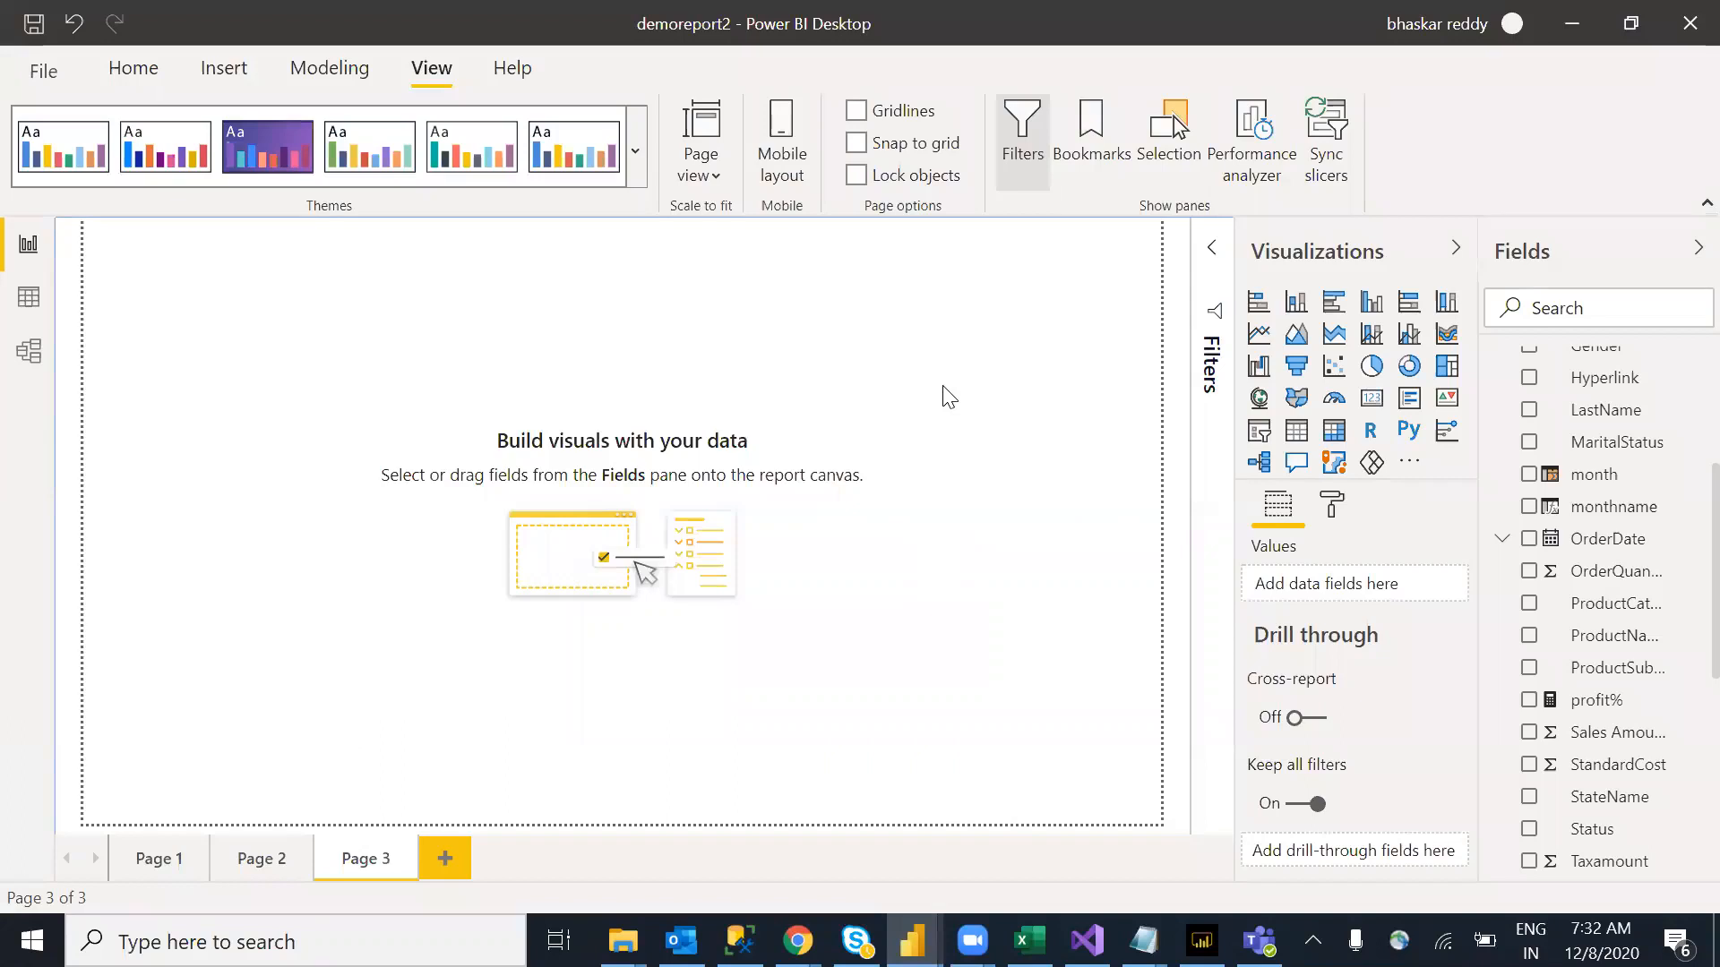
{"action": "left_click_drag", "start_coordinate": [1274, 435], "coordinate": [1224, 455]}
{"action": "left_click_drag", "start_coordinate": [1324, 428], "coordinate": [1301, 448]}
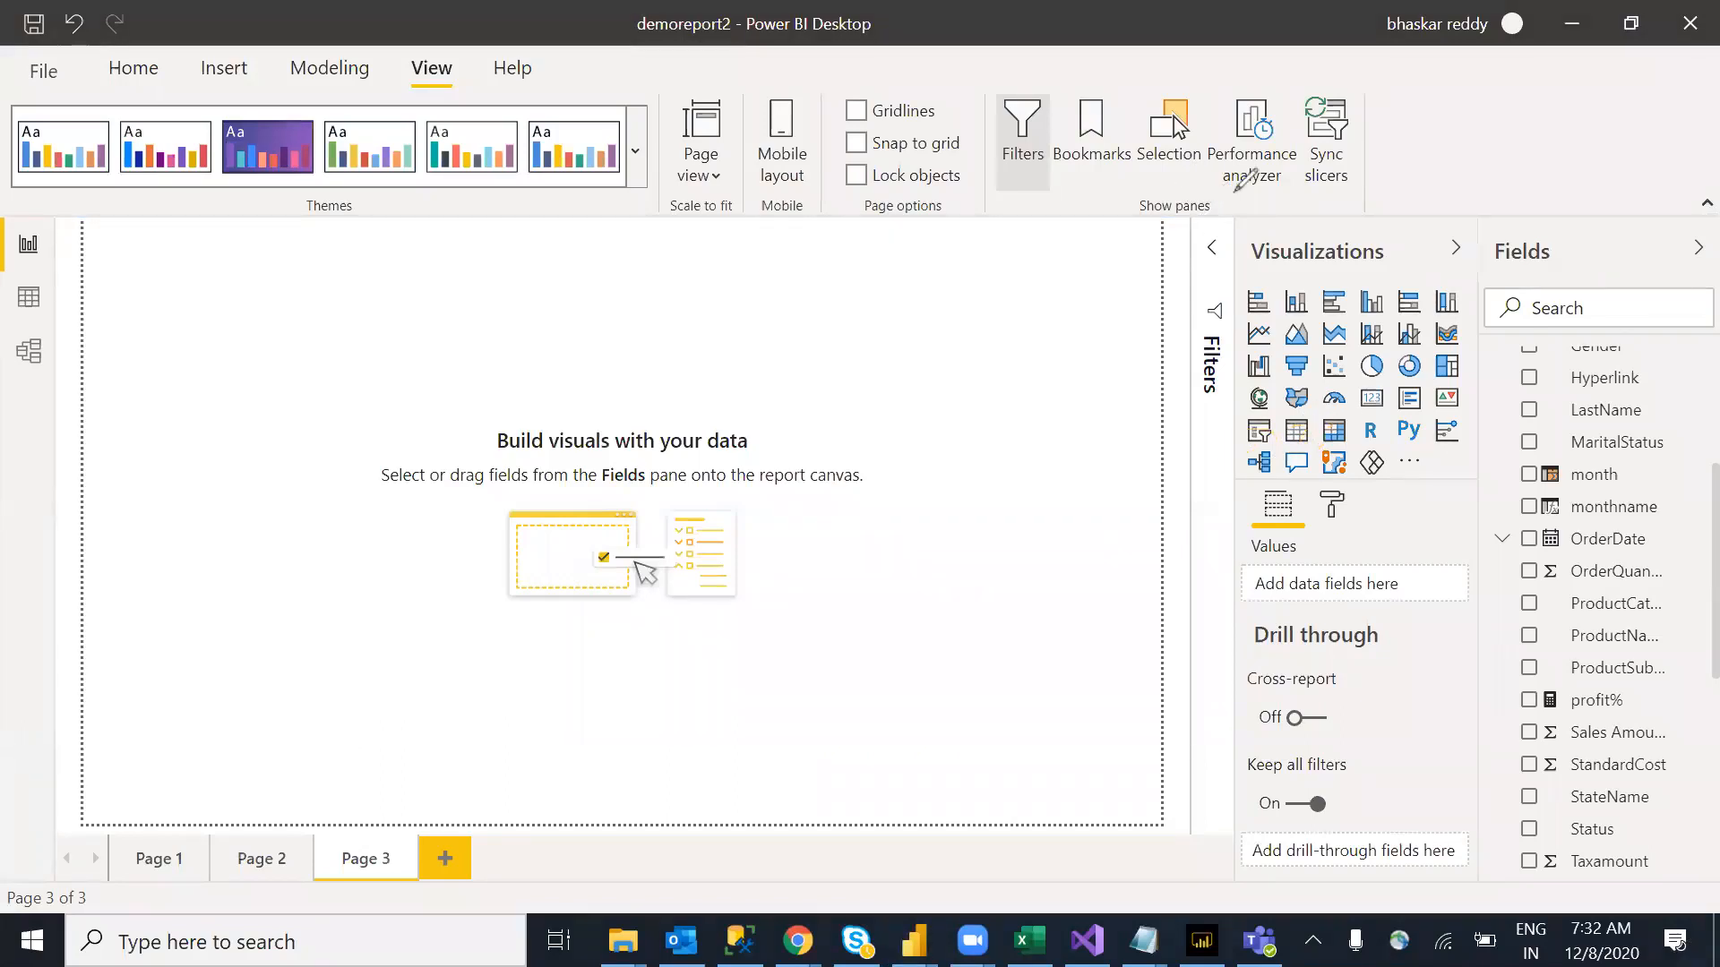
{"action": "key", "text": "Escape"}
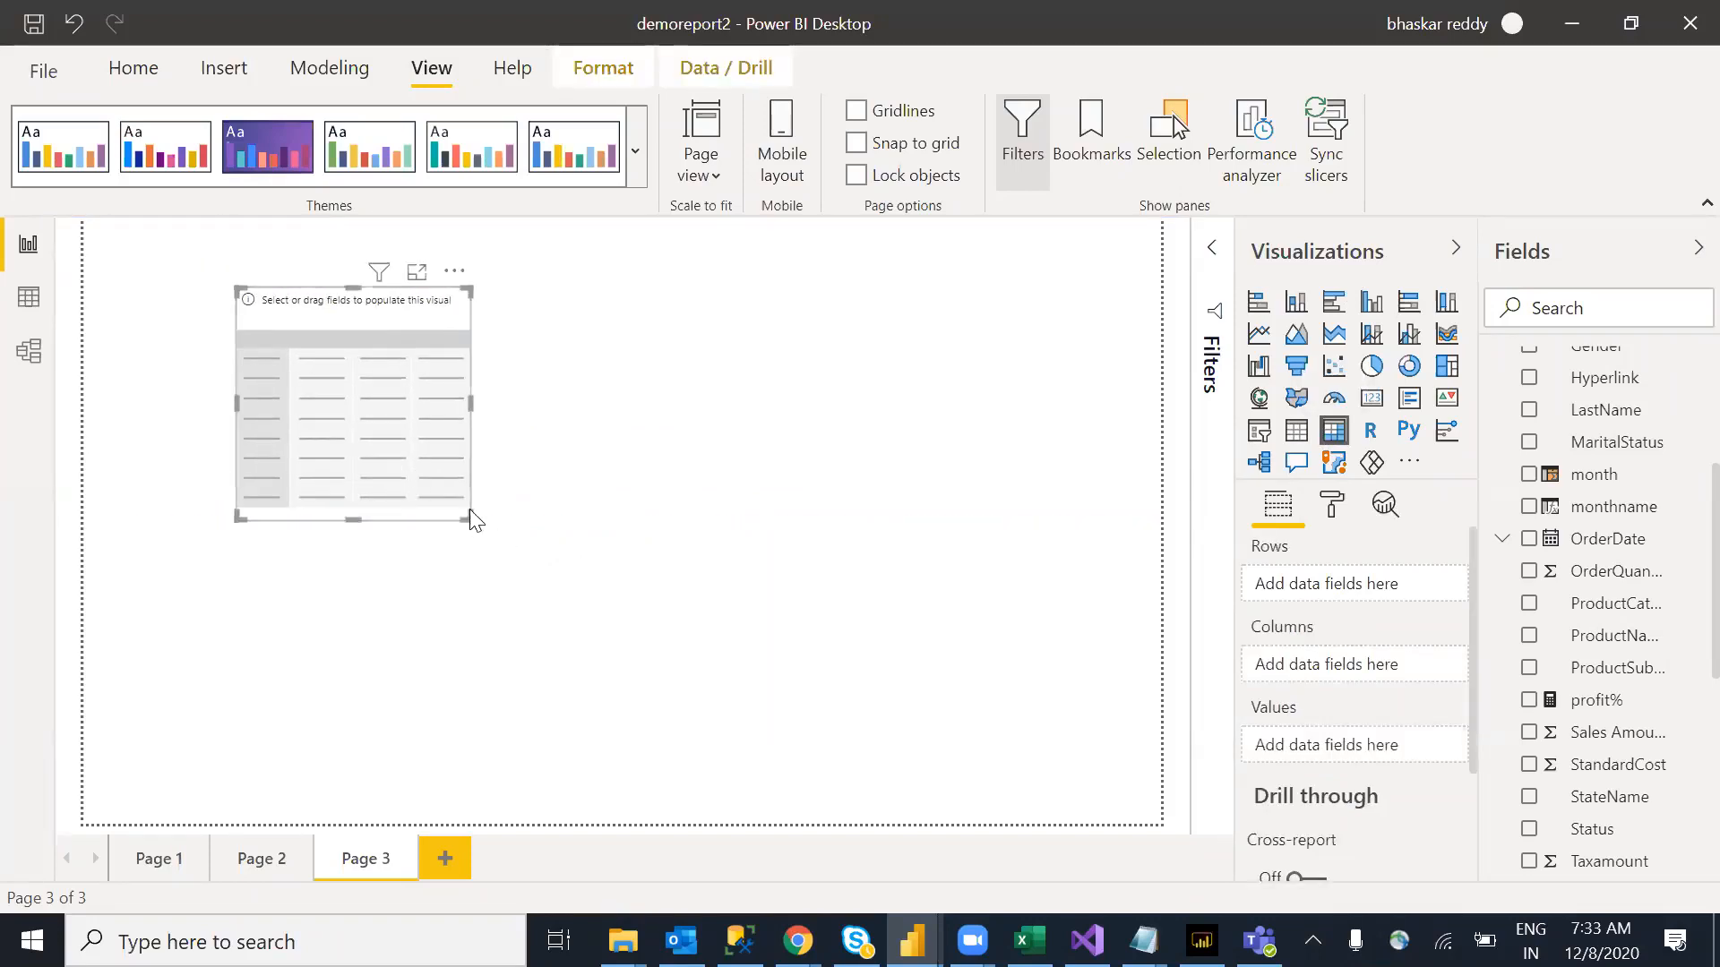
Step: Move the empty matrix visual slightly down on Page 3 and enlarge it to about half the page width
{"action": "left_click_drag", "start_coordinate": [350, 413], "coordinate": [353, 482]}
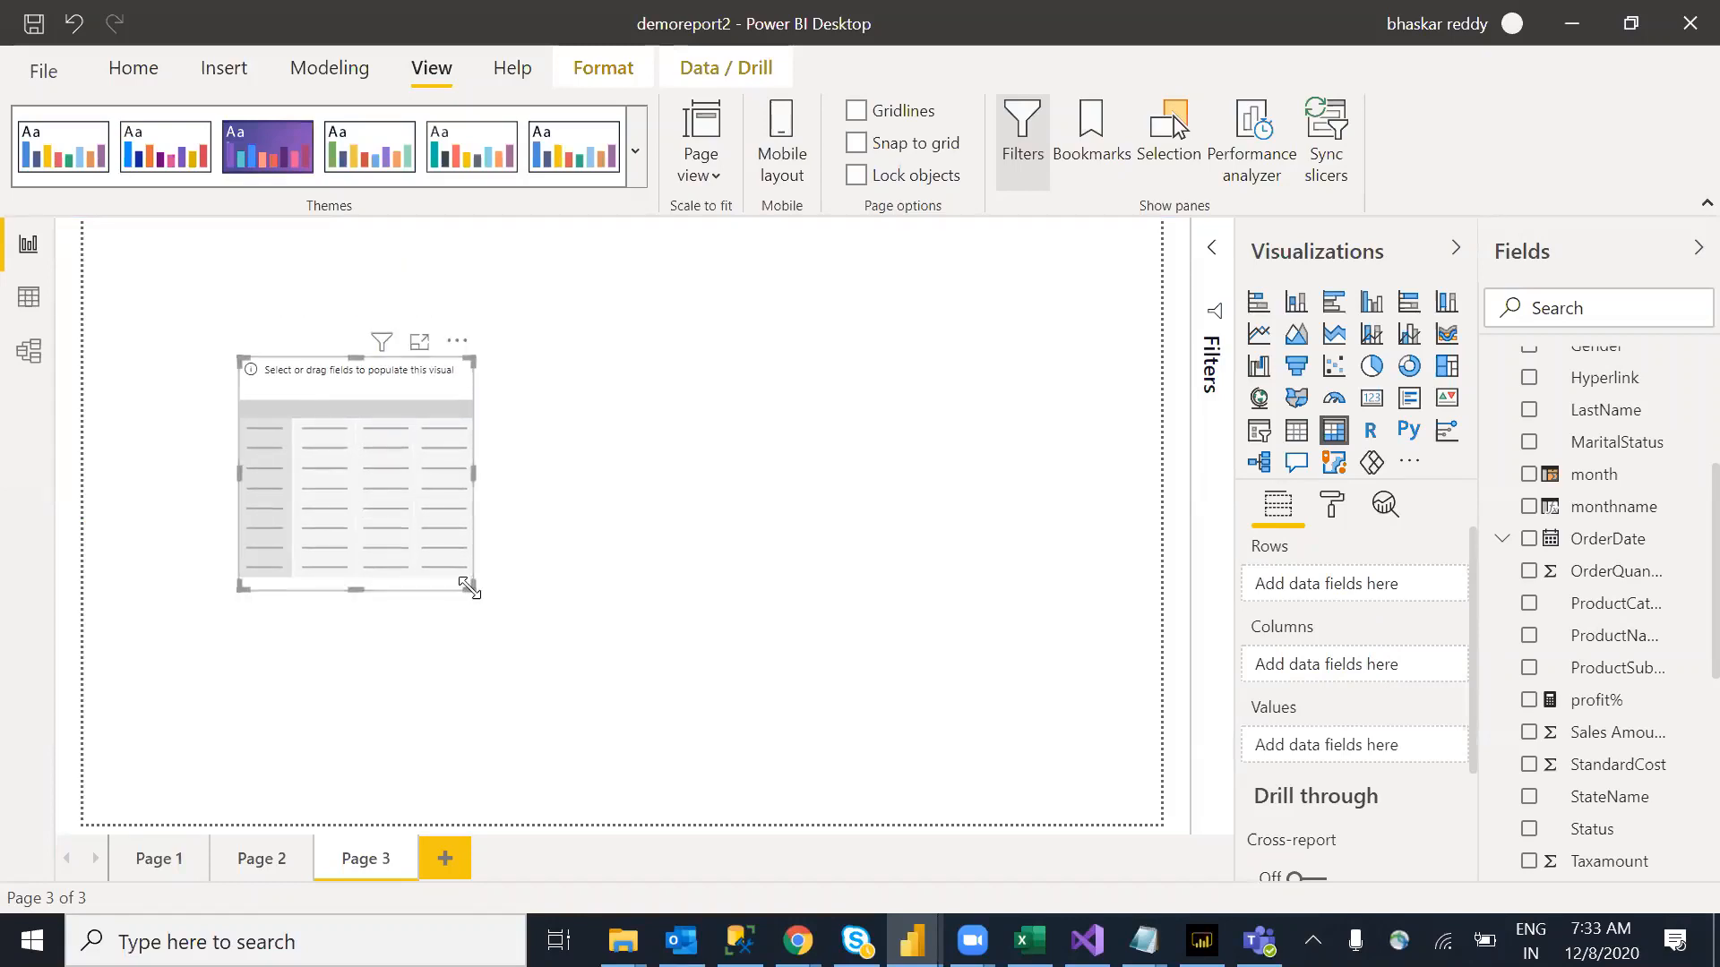
{"action": "left_click_drag", "start_coordinate": [467, 588], "coordinate": [768, 660]}
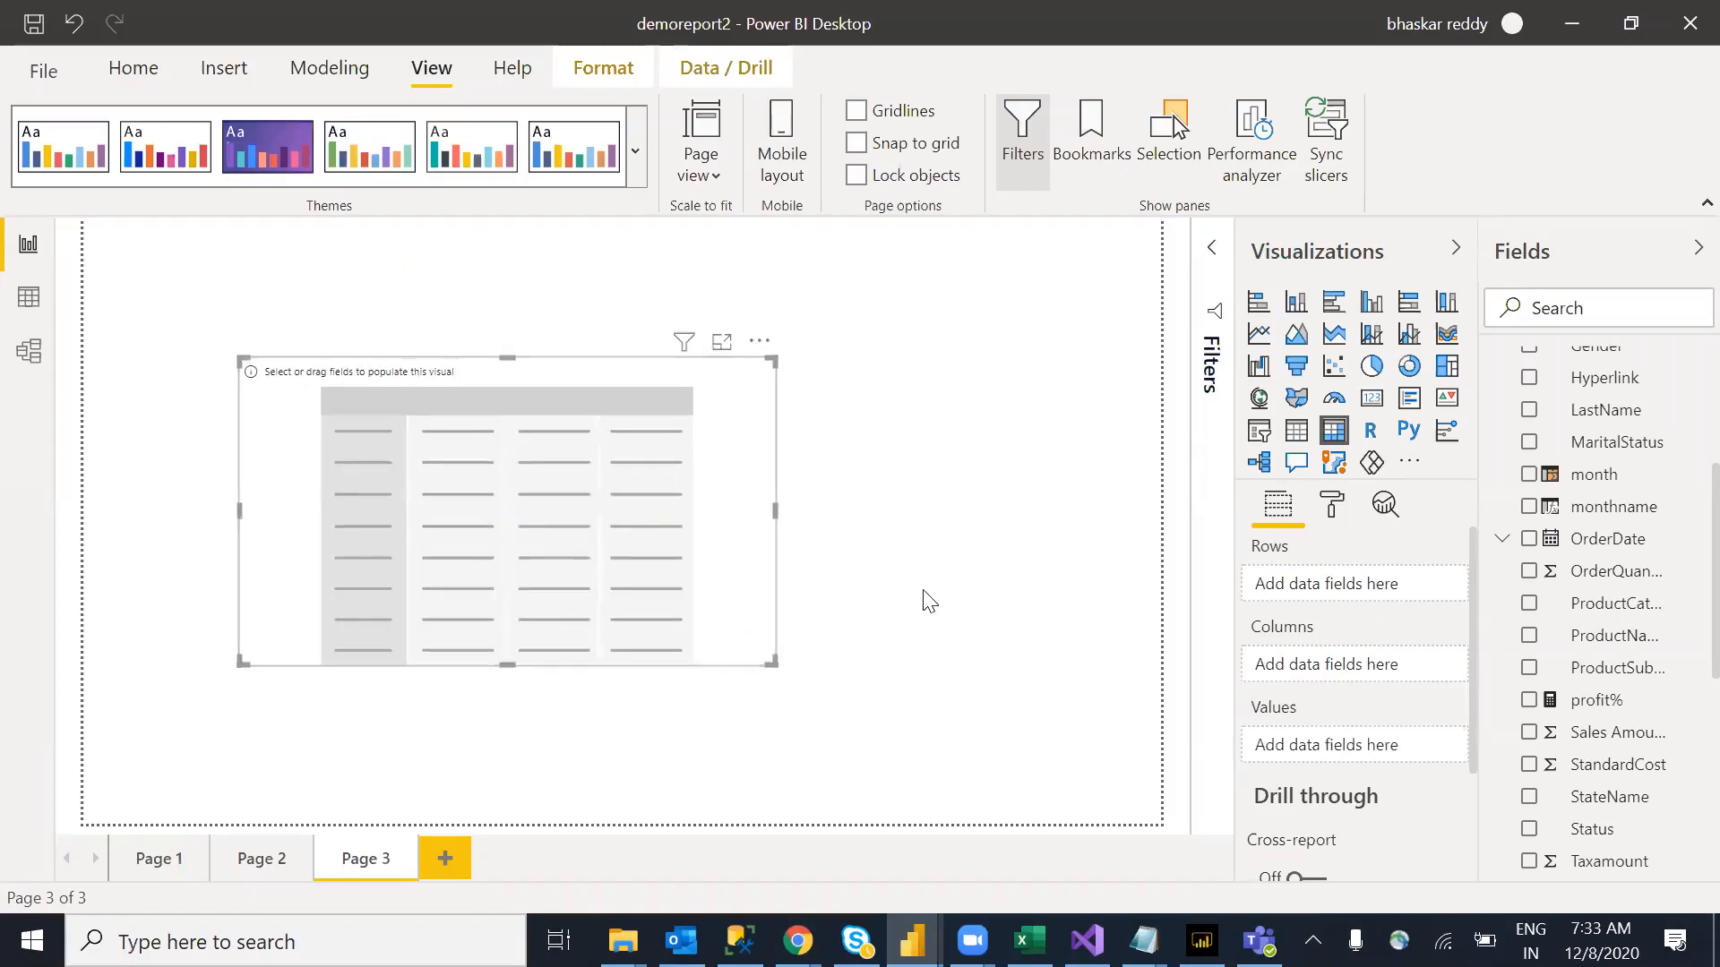
{"action": "left_click", "coordinate": [732, 588]}
{"action": "left_click", "coordinate": [729, 589]}
Step: Check the table on Page 2 for reference and add CountryName to the rows of the matrix on Page 3
{"action": "scroll", "coordinate": [1683, 538], "scroll_direction": "up", "scroll_amount": 1}
{"action": "scroll", "coordinate": [1682, 502], "scroll_direction": "up", "scroll_amount": 3}
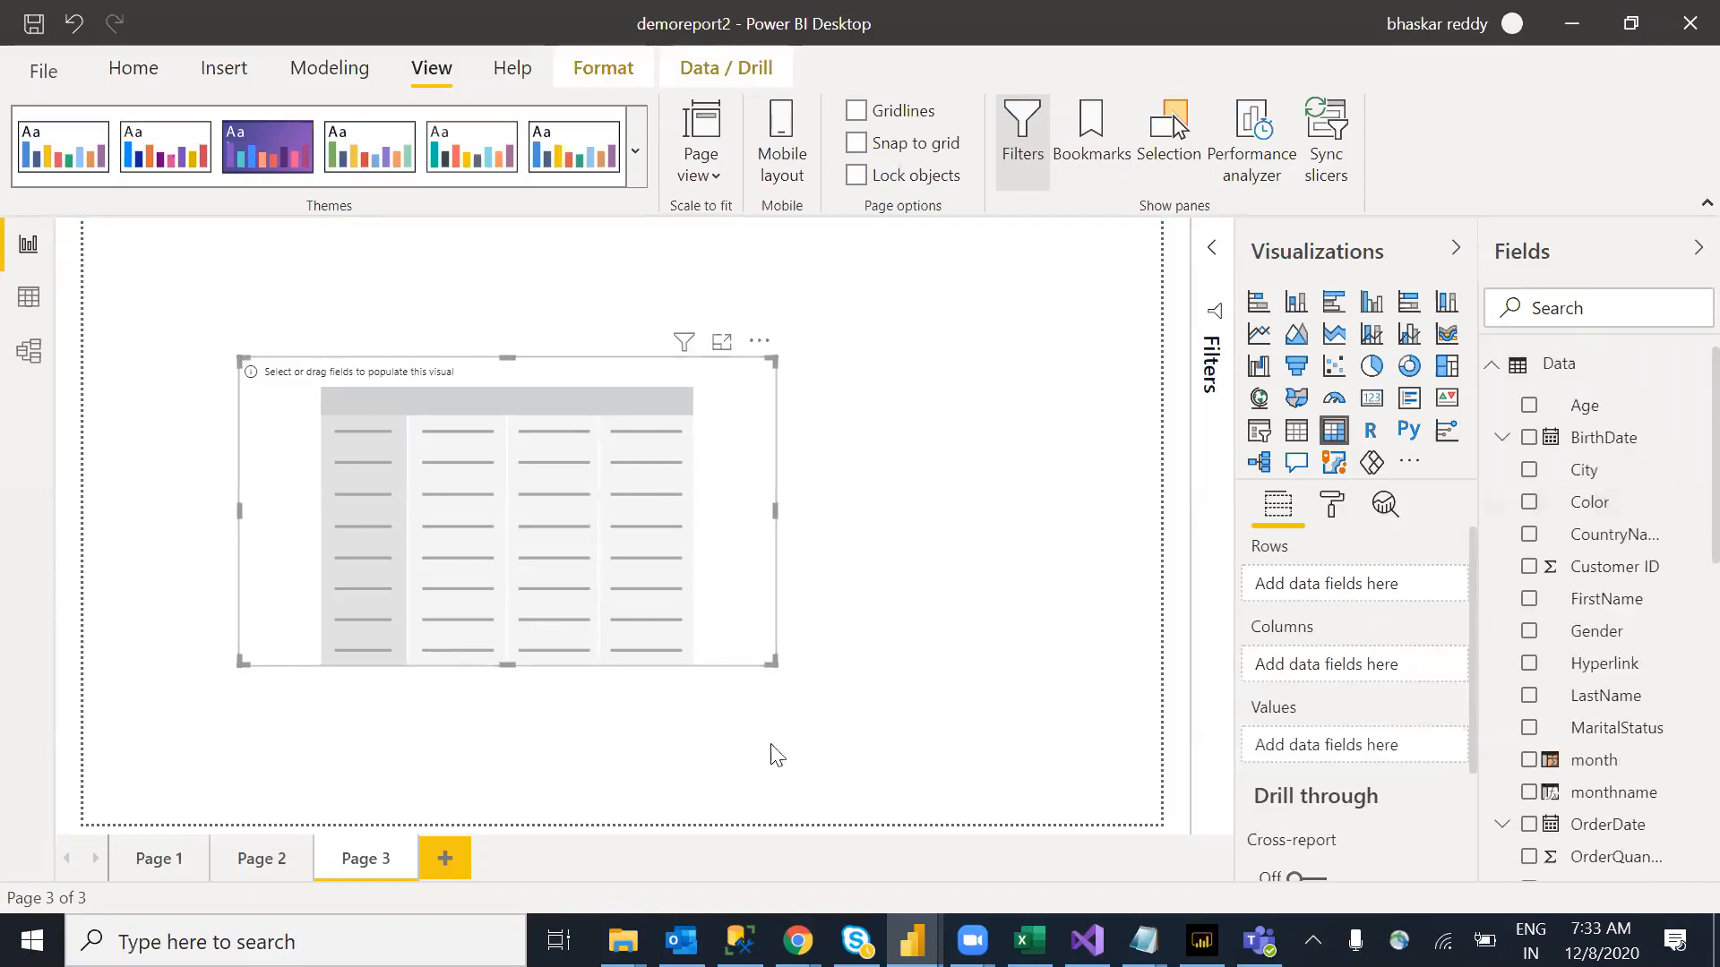
{"action": "left_click", "coordinate": [254, 861]}
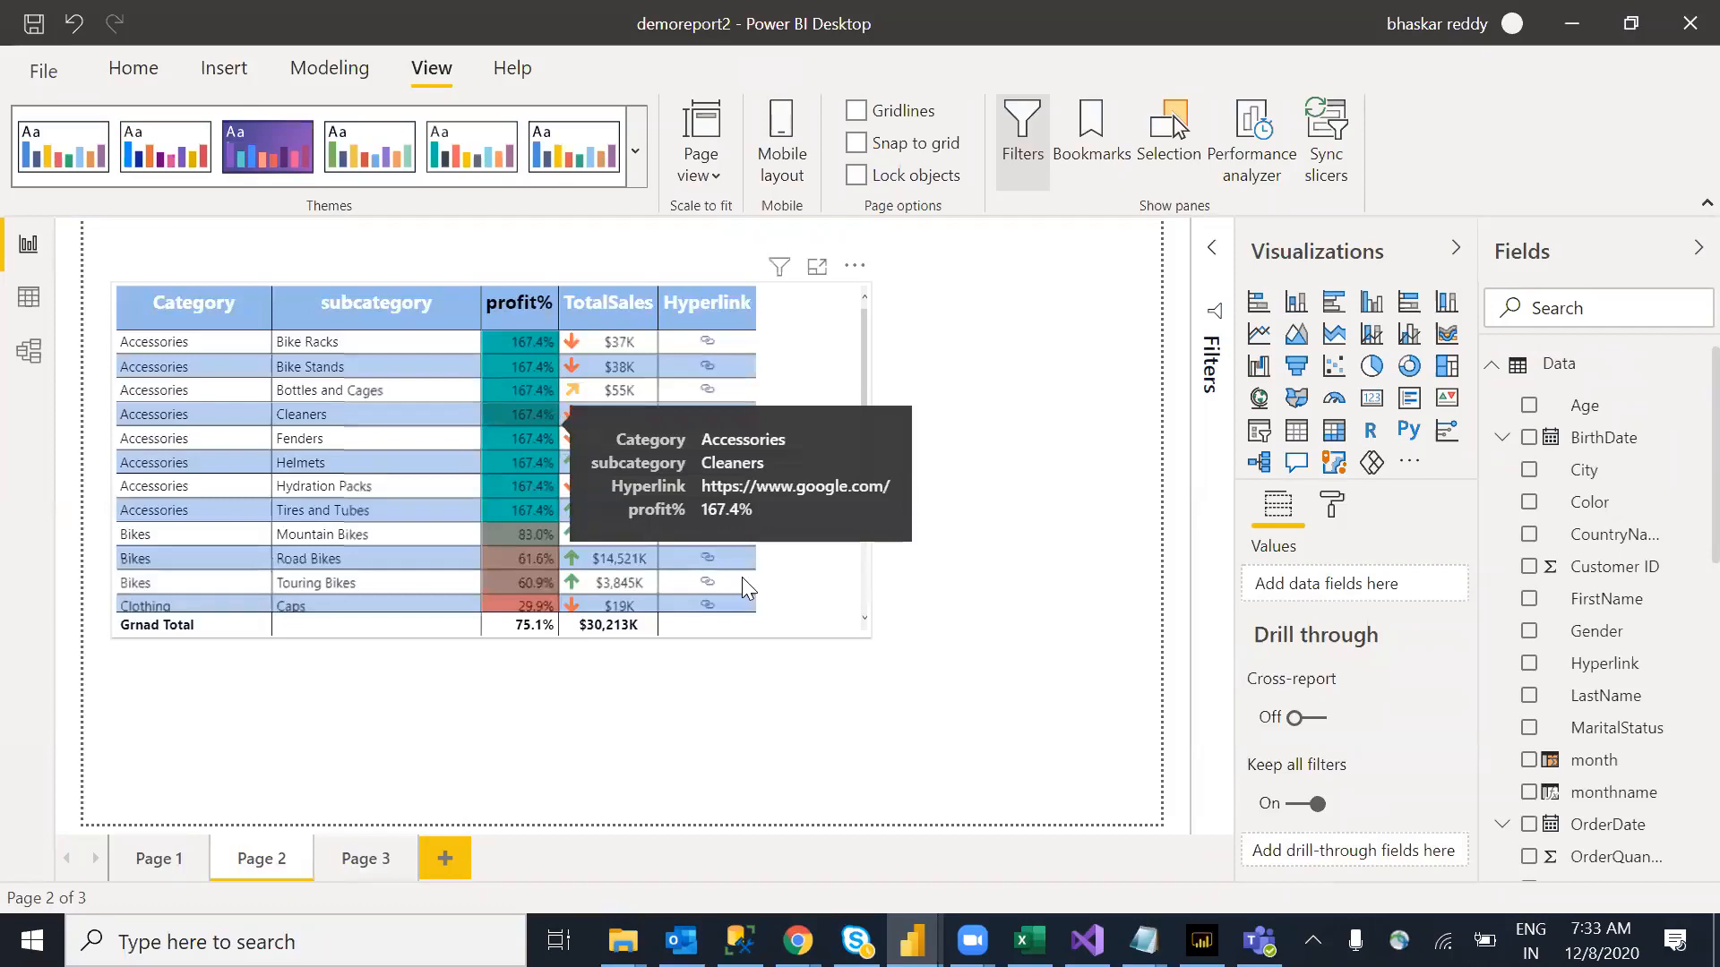
{"action": "mouse_move", "coordinate": [741, 577]}
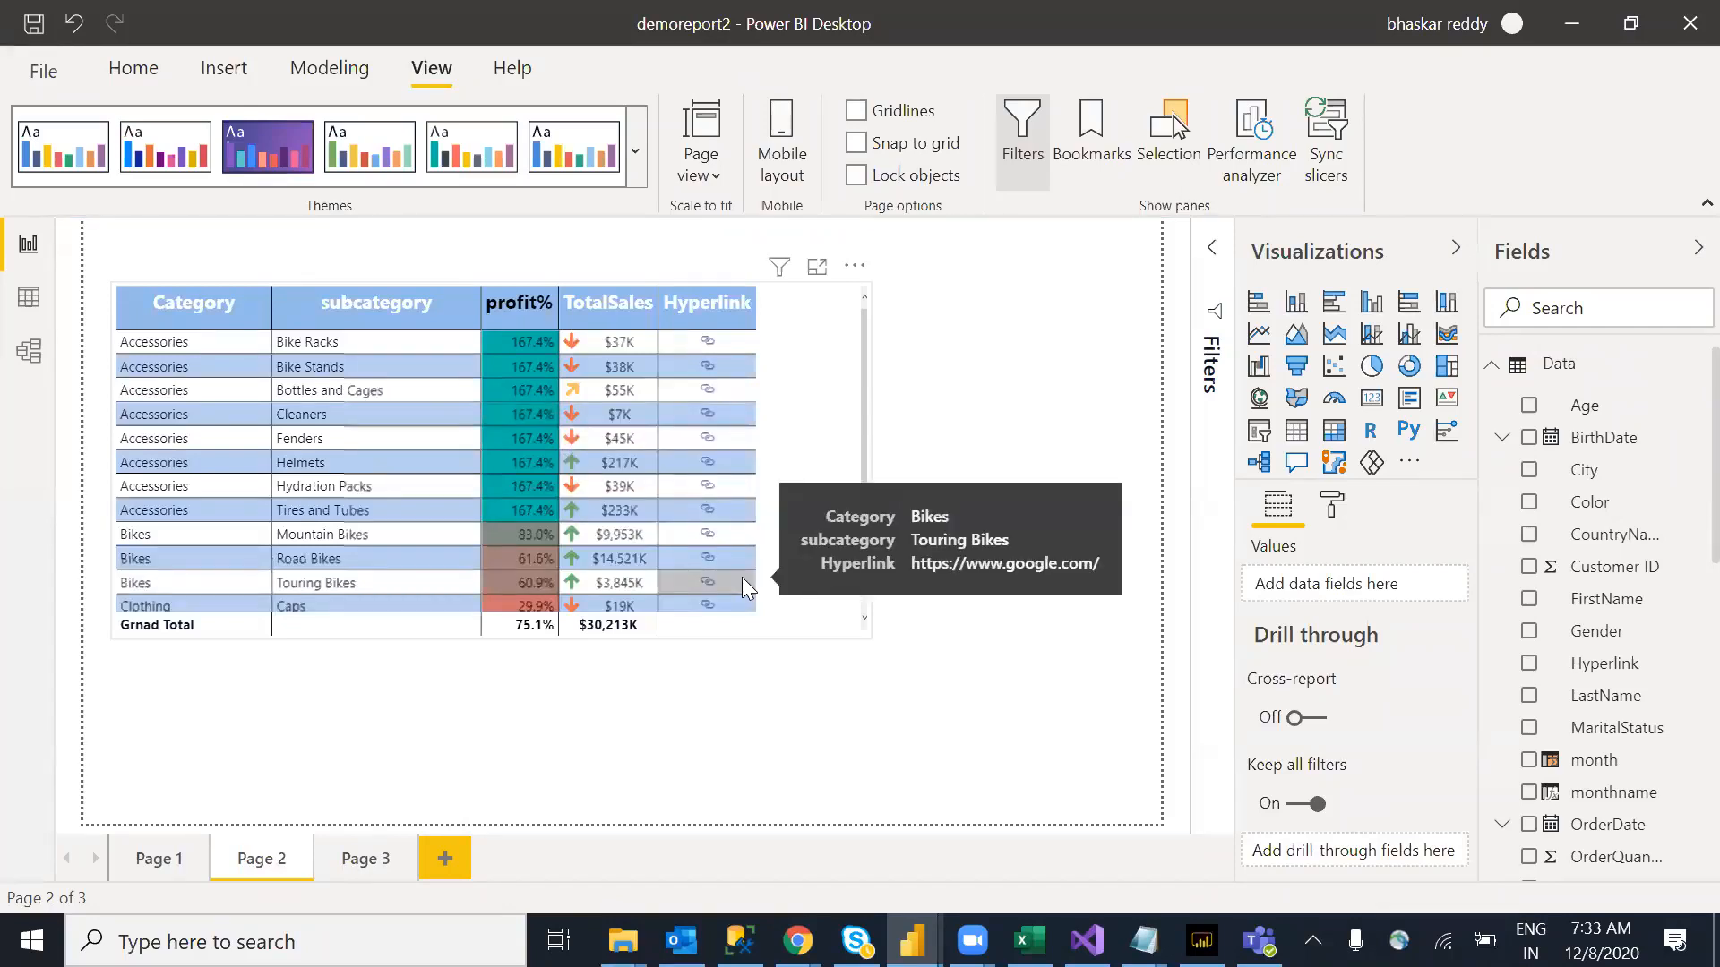
{"action": "left_click", "coordinate": [353, 858]}
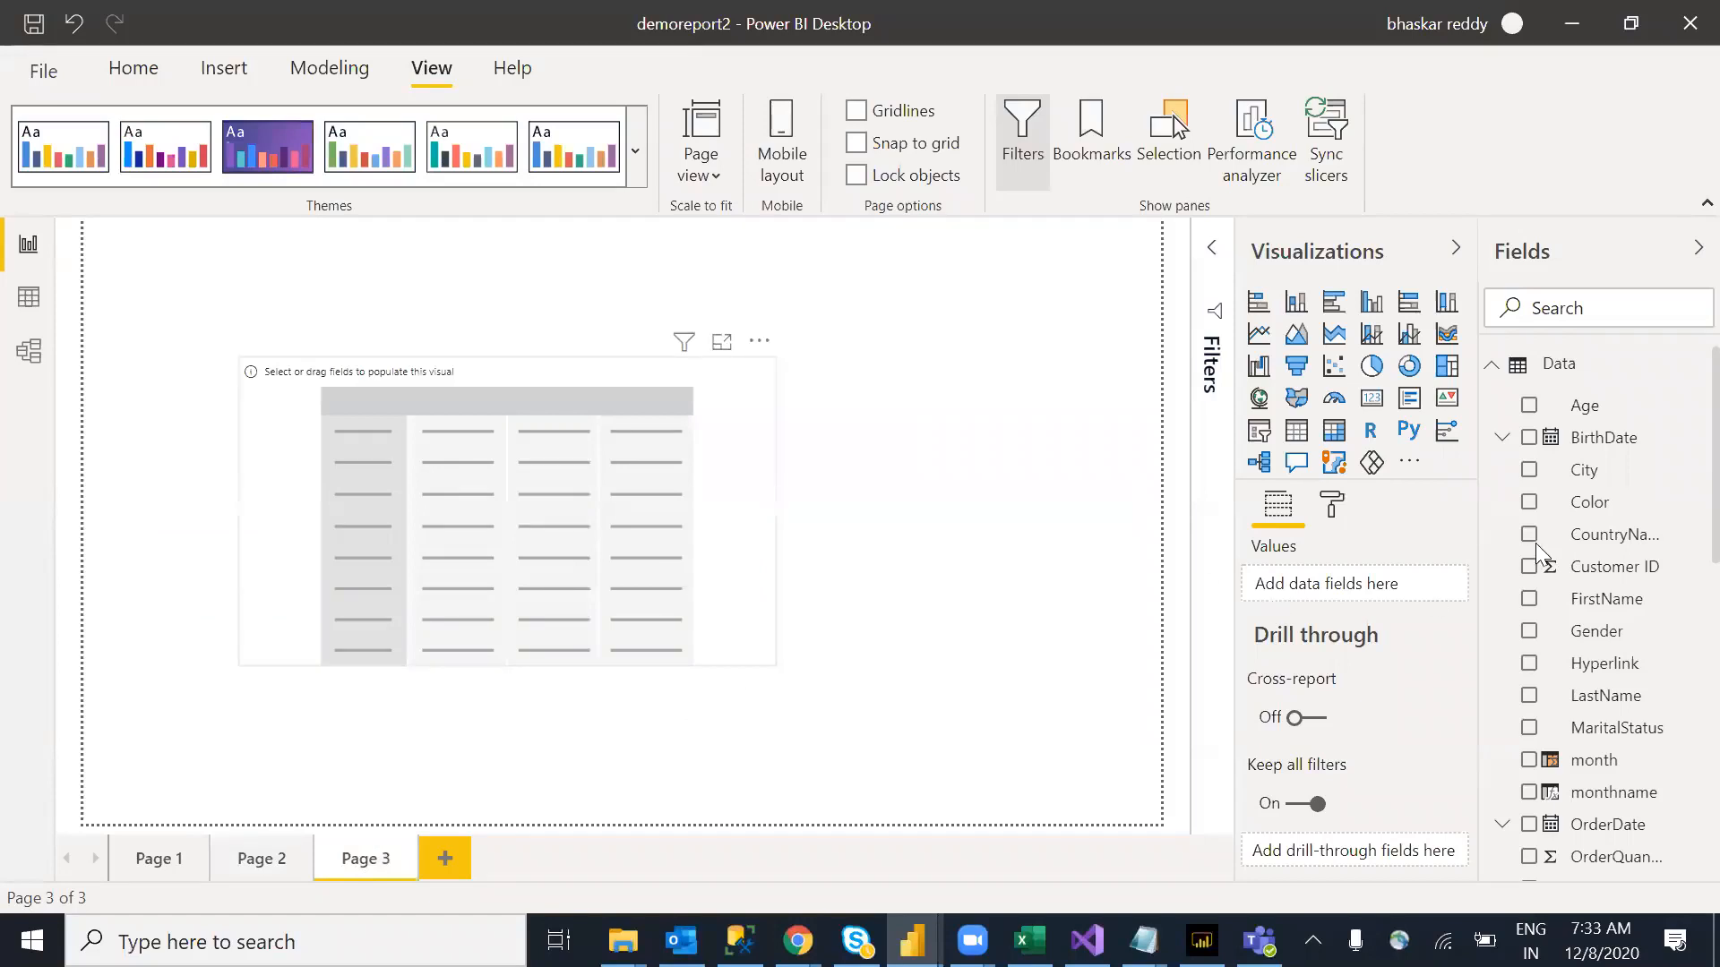
{"action": "left_click_drag", "start_coordinate": [1349, 589], "coordinate": [1344, 587]}
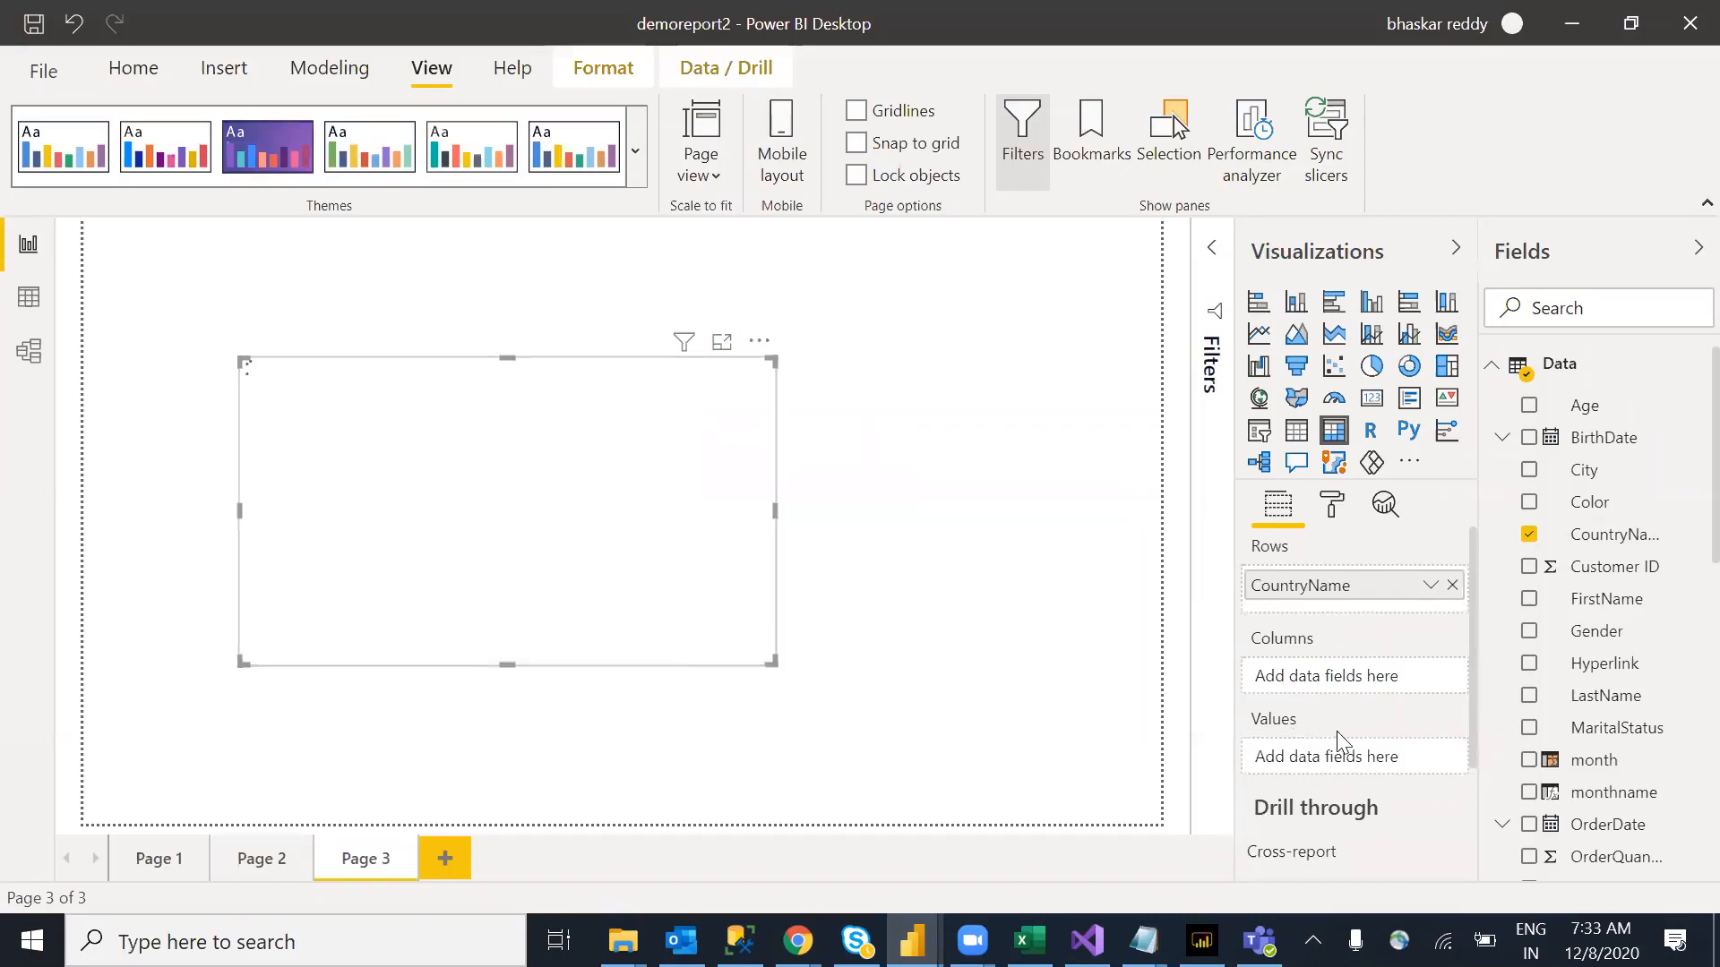
Step: Add the TotalSales and profit% measures to the matrix values
{"action": "scroll", "coordinate": [1684, 594], "scroll_direction": "down", "scroll_amount": 3}
{"action": "scroll", "coordinate": [1685, 594], "scroll_direction": "down", "scroll_amount": 5}
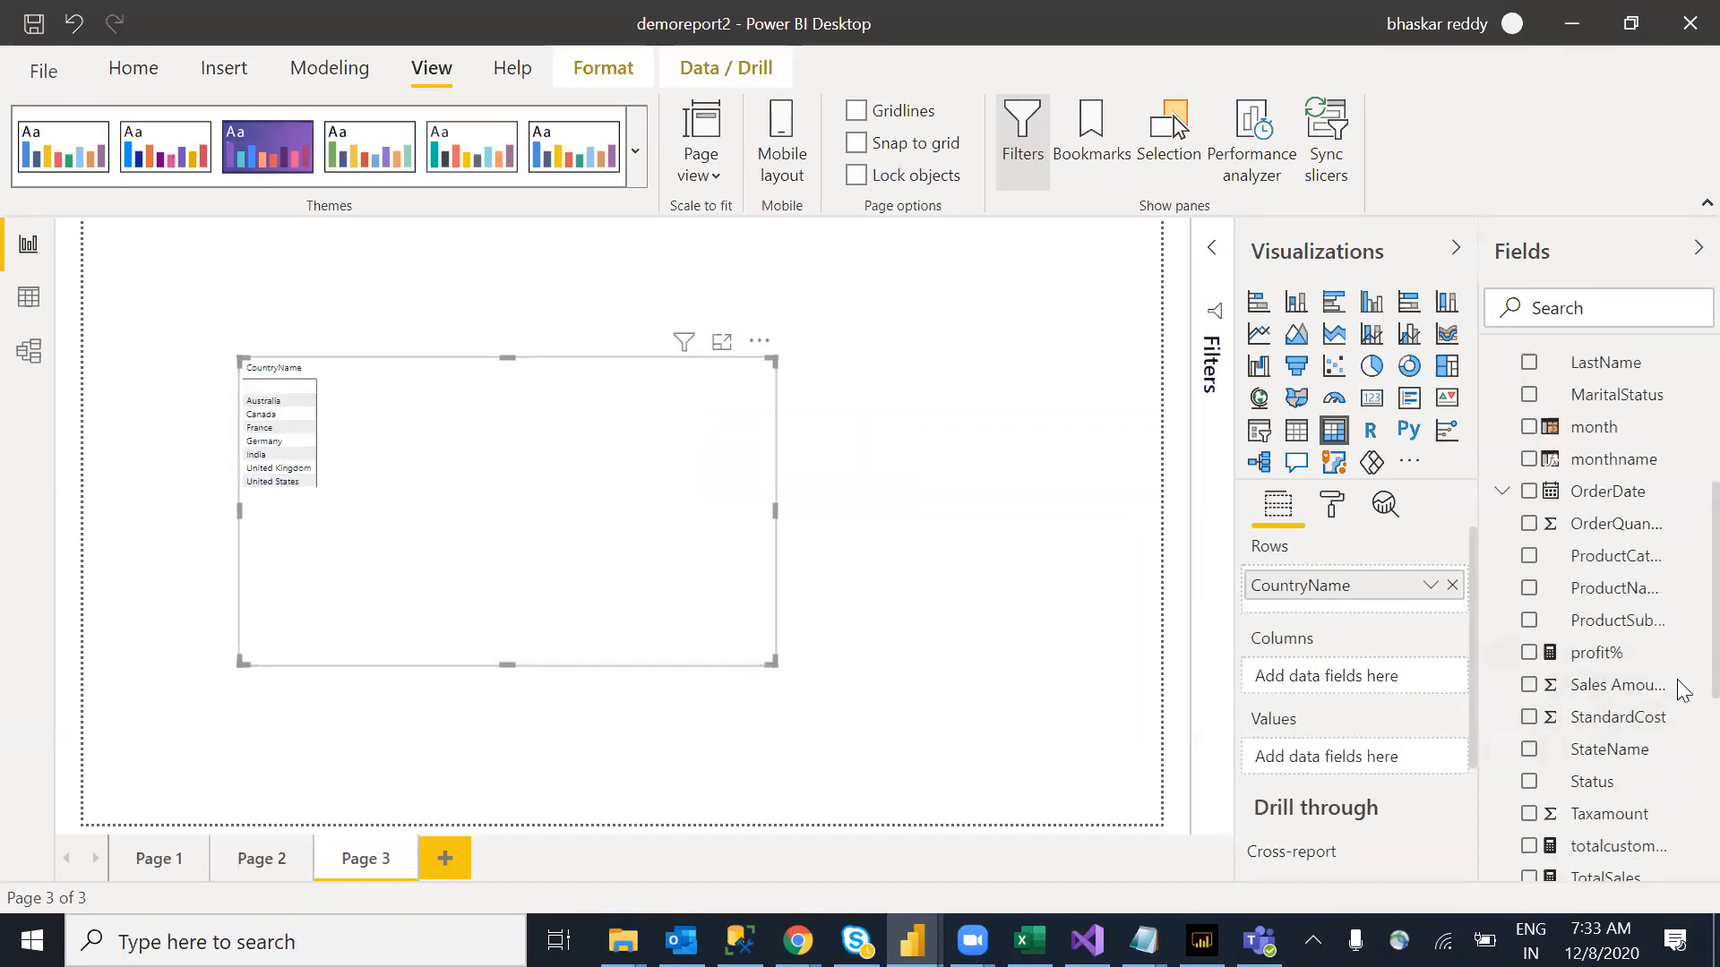
{"action": "scroll", "coordinate": [1682, 668], "scroll_direction": "down", "scroll_amount": 5}
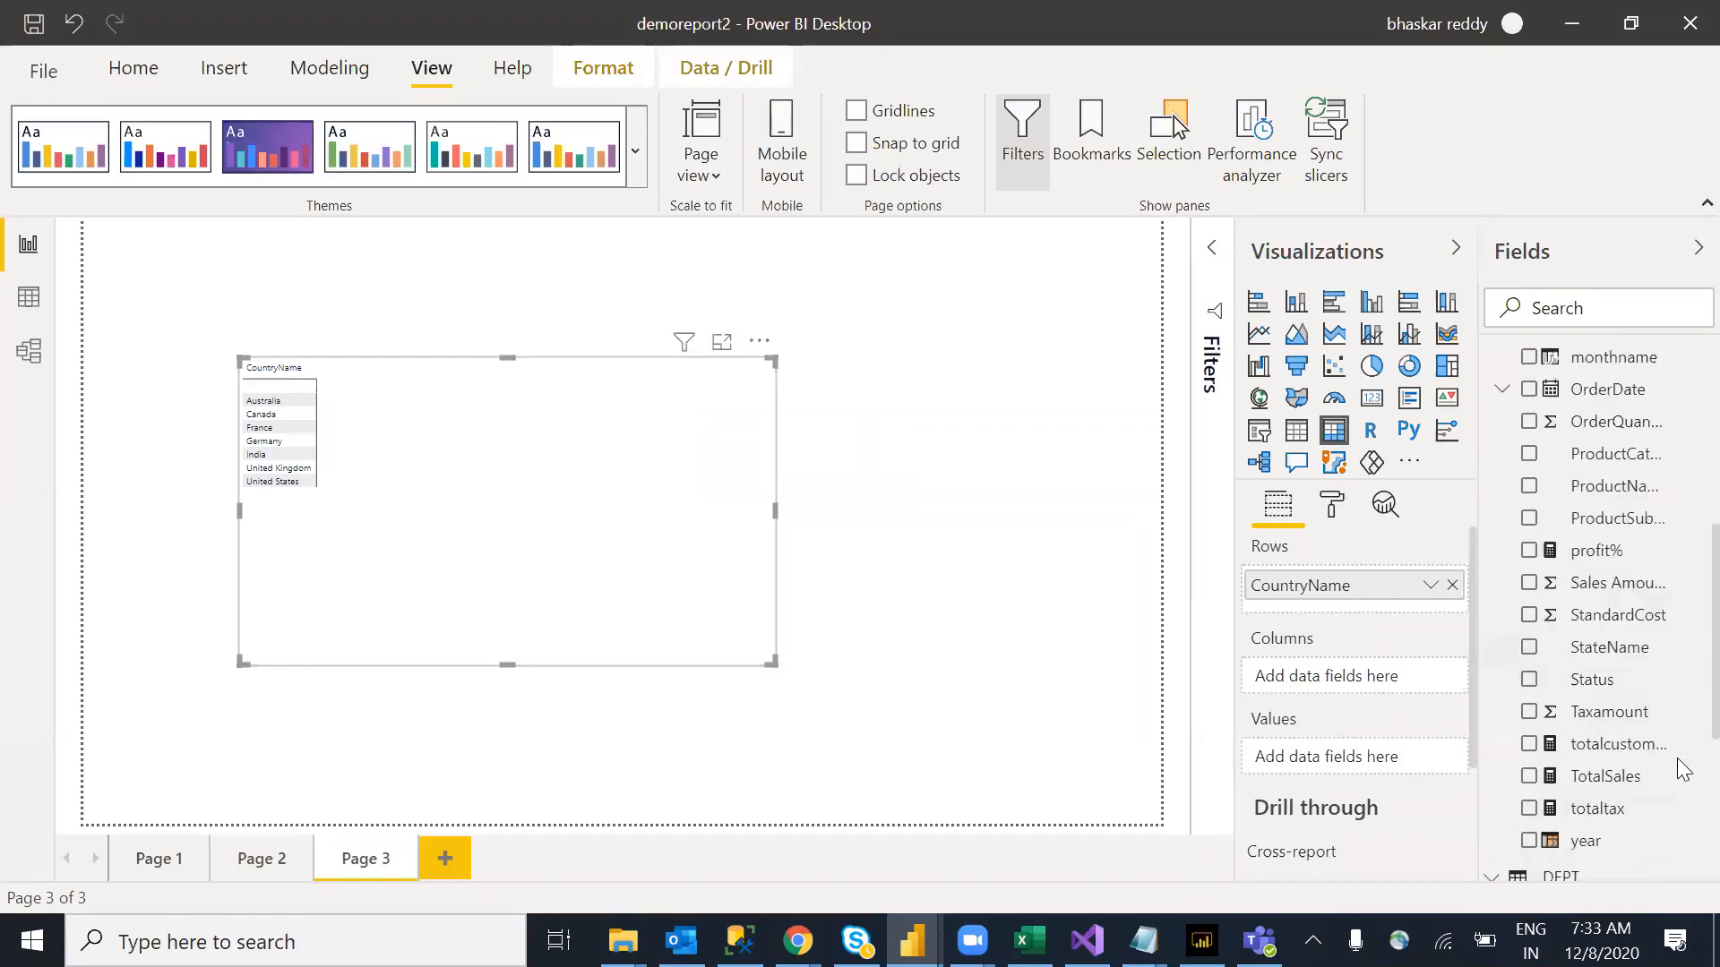
{"action": "left_click_drag", "start_coordinate": [1602, 536], "coordinate": [1326, 758]}
{"action": "scroll", "coordinate": [1680, 537], "scroll_direction": "up", "scroll_amount": 4}
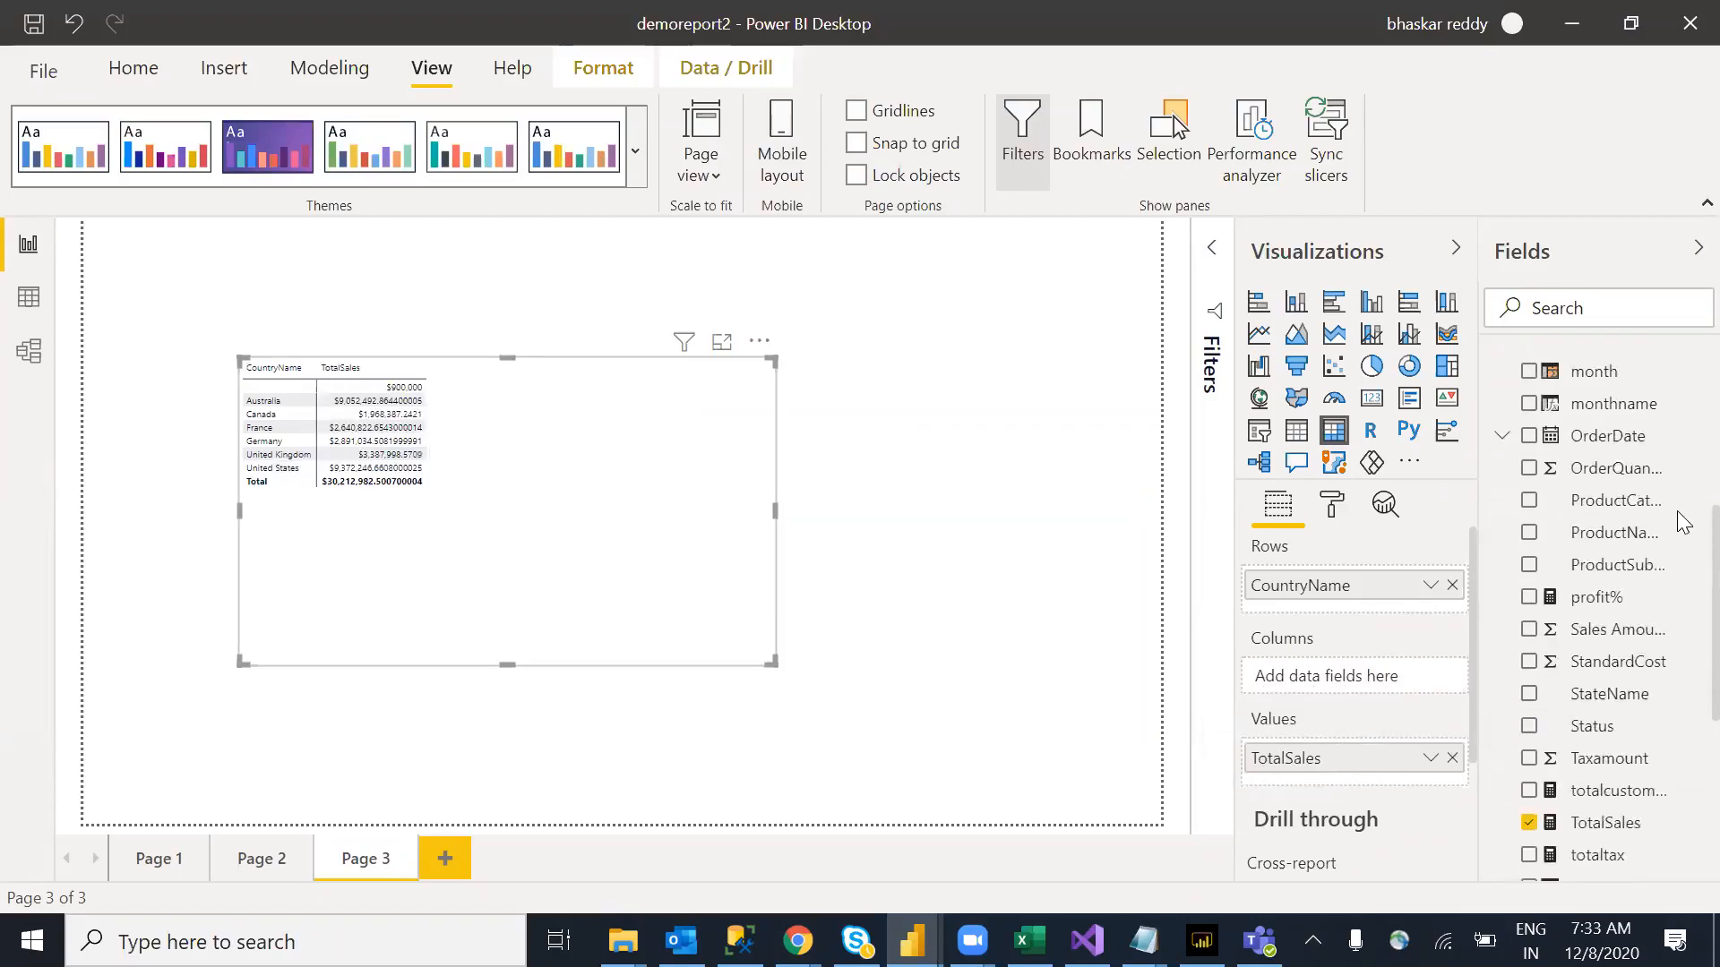
{"action": "left_click_drag", "start_coordinate": [1596, 597], "coordinate": [1344, 776]}
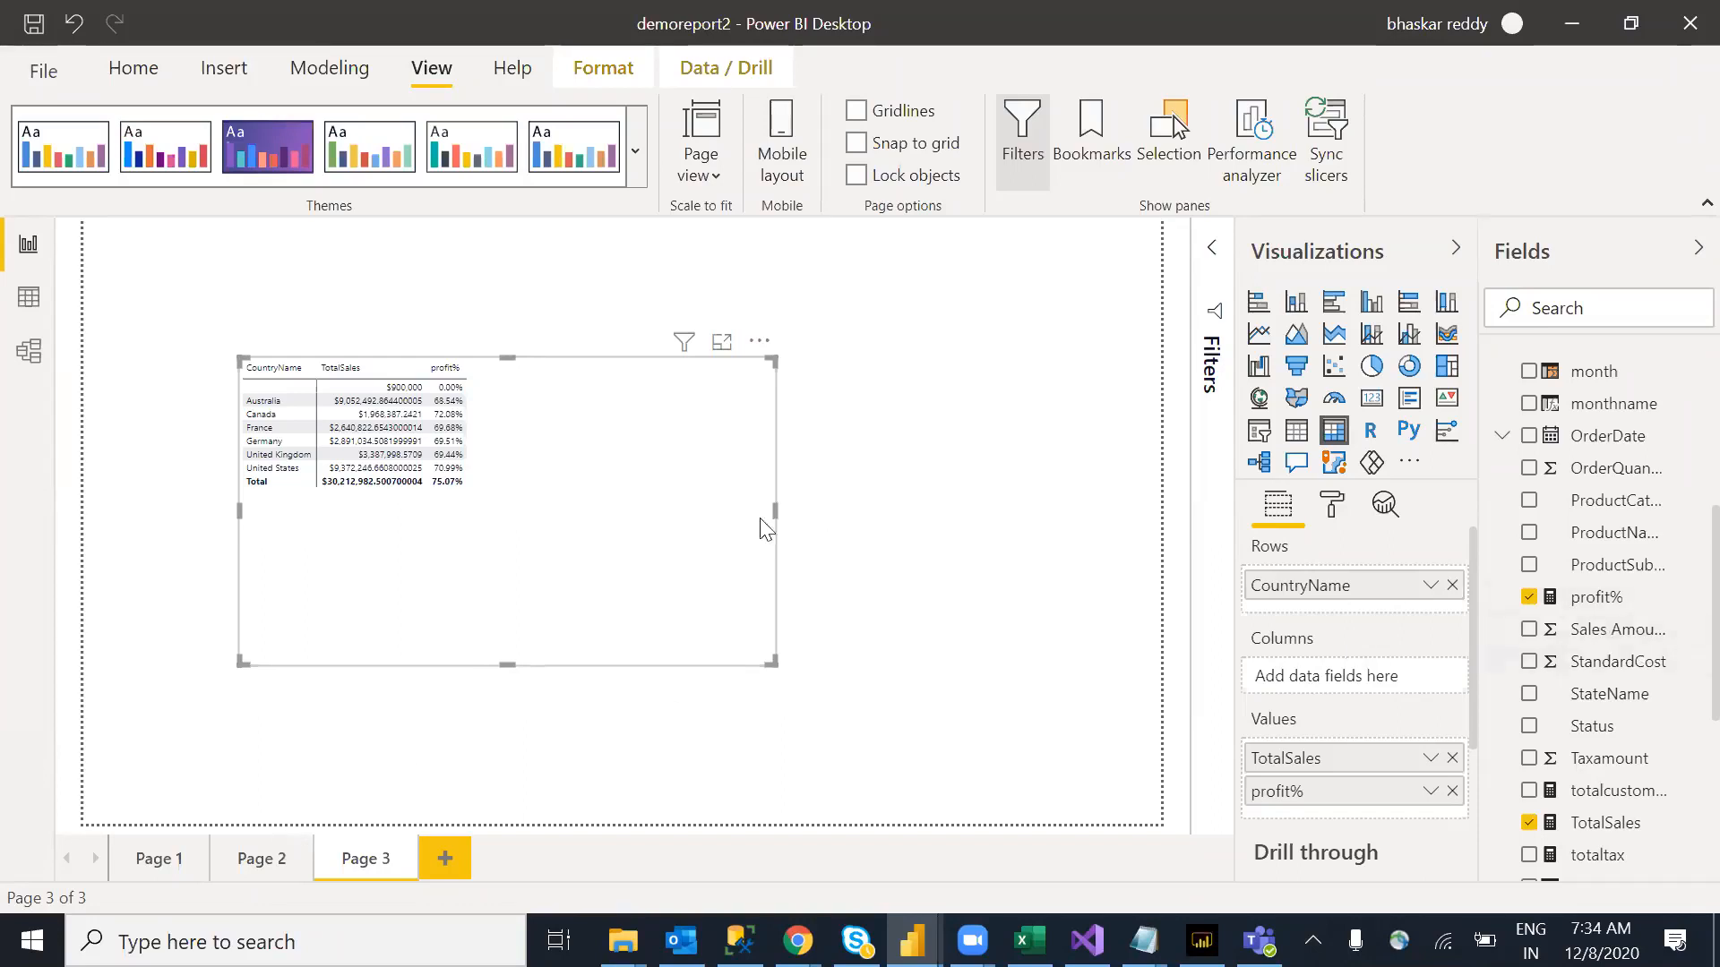
Step: Split the matrix on Page 3 into columns by ProductCategoryName and enlarge the visual to fit more columns
{"action": "left_click", "coordinate": [244, 868]}
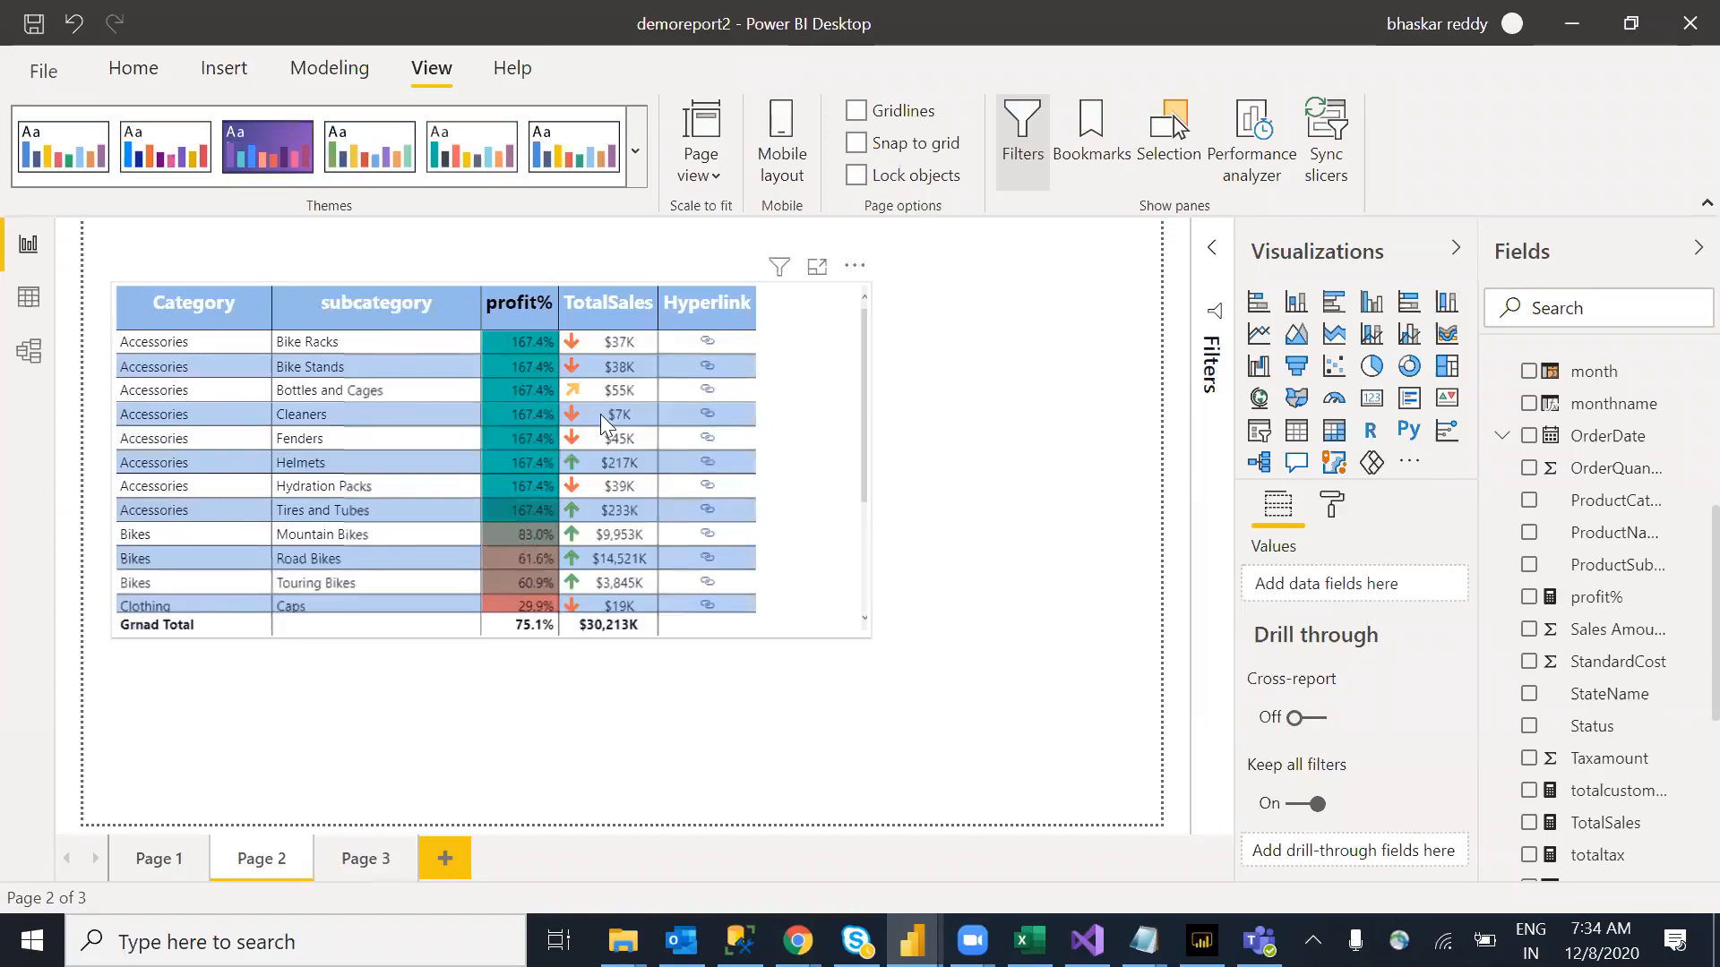
{"action": "left_click", "coordinate": [355, 863]}
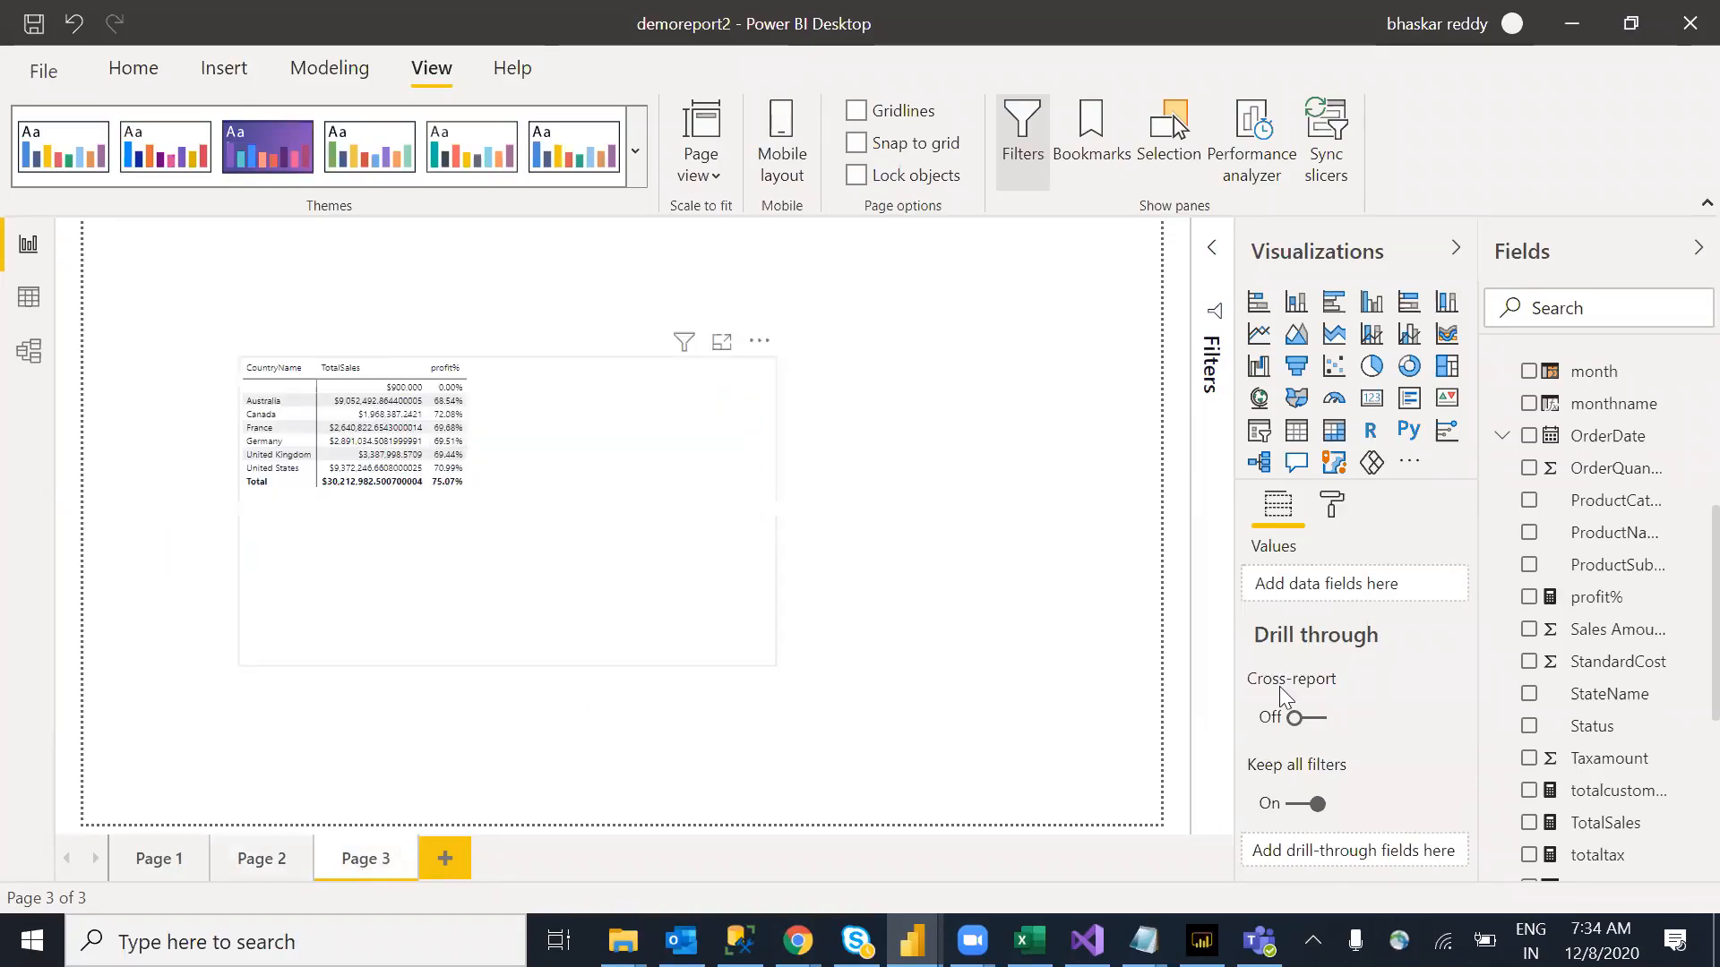
{"action": "left_click_drag", "start_coordinate": [1616, 512], "coordinate": [1352, 690]}
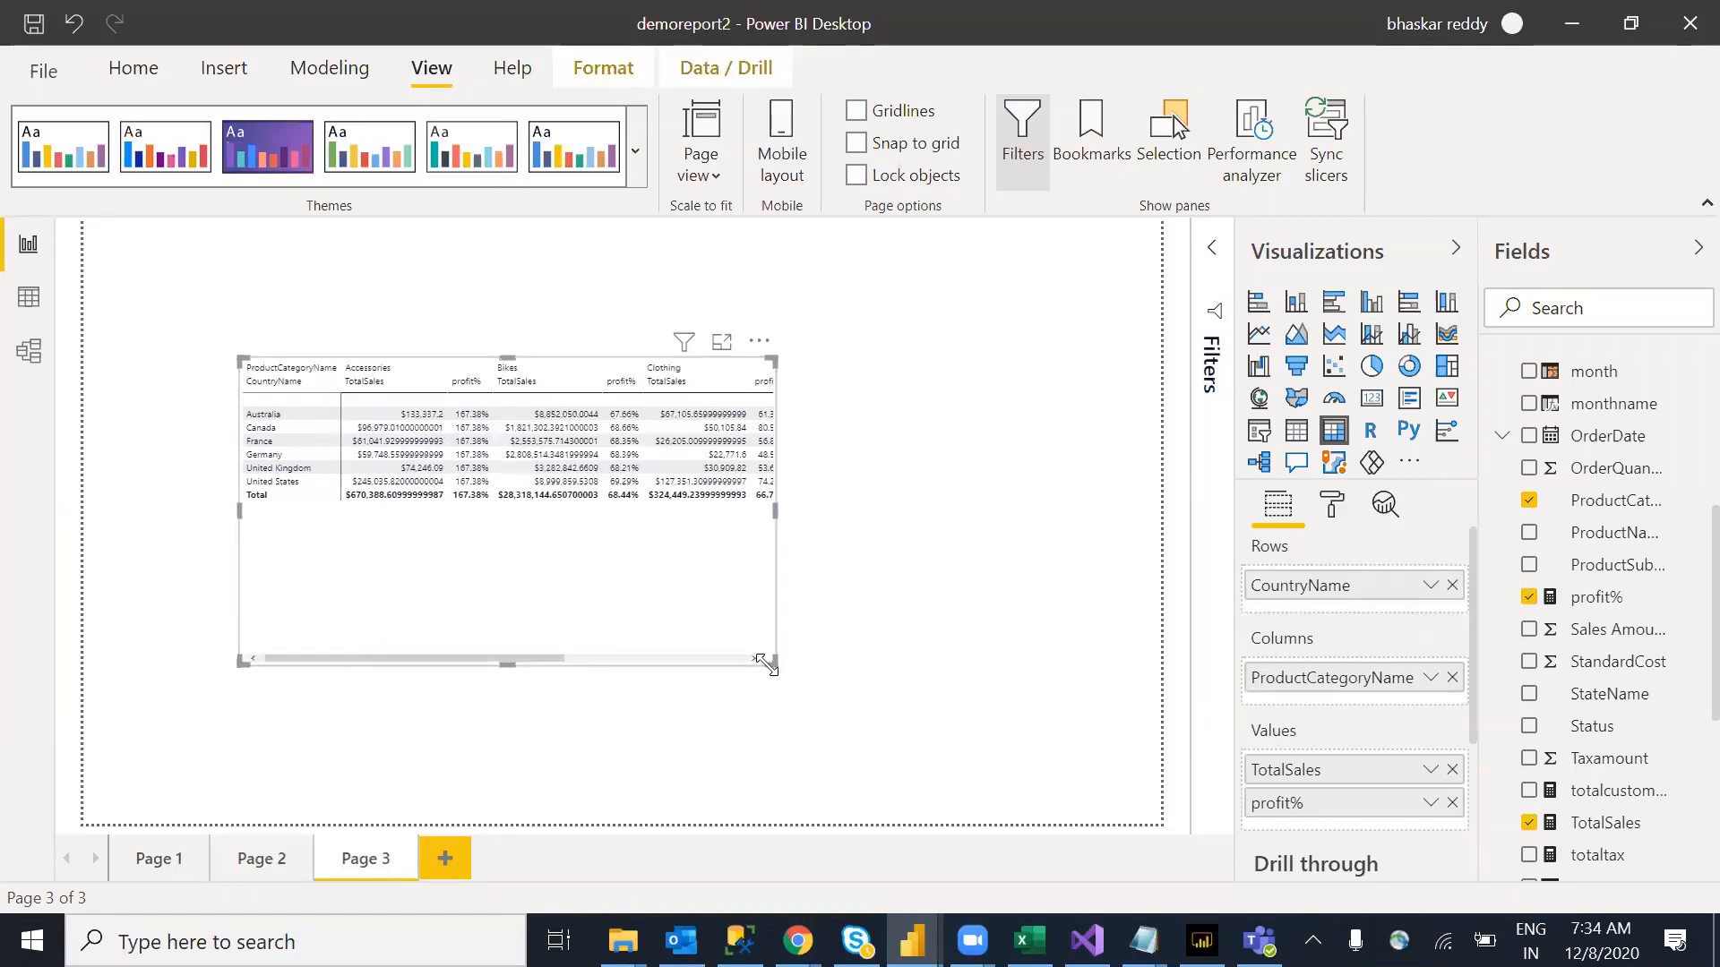
{"action": "left_click_drag", "start_coordinate": [773, 663], "coordinate": [1000, 717]}
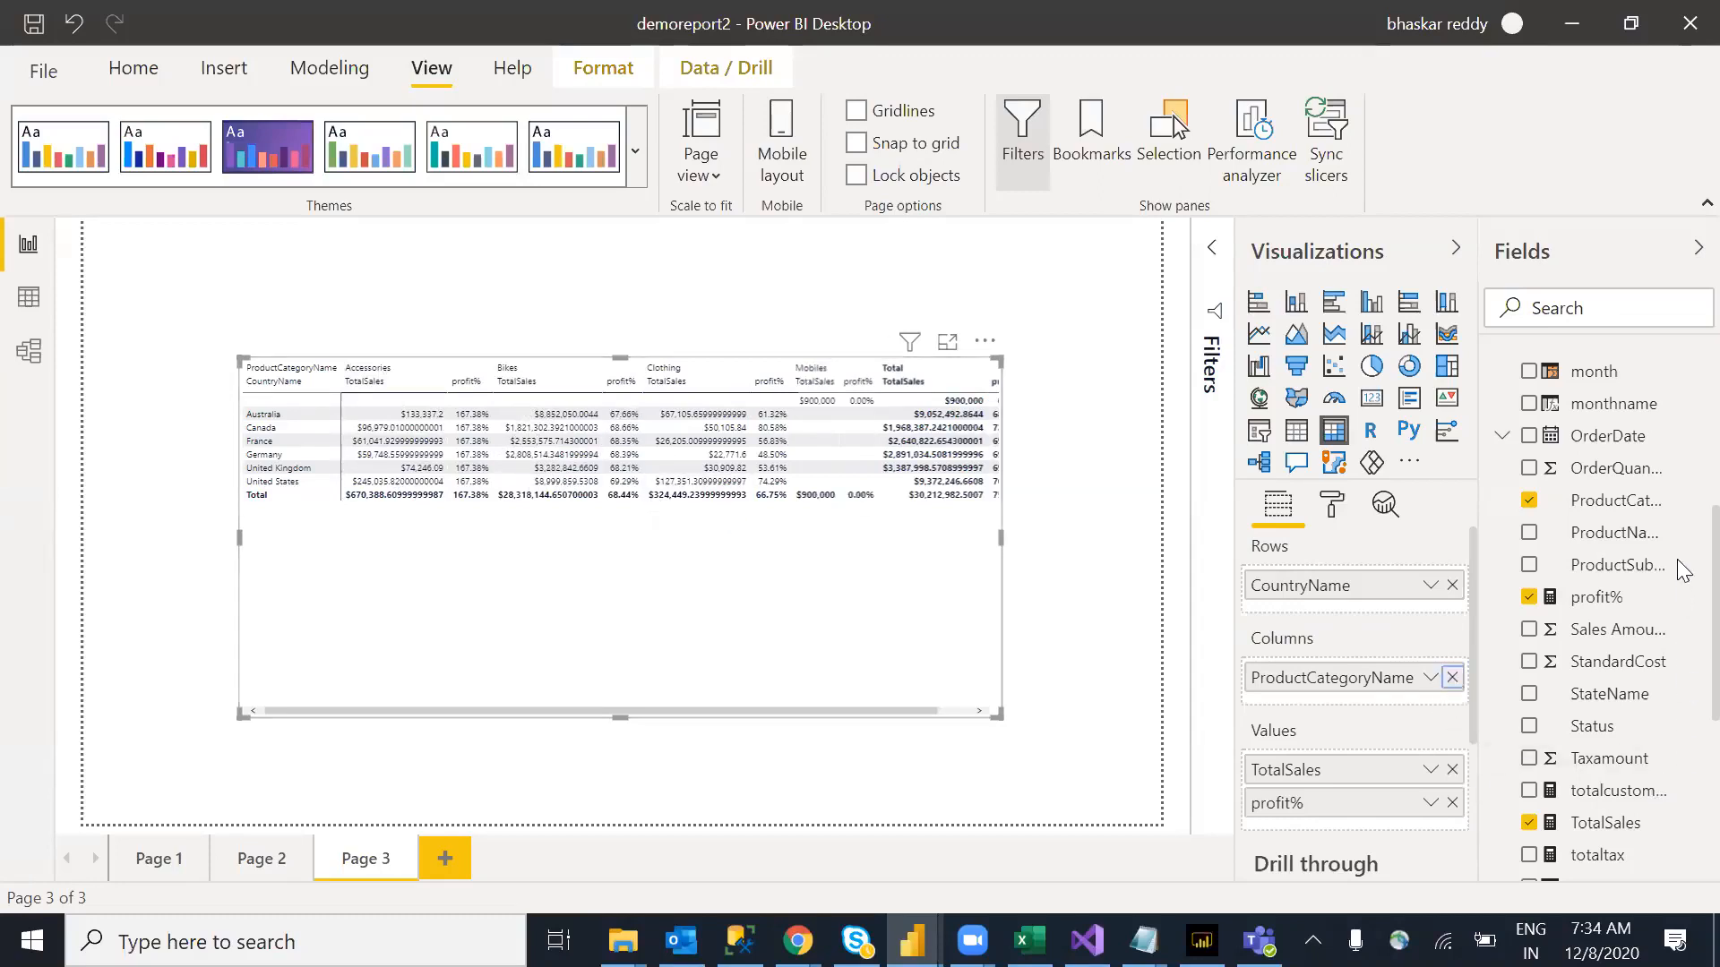
Step: Replace ProductCategoryName with year as the matrix's column field
{"action": "scroll", "coordinate": [1554, 770], "scroll_direction": "down", "scroll_amount": 2}
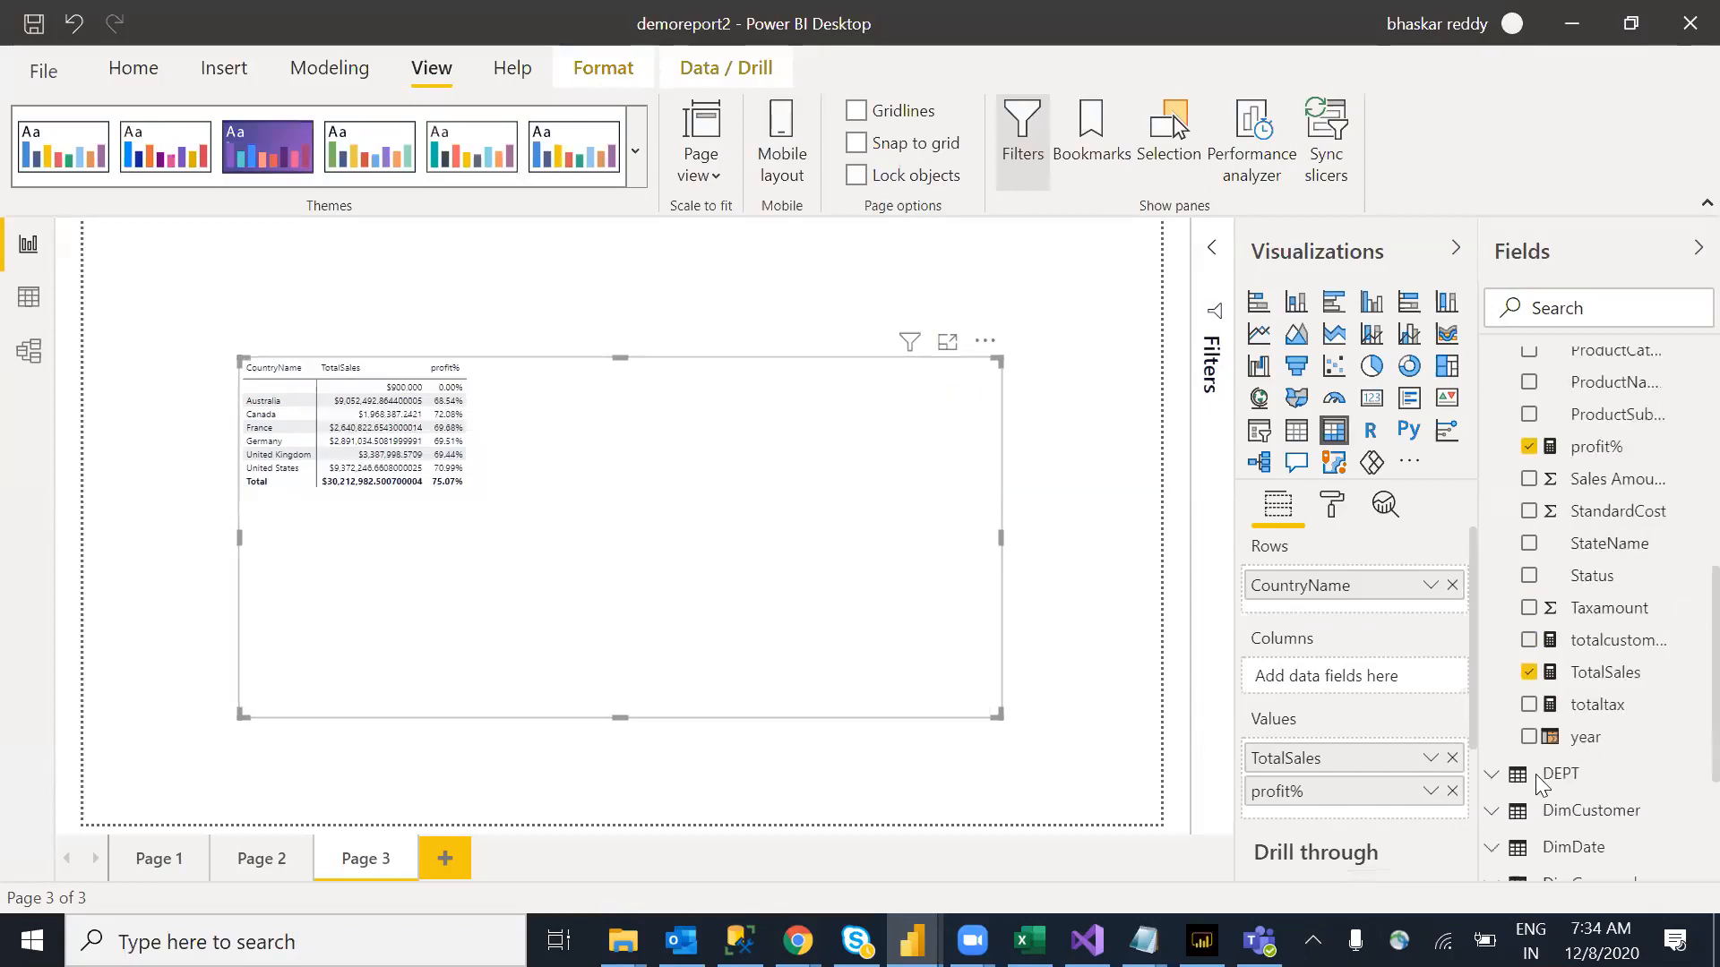
{"action": "scroll", "coordinate": [1552, 778], "scroll_direction": "down", "scroll_amount": 1}
{"action": "left_click_drag", "start_coordinate": [1525, 690], "coordinate": [1340, 684]}
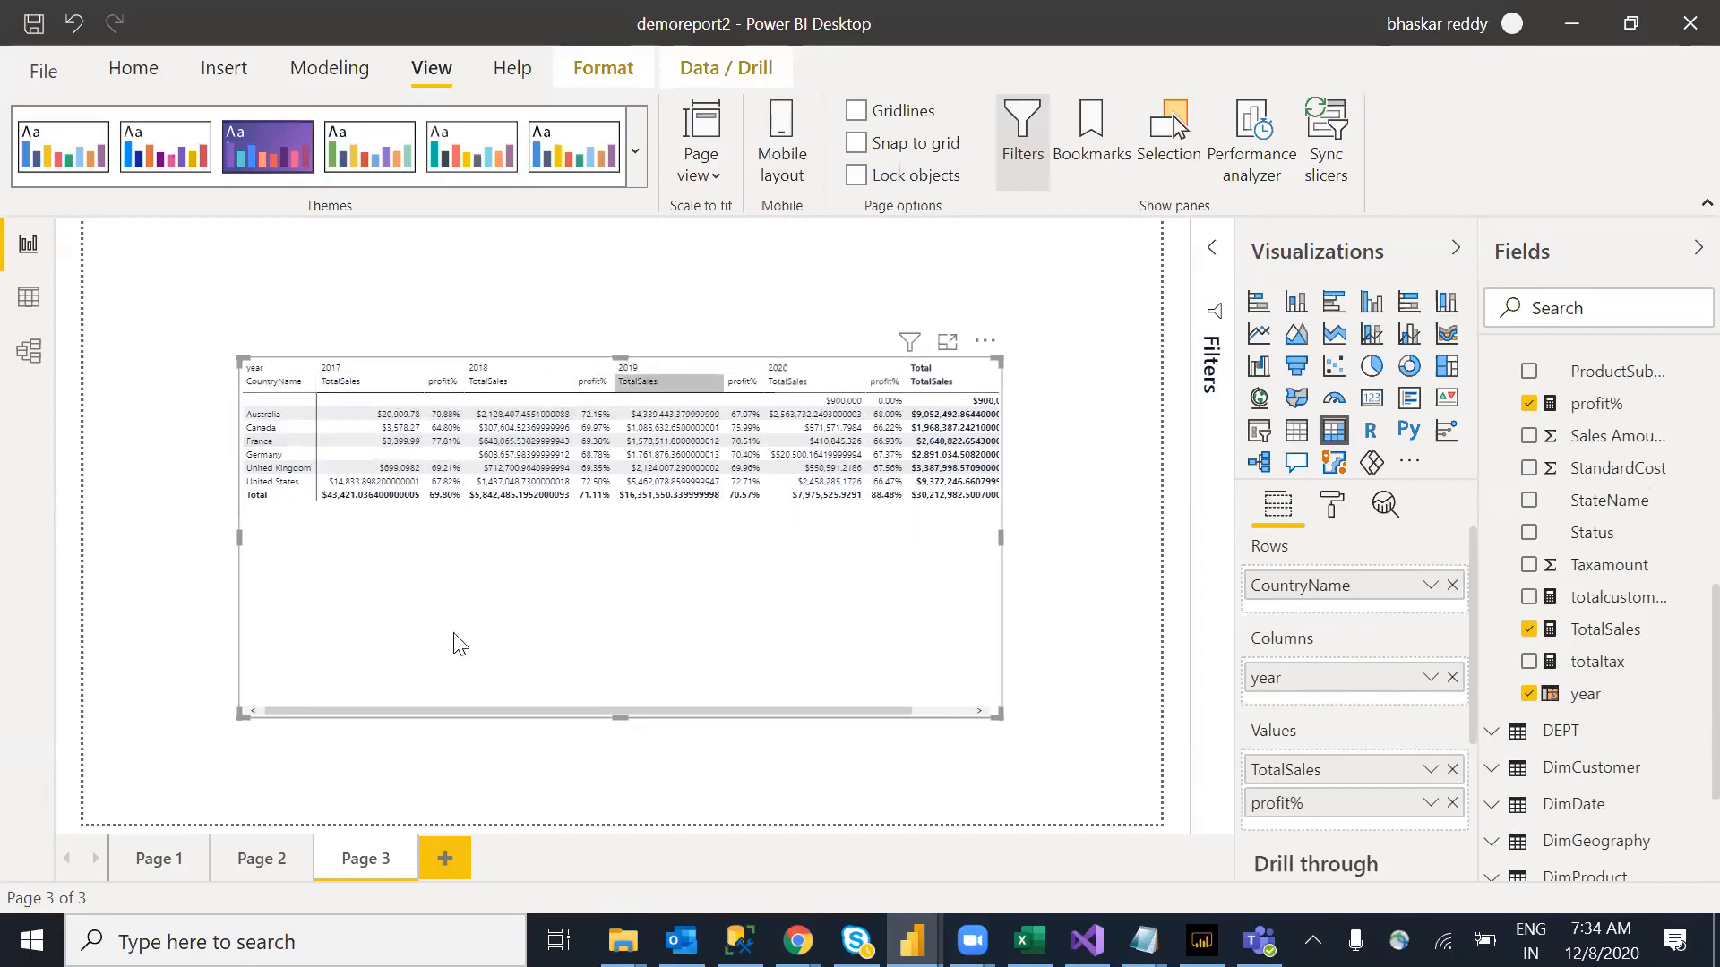
Step: Examine the column layout of the category and subcategory table on Page 2 for comparison with the matrix
{"action": "left_click", "coordinate": [255, 860]}
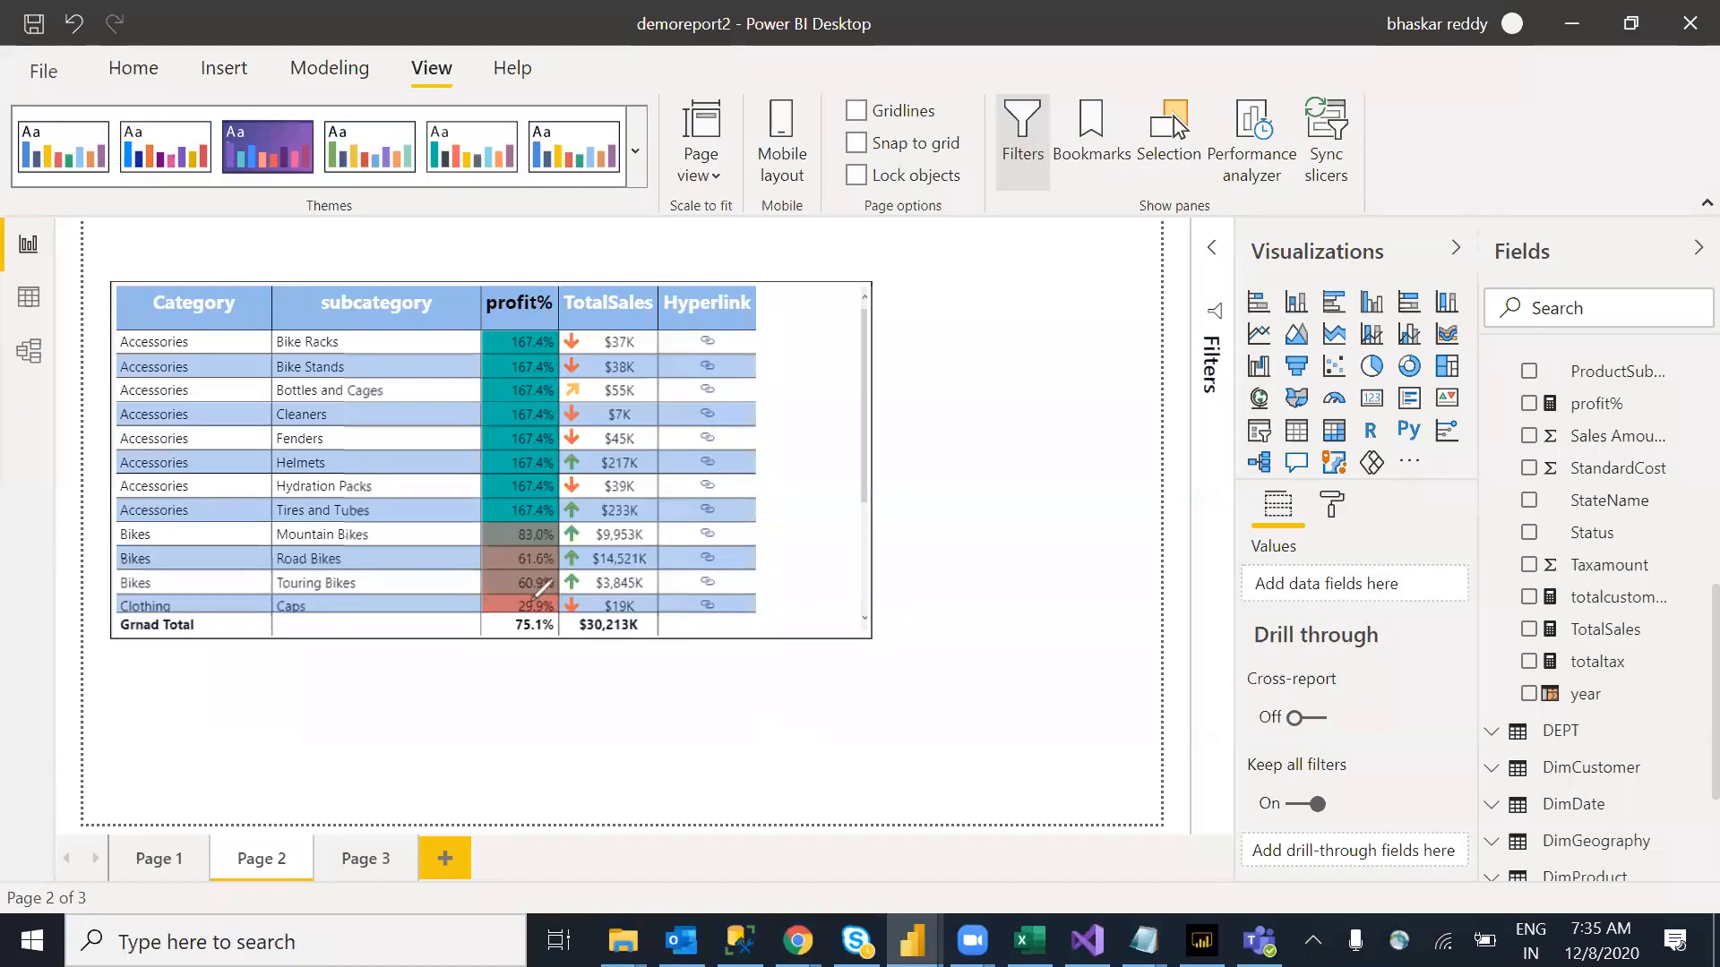
{"action": "left_click_drag", "start_coordinate": [173, 564], "coordinate": [338, 573]}
{"action": "left_click_drag", "start_coordinate": [296, 619], "coordinate": [558, 600]}
{"action": "mouse_move", "coordinate": [749, 234]}
{"action": "left_mouse_down"}
{"action": "mouse_move", "coordinate": [275, 503]}
{"action": "mouse_move", "coordinate": [794, 341]}
{"action": "mouse_move", "coordinate": [674, 235]}
{"action": "left_mouse_up"}
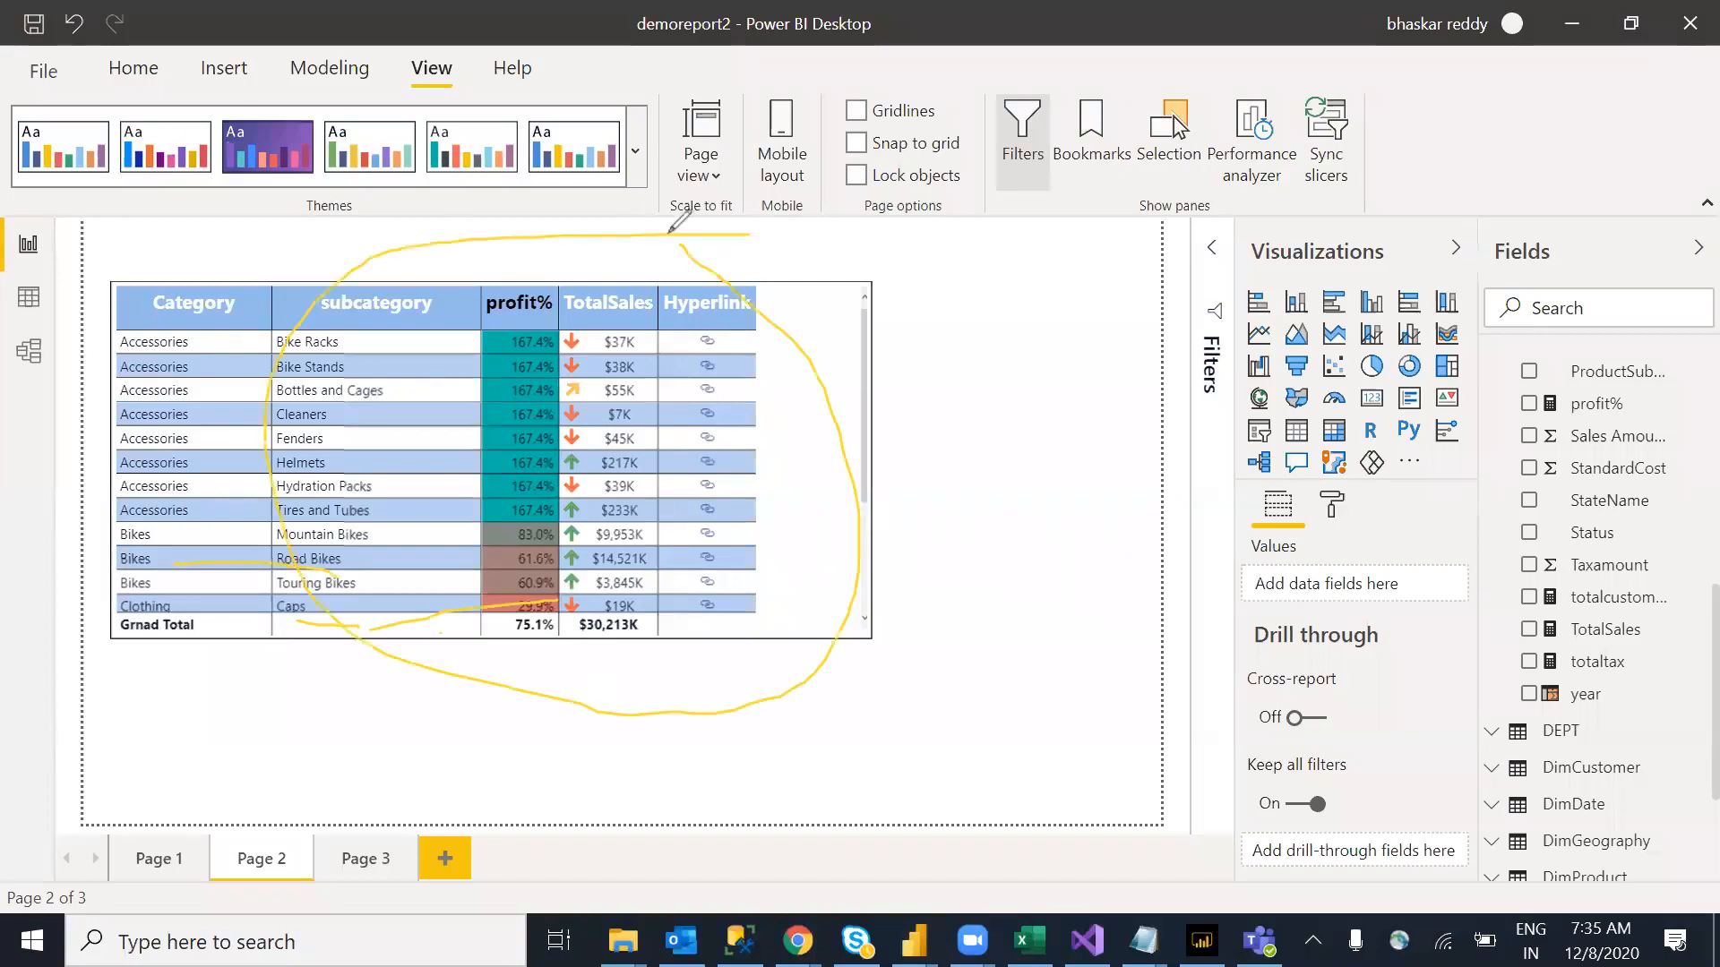
{"action": "mouse_move", "coordinate": [132, 190]}
{"action": "left_mouse_down"}
{"action": "mouse_move", "coordinate": [365, 224]}
{"action": "mouse_move", "coordinate": [393, 269]}
{"action": "mouse_move", "coordinate": [387, 231]}
{"action": "left_mouse_up"}
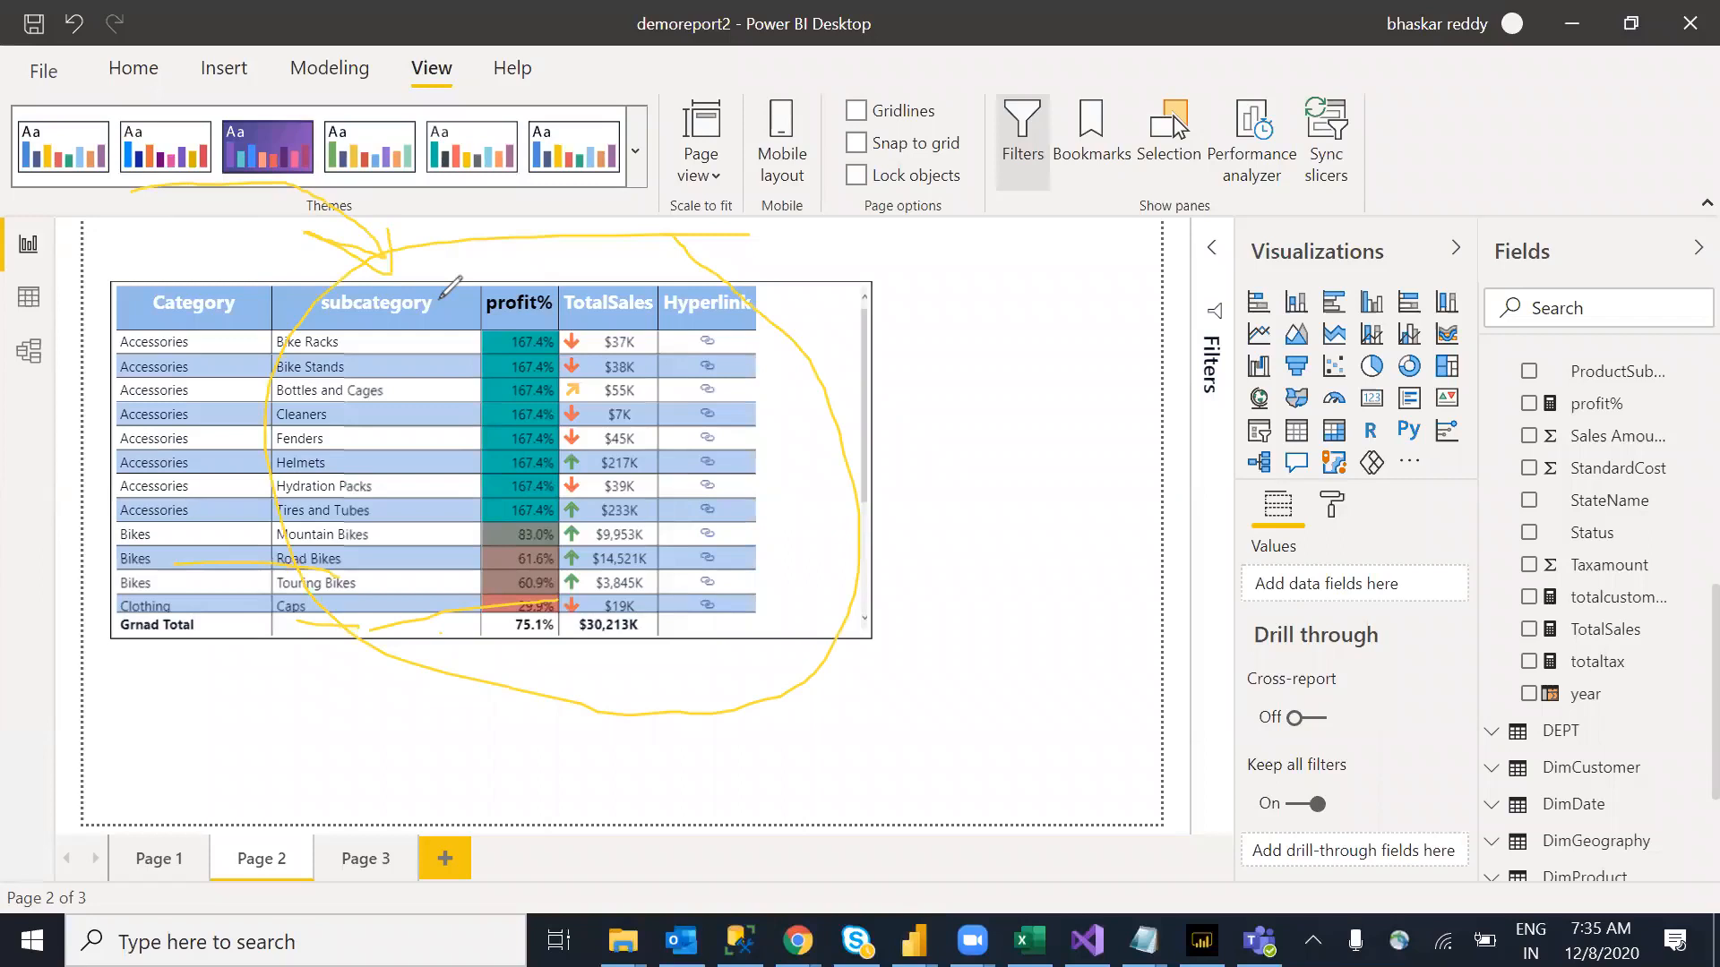
{"action": "mouse_move", "coordinate": [428, 263]}
{"action": "left_mouse_down"}
{"action": "mouse_move", "coordinate": [484, 241]}
{"action": "mouse_move", "coordinate": [580, 252]}
{"action": "mouse_move", "coordinate": [670, 294]}
{"action": "mouse_move", "coordinate": [648, 305]}
{"action": "mouse_move", "coordinate": [635, 277]}
{"action": "left_mouse_up"}
{"action": "left_click_drag", "start_coordinate": [749, 266], "coordinate": [665, 319]}
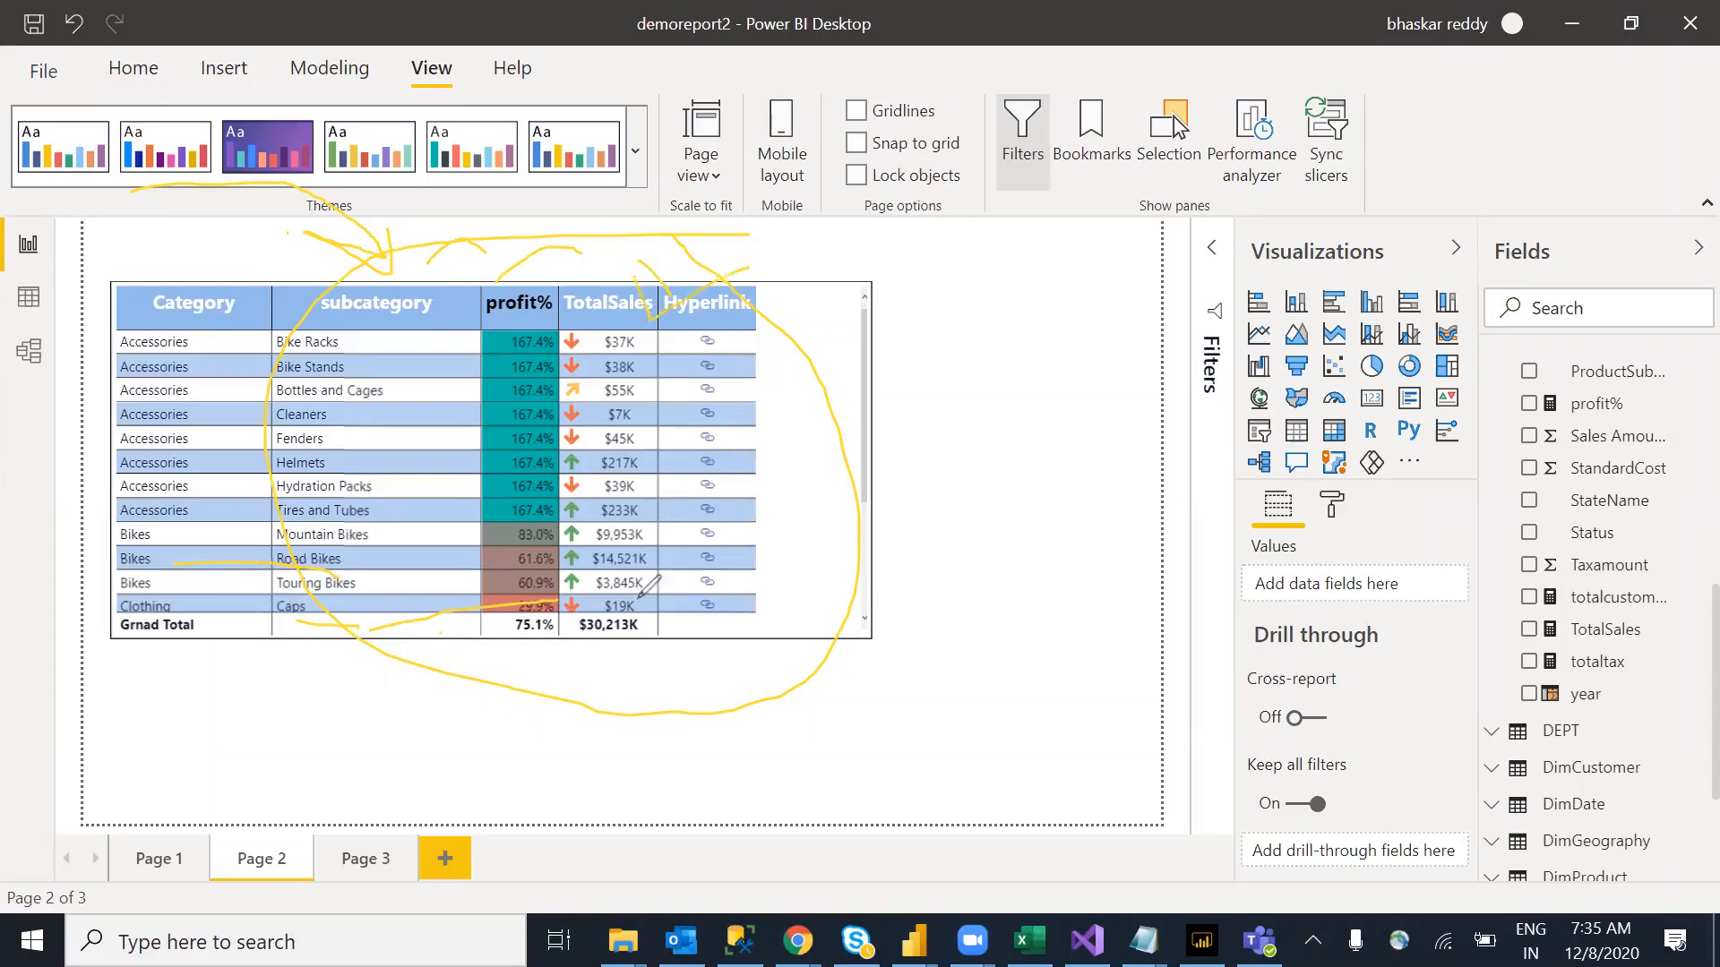
{"action": "left_click_drag", "start_coordinate": [309, 338], "coordinate": [806, 295]}
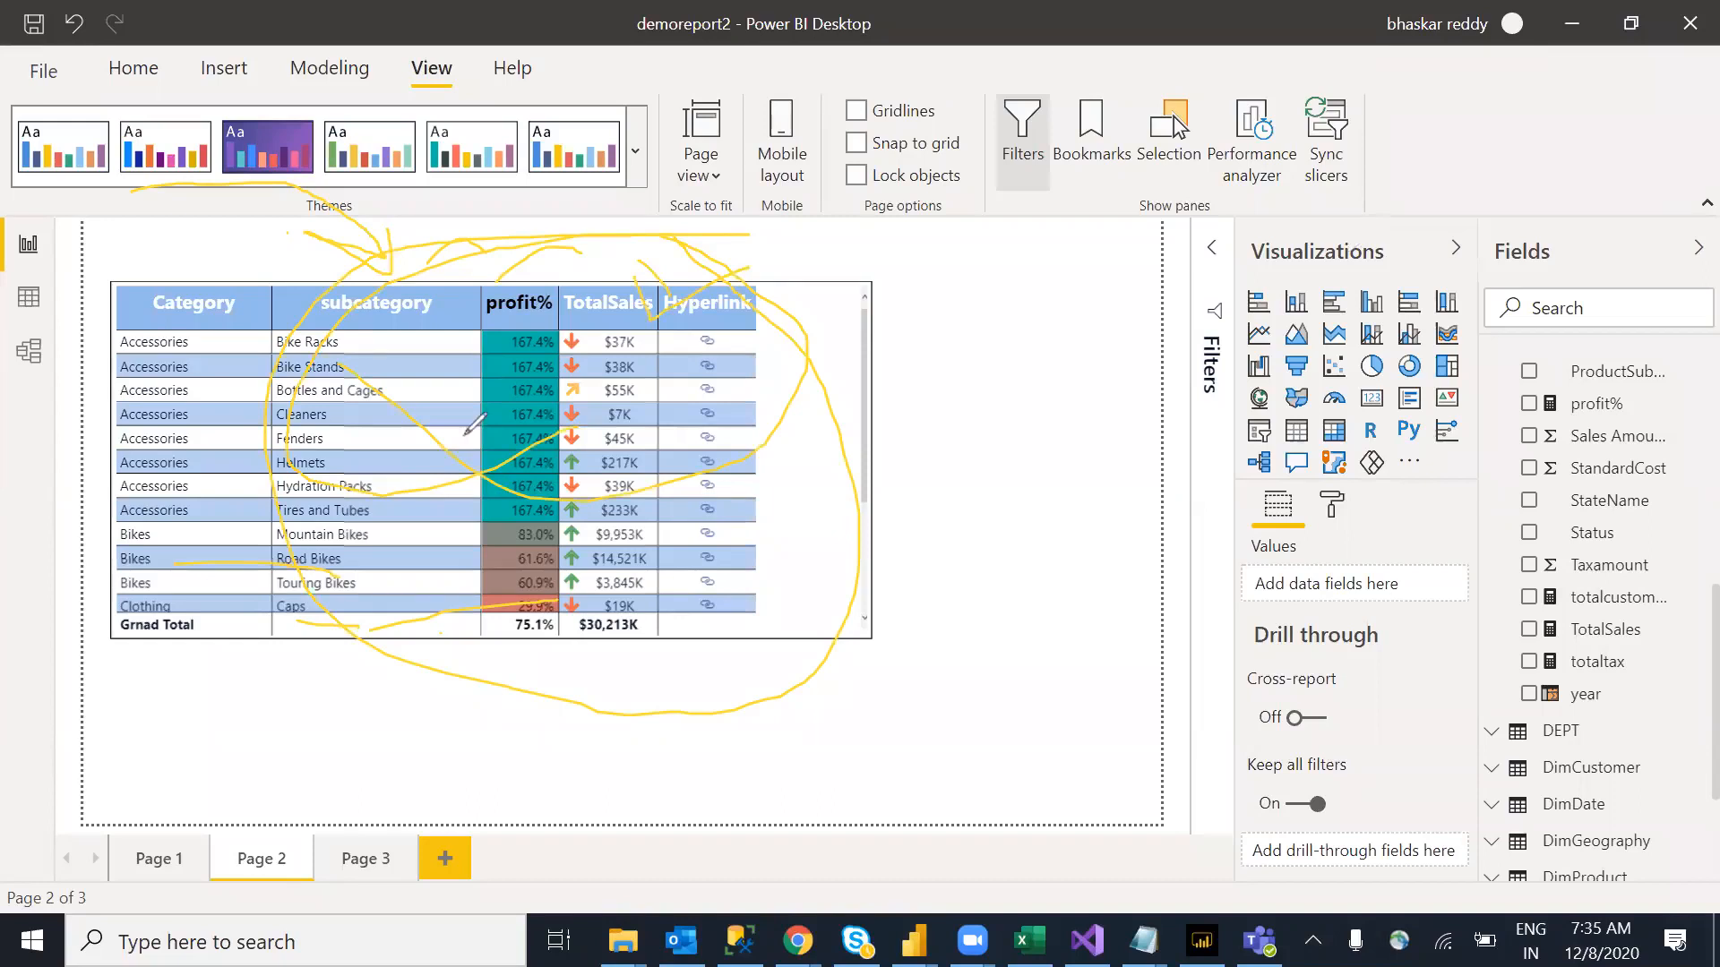
{"action": "key", "text": "e"}
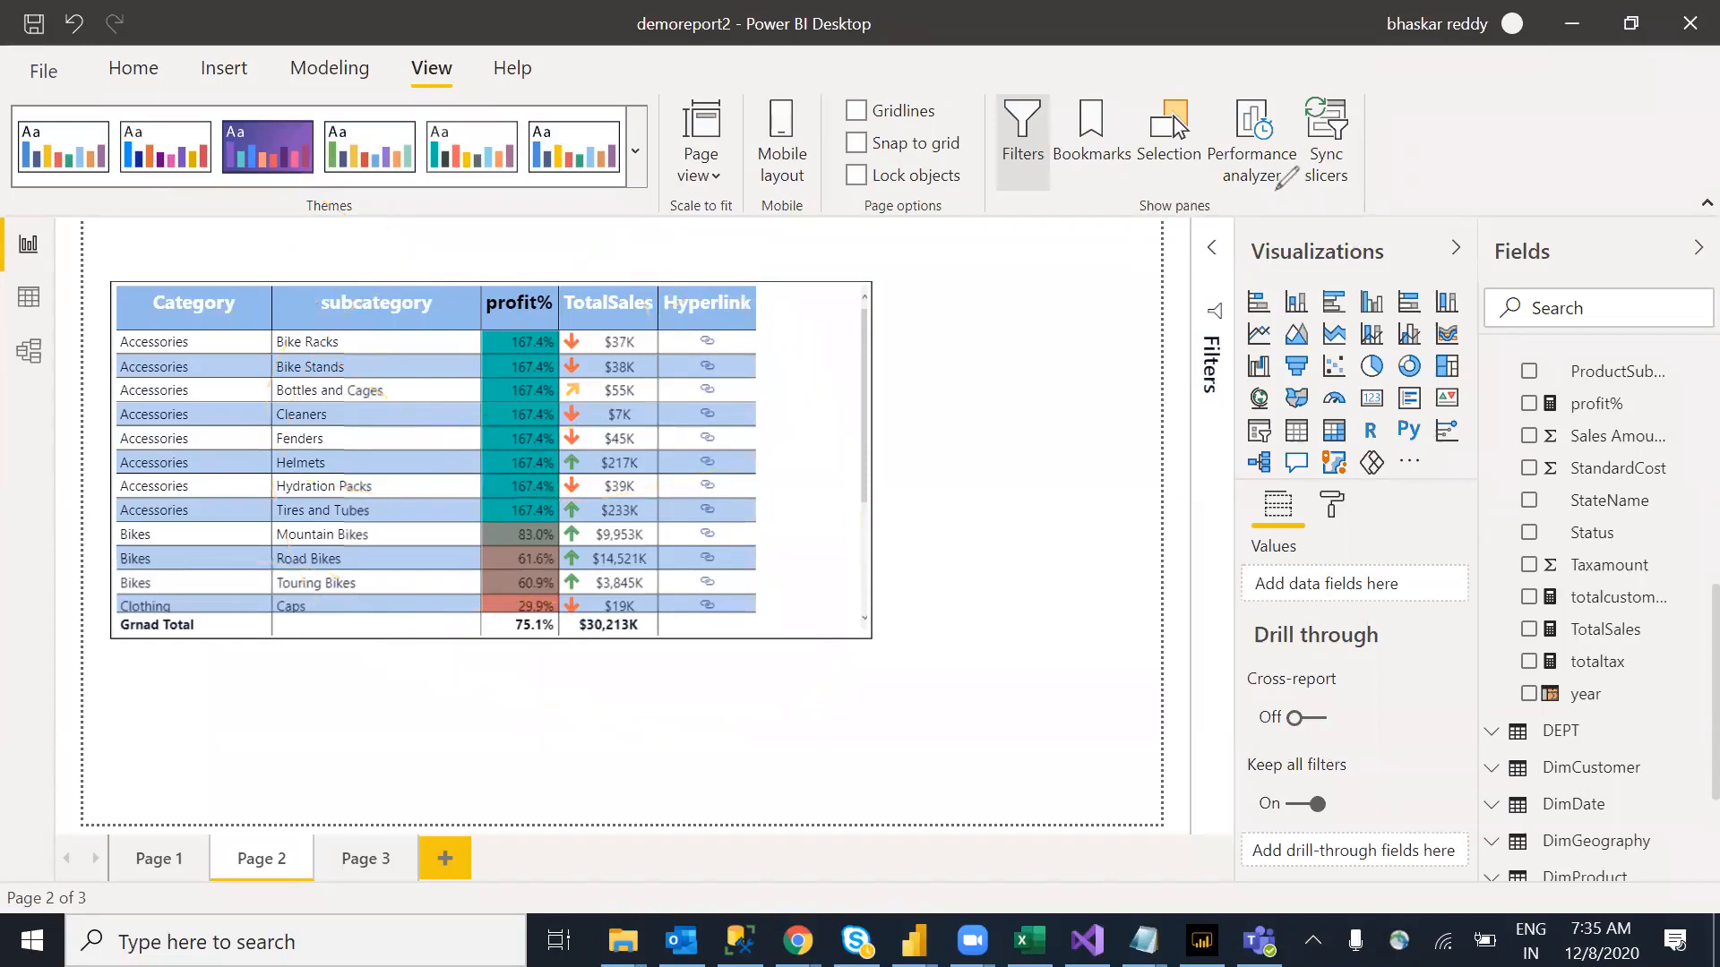
Step: Remove the profit% measure from the values of the matrix on Page 3
{"action": "left_click", "coordinate": [370, 860]}
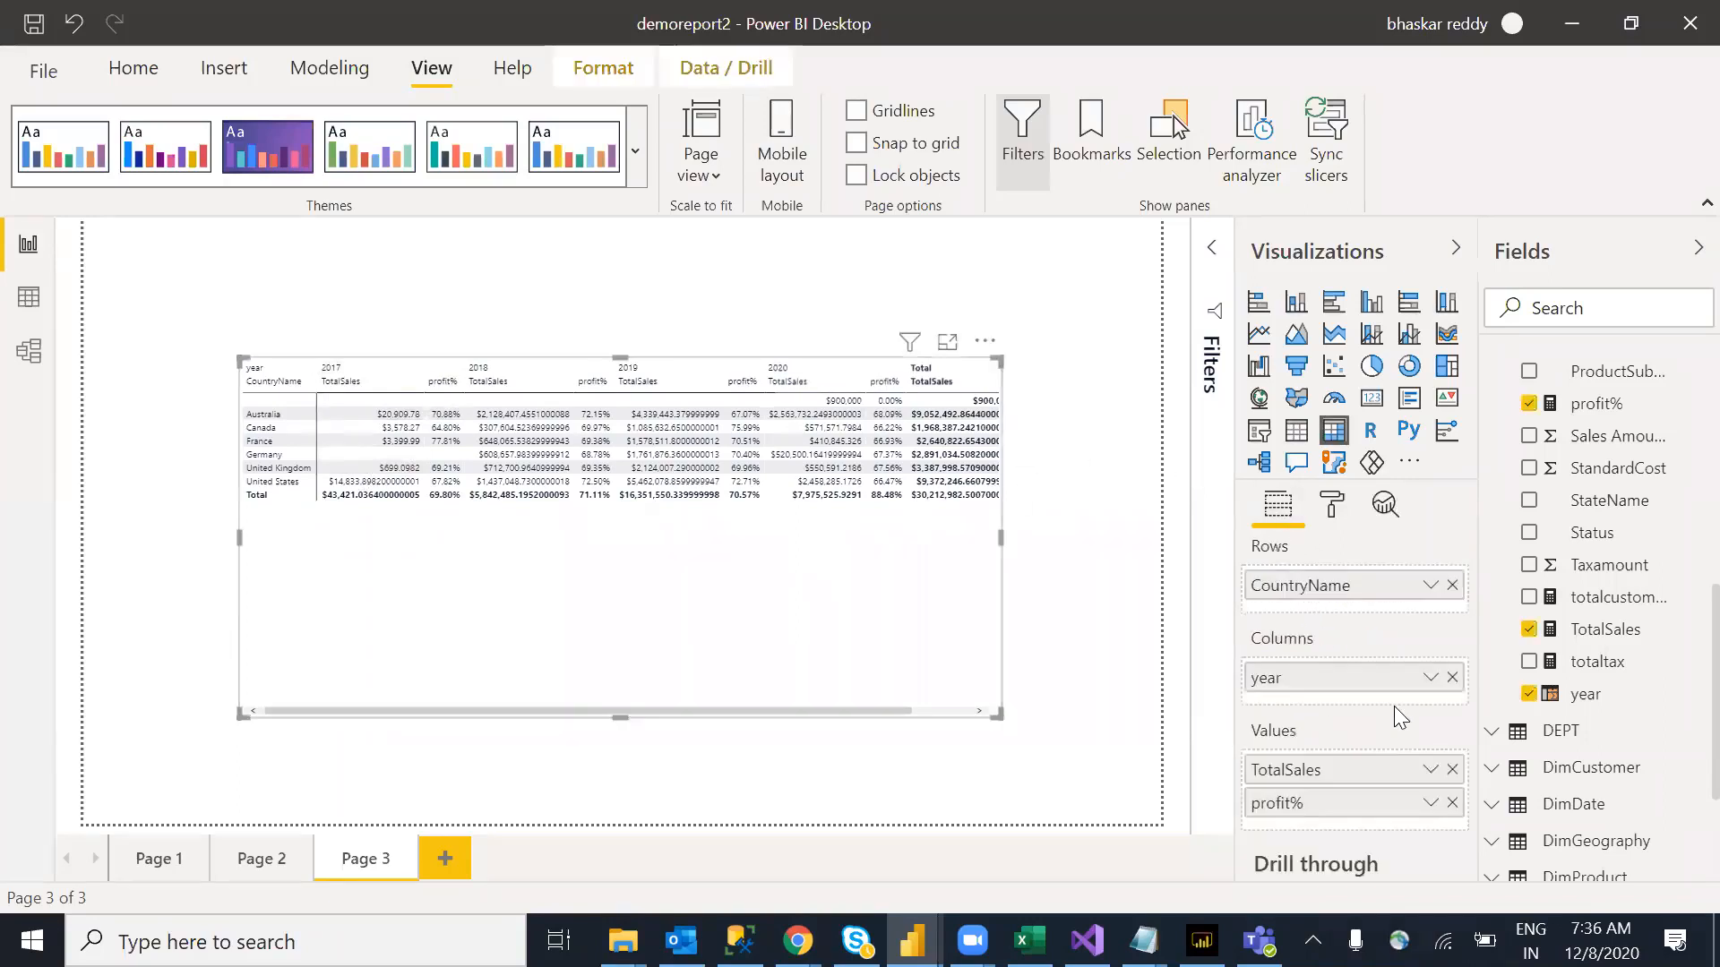
{"action": "left_click", "coordinate": [1452, 803]}
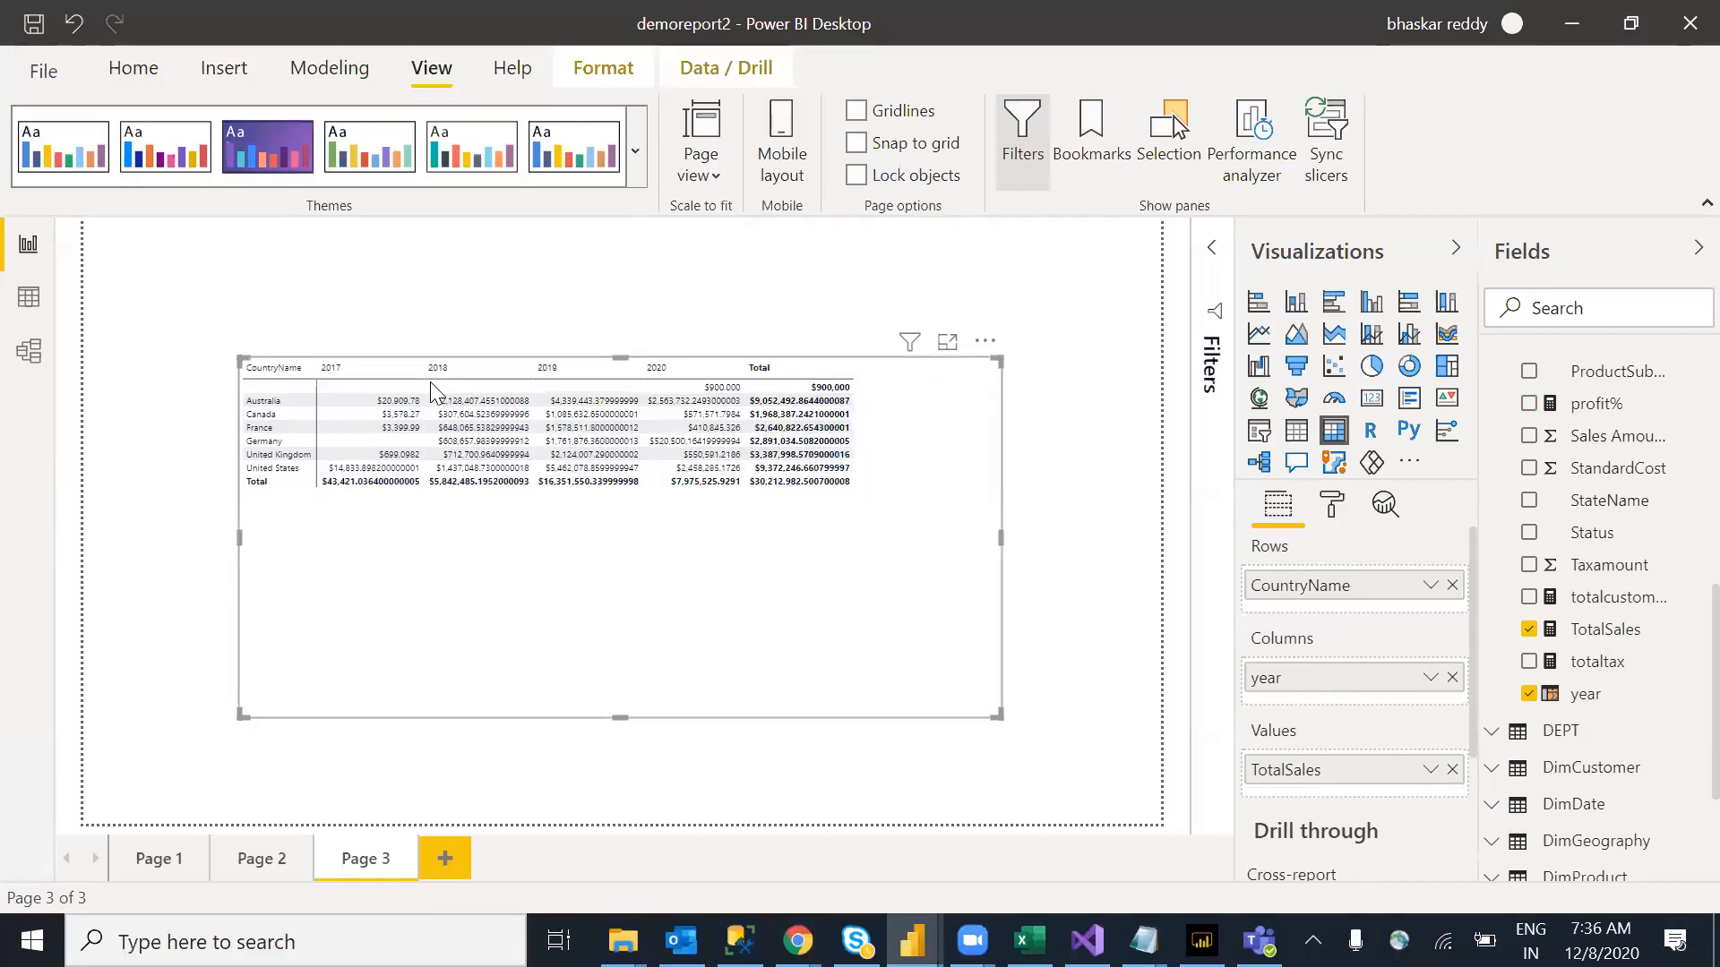
Step: Move year from the matrix columns to its rows and back, and remove it from the visual
{"action": "left_click_drag", "start_coordinate": [1295, 678], "coordinate": [1301, 607]}
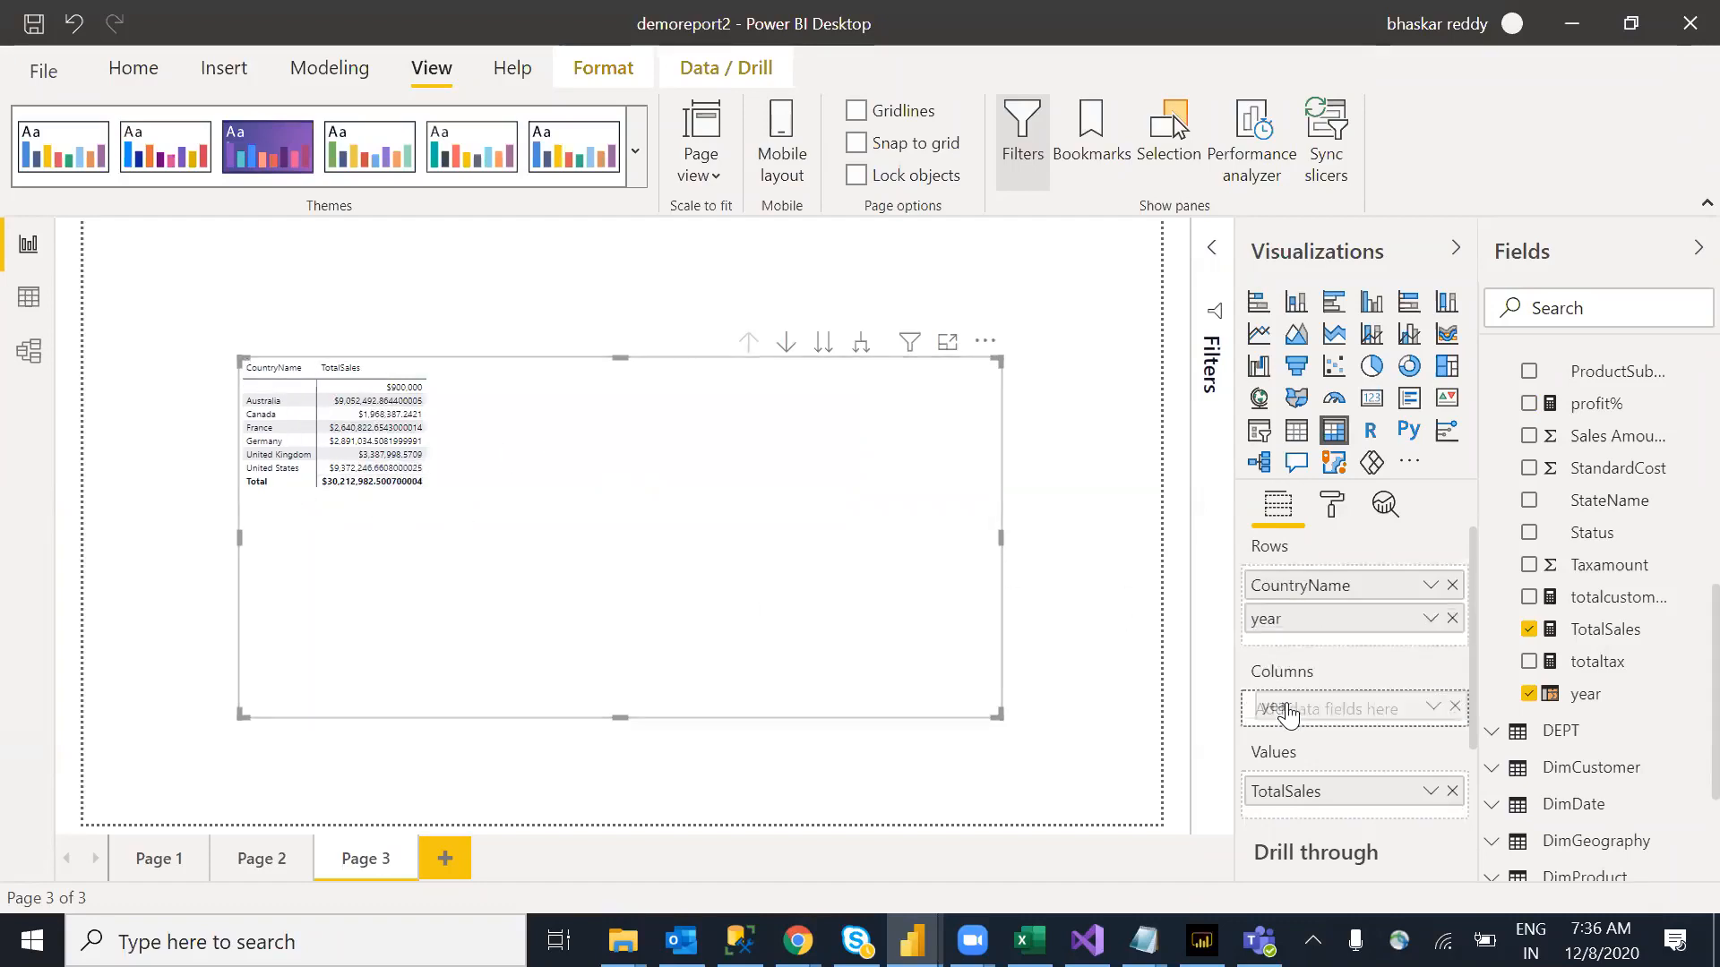
{"action": "left_click_drag", "start_coordinate": [1288, 711], "coordinate": [1287, 702]}
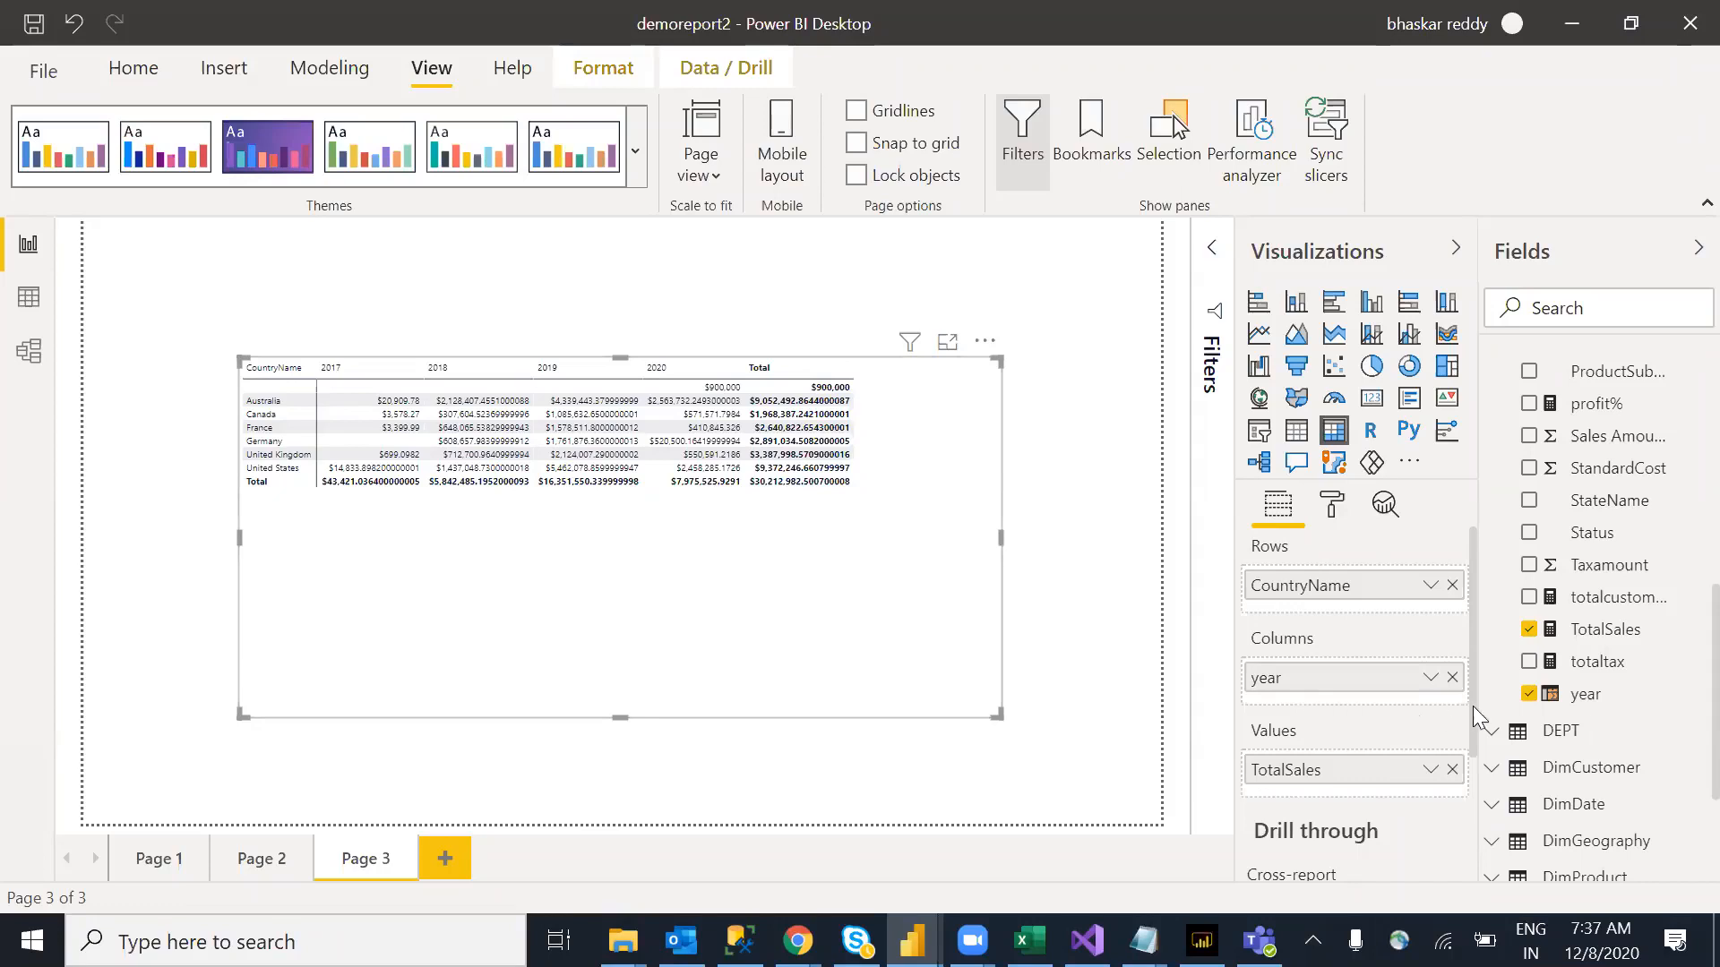
{"action": "left_click", "coordinate": [1452, 677]}
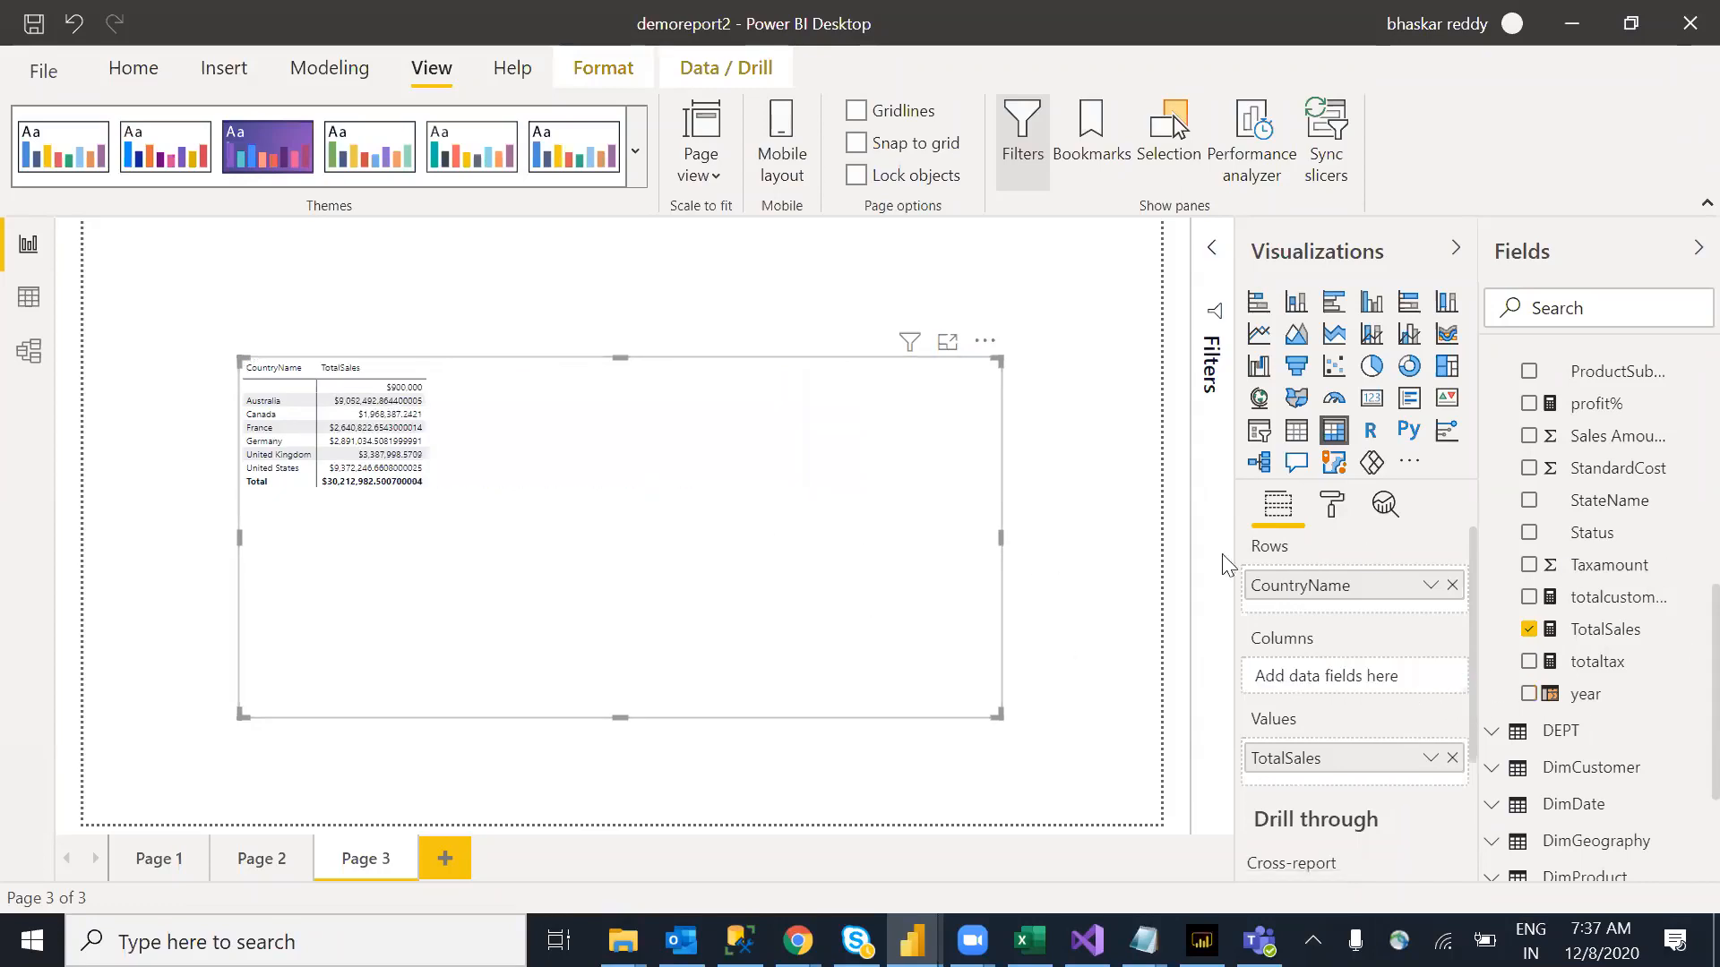
Step: Nest ProductCategoryName below CountryName in the matrix rows and expand all rows down one level
{"action": "scroll", "coordinate": [1685, 639], "scroll_direction": "up", "scroll_amount": 5}
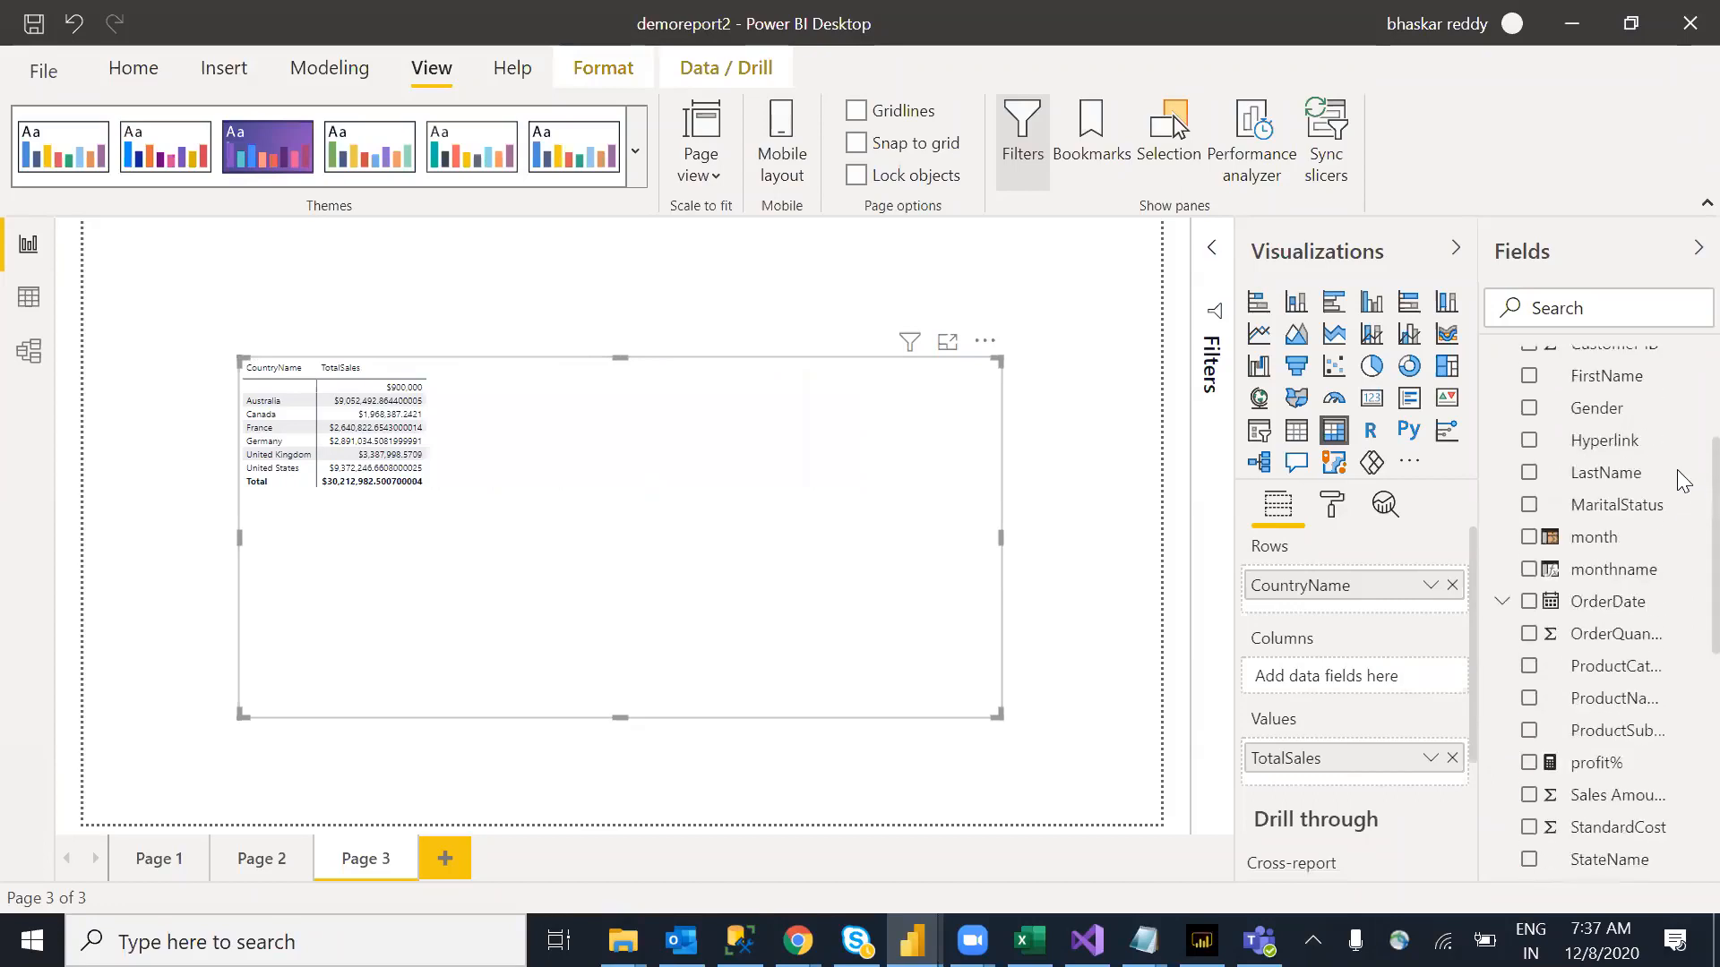
{"action": "scroll", "coordinate": [1681, 474], "scroll_direction": "up", "scroll_amount": 2}
{"action": "scroll", "coordinate": [1682, 528], "scroll_direction": "down", "scroll_amount": 3}
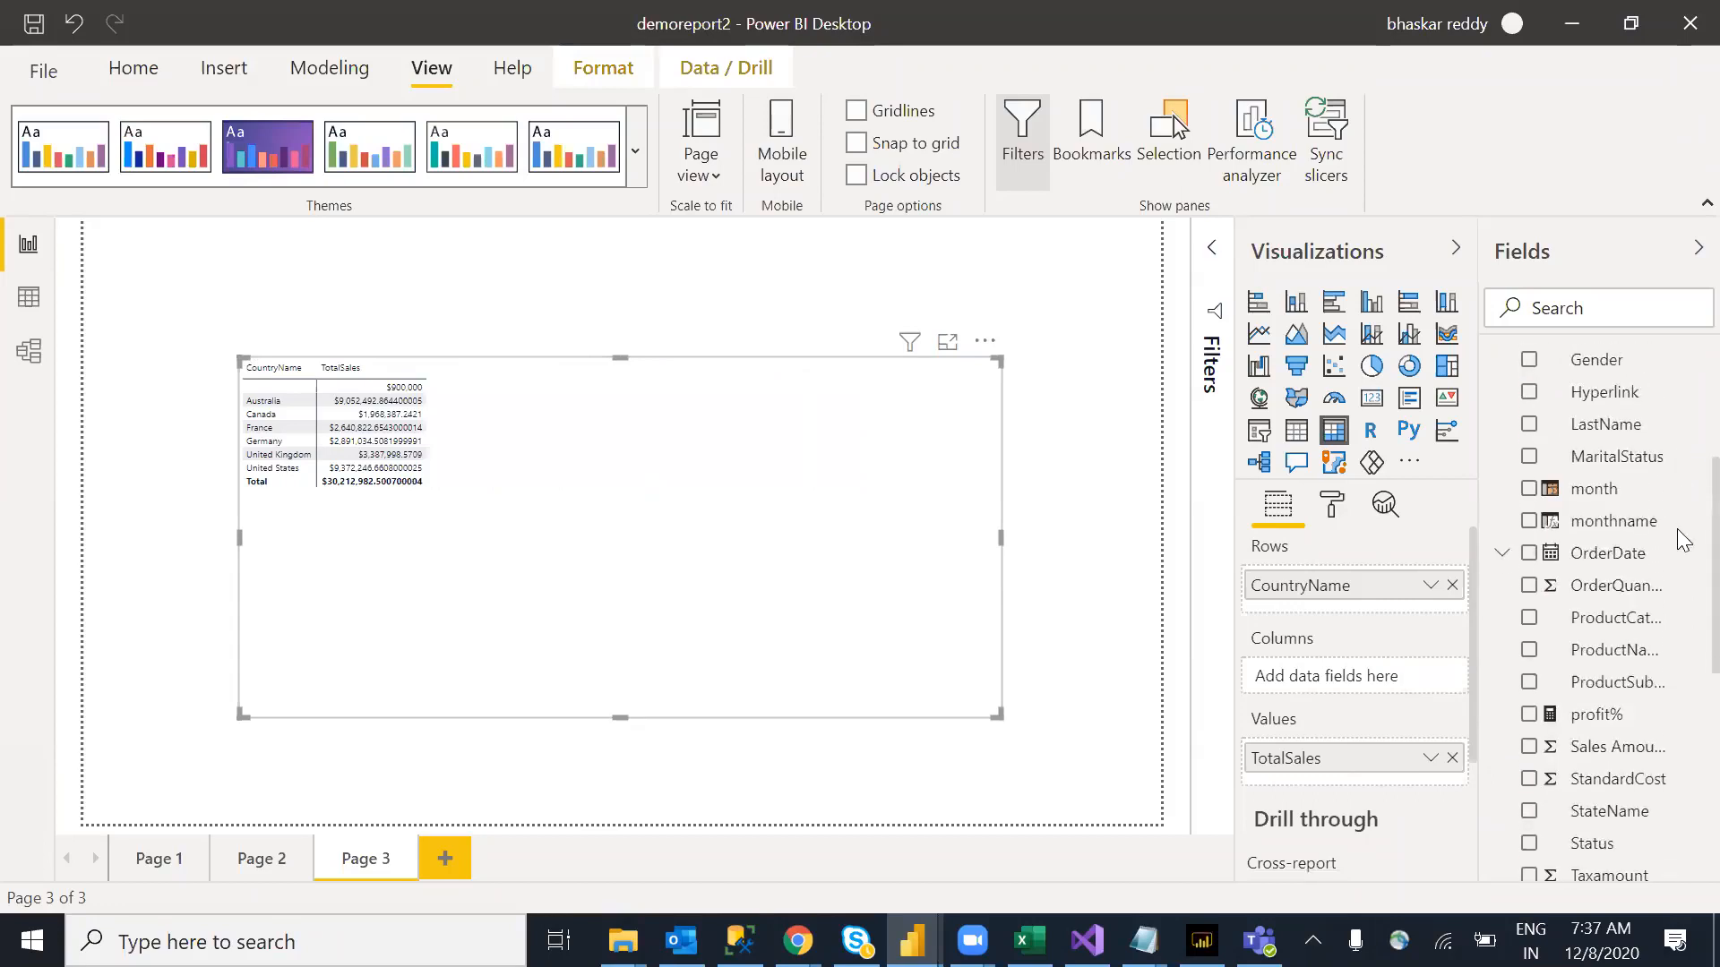
{"action": "scroll", "coordinate": [1681, 574], "scroll_direction": "down", "scroll_amount": 3}
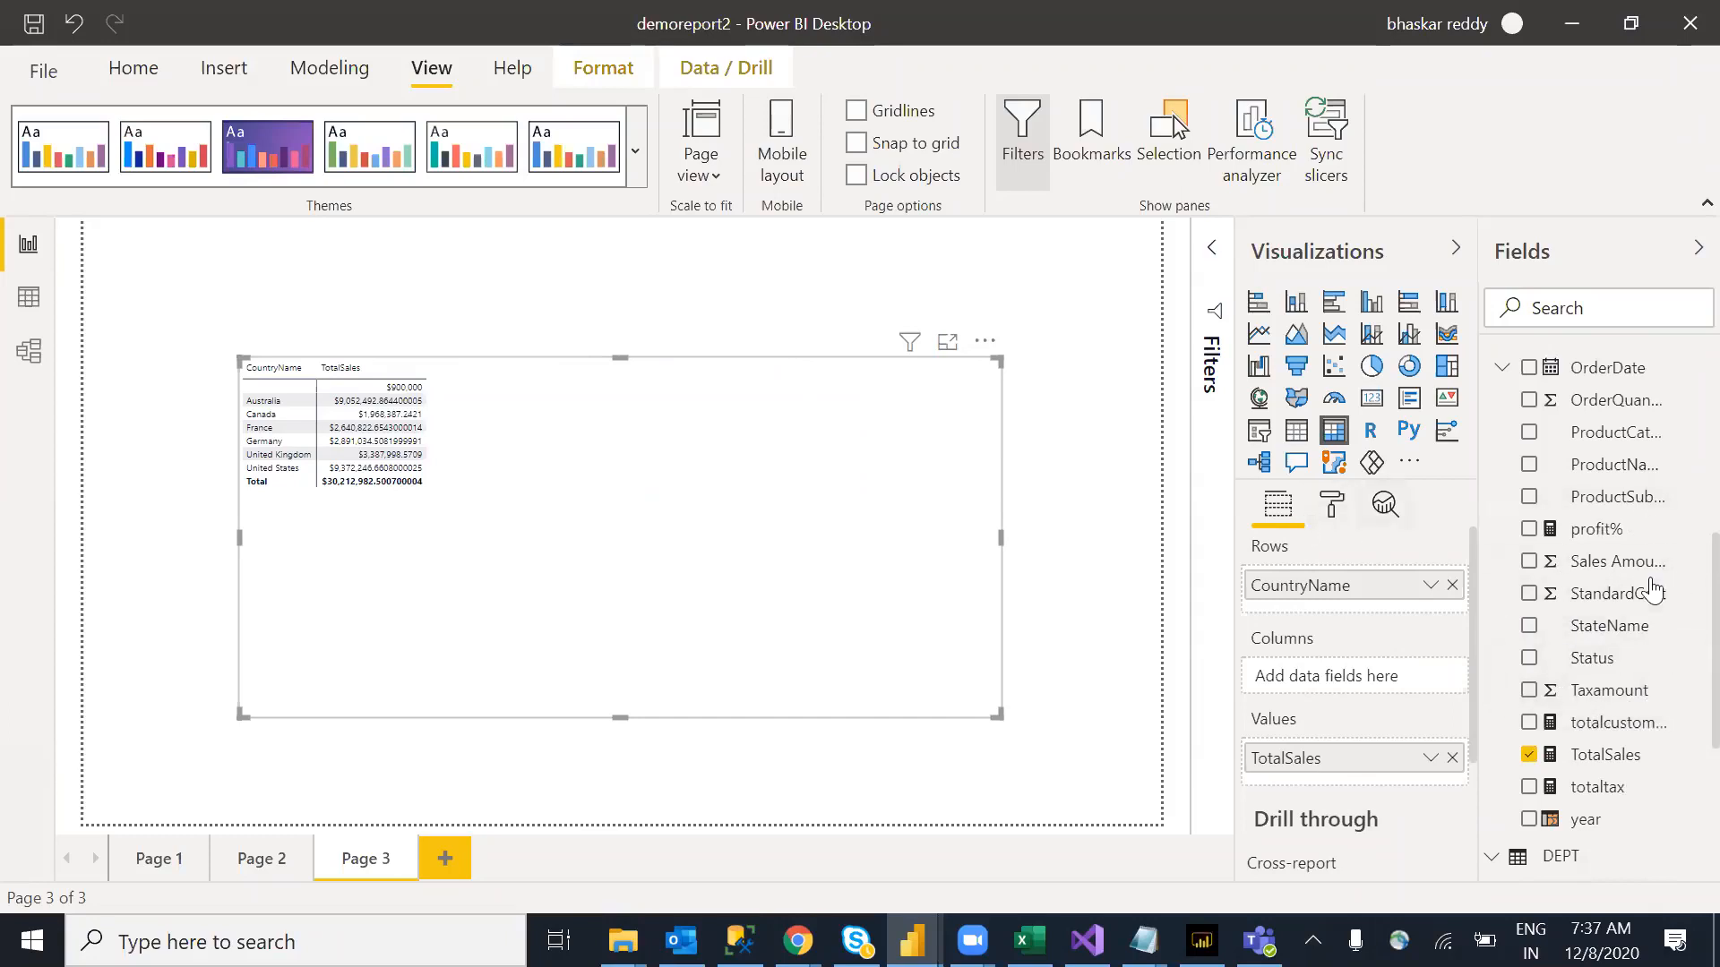
{"action": "left_click_drag", "start_coordinate": [1498, 507], "coordinate": [1340, 602]}
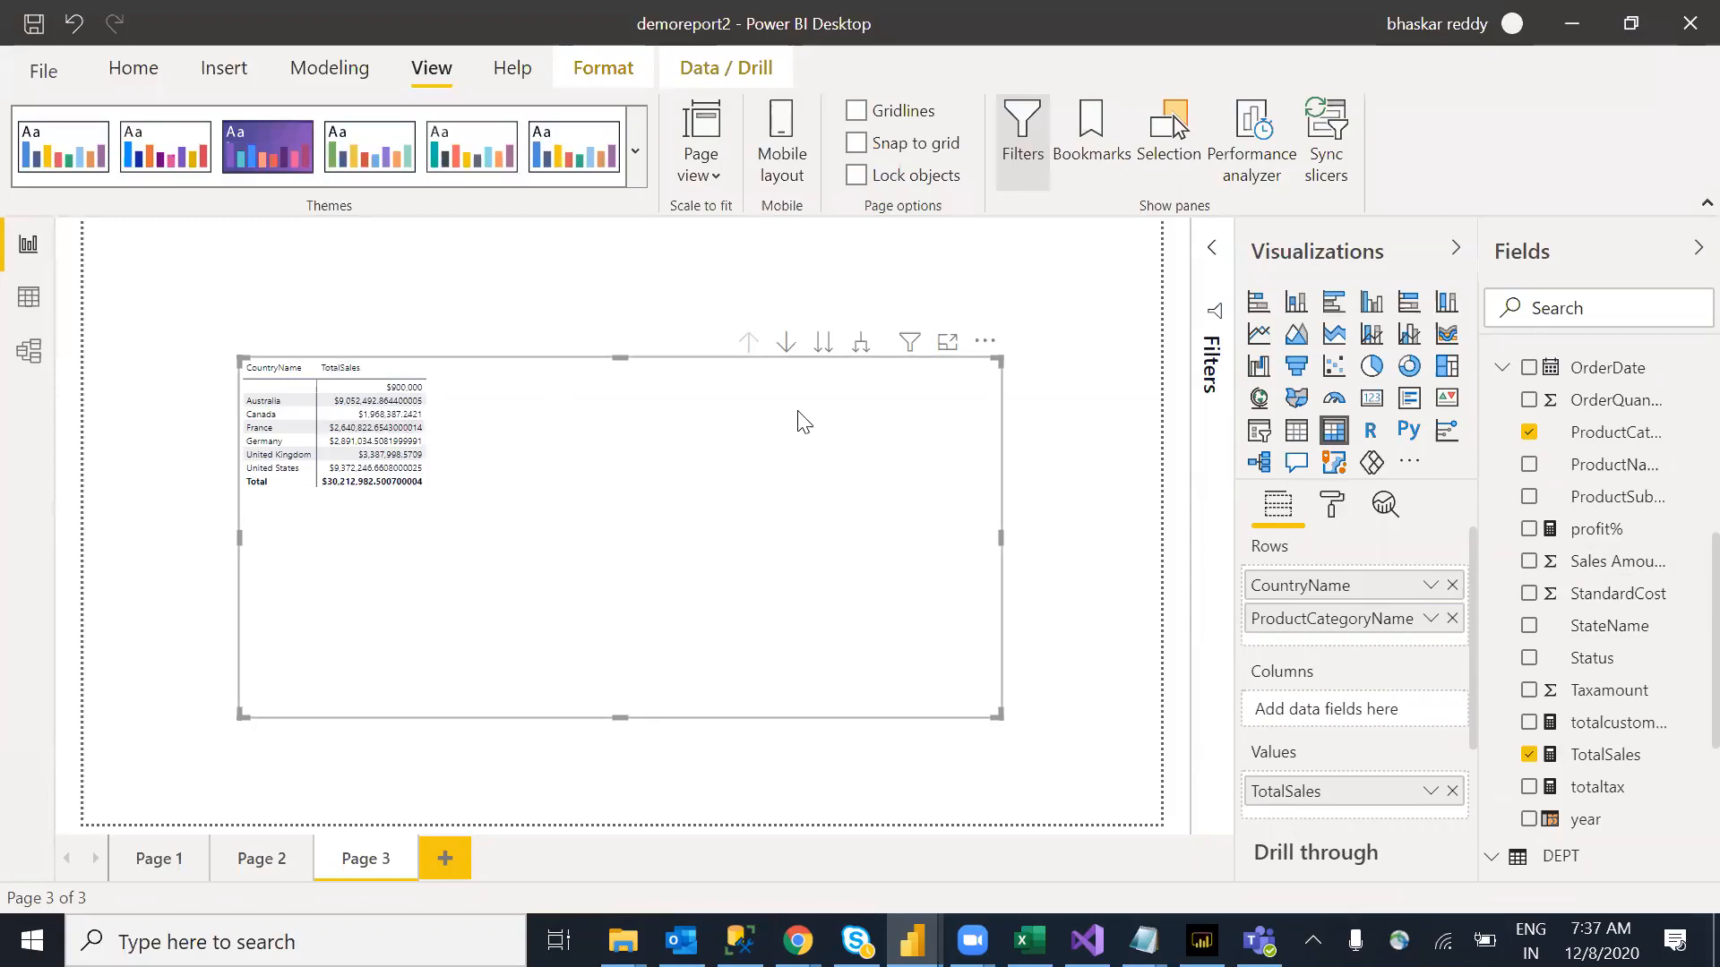
{"action": "left_click", "coordinate": [861, 352]}
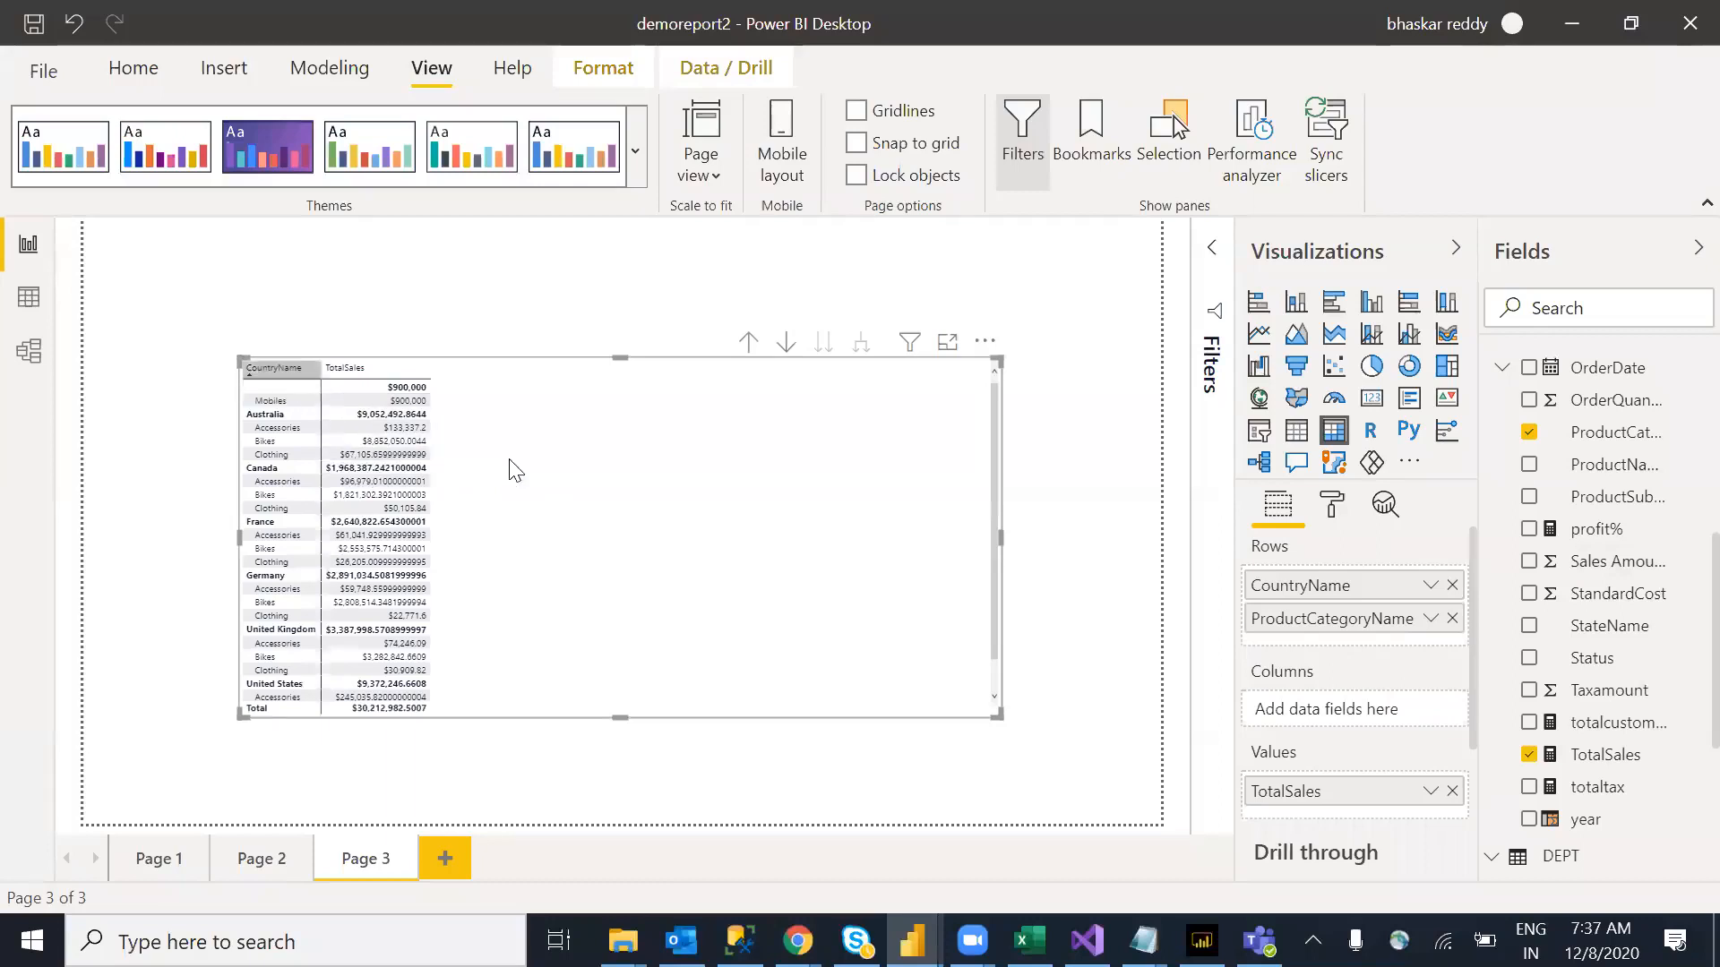
Step: Remove ProductCategoryName from the matrix, nest it again below CountryName in the rows, and add profit% to the values
{"action": "left_click", "coordinate": [1452, 619]}
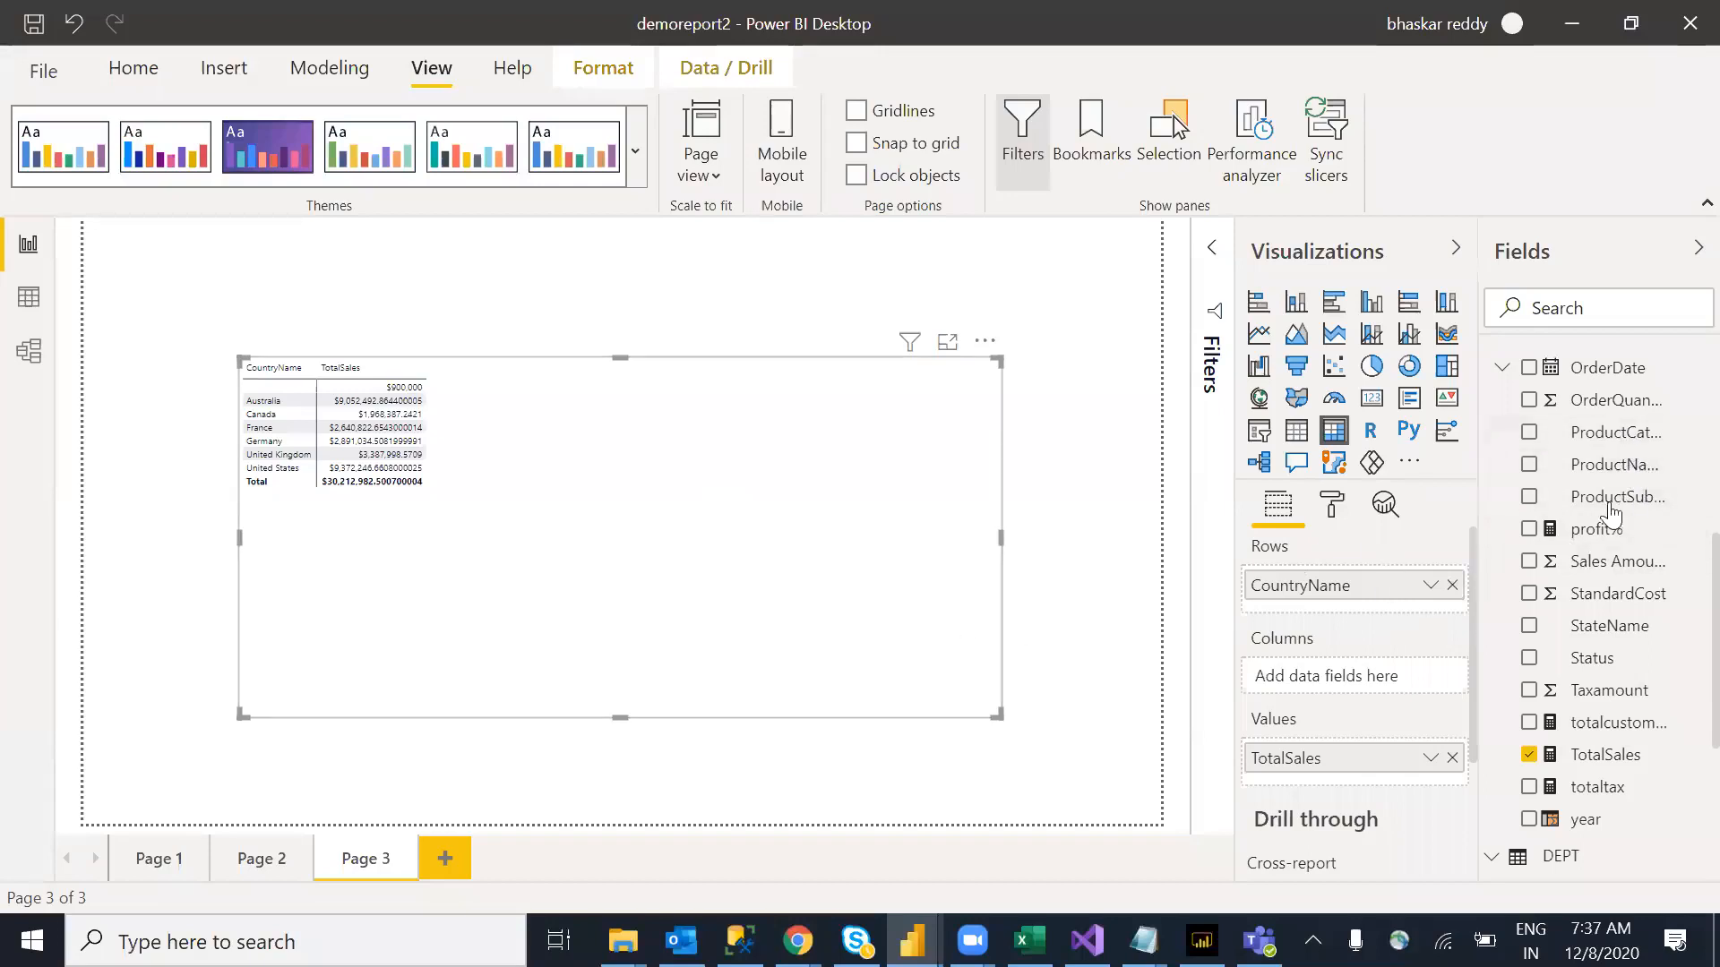
{"action": "left_click_drag", "start_coordinate": [1603, 433], "coordinate": [1331, 688]}
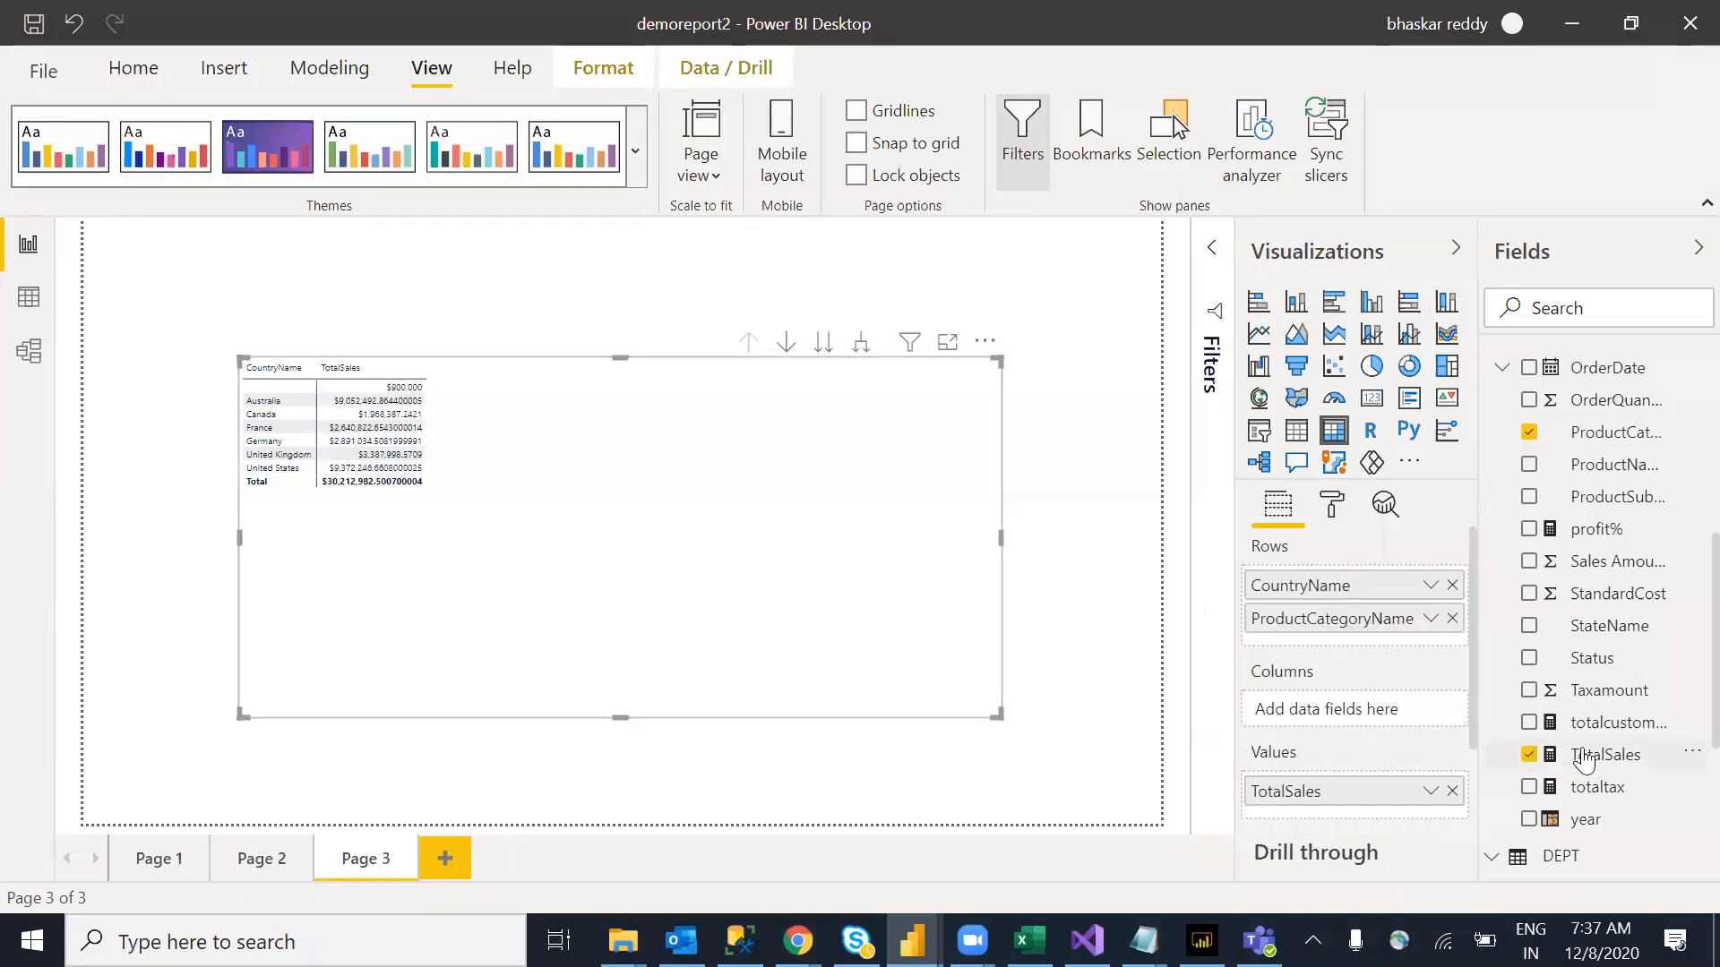
{"action": "left_click_drag", "start_coordinate": [1586, 535], "coordinate": [1318, 812]}
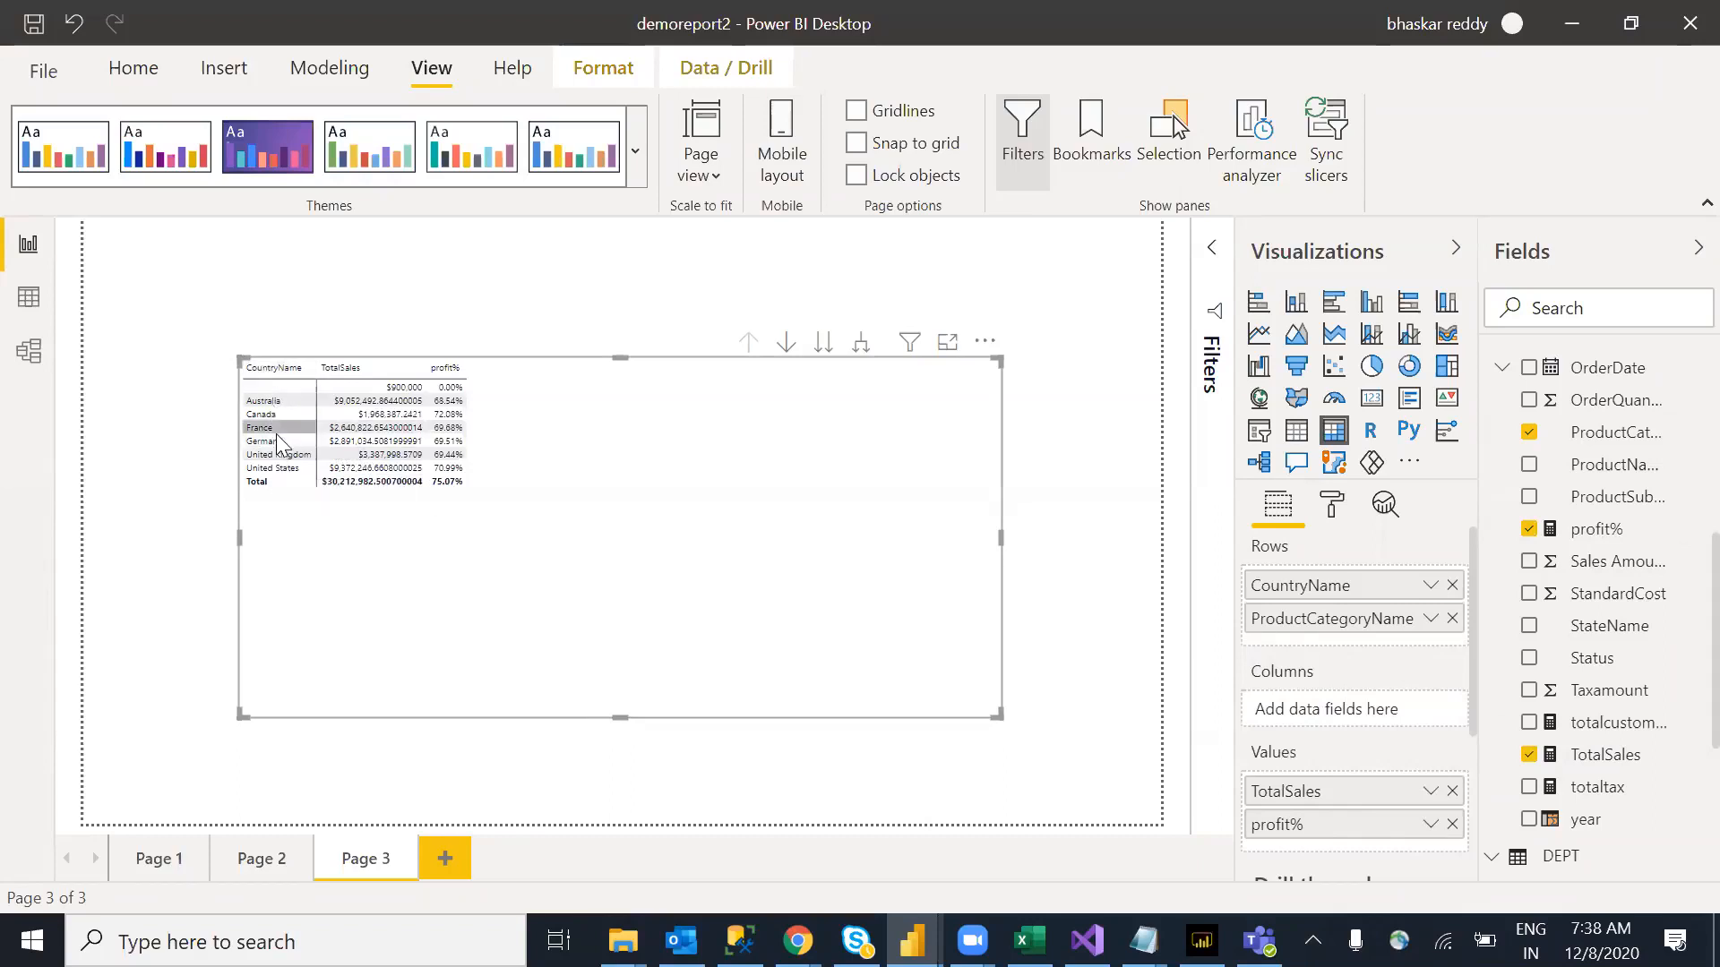
Step: Show only the product category level, return to the country level, and expand all rows down one level
{"action": "left_click", "coordinate": [824, 341]}
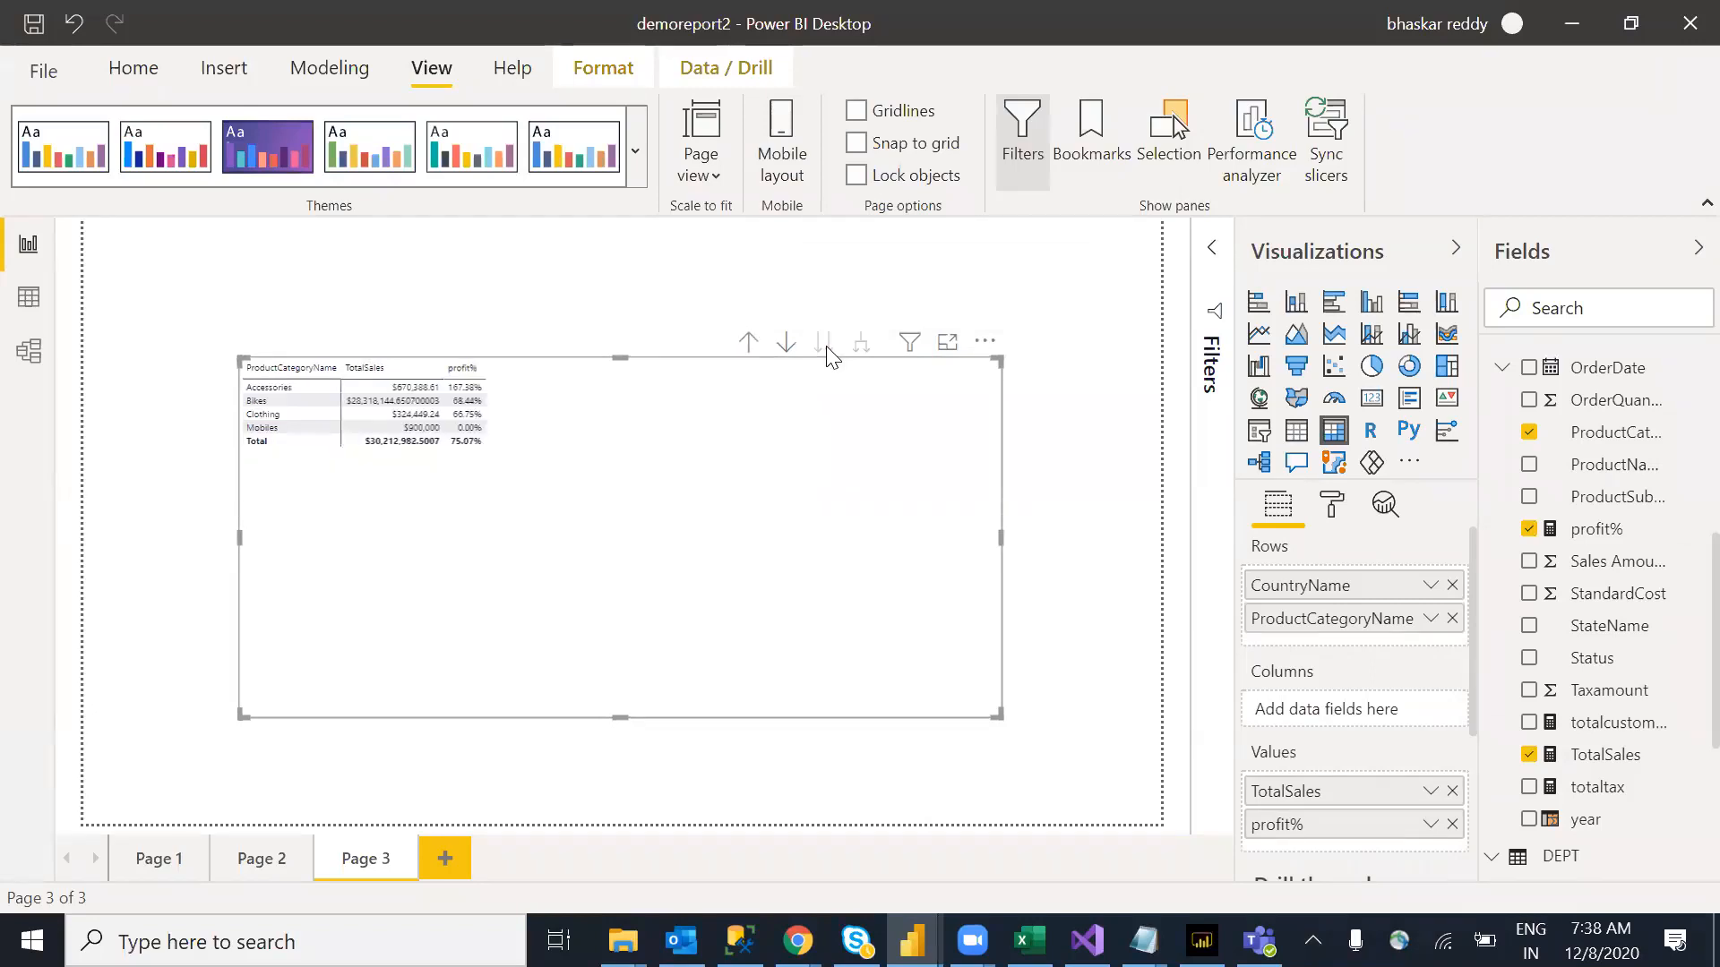
{"action": "left_click", "coordinate": [749, 343]}
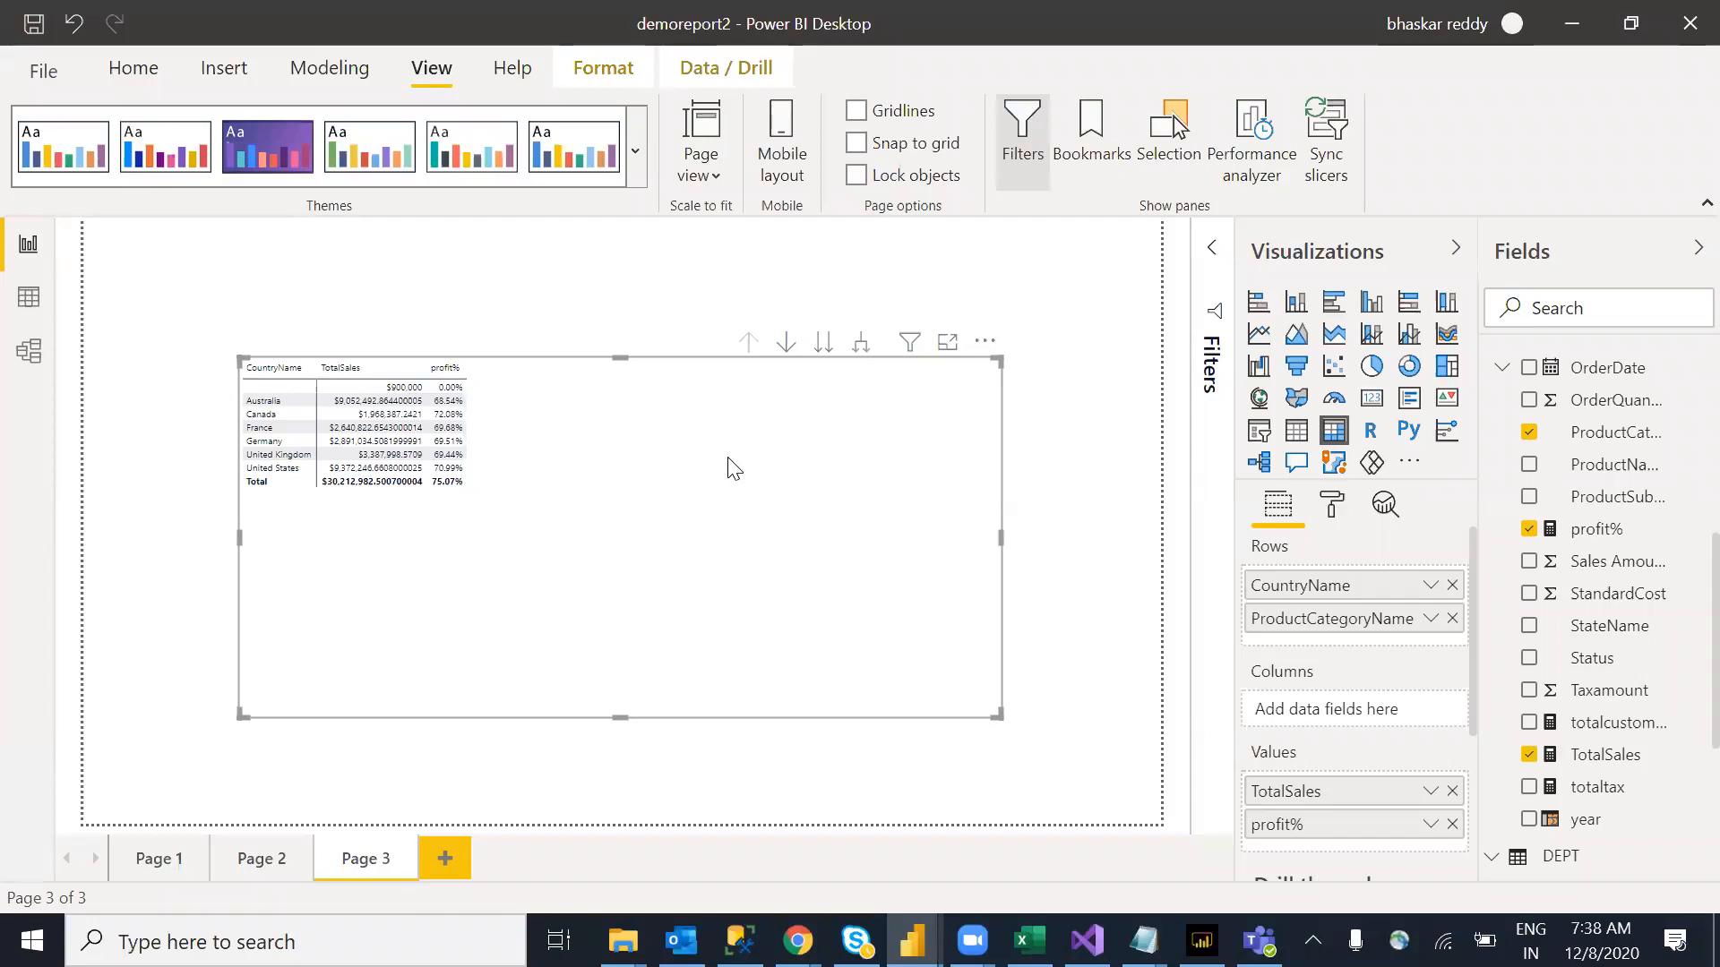
{"action": "left_click", "coordinate": [860, 345]}
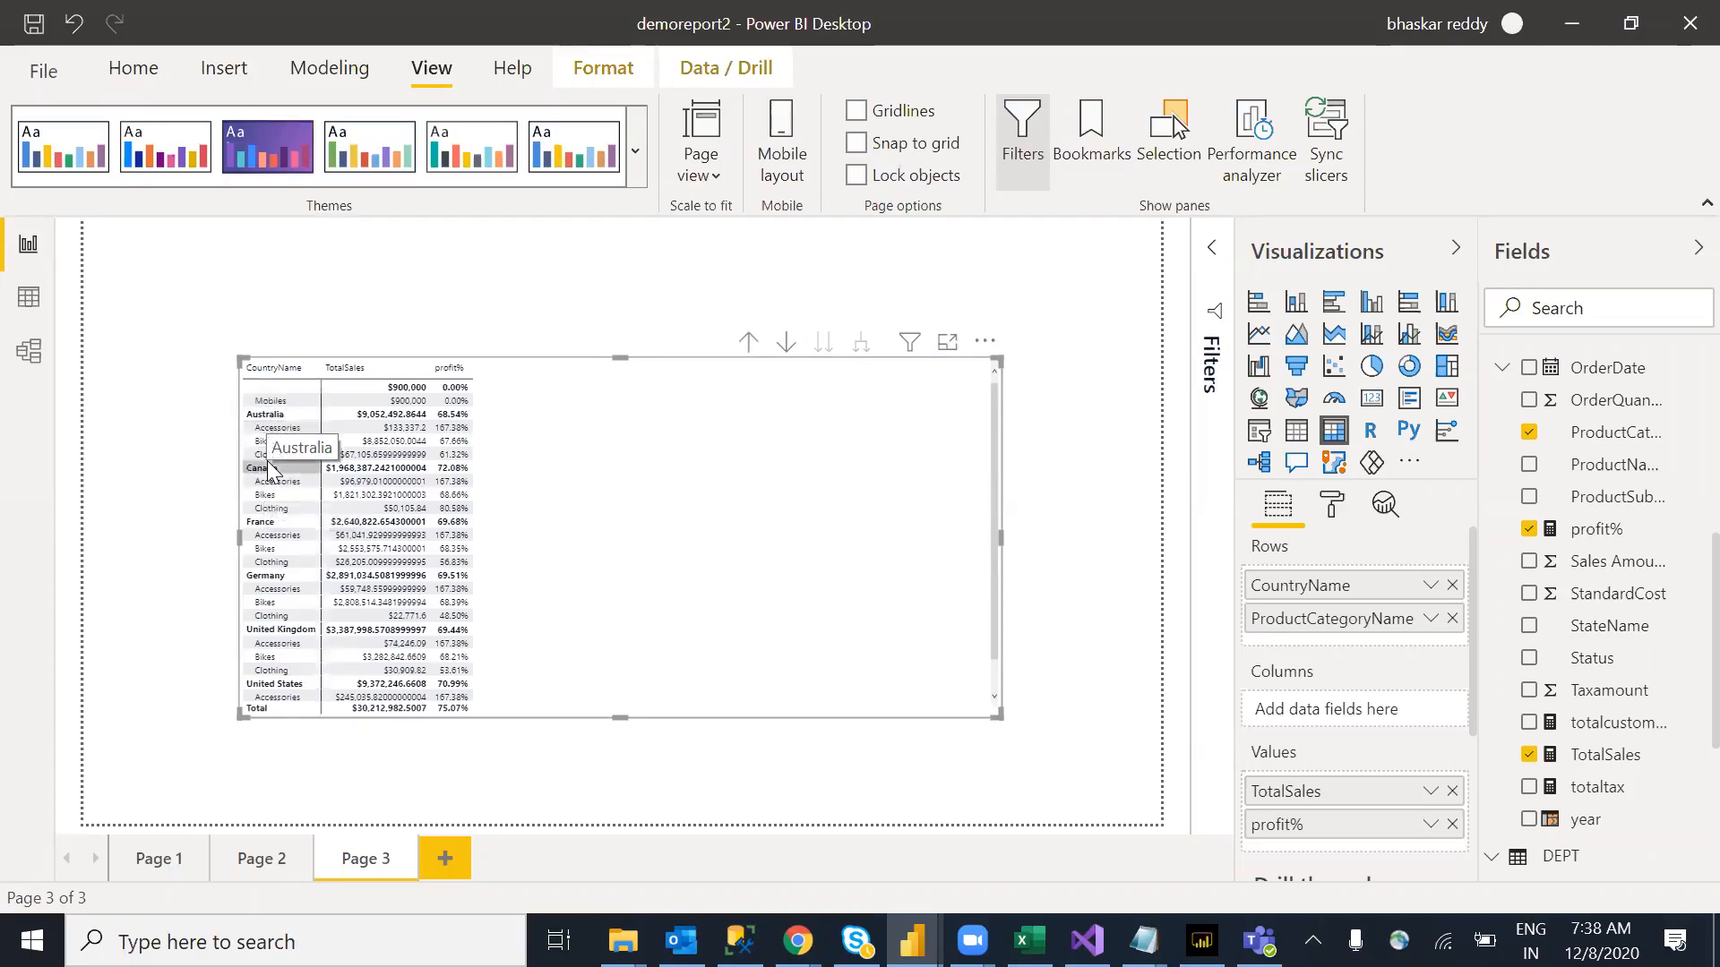
Step: Set the text size of the matrix values to 12 pt
{"action": "left_click", "coordinate": [1332, 505]}
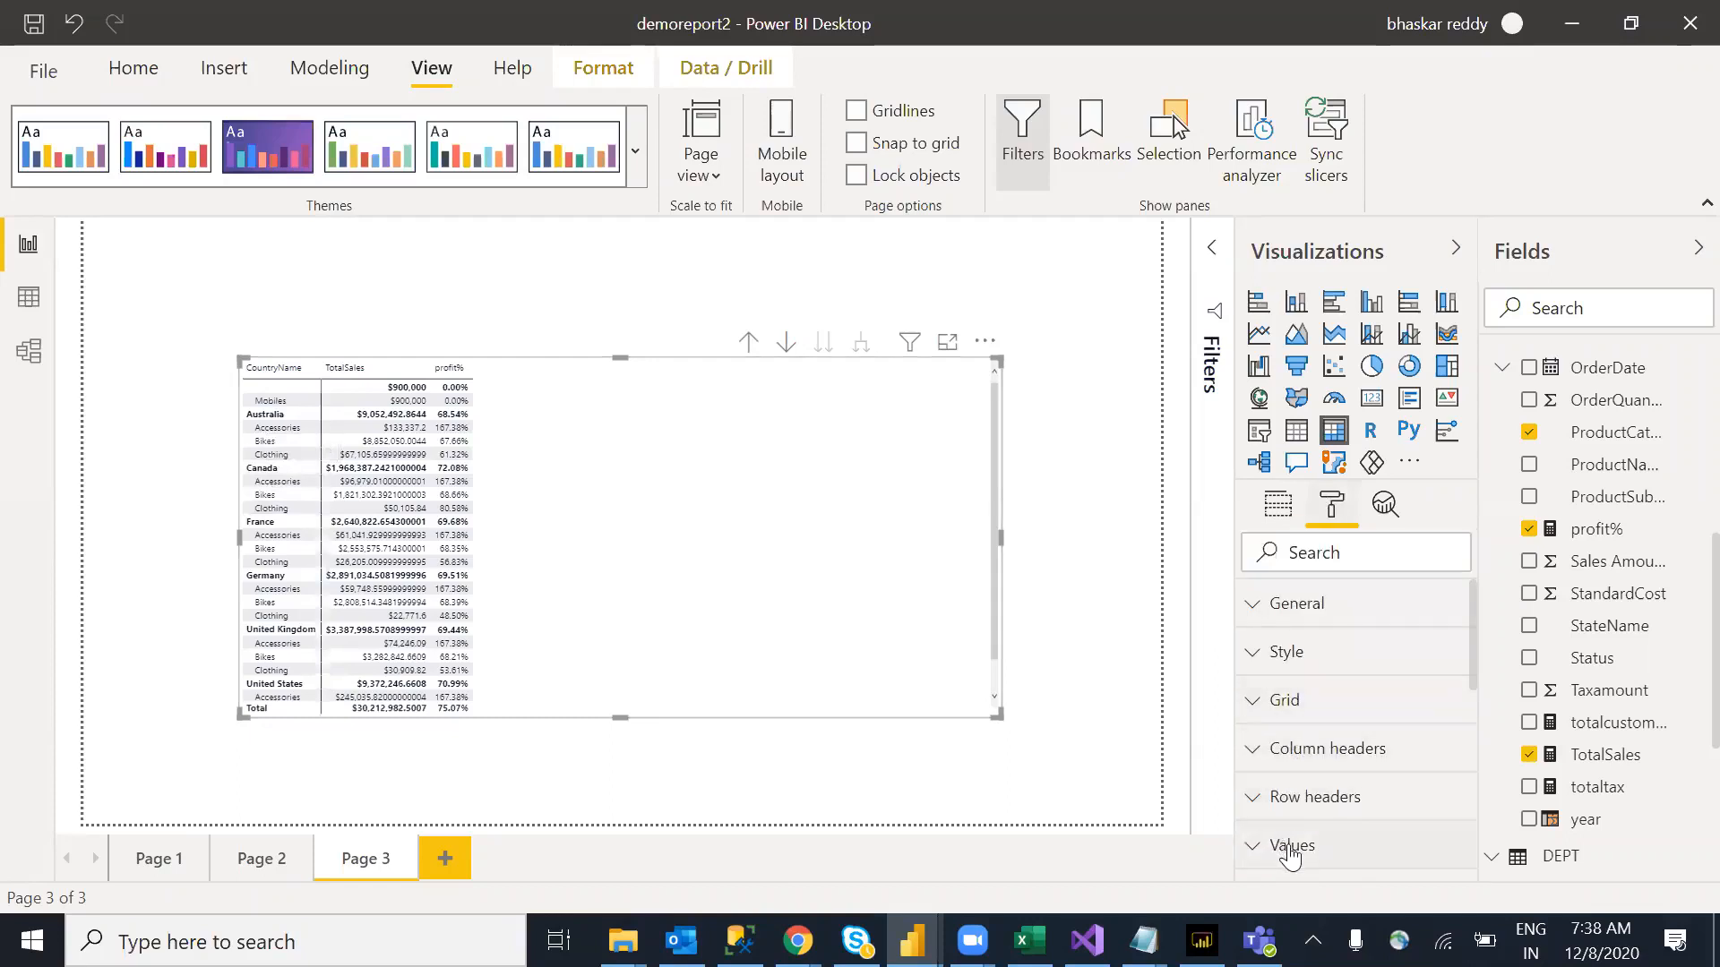
{"action": "left_click_drag", "start_coordinate": [1474, 620], "coordinate": [1385, 786]}
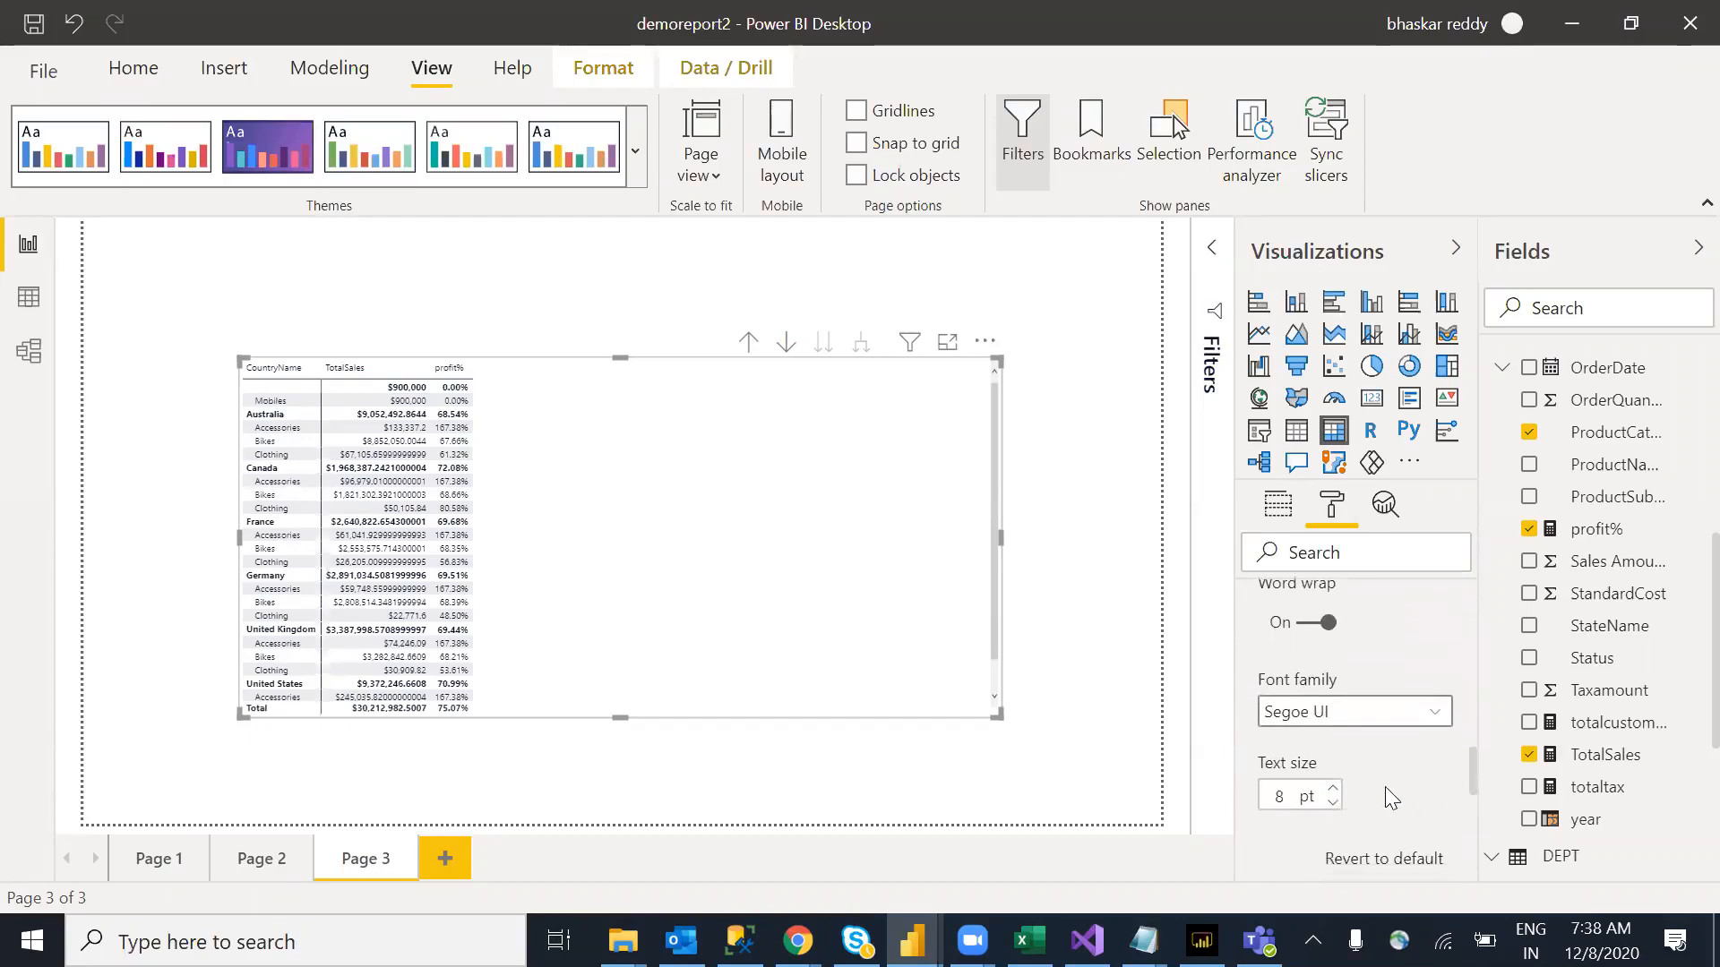
{"action": "double_click", "coordinate": [1333, 791]}
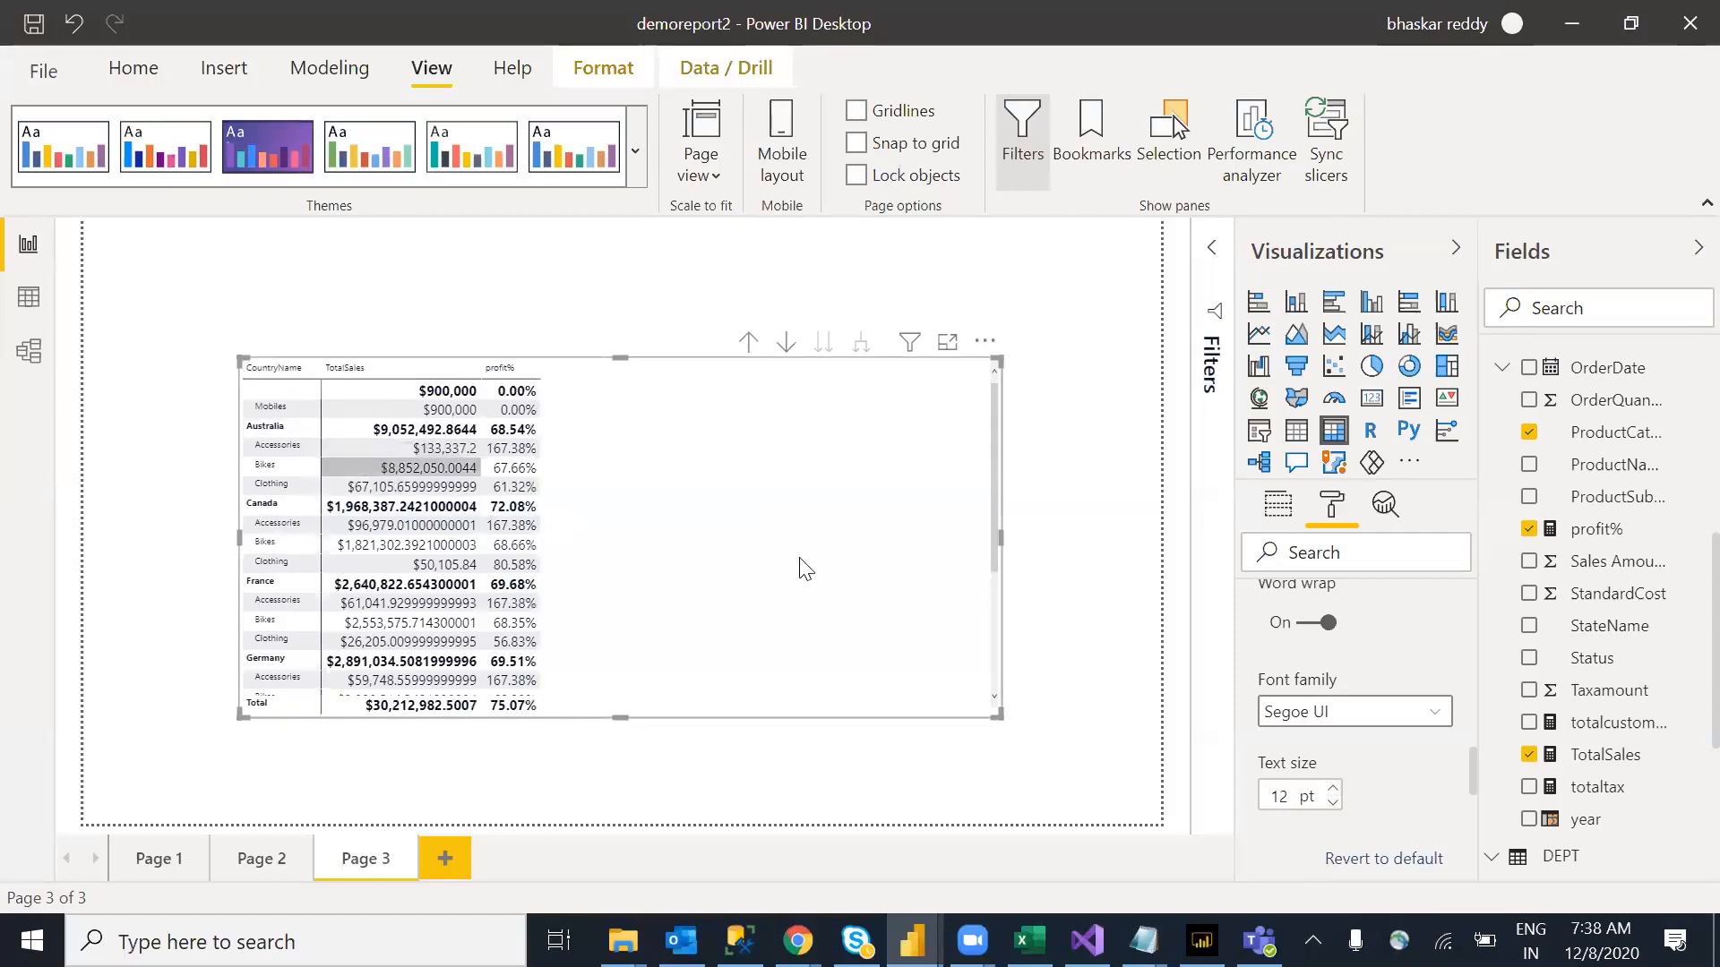
Step: Set the text size of the matrix row headers to 12 pt
{"action": "left_click_drag", "start_coordinate": [1469, 763], "coordinate": [1473, 626]}
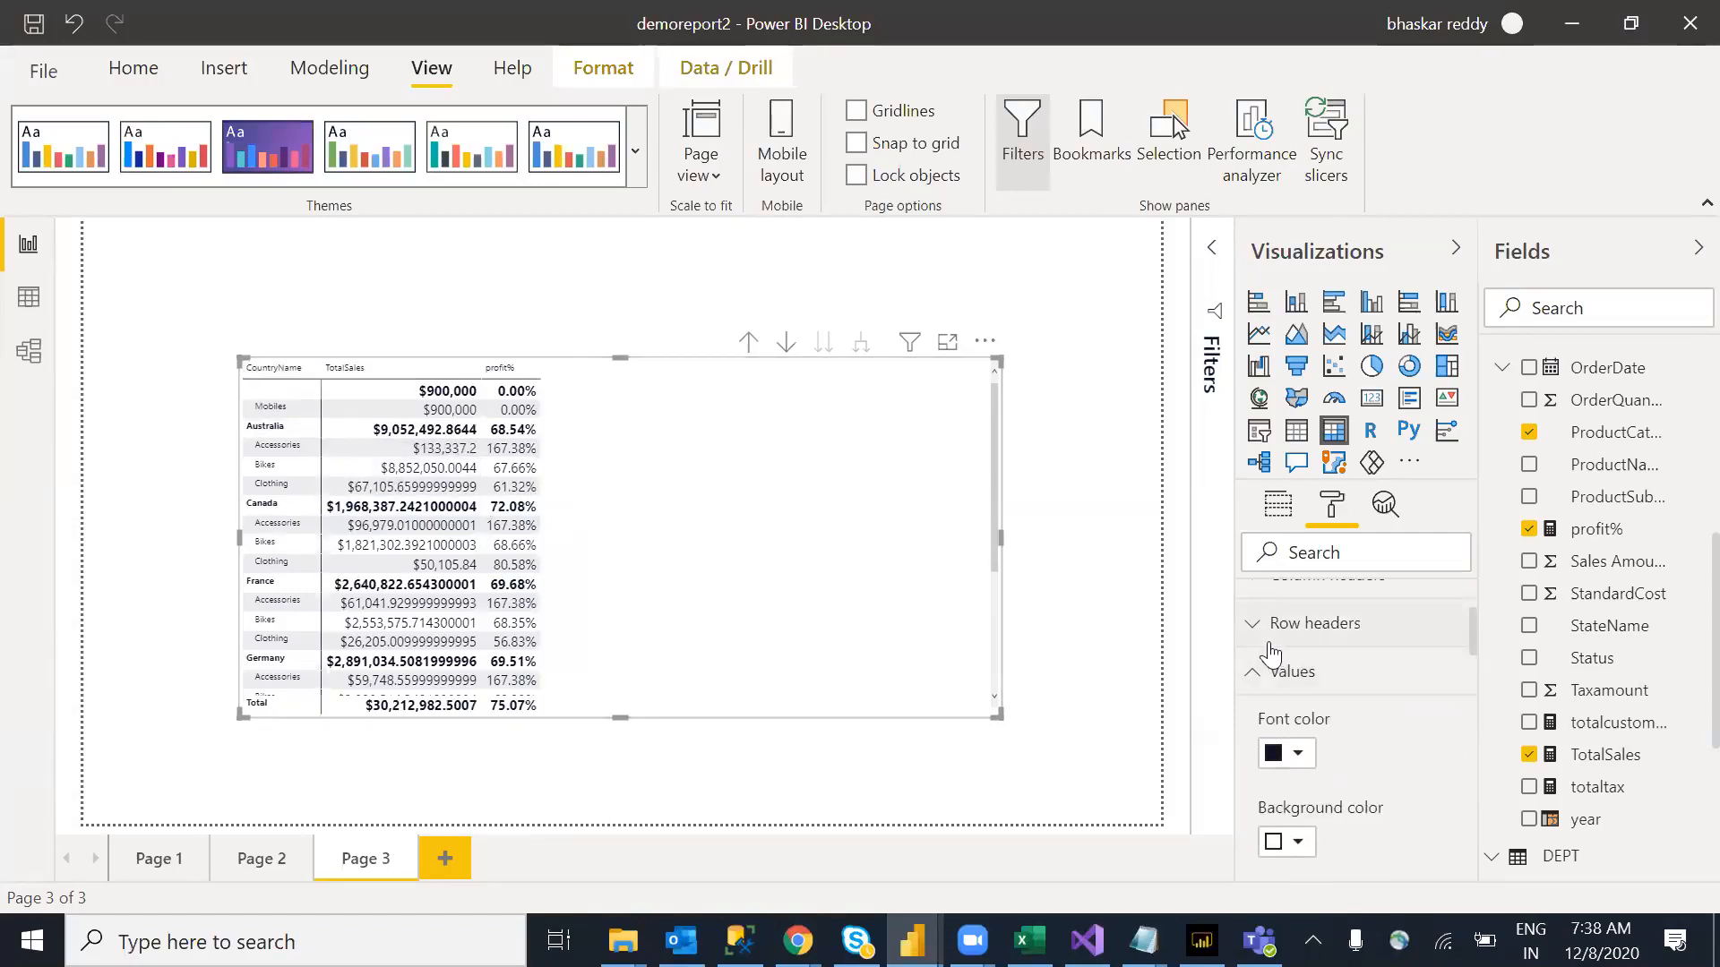
{"action": "left_click", "coordinate": [1466, 628]}
{"action": "left_click_drag", "start_coordinate": [1475, 623], "coordinate": [1476, 693]}
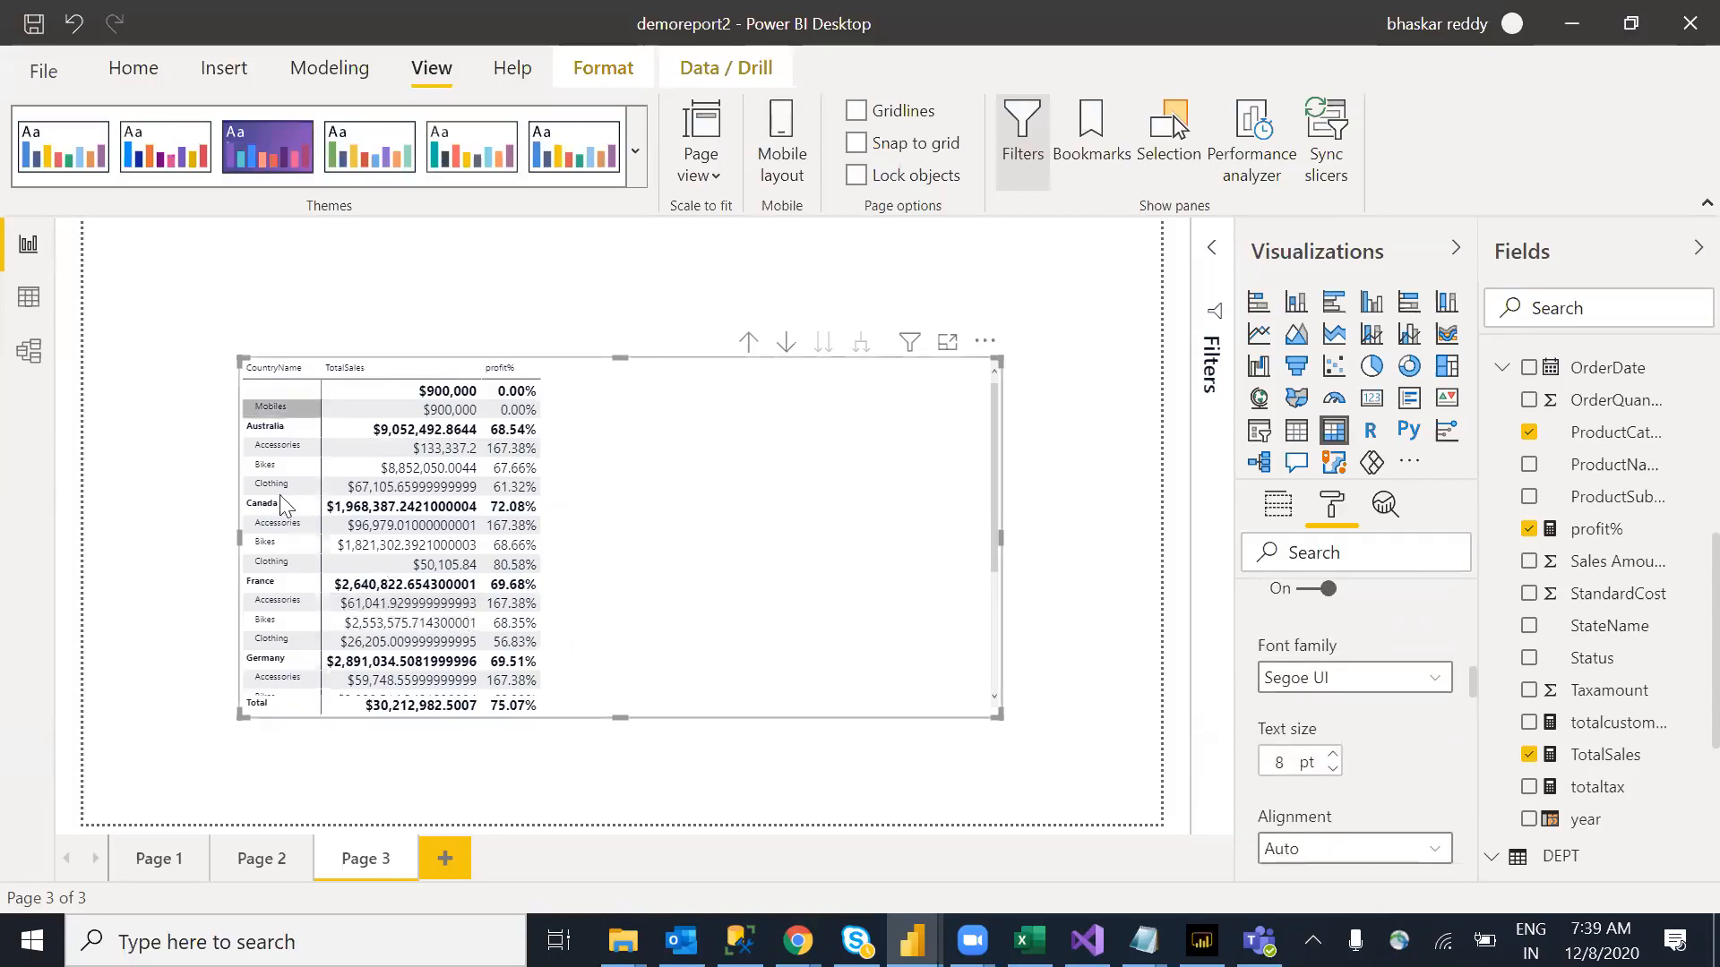
{"action": "triple_click", "coordinate": [1334, 755]}
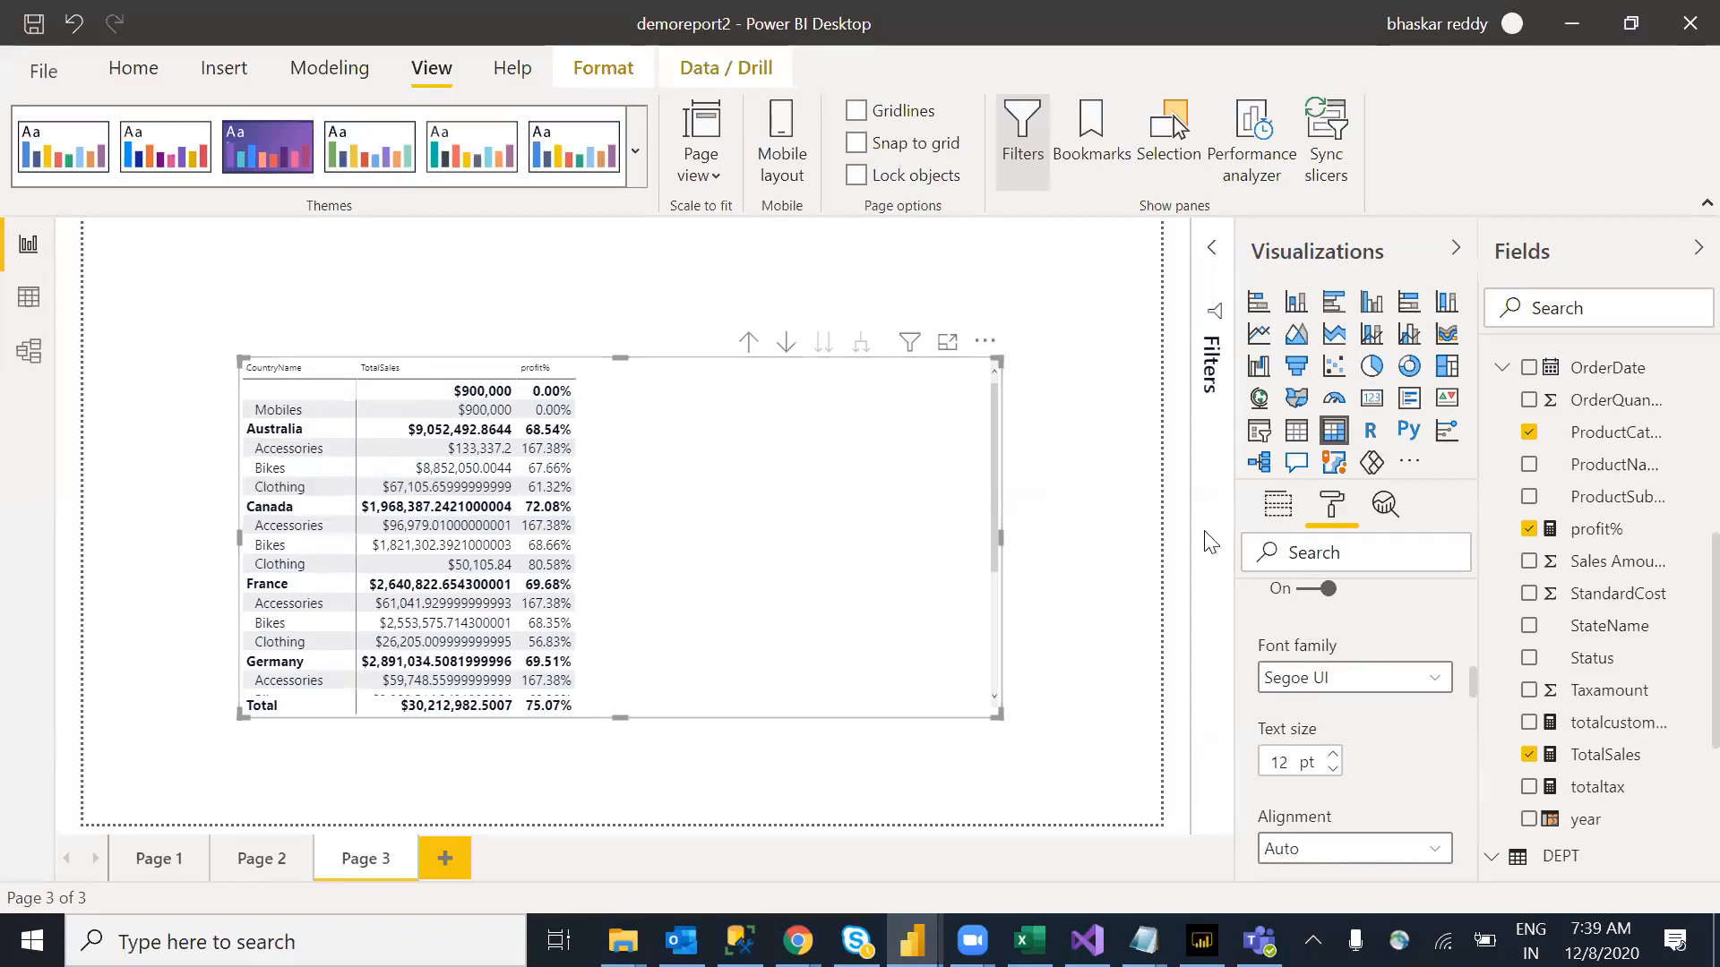
Step: Turn off the stepped layout of the row headers so country and product category get separate columns
{"action": "left_click_drag", "start_coordinate": [1470, 684], "coordinate": [1476, 638]}
{"action": "left_click", "coordinate": [1308, 715]}
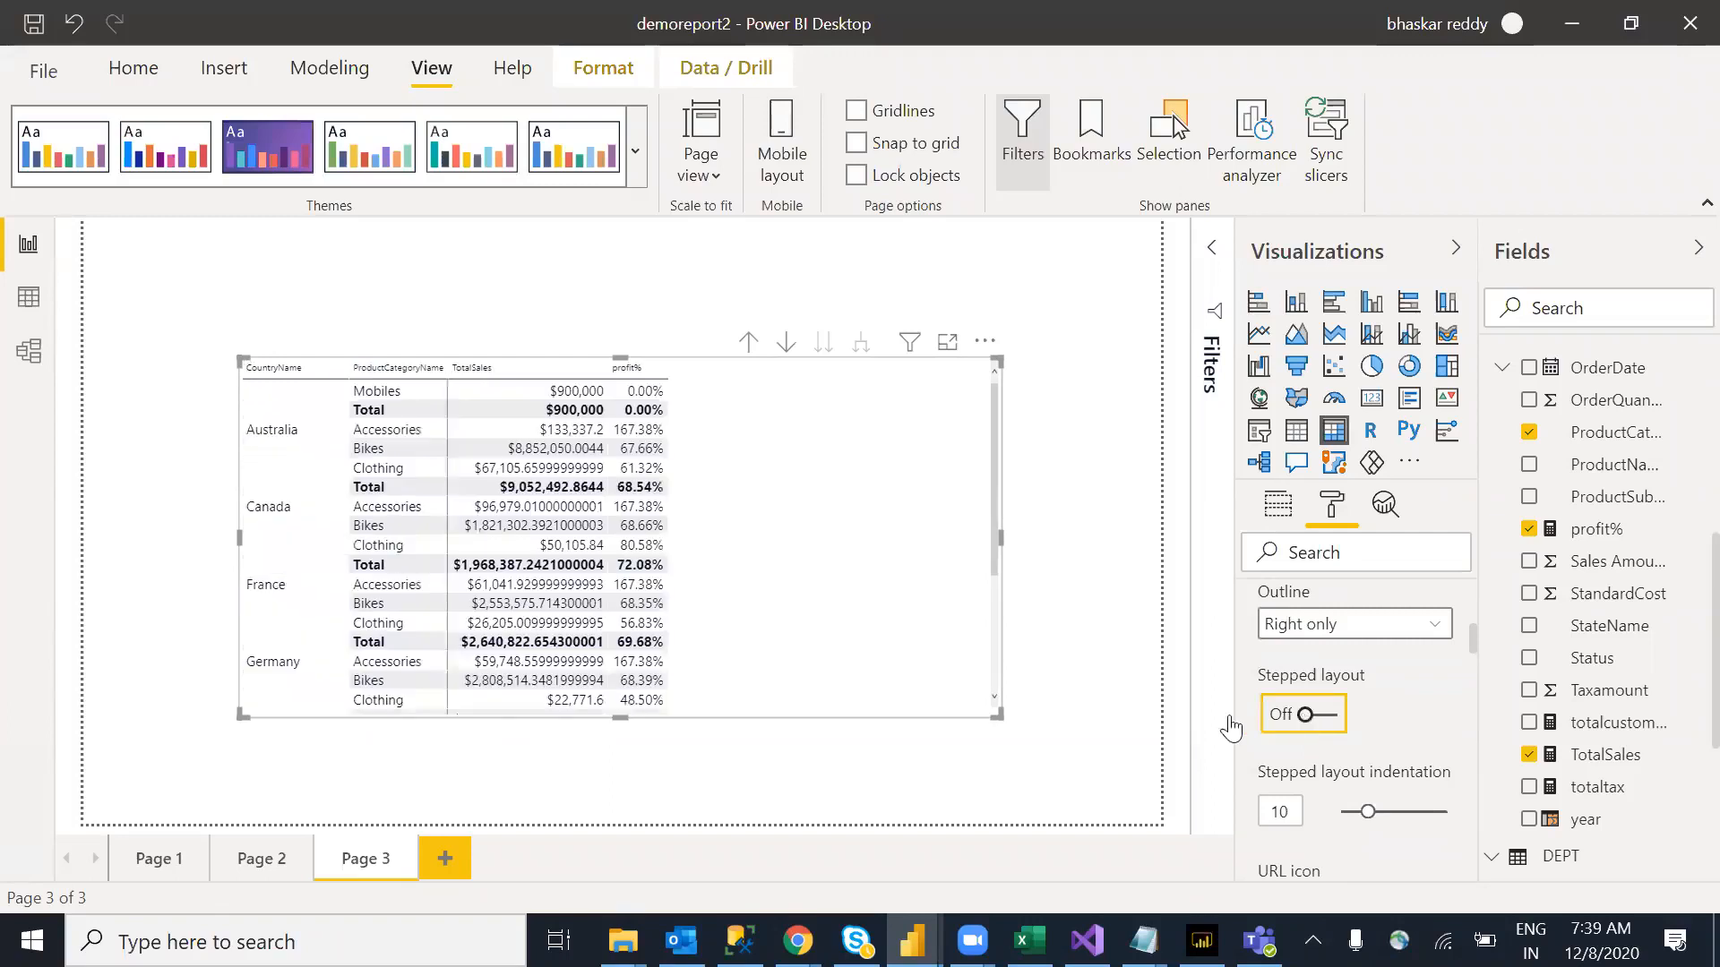
{"action": "left_click_drag", "start_coordinate": [299, 368], "coordinate": [265, 433]}
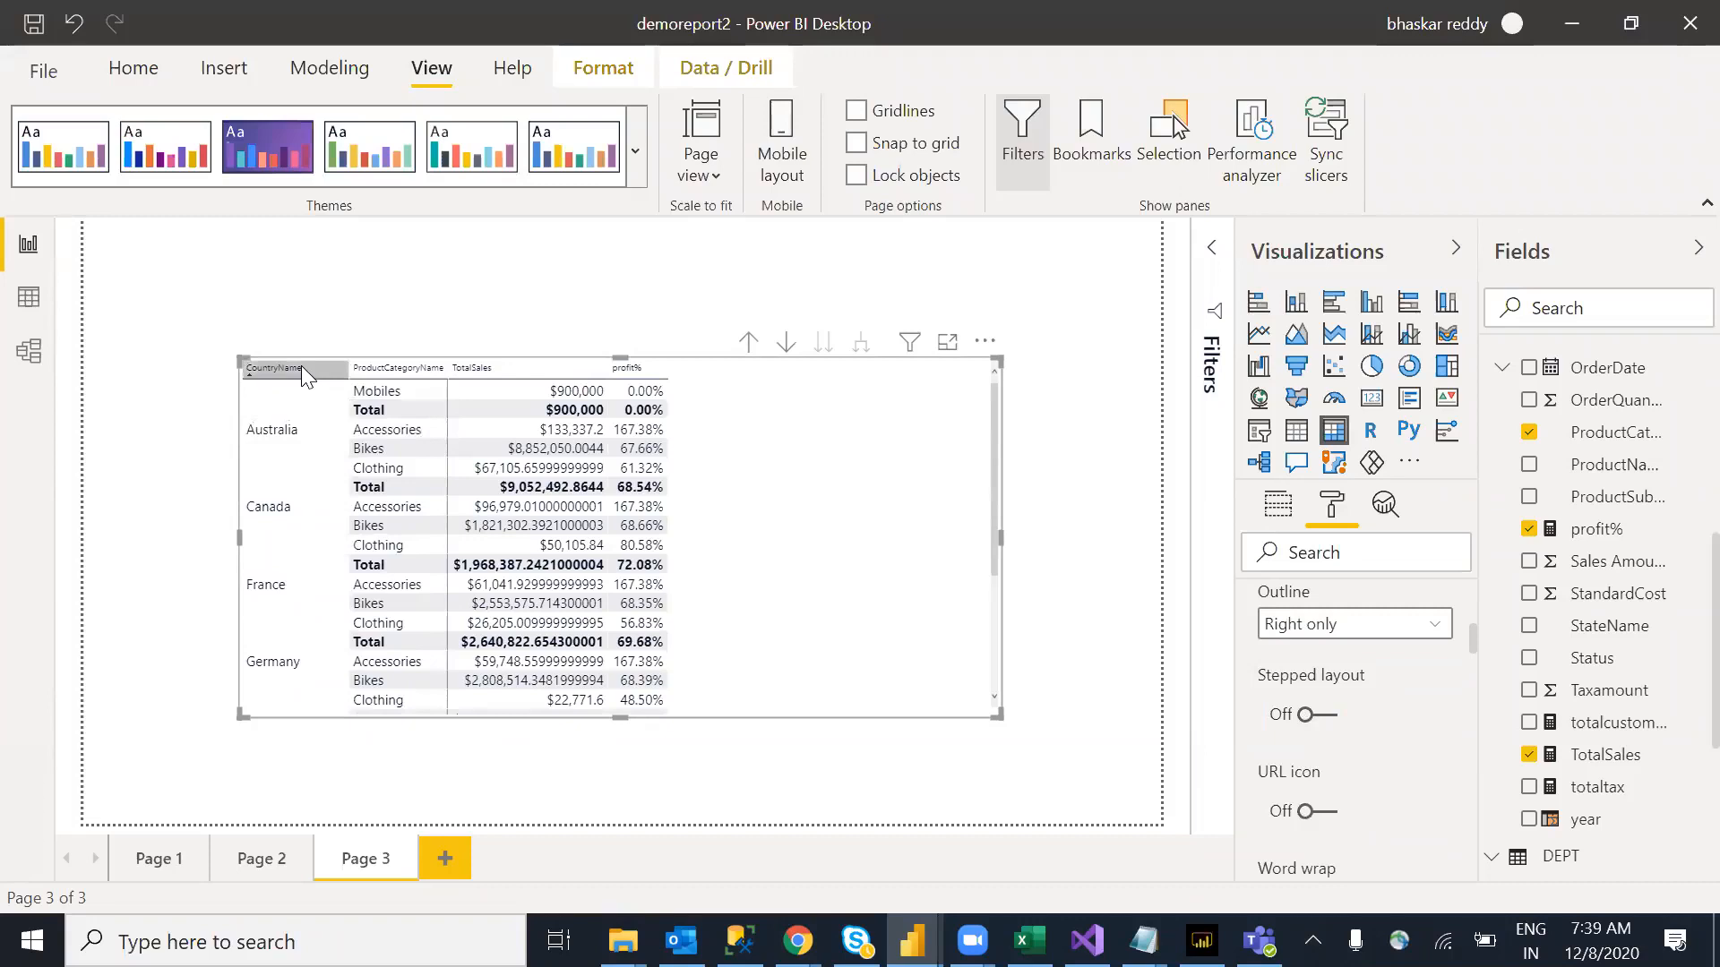
Step: Exclude the (Blank) country from the matrix with a basic filter on CountryName
{"action": "left_click", "coordinate": [1215, 249]}
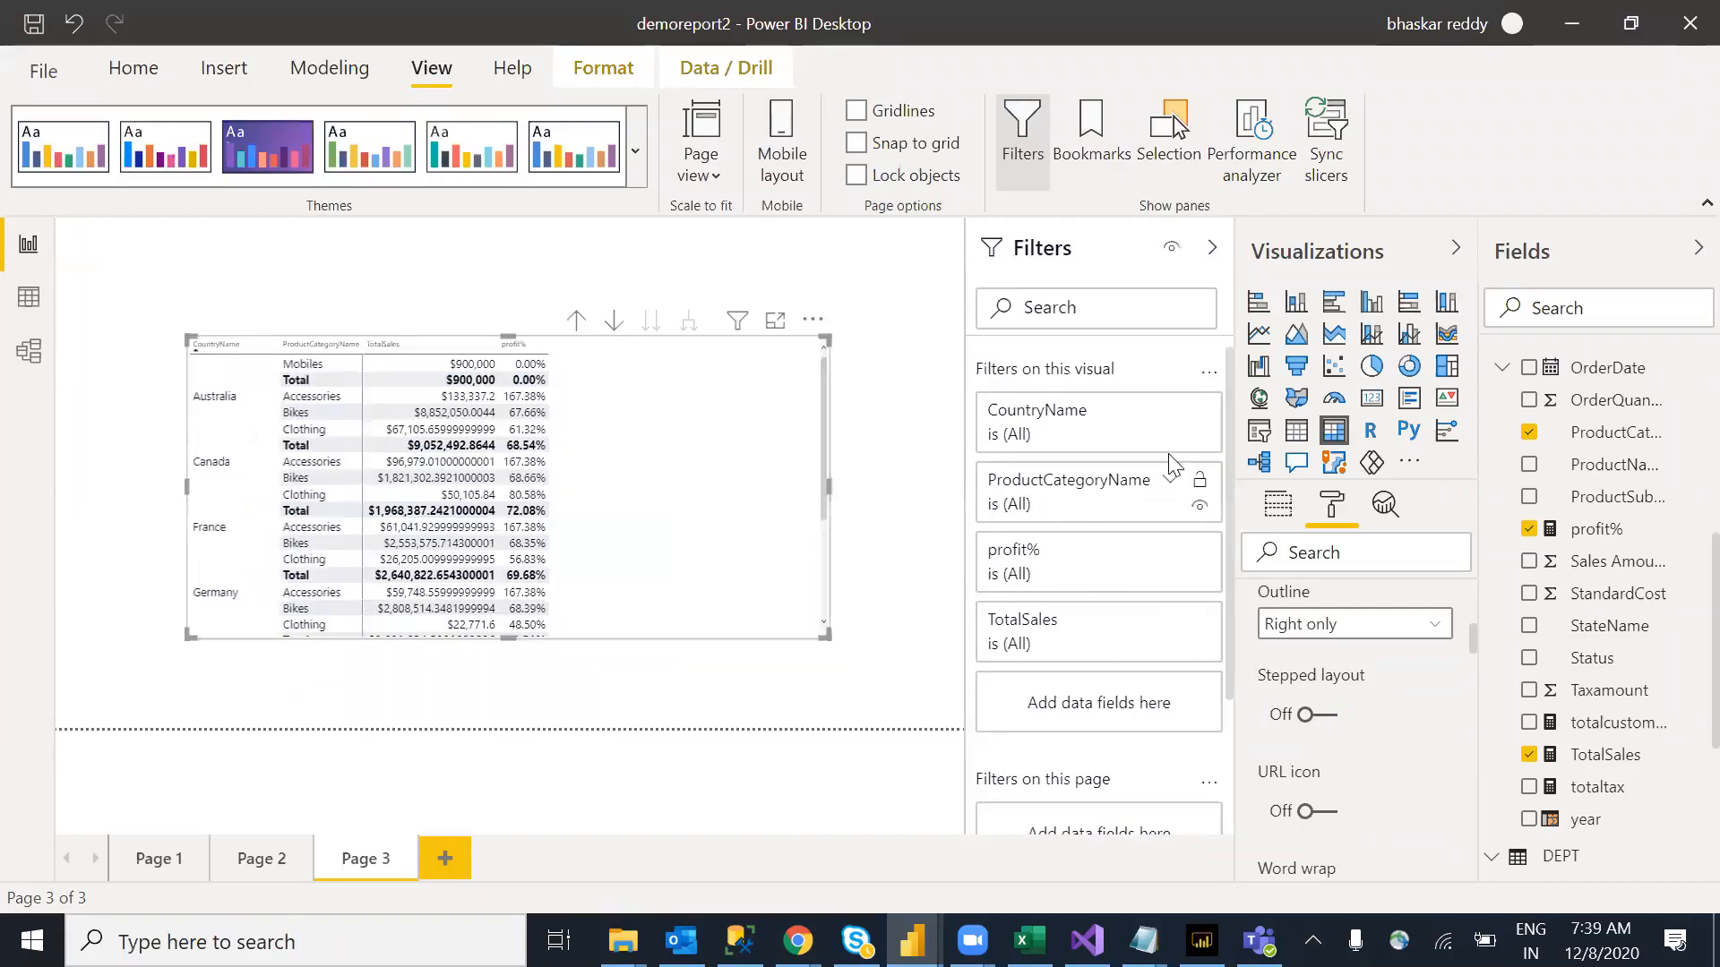
{"action": "left_click", "coordinate": [1166, 412]}
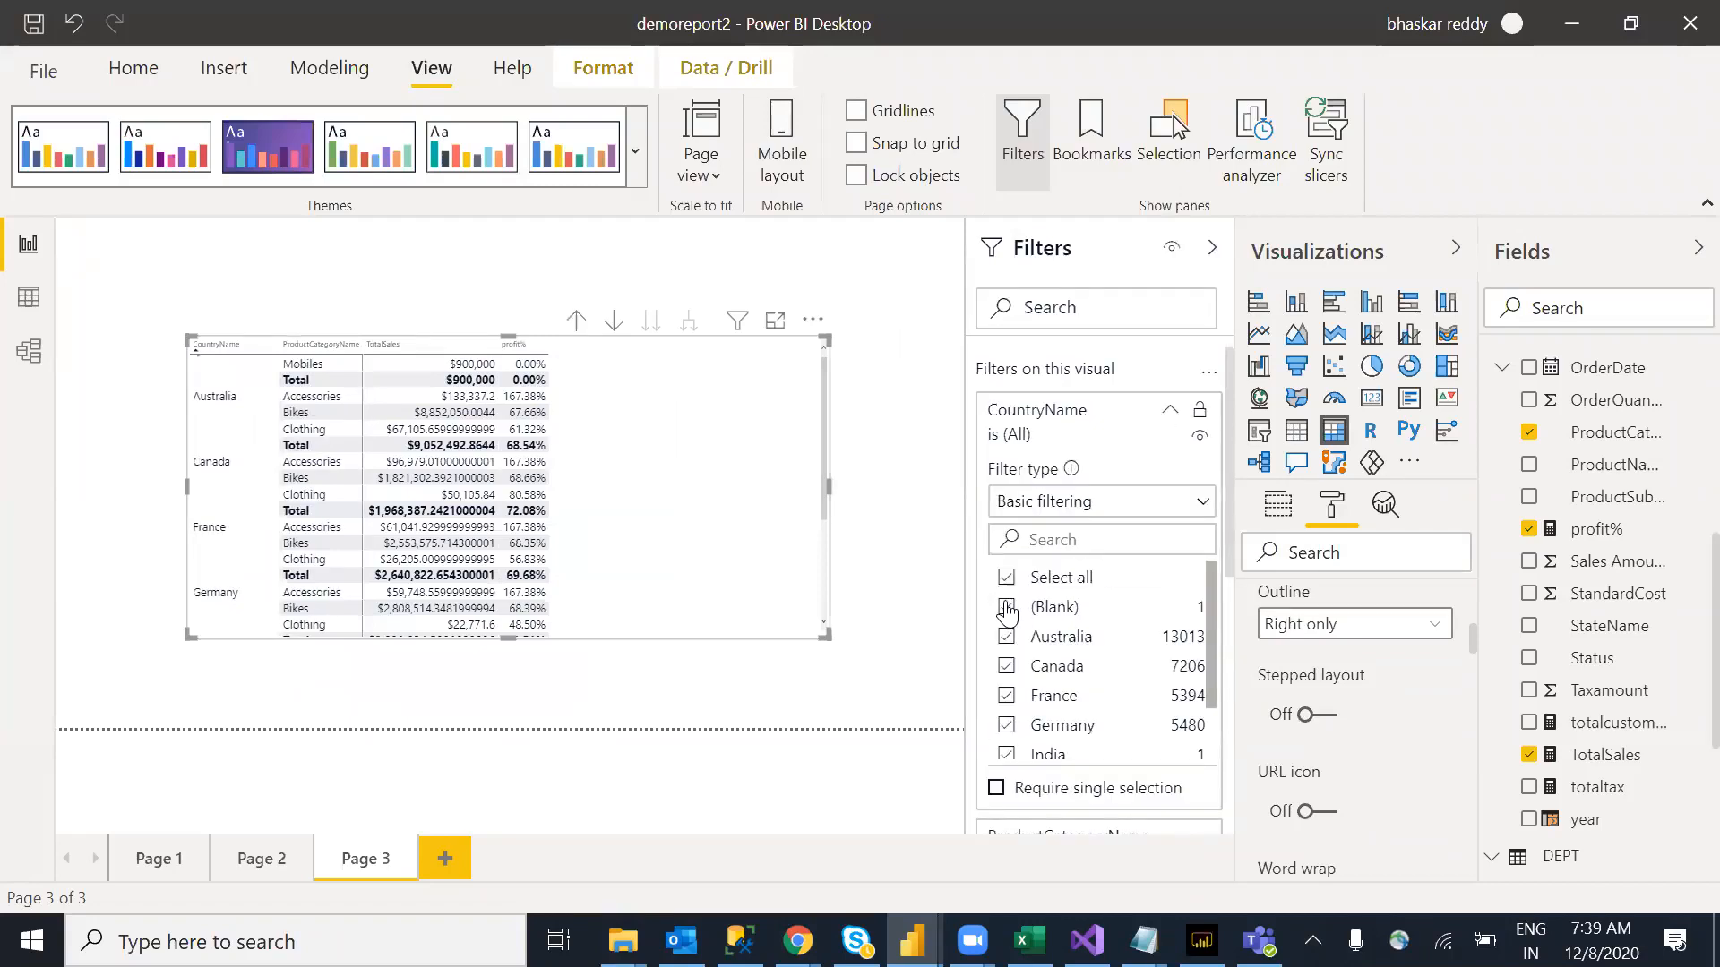
{"action": "left_click", "coordinate": [1007, 608]}
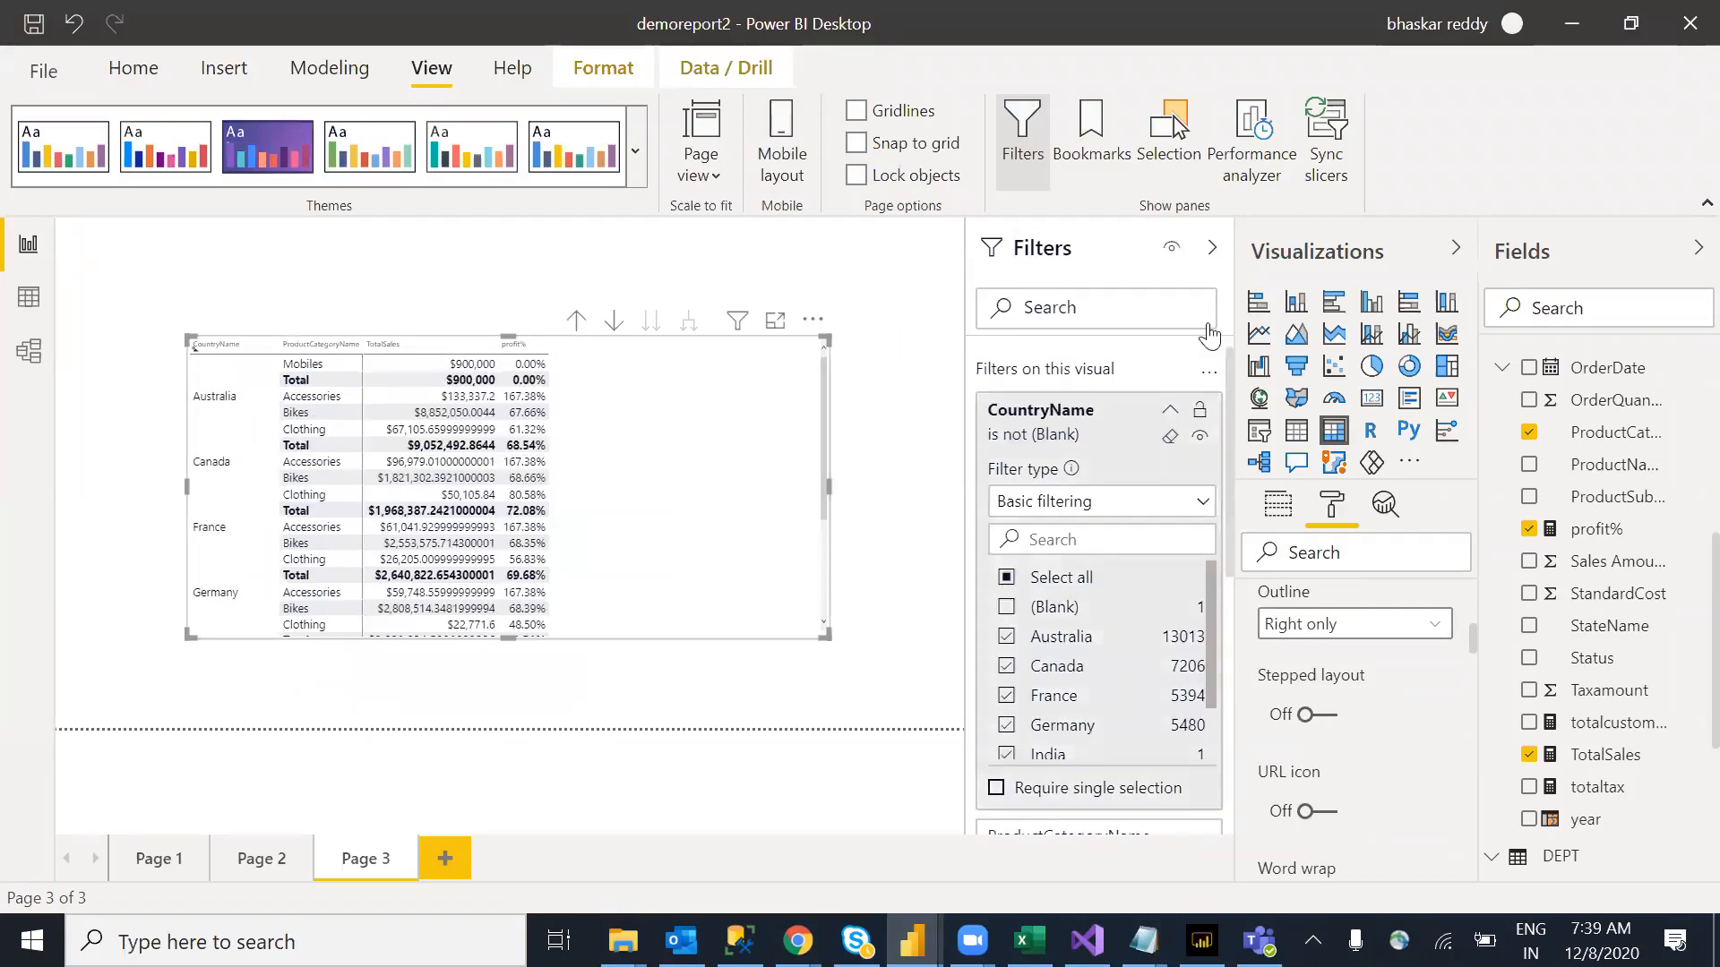
{"action": "left_click", "coordinate": [1212, 247]}
{"action": "left_click", "coordinate": [282, 403]}
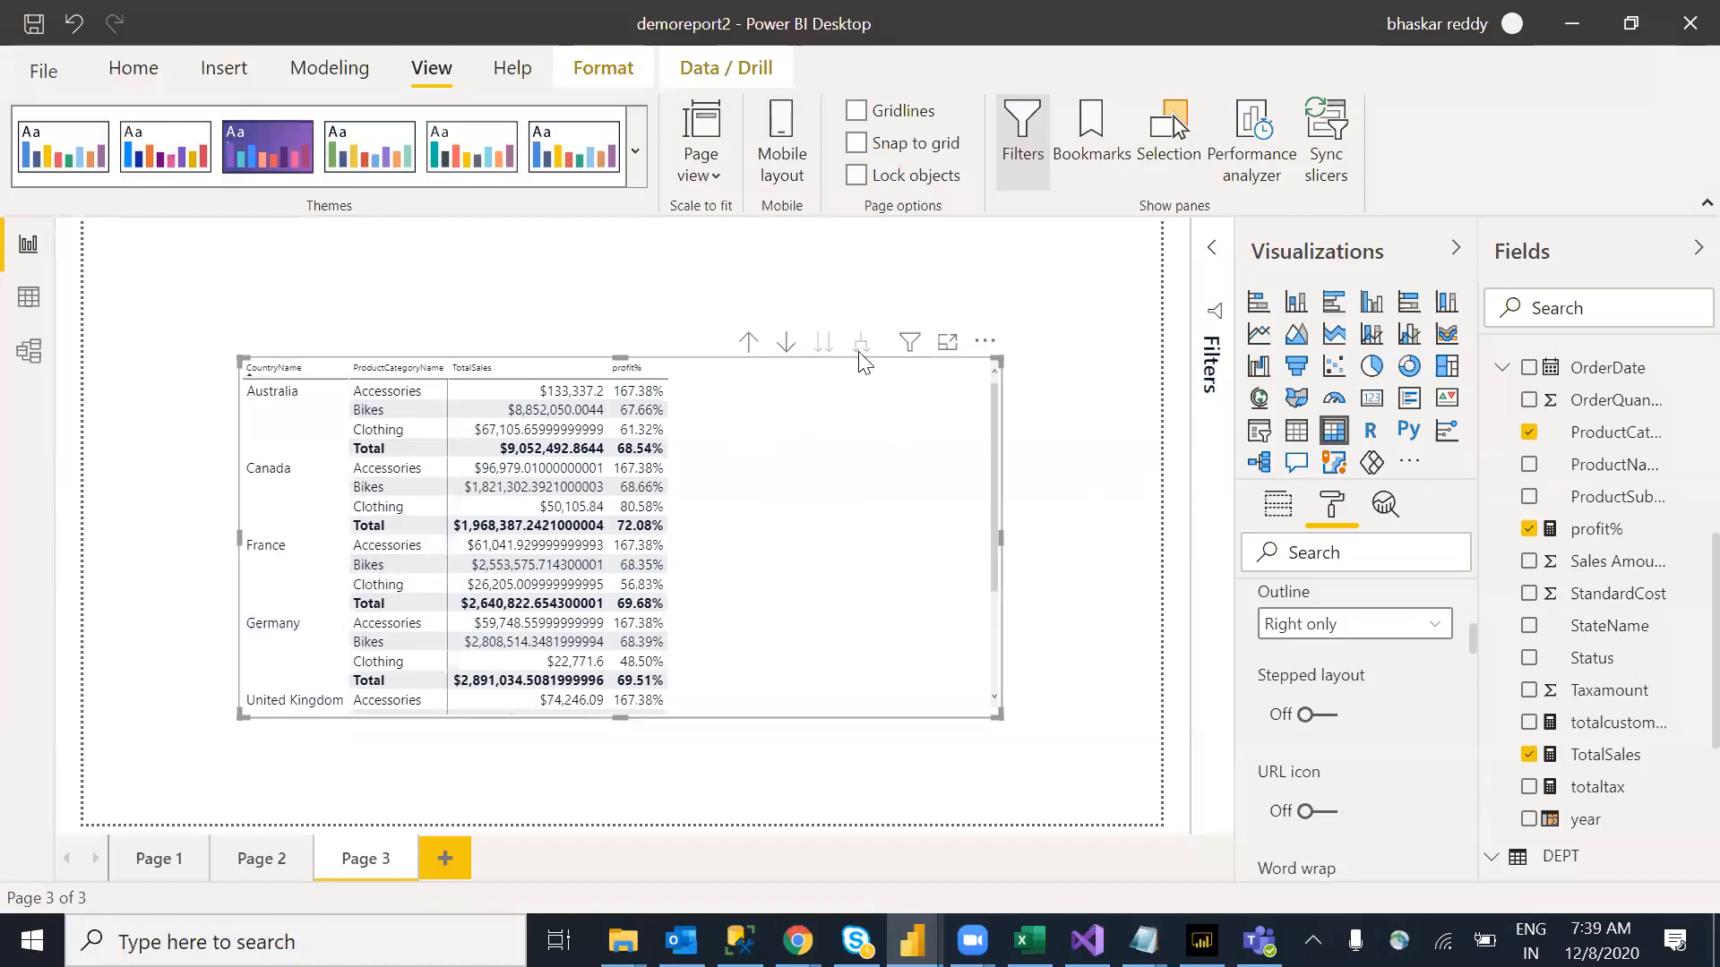
Step: Switch the row headers' stepped layout on to compare both arrangements and off again
{"action": "mouse_move", "coordinate": [1474, 636]}
{"action": "left_mouse_down"}
{"action": "mouse_move", "coordinate": [1474, 606]}
{"action": "mouse_move", "coordinate": [1476, 636]}
{"action": "left_mouse_up"}
{"action": "left_click", "coordinate": [1327, 716]}
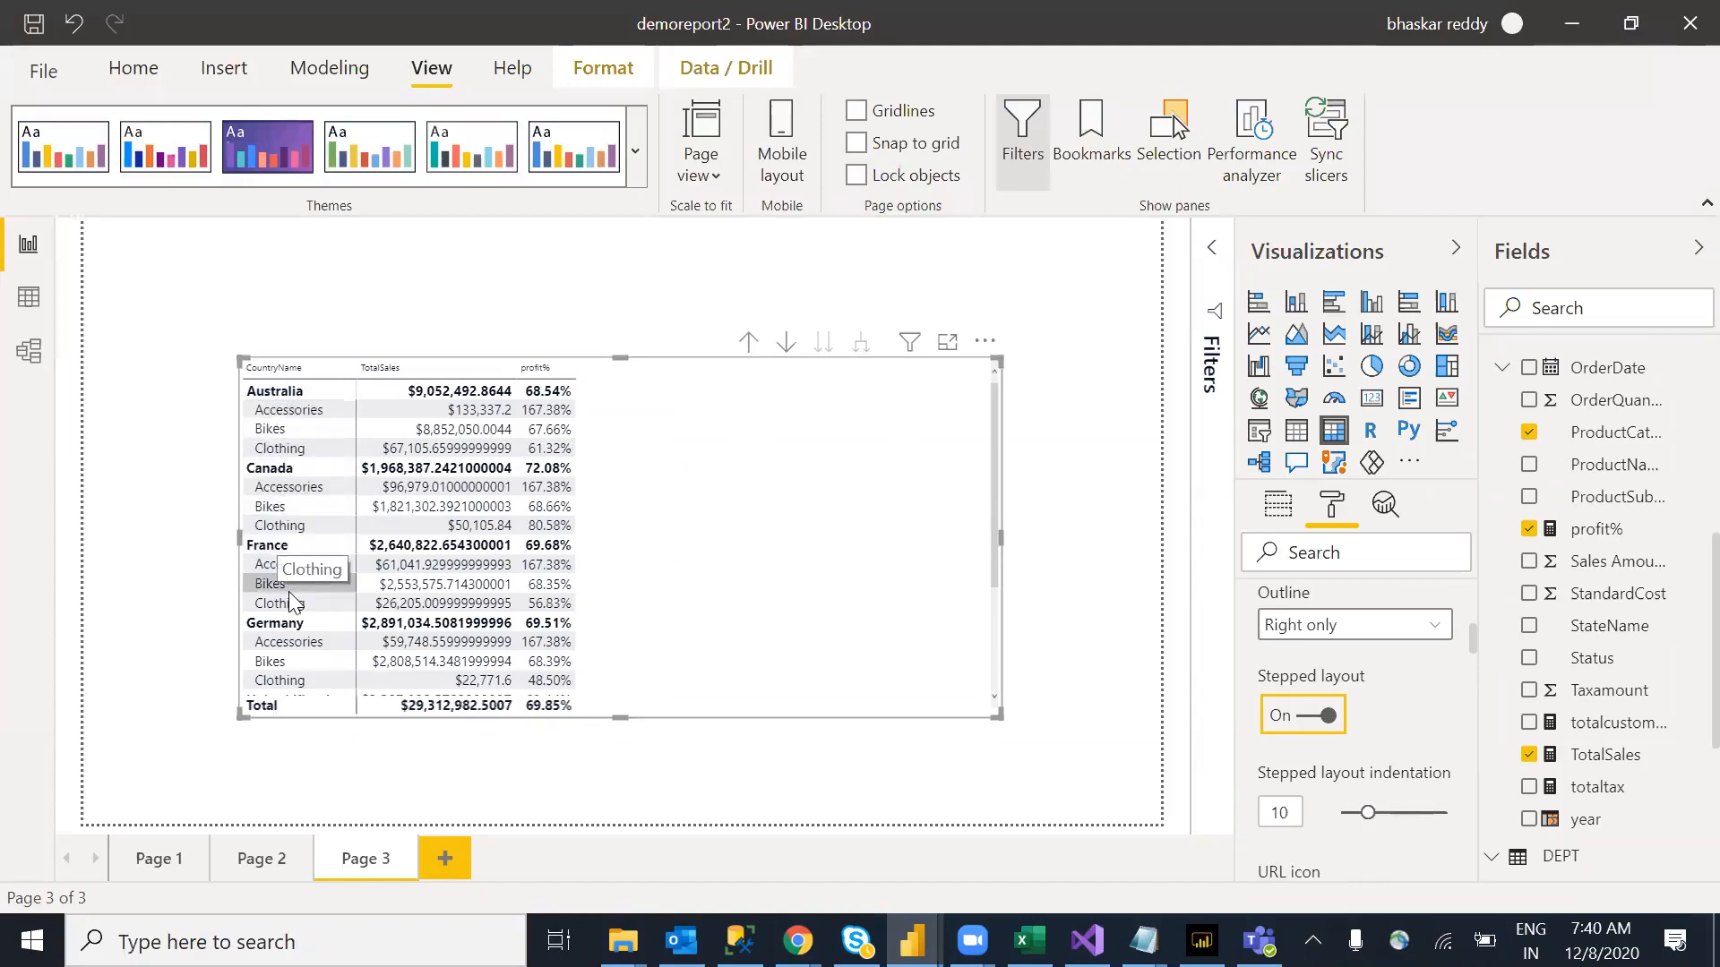
{"action": "left_click", "coordinate": [1308, 719]}
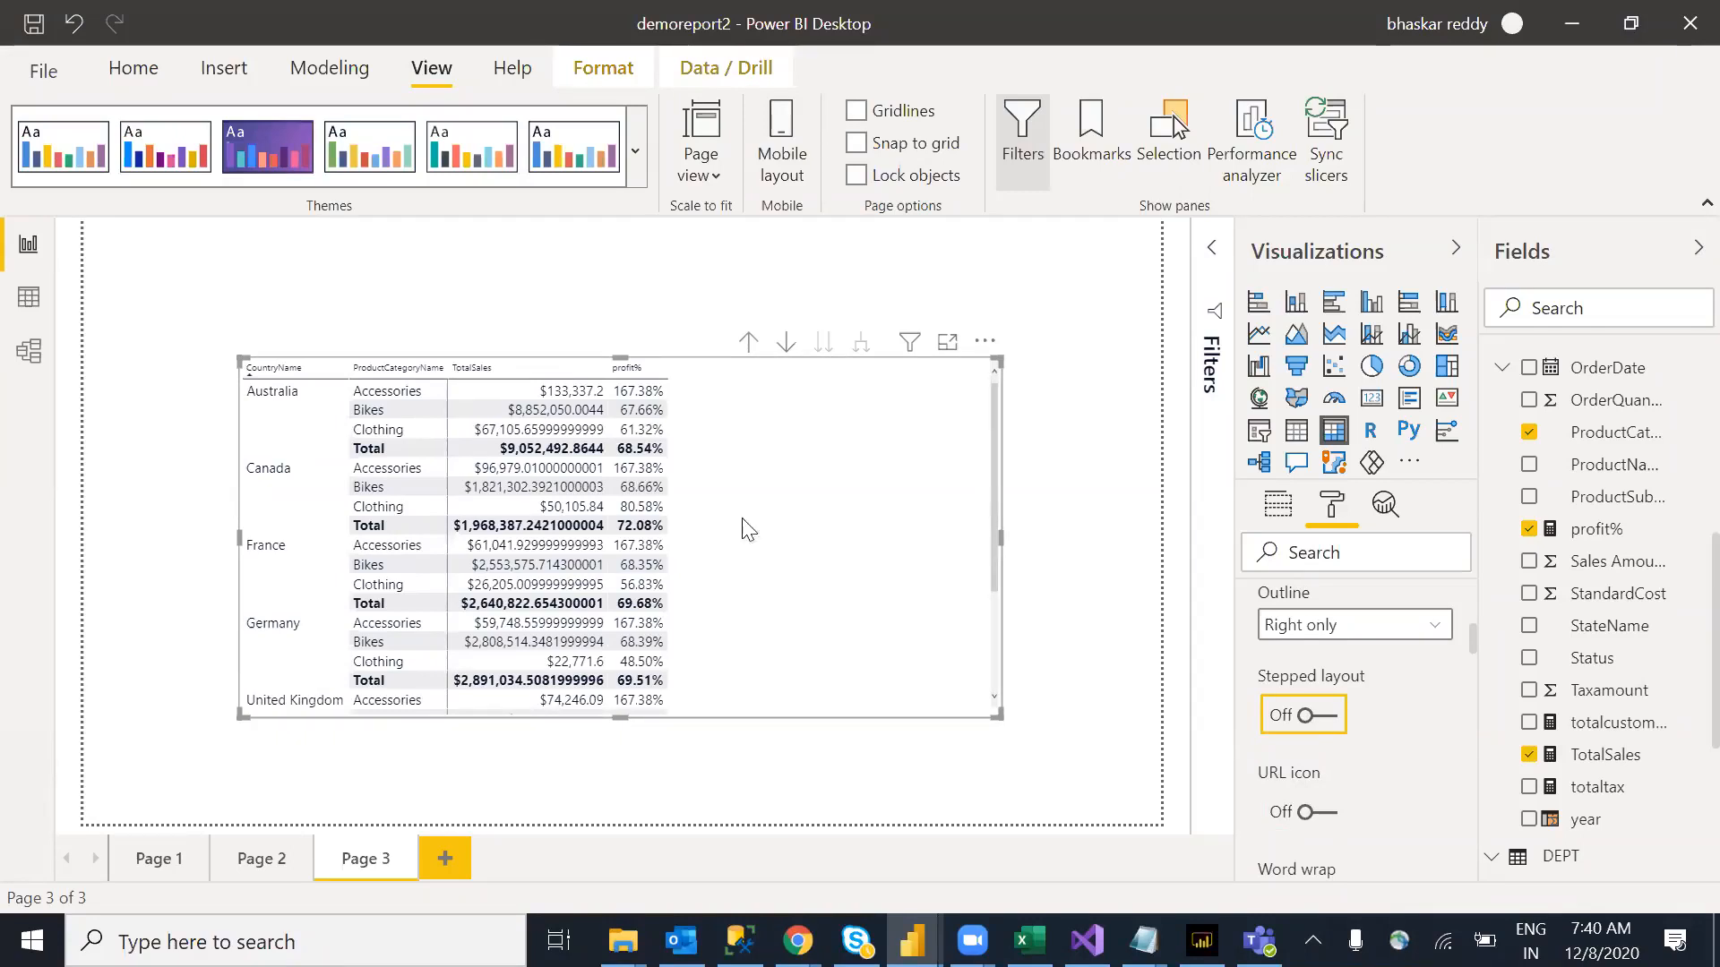
Step: Add a new report page and place an empty matrix visual on it
{"action": "left_click", "coordinate": [446, 855]}
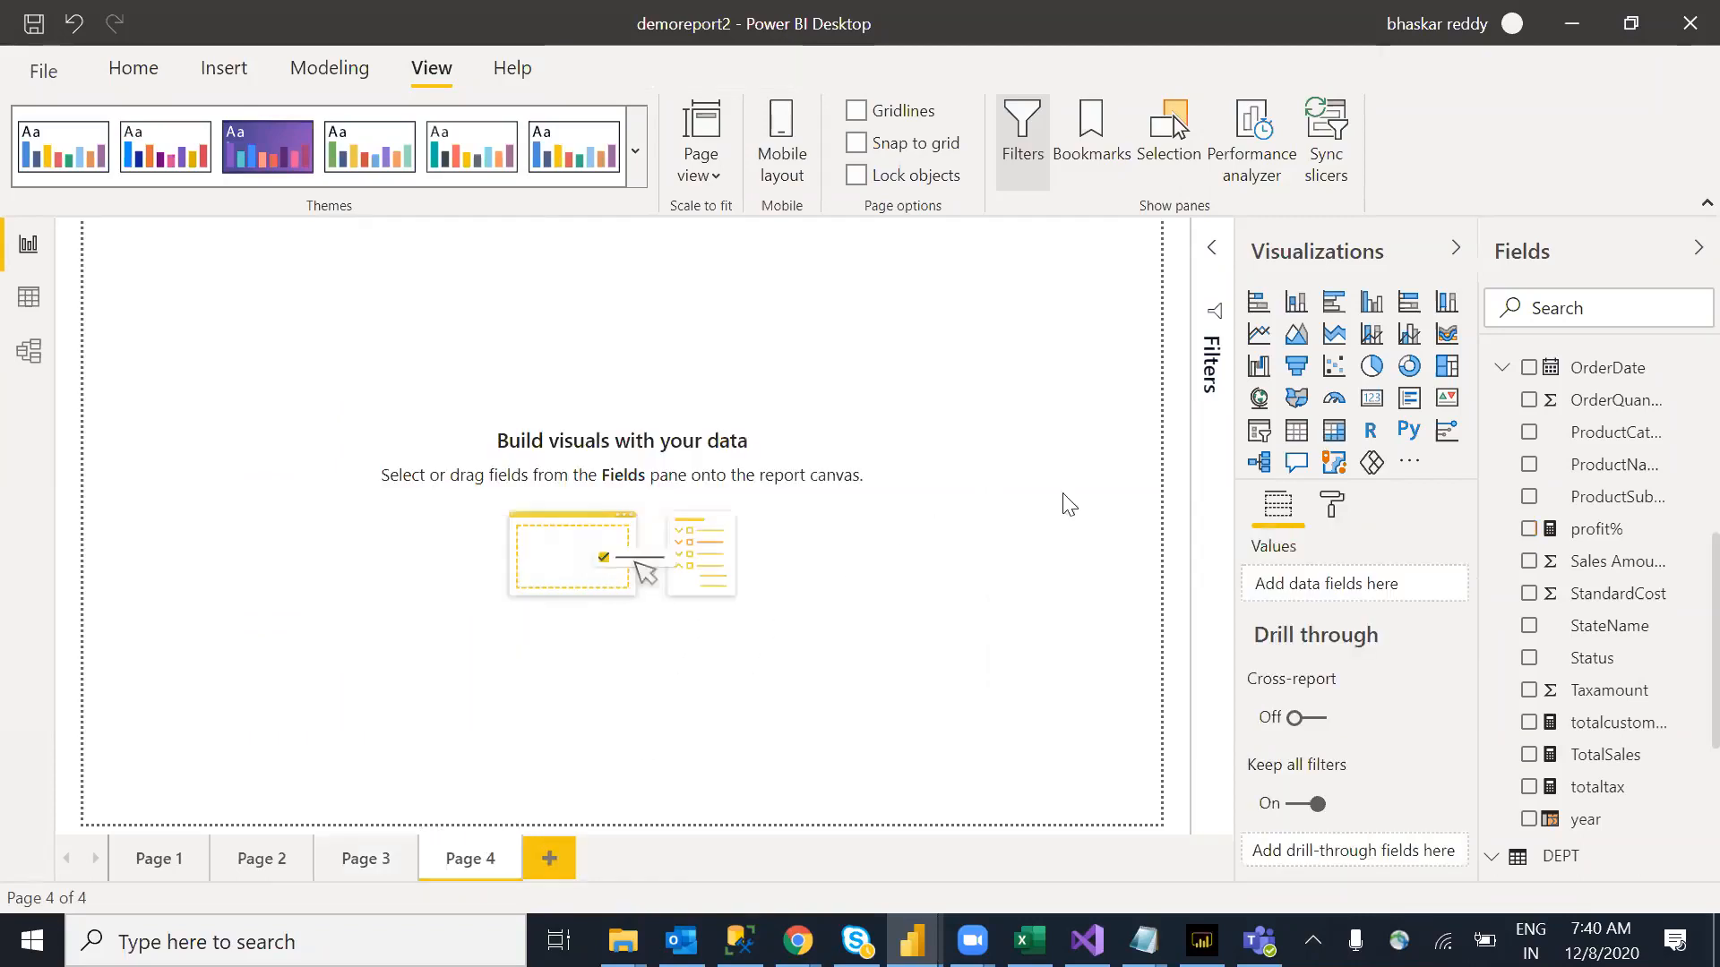
{"action": "left_click", "coordinate": [1334, 430]}
{"action": "left_click_drag", "start_coordinate": [300, 442], "coordinate": [605, 628]}
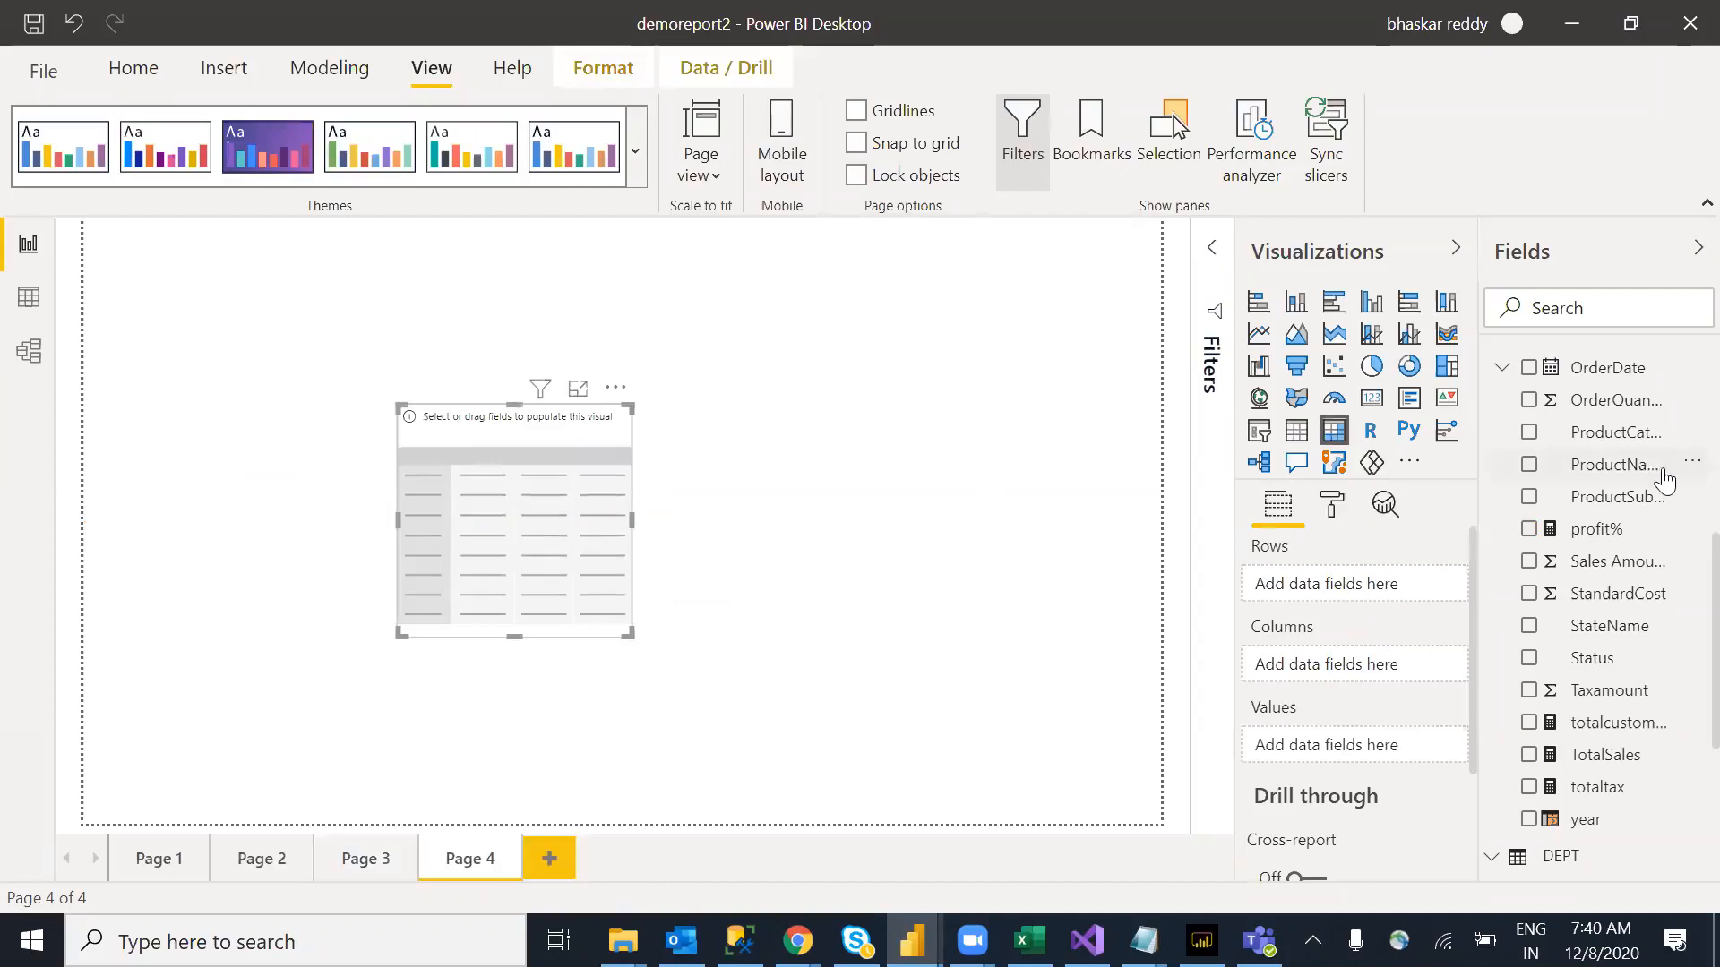
{"action": "scroll", "coordinate": [1678, 576], "scroll_direction": "up", "scroll_amount": 3}
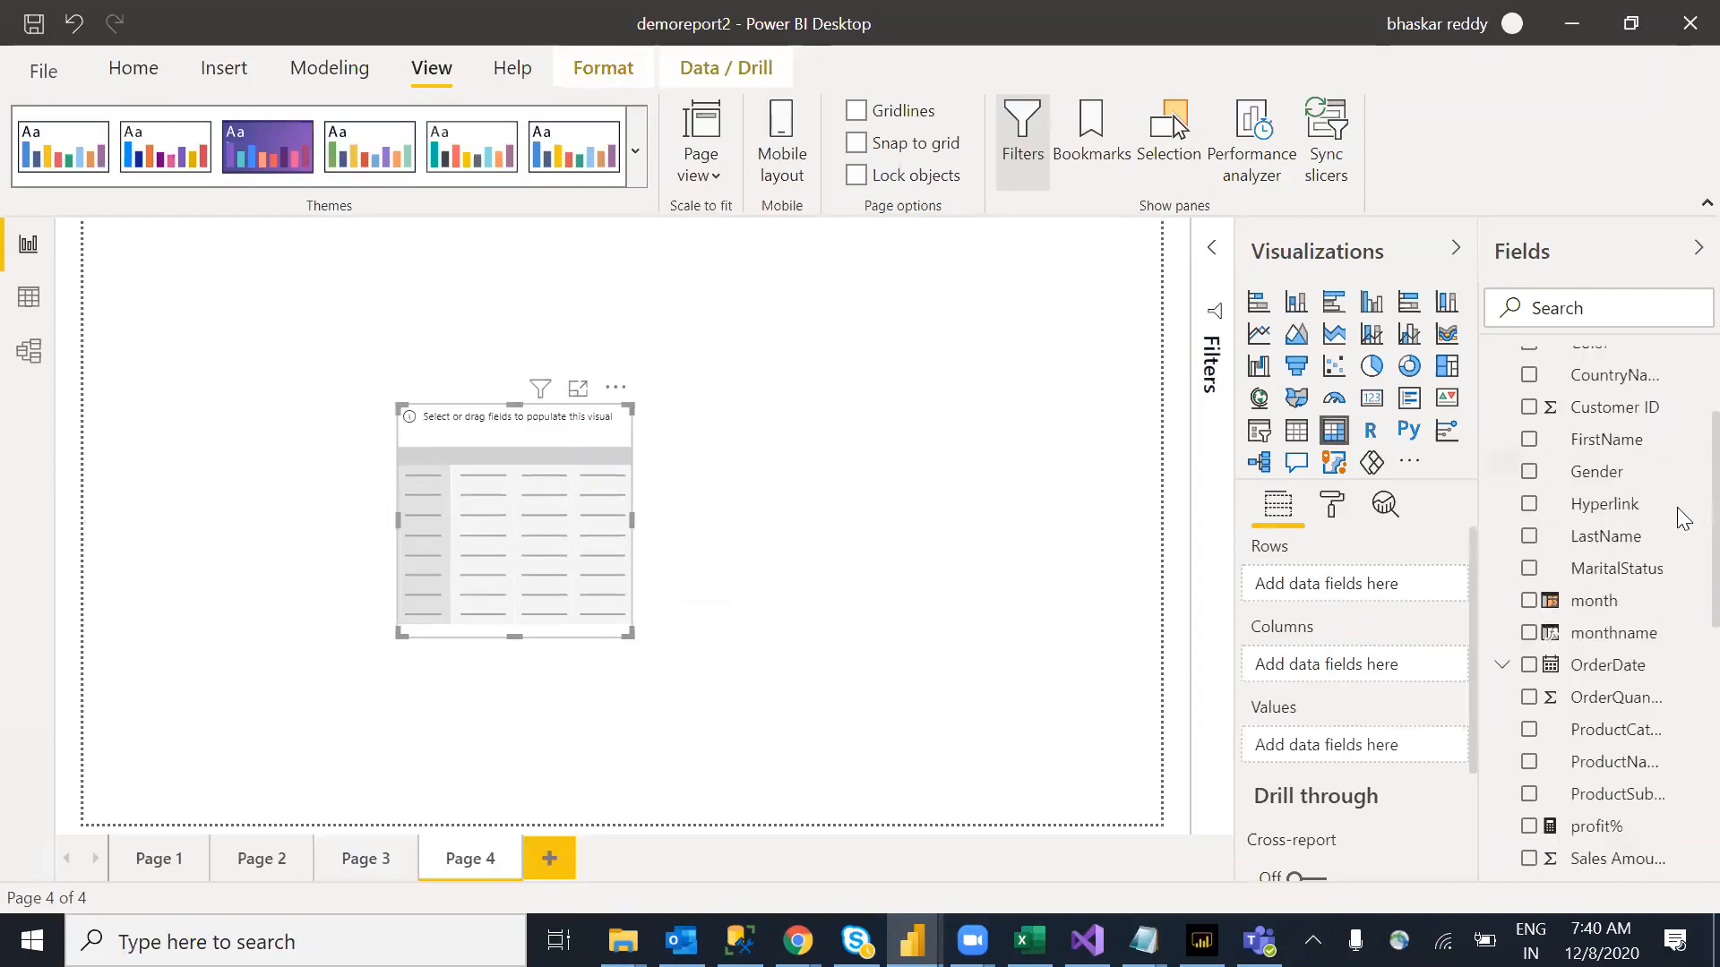
Step: Check the matrix on Page 3 for reference and delete the stray CountryName visual from Page 4
{"action": "left_click", "coordinate": [346, 862]}
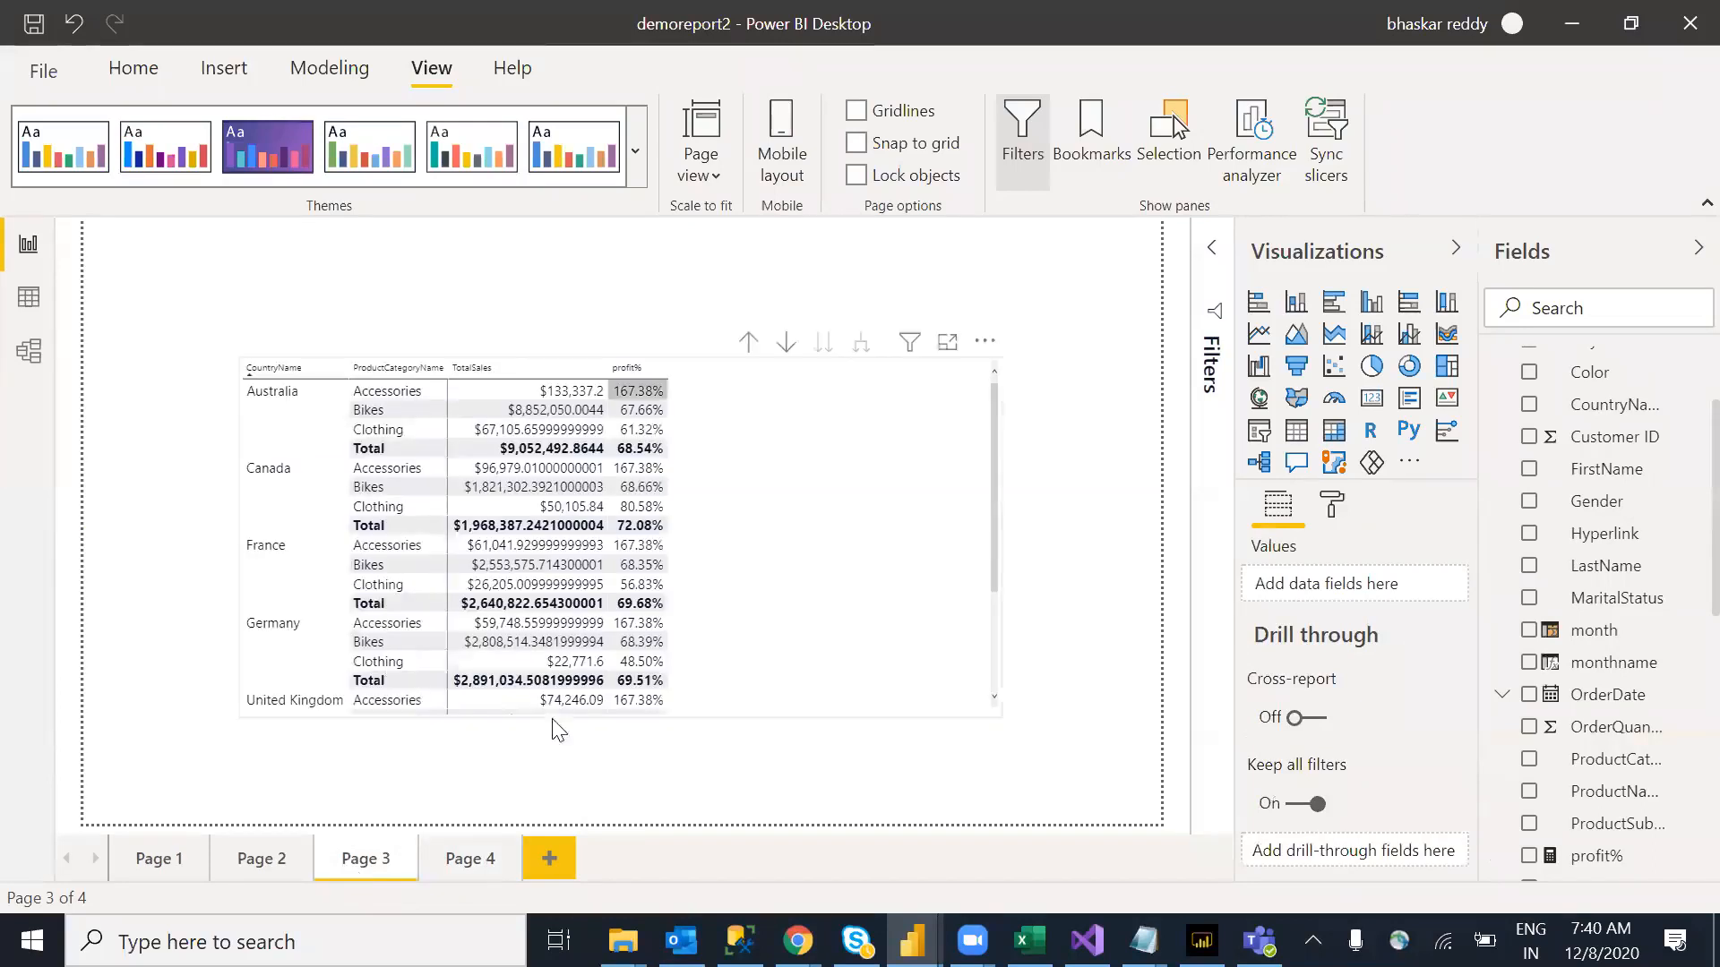
{"action": "left_click", "coordinate": [464, 862]}
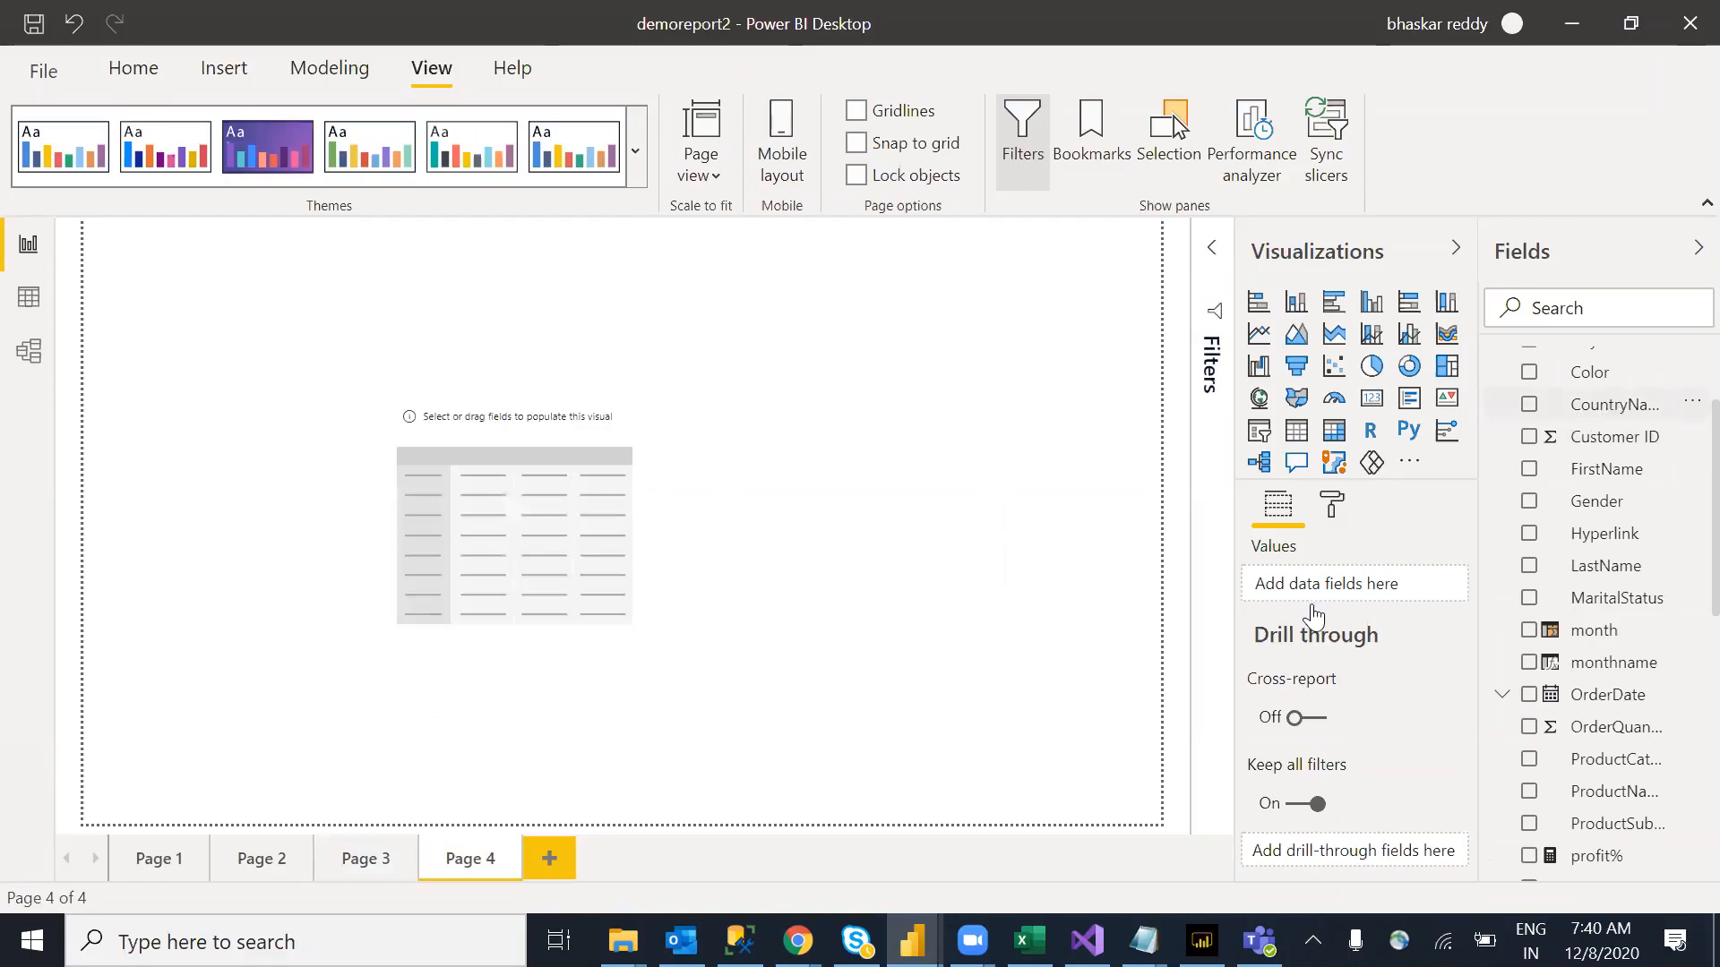
{"action": "left_click_drag", "start_coordinate": [1314, 616], "coordinate": [898, 571]}
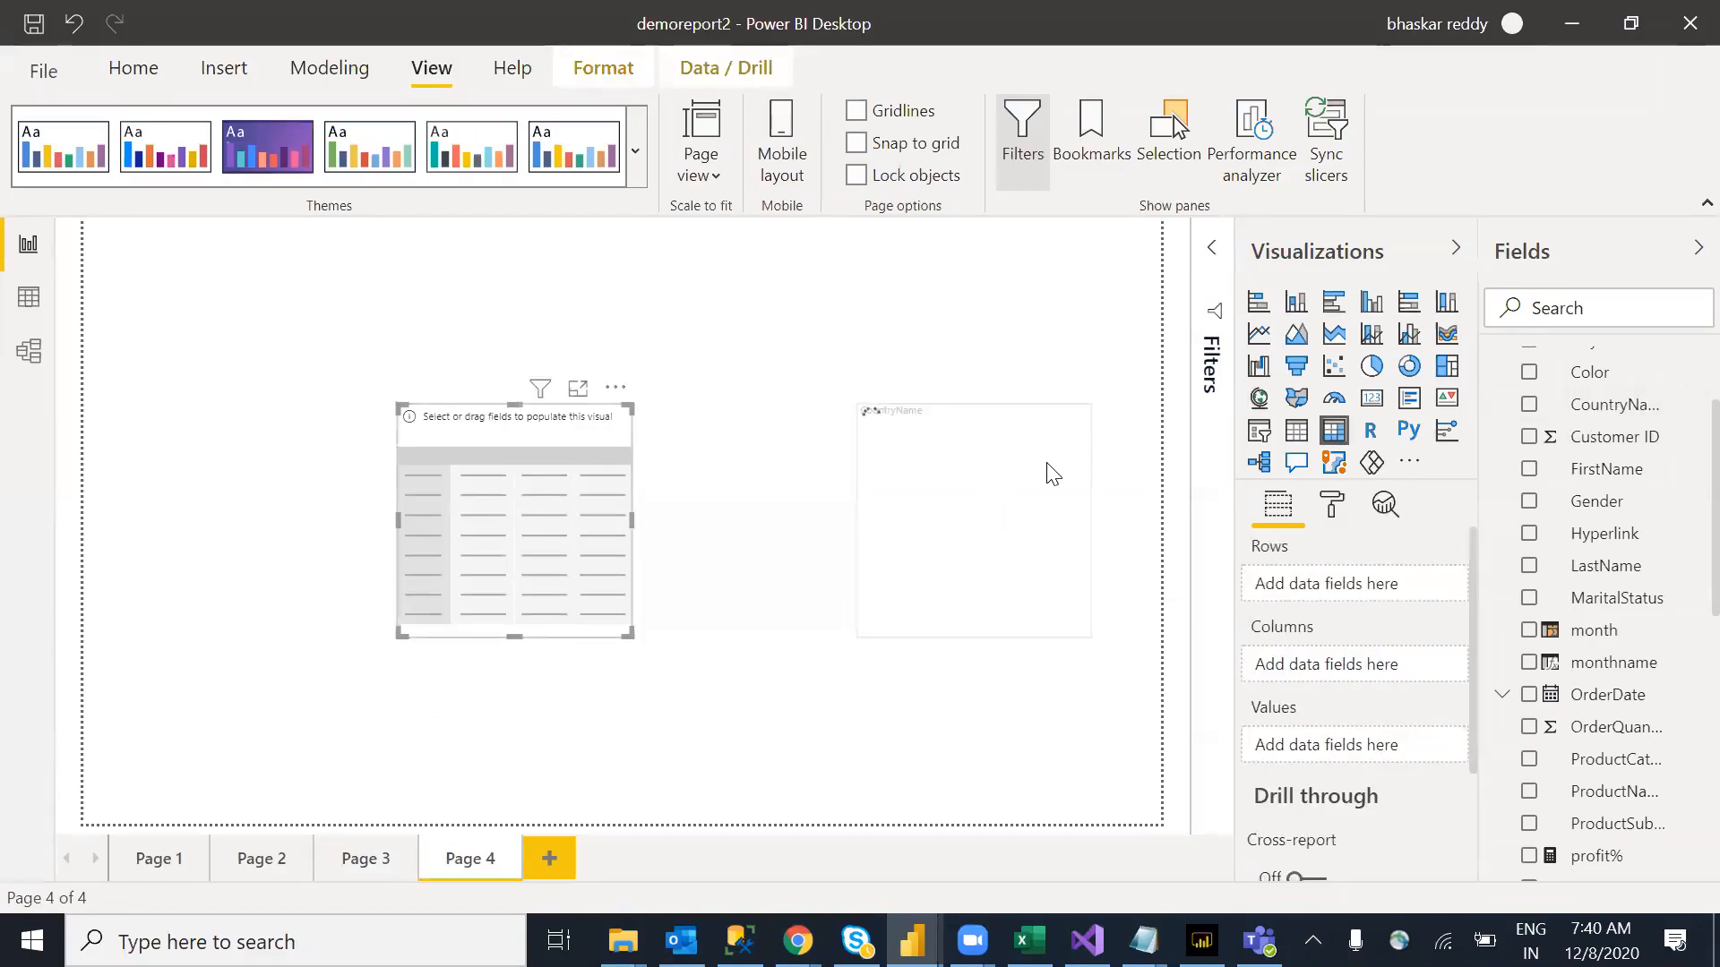
{"action": "key", "text": "Delete"}
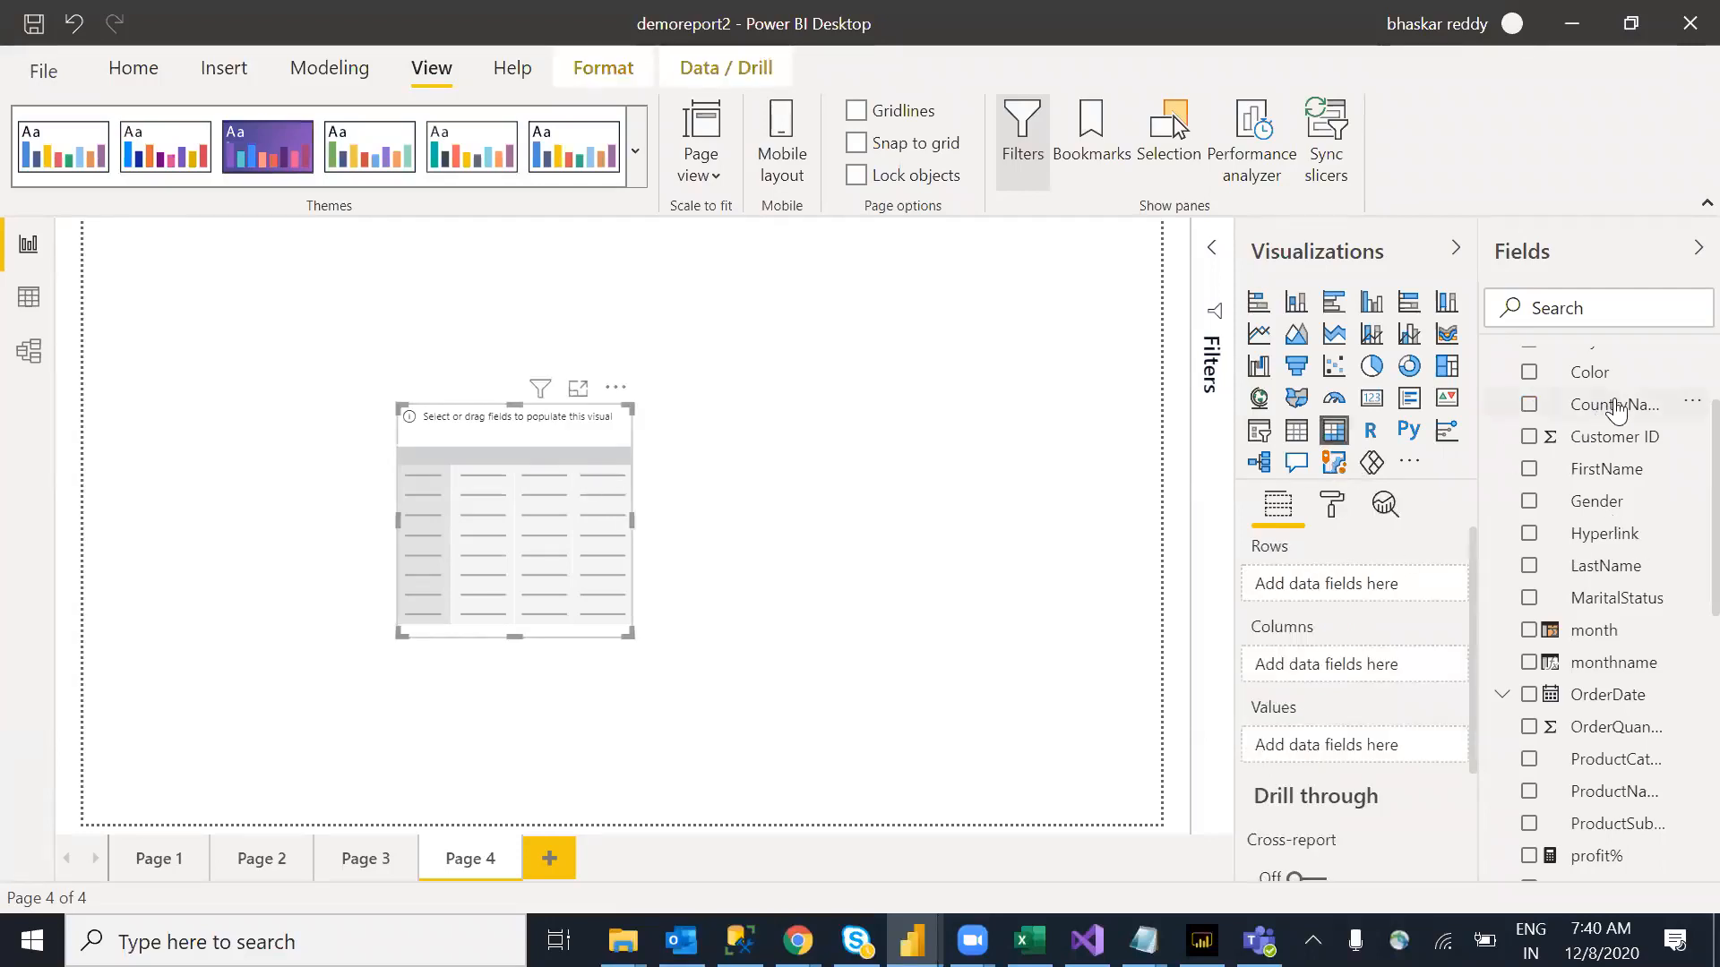
Step: Put CountryName and ProductCategoryName in the rows of the Page 4 matrix and TotalSales in its values
{"action": "left_click_drag", "start_coordinate": [1357, 587], "coordinate": [1329, 591]}
{"action": "scroll", "coordinate": [1682, 600], "scroll_direction": "down", "scroll_amount": 3}
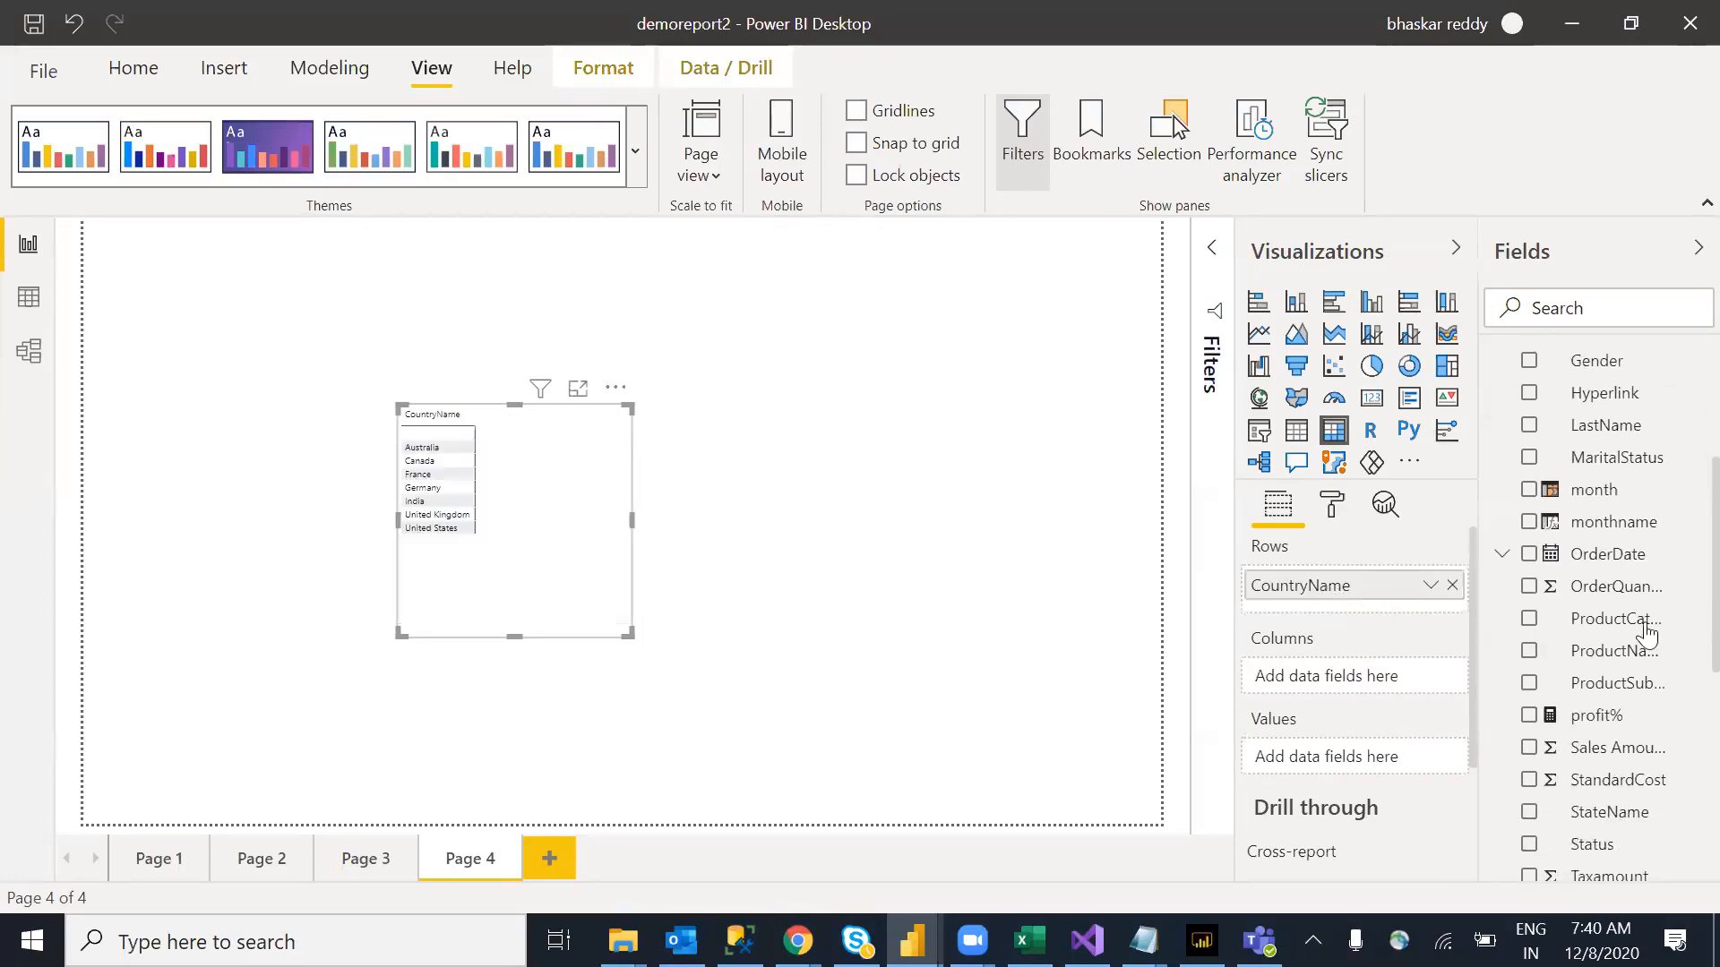
{"action": "left_click_drag", "start_coordinate": [1640, 618], "coordinate": [1363, 610]}
{"action": "scroll", "coordinate": [1682, 605], "scroll_direction": "down", "scroll_amount": 2}
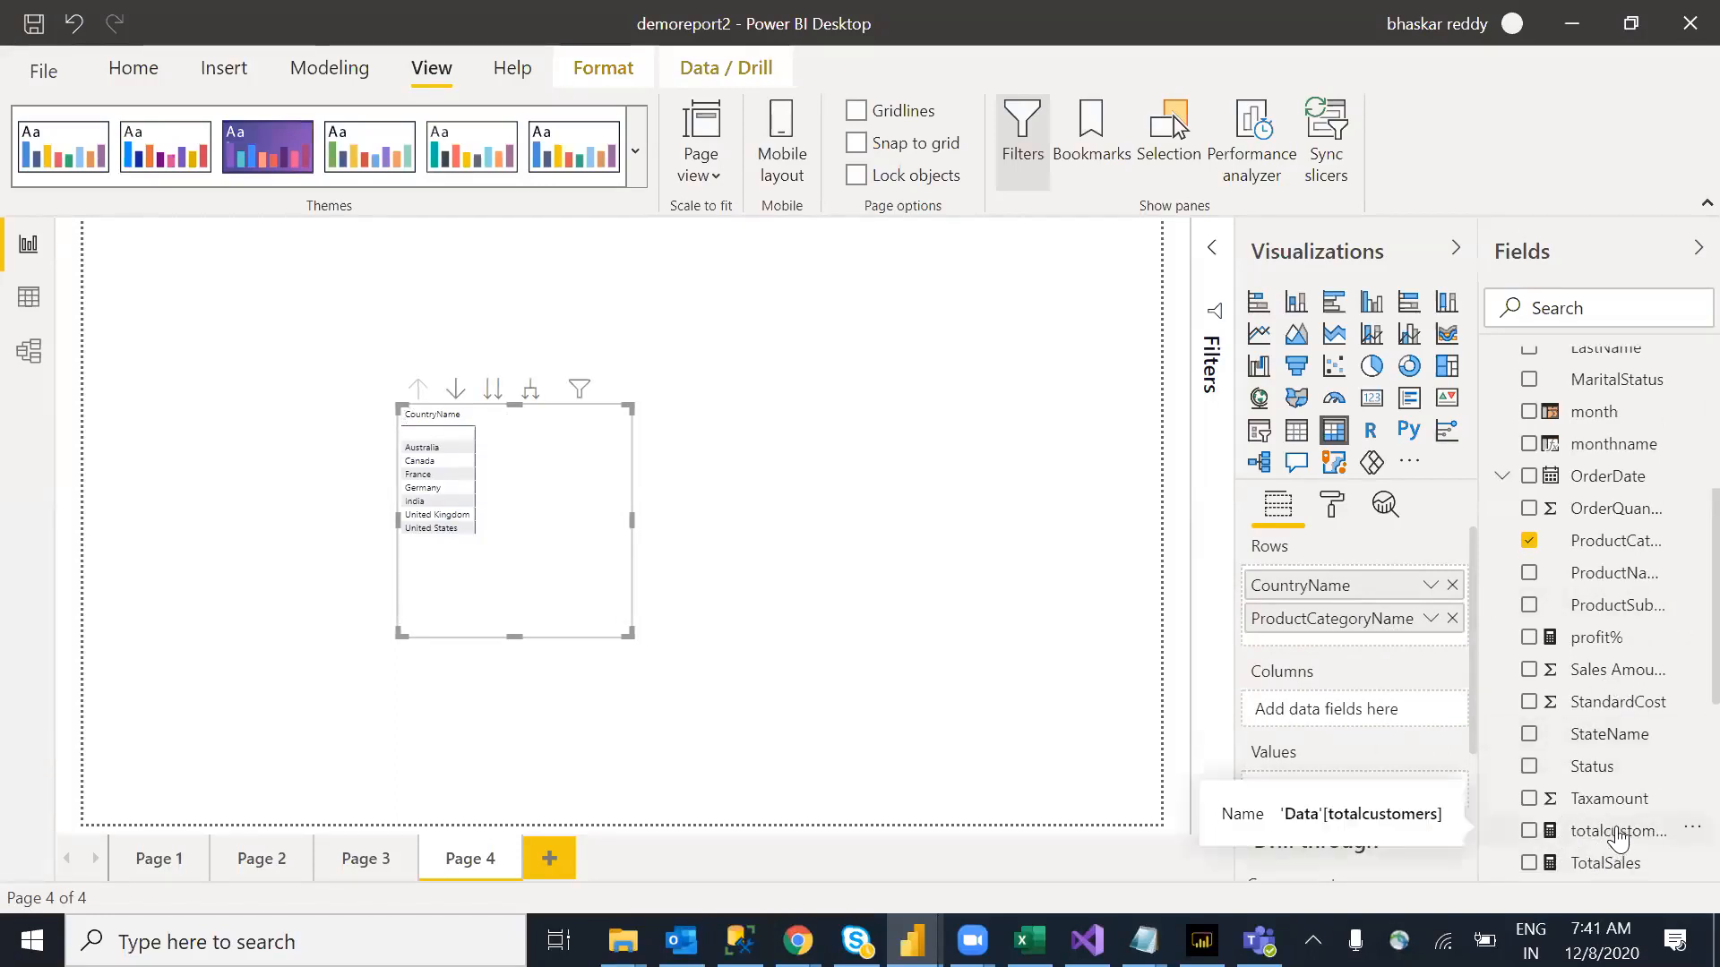
{"action": "left_click_drag", "start_coordinate": [1626, 865], "coordinate": [1397, 807]}
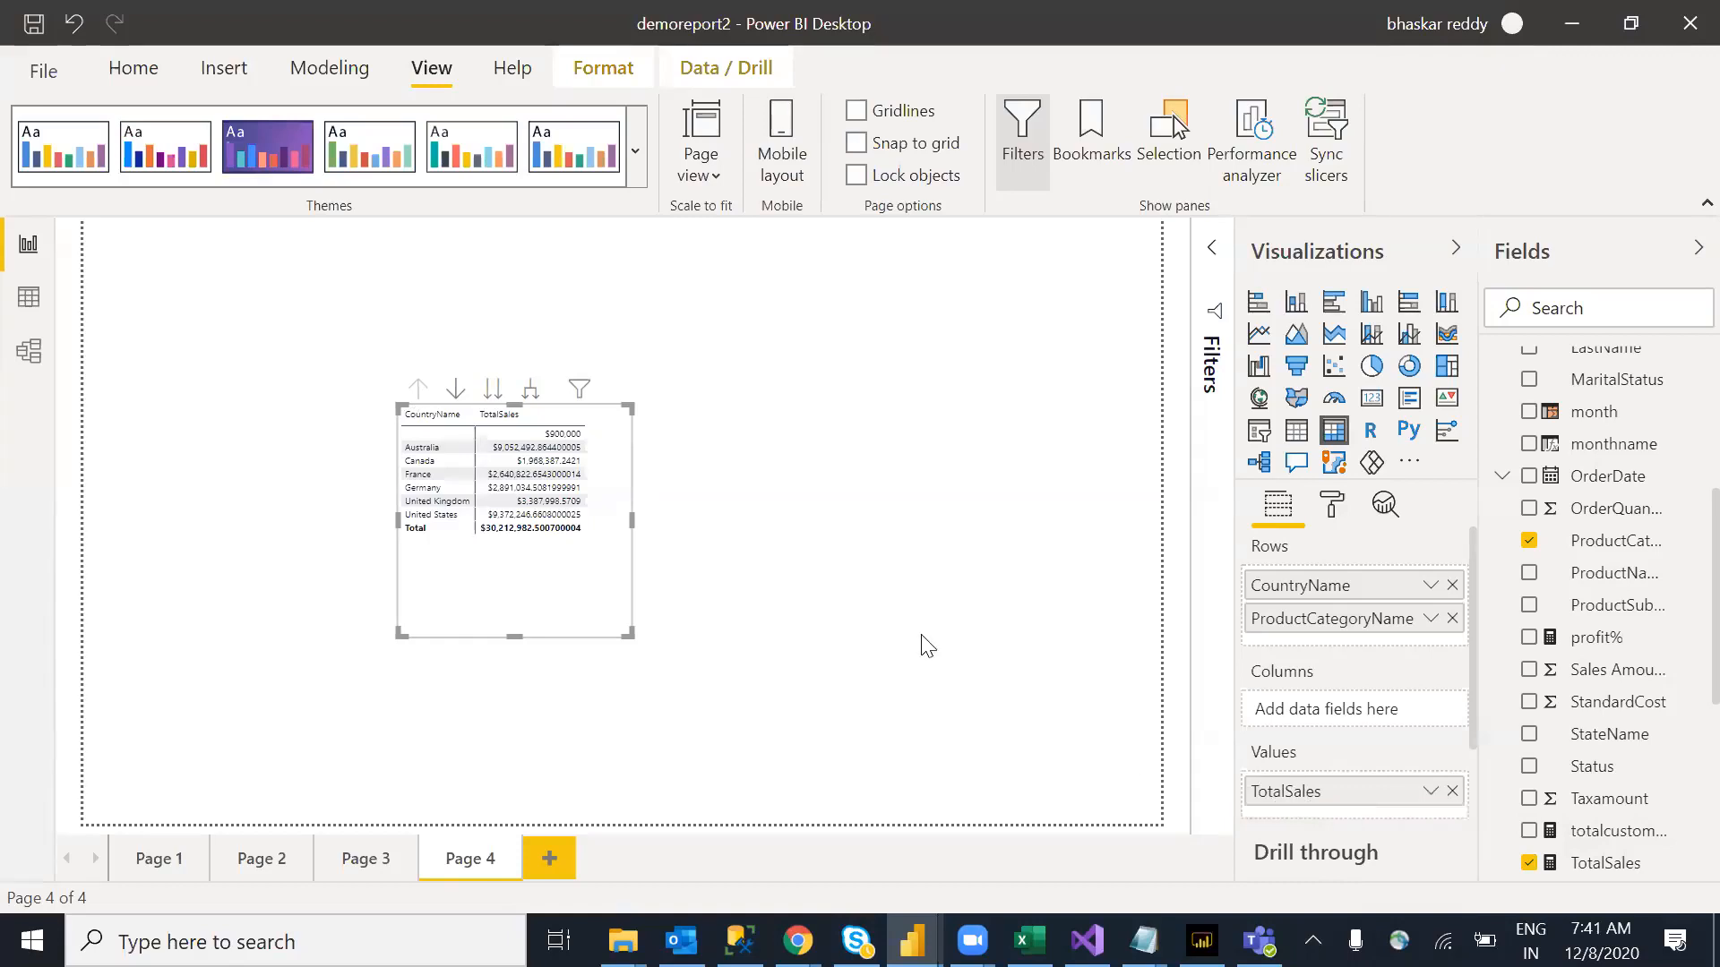
Step: Widen the Page 4 matrix and expand all countries down to their product categories
{"action": "left_click_drag", "start_coordinate": [625, 629], "coordinate": [876, 647]}
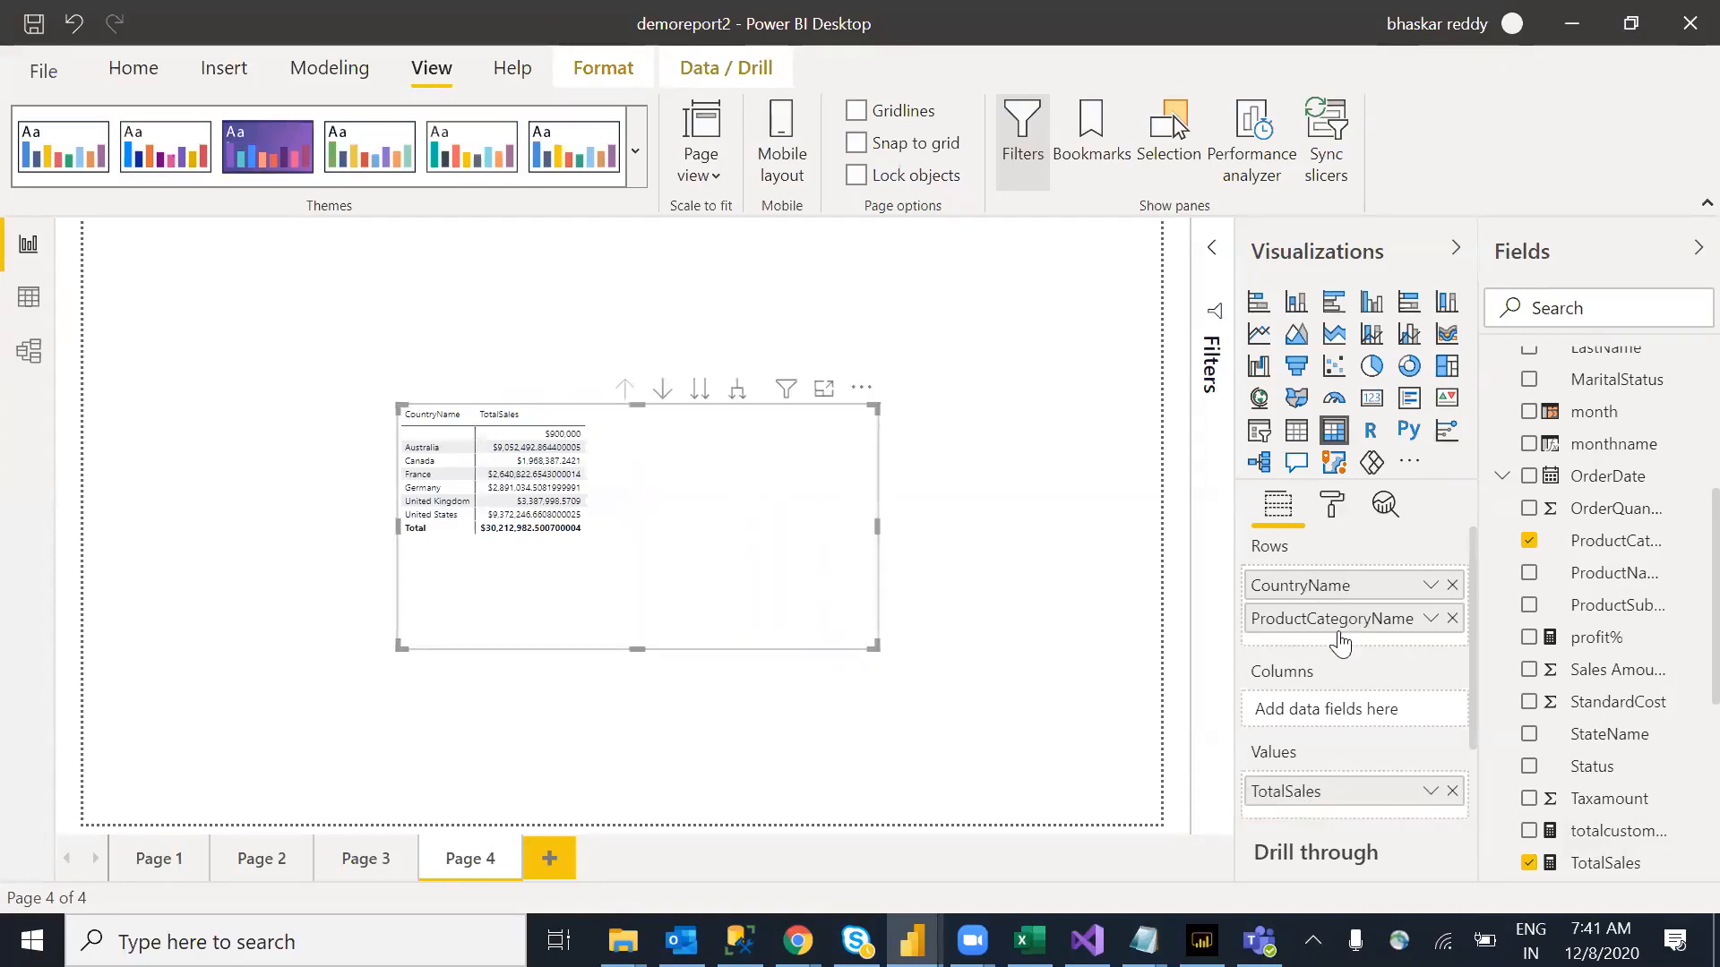
{"action": "left_click", "coordinate": [737, 391]}
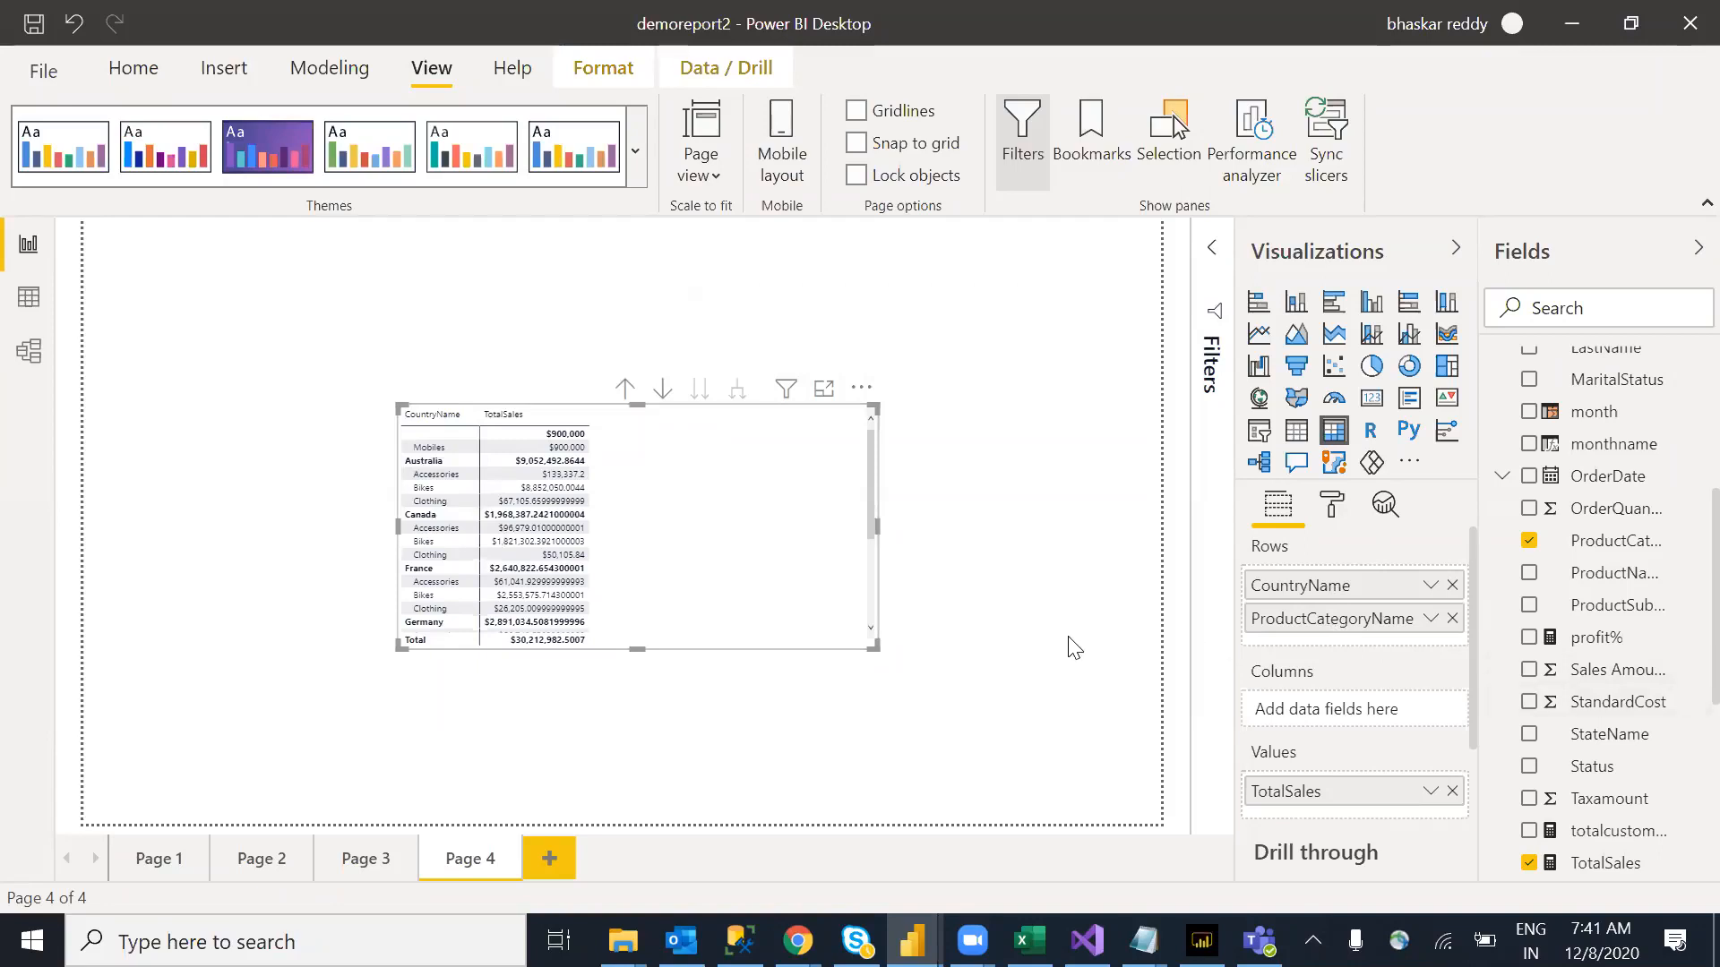
Step: Nest ProductSubCategoryName below ProductCategoryName in the matrix rows and expand all rows down to that level
{"action": "left_click_drag", "start_coordinate": [1601, 614], "coordinate": [1360, 634]}
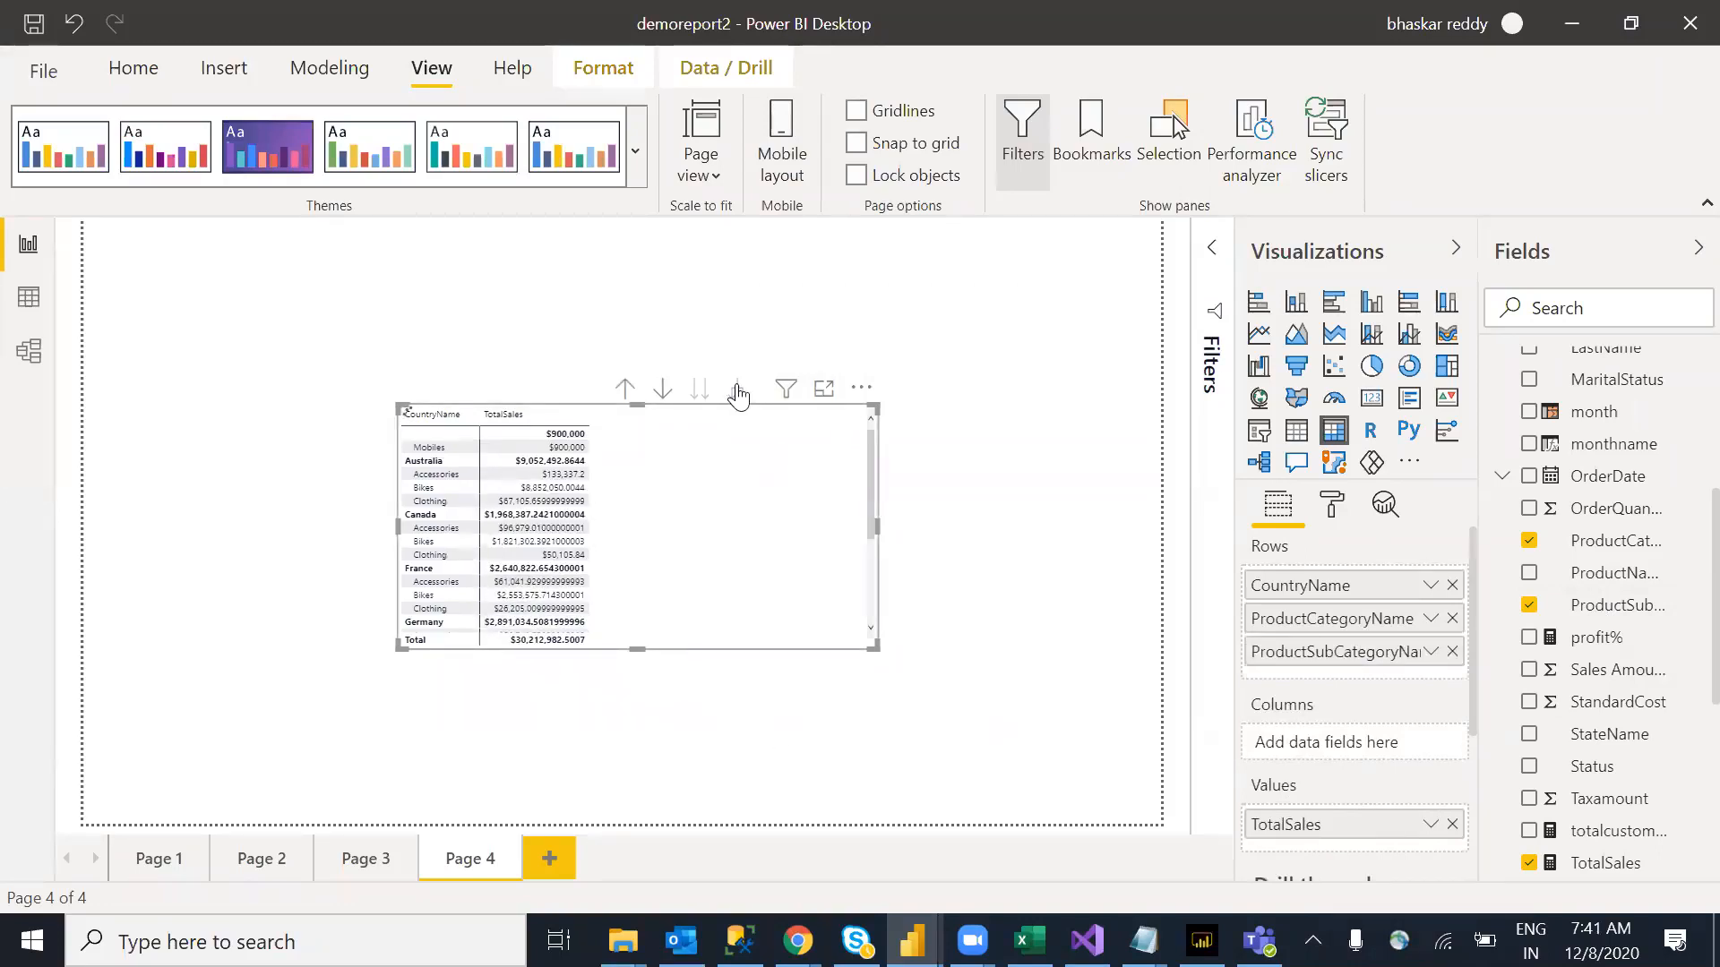
{"action": "left_click", "coordinate": [738, 388]}
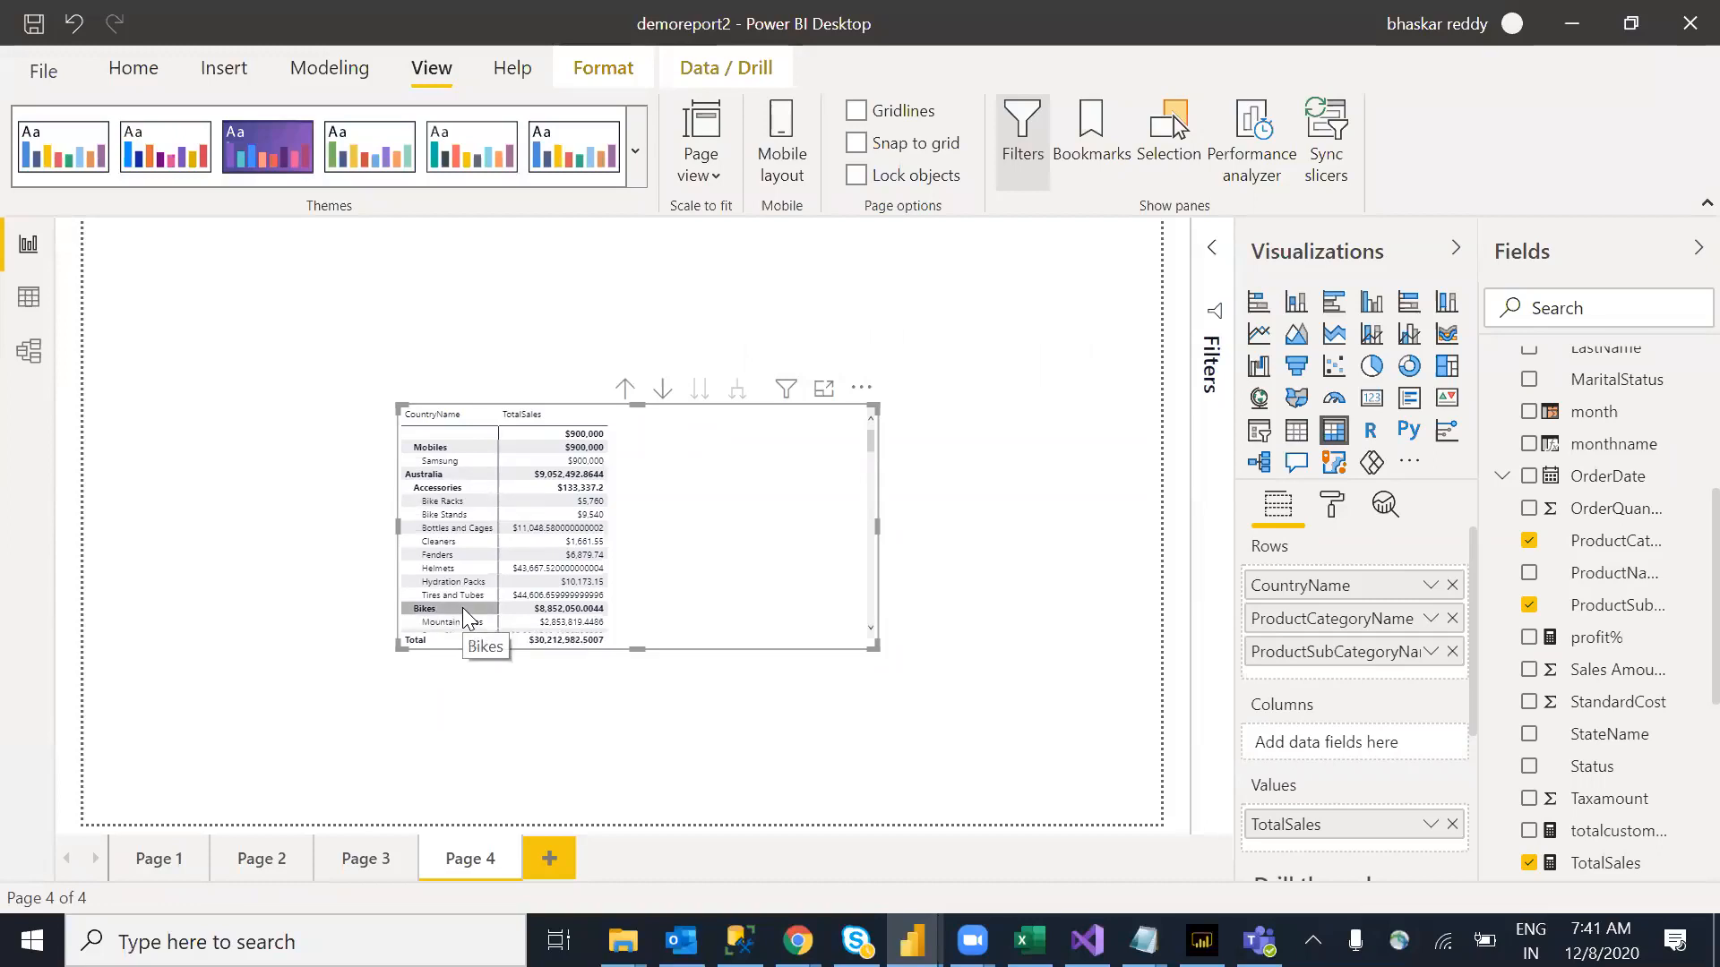
Step: Turn off the stepped layout for the row headers of the Page 4 matrix
{"action": "left_click", "coordinate": [1333, 507]}
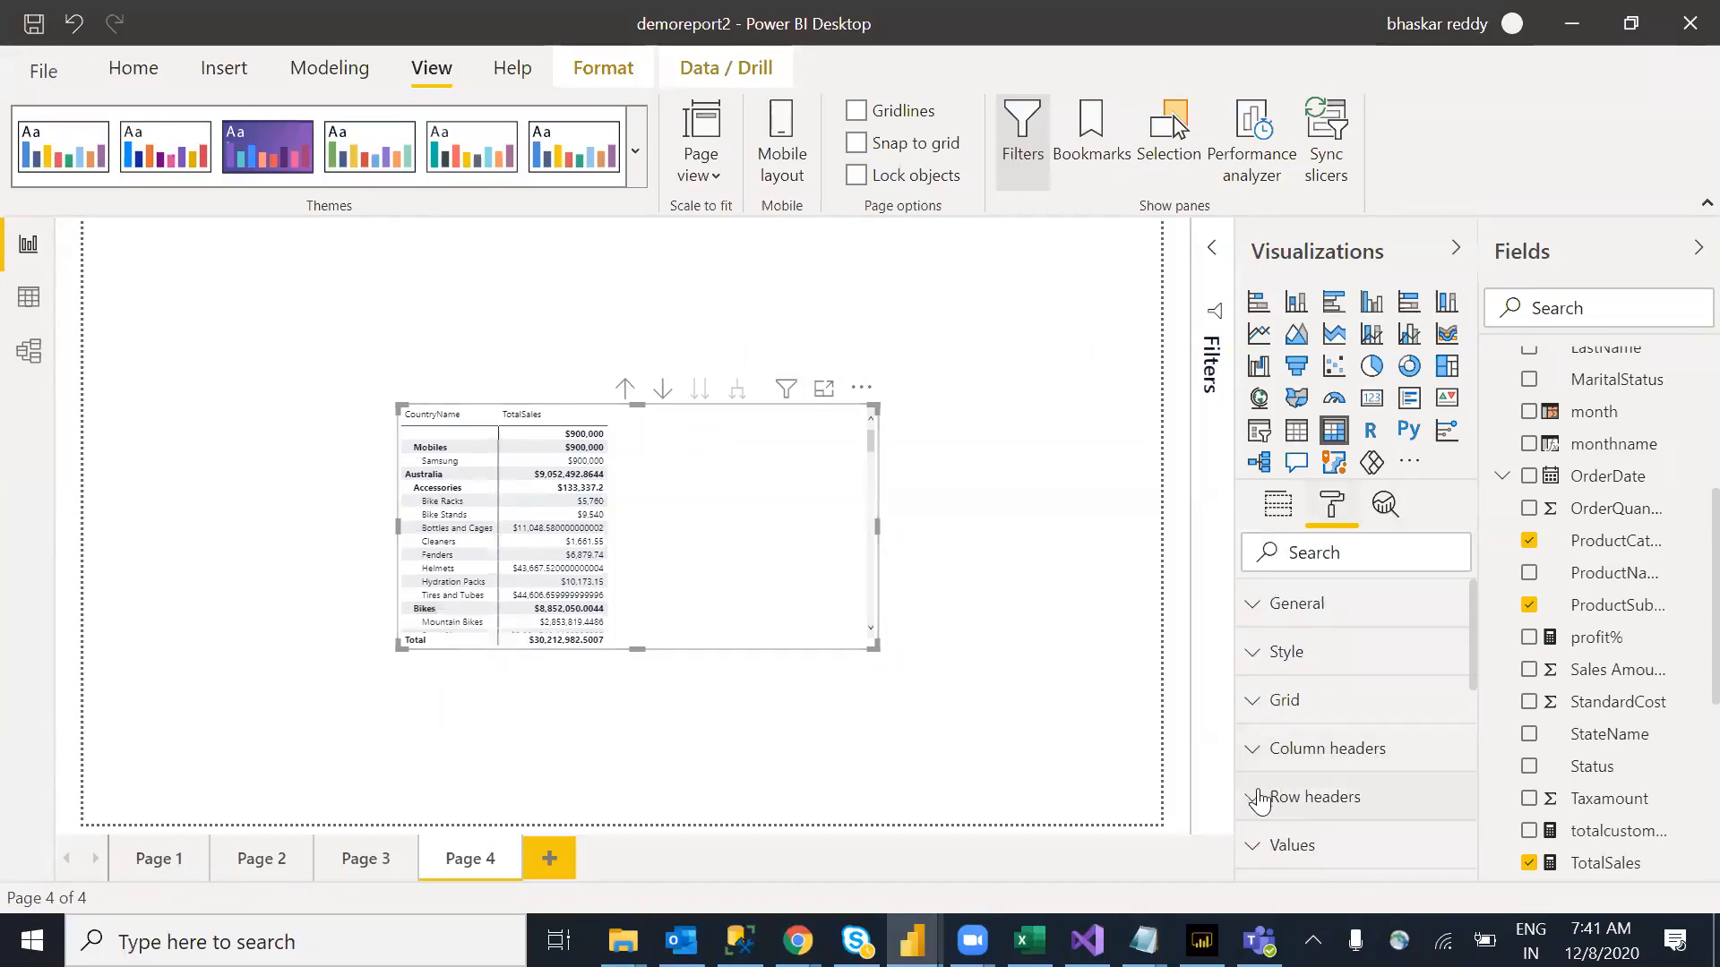
{"action": "left_click", "coordinate": [1258, 806]}
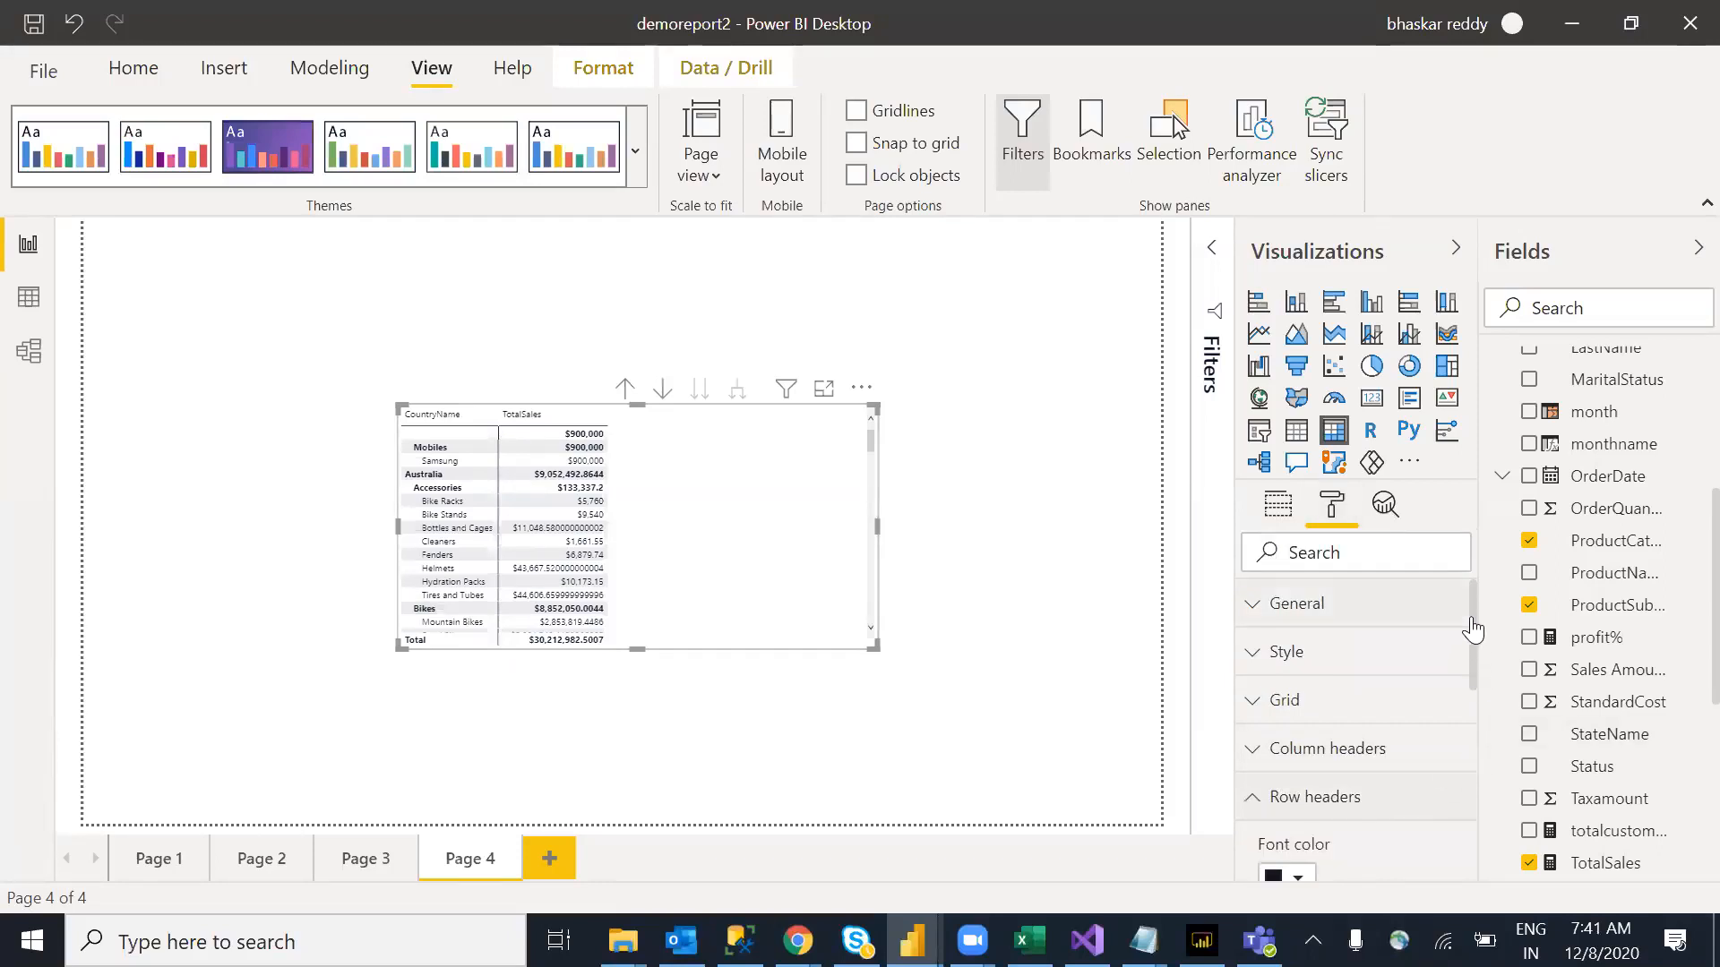
{"action": "scroll", "coordinate": [1471, 645], "scroll_direction": "down", "scroll_amount": 5}
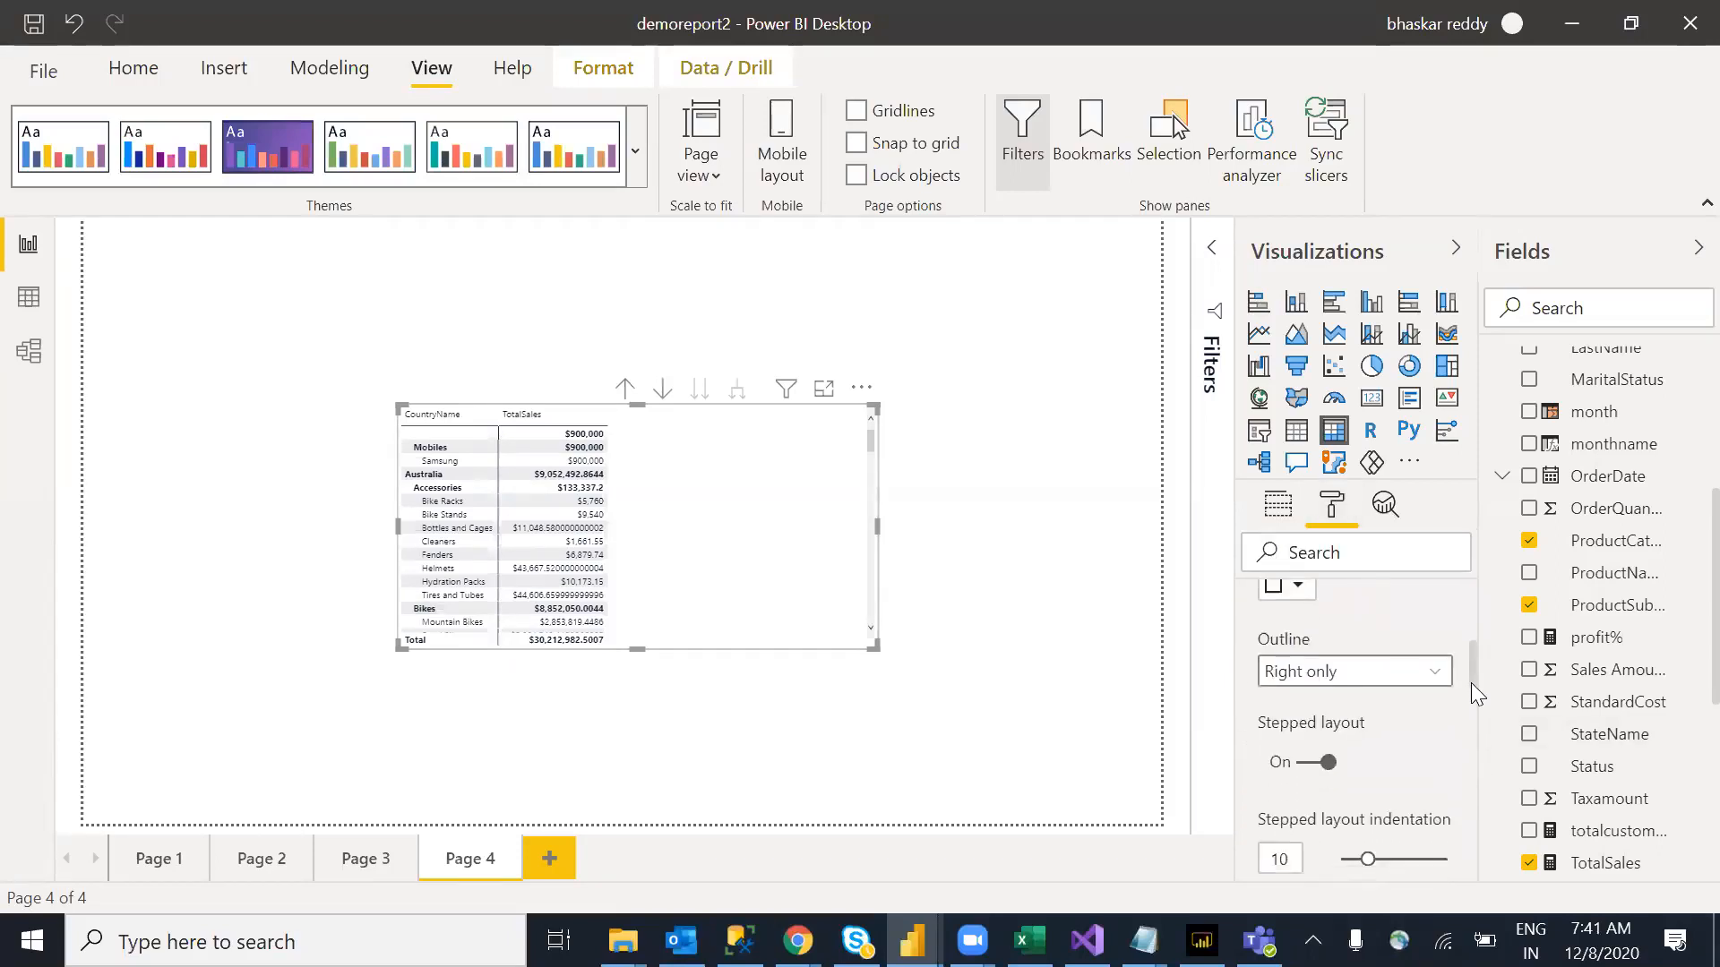
{"action": "left_click", "coordinate": [1300, 730]}
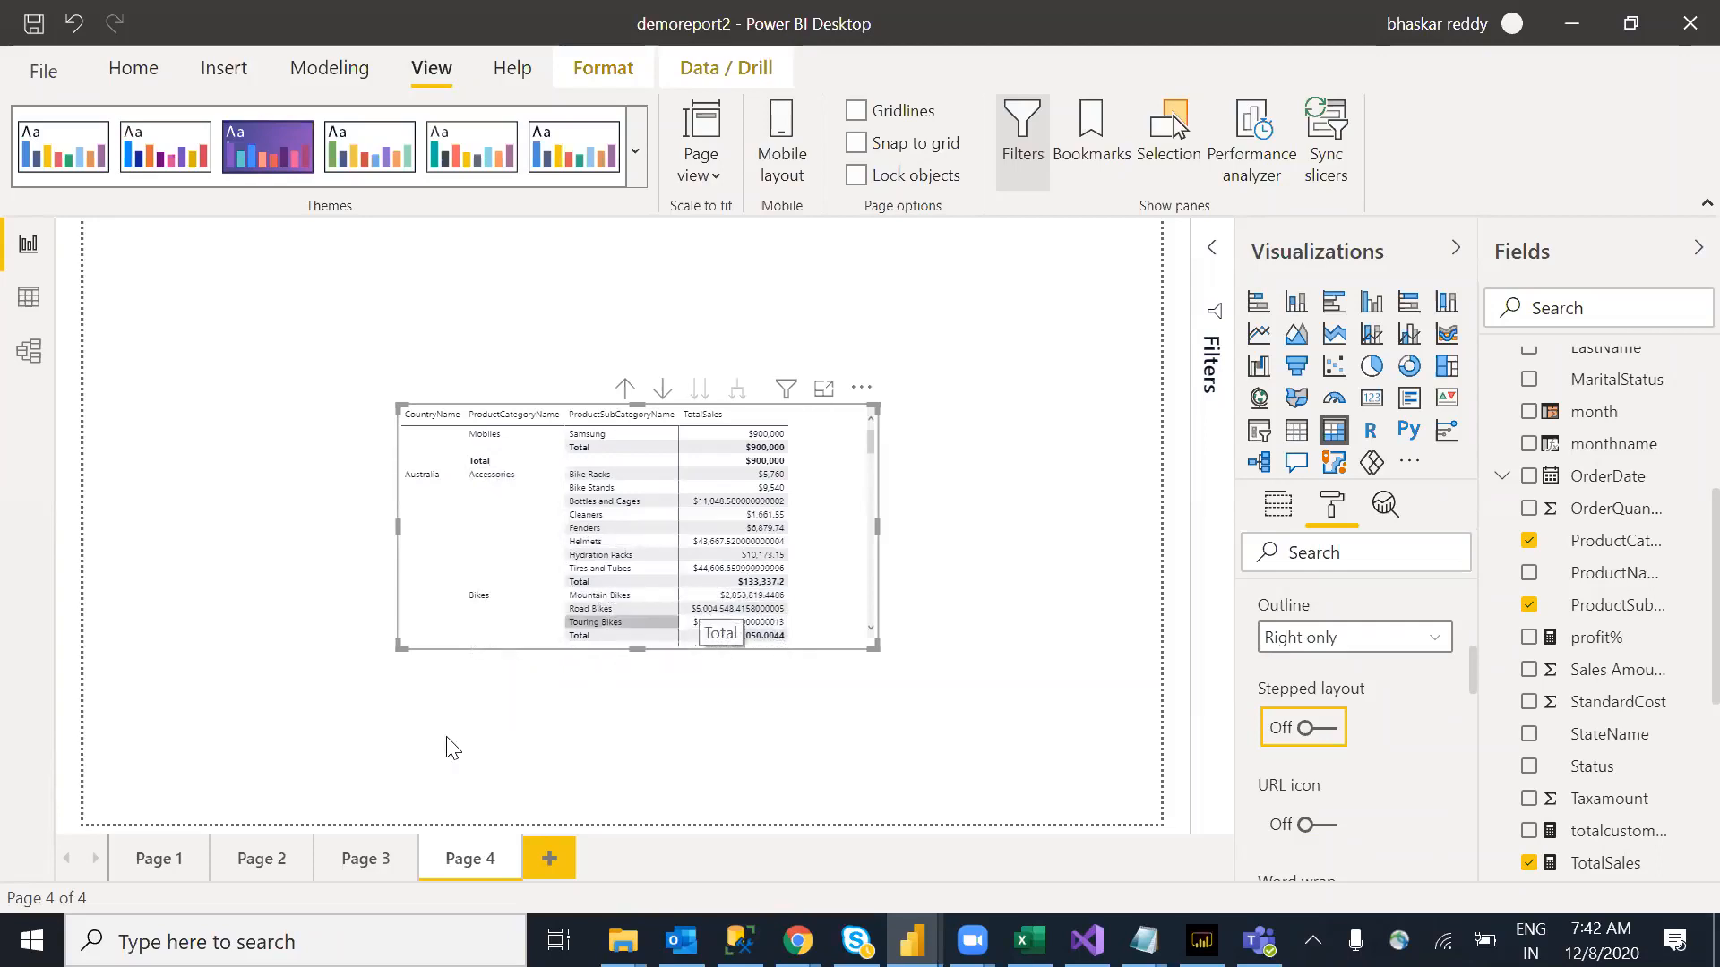
Step: Examine the General and Style formatting options of the Page 3 matrix, including the available style presets
{"action": "left_click", "coordinate": [371, 864]}
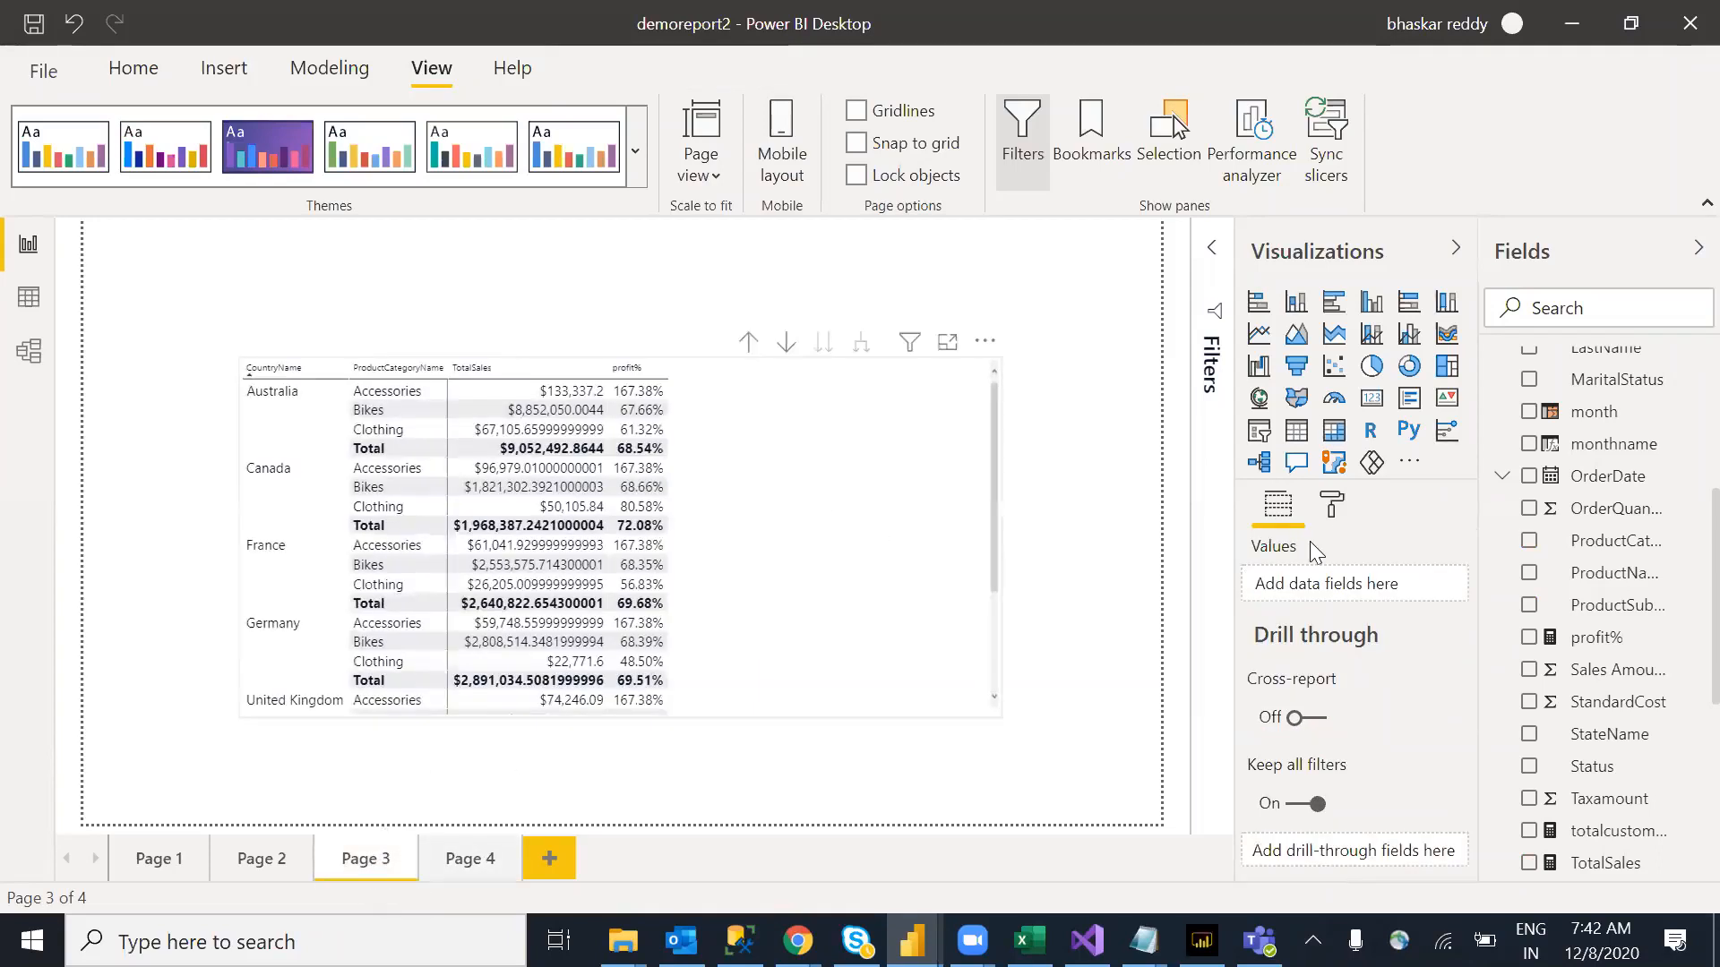
{"action": "left_click", "coordinate": [1333, 507]}
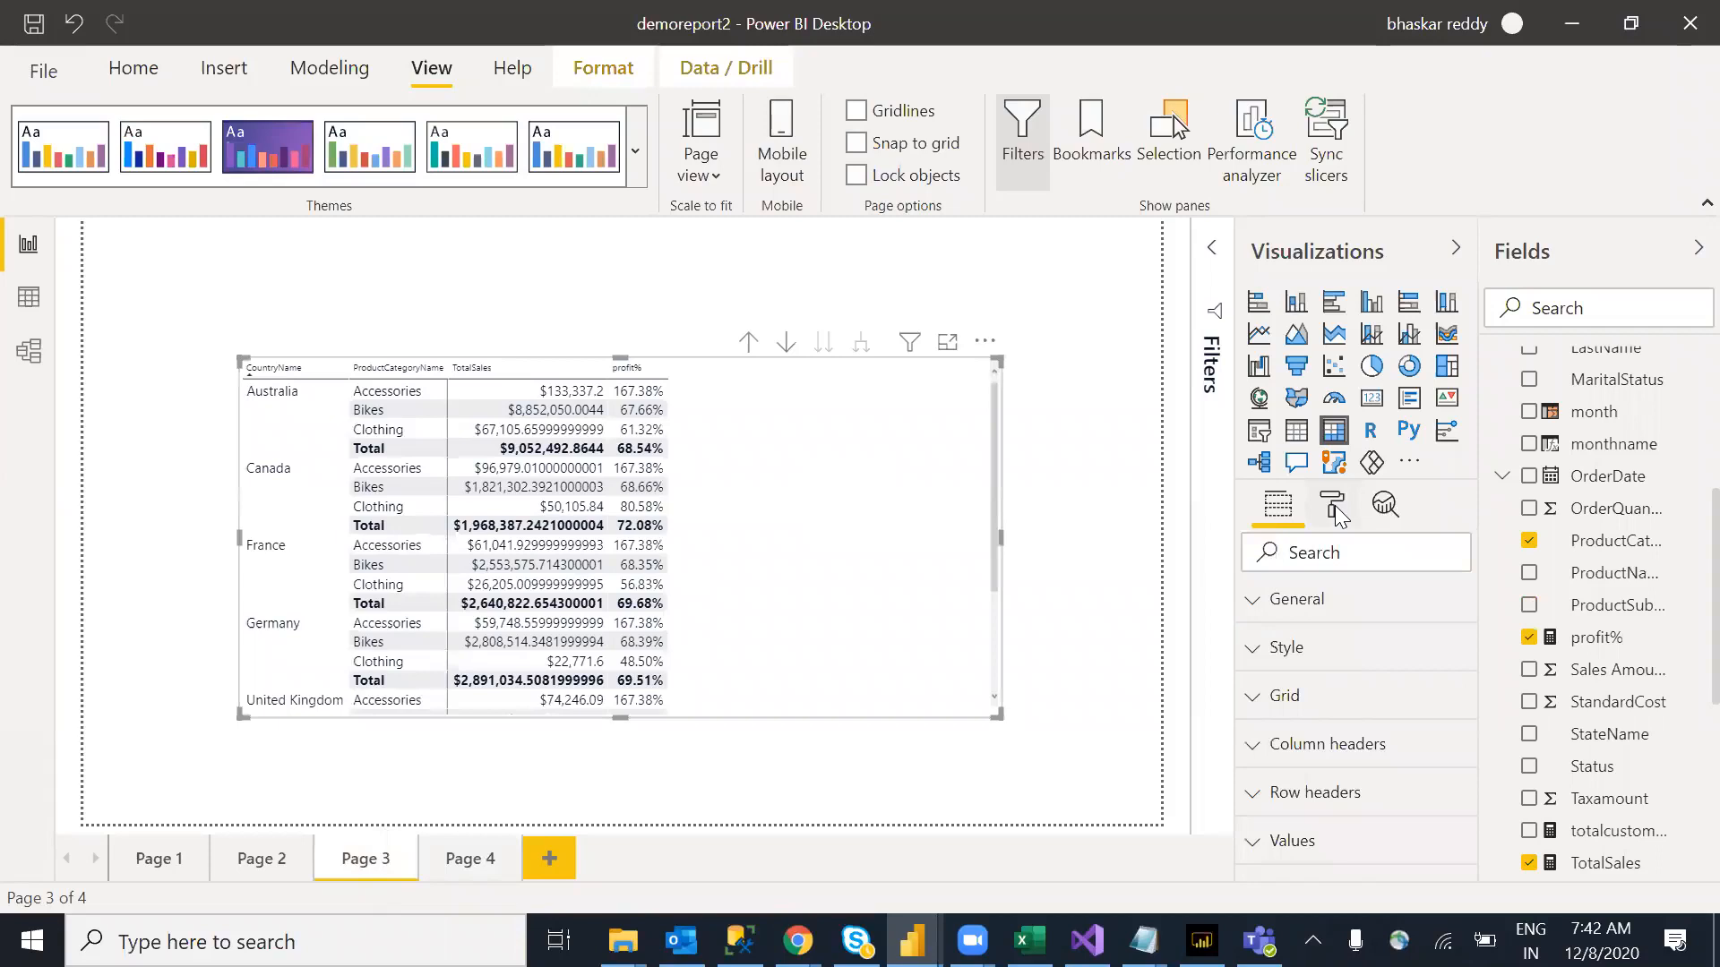
{"action": "left_click", "coordinate": [1248, 609]}
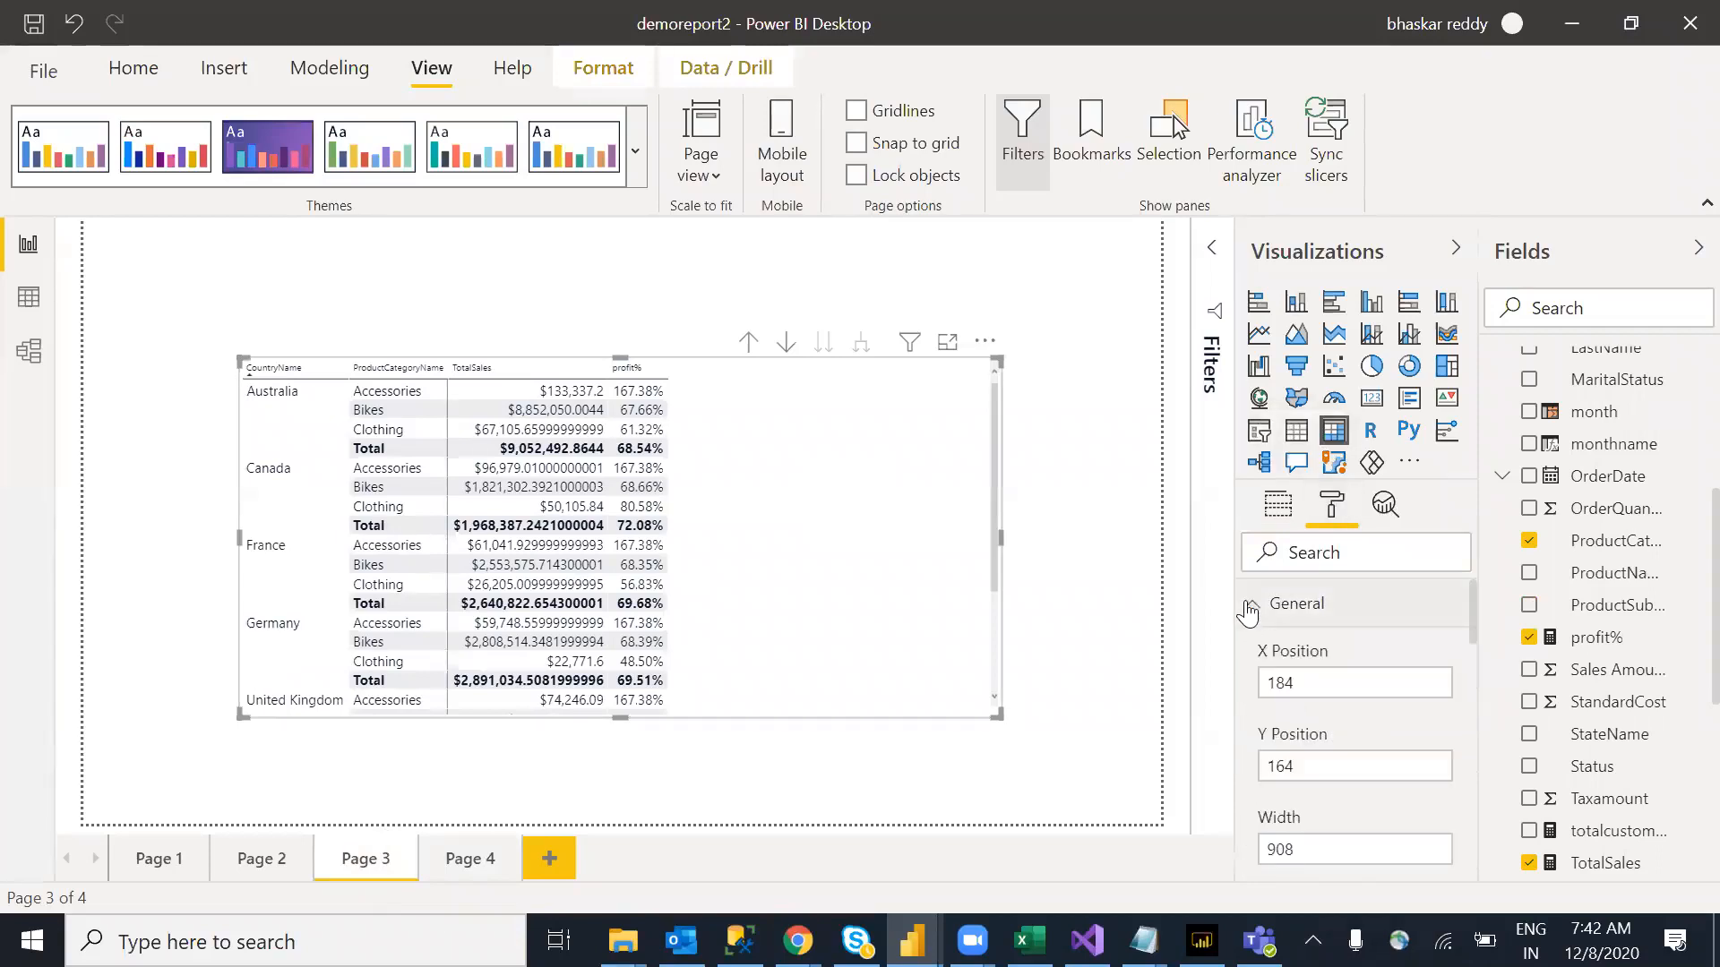
{"action": "mouse_move", "coordinate": [1473, 609]}
{"action": "left_mouse_down"}
{"action": "mouse_move", "coordinate": [1473, 695]}
{"action": "mouse_move", "coordinate": [1474, 580]}
{"action": "left_mouse_up"}
{"action": "left_click", "coordinate": [1252, 616]}
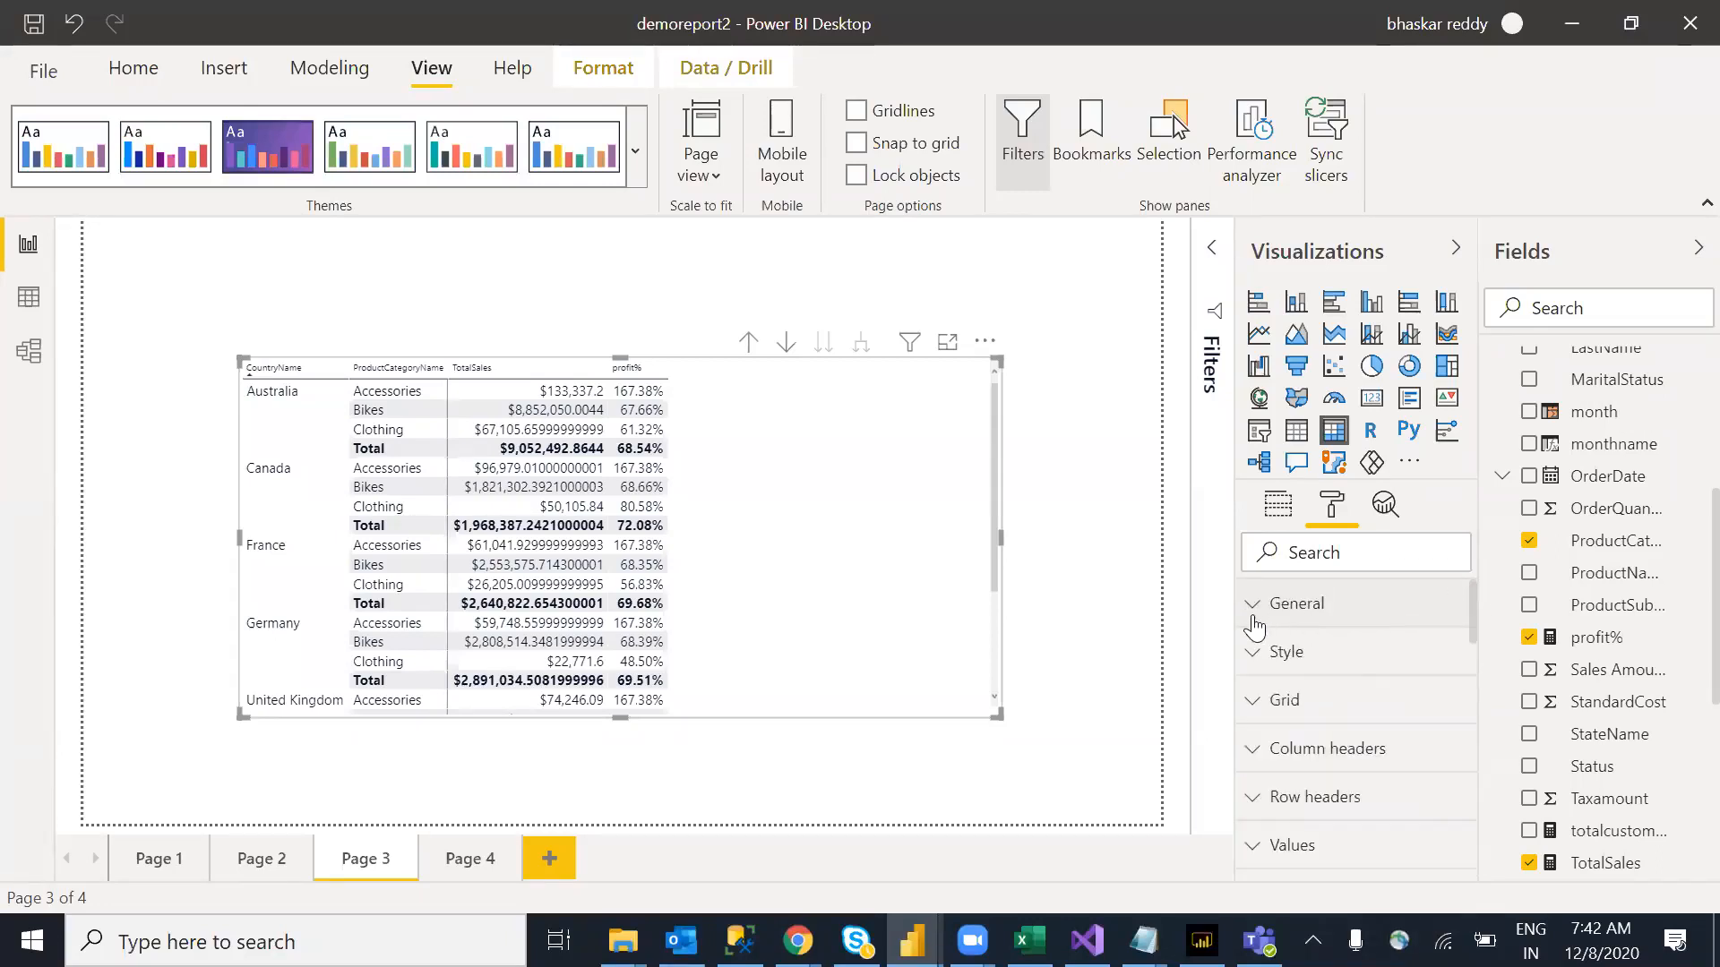
{"action": "left_click", "coordinate": [1265, 653]}
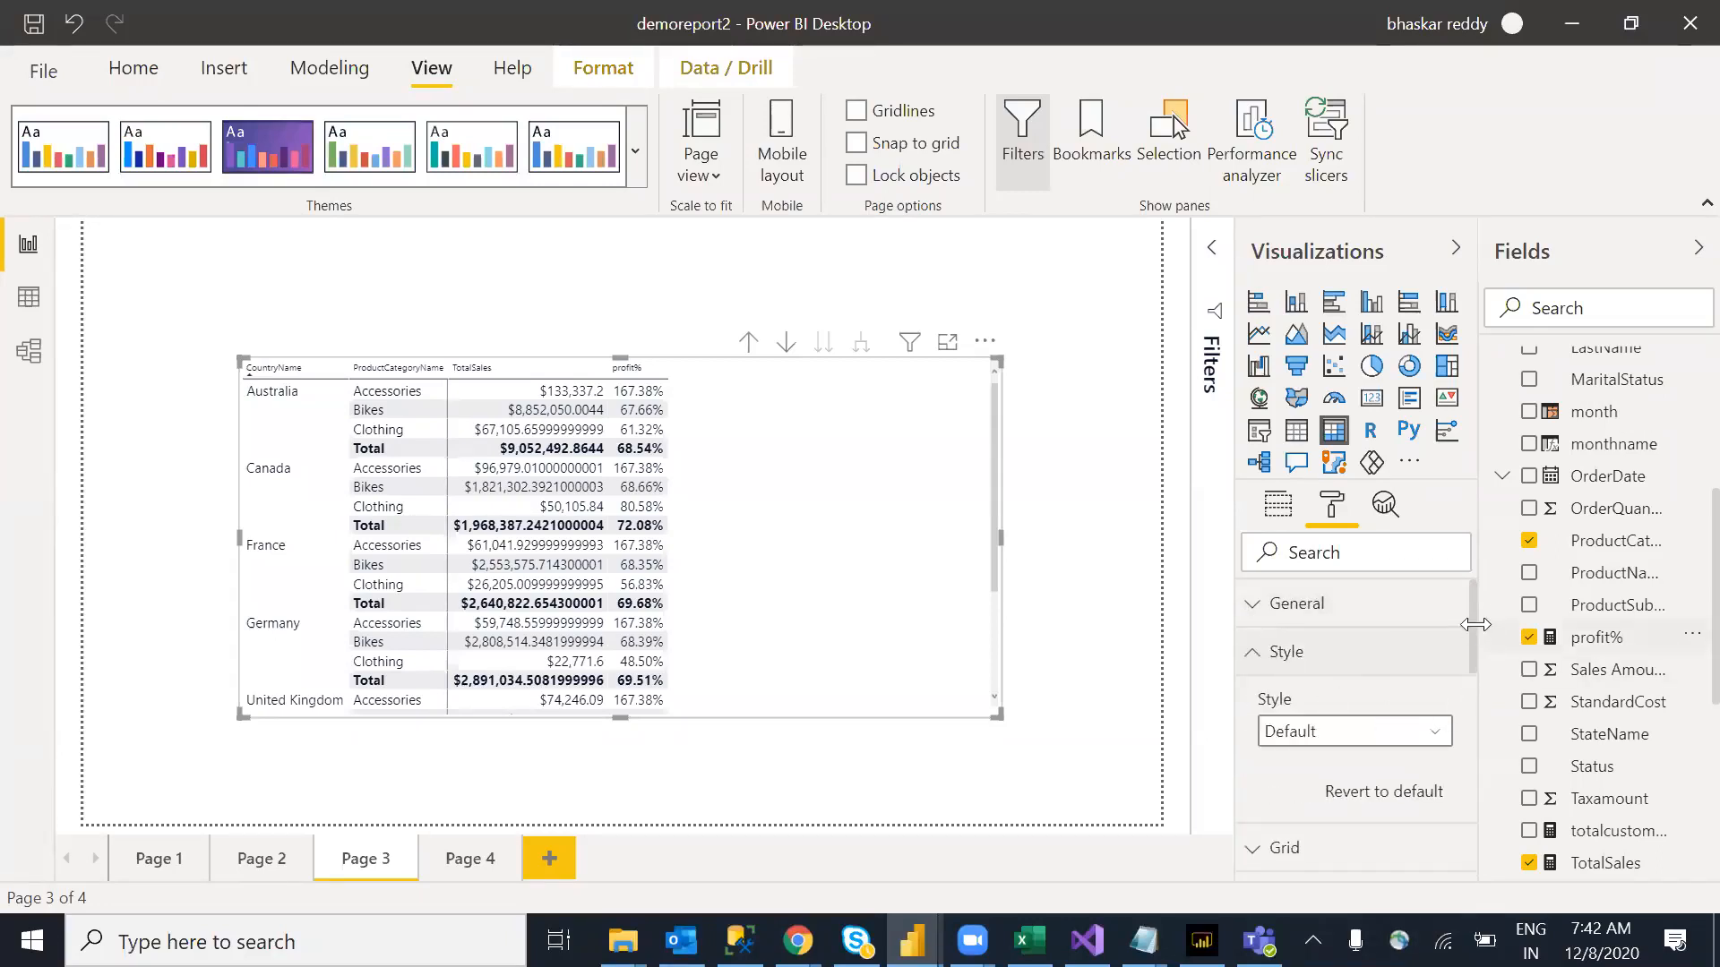
{"action": "left_click_drag", "start_coordinate": [1473, 612], "coordinate": [1474, 631]}
{"action": "left_click", "coordinate": [1431, 677]}
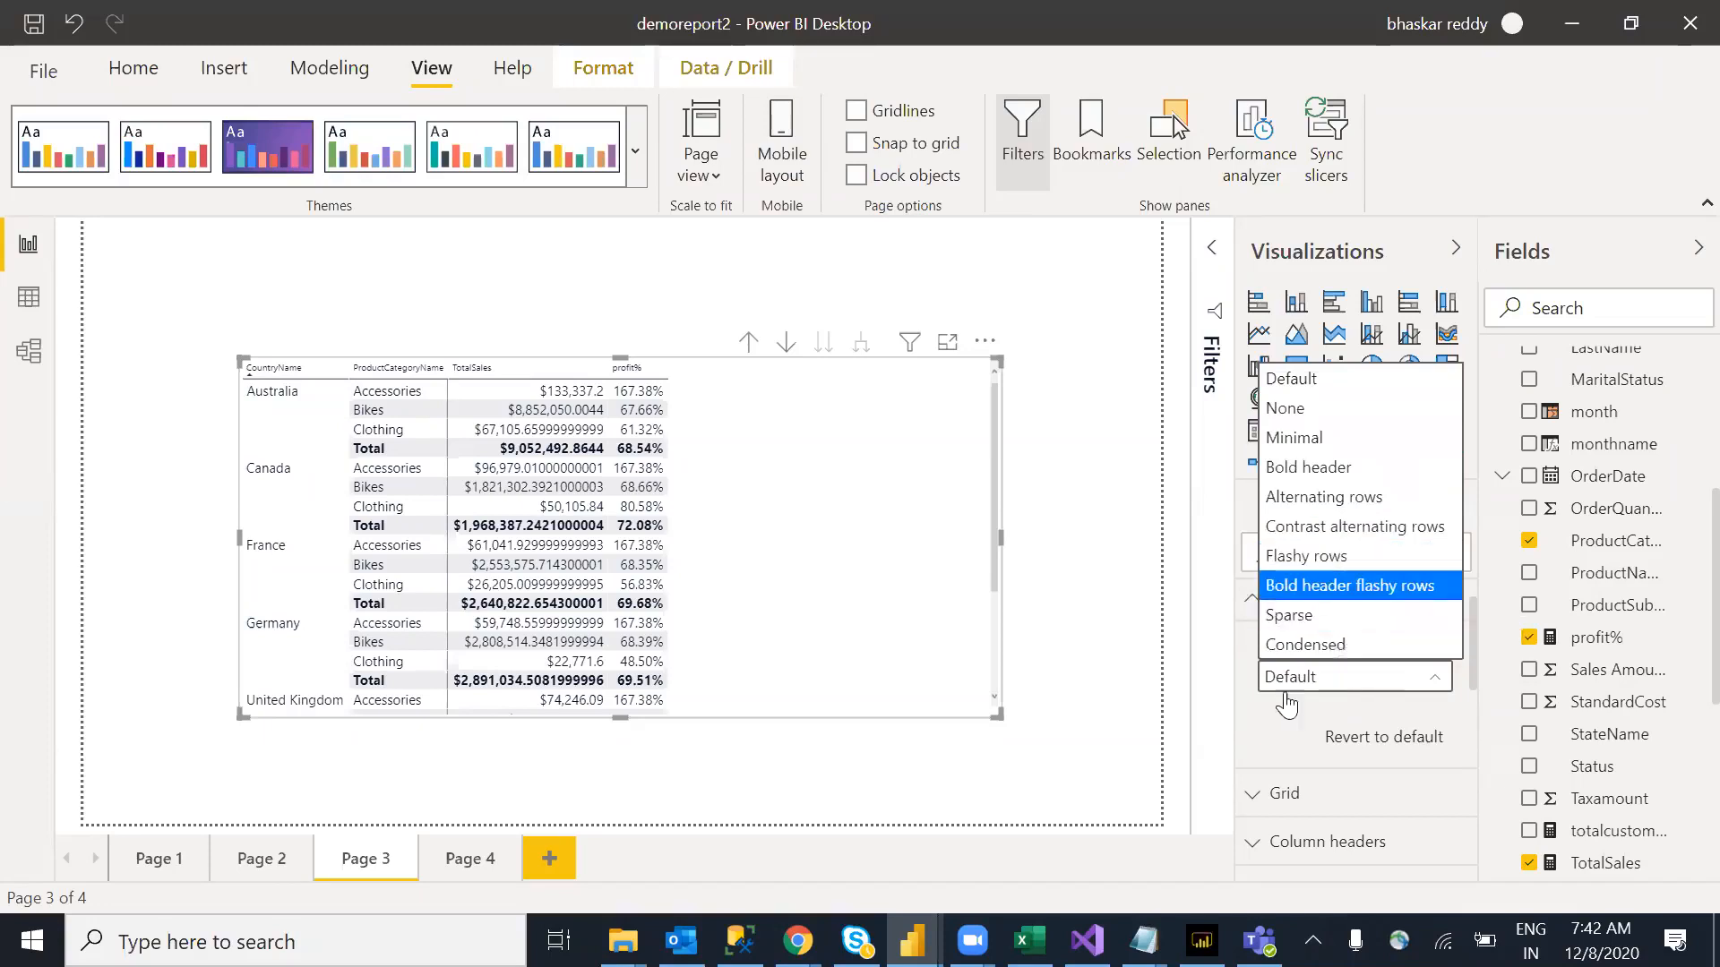
{"action": "left_click", "coordinate": [1250, 749]}
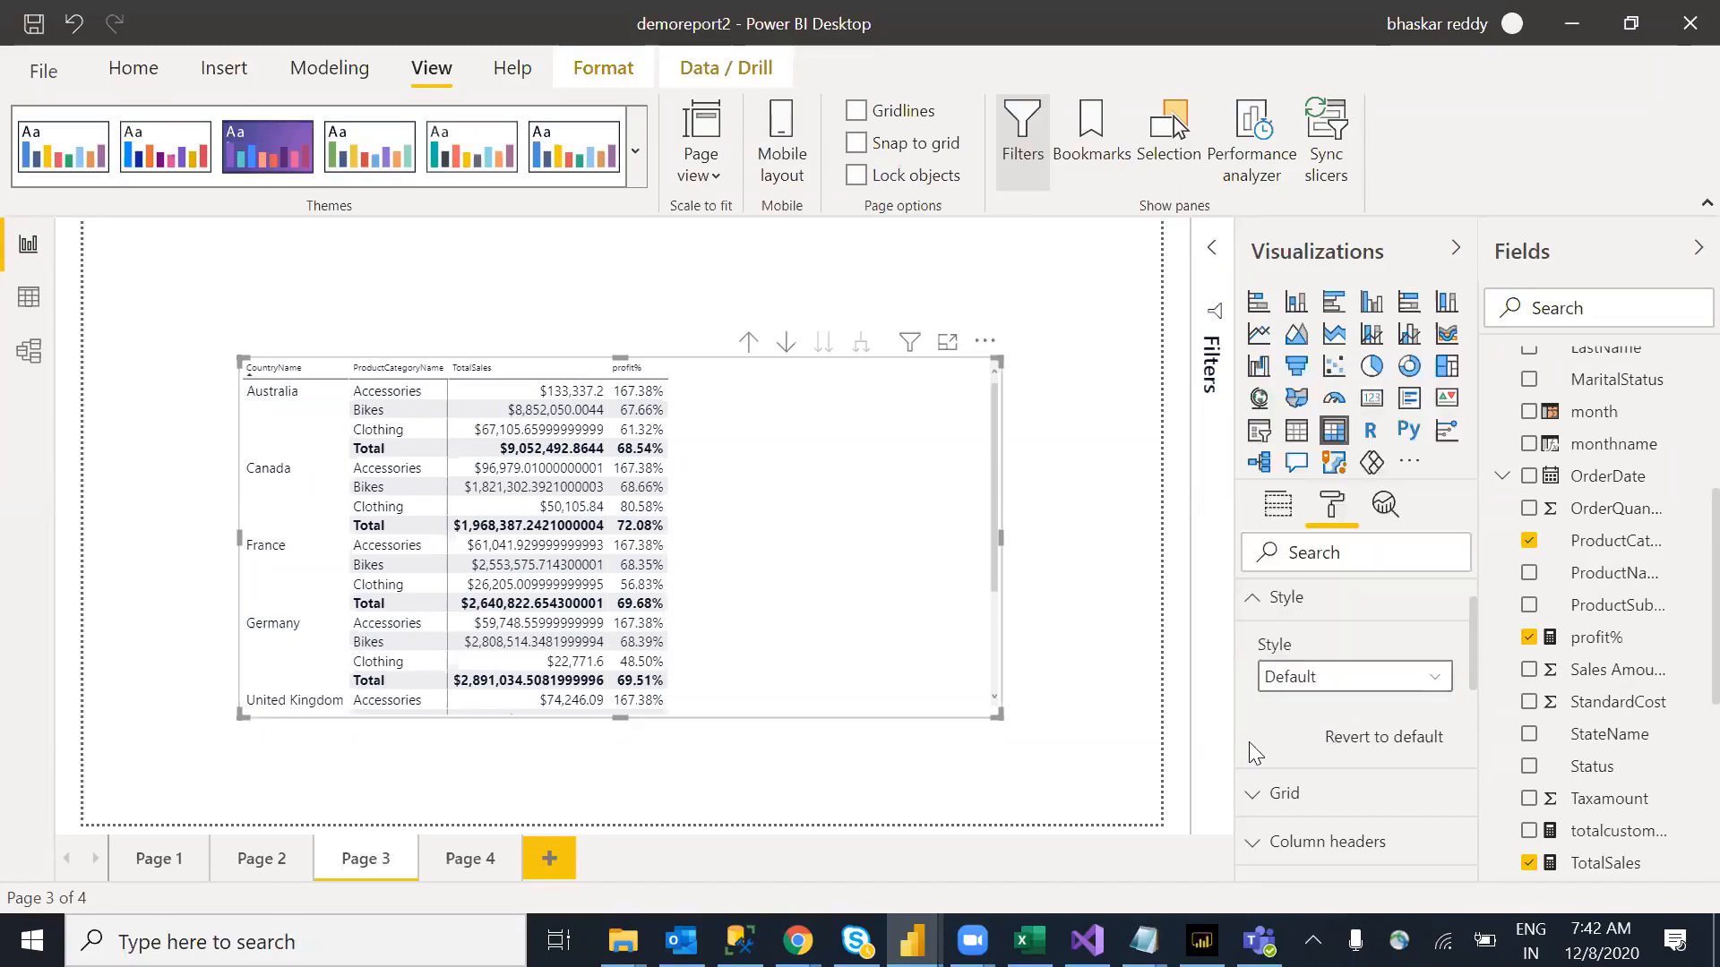
{"action": "left_click", "coordinate": [1255, 601]}
Step: Turn on the vertical and horizontal grid for the Page 3 matrix
{"action": "left_click", "coordinate": [1270, 687]}
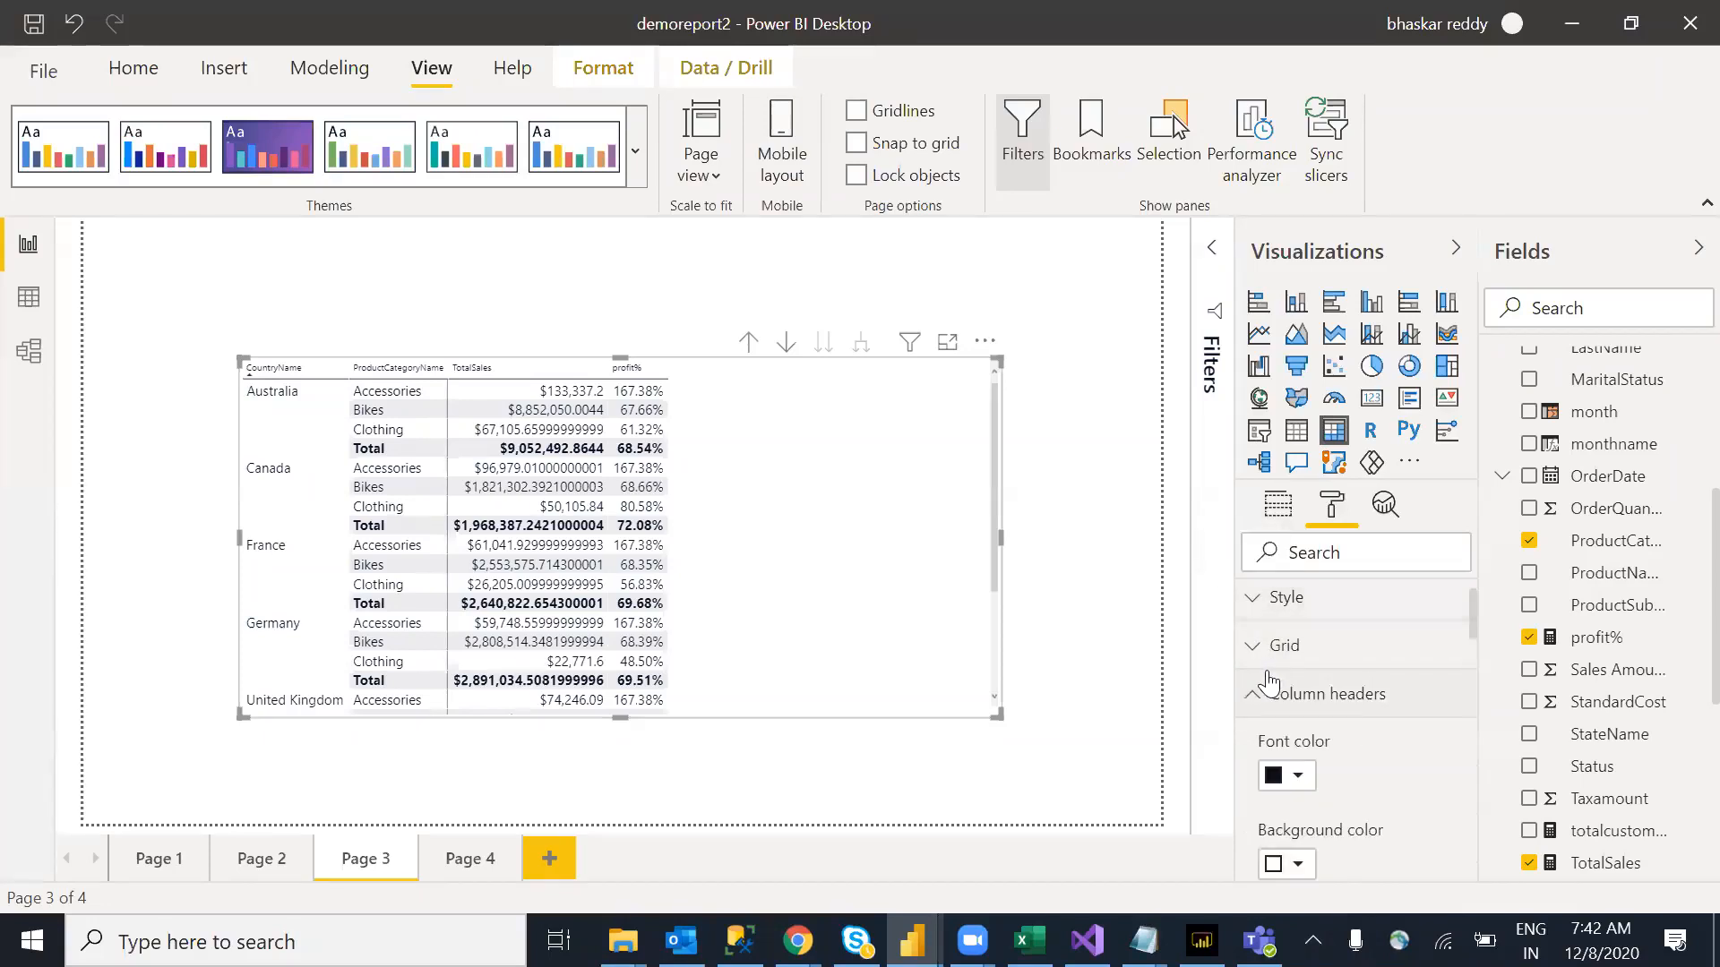
{"action": "left_click", "coordinate": [1258, 651]}
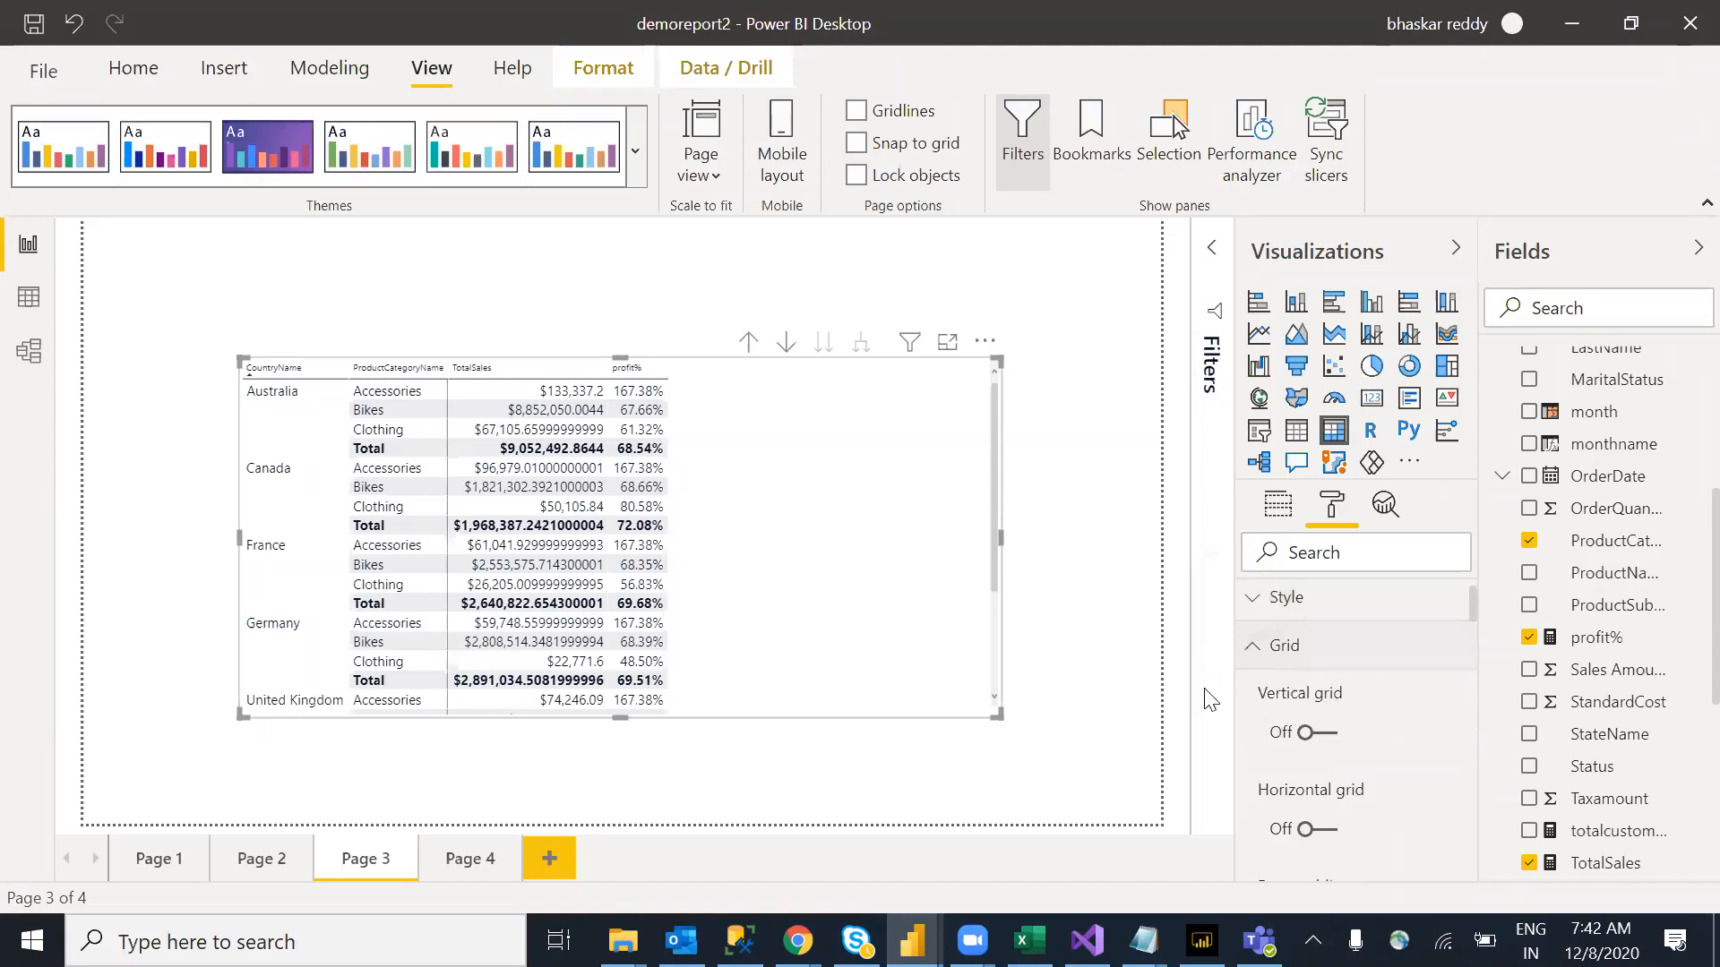
{"action": "left_click", "coordinate": [1327, 734]}
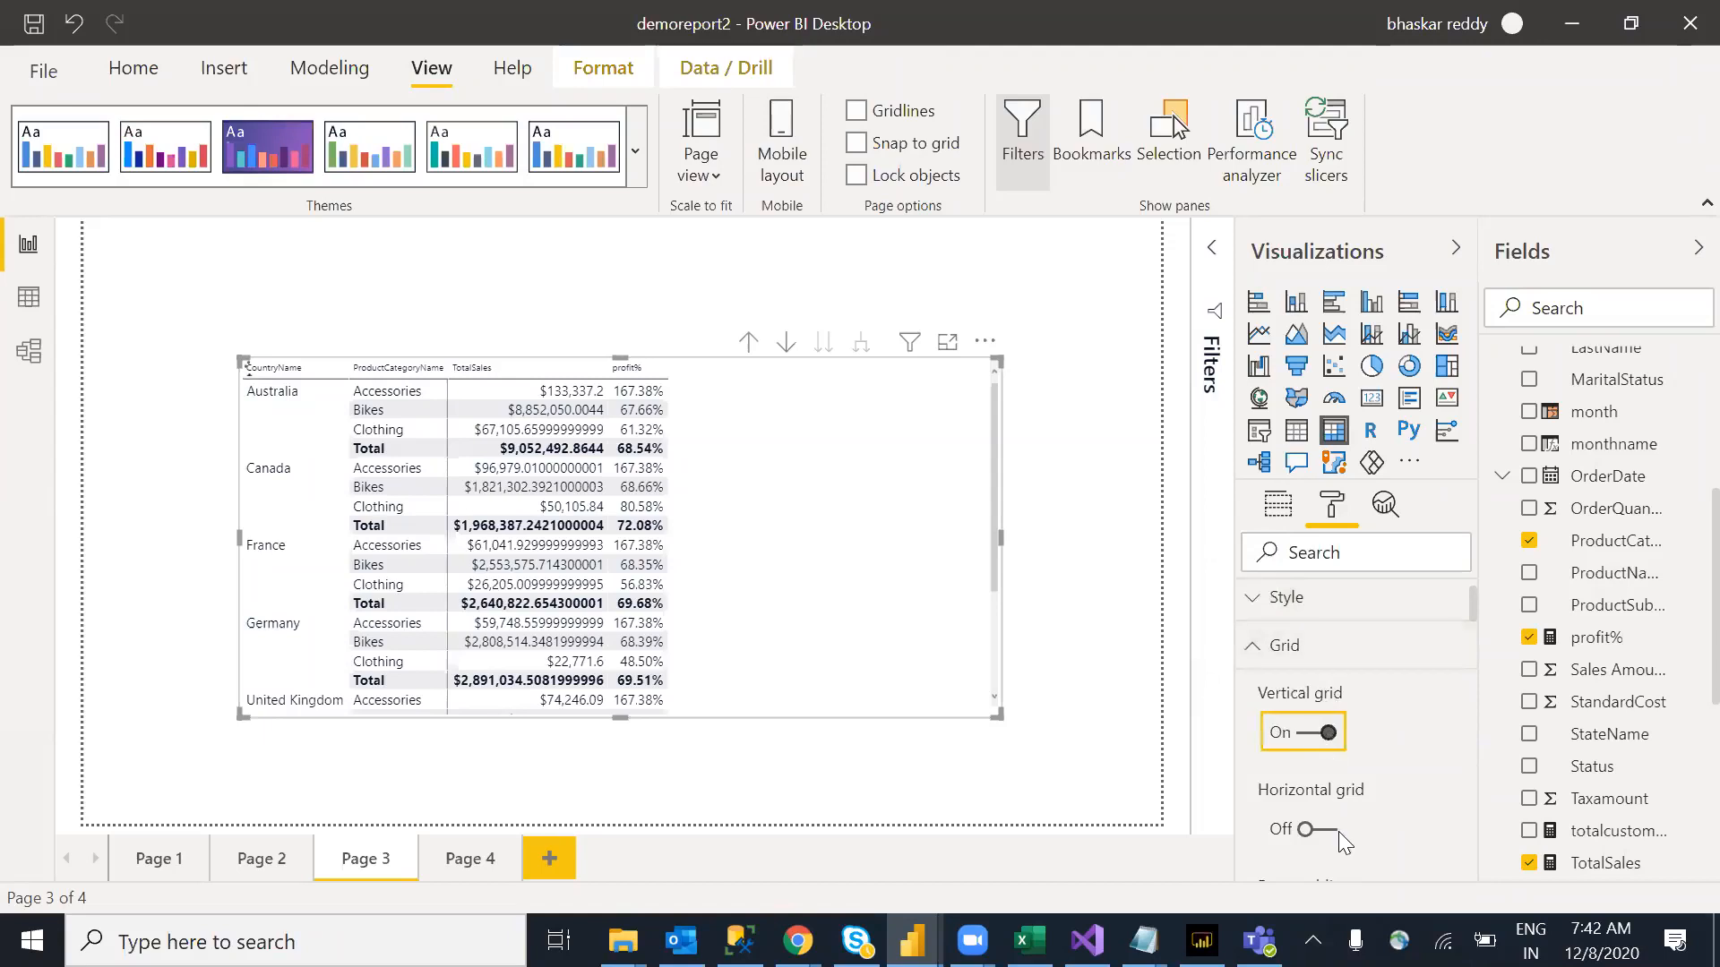
{"action": "left_click", "coordinate": [1330, 830]}
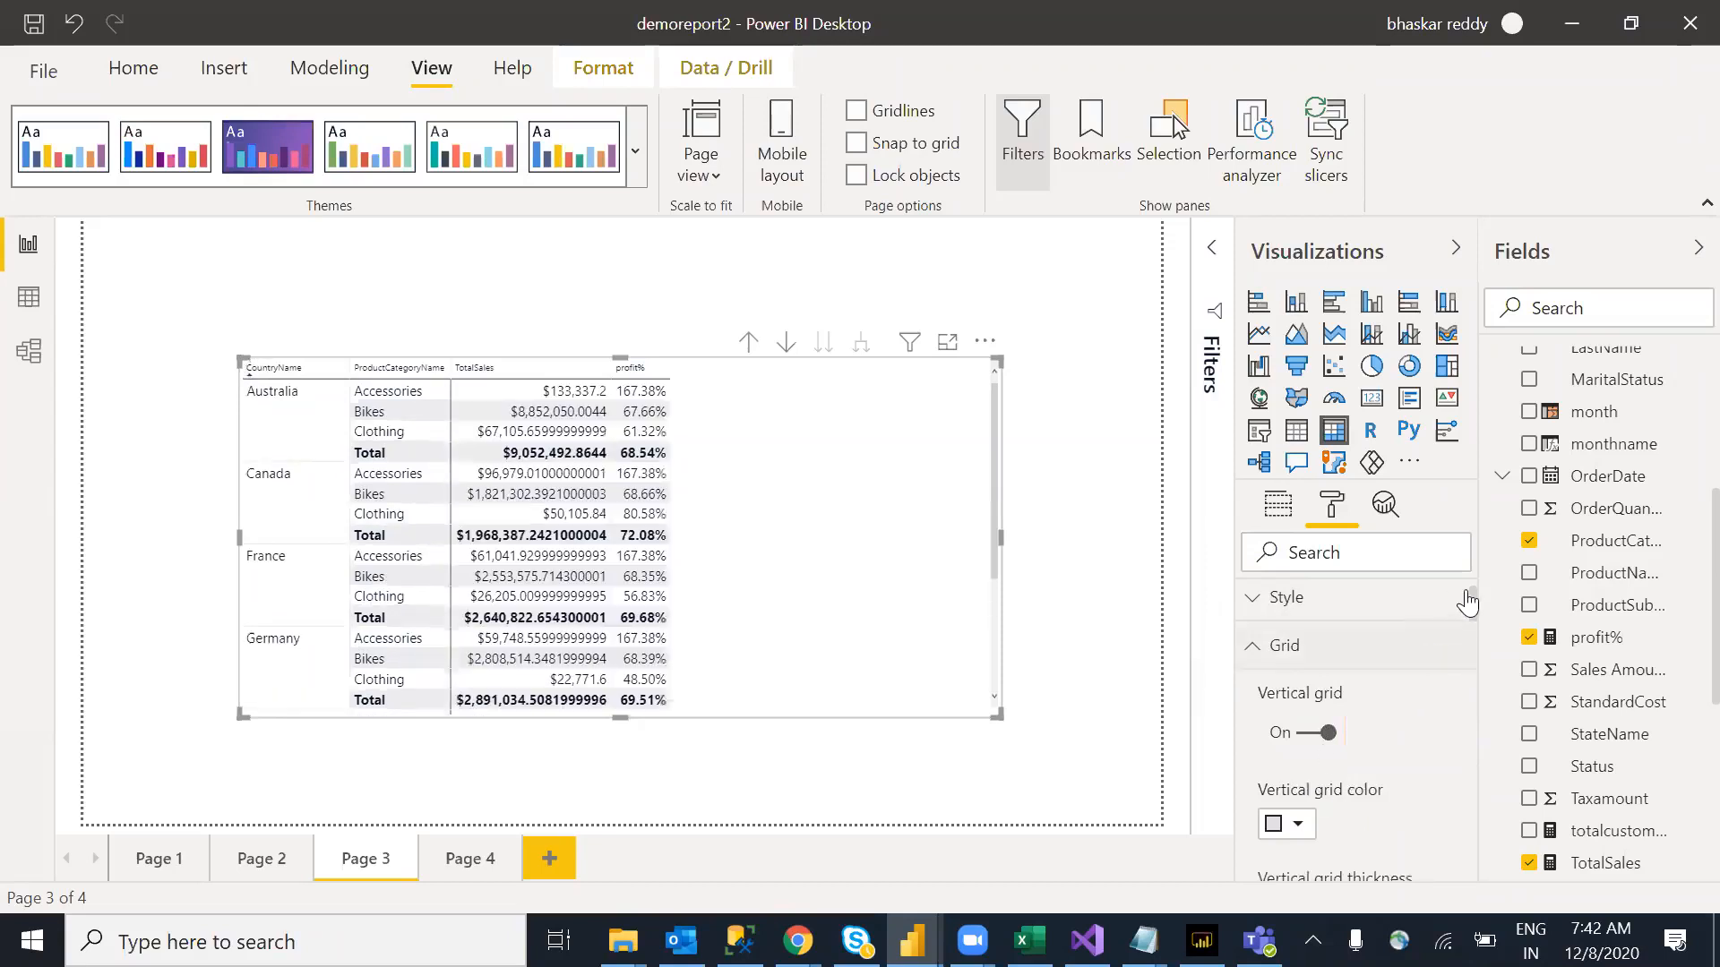
Step: Set the matrix's grid text size to 10 pt and close the grid settings
{"action": "left_click_drag", "start_coordinate": [1471, 600], "coordinate": [1471, 696]}
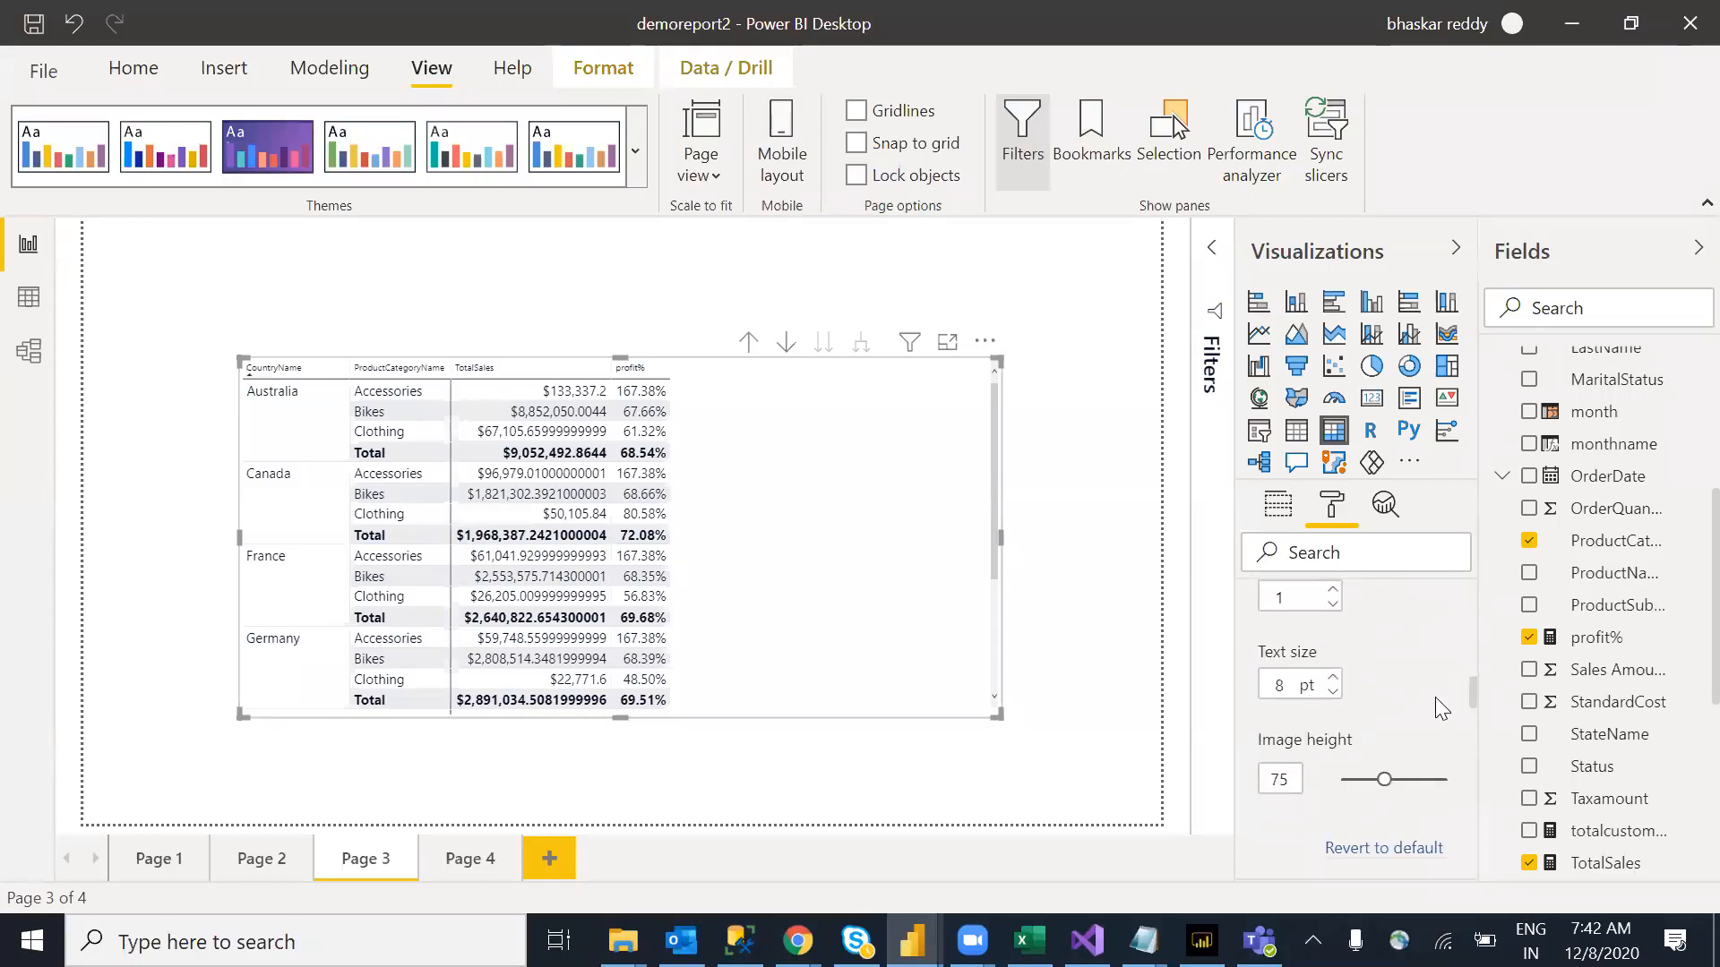
{"action": "left_click", "coordinate": [1333, 678]}
{"action": "left_click", "coordinate": [1333, 678]}
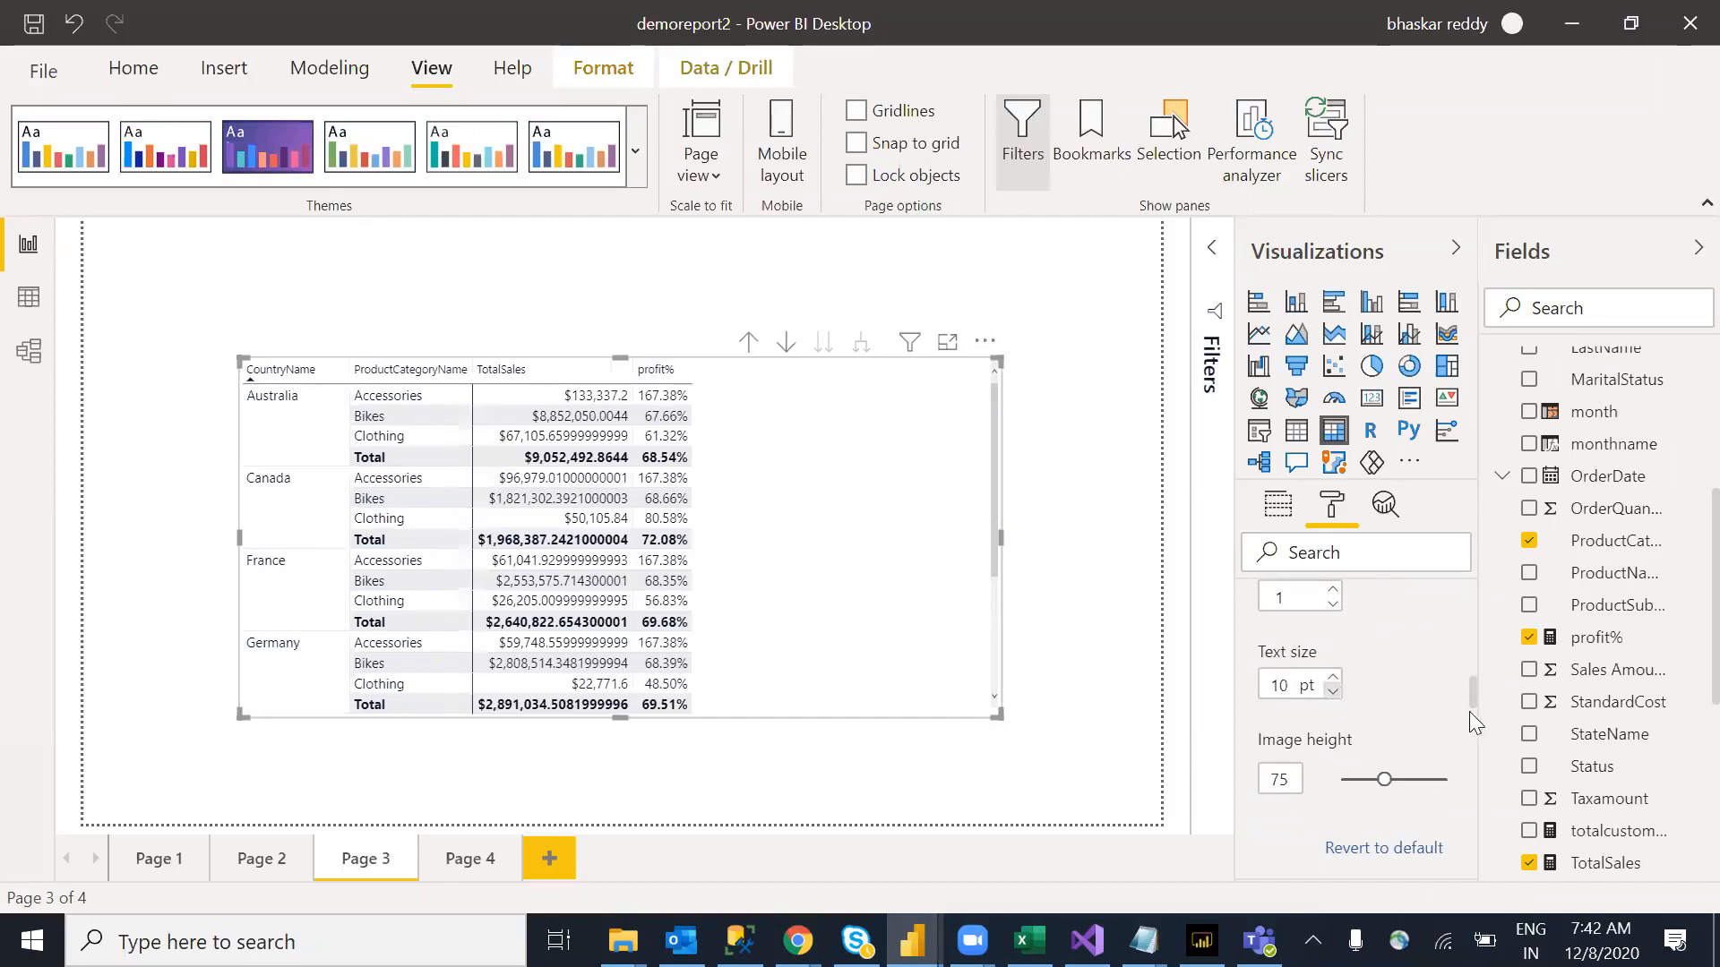
{"action": "scroll", "coordinate": [1474, 703], "scroll_direction": "down", "scroll_amount": 1}
{"action": "scroll", "coordinate": [1478, 690], "scroll_direction": "up", "scroll_amount": 3}
{"action": "scroll", "coordinate": [1478, 654], "scroll_direction": "up", "scroll_amount": 6}
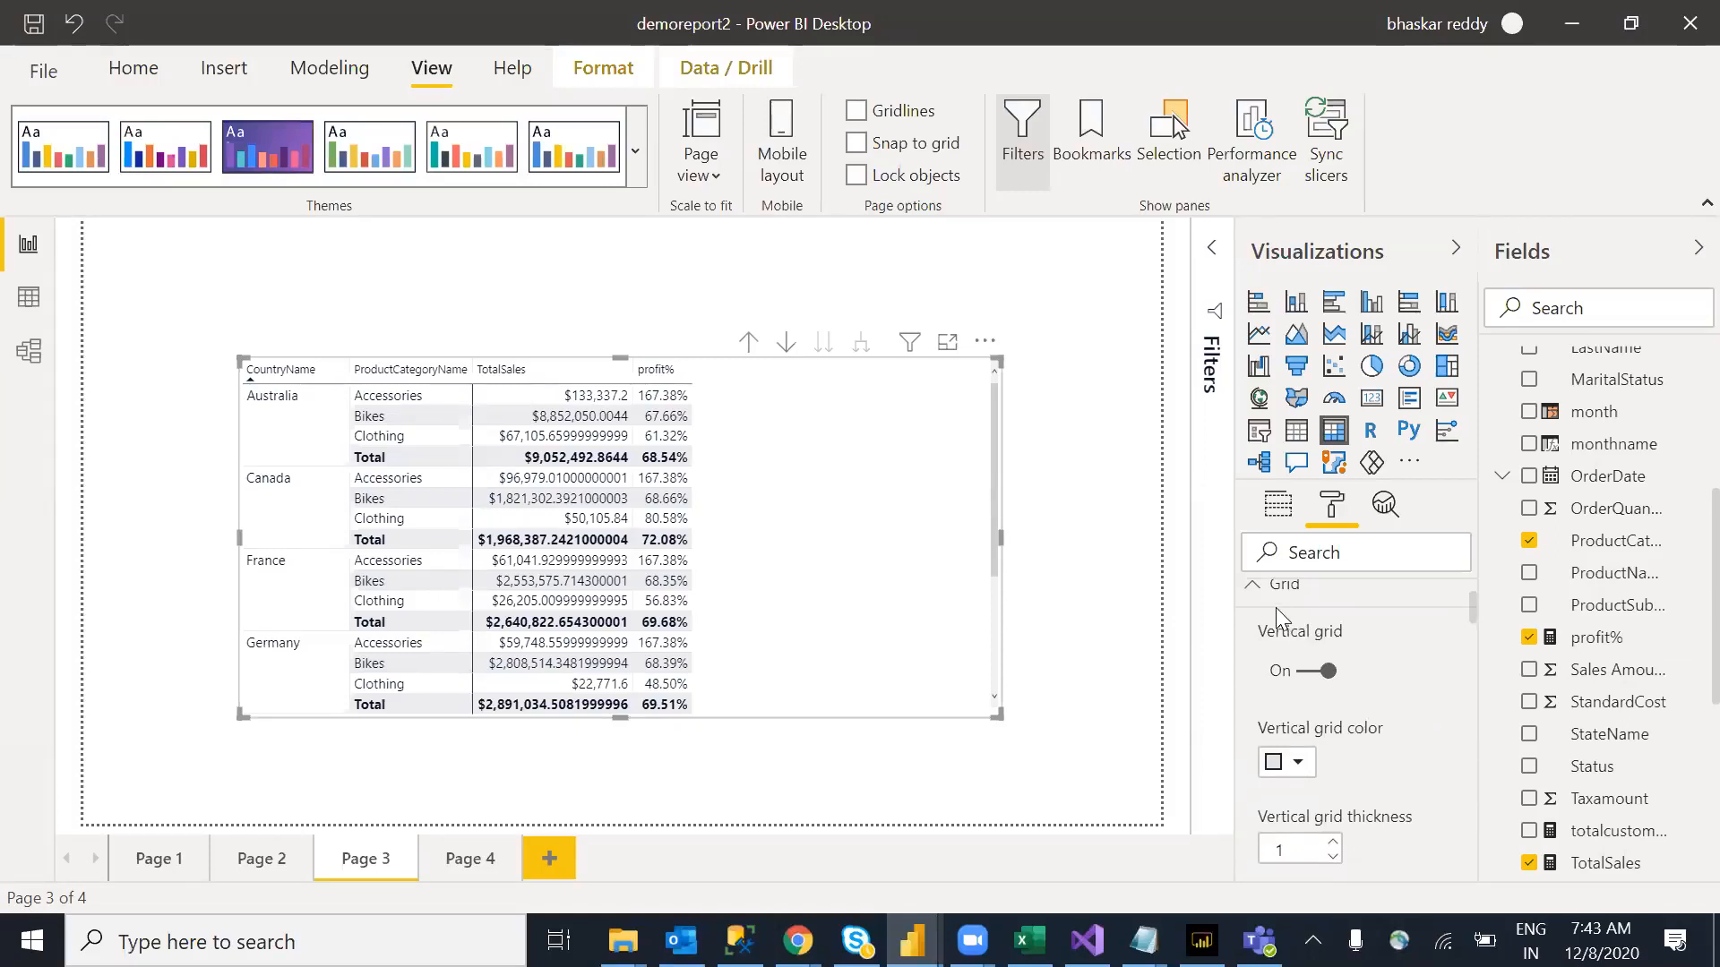
{"action": "left_click", "coordinate": [1272, 585]}
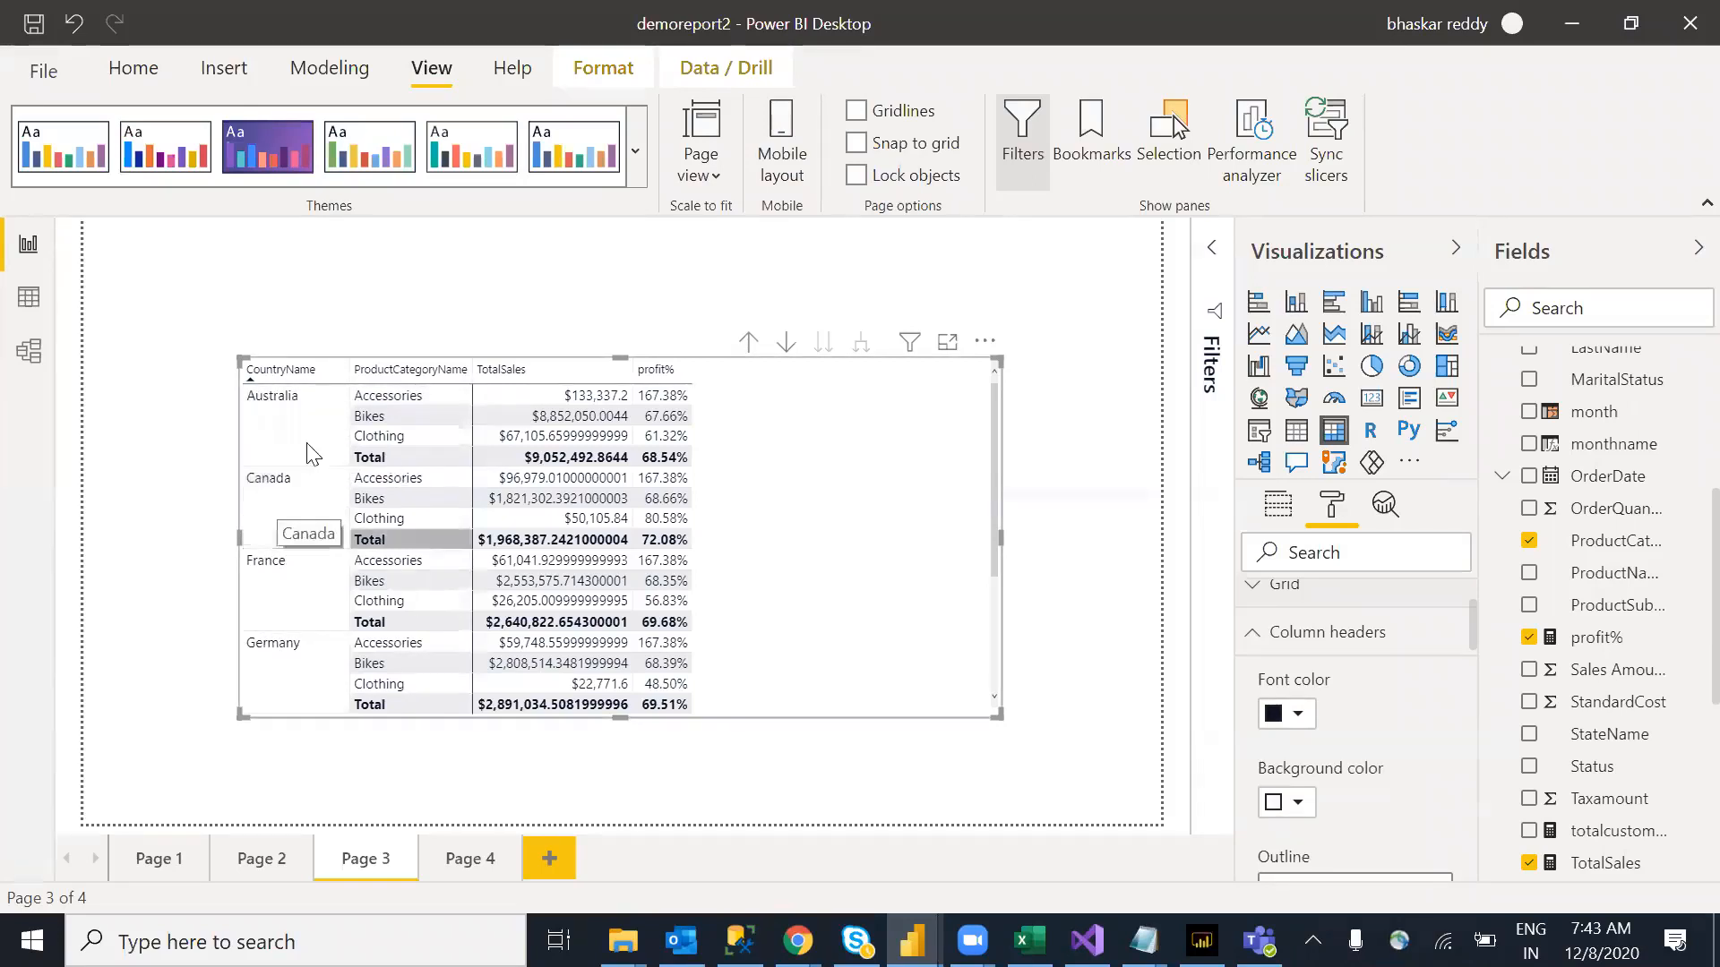
Step: View the formatted table on Page 2 for comparison and return to the Page 3 matrix
{"action": "left_click", "coordinate": [264, 860]}
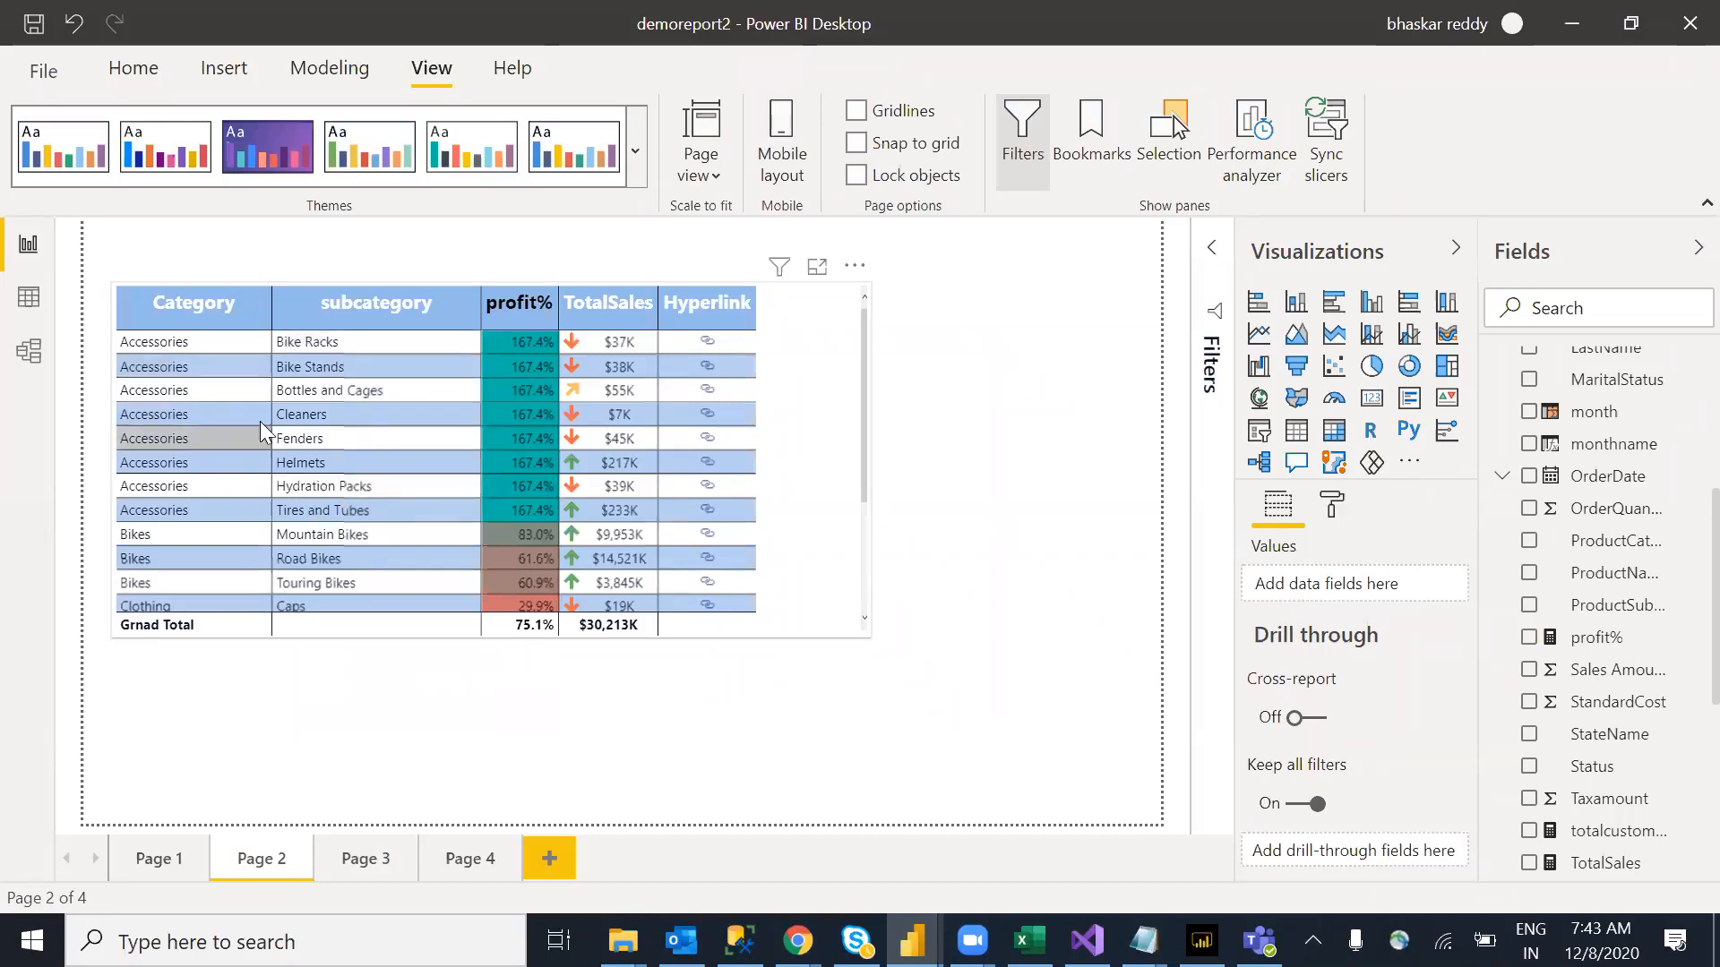
{"action": "mouse_move", "coordinate": [163, 353]}
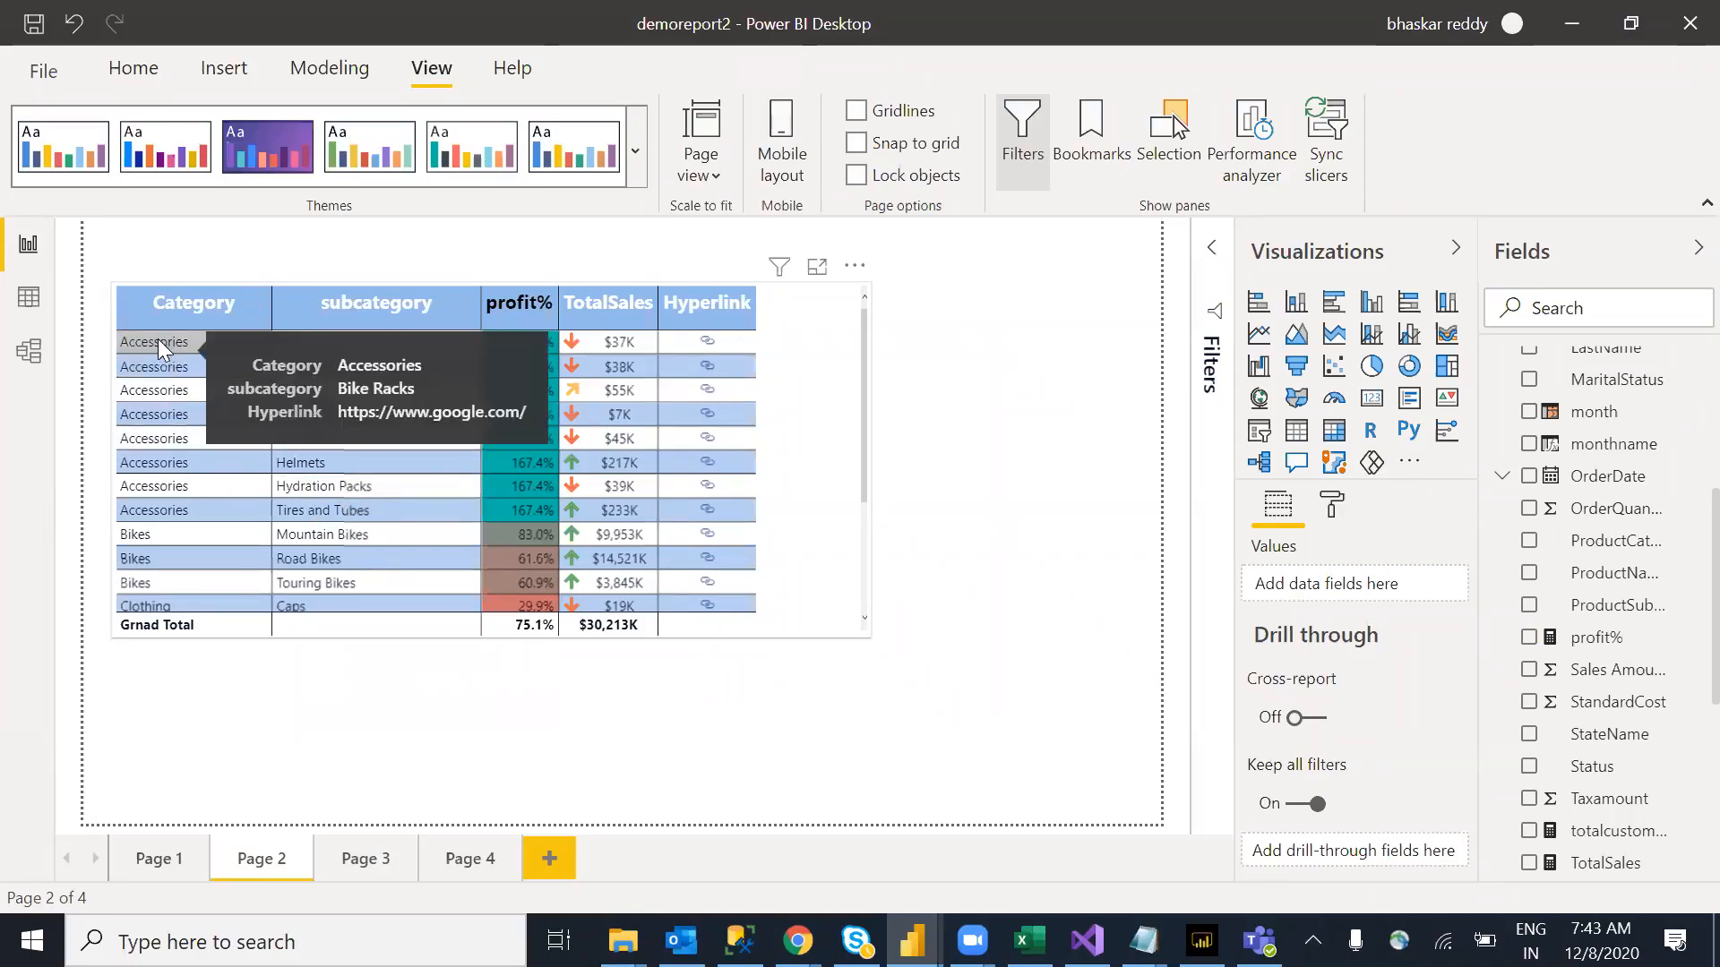
{"action": "left_click", "coordinate": [372, 853]}
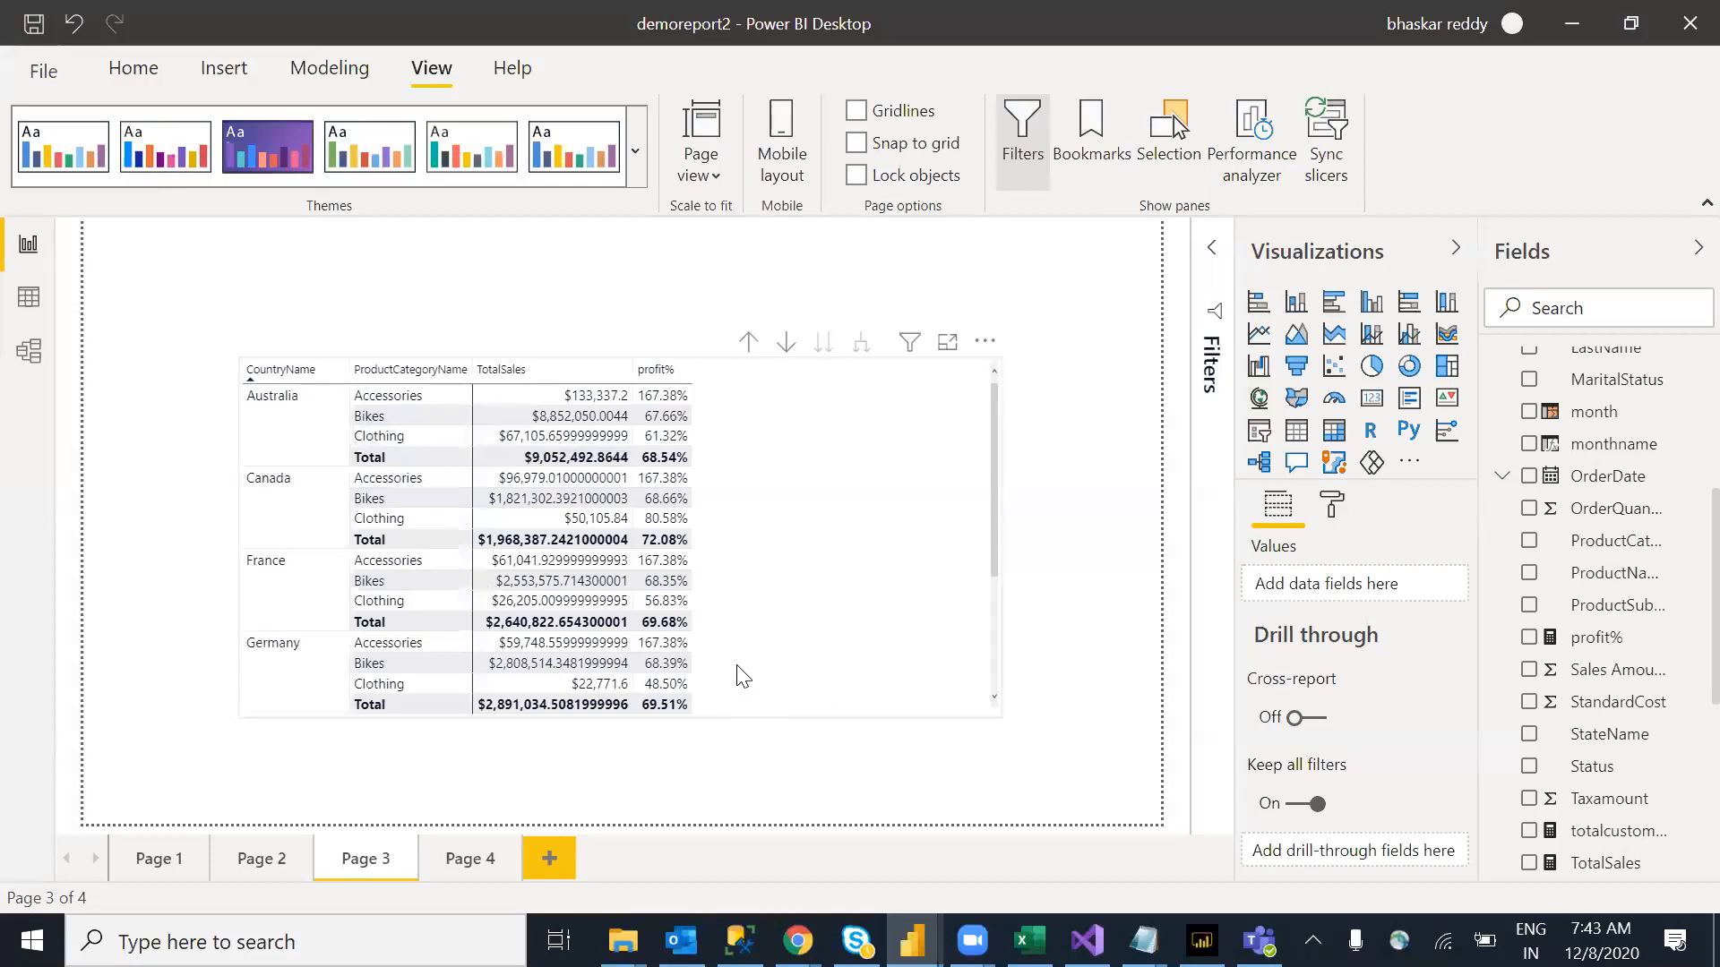
Step: Switch auto-size column width off and back on in the column header settings of the Page 3 matrix
{"action": "left_click", "coordinate": [877, 685]}
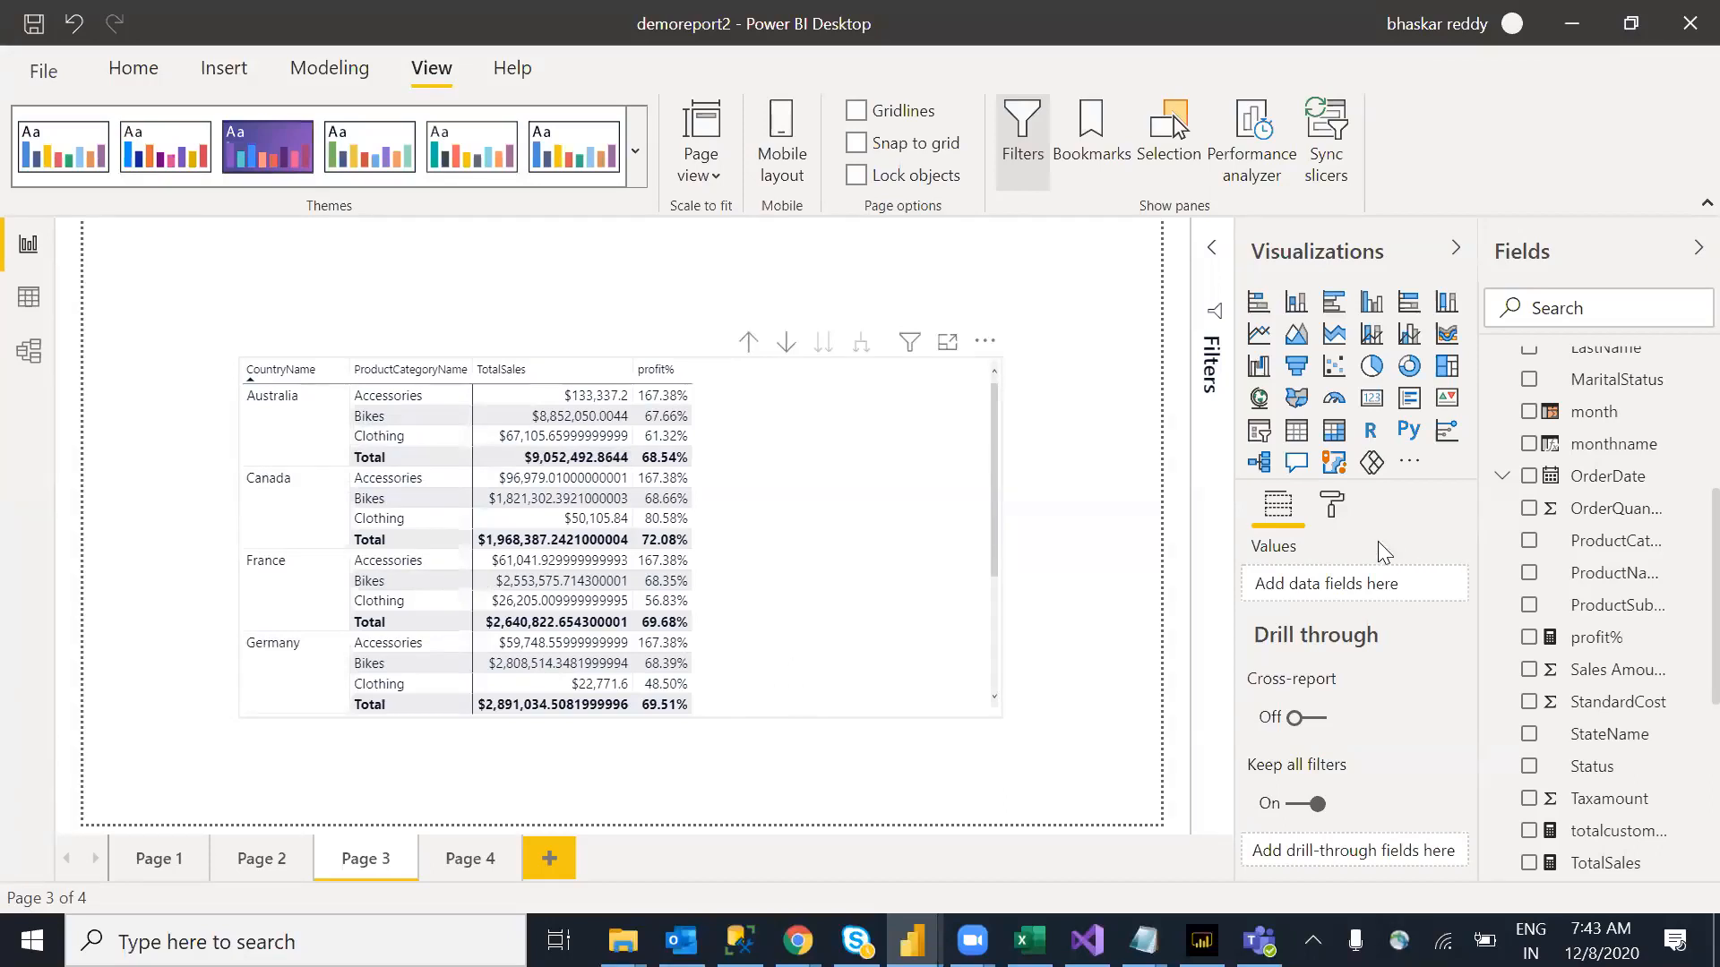
{"action": "left_click", "coordinate": [1332, 504]}
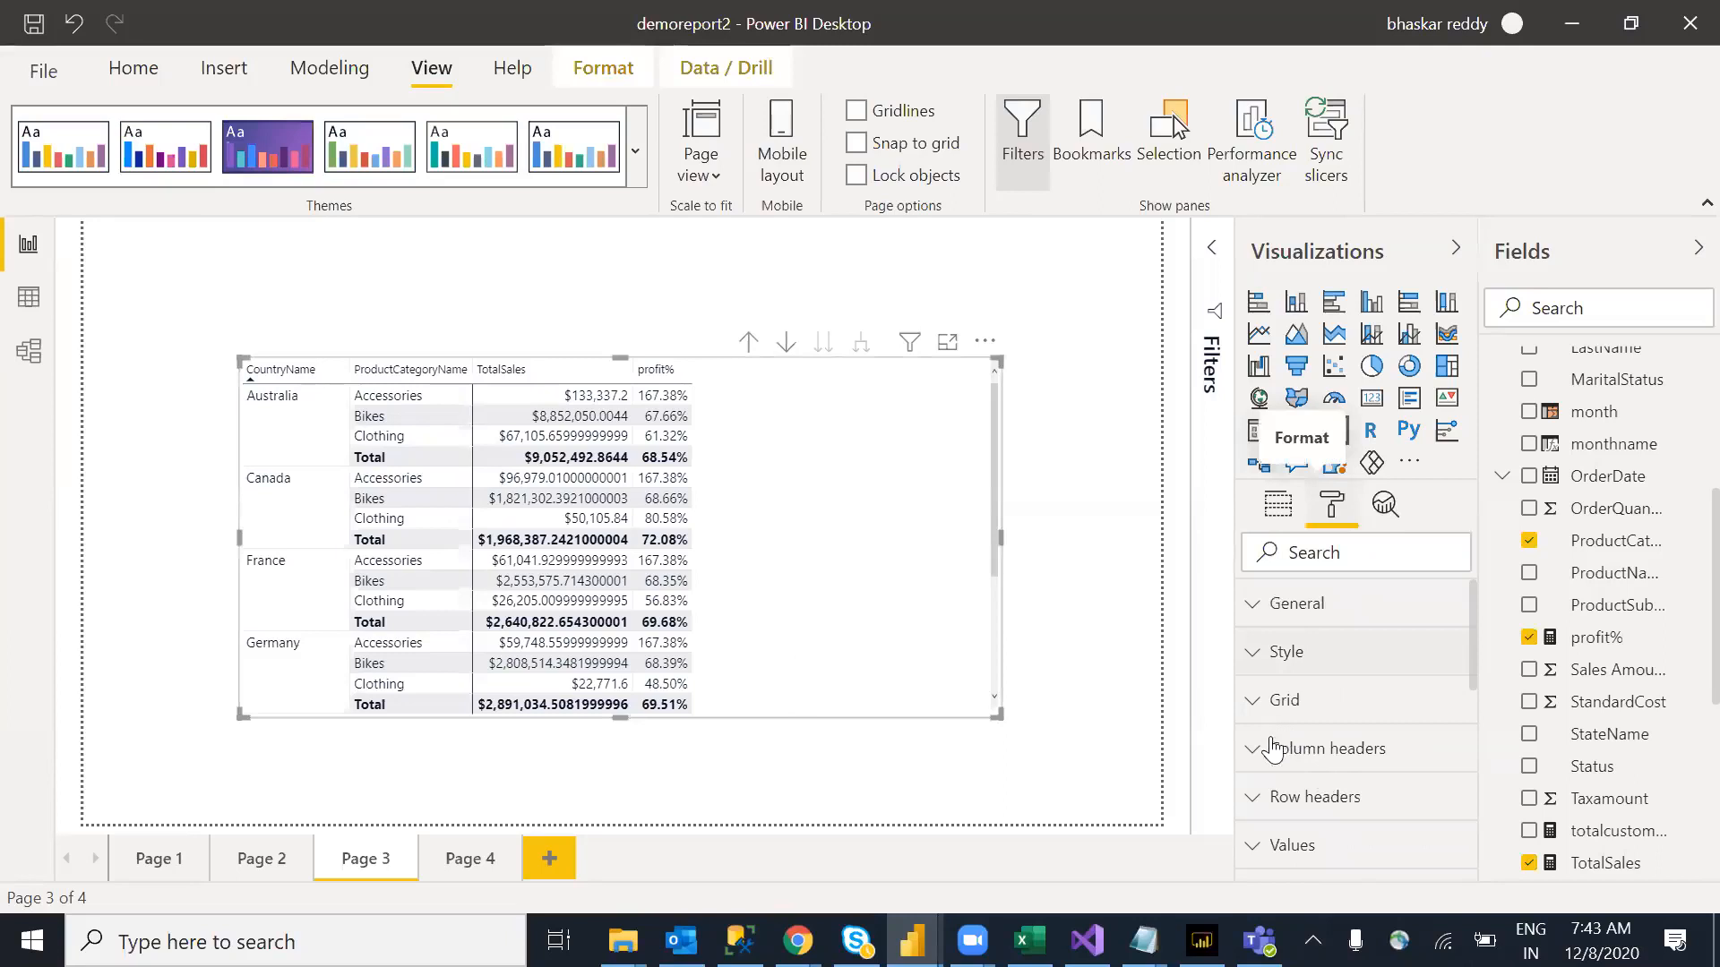
{"action": "left_click", "coordinate": [1451, 744]}
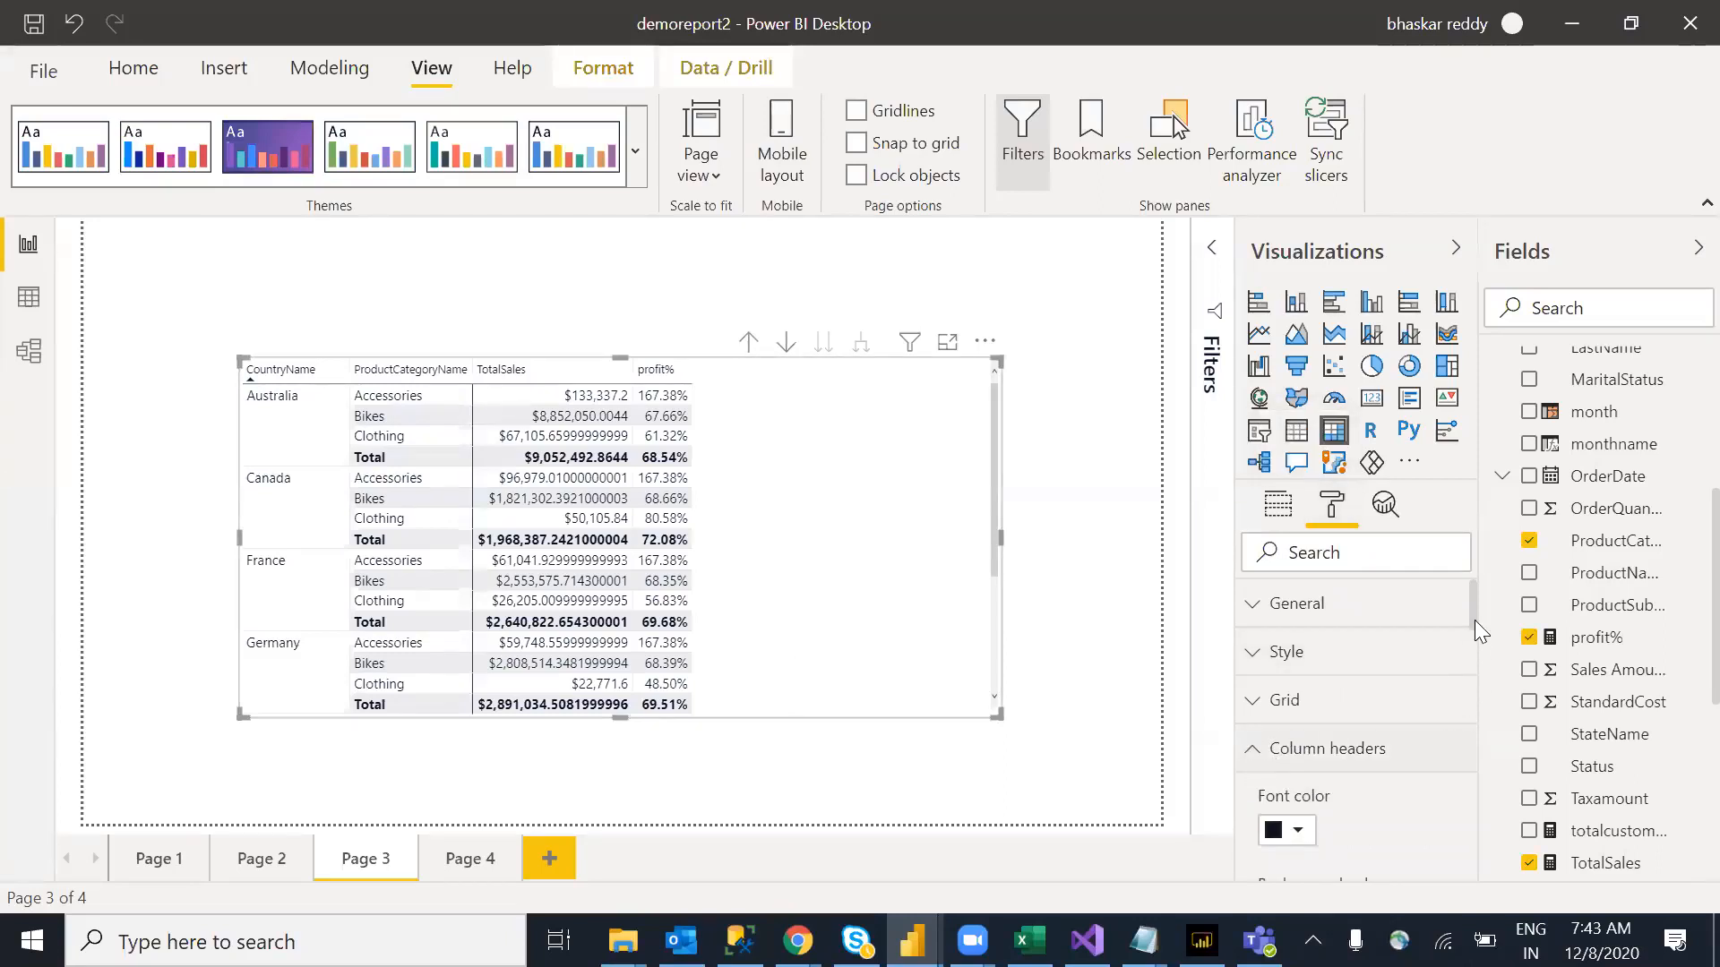
{"action": "scroll", "coordinate": [1474, 643], "scroll_direction": "down", "scroll_amount": 2}
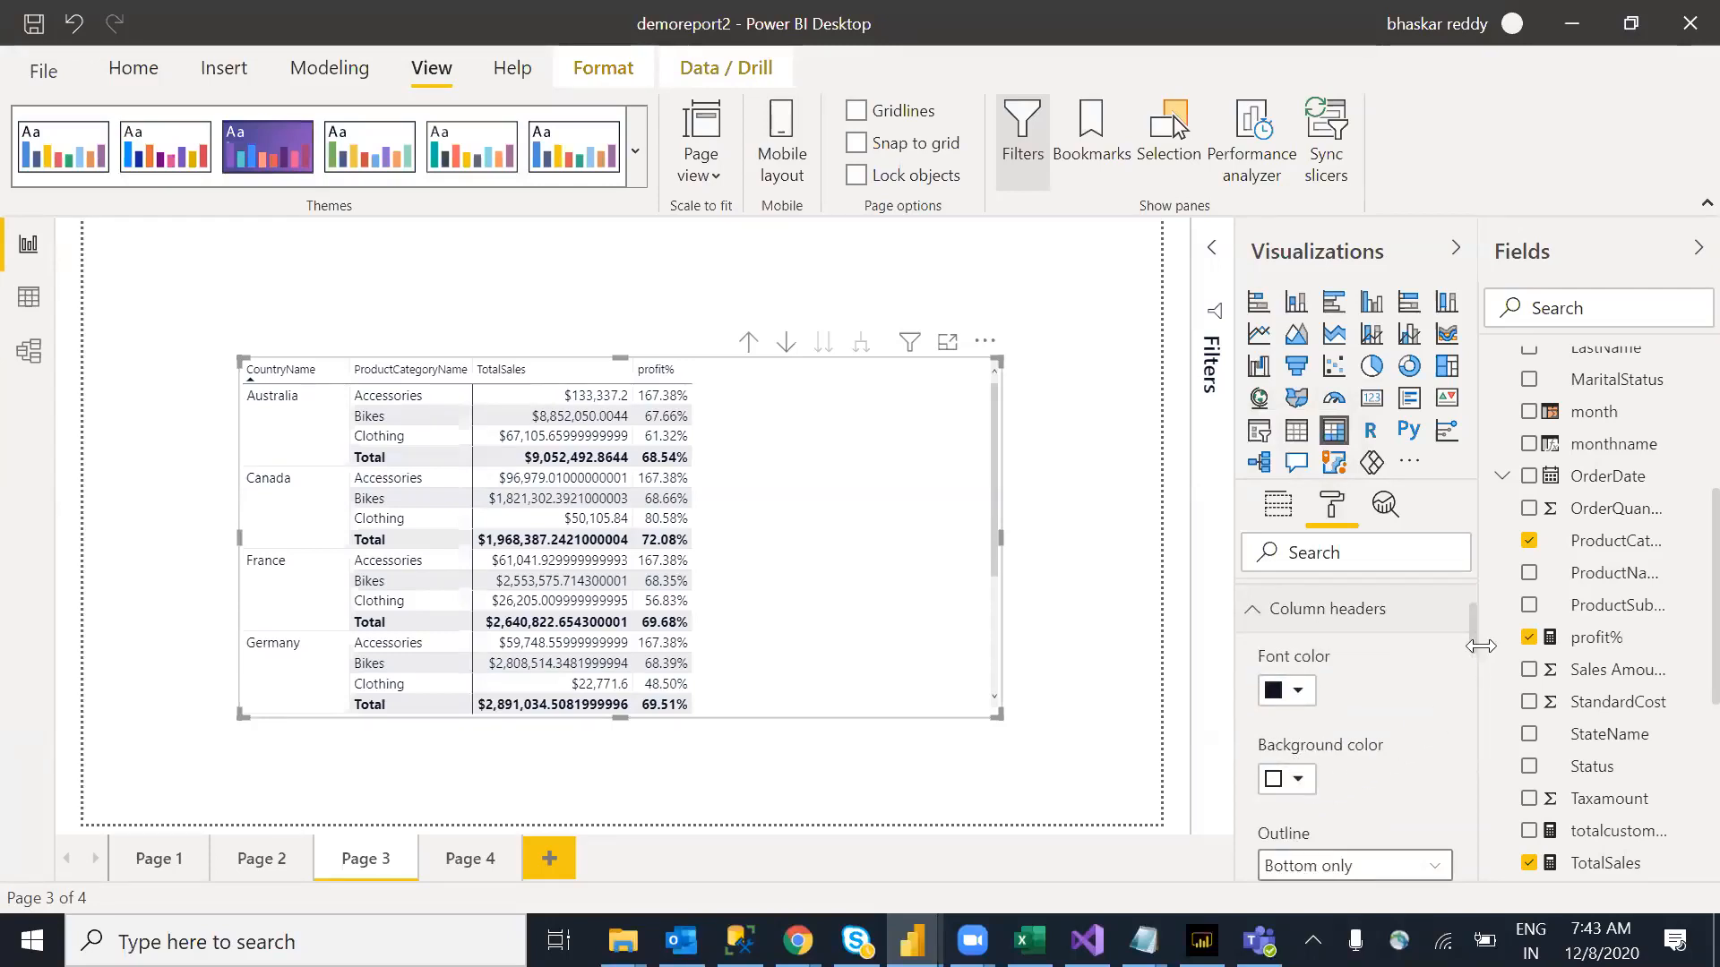
{"action": "left_click_drag", "start_coordinate": [1472, 625], "coordinate": [1474, 669]}
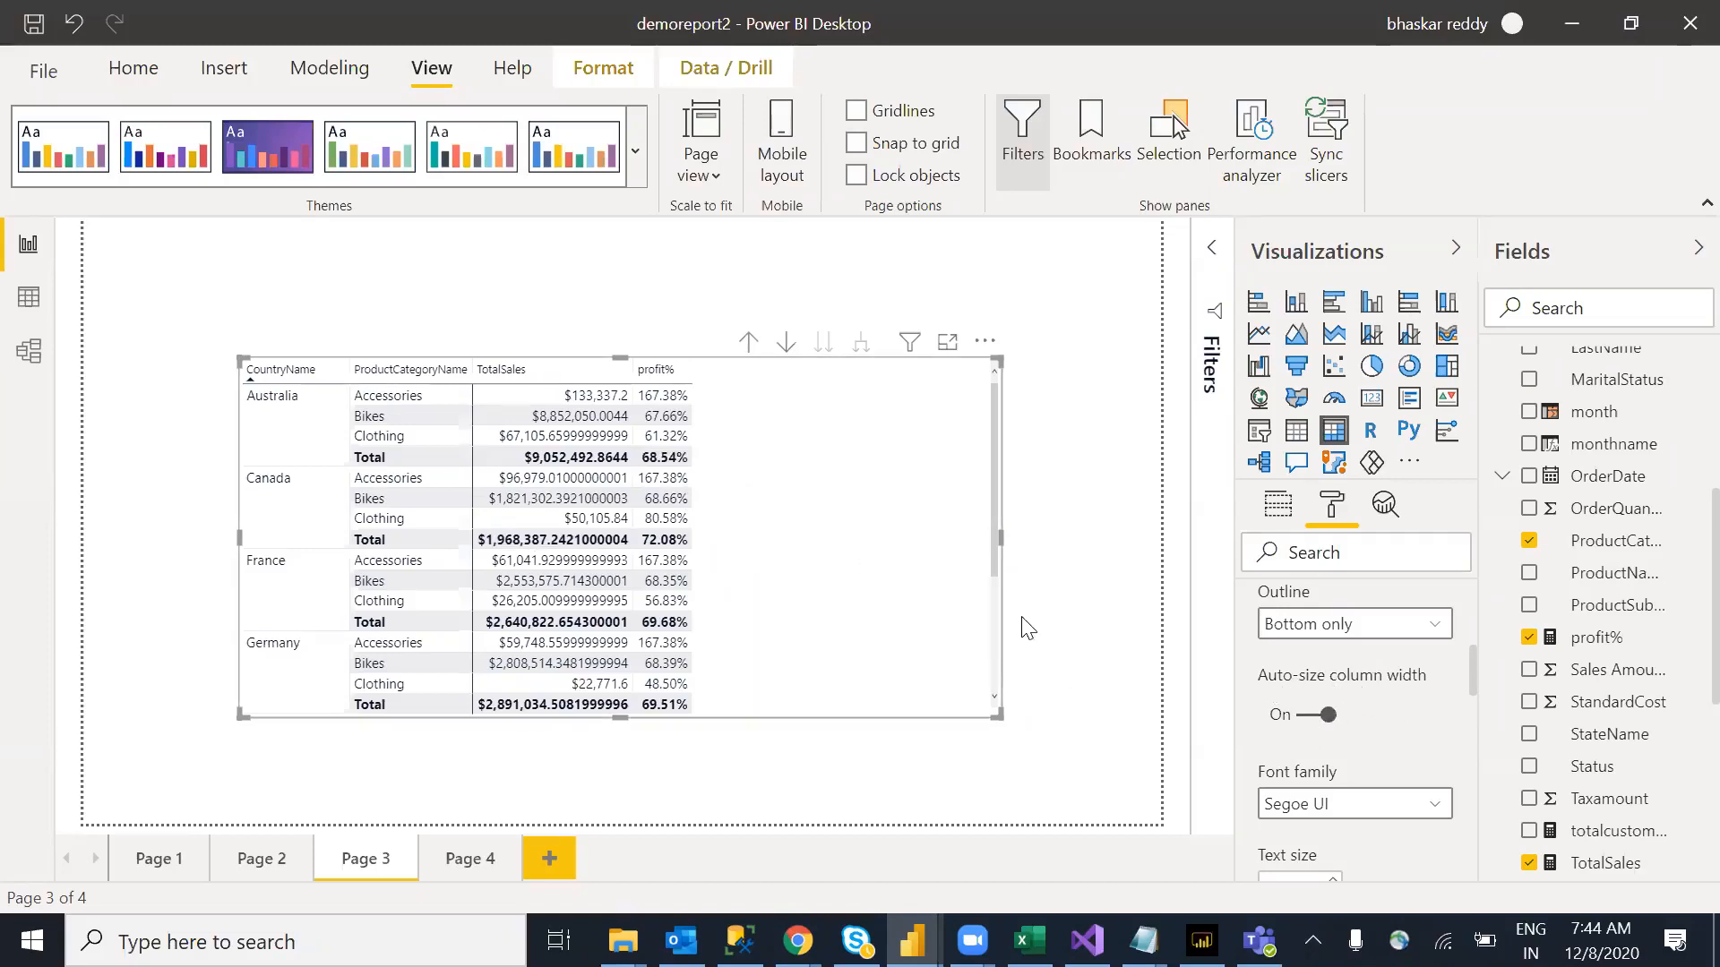
{"action": "left_click", "coordinate": [1305, 717]}
{"action": "left_click", "coordinate": [1323, 721]}
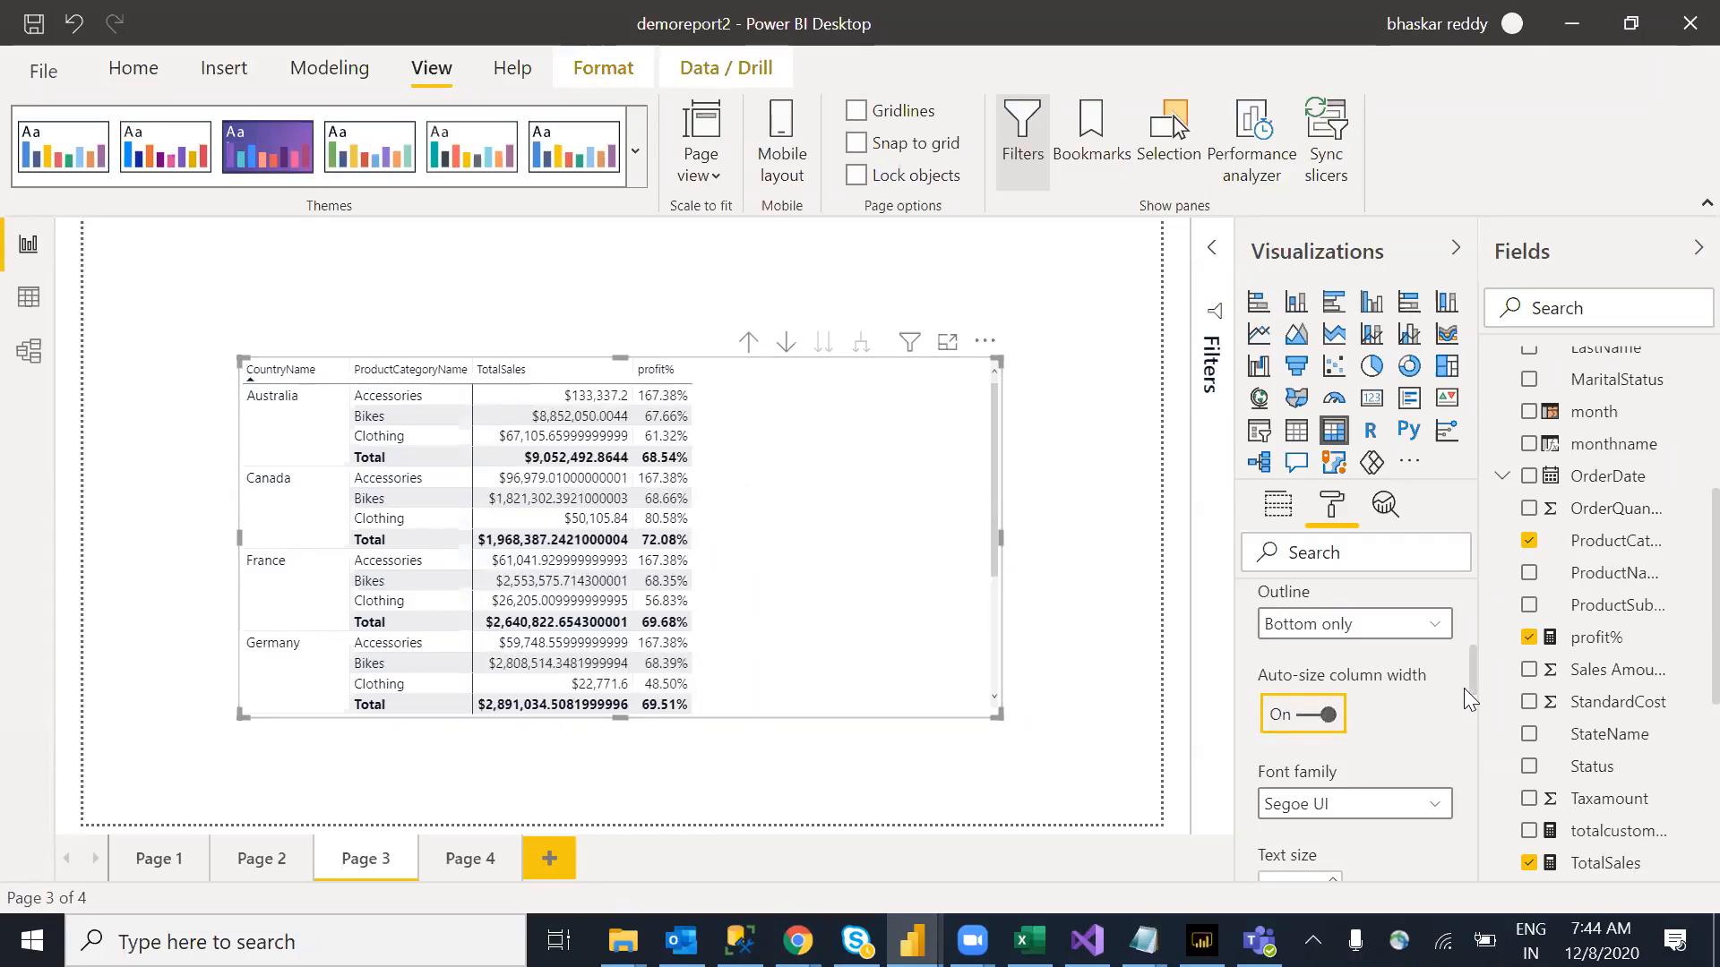
Step: Try Left alignment on the matrix's column headers and settle on Center alignment
{"action": "left_click_drag", "start_coordinate": [1471, 668], "coordinate": [1477, 687]}
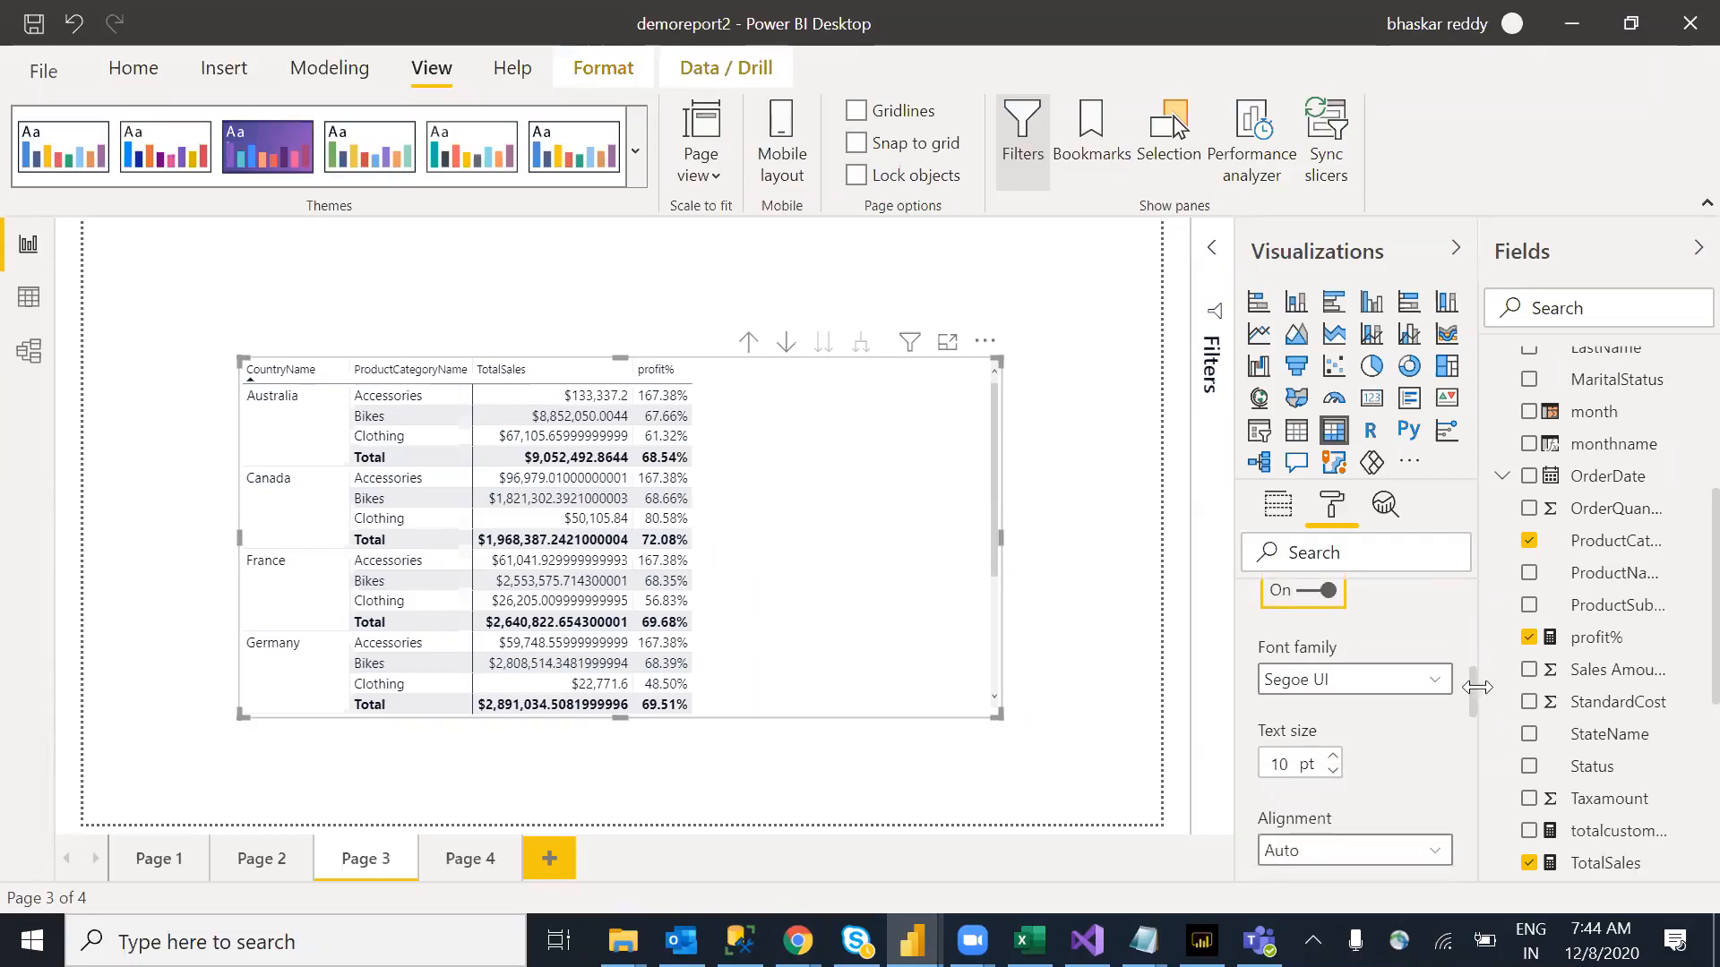
{"action": "scroll", "coordinate": [1480, 704], "scroll_direction": "down", "scroll_amount": 3}
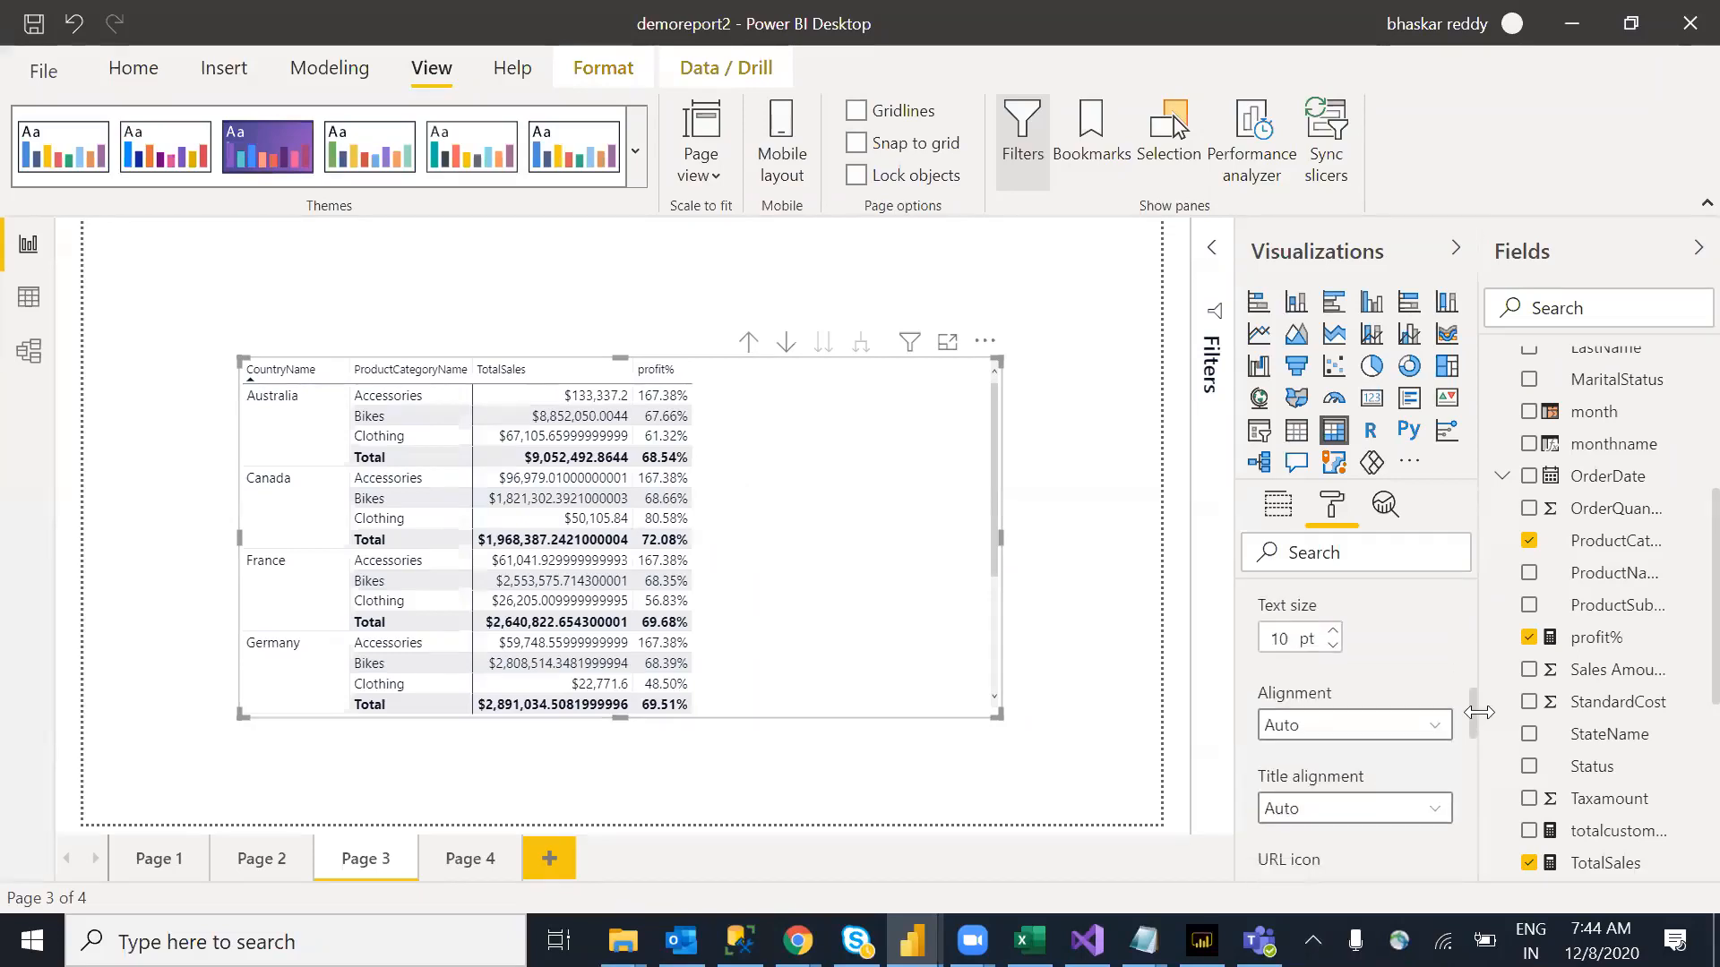
{"action": "left_click", "coordinate": [1434, 716]}
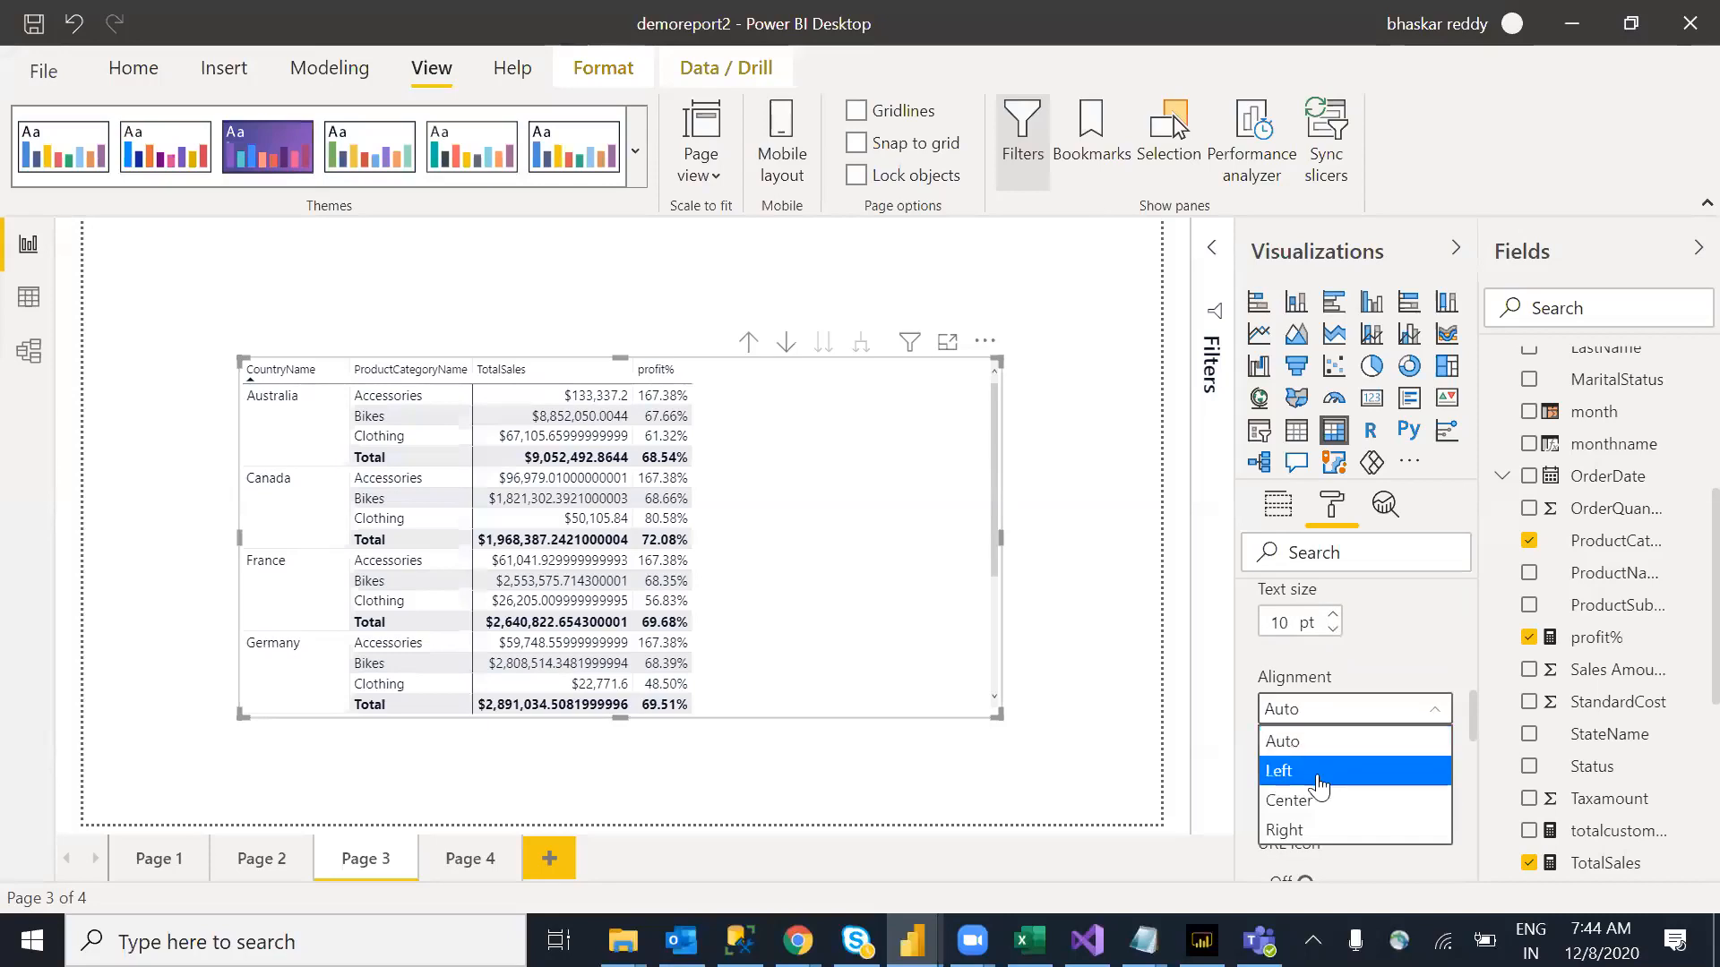
{"action": "left_click", "coordinate": [1290, 777]}
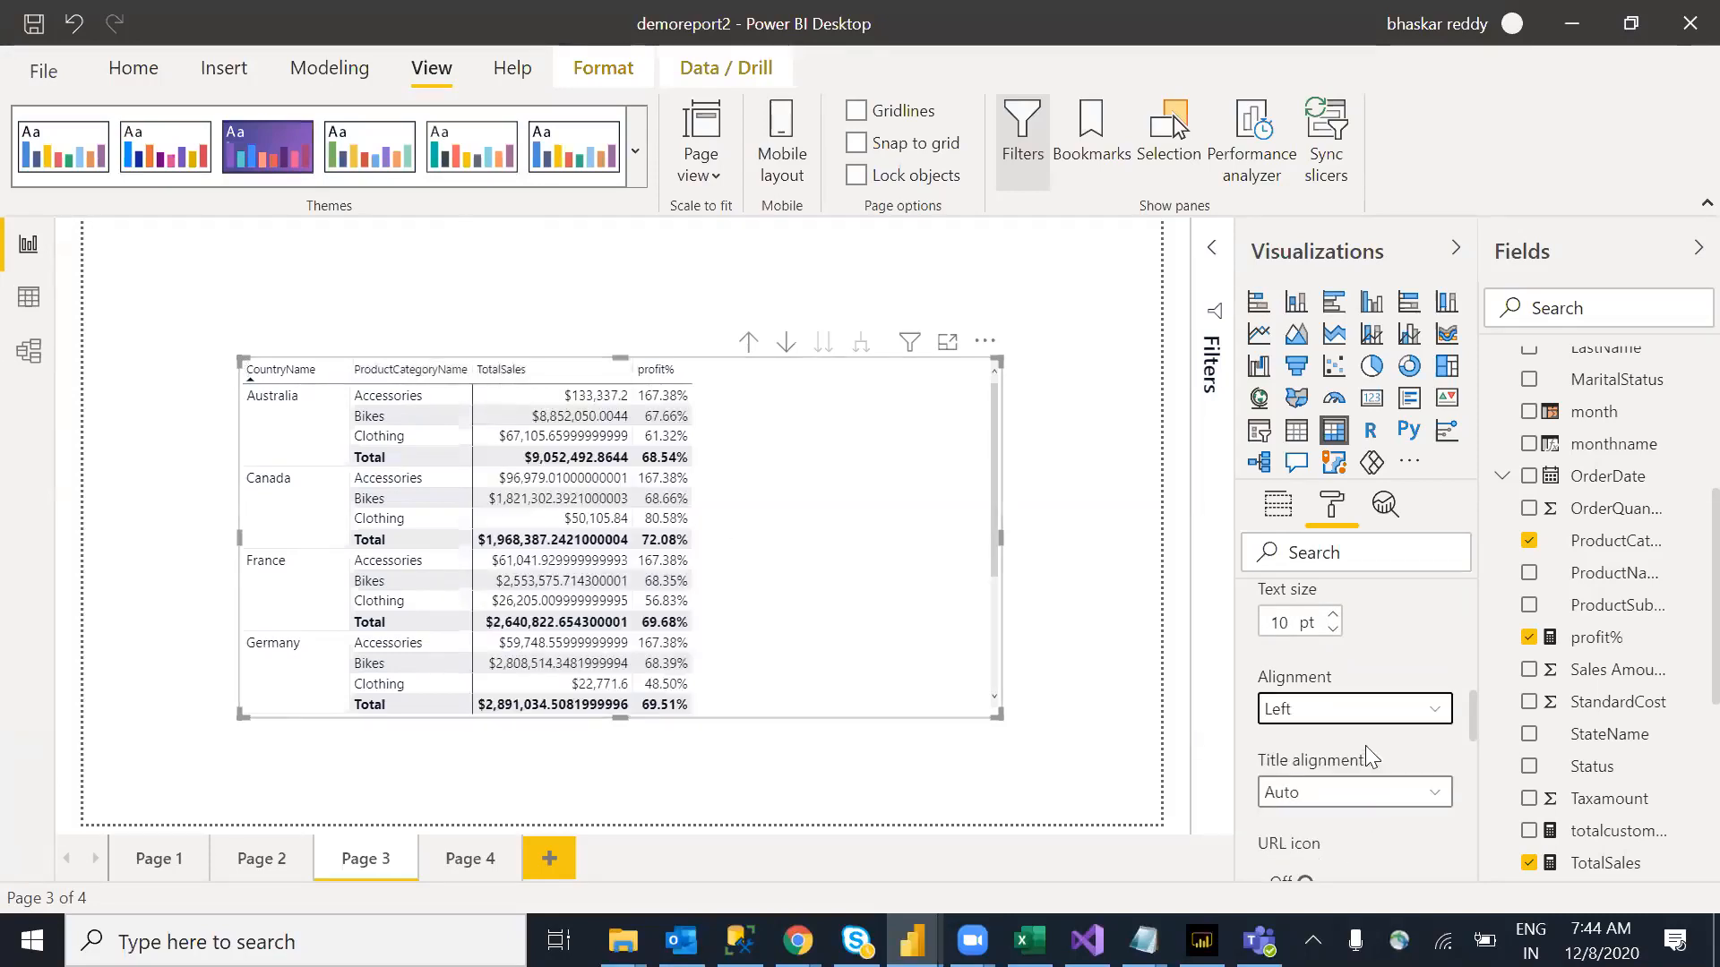
{"action": "left_click", "coordinate": [1363, 712]}
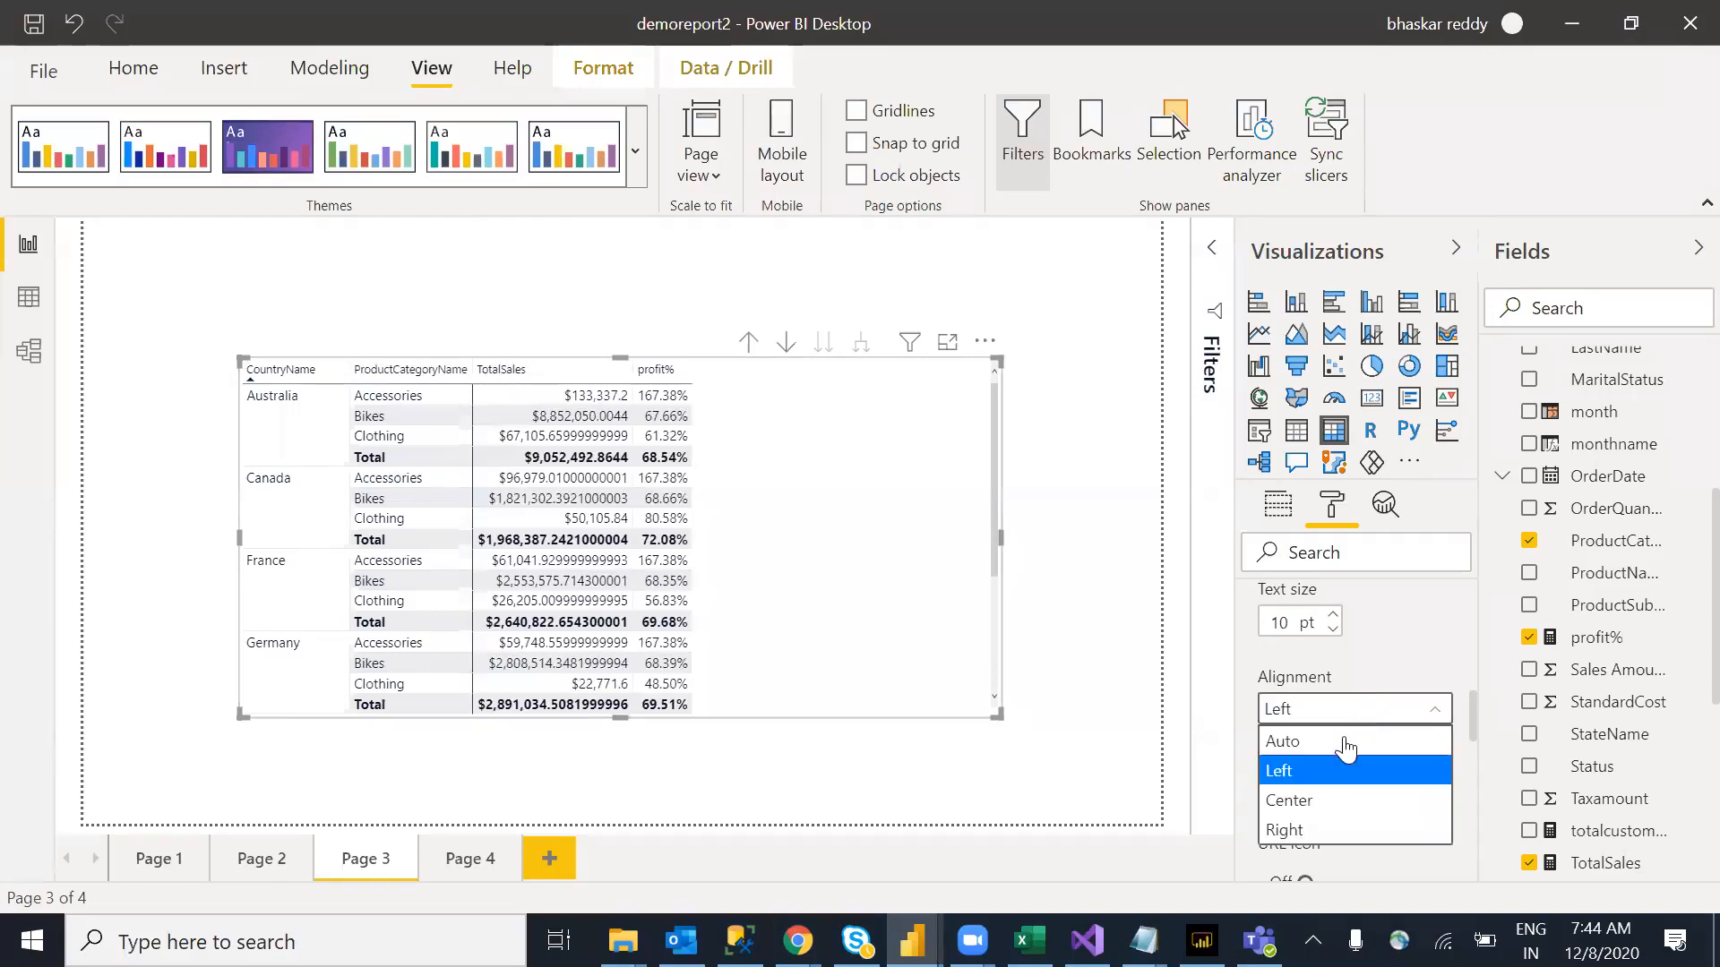
{"action": "left_click", "coordinate": [1300, 806]}
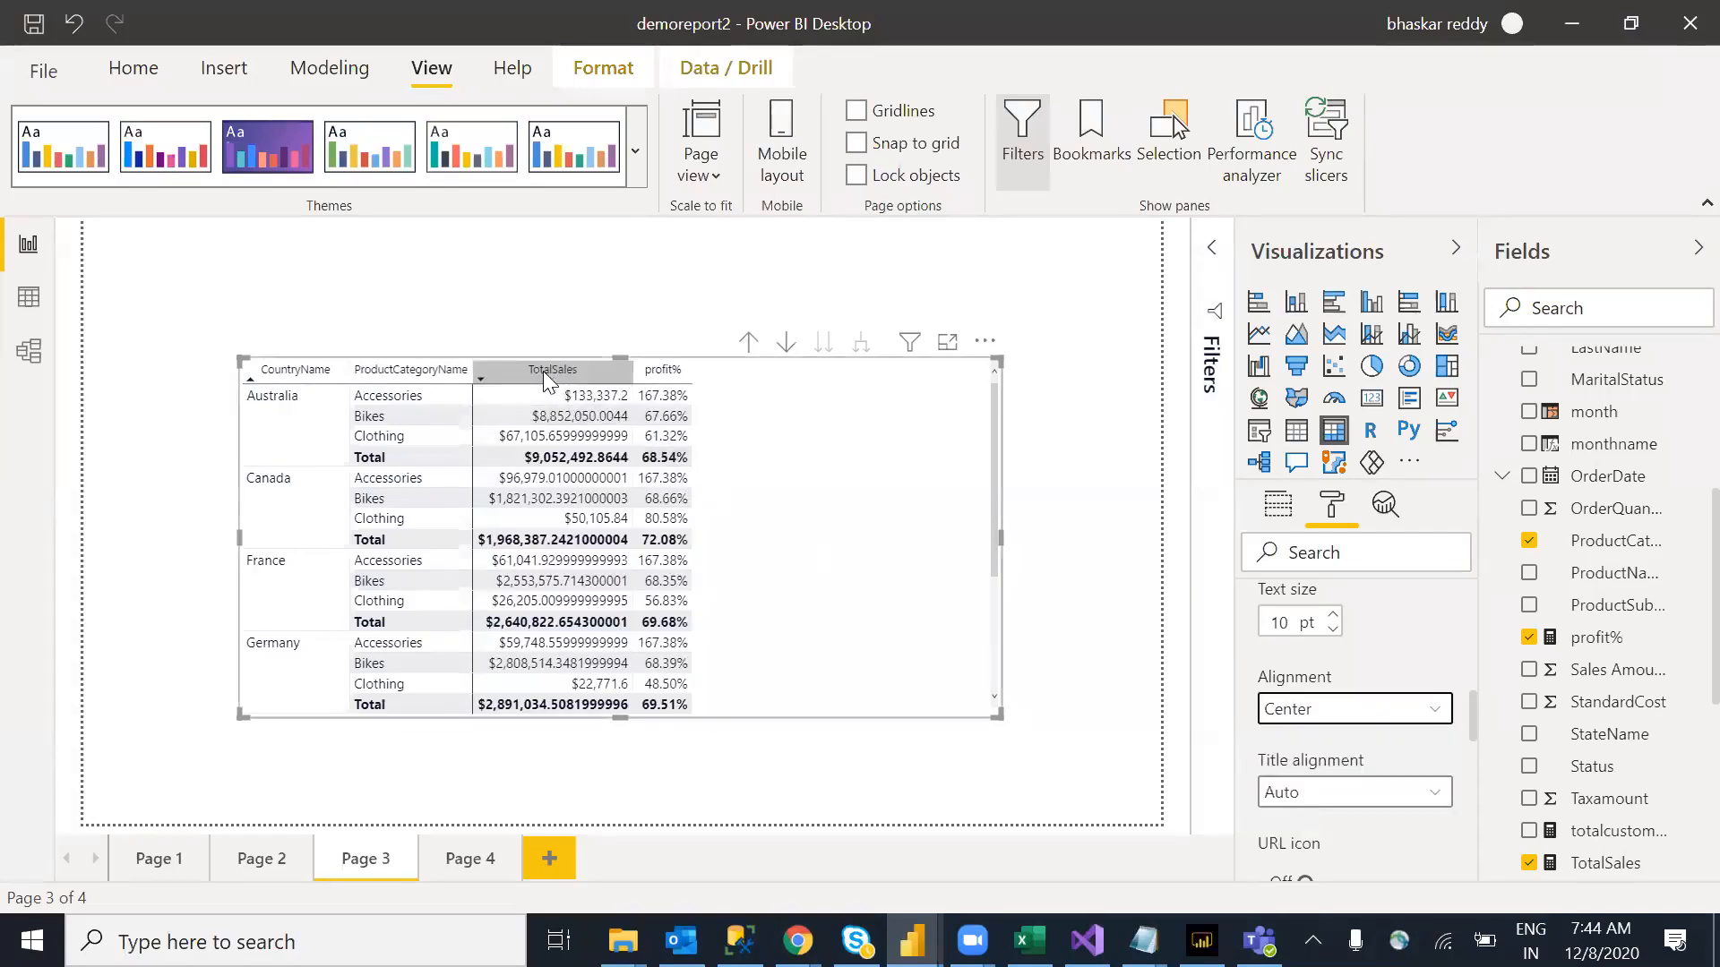
{"action": "left_click", "coordinate": [251, 372]}
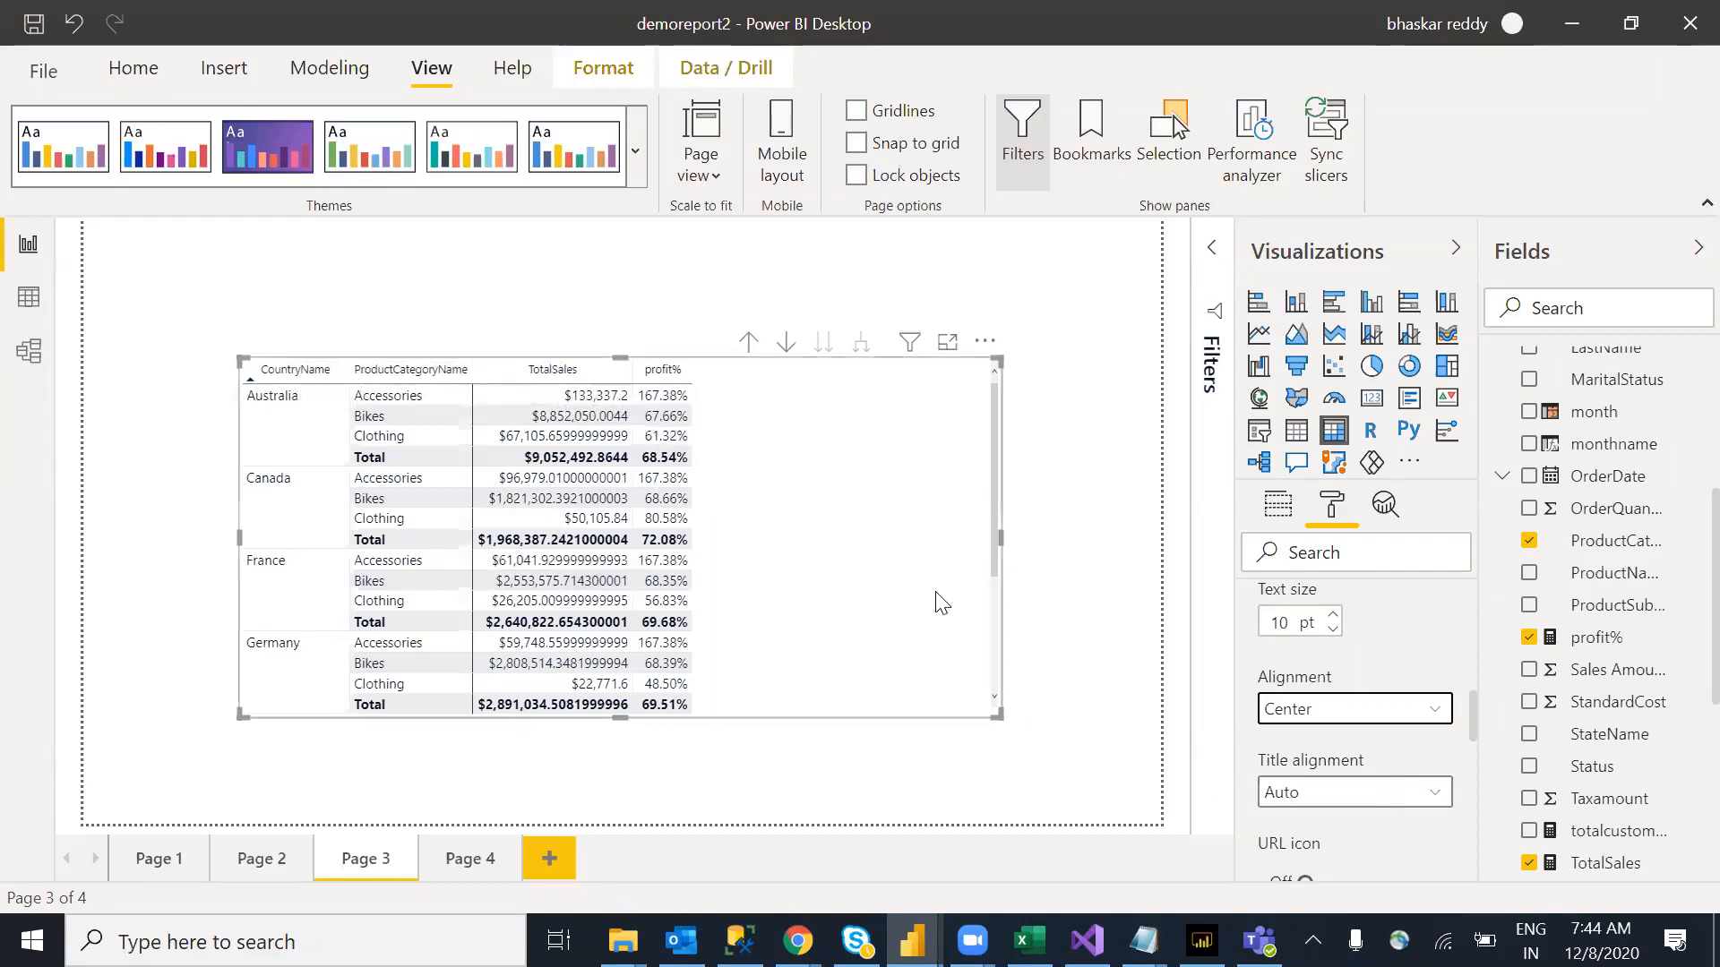
Step: Try Left and Center title alignment on the matrix's column headers, settle on Left, and close the column header settings
{"action": "left_click", "coordinate": [1418, 798]}
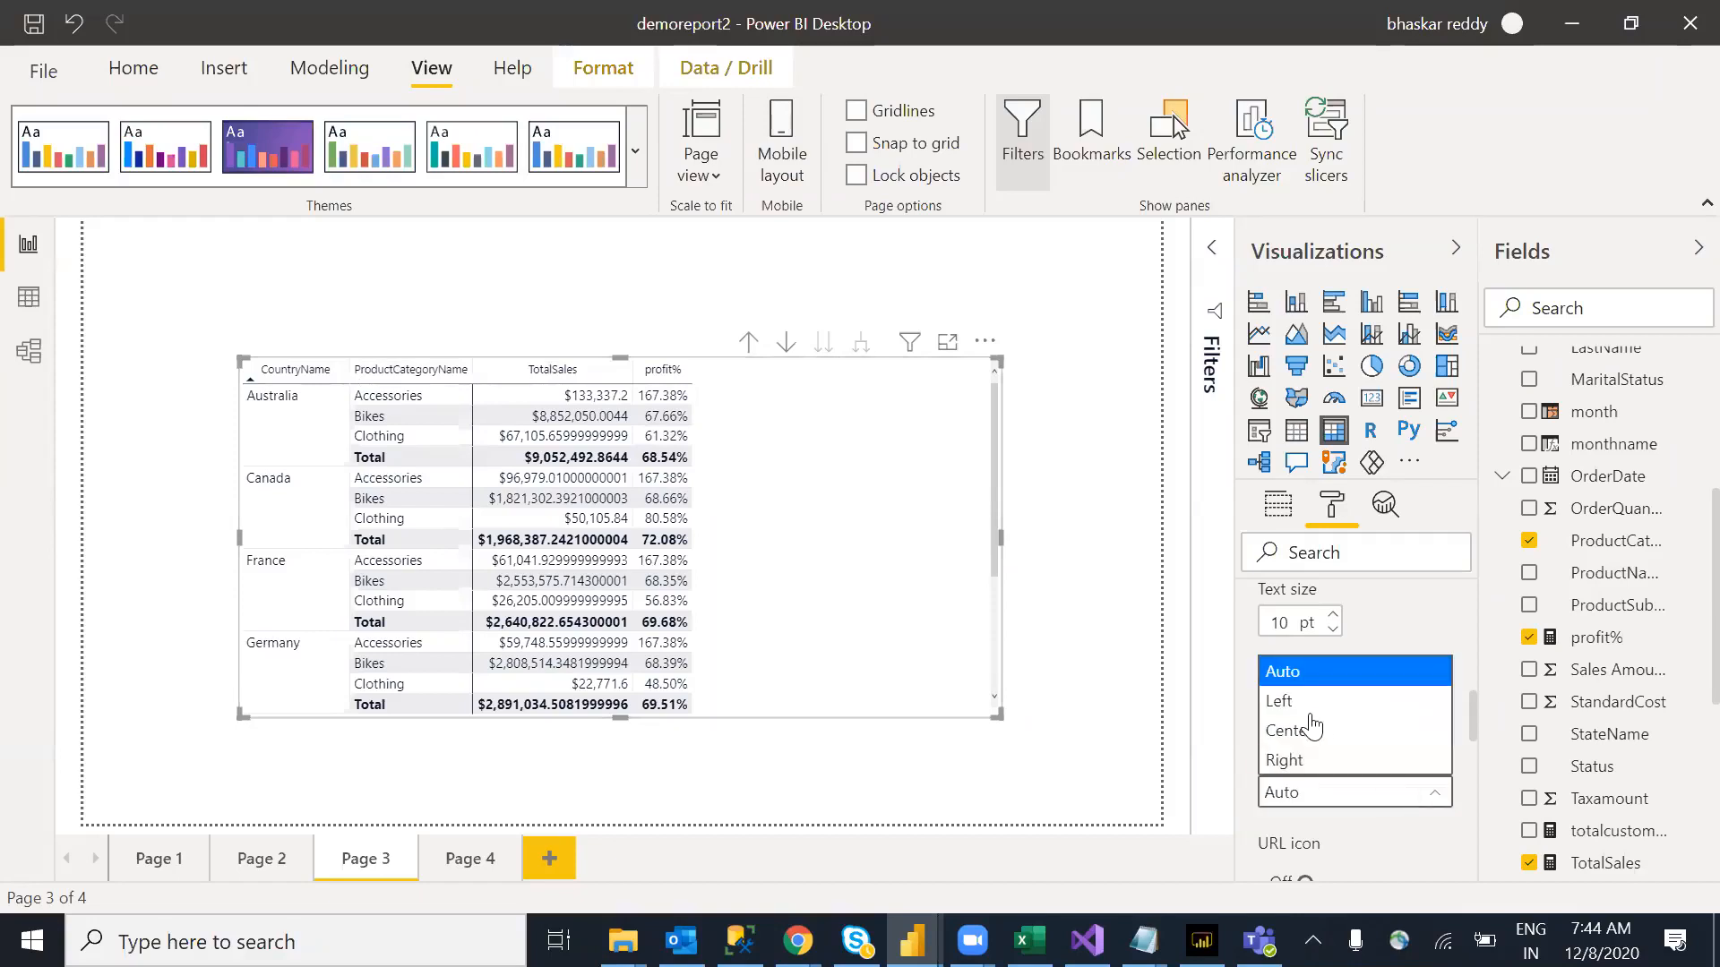
{"action": "left_click", "coordinate": [1285, 707]}
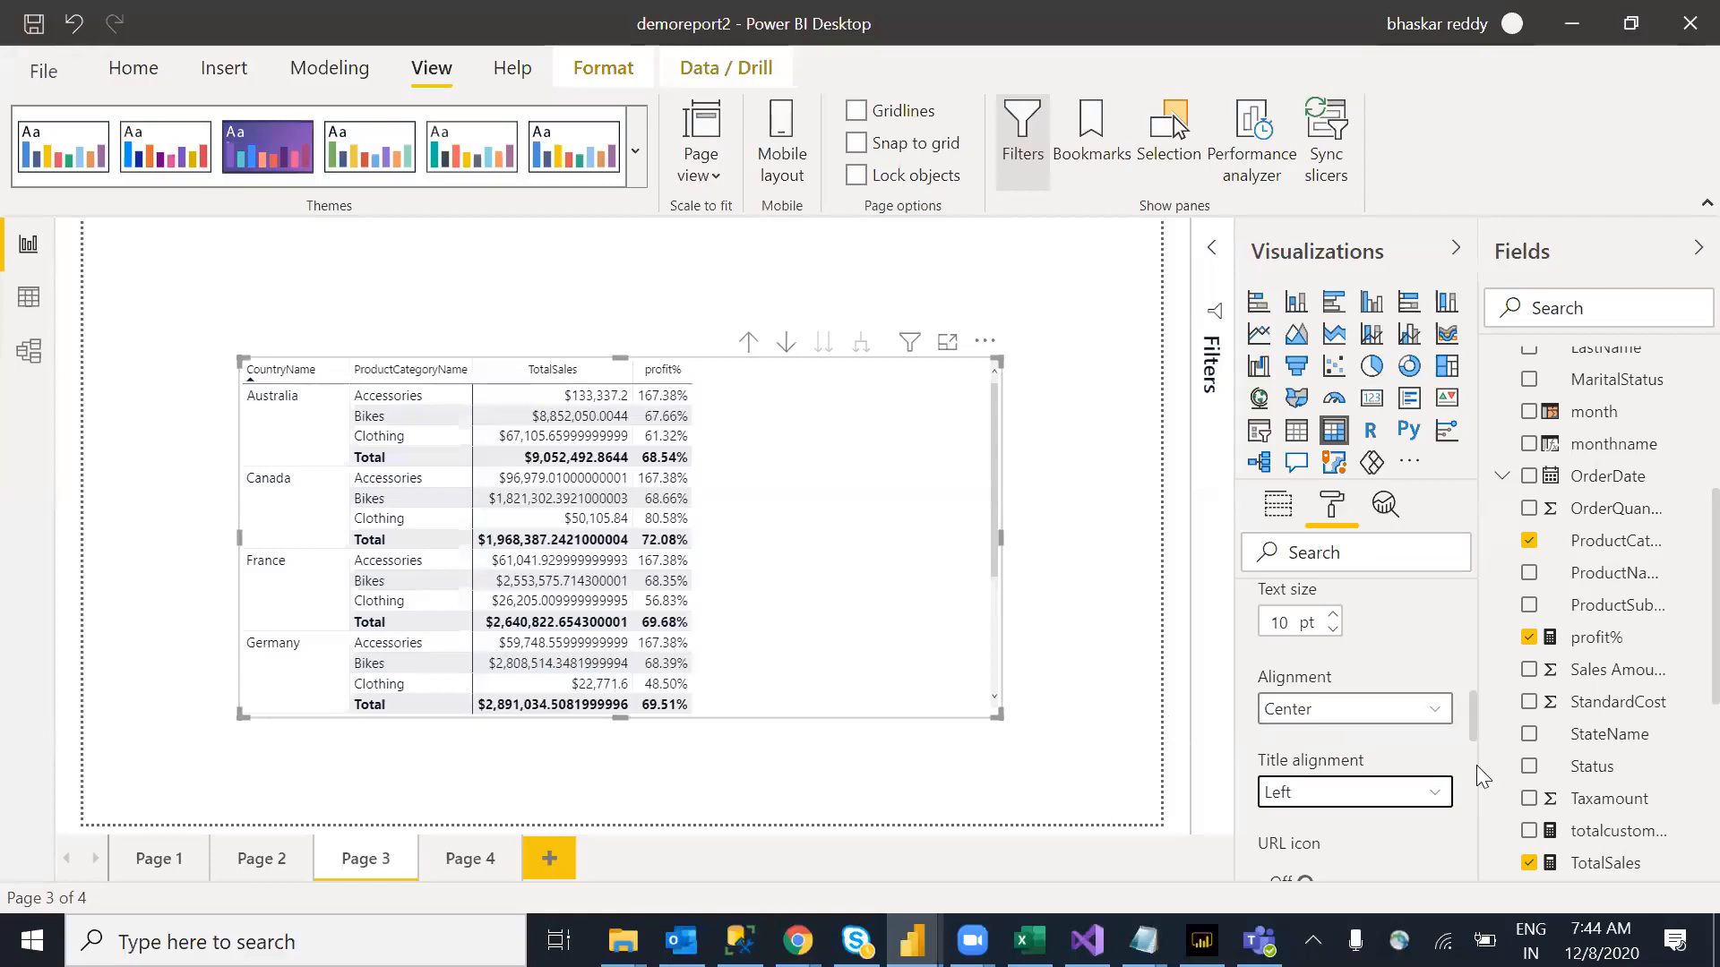
{"action": "left_click", "coordinate": [1391, 792]}
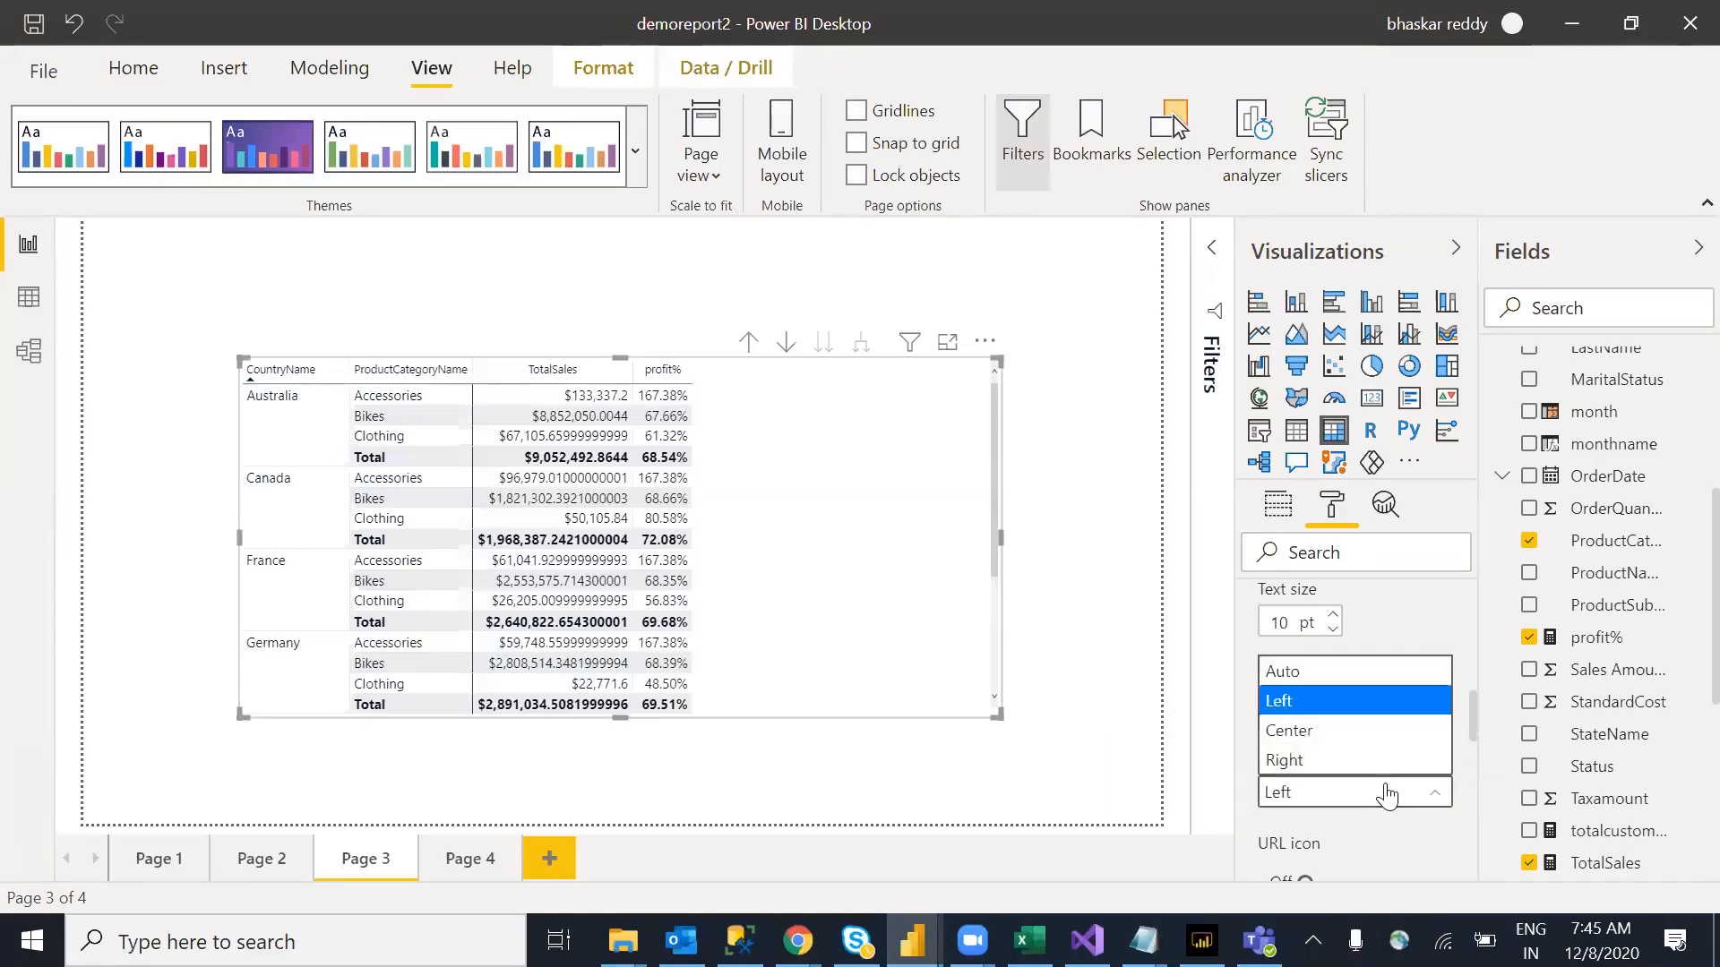
{"action": "left_click", "coordinate": [1324, 733]}
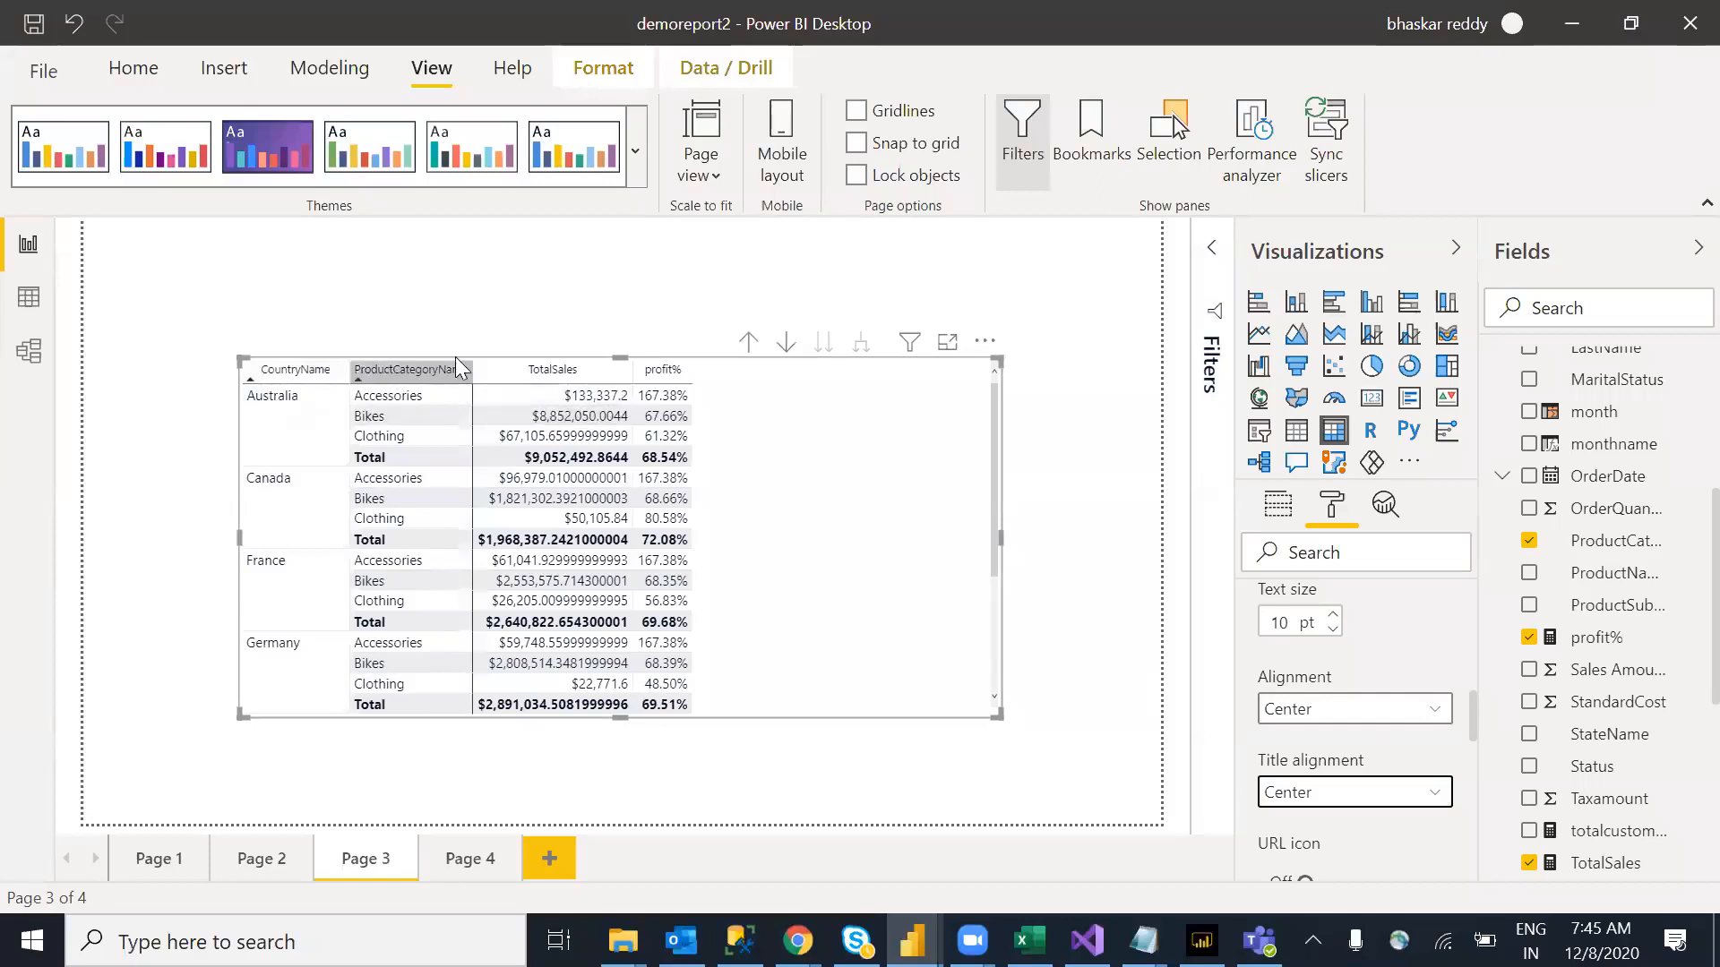
{"action": "left_click", "coordinate": [1400, 794]}
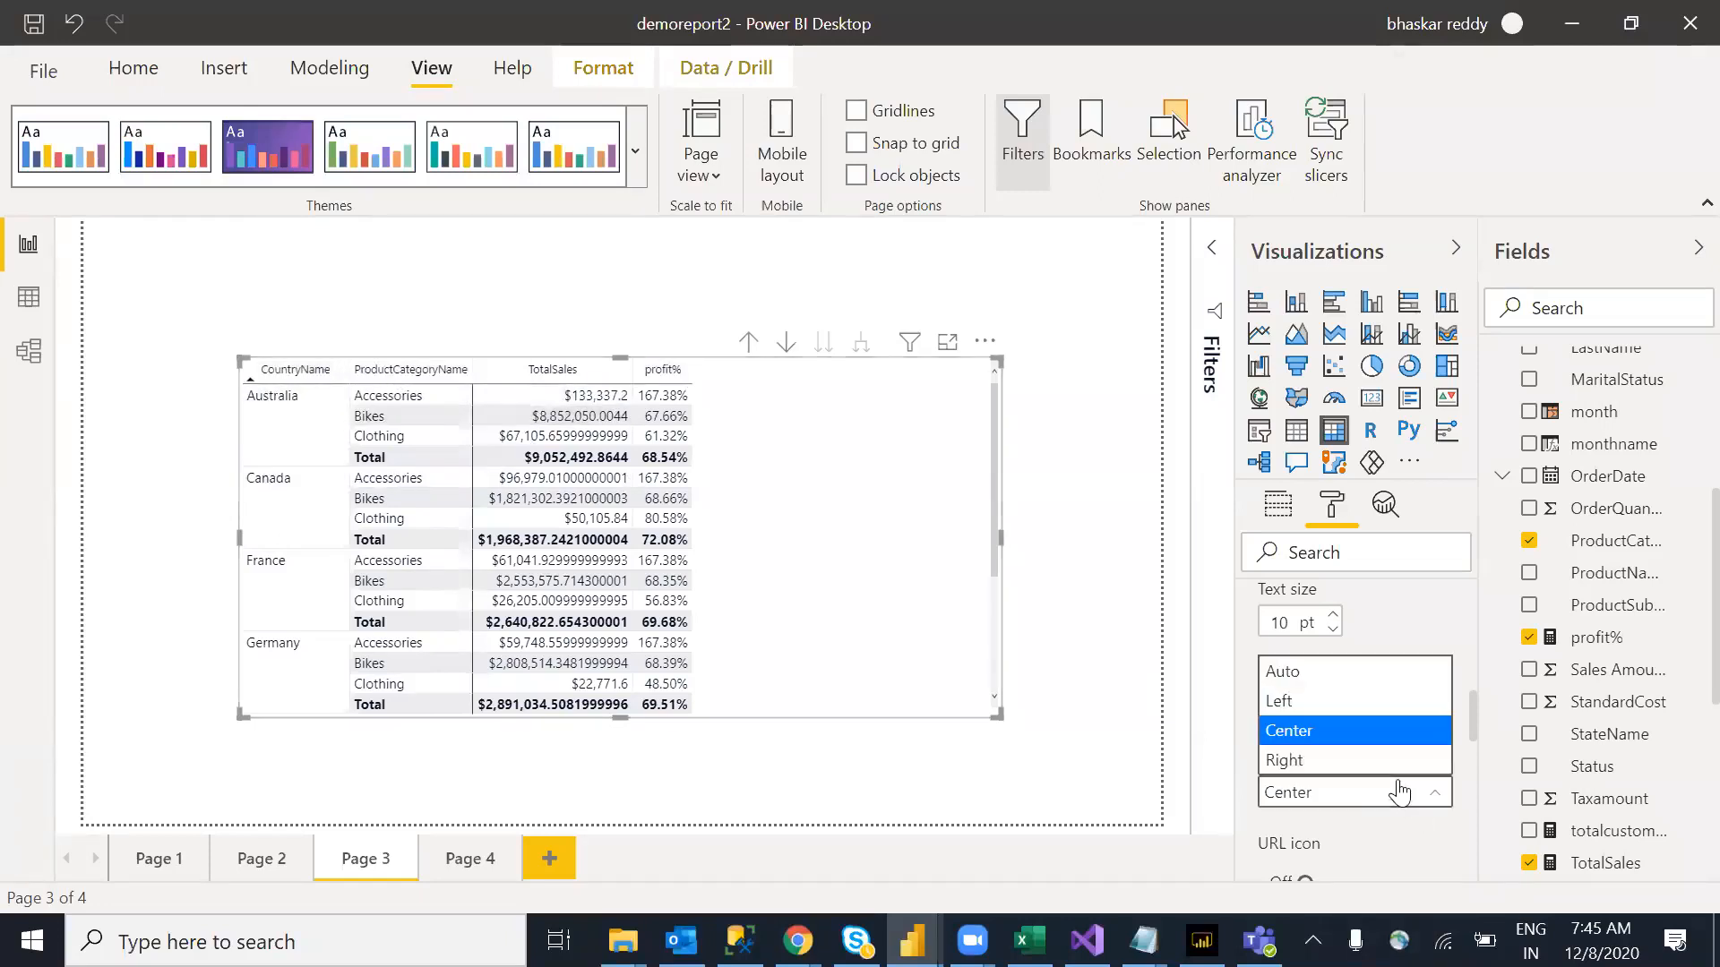
{"action": "left_click", "coordinate": [1297, 702]}
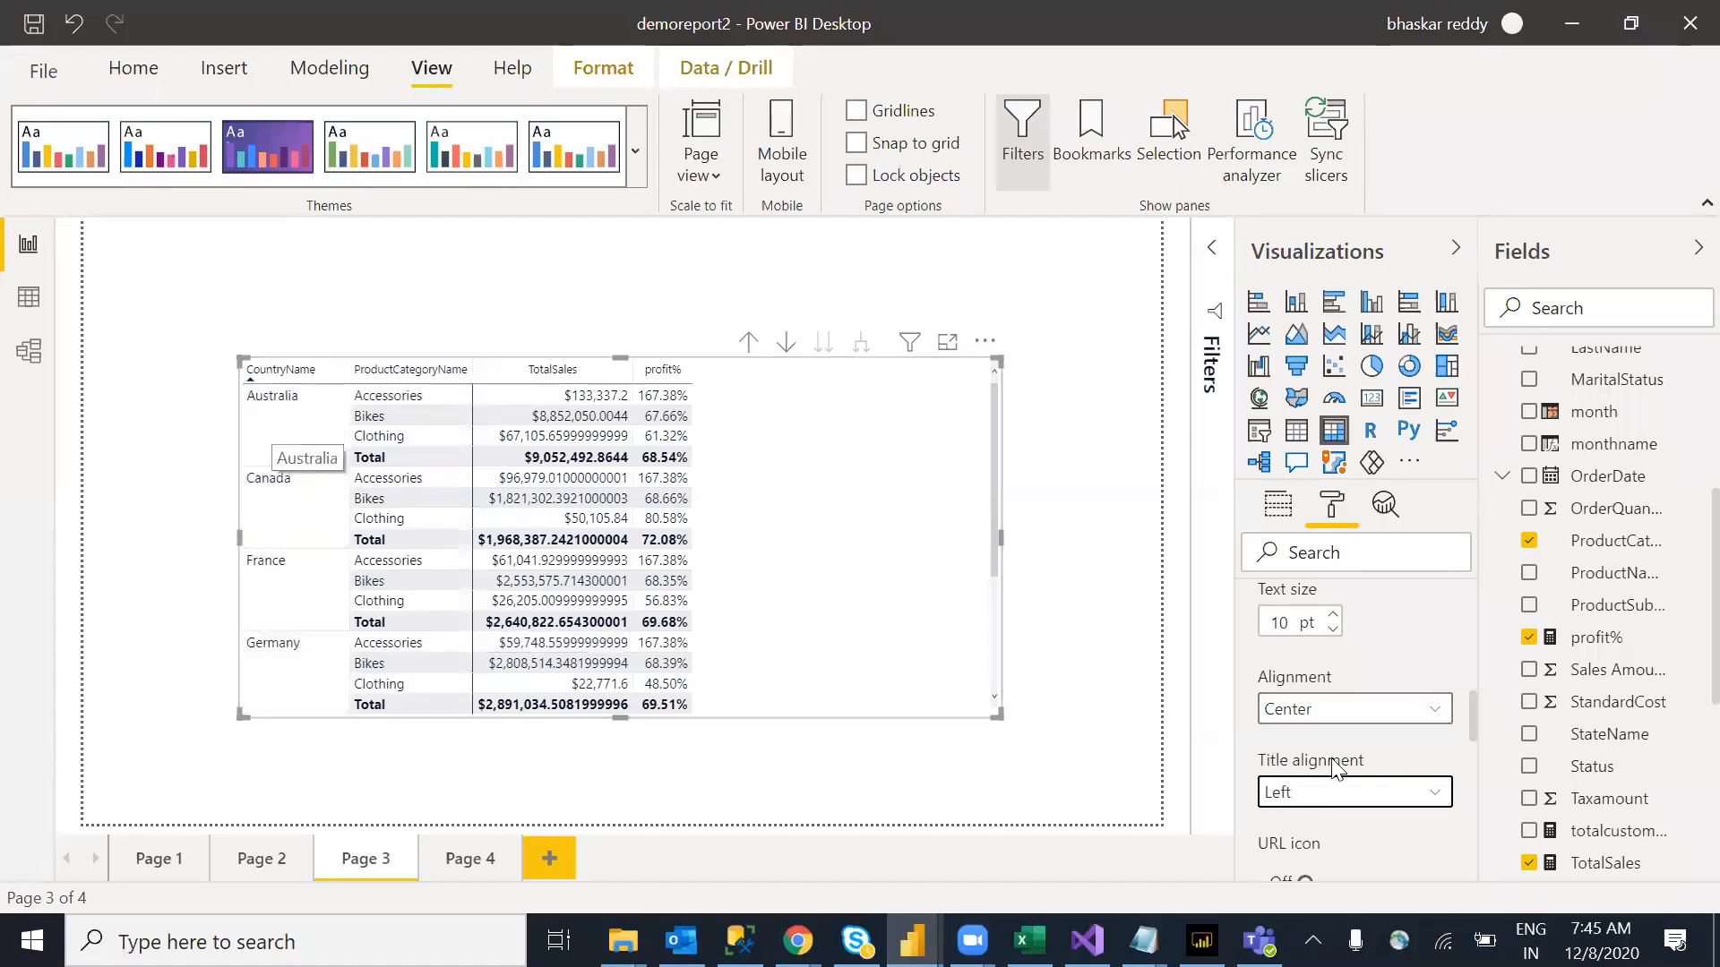
{"action": "left_click_drag", "start_coordinate": [1475, 710], "coordinate": [1477, 609]}
{"action": "left_click", "coordinate": [1259, 685]}
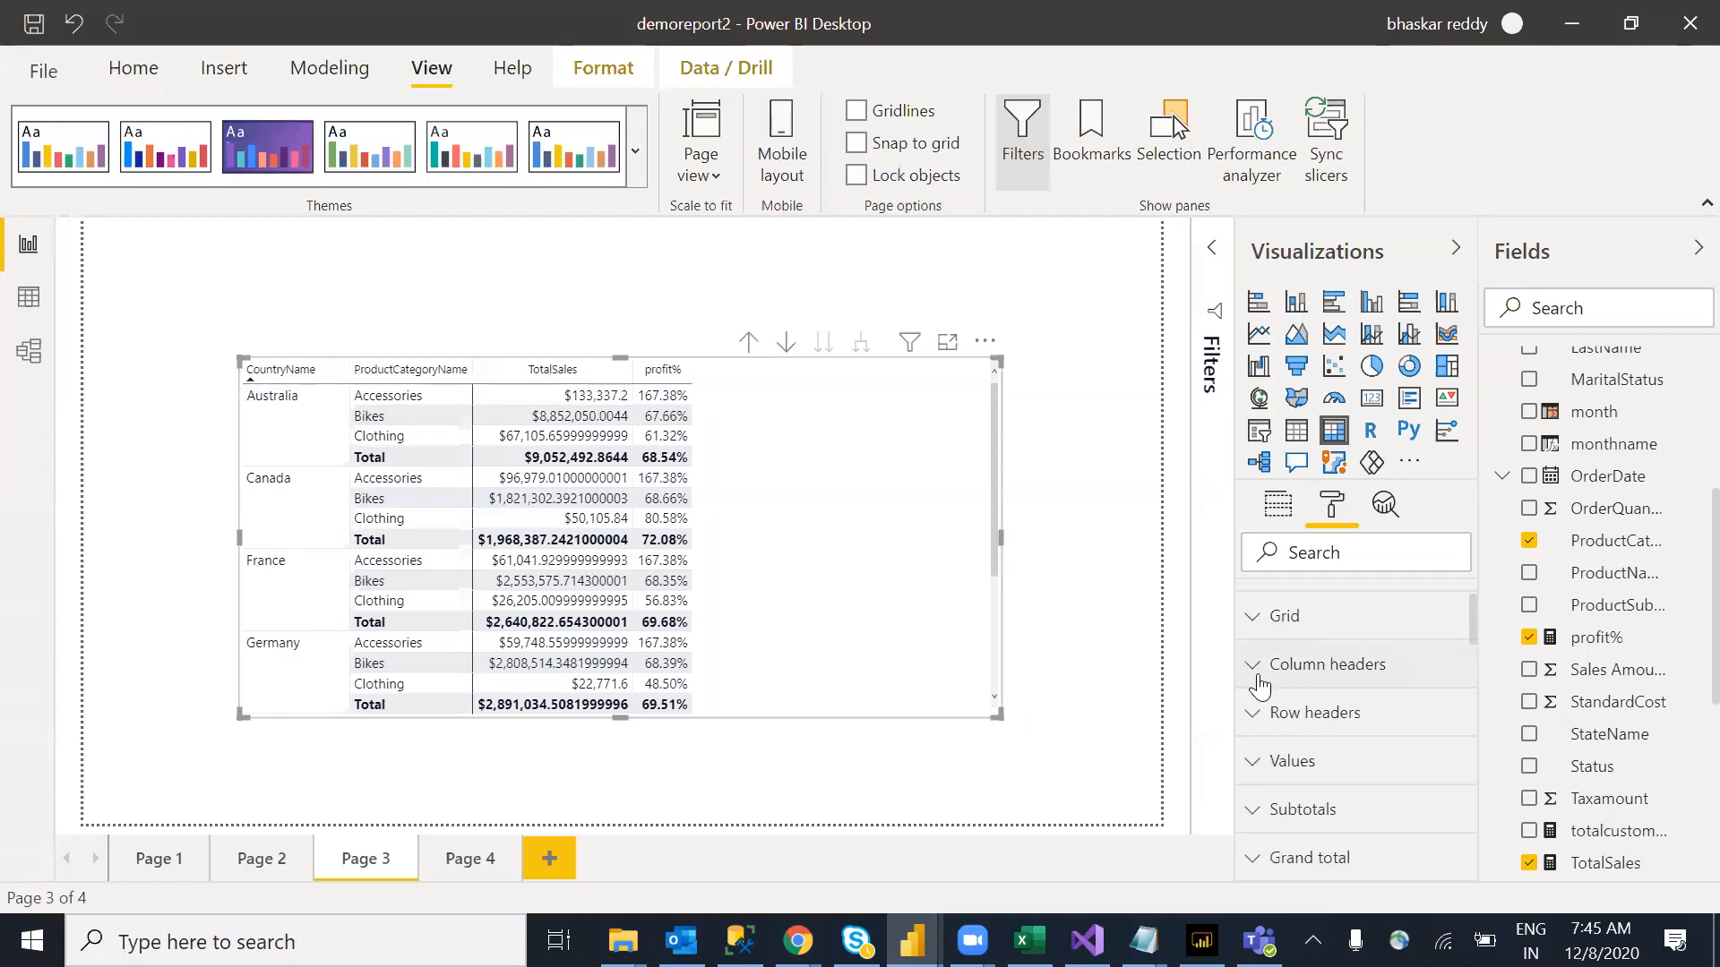
Step: Turn on the +/- icons in the row header settings of the Page 3 matrix
{"action": "left_click", "coordinate": [1264, 717]}
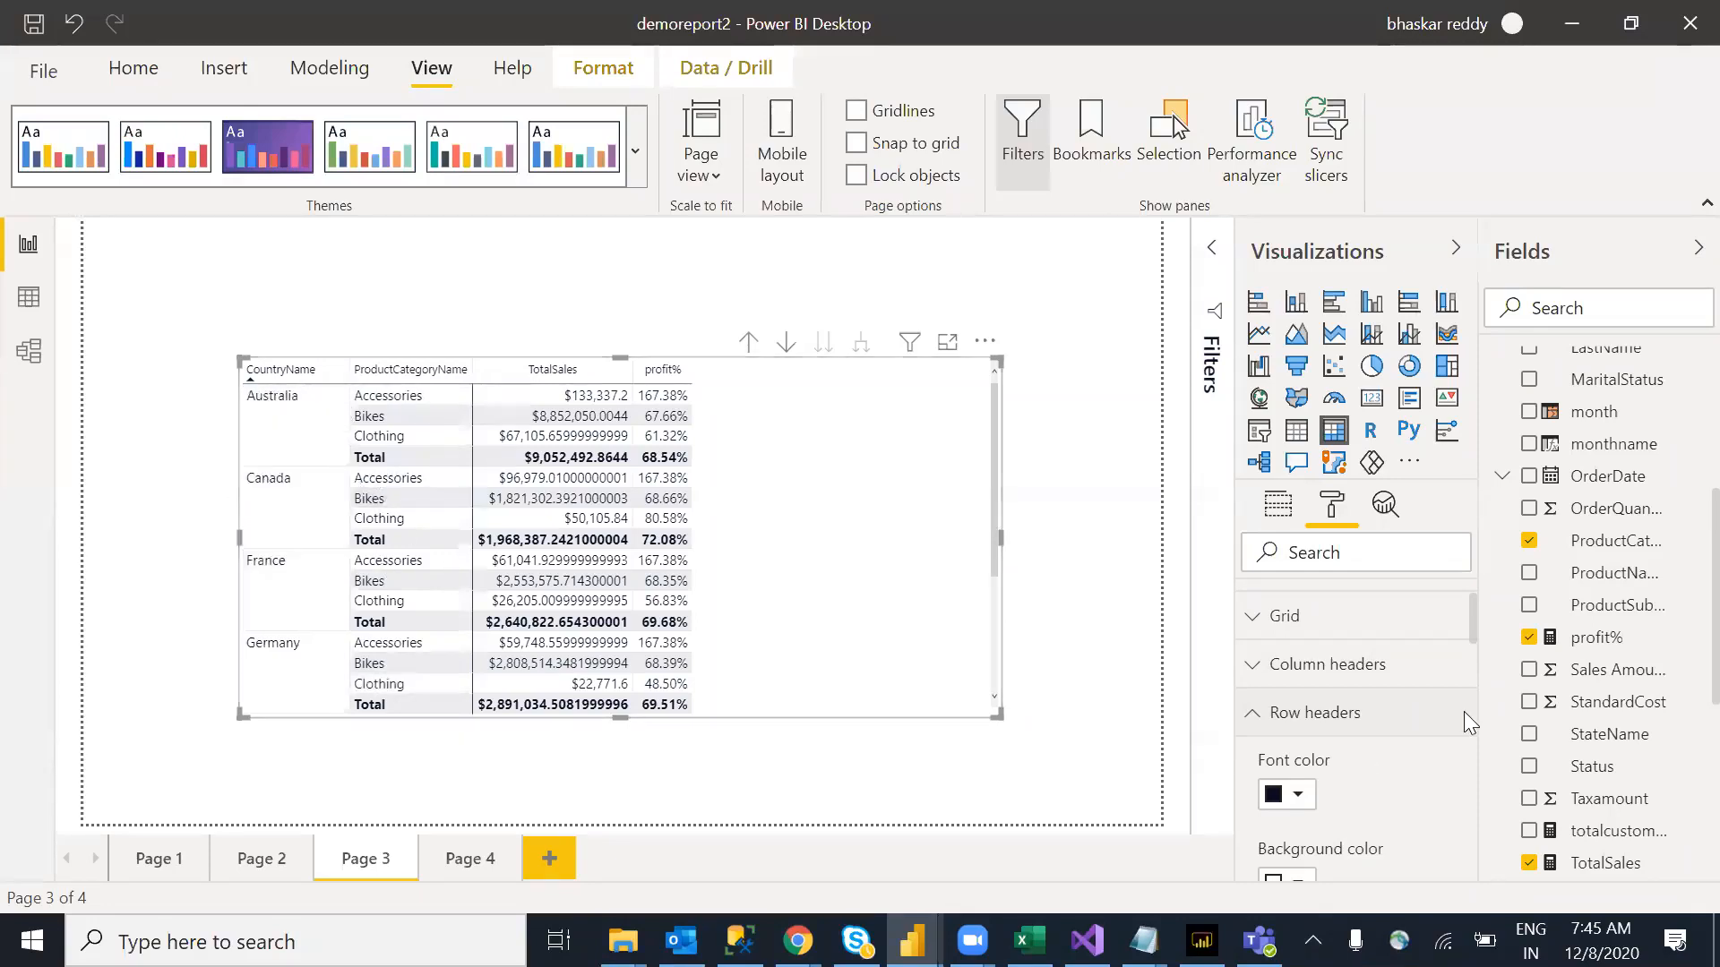
{"action": "left_click_drag", "start_coordinate": [1471, 614], "coordinate": [1473, 747]}
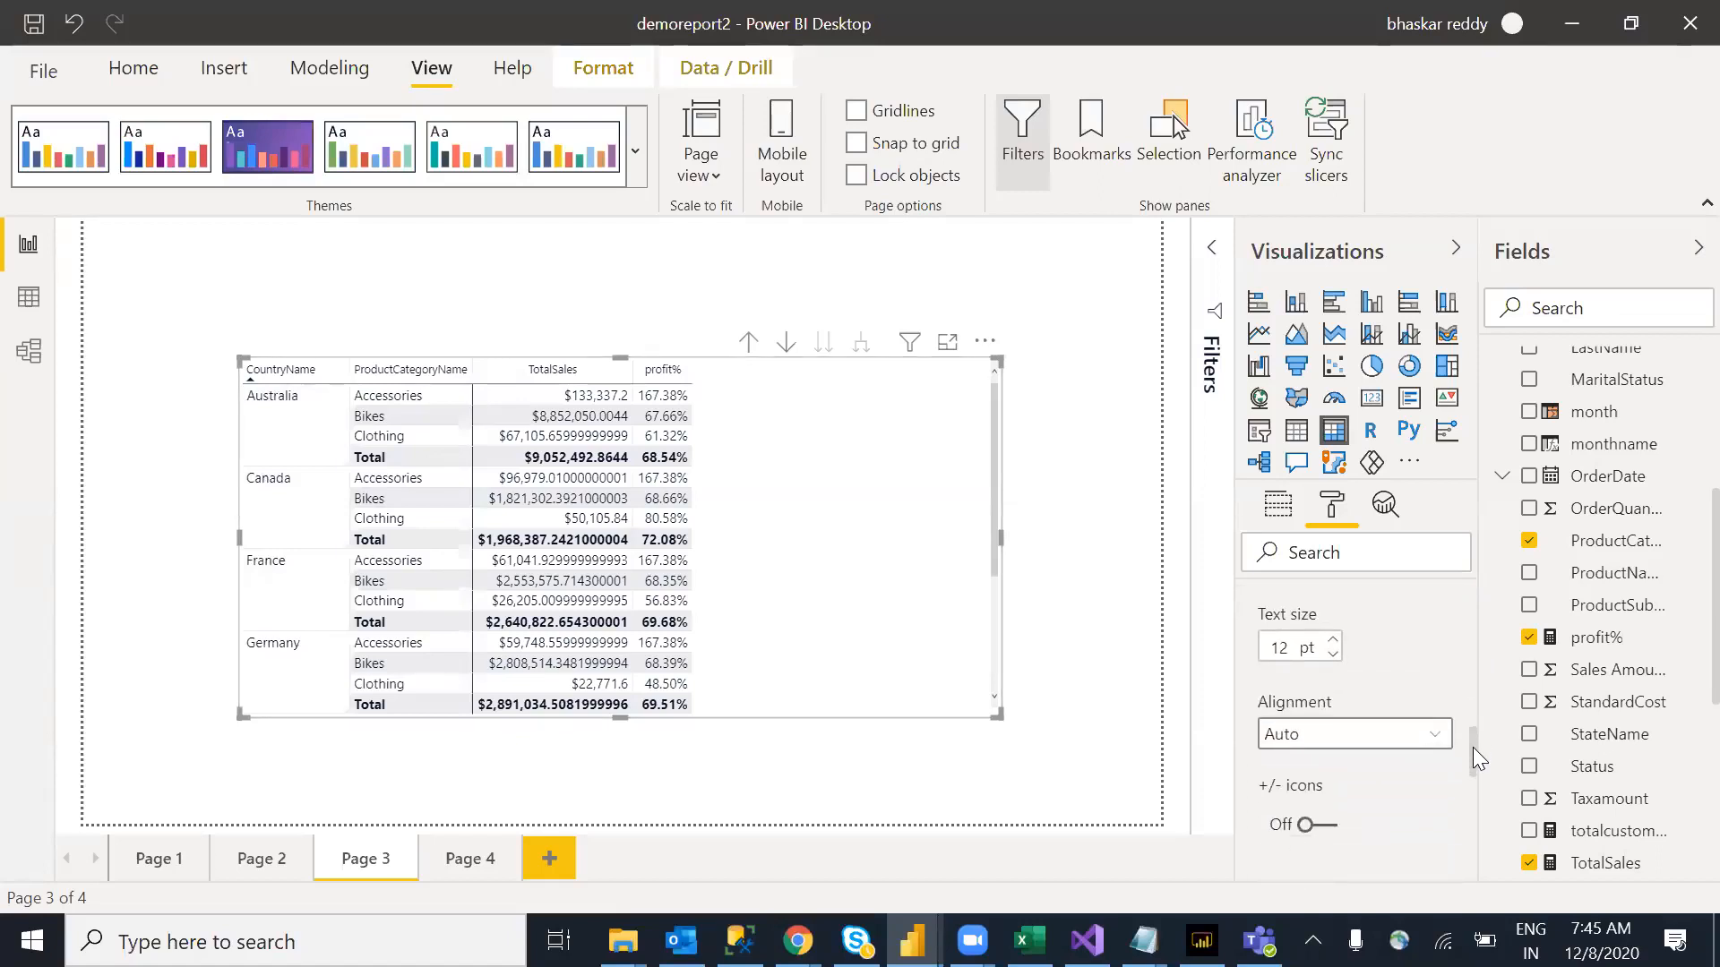
{"action": "left_click", "coordinate": [1326, 830]}
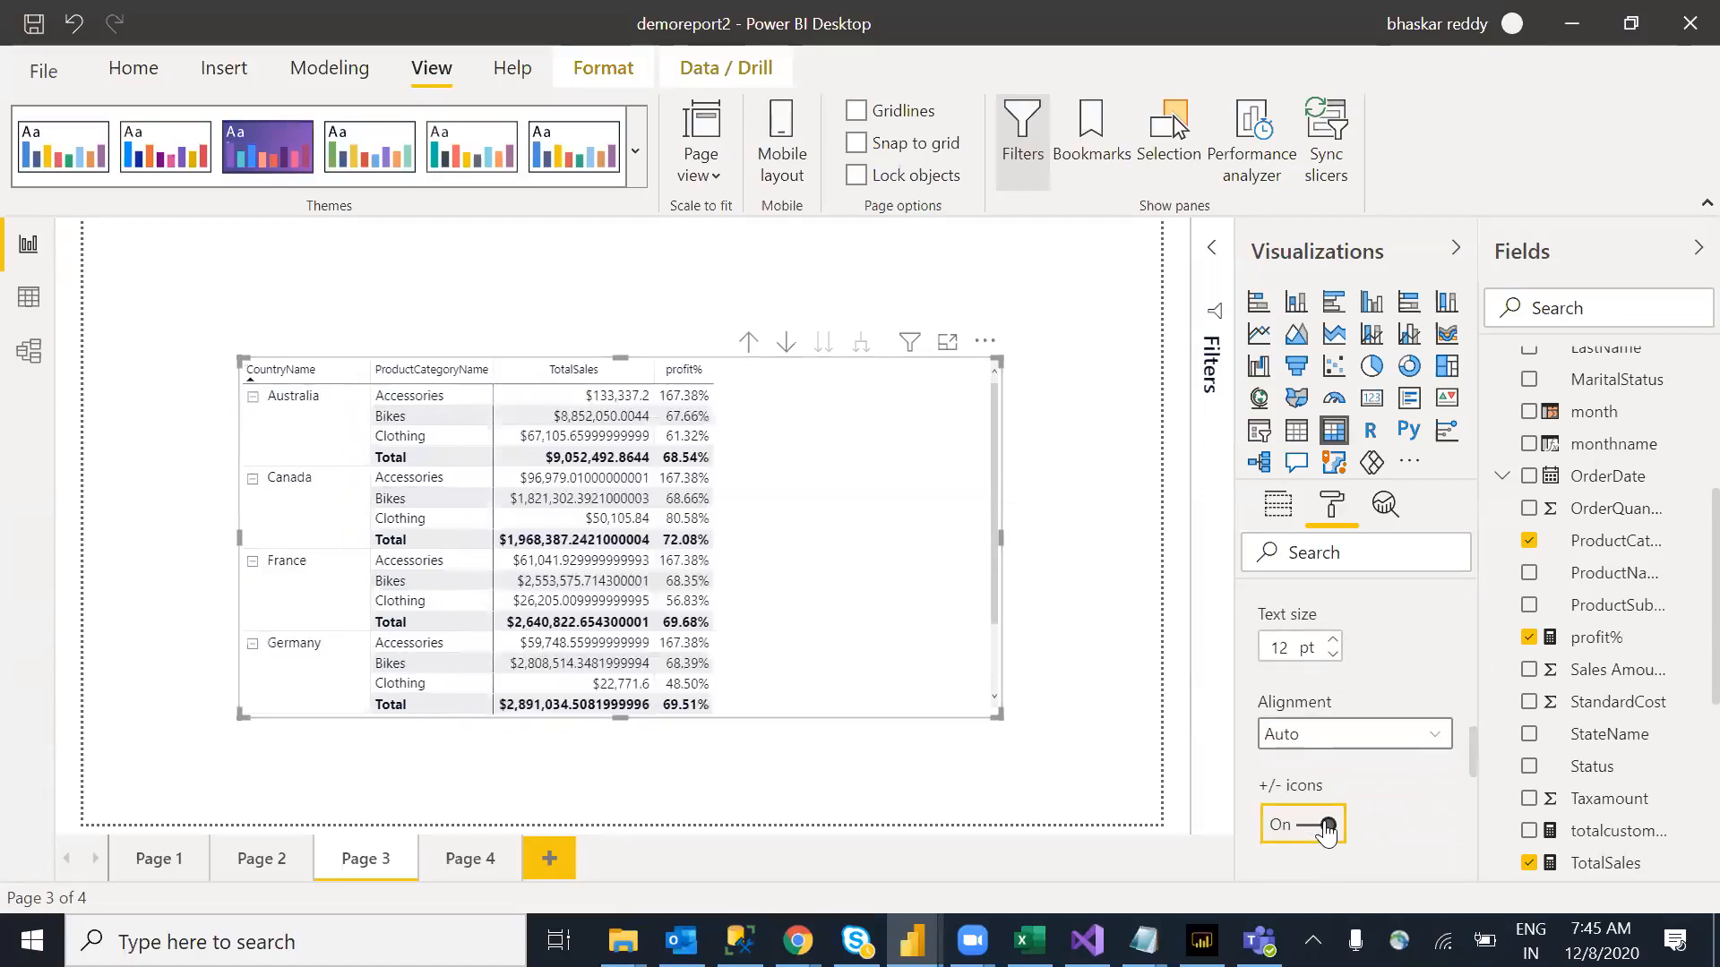
Step: Collapse the Australia, Canada and France rows in the matrix
{"action": "left_click", "coordinate": [254, 399]}
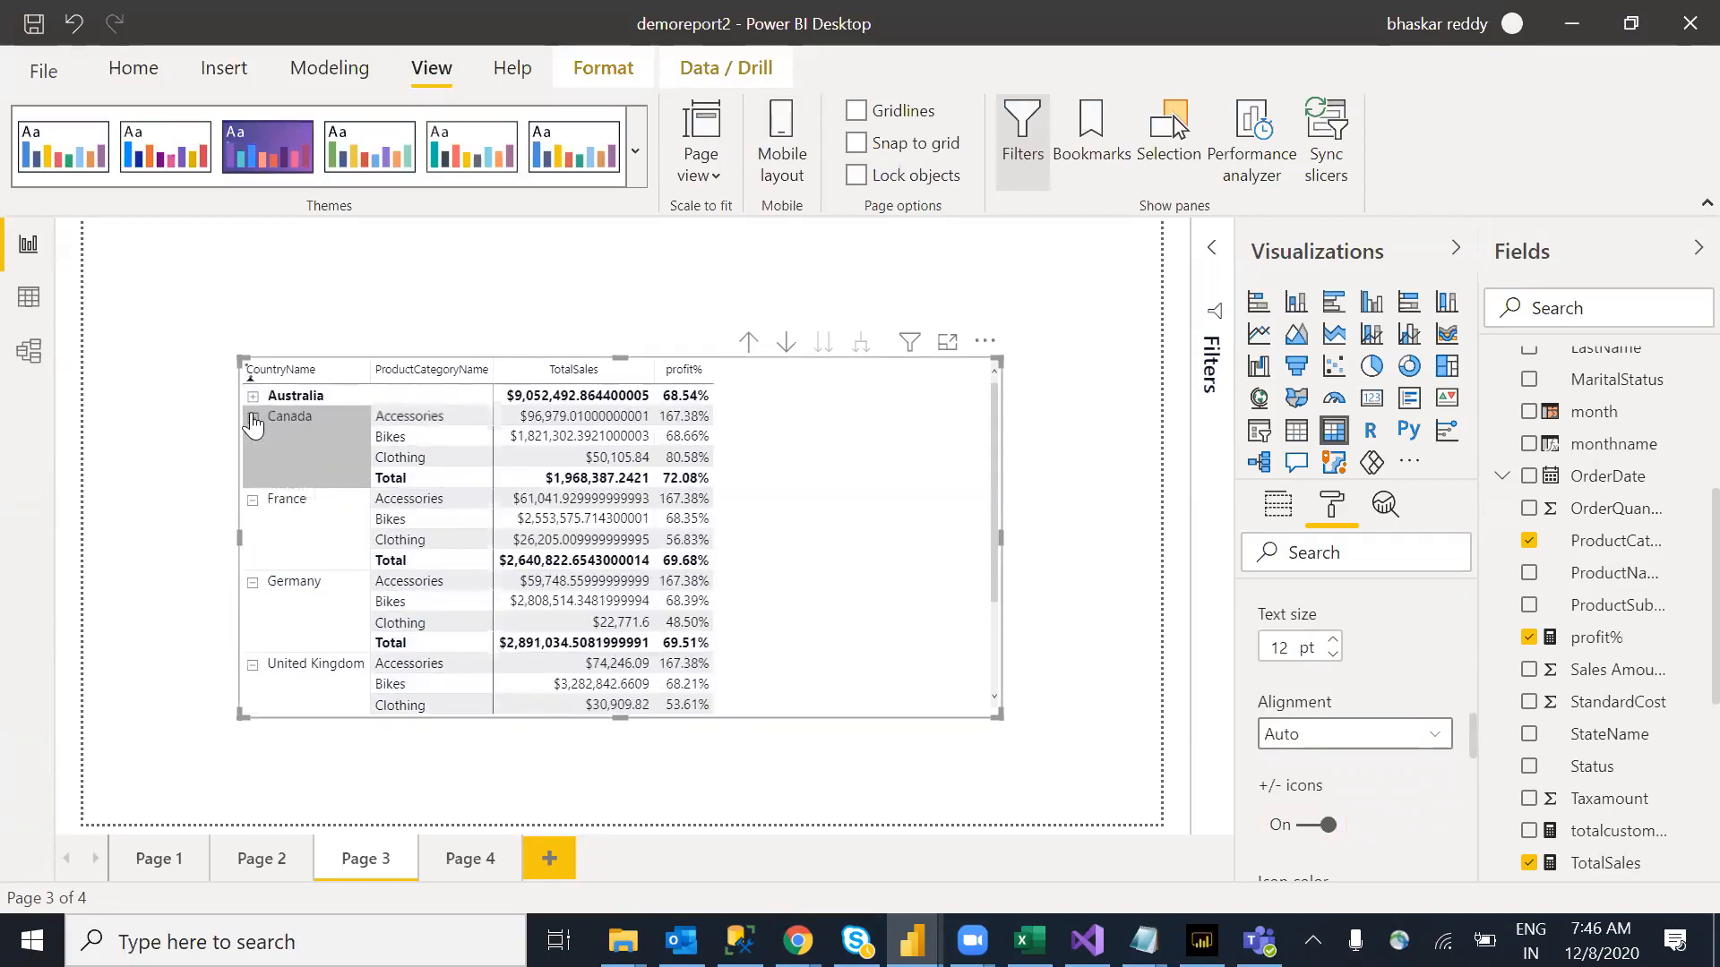
{"action": "left_click", "coordinate": [253, 419]}
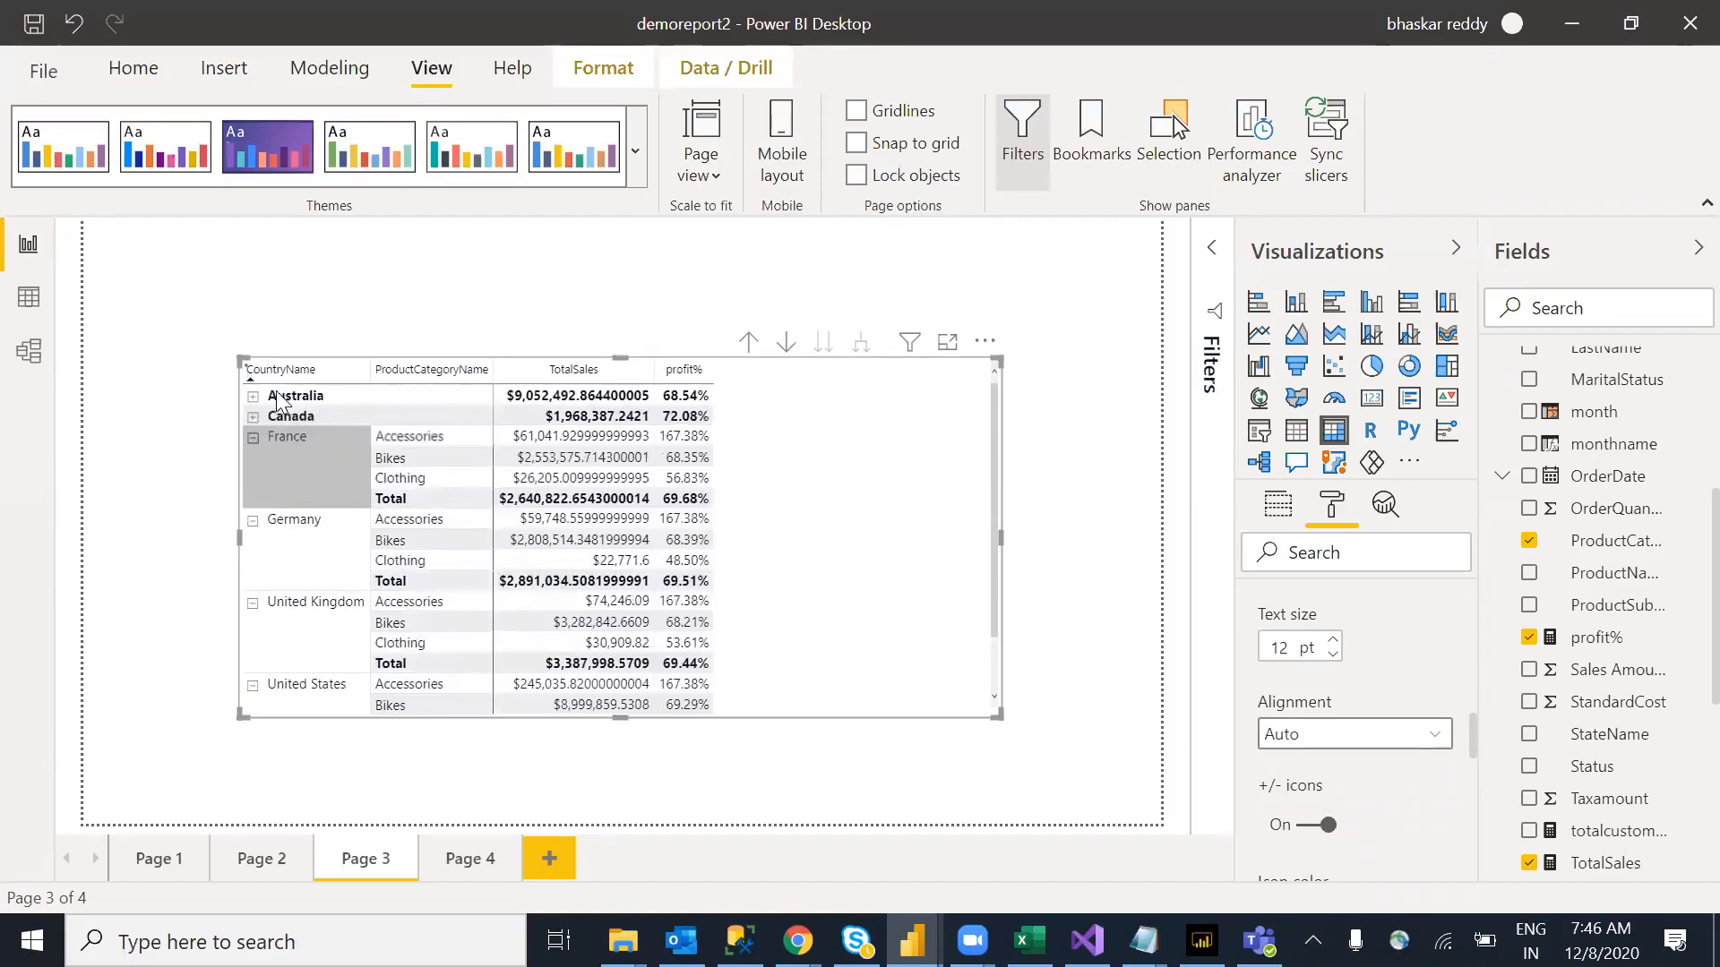
{"action": "left_click", "coordinate": [253, 437]}
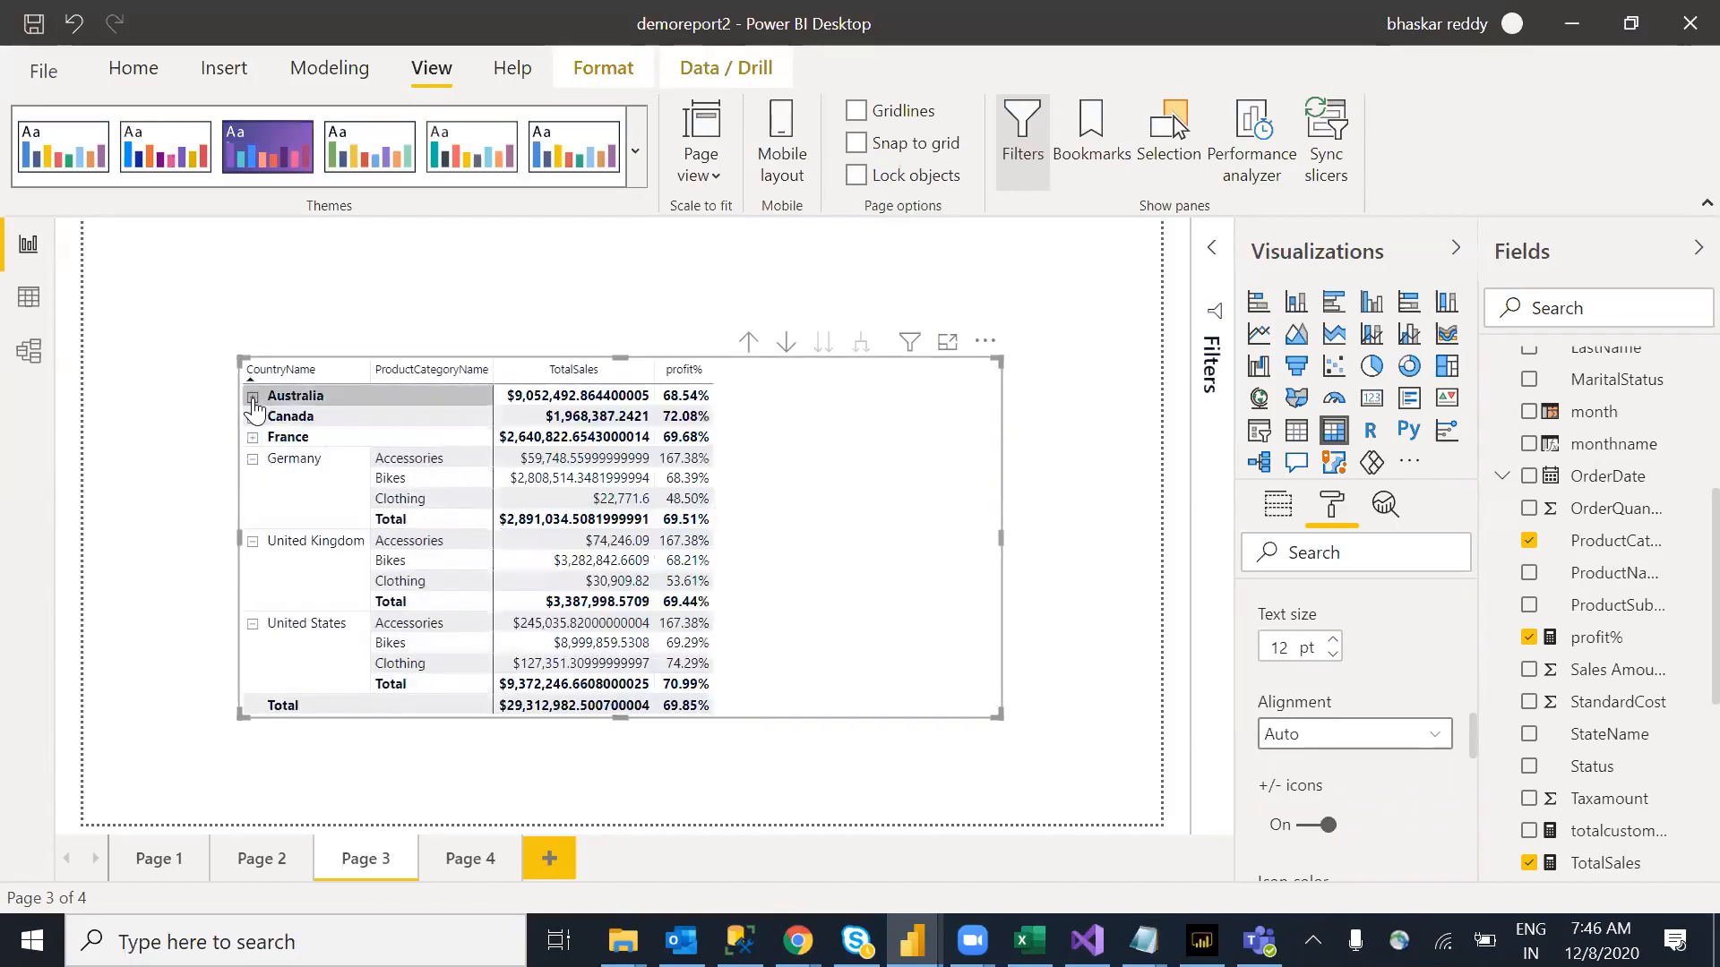
Step: Toggle the Australia row between expanded and collapsed, leave it expanded, and deselect the matrix
{"action": "left_click", "coordinate": [252, 399]}
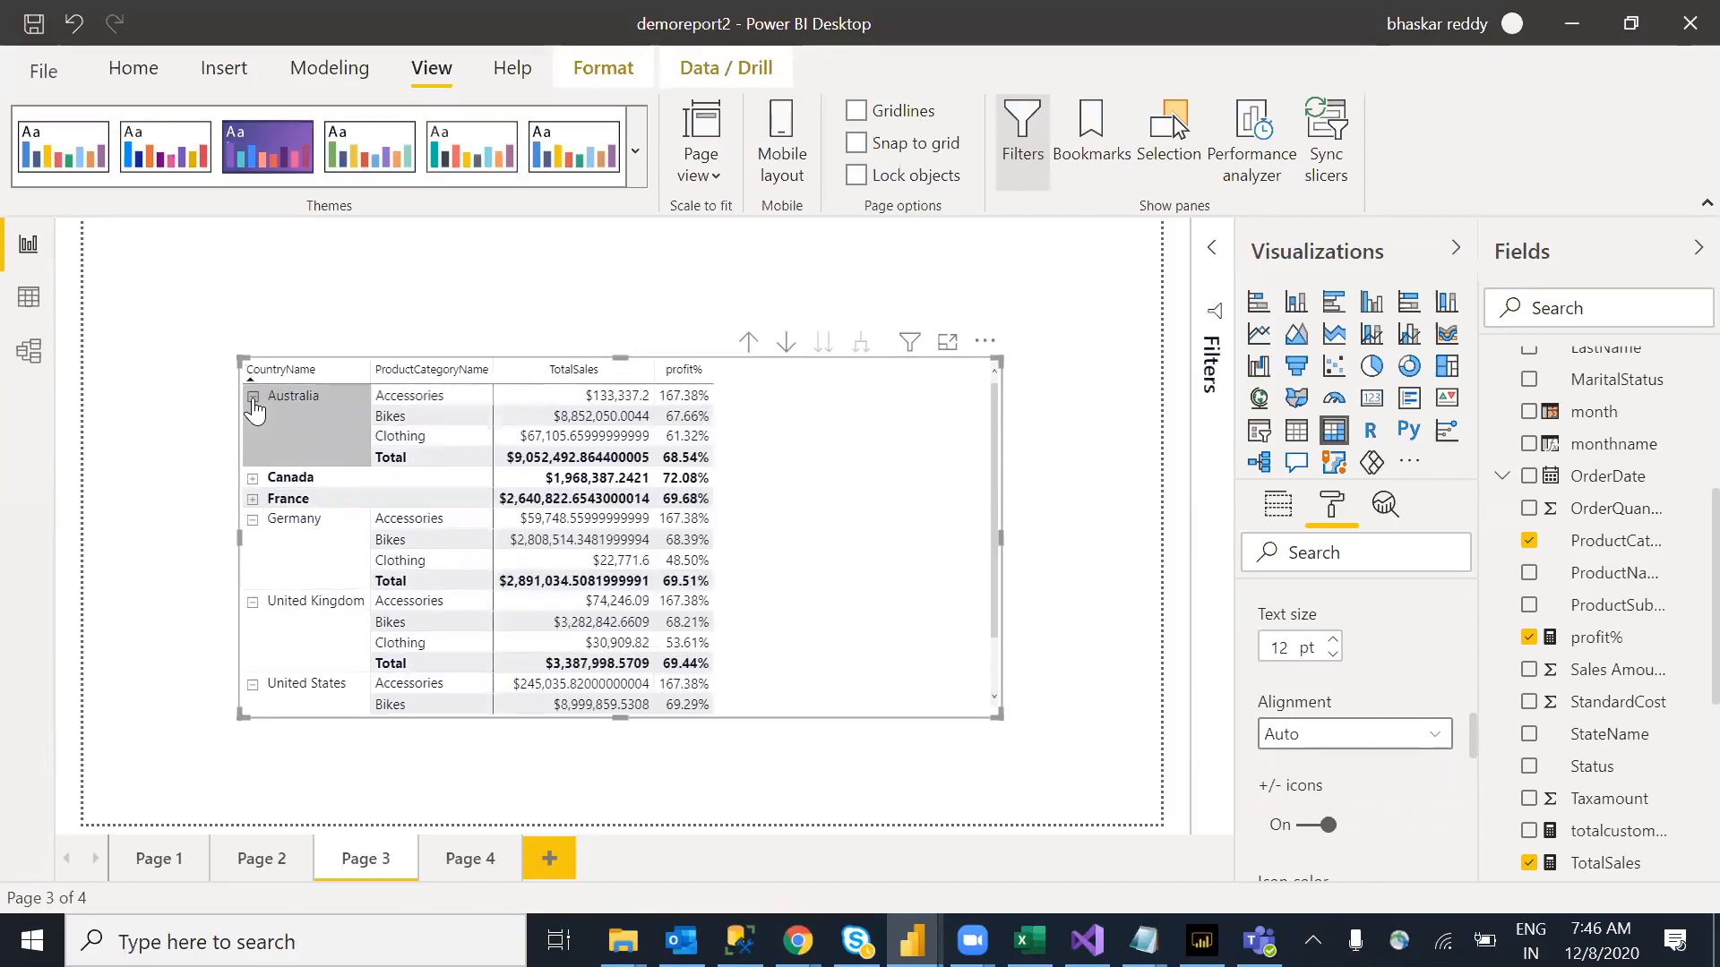
{"action": "left_click", "coordinate": [253, 399]}
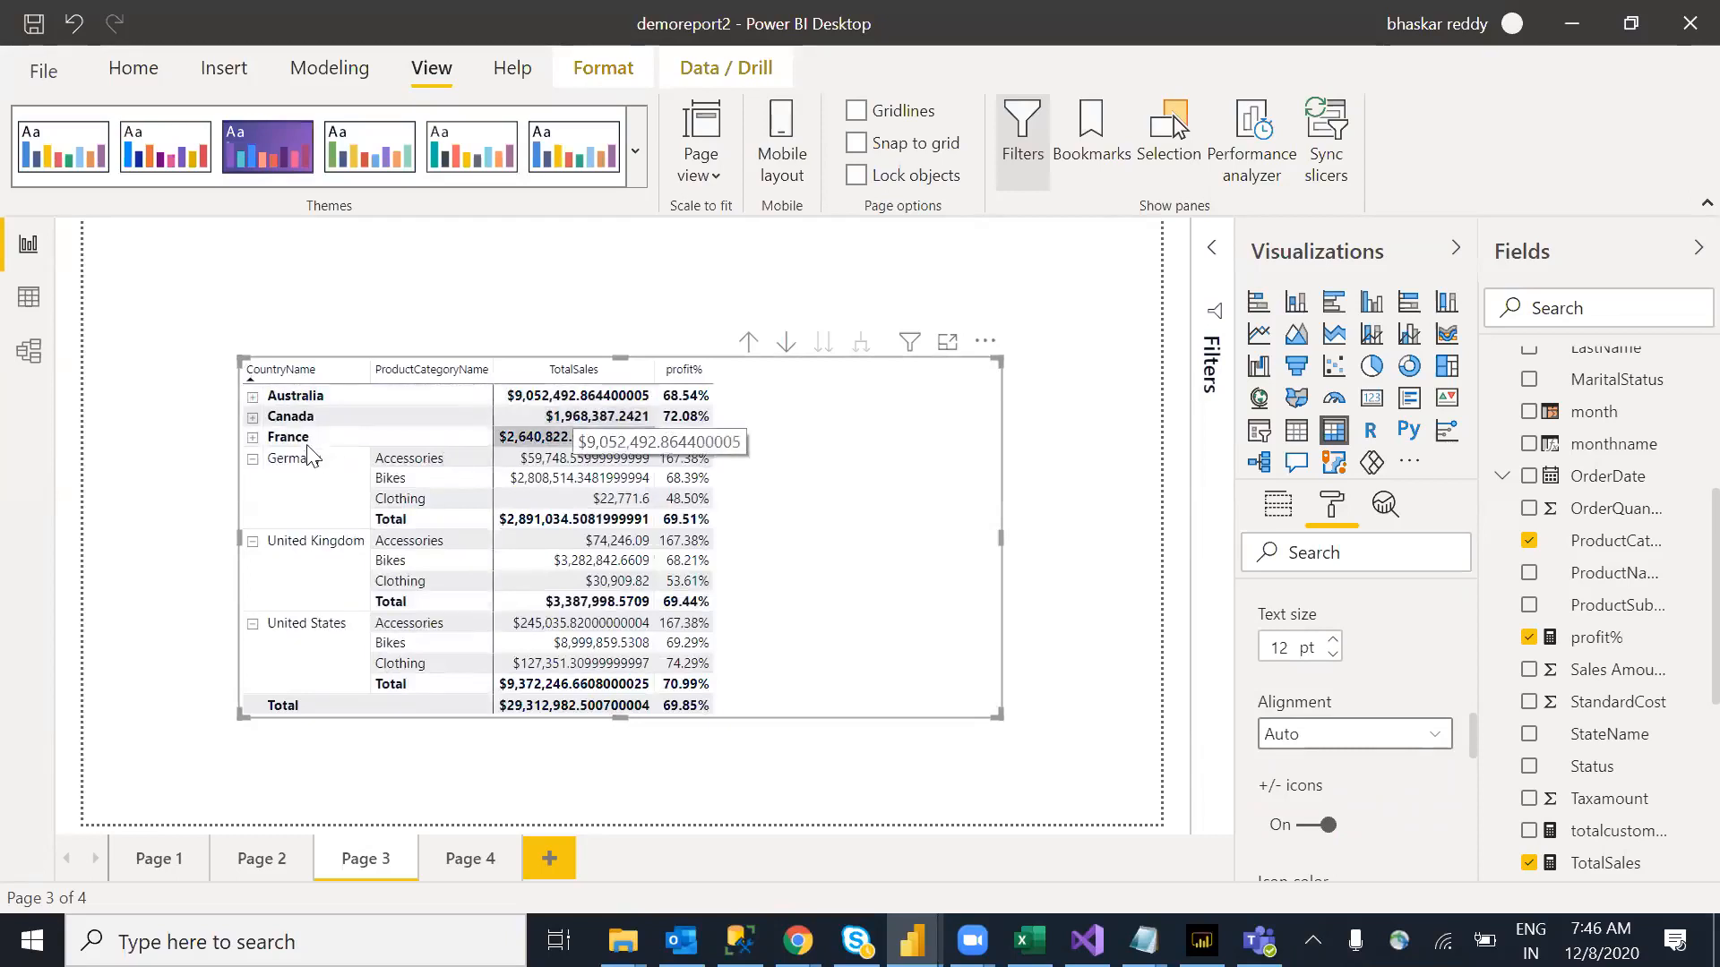
{"action": "left_click", "coordinate": [254, 400]}
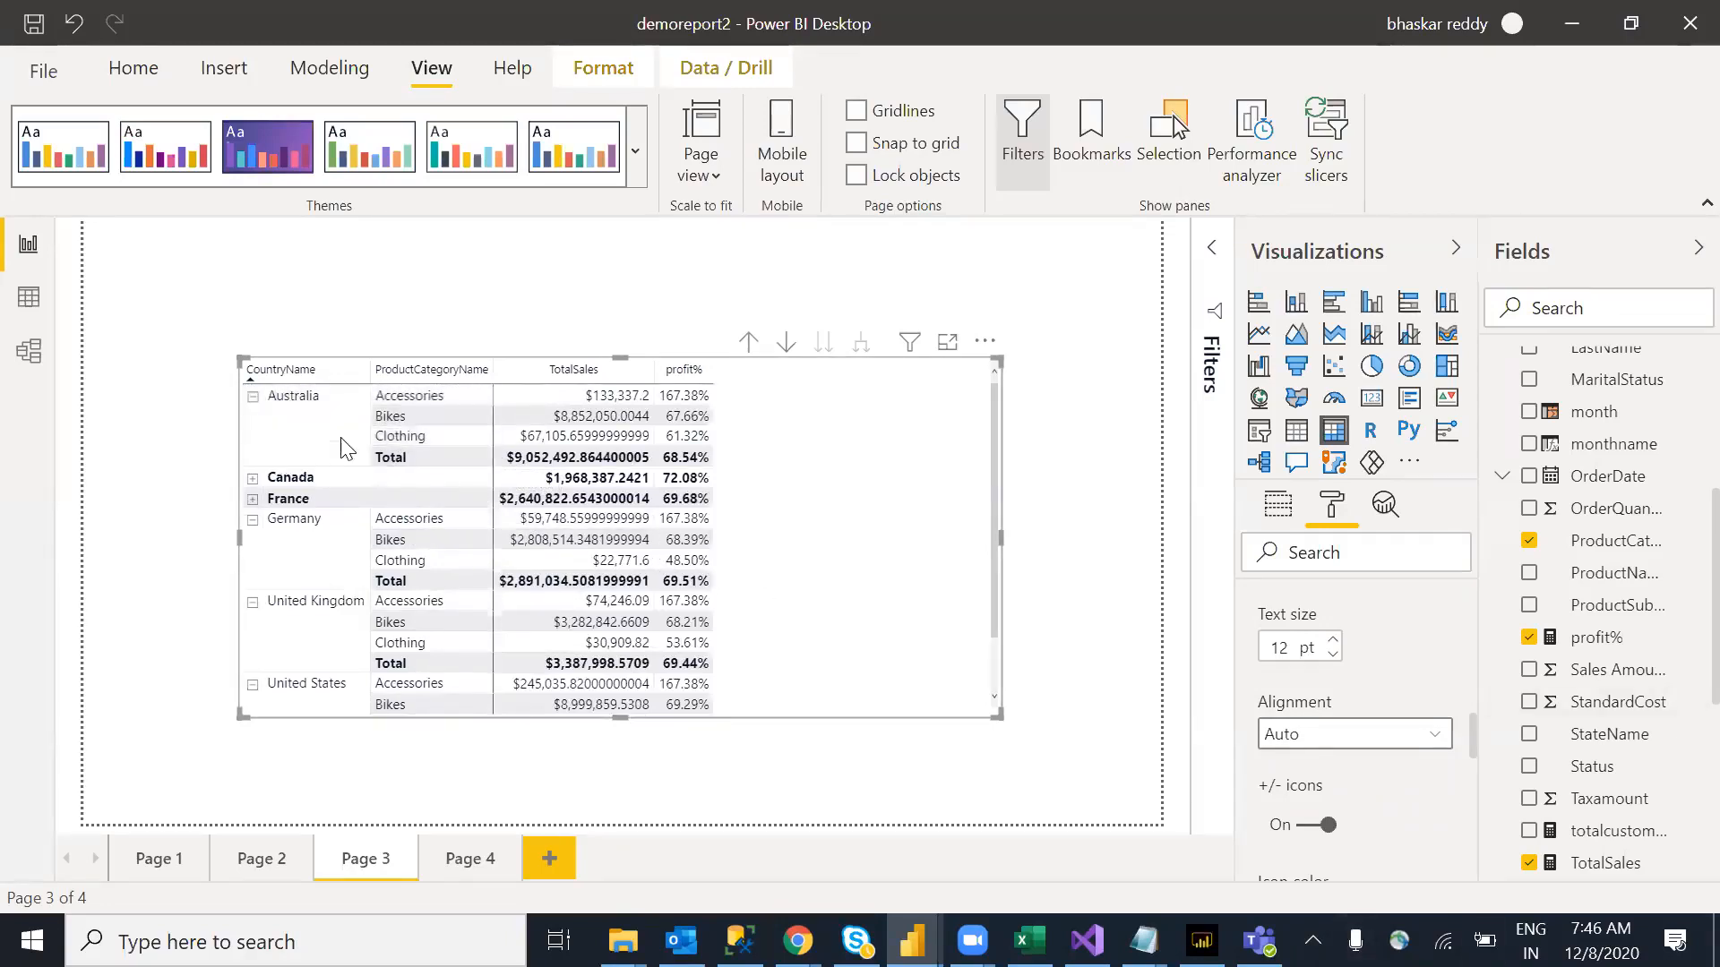
{"action": "left_click", "coordinate": [1087, 612]}
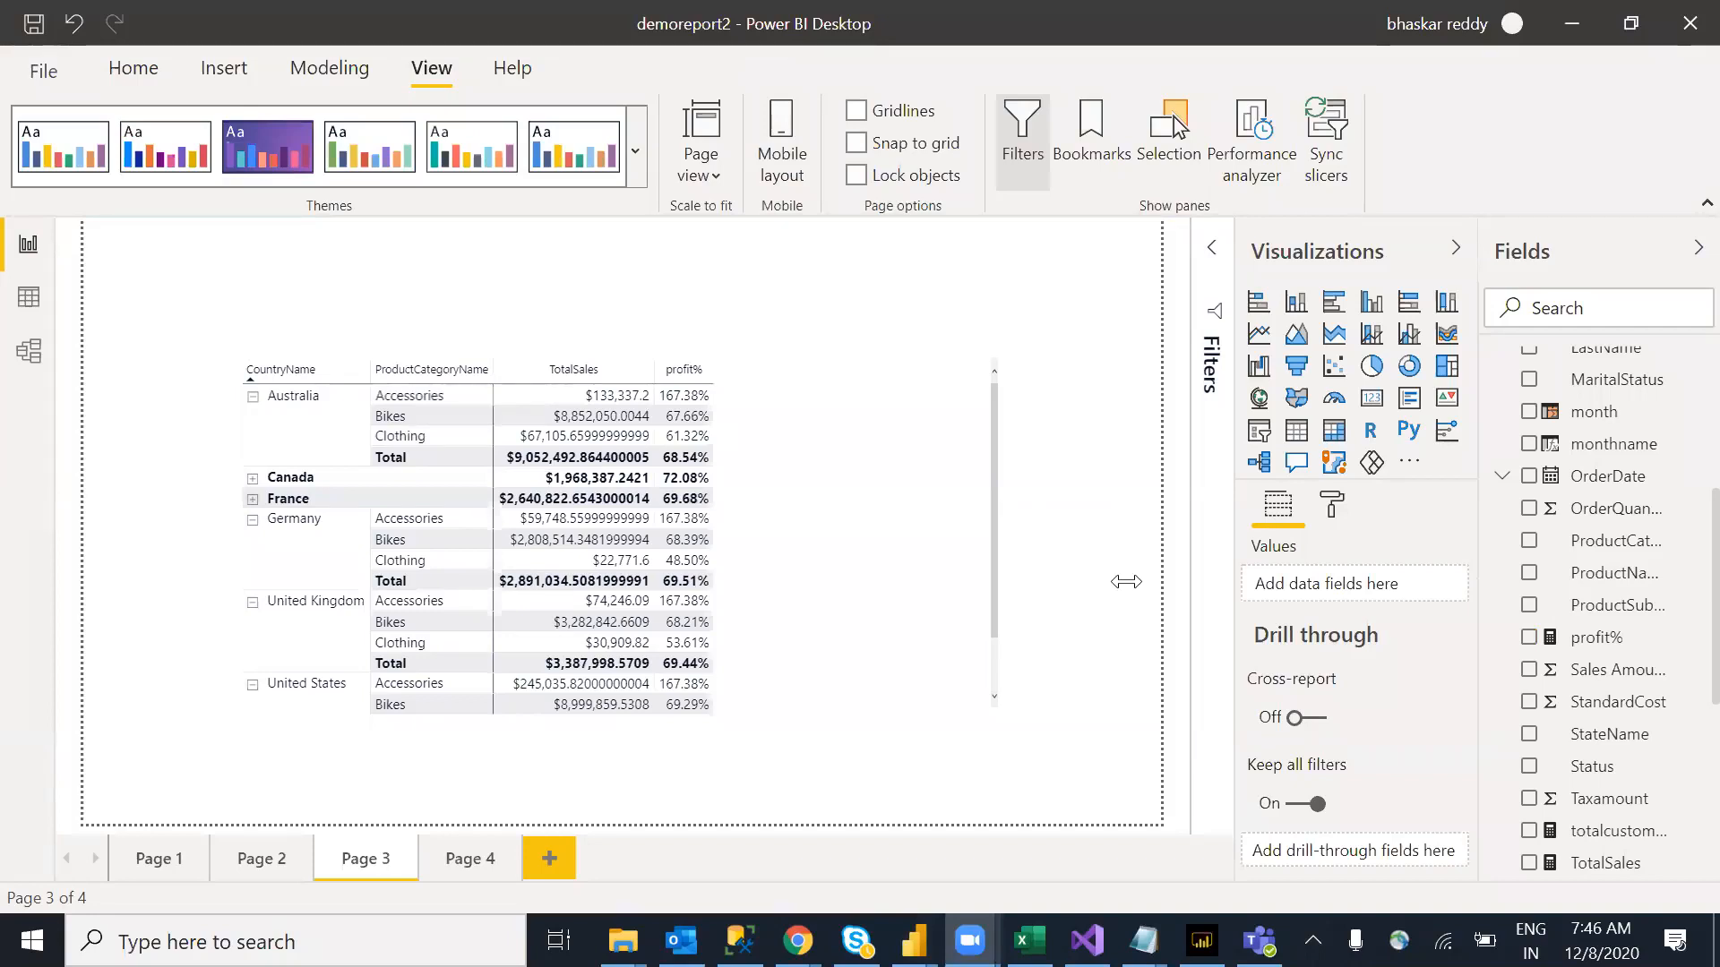
{"action": "mouse_move", "coordinate": [208, 412]}
{"action": "left_mouse_down"}
{"action": "mouse_move", "coordinate": [315, 546]}
{"action": "mouse_move", "coordinate": [269, 428]}
{"action": "left_mouse_up"}
{"action": "left_click_drag", "start_coordinate": [50, 283], "coordinate": [187, 430]}
{"action": "mouse_move", "coordinate": [76, 554]}
{"action": "left_mouse_down"}
{"action": "mouse_move", "coordinate": [288, 407]}
{"action": "mouse_move", "coordinate": [268, 495]}
{"action": "mouse_move", "coordinate": [79, 548]}
{"action": "left_mouse_up"}
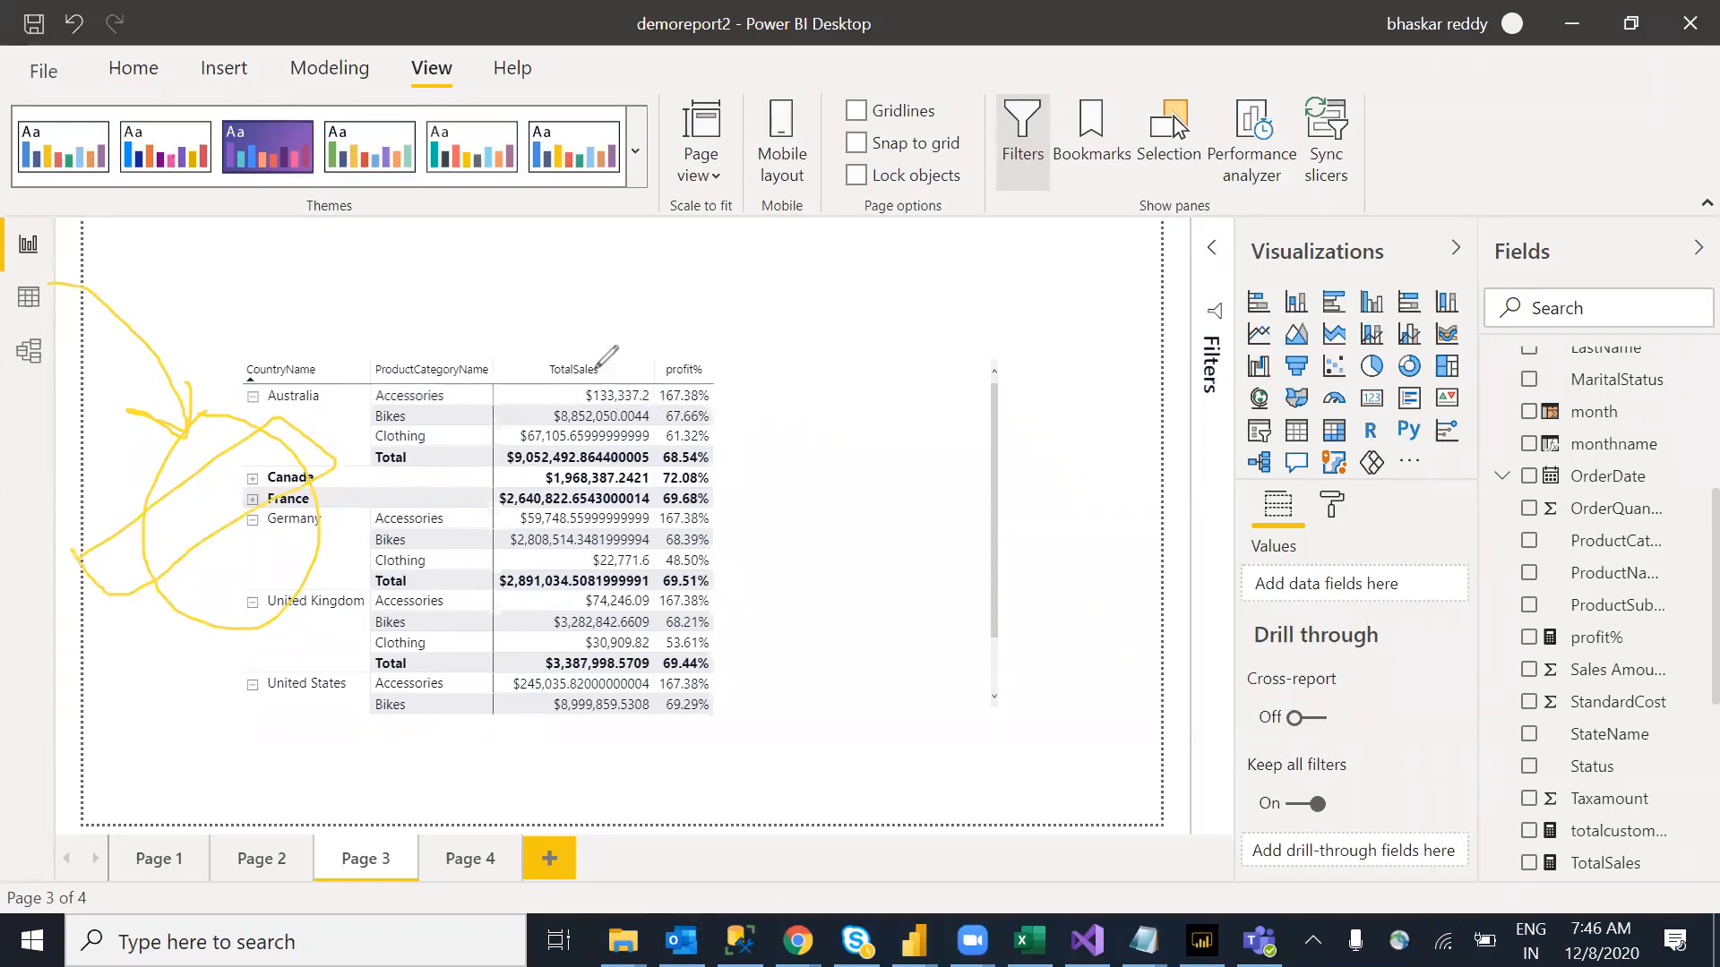
{"action": "mouse_move", "coordinate": [760, 502]}
{"action": "left_mouse_down"}
{"action": "mouse_move", "coordinate": [600, 371]}
{"action": "mouse_move", "coordinate": [874, 339]}
{"action": "mouse_move", "coordinate": [931, 395]}
{"action": "mouse_move", "coordinate": [667, 425]}
{"action": "left_mouse_up"}
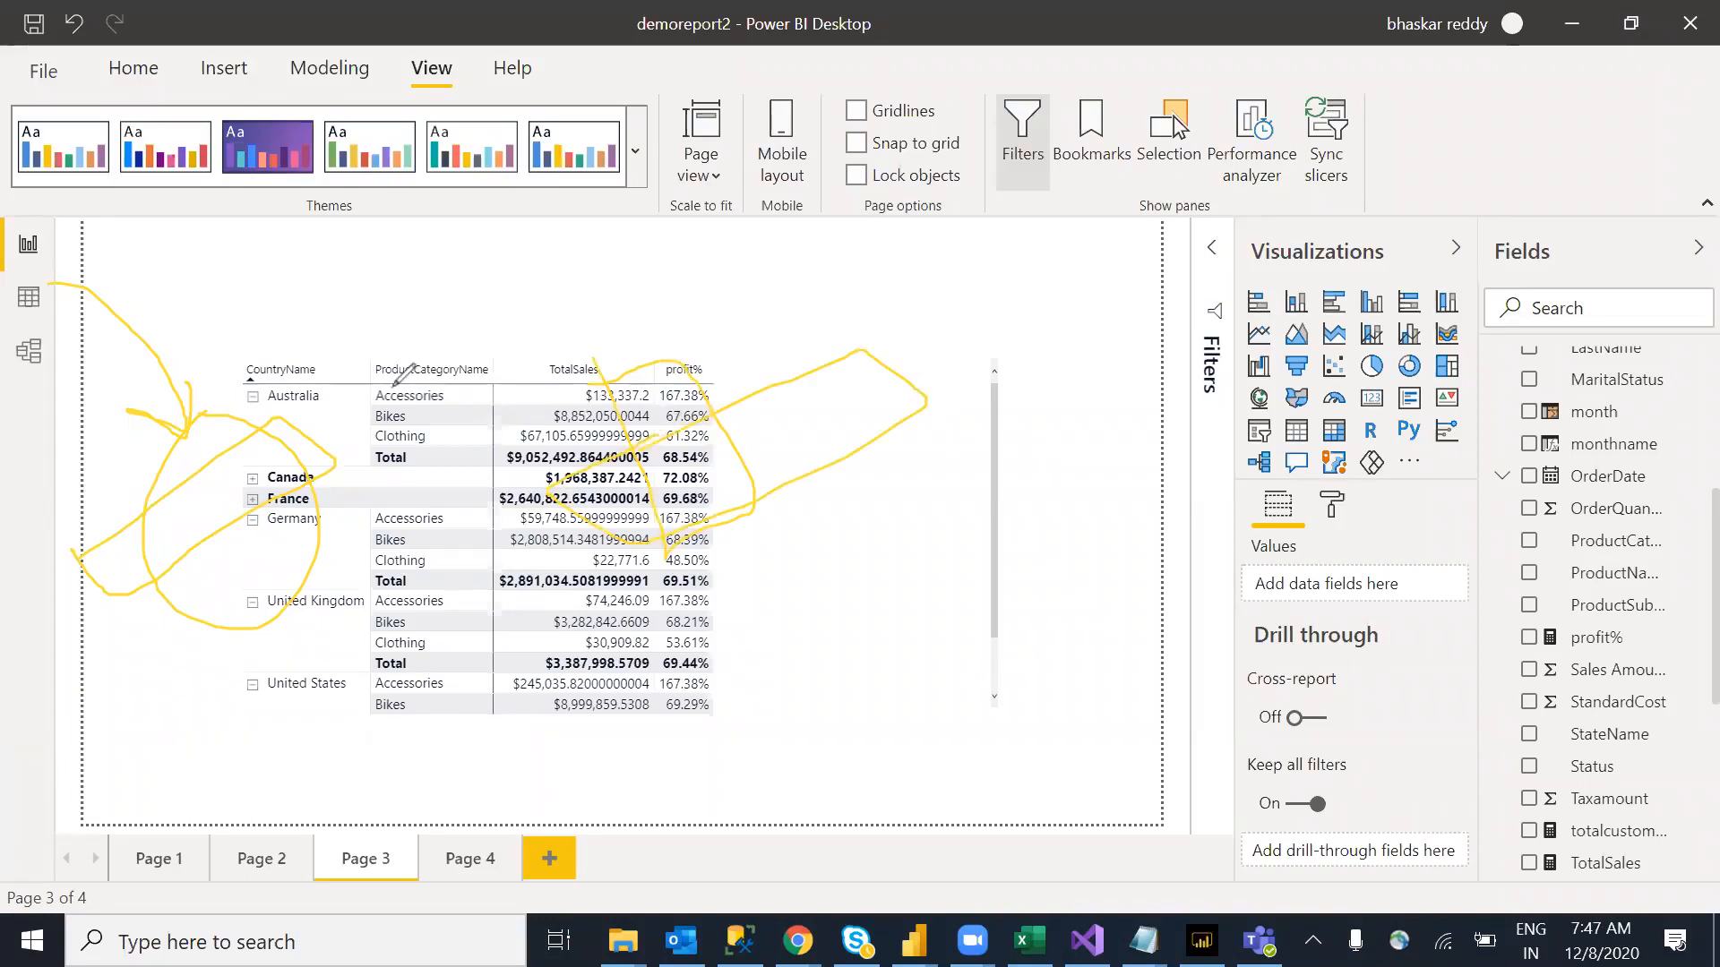
{"action": "left_click_drag", "start_coordinate": [348, 386], "coordinate": [228, 556]}
{"action": "mouse_move", "coordinate": [226, 715]}
{"action": "left_mouse_down"}
{"action": "mouse_move", "coordinate": [334, 692]}
{"action": "mouse_move", "coordinate": [269, 807]}
{"action": "mouse_move", "coordinate": [325, 676]}
{"action": "left_mouse_up"}
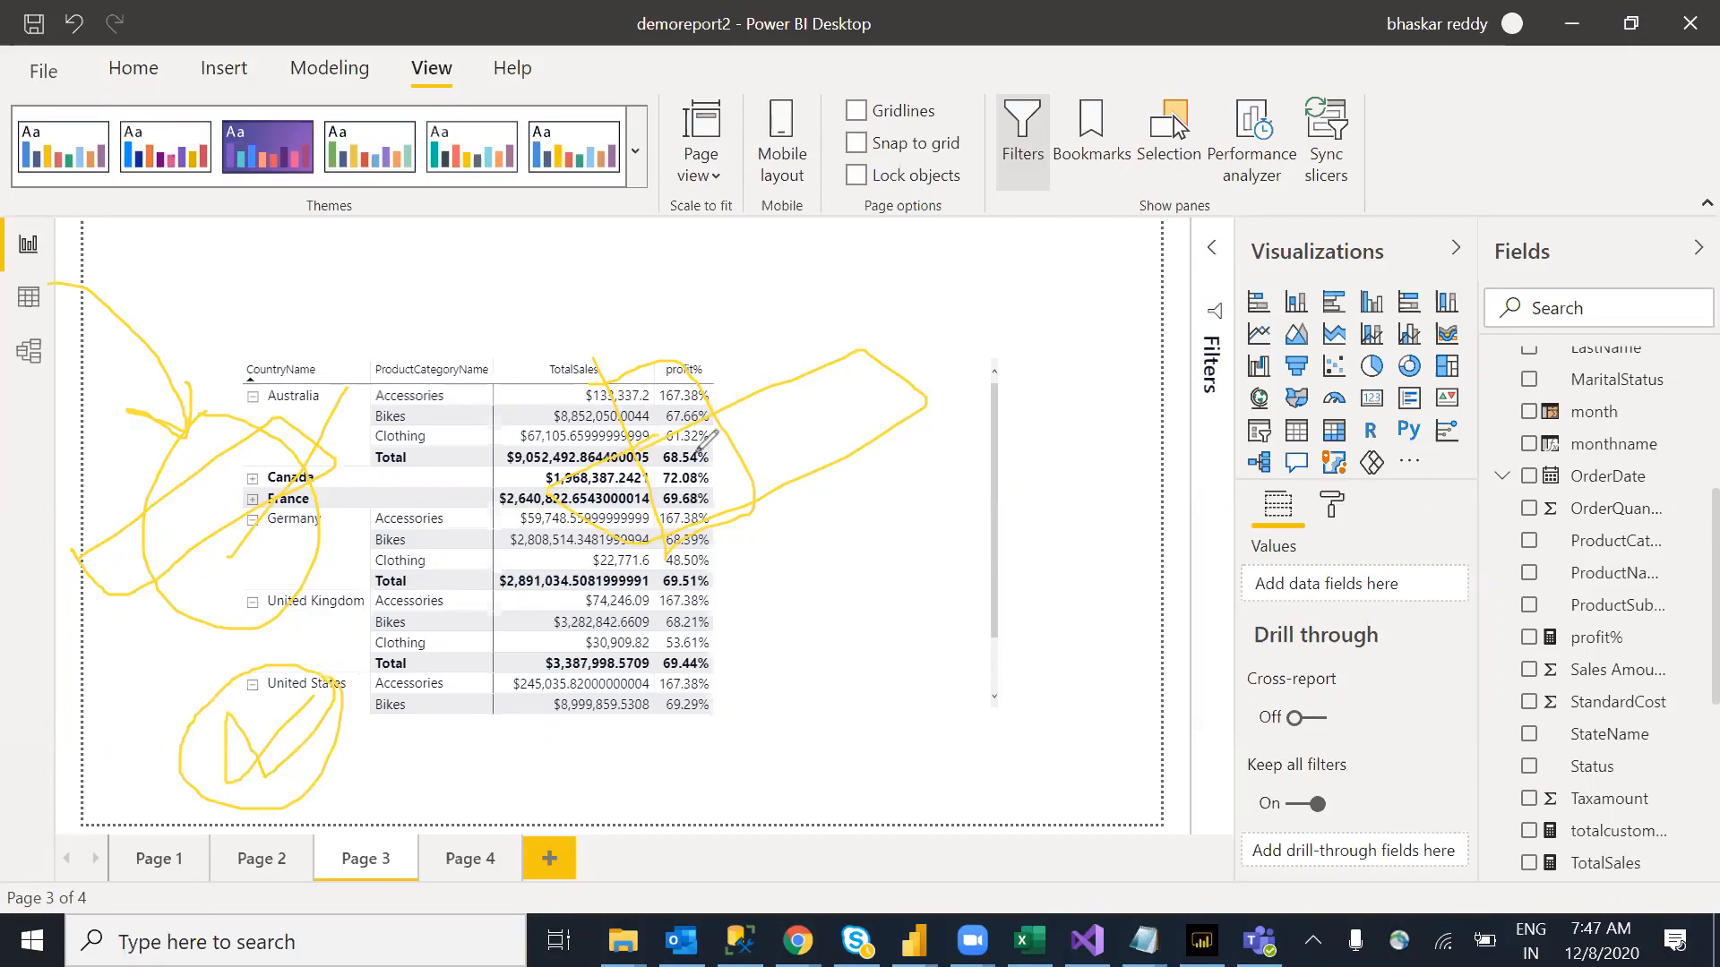
{"action": "mouse_move", "coordinate": [757, 362]}
{"action": "left_mouse_down"}
{"action": "mouse_move", "coordinate": [839, 535]}
{"action": "mouse_move", "coordinate": [863, 374]}
{"action": "mouse_move", "coordinate": [755, 363]}
{"action": "left_mouse_up"}
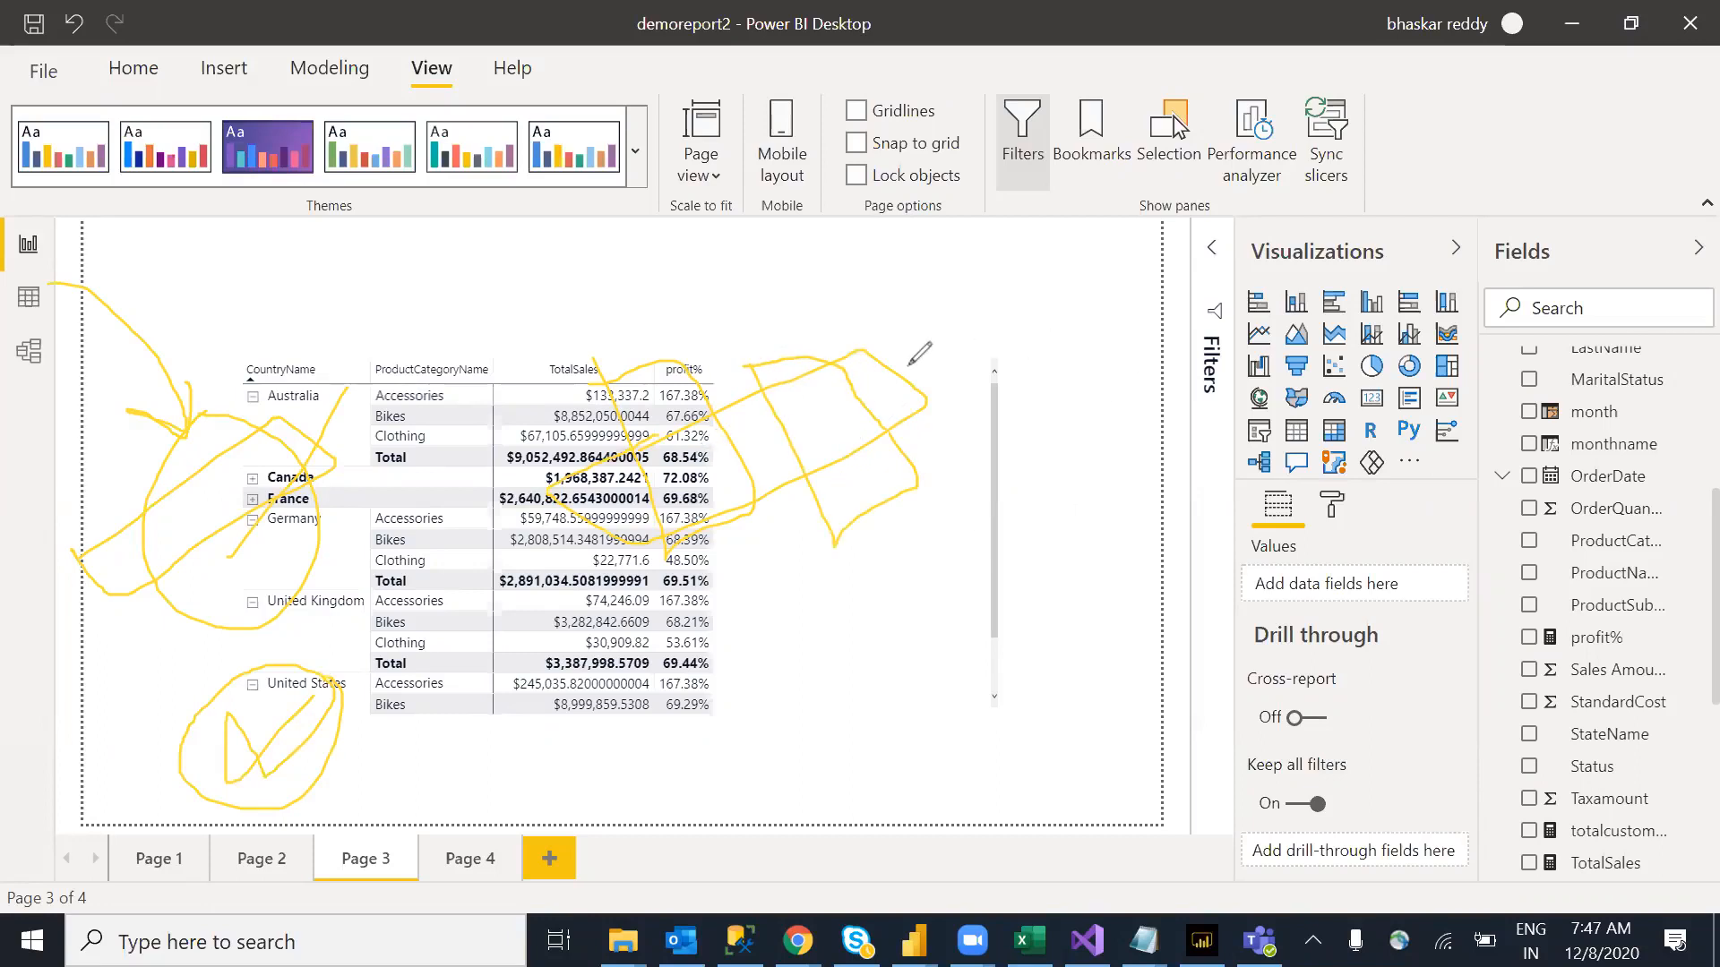
{"action": "left_click_drag", "start_coordinate": [1127, 306], "coordinate": [1140, 360]}
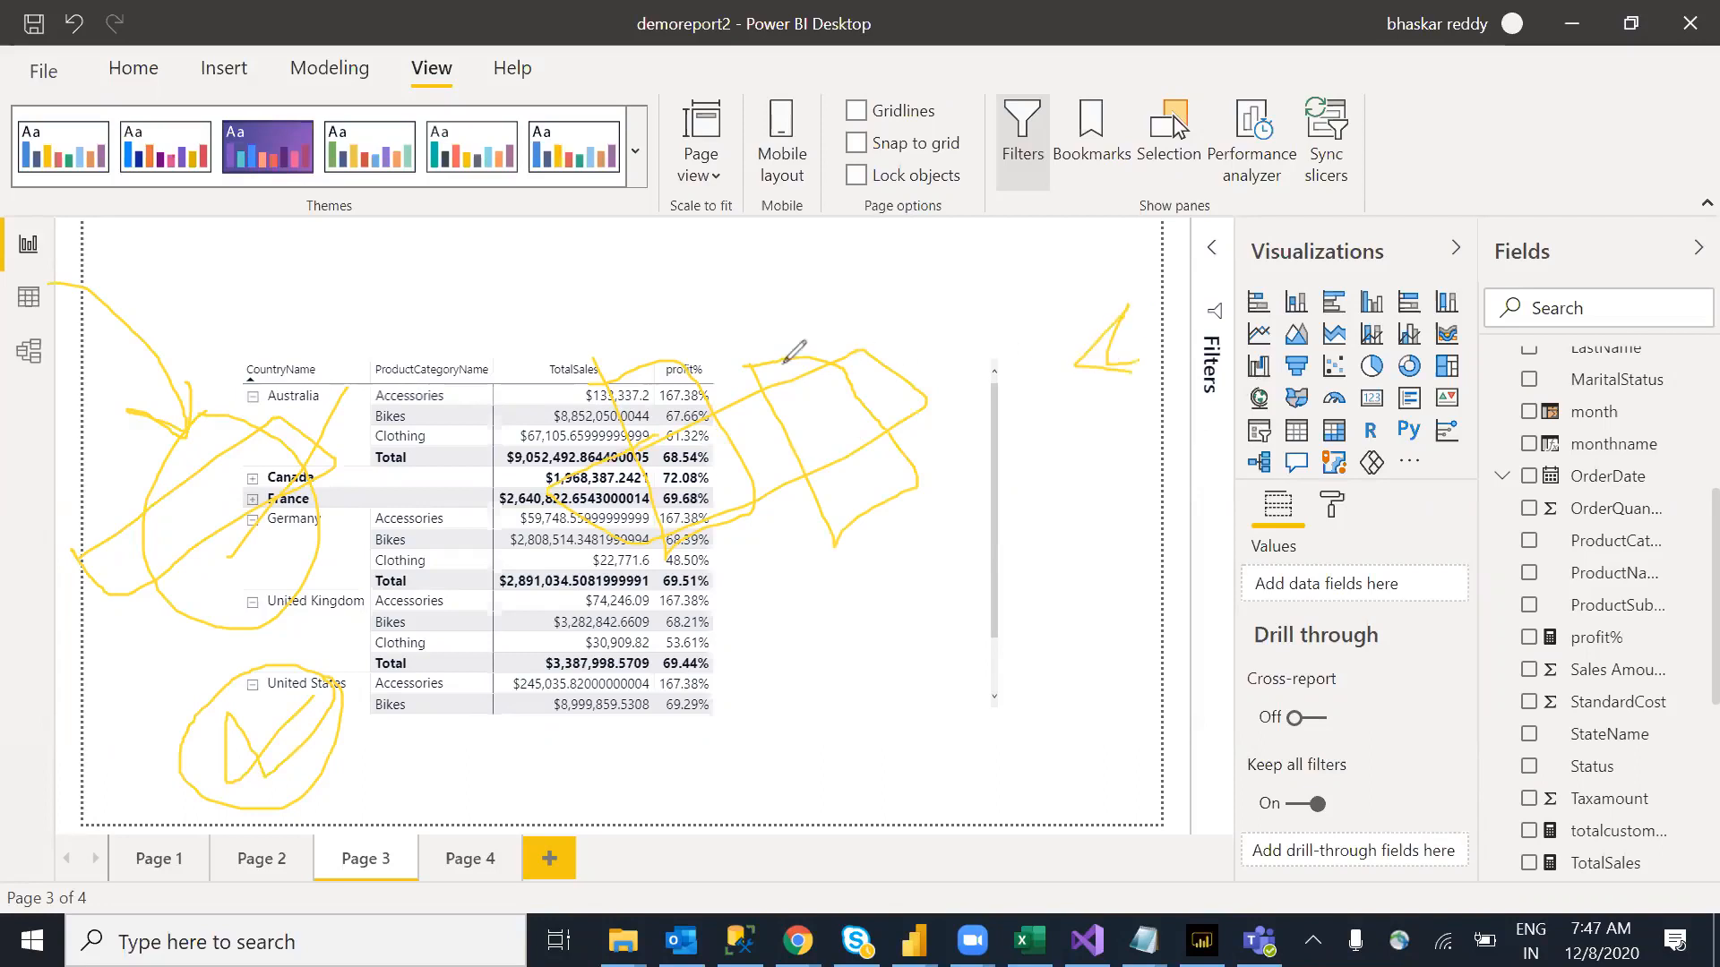
{"action": "mouse_move", "coordinate": [688, 352]}
{"action": "left_mouse_down"}
{"action": "mouse_move", "coordinate": [1005, 237]}
{"action": "mouse_move", "coordinate": [1119, 269]}
{"action": "mouse_move", "coordinate": [740, 397]}
{"action": "left_mouse_up"}
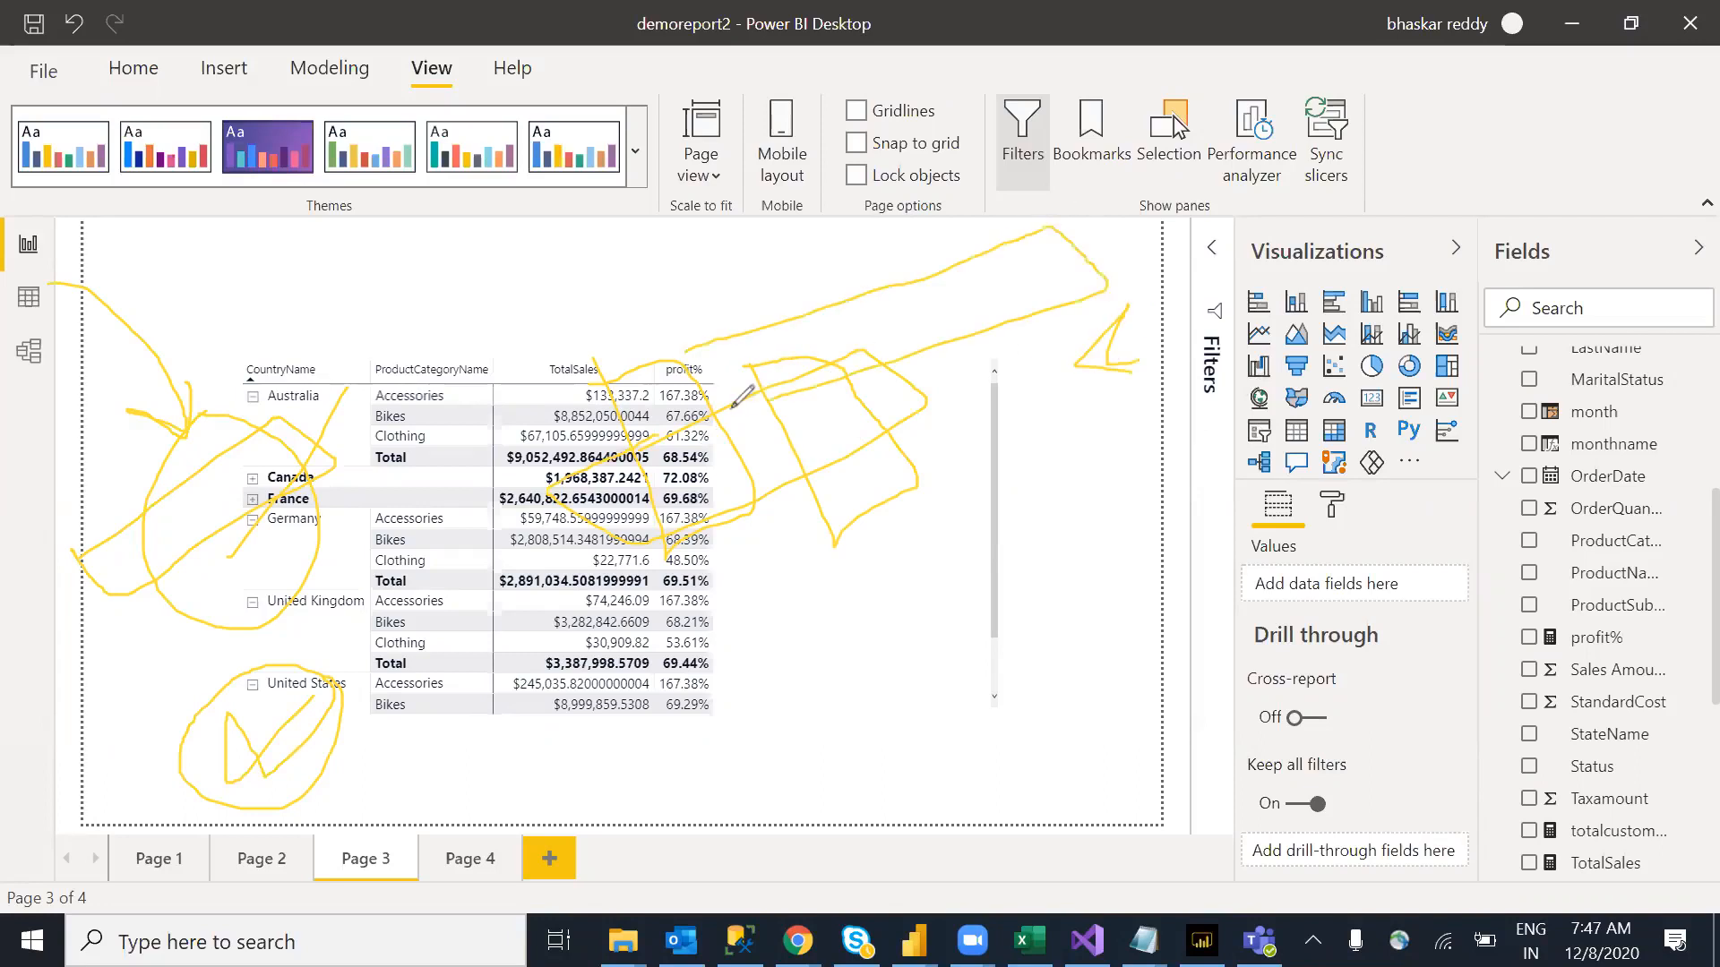
{"action": "mouse_move", "coordinate": [642, 253]}
{"action": "left_mouse_down"}
{"action": "mouse_move", "coordinate": [776, 327]}
{"action": "mouse_move", "coordinate": [764, 300]}
{"action": "left_mouse_up"}
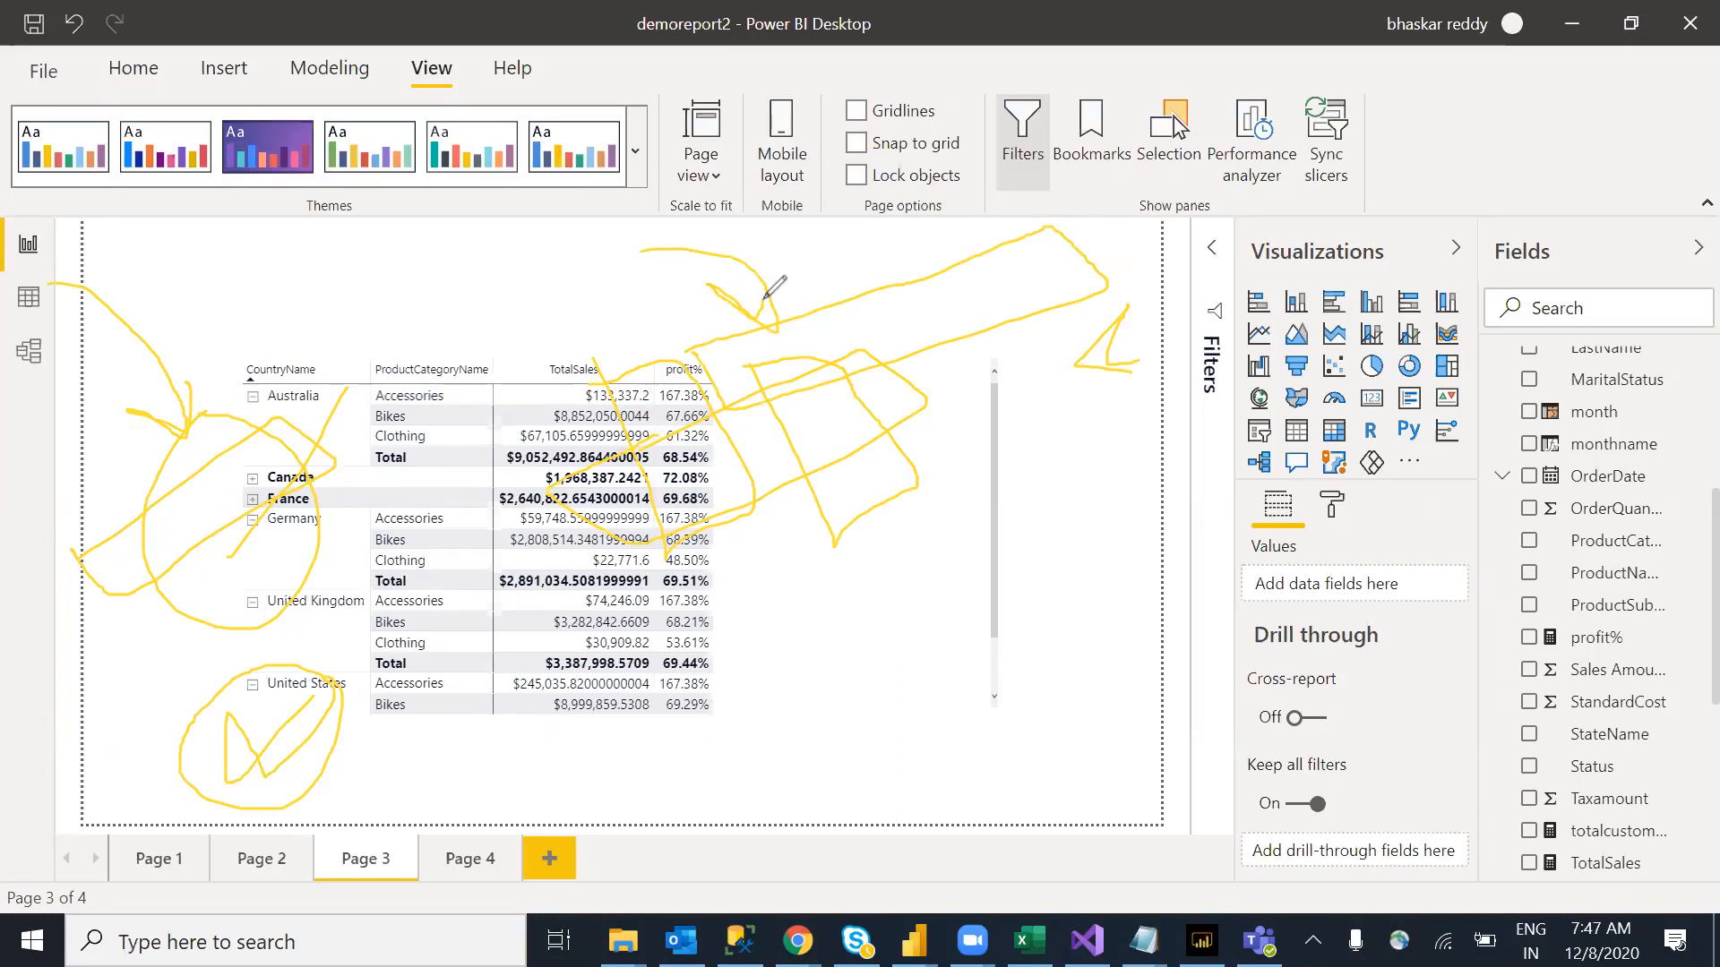
{"action": "mouse_move", "coordinate": [876, 251]}
{"action": "left_mouse_down"}
{"action": "mouse_move", "coordinate": [991, 315]}
{"action": "mouse_move", "coordinate": [1042, 189]}
{"action": "mouse_move", "coordinate": [1190, 304]}
{"action": "mouse_move", "coordinate": [1165, 233]}
{"action": "left_mouse_up"}
{"action": "mouse_move", "coordinate": [1030, 215]}
{"action": "left_mouse_down"}
{"action": "mouse_move", "coordinate": [1208, 224]}
{"action": "mouse_move", "coordinate": [1403, 290]}
{"action": "mouse_move", "coordinate": [1355, 167]}
{"action": "mouse_move", "coordinate": [1164, 210]}
{"action": "left_mouse_up"}
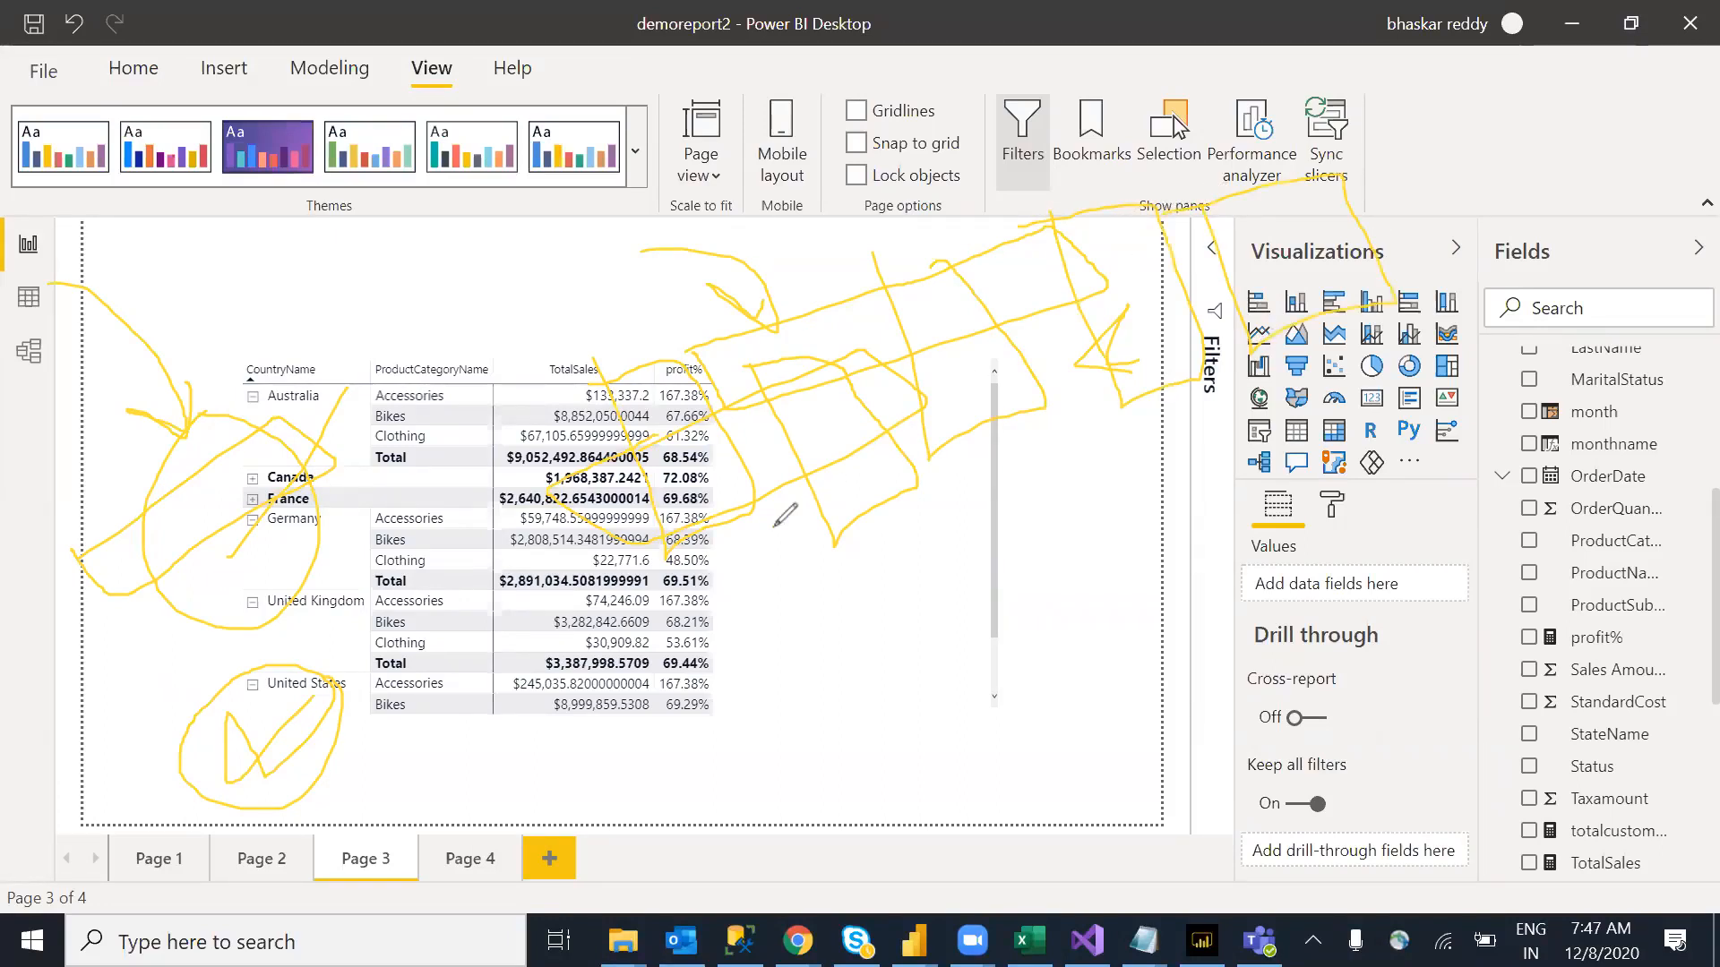
{"action": "left_click_drag", "start_coordinate": [120, 424], "coordinate": [246, 339]}
{"action": "mouse_move", "coordinate": [286, 548]}
{"action": "left_mouse_down"}
{"action": "mouse_move", "coordinate": [341, 514]}
{"action": "mouse_move", "coordinate": [225, 602]}
{"action": "left_mouse_up"}
{"action": "left_click_drag", "start_coordinate": [239, 601], "coordinate": [276, 578]}
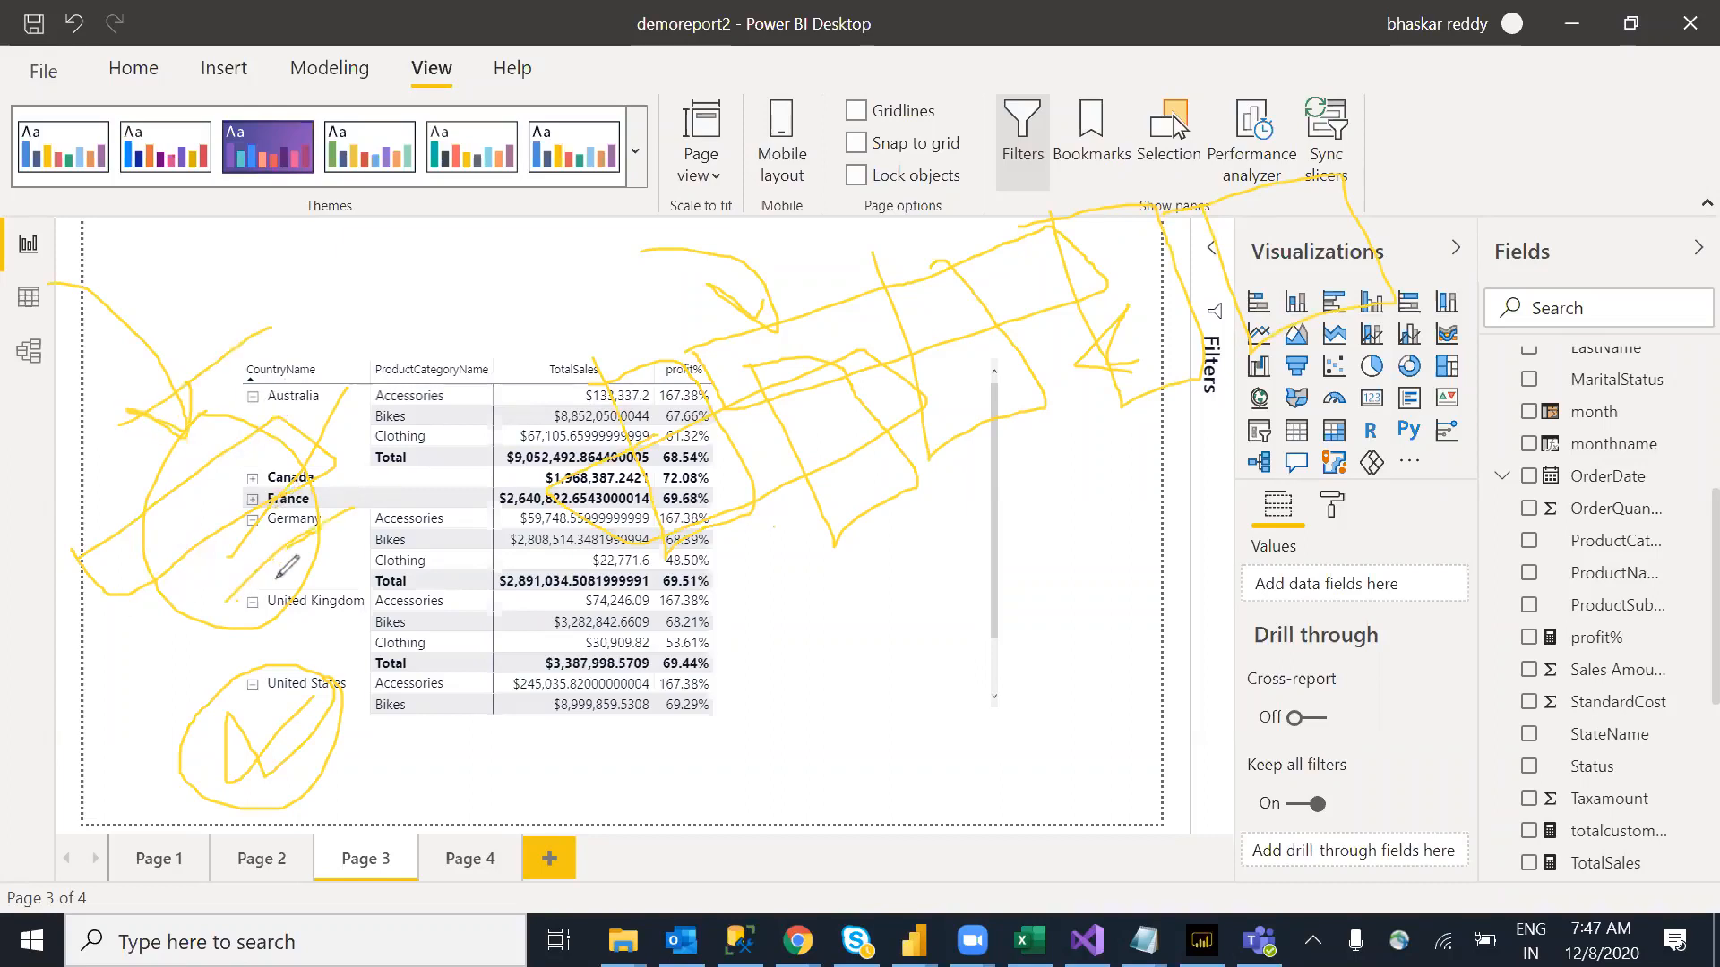
{"action": "left_click_drag", "start_coordinate": [670, 521], "coordinate": [891, 416]}
{"action": "left_click_drag", "start_coordinate": [698, 613], "coordinate": [964, 495]}
{"action": "mouse_move", "coordinate": [995, 348]}
{"action": "left_mouse_down"}
{"action": "mouse_move", "coordinate": [1024, 215]}
{"action": "mouse_move", "coordinate": [1128, 247]}
{"action": "left_mouse_up"}
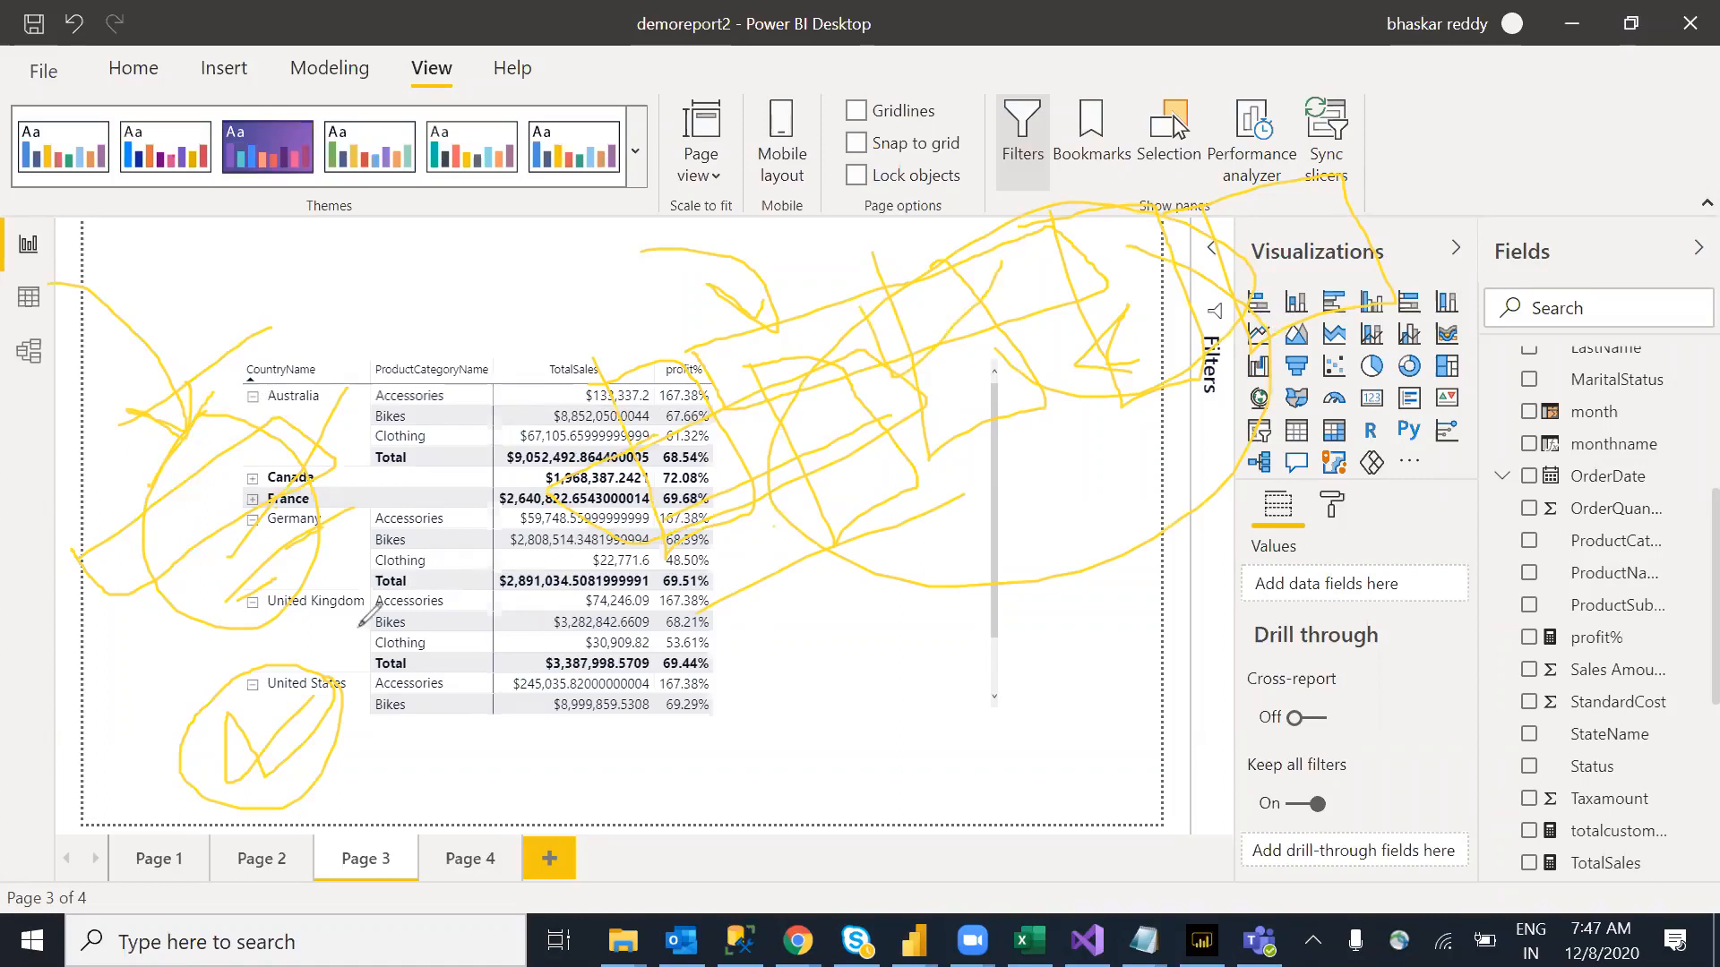
{"action": "mouse_move", "coordinate": [735, 654]}
{"action": "left_mouse_down"}
{"action": "mouse_move", "coordinate": [849, 751]}
{"action": "mouse_move", "coordinate": [671, 681]}
{"action": "left_mouse_up"}
{"action": "mouse_move", "coordinate": [721, 611]}
{"action": "left_mouse_down"}
{"action": "mouse_move", "coordinate": [636, 529]}
{"action": "mouse_move", "coordinate": [694, 608]}
{"action": "mouse_move", "coordinate": [917, 720]}
{"action": "mouse_move", "coordinate": [833, 559]}
{"action": "mouse_move", "coordinate": [849, 593]}
{"action": "left_mouse_up"}
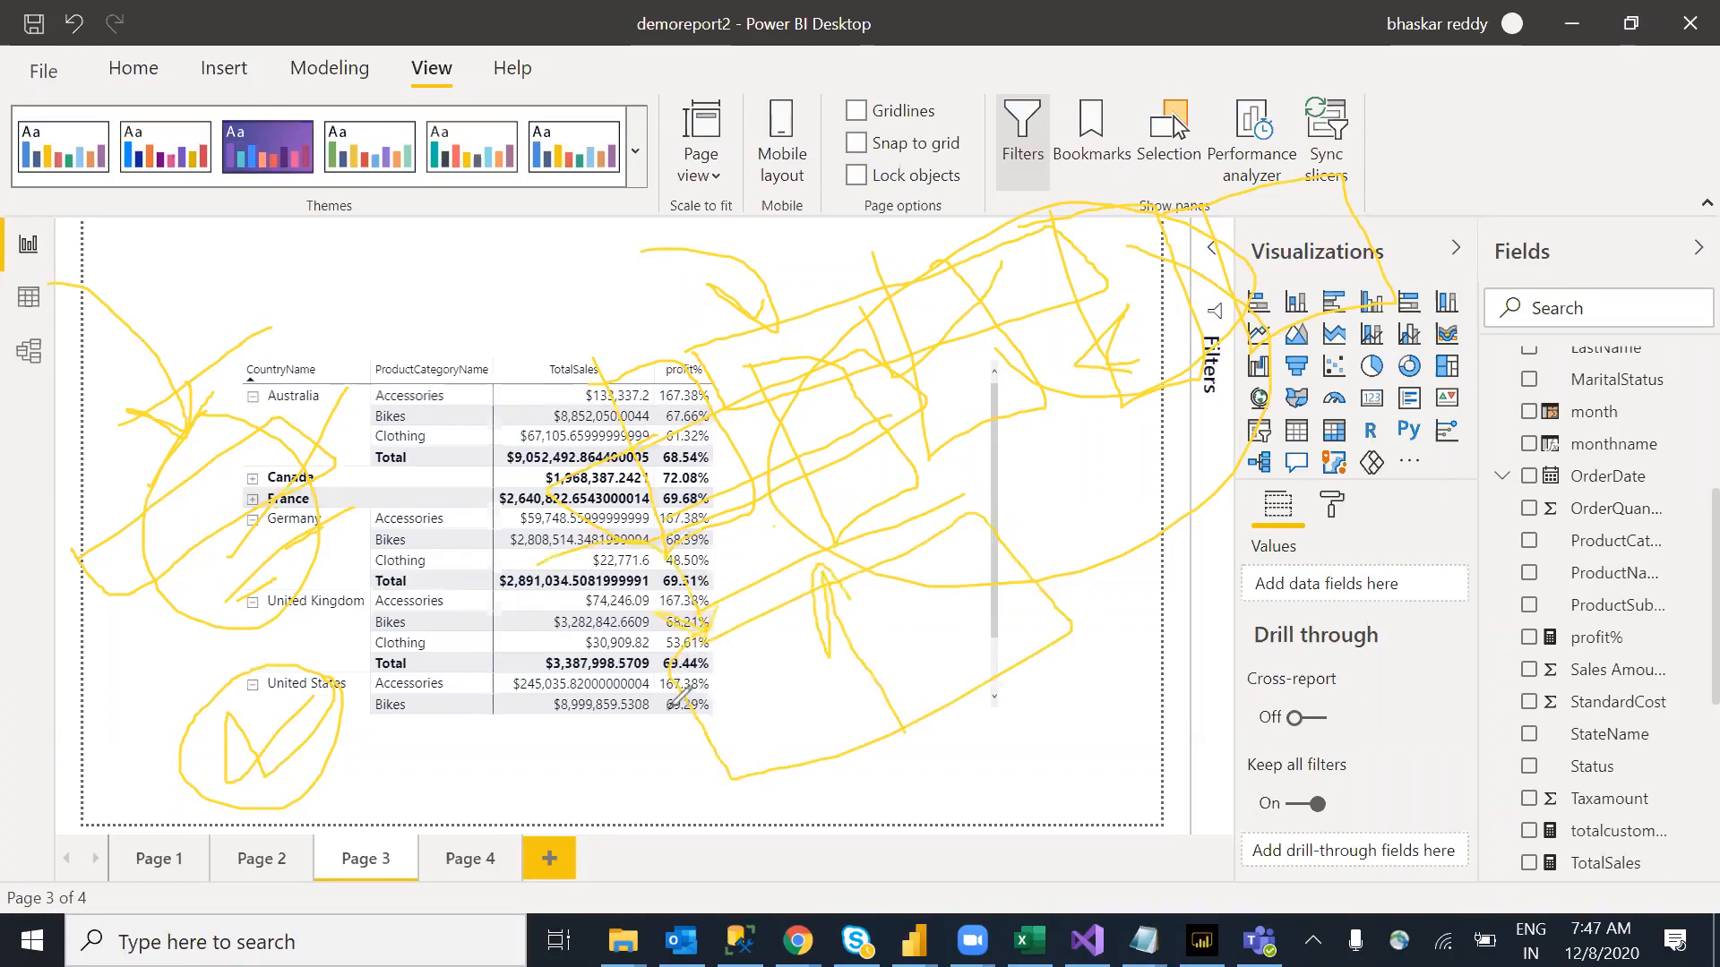
{"action": "mouse_move", "coordinate": [689, 643]}
{"action": "left_mouse_down"}
{"action": "mouse_move", "coordinate": [699, 686]}
{"action": "mouse_move", "coordinate": [741, 717]}
{"action": "mouse_move", "coordinate": [892, 661]}
{"action": "mouse_move", "coordinate": [846, 708]}
{"action": "left_mouse_up"}
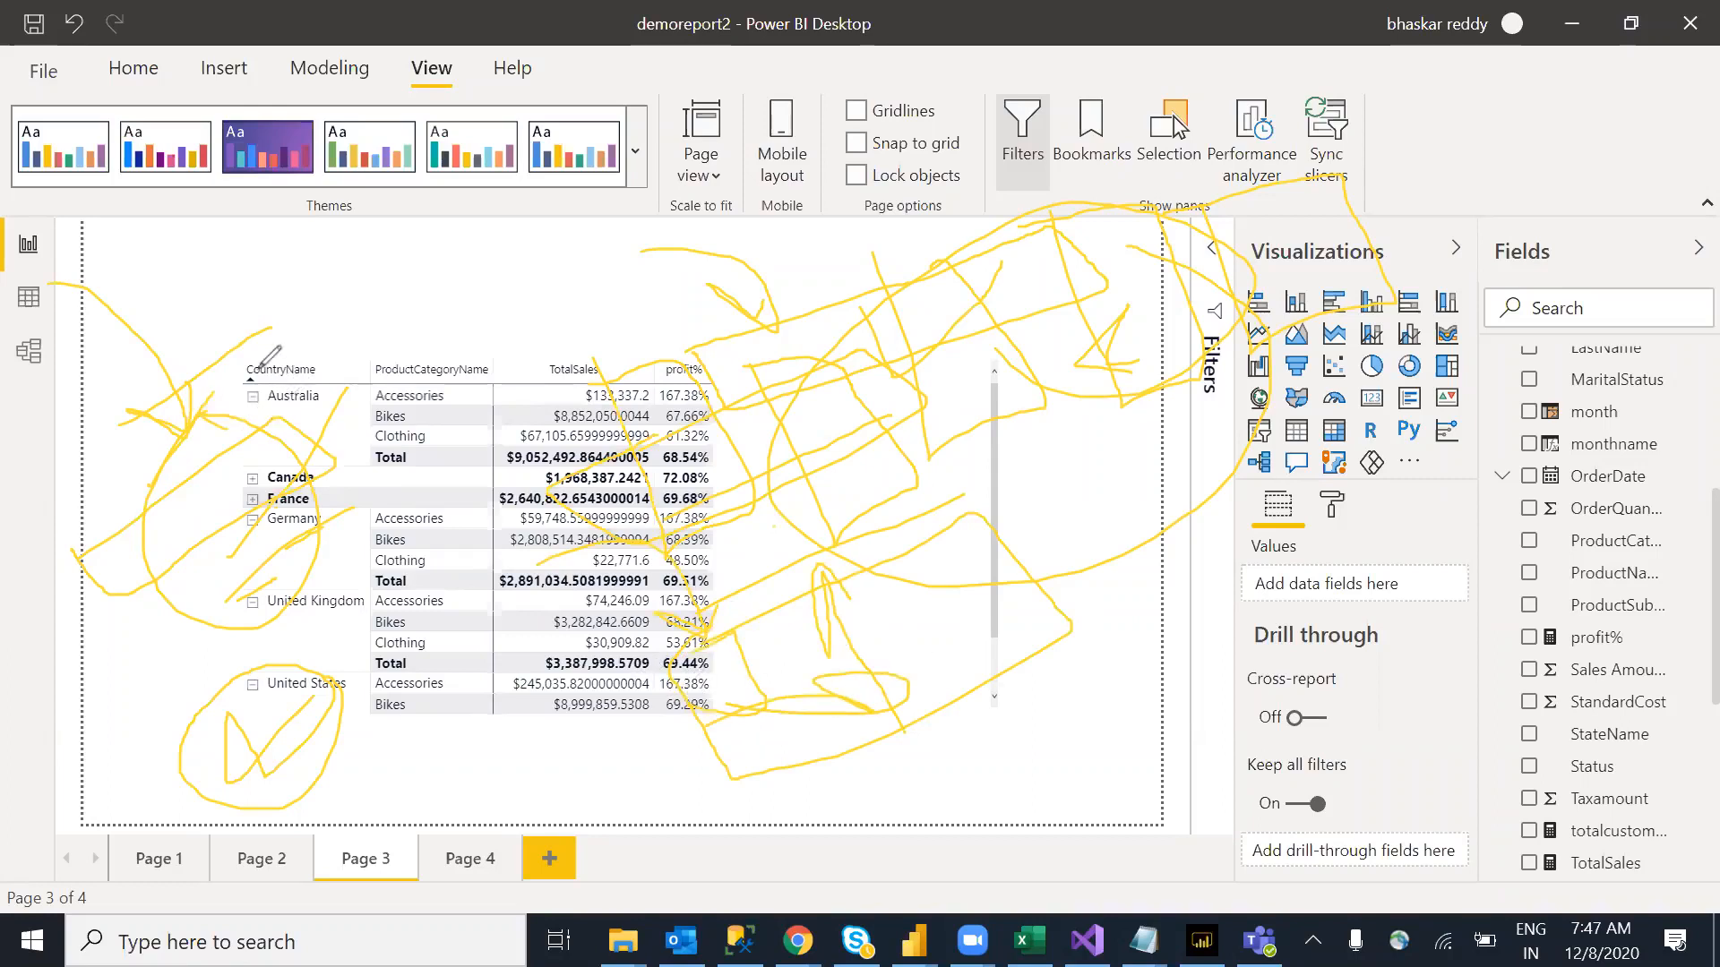
{"action": "left_click_drag", "start_coordinate": [264, 414], "coordinate": [266, 412]}
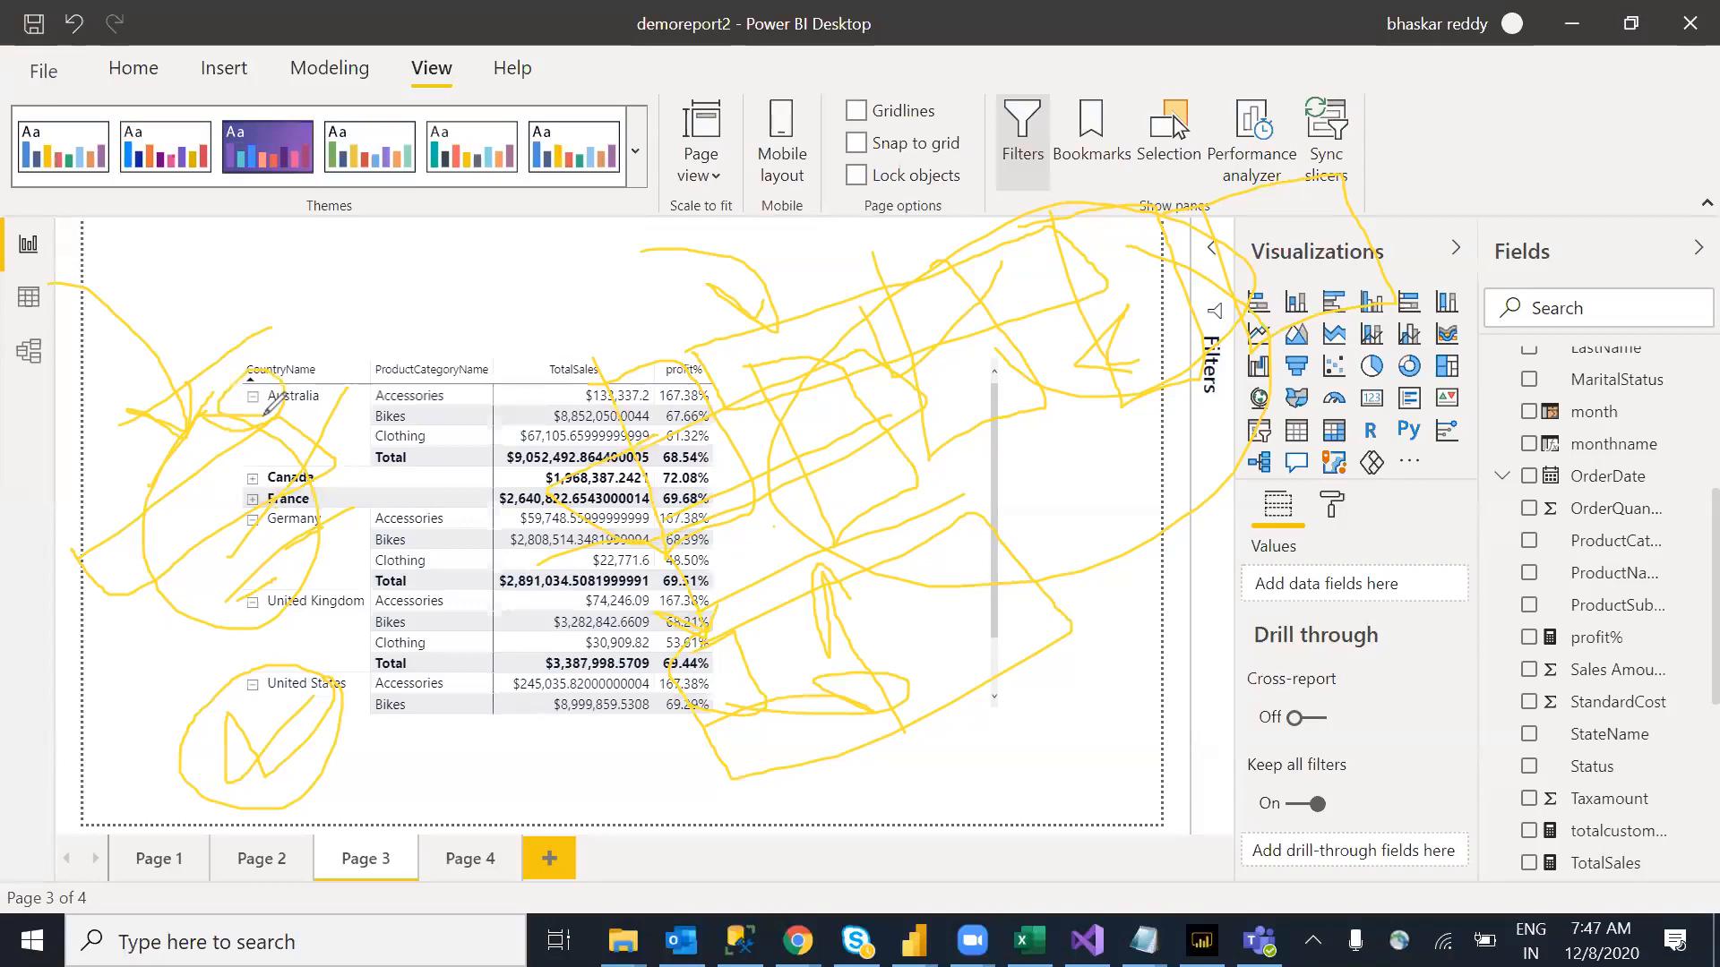
{"action": "mouse_move", "coordinate": [330, 308]}
{"action": "left_mouse_down"}
{"action": "mouse_move", "coordinate": [292, 256]}
{"action": "mouse_move", "coordinate": [337, 287]}
{"action": "mouse_move", "coordinate": [265, 282]}
{"action": "mouse_move", "coordinate": [388, 309]}
{"action": "mouse_move", "coordinate": [322, 262]}
{"action": "left_mouse_up"}
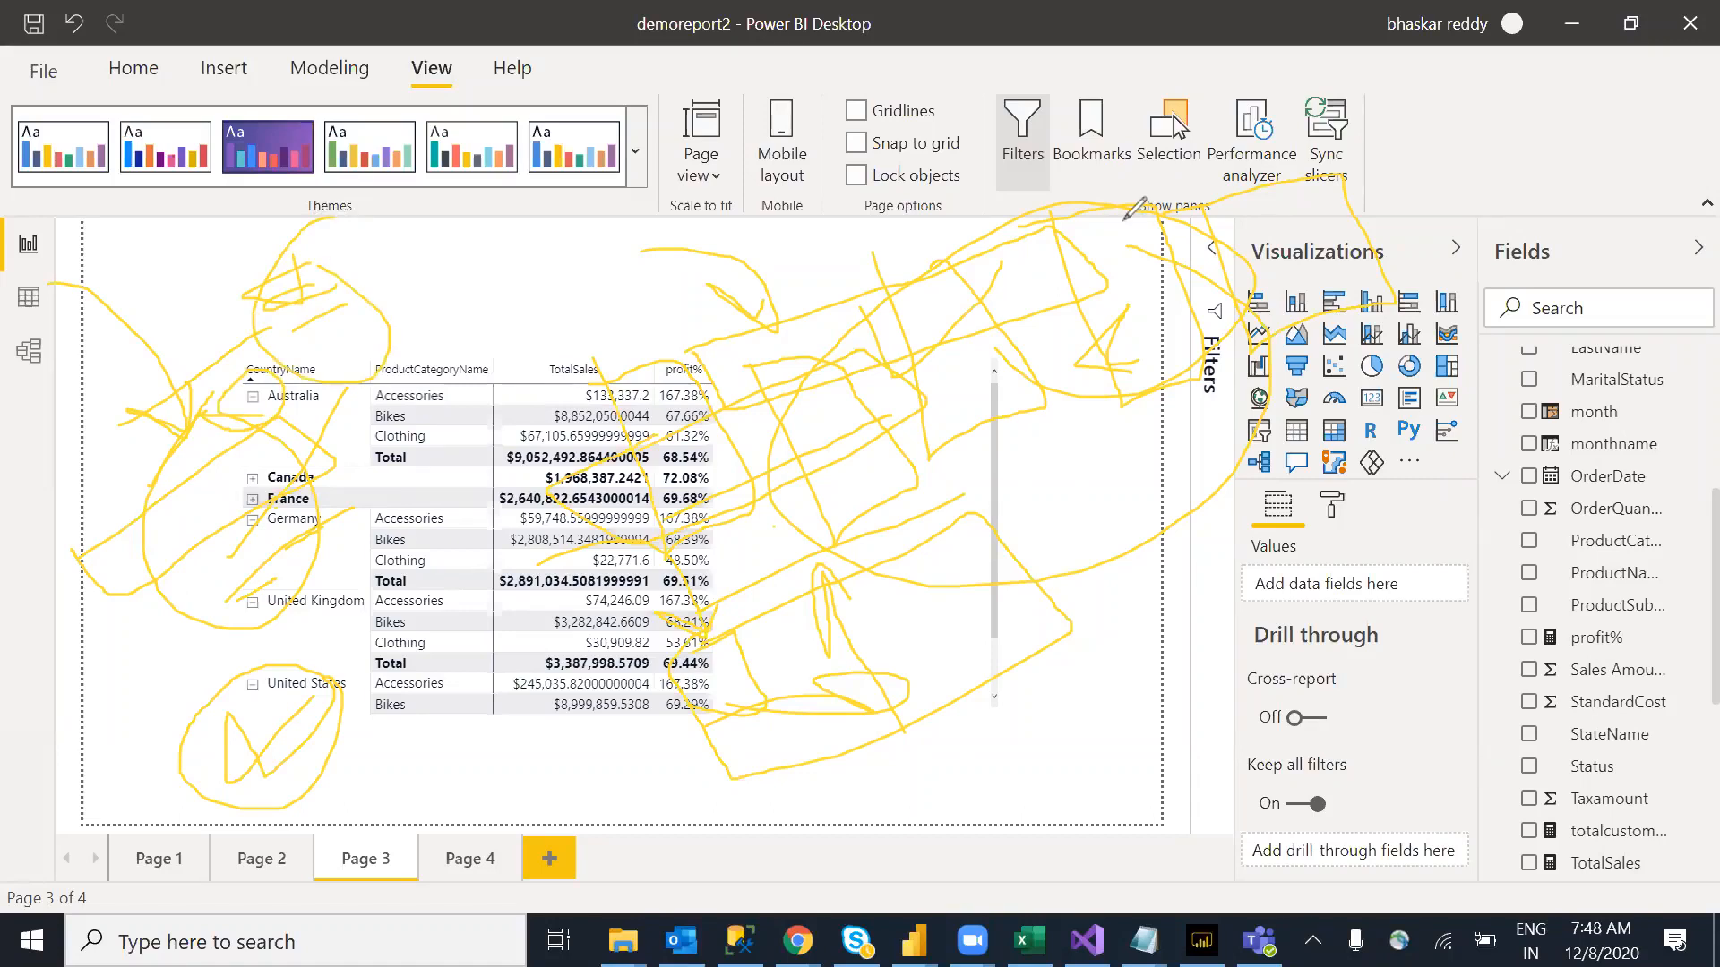
{"action": "key", "text": "e"}
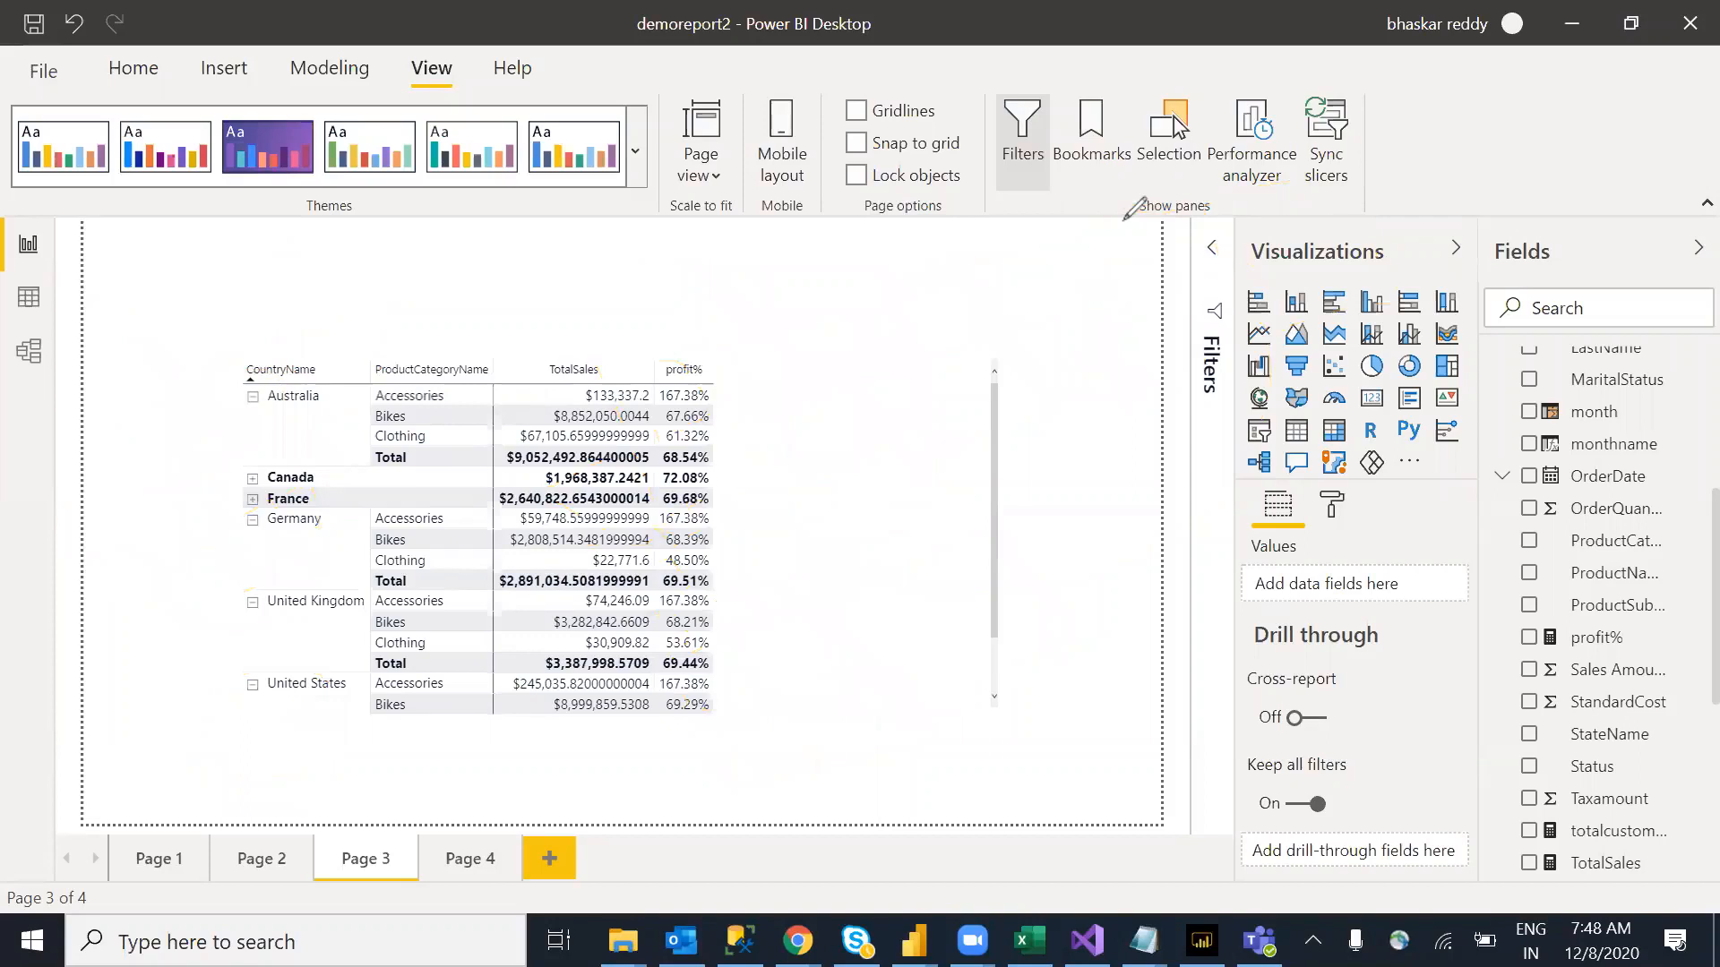
Step: Collapse Australia's product categories in the Page 3 matrix and expand them again
{"action": "left_click", "coordinate": [254, 397]}
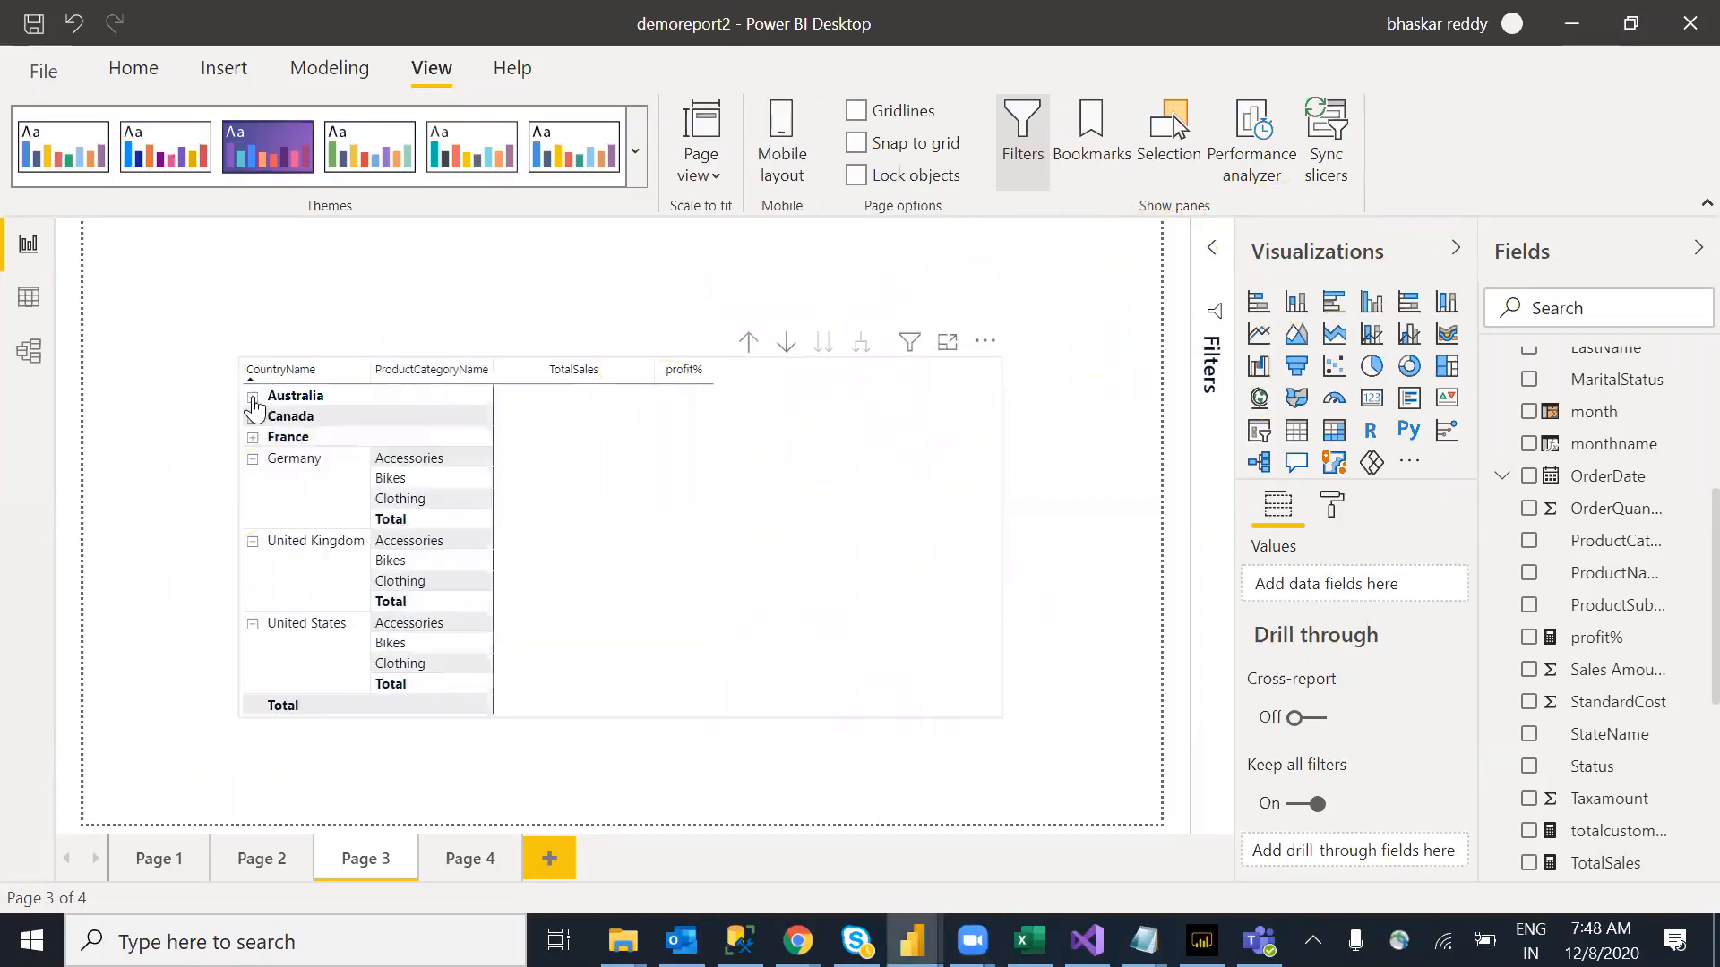
{"action": "left_click", "coordinate": [254, 399]}
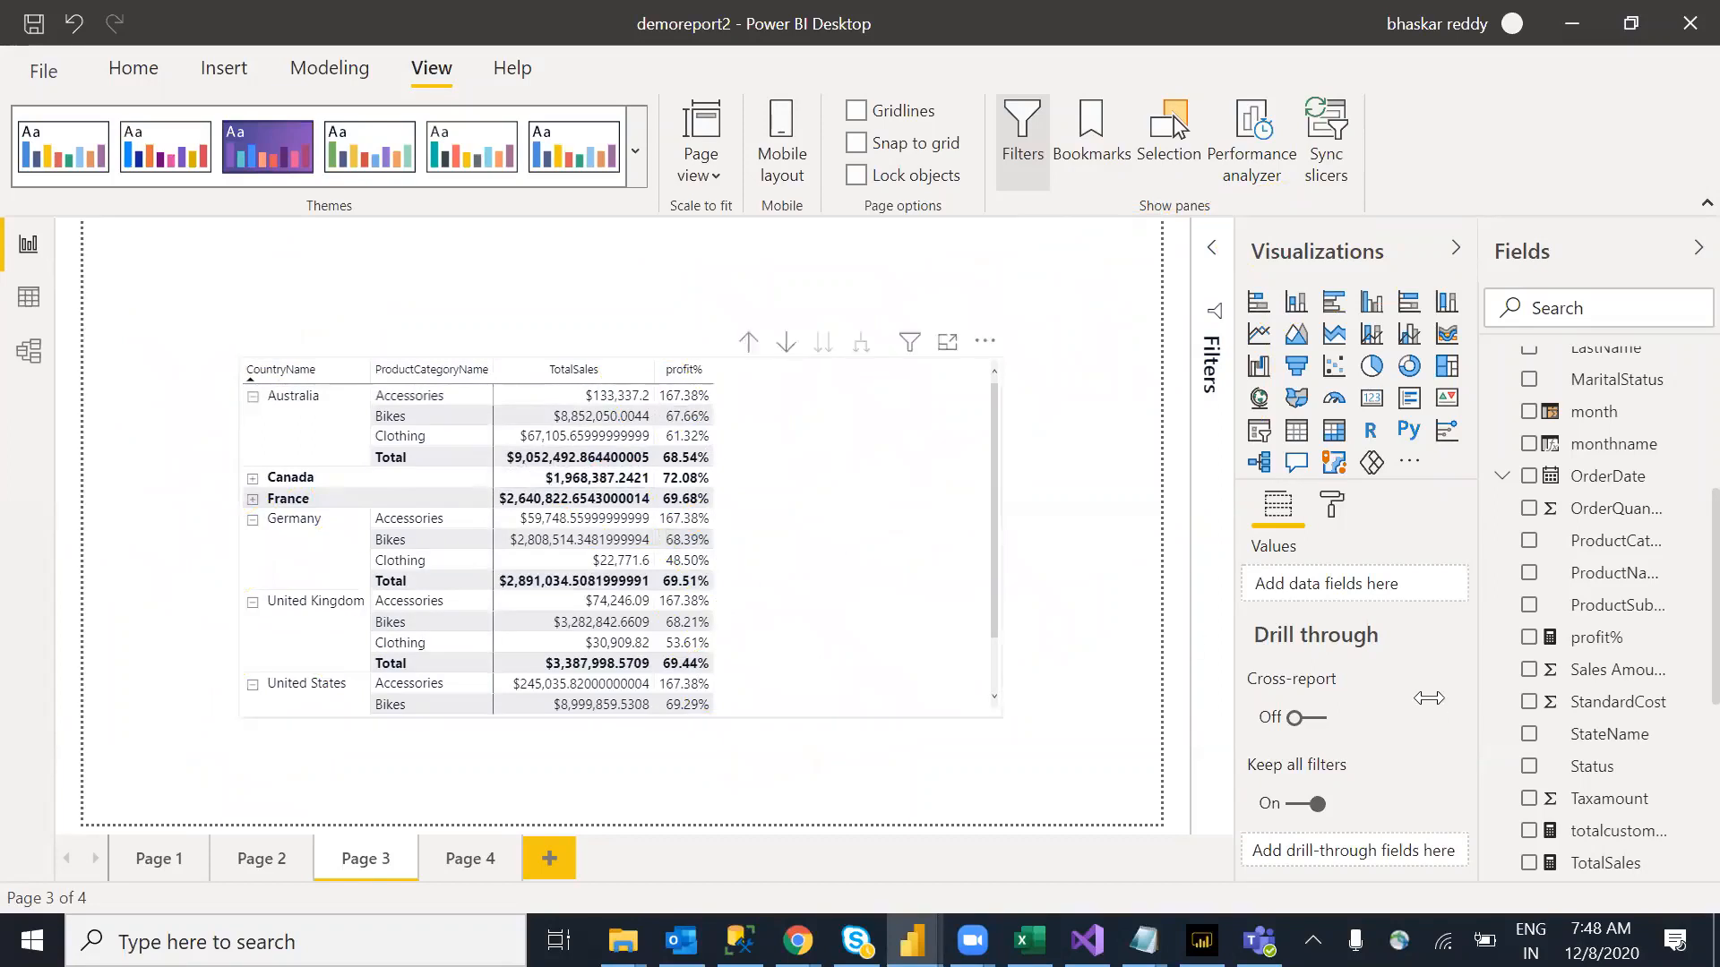
{"action": "scroll", "coordinate": [1682, 646], "scroll_direction": "down", "scroll_amount": 3}
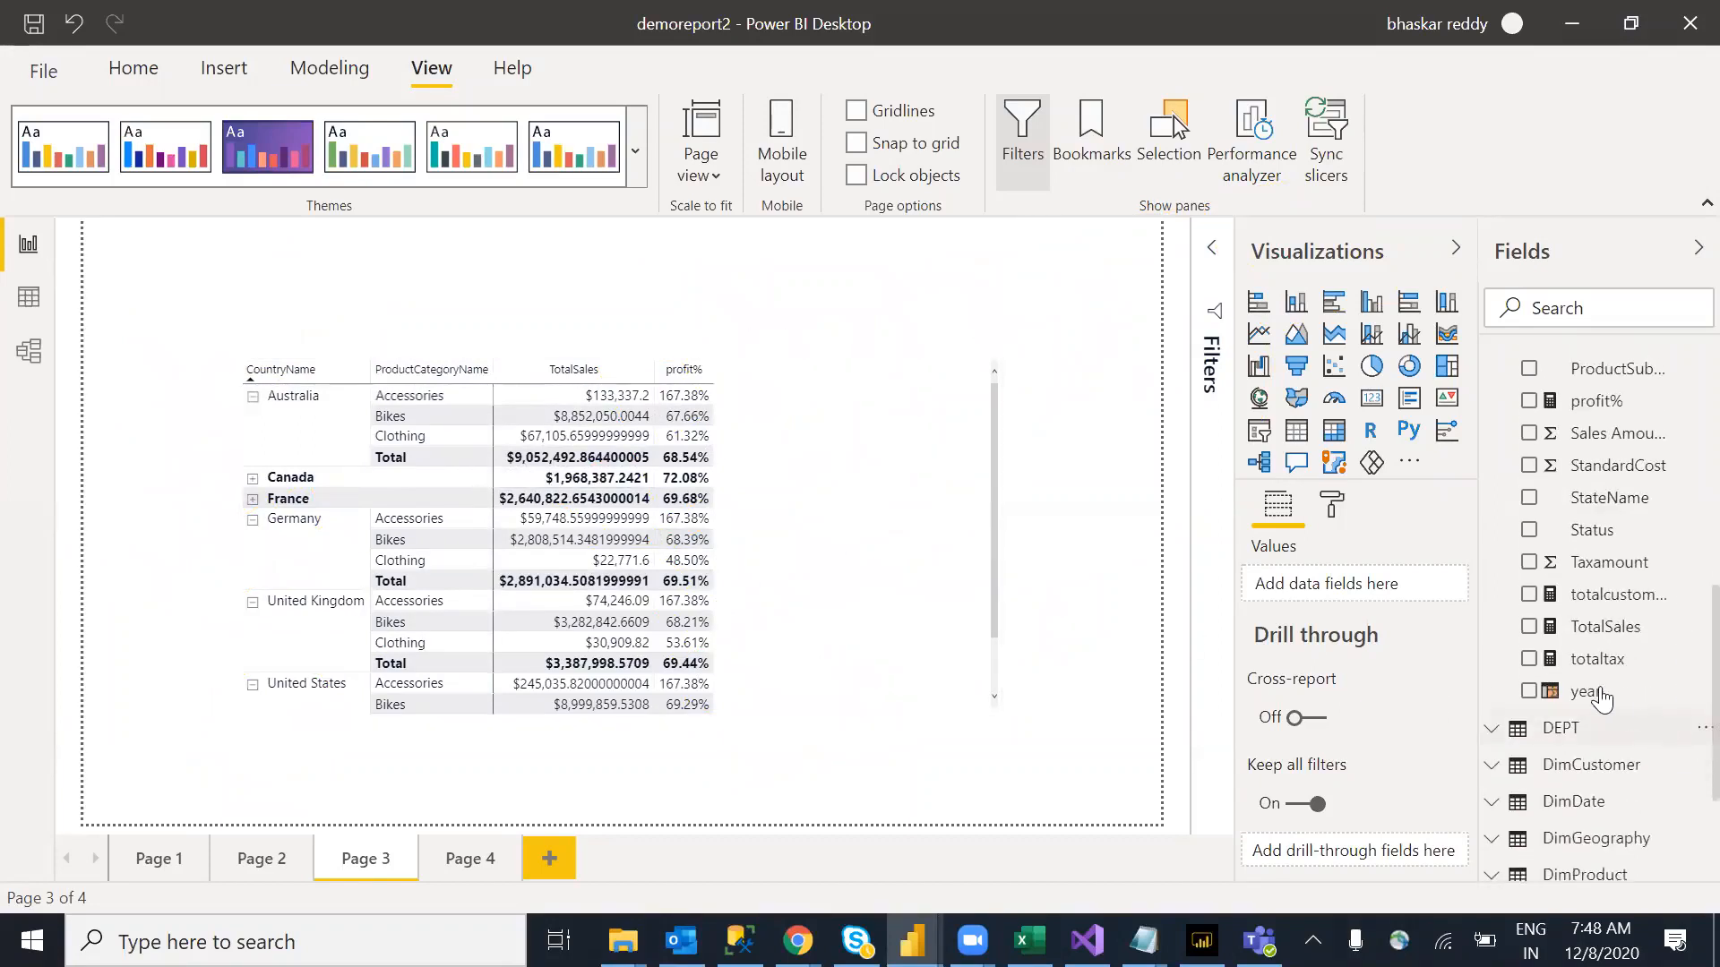
Step: Add the year field to the matrix's columns, then widen the matrix to fit the 2019 figures and move it toward the page's upper left
{"action": "left_click_drag", "start_coordinate": [939, 593], "coordinate": [809, 563]}
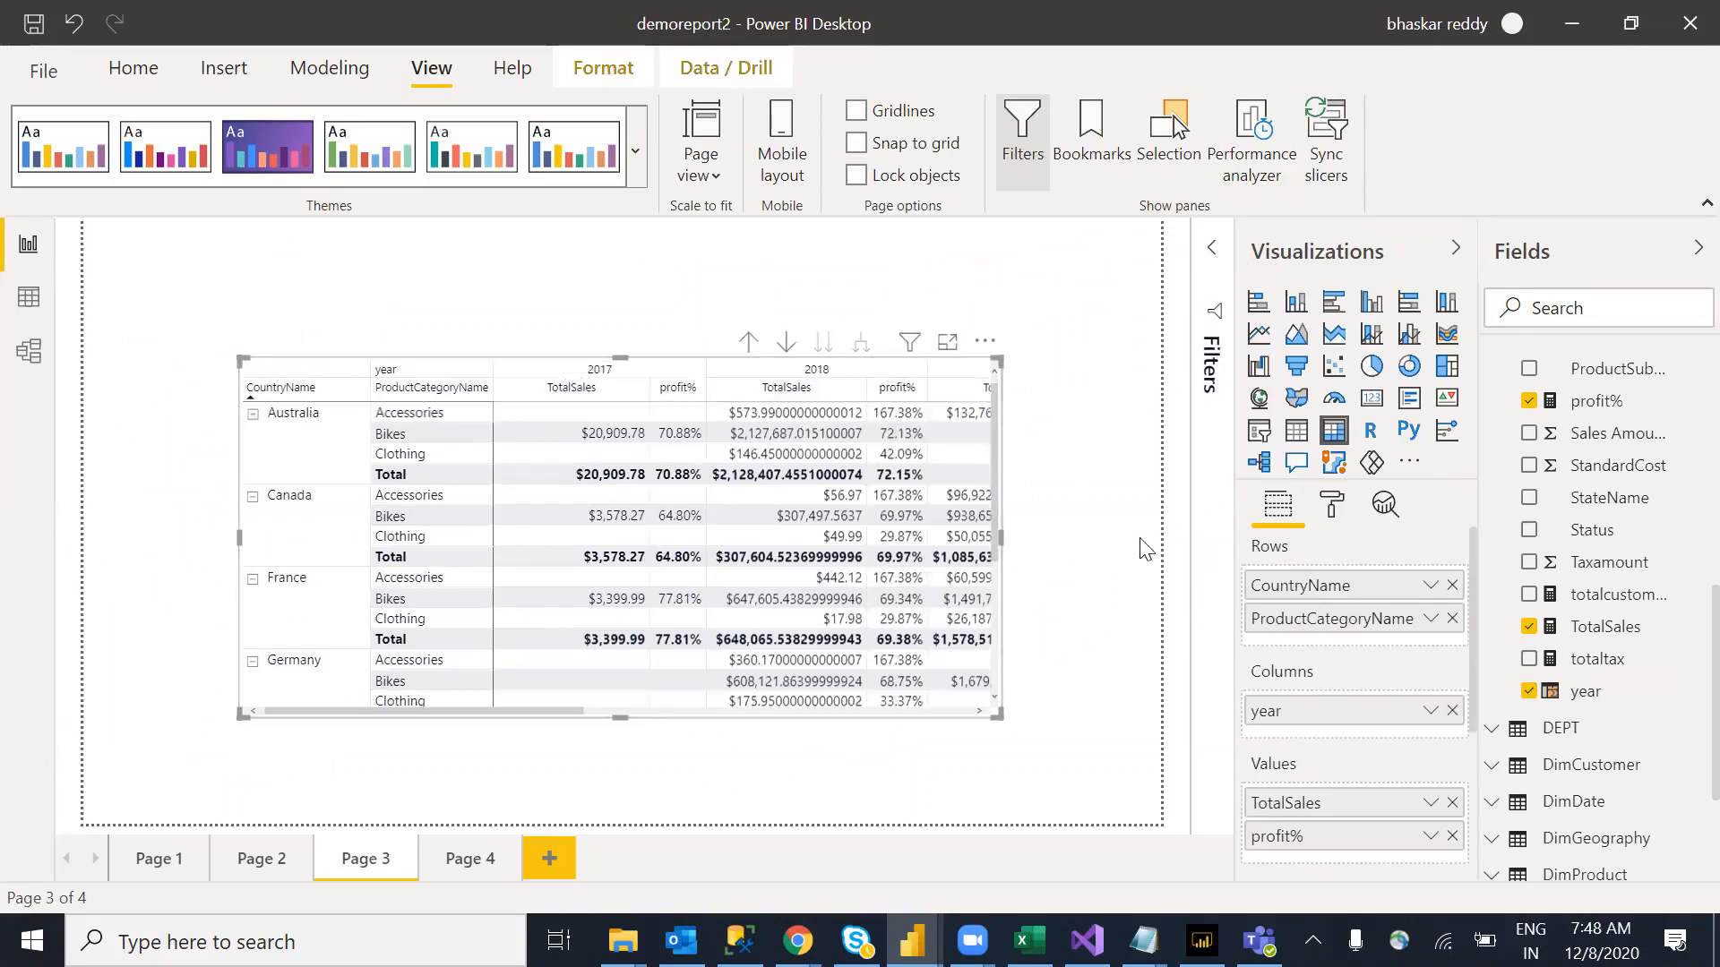
{"action": "left_click_drag", "start_coordinate": [1143, 548], "coordinate": [1156, 542]}
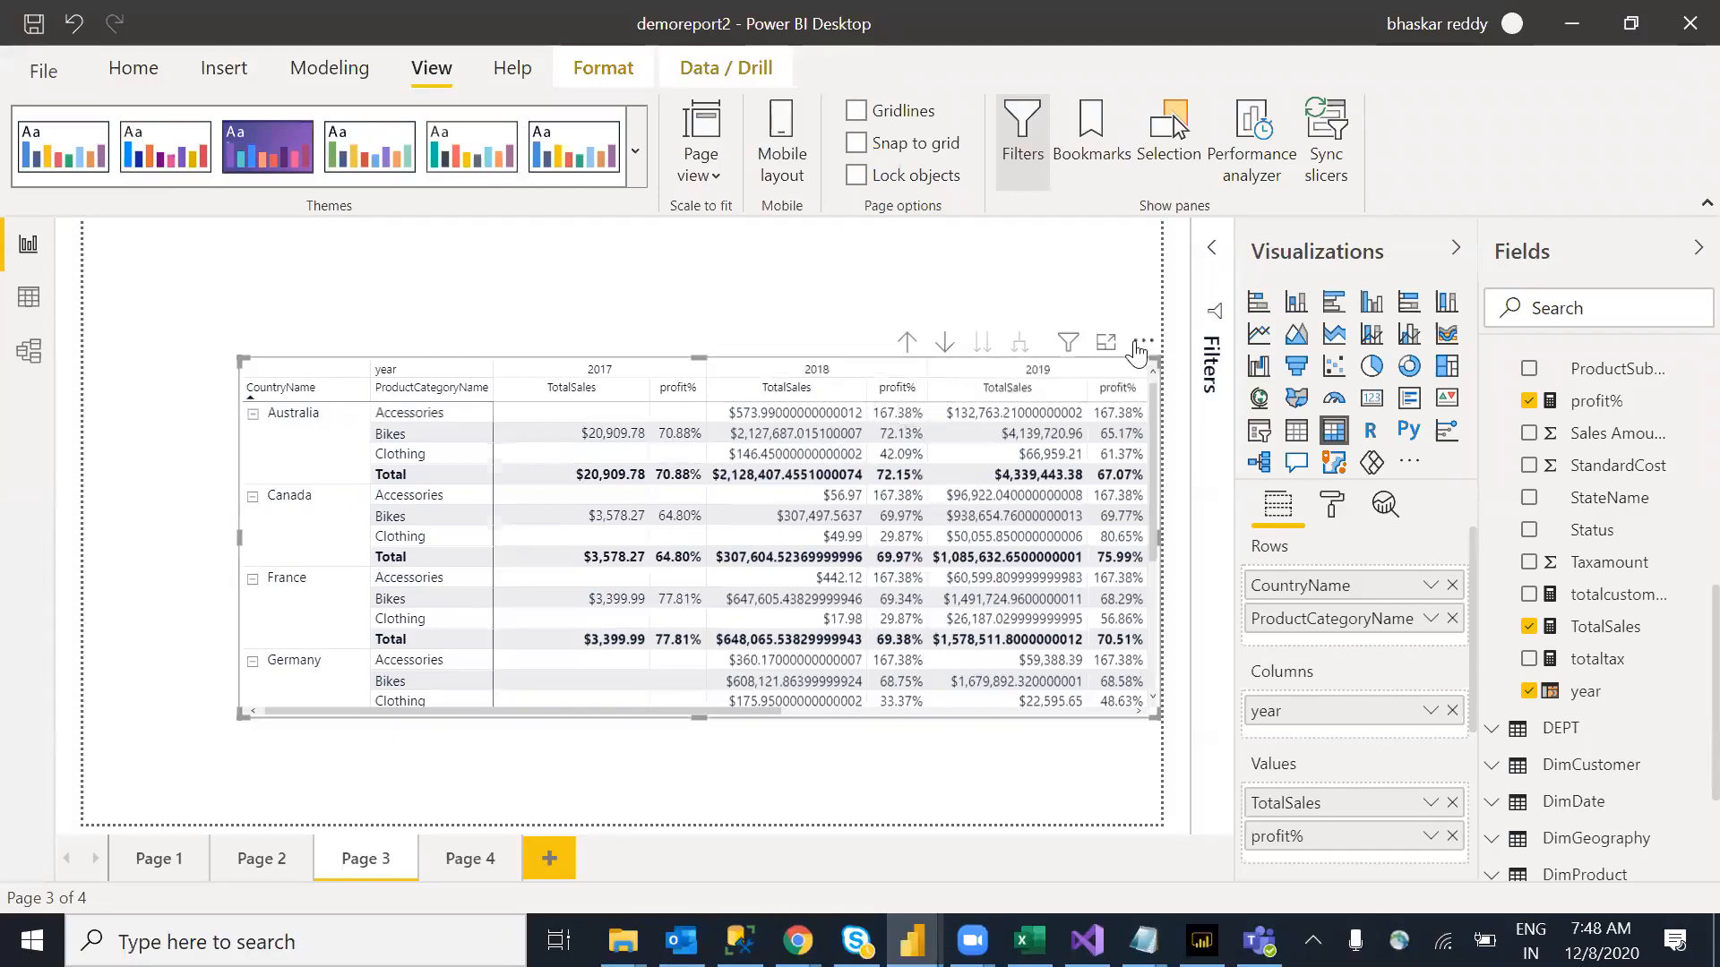
{"action": "mouse_move", "coordinate": [1050, 315]}
{"action": "left_mouse_down"}
{"action": "mouse_move", "coordinate": [1026, 309]}
{"action": "mouse_move", "coordinate": [1034, 289]}
{"action": "left_mouse_up"}
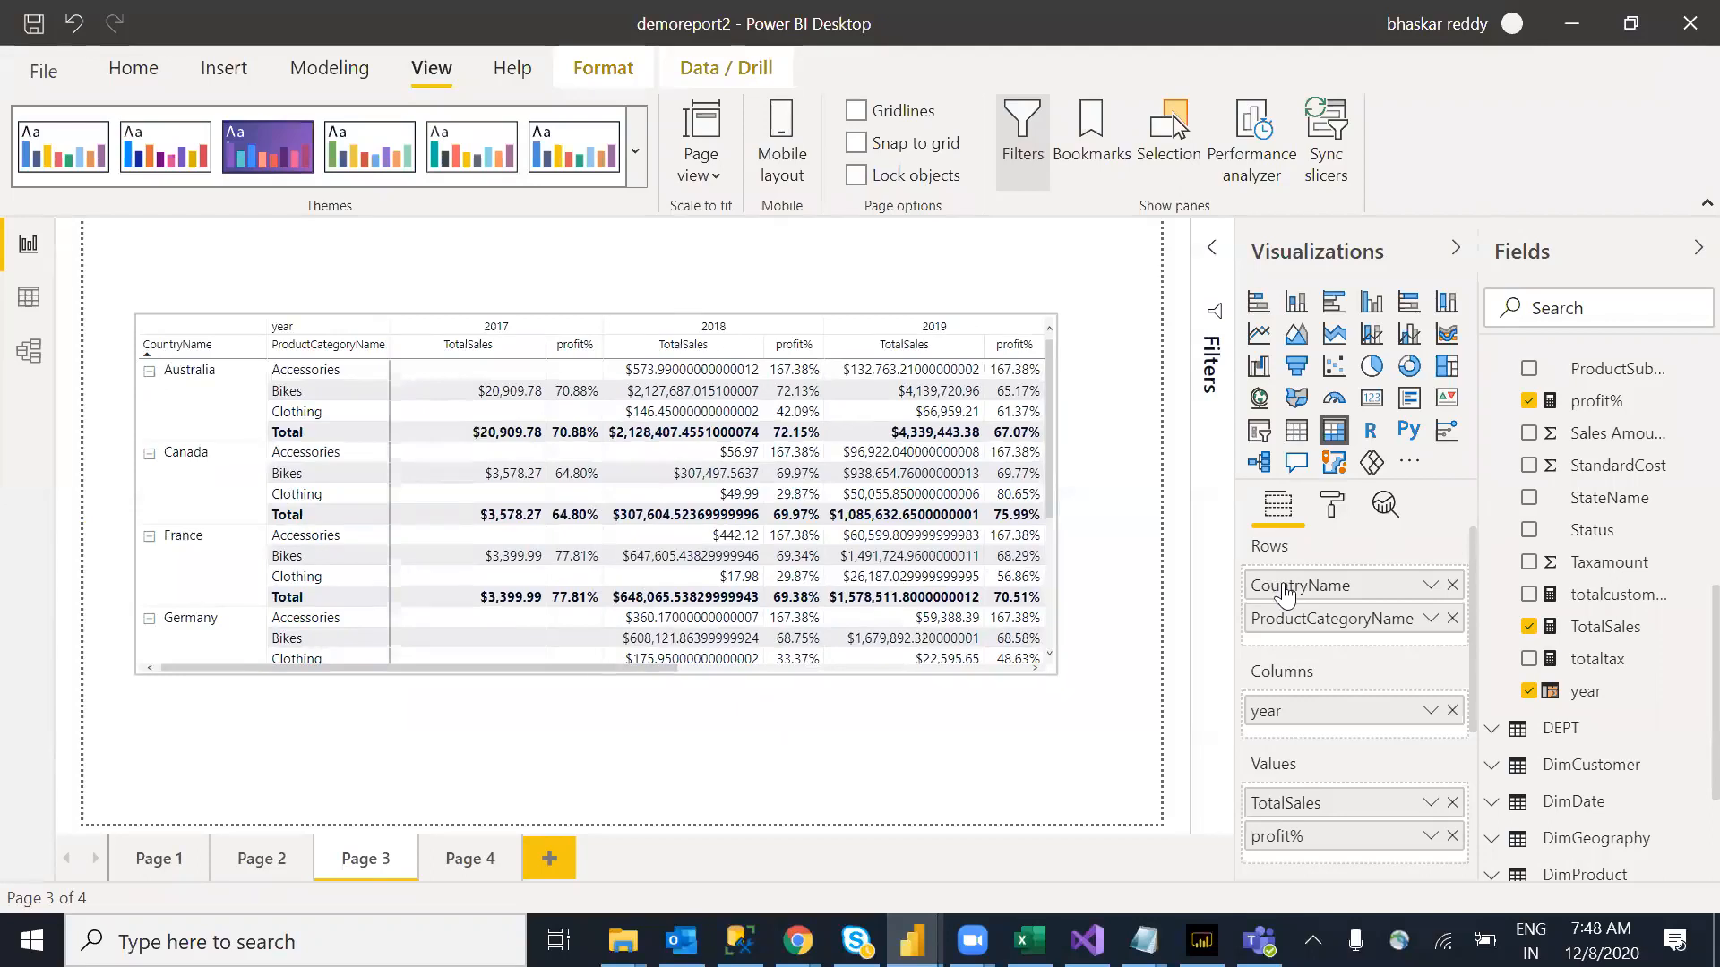
Step: Remove year from the matrix's columns, then collapse and re-expand the Australia row
{"action": "left_click", "coordinate": [1452, 711]}
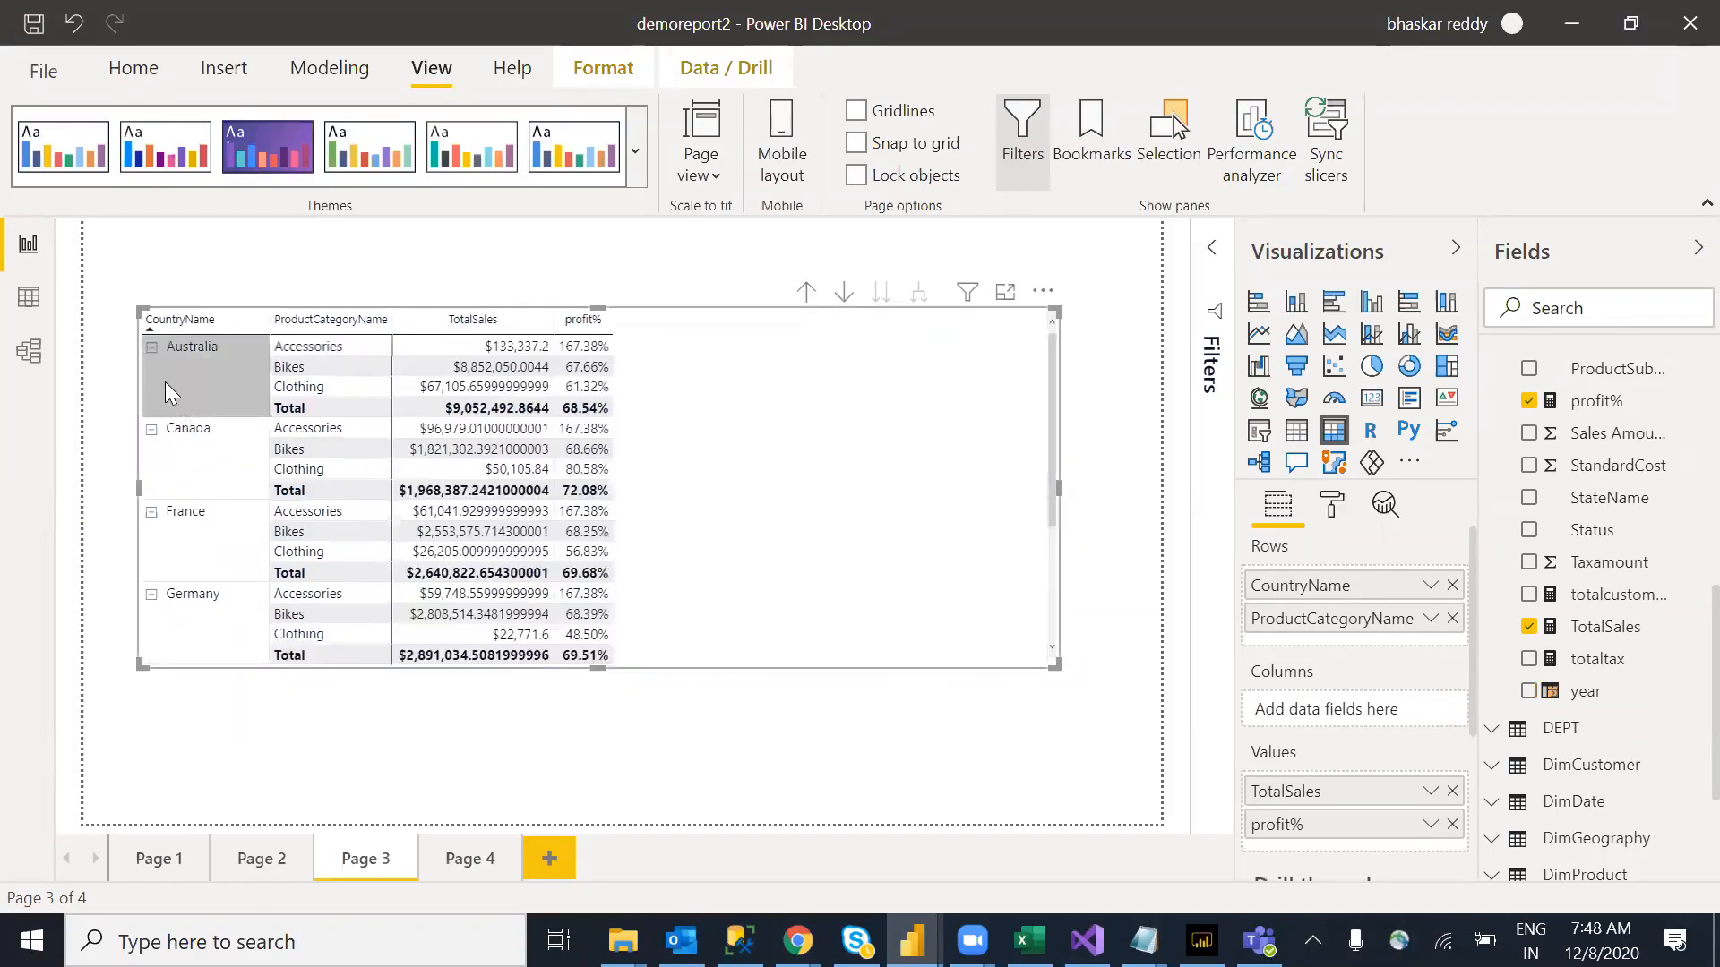
{"action": "left_click", "coordinate": [151, 349]}
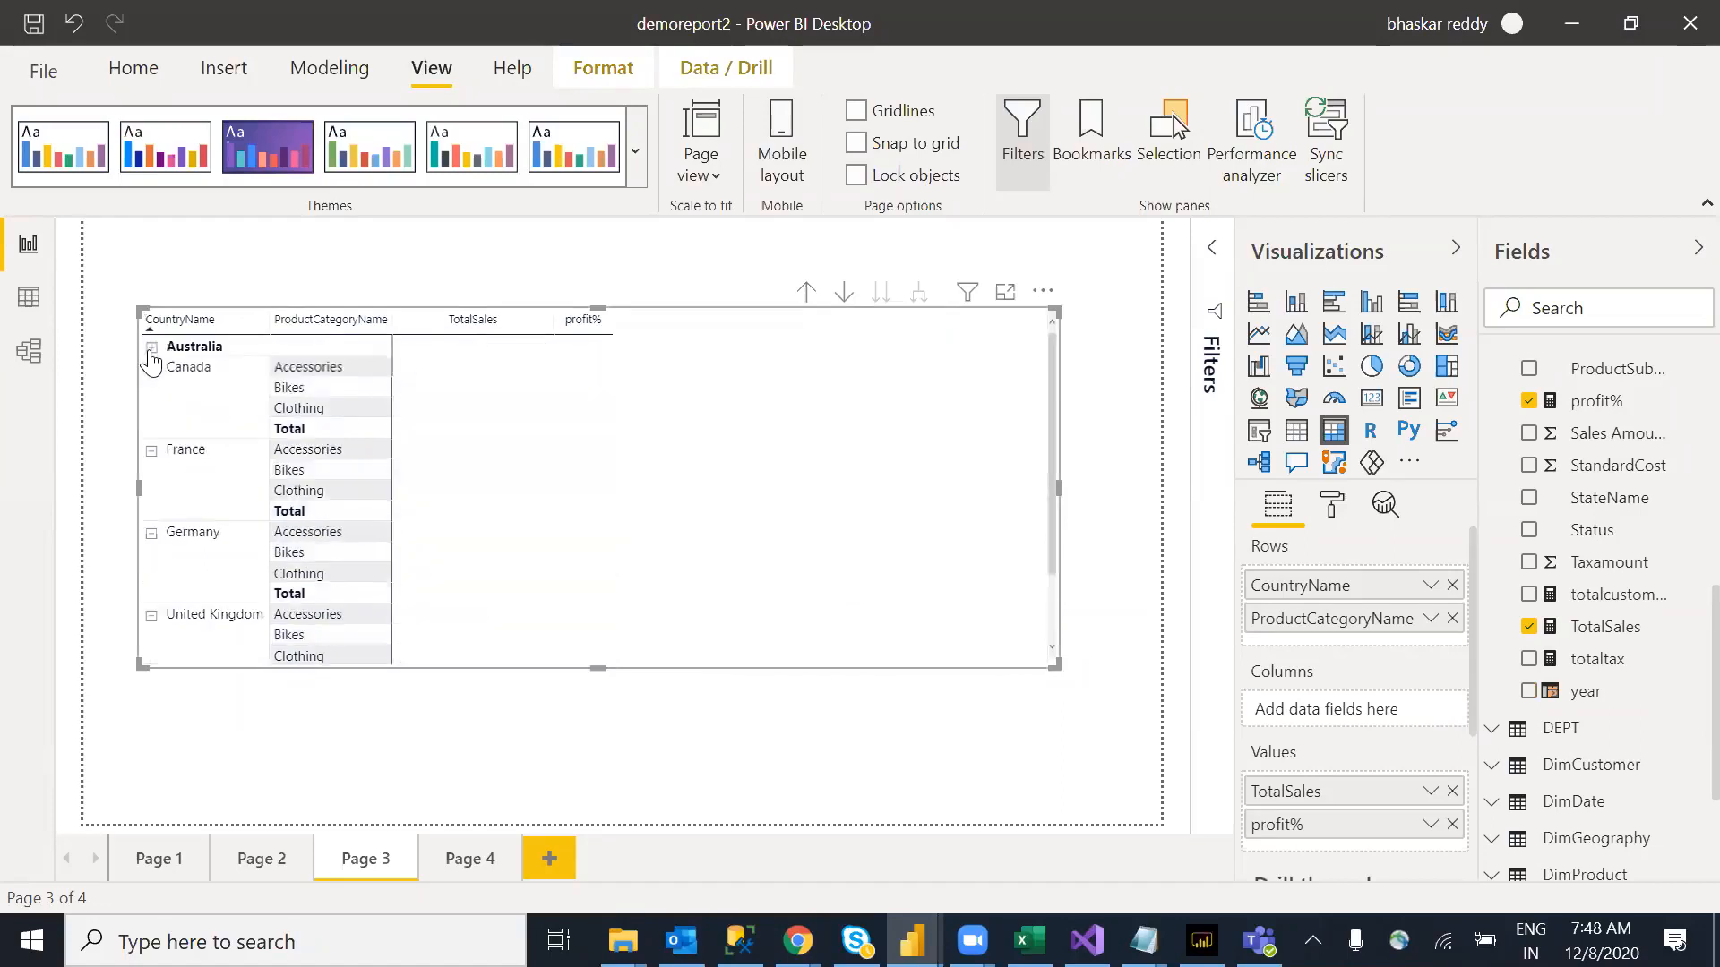
{"action": "left_click", "coordinate": [152, 347]}
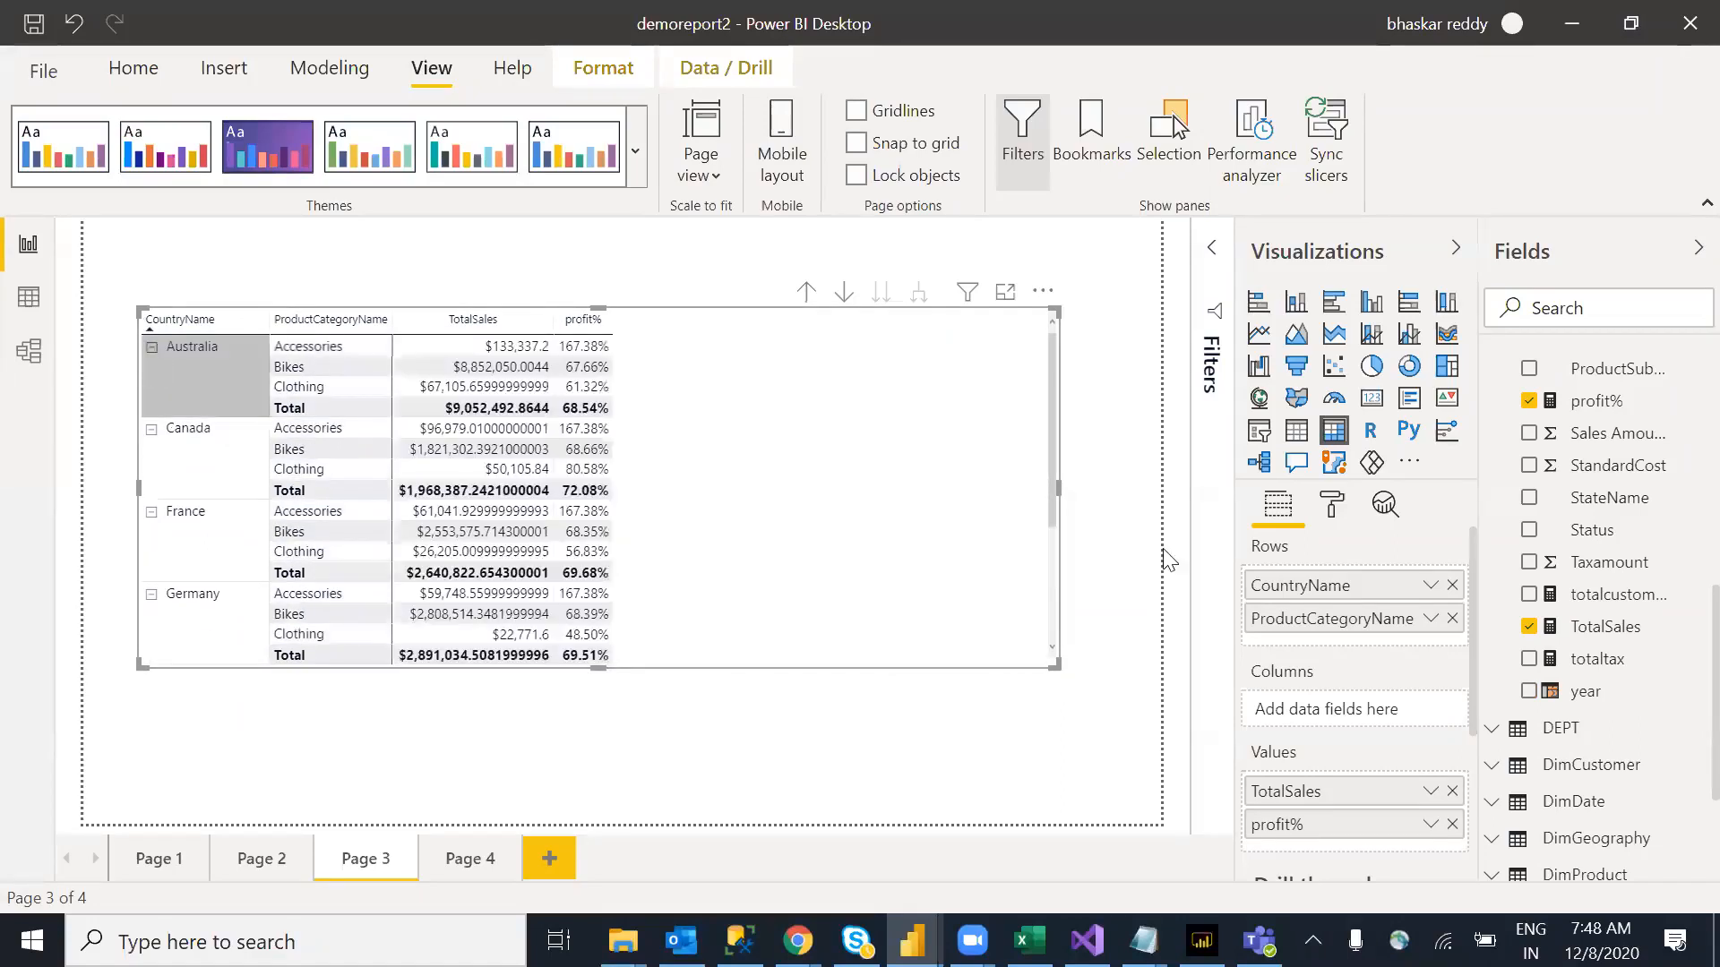
Step: Turn on stepped layout in the matrix's row header settings and turn it off again
{"action": "left_click", "coordinate": [1329, 511]}
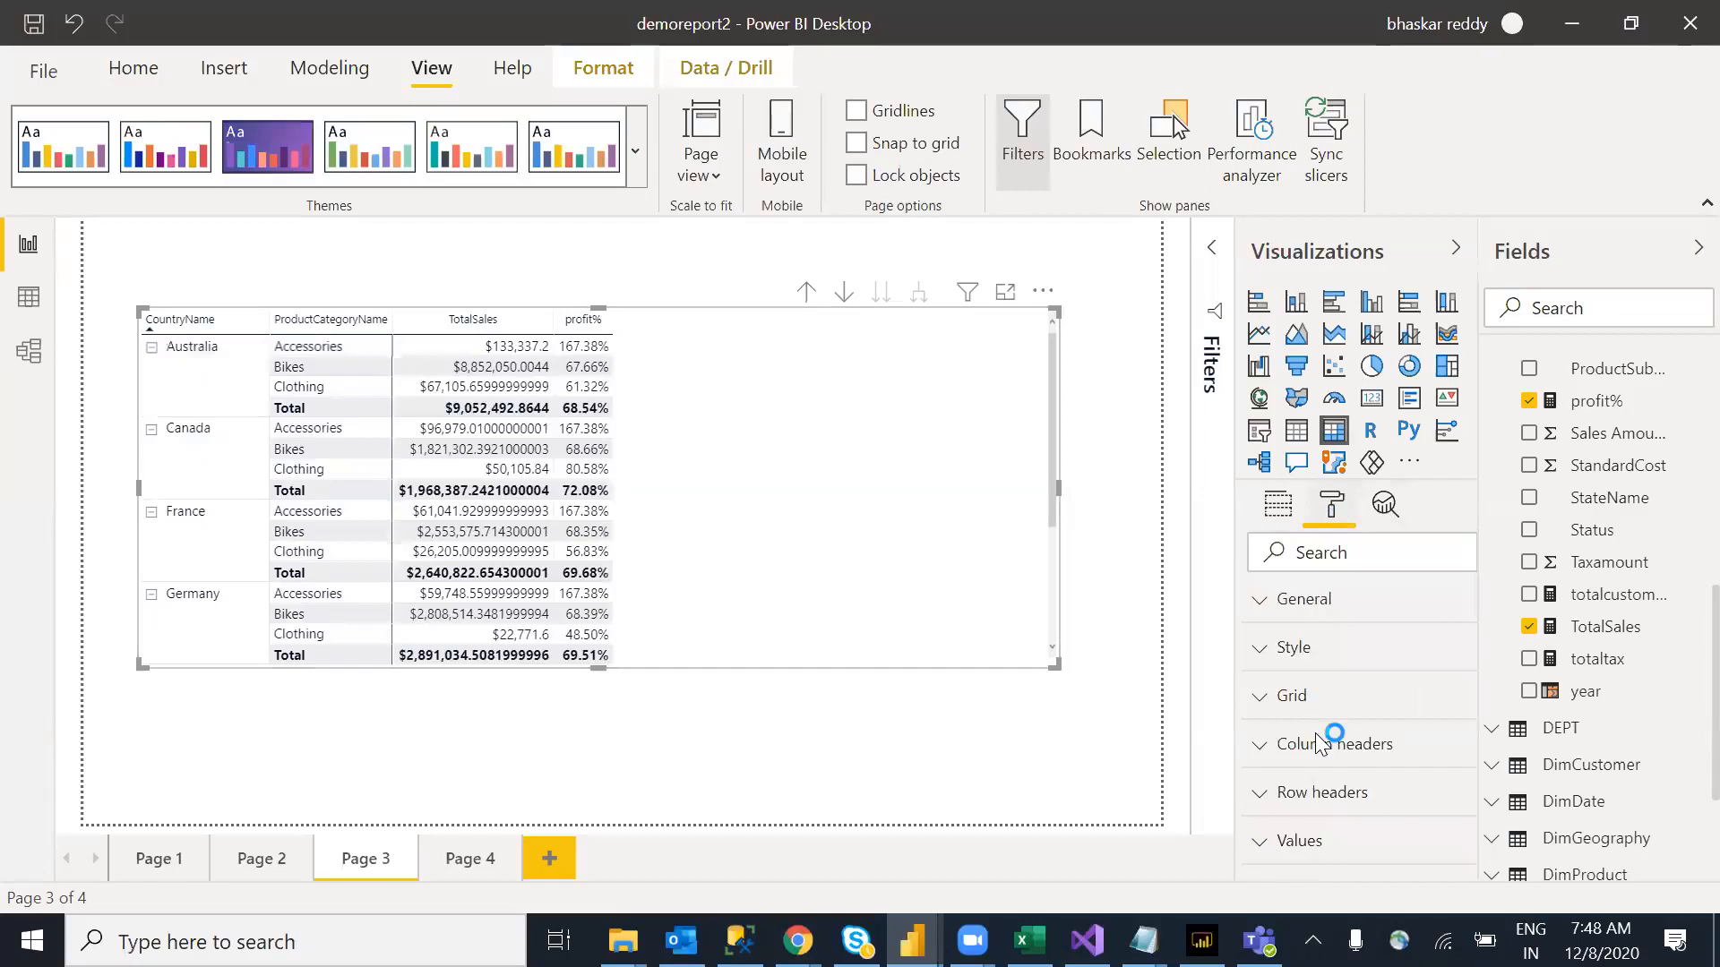
{"action": "left_click", "coordinate": [1317, 800]}
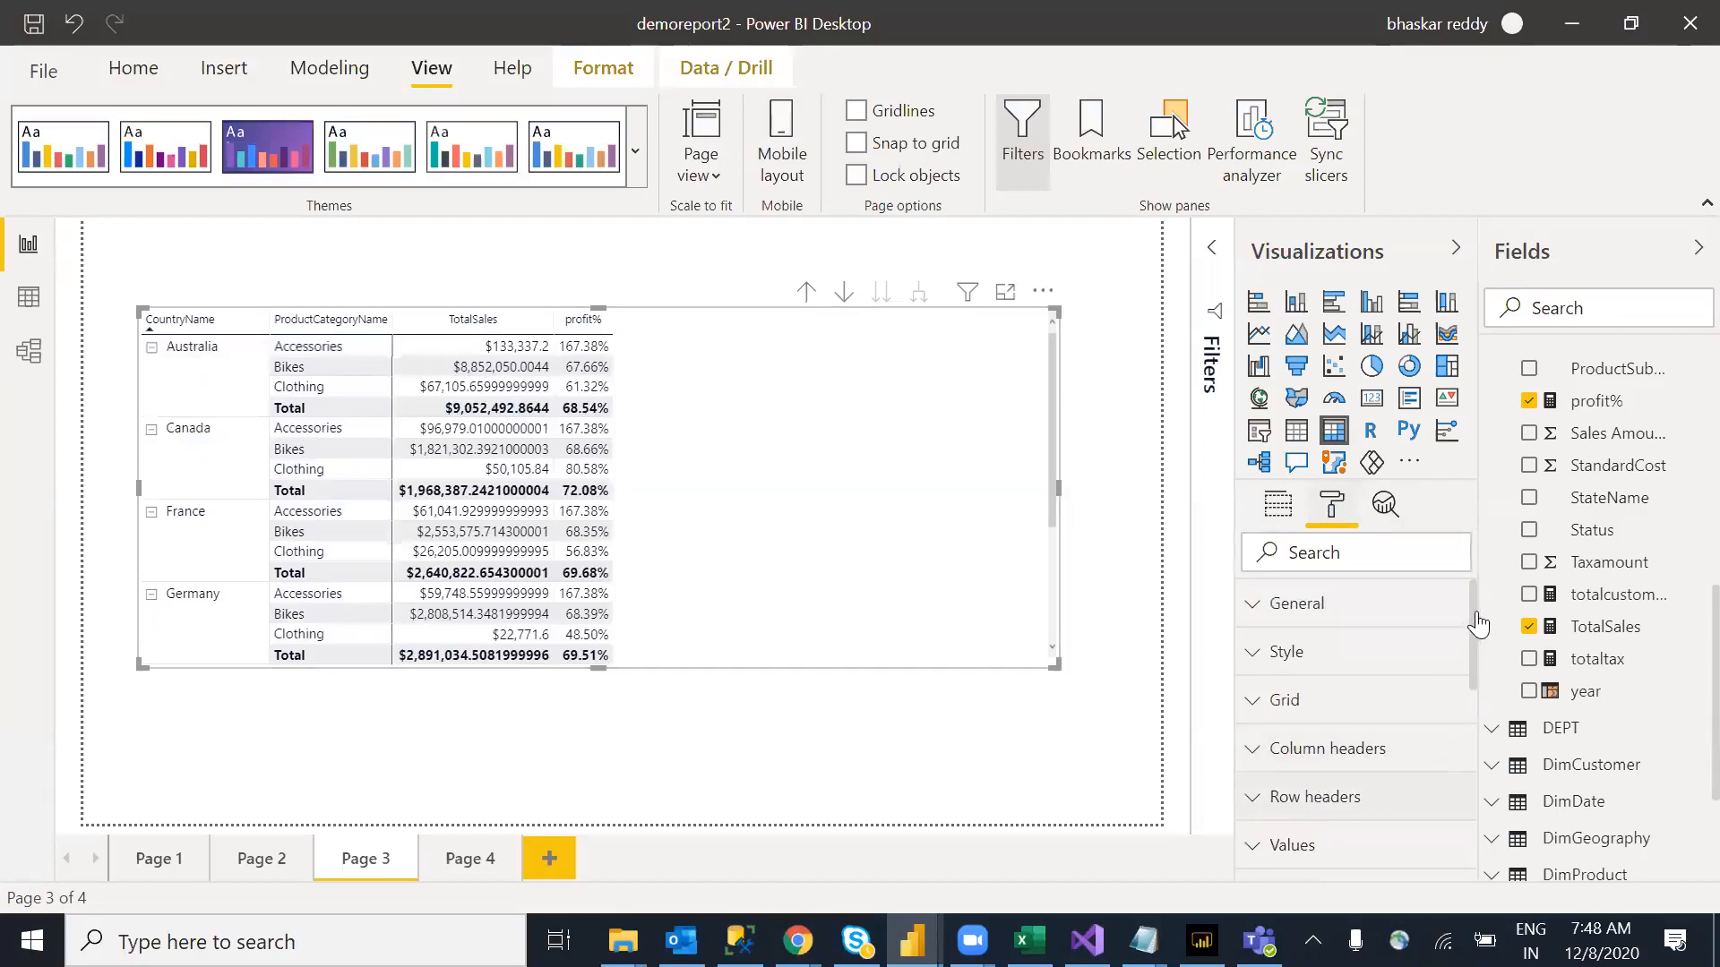
{"action": "left_click_drag", "start_coordinate": [1474, 605], "coordinate": [1475, 647]}
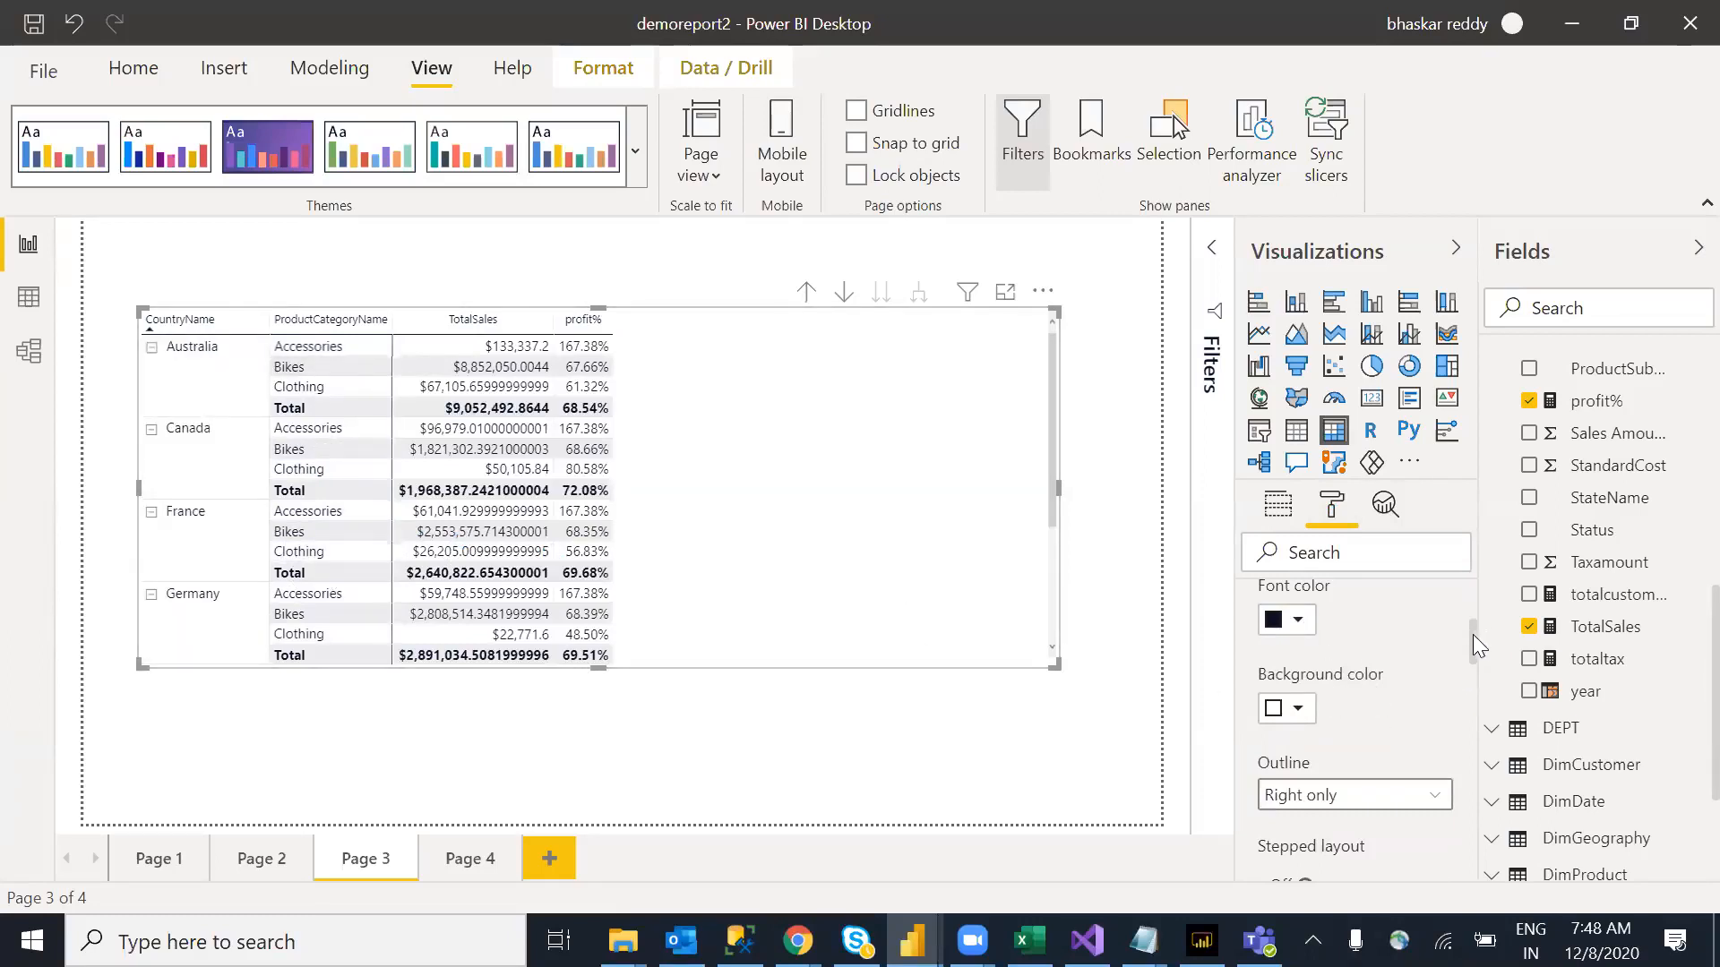
{"action": "left_click_drag", "start_coordinate": [1473, 634], "coordinate": [1473, 652]}
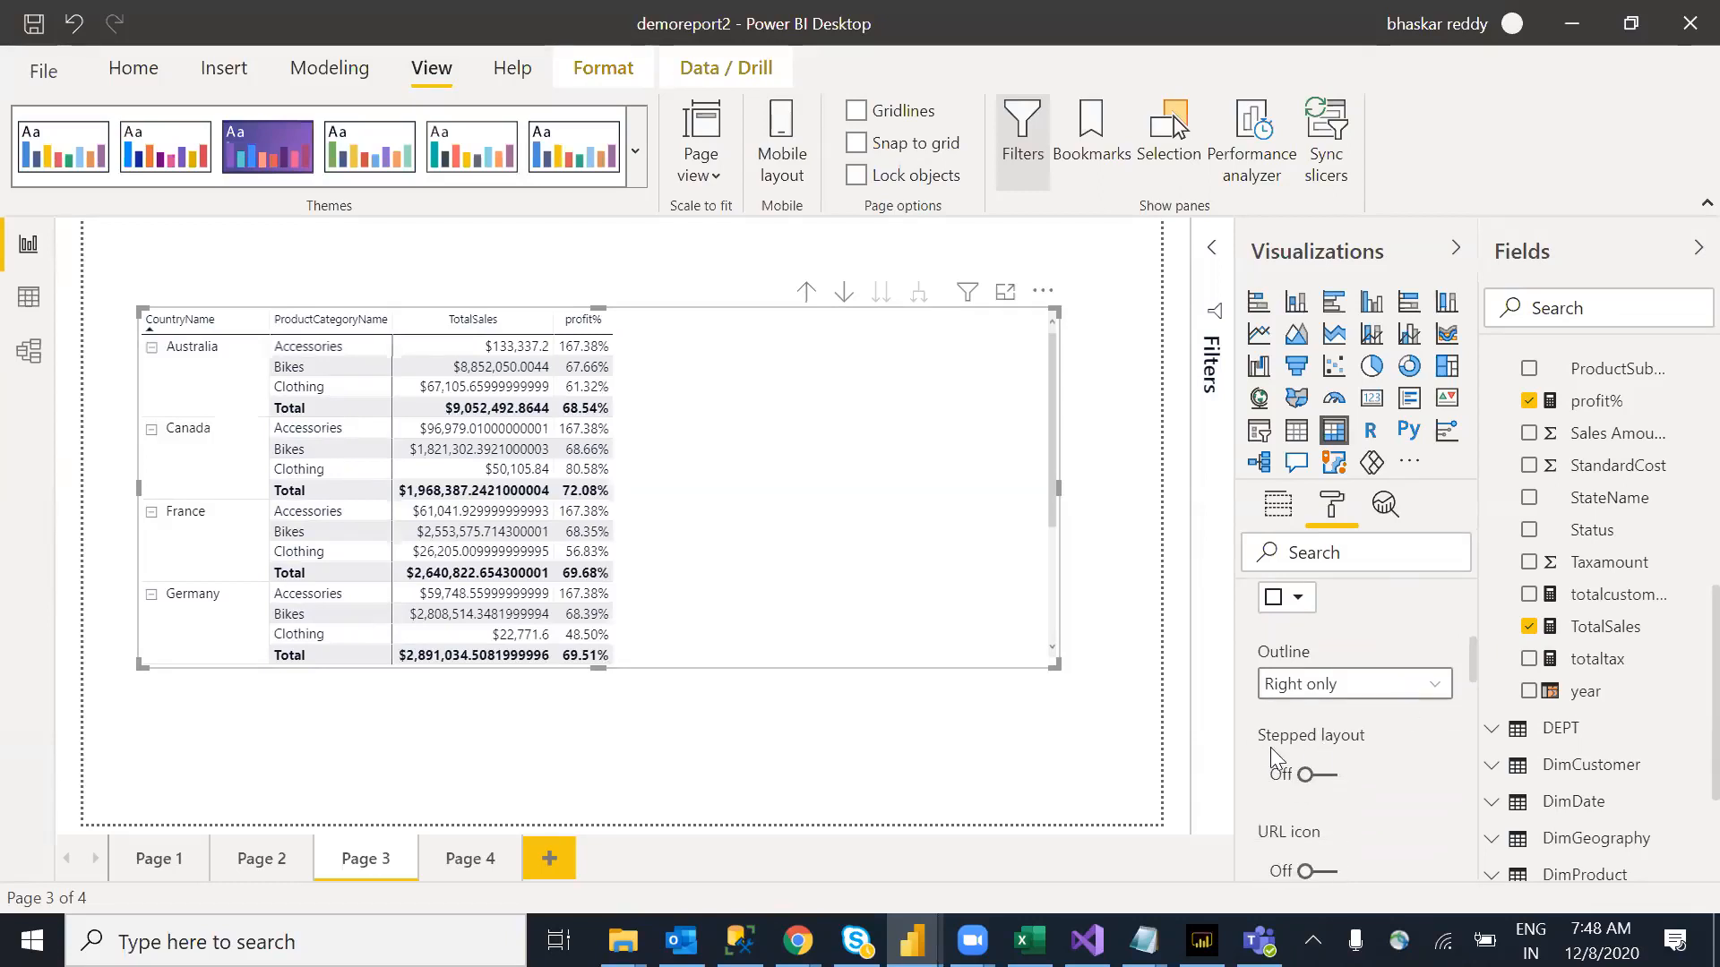
{"action": "left_click", "coordinate": [1335, 785]}
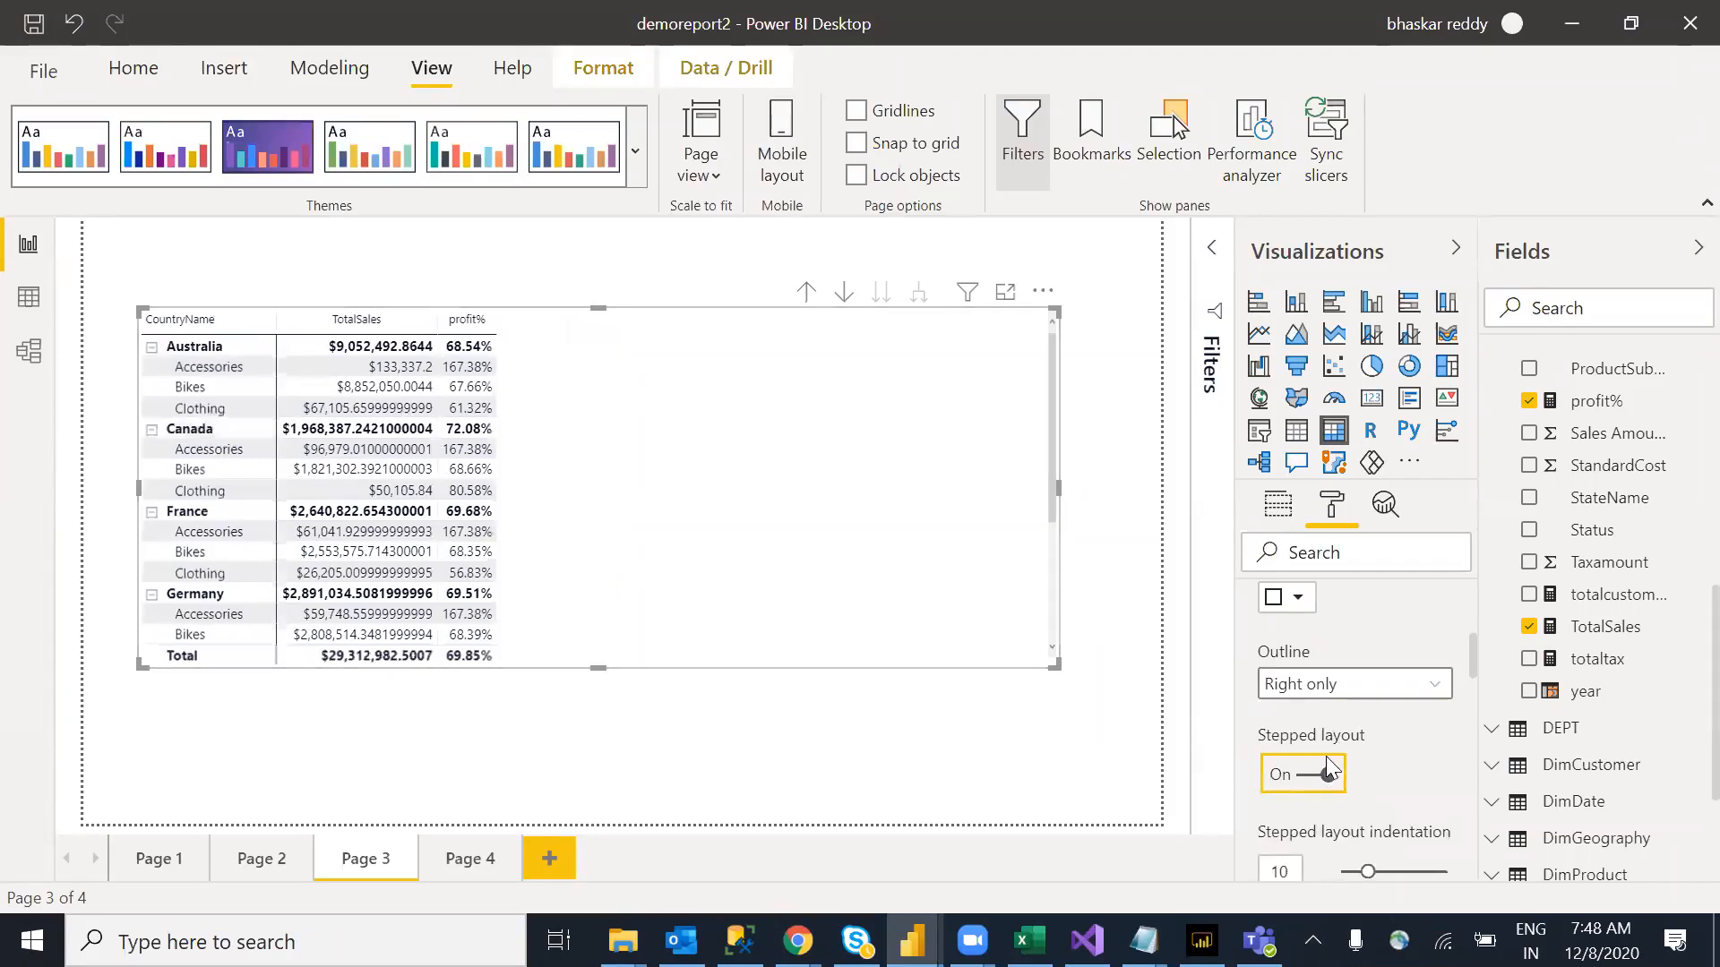
{"action": "left_click", "coordinate": [1304, 777]}
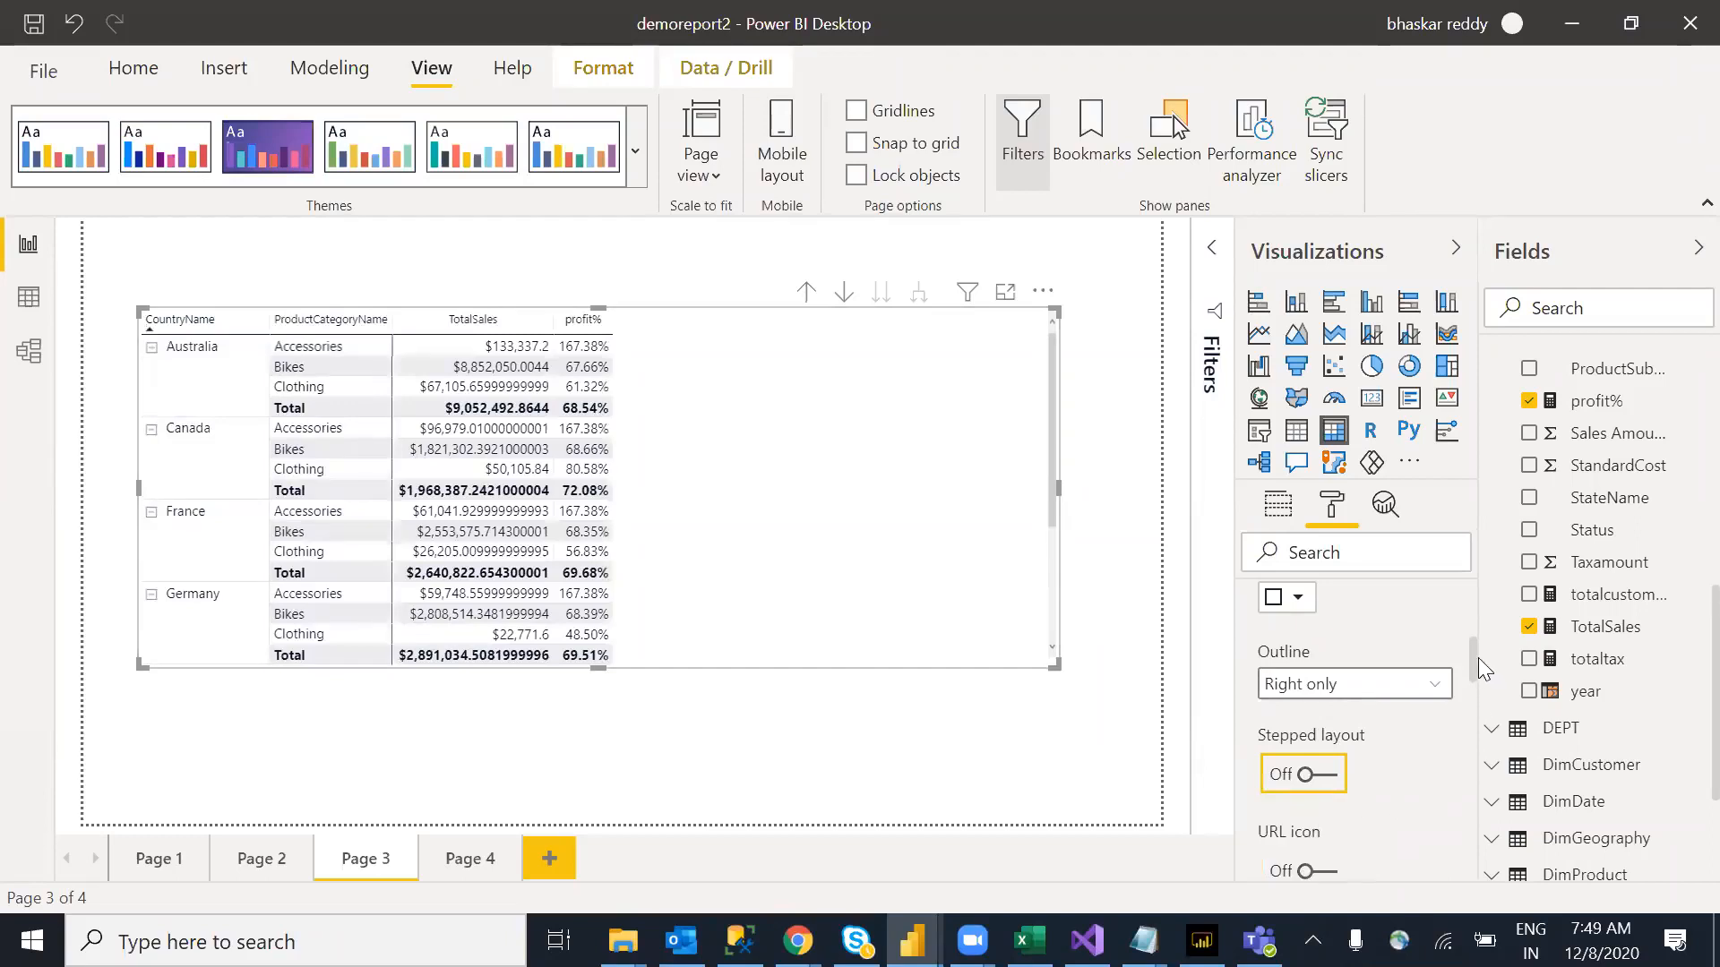
Step: Set the row headers' +/- icon color to the blue theme color and the icon size to 16 pt
{"action": "left_click_drag", "start_coordinate": [1471, 654], "coordinate": [1491, 771]}
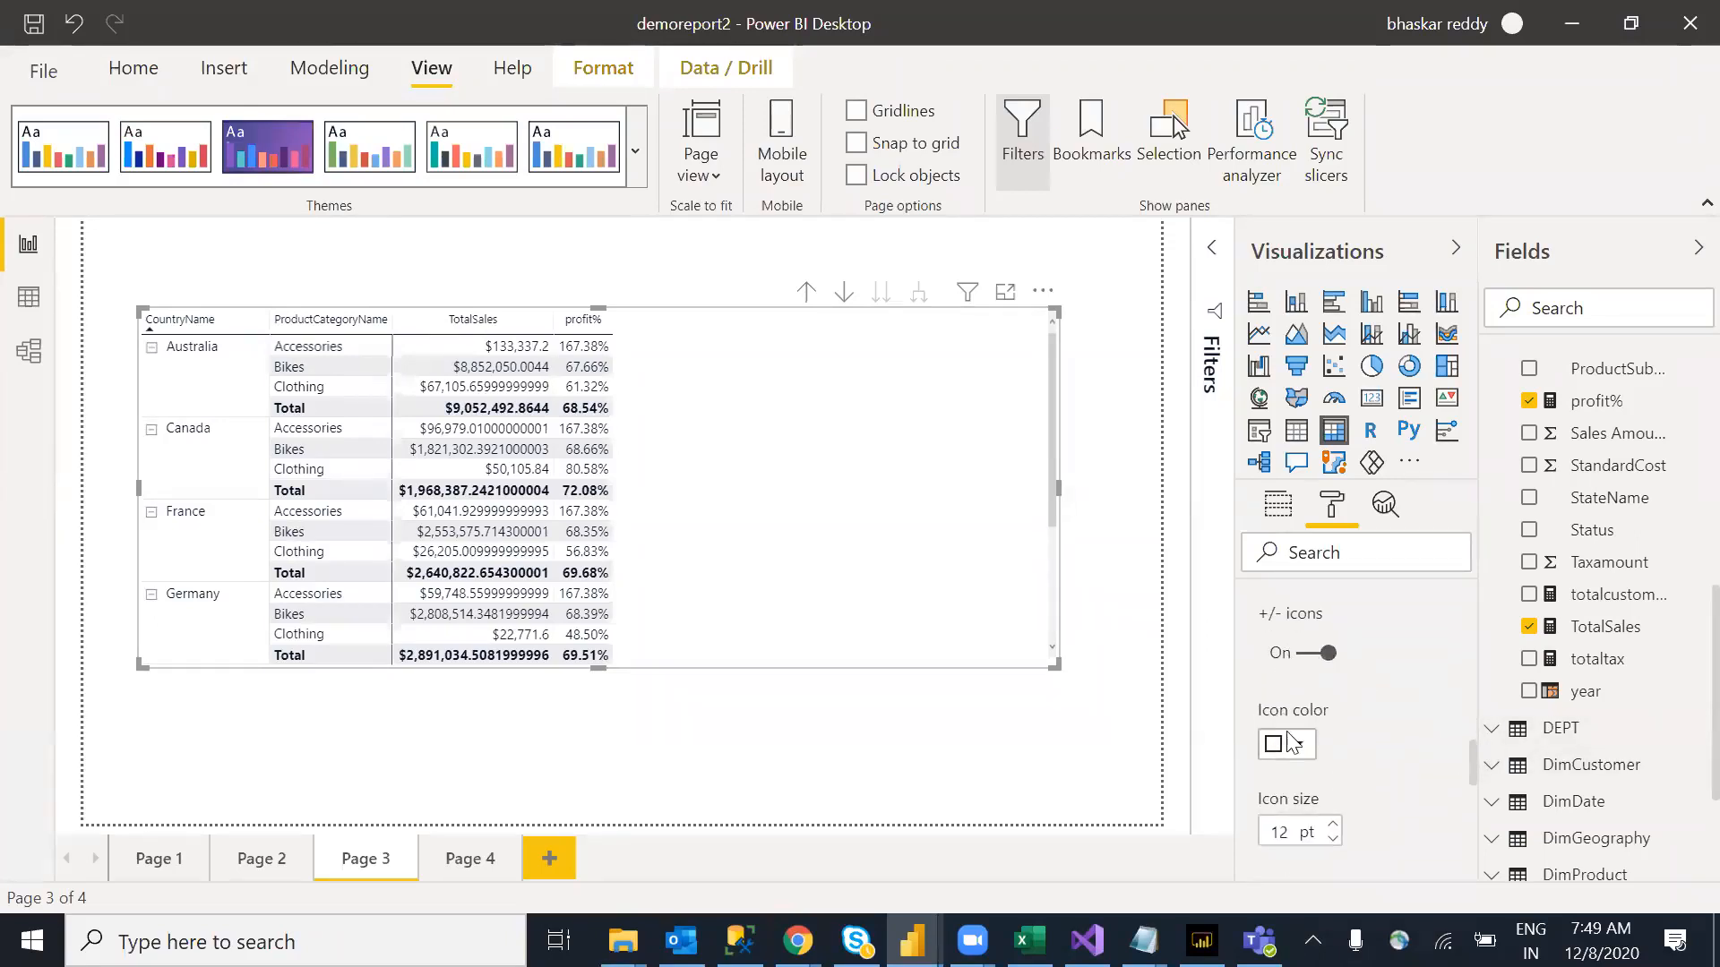
{"action": "left_click", "coordinate": [1297, 756]}
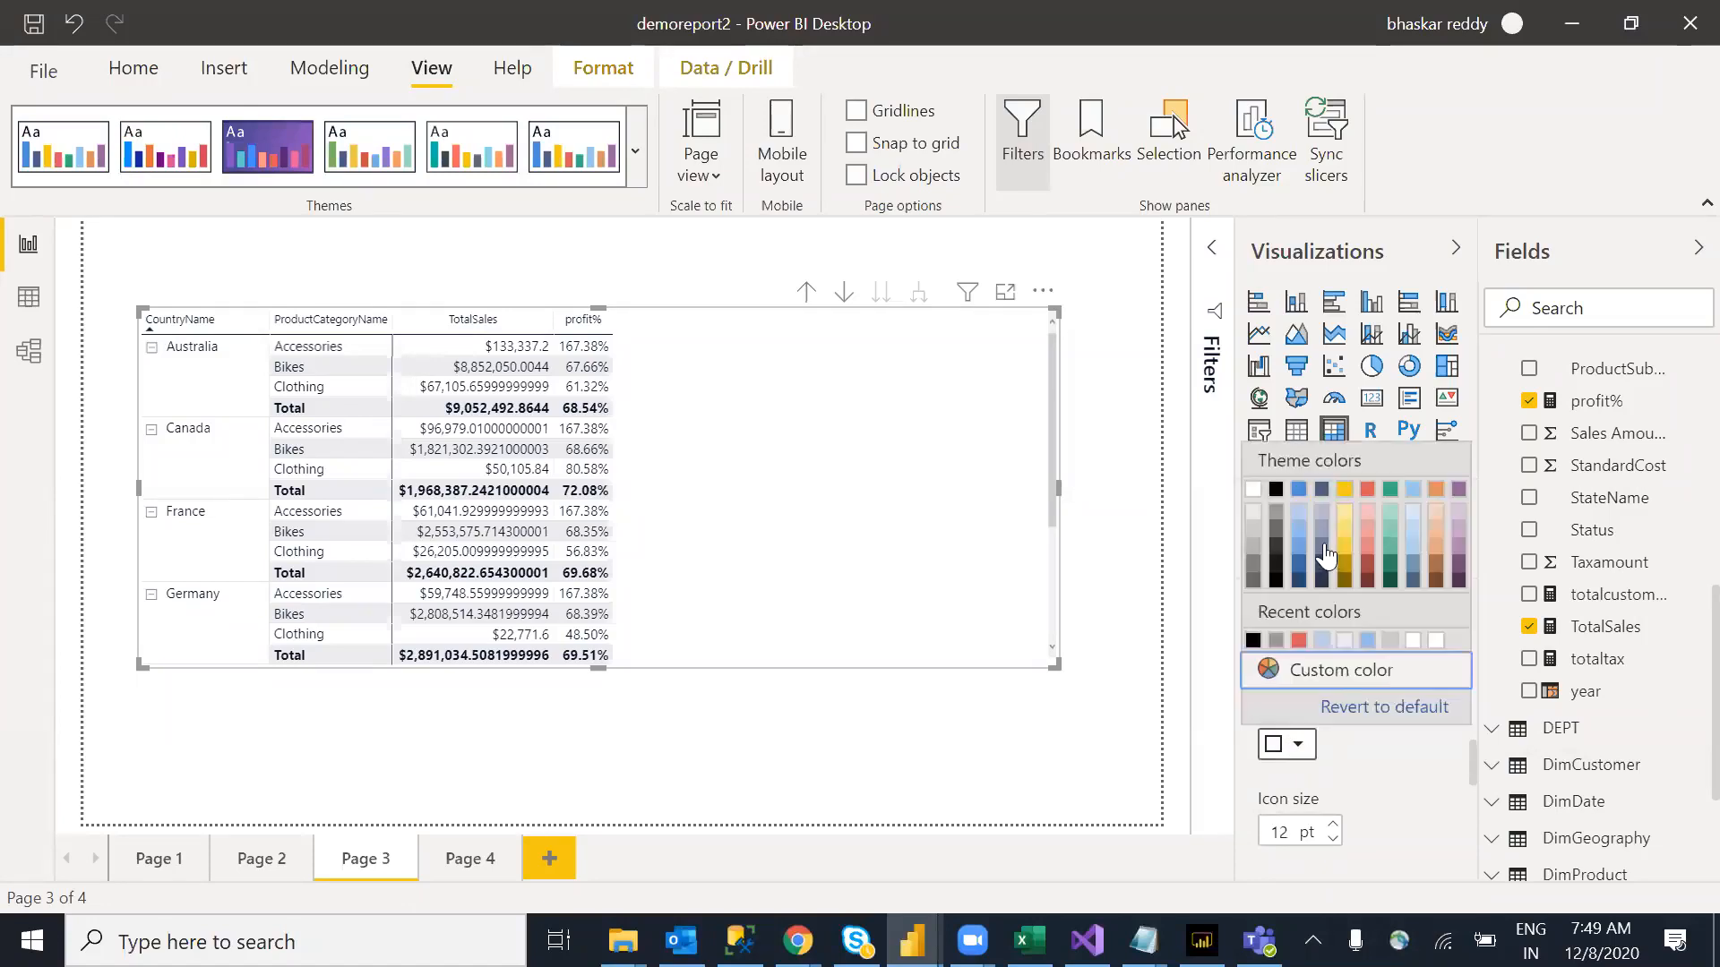
{"action": "left_click", "coordinate": [1299, 491]}
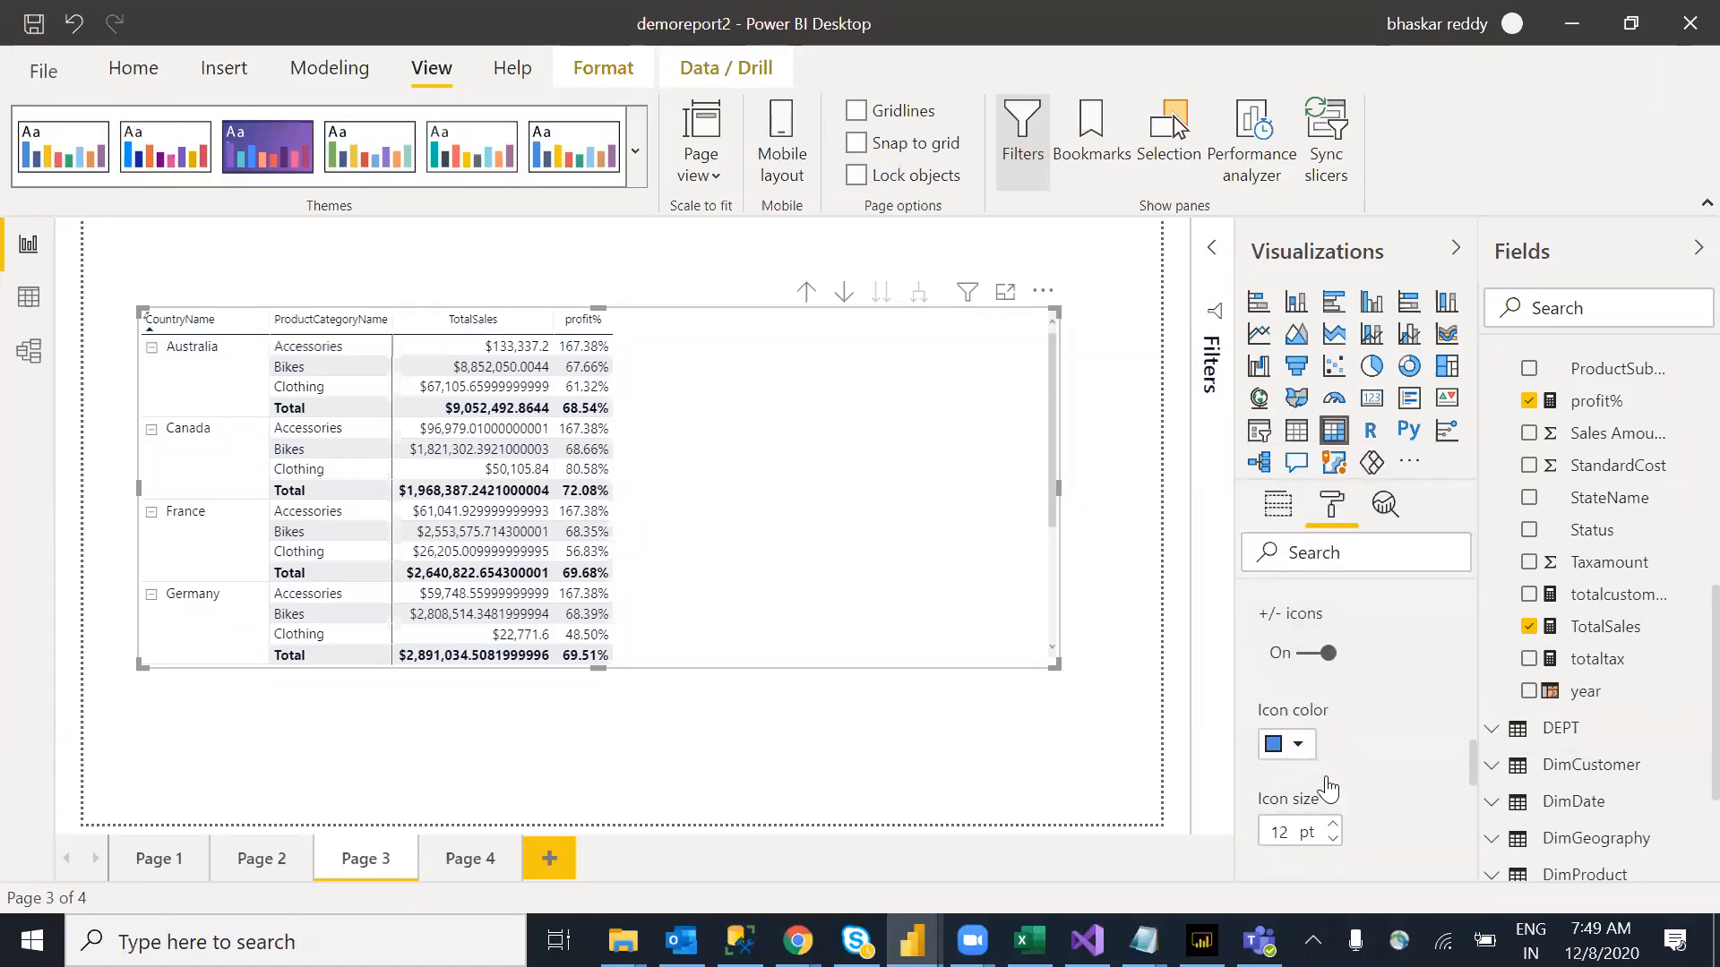
{"action": "left_click", "coordinate": [1335, 835]}
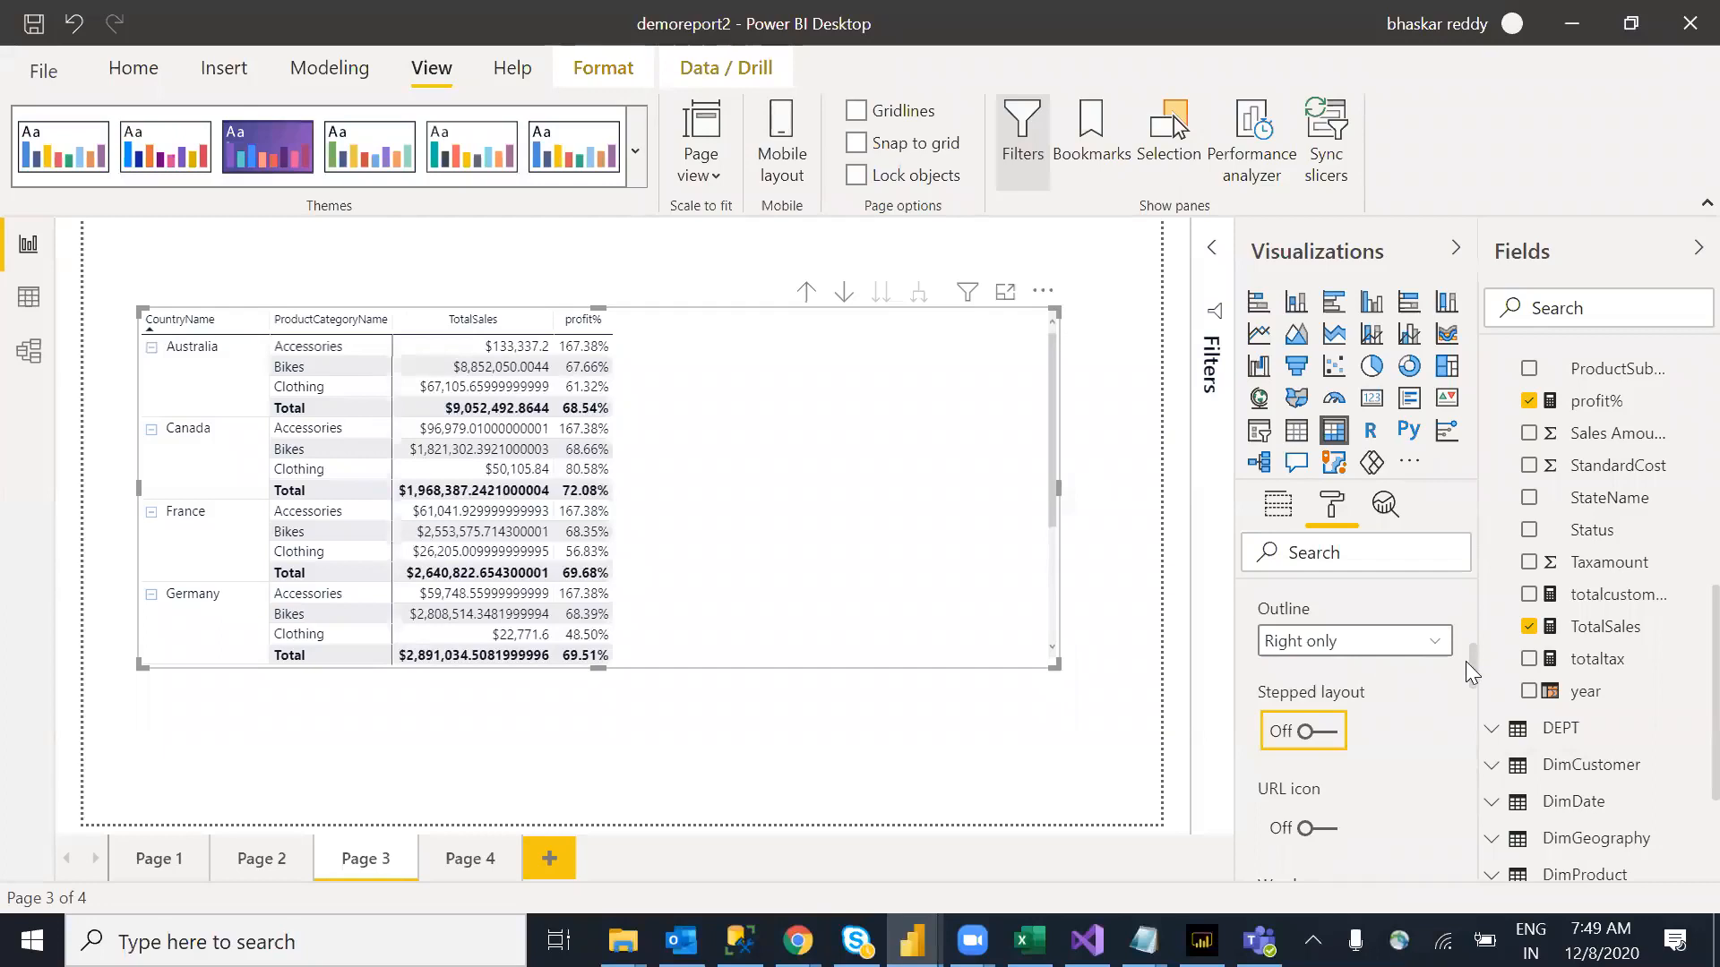
{"action": "left_click_drag", "start_coordinate": [1473, 656], "coordinate": [1441, 763]}
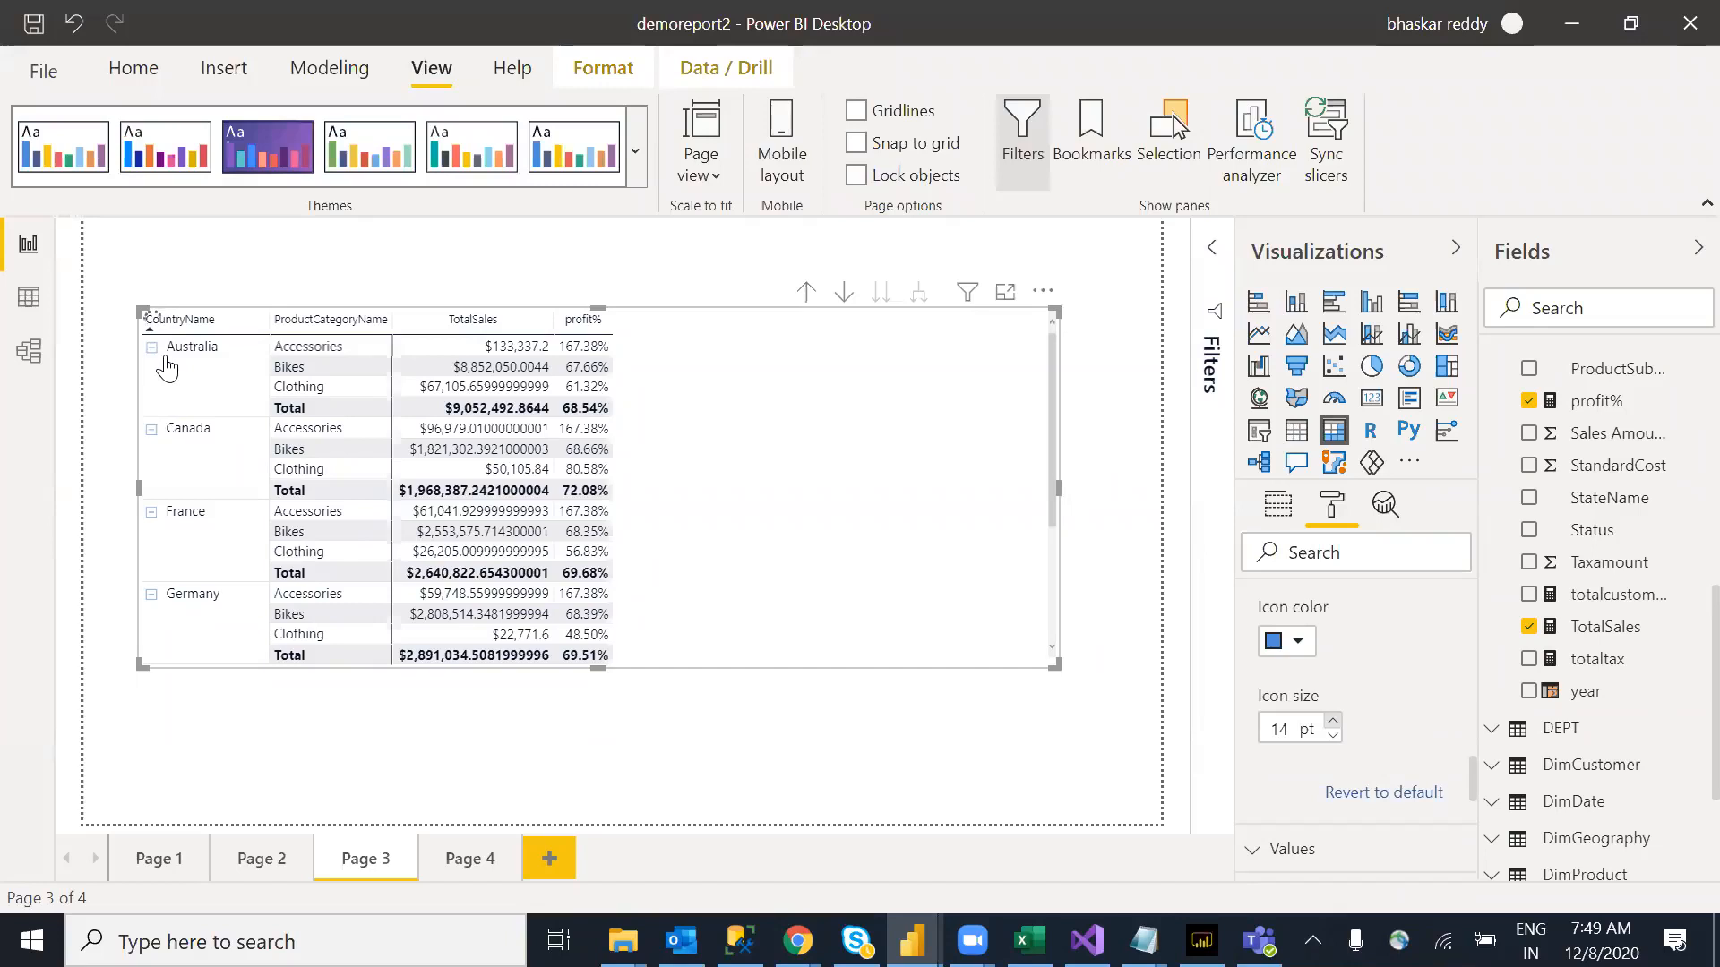
{"action": "key", "text": "Up"}
{"action": "key", "text": "Up"}
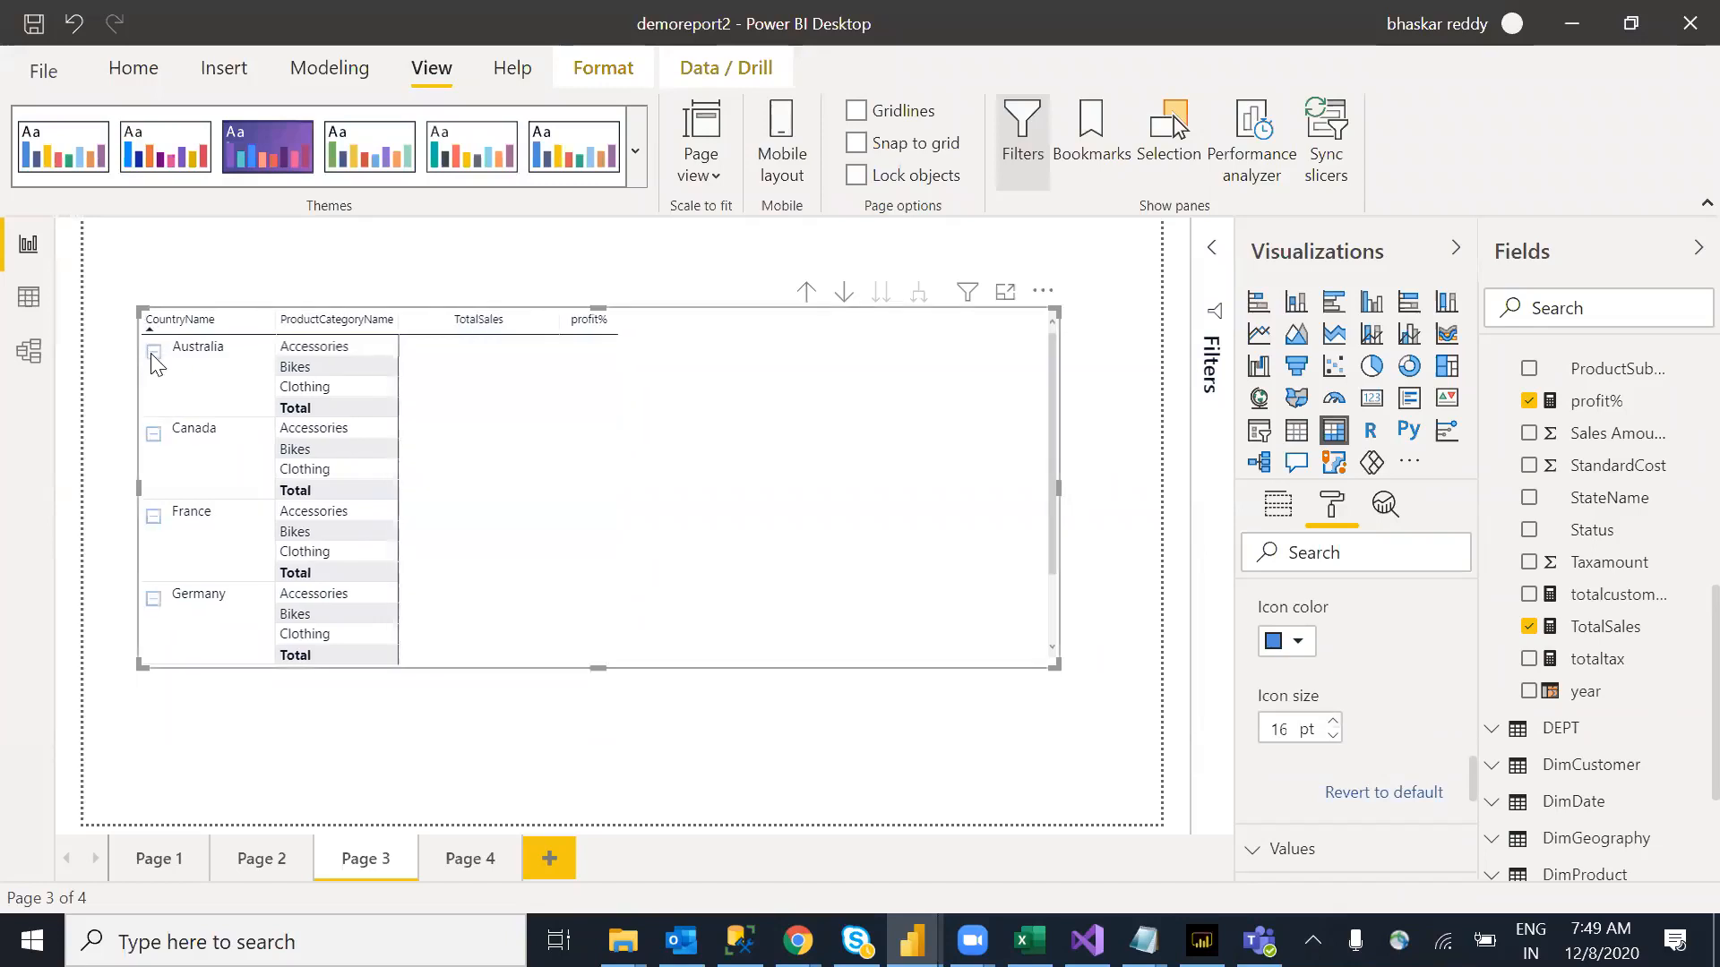
Step: Collapse the Australia row with its resized icon, expand it, and collapse it once more
{"action": "left_click", "coordinate": [153, 353]}
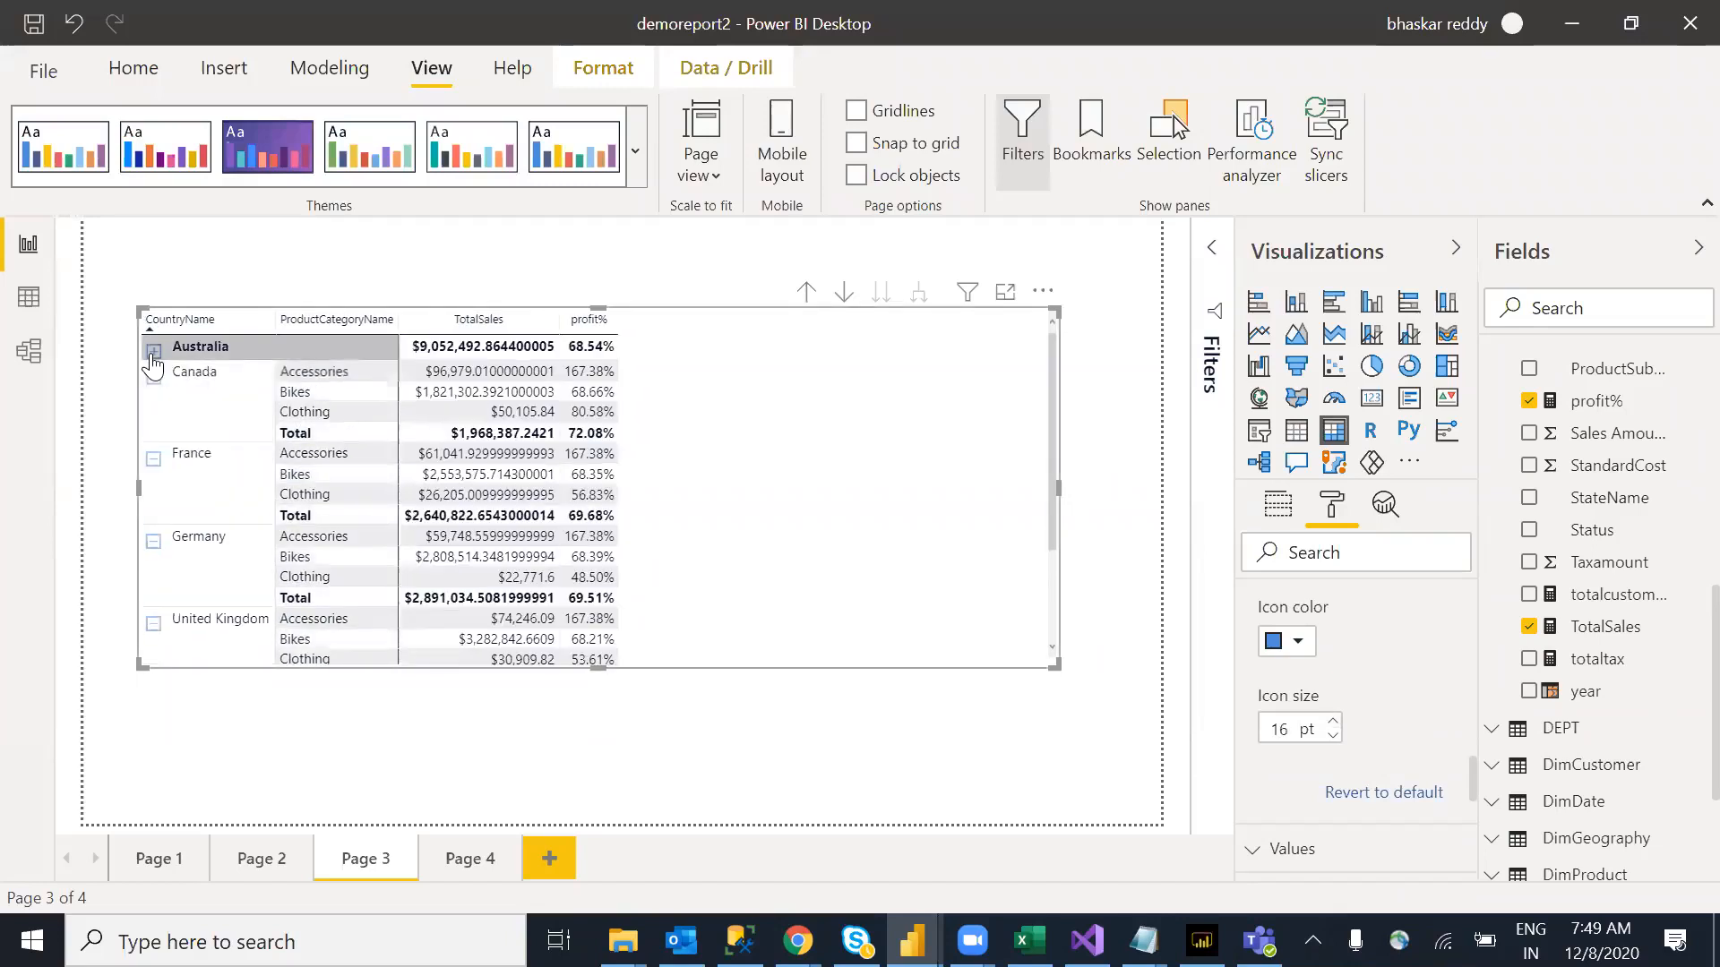
{"action": "left_click", "coordinate": [154, 352]}
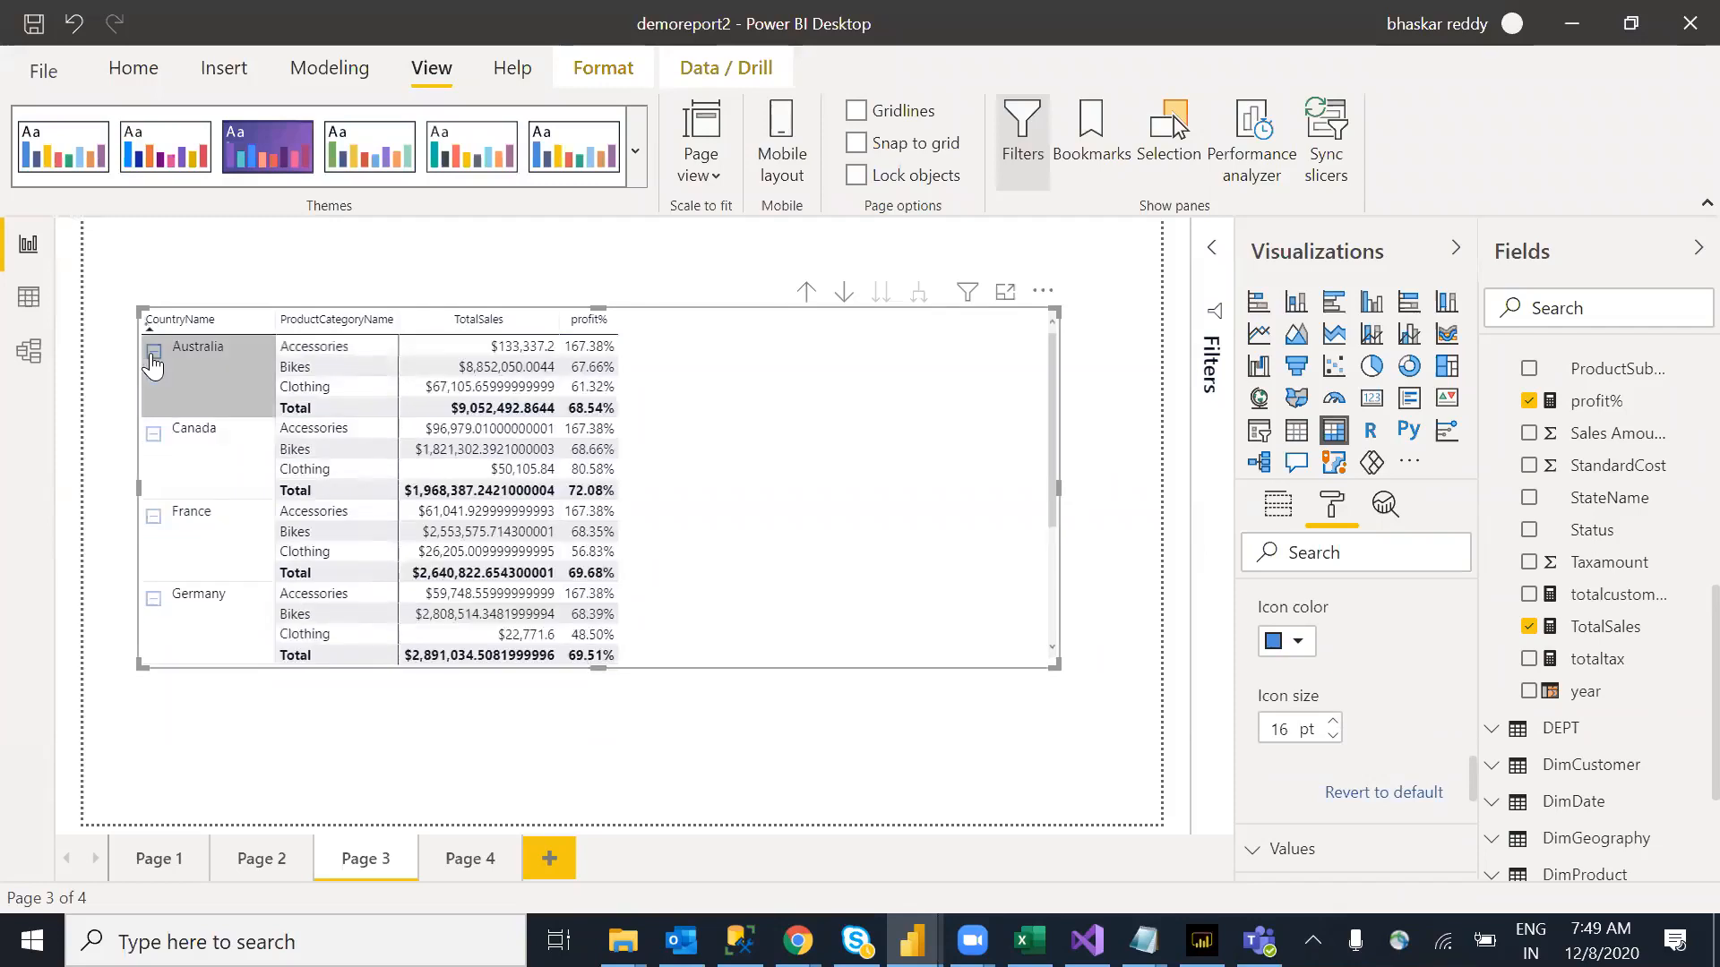
{"action": "left_click", "coordinate": [153, 352]}
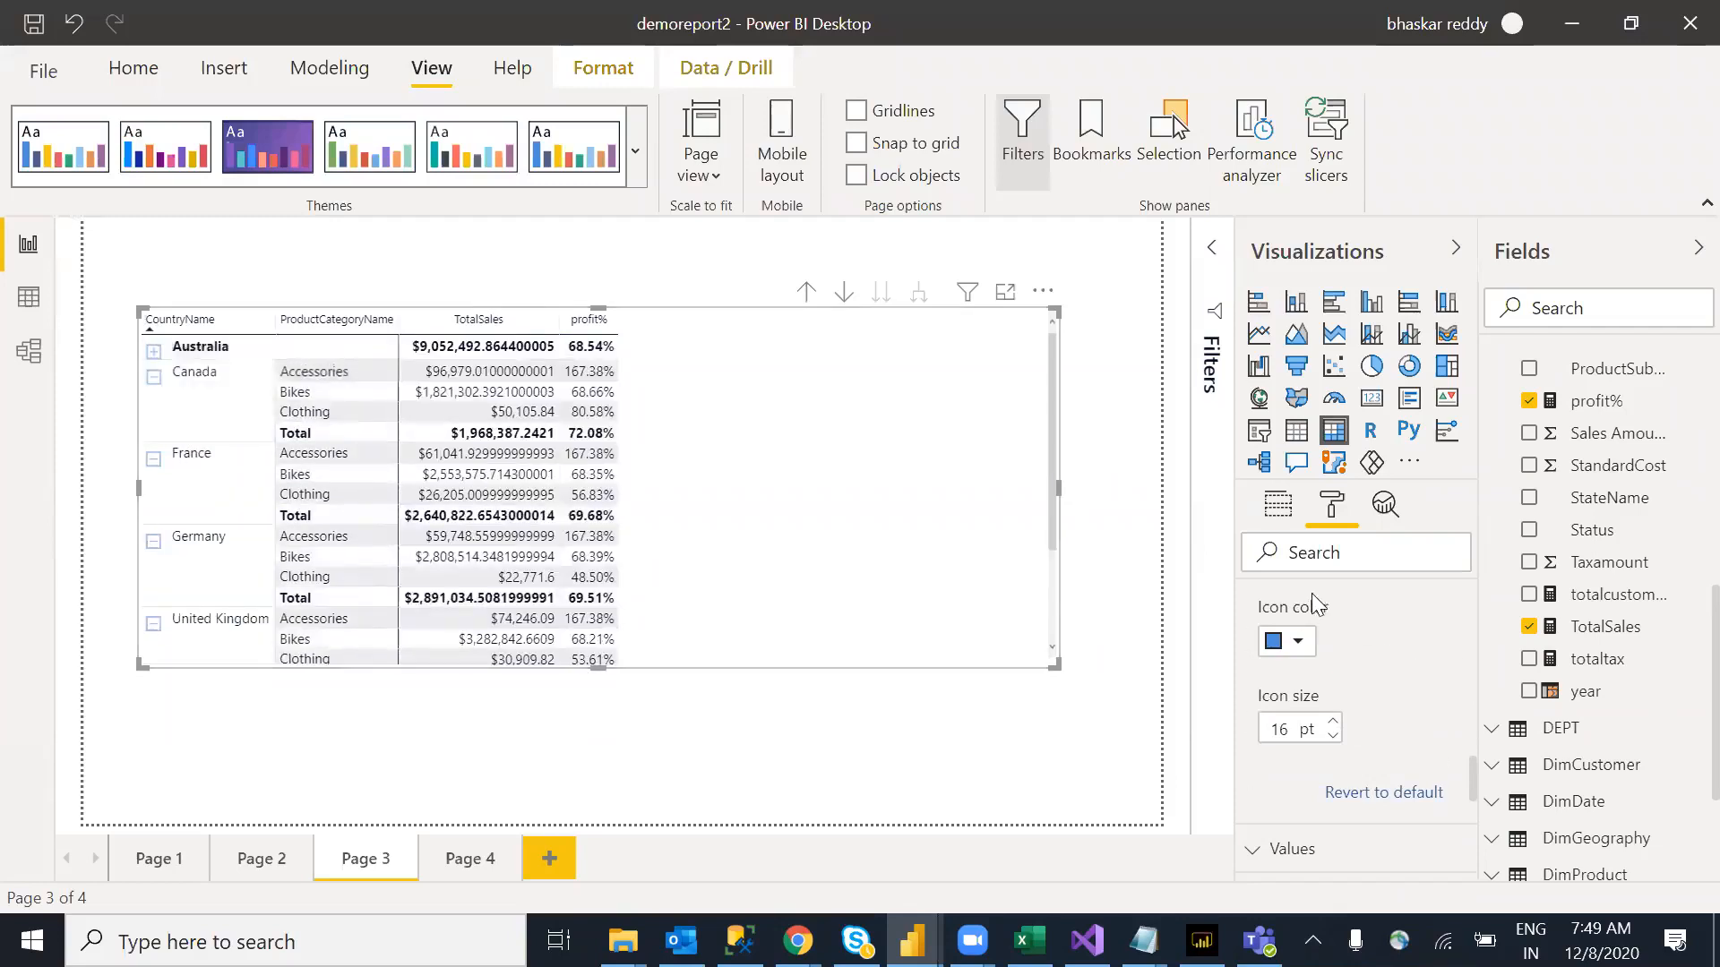
Step: Close the row header settings, briefly check the Values settings, and expand the Australia row in the matrix
{"action": "left_click_drag", "start_coordinate": [1473, 776], "coordinate": [1470, 607]}
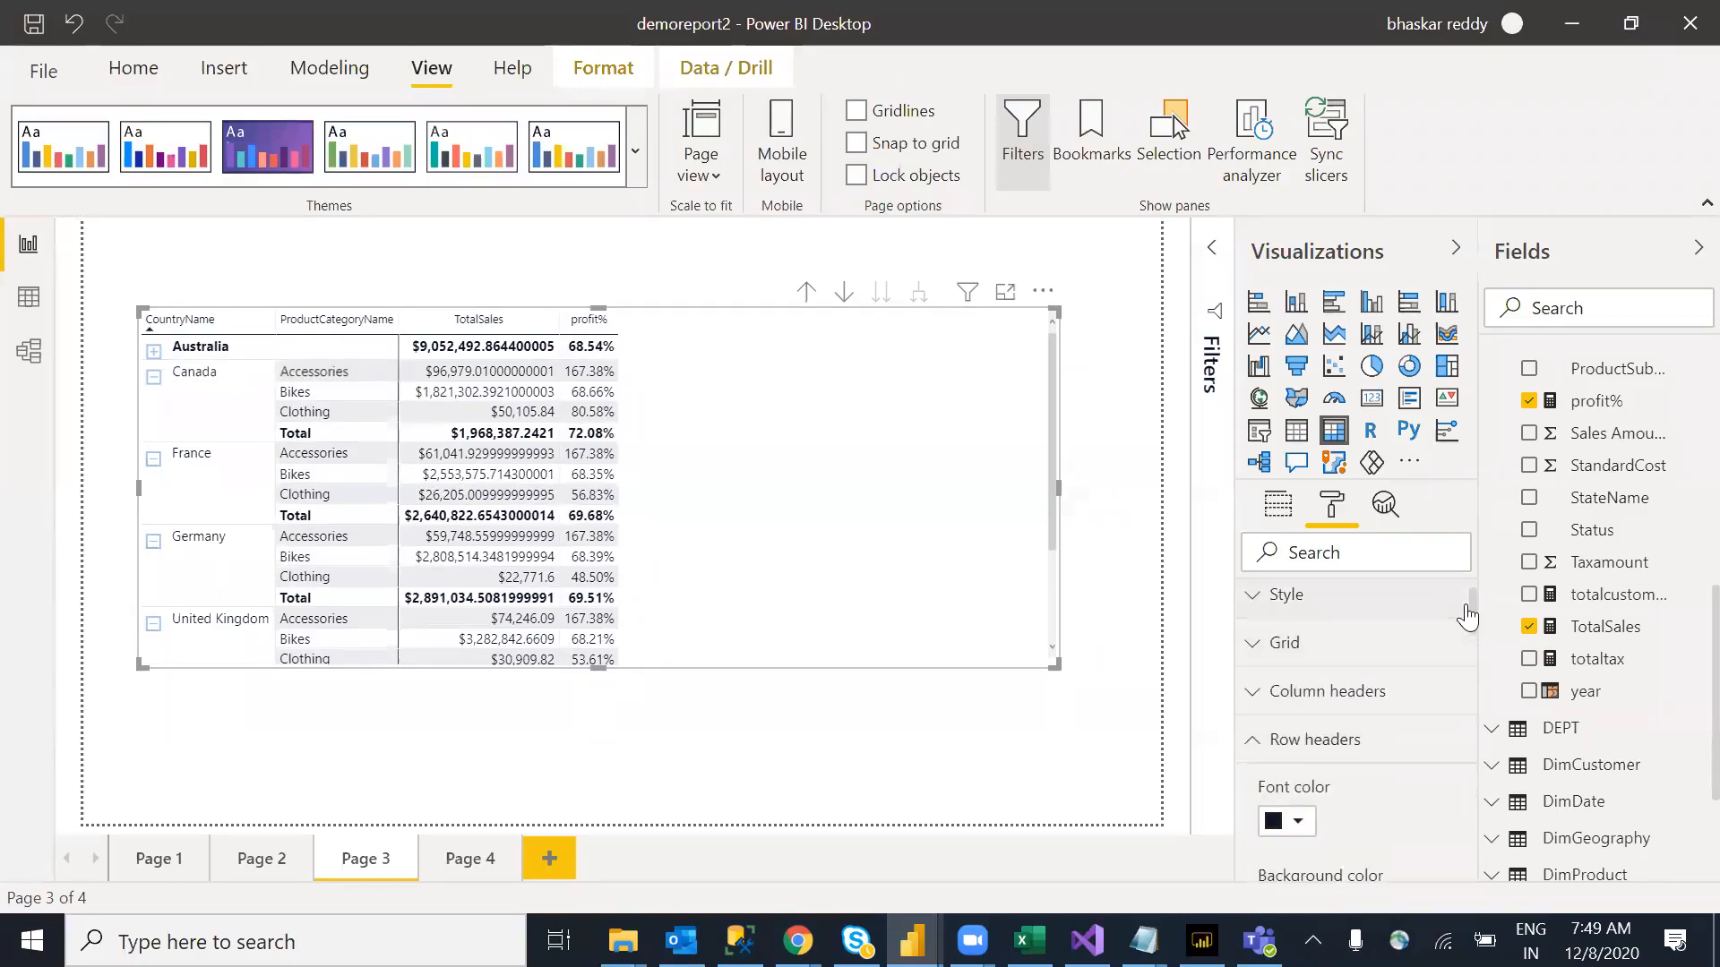
{"action": "left_click", "coordinate": [1252, 758]}
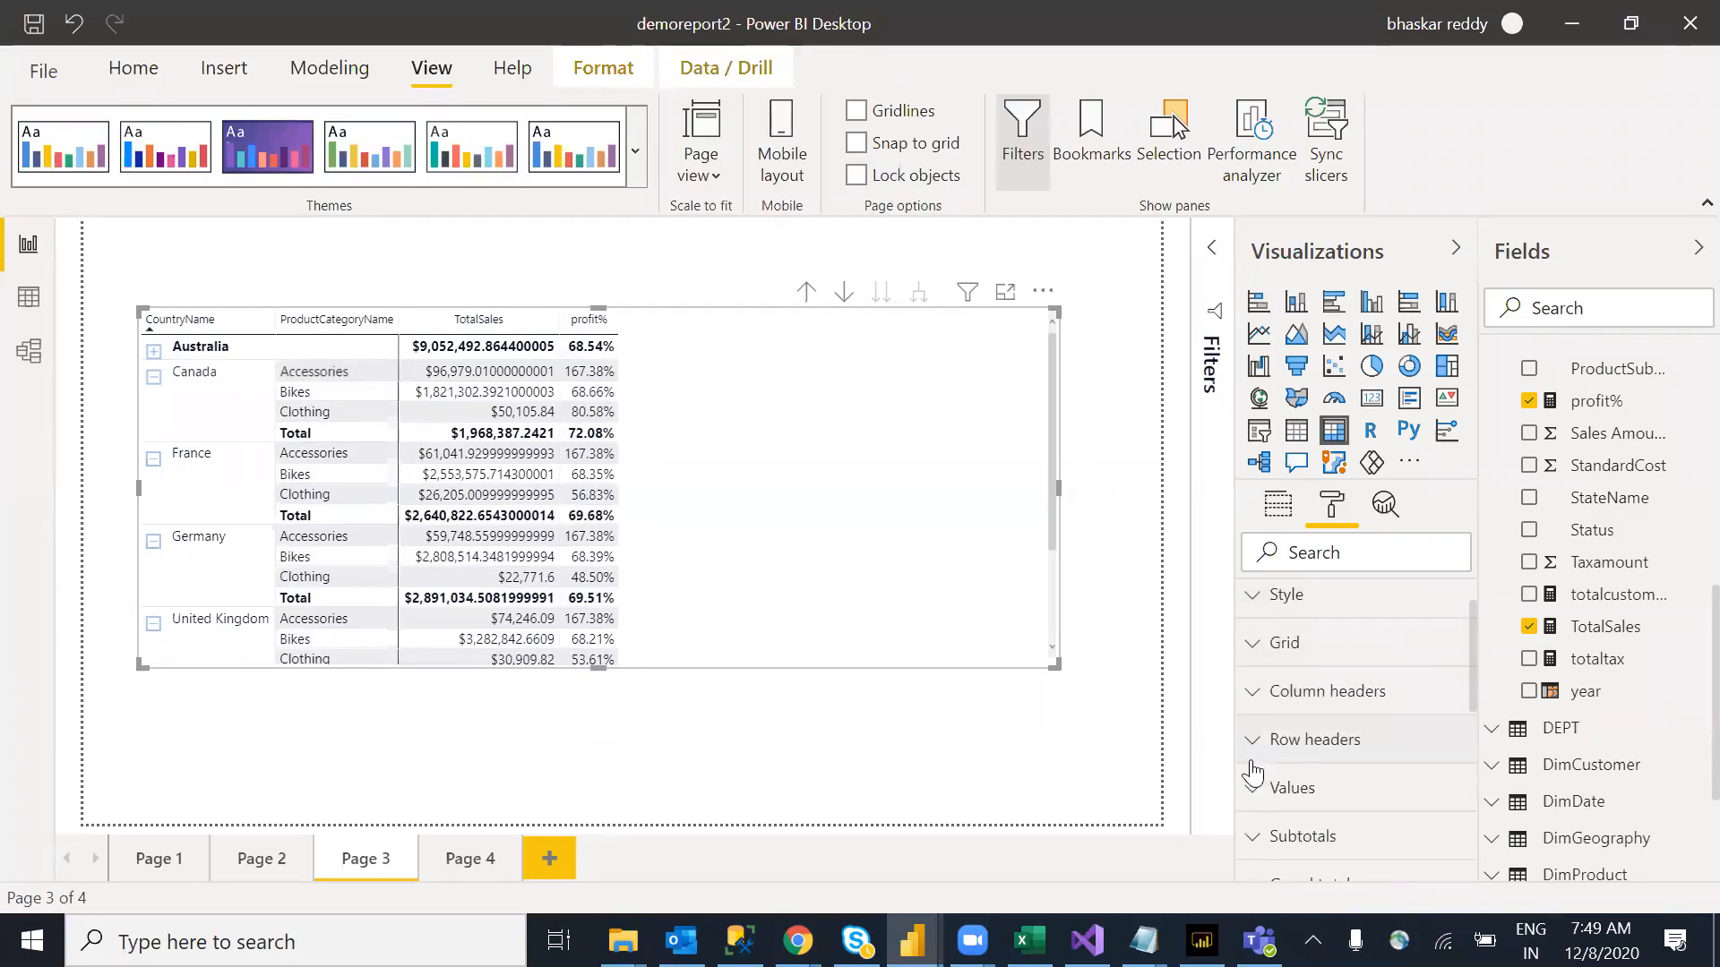
{"action": "left_click", "coordinate": [1418, 776]}
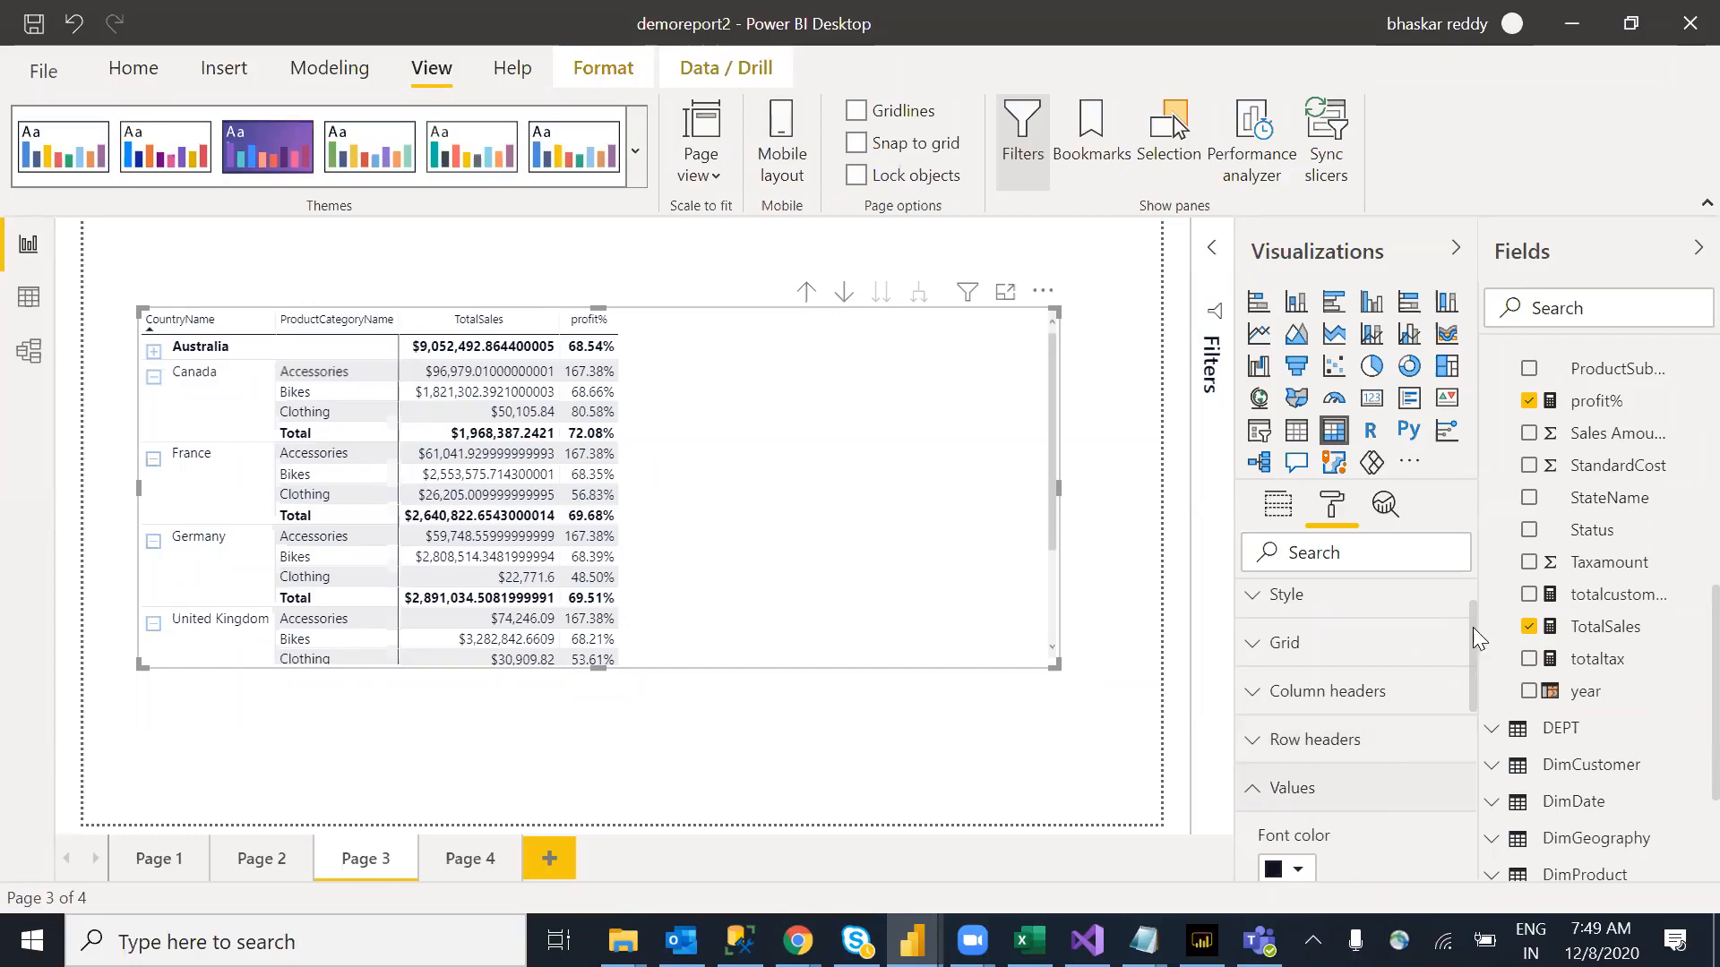
{"action": "mouse_move", "coordinate": [1473, 625]}
{"action": "left_mouse_down"}
{"action": "mouse_move", "coordinate": [1496, 806]}
{"action": "mouse_move", "coordinate": [1475, 618]}
{"action": "left_mouse_up"}
{"action": "left_click", "coordinate": [1290, 808]}
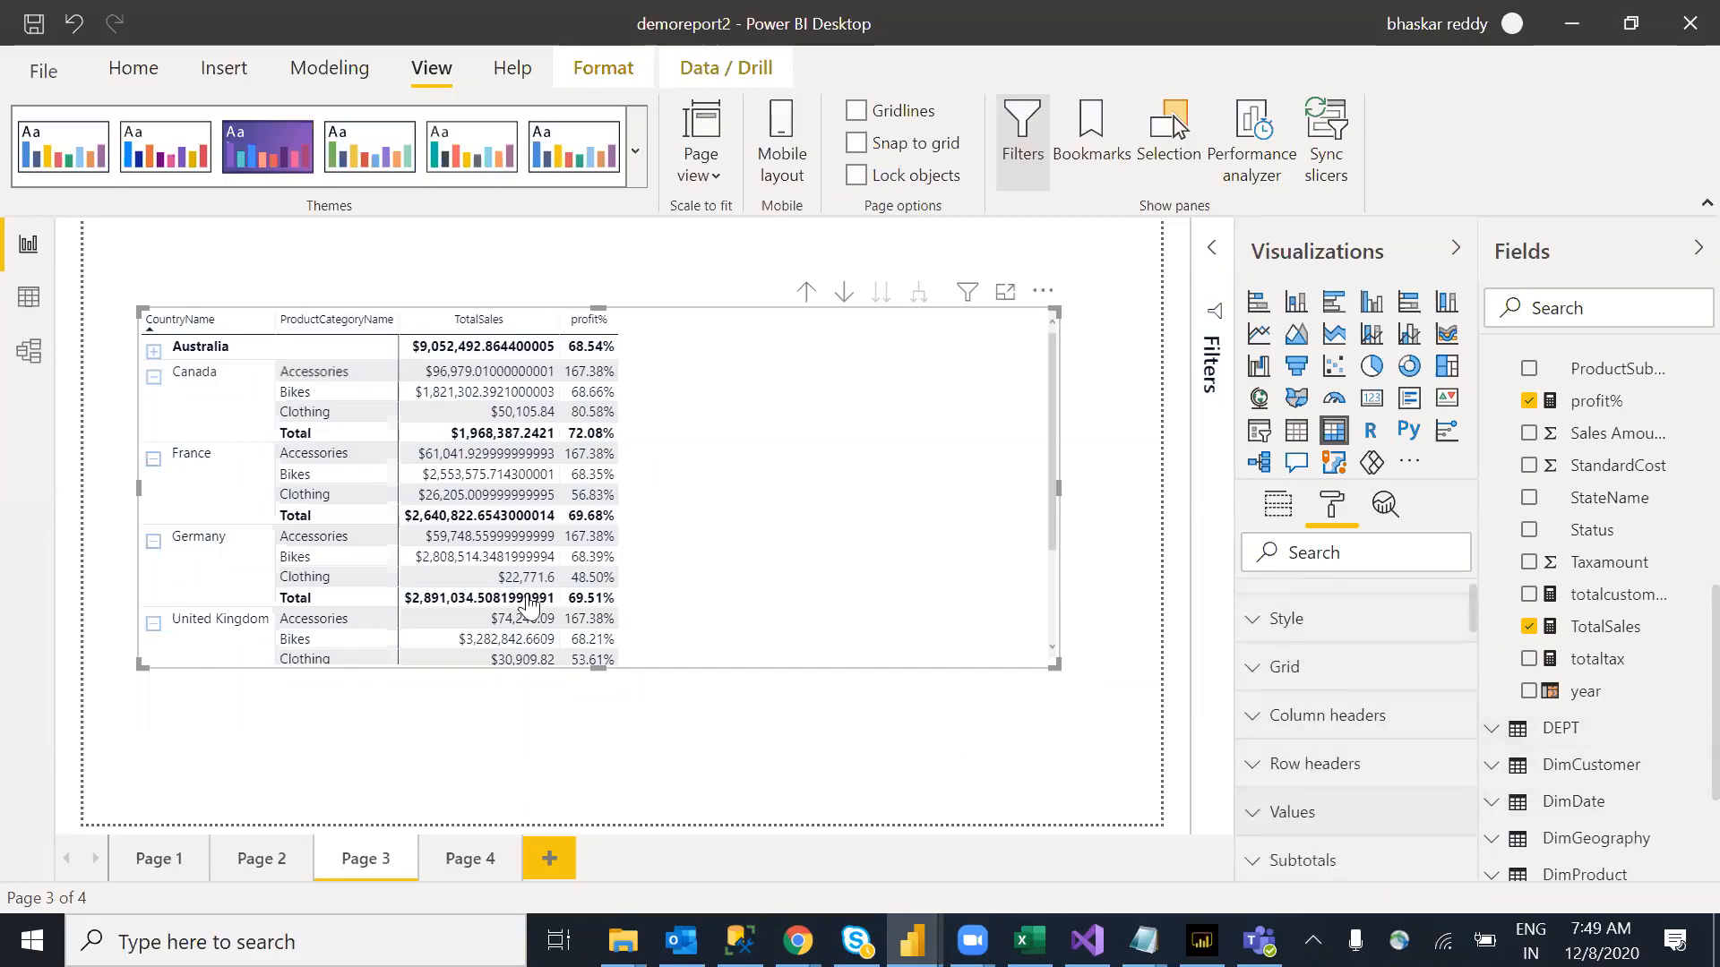
{"action": "left_click", "coordinate": [154, 351]}
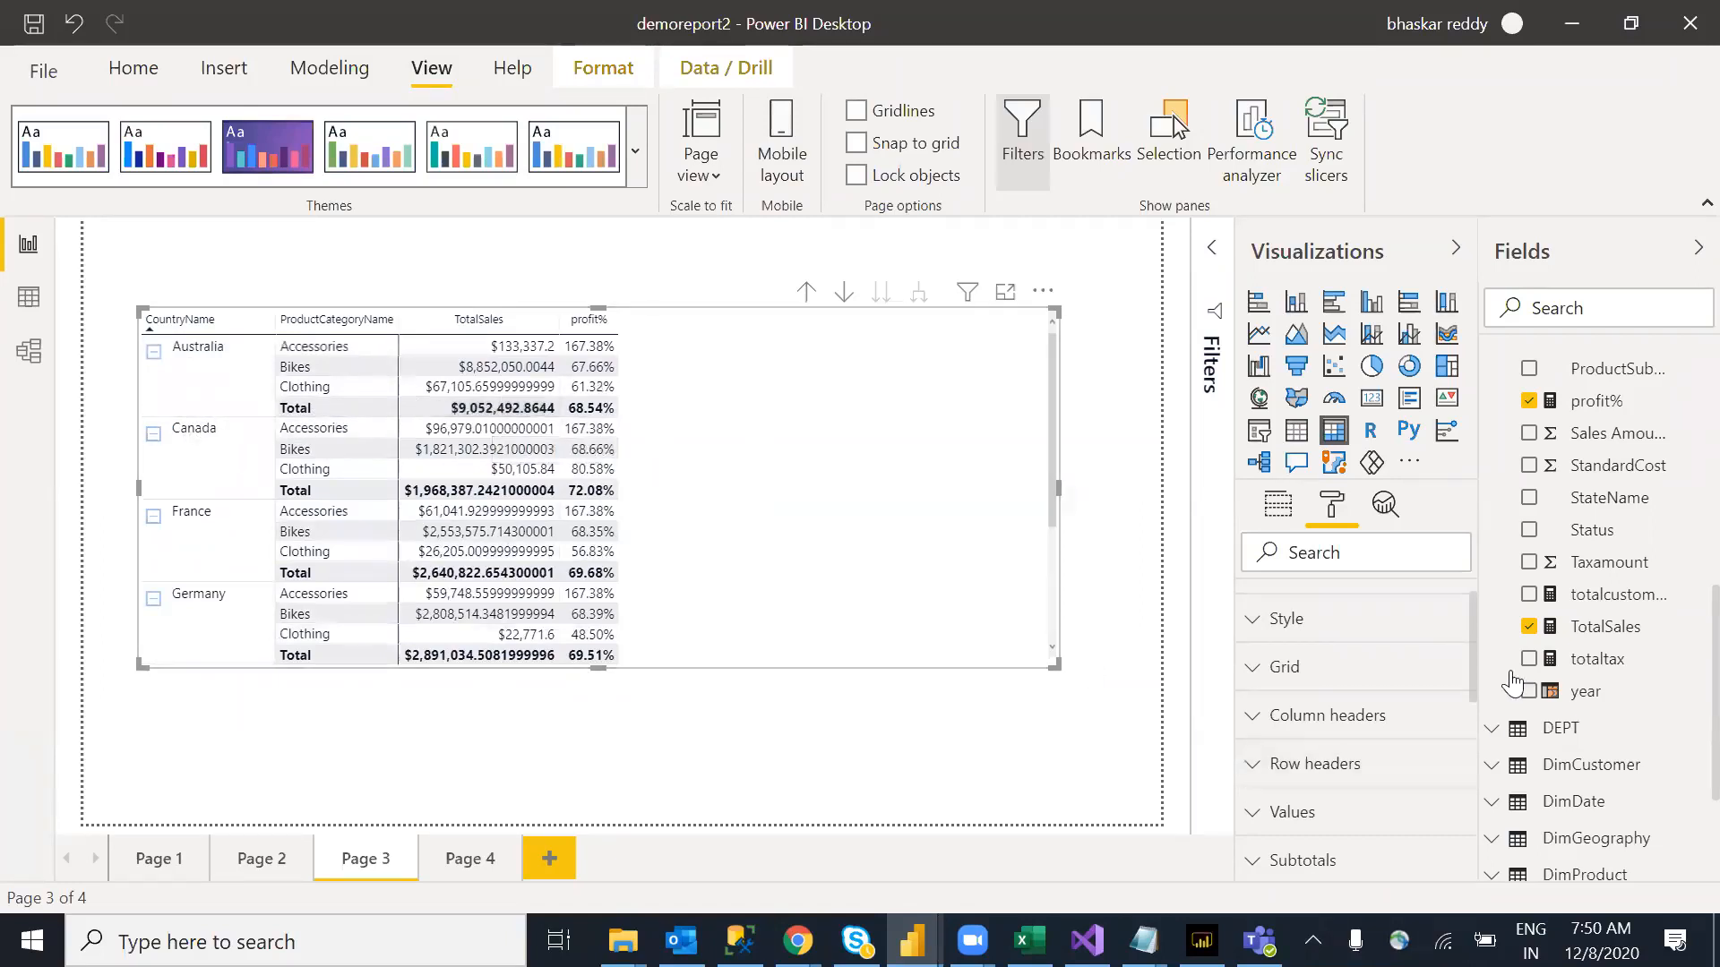
Step: Open the matrix's subtotal settings and change the row subtotals label to "subtotals", keeping row subtotals on
{"action": "left_click_drag", "start_coordinate": [1477, 621], "coordinate": [1474, 690]}
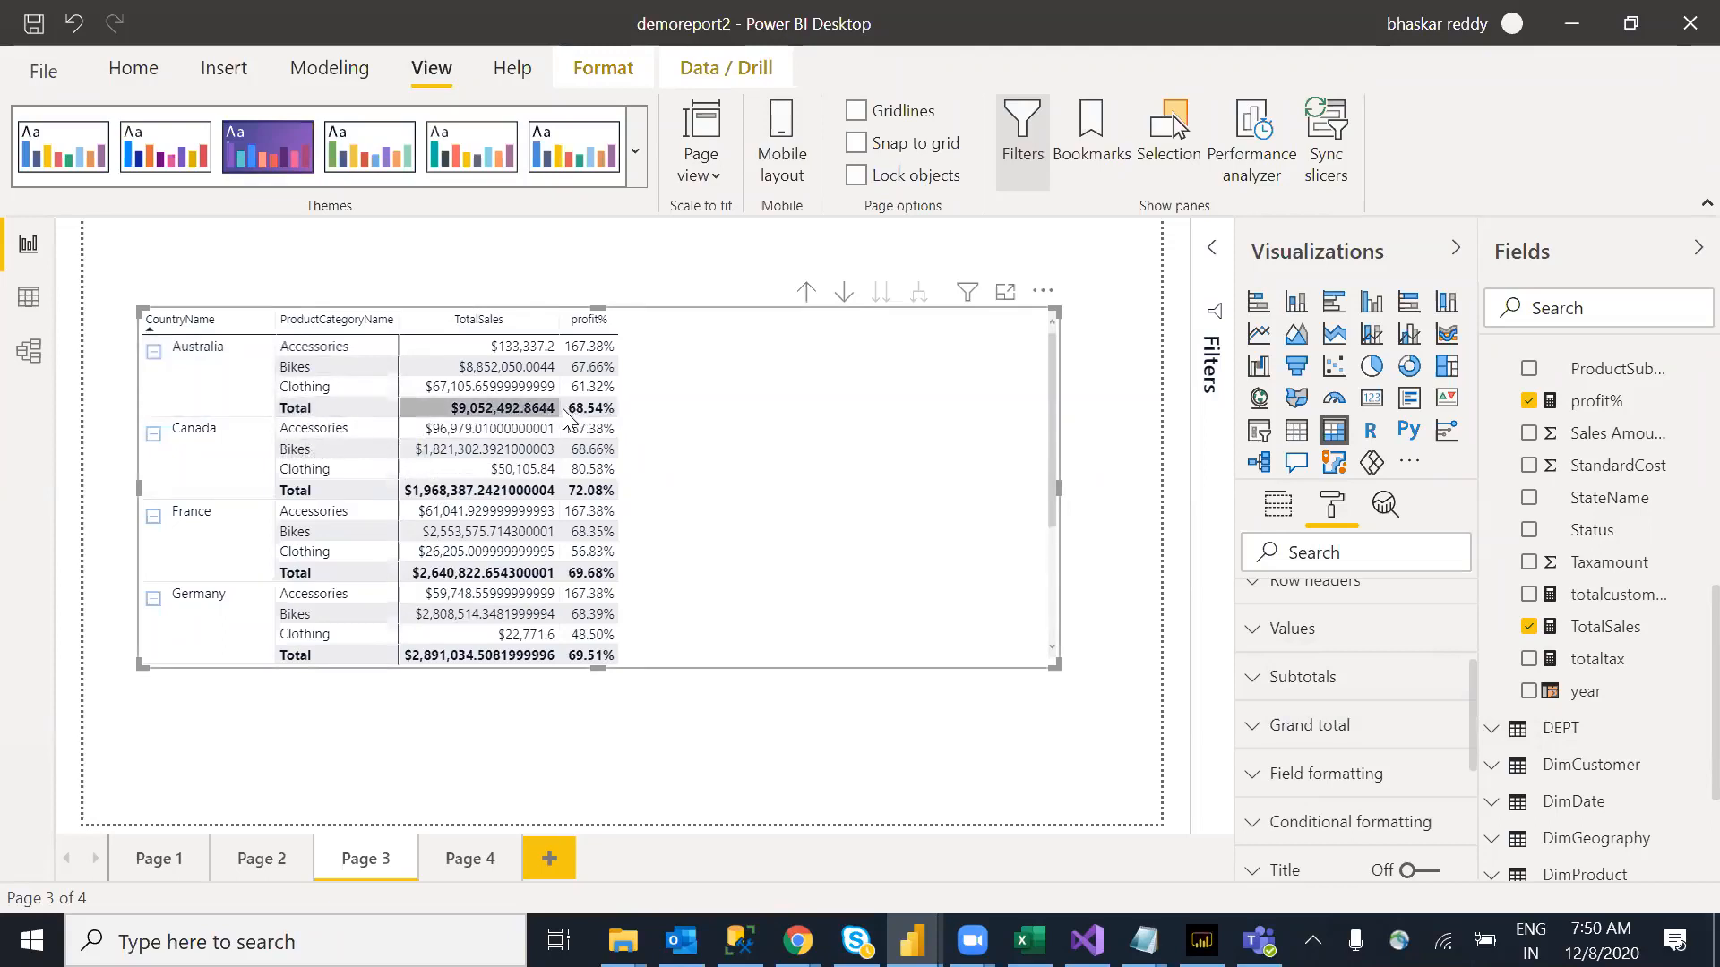
{"action": "left_click", "coordinate": [1268, 703]}
{"action": "left_click", "coordinate": [1305, 766]}
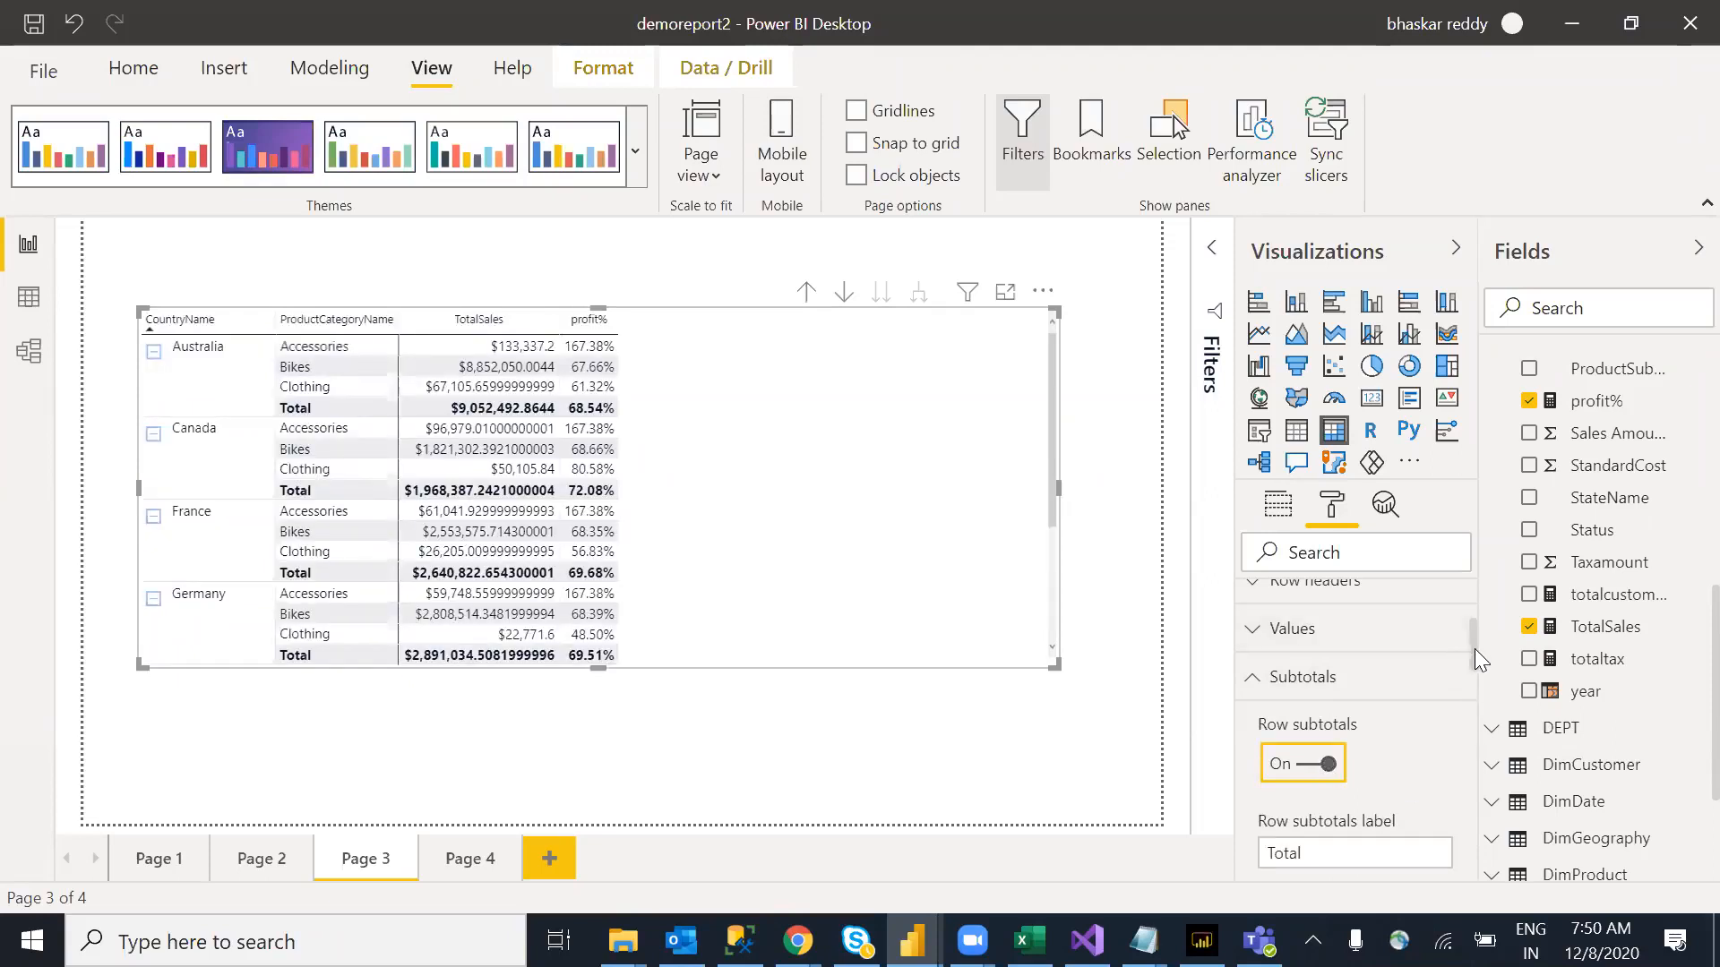
{"action": "scroll", "coordinate": [1397, 755], "scroll_direction": "down", "scroll_amount": 1}
{"action": "left_click_drag", "start_coordinate": [1325, 794], "coordinate": [1234, 800]}
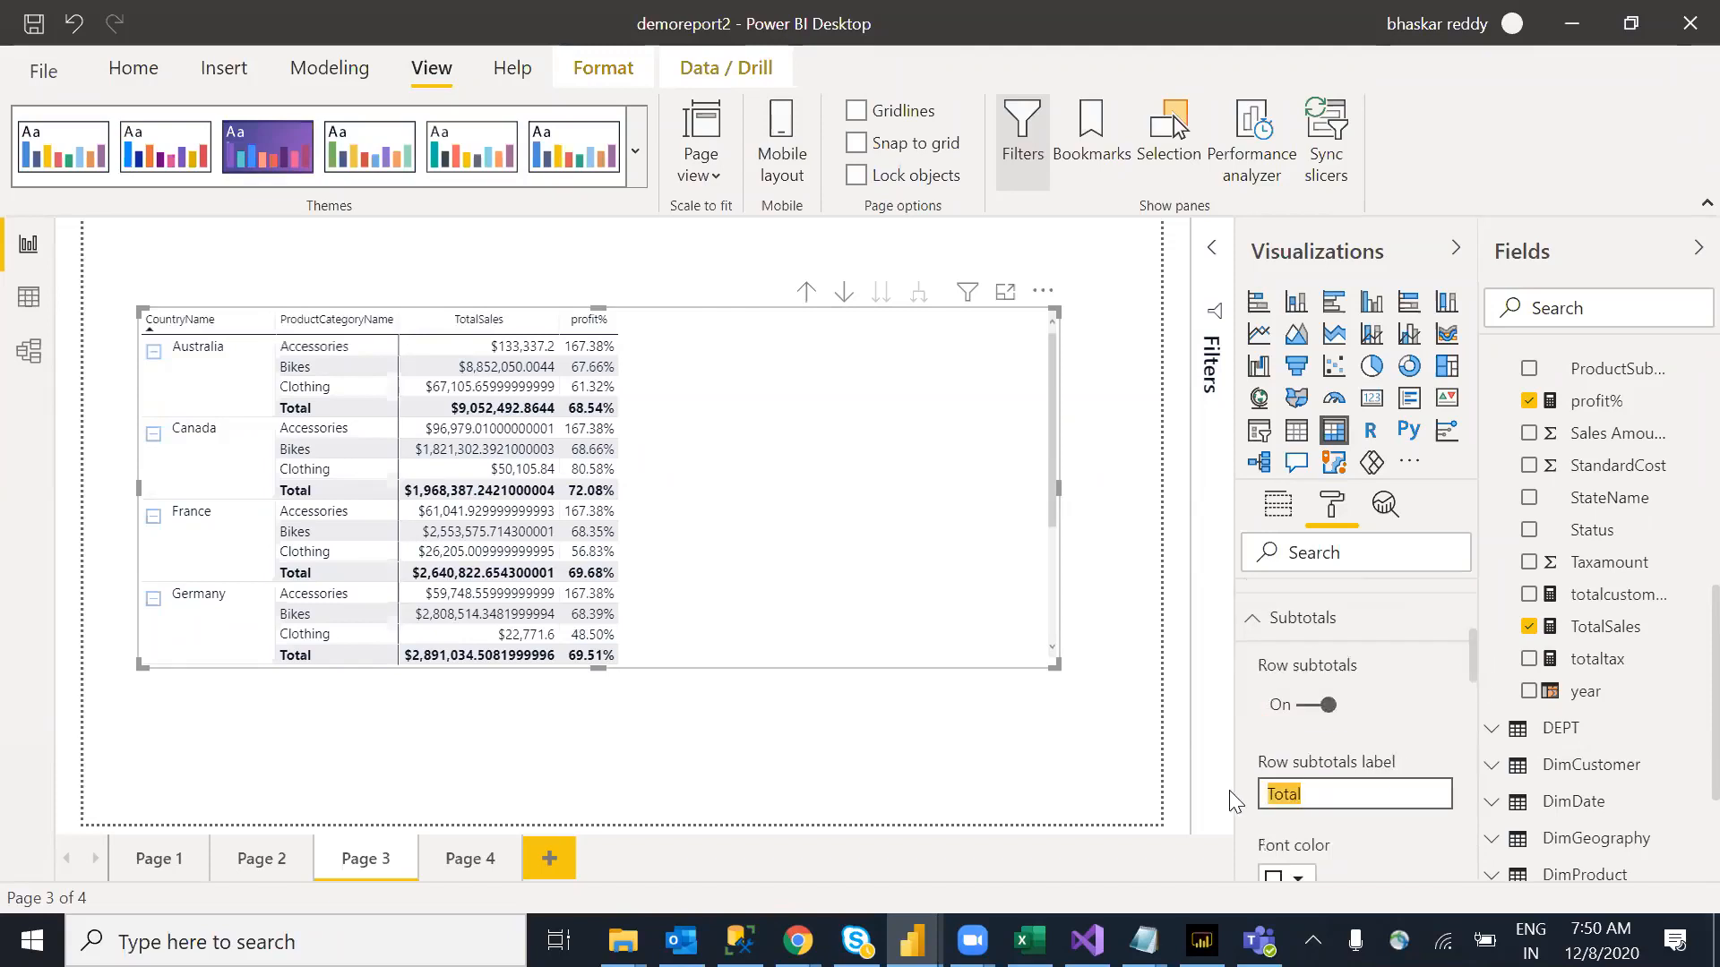
{"action": "type", "text": "subt"}
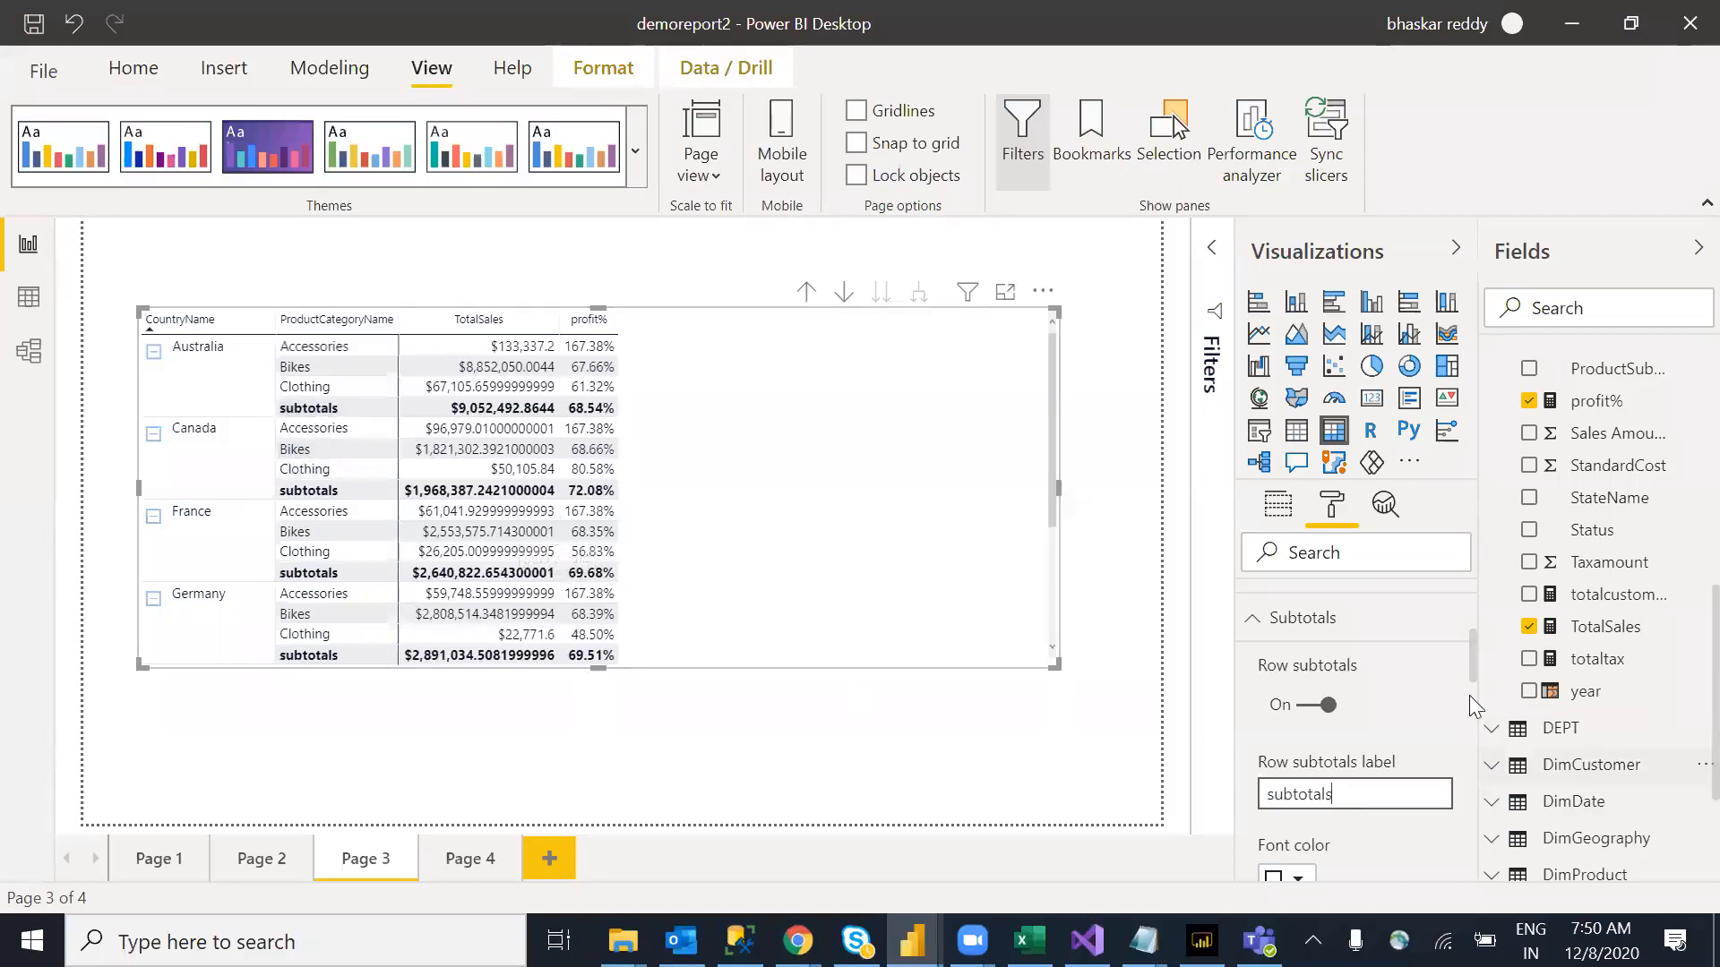
Step: Turn on Apply to labels for the matrix's subtotals and set the row subtotal position to Top
{"action": "left_click_drag", "start_coordinate": [1475, 661], "coordinate": [1478, 749]}
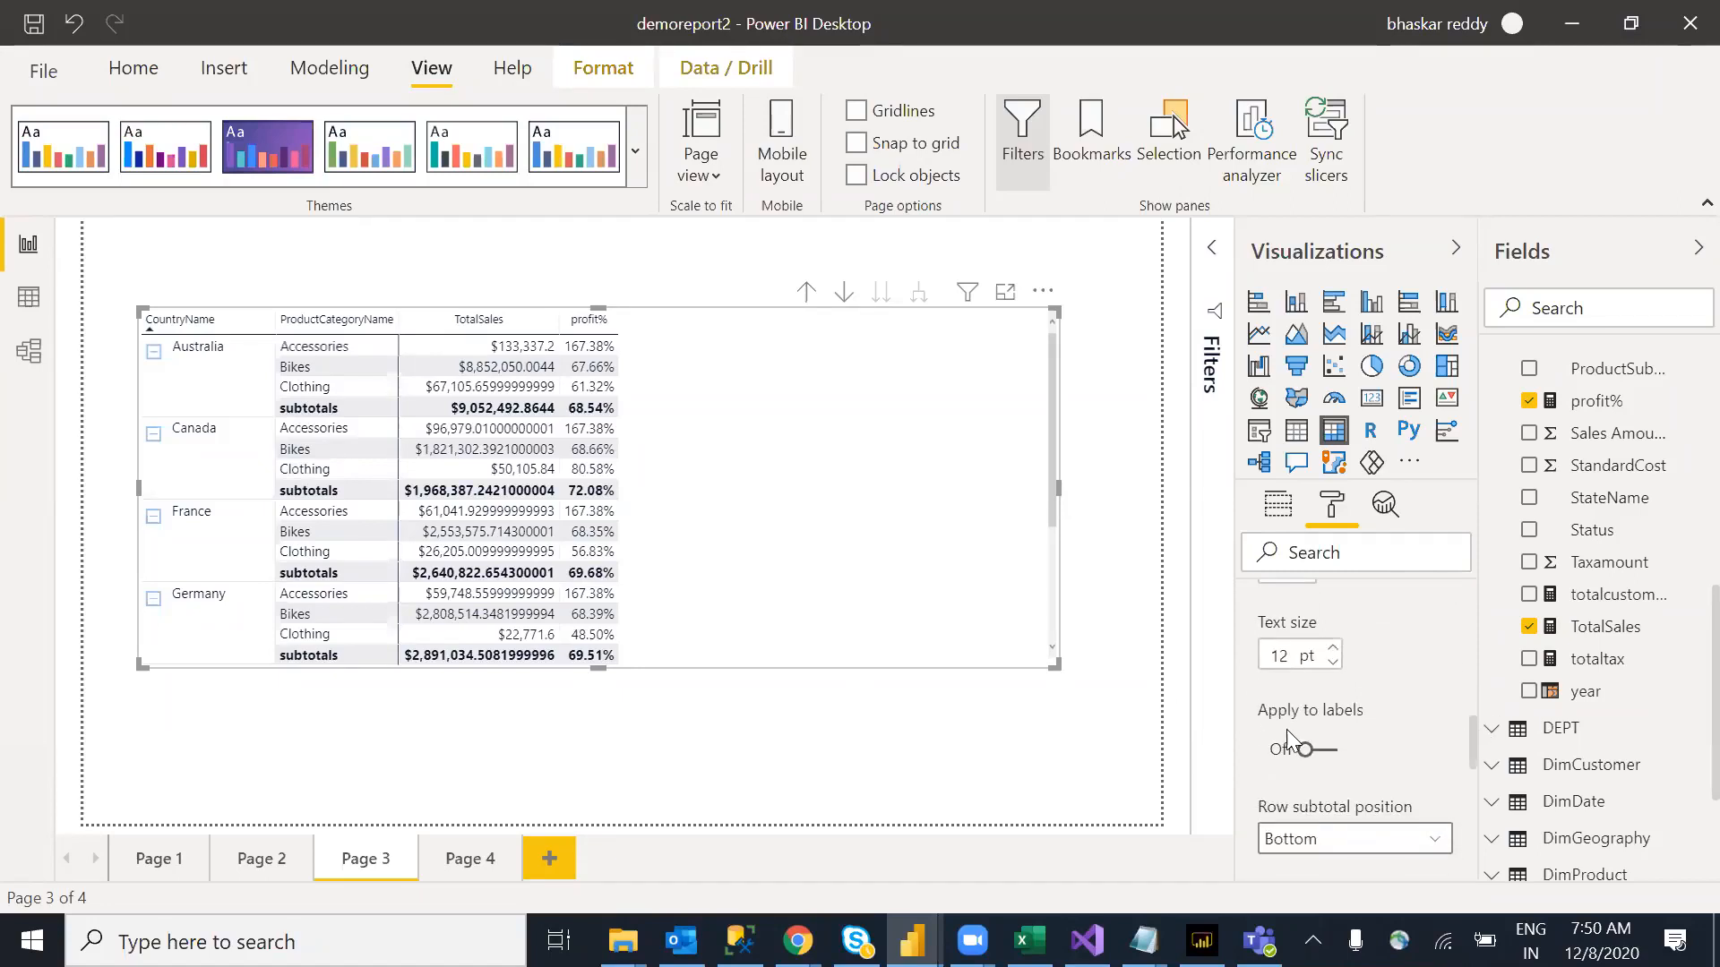
{"action": "left_click", "coordinate": [1324, 752]}
{"action": "left_click_drag", "start_coordinate": [1471, 730], "coordinate": [1472, 750]}
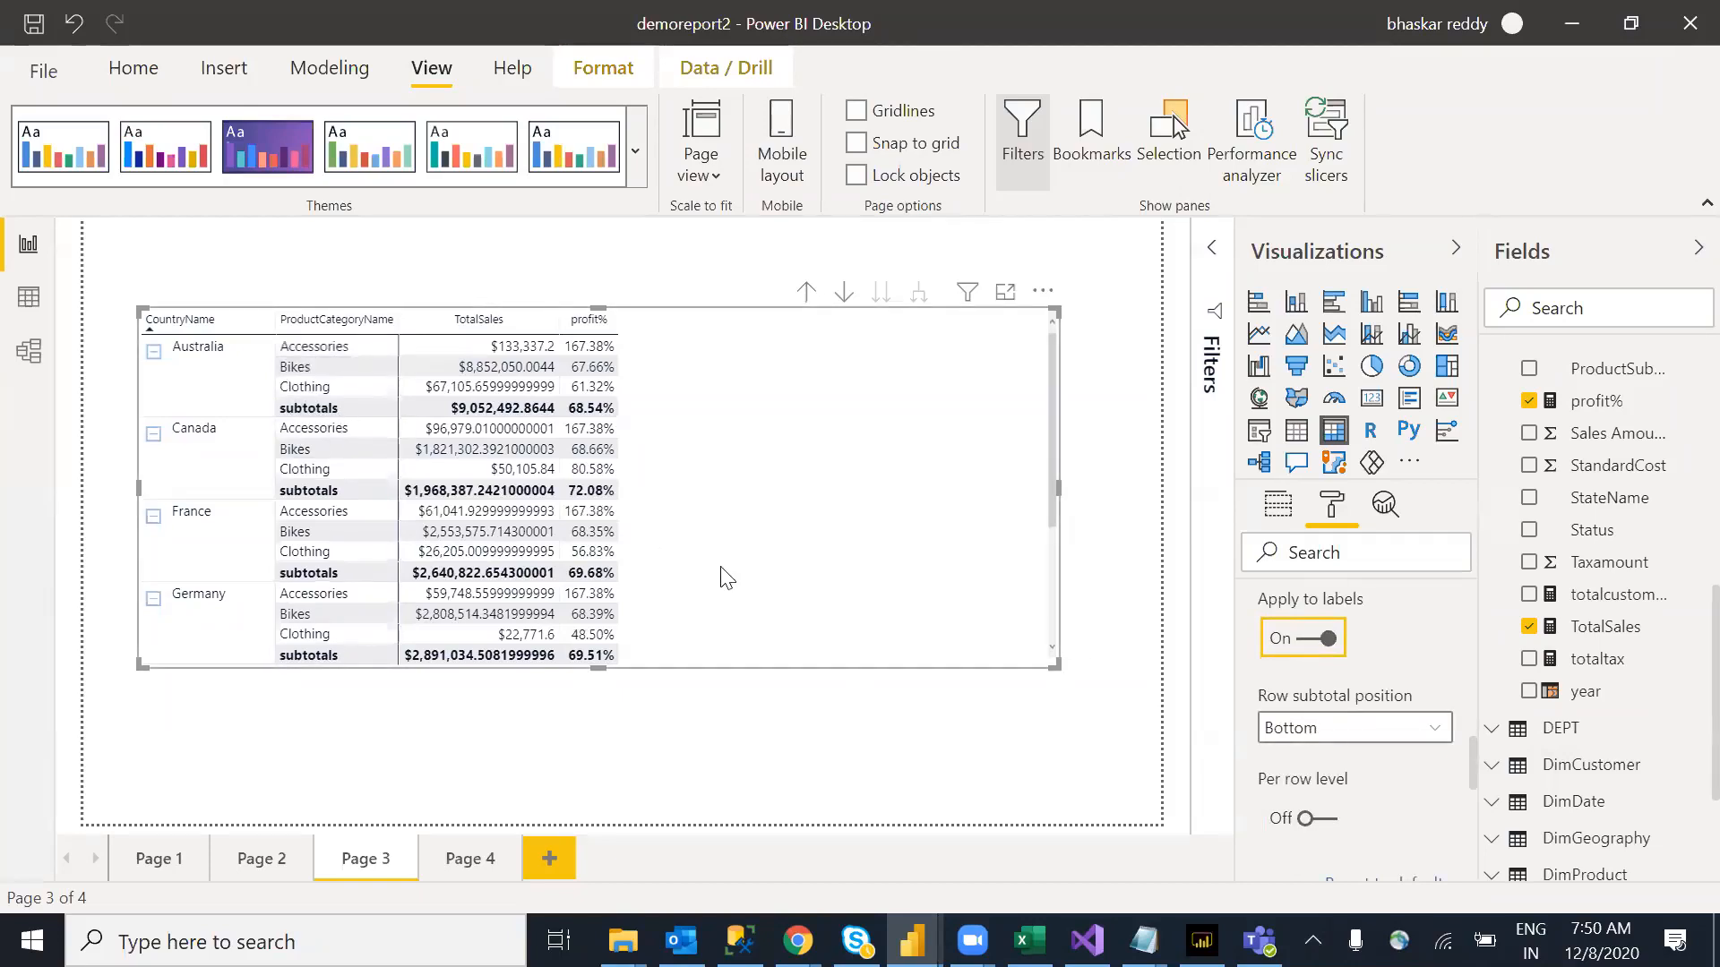
{"action": "left_click", "coordinate": [1435, 733]}
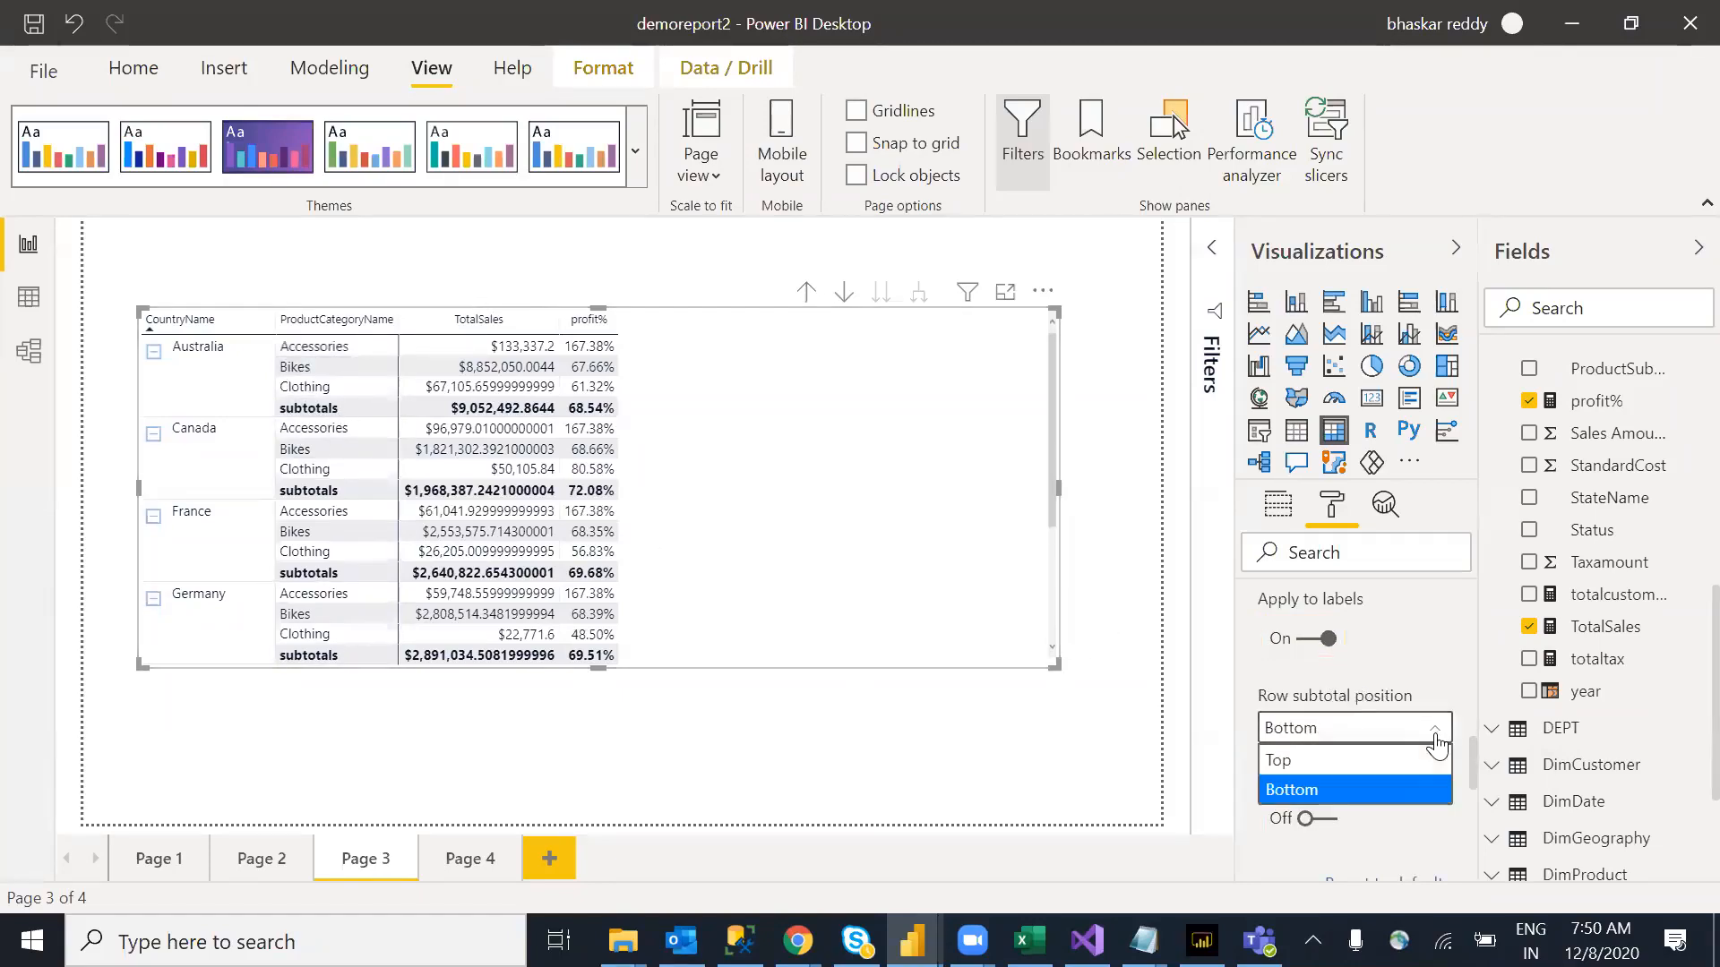
{"action": "left_click", "coordinate": [1348, 760]}
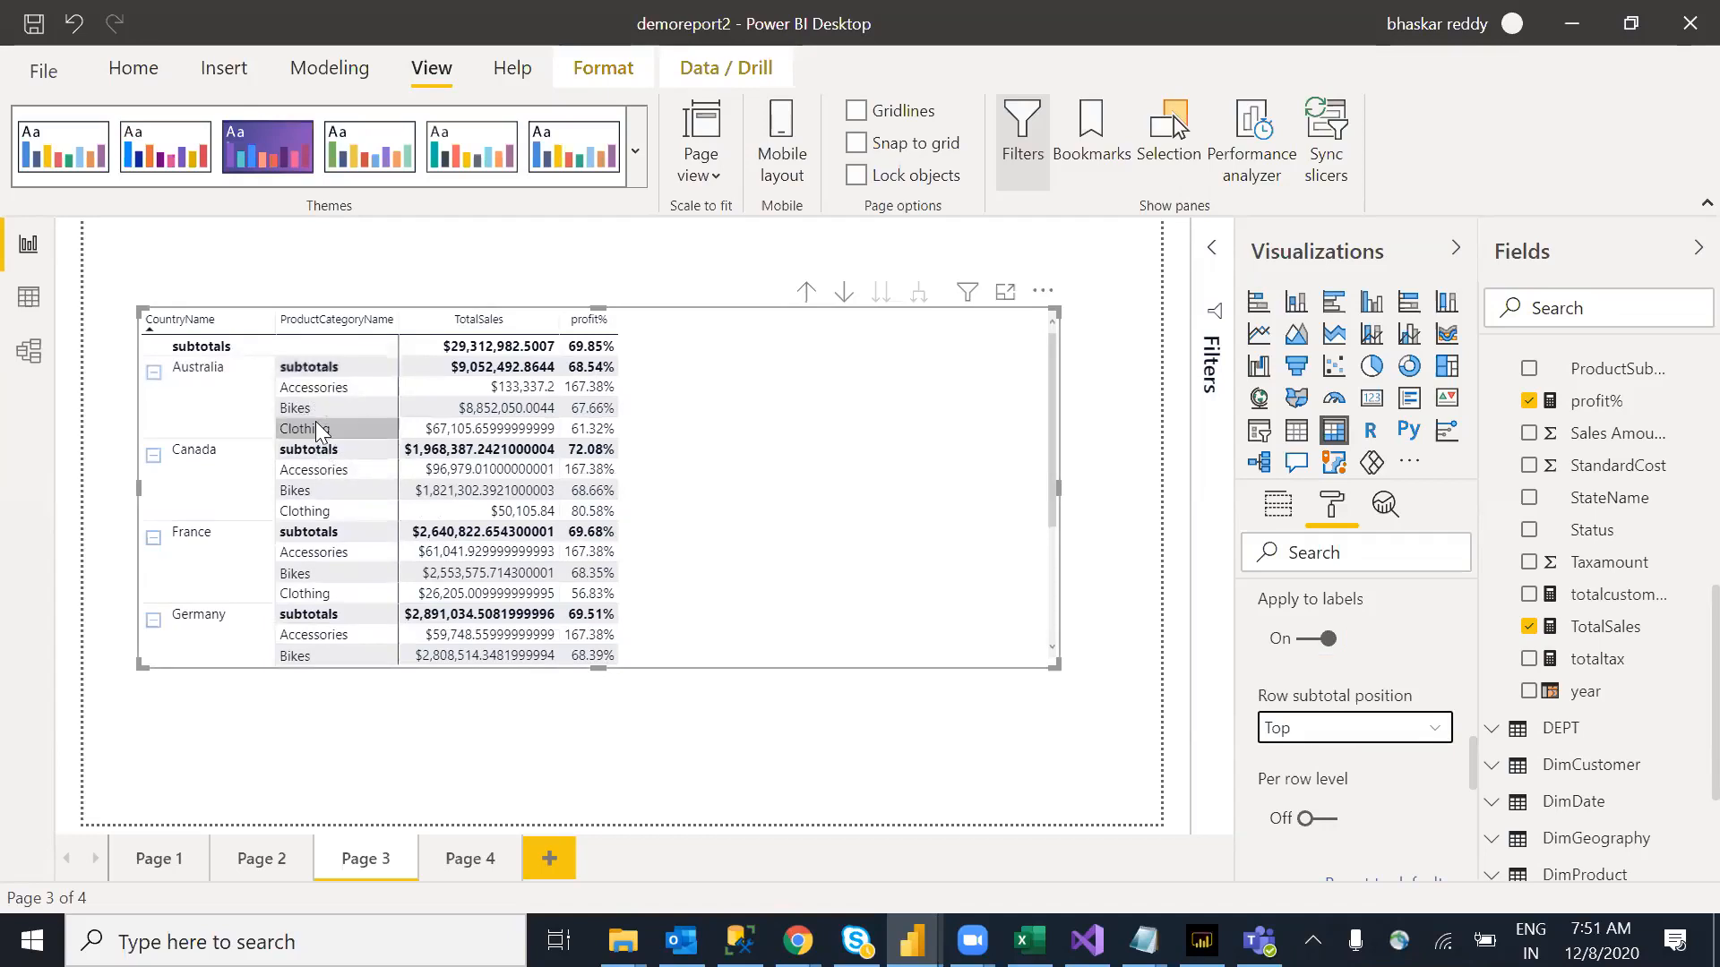
Step: Set the matrix's row subtotal position to Bottom and turn on Per row level subtotals
{"action": "left_click", "coordinate": [1419, 743]}
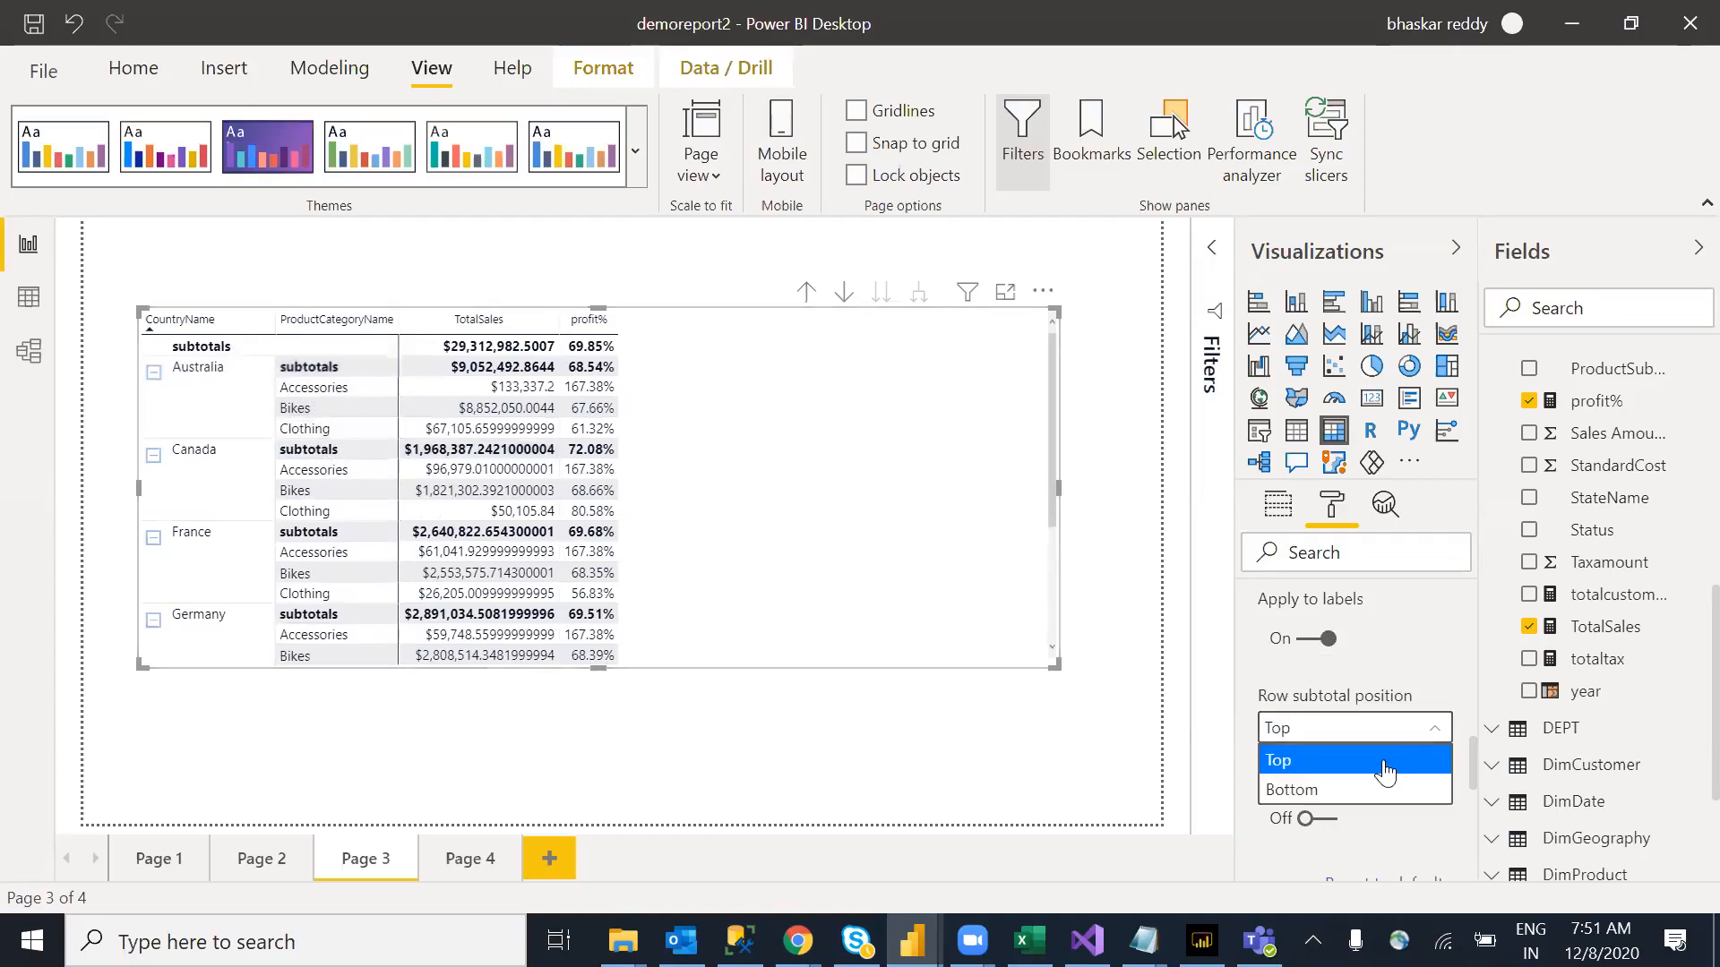
{"action": "left_click", "coordinate": [1323, 790]}
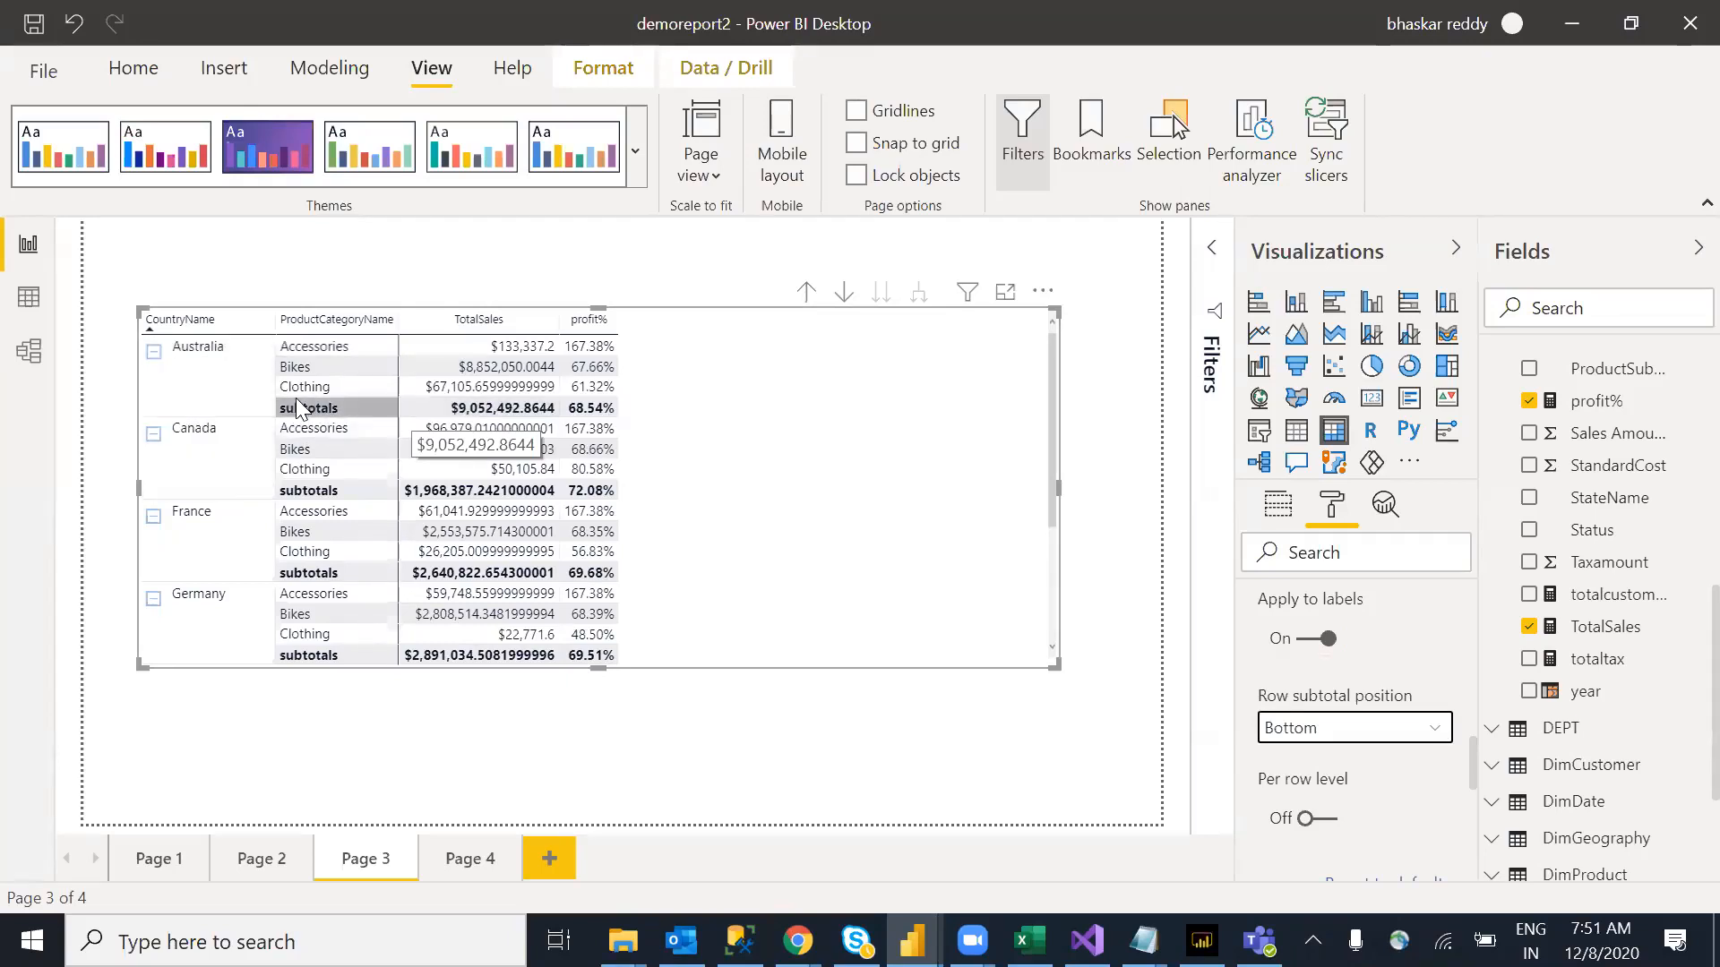
{"action": "left_click", "coordinate": [1323, 820]}
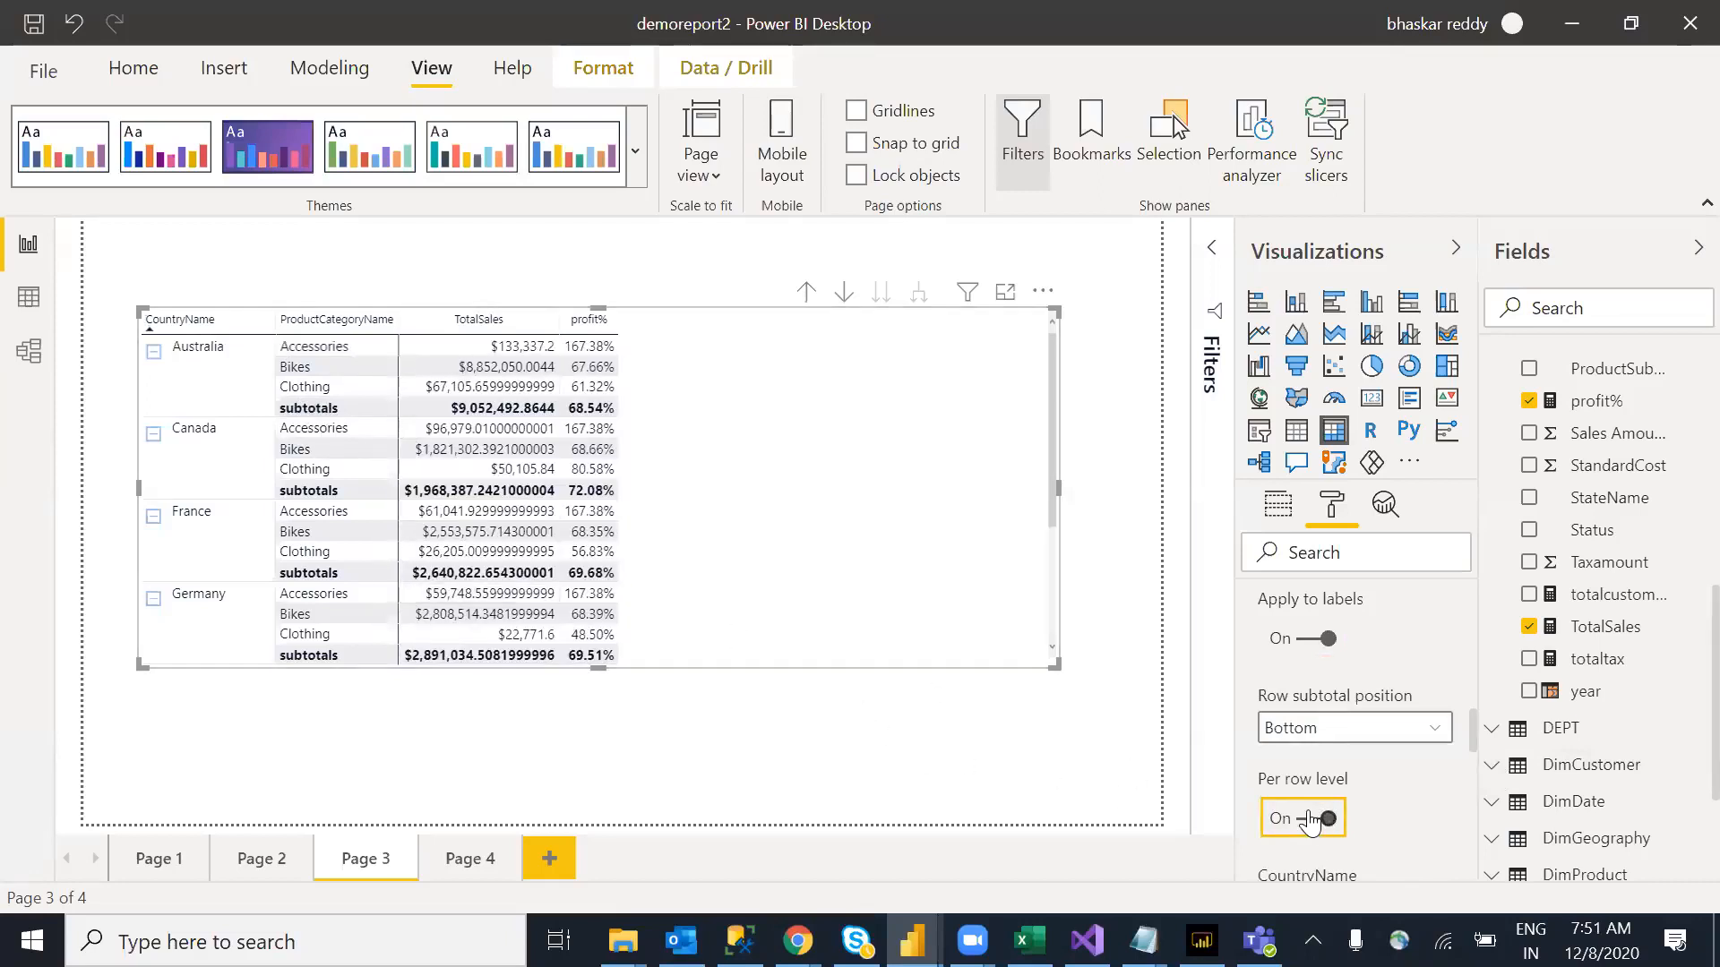
{"action": "left_click", "coordinate": [1329, 829]}
Step: Switch the per-level row subtotals for CountryName and ProductCategoryName off and back on
{"action": "left_click_drag", "start_coordinate": [1471, 725], "coordinate": [1474, 766]}
{"action": "left_click", "coordinate": [1306, 682]}
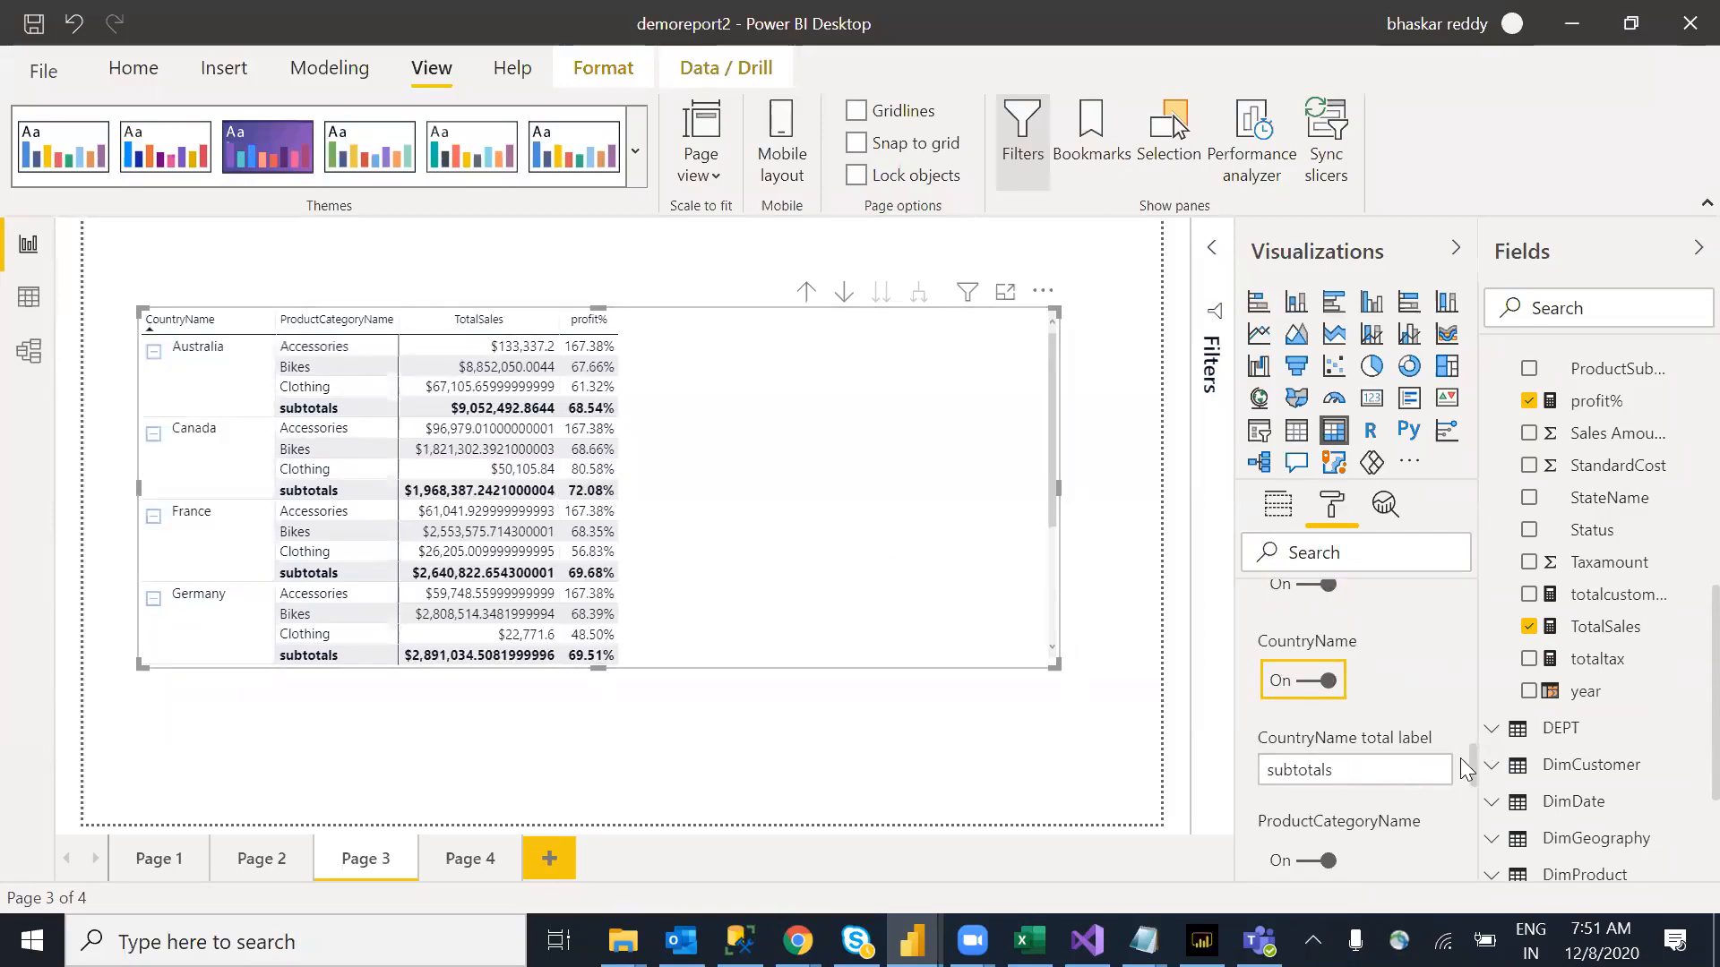
{"action": "scroll", "coordinate": [1469, 779], "scroll_direction": "down", "scroll_amount": 2}
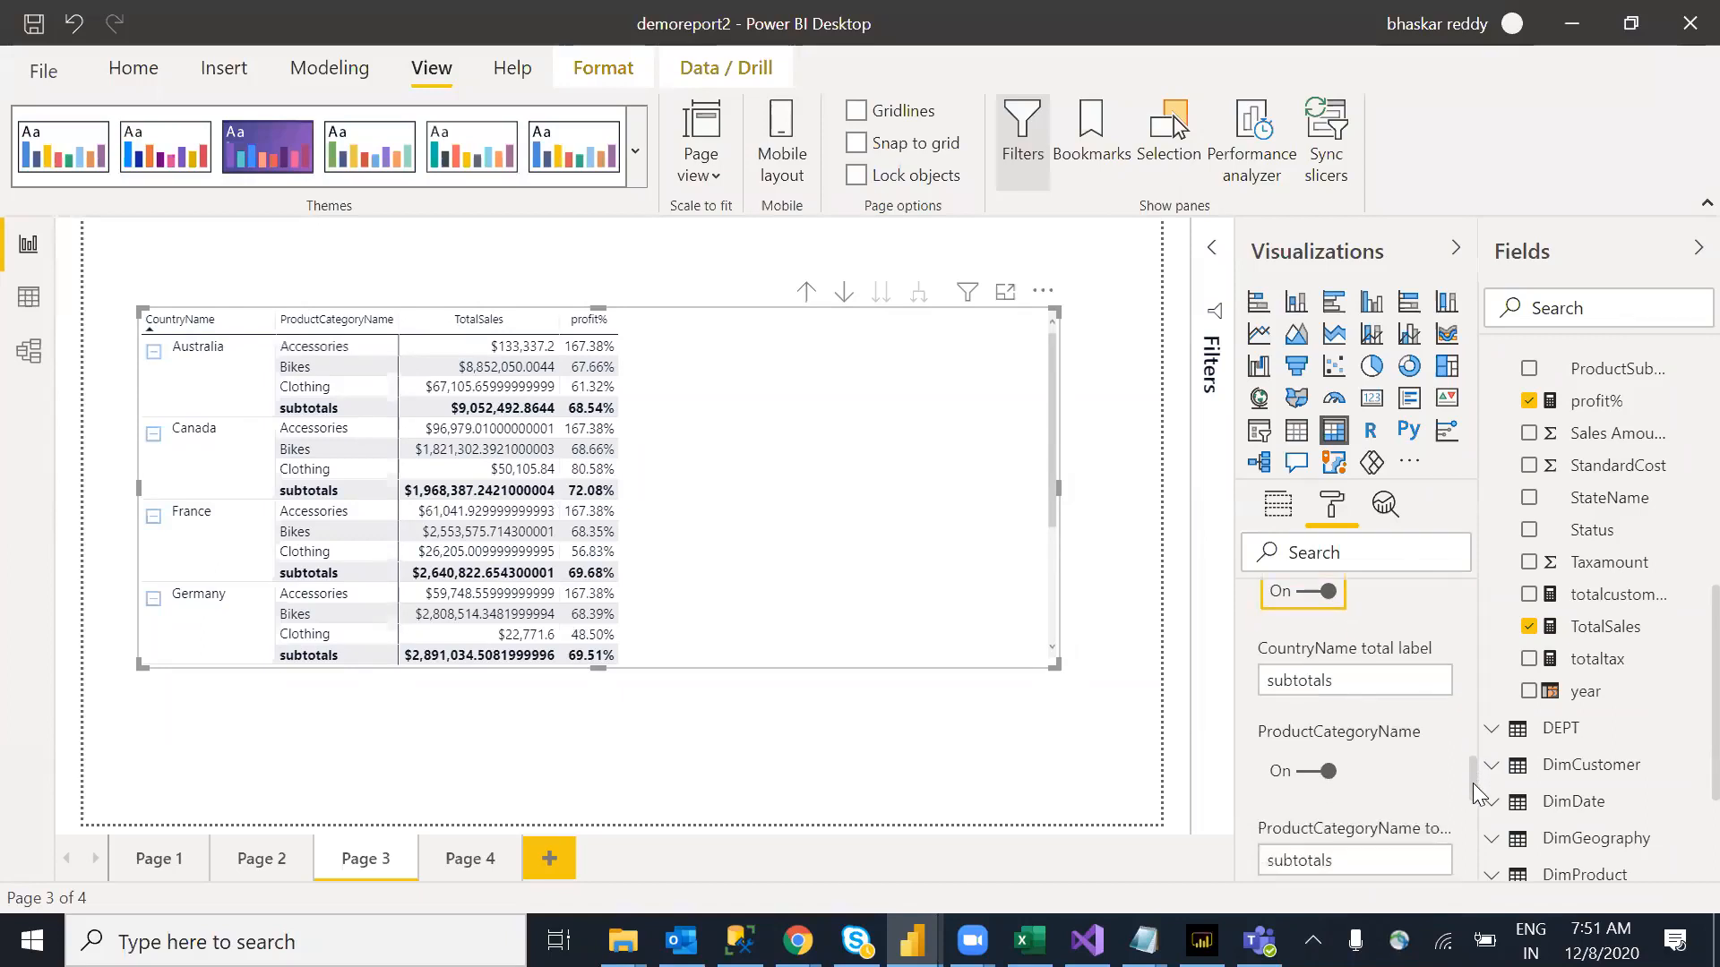
{"action": "scroll", "coordinate": [1473, 804], "scroll_direction": "down", "scroll_amount": 1}
{"action": "left_click", "coordinate": [1306, 638]}
{"action": "left_click", "coordinate": [1320, 638]}
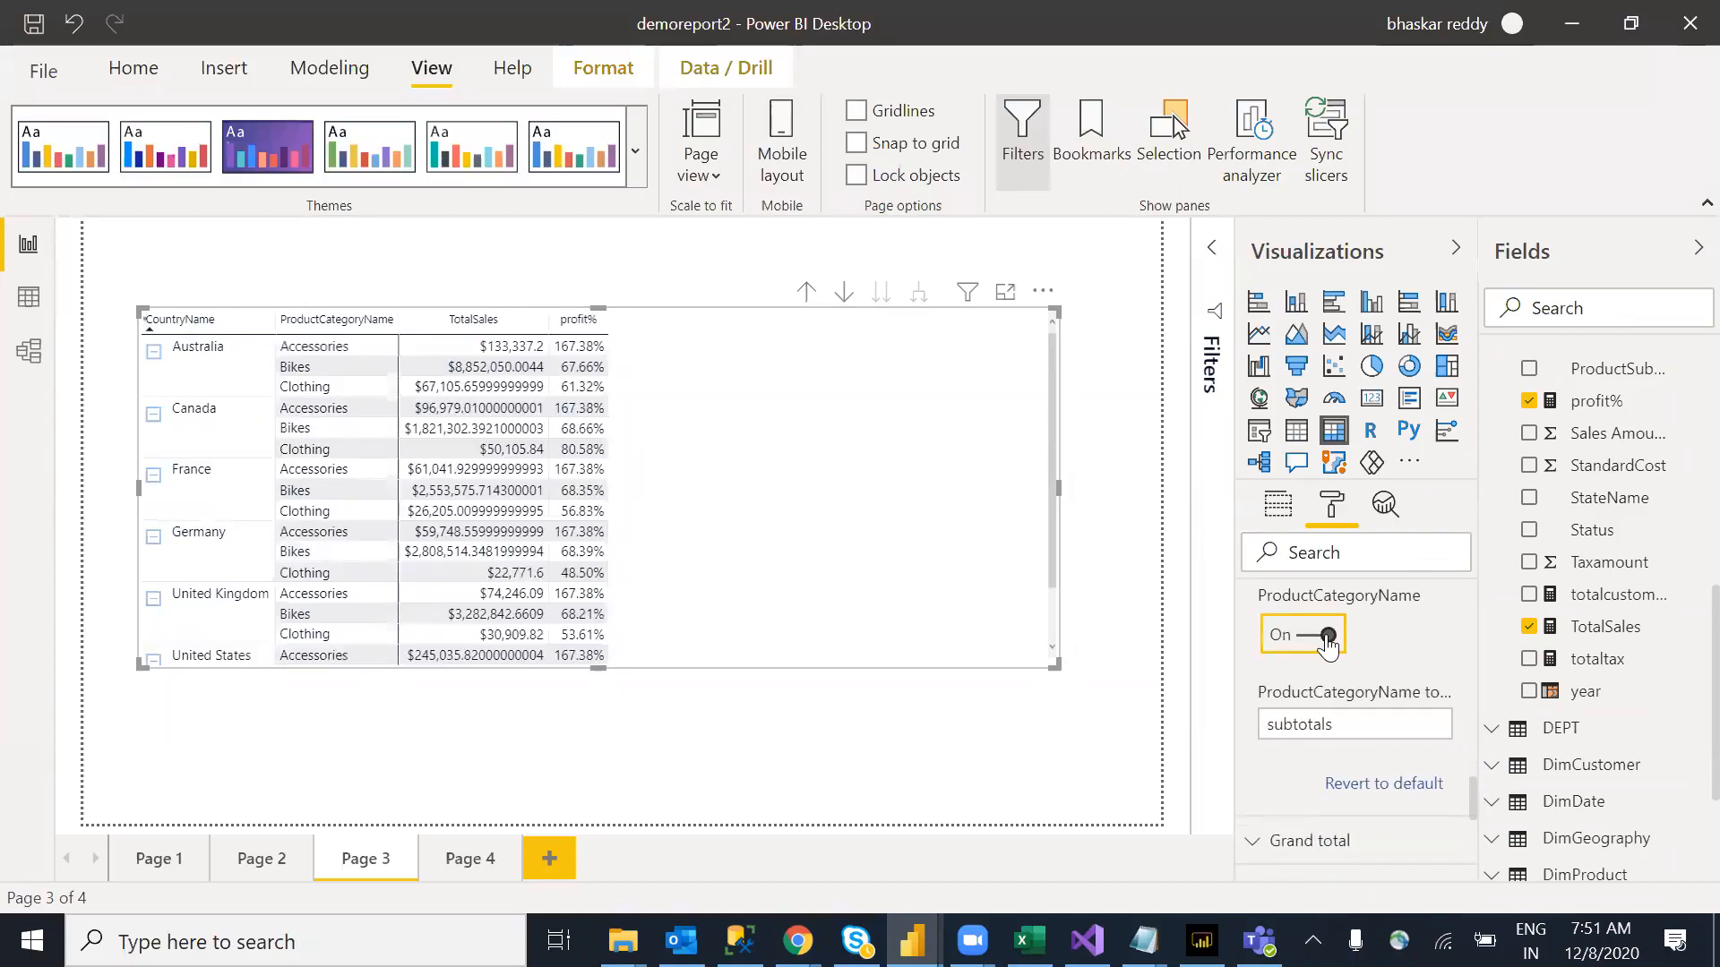
{"action": "left_click", "coordinate": [1312, 638]}
{"action": "left_click", "coordinate": [1321, 640]}
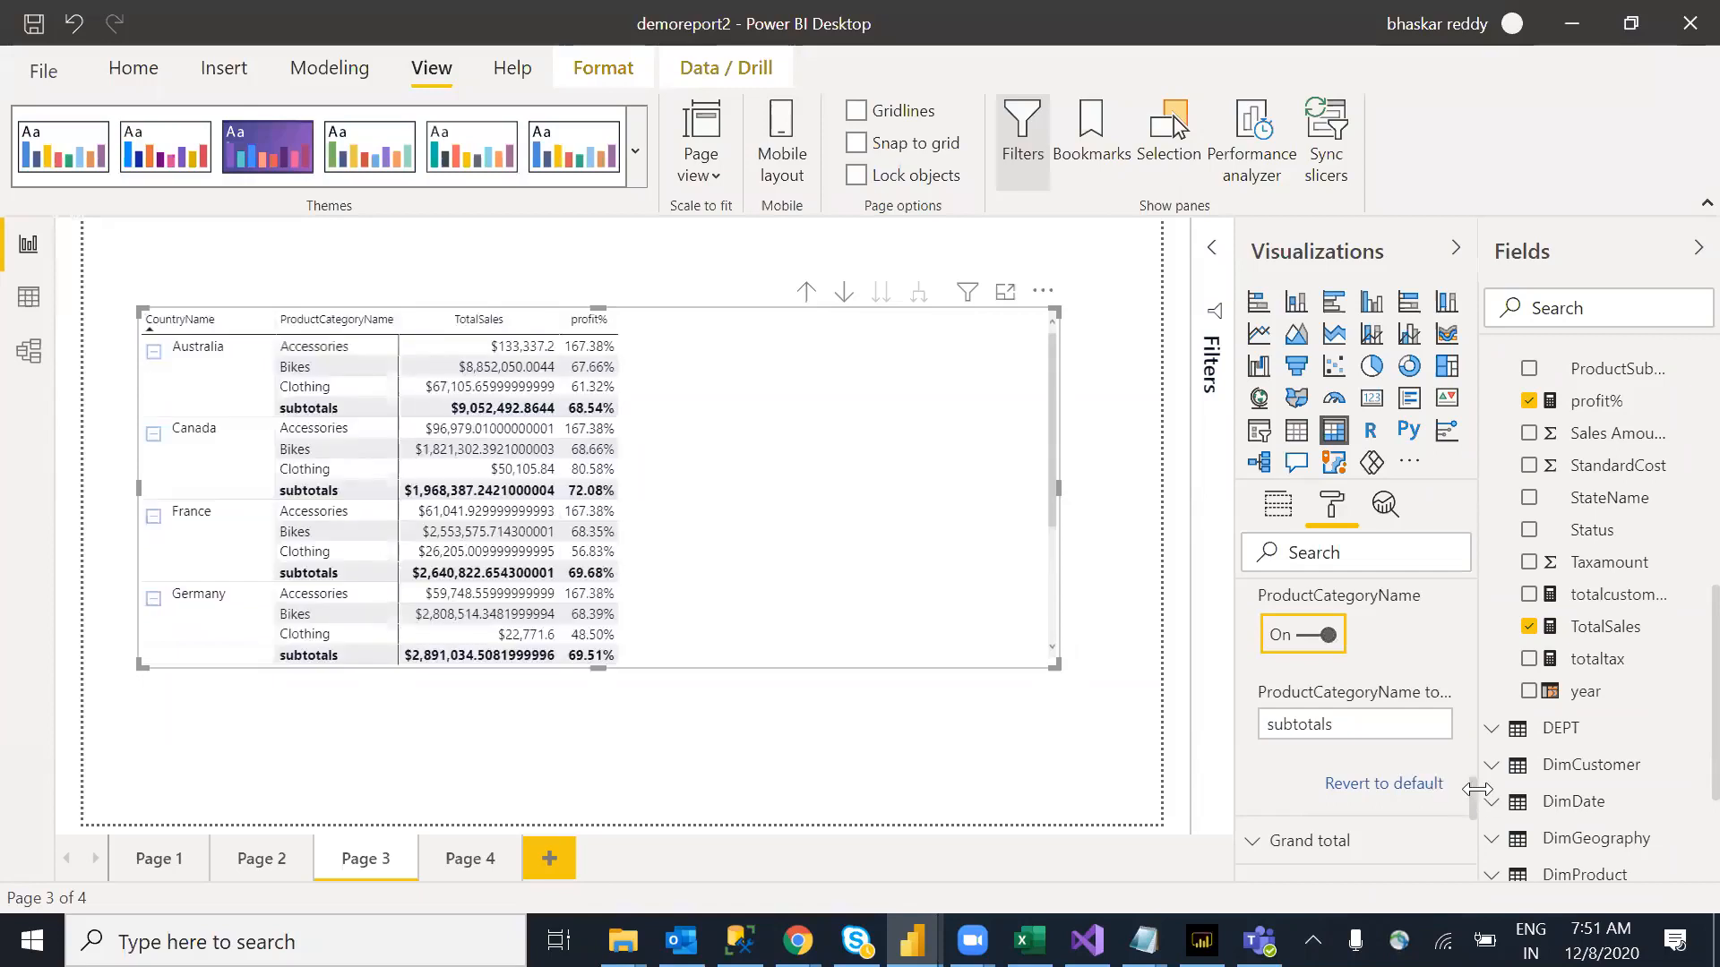
Step: Close the matrix's Subtotals settings and open its Grand total settings
{"action": "left_click_drag", "start_coordinate": [1475, 805], "coordinate": [1476, 635]}
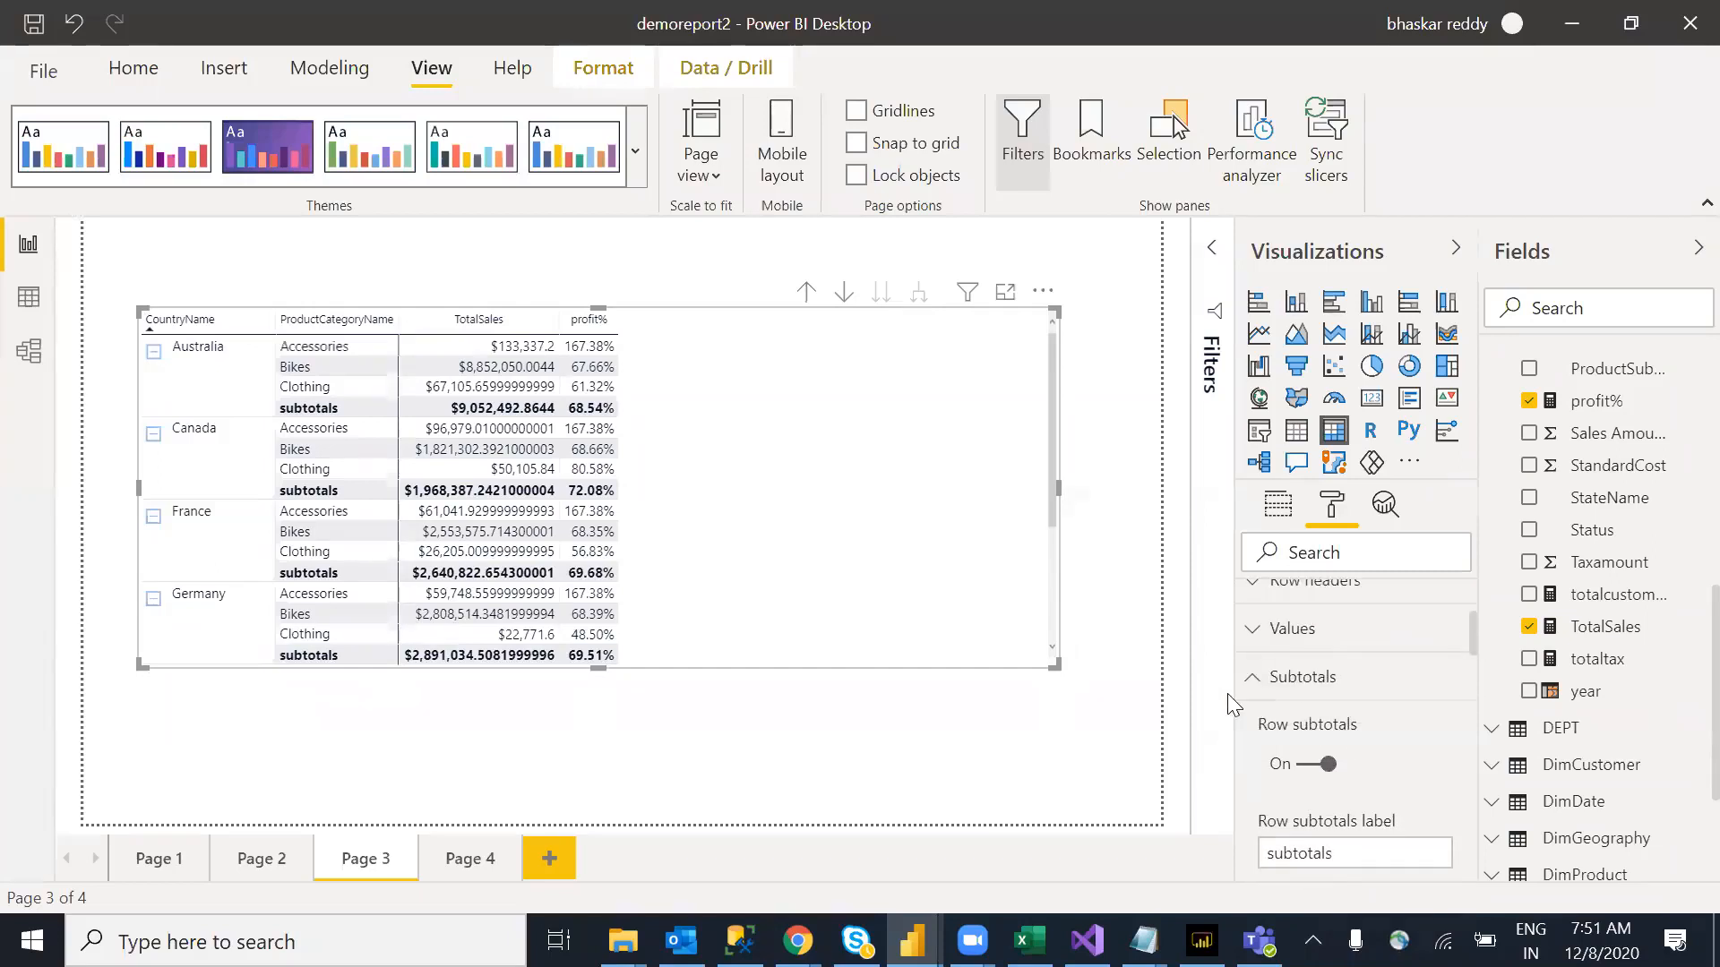
{"action": "left_click", "coordinate": [1255, 688]}
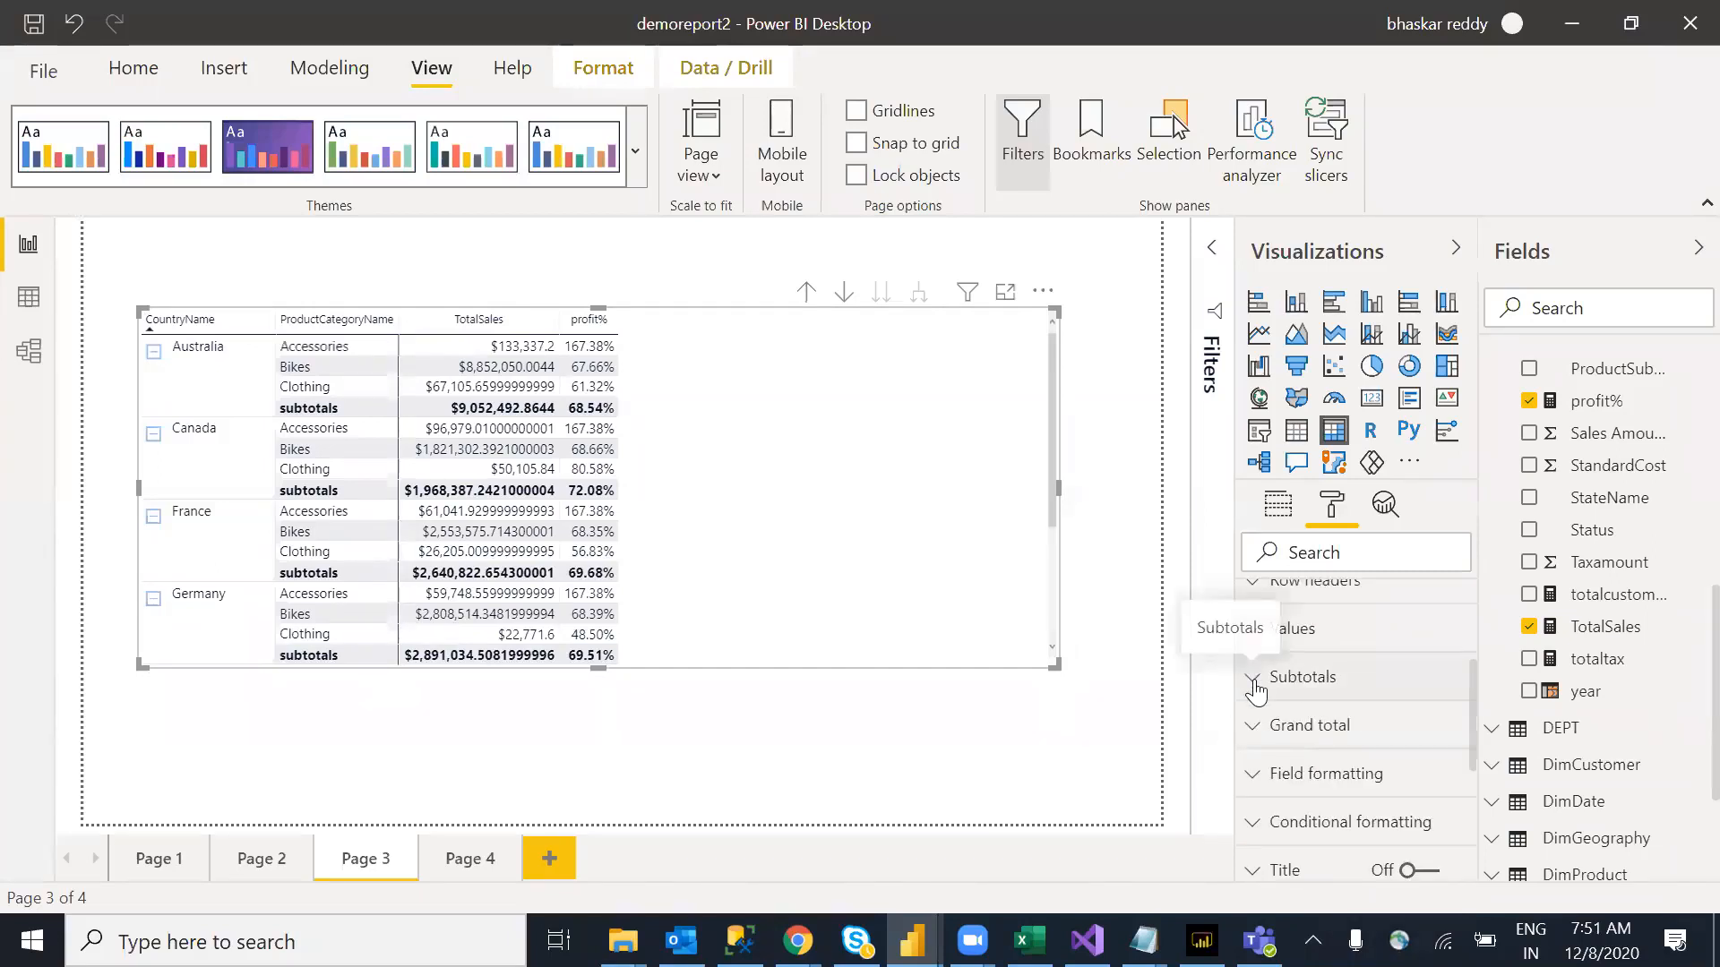
{"action": "left_click", "coordinate": [1279, 733]}
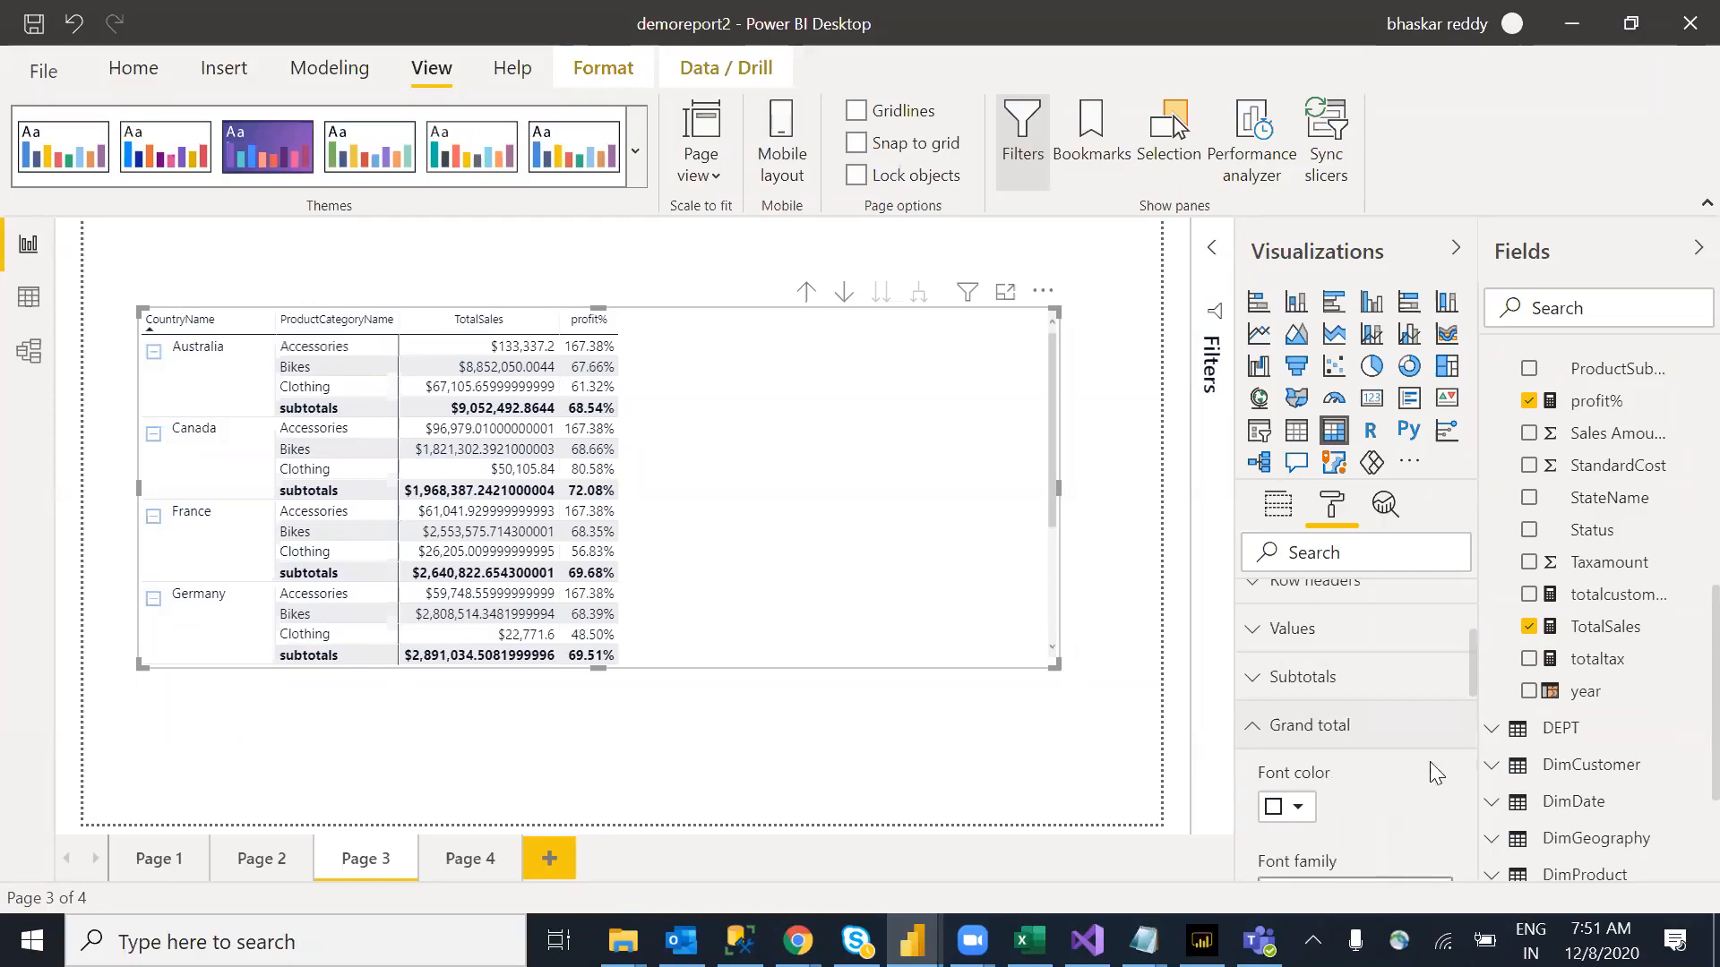
{"action": "mouse_move", "coordinate": [1474, 681]}
{"action": "left_mouse_down"}
{"action": "mouse_move", "coordinate": [1475, 772]}
{"action": "mouse_move", "coordinate": [1461, 672]}
{"action": "left_mouse_up"}
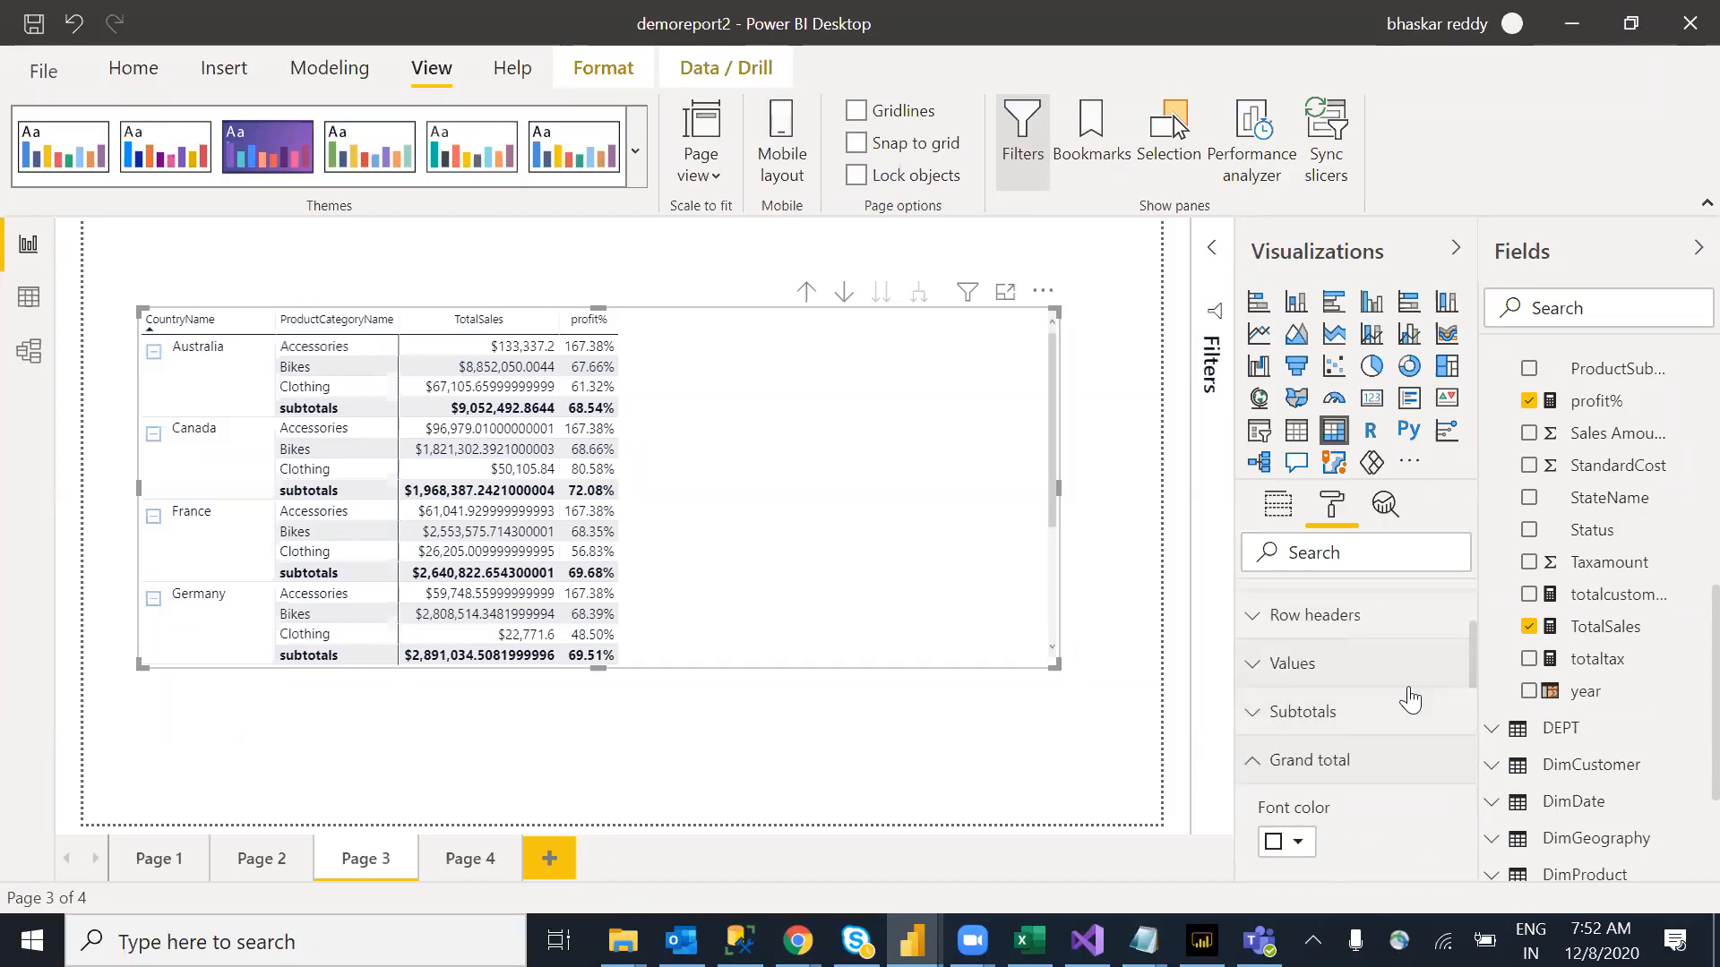
Step: Review the matrix's row header settings, from font color and stepped layout to word wrap and text size, and close them
{"action": "left_click", "coordinate": [1264, 618]}
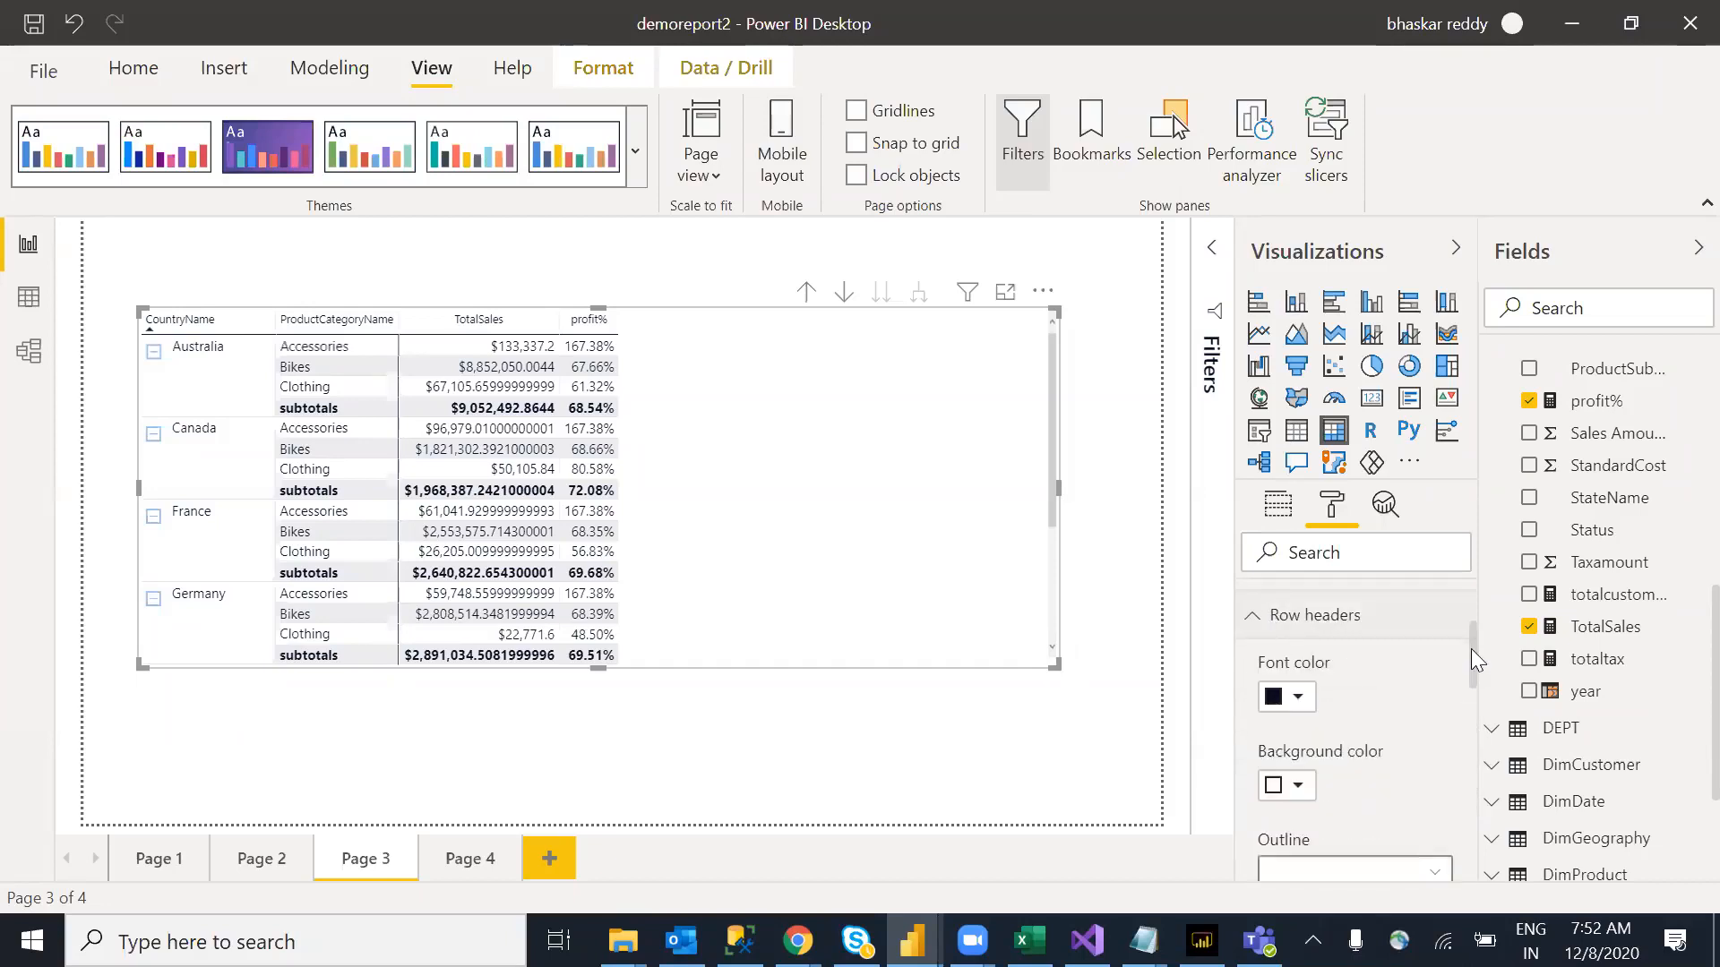
{"action": "scroll", "coordinate": [1471, 647], "scroll_direction": "down", "scroll_amount": 5}
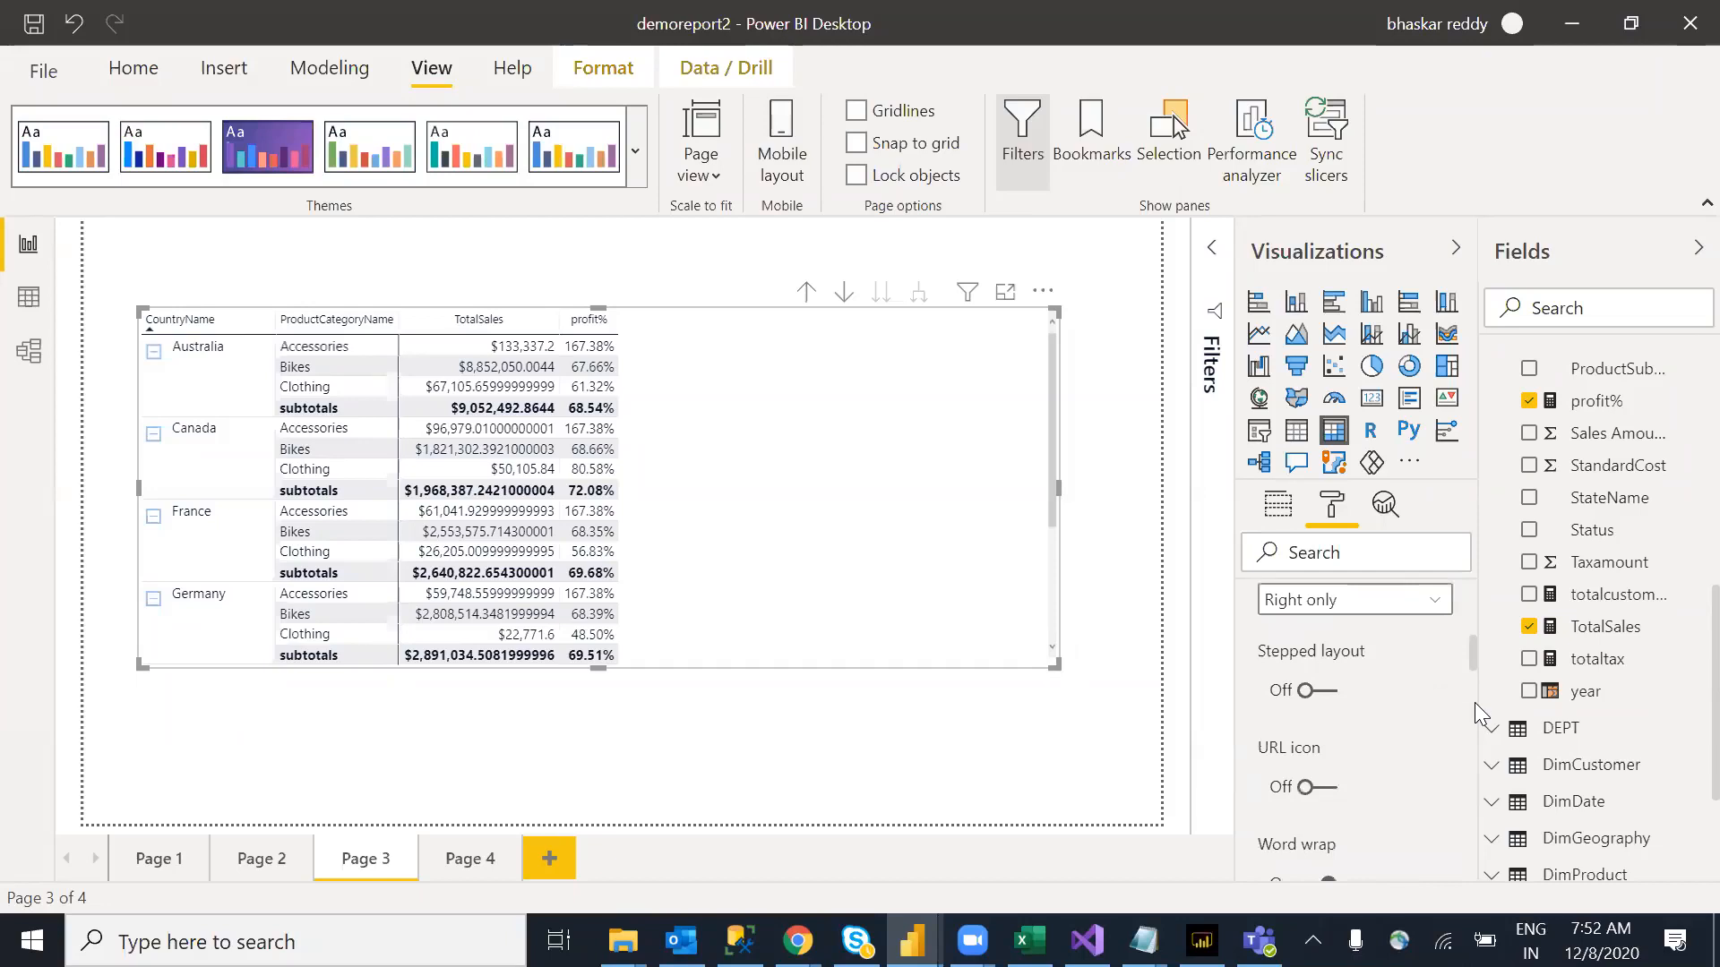
{"action": "scroll", "coordinate": [1474, 703], "scroll_direction": "down", "scroll_amount": 3}
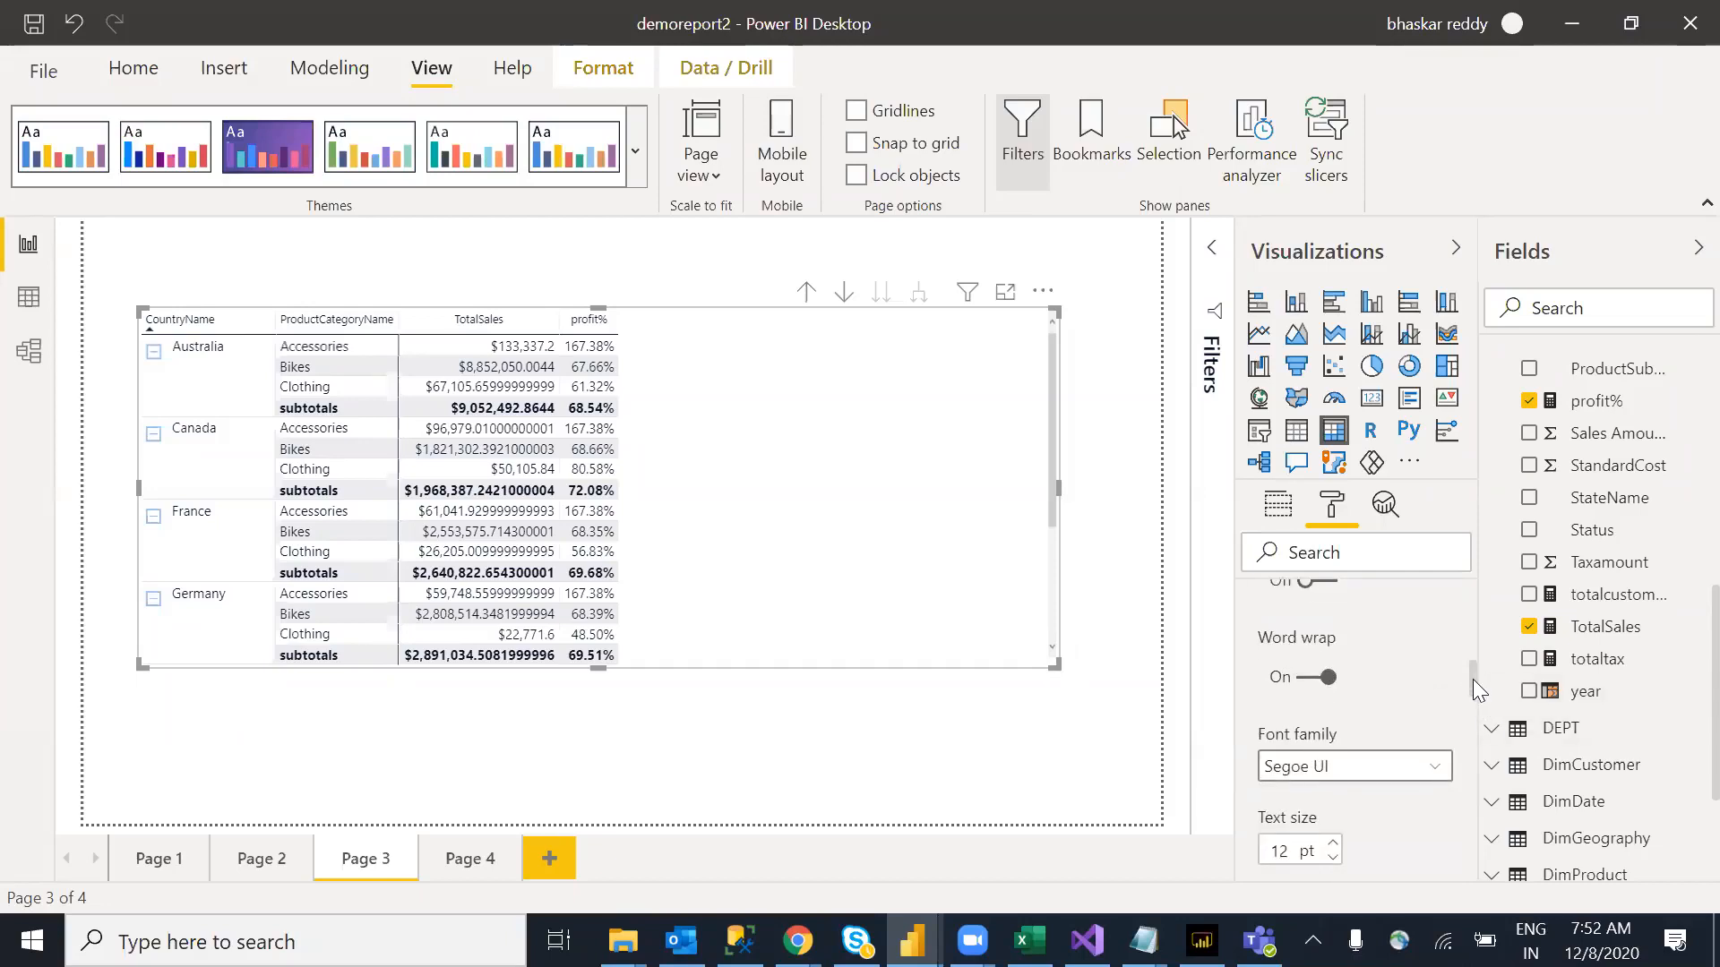
{"action": "scroll", "coordinate": [1473, 686], "scroll_direction": "down", "scroll_amount": 5}
{"action": "scroll", "coordinate": [1478, 728], "scroll_direction": "down", "scroll_amount": 5}
{"action": "scroll", "coordinate": [1484, 717], "scroll_direction": "up", "scroll_amount": 6}
{"action": "scroll", "coordinate": [1483, 681], "scroll_direction": "up", "scroll_amount": 5}
{"action": "scroll", "coordinate": [1479, 647], "scroll_direction": "up", "scroll_amount": 3}
{"action": "scroll", "coordinate": [1479, 620], "scroll_direction": "up", "scroll_amount": 1}
{"action": "left_click", "coordinate": [1253, 634]}
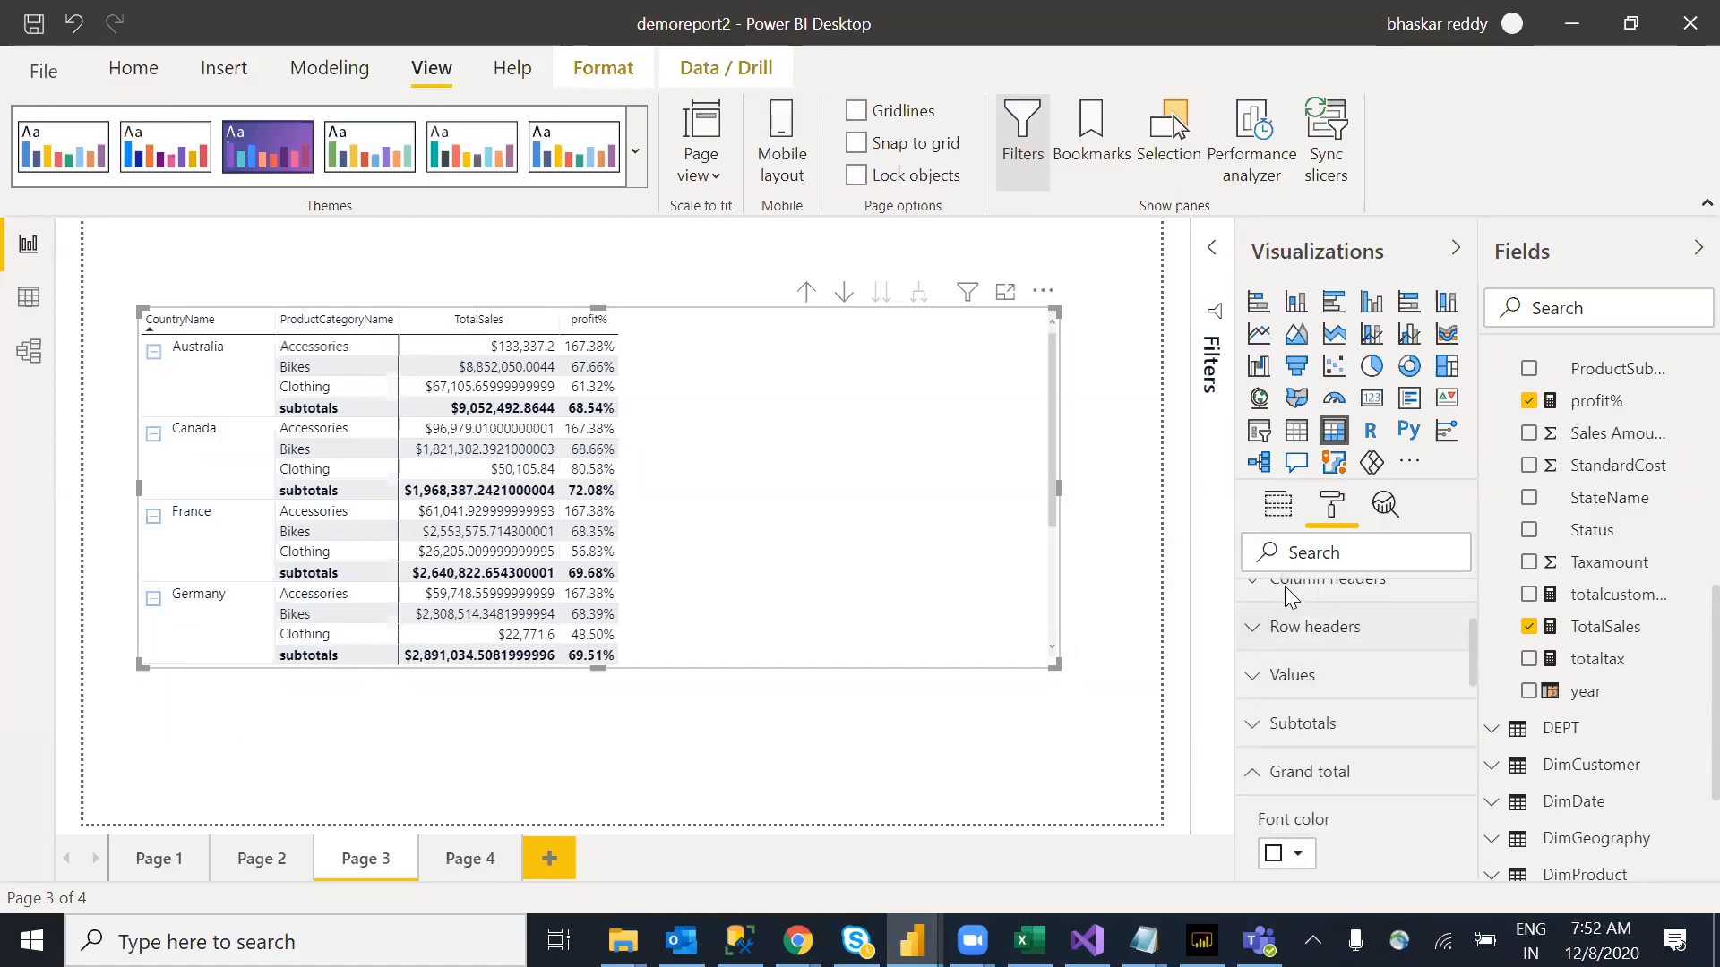
Step: Look through the matrix's Column headers, Grand total and Subtotals formatting settings
{"action": "left_click", "coordinate": [1285, 597]}
{"action": "left_click_drag", "start_coordinate": [1475, 643], "coordinate": [1475, 587]}
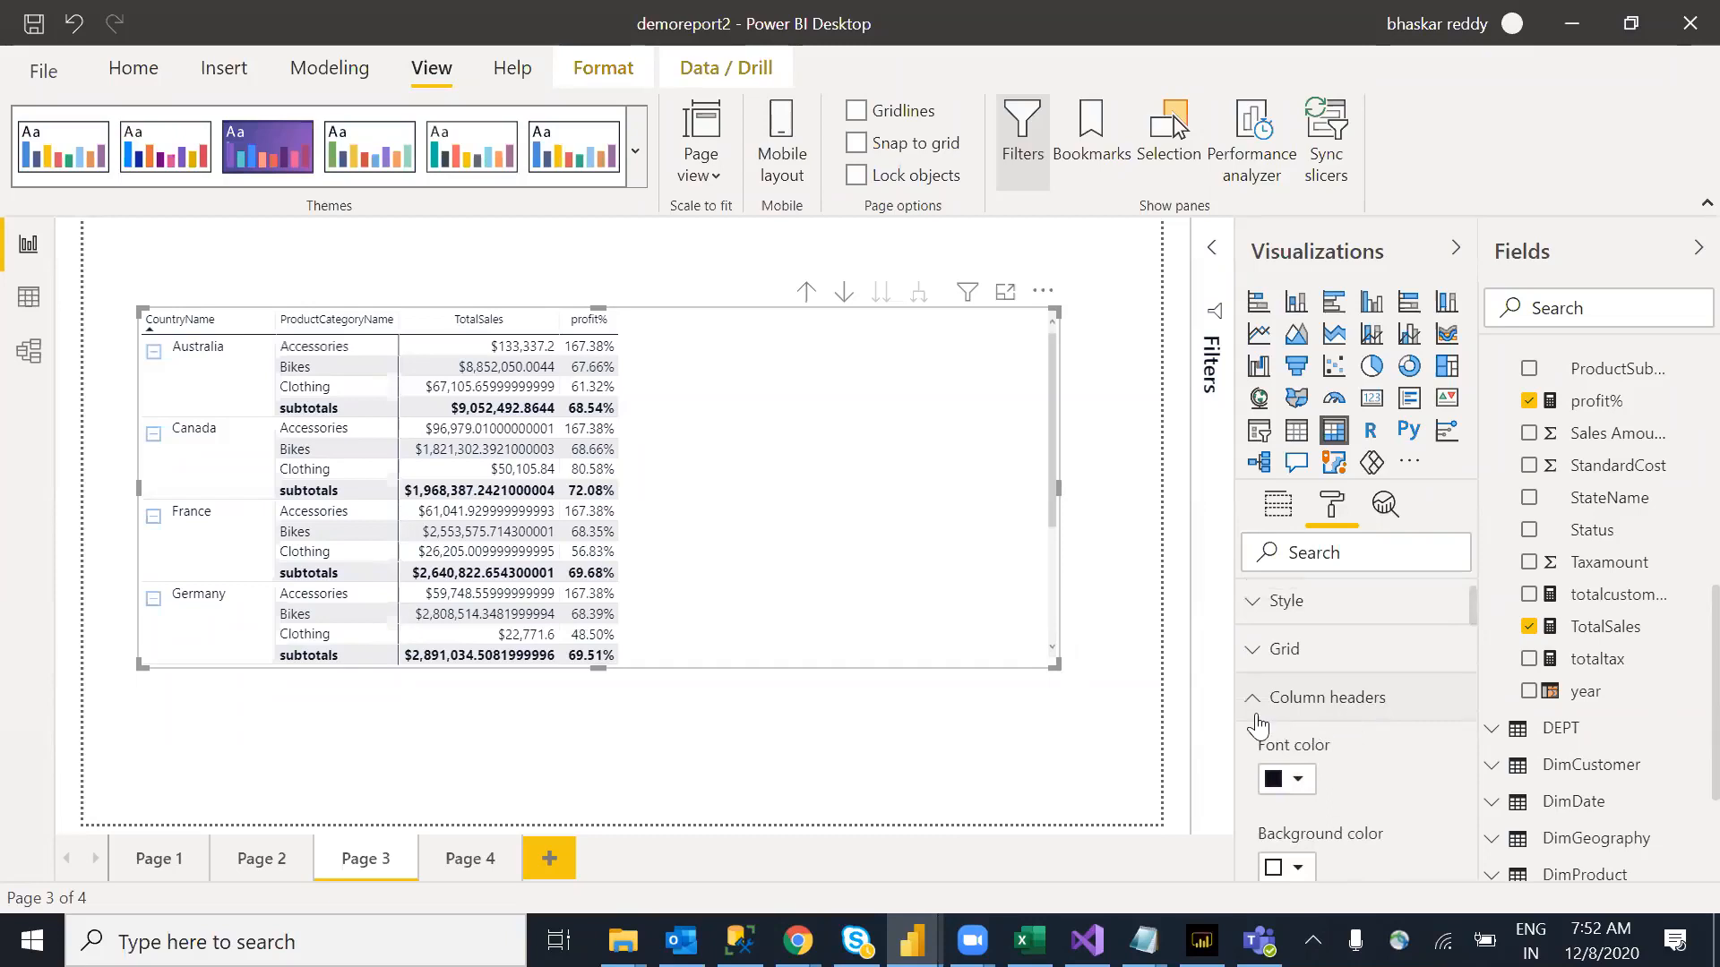
{"action": "left_click", "coordinate": [1257, 720]}
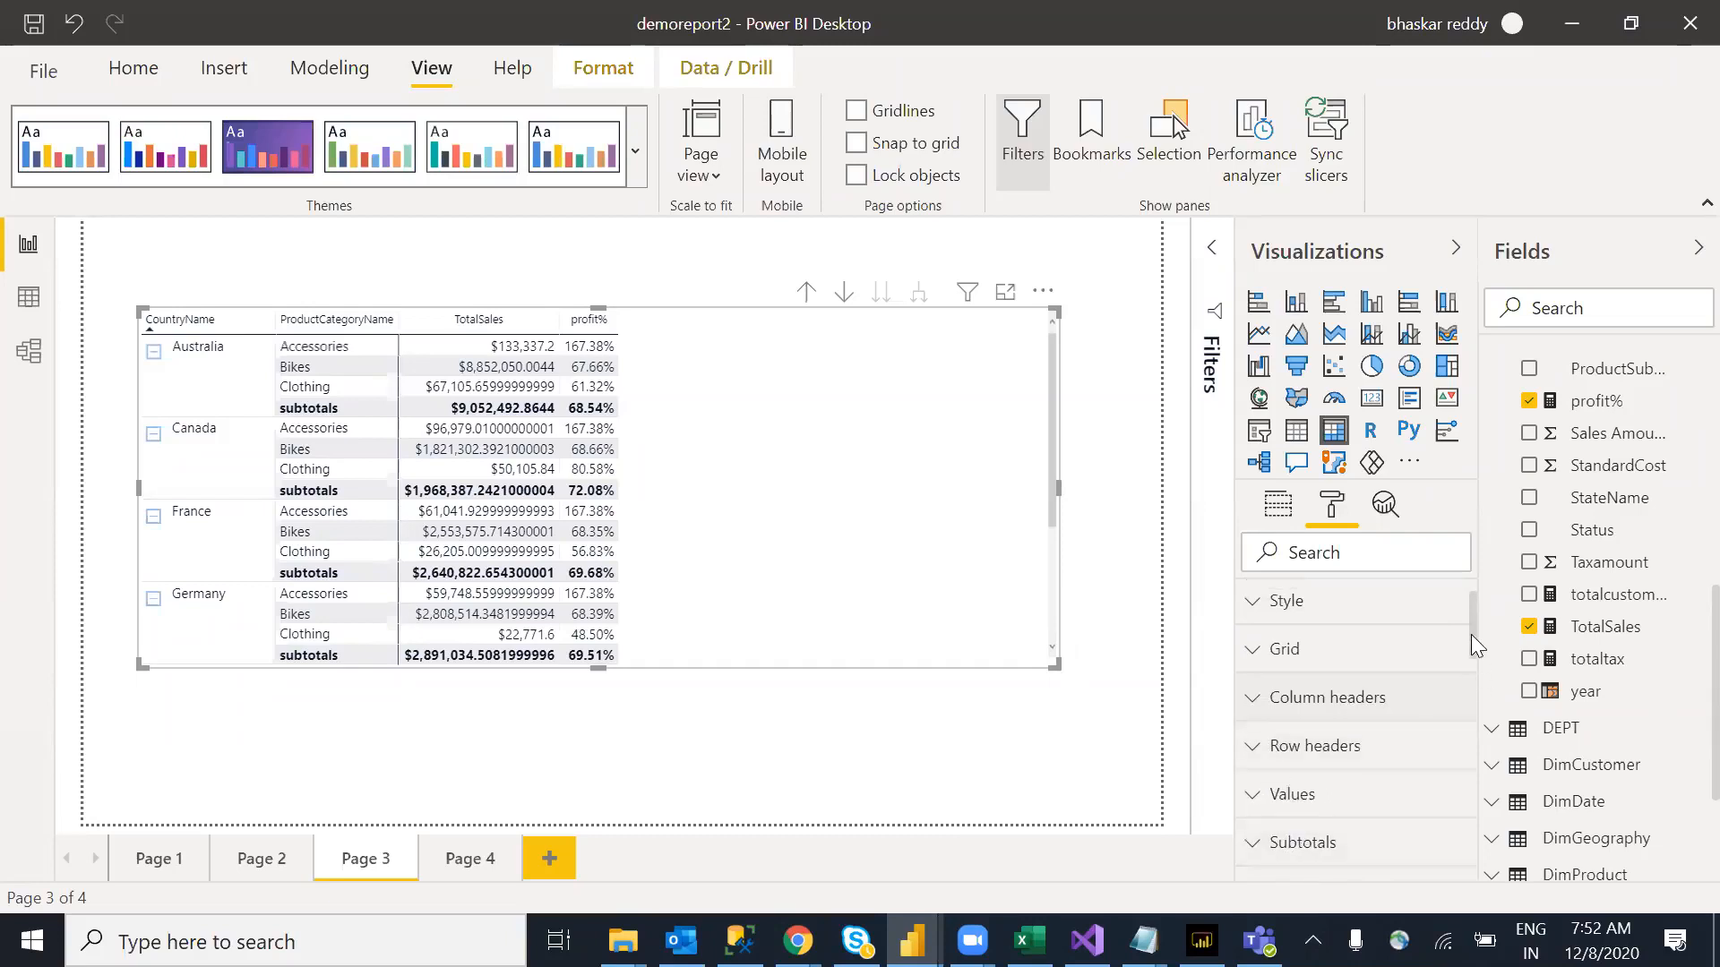
{"action": "left_click_drag", "start_coordinate": [1471, 650], "coordinate": [1473, 695]}
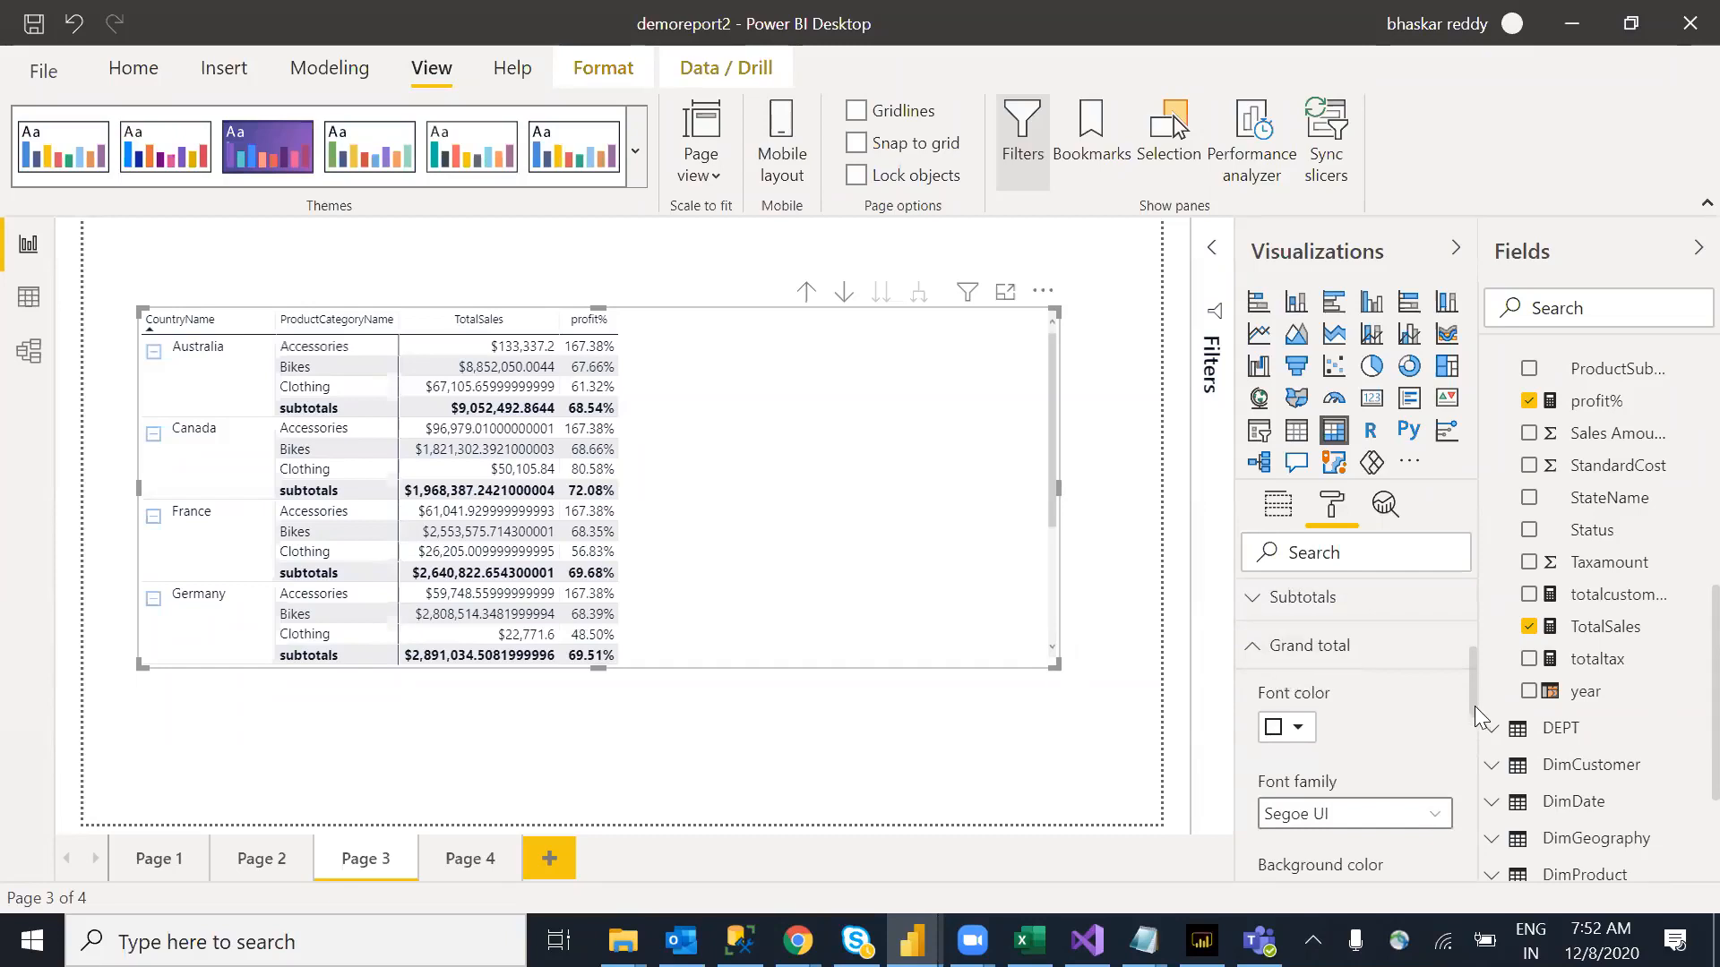
{"action": "mouse_move", "coordinate": [1472, 691]}
{"action": "left_mouse_down"}
{"action": "mouse_move", "coordinate": [1477, 806]}
{"action": "mouse_move", "coordinate": [1476, 679]}
{"action": "left_mouse_up"}
{"action": "left_click", "coordinate": [1287, 708]}
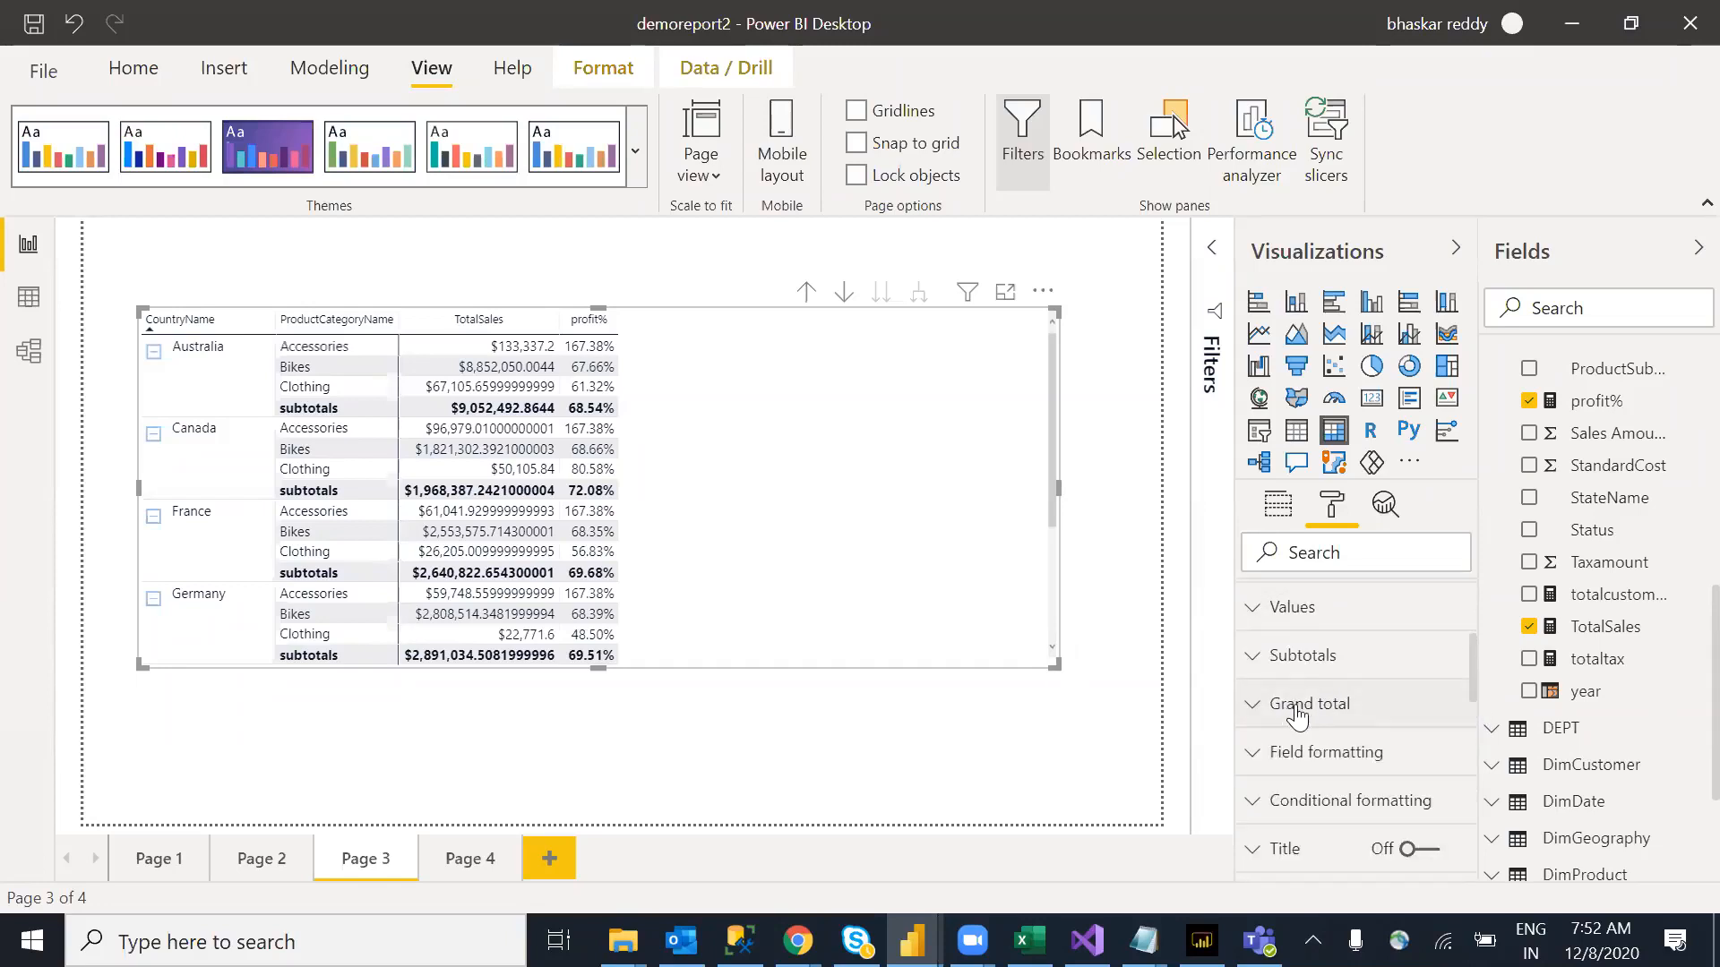
{"action": "left_click", "coordinate": [1308, 659]}
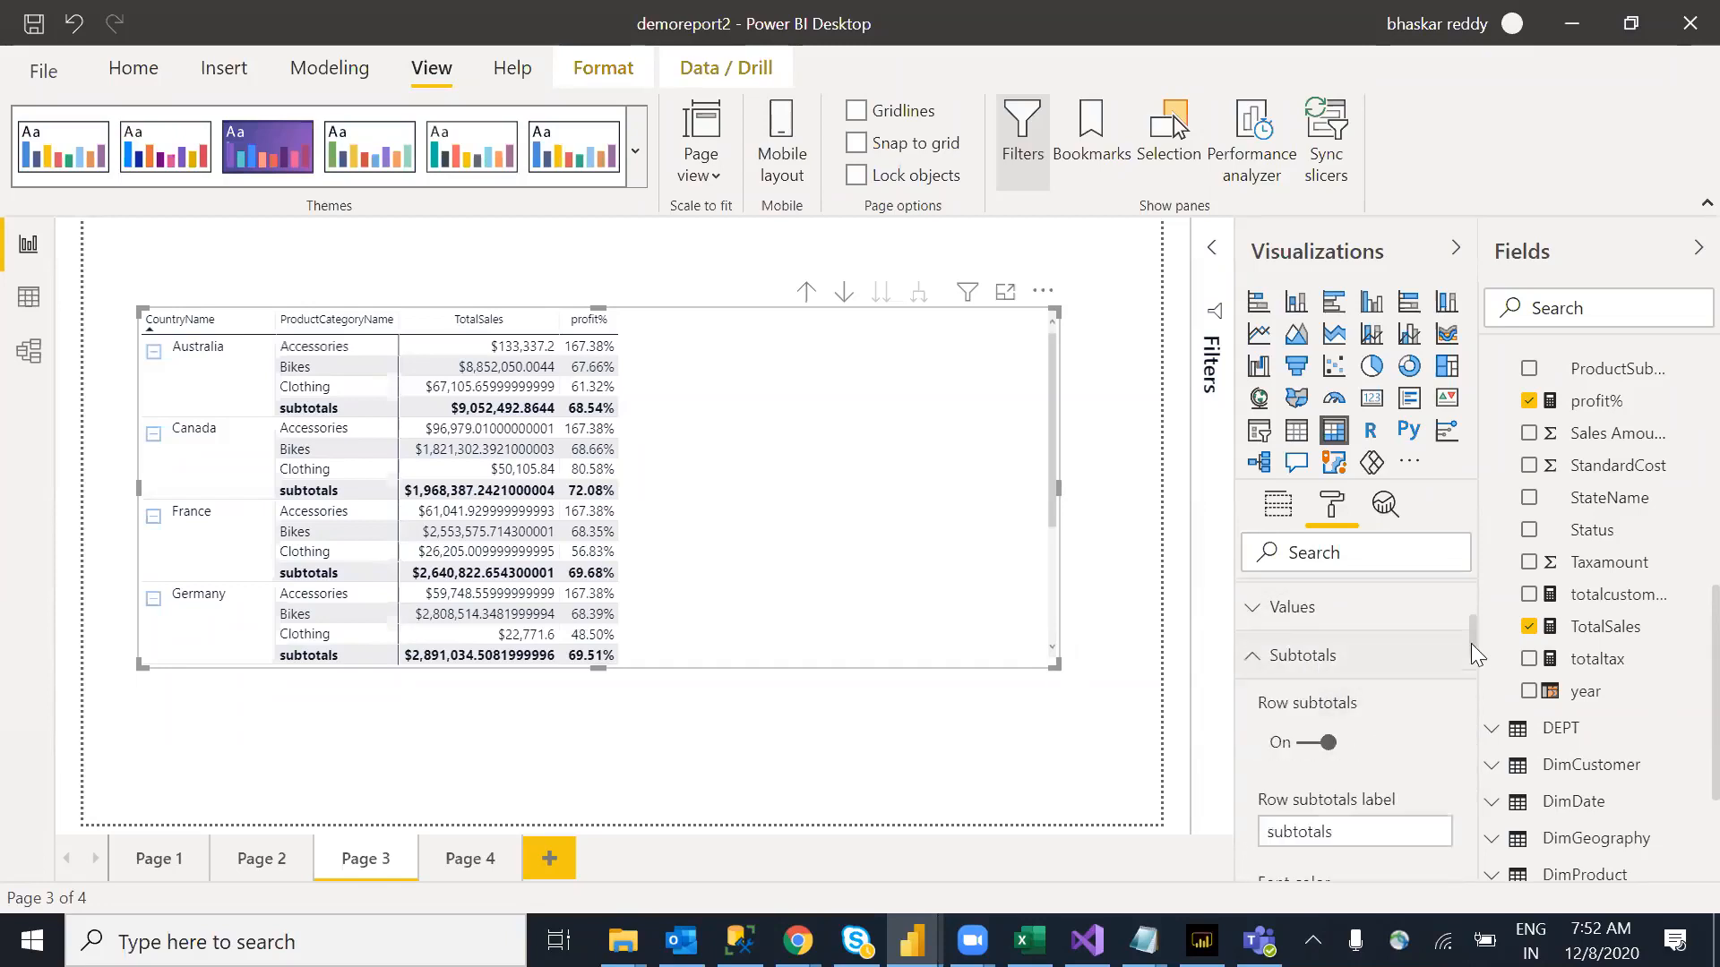
{"action": "left_click_drag", "start_coordinate": [1471, 643], "coordinate": [899, 541]}
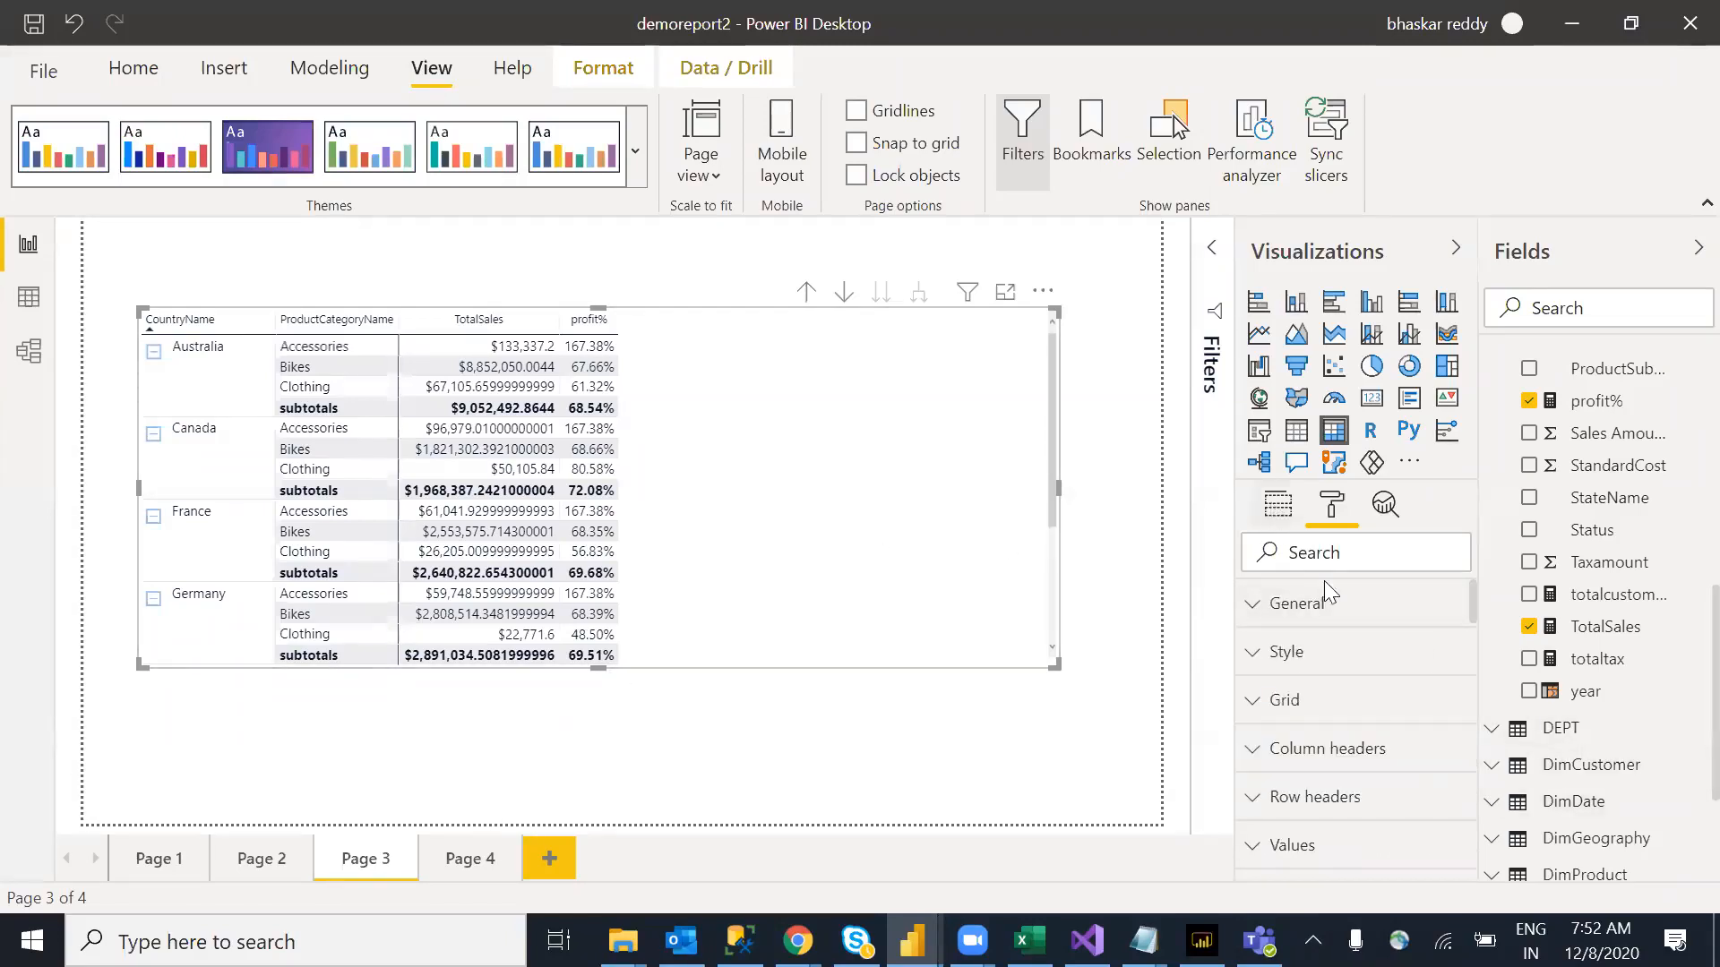
Step: Remove profit% and TotalSales from the matrix's values and add TotalSales back as the only value
{"action": "left_click", "coordinate": [1277, 505]}
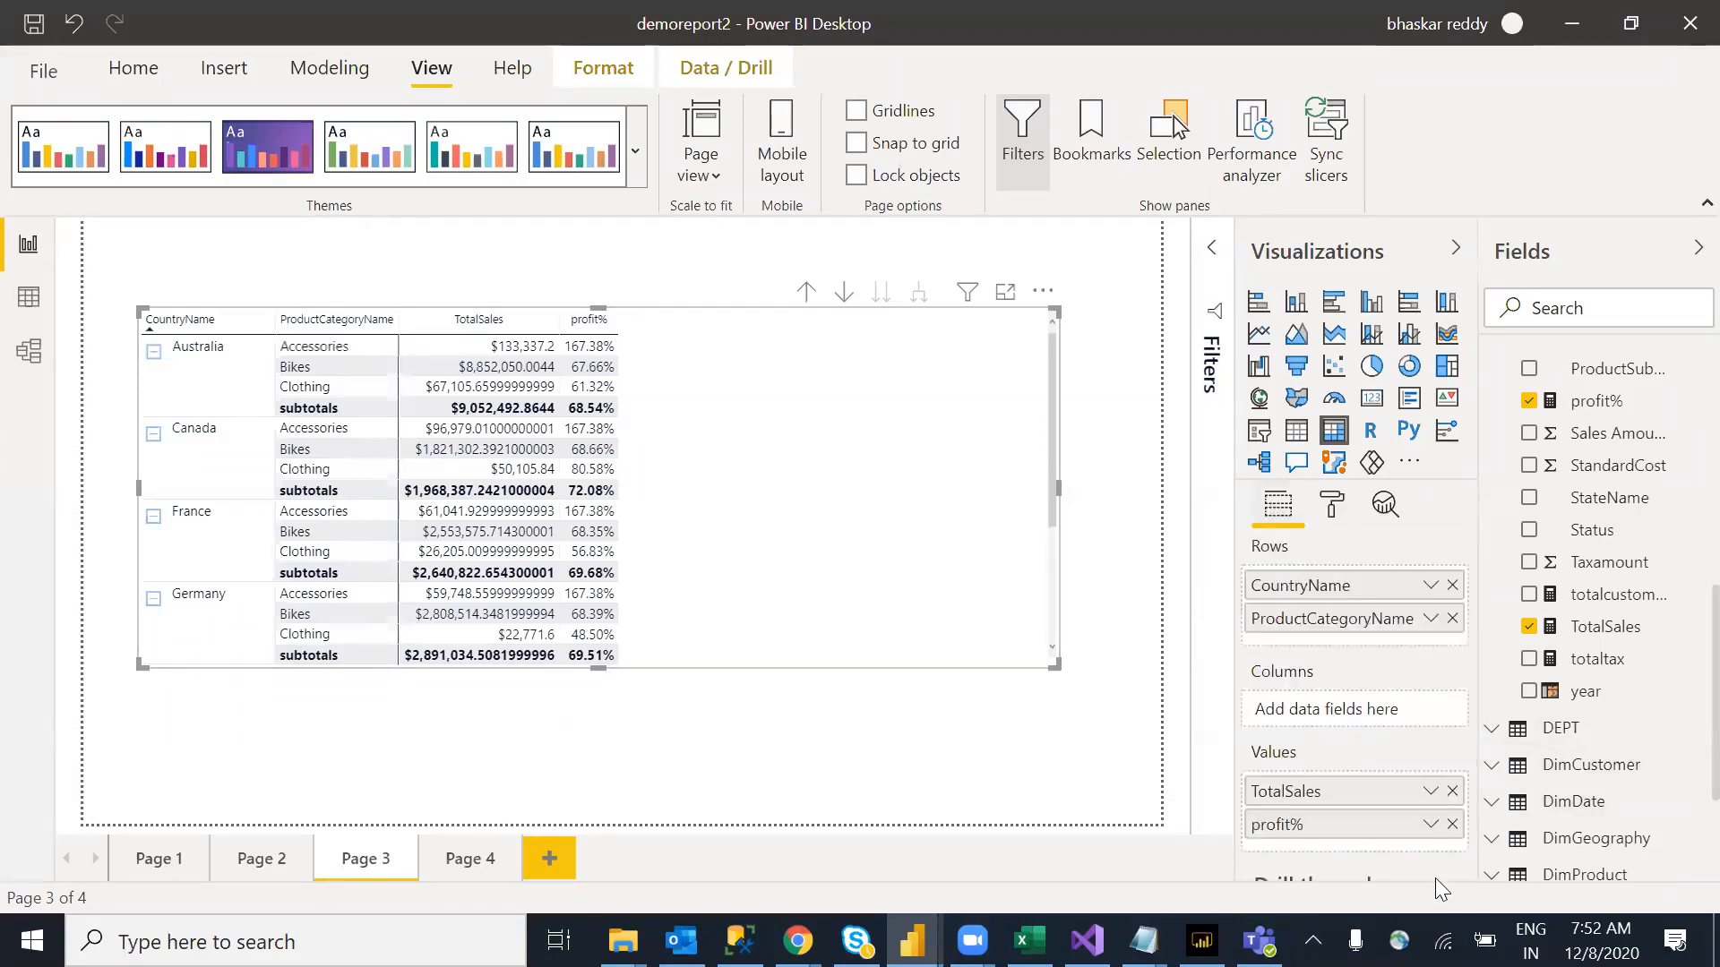
{"action": "left_click", "coordinate": [1453, 823]}
{"action": "left_click", "coordinate": [1453, 791]}
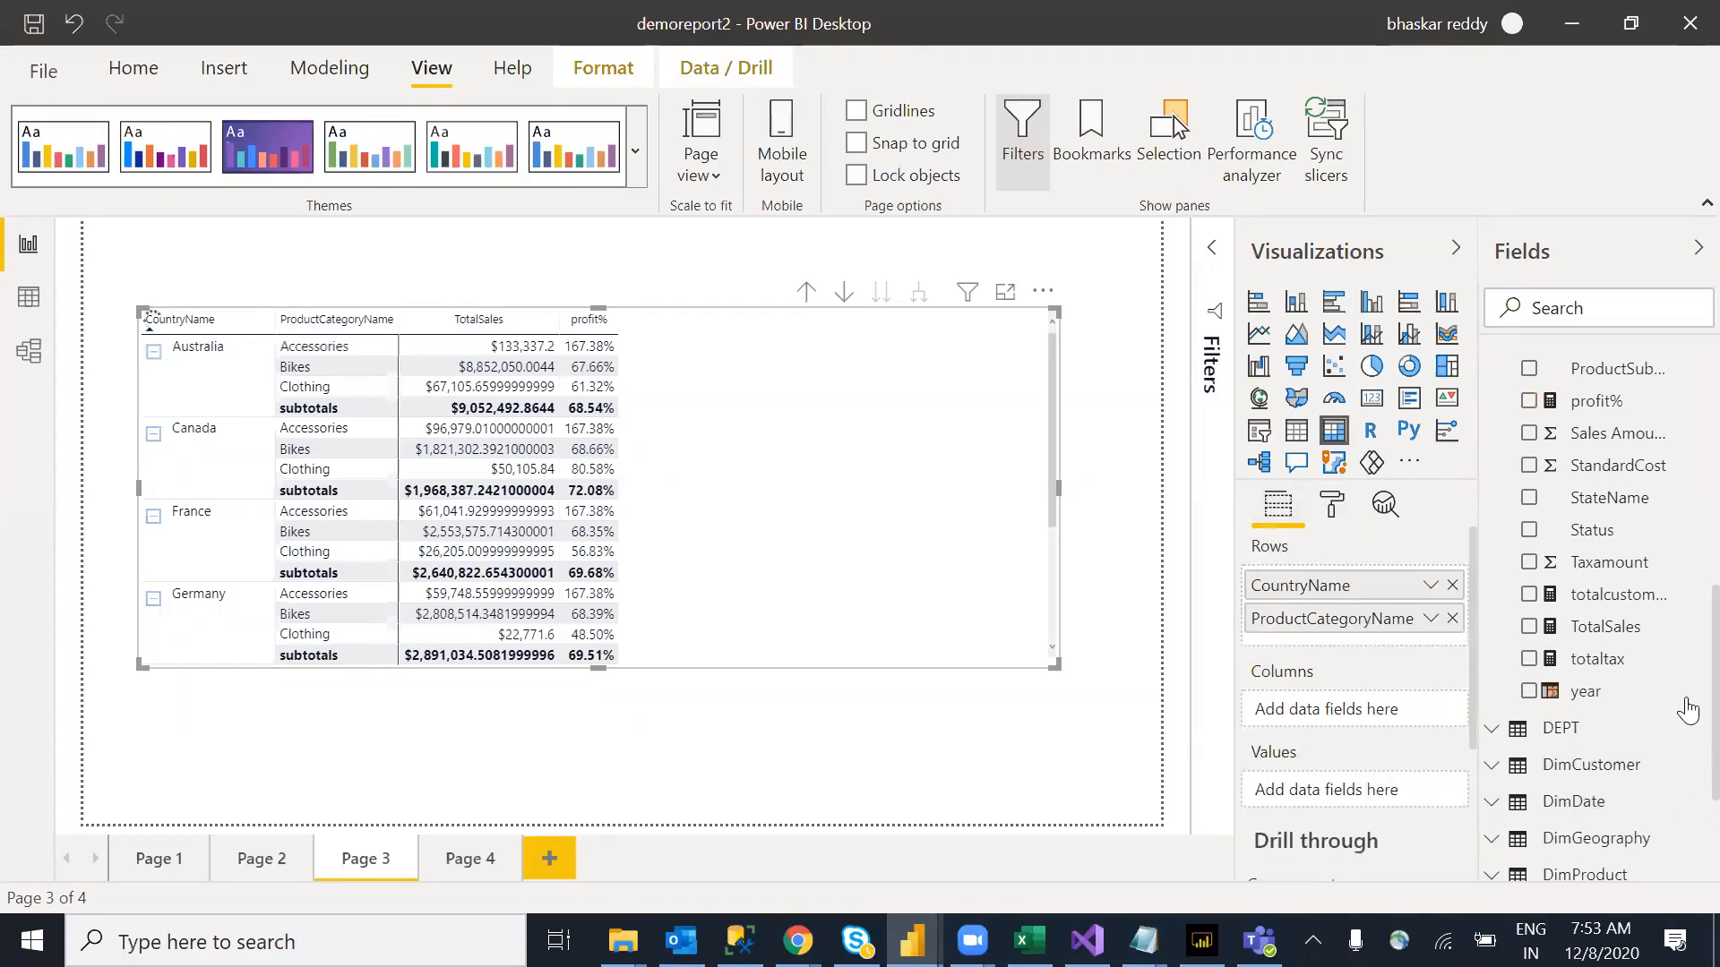
{"action": "left_click_drag", "start_coordinate": [1632, 644], "coordinate": [1316, 797]}
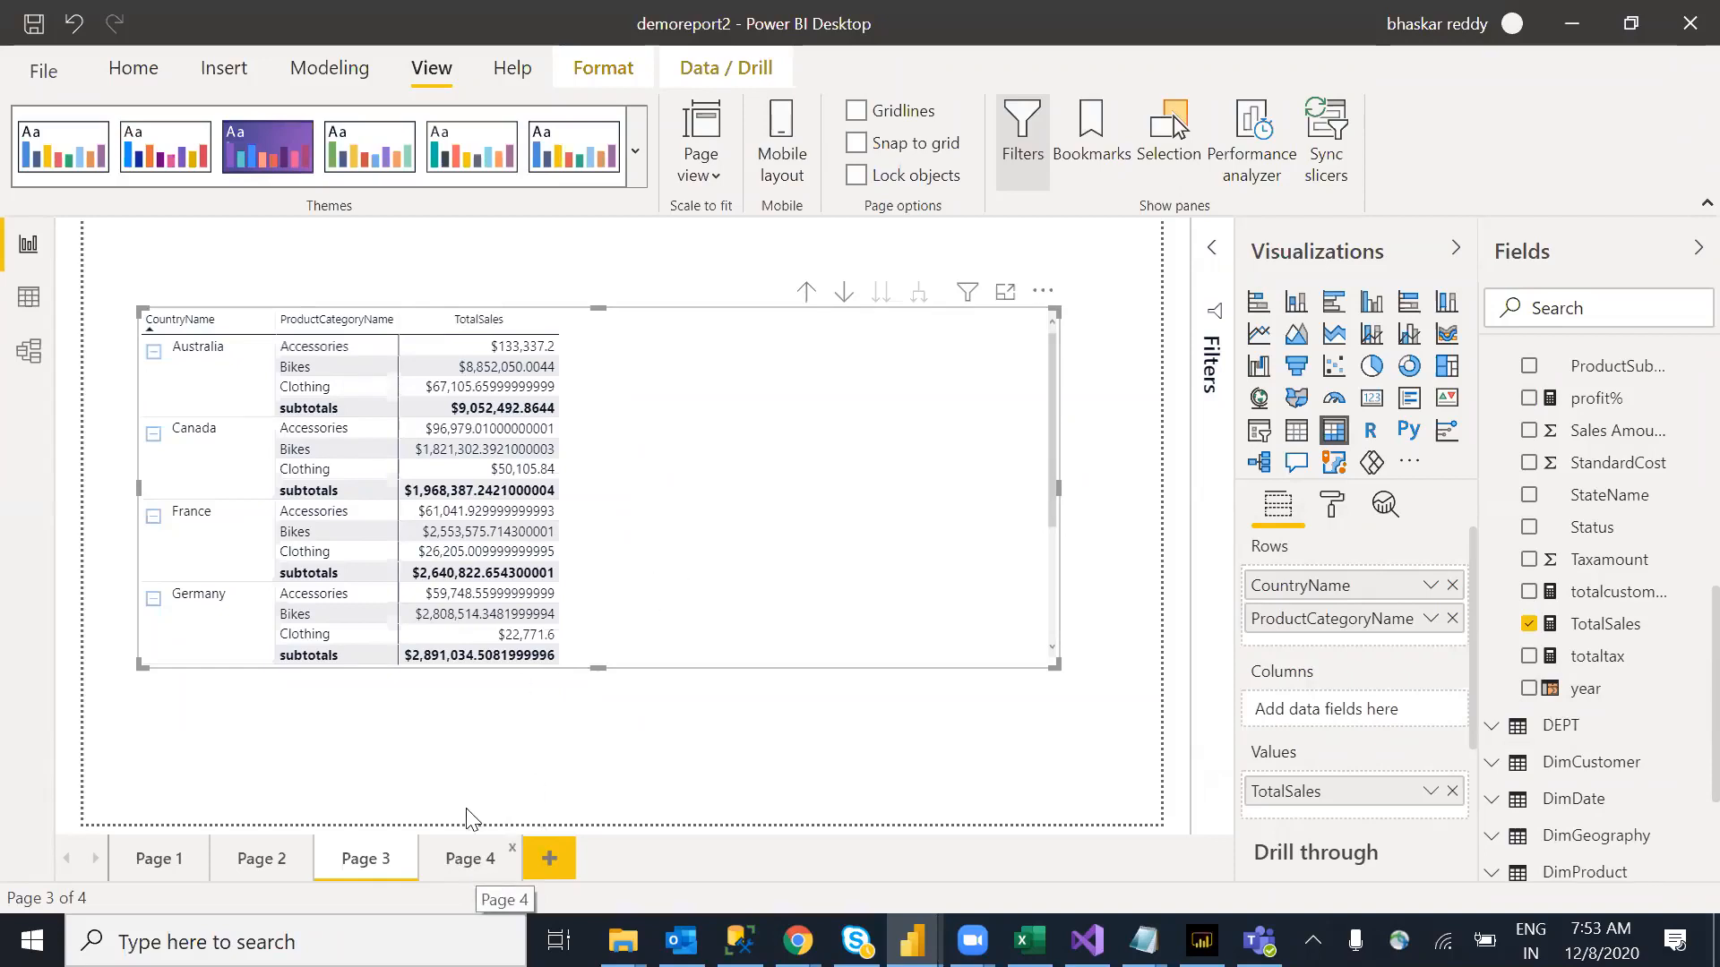
Step: Check the fields used by the Page 4 matrix and return to the Page 3 matrix
{"action": "left_click", "coordinate": [468, 851]}
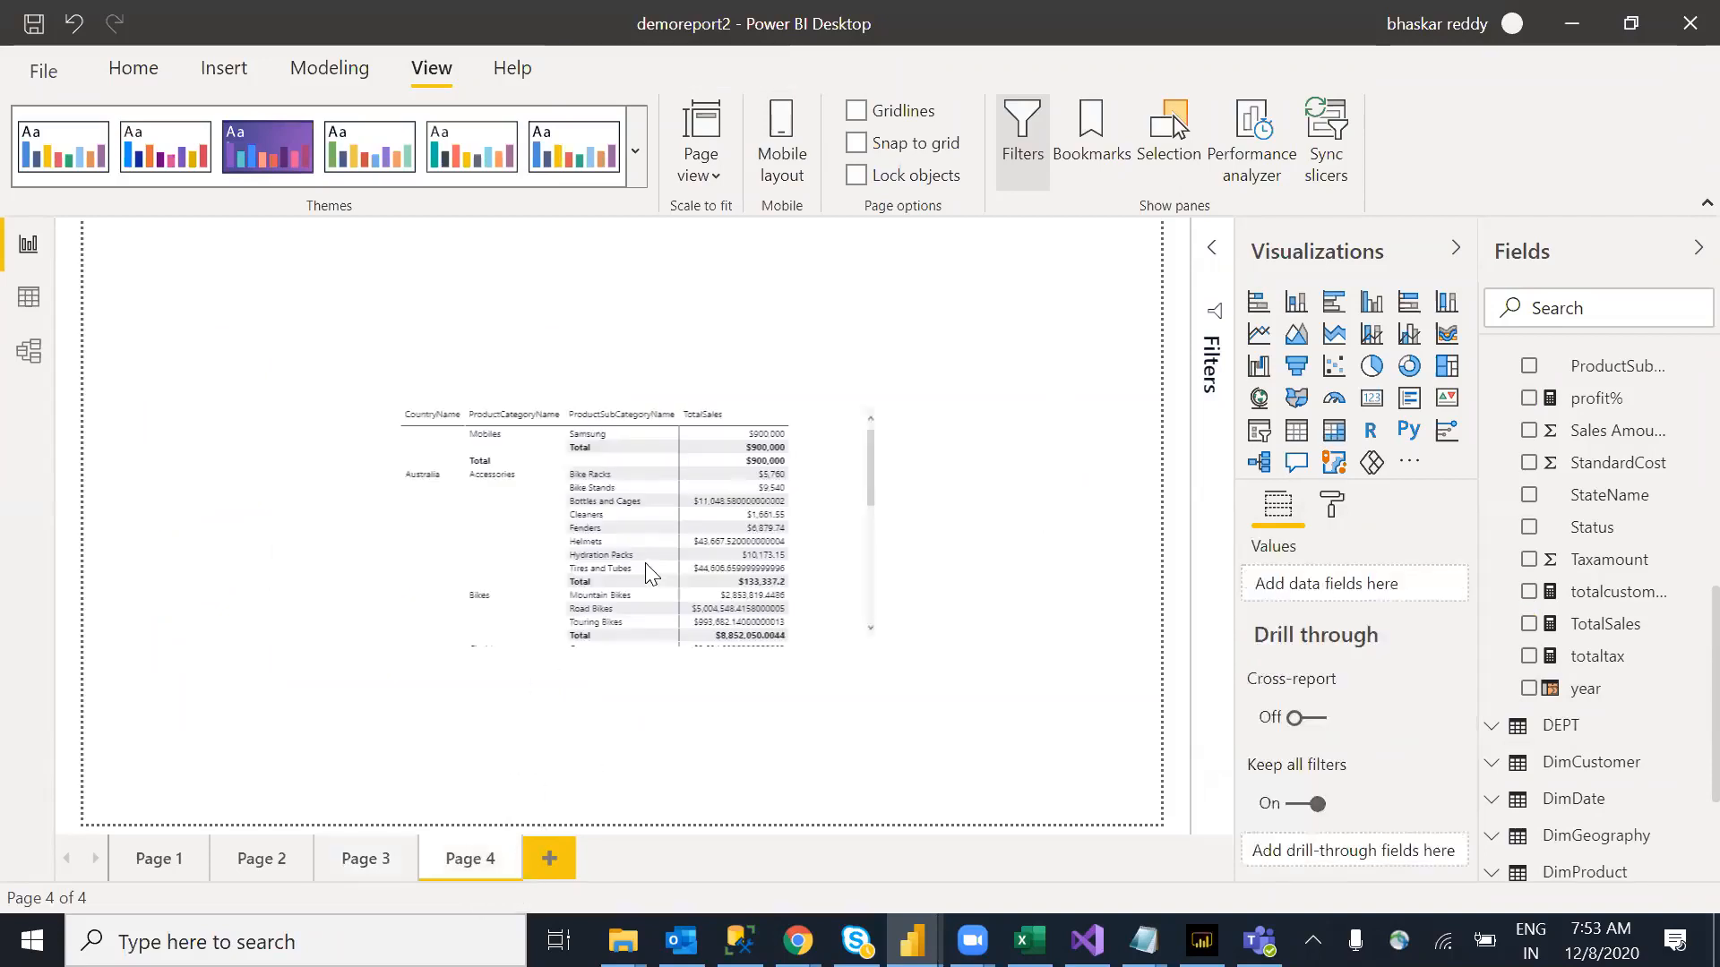
{"action": "left_click", "coordinate": [839, 610]}
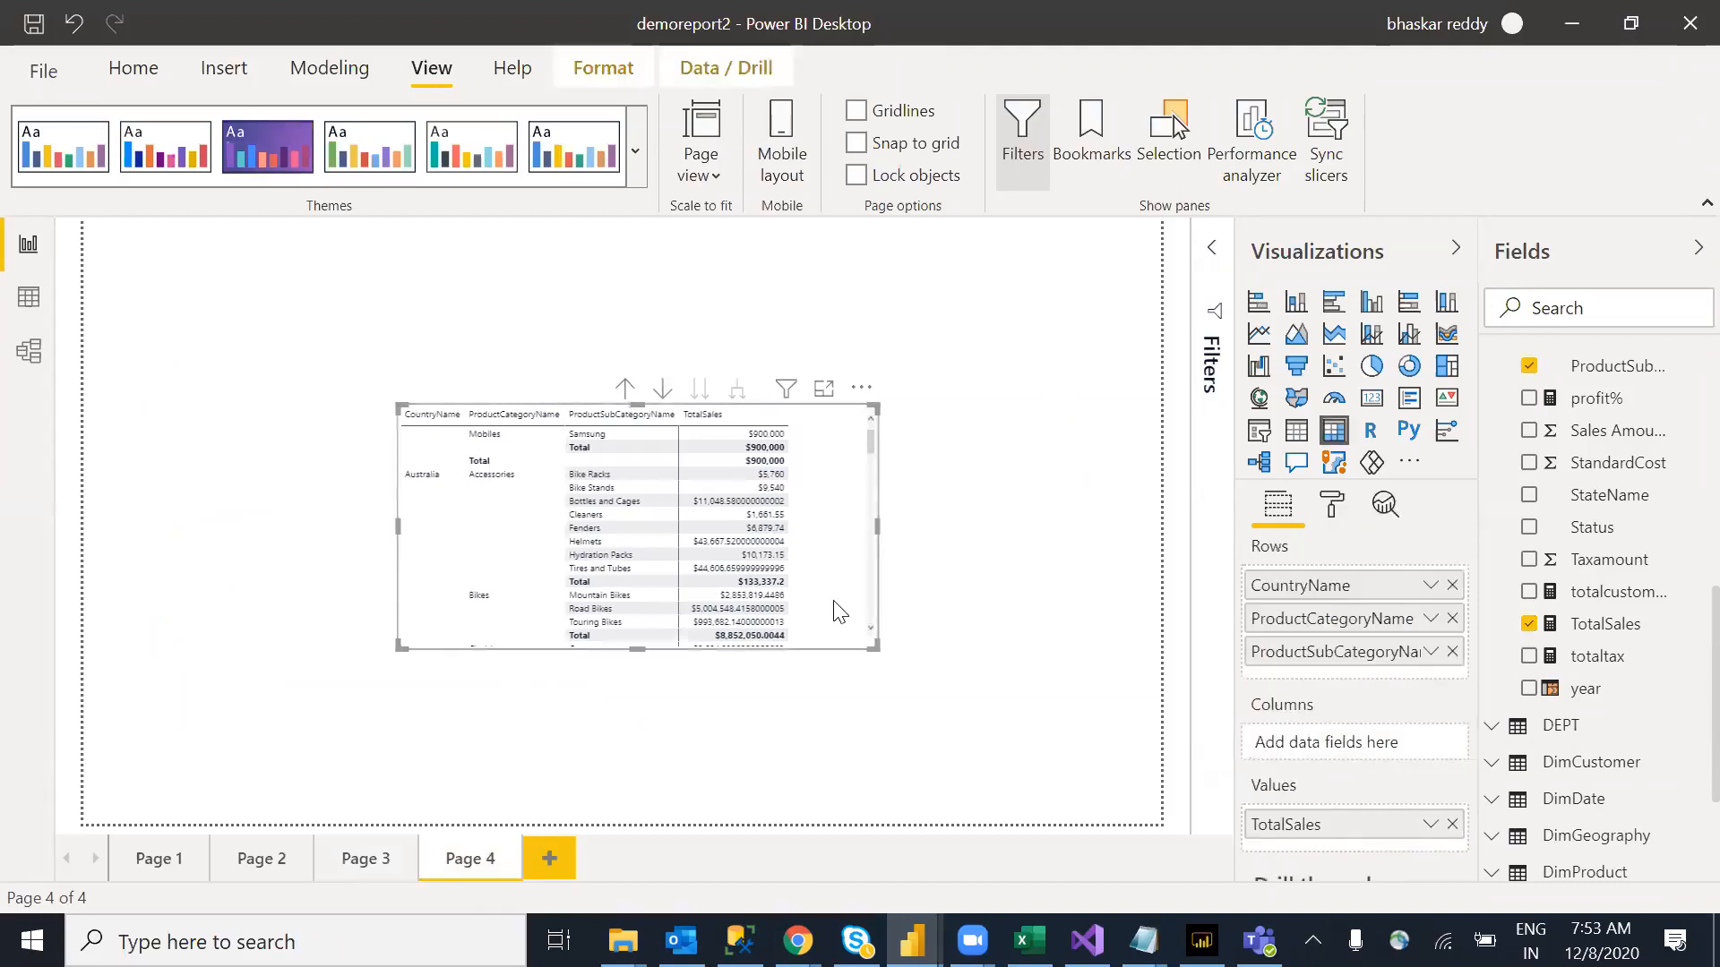
{"action": "left_click", "coordinate": [366, 862]}
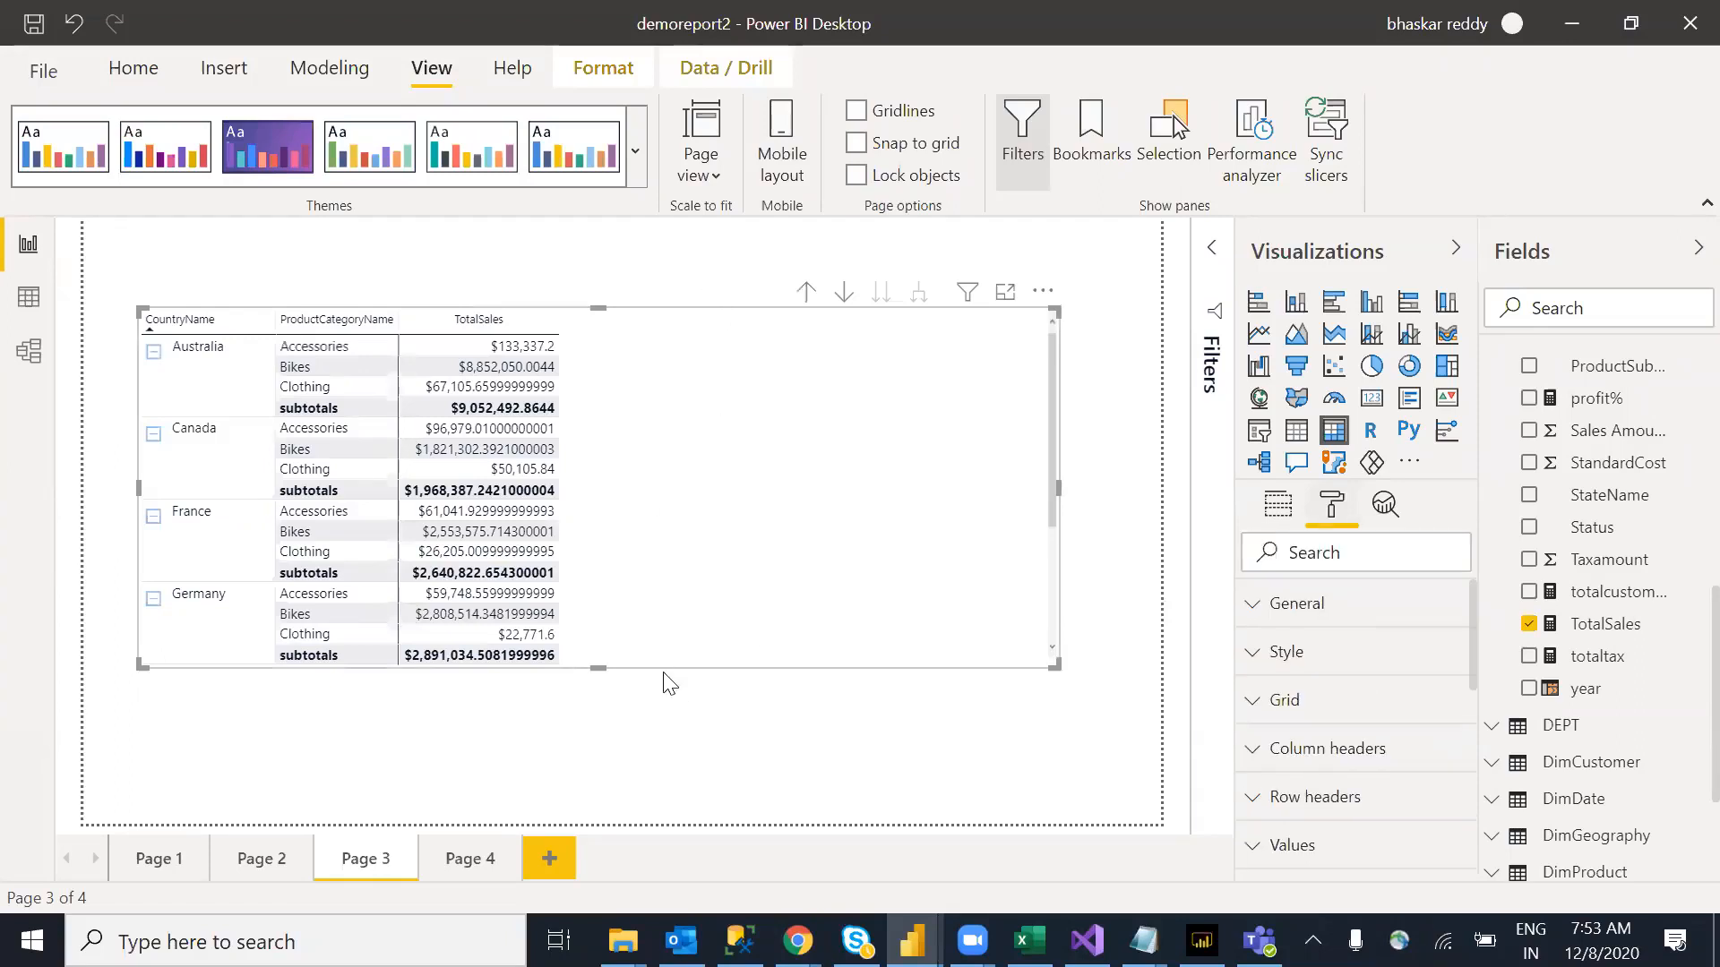
Step: Look at the matrix's Grand total settings, open its Subtotals settings, and switch row subtotals off and back on
{"action": "left_click_drag", "start_coordinate": [1473, 643], "coordinate": [1472, 739]}
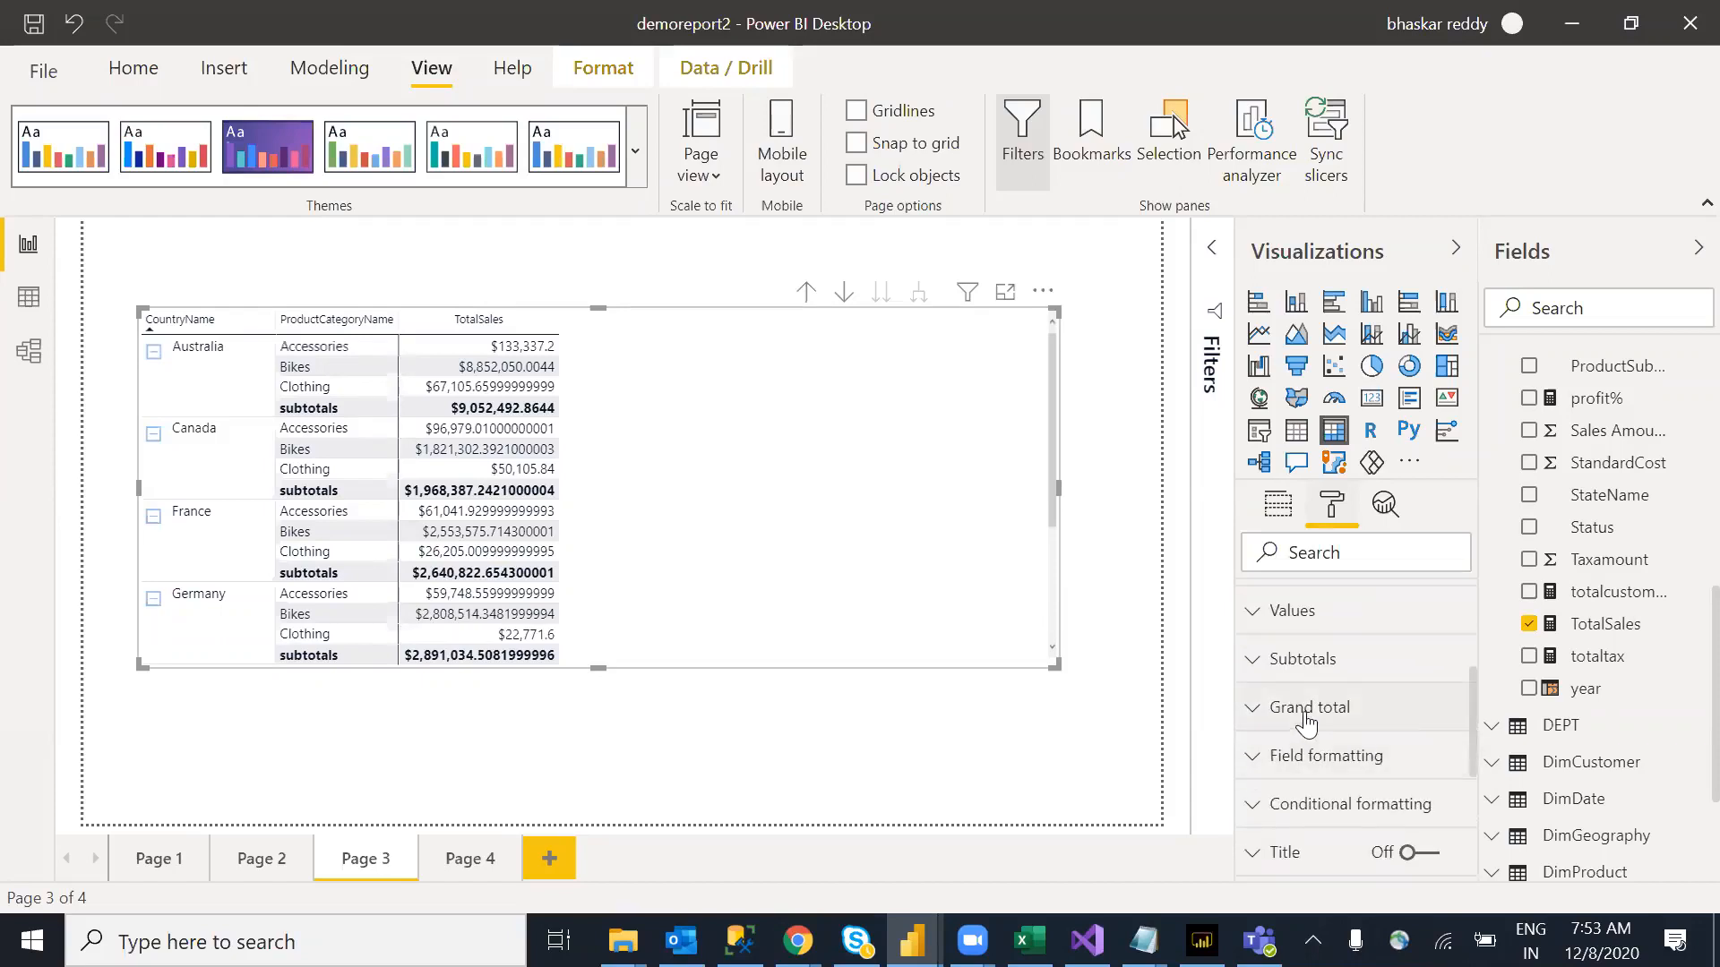
{"action": "left_click", "coordinate": [1307, 708]}
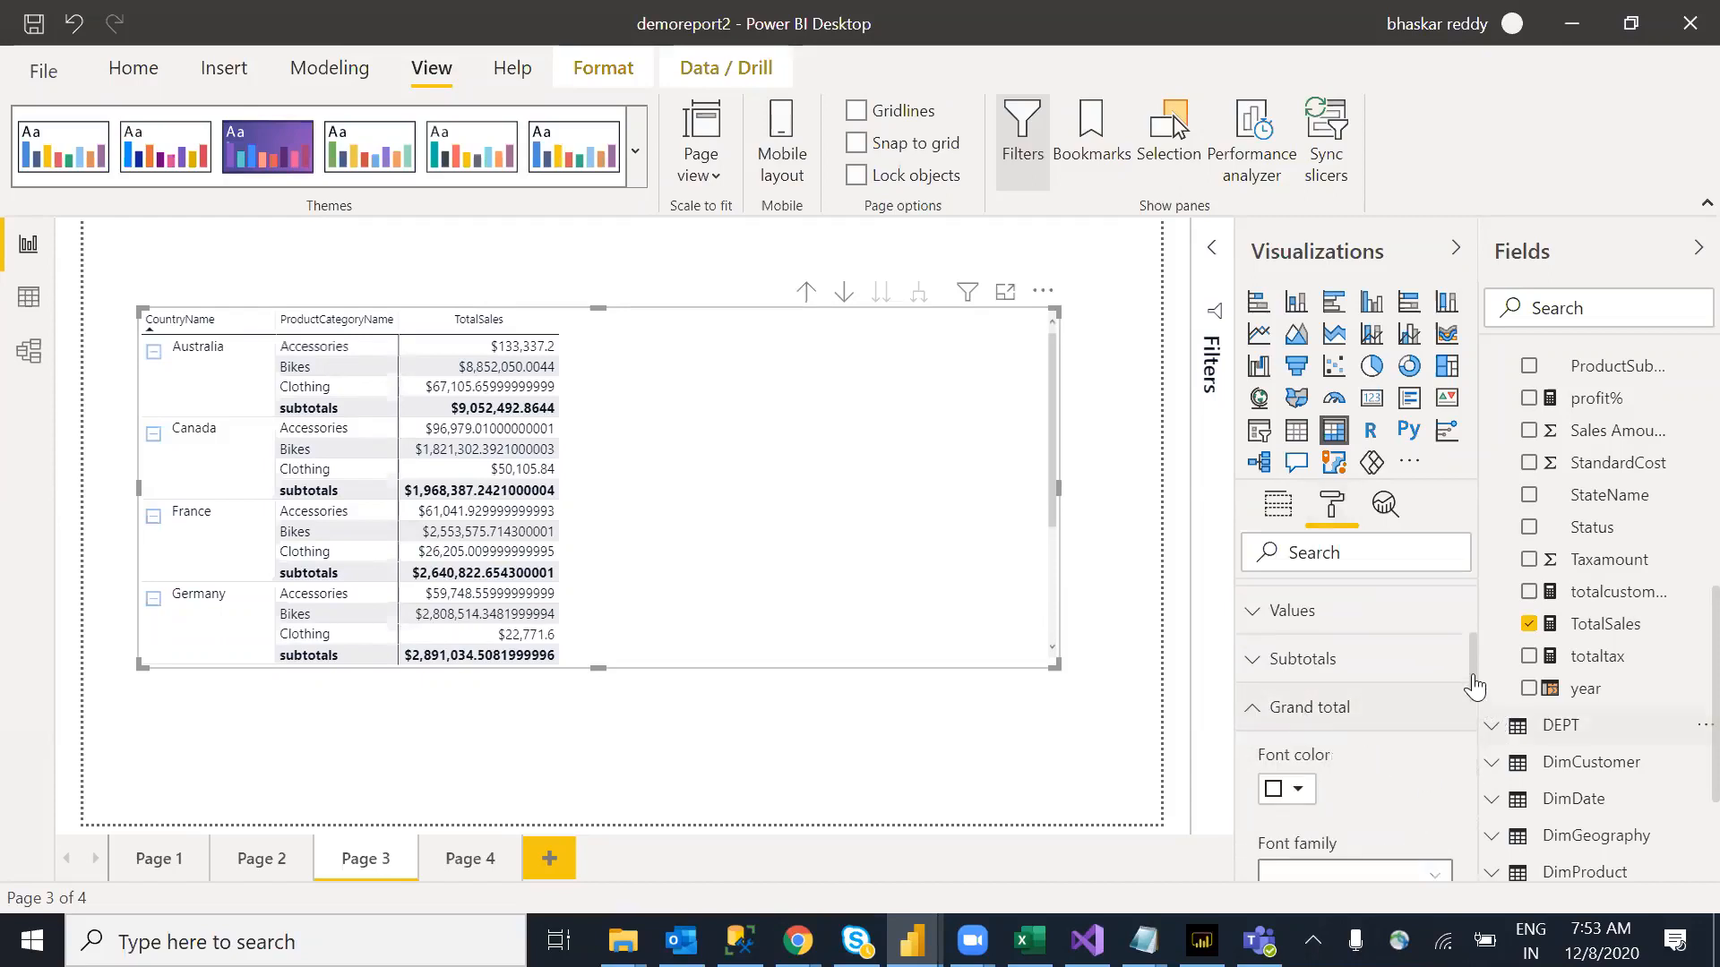
{"action": "mouse_move", "coordinate": [1473, 683]}
{"action": "left_mouse_down"}
{"action": "mouse_move", "coordinate": [1471, 772]}
{"action": "mouse_move", "coordinate": [1476, 677]}
{"action": "left_mouse_up"}
{"action": "left_click", "coordinate": [1272, 626]}
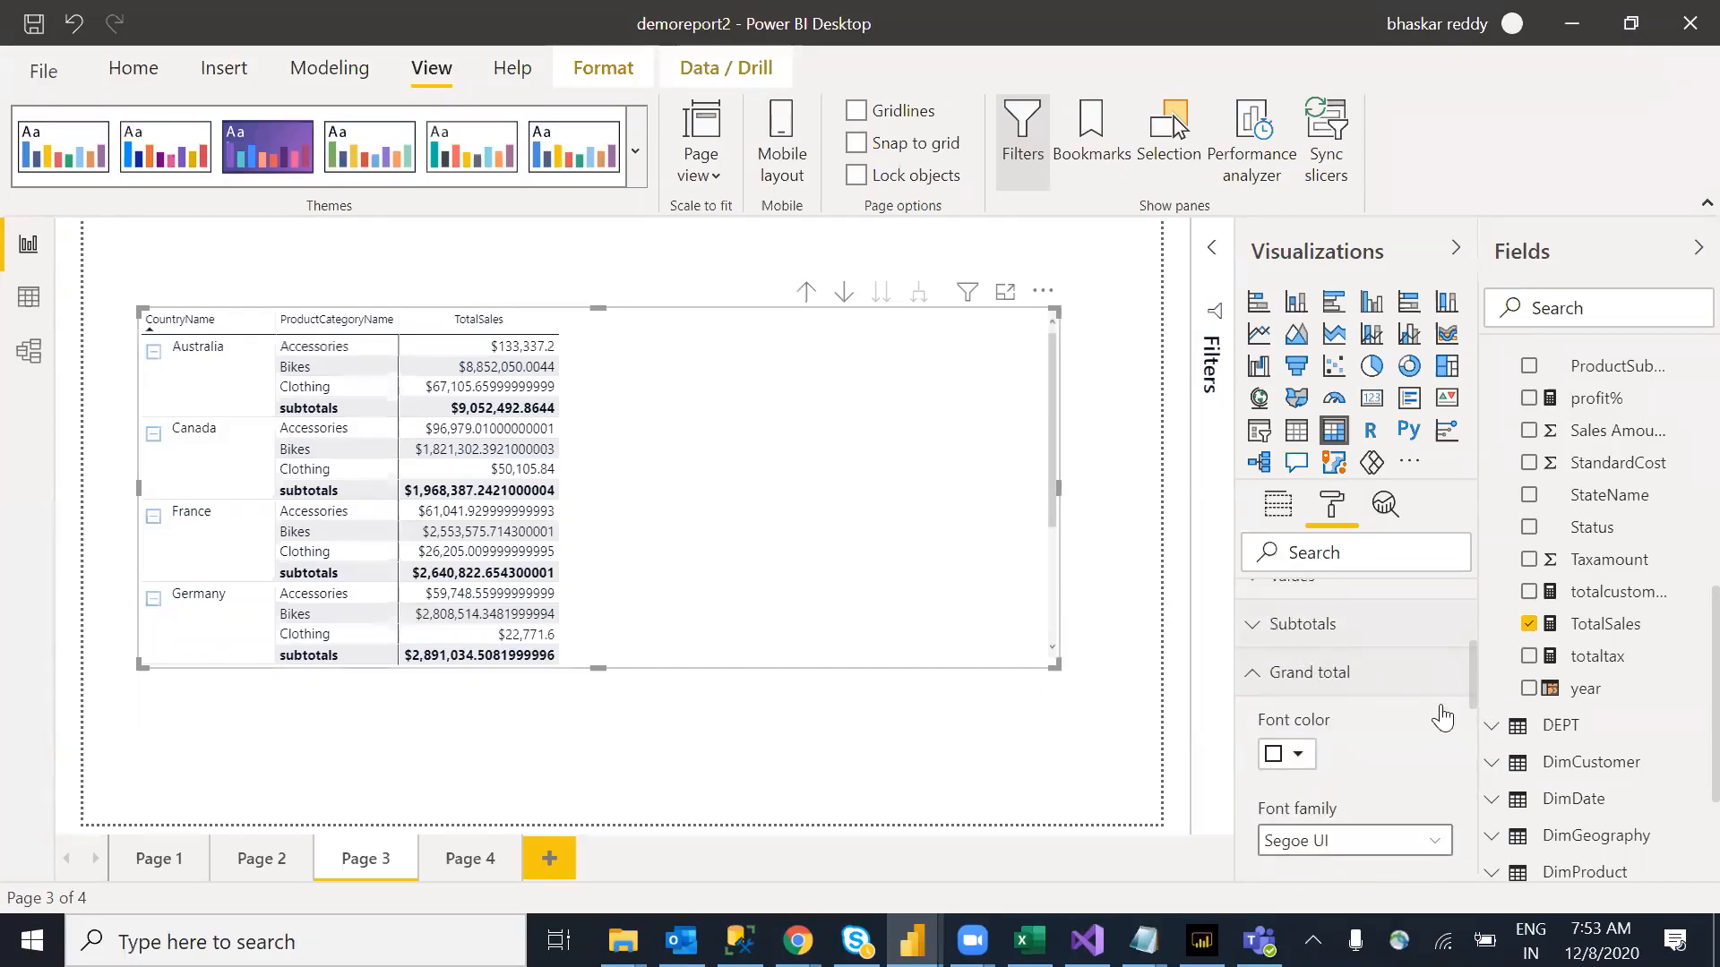
{"action": "left_click", "coordinate": [1314, 712]}
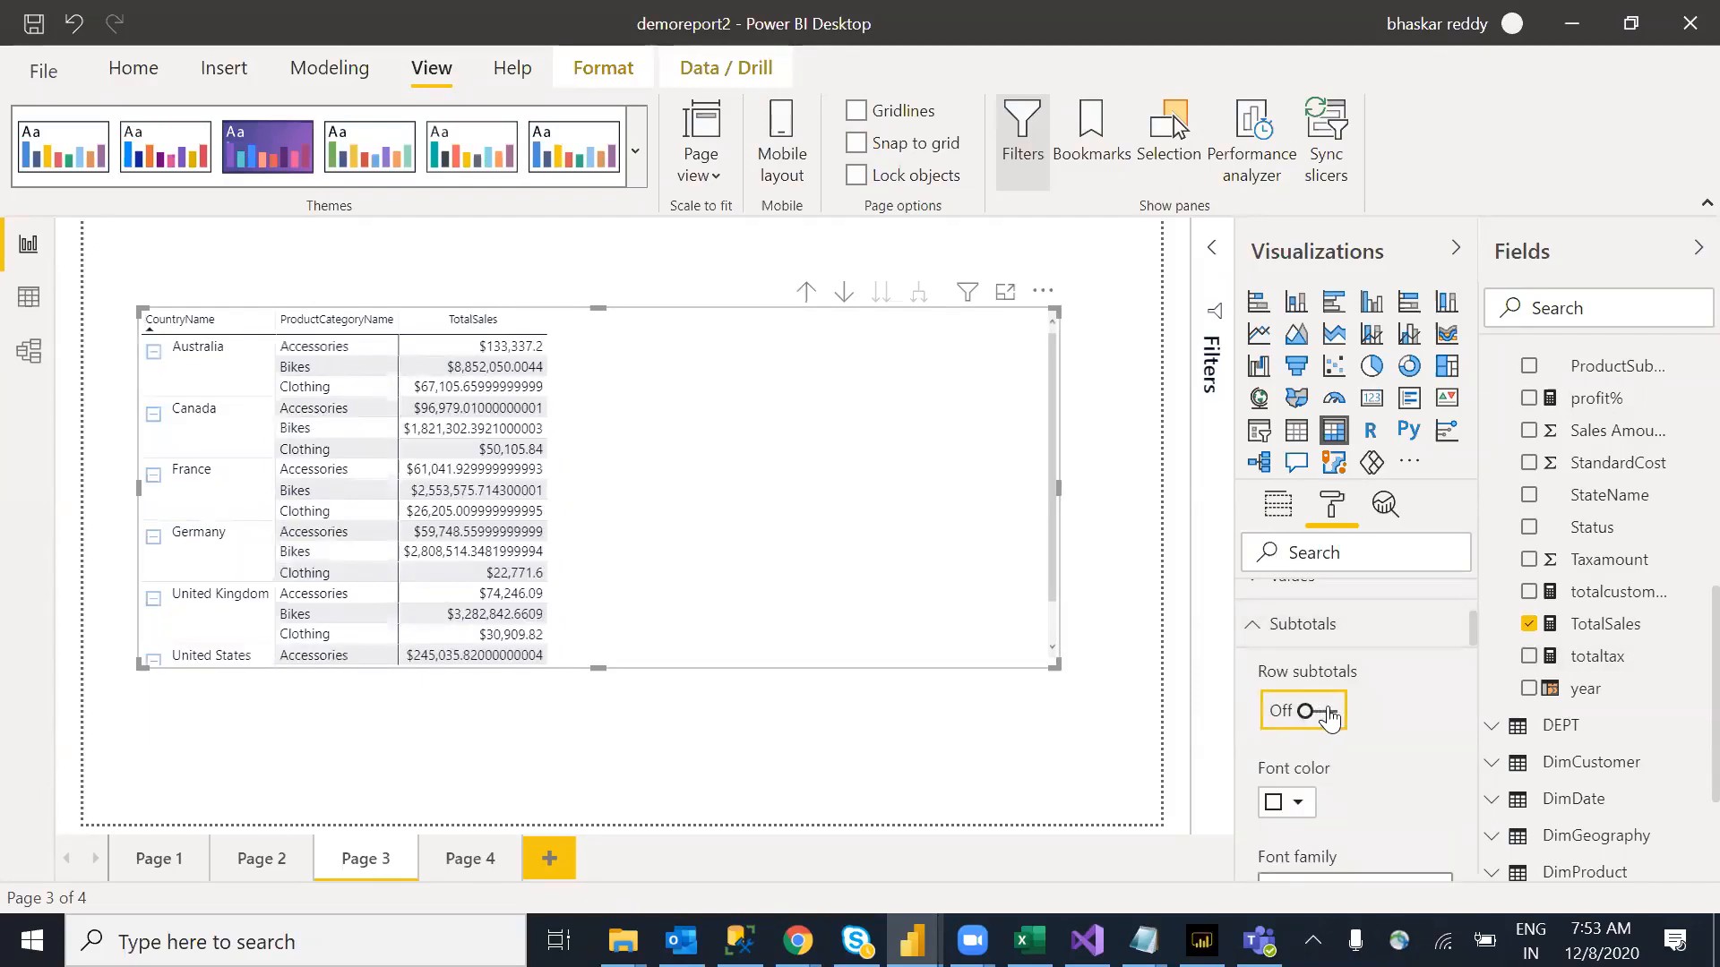
{"action": "left_click", "coordinate": [1329, 717]}
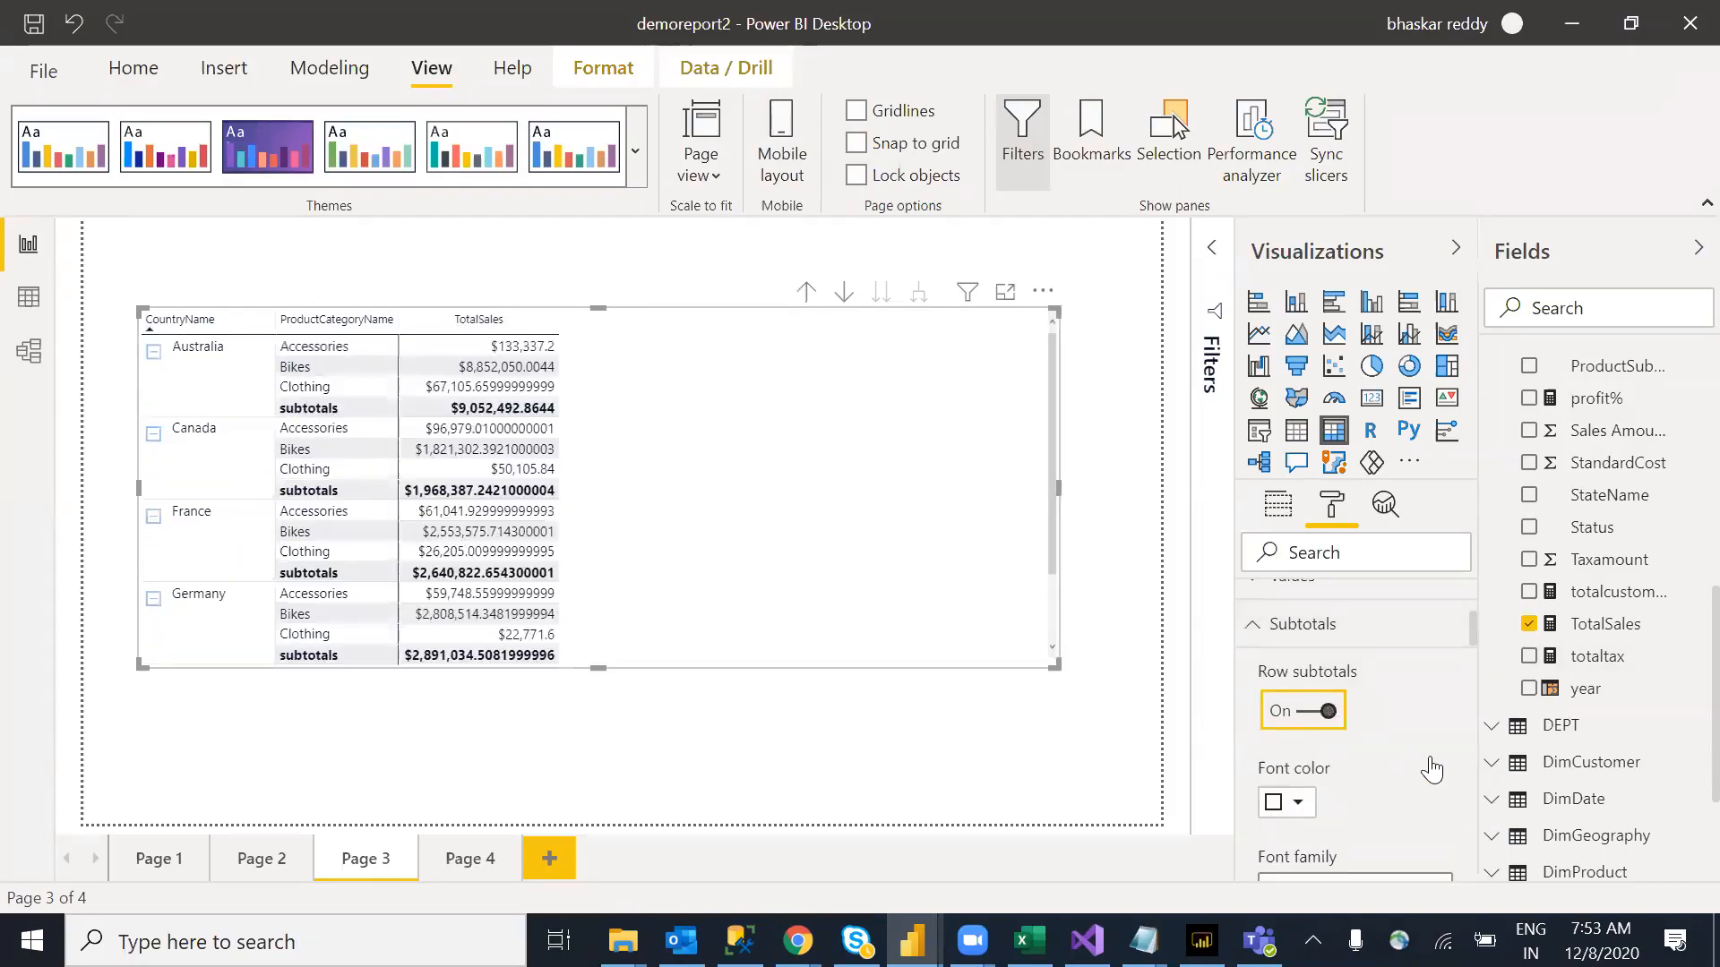
Step: Turn off Per row level for the matrix's row subtotals and return to the subtotal font settings
{"action": "left_click_drag", "start_coordinate": [1471, 626], "coordinate": [1473, 713]}
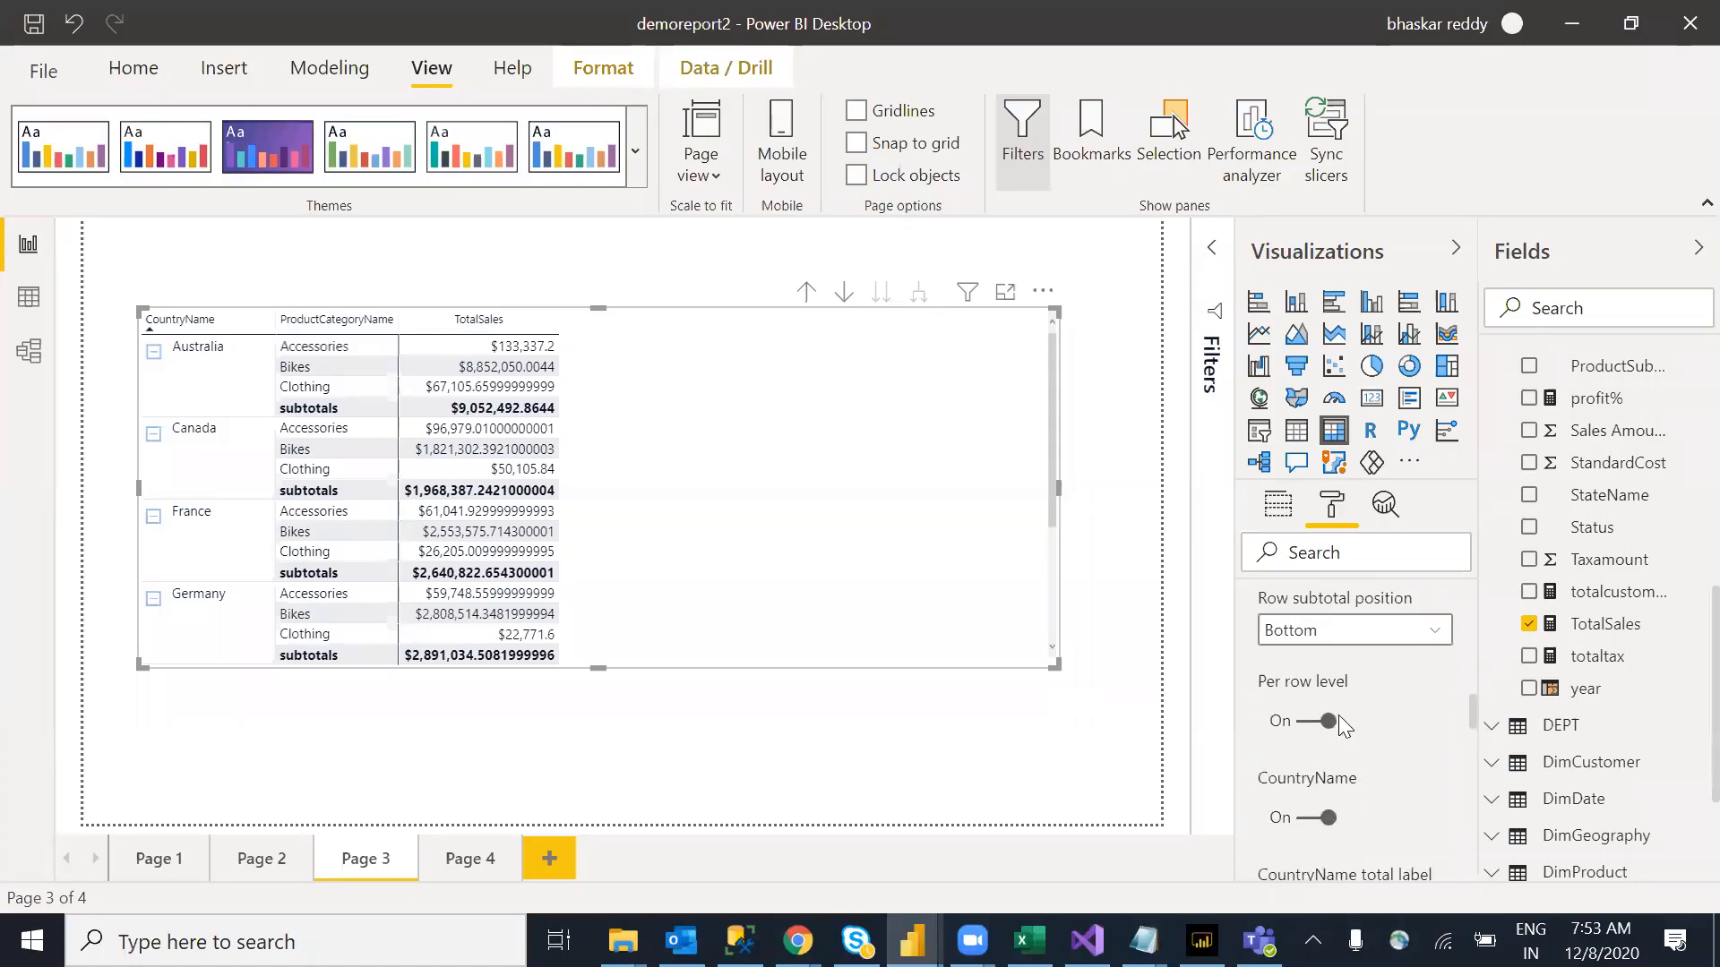
{"action": "left_click", "coordinate": [1310, 722]}
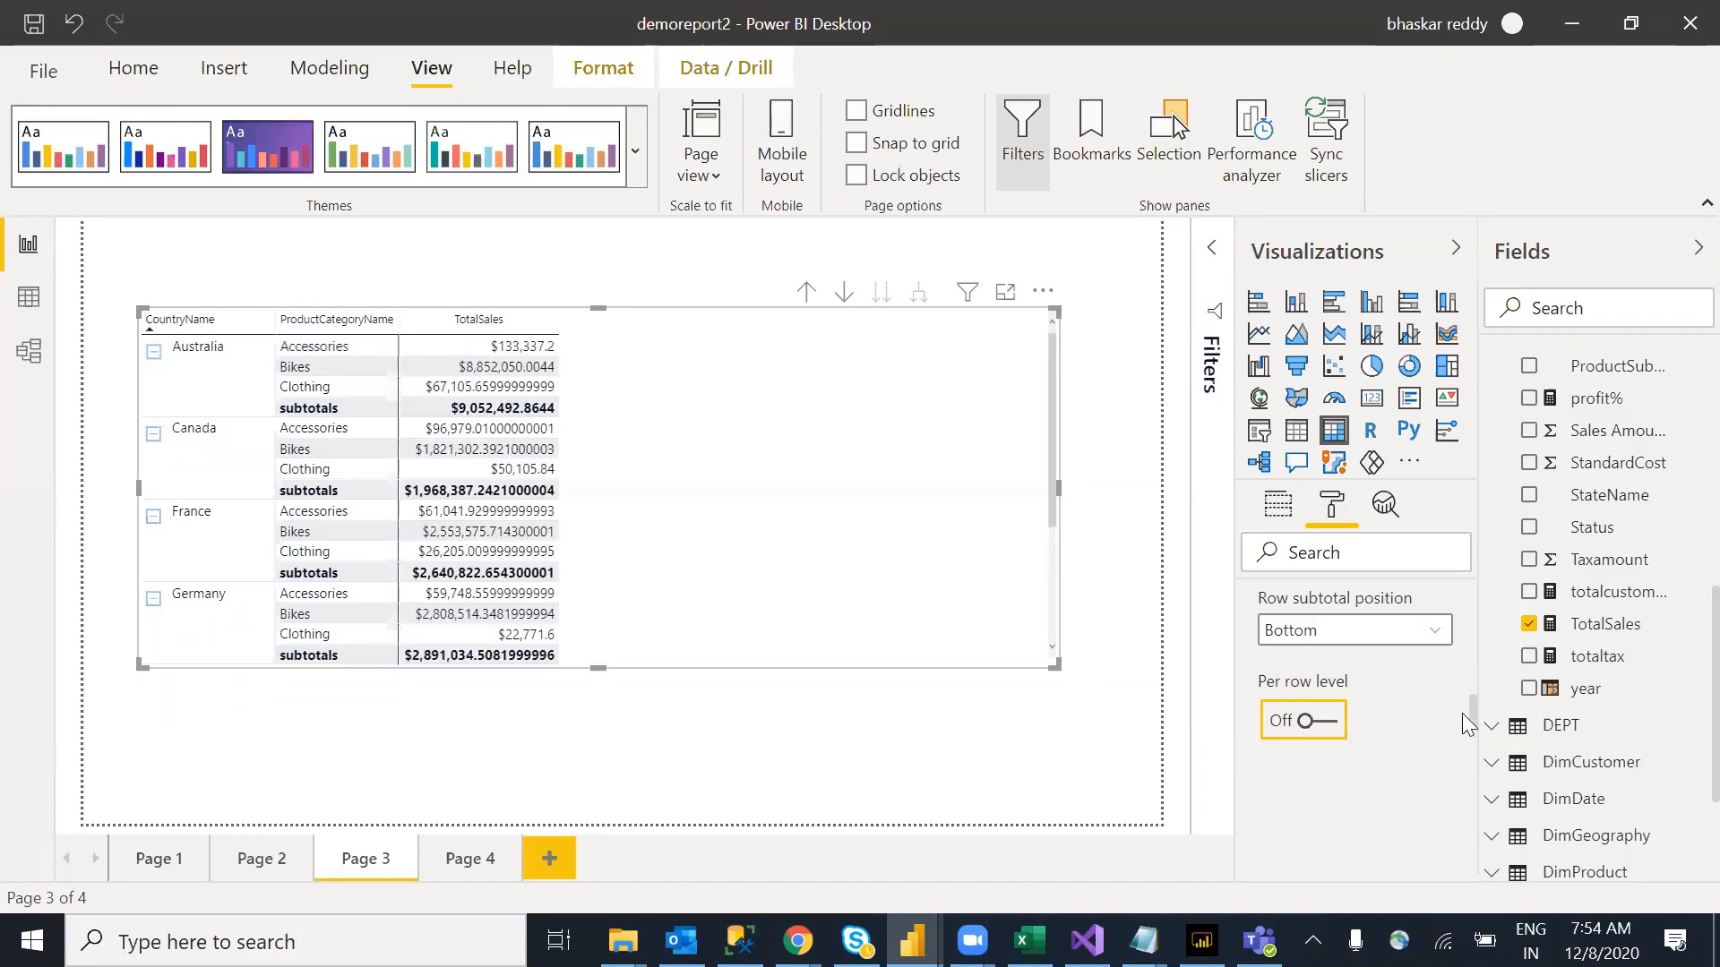
{"action": "left_click_drag", "start_coordinate": [1477, 722], "coordinate": [1479, 671]}
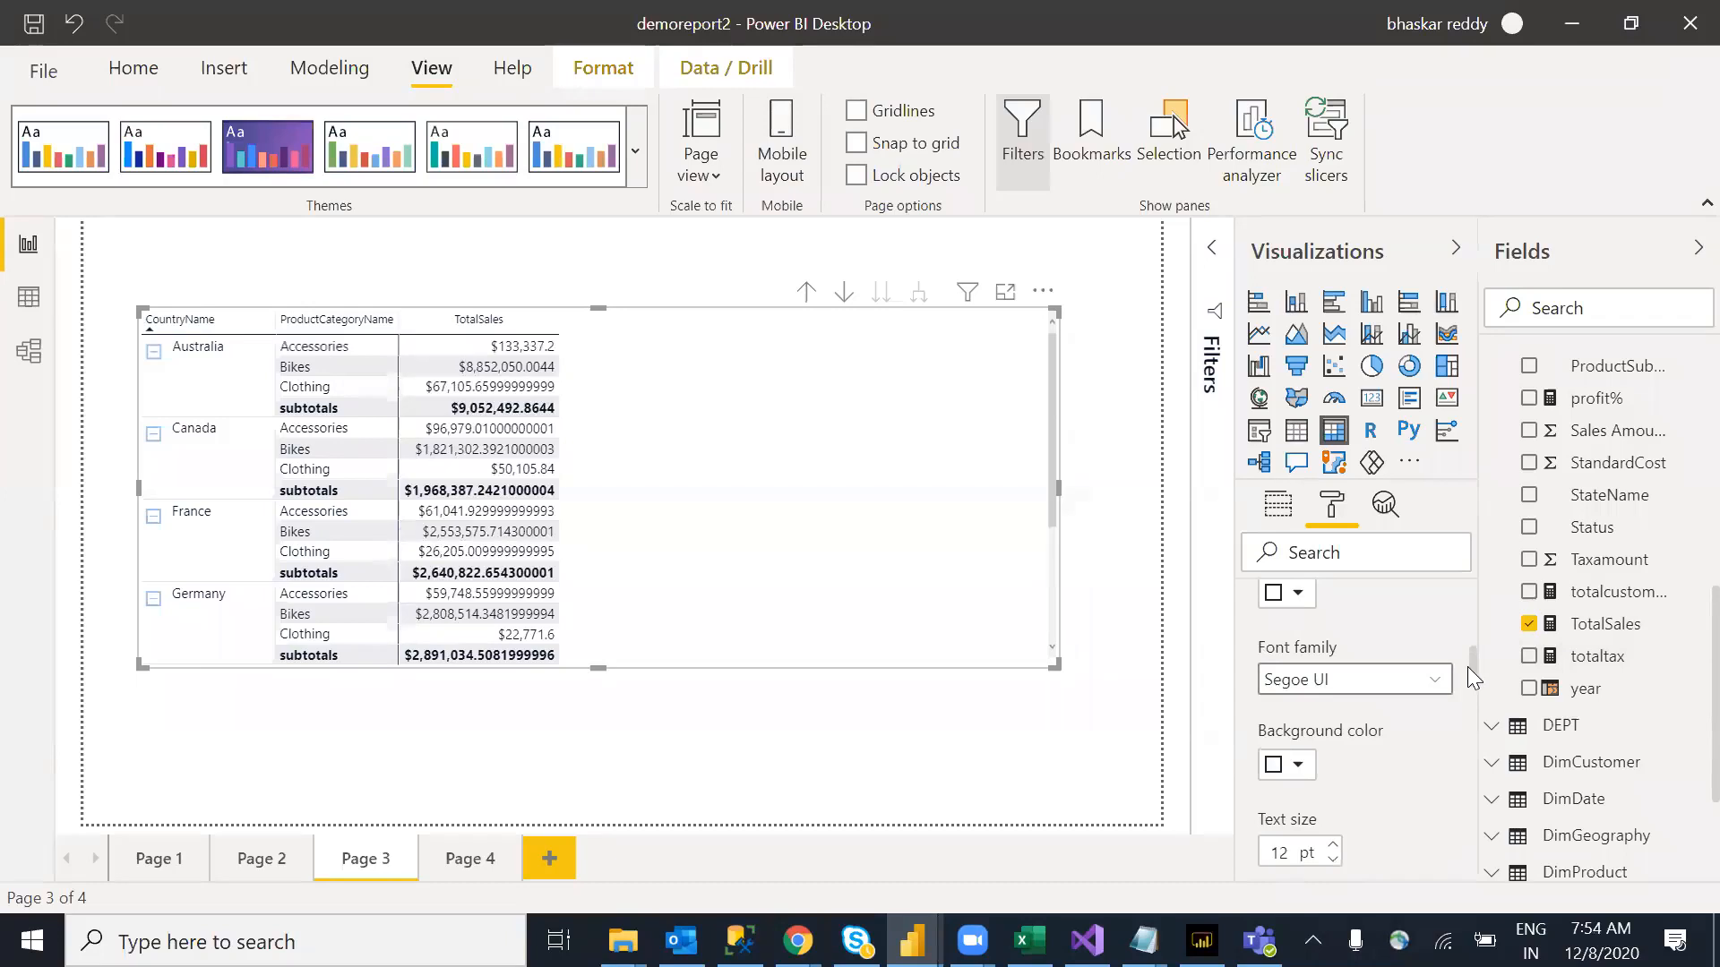
Step: Review the Values and Row headers settings of the Page 3 matrix and switch its +/- icons off and back on
{"action": "left_click_drag", "start_coordinate": [1472, 654], "coordinate": [1472, 605]}
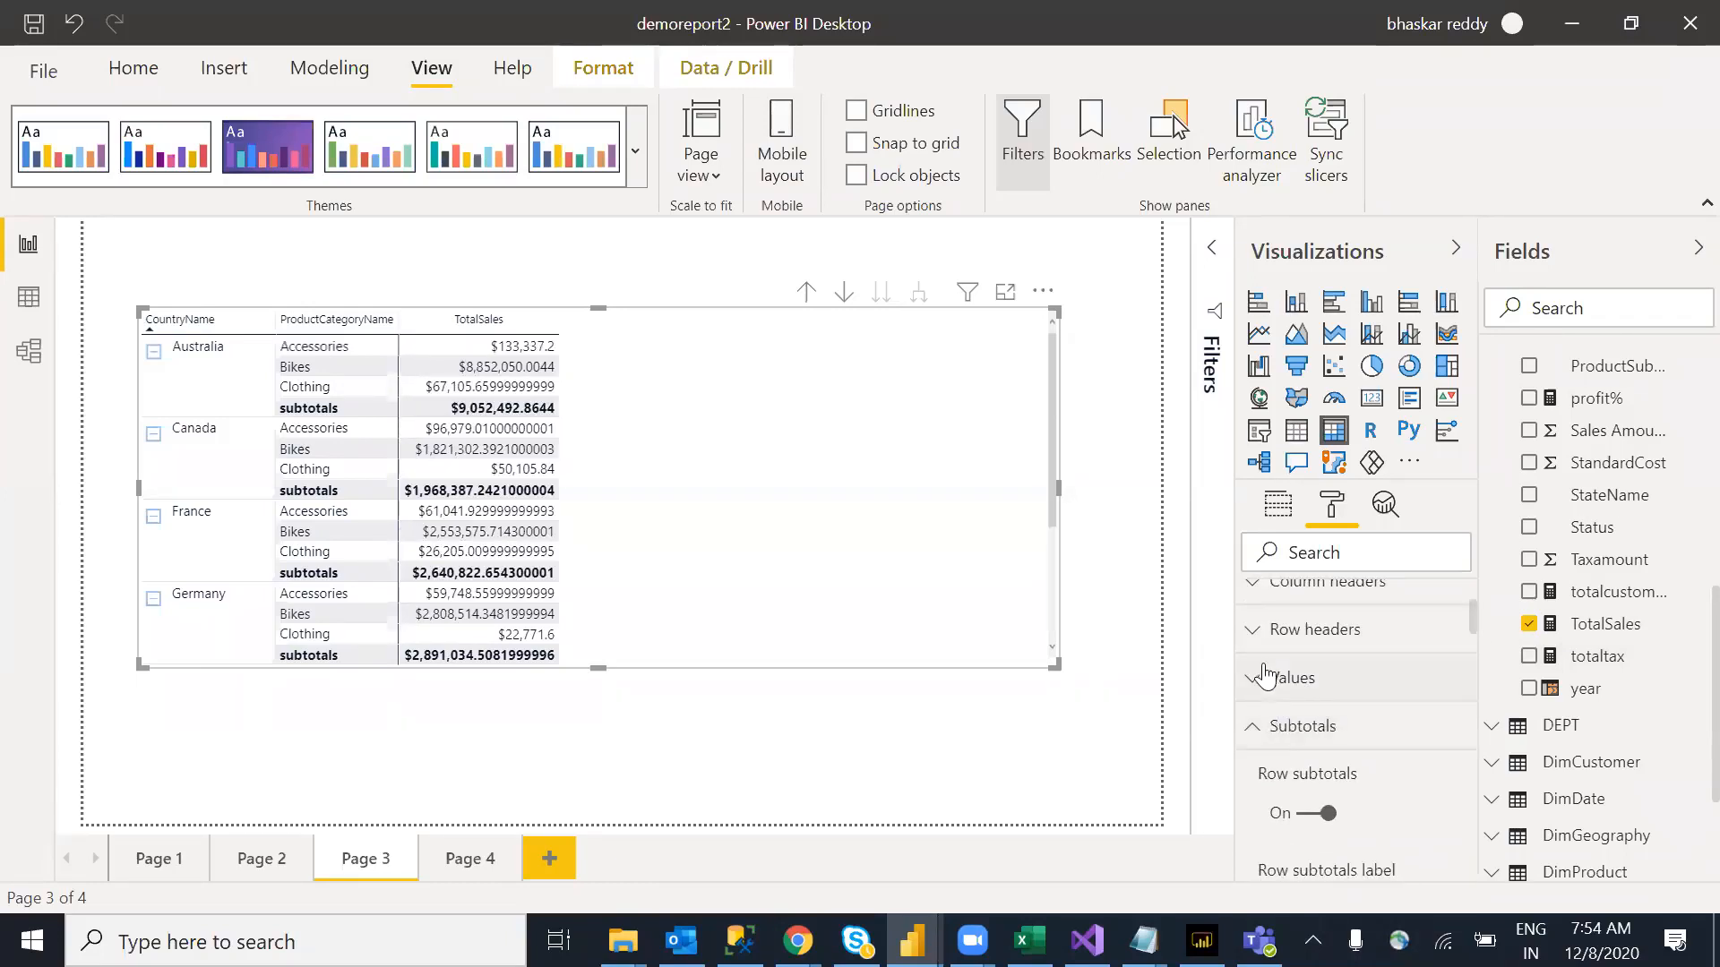
{"action": "left_click", "coordinate": [1431, 681]}
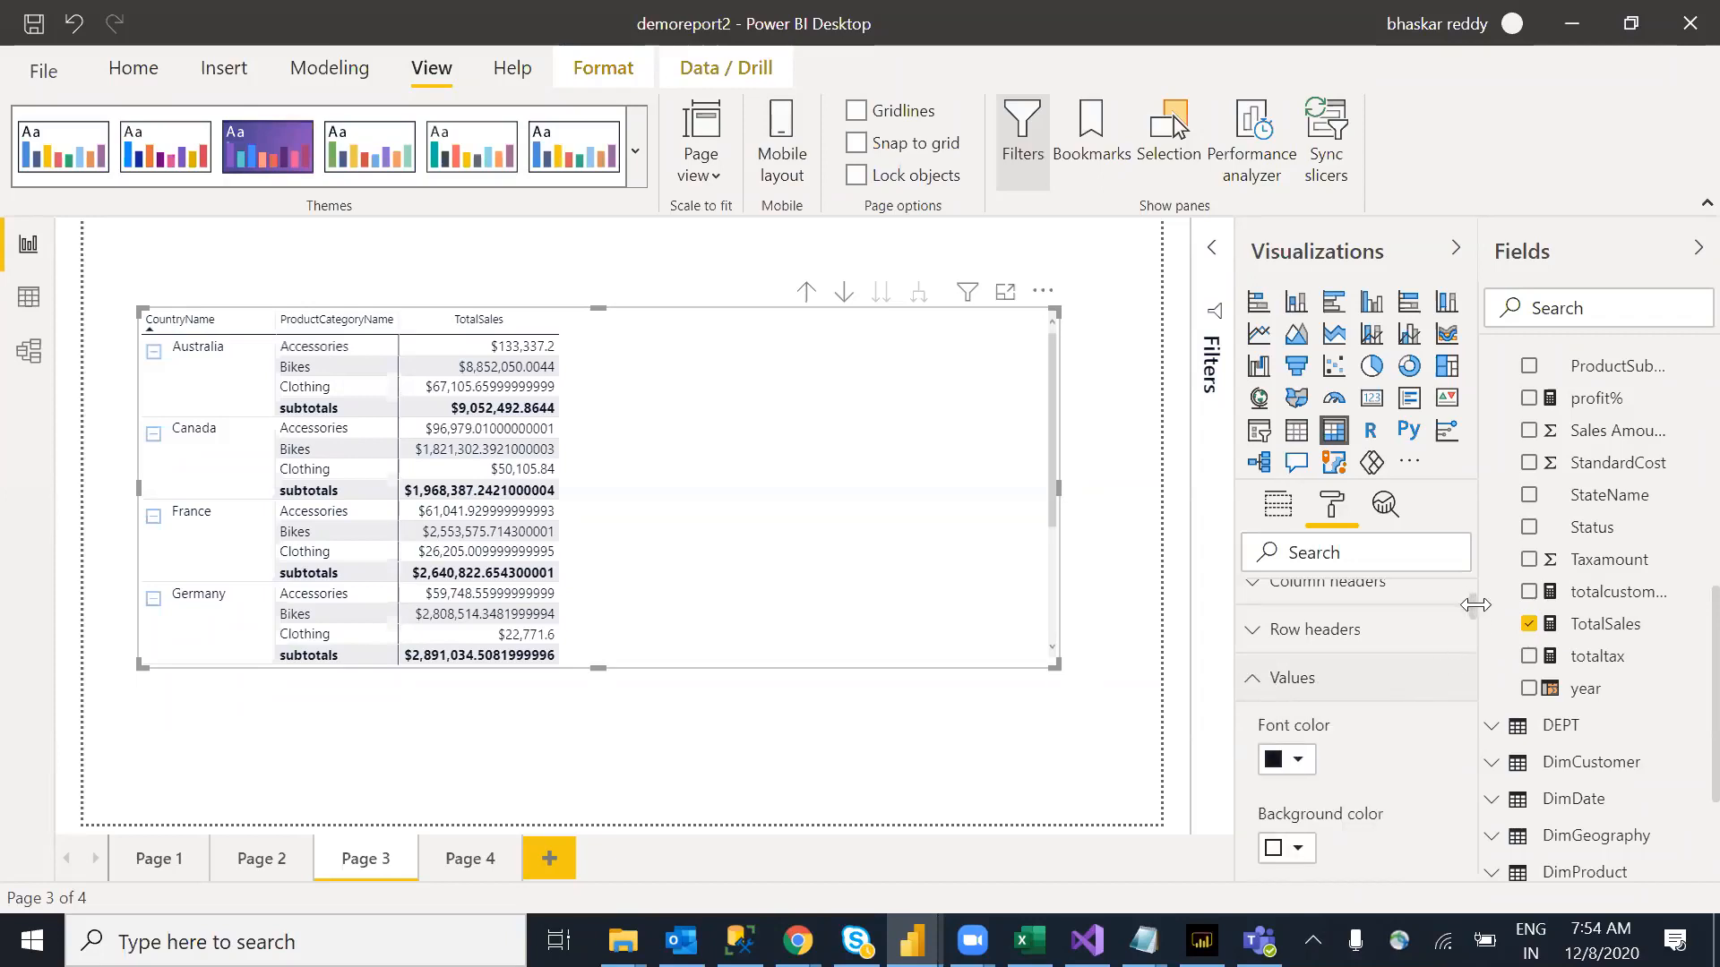
{"action": "mouse_move", "coordinate": [1473, 607]}
{"action": "left_mouse_down"}
{"action": "mouse_move", "coordinate": [1482, 687]}
{"action": "mouse_move", "coordinate": [1476, 596]}
{"action": "left_mouse_up"}
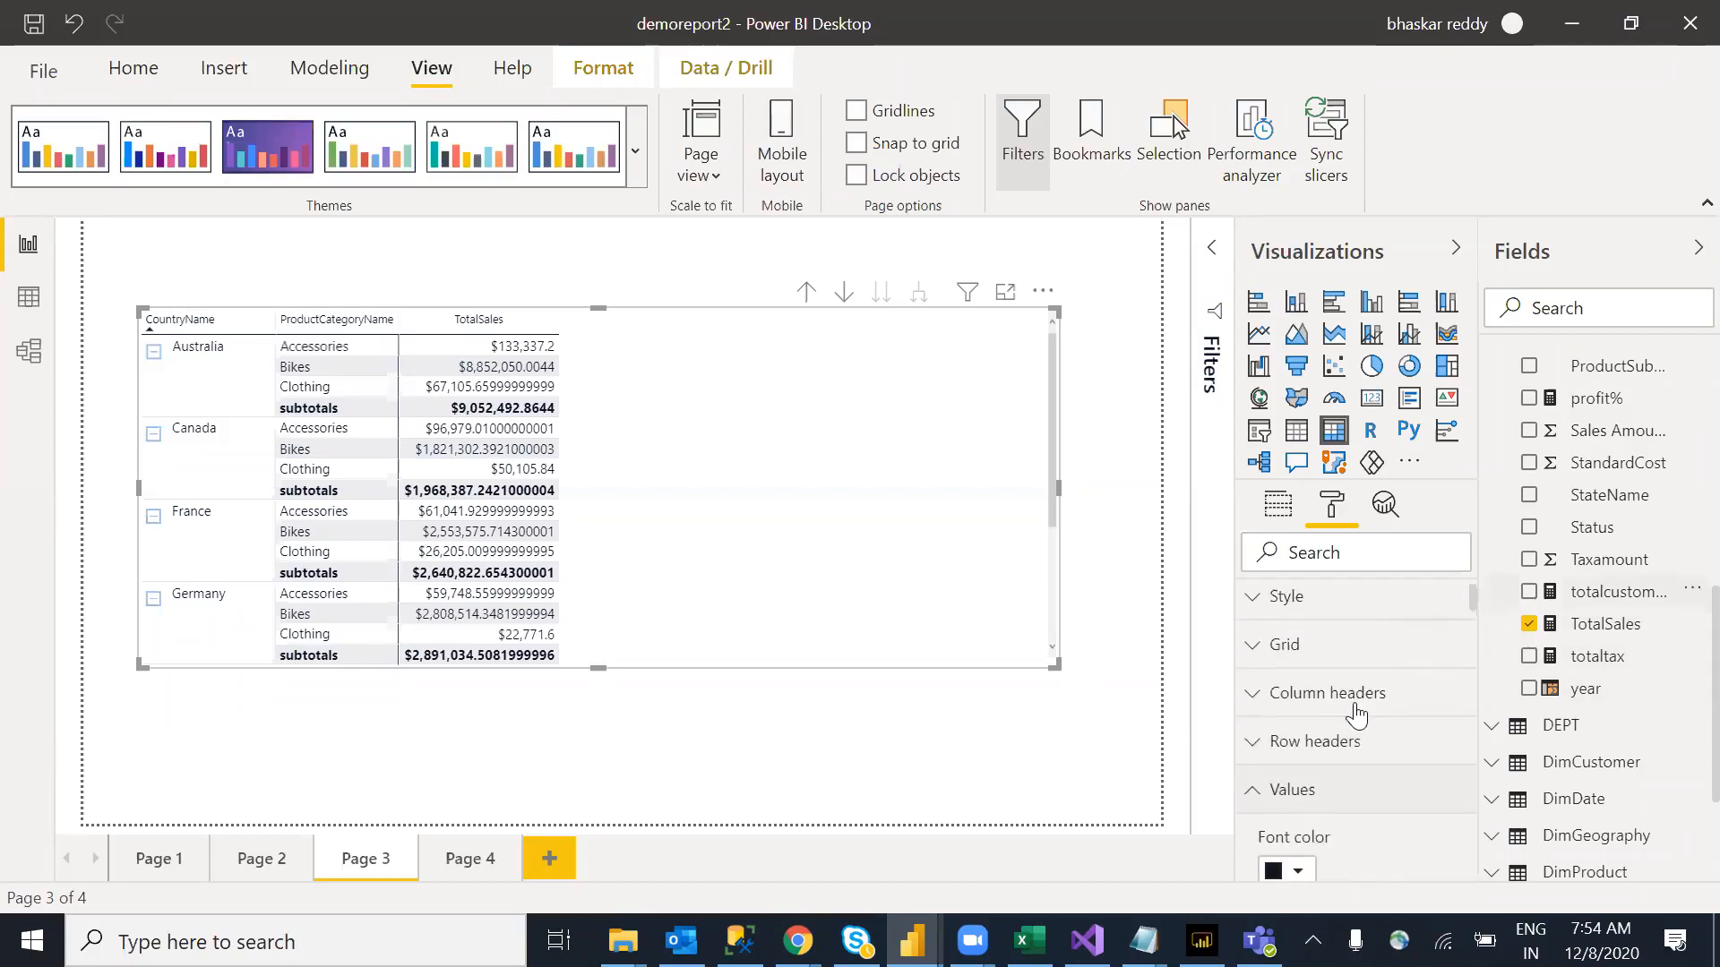
{"action": "left_click", "coordinate": [1279, 755]}
{"action": "left_click_drag", "start_coordinate": [1472, 595], "coordinate": [1478, 648]}
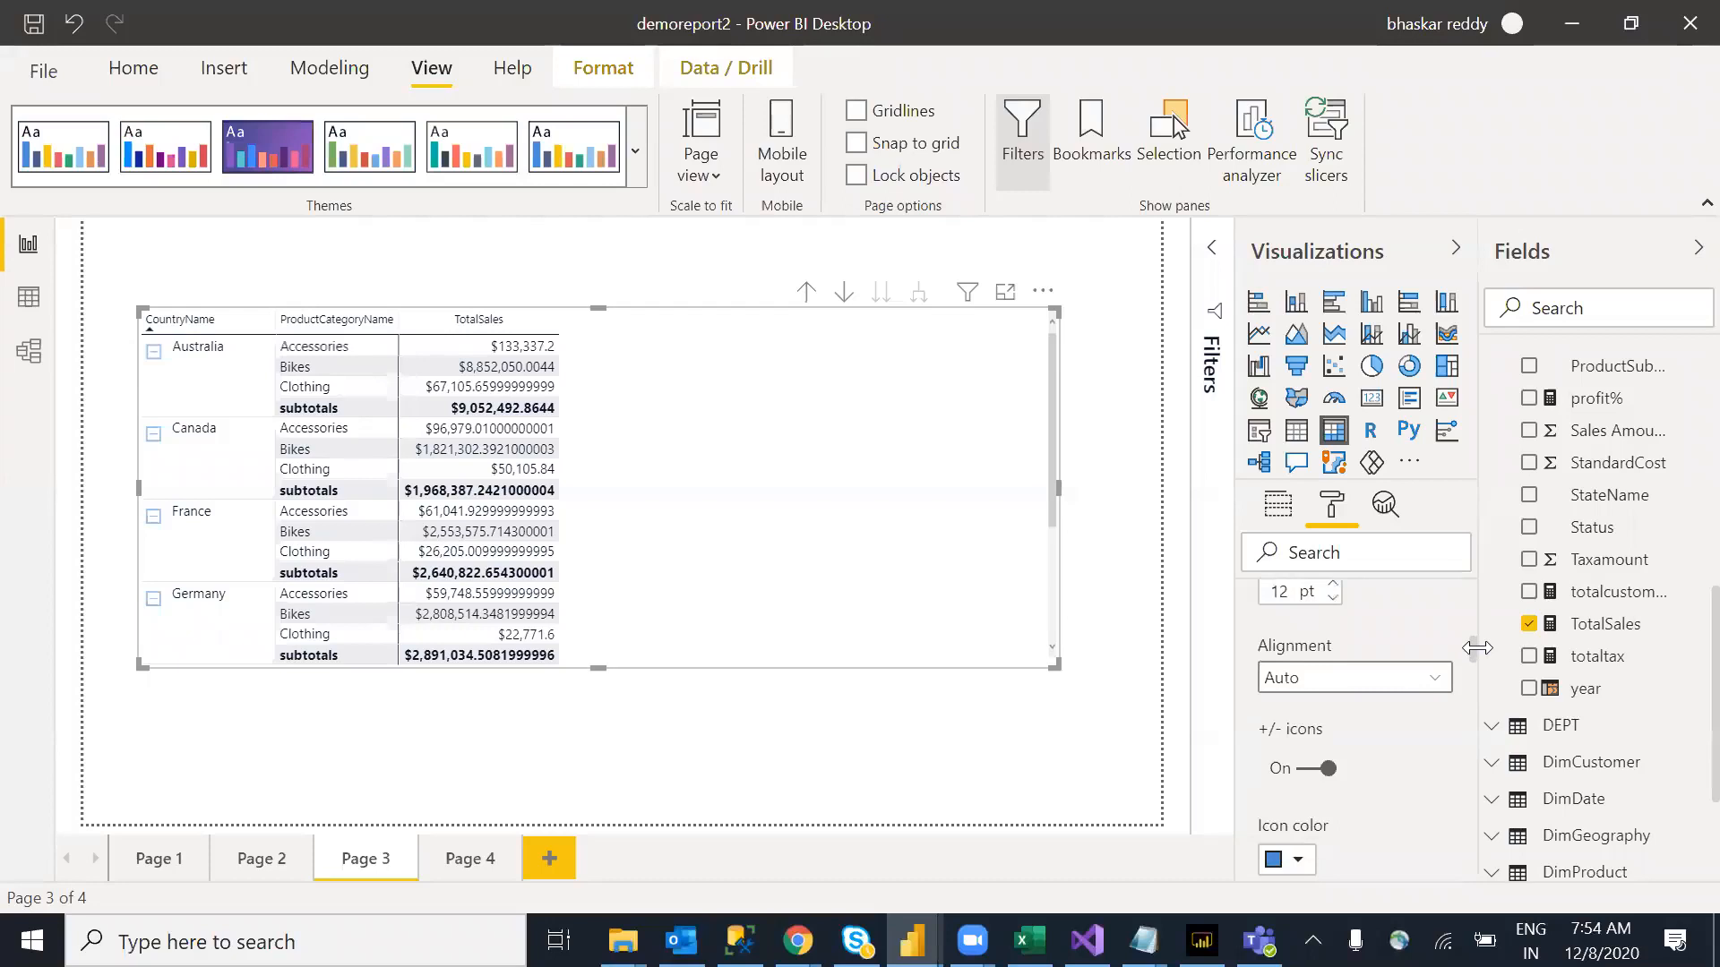
{"action": "left_click", "coordinate": [1307, 774]}
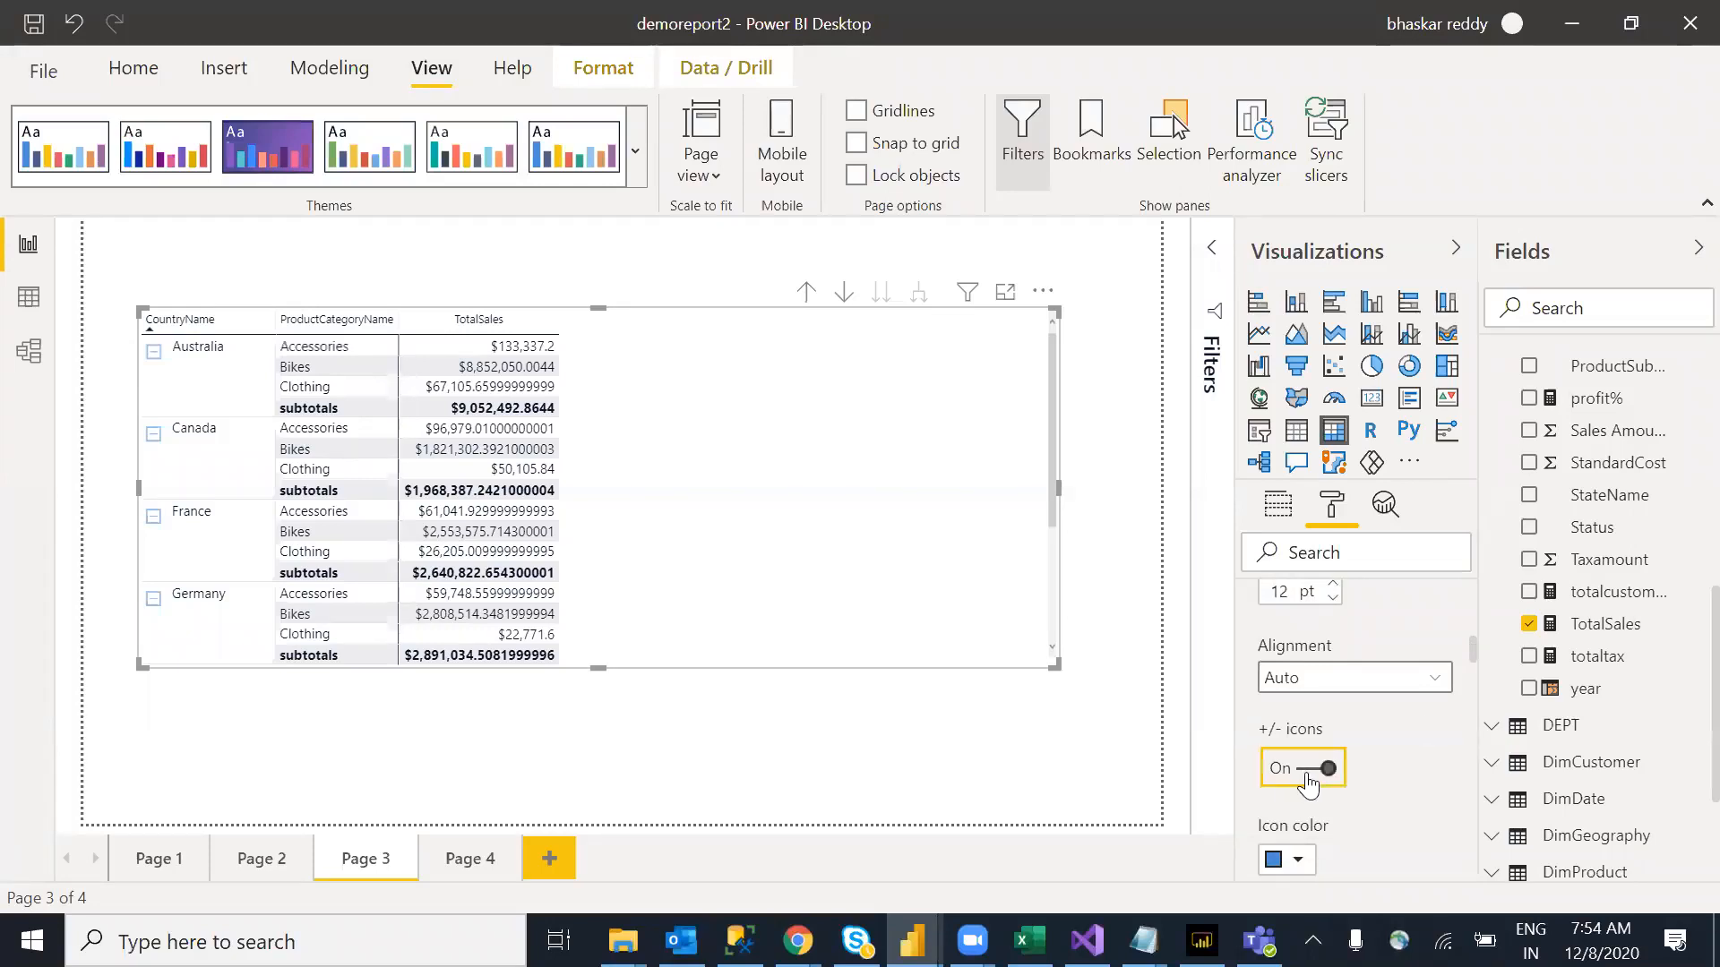
{"action": "left_click", "coordinate": [1327, 775]}
{"action": "mouse_move", "coordinate": [1473, 660]}
{"action": "left_mouse_down"}
{"action": "mouse_move", "coordinate": [1475, 686]}
{"action": "mouse_move", "coordinate": [1474, 631]}
{"action": "left_mouse_up"}
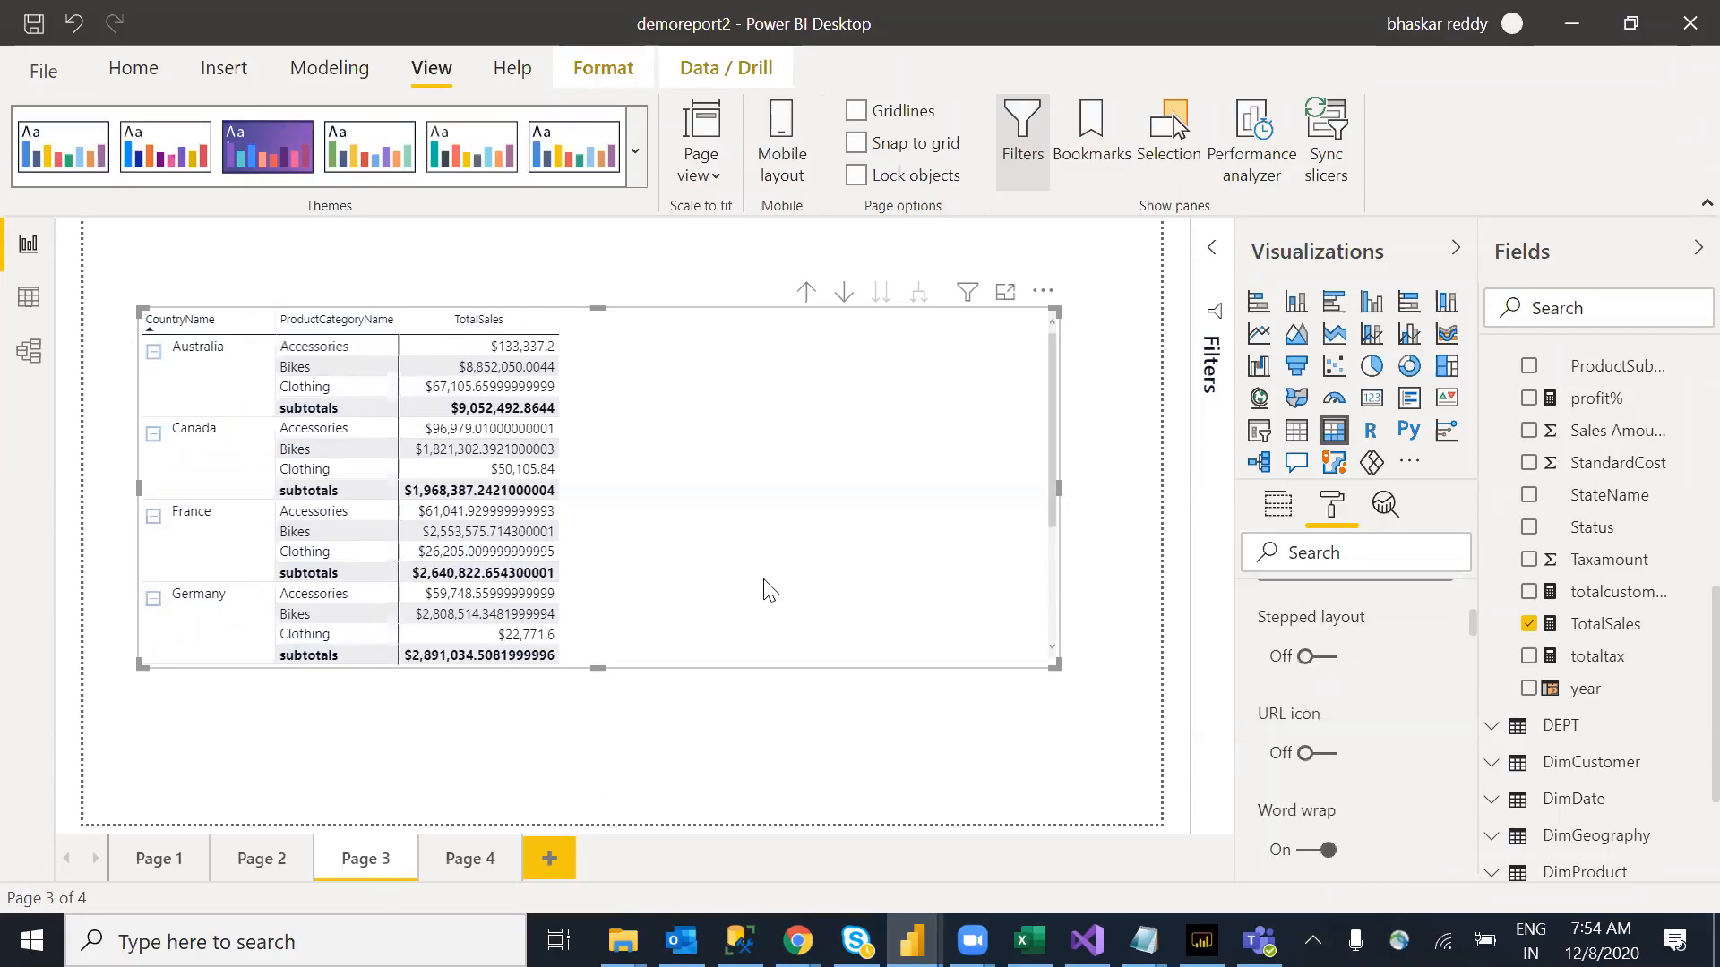
Step: Add a new report page, Page 5, and insert a matrix visual with CountryName as its rows
{"action": "left_click", "coordinate": [1334, 433]}
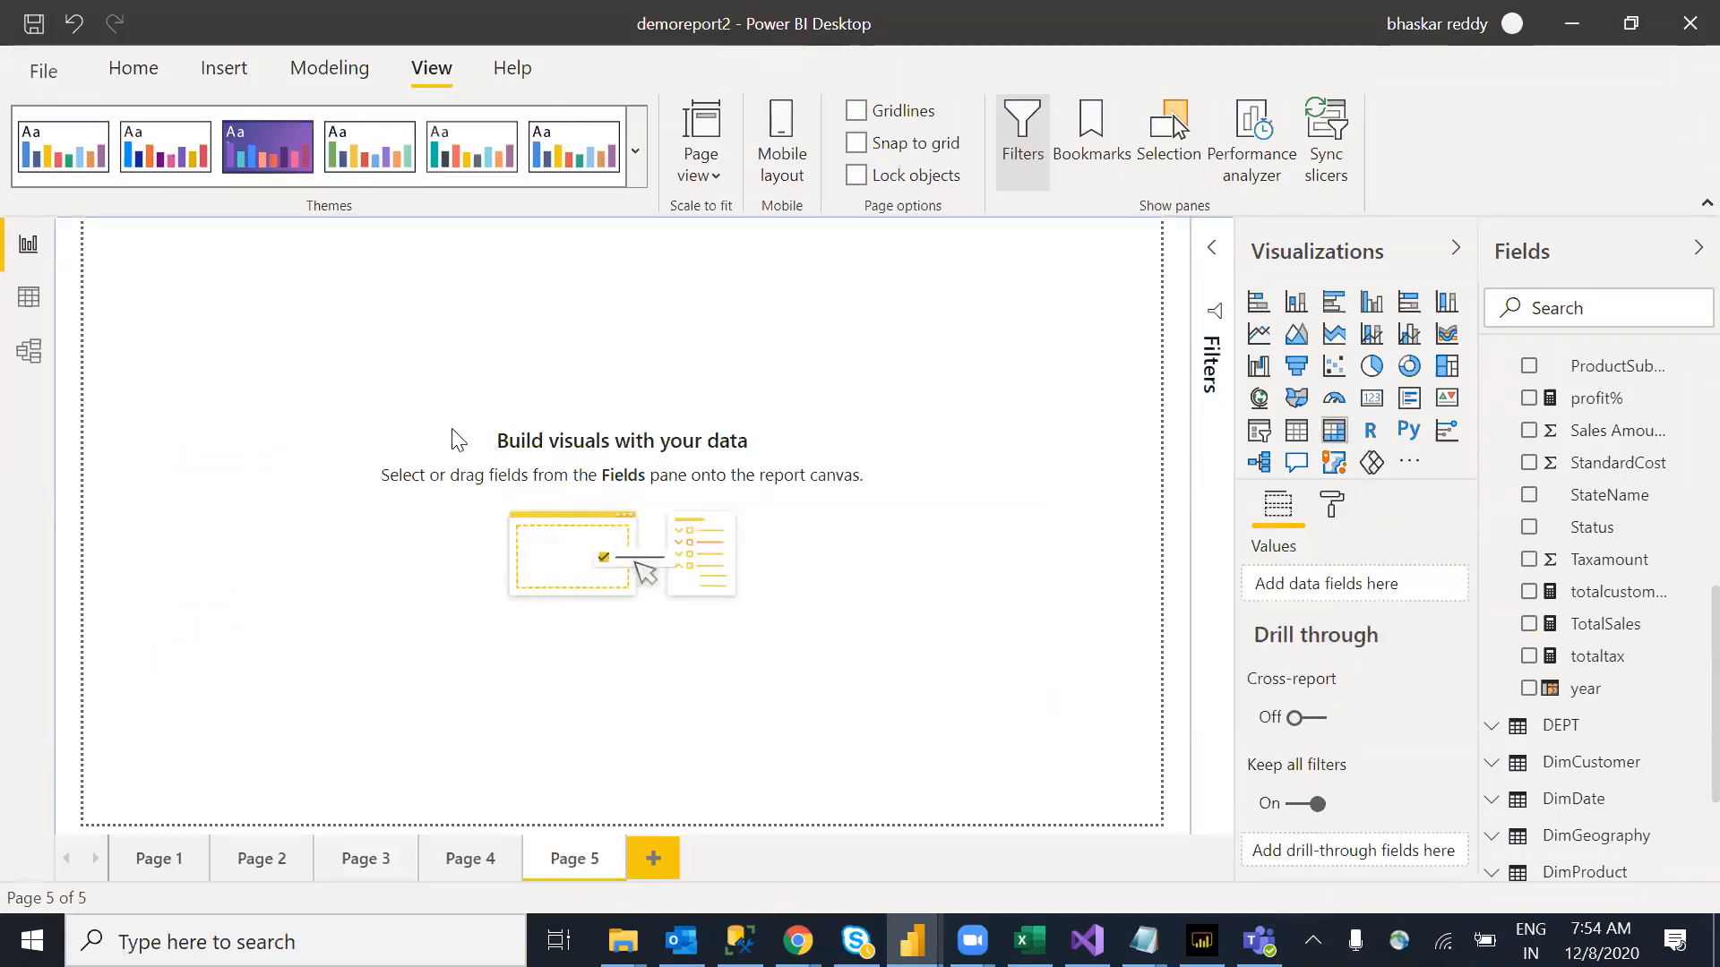
{"action": "left_click_drag", "start_coordinate": [227, 363], "coordinate": [582, 548]}
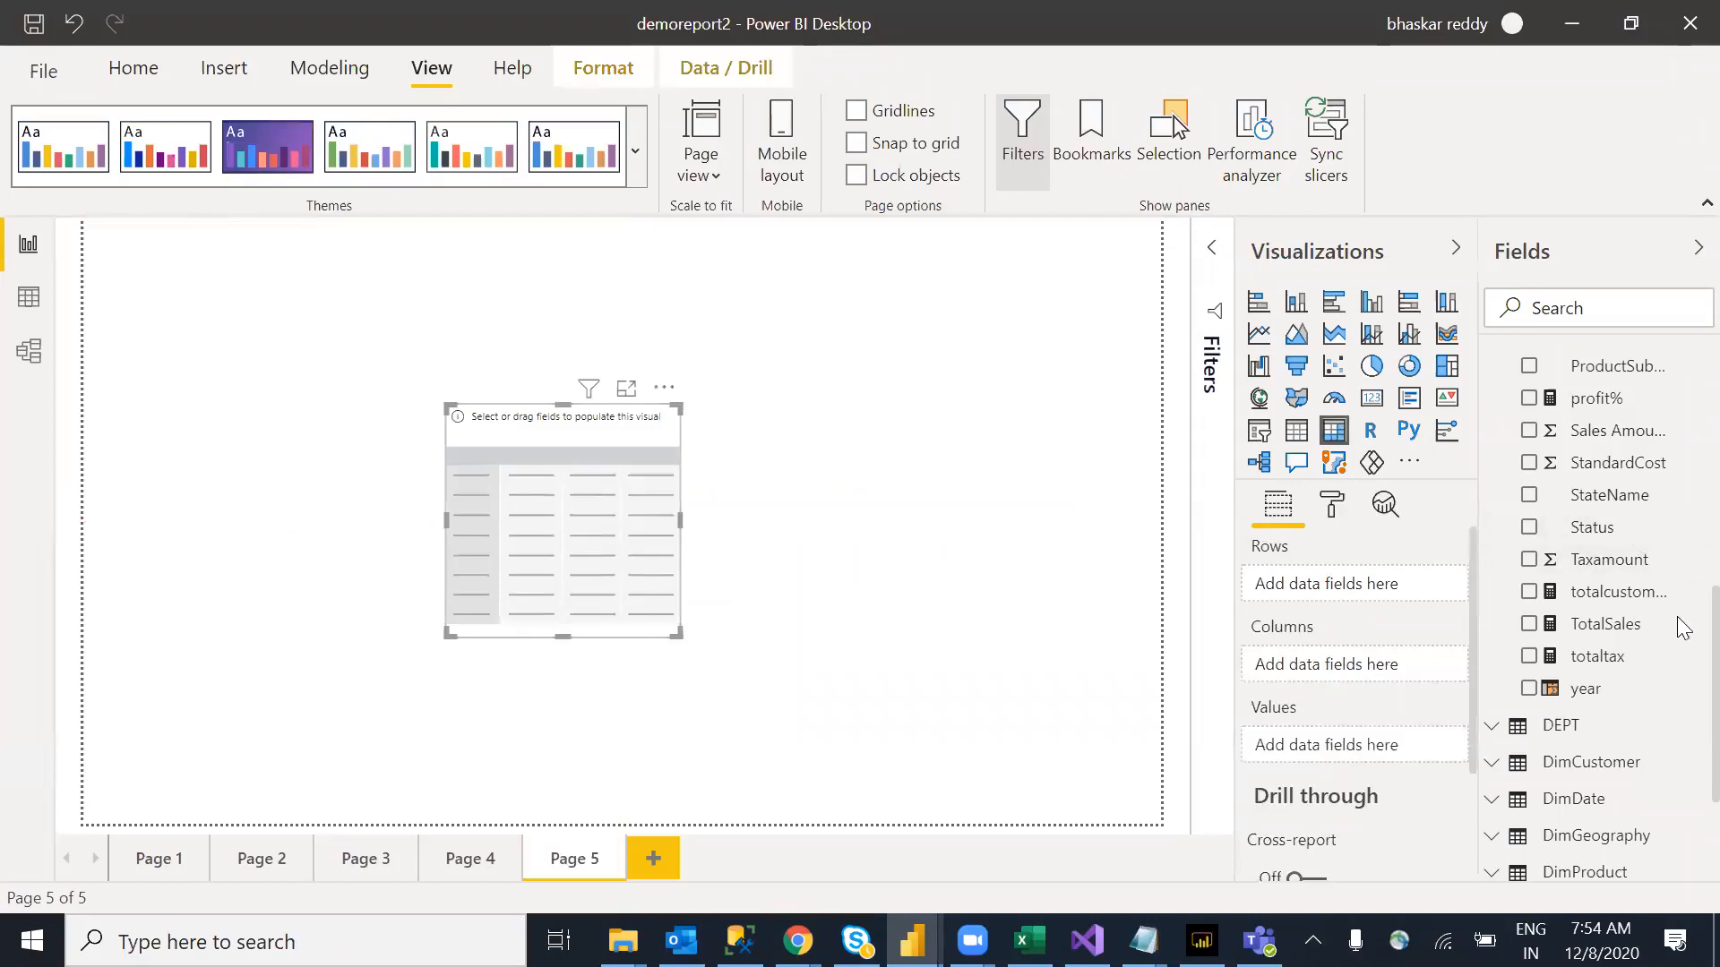
{"action": "scroll", "coordinate": [1684, 627], "scroll_direction": "up", "scroll_amount": 8}
{"action": "left_click_drag", "start_coordinate": [735, 578], "coordinate": [555, 547]}
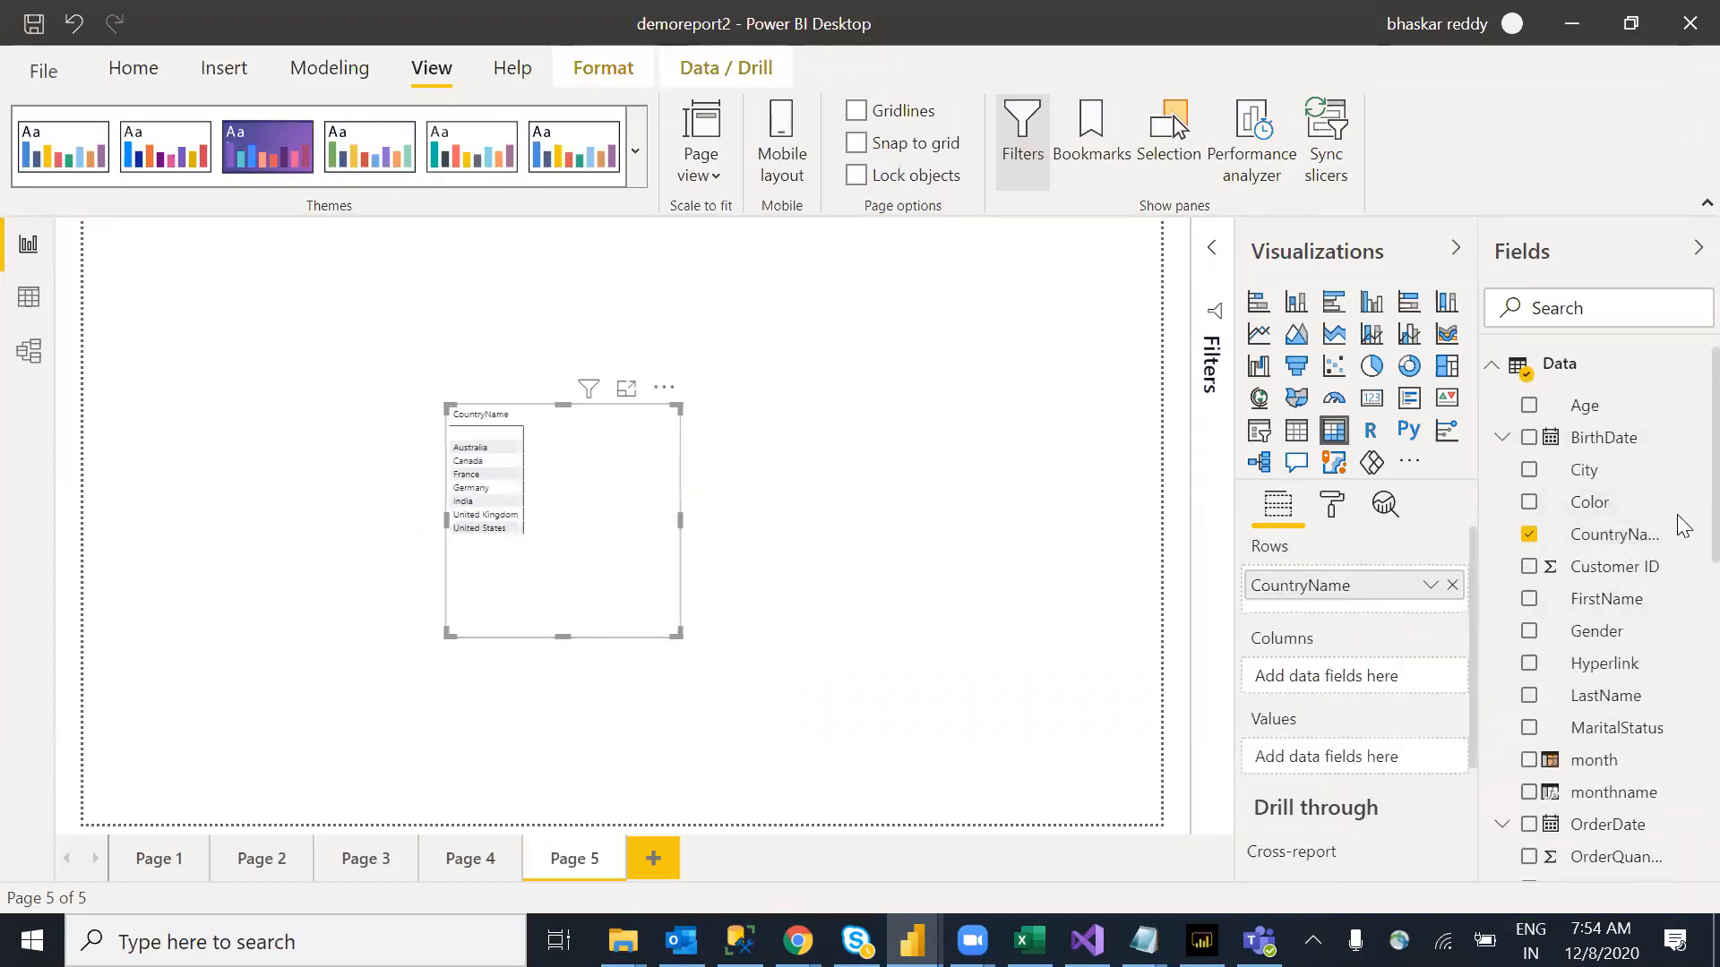
Step: Add ProductCategoryName to the matrix's columns and move it into the rows below CountryName
{"action": "scroll", "coordinate": [1683, 627], "scroll_direction": "down", "scroll_amount": 1}
{"action": "scroll", "coordinate": [1682, 582], "scroll_direction": "down", "scroll_amount": 2}
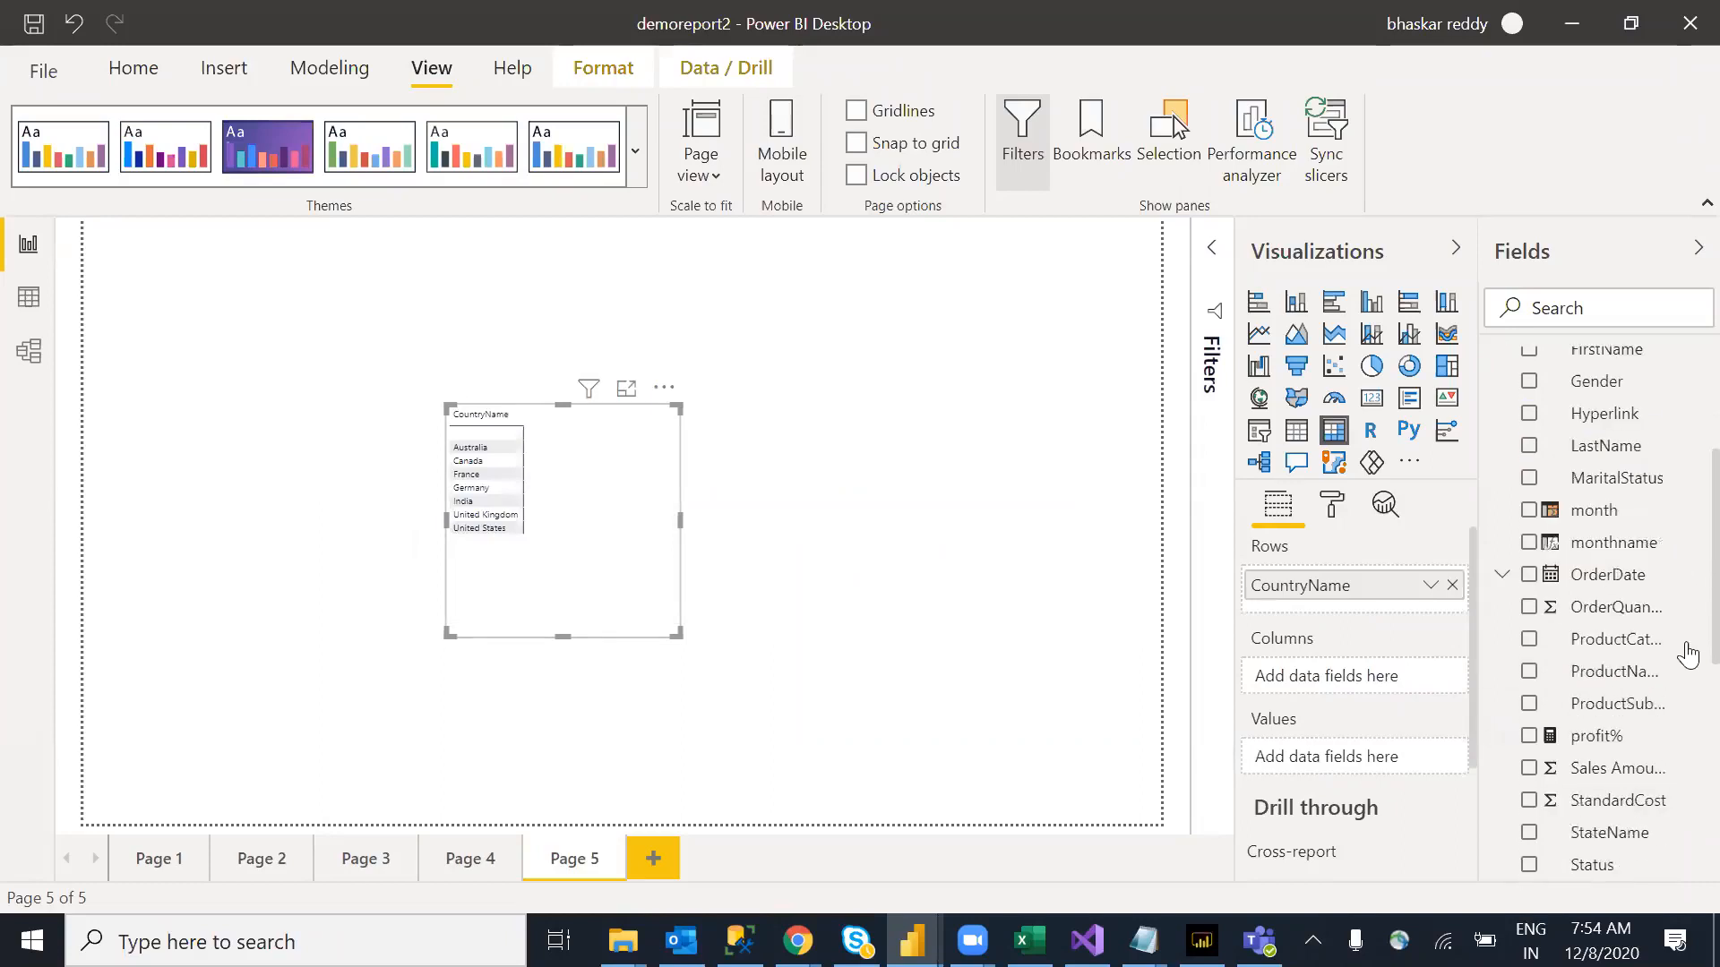
{"action": "left_click_drag", "start_coordinate": [1615, 639], "coordinate": [1335, 675]}
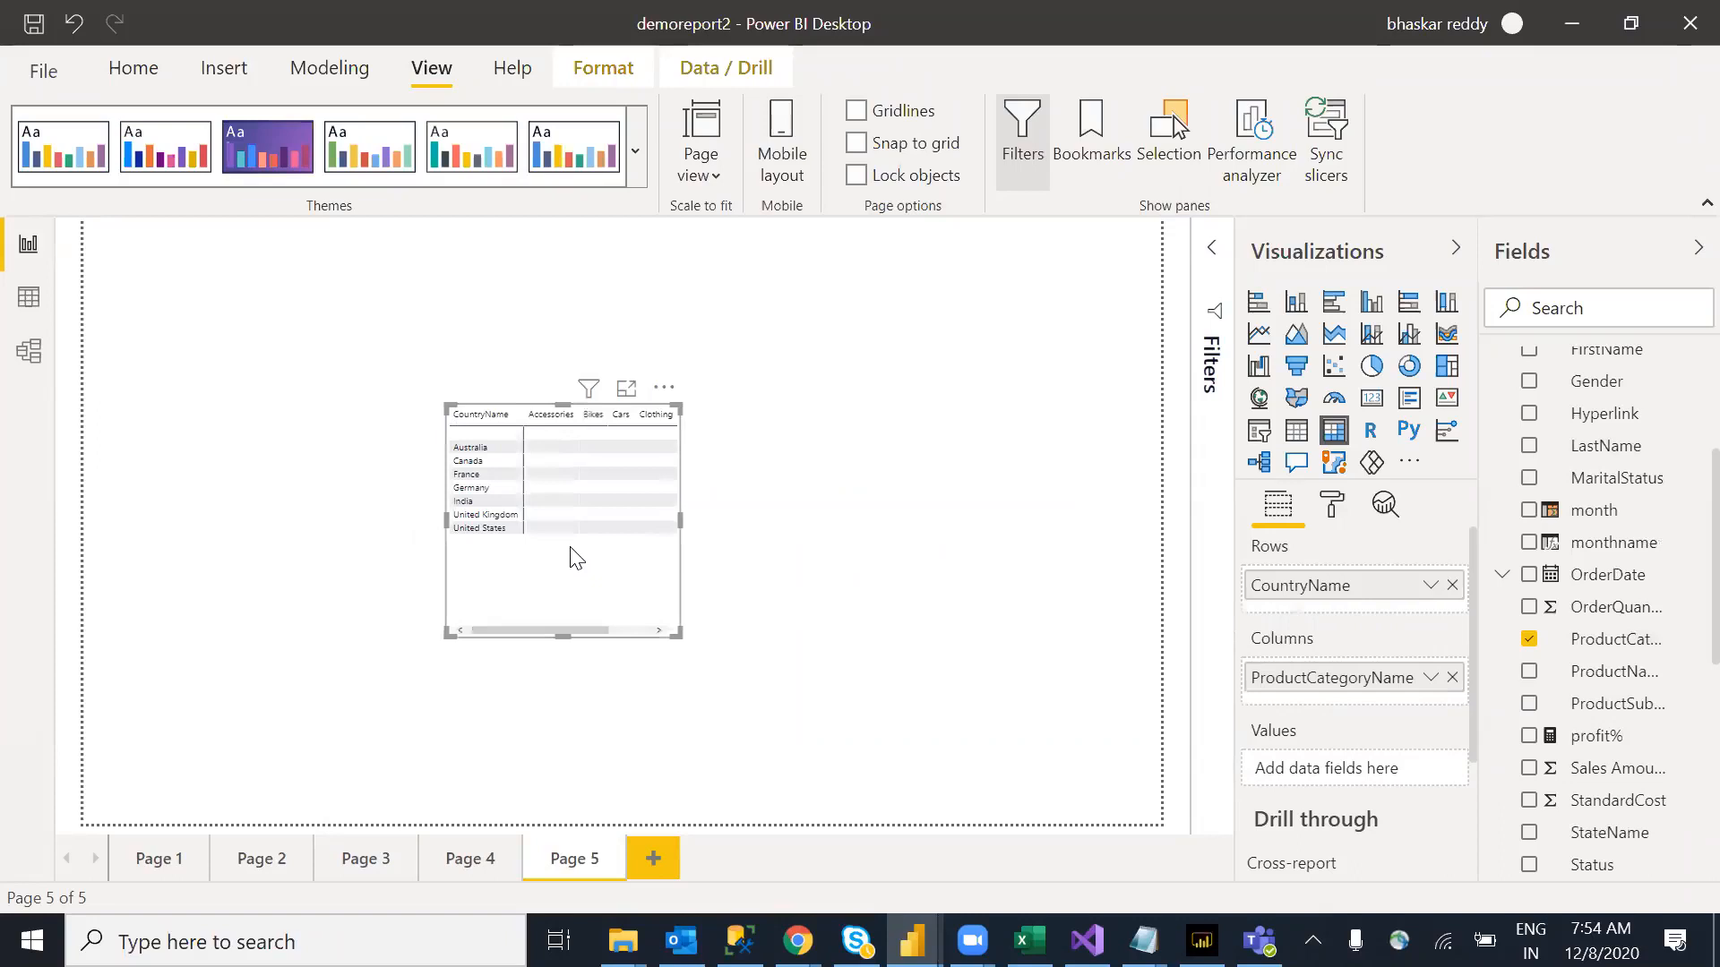
{"action": "left_click_drag", "start_coordinate": [1375, 684], "coordinate": [1355, 602]}
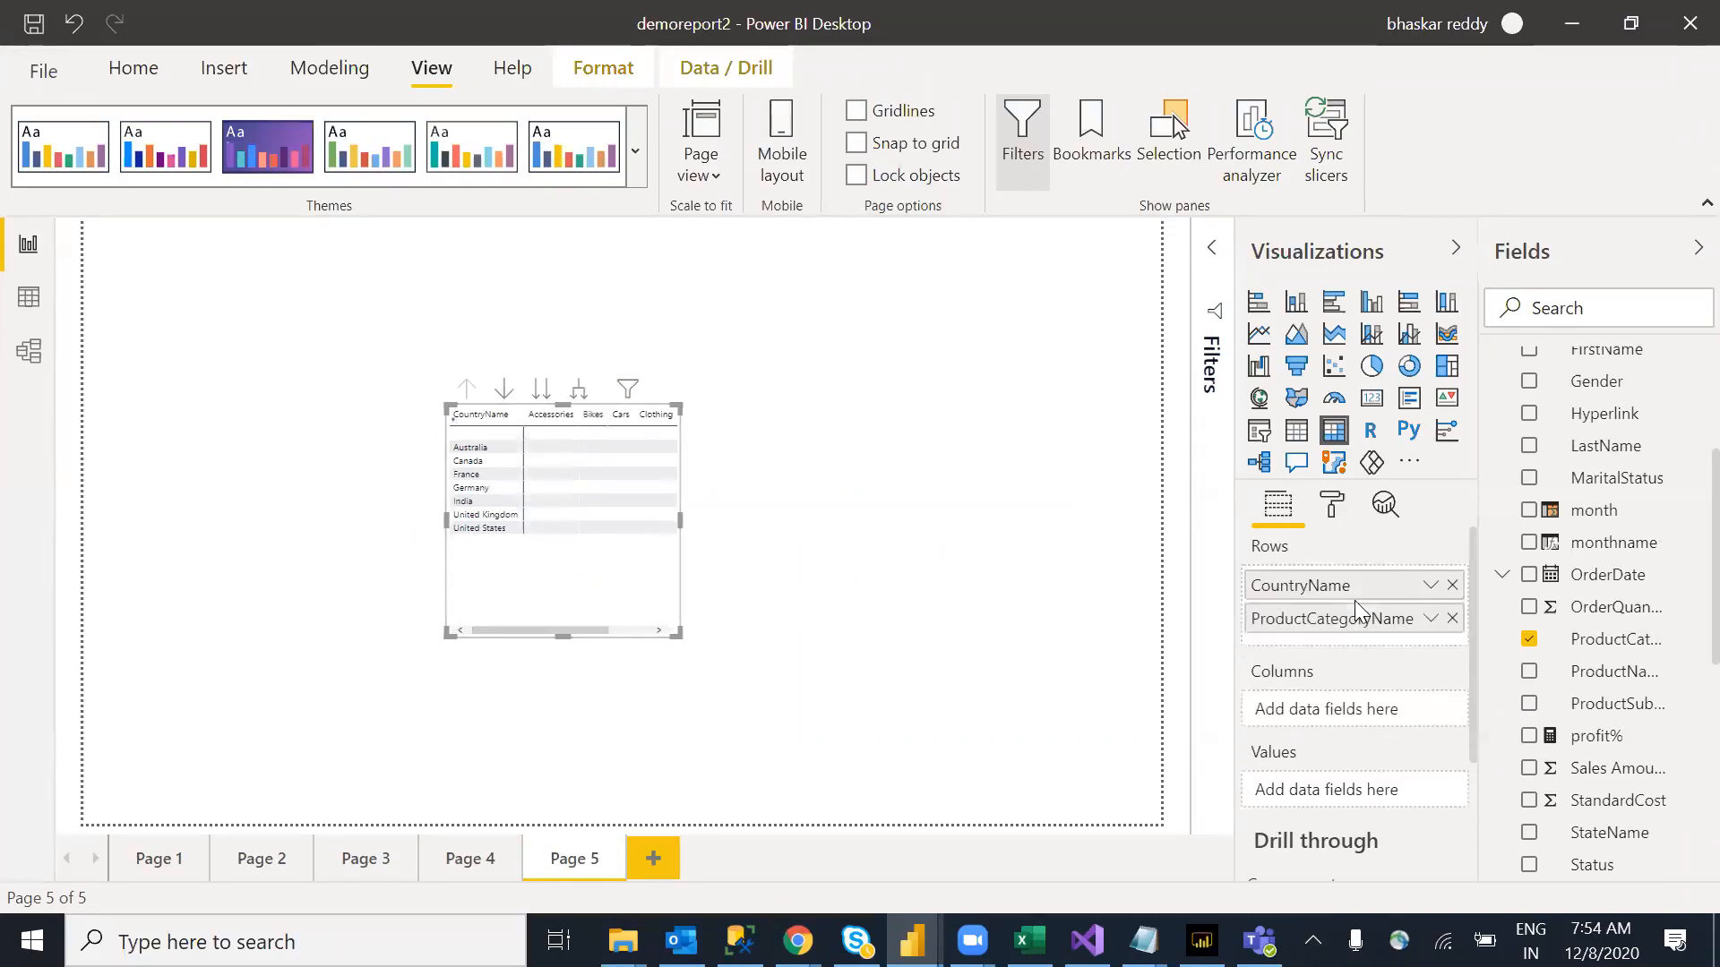
Step: Add TotalSales as the matrix's value, enlarge the visual and expand all rows down one level
{"action": "scroll", "coordinate": [1685, 634], "scroll_direction": "down", "scroll_amount": 1}
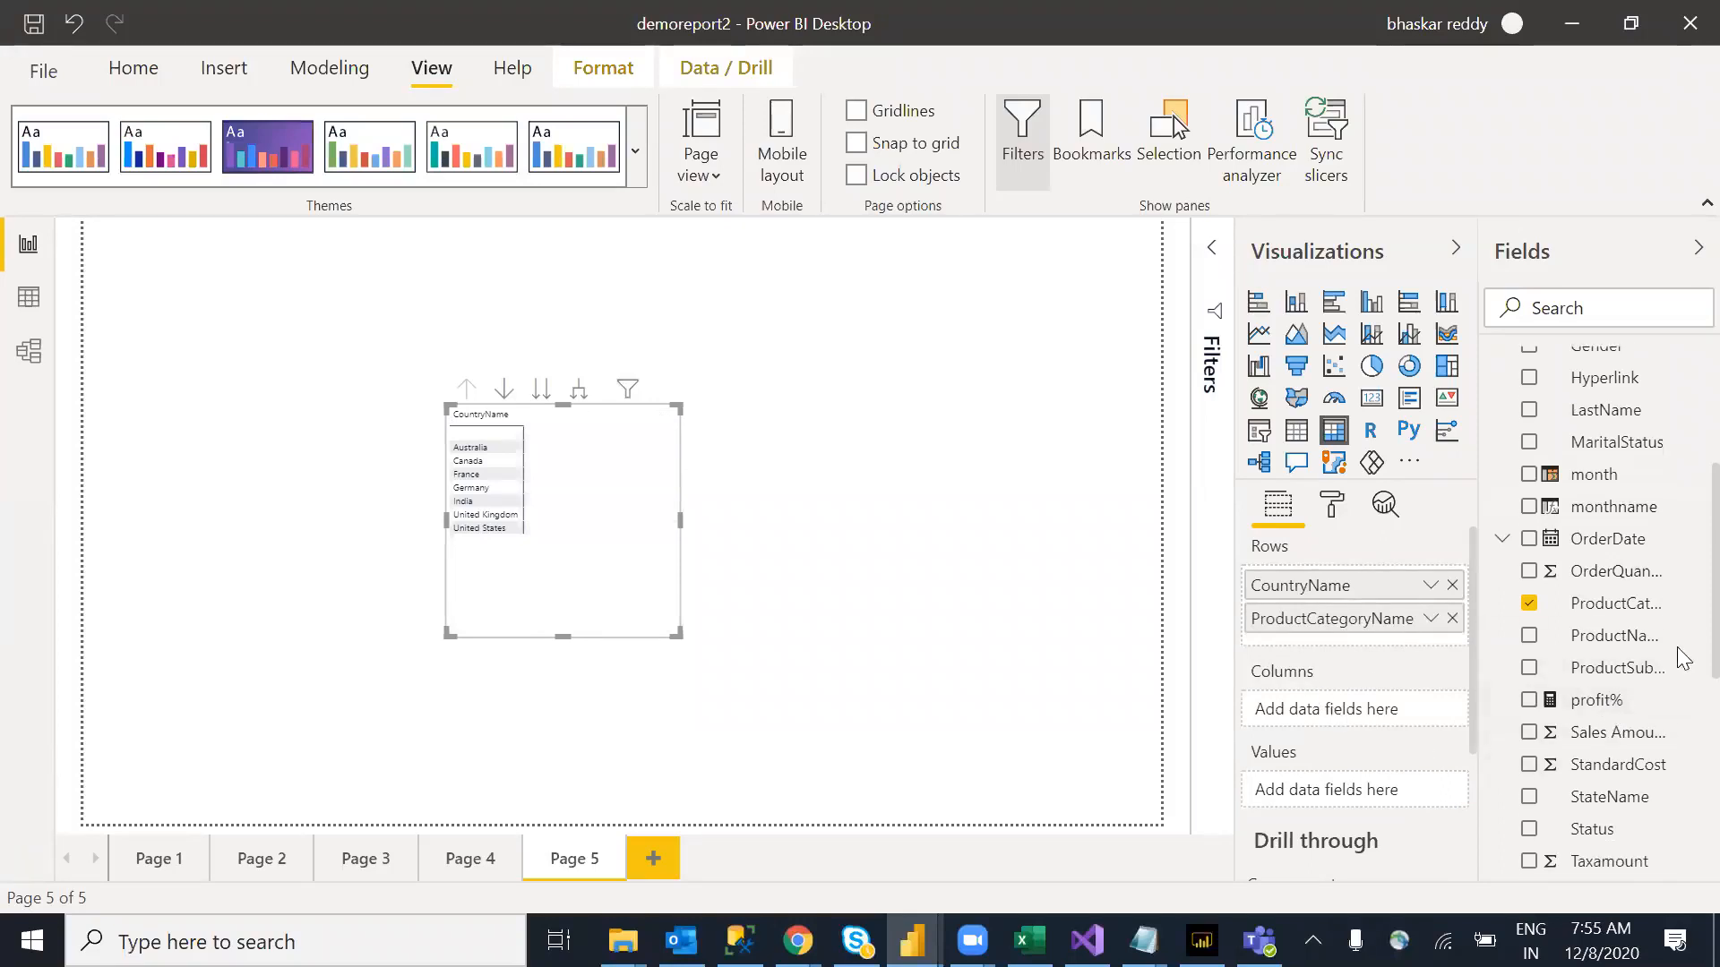
{"action": "scroll", "coordinate": [1684, 663], "scroll_direction": "down", "scroll_amount": 5}
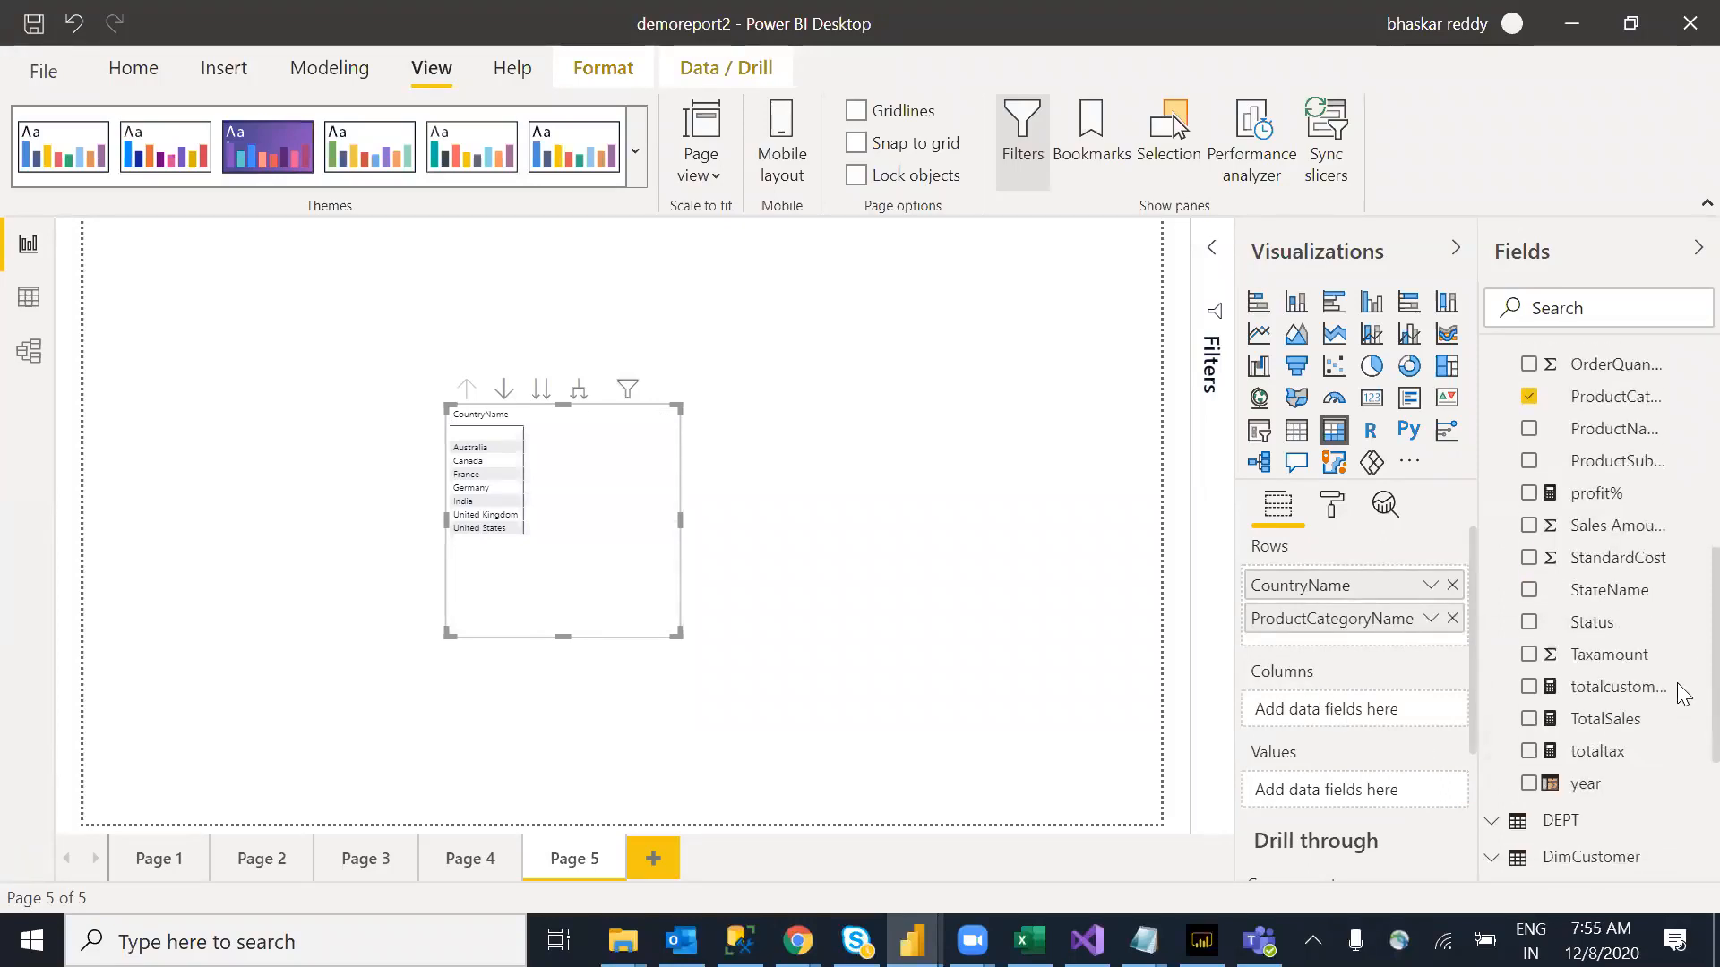
{"action": "left_click", "coordinate": [1529, 721]}
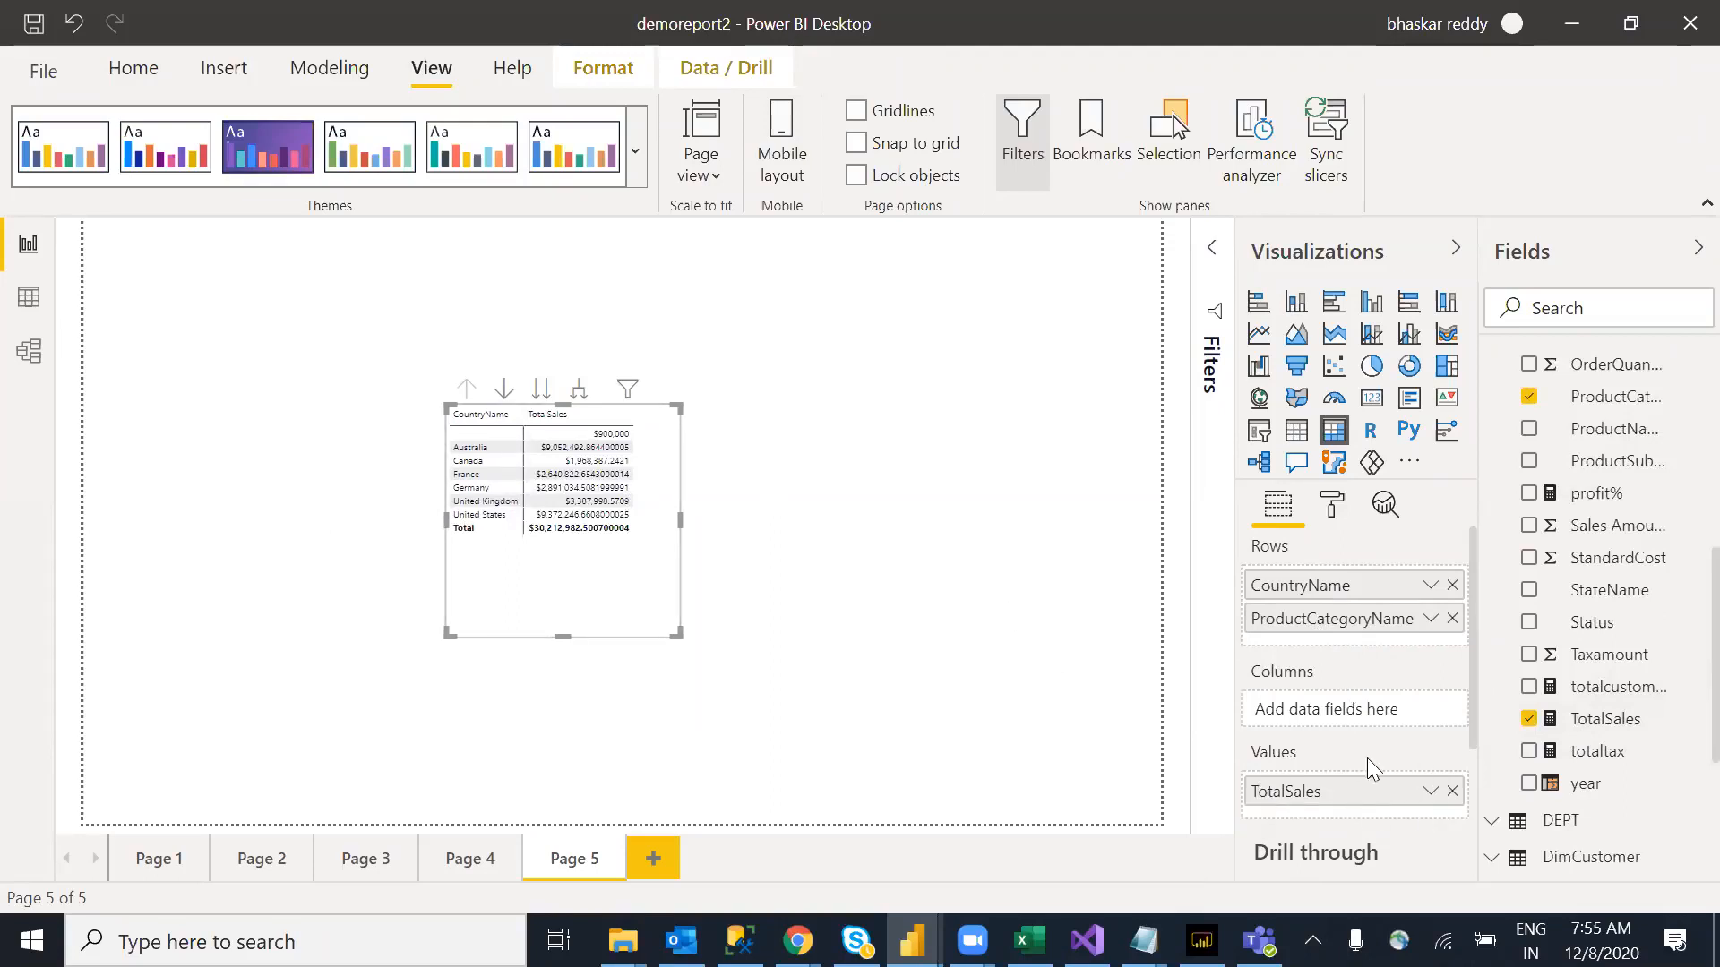
{"action": "left_click_drag", "start_coordinate": [678, 633], "coordinate": [767, 650]}
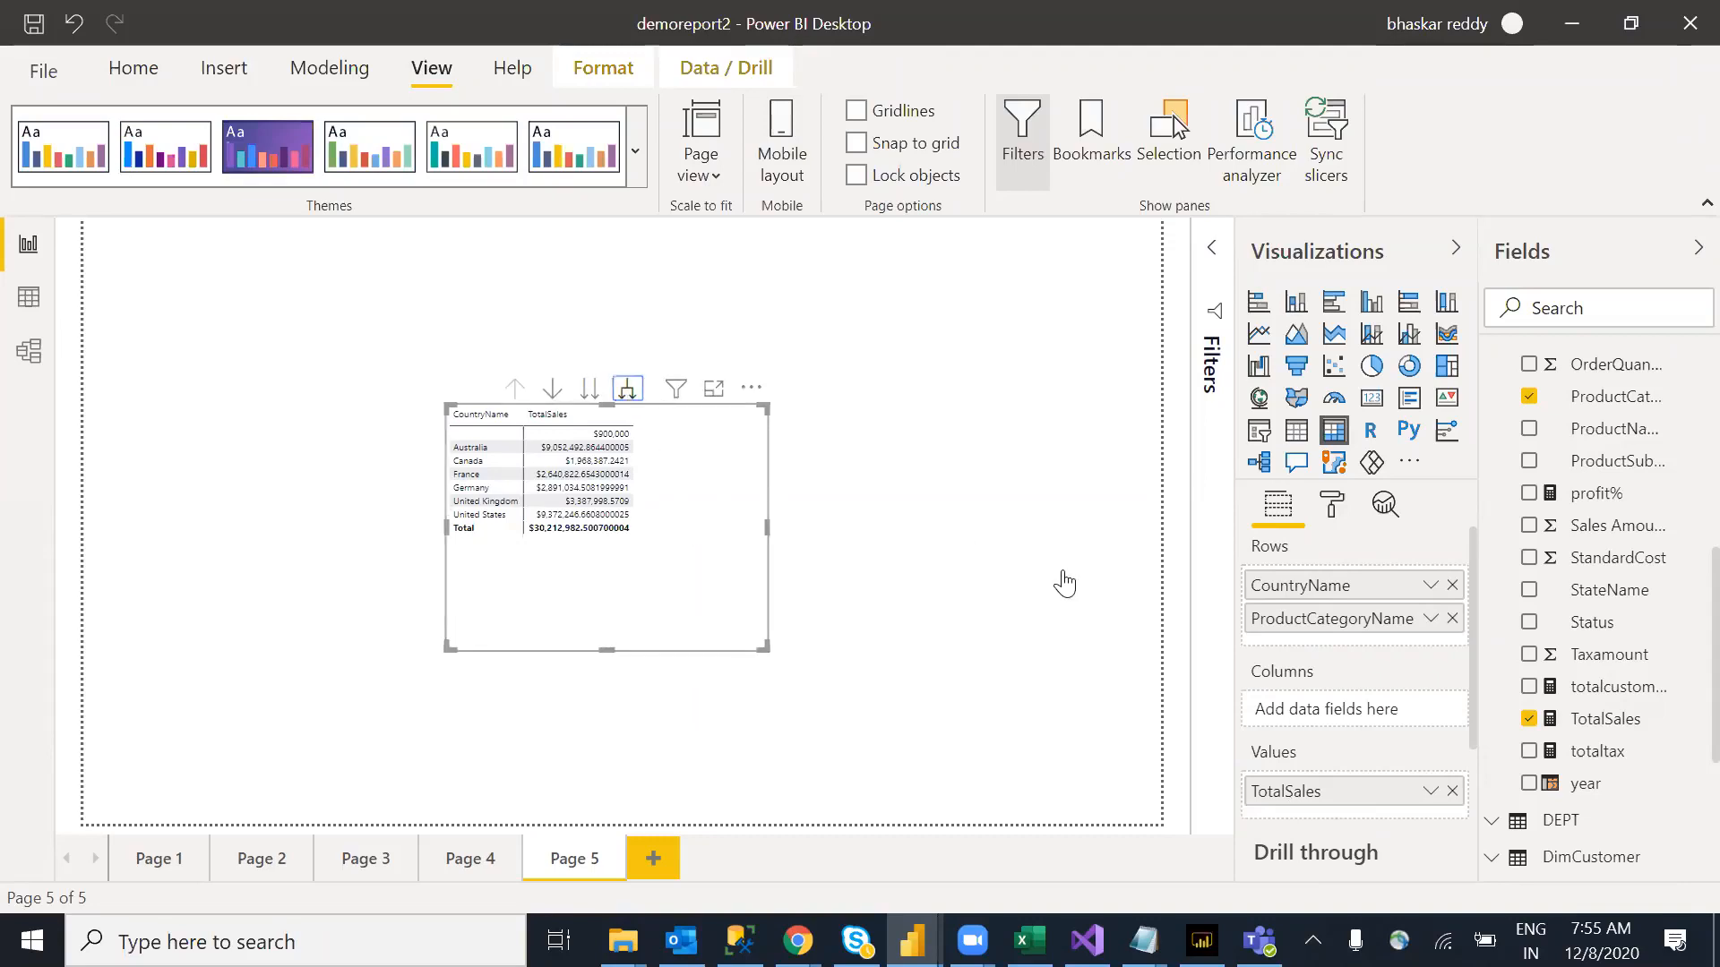
Step: Turn off Stepped layout in the row header formatting of the Page 5 matrix
{"action": "left_click", "coordinate": [1333, 507]}
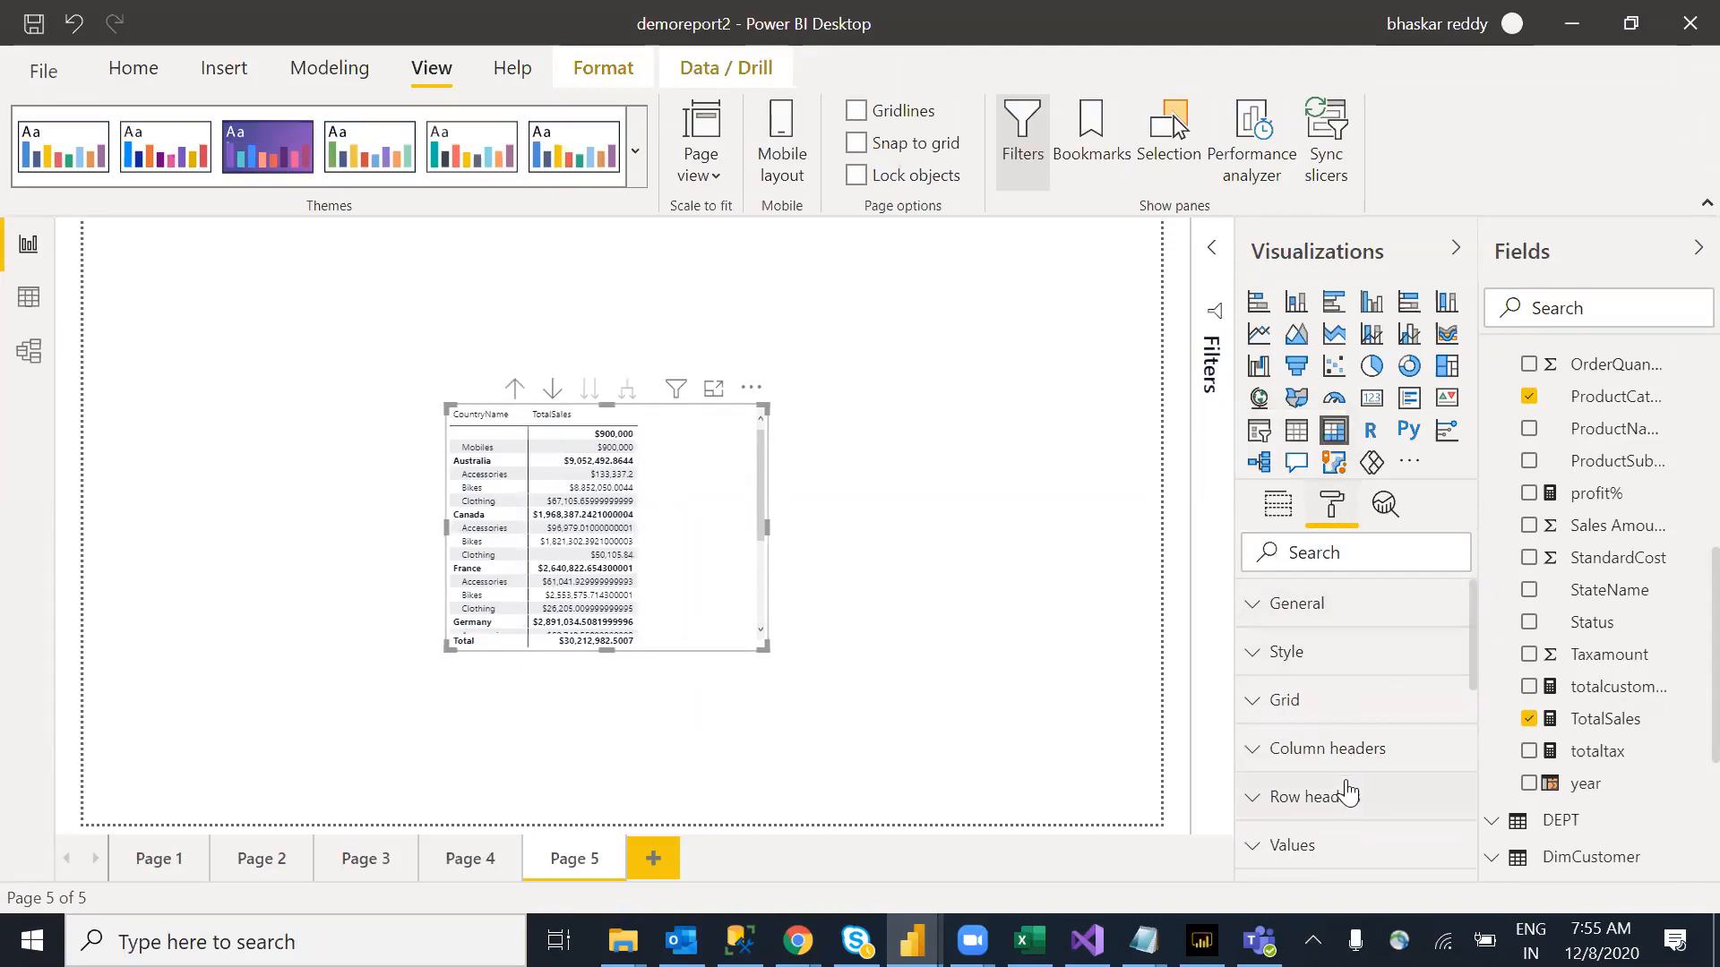
{"action": "left_click", "coordinate": [1284, 809]}
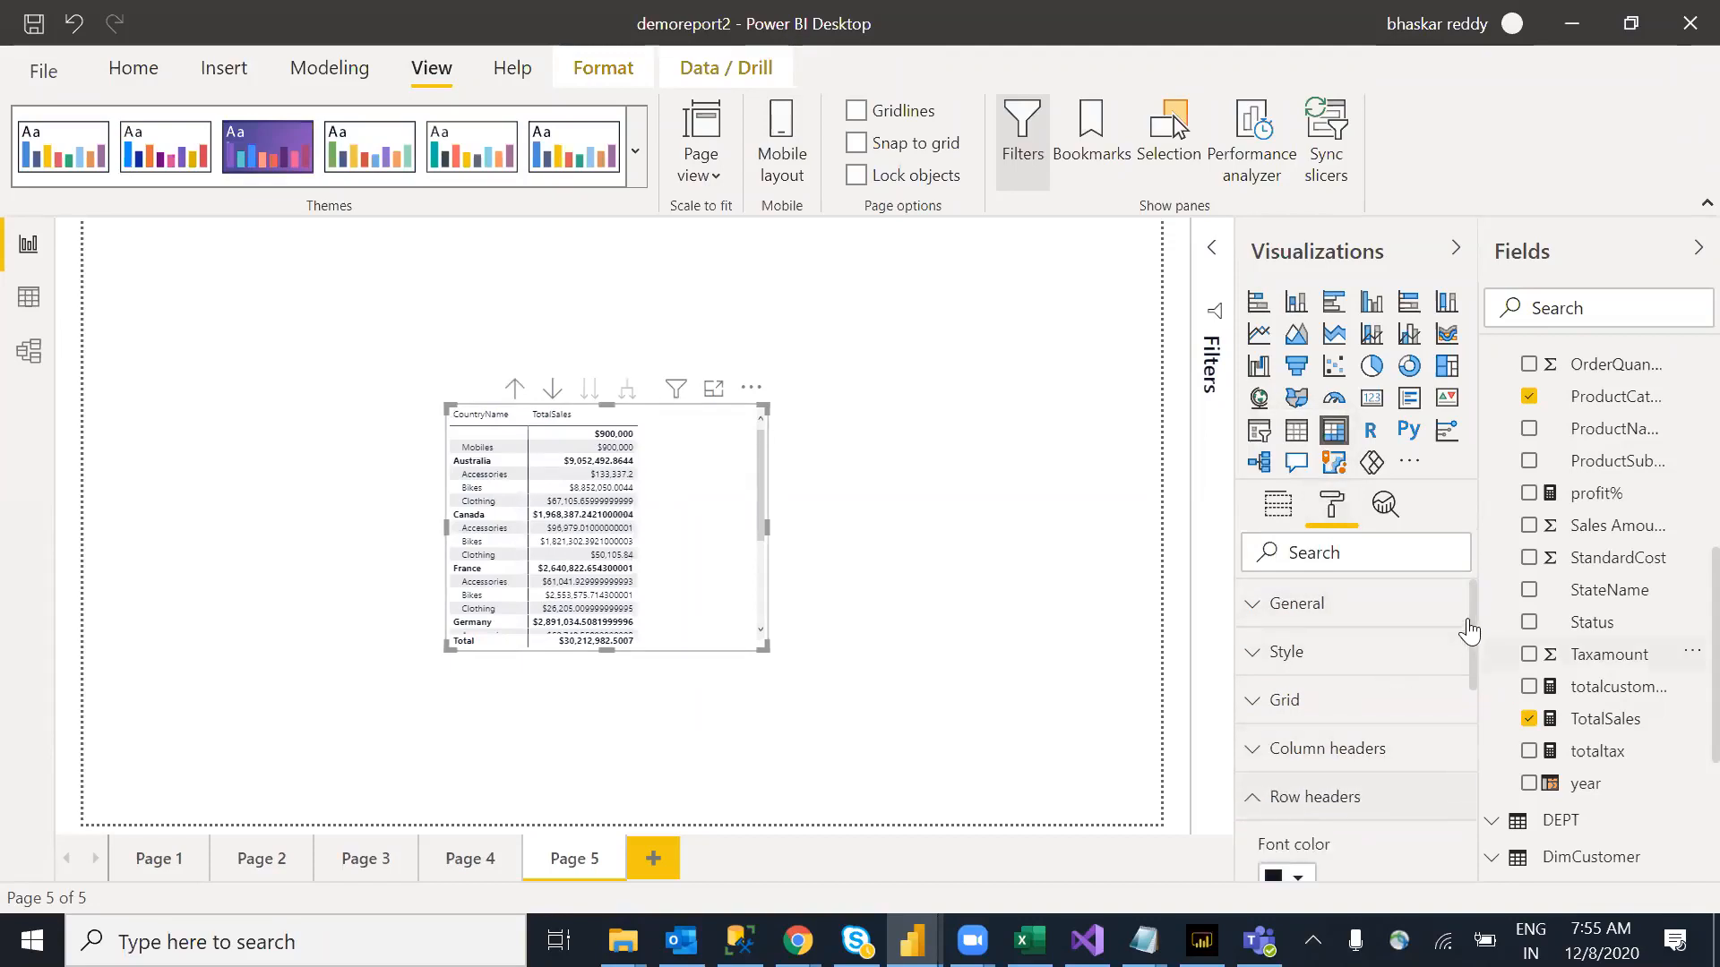
{"action": "left_click_drag", "start_coordinate": [1473, 609], "coordinate": [1476, 709]}
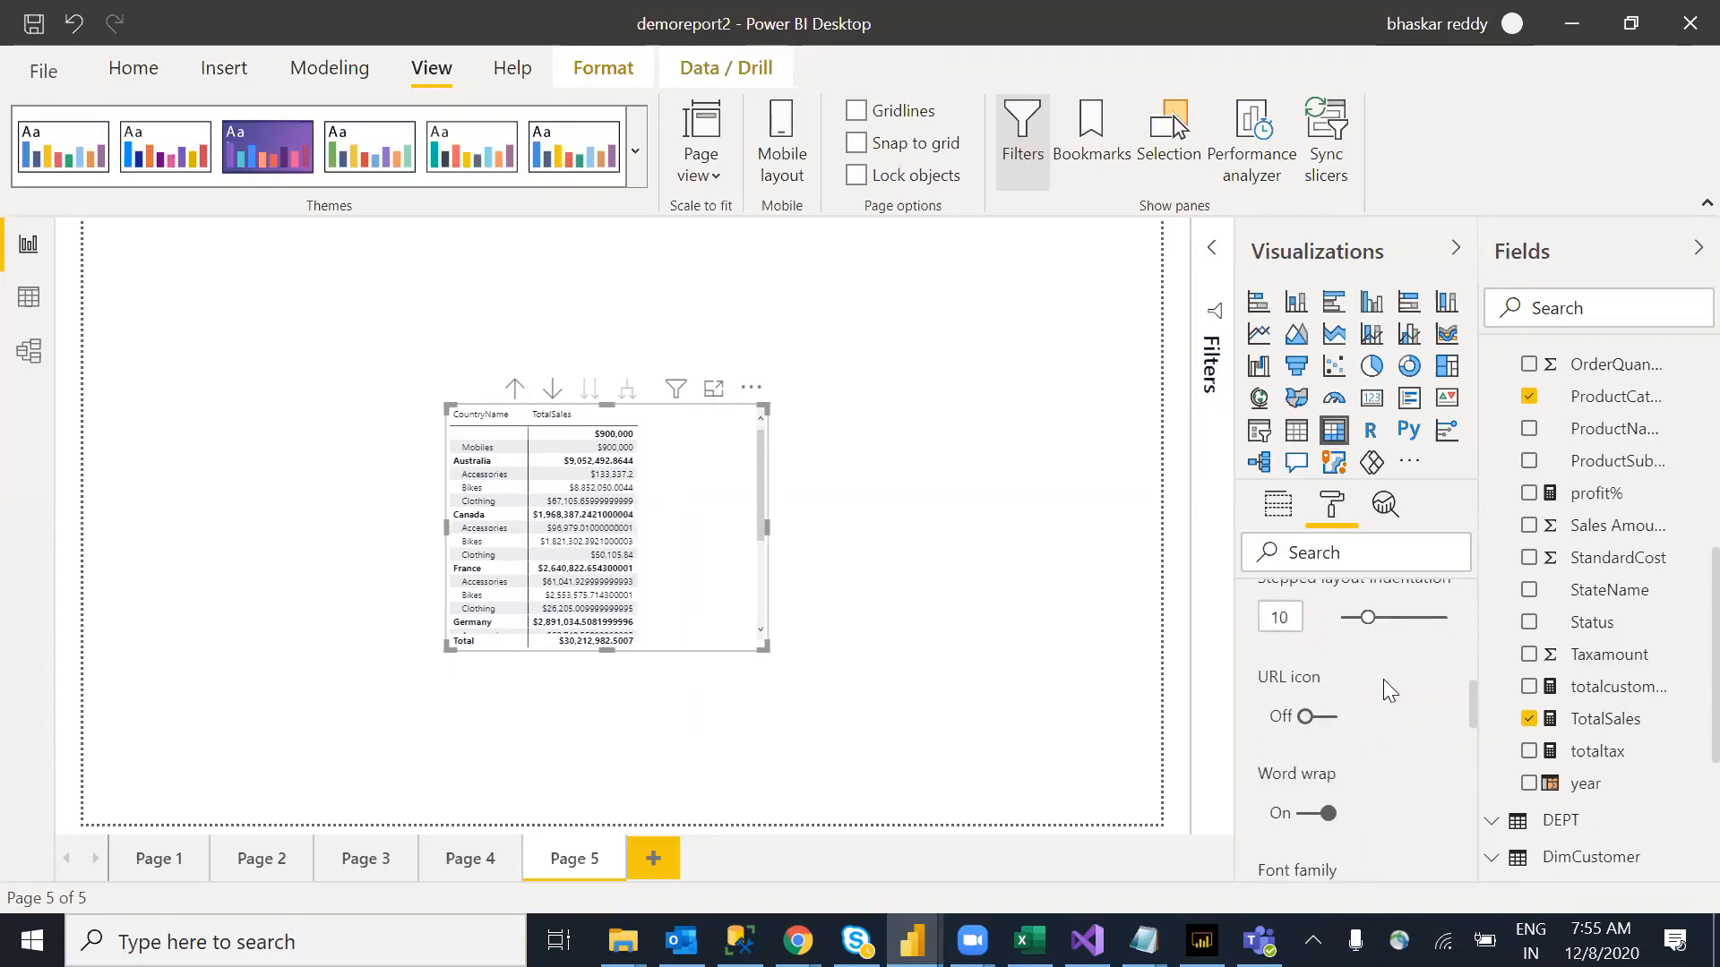
{"action": "mouse_move", "coordinate": [1471, 700]}
{"action": "left_mouse_down"}
{"action": "mouse_move", "coordinate": [1474, 767]}
{"action": "mouse_move", "coordinate": [1474, 672]}
{"action": "left_mouse_up"}
{"action": "left_click", "coordinate": [1321, 688]}
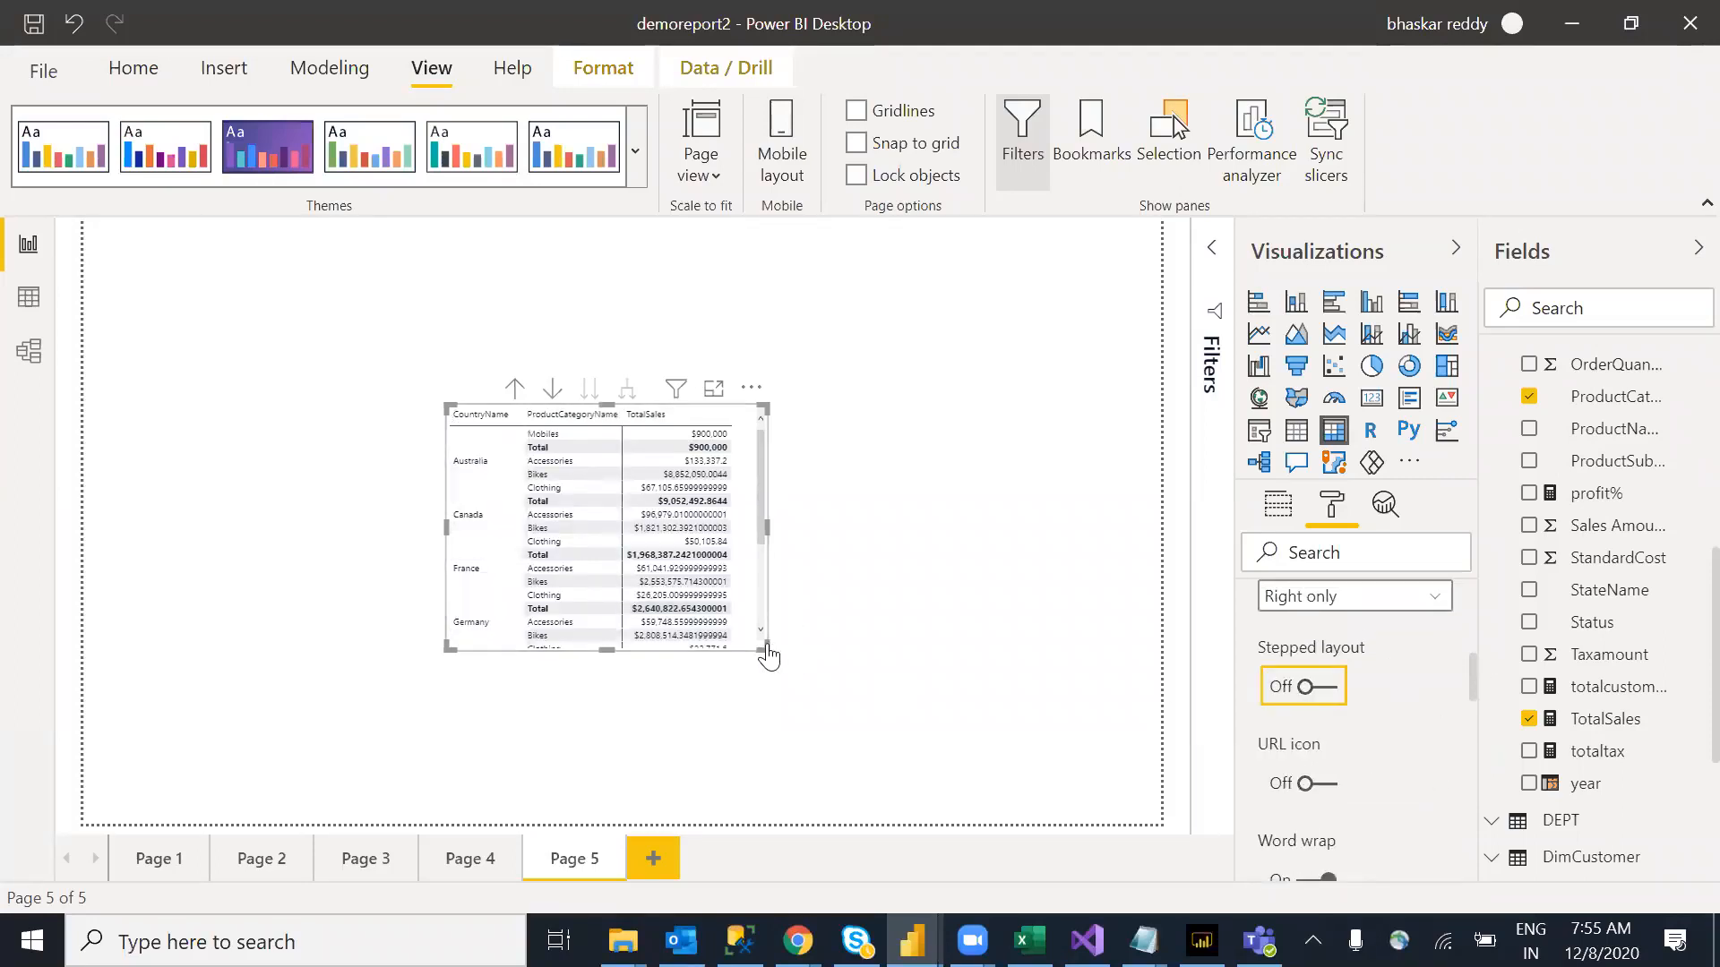
Step: Enlarge the matrix further and add totaltax as a second value beside TotalSales
{"action": "left_click_drag", "start_coordinate": [883, 671], "coordinate": [884, 673]}
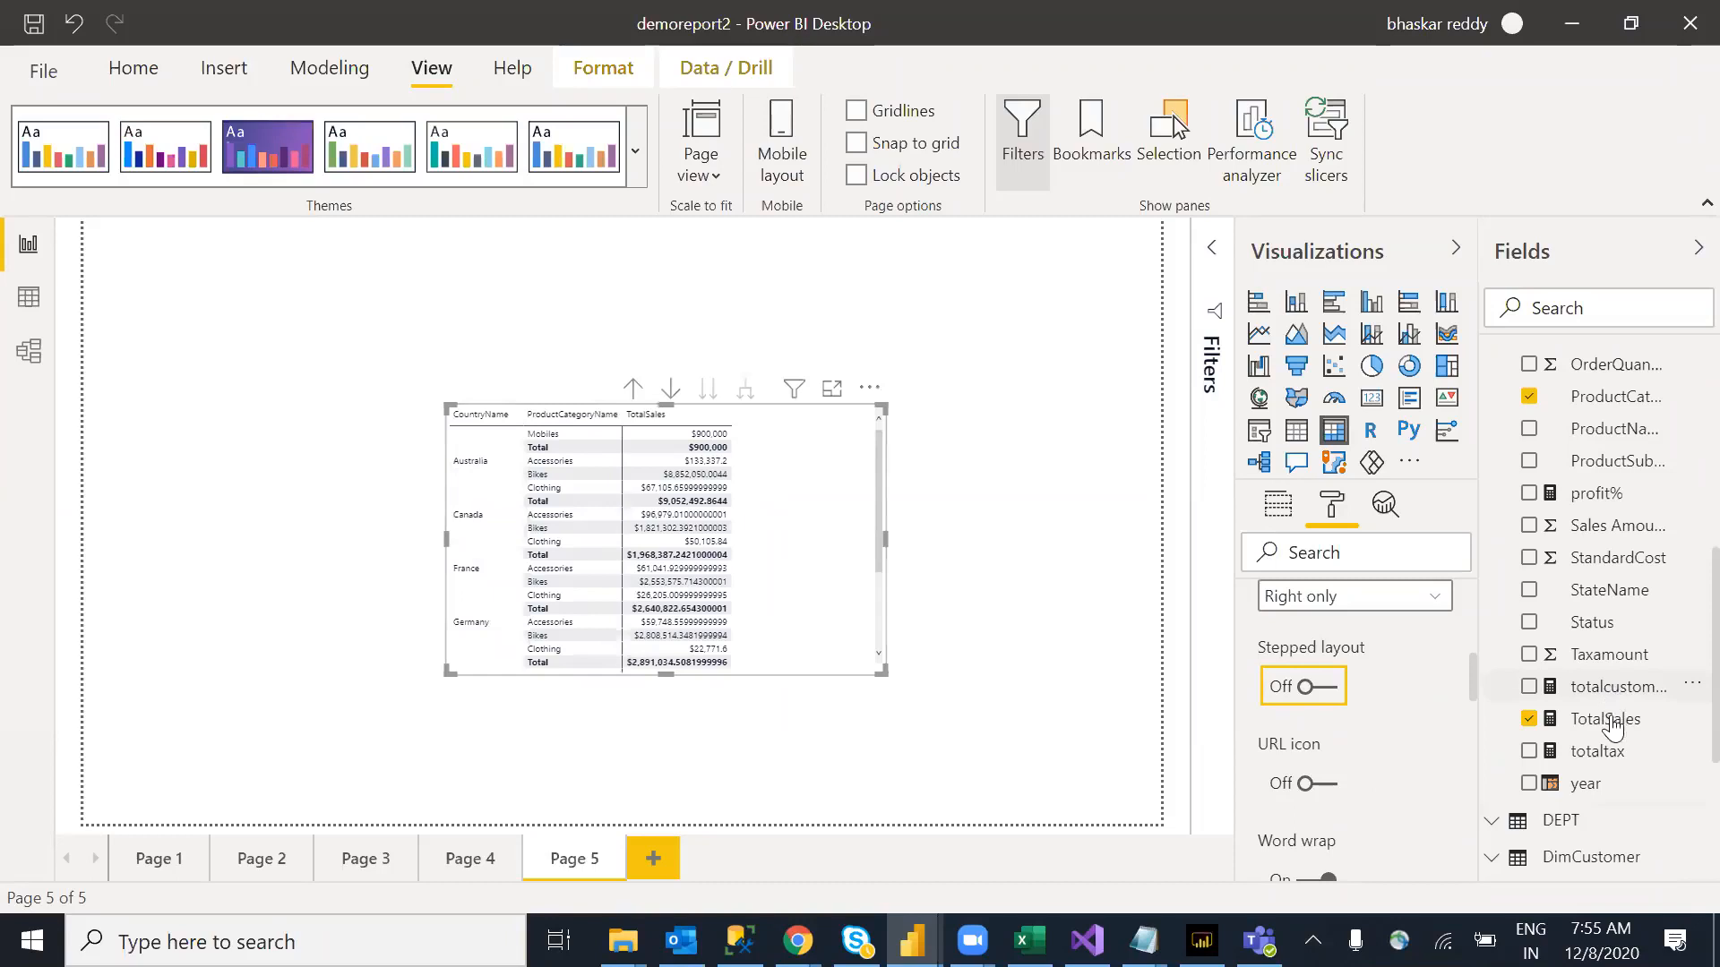
{"action": "left_click_drag", "start_coordinate": [818, 591], "coordinate": [818, 591]}
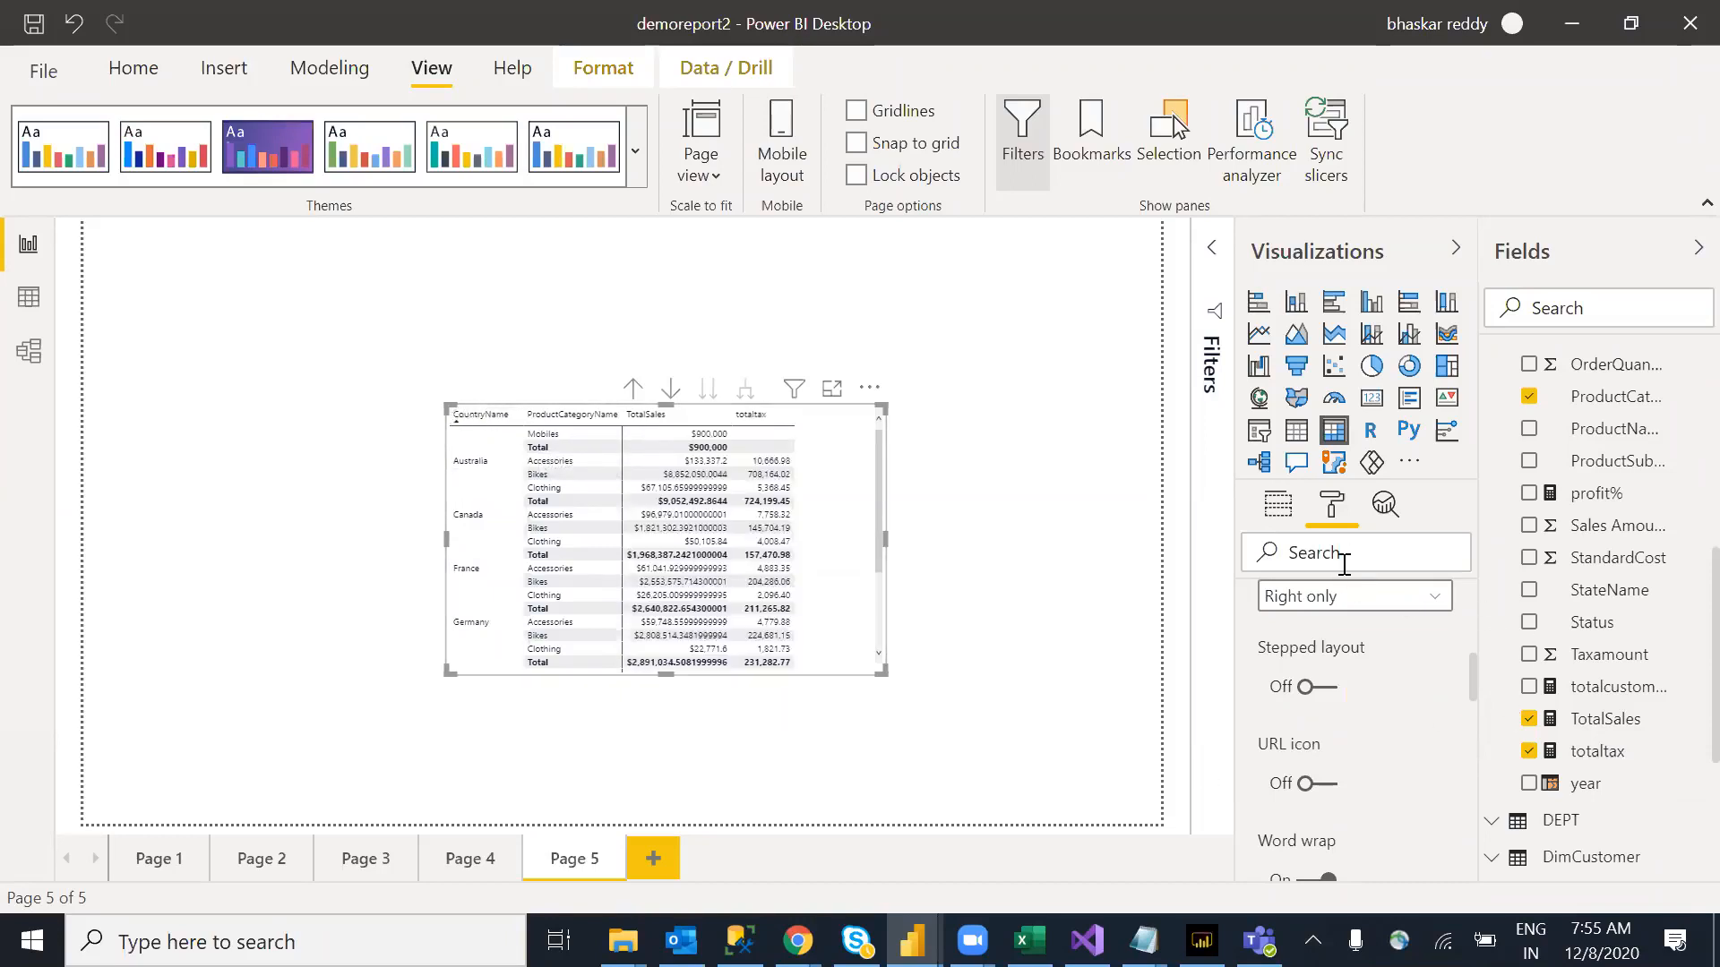
Step: Look at the Page 5 matrix's Grand total and Subtotals settings and switch row subtotals off and back on
{"action": "left_click_drag", "start_coordinate": [1473, 670], "coordinate": [1471, 600]}
{"action": "left_click", "coordinate": [1257, 715]}
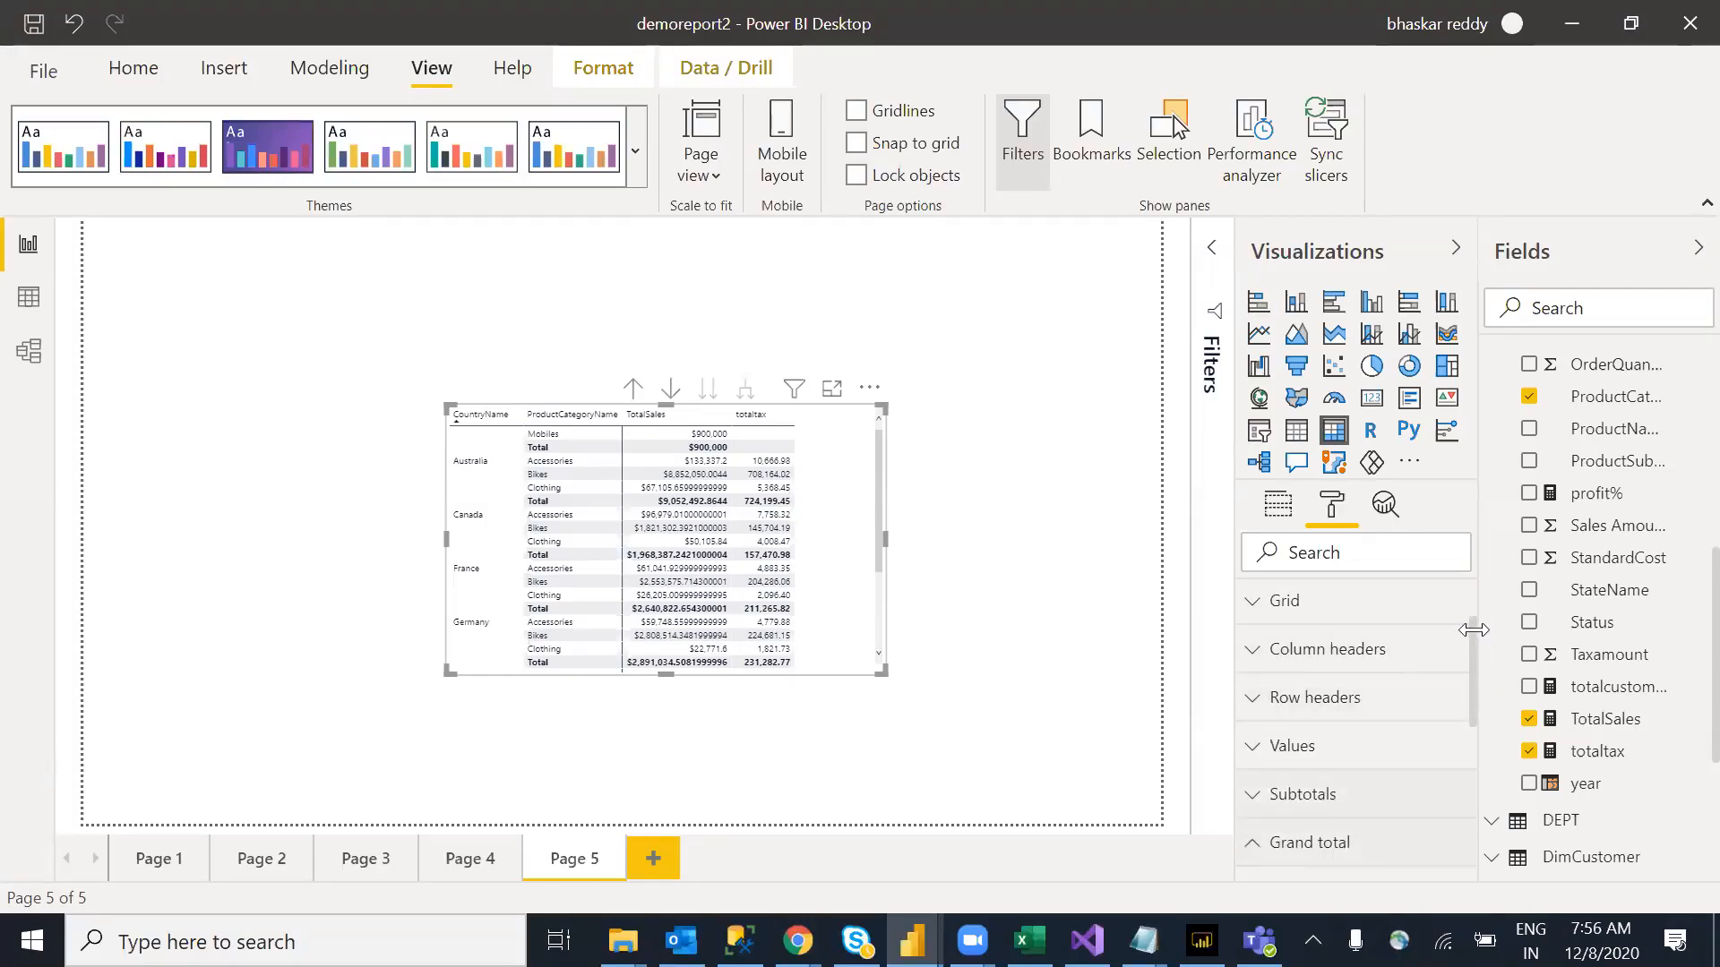
{"action": "scroll", "coordinate": [1475, 700], "scroll_direction": "down", "scroll_amount": 3}
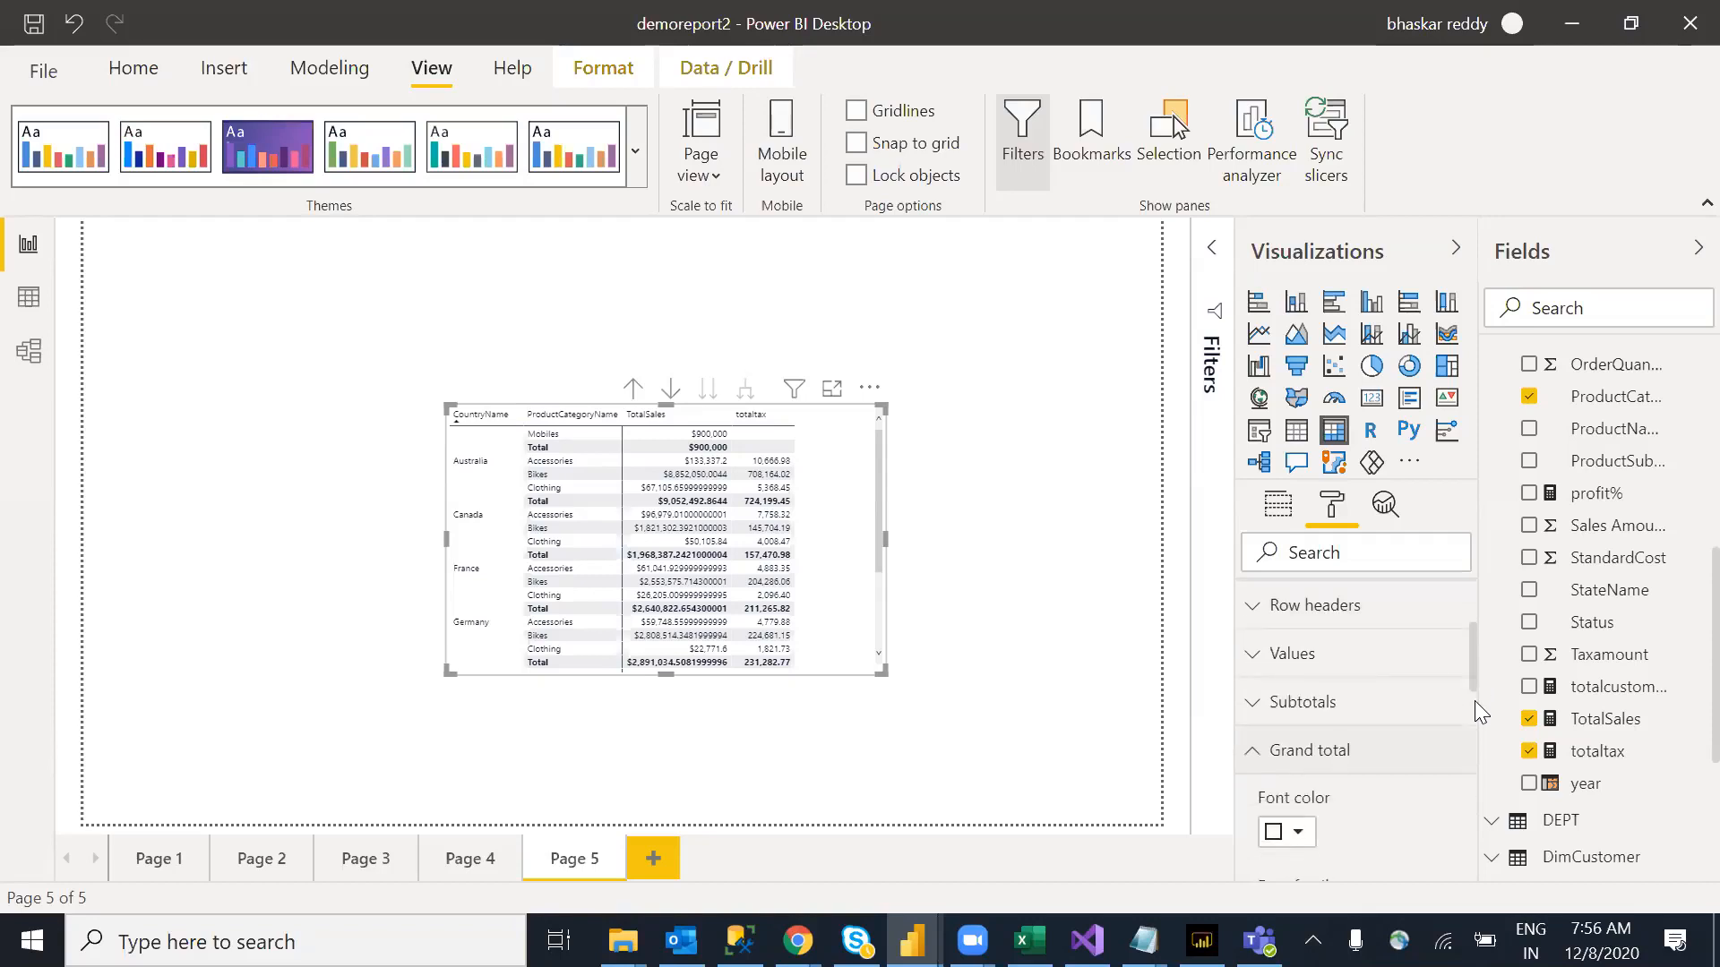
{"action": "scroll", "coordinate": [1481, 731], "scroll_direction": "down", "scroll_amount": 1}
{"action": "scroll", "coordinate": [1477, 693], "scroll_direction": "up", "scroll_amount": 3}
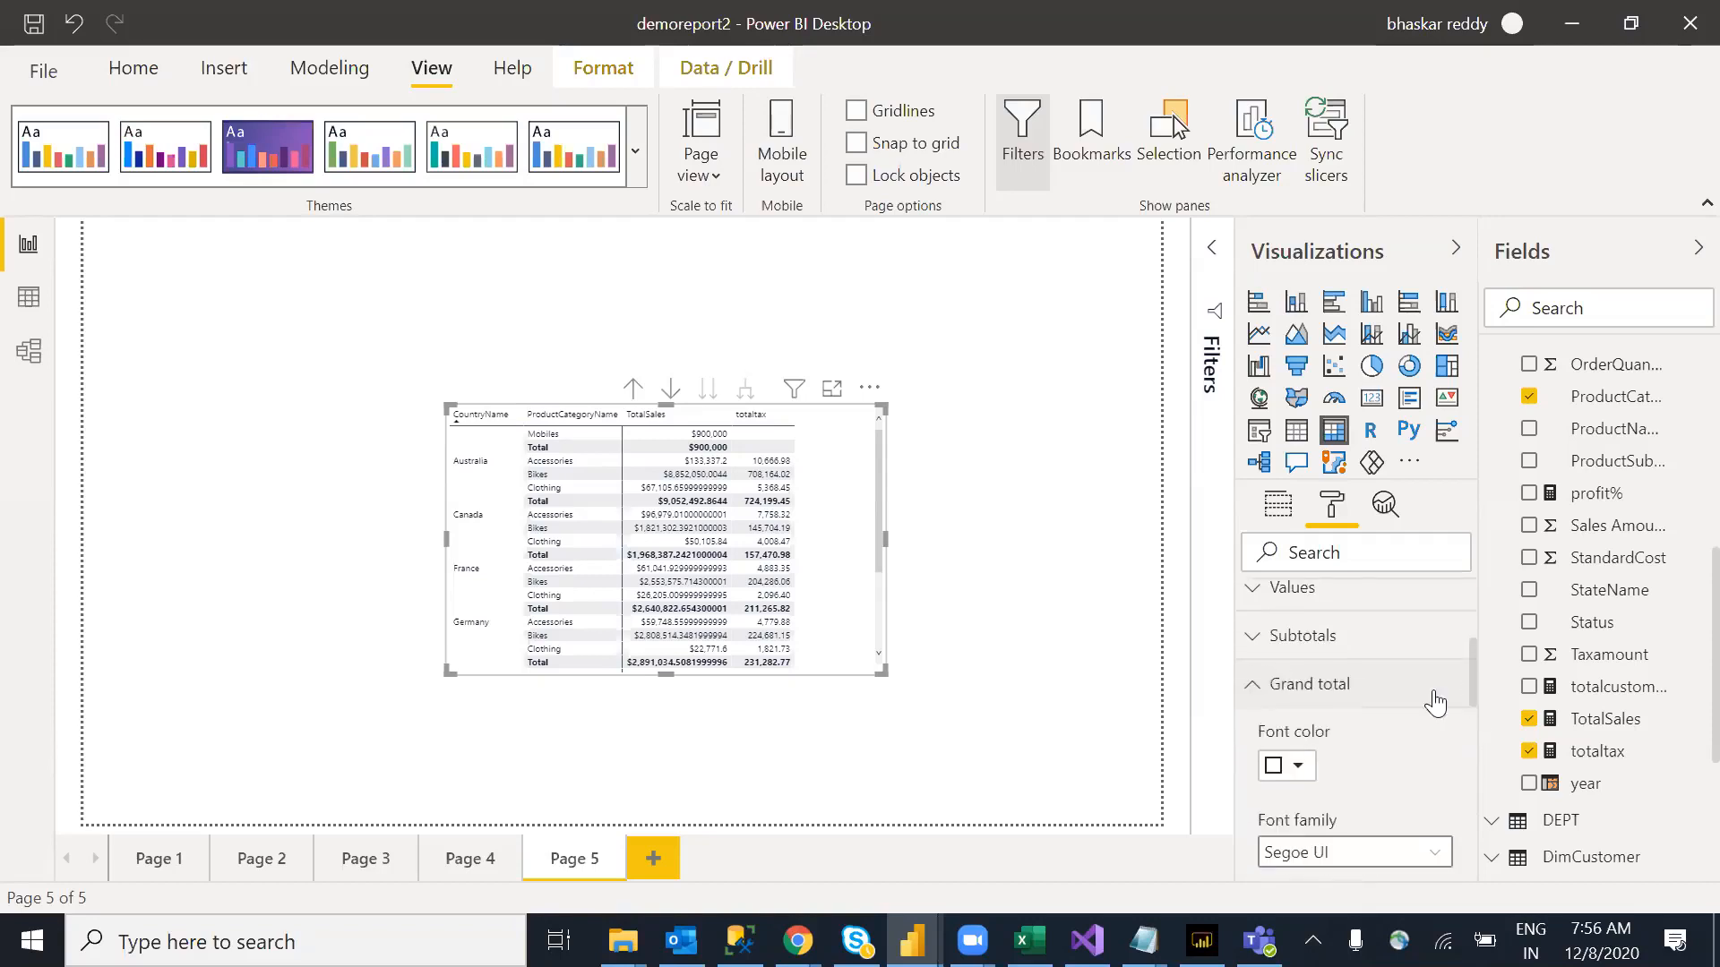
{"action": "left_click", "coordinate": [1473, 672]}
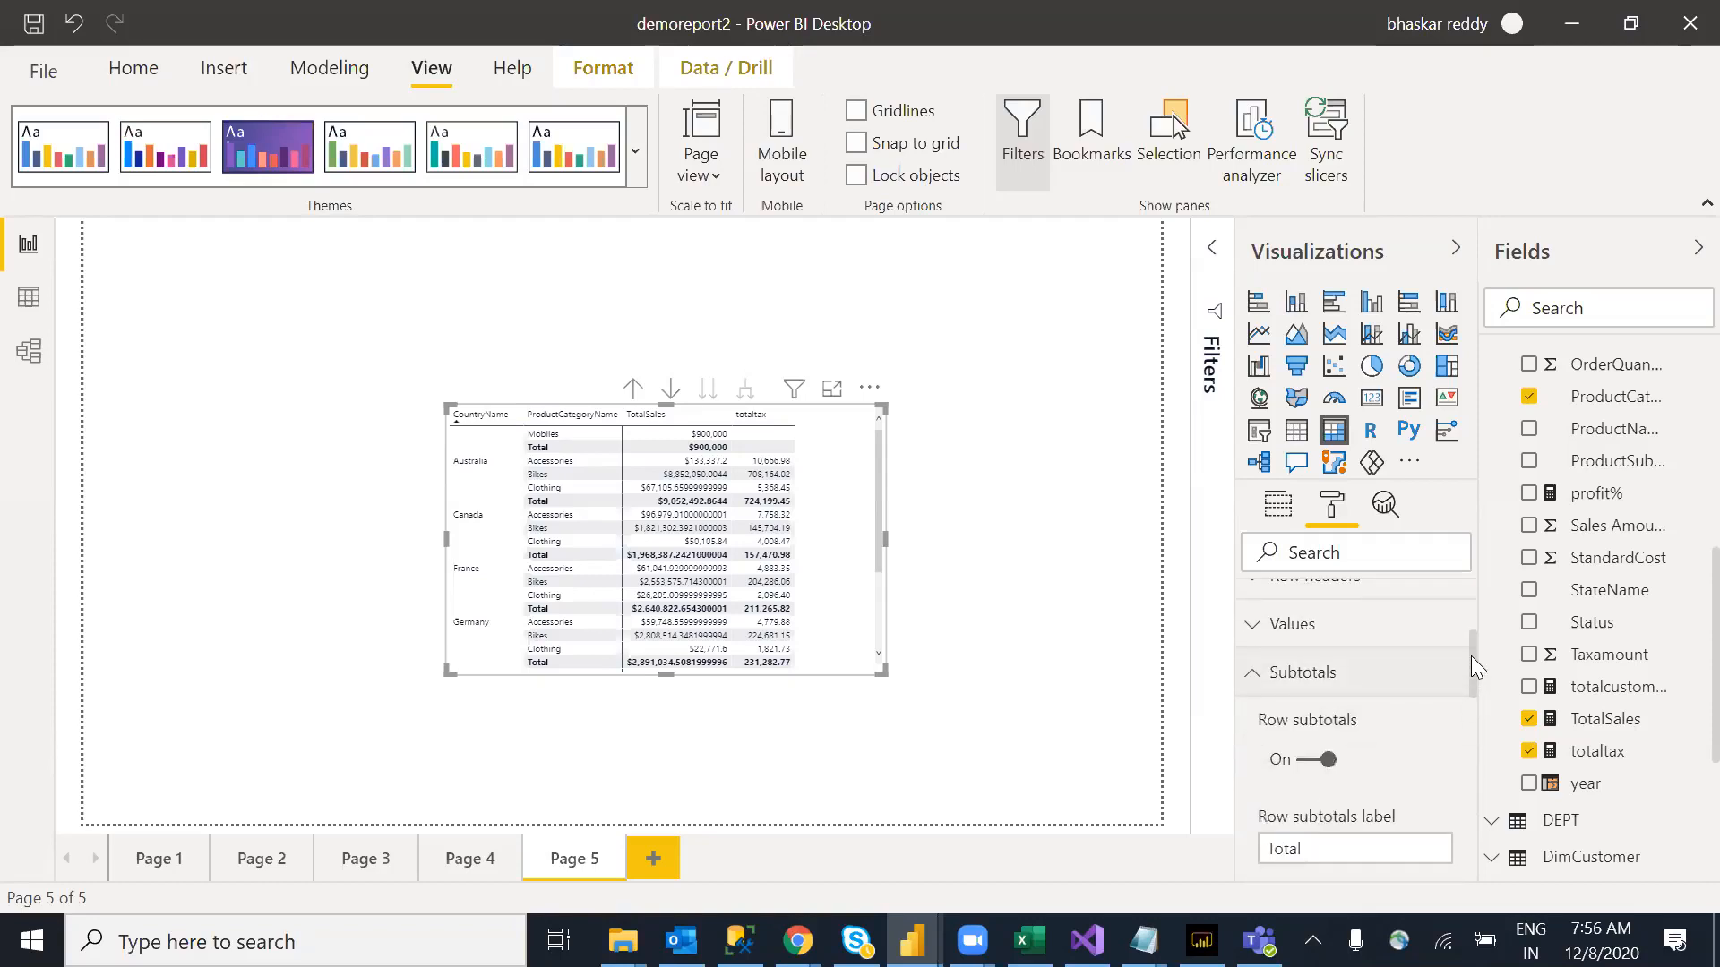
{"action": "left_click", "coordinate": [1316, 766]}
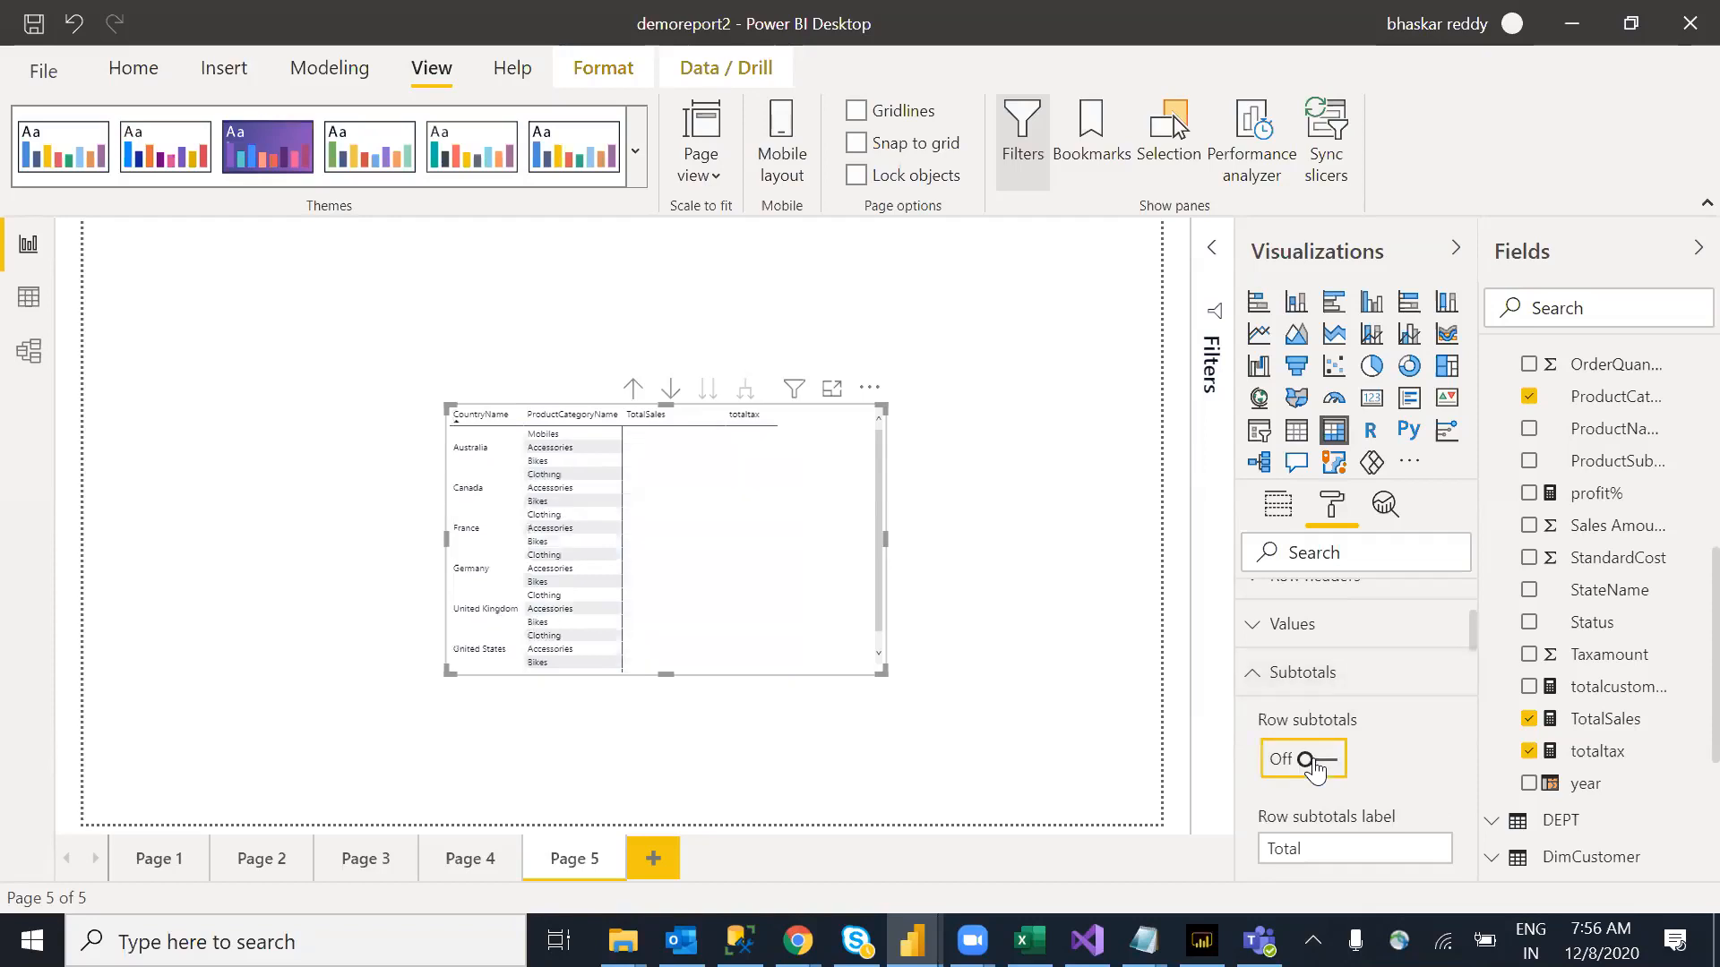
{"action": "left_click", "coordinate": [1332, 764]}
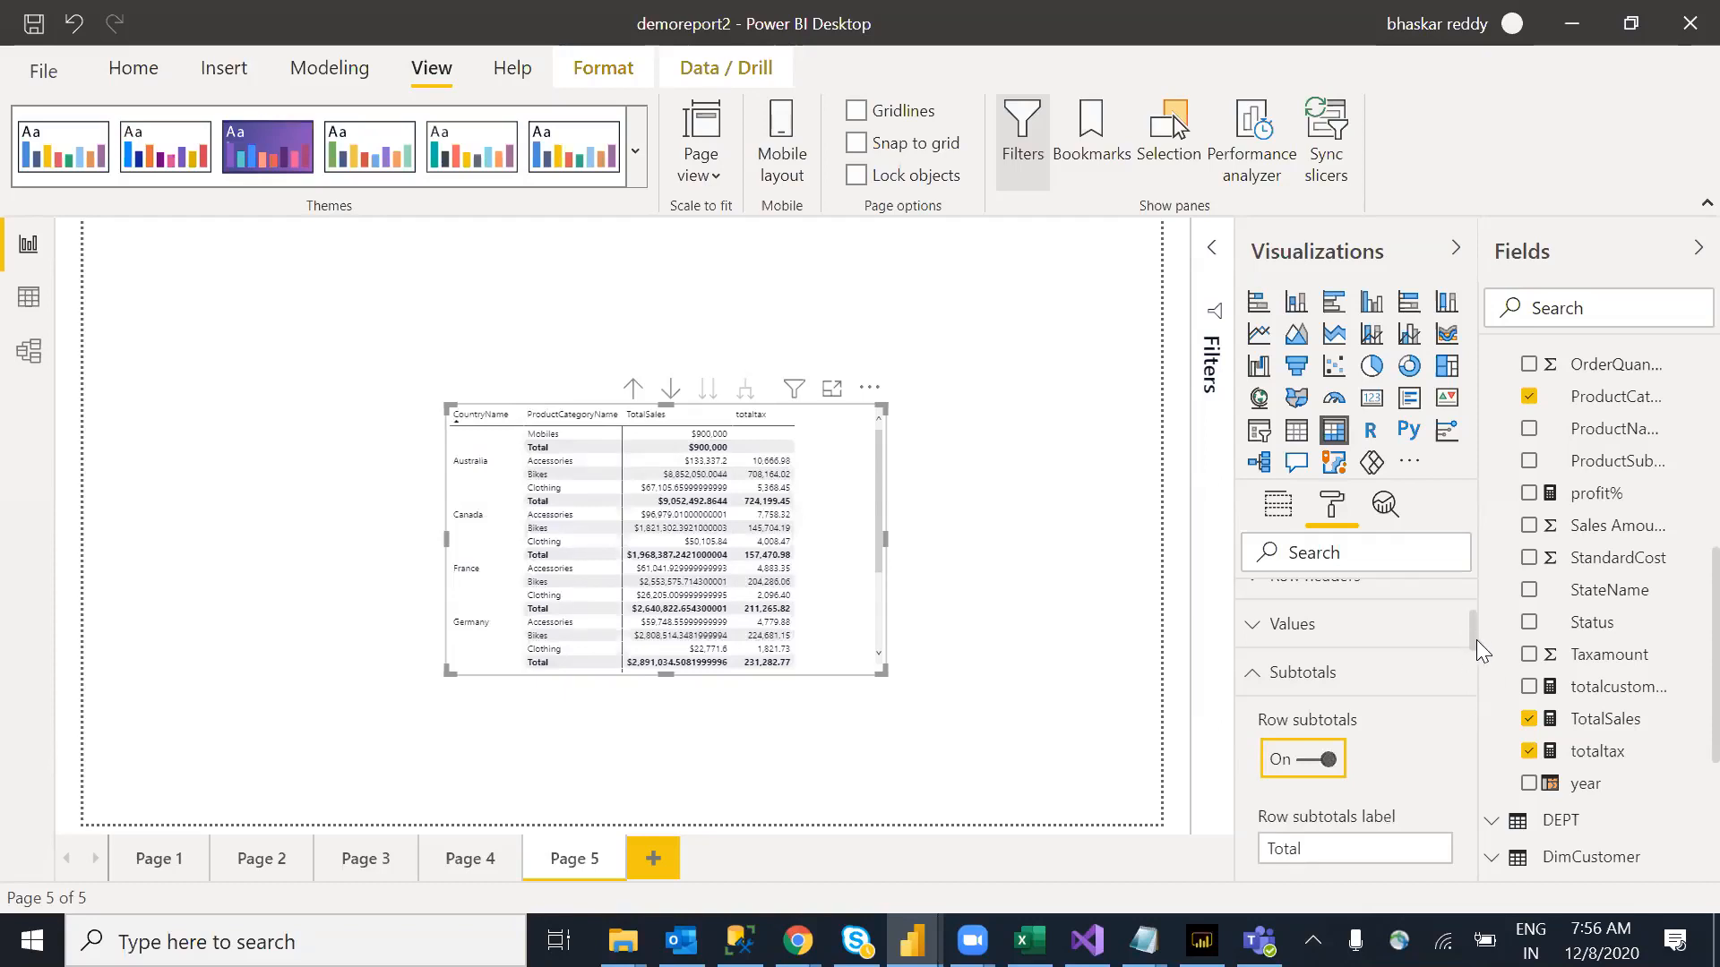
Step: Turn on Per row level for the Page 5 matrix's row subtotals and look through the subtotal options for each level
{"action": "scroll", "coordinate": [1477, 640], "scroll_direction": "down", "scroll_amount": 4}
{"action": "scroll", "coordinate": [1476, 685], "scroll_direction": "down", "scroll_amount": 5}
{"action": "scroll", "coordinate": [1489, 746], "scroll_direction": "down", "scroll_amount": 2}
{"action": "scroll", "coordinate": [1491, 745], "scroll_direction": "up", "scroll_amount": 2}
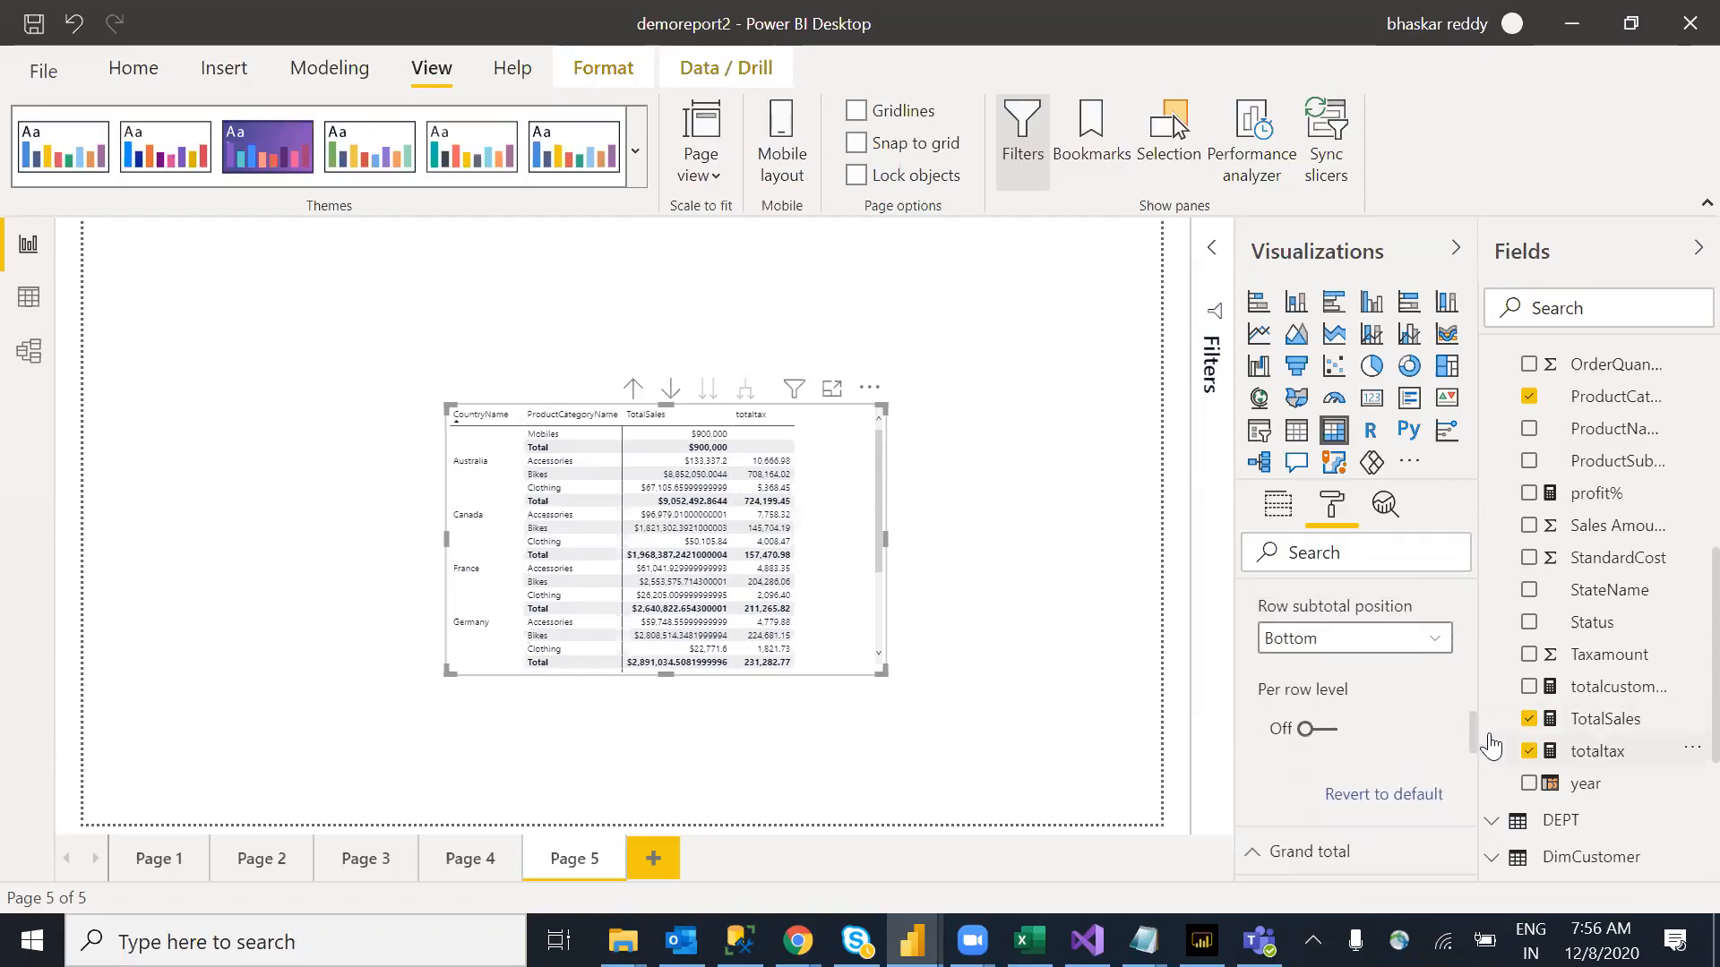
{"action": "left_click", "coordinate": [1325, 735]}
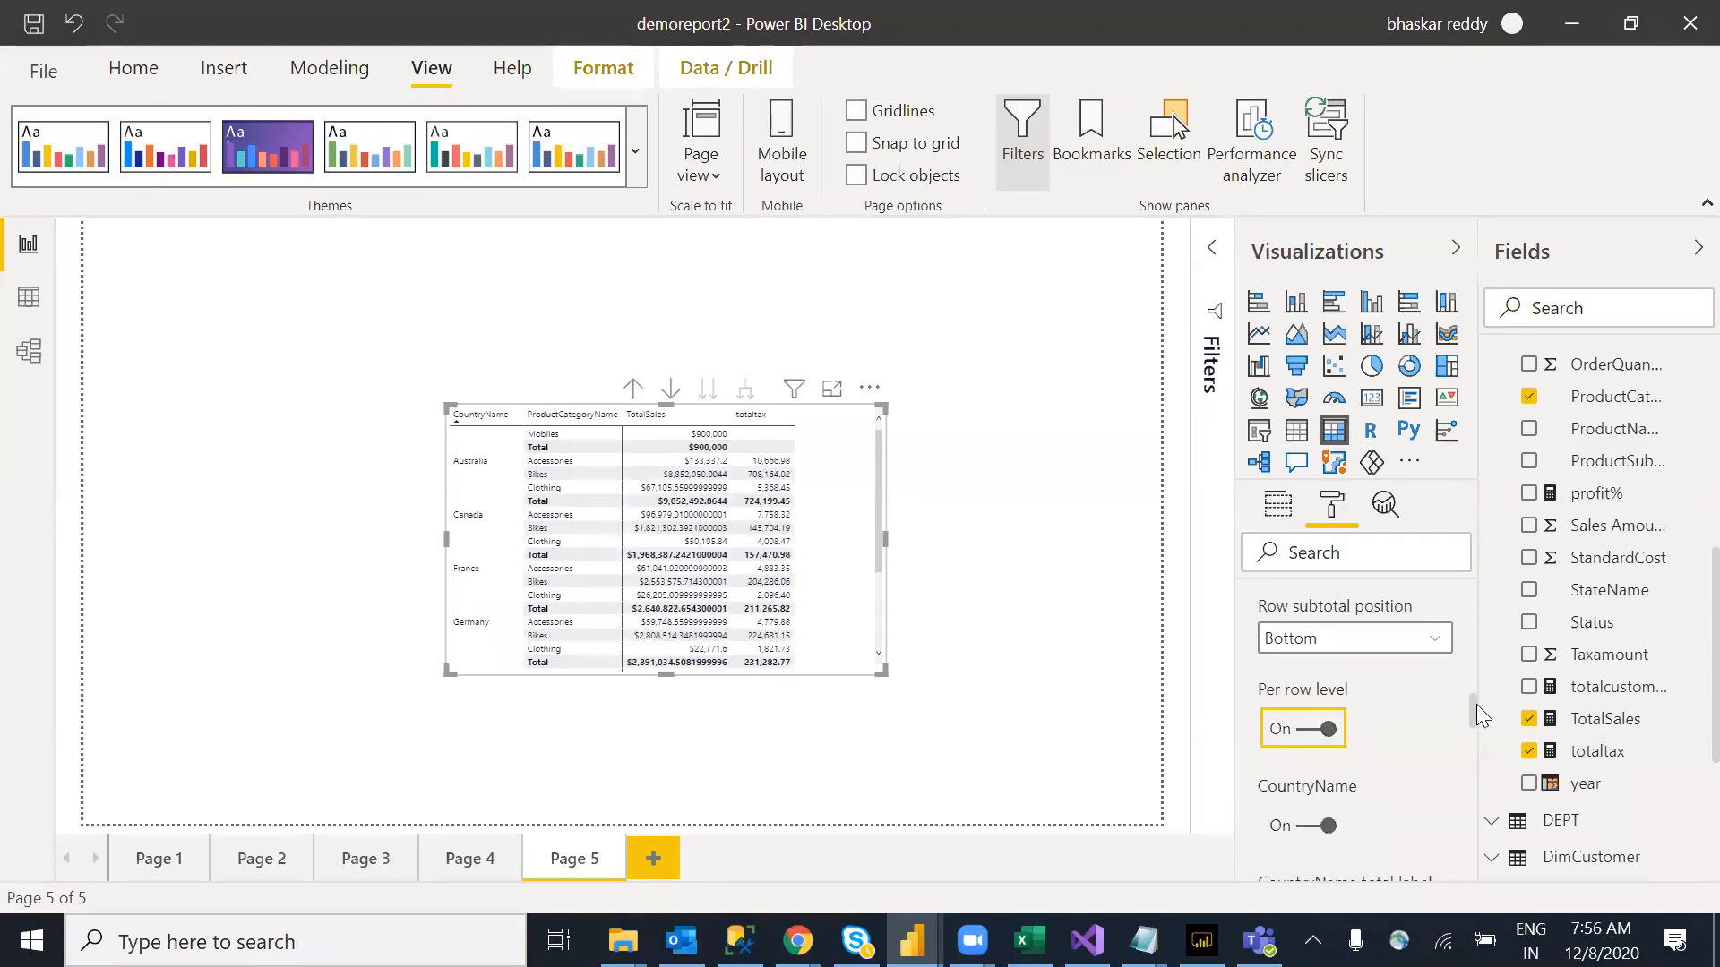
{"action": "left_click_drag", "start_coordinate": [1473, 705], "coordinate": [1473, 758]}
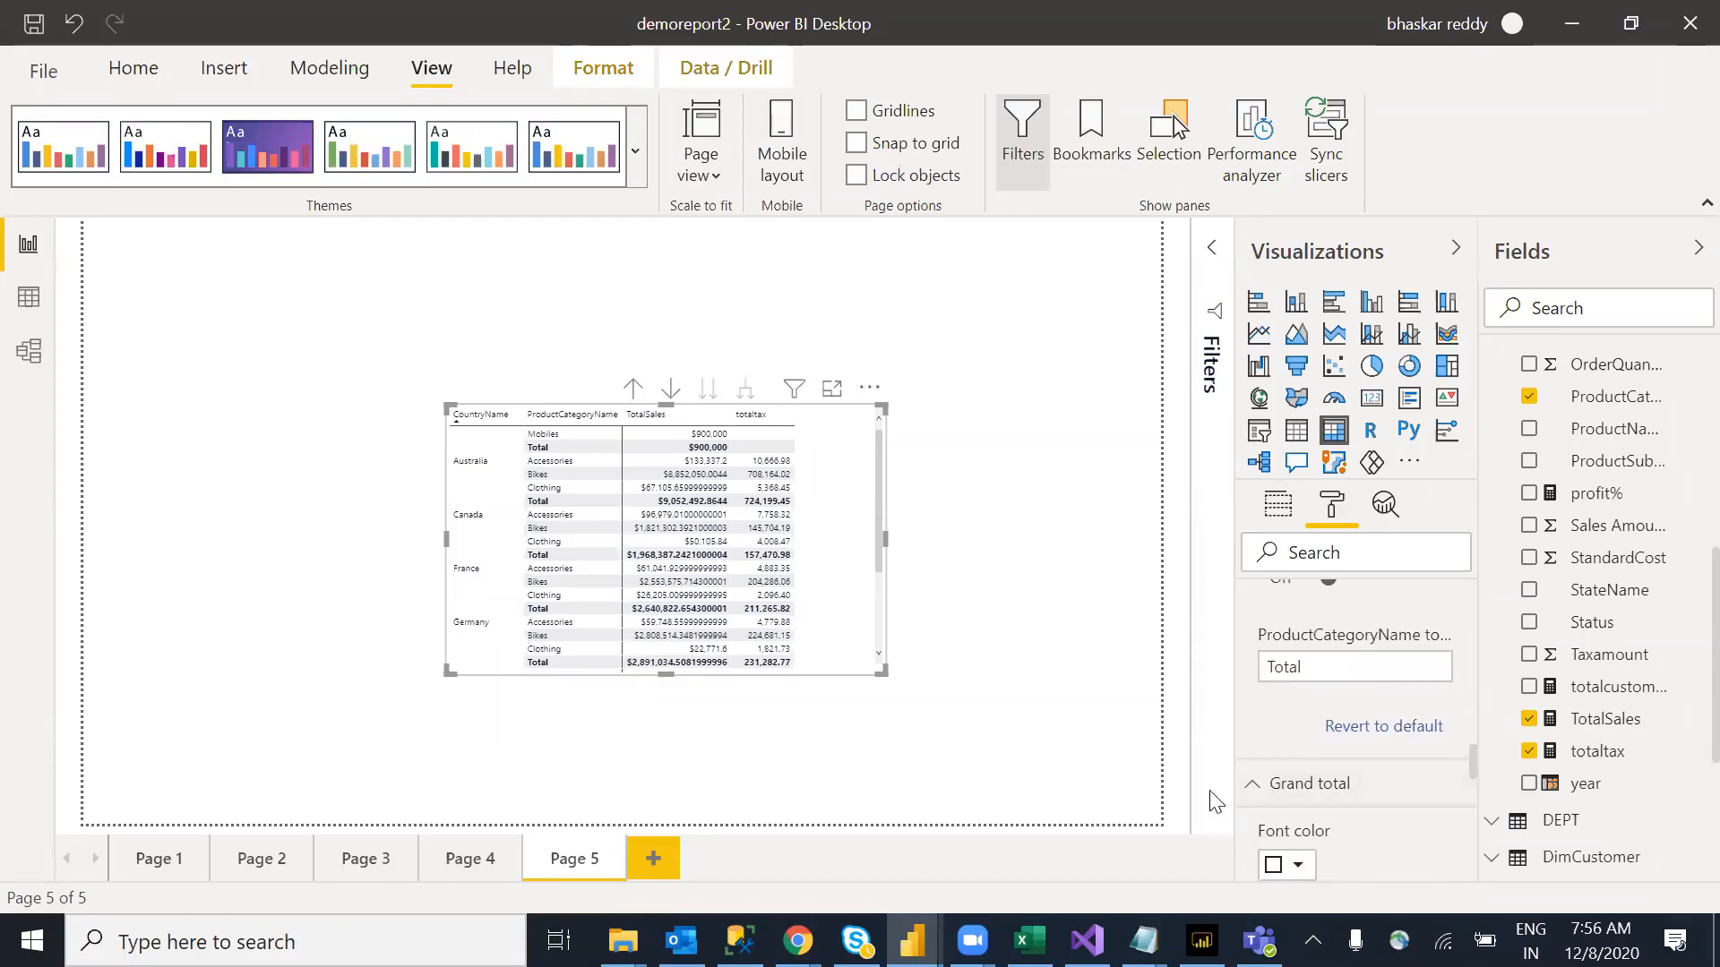
Step: Collapse the matrix's Subtotals settings and reopen its Grand total settings
{"action": "left_click", "coordinate": [1256, 785]}
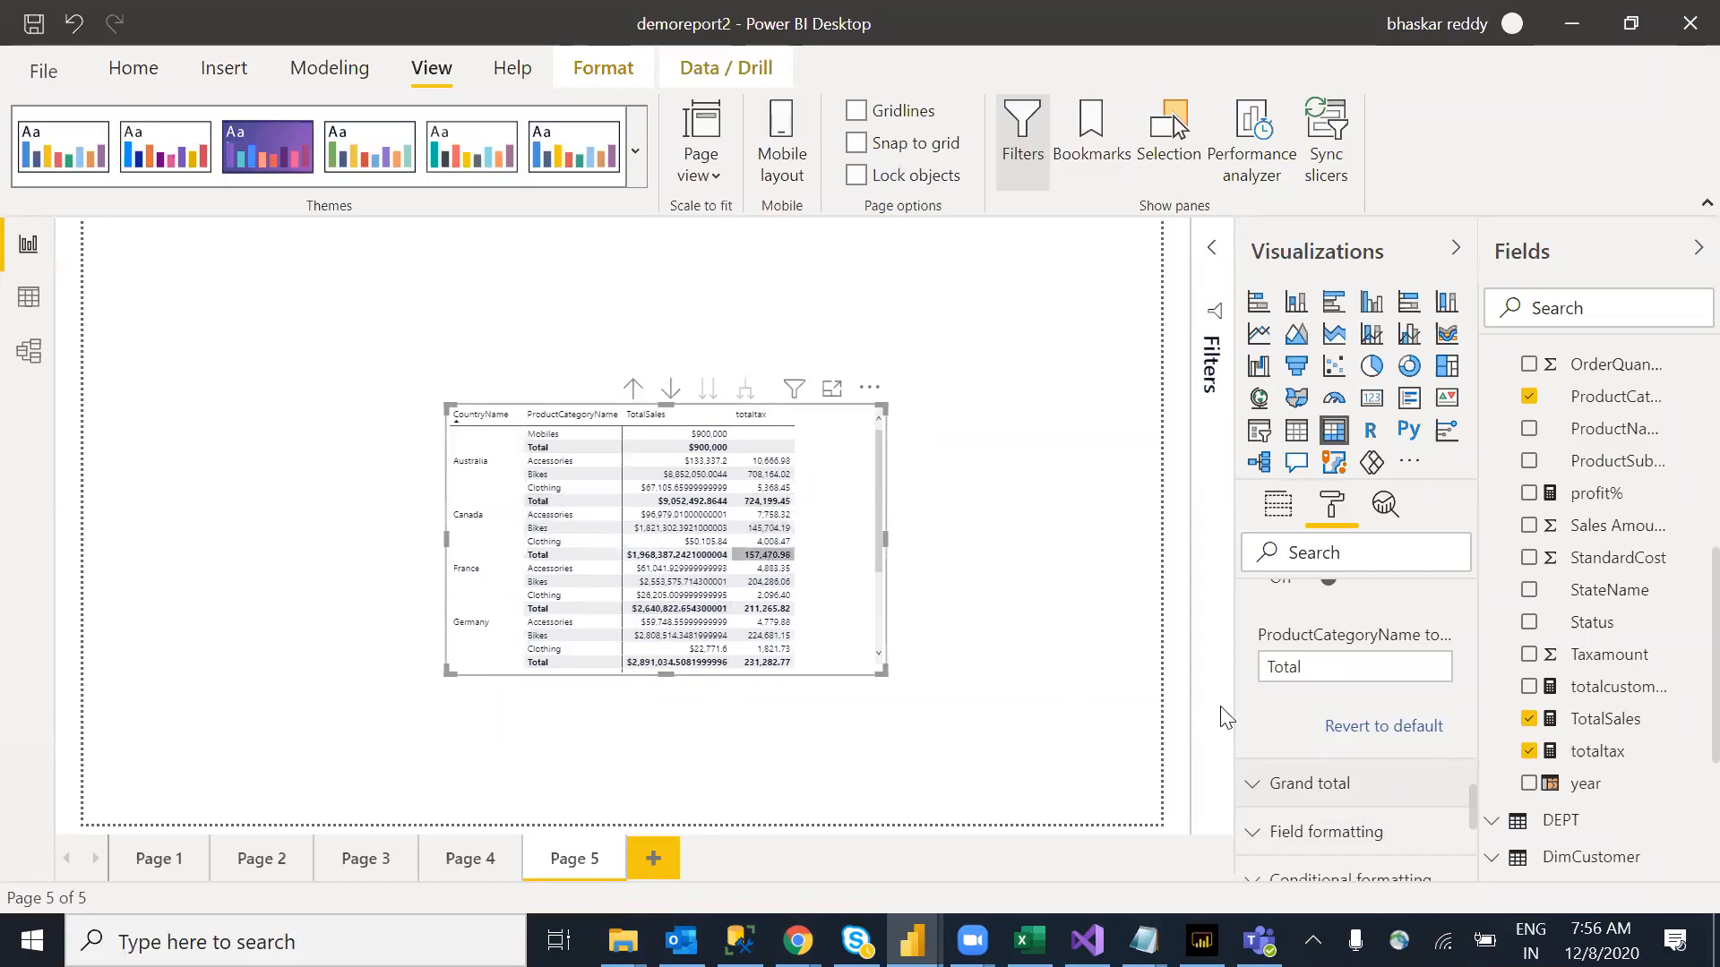
{"action": "left_click_drag", "start_coordinate": [1473, 798], "coordinate": [1471, 613]}
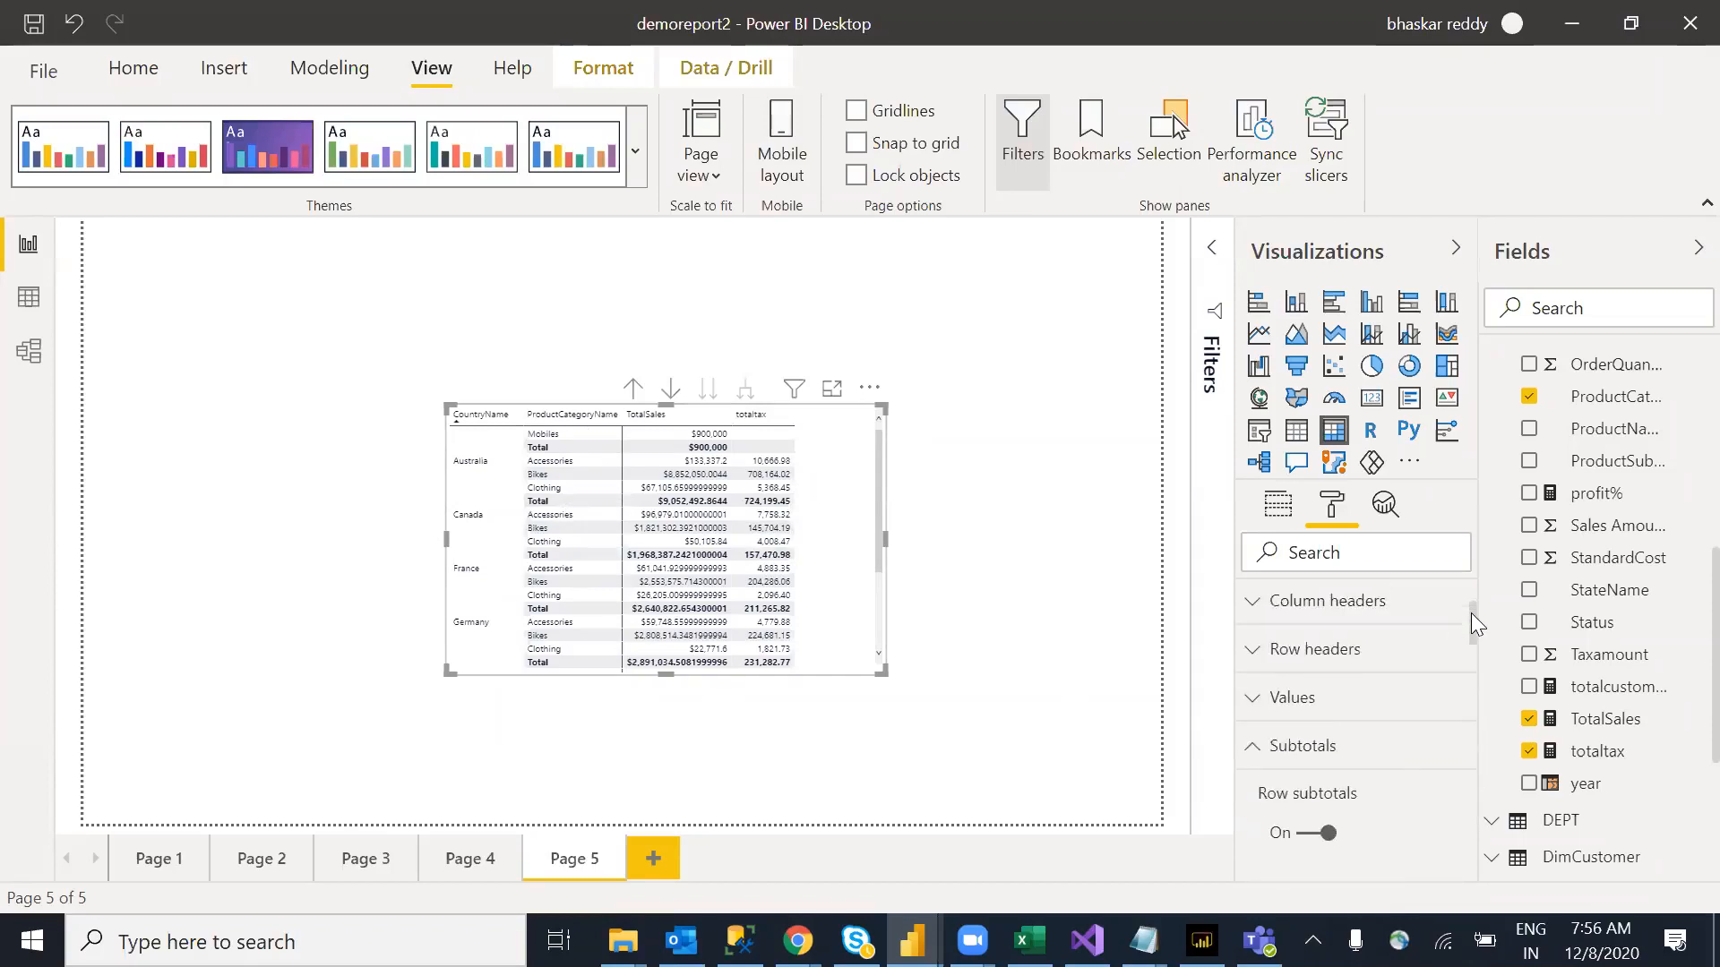
{"action": "left_click", "coordinate": [1283, 765]}
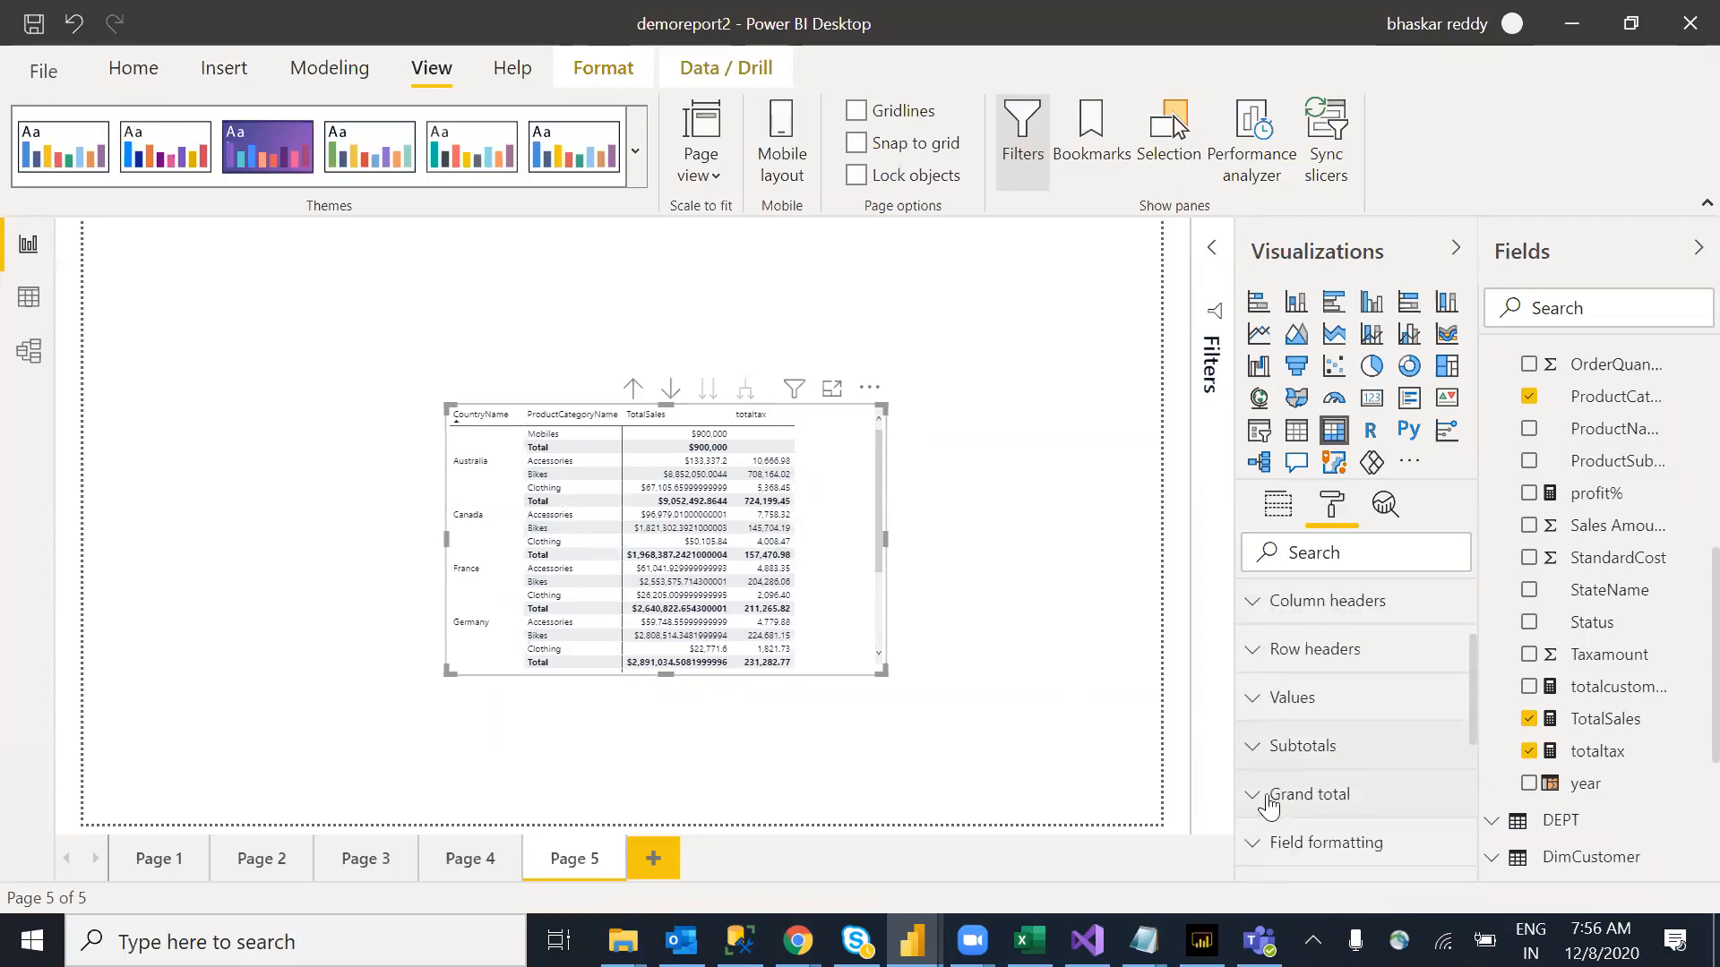
{"action": "left_click", "coordinate": [1346, 799]}
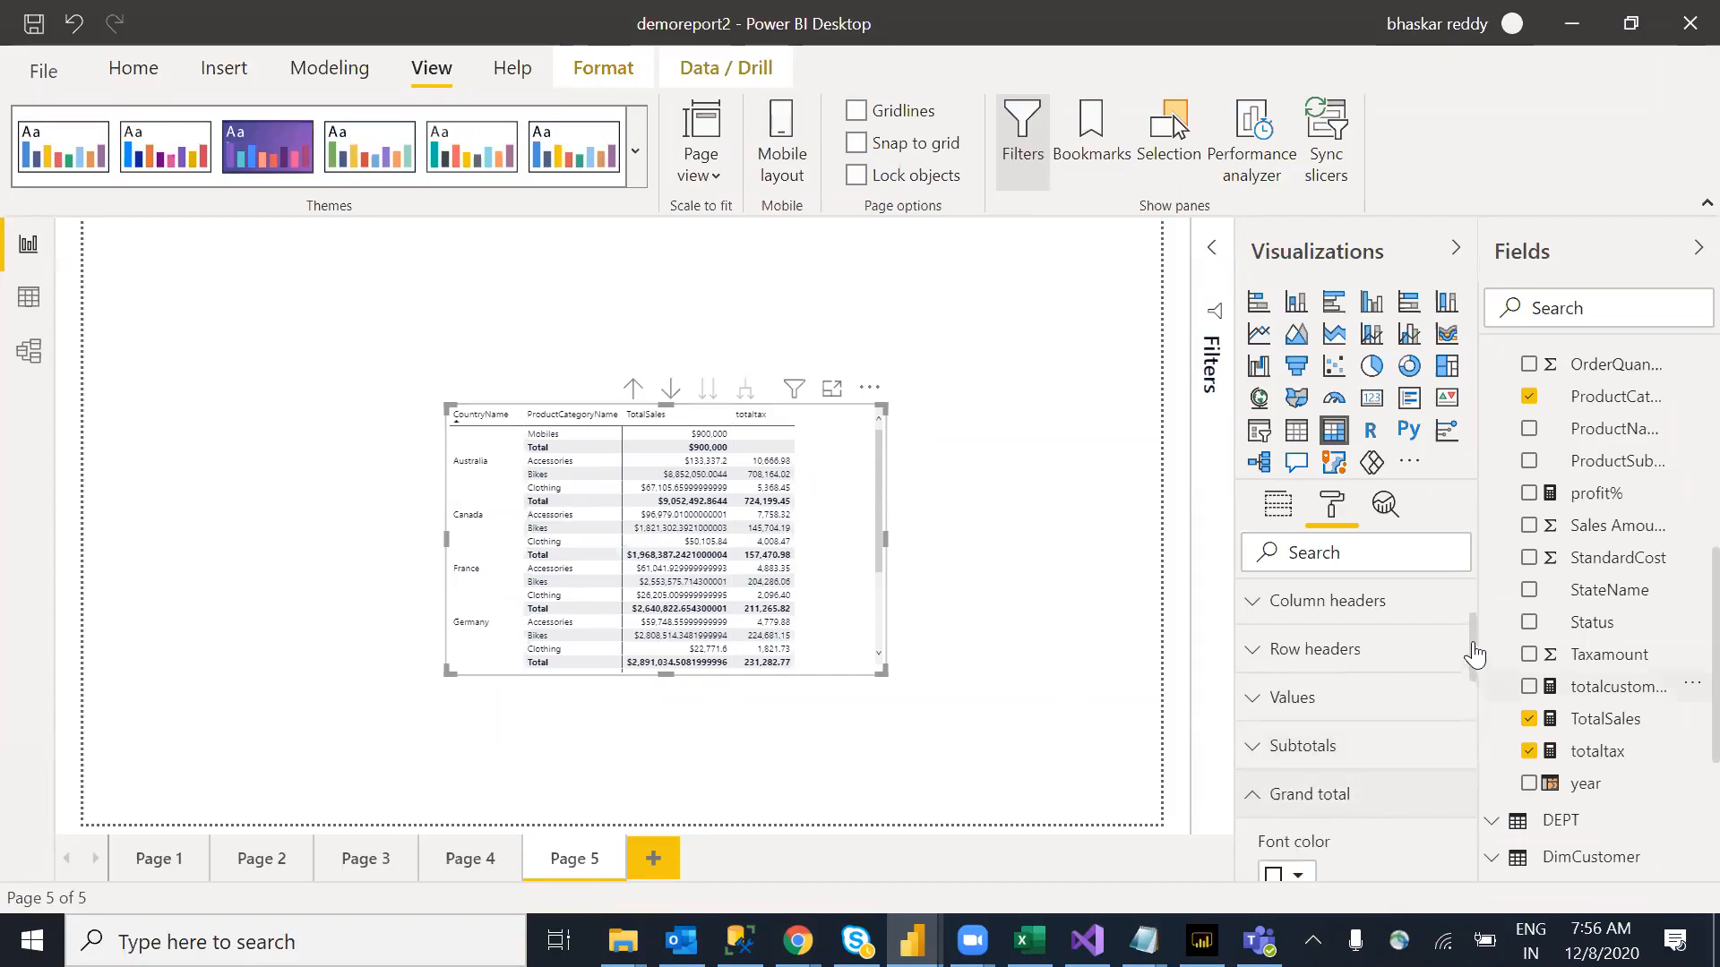
Step: Look through the remaining Grand total settings of the Page 5 matrix and go back to Page 3
{"action": "left_click_drag", "start_coordinate": [1473, 629], "coordinate": [1475, 660]}
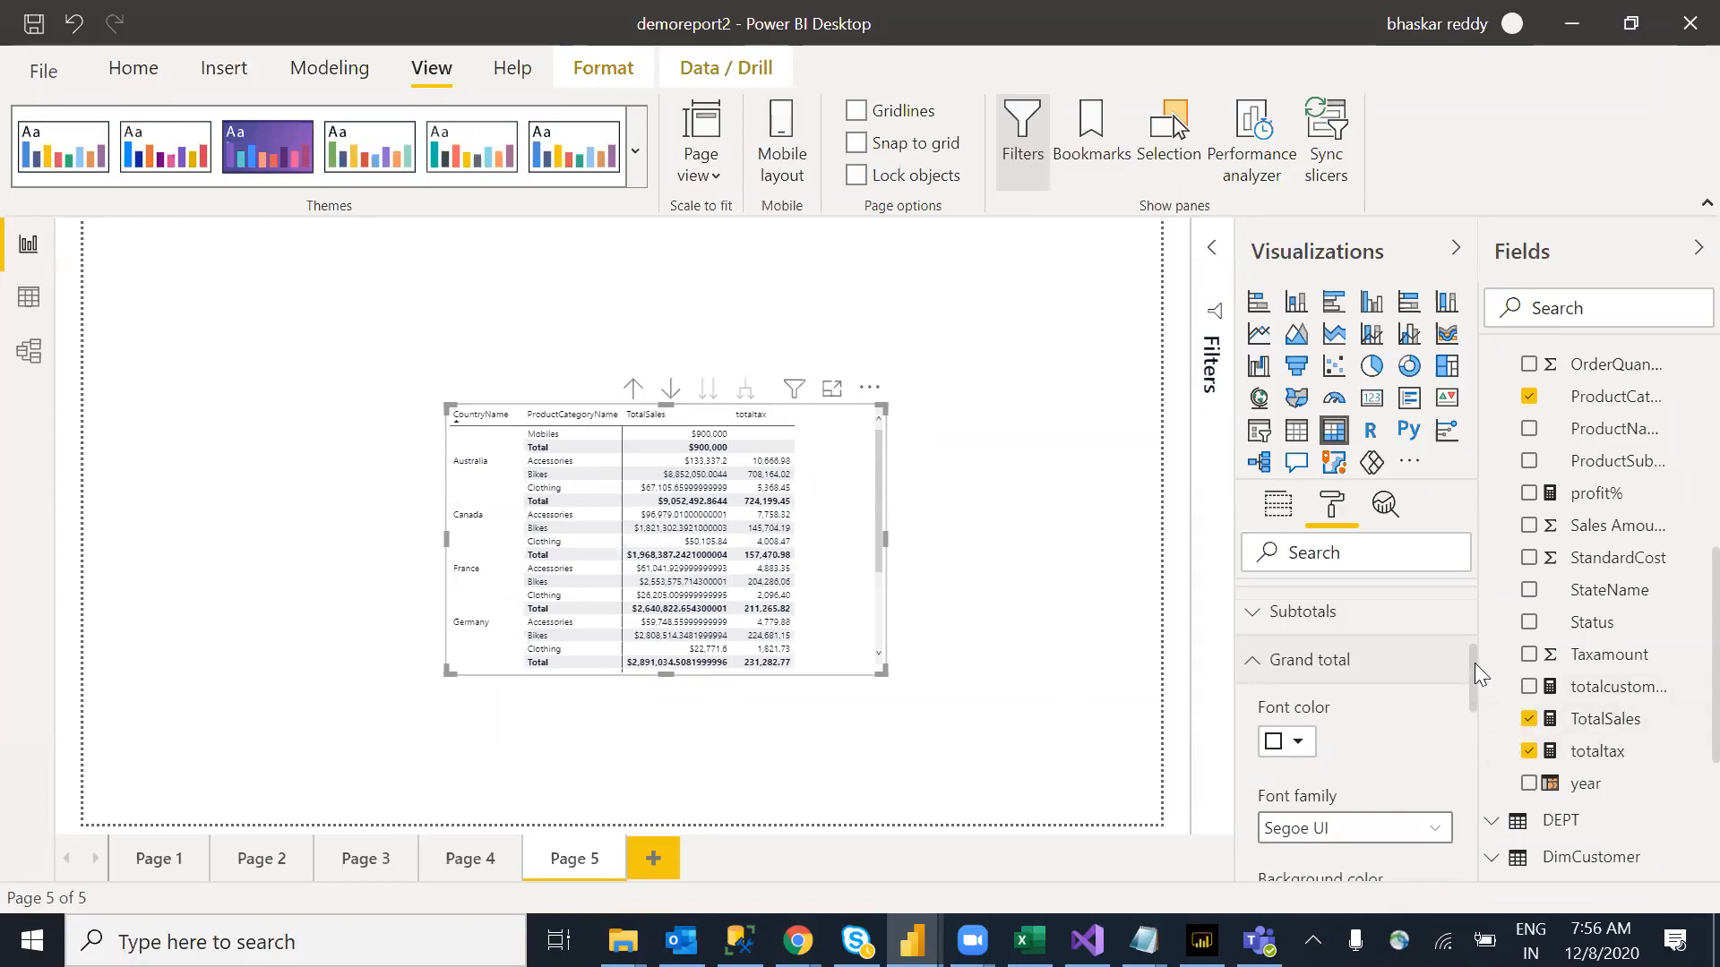
{"action": "left_click_drag", "start_coordinate": [1474, 667], "coordinate": [1477, 749]}
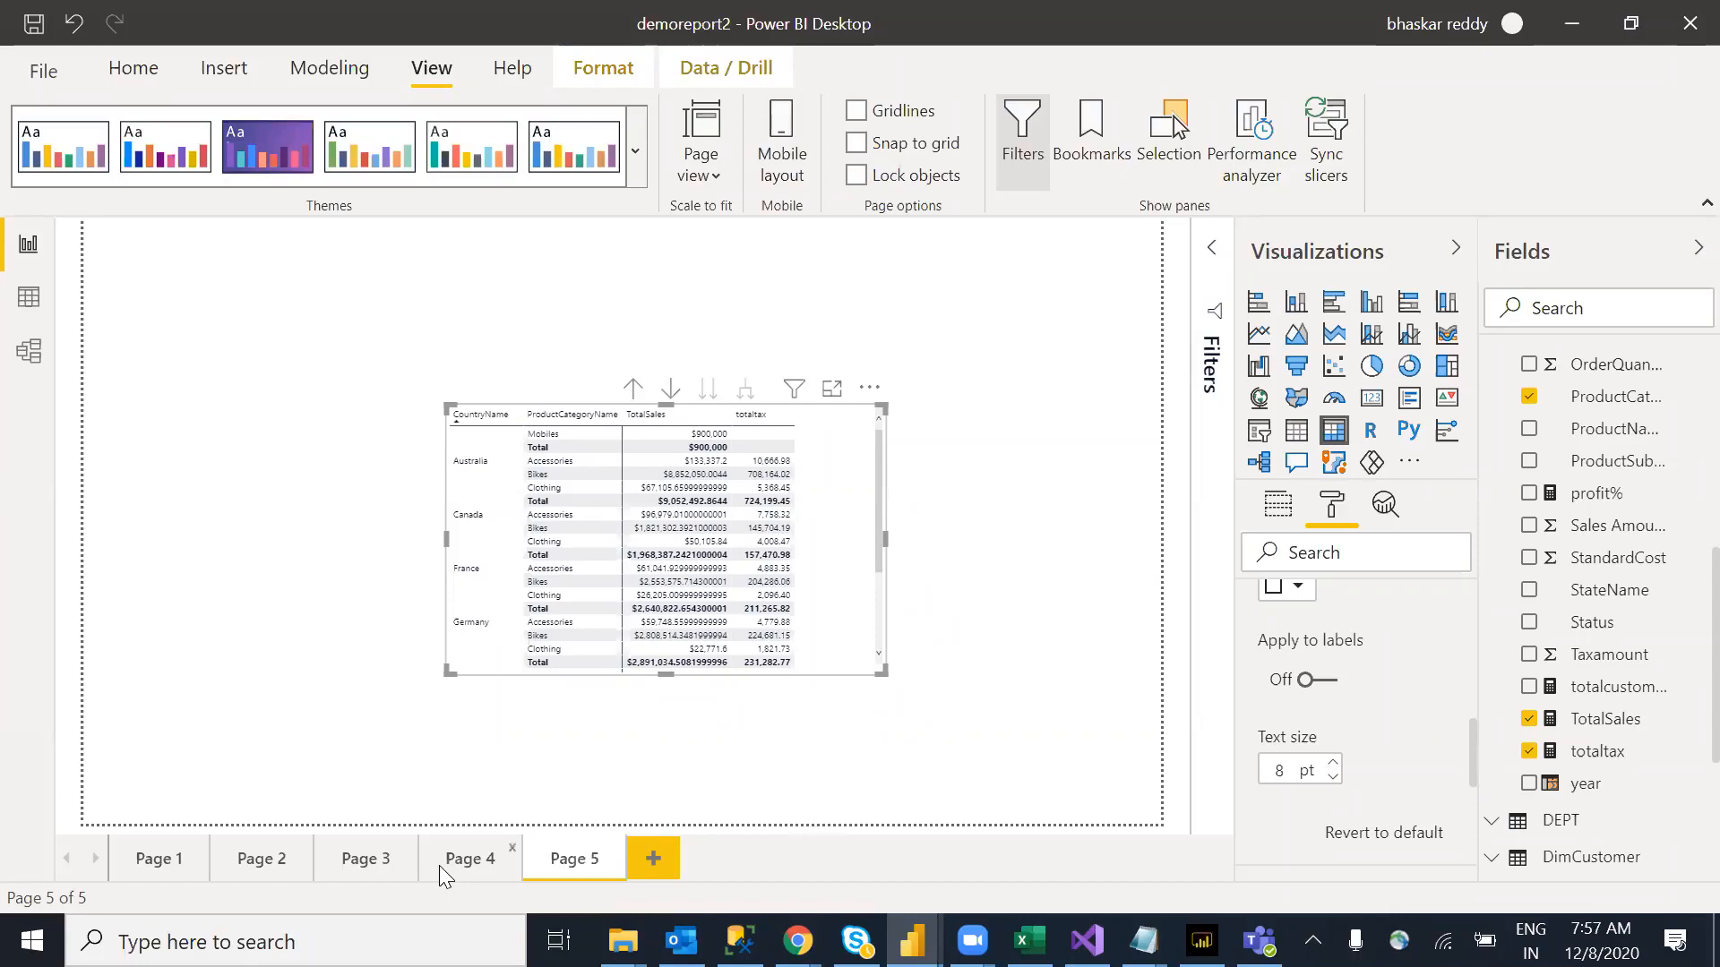
{"action": "left_click", "coordinate": [466, 860]}
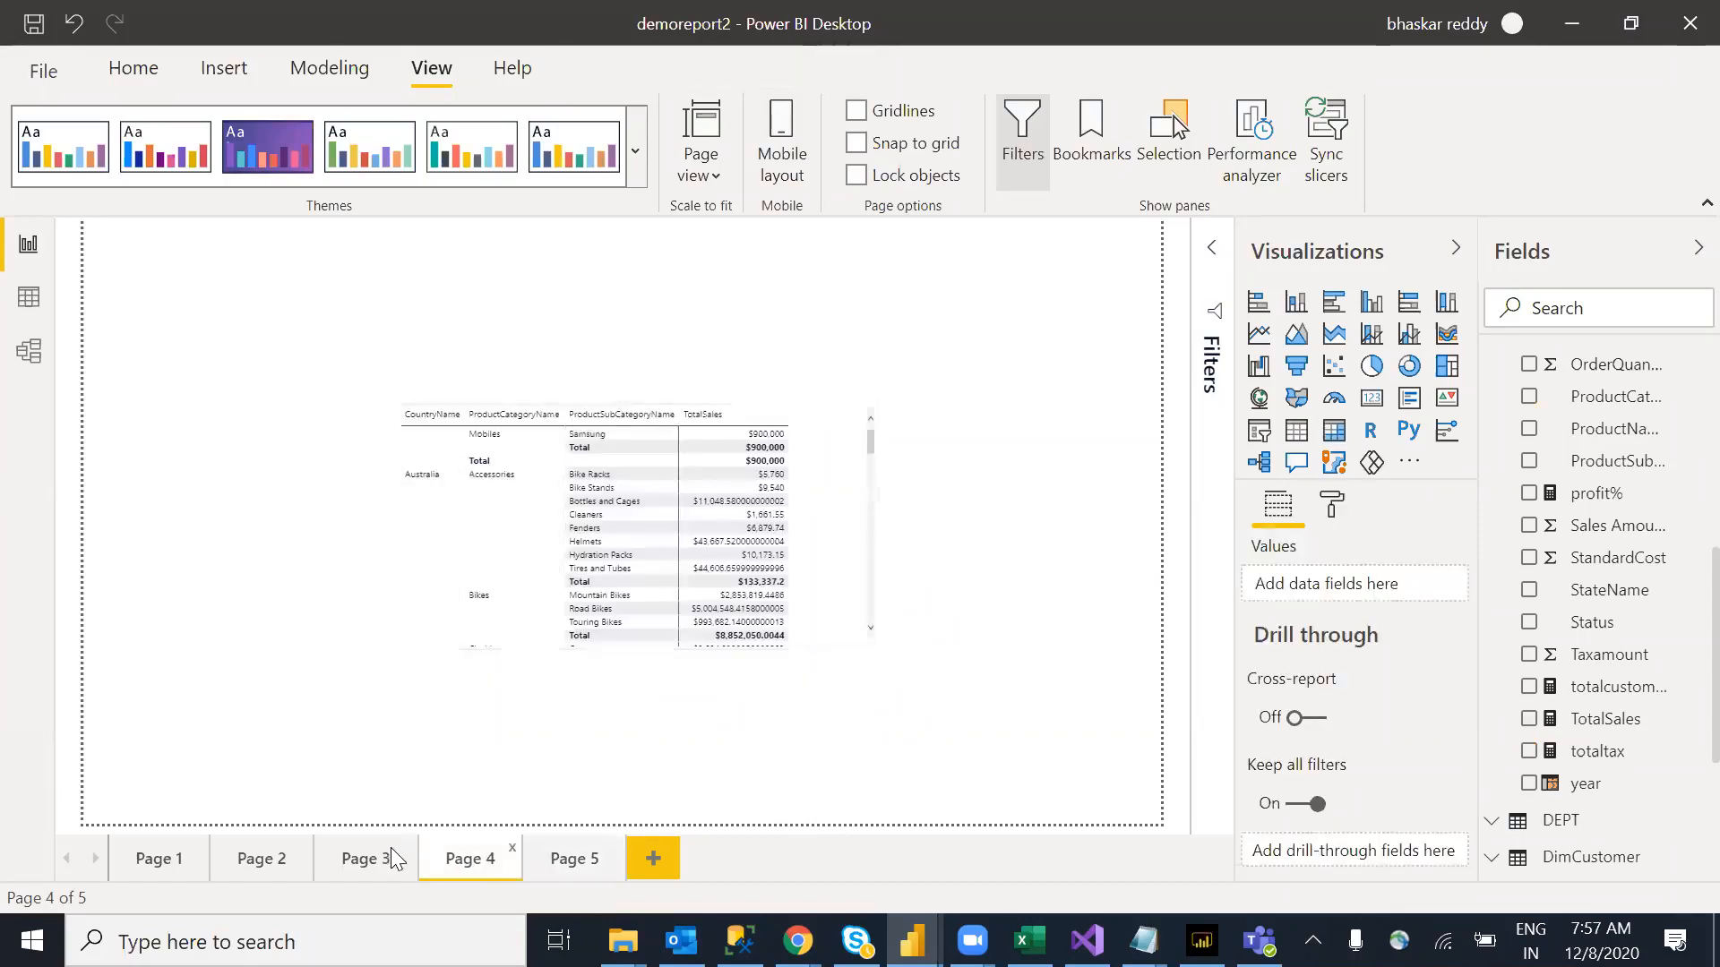
{"action": "left_click", "coordinate": [364, 864]}
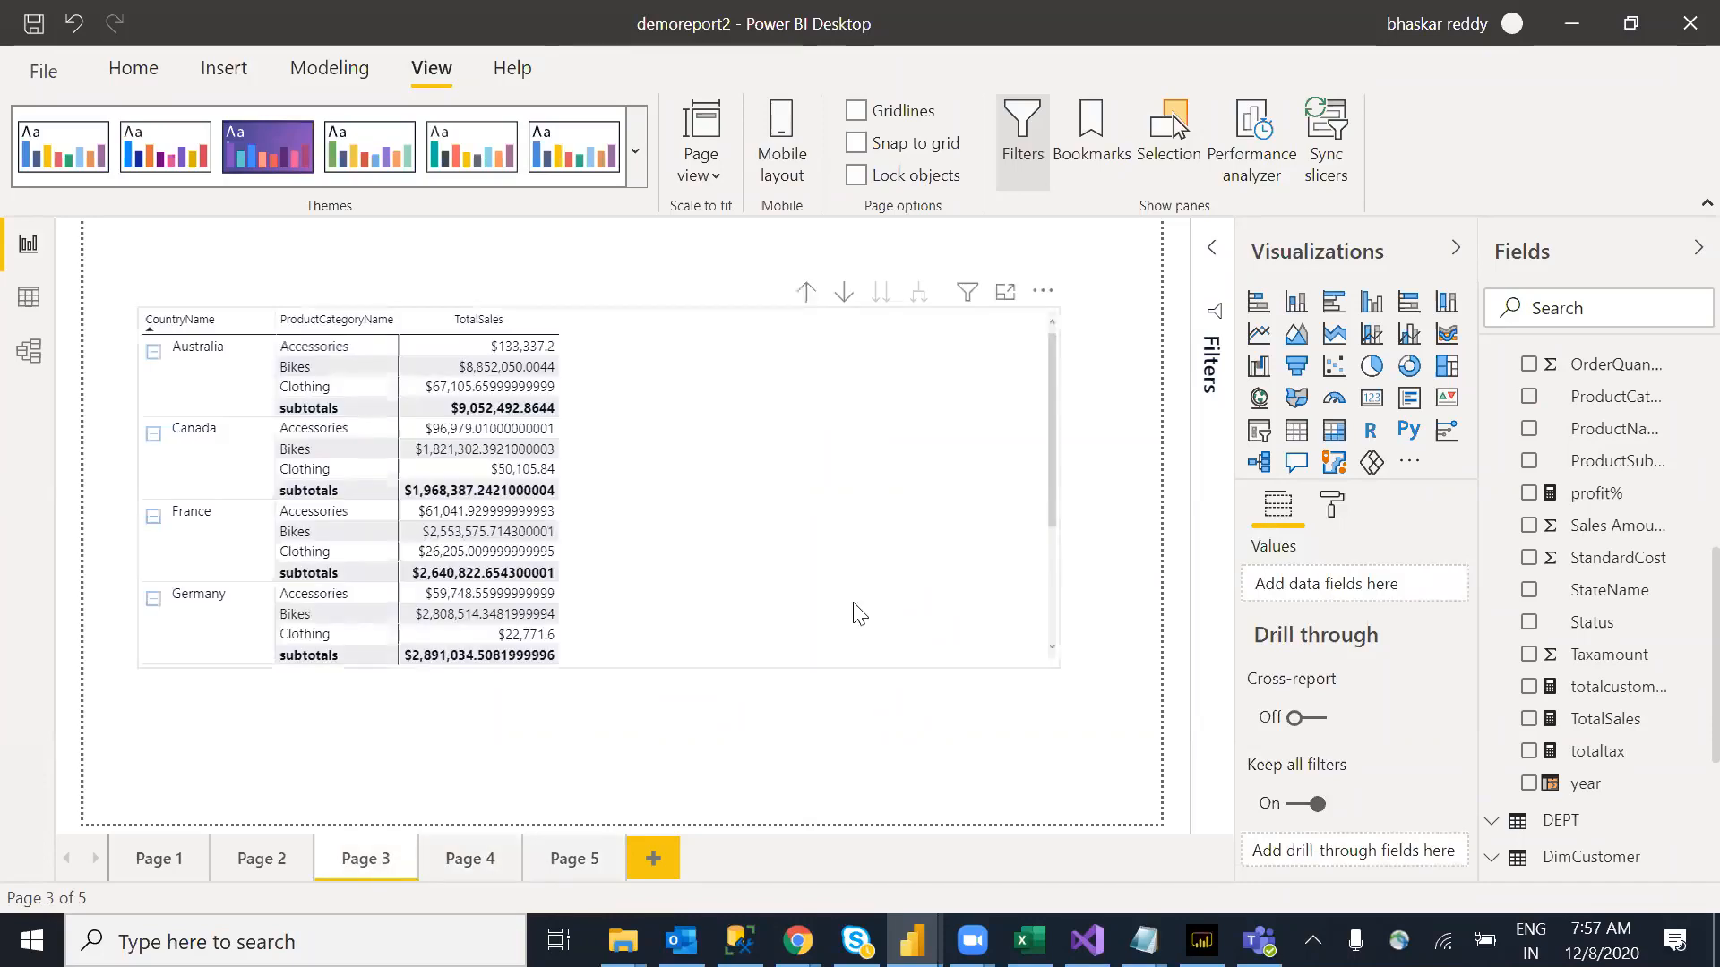
Step: Add totaltax as a second value beside TotalSales in the Page 3 matrix
{"action": "left_click", "coordinate": [1344, 500]}
{"action": "left_click_drag", "start_coordinate": [1475, 618], "coordinate": [1477, 736]}
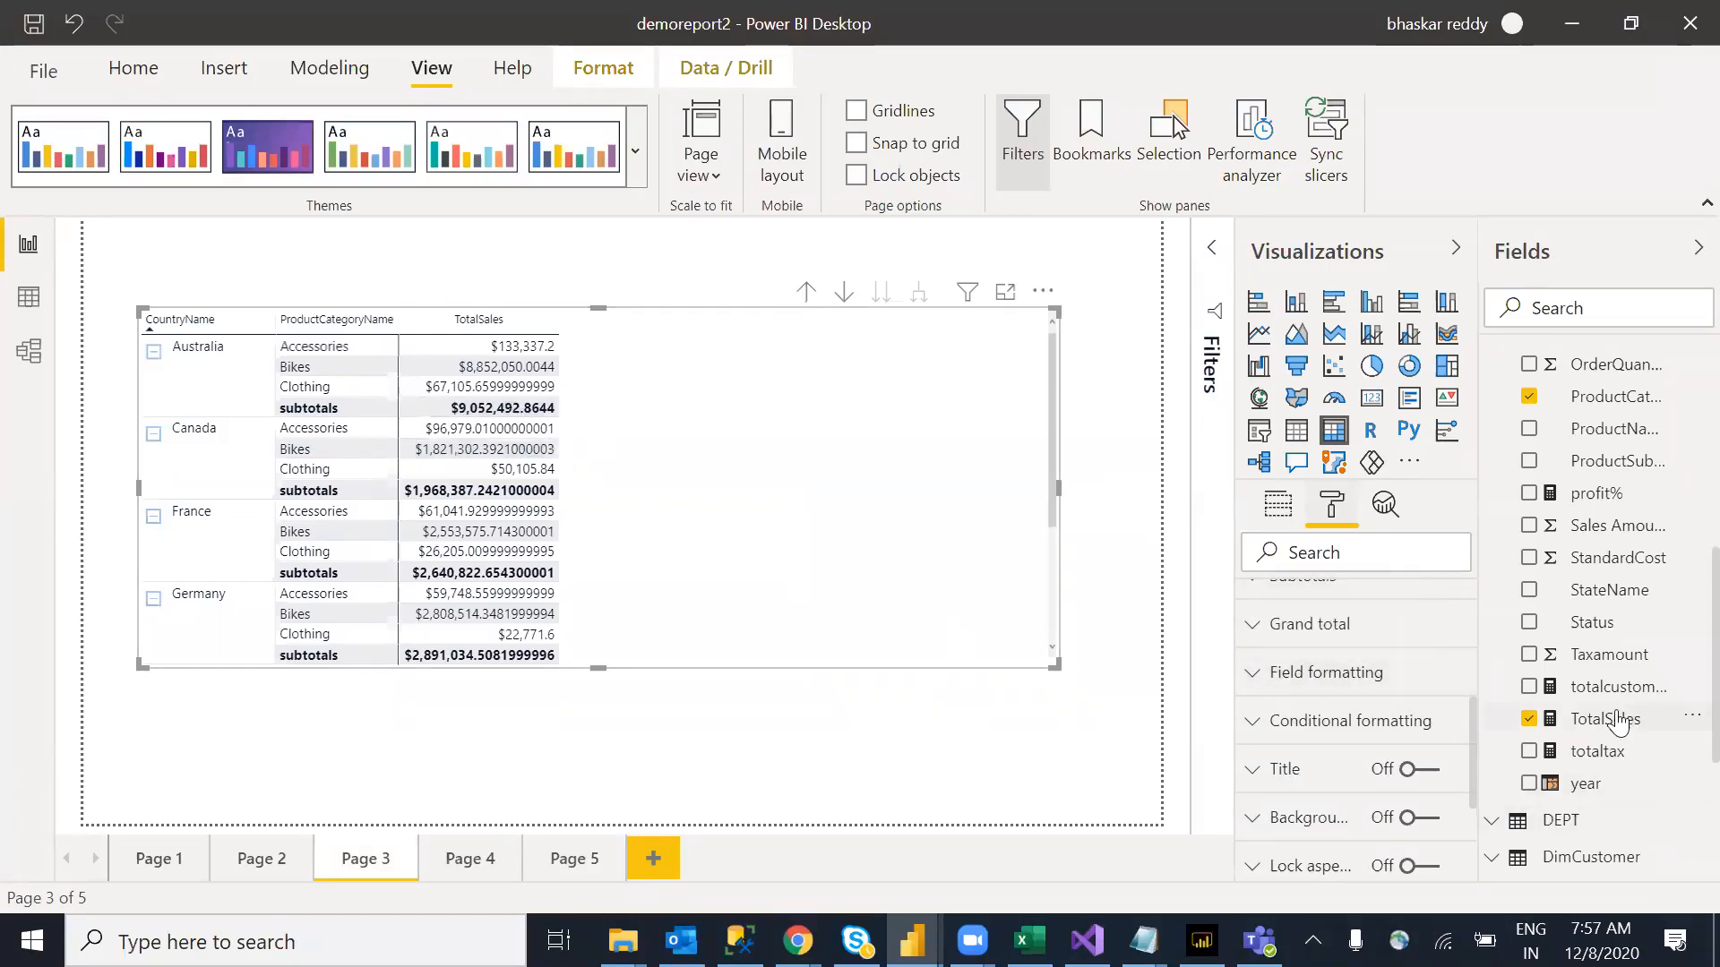
{"action": "left_click_drag", "start_coordinate": [1612, 754], "coordinate": [813, 512]}
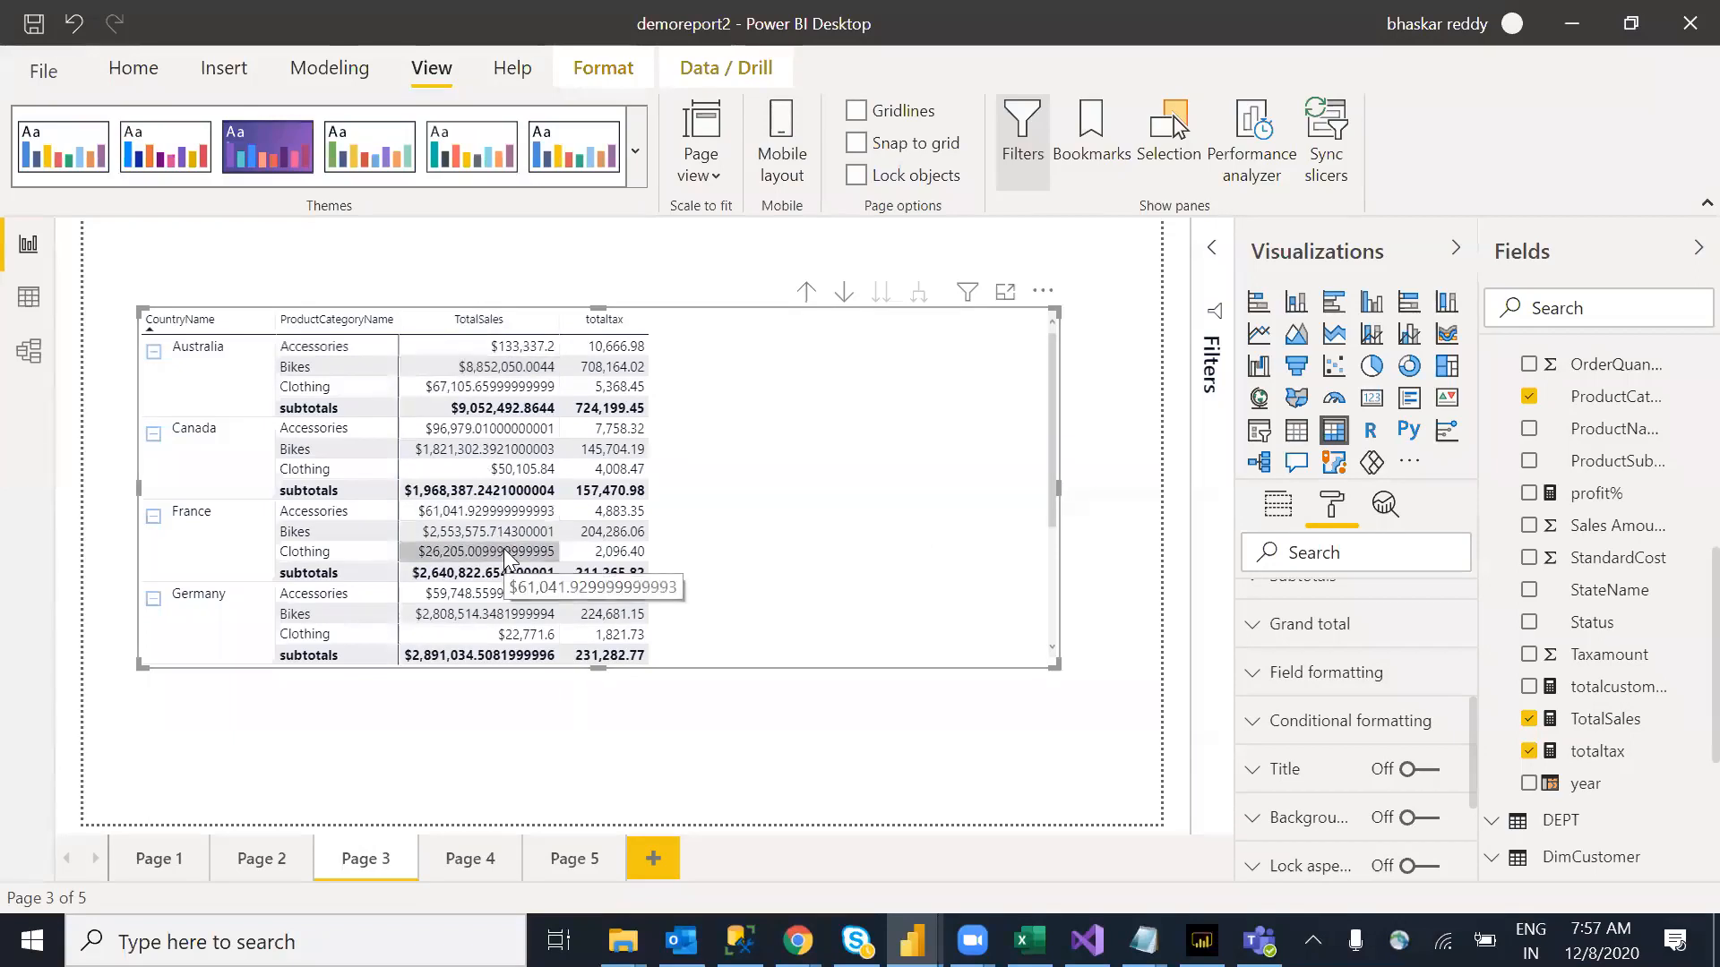
Step: In the matrix's field formatting, show TotalSales in Thousands with 0 decimal places
{"action": "left_click", "coordinate": [1262, 682]}
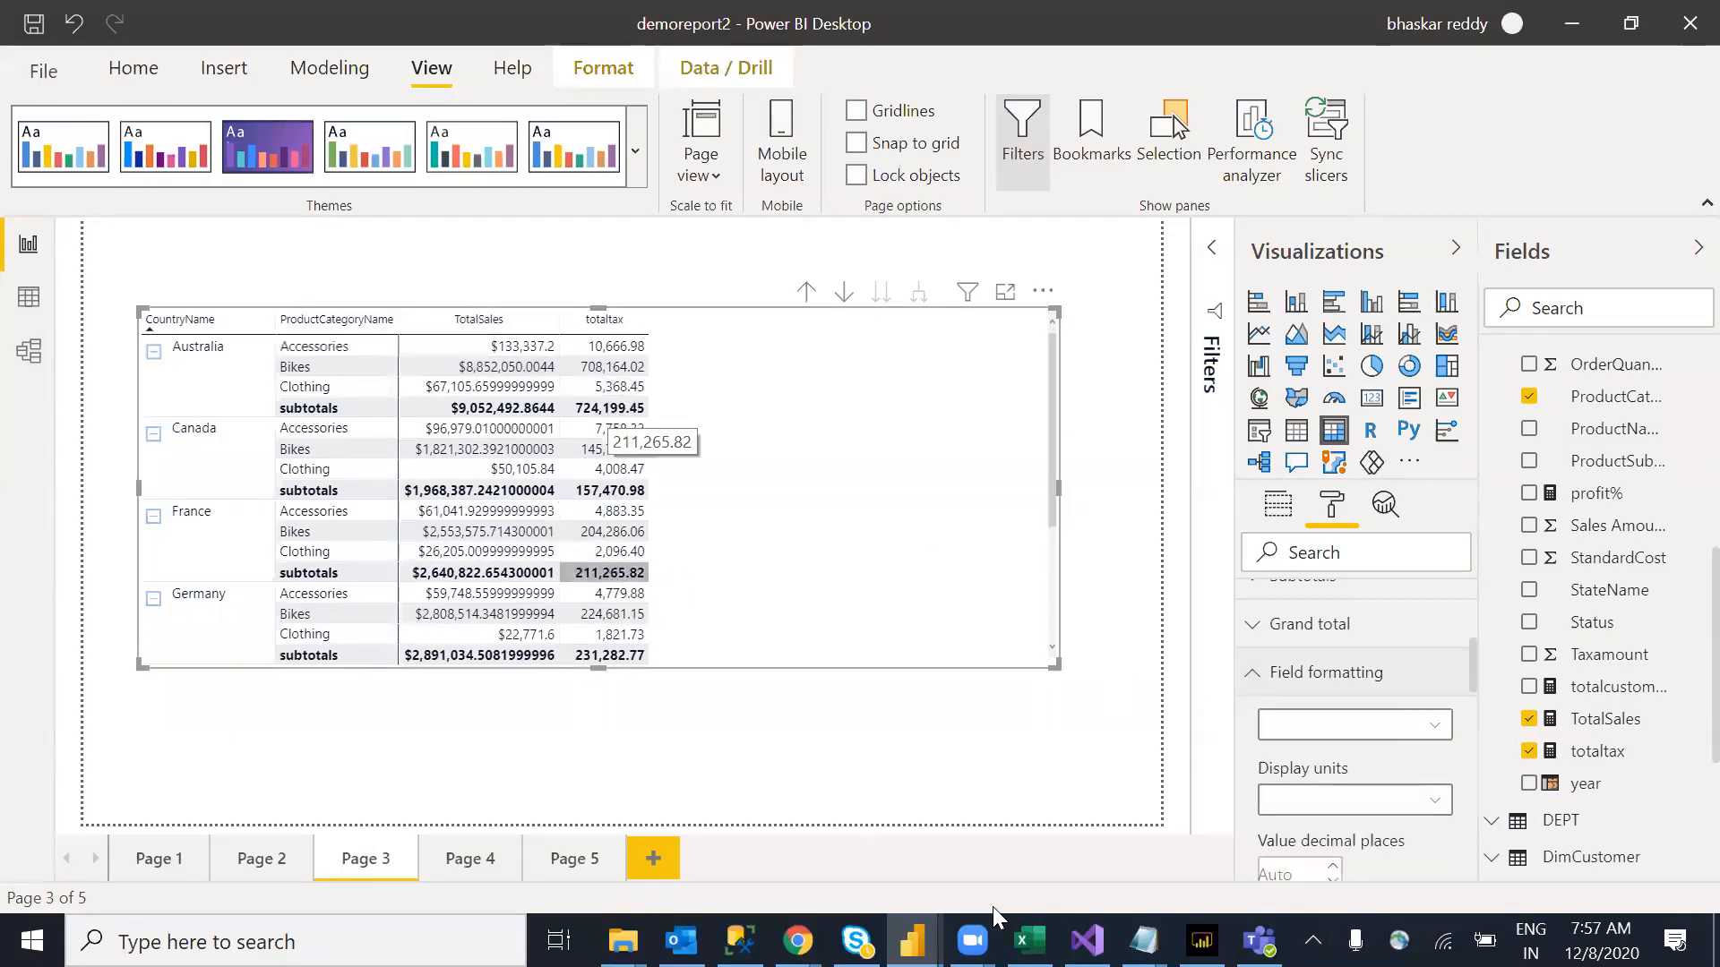
{"action": "left_click_drag", "start_coordinate": [1473, 657], "coordinate": [1469, 681]}
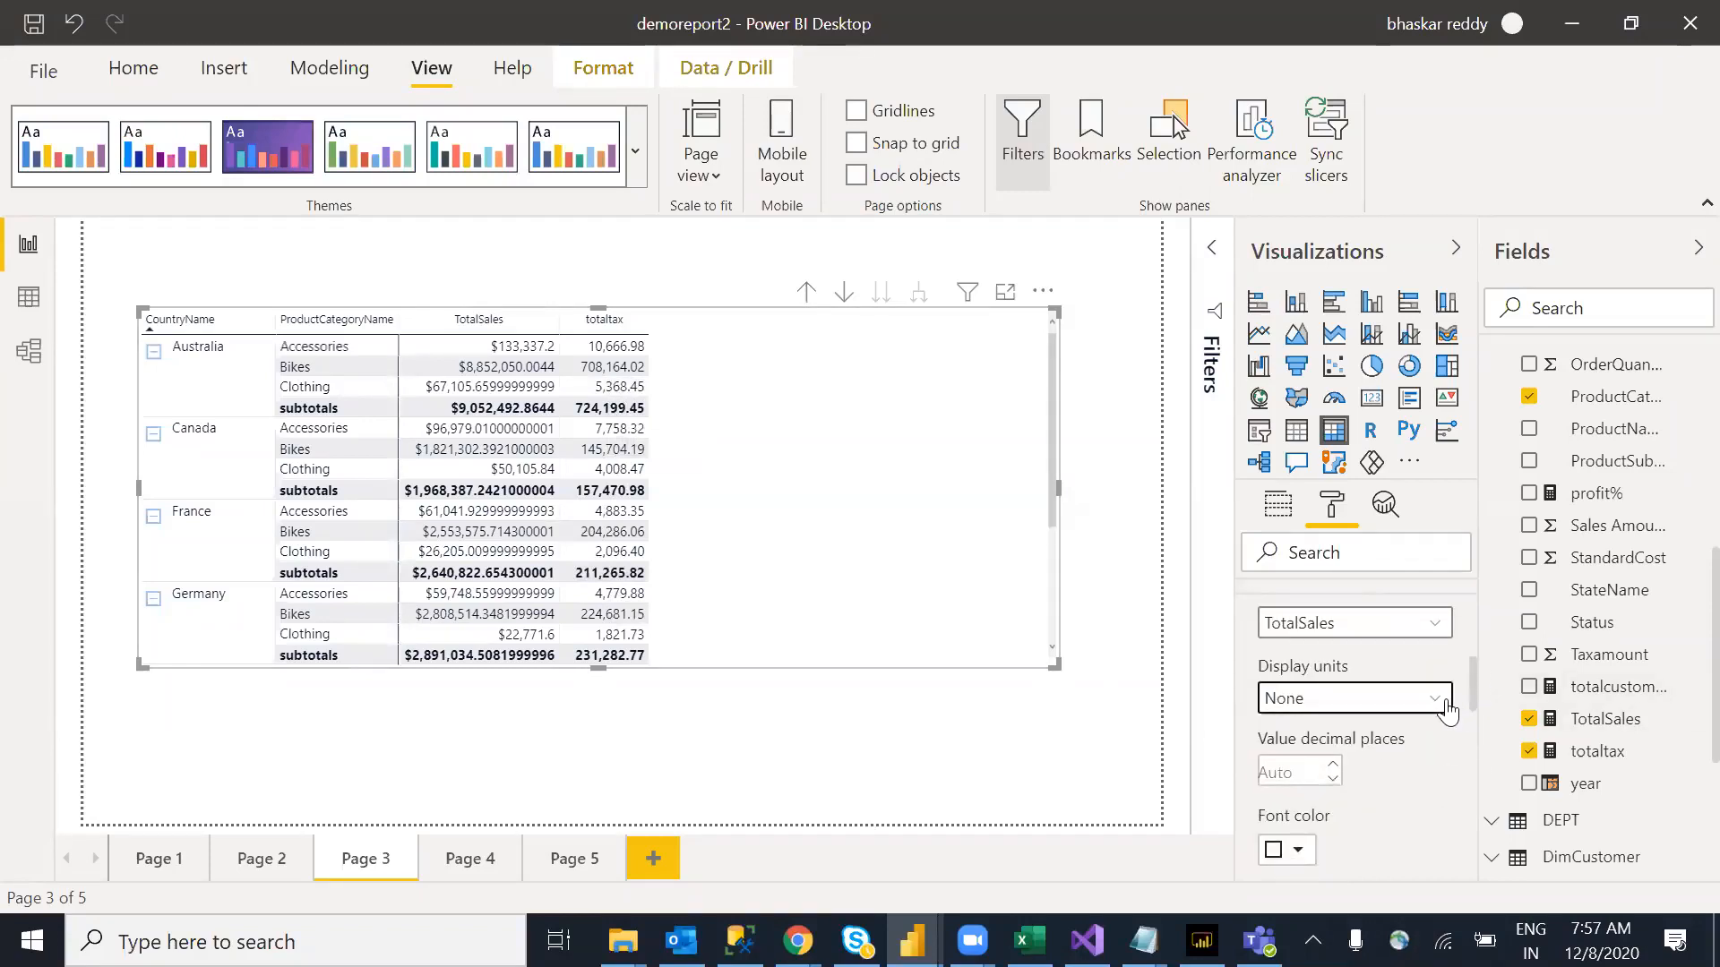
{"action": "left_click", "coordinate": [1434, 699]}
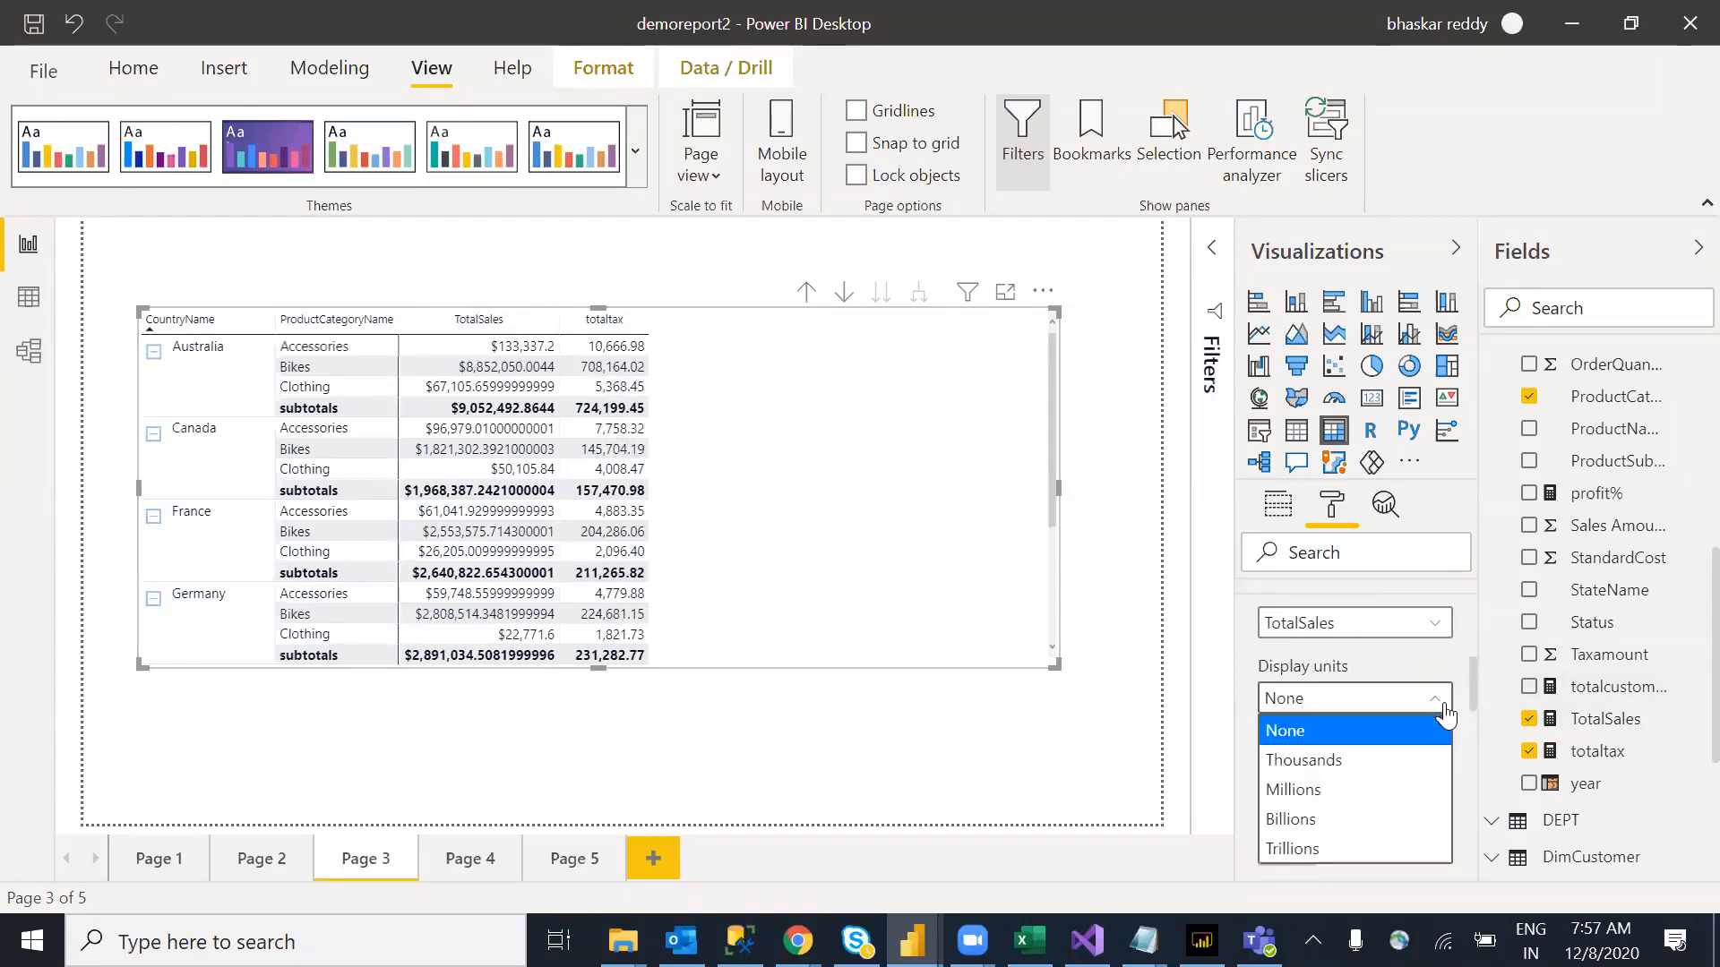
{"action": "left_click", "coordinate": [1303, 760]}
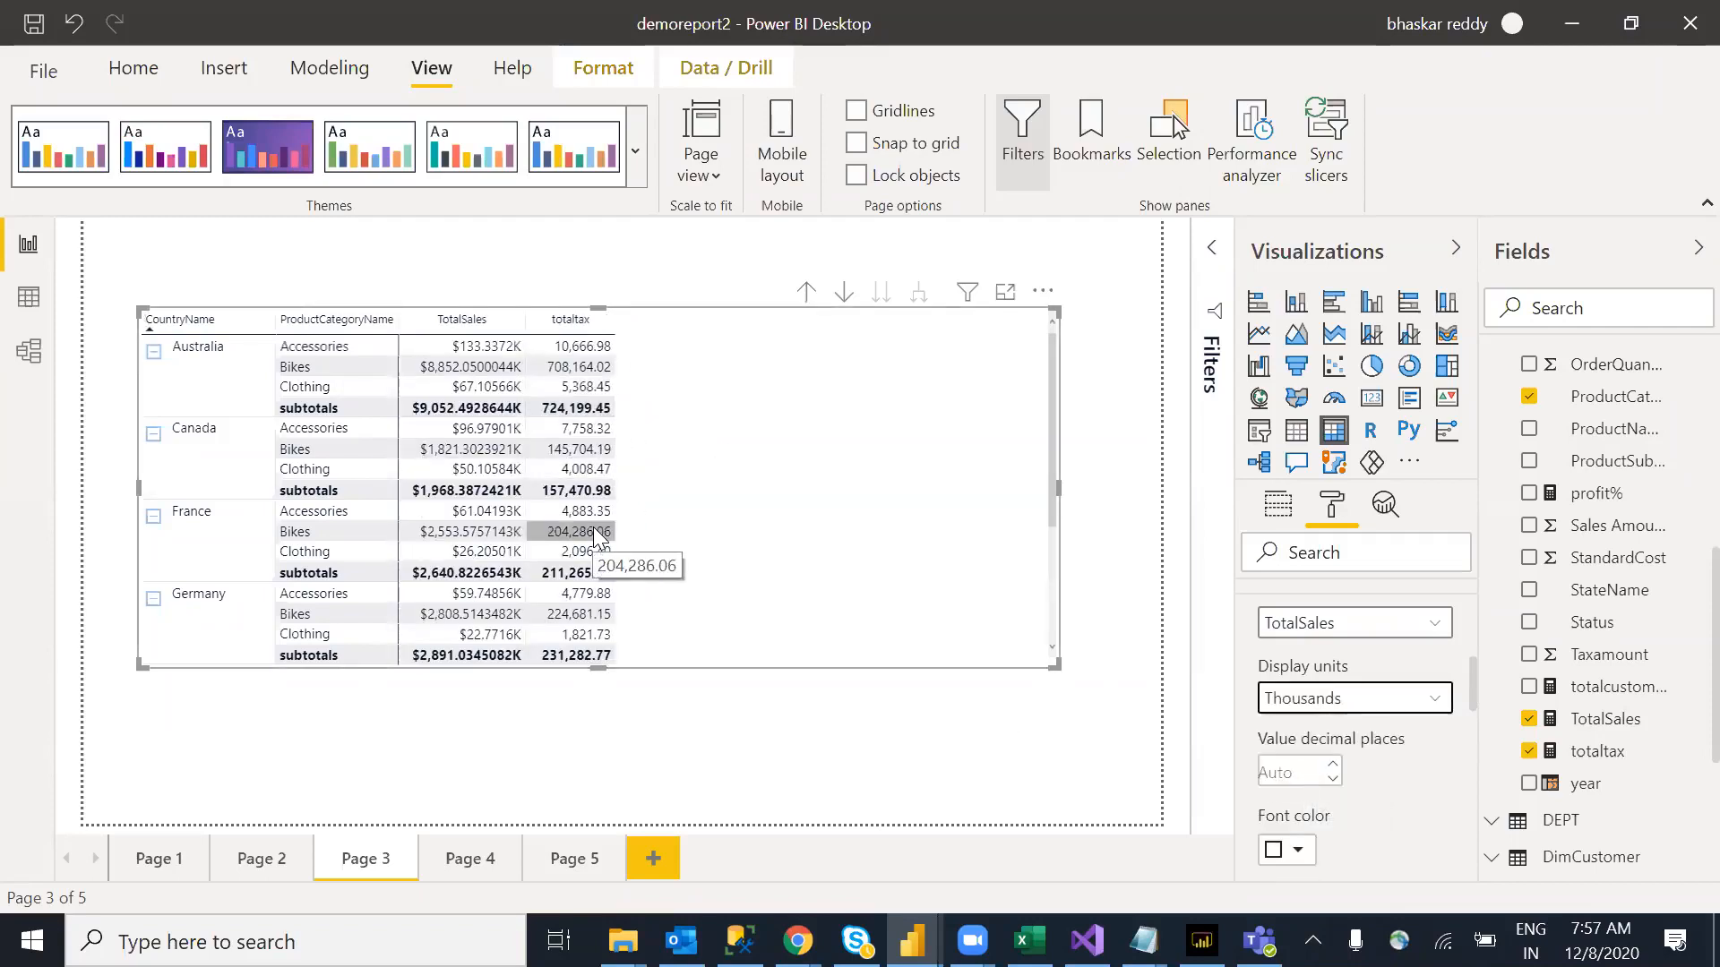
{"action": "left_click", "coordinate": [1285, 776]}
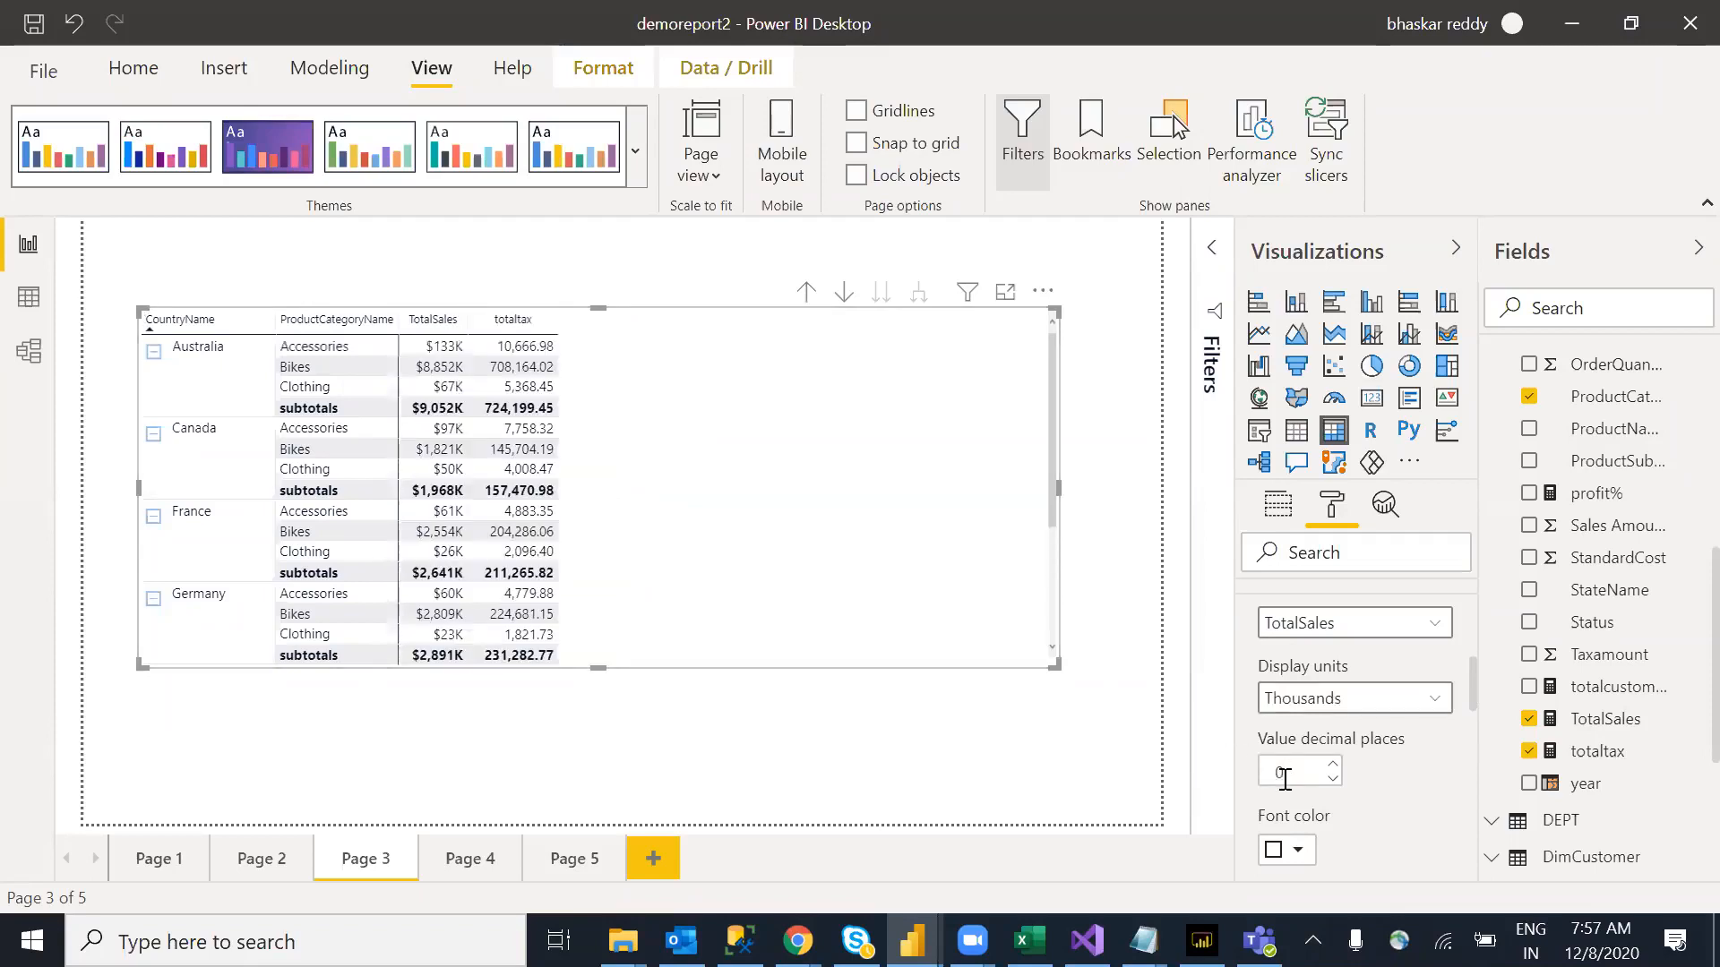
Step: Format the totaltax field with display units None and 1 decimal place
{"action": "left_click", "coordinate": [1427, 640]}
{"action": "left_click", "coordinate": [1317, 689]}
{"action": "left_click", "coordinate": [1286, 773]}
{"action": "type", "text": "1"}
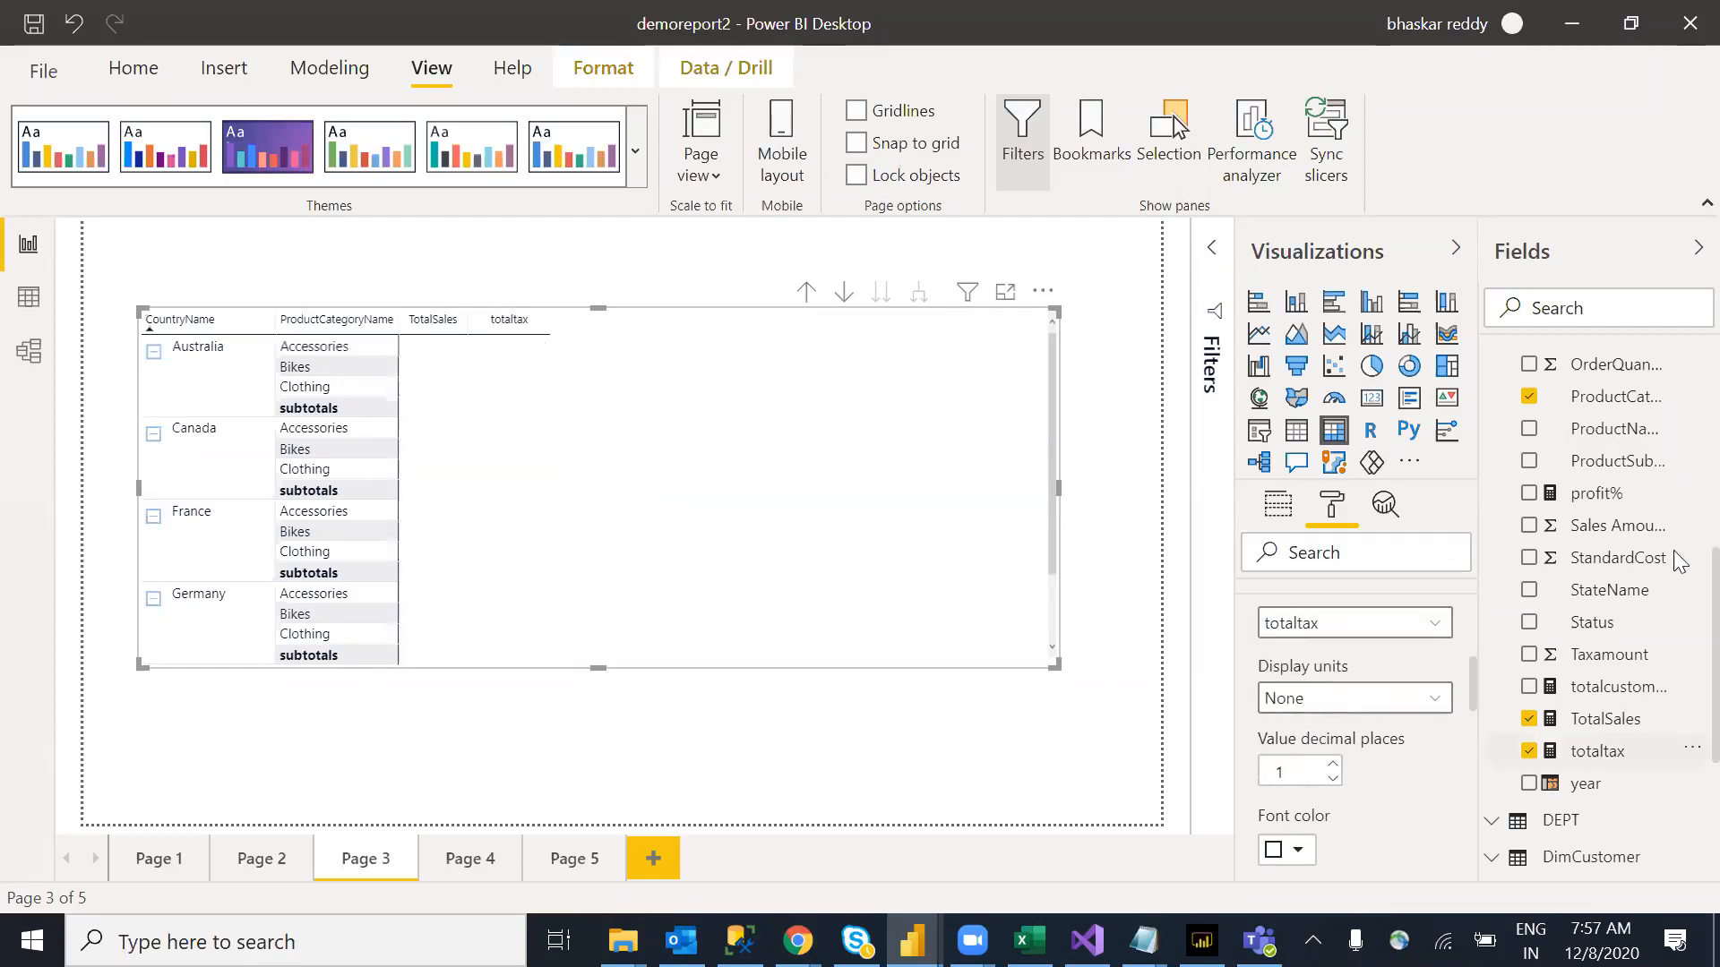
Step: Add profit% as a third value to the Page 3 matrix and check which fields can be formatted individually
{"action": "left_click_drag", "start_coordinate": [1604, 494], "coordinate": [948, 550]}
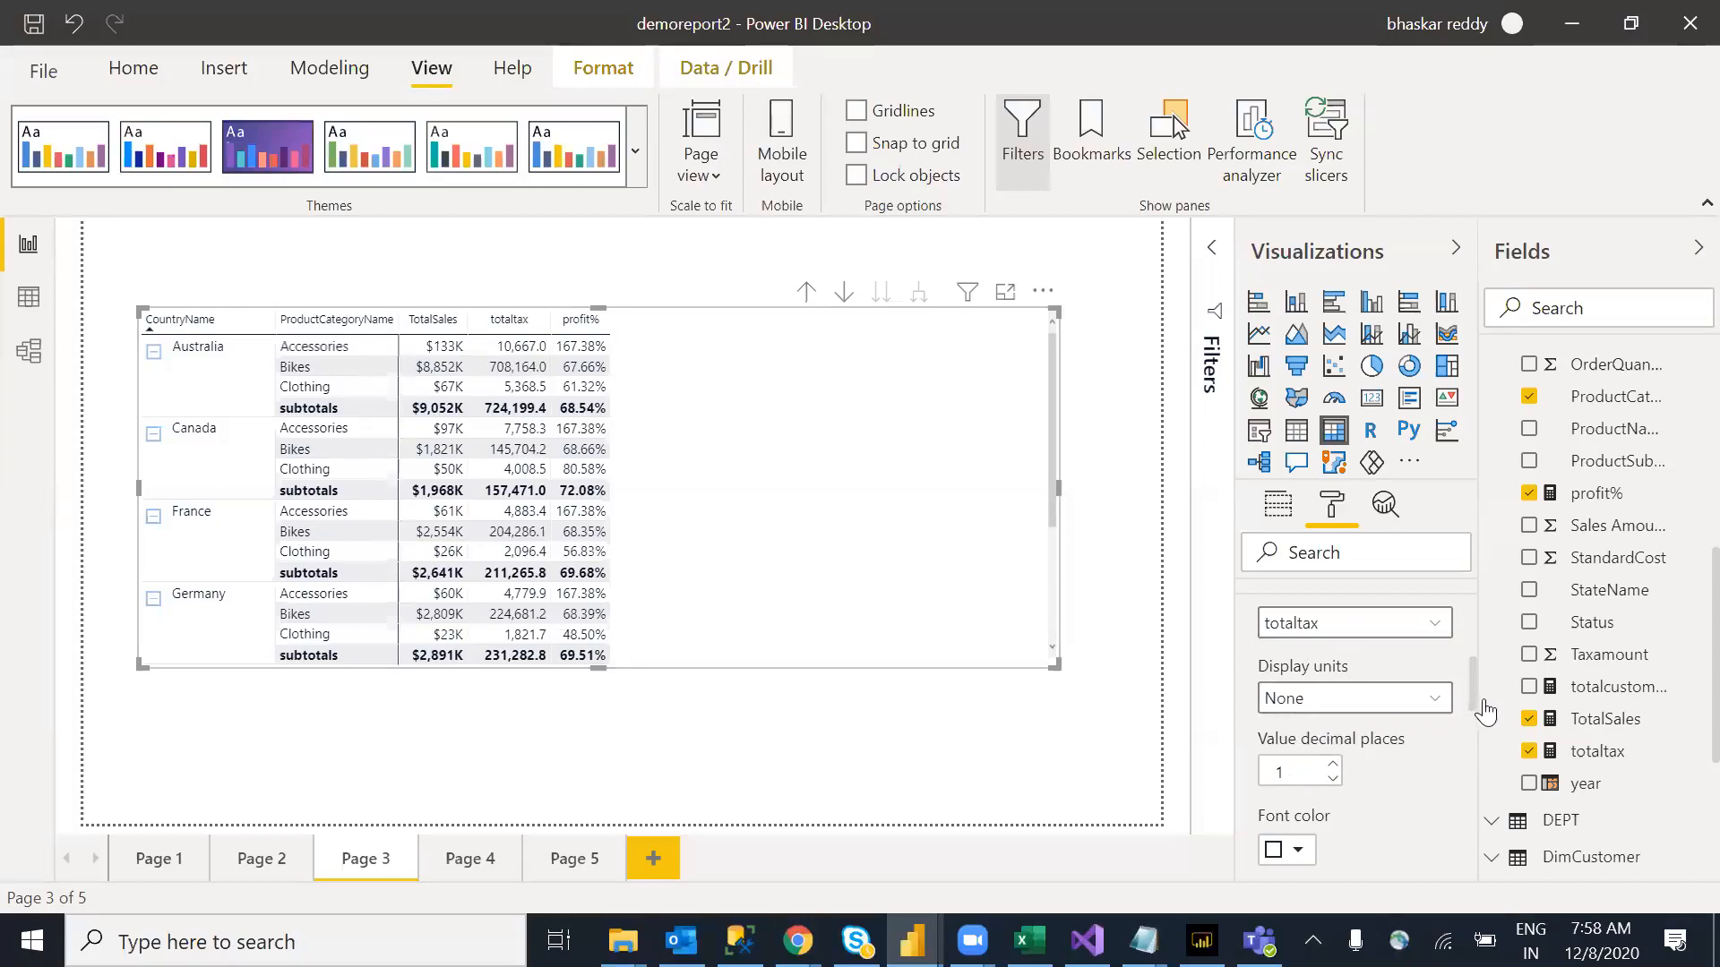
{"action": "left_click_drag", "start_coordinate": [1469, 661], "coordinate": [1469, 638]}
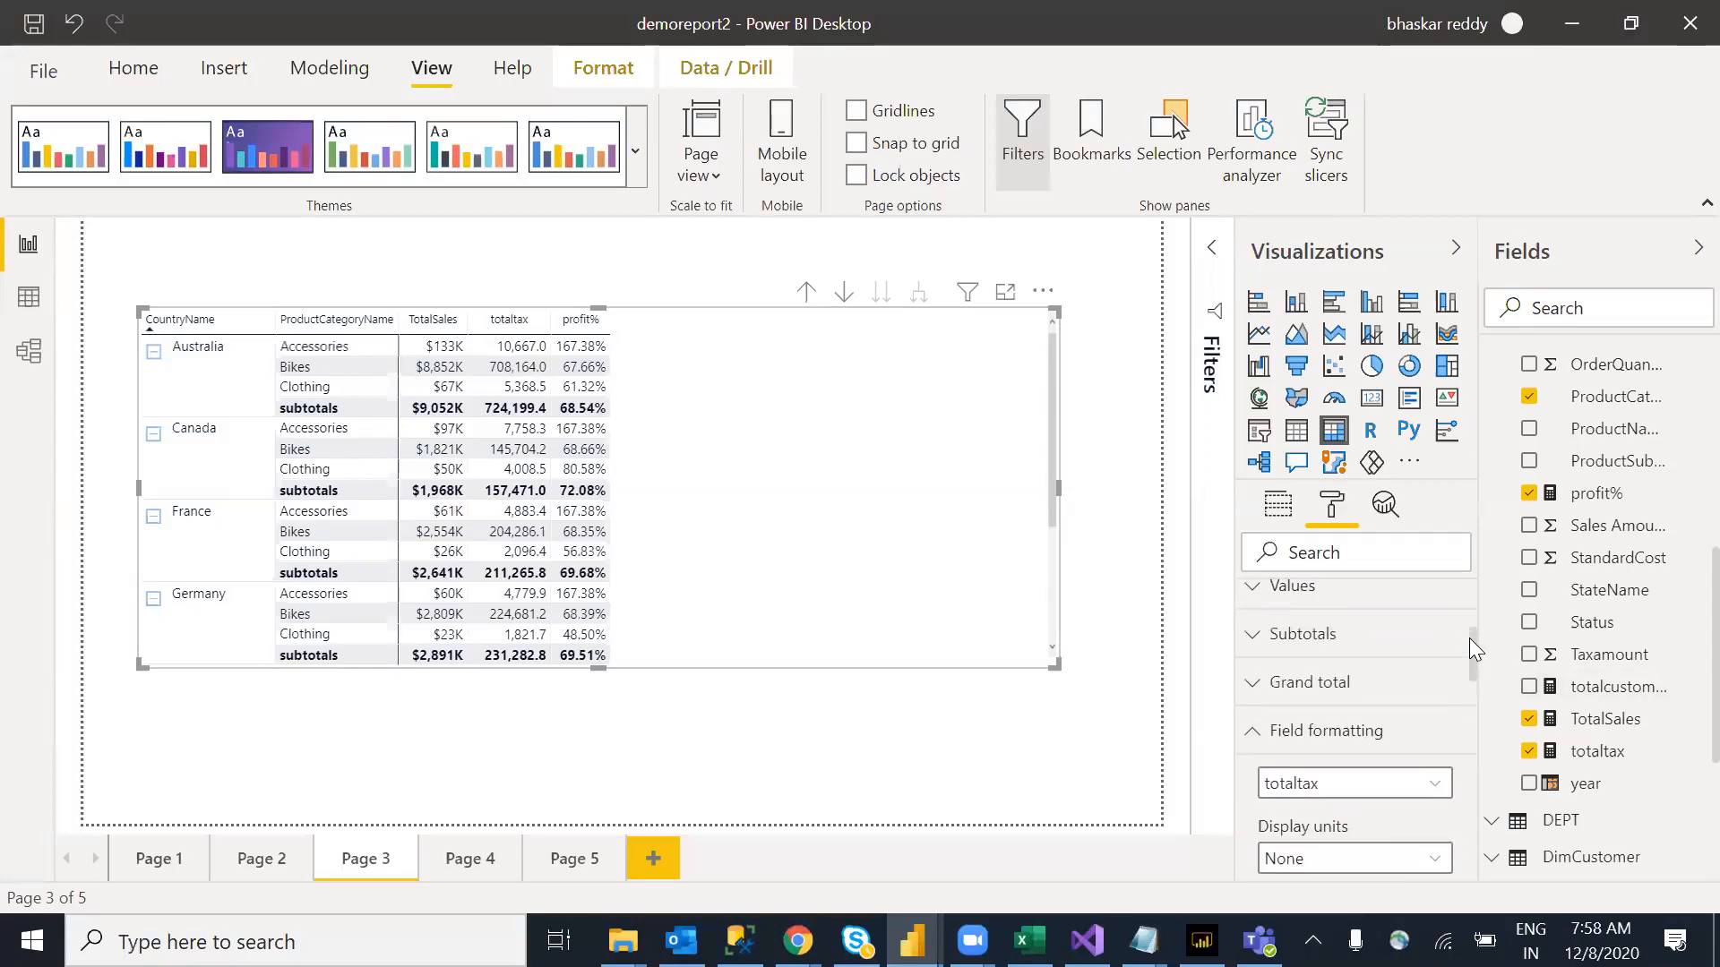
{"action": "left_click", "coordinate": [1435, 790]}
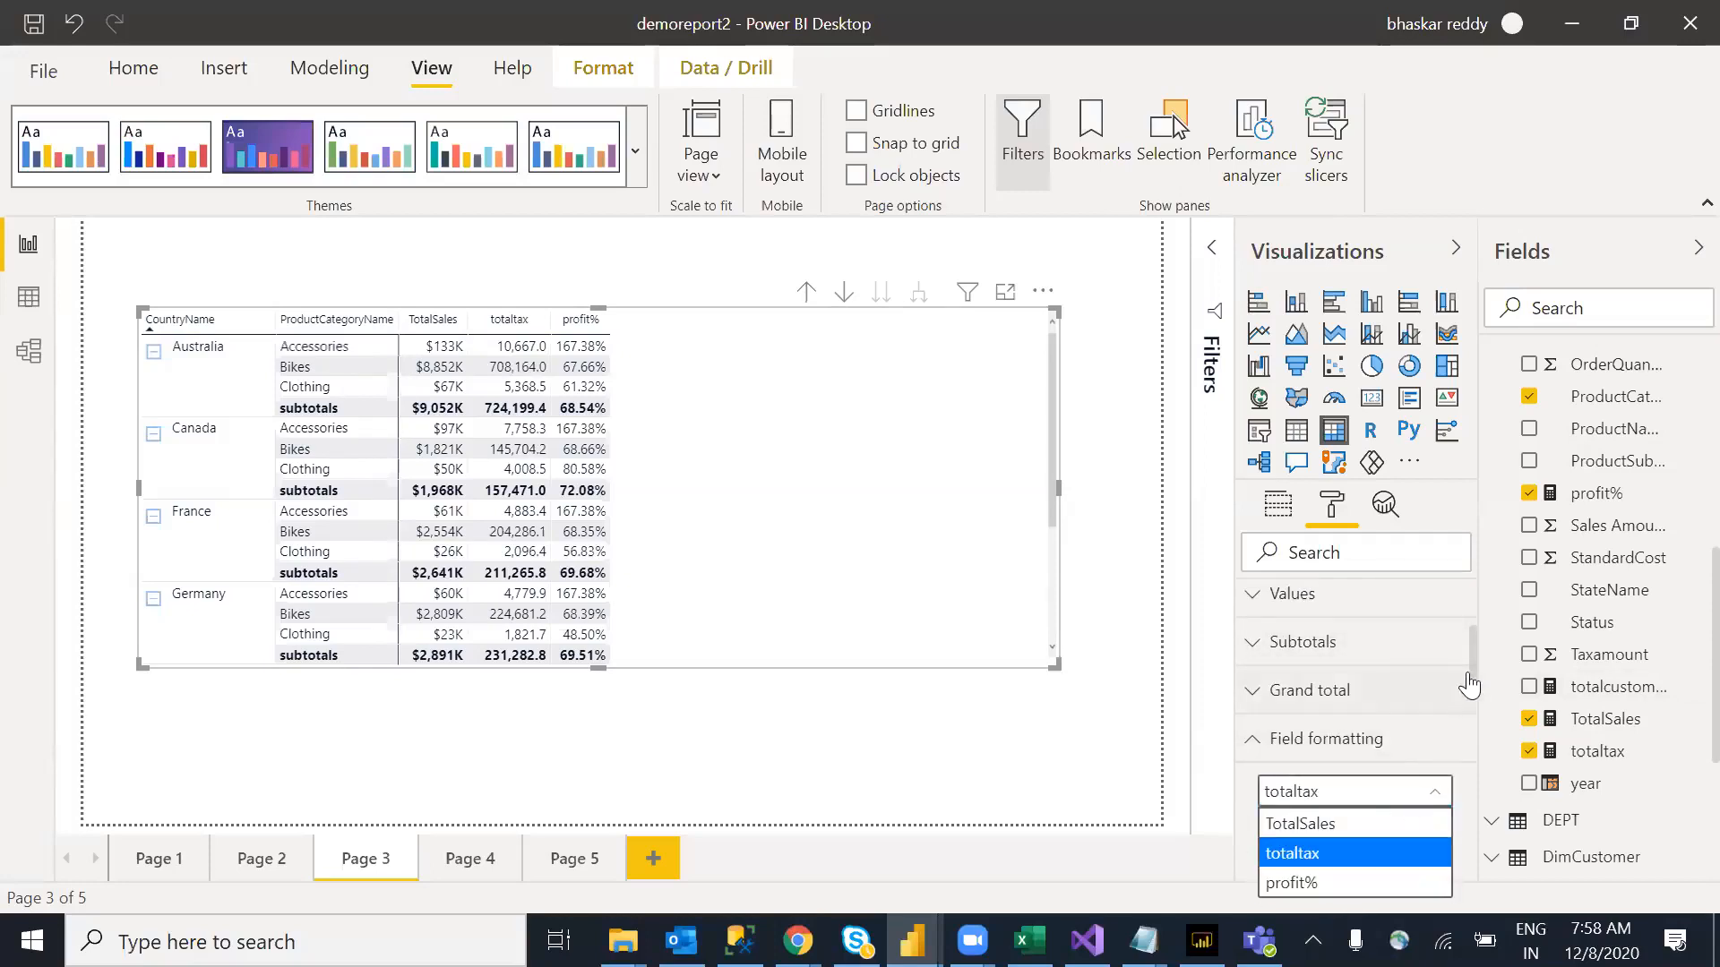
{"action": "left_click_drag", "start_coordinate": [1474, 647], "coordinate": [1474, 699]}
{"action": "left_click", "coordinate": [1421, 715]}
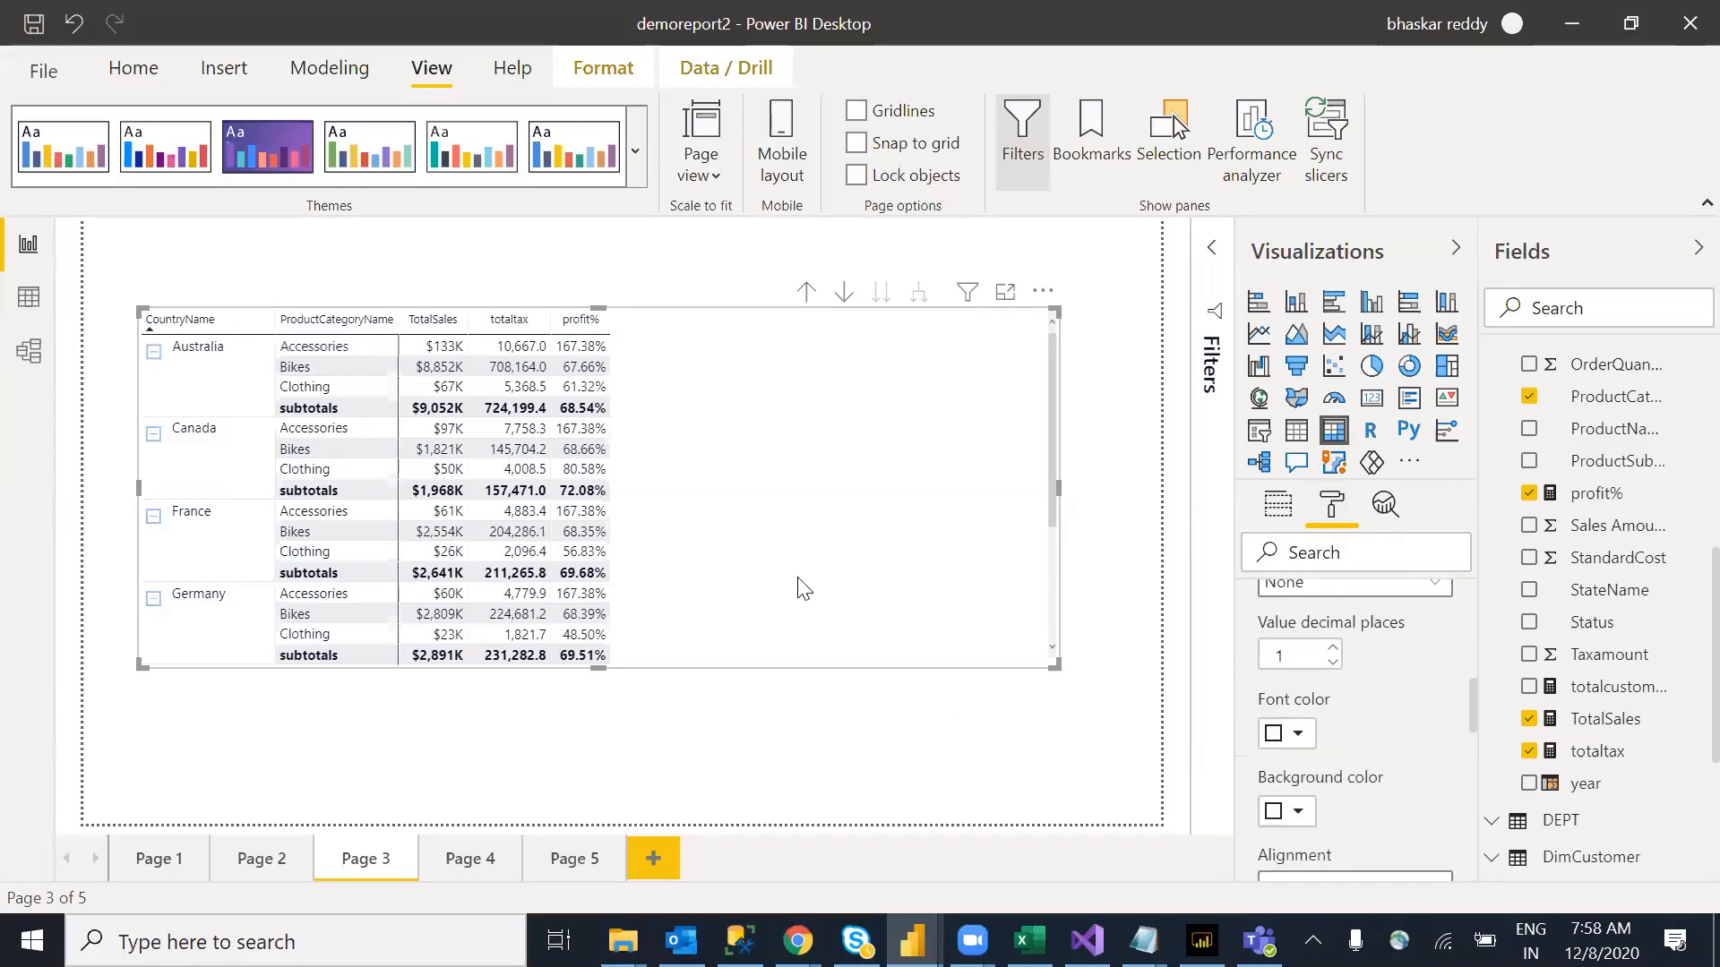
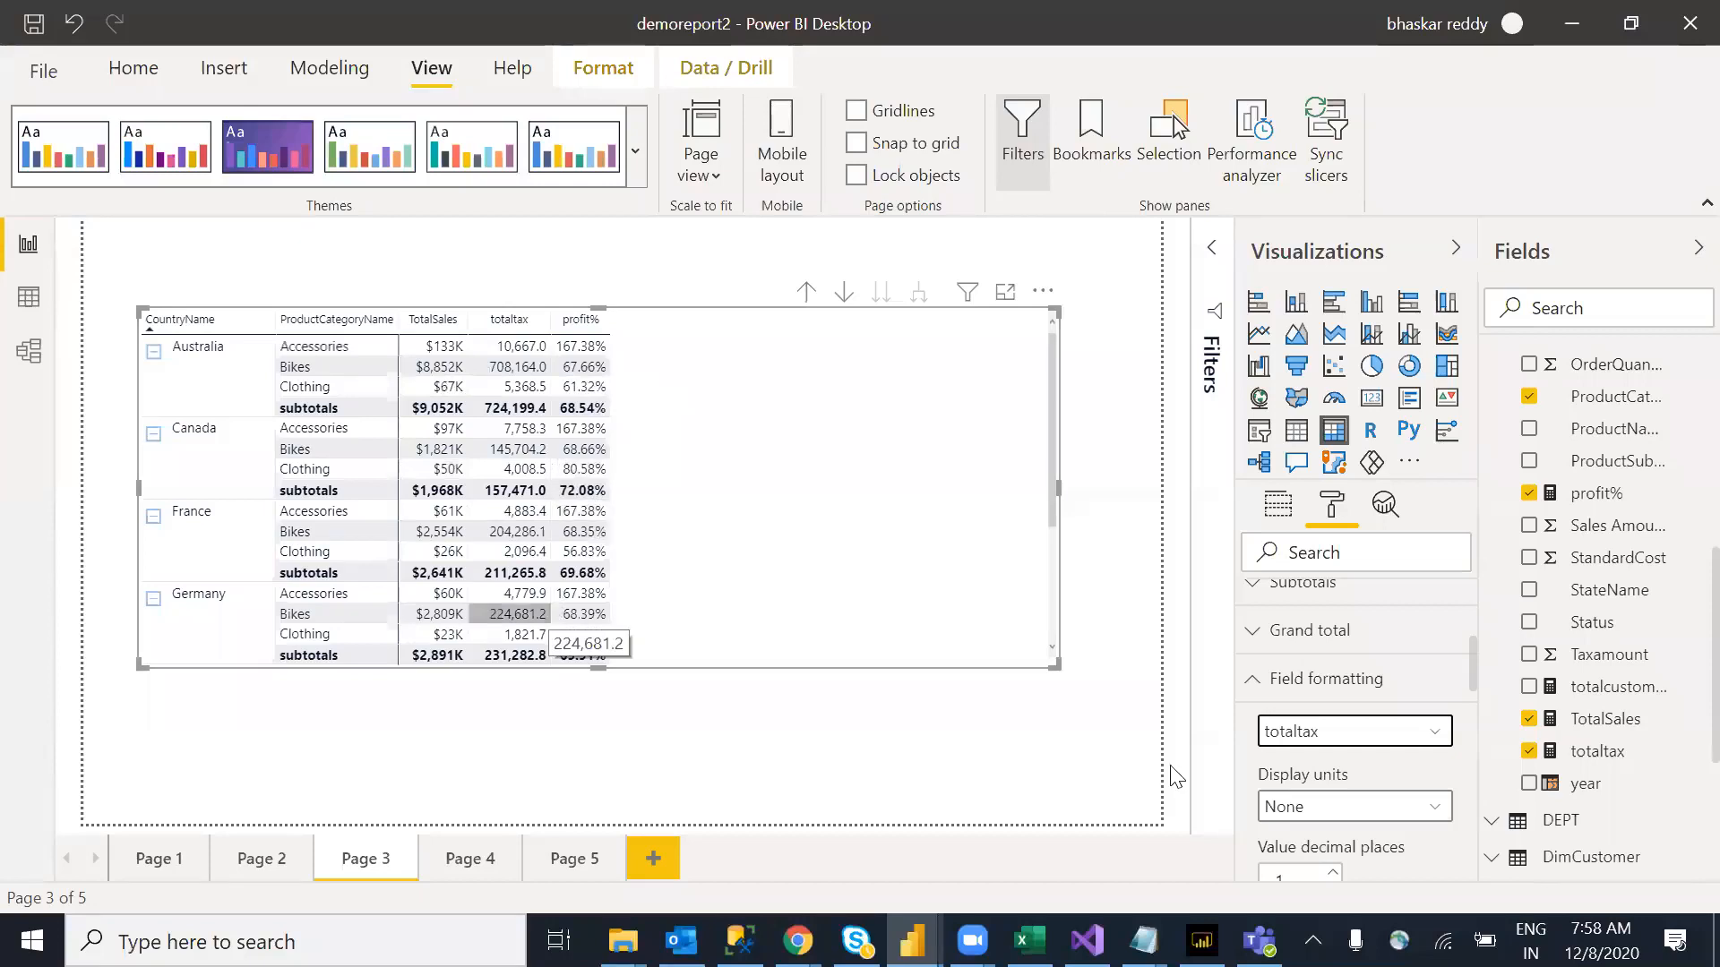
Step: Look through the conditional formatting options for TotalSales and compare them with the formatted table on Page 2
{"action": "mouse_move", "coordinate": [1469, 658]}
{"action": "left_mouse_down"}
{"action": "mouse_move", "coordinate": [1478, 784]}
{"action": "mouse_move", "coordinate": [1476, 649]}
{"action": "left_mouse_up"}
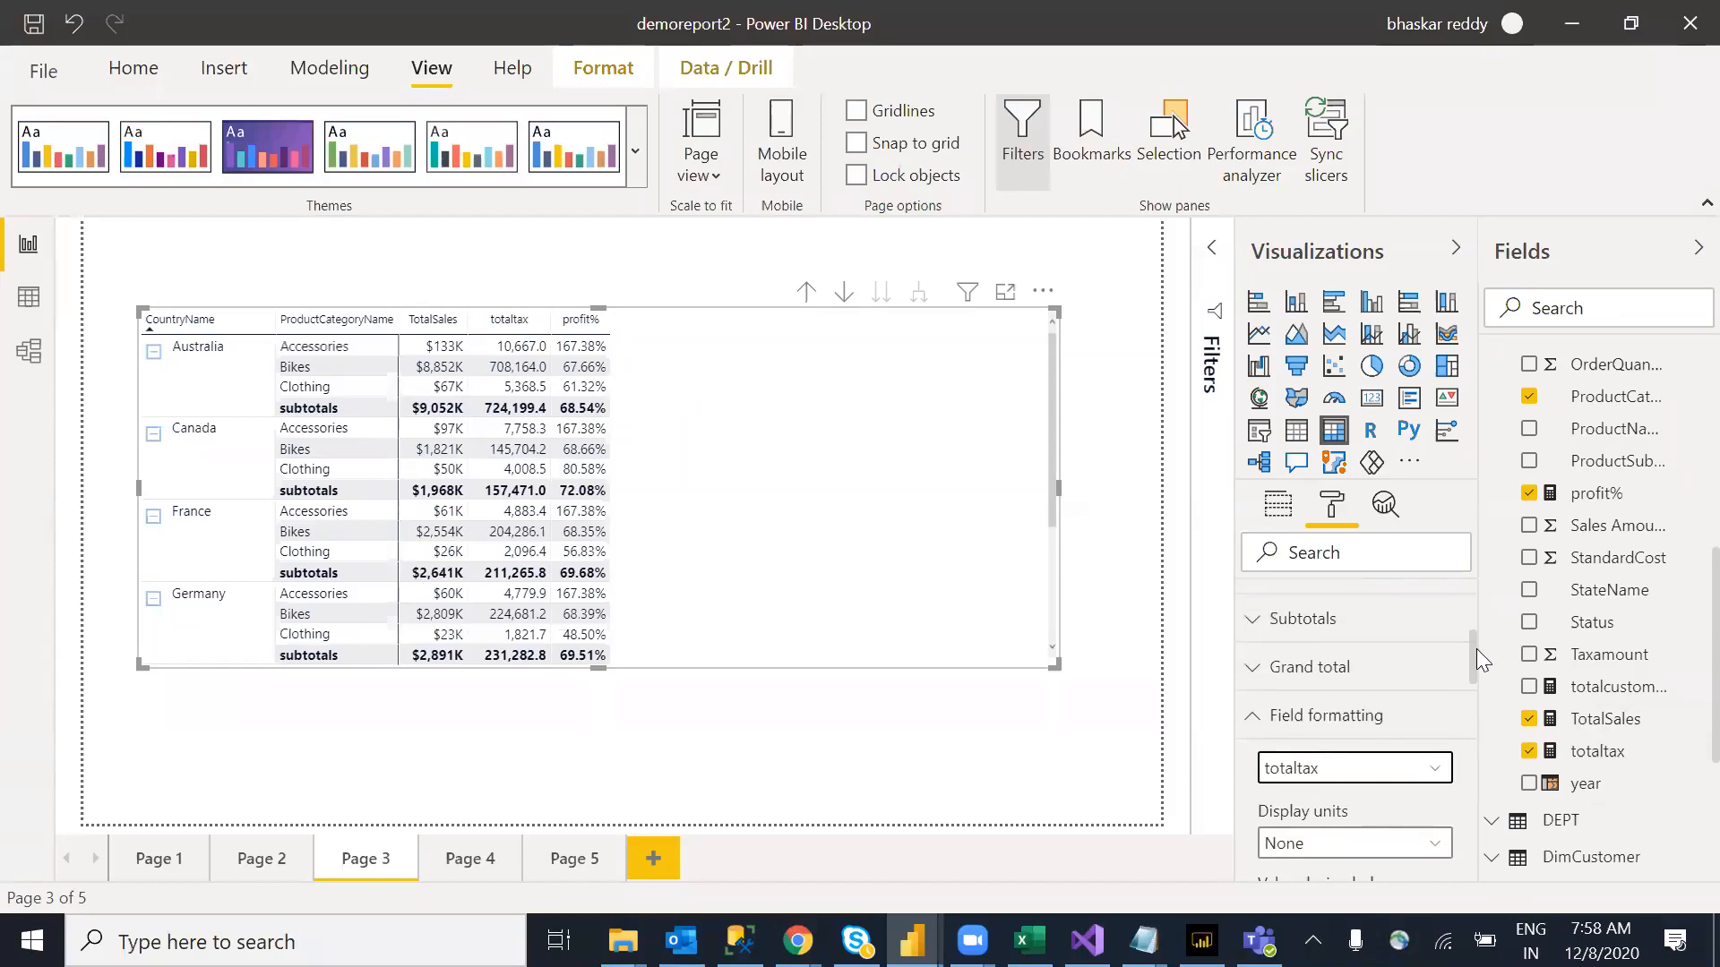
{"action": "left_click", "coordinate": [1262, 722]}
{"action": "left_click", "coordinate": [1327, 772]}
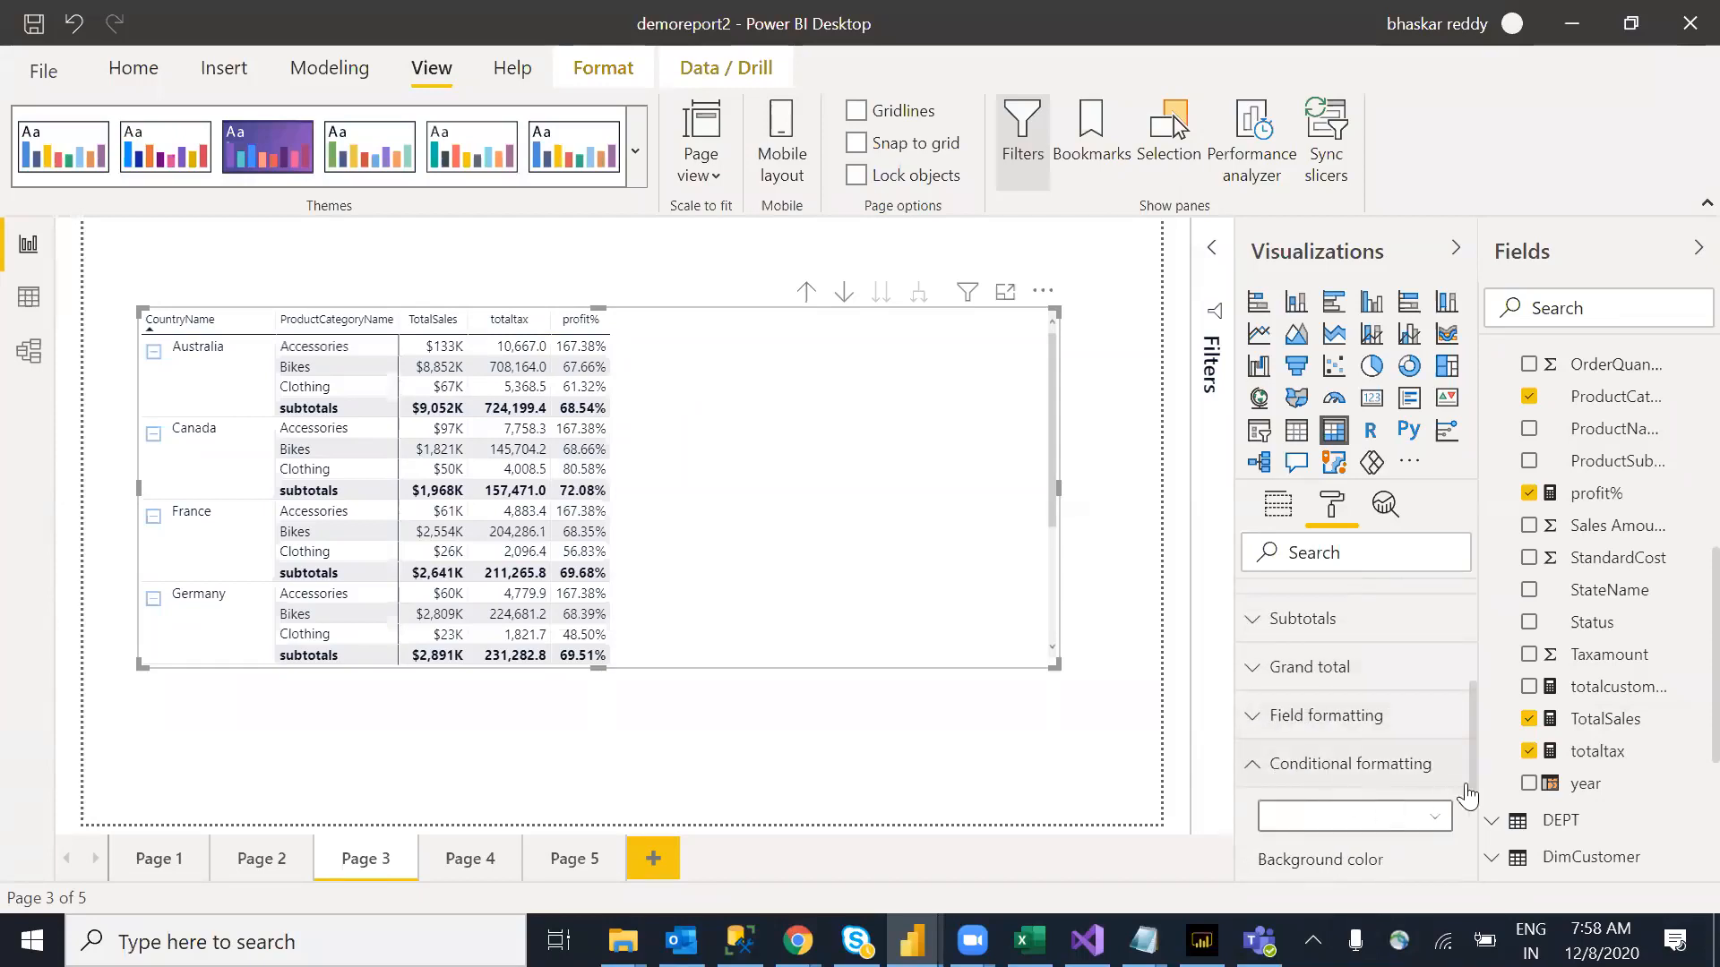
{"action": "left_click_drag", "start_coordinate": [1474, 664], "coordinate": [1480, 708]}
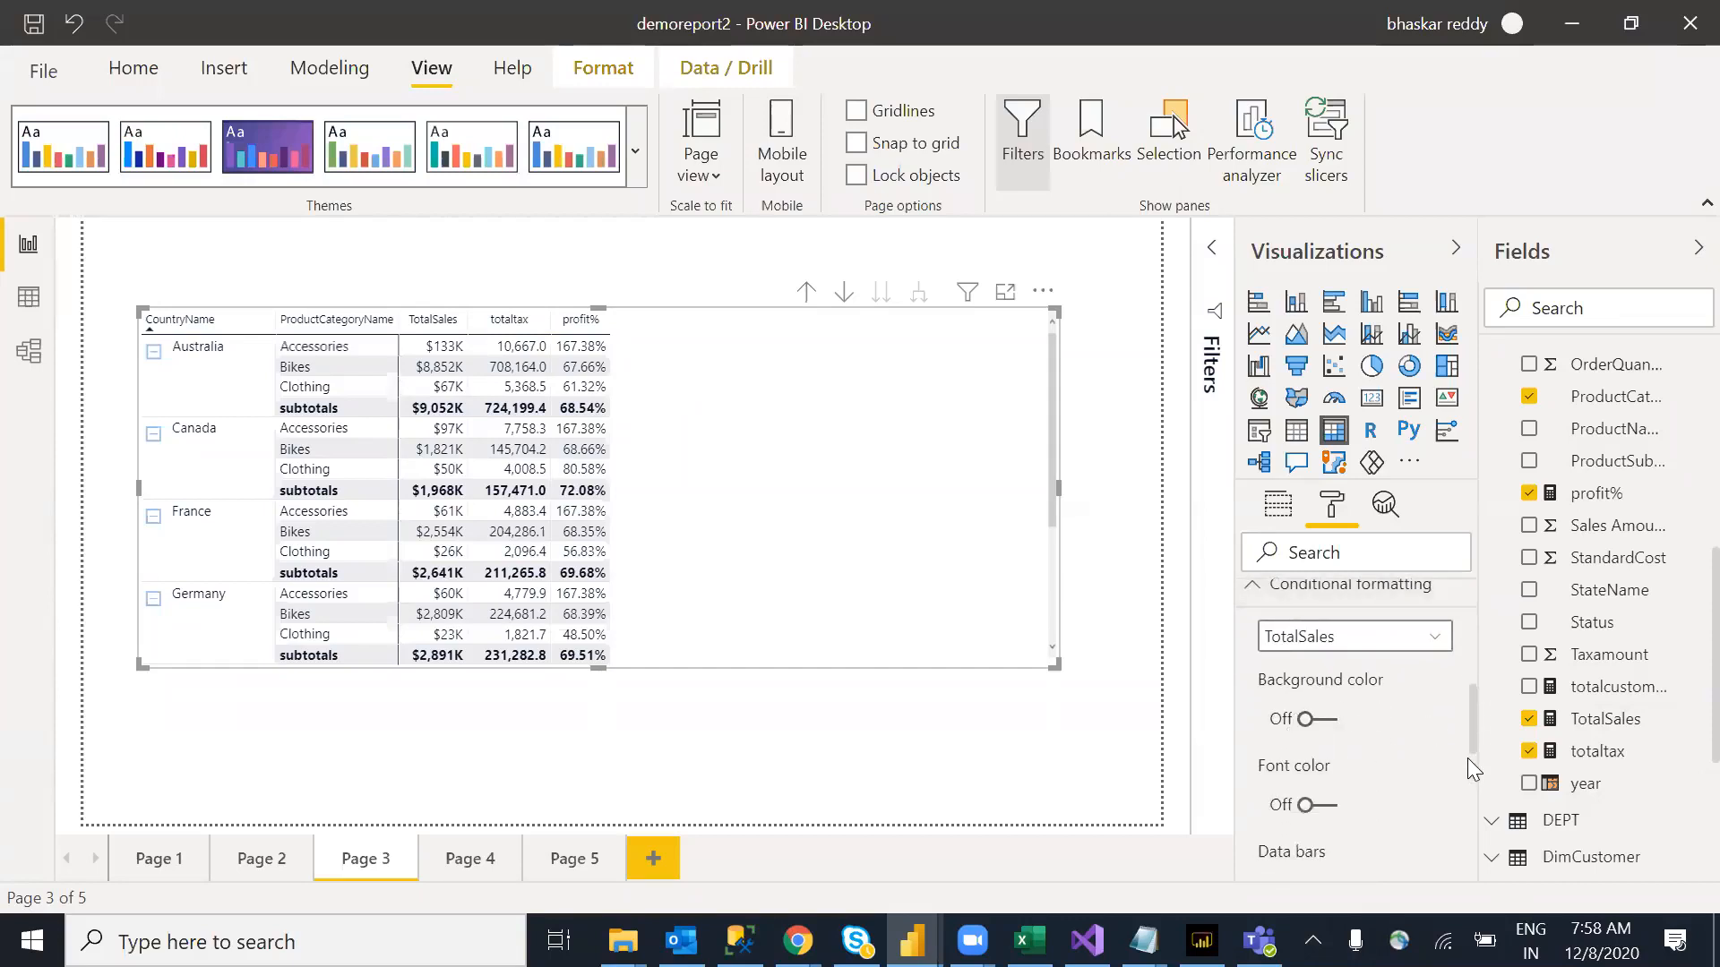
{"action": "left_click_drag", "start_coordinate": [1469, 710], "coordinate": [1471, 774]}
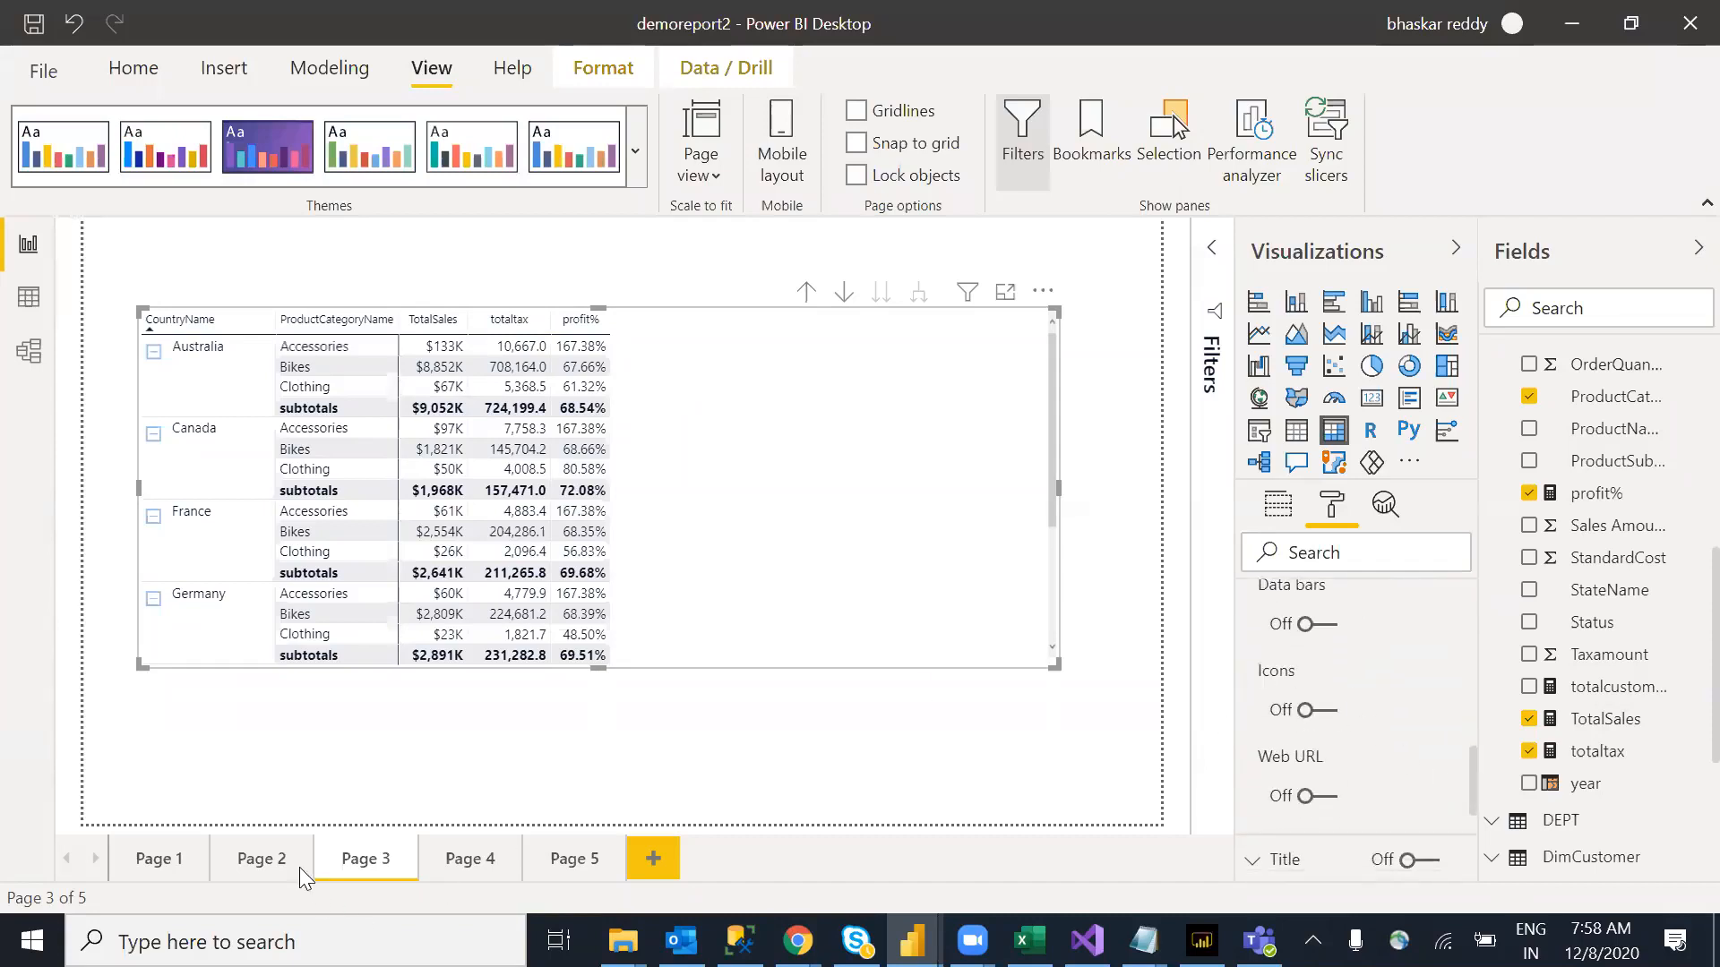
{"action": "left_click", "coordinate": [262, 858]}
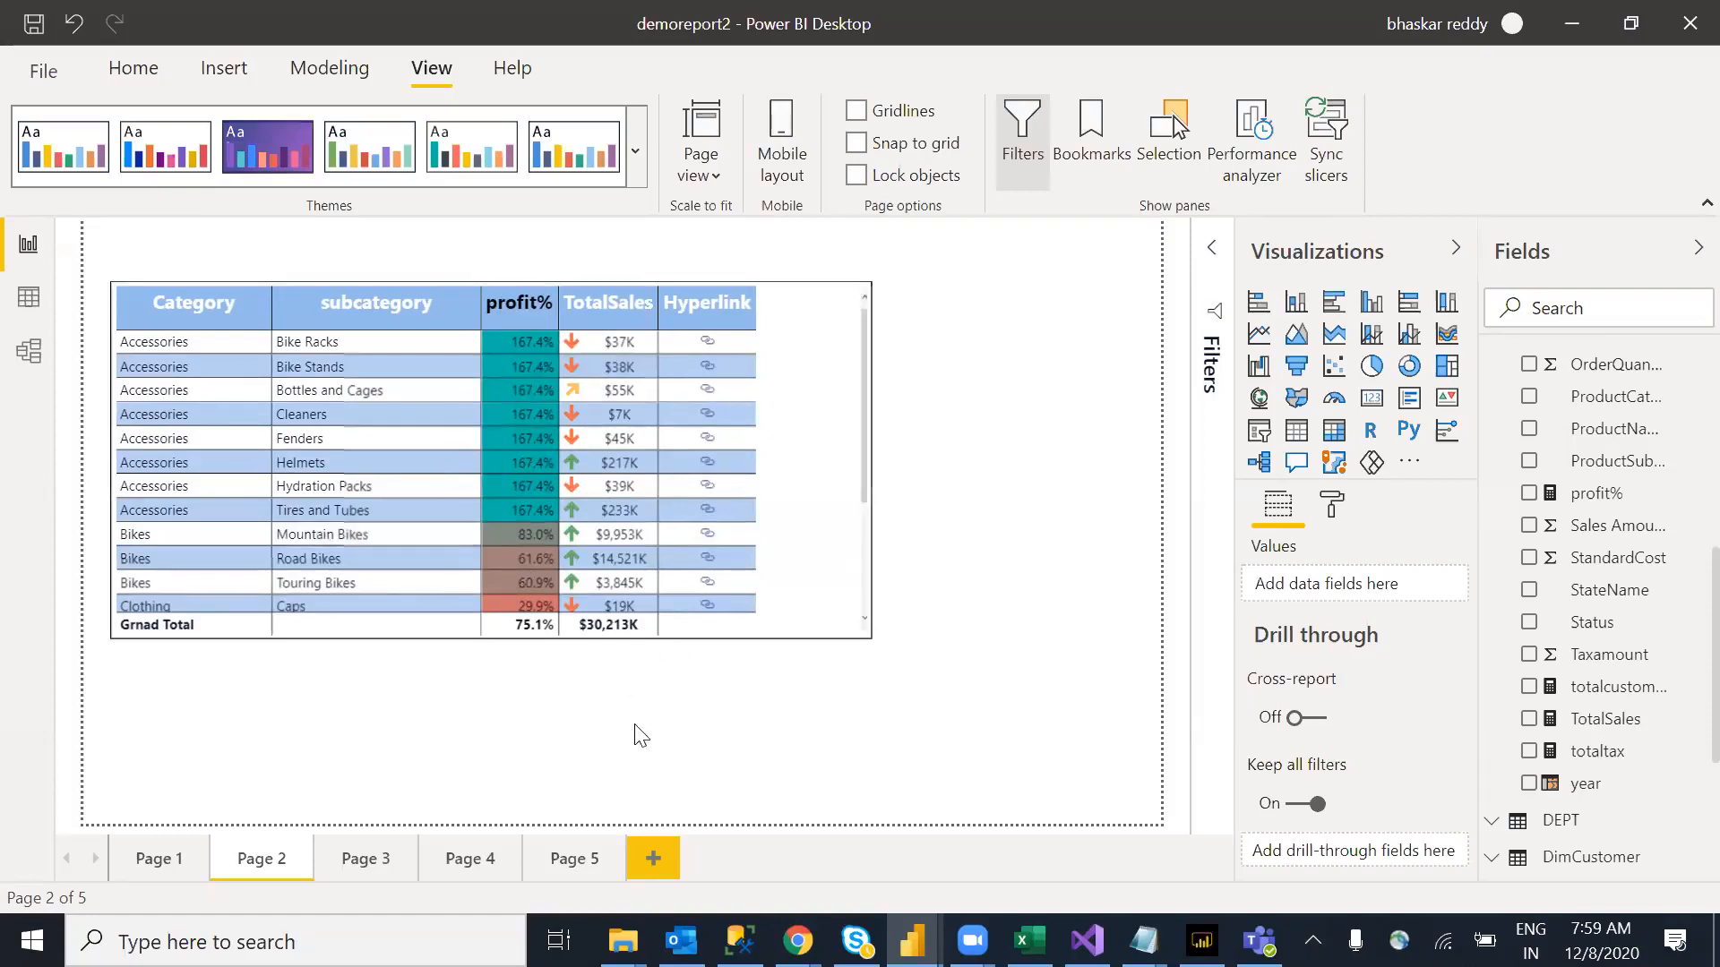
Step: Turn on the title of the Page 3 matrix and set its text to "Country Sales"
{"action": "left_click", "coordinate": [363, 857]}
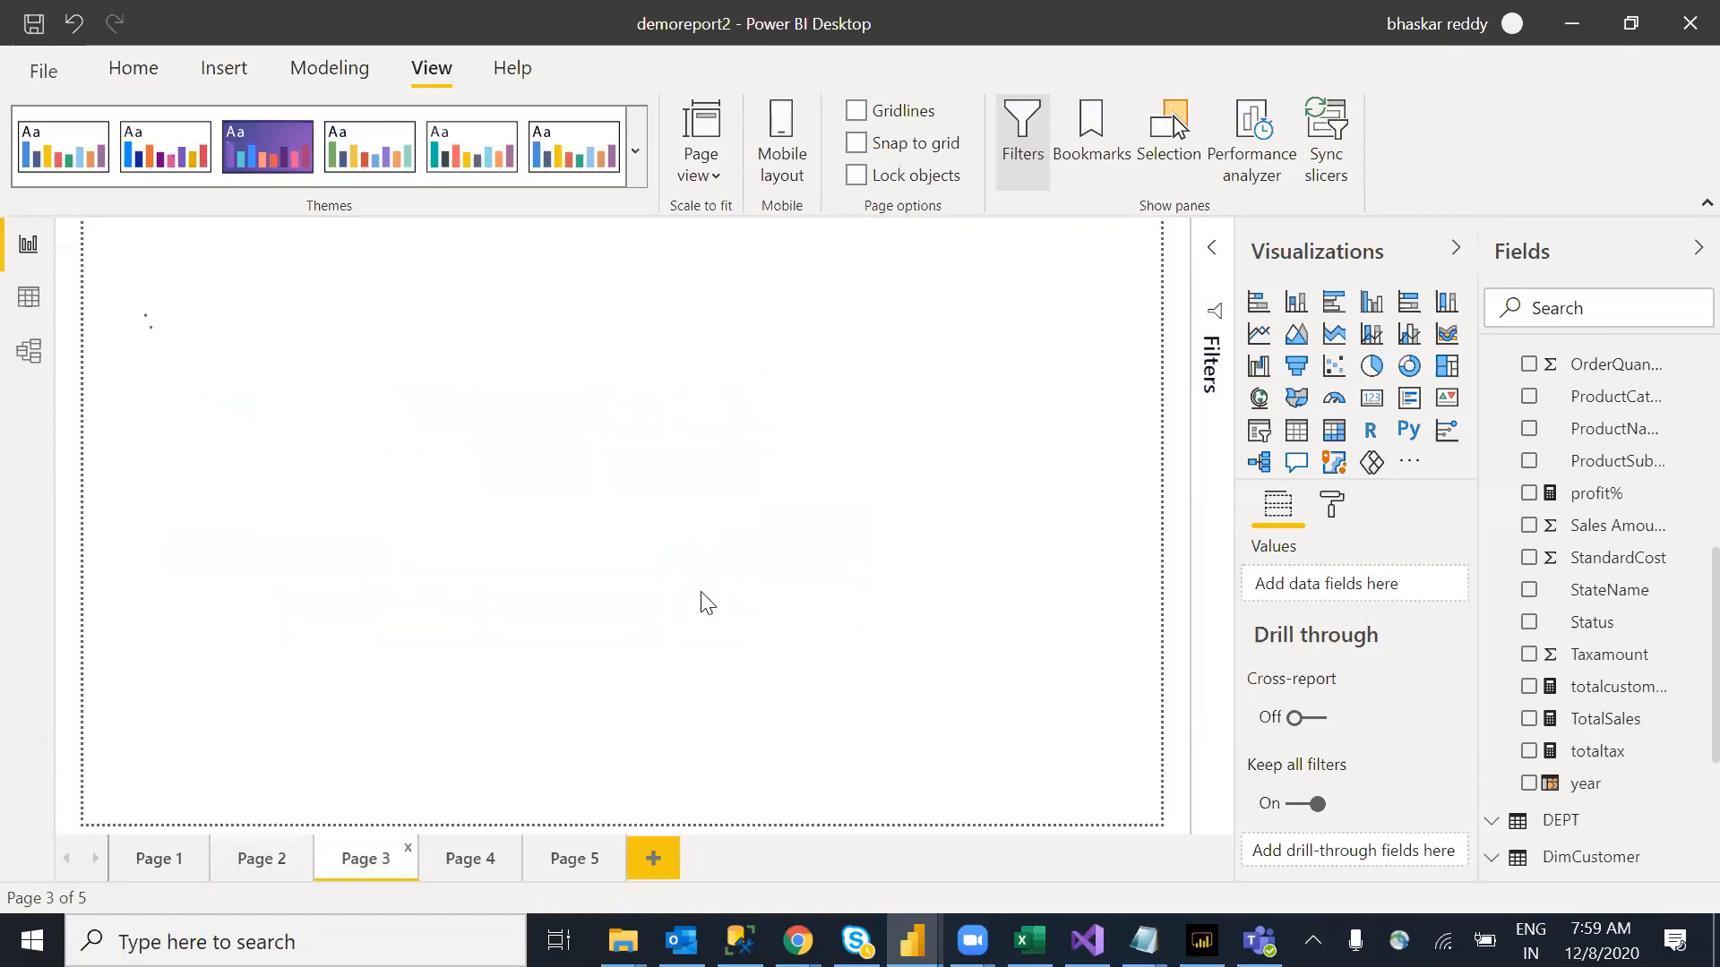
{"action": "left_click", "coordinate": [844, 634]}
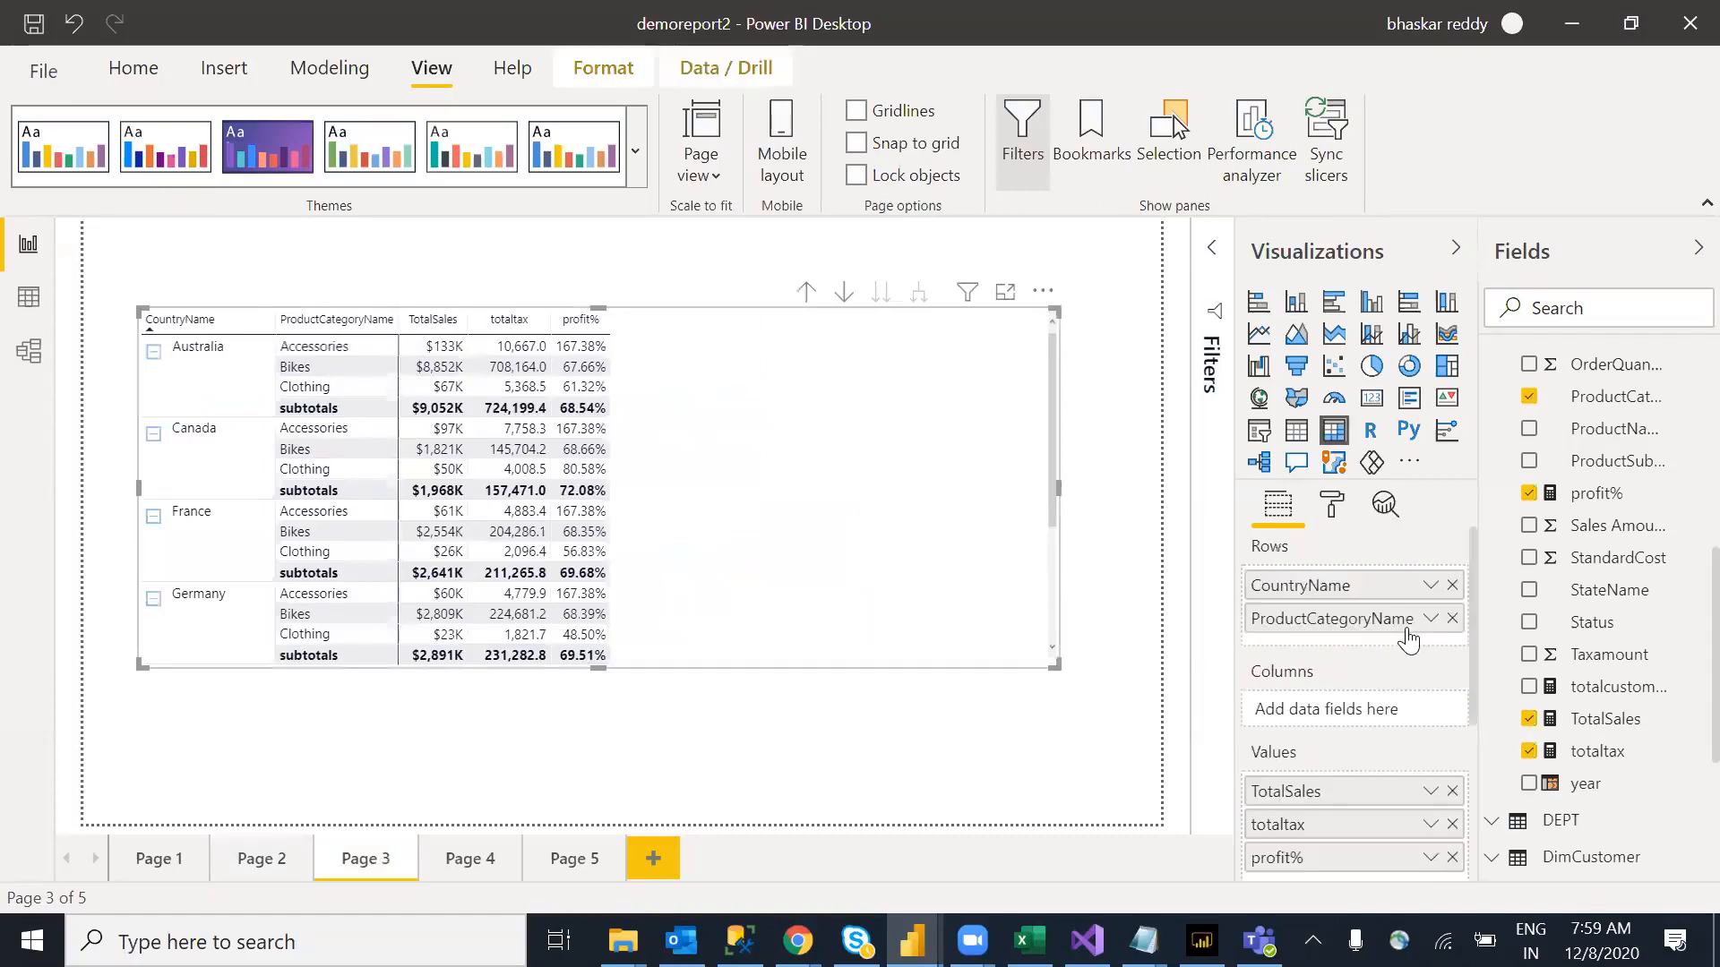
{"action": "left_click", "coordinate": [1332, 509]}
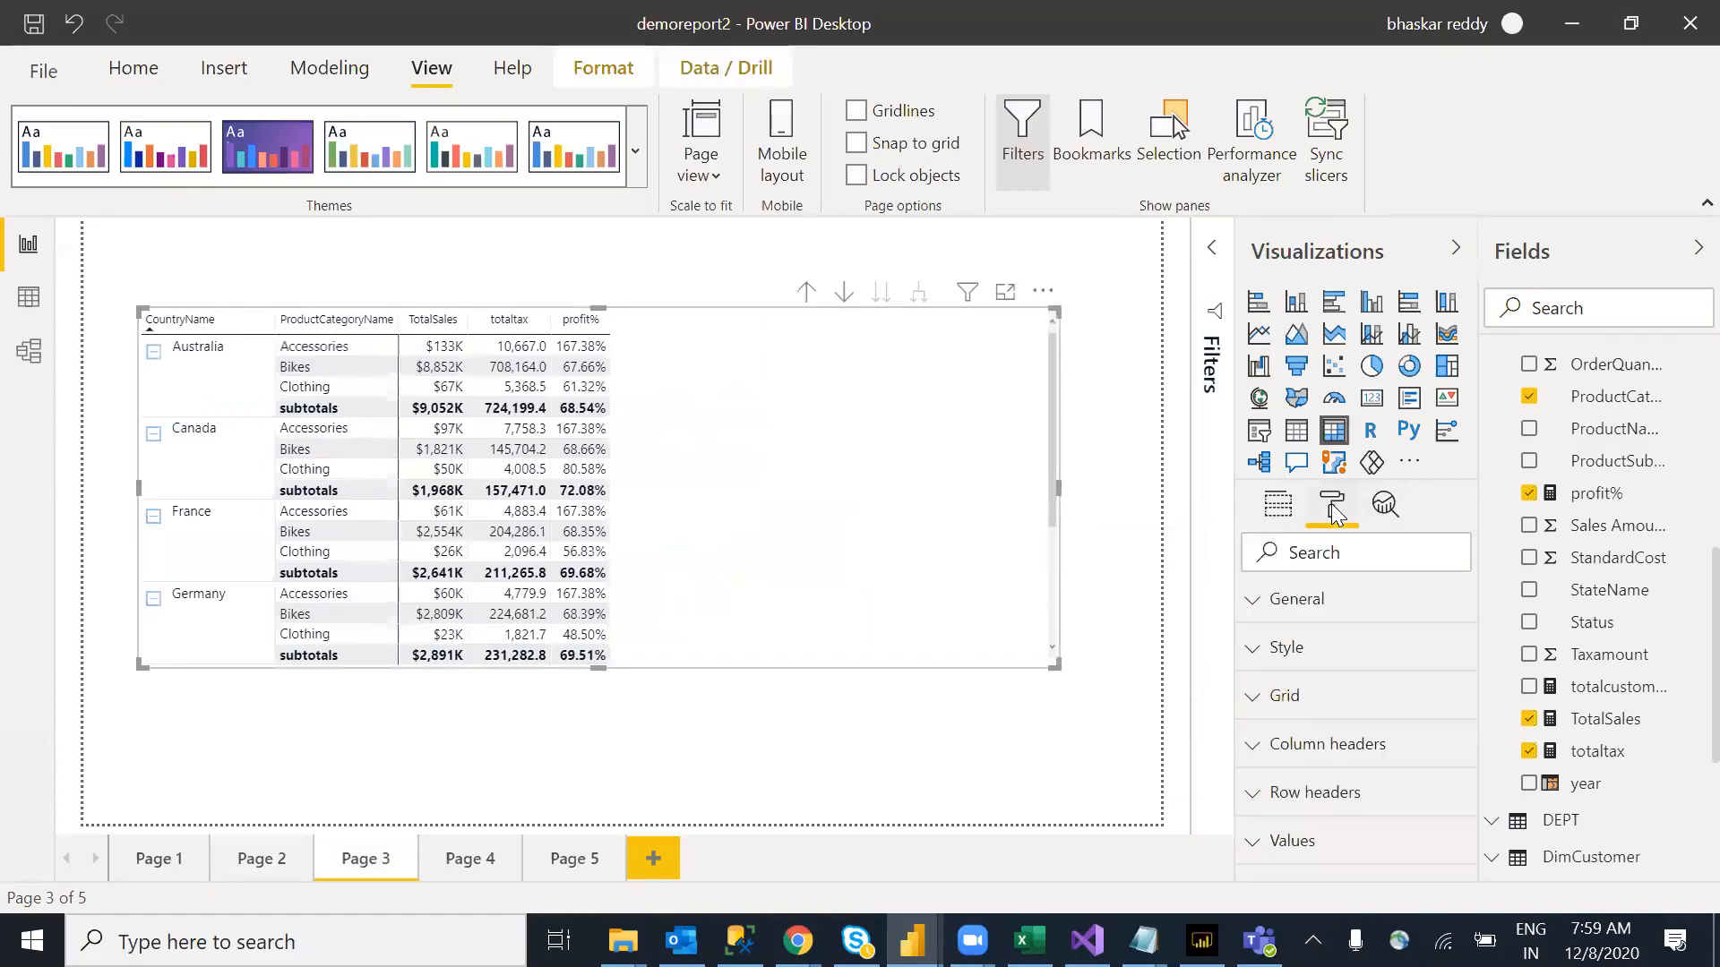
{"action": "left_click_drag", "start_coordinate": [1476, 606], "coordinate": [1473, 756]}
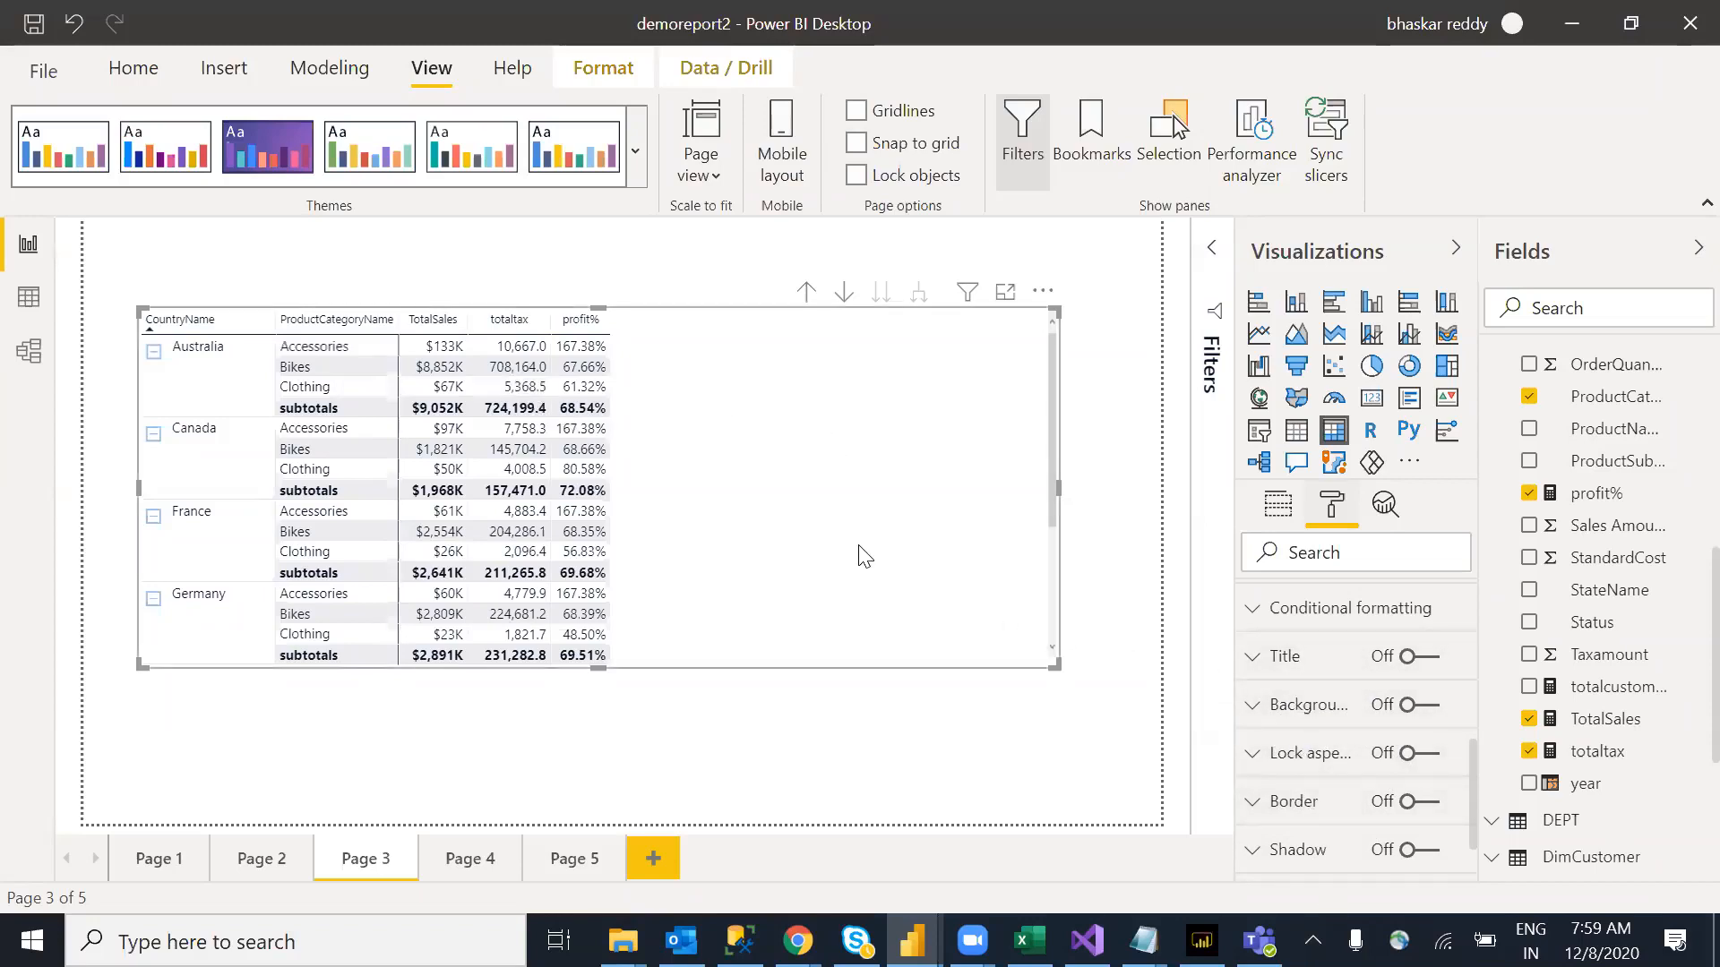
{"action": "left_click", "coordinate": [1416, 663]}
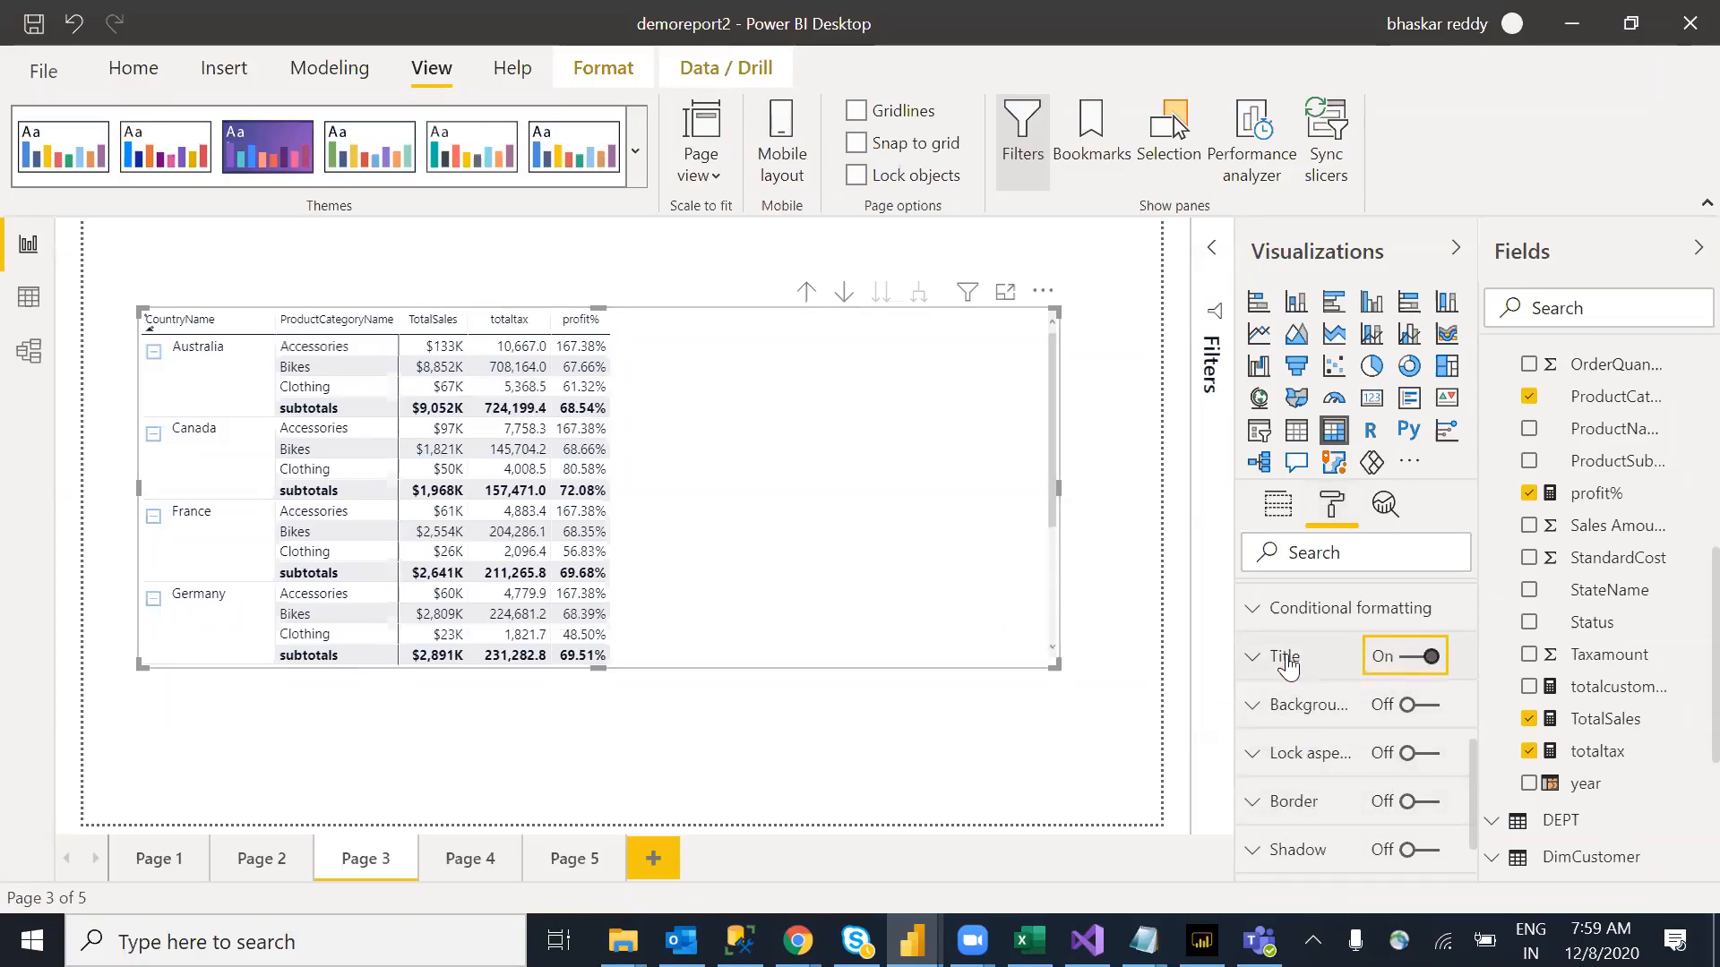
{"action": "left_click", "coordinate": [1252, 663]}
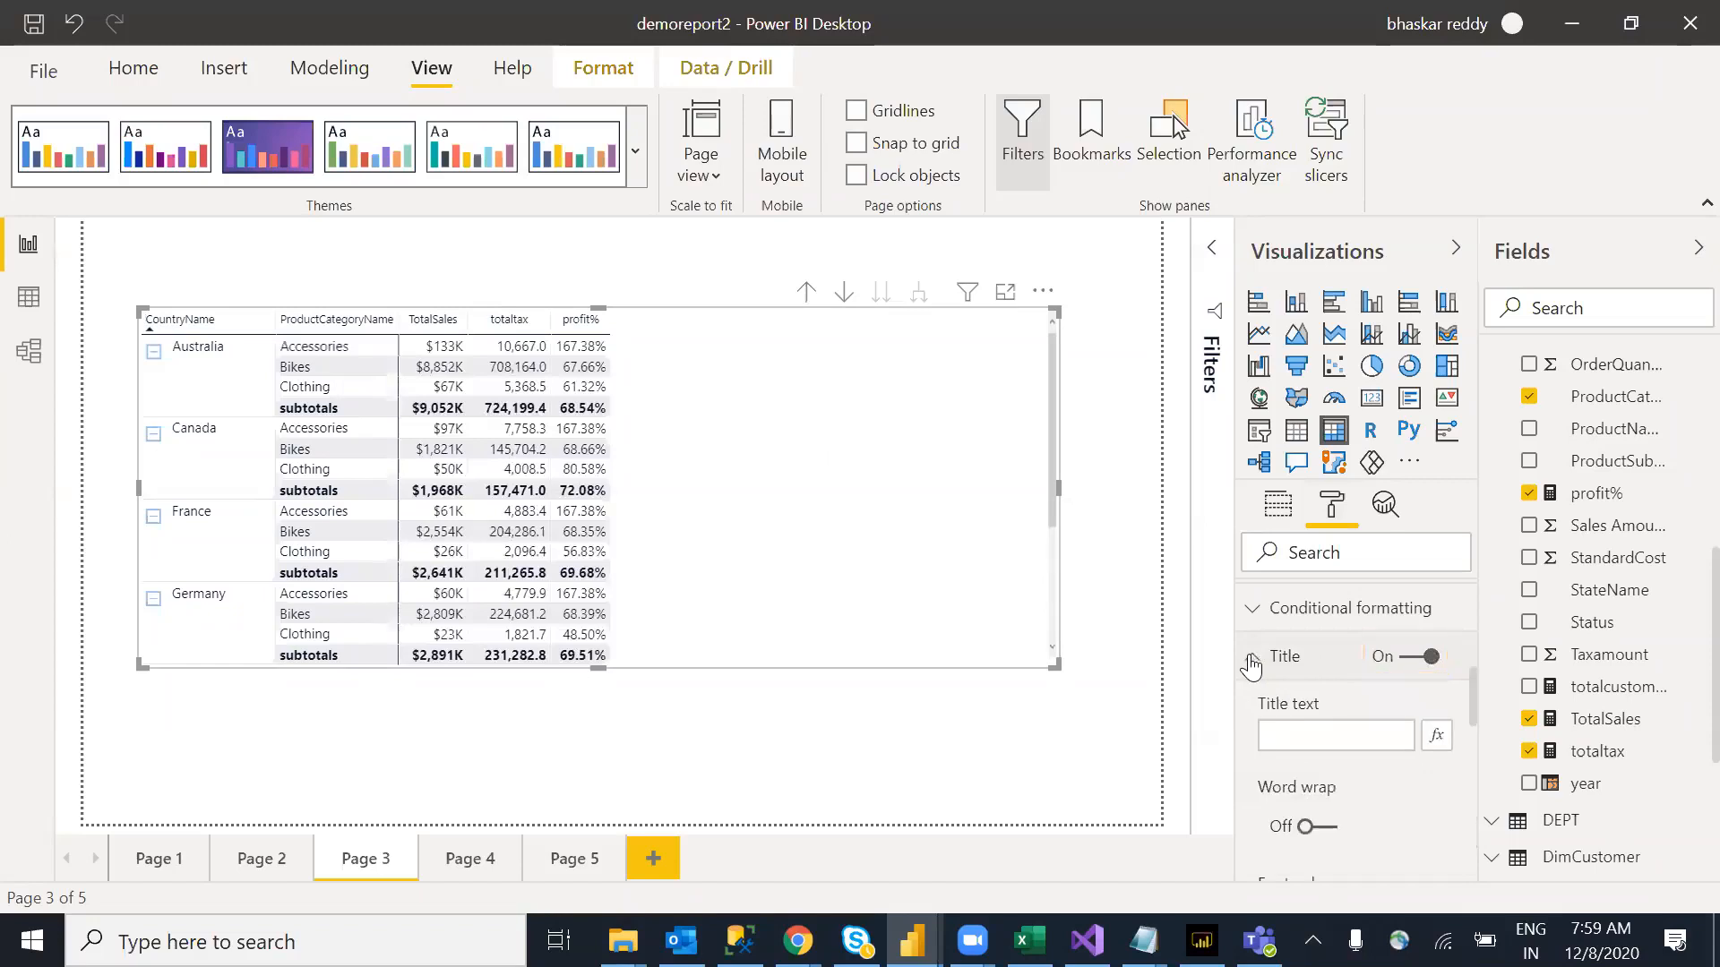
{"action": "left_click", "coordinate": [1334, 742]}
{"action": "type", "text": "Country Sales"}
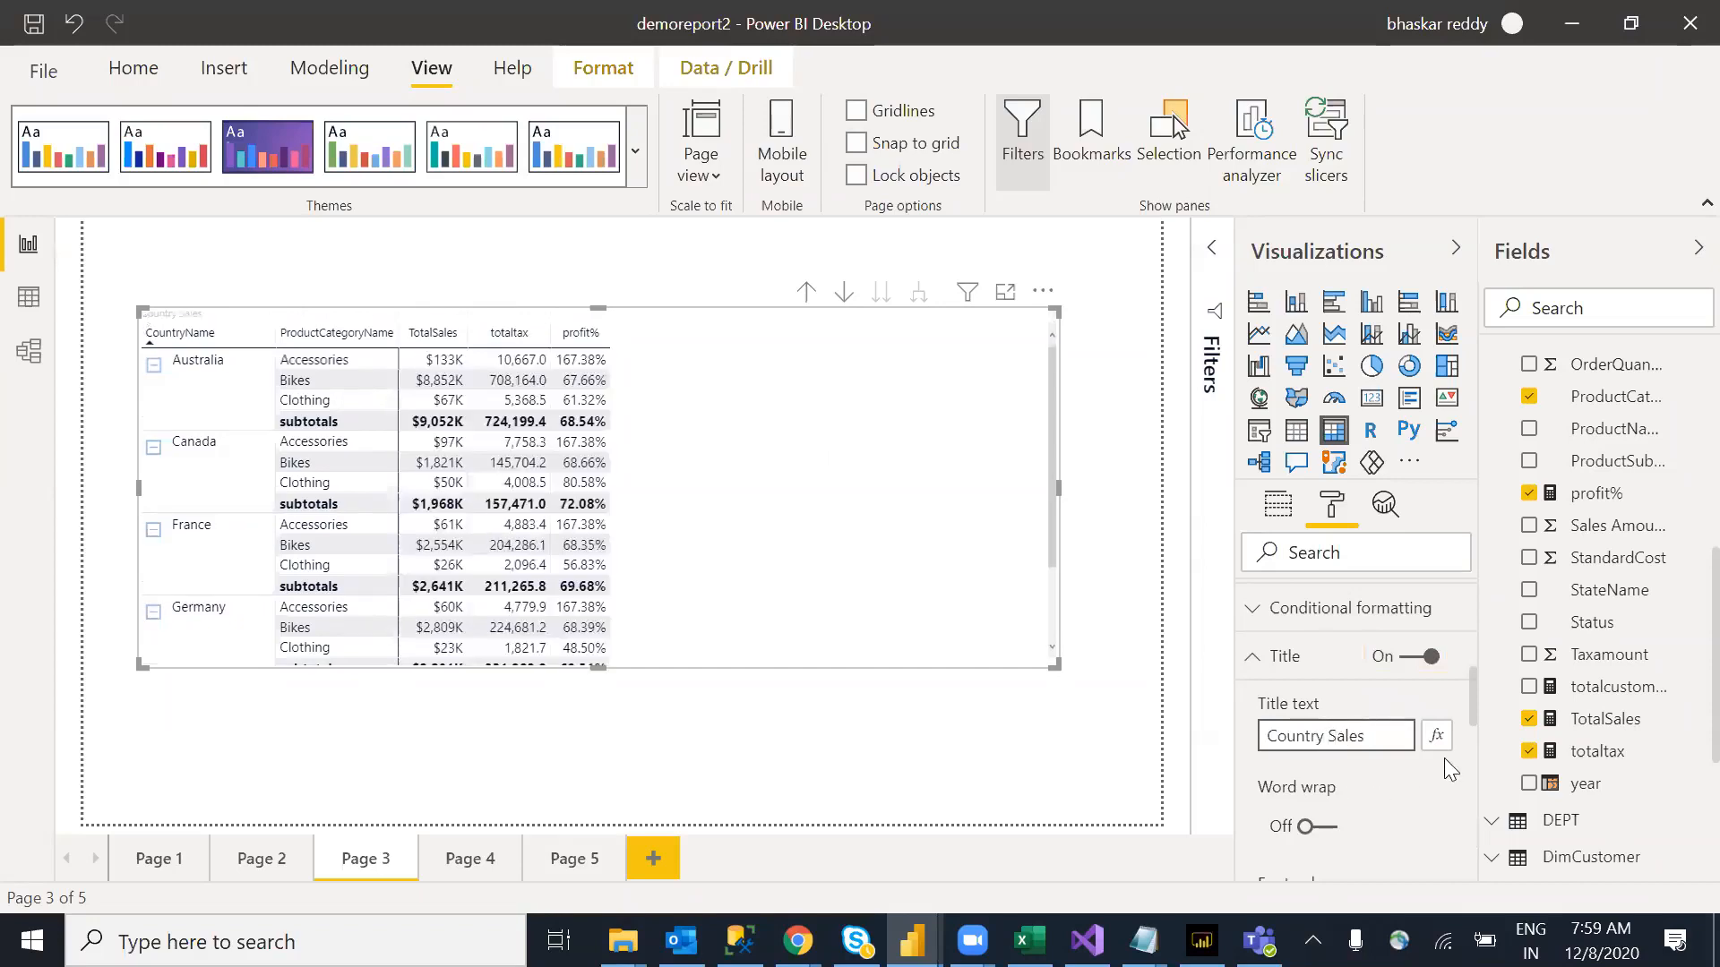
Step: Center the matrix title and set its font color to black
{"action": "left_click_drag", "start_coordinate": [1470, 693], "coordinate": [1475, 750]}
{"action": "left_click", "coordinate": [1305, 821]}
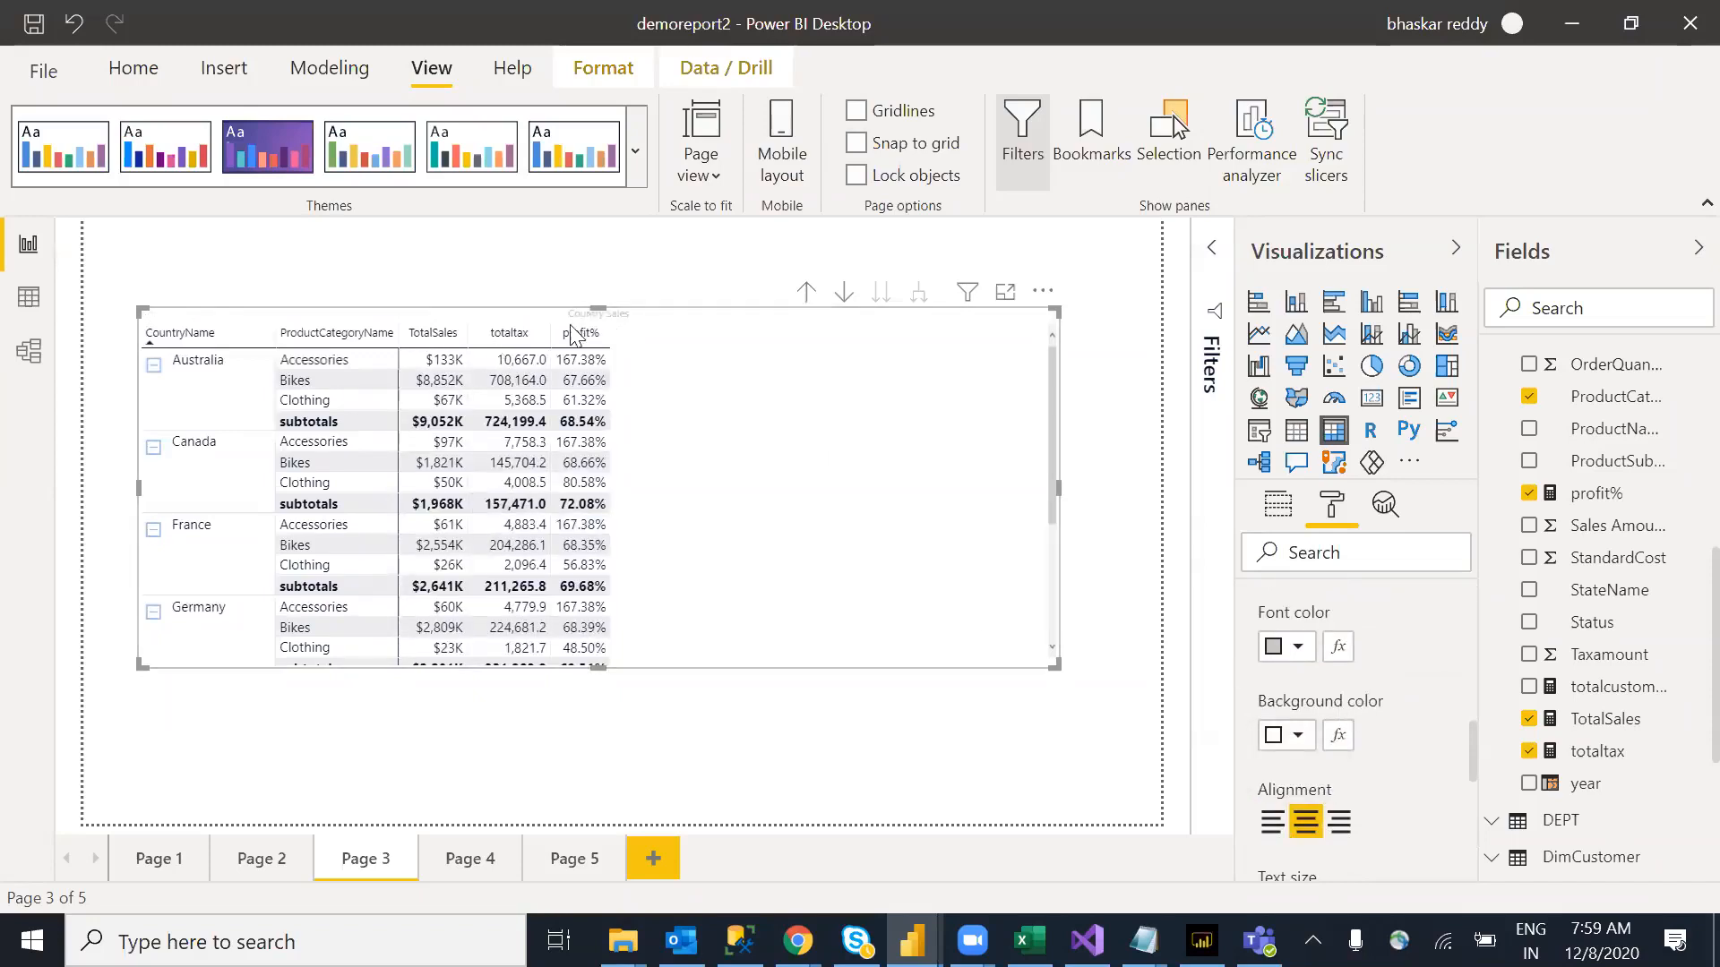
{"action": "left_click", "coordinate": [1297, 645]}
{"action": "left_click", "coordinate": [1299, 548]}
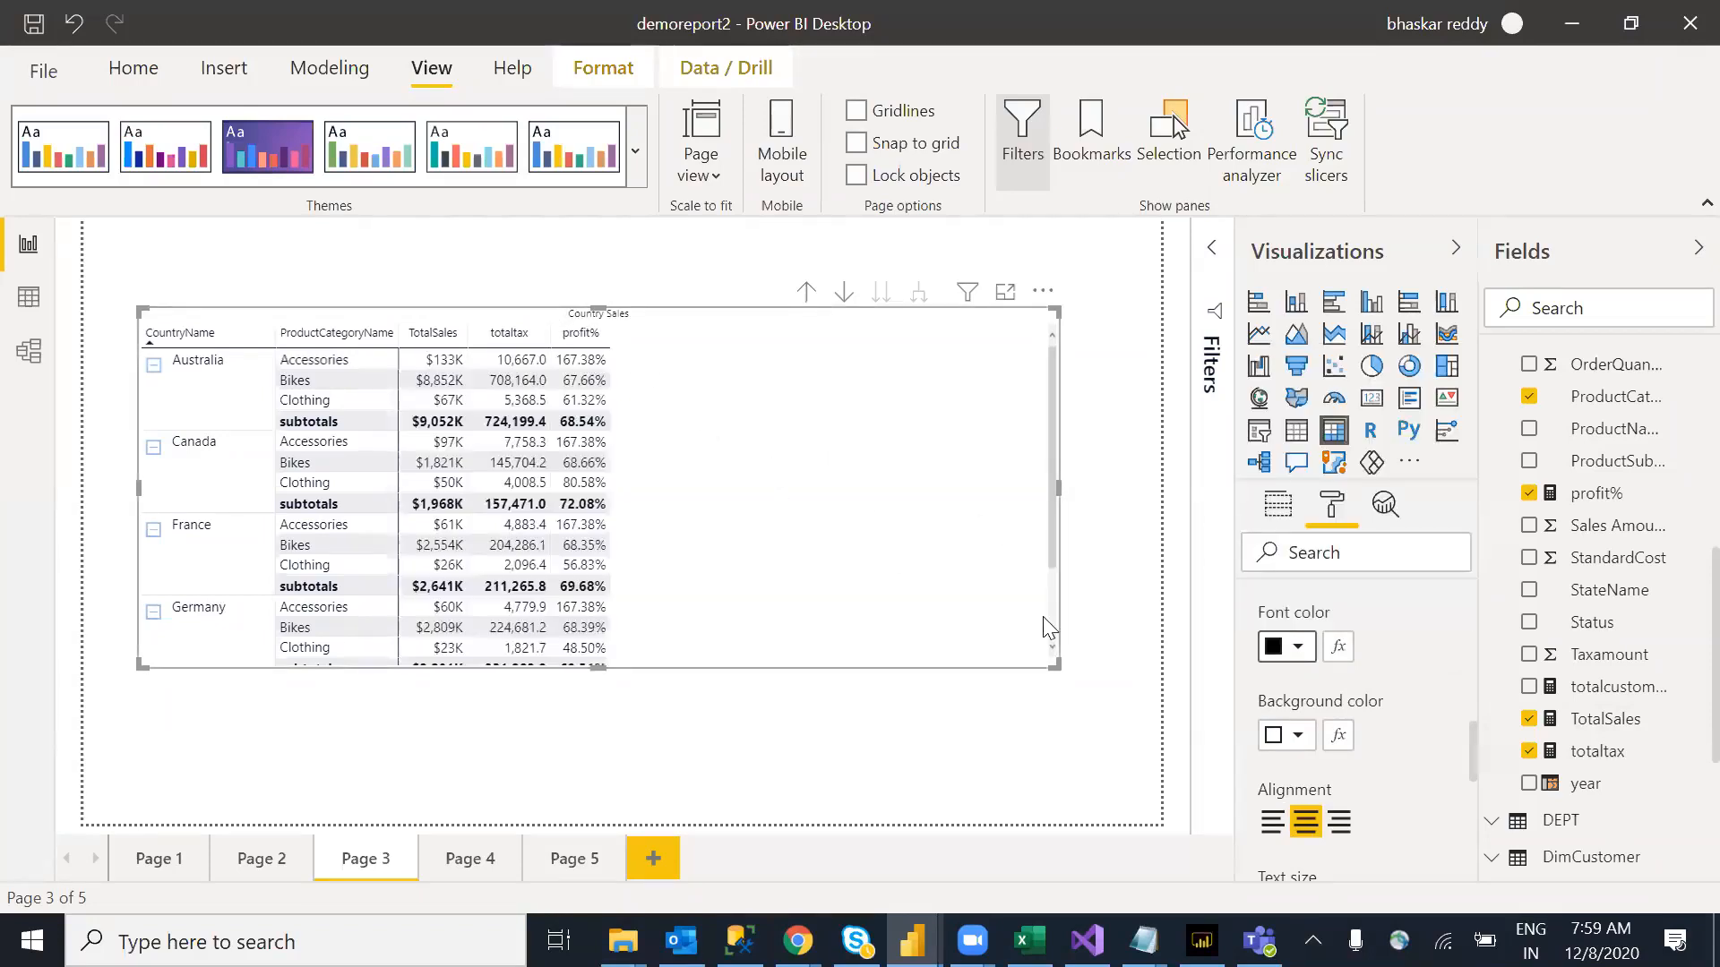
Step: Set the matrix title's text size to 13 pt
{"action": "left_click_drag", "start_coordinate": [1476, 756], "coordinate": [1440, 779]}
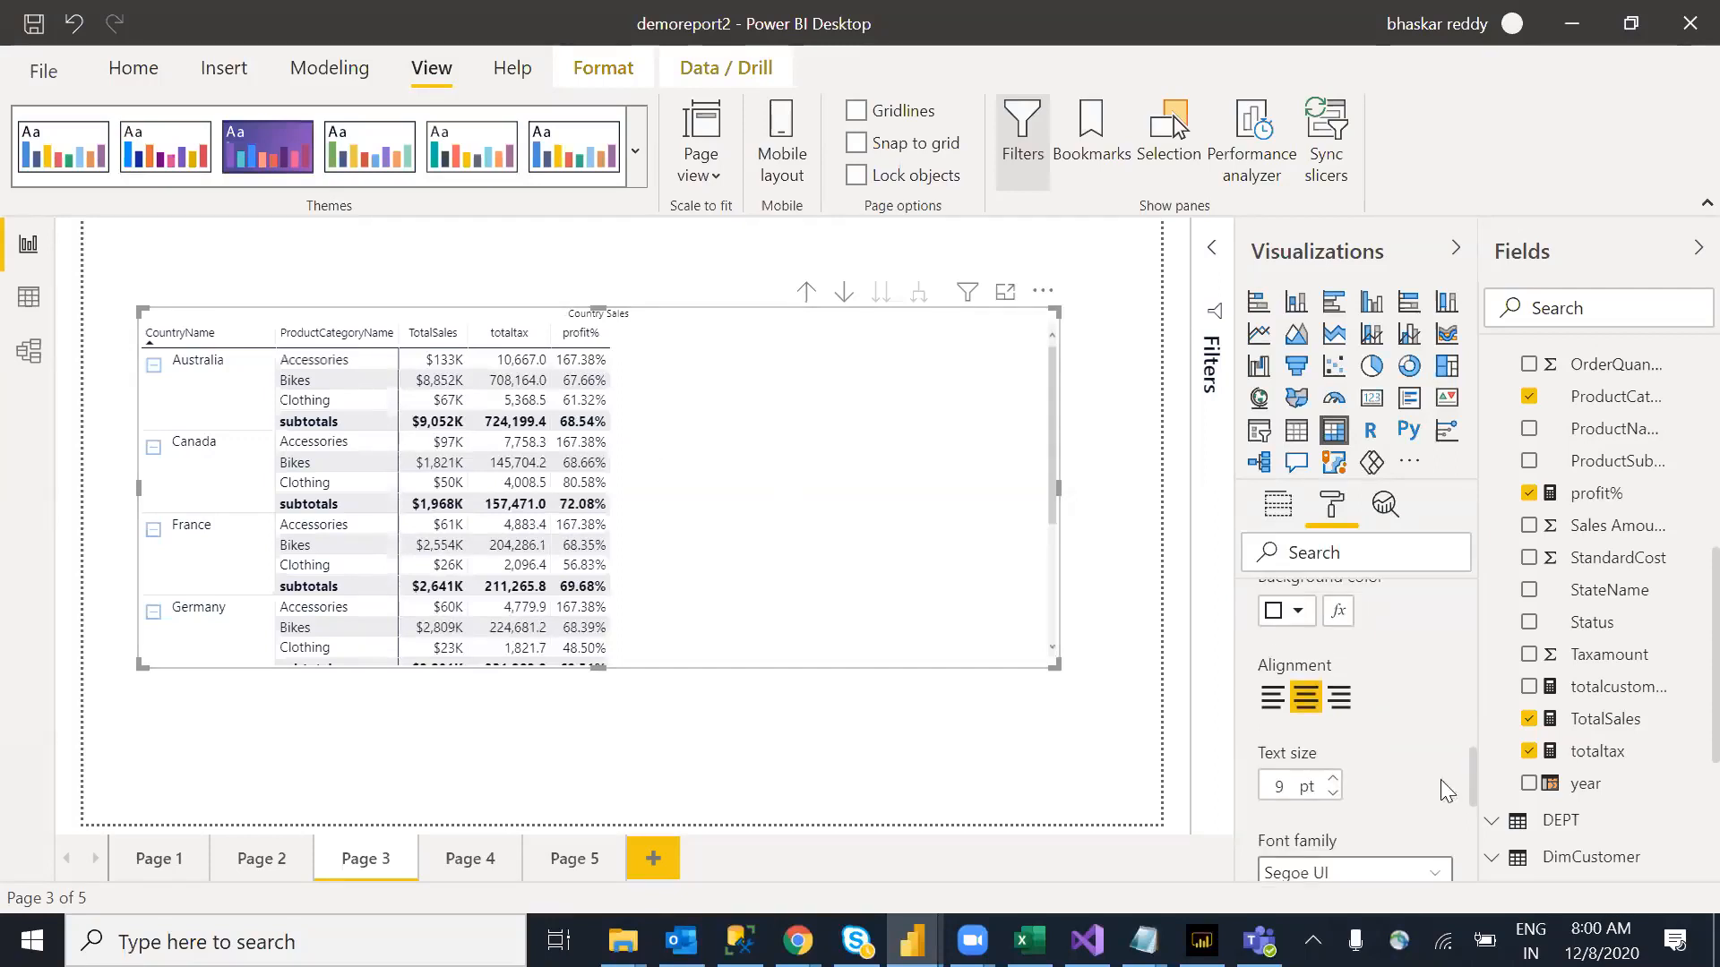
{"action": "left_click", "coordinate": [1333, 778]}
{"action": "left_click", "coordinate": [1332, 779]}
{"action": "left_click", "coordinate": [1333, 779]}
{"action": "left_click", "coordinate": [1333, 779]}
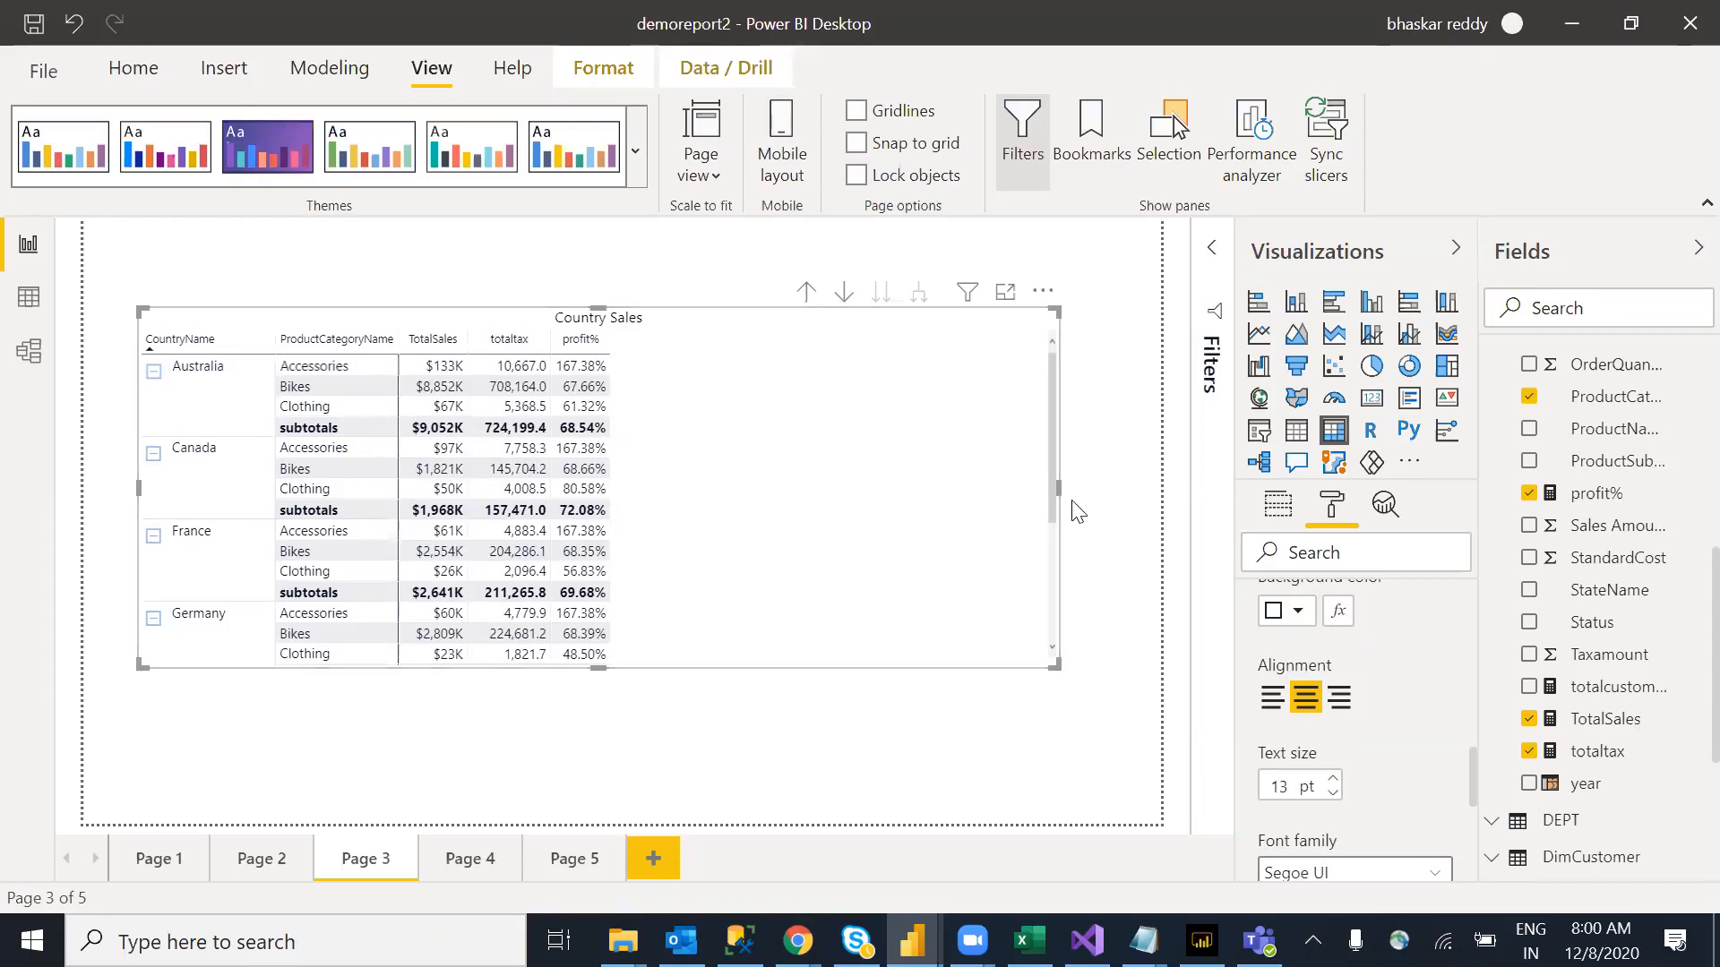
Step: Narrow the Page 3 matrix to just fit its columns and switch to Page 4
{"action": "left_click_drag", "start_coordinate": [1043, 491], "coordinate": [653, 514]}
{"action": "left_click", "coordinate": [739, 768]}
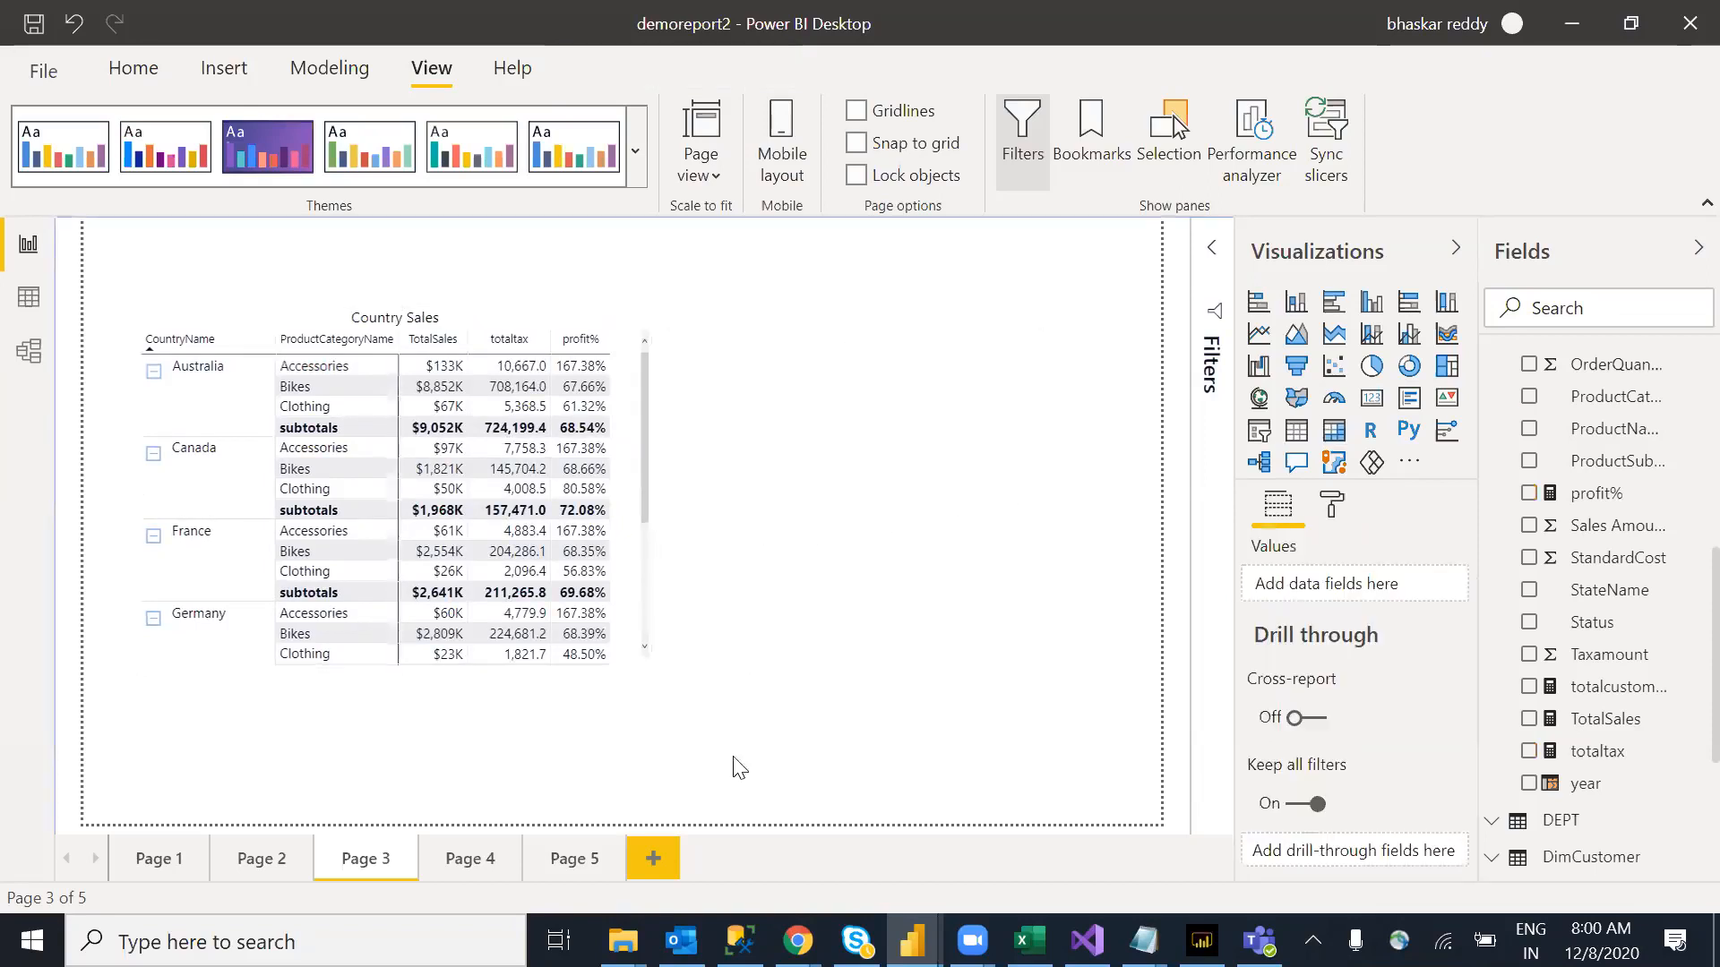
{"action": "left_click", "coordinate": [443, 858]}
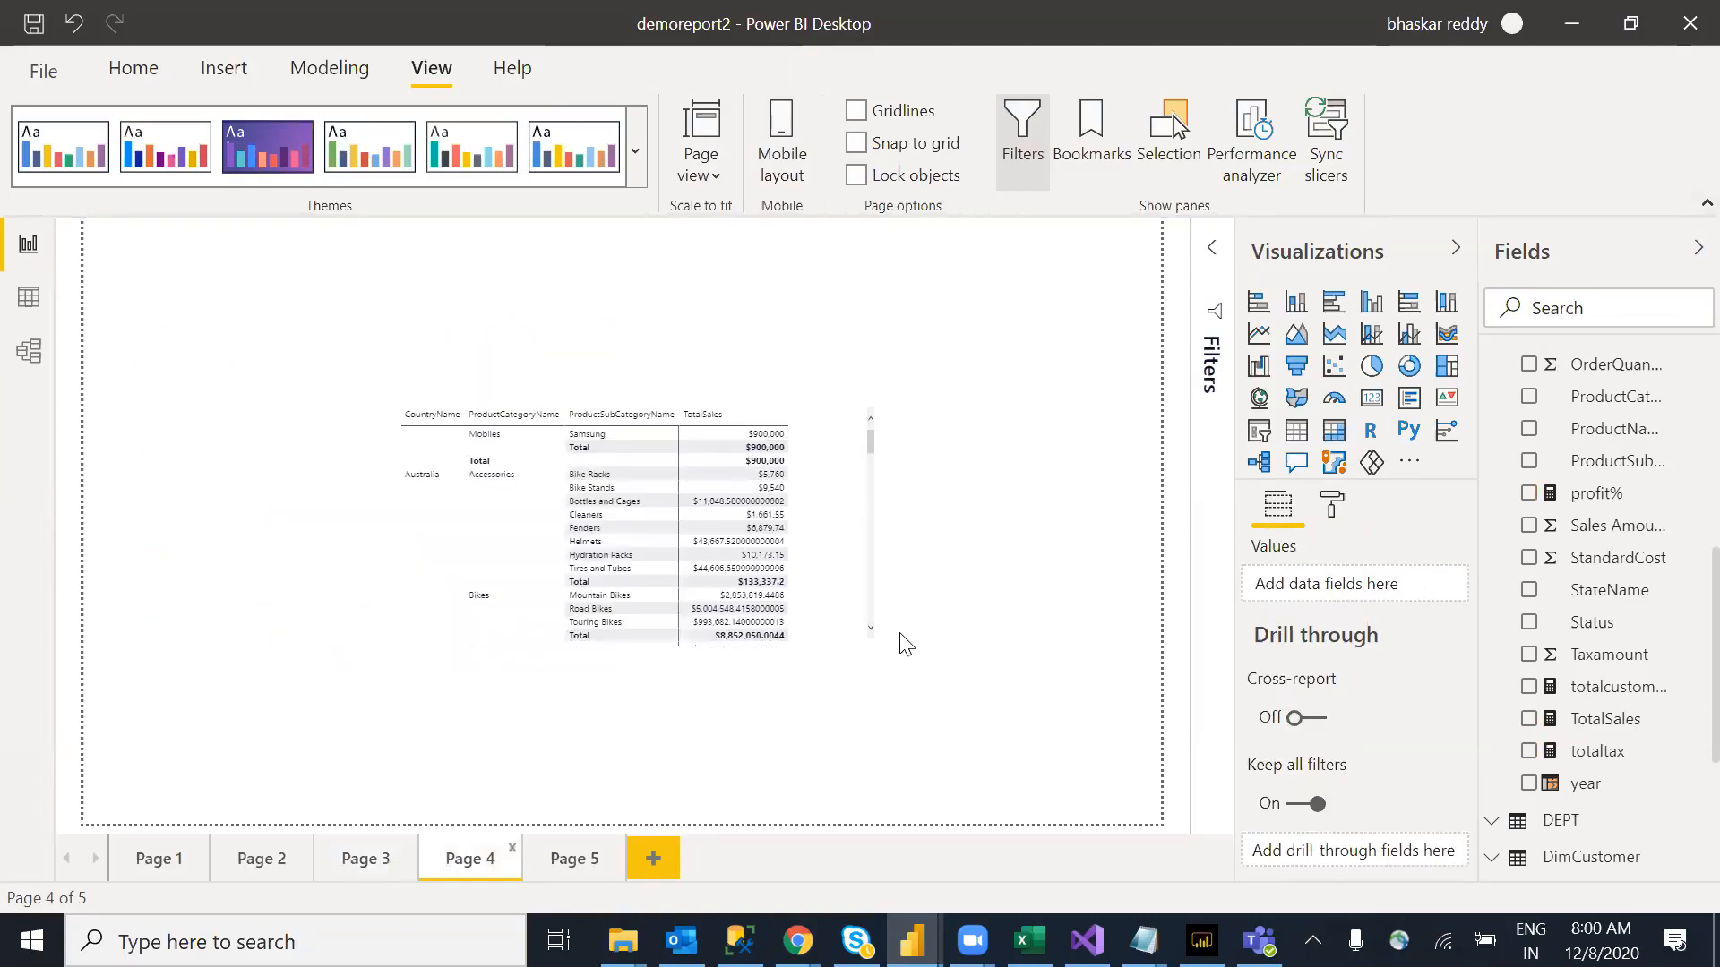
Step: Add a new report page and place an empty card visual in its upper middle area
{"action": "left_click", "coordinate": [652, 860]}
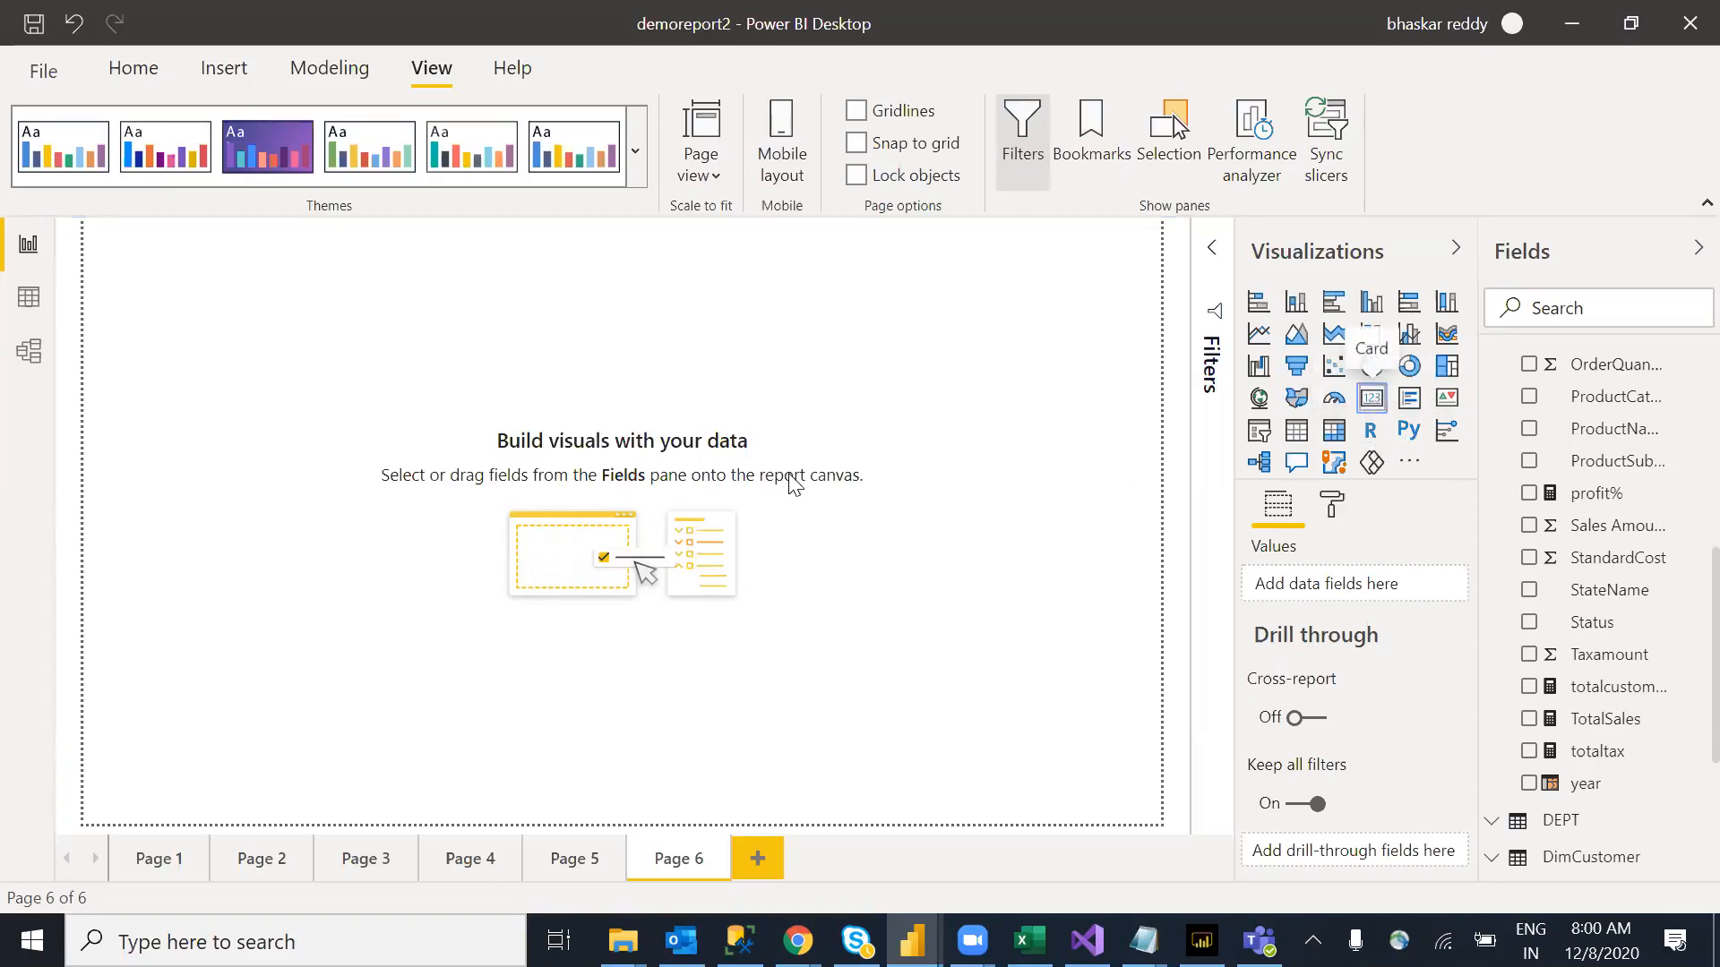
{"action": "left_click", "coordinate": [1375, 405]}
{"action": "left_click_drag", "start_coordinate": [253, 383], "coordinate": [387, 478]}
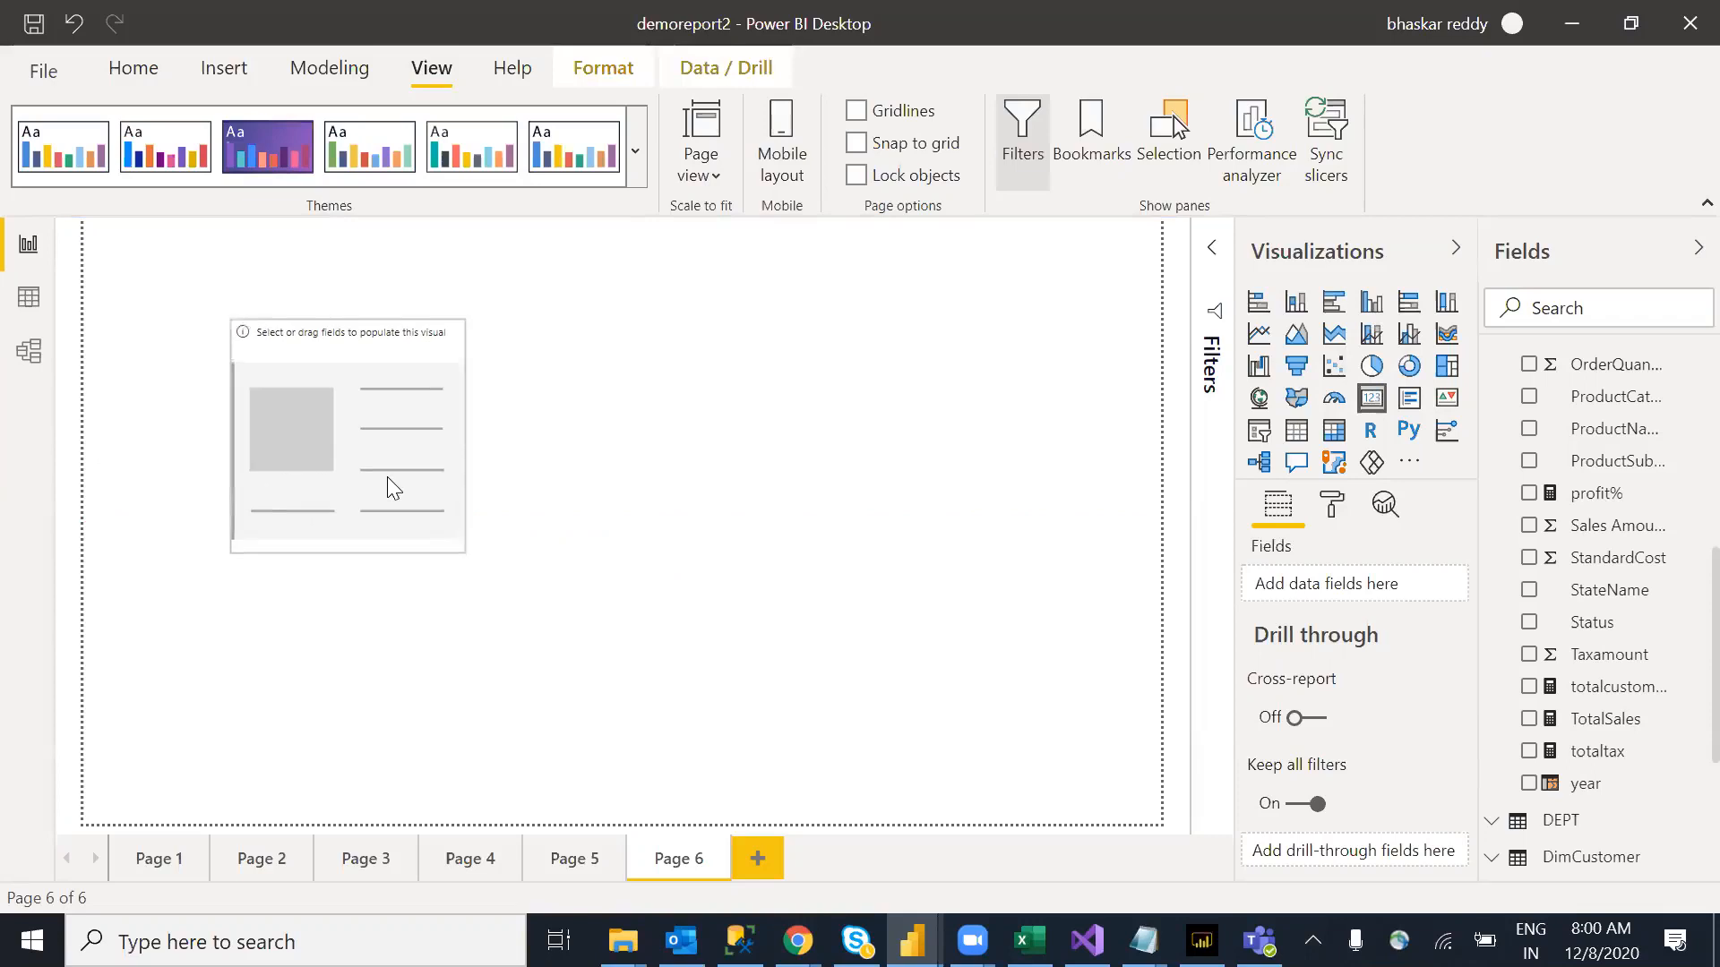
{"action": "left_click_drag", "start_coordinate": [464, 553], "coordinate": [641, 582]}
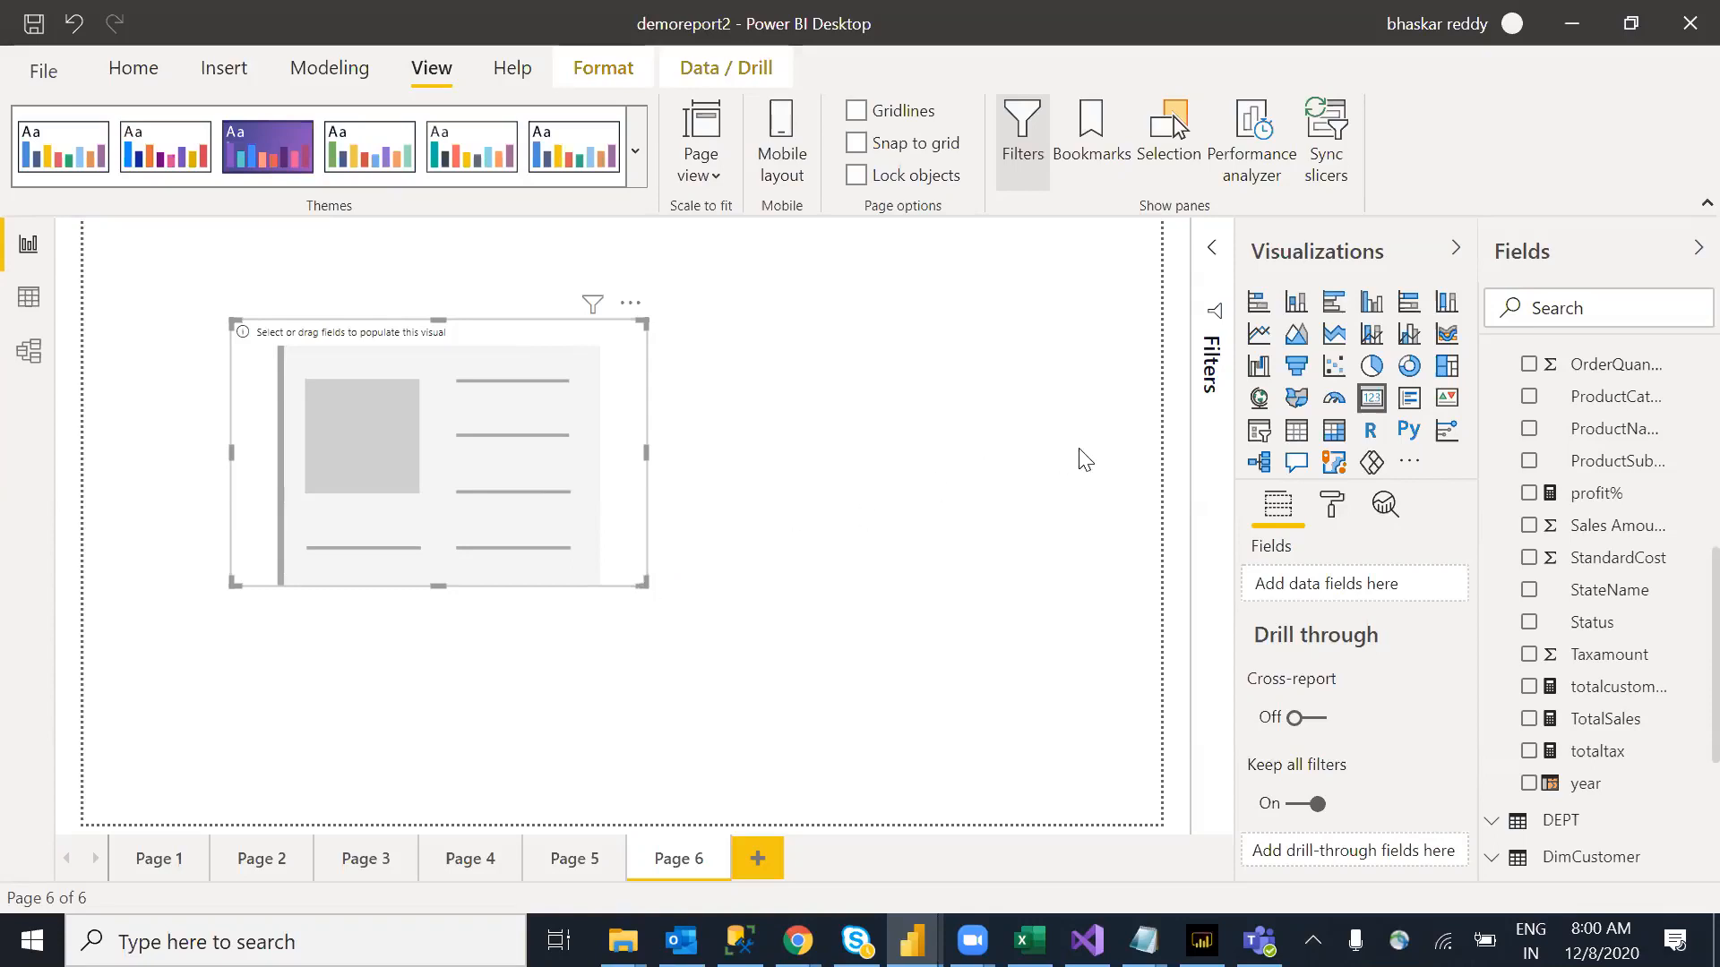
{"action": "left_click_drag", "start_coordinate": [599, 455], "coordinate": [659, 442]}
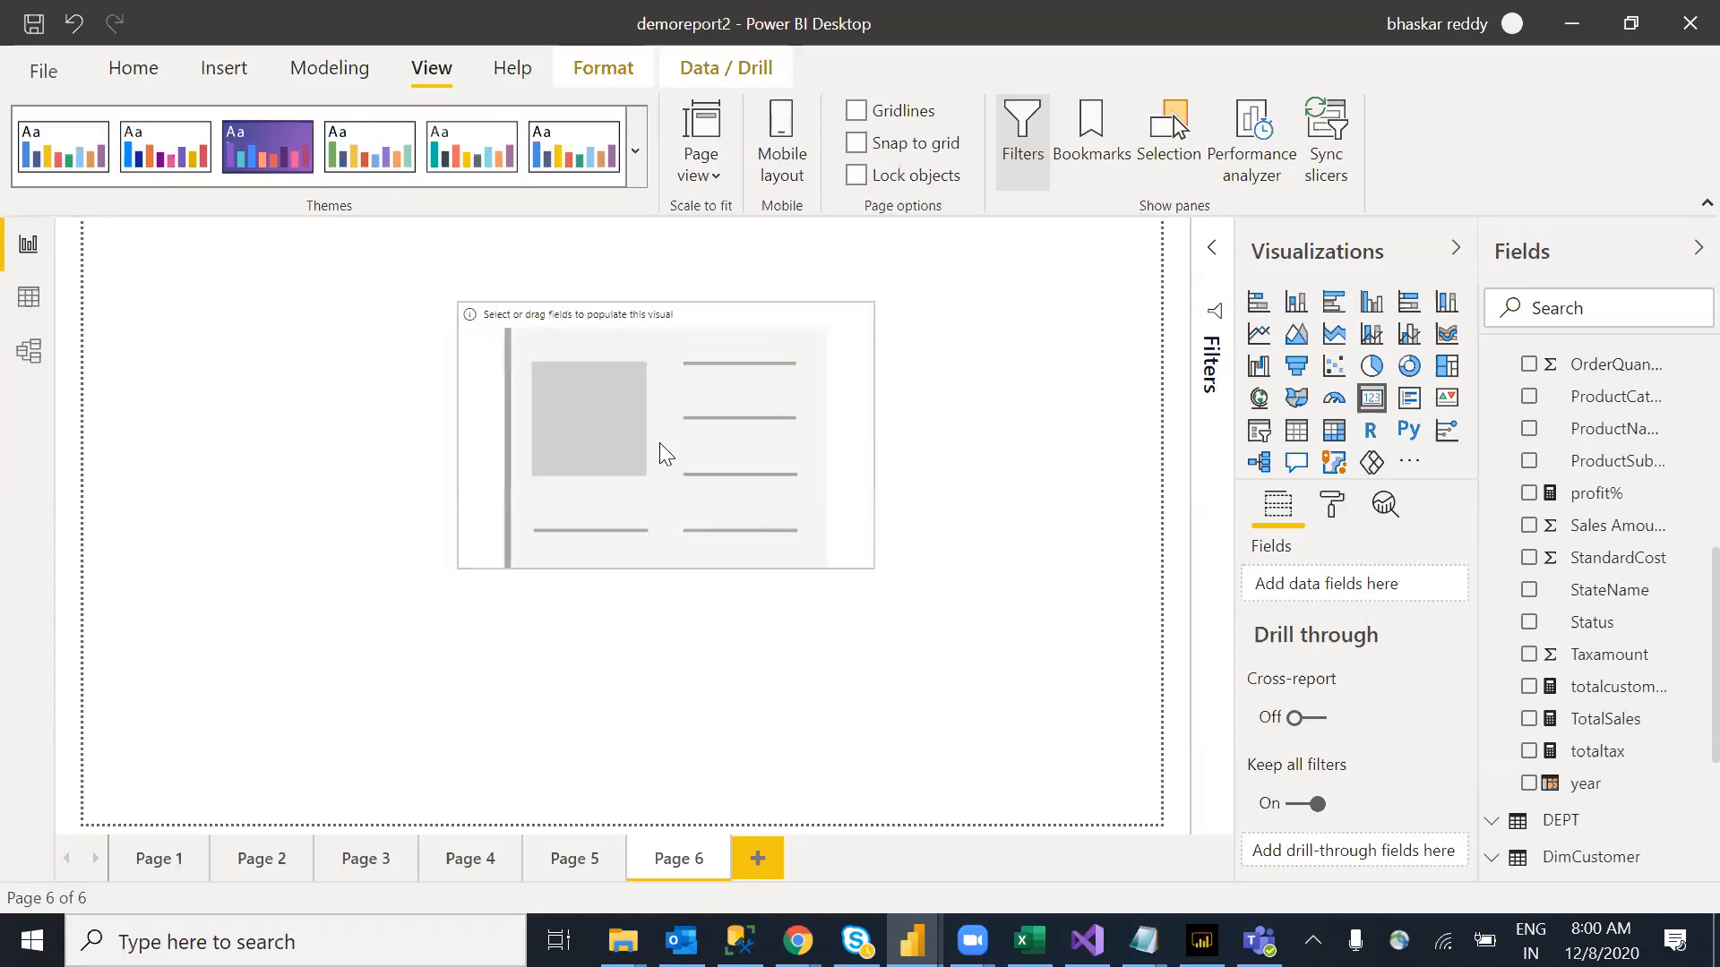
{"action": "left_click", "coordinate": [882, 573]}
{"action": "left_click", "coordinate": [848, 541]}
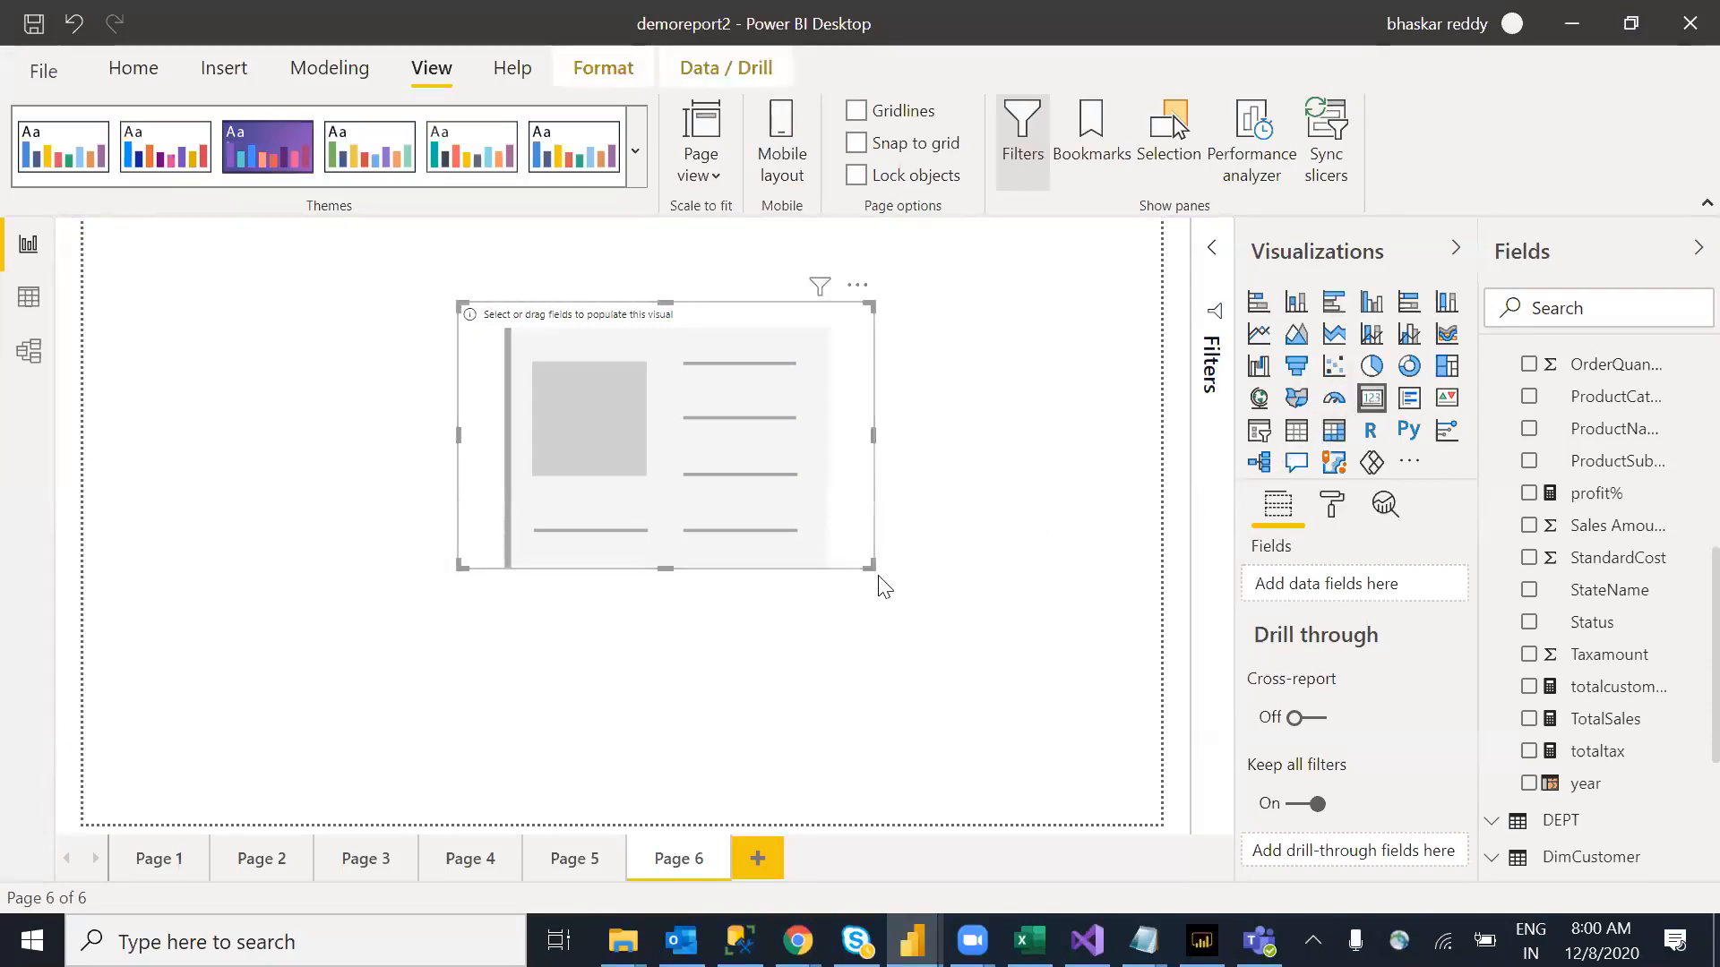
{"action": "left_click_drag", "start_coordinate": [867, 564], "coordinate": [859, 519]}
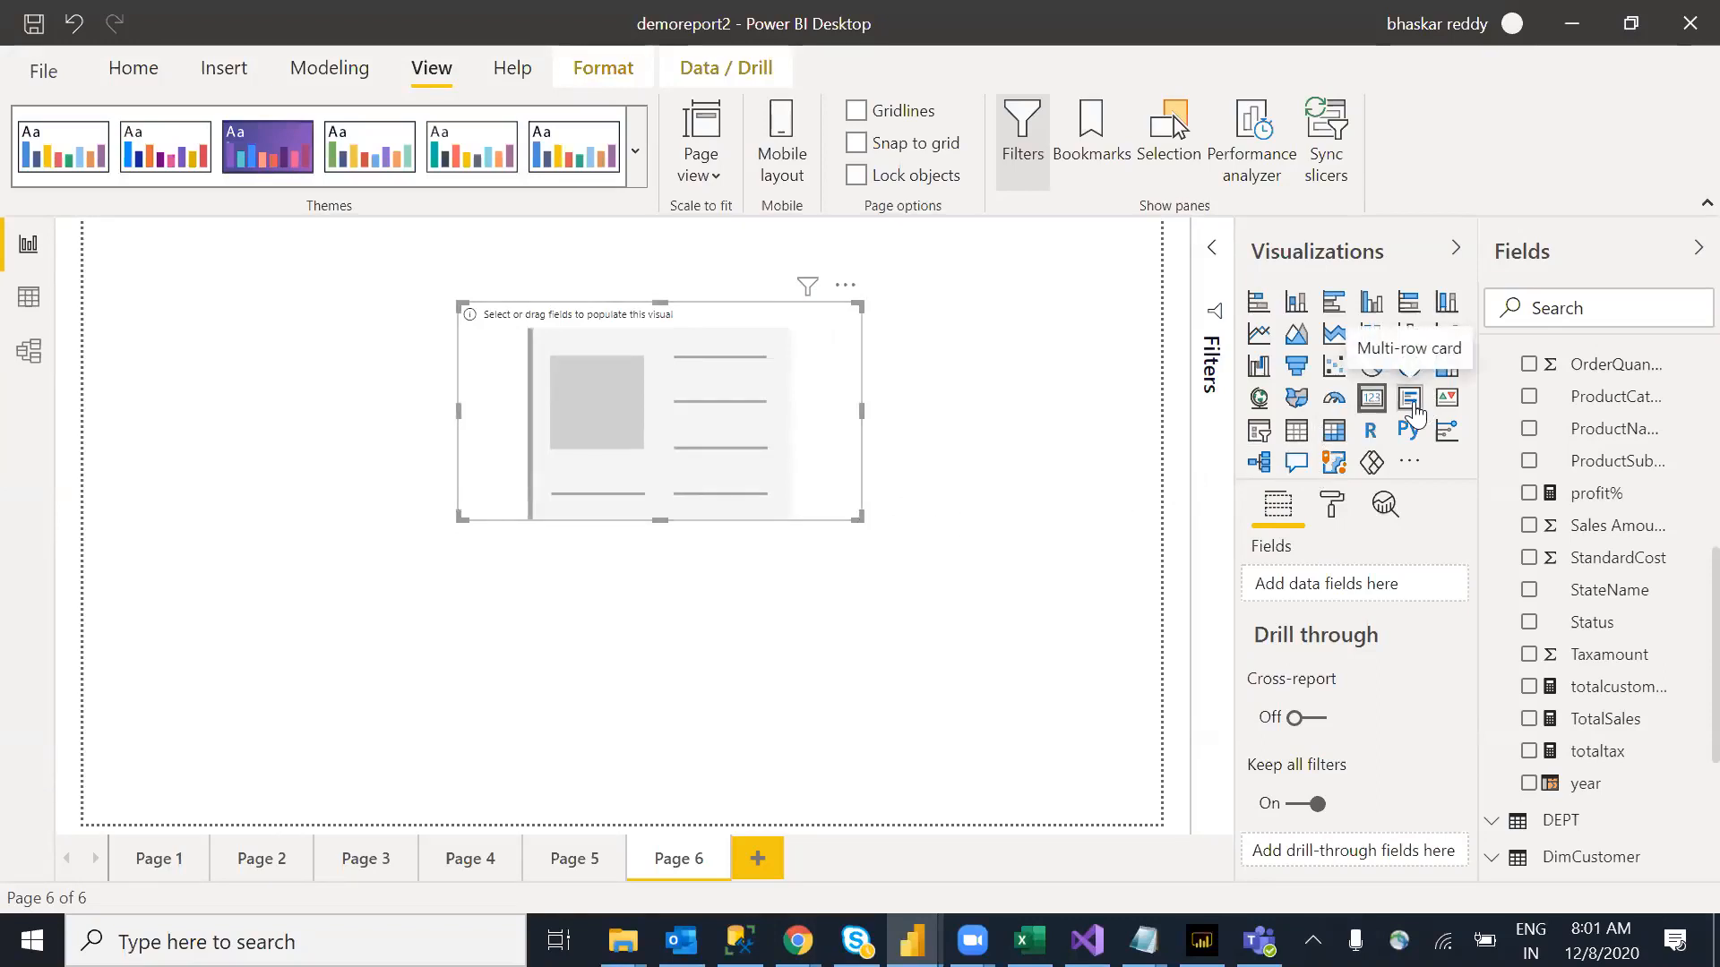
{"action": "left_click", "coordinate": [905, 573]}
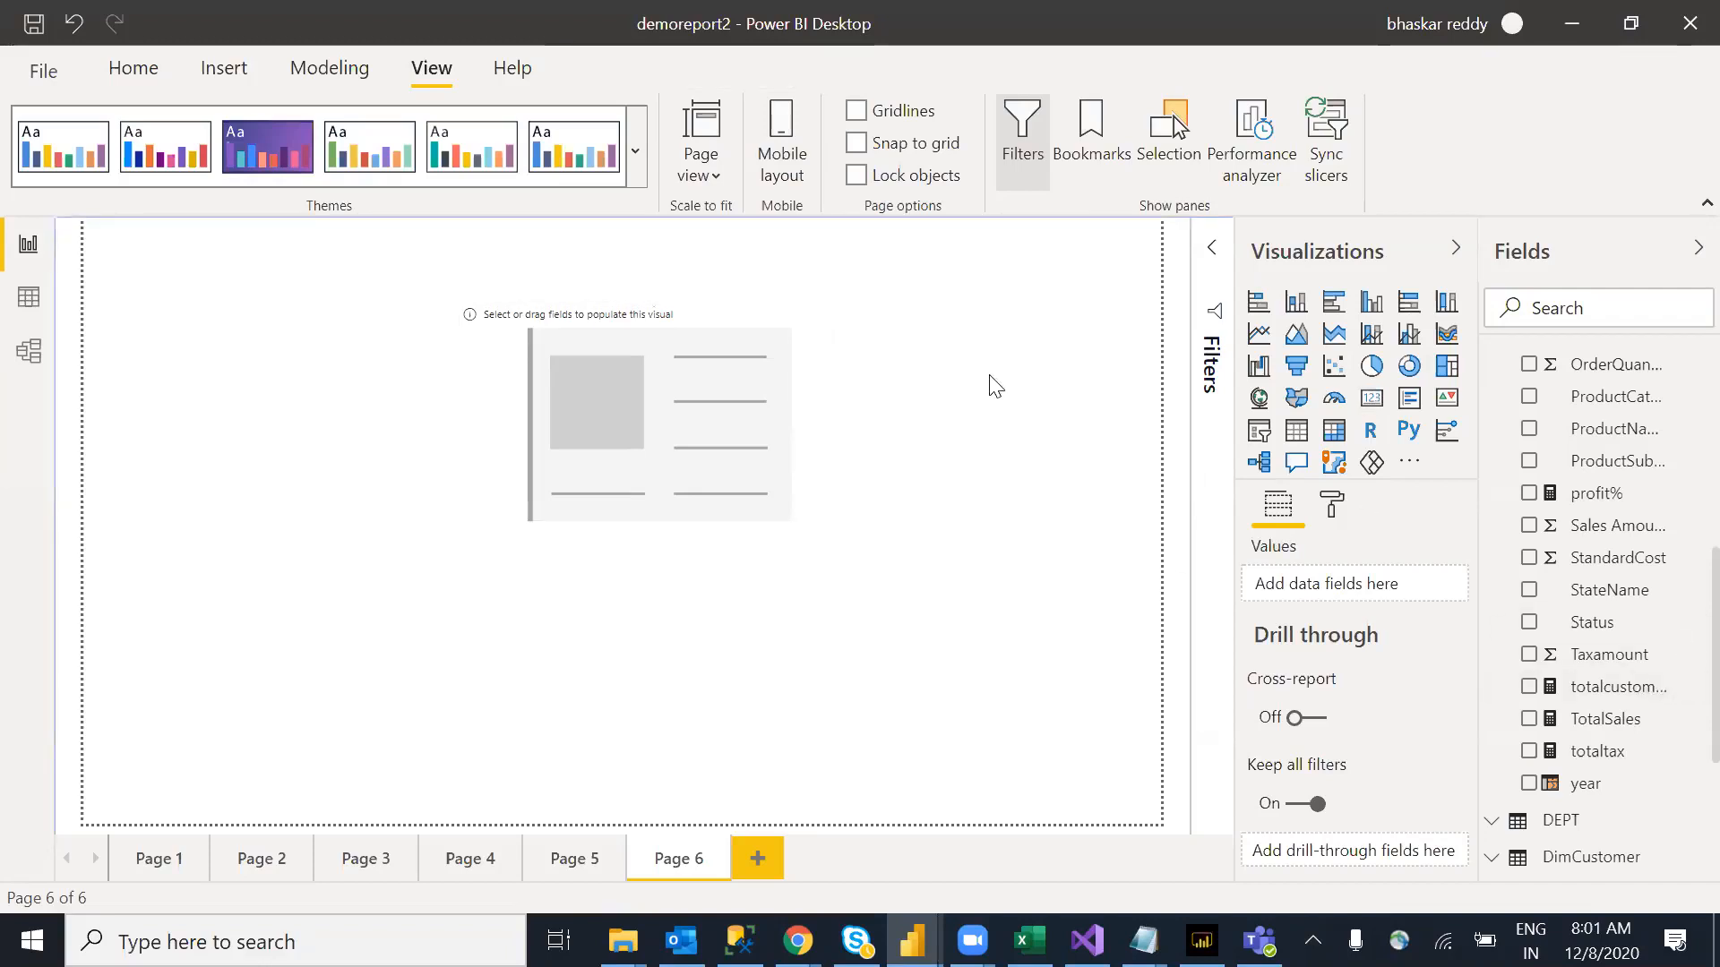
Step: Dock the card at the page's upper-left corner in a compact size and fill it with the TotalSales measure
{"action": "left_click_drag", "start_coordinate": [608, 430], "coordinate": [235, 403]}
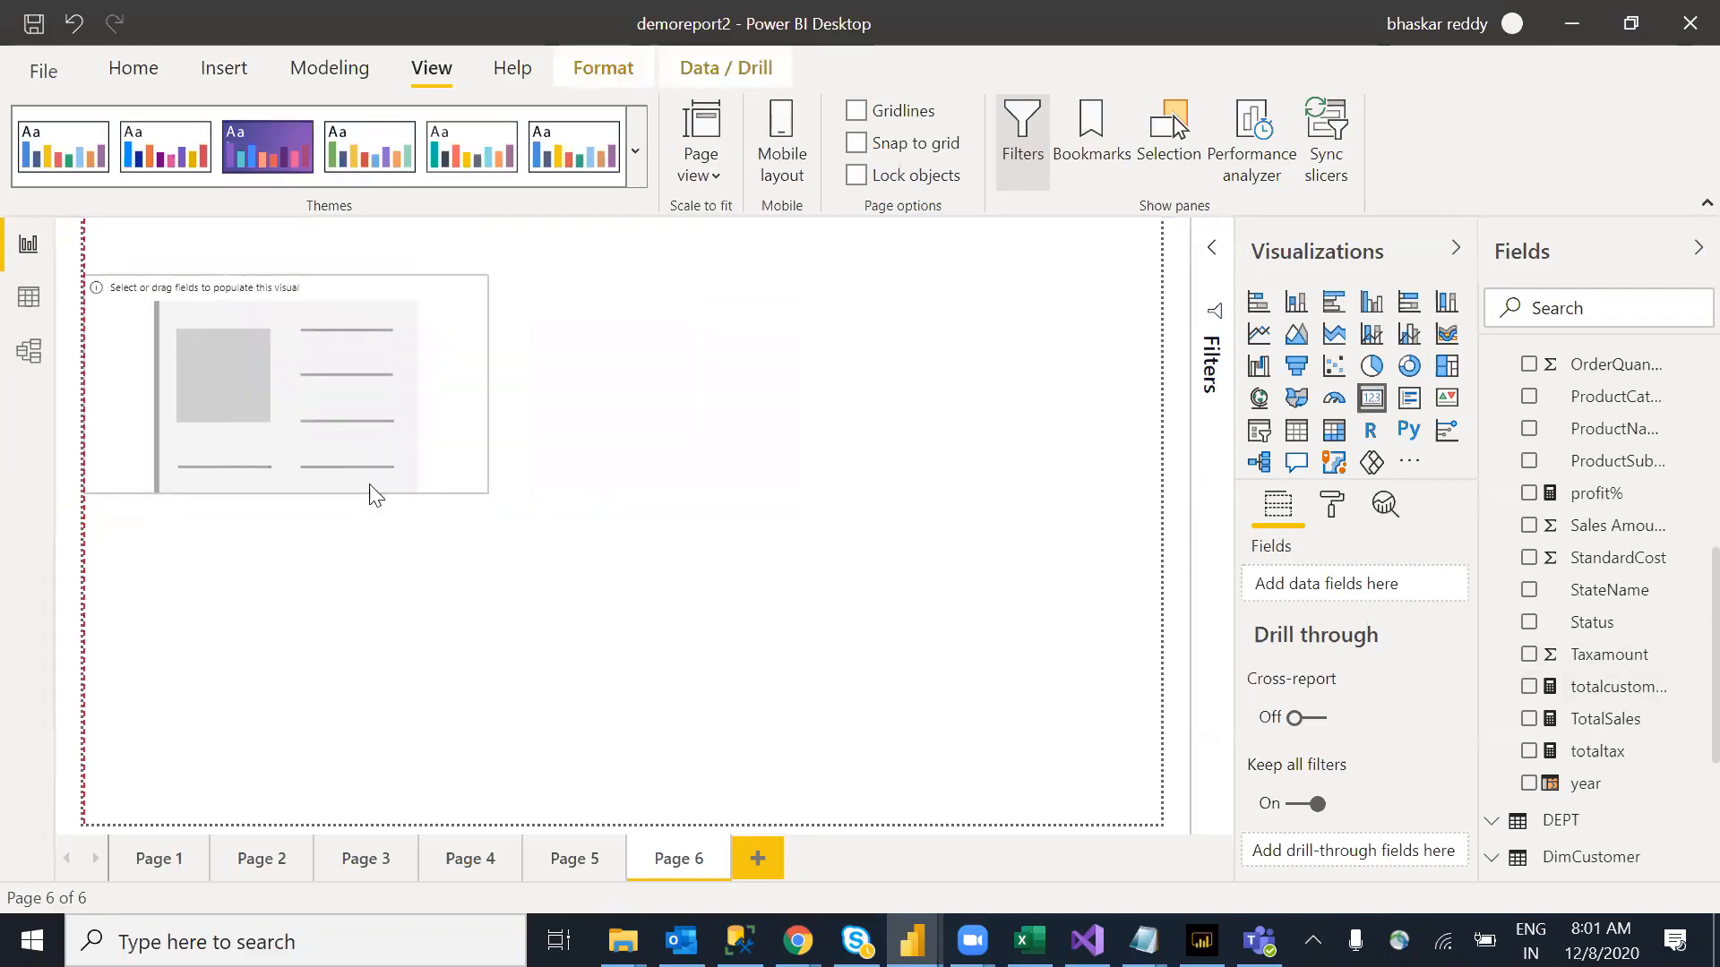
{"action": "left_click_drag", "start_coordinate": [286, 489], "coordinate": [287, 396]}
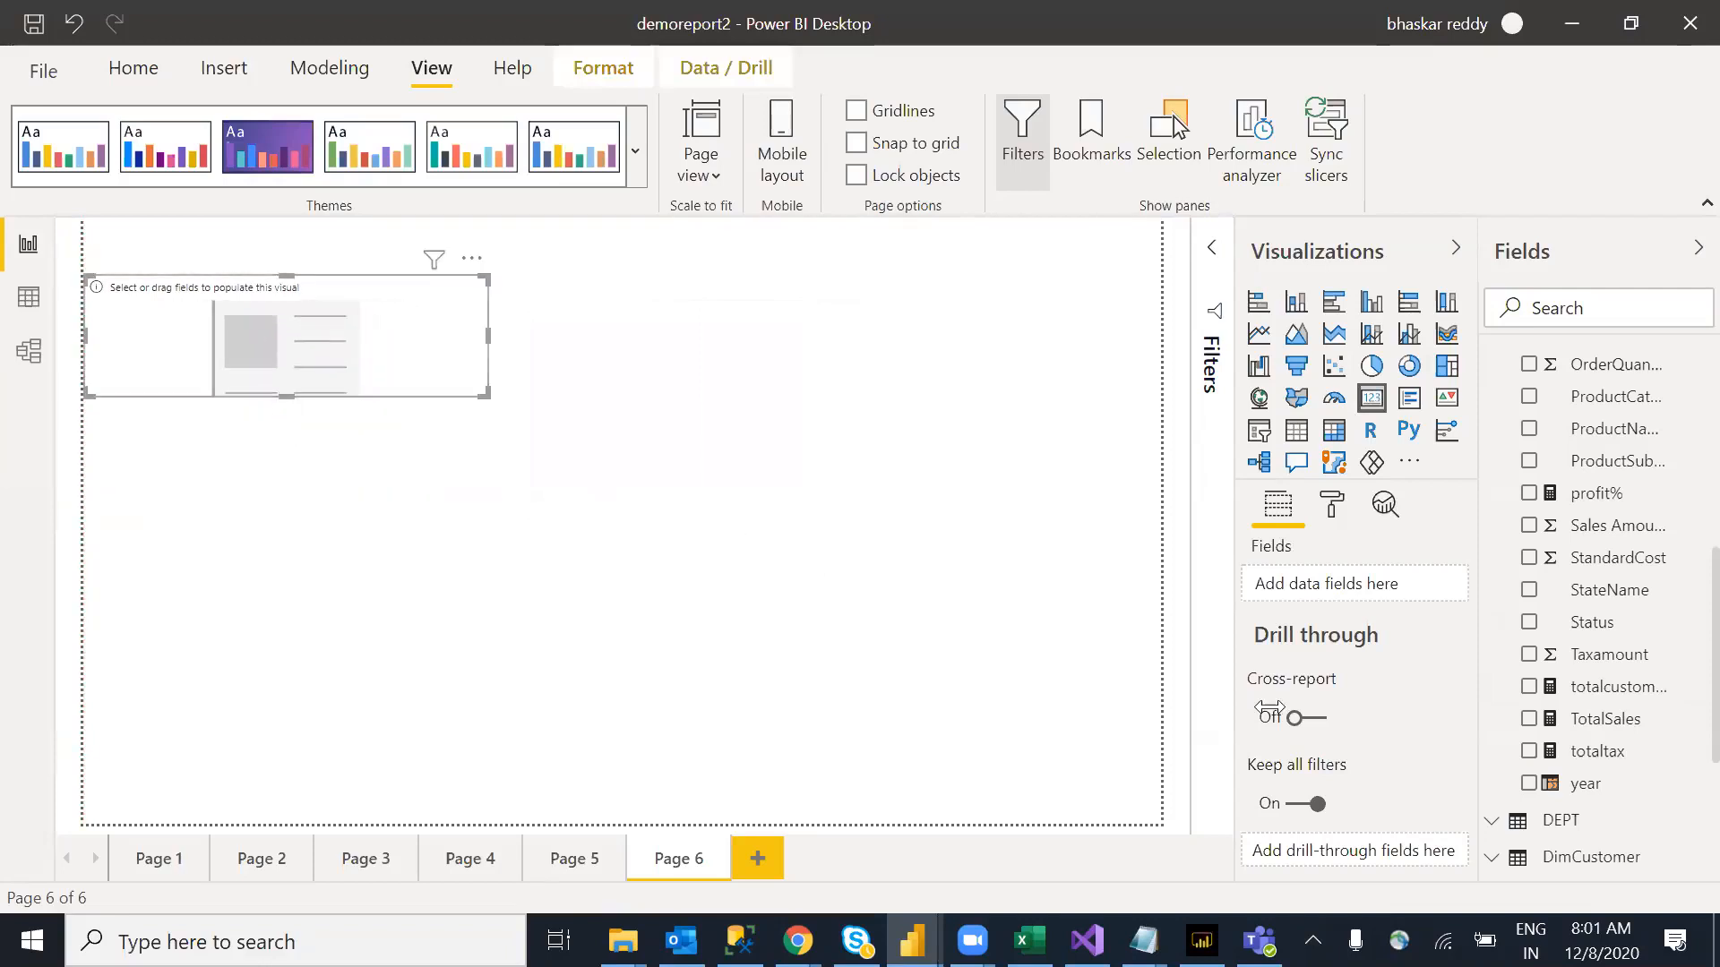
{"action": "left_click_drag", "start_coordinate": [1624, 717], "coordinate": [314, 356]}
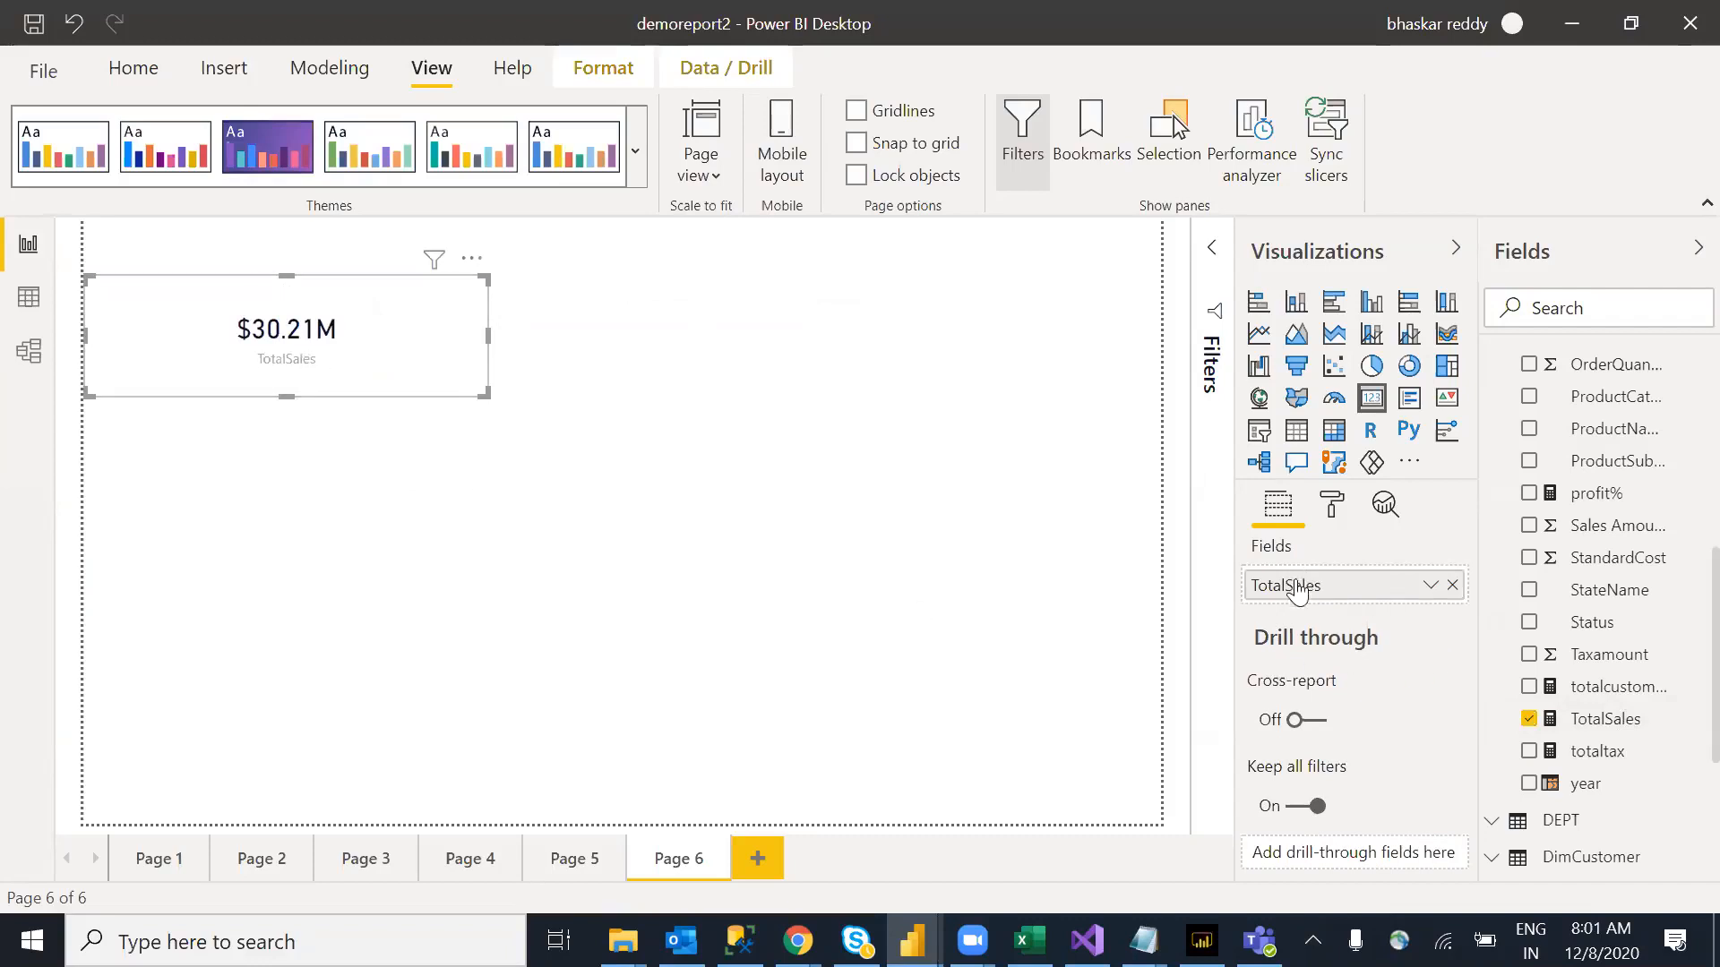
{"action": "left_click", "coordinate": [833, 577]}
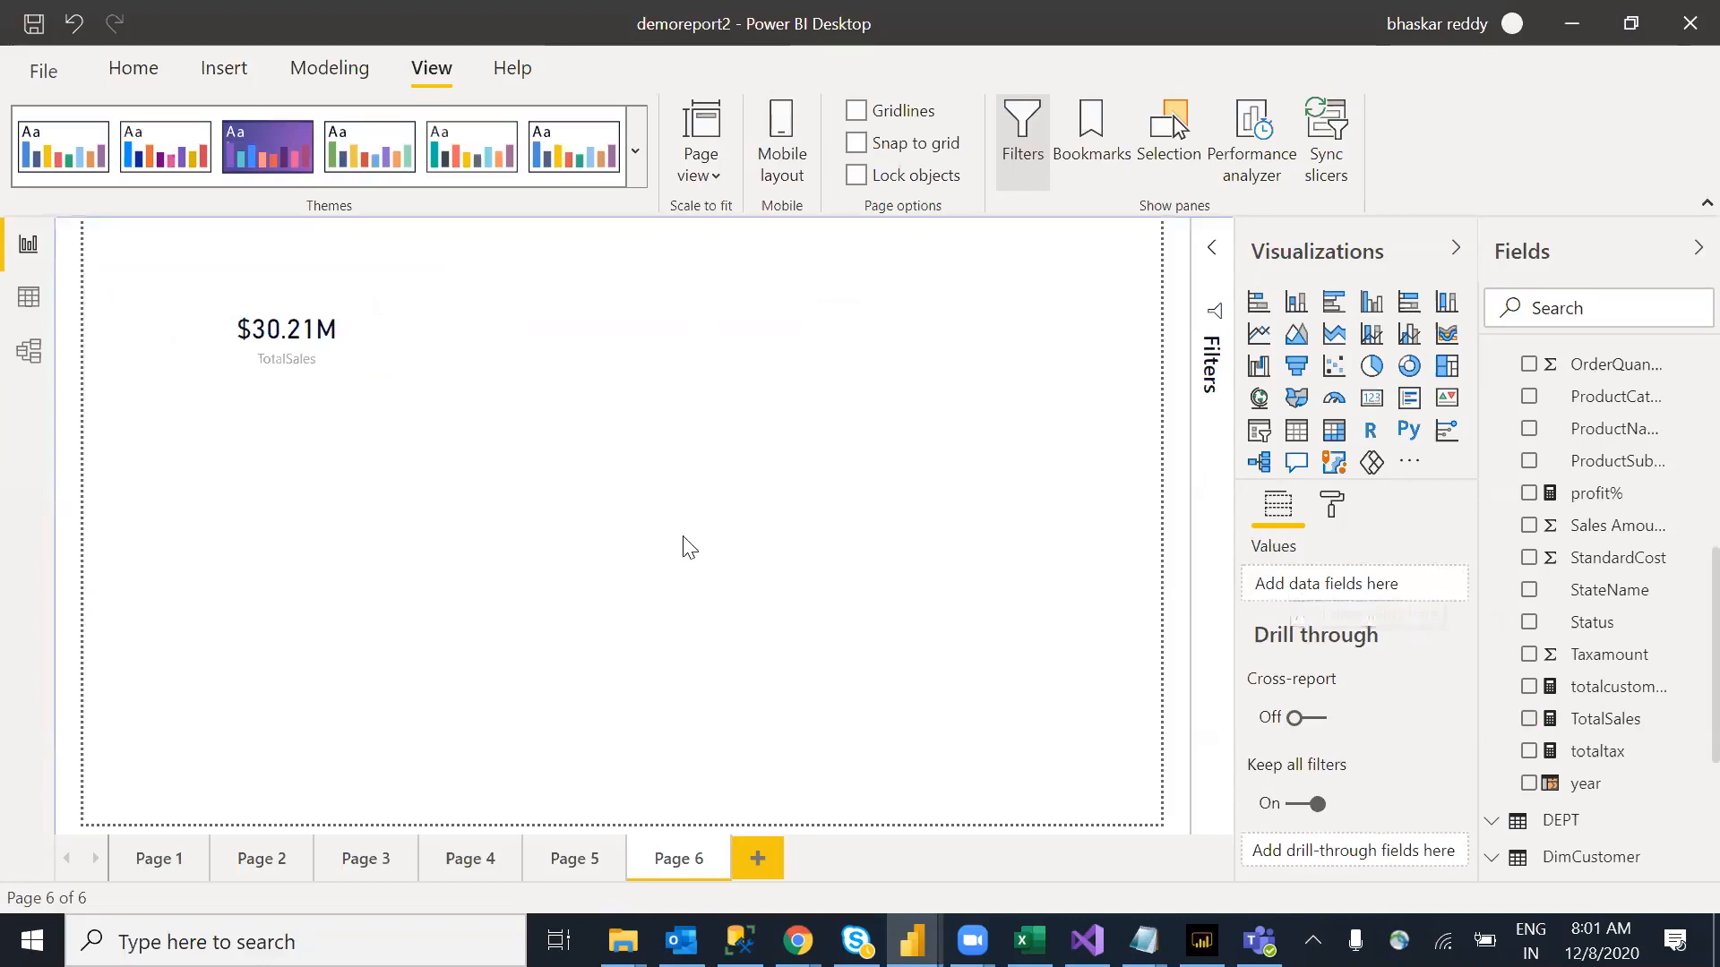
{"action": "left_click", "coordinate": [382, 374]}
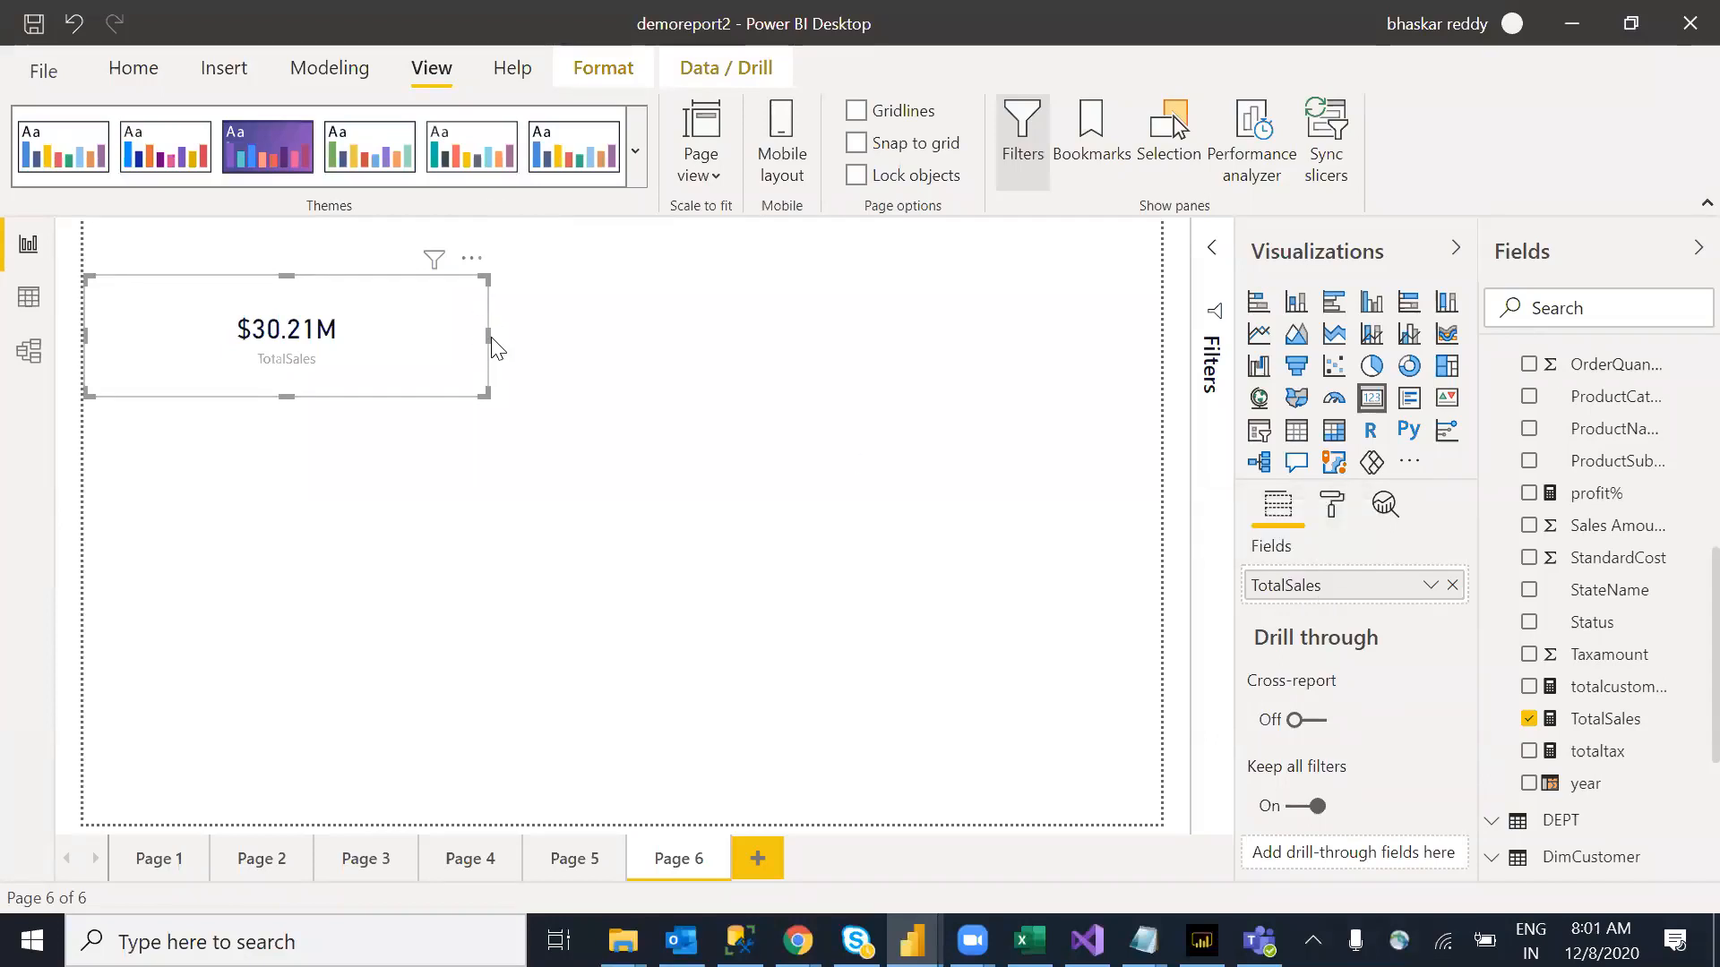
{"action": "left_click_drag", "start_coordinate": [488, 336], "coordinate": [336, 336]}
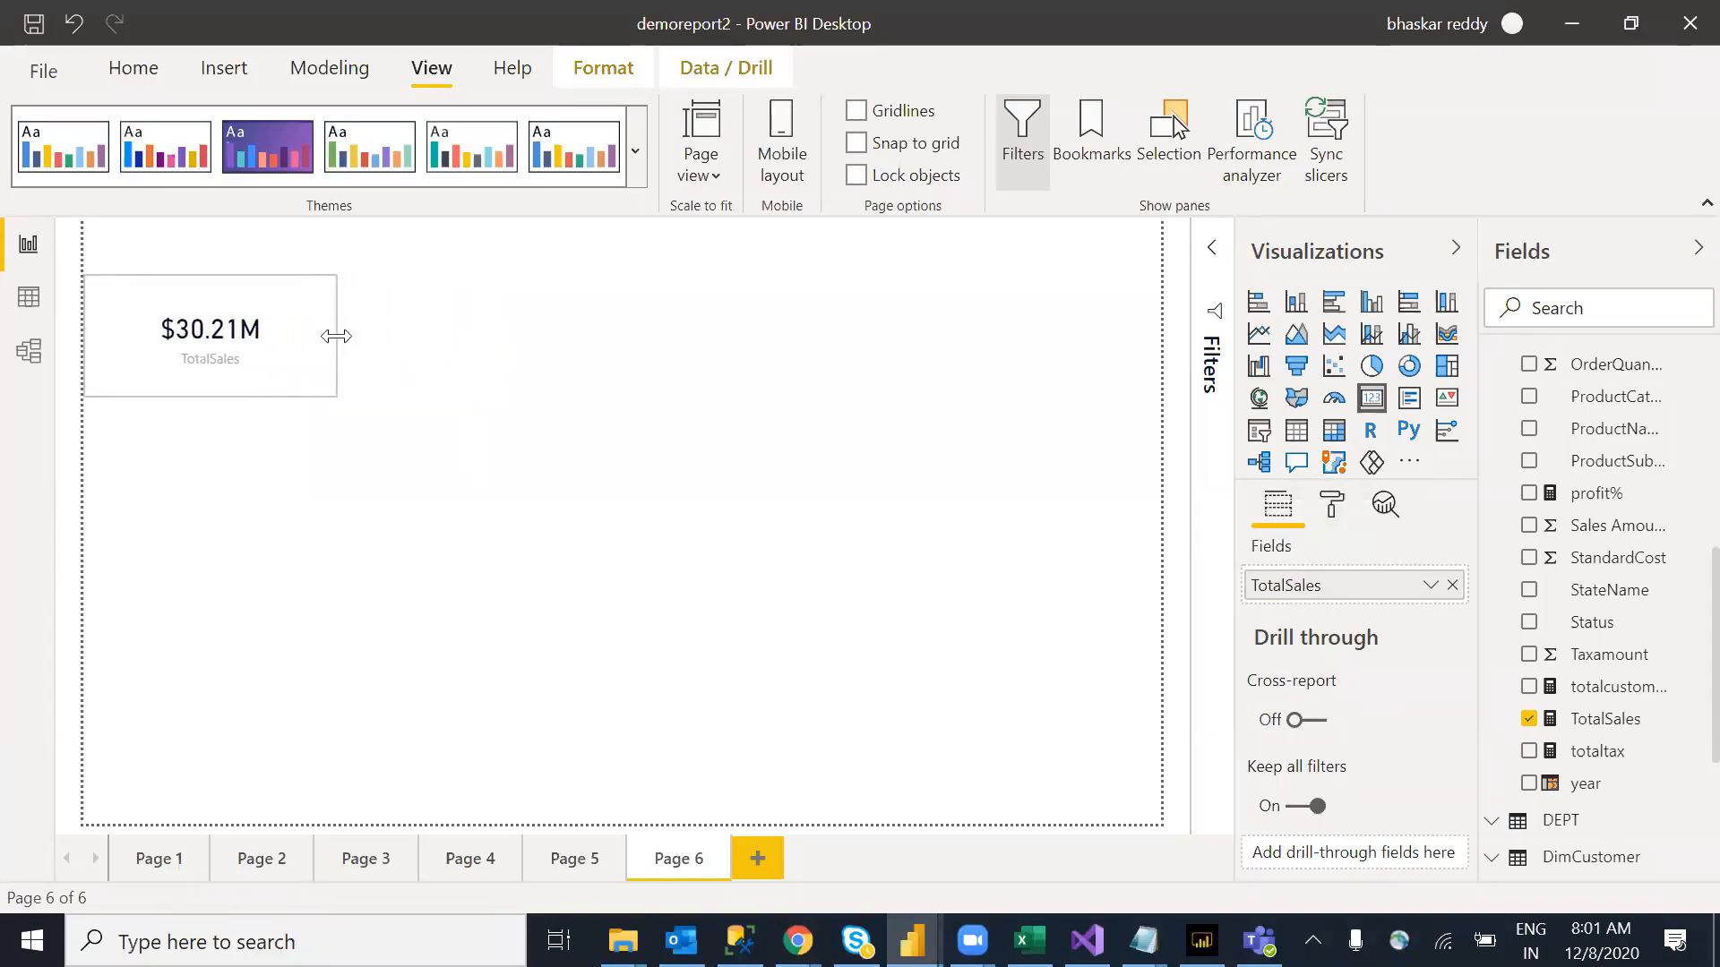
{"action": "left_click", "coordinate": [923, 442]}
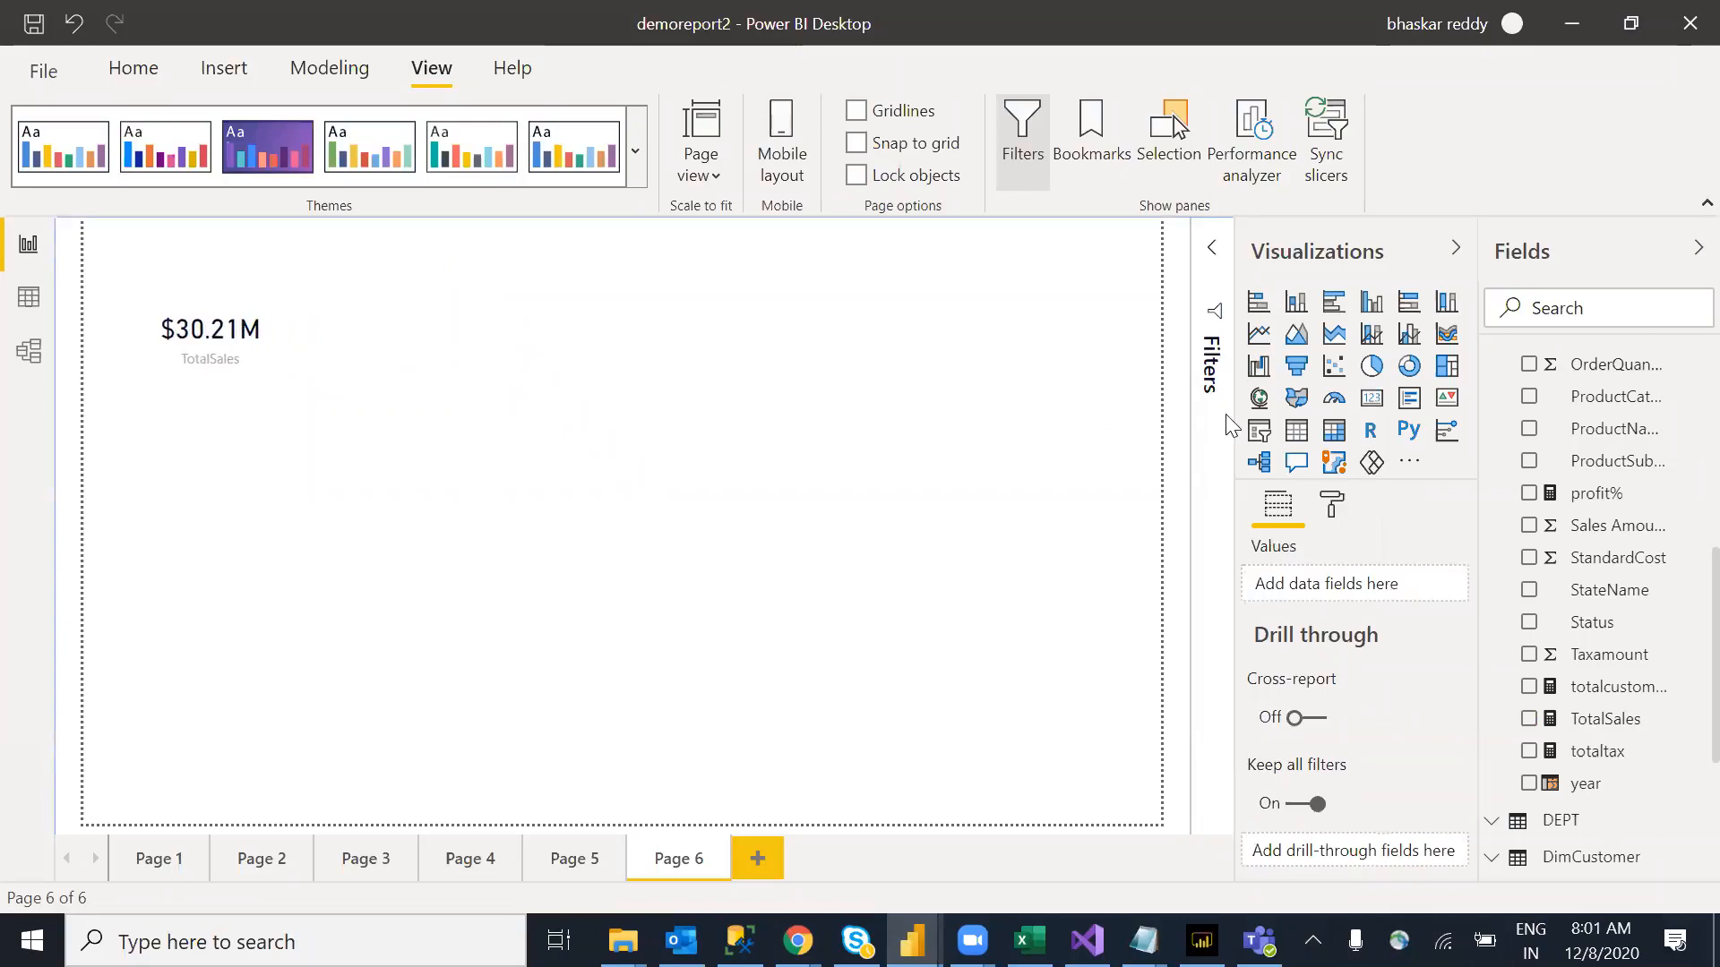
Step: Add a second card beside the TotalSales card and fill it with the totaltax measure
{"action": "left_click", "coordinate": [1371, 398]}
{"action": "left_click_drag", "start_coordinate": [247, 548], "coordinate": [472, 375]}
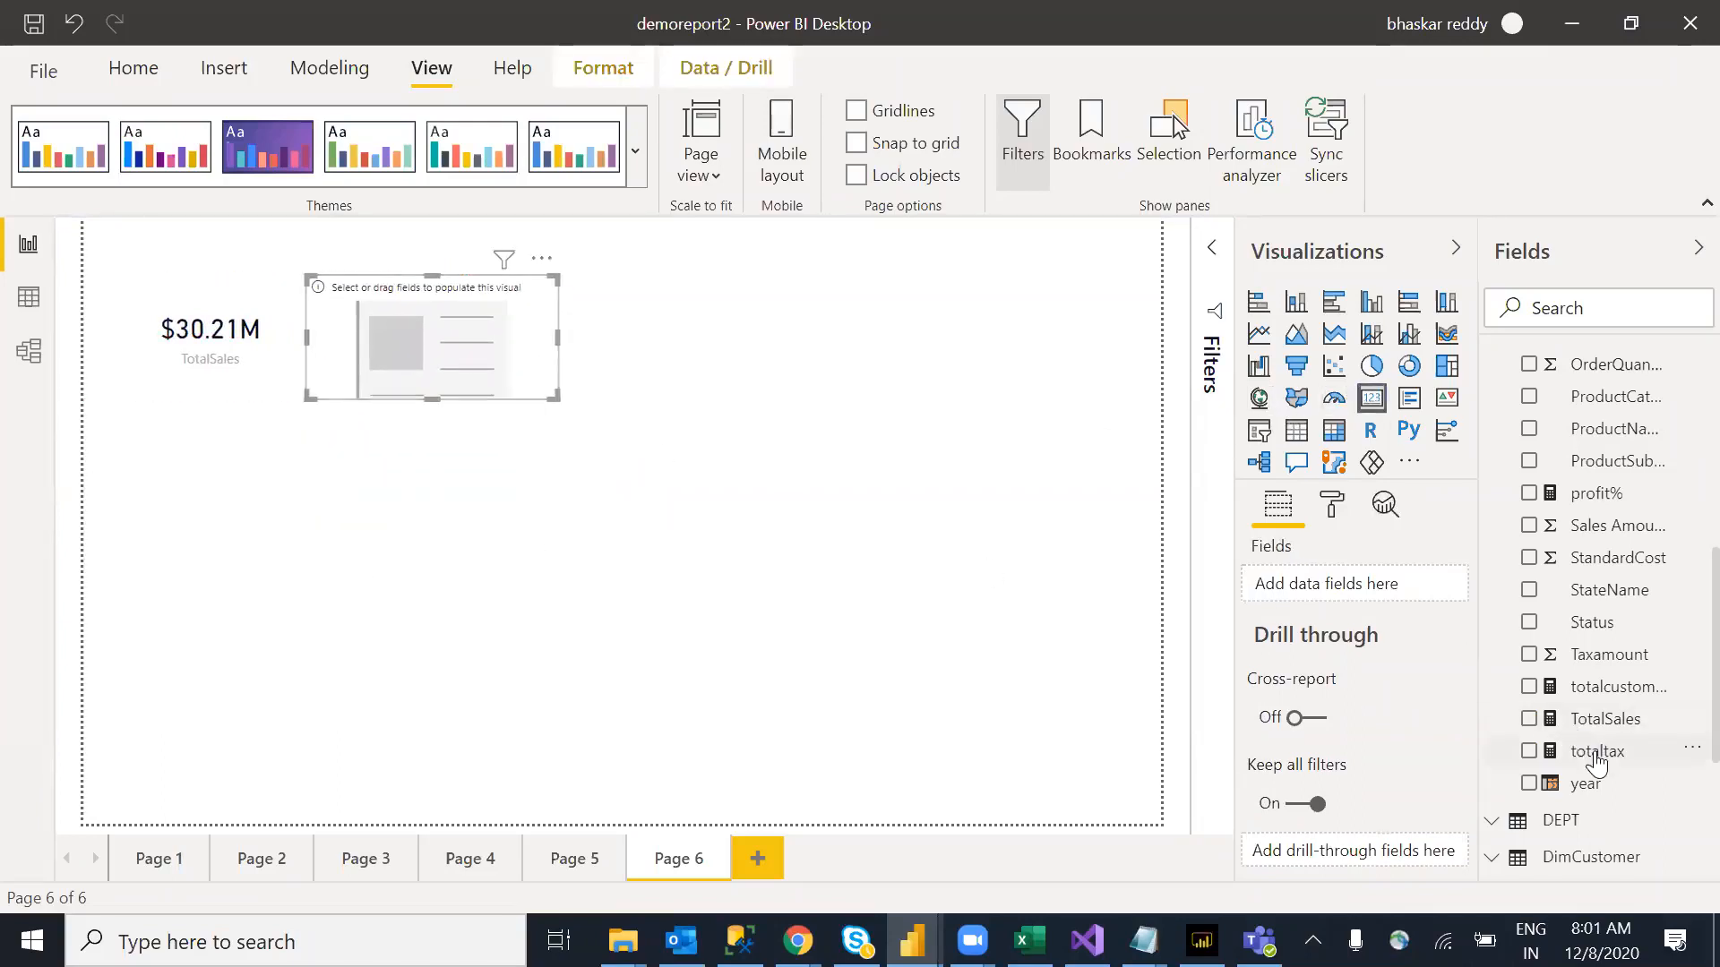
{"action": "left_click_drag", "start_coordinate": [1604, 751], "coordinate": [450, 357]}
{"action": "left_click", "coordinate": [842, 488]}
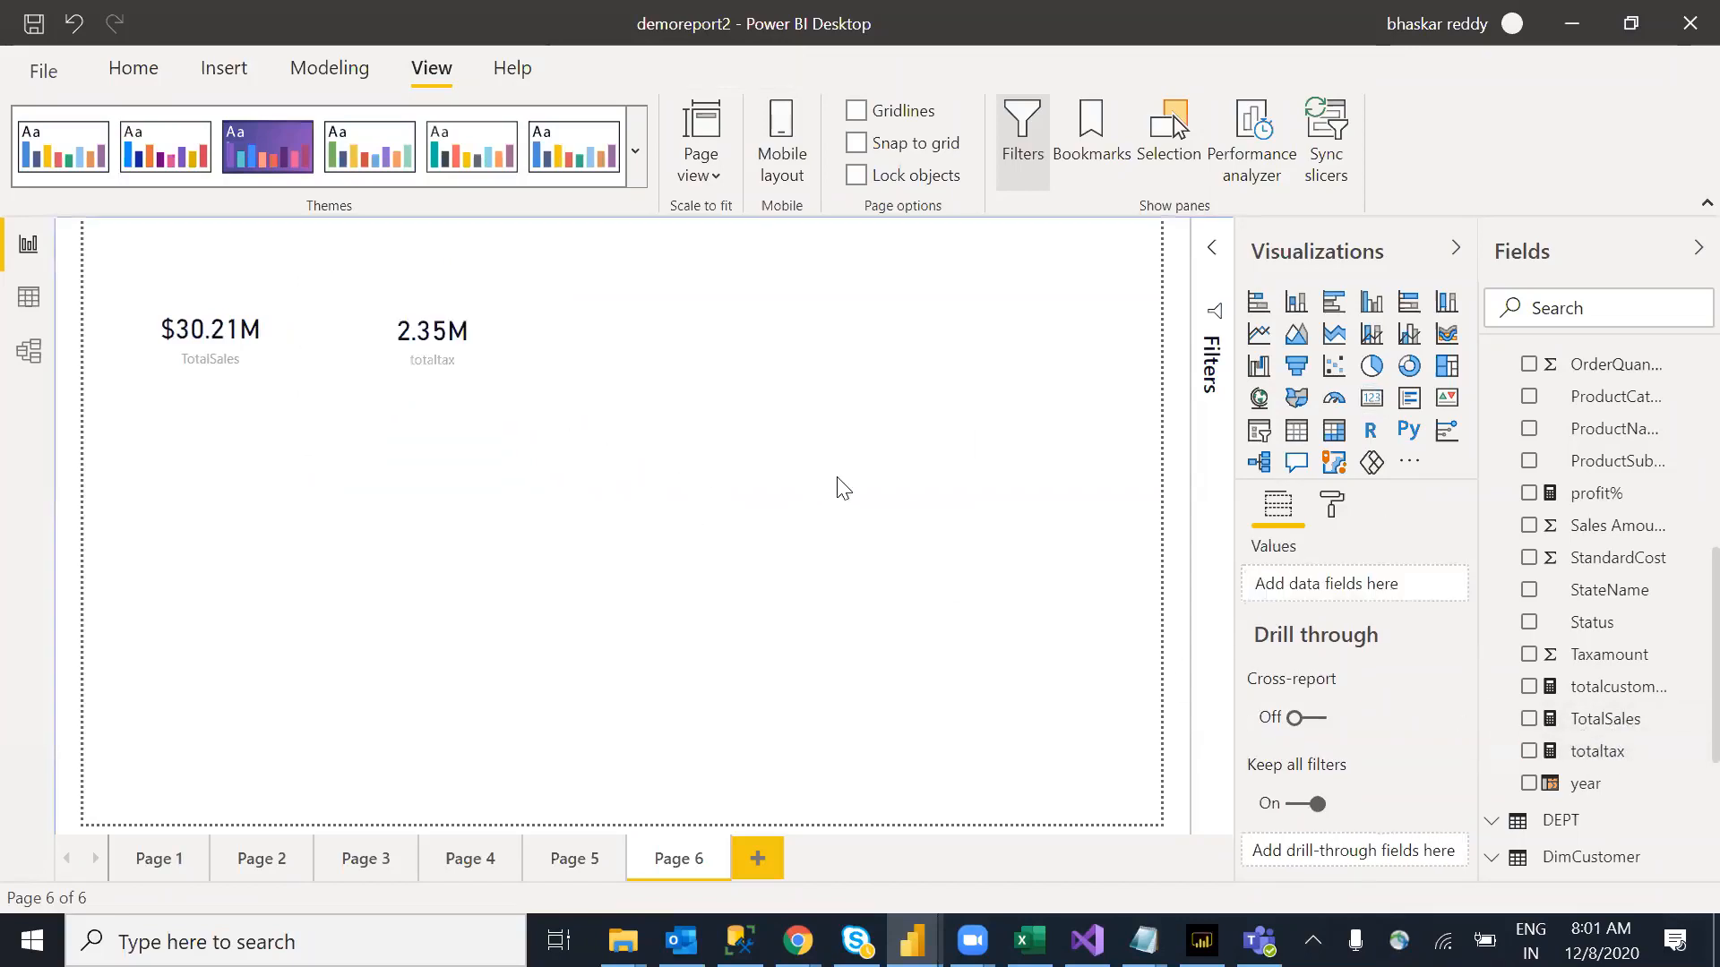
Step: Add a third card beside the totaltax card, fill it with the profit% measure and slightly reduce its height
{"action": "left_click", "coordinate": [1371, 398]}
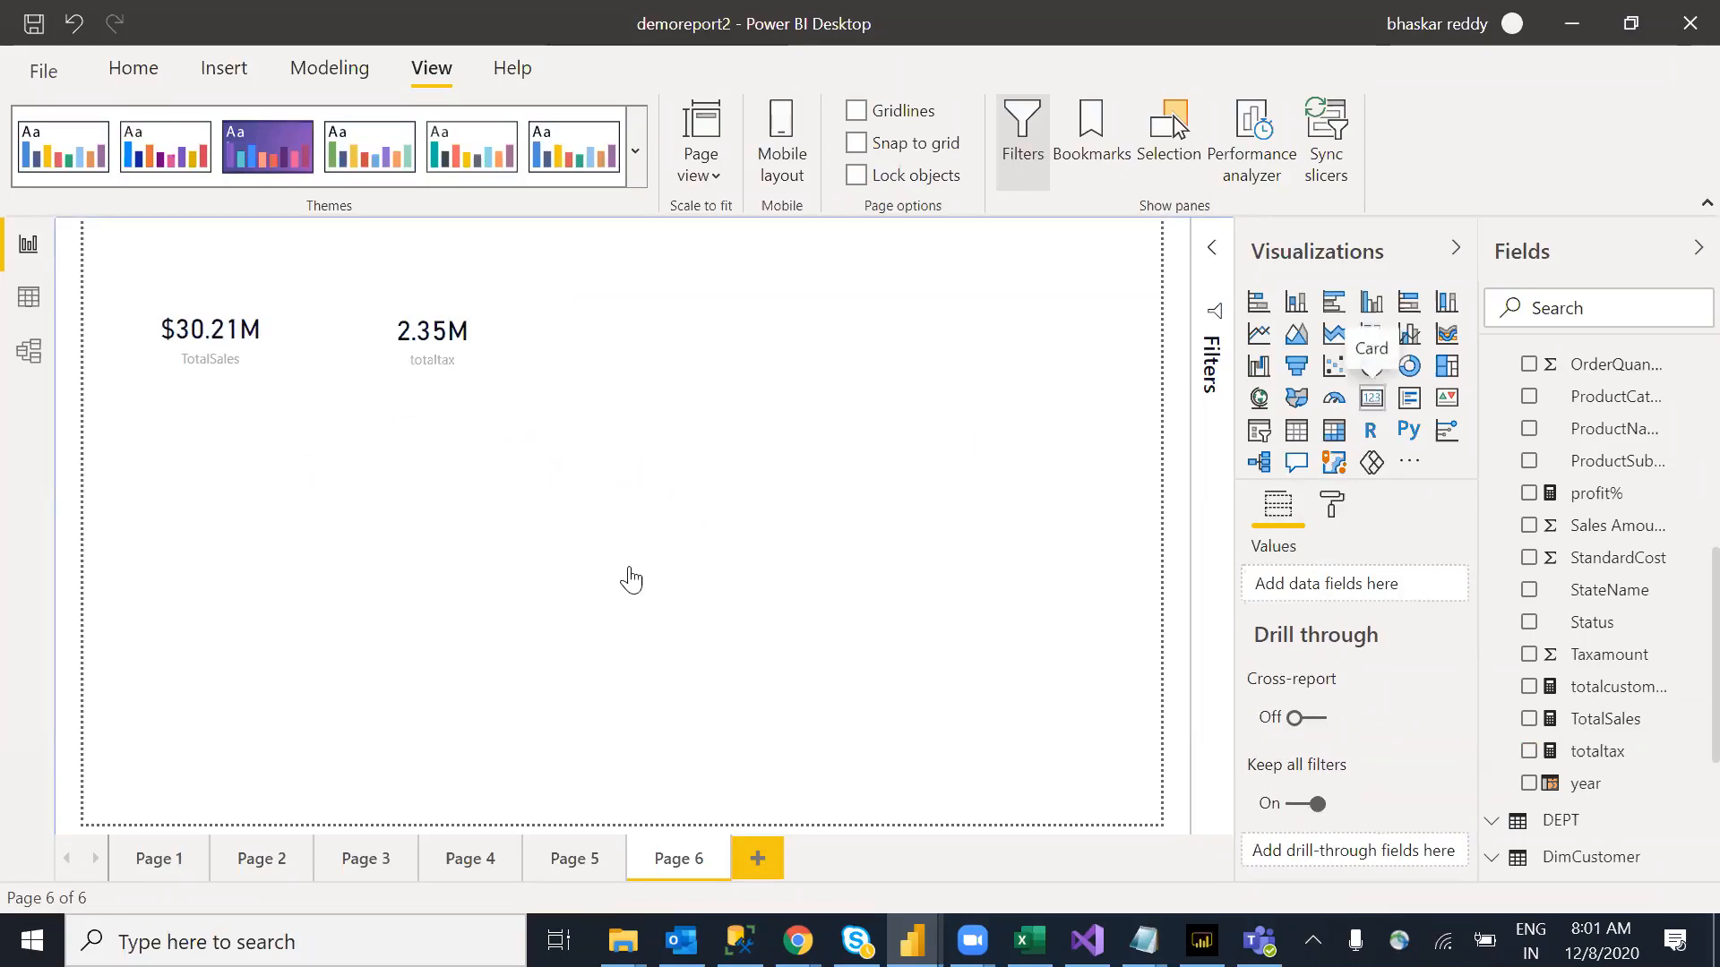
{"action": "left_click_drag", "start_coordinate": [528, 495], "coordinate": [681, 360]}
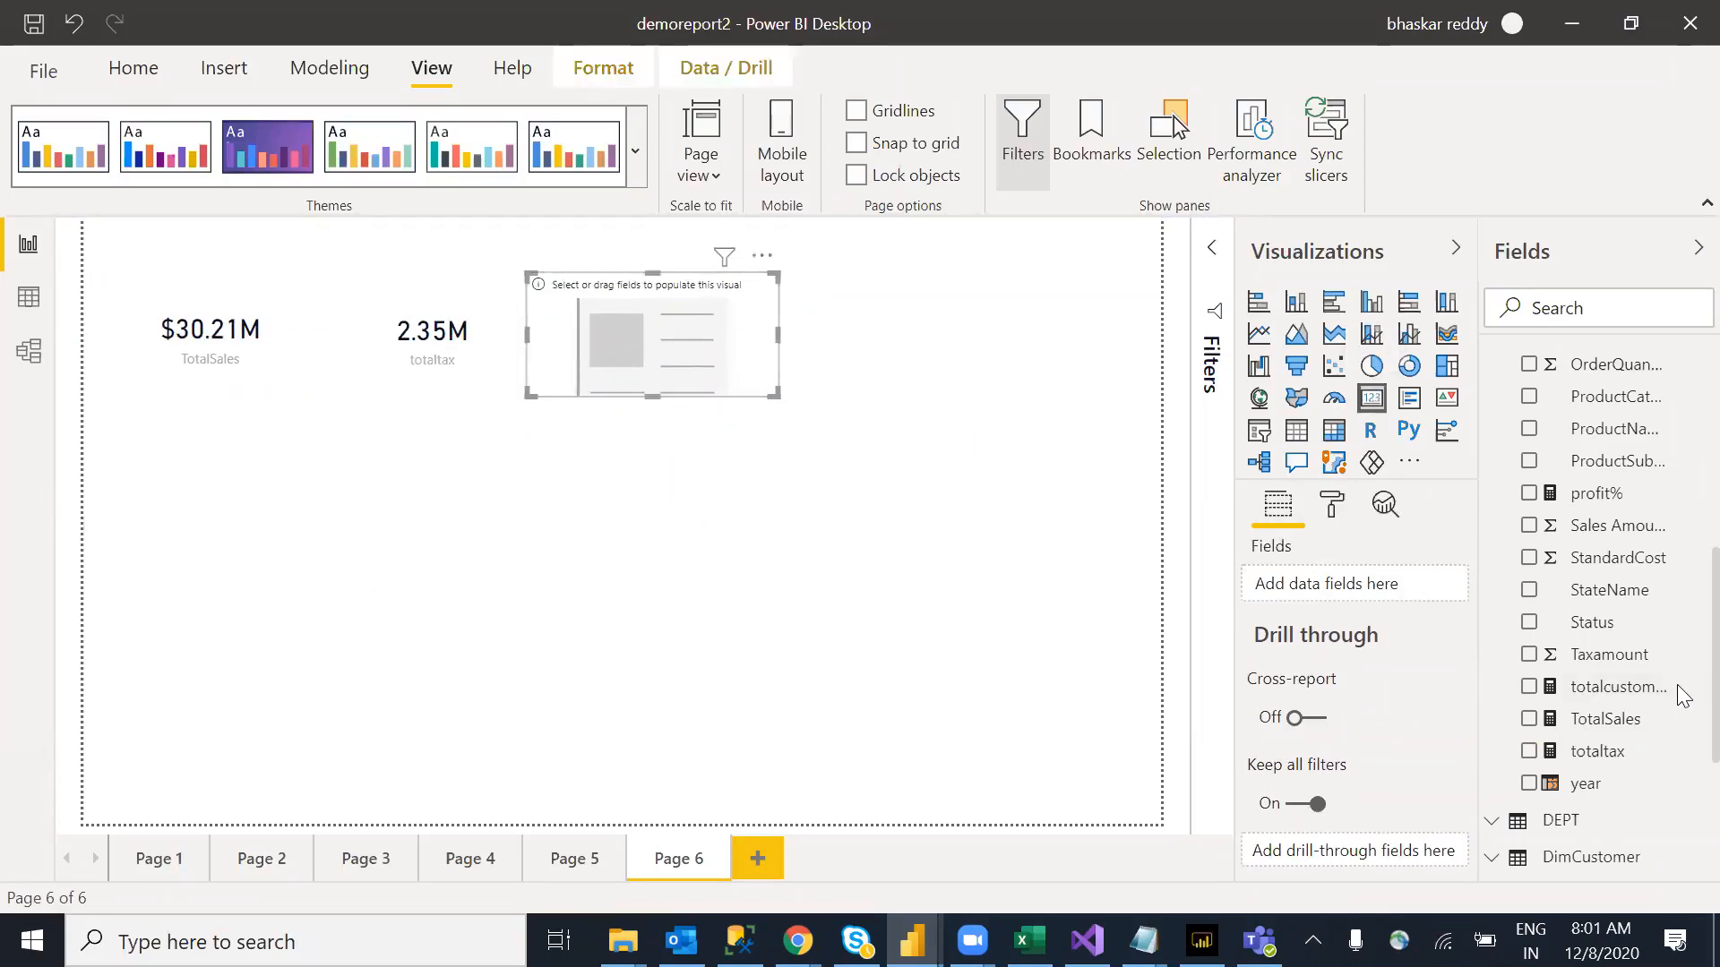
{"action": "left_click_drag", "start_coordinate": [1610, 501], "coordinate": [657, 340]}
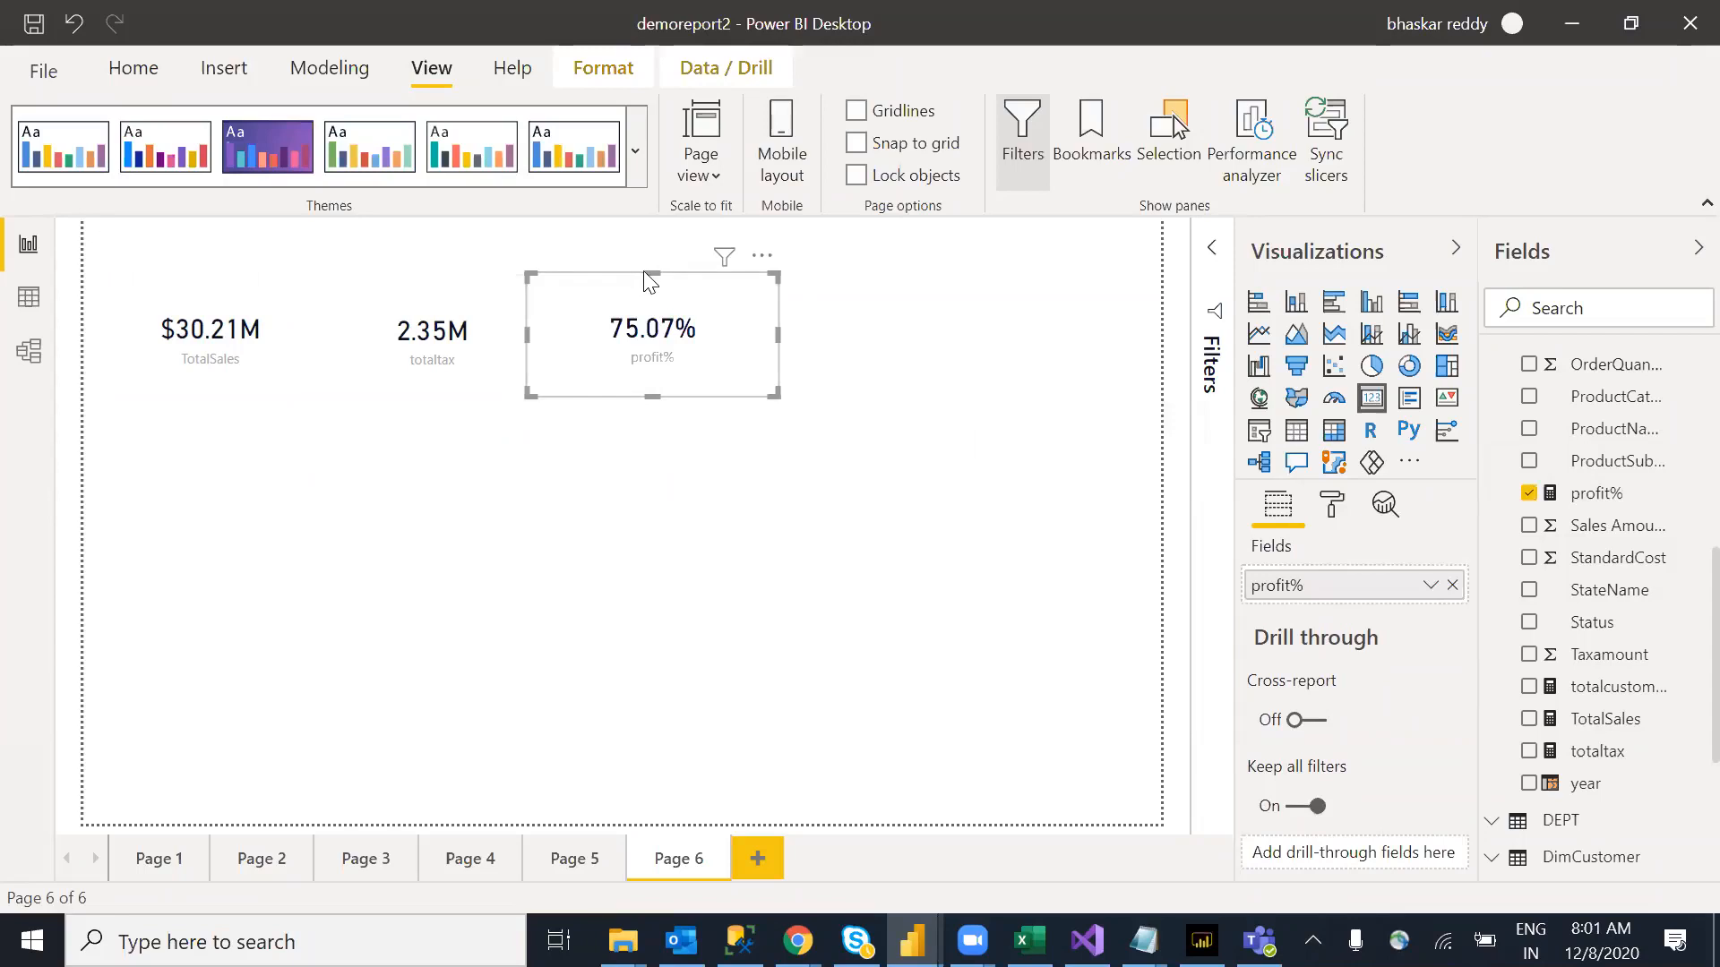
{"action": "left_click_drag", "start_coordinate": [651, 274], "coordinate": [653, 299]}
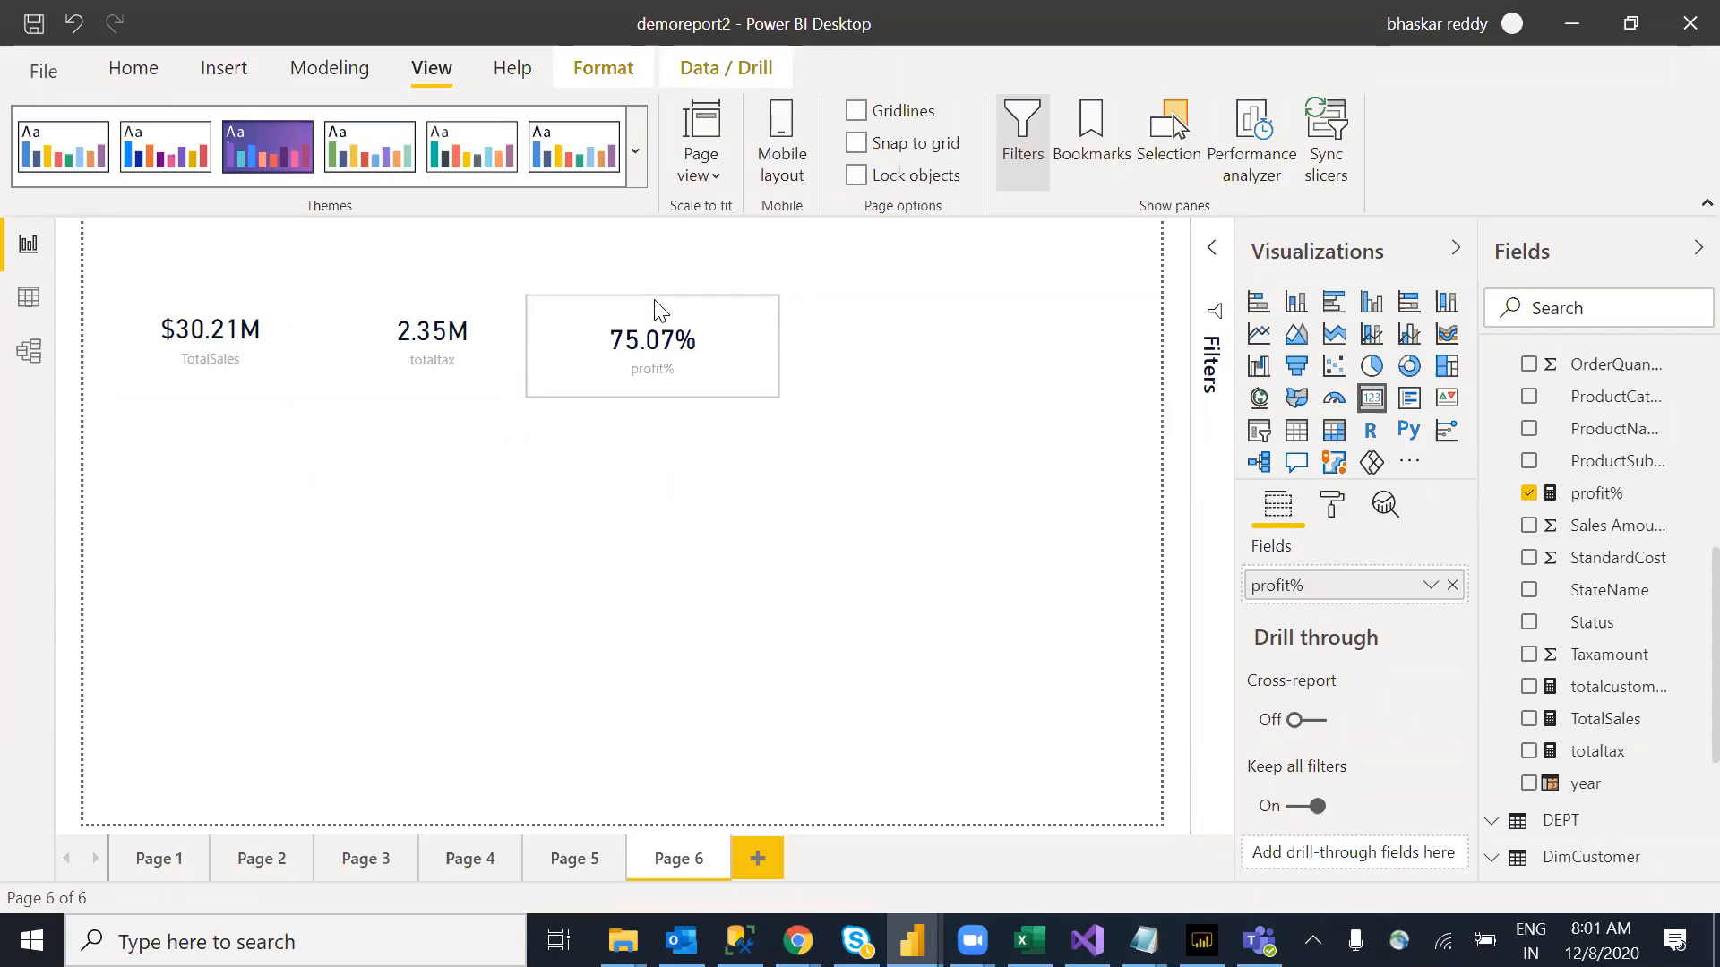
{"action": "left_click", "coordinate": [572, 557]}
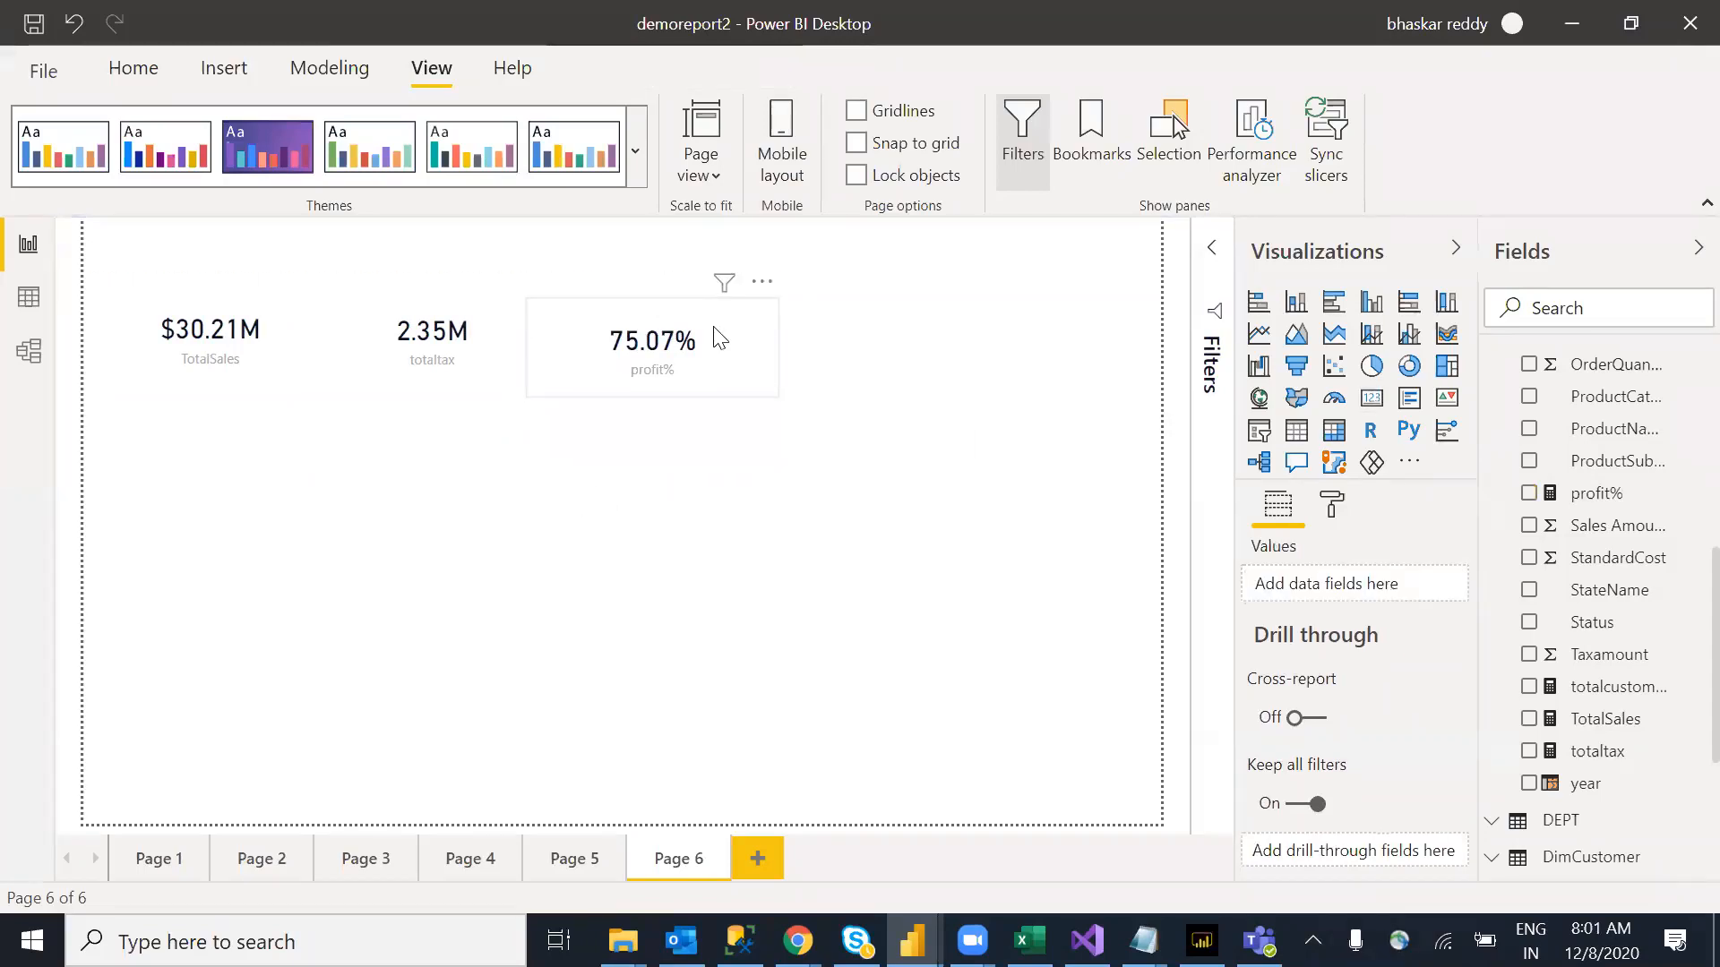
Step: Shorten the totaltax card and align the profit% and totaltax cards in one row with the TotalSales card
{"action": "left_click_drag", "start_coordinate": [719, 335], "coordinate": [714, 322]}
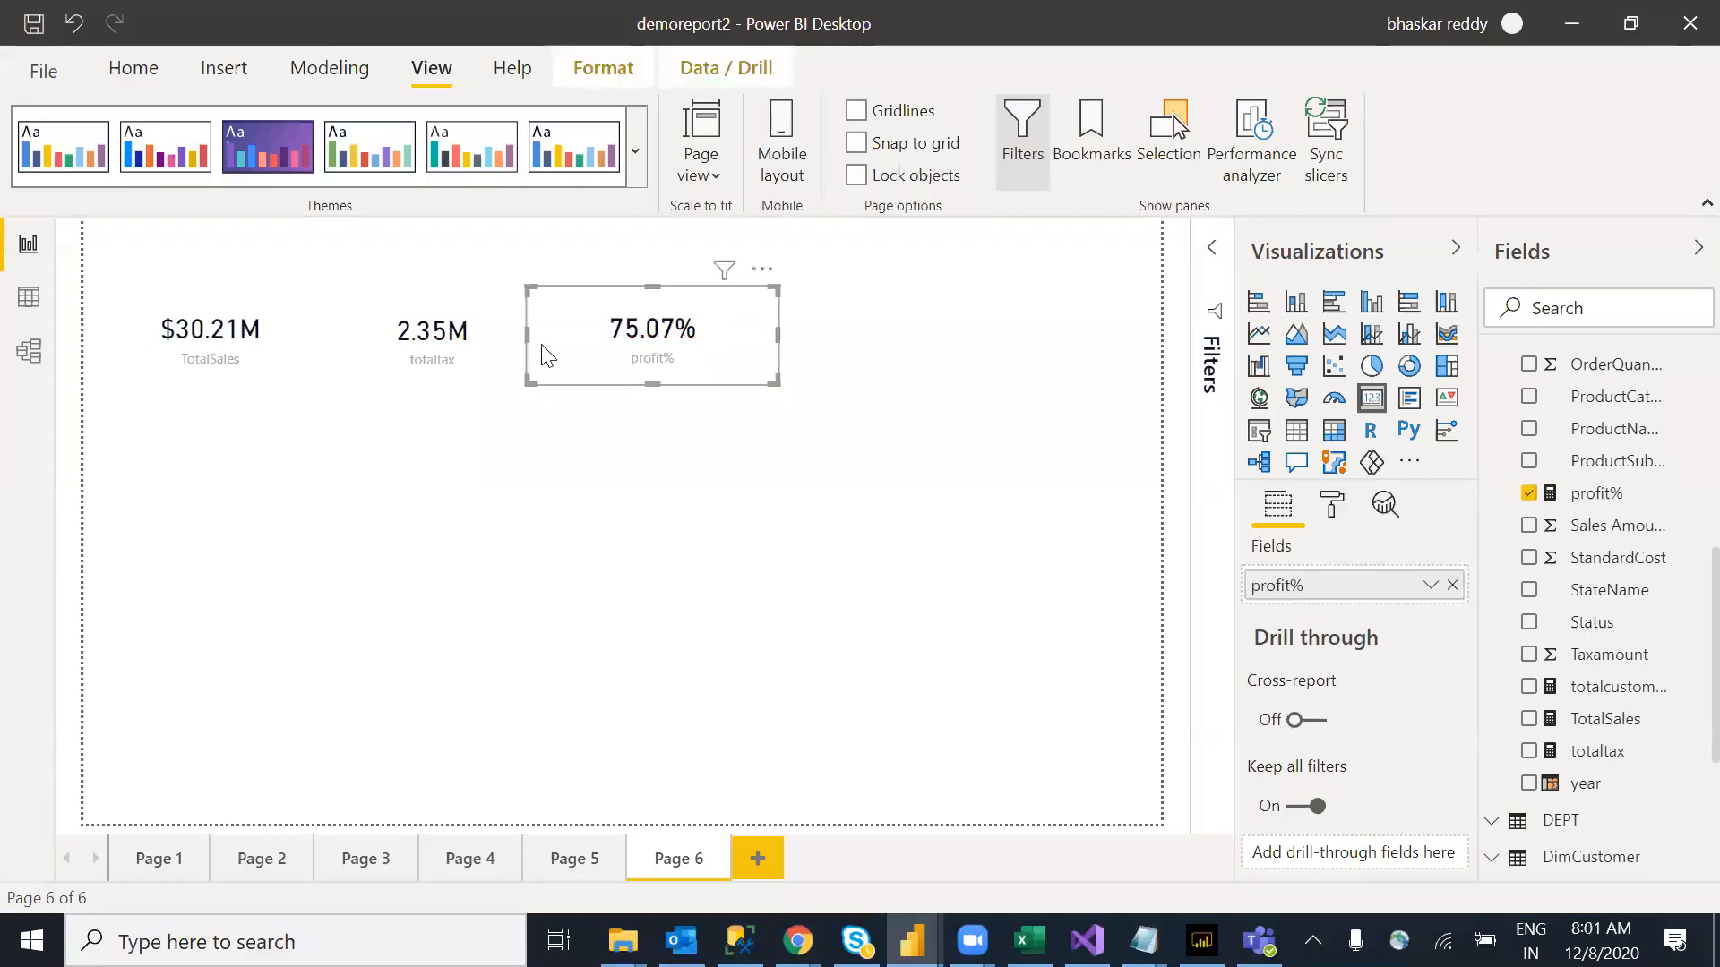
{"action": "left_click_drag", "start_coordinate": [485, 356], "coordinate": [398, 360]}
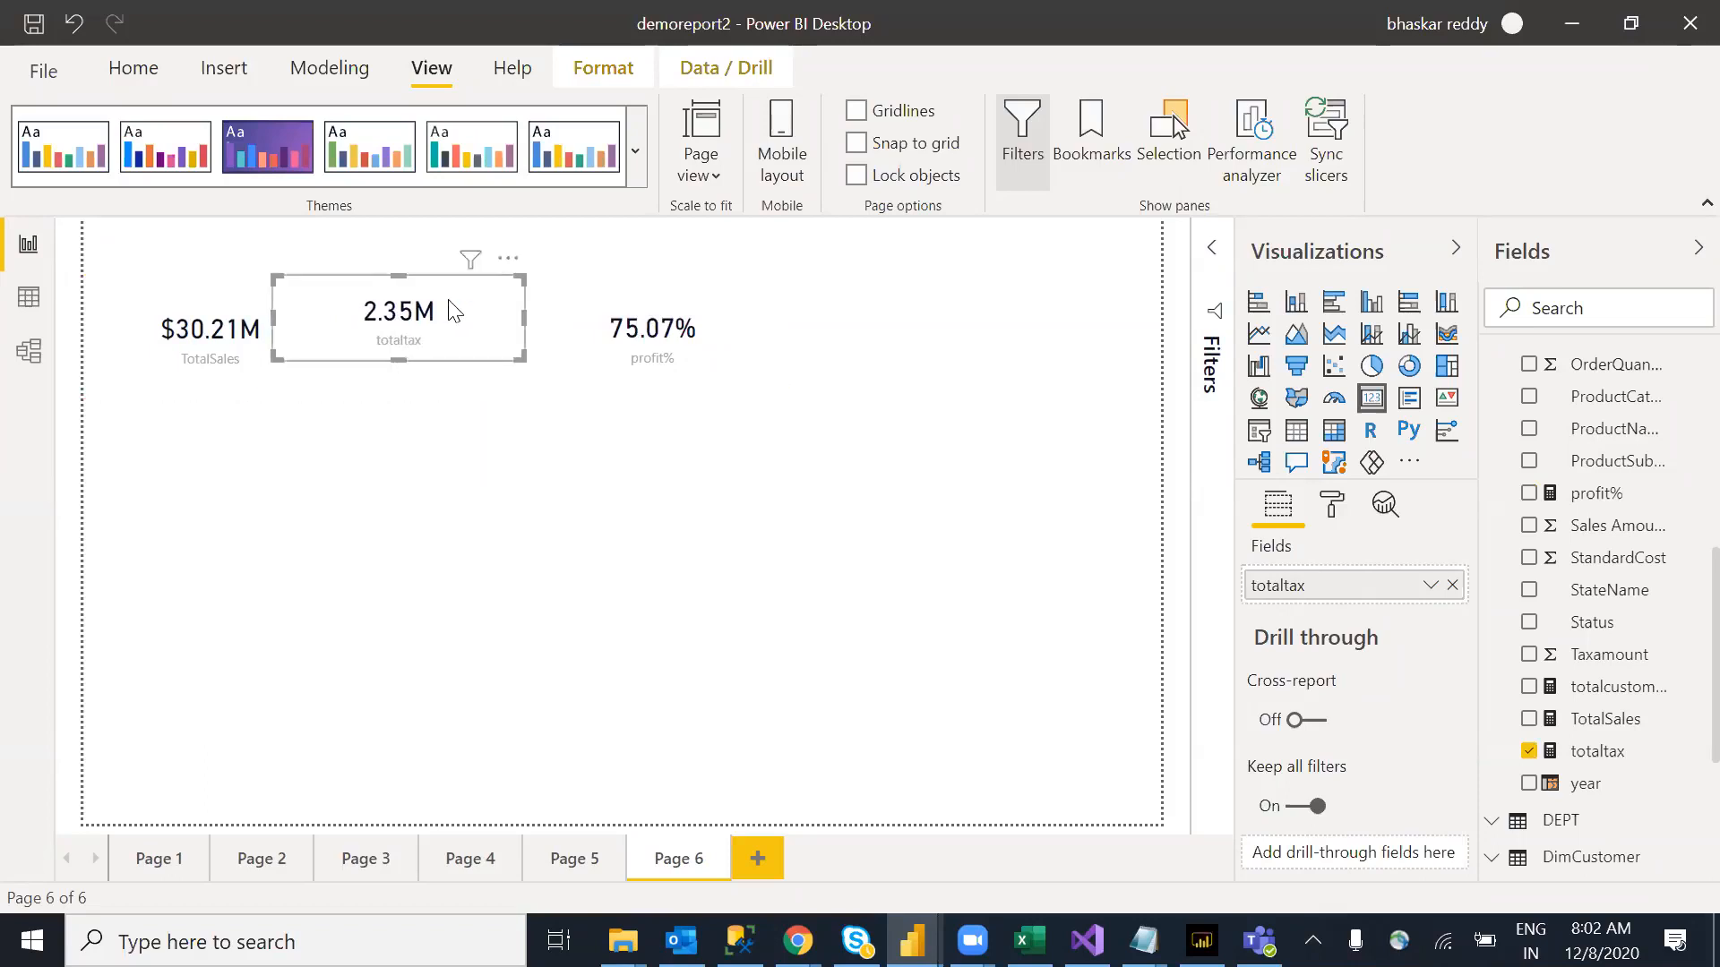
{"action": "left_click_drag", "start_coordinate": [461, 313], "coordinate": [487, 332]}
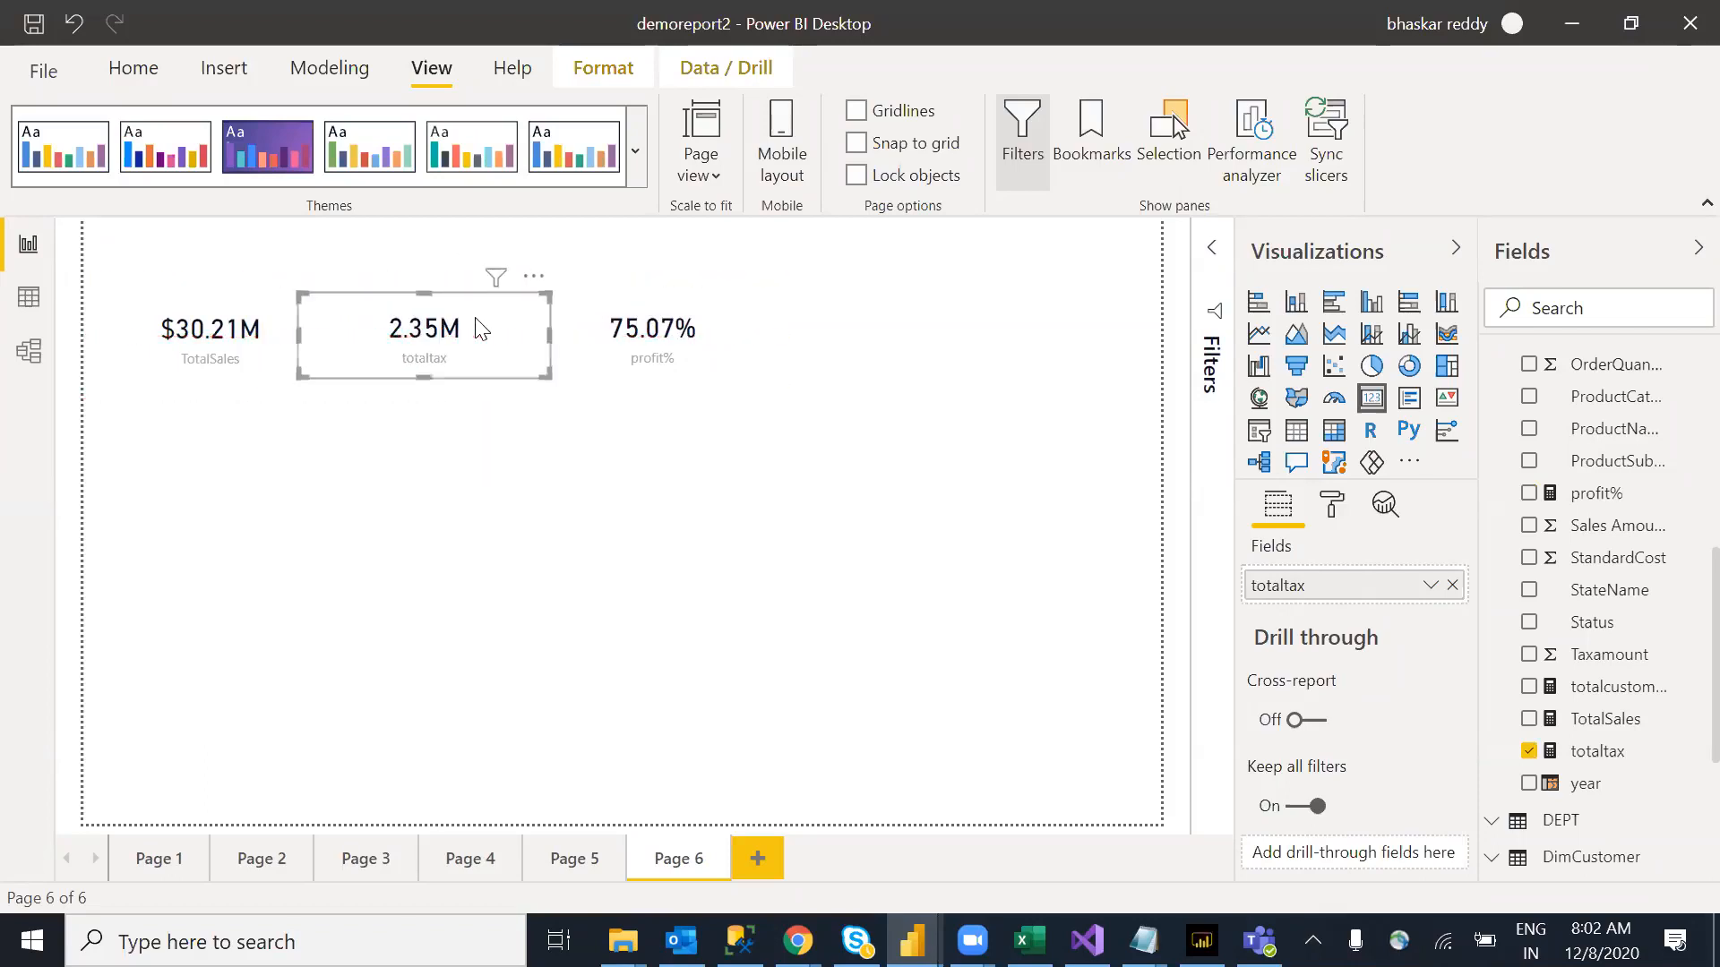
{"action": "left_click", "coordinate": [238, 448]}
{"action": "left_click", "coordinate": [262, 392]}
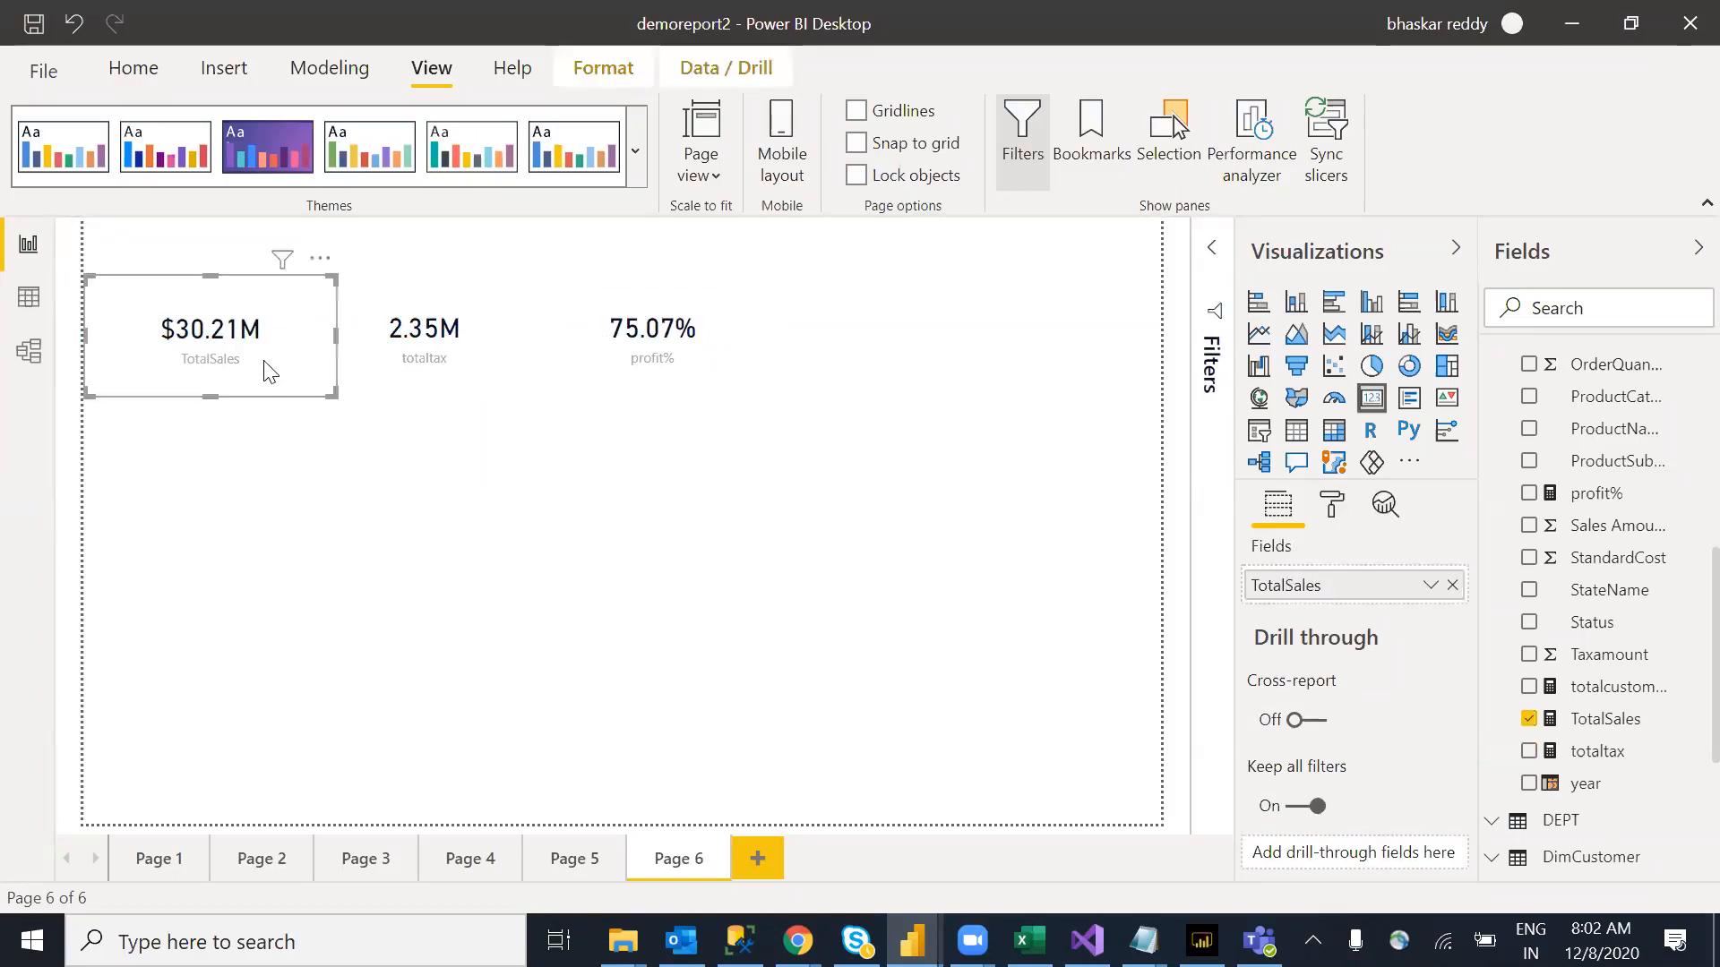
{"action": "left_click", "coordinate": [606, 495]}
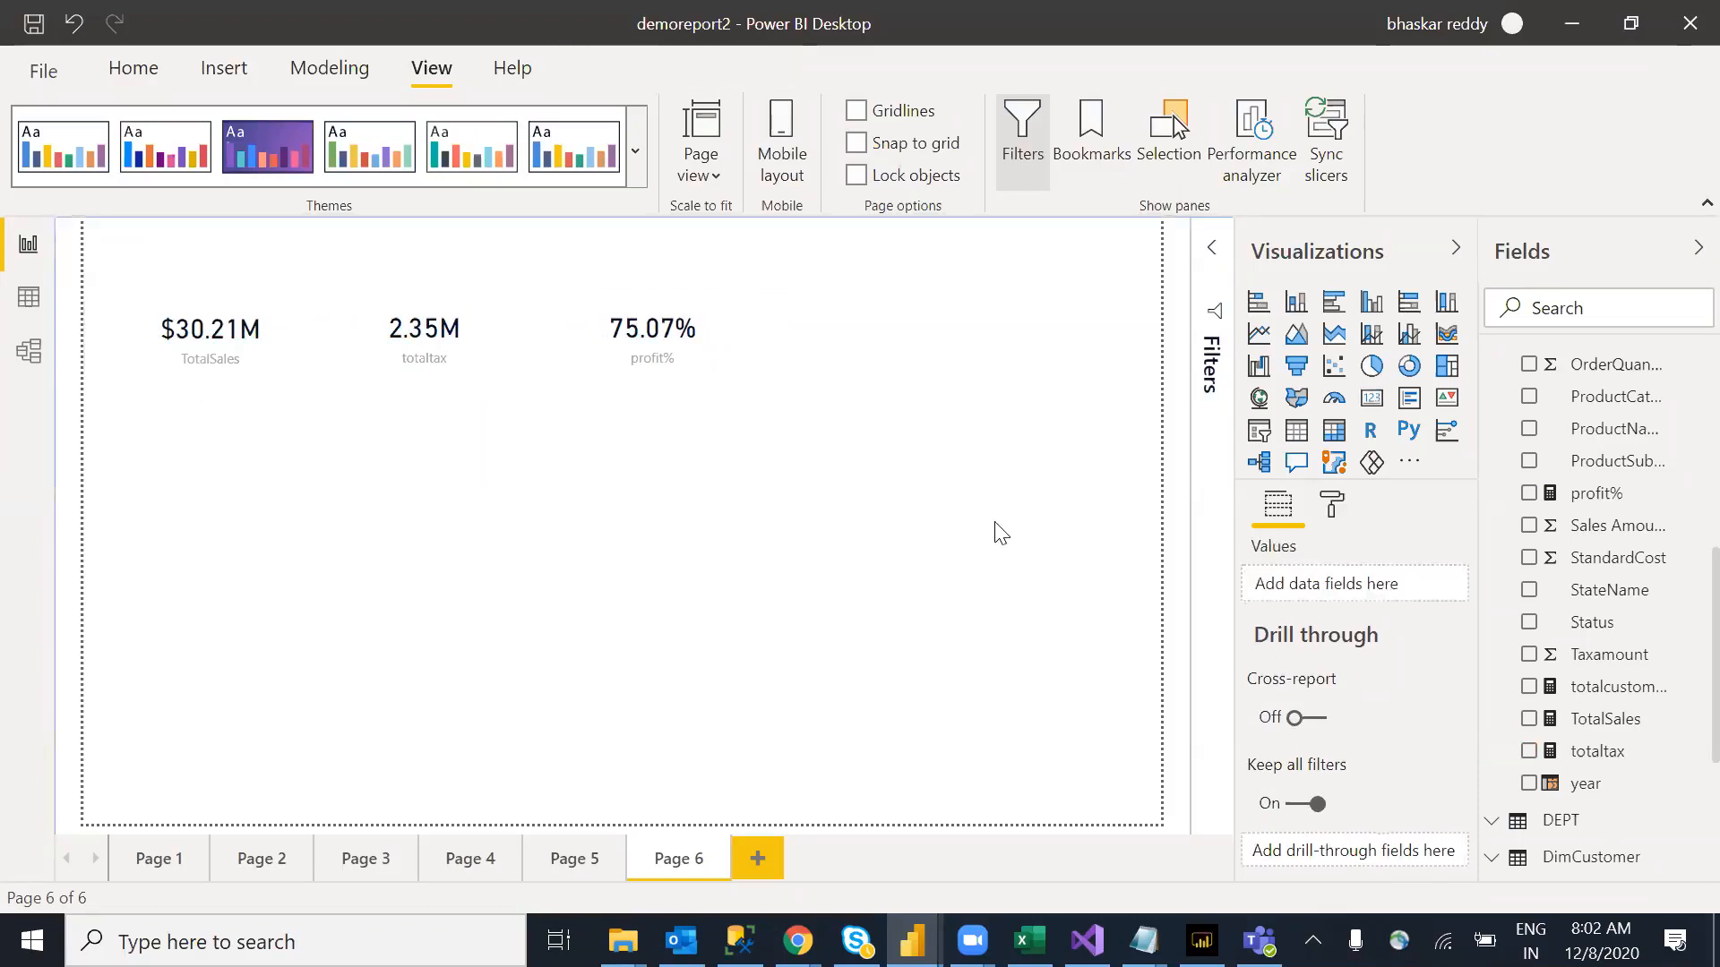
Step: Try a fourth card showing the first ProductCategoryName below the other cards, and delete it
{"action": "left_click", "coordinate": [1371, 398]}
{"action": "left_click_drag", "start_coordinate": [224, 526], "coordinate": [738, 565]}
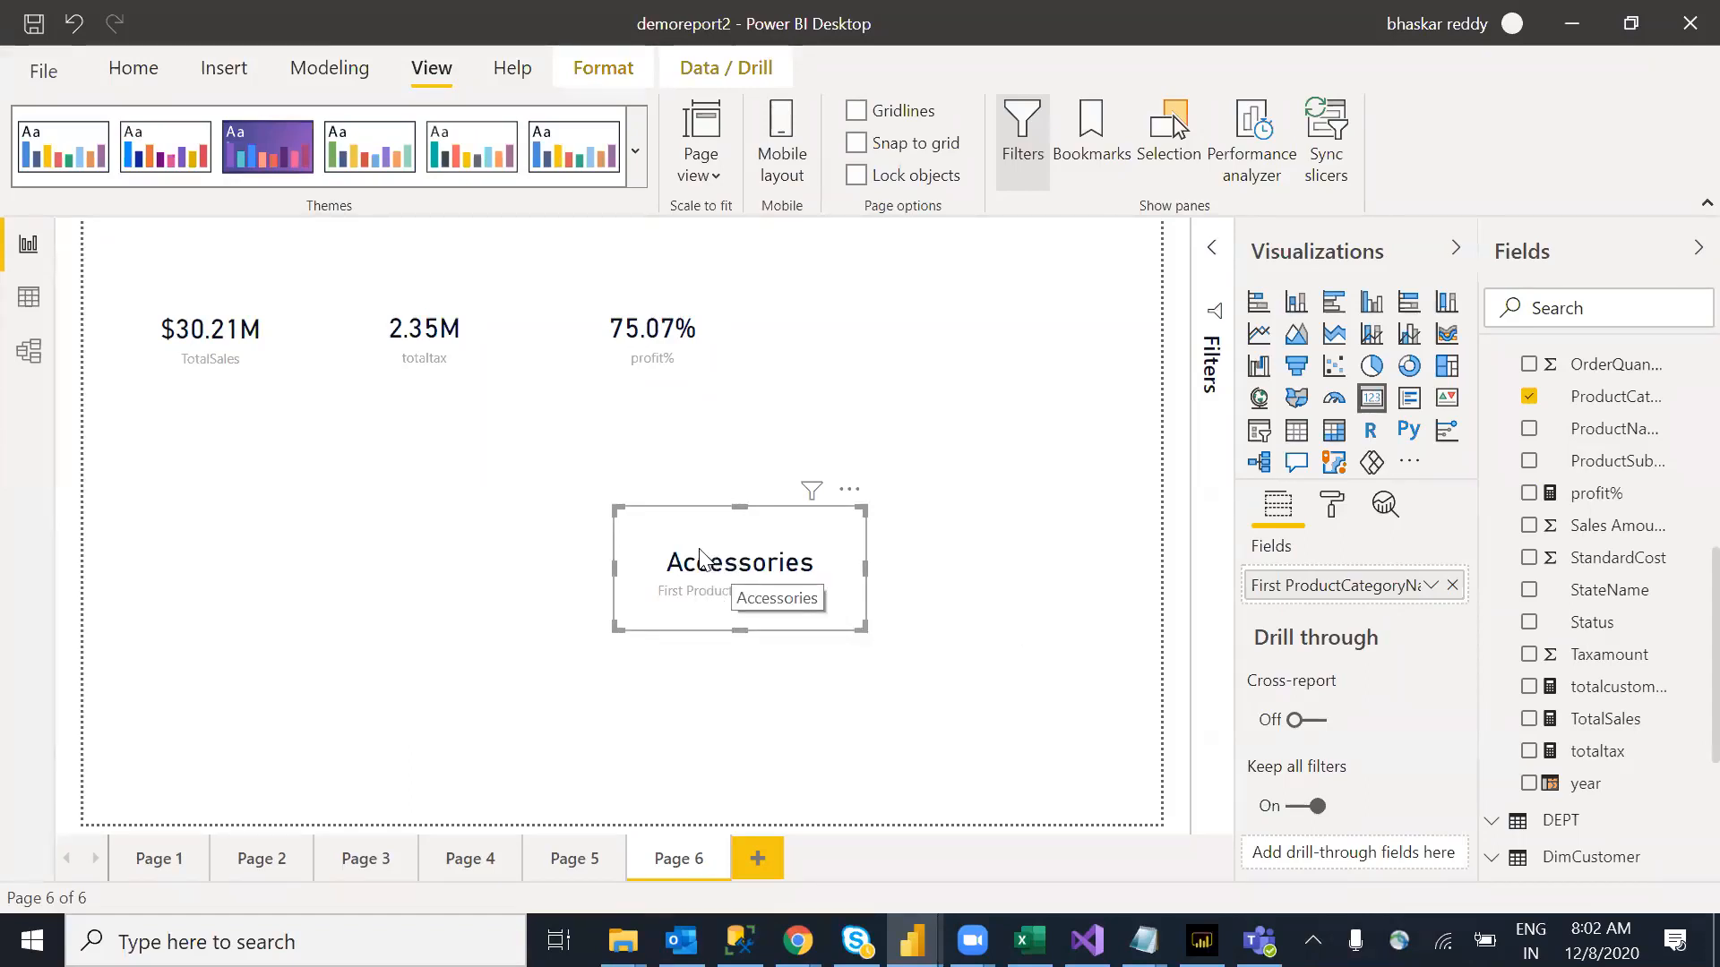
{"action": "left_click_drag", "start_coordinate": [708, 551], "coordinate": [966, 438]}
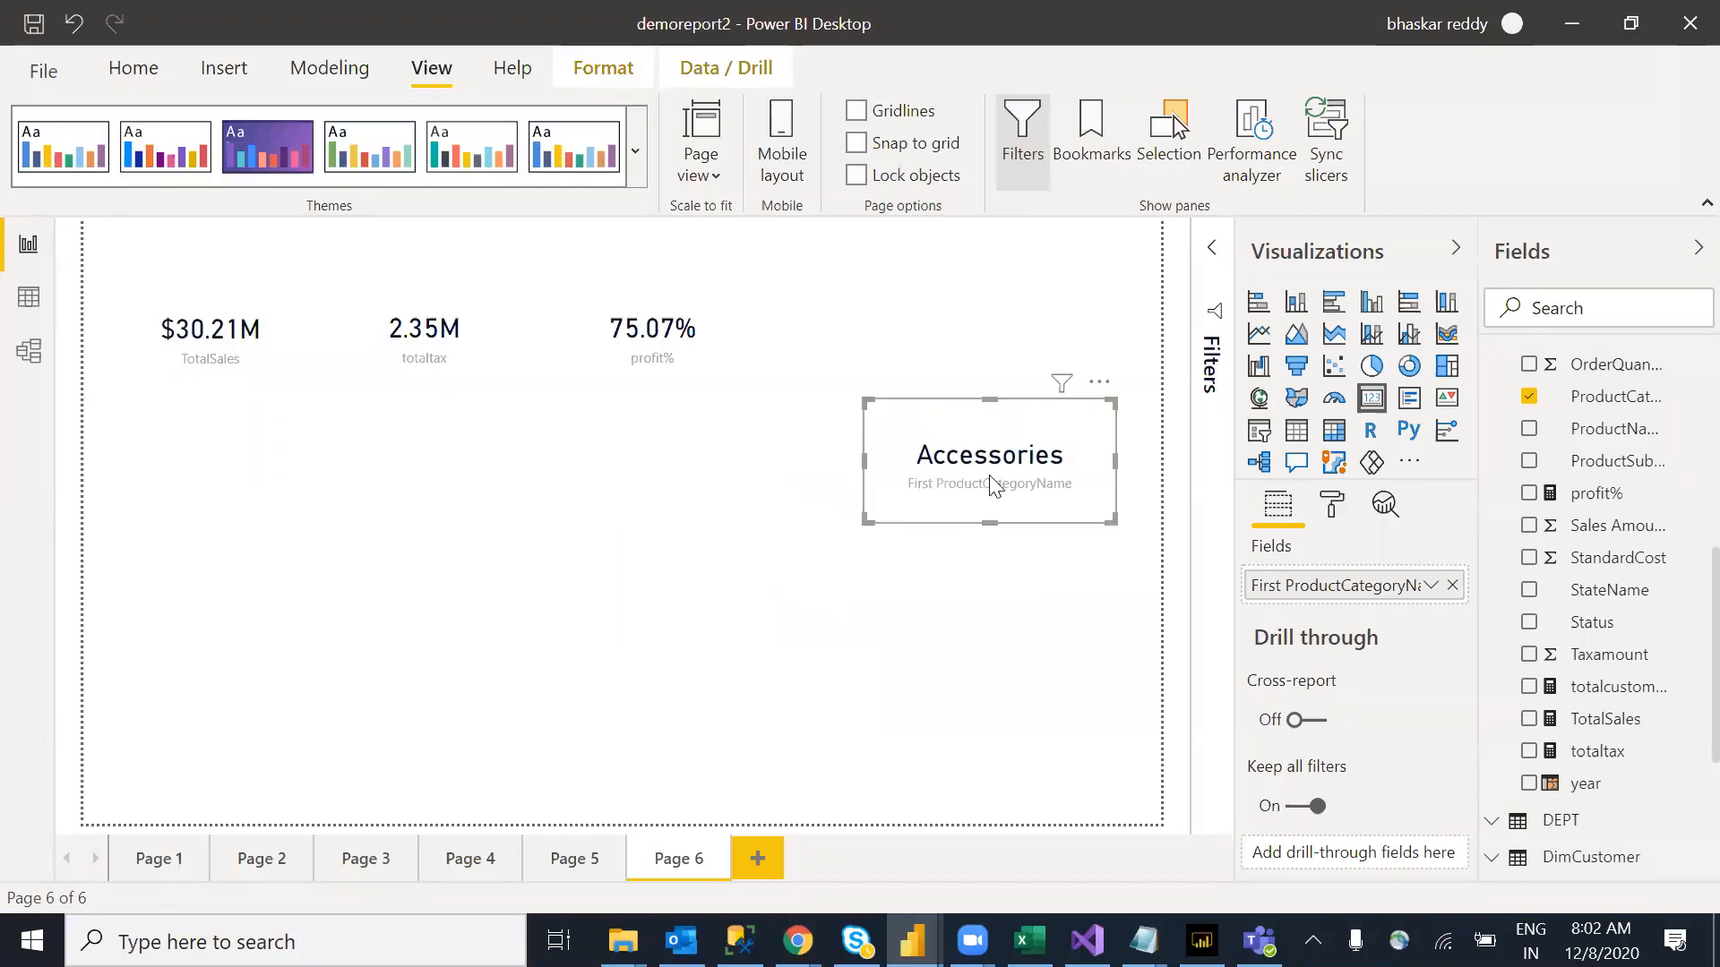
{"action": "key", "text": "Delete"}
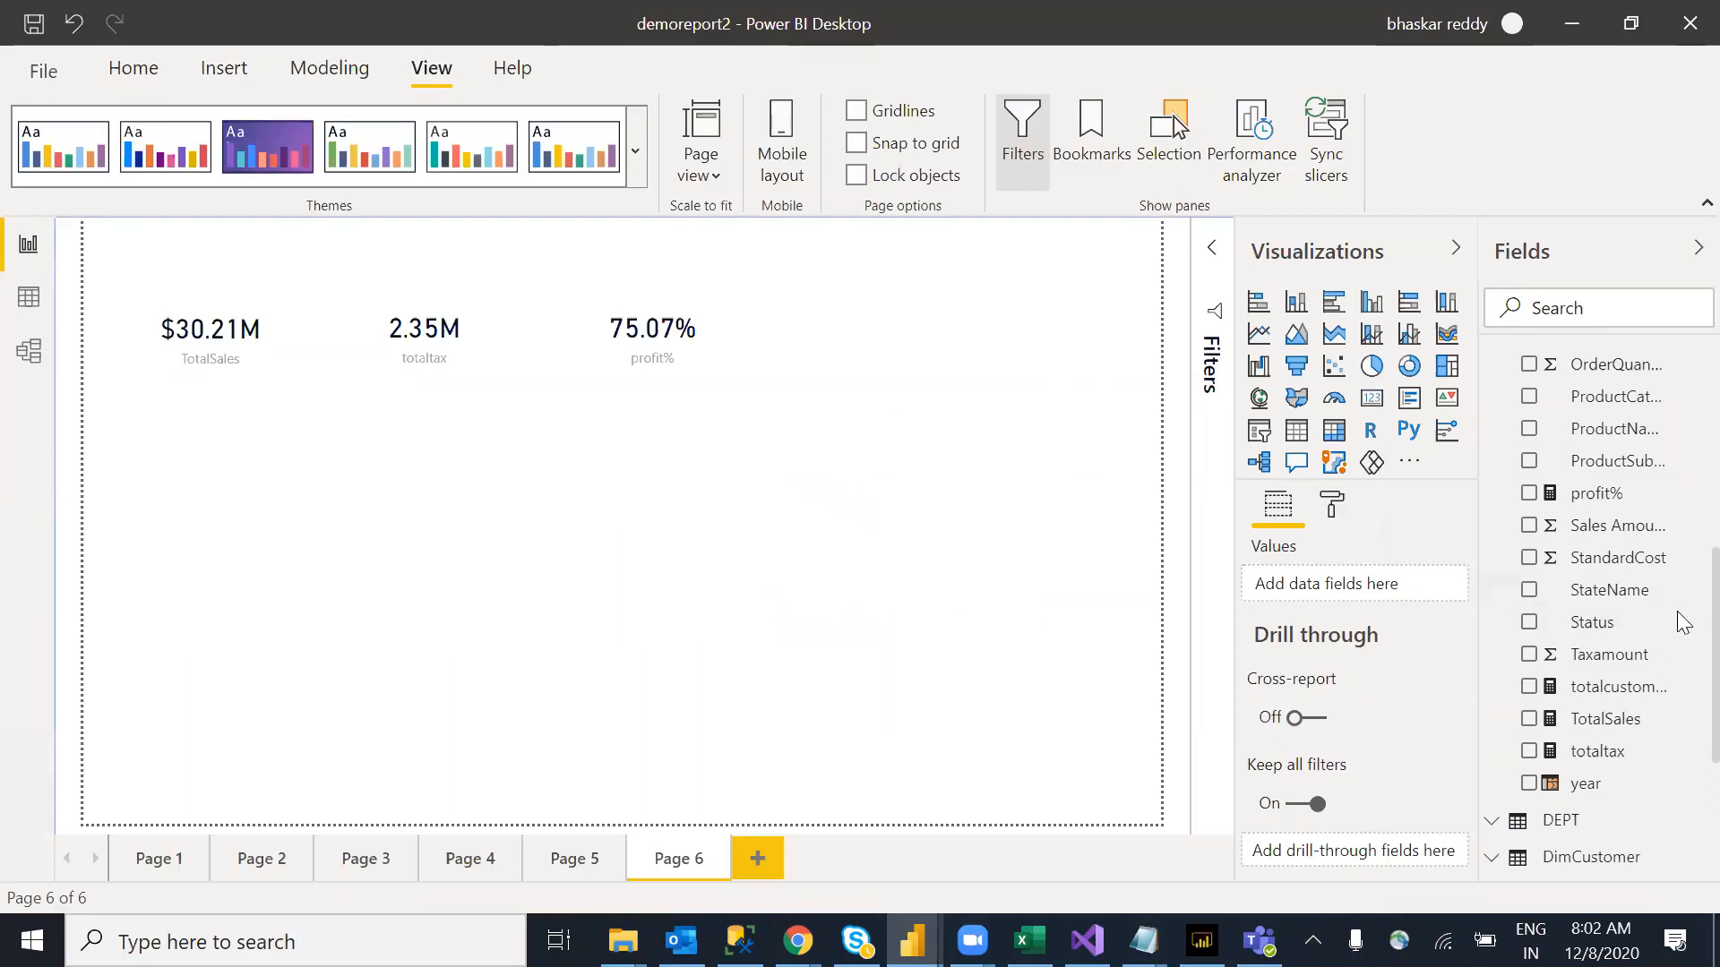
Step: Start a new measure in the Data table and briefly view the Trade volumes and Automations report
{"action": "scroll", "coordinate": [1677, 499], "scroll_direction": "up", "scroll_amount": 4}
{"action": "scroll", "coordinate": [1683, 340], "scroll_direction": "up", "scroll_amount": 1}
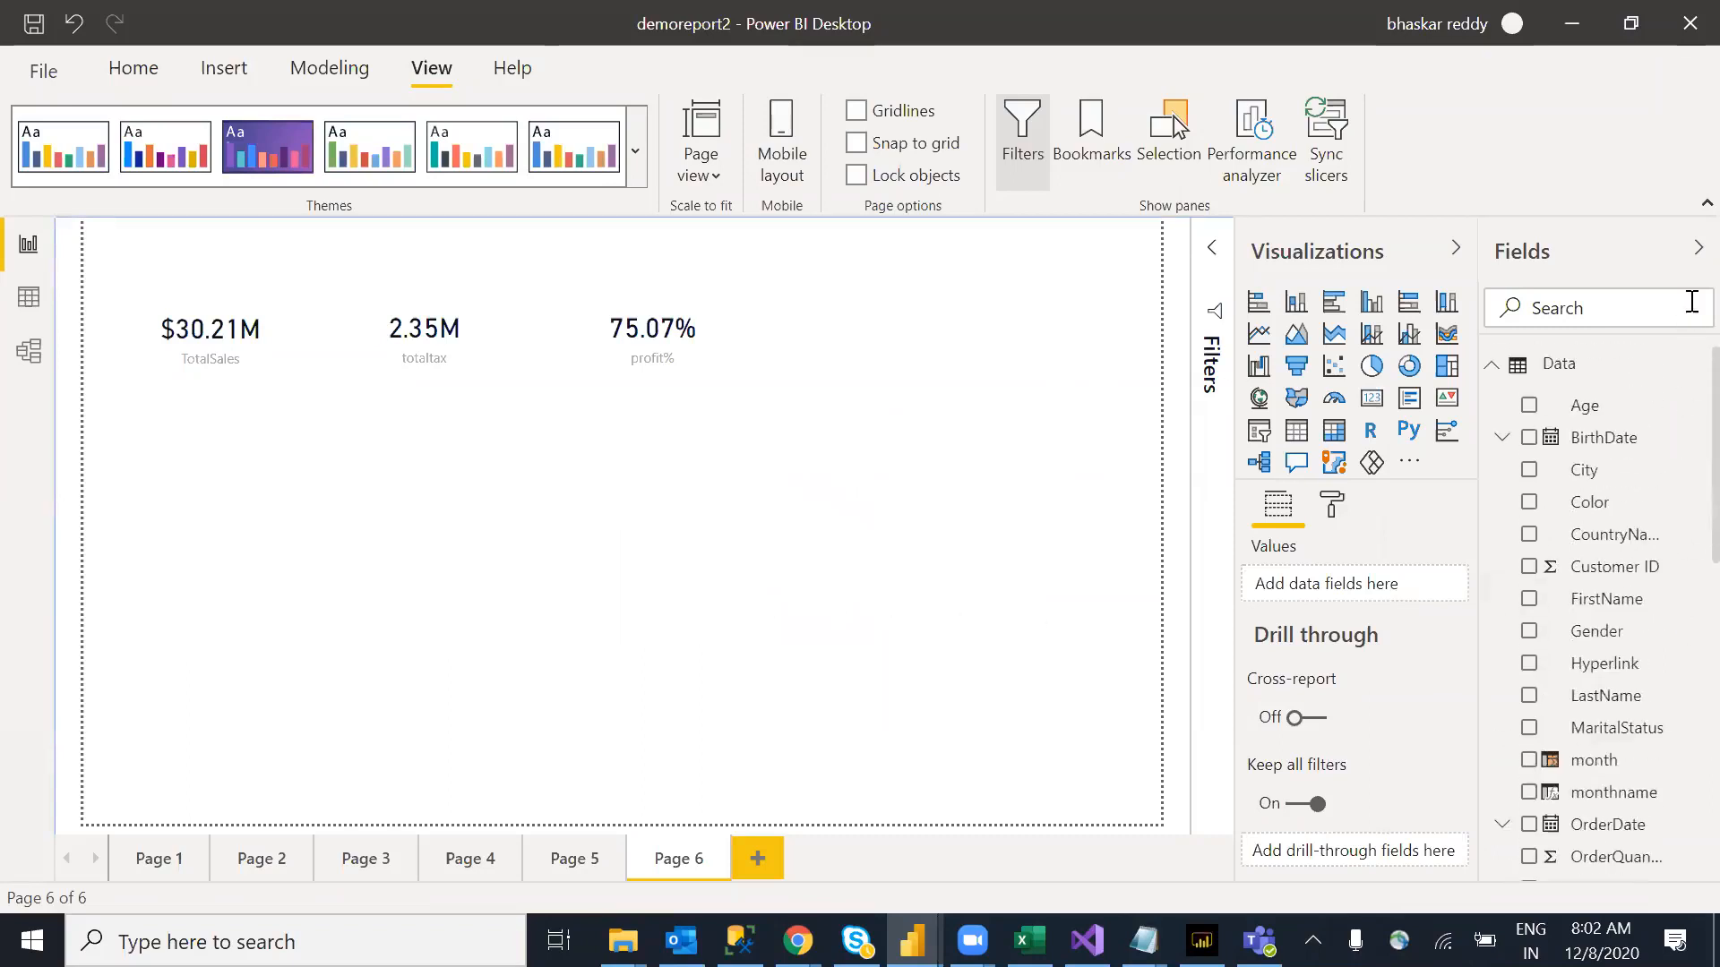
{"action": "right_click", "coordinate": [1561, 348]}
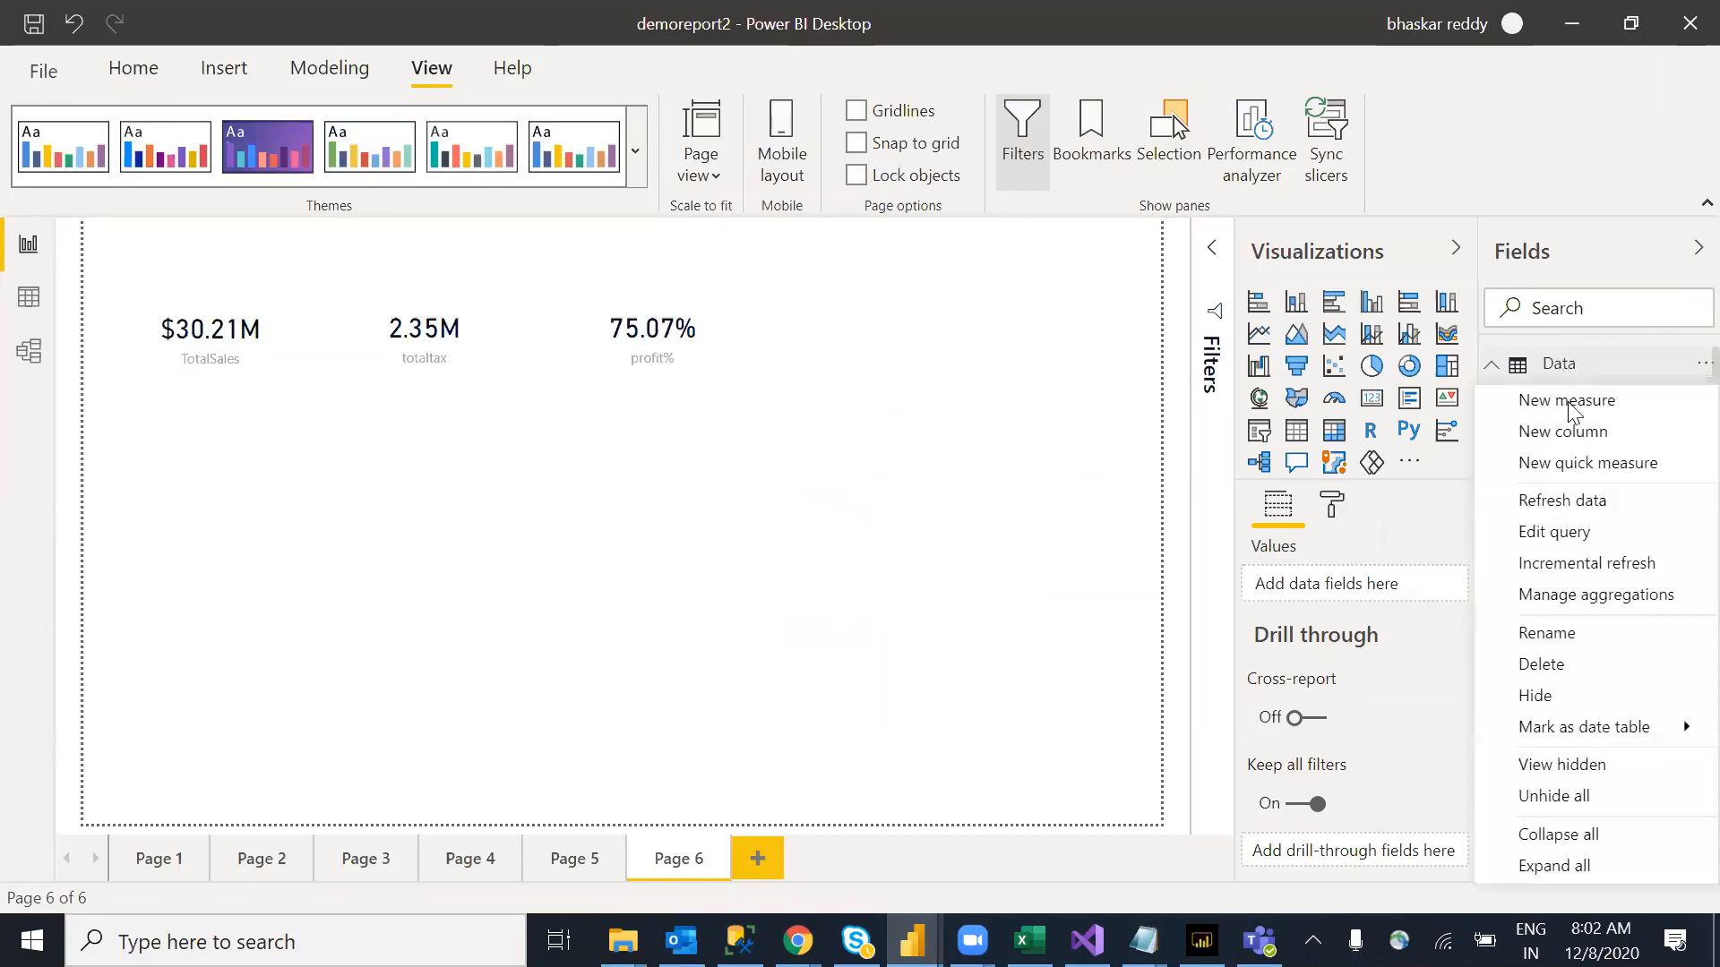
{"action": "left_click", "coordinate": [1057, 433]}
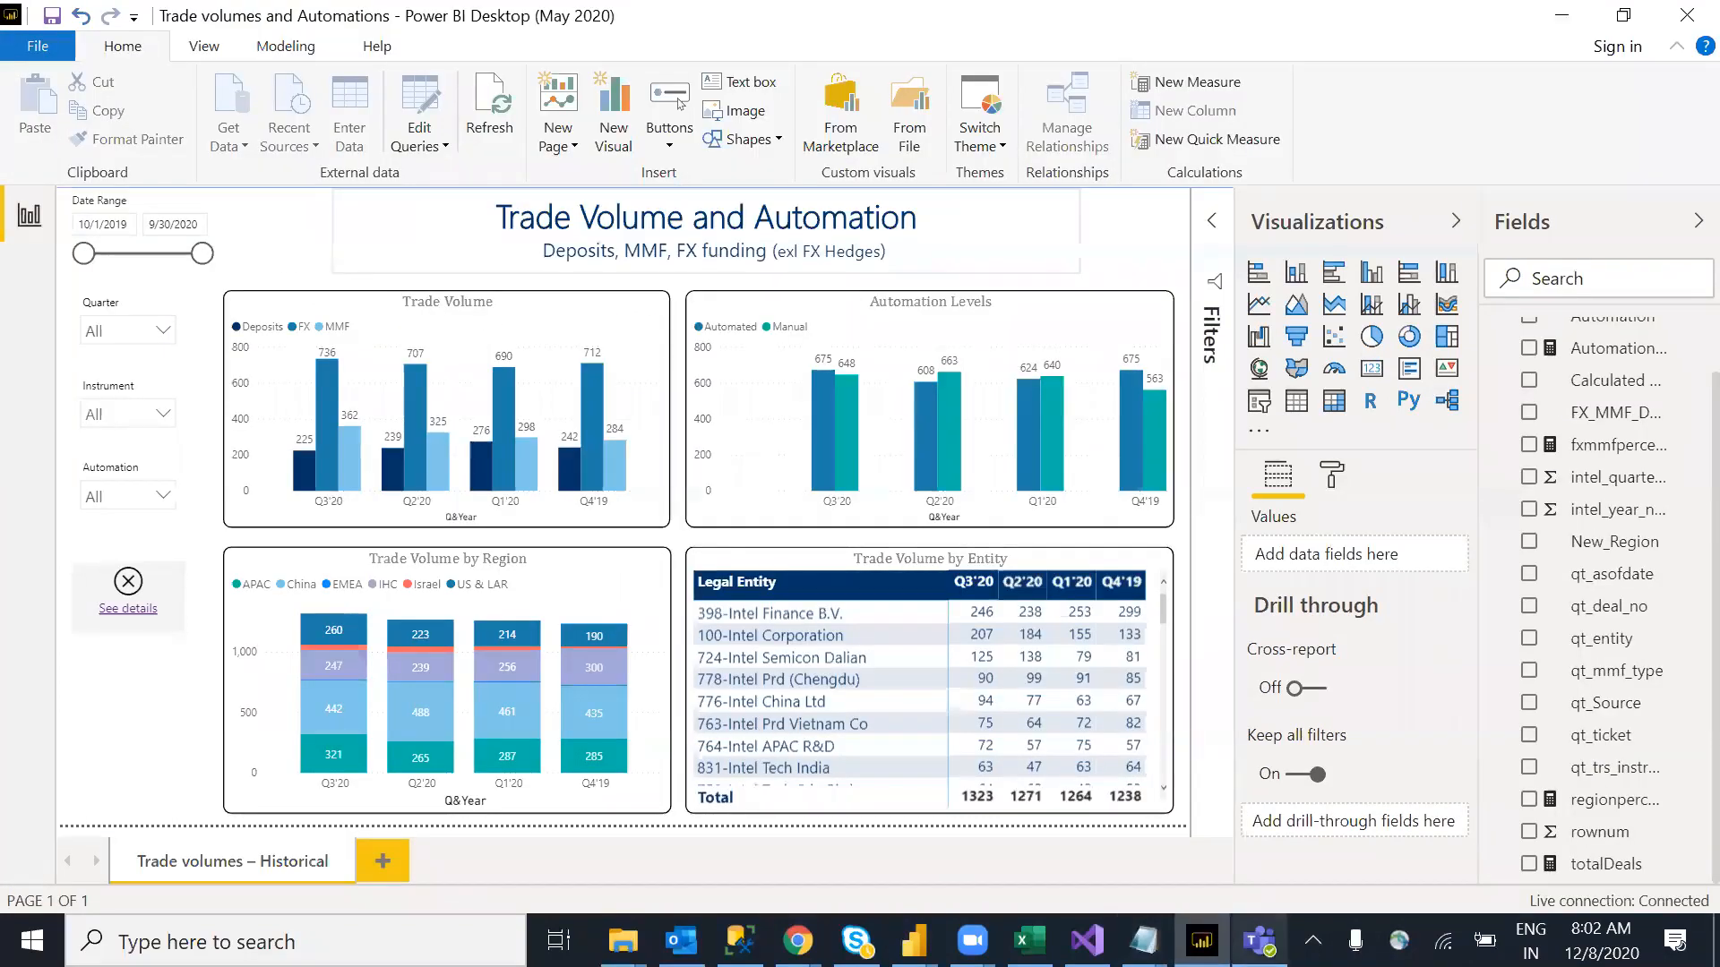
{"action": "left_click", "coordinate": [1017, 803]}
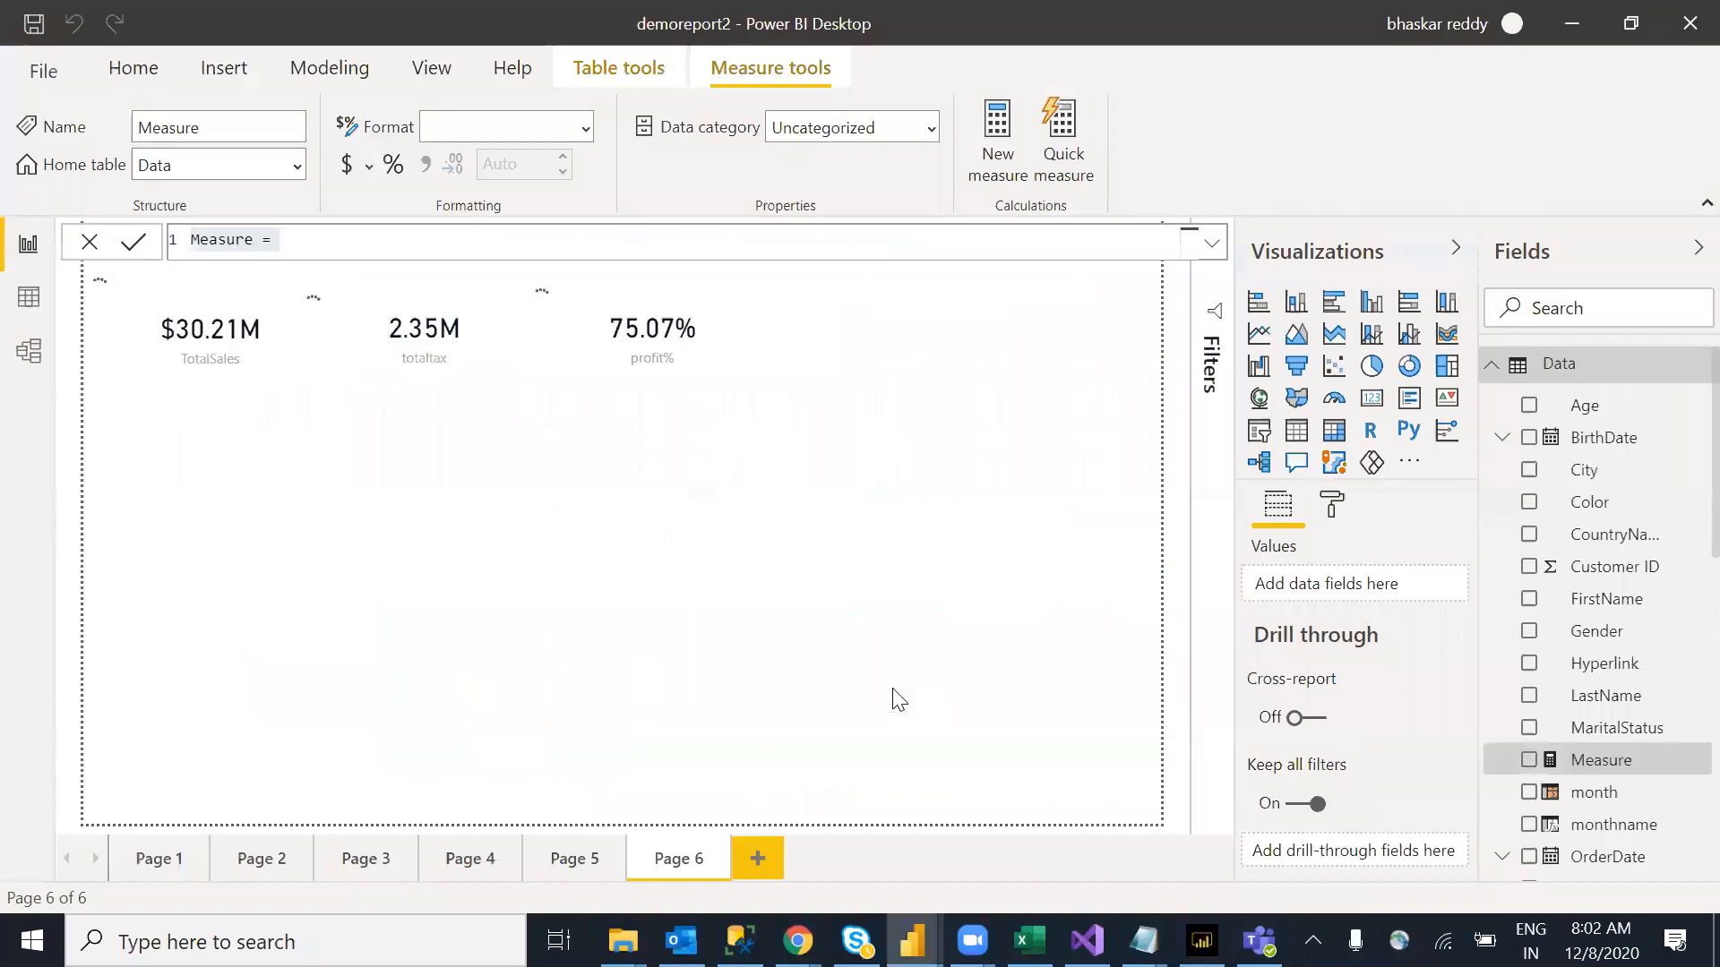
Step: Replace the new measure's default name with datarefrehsedupto
{"action": "left_click", "coordinate": [307, 249]}
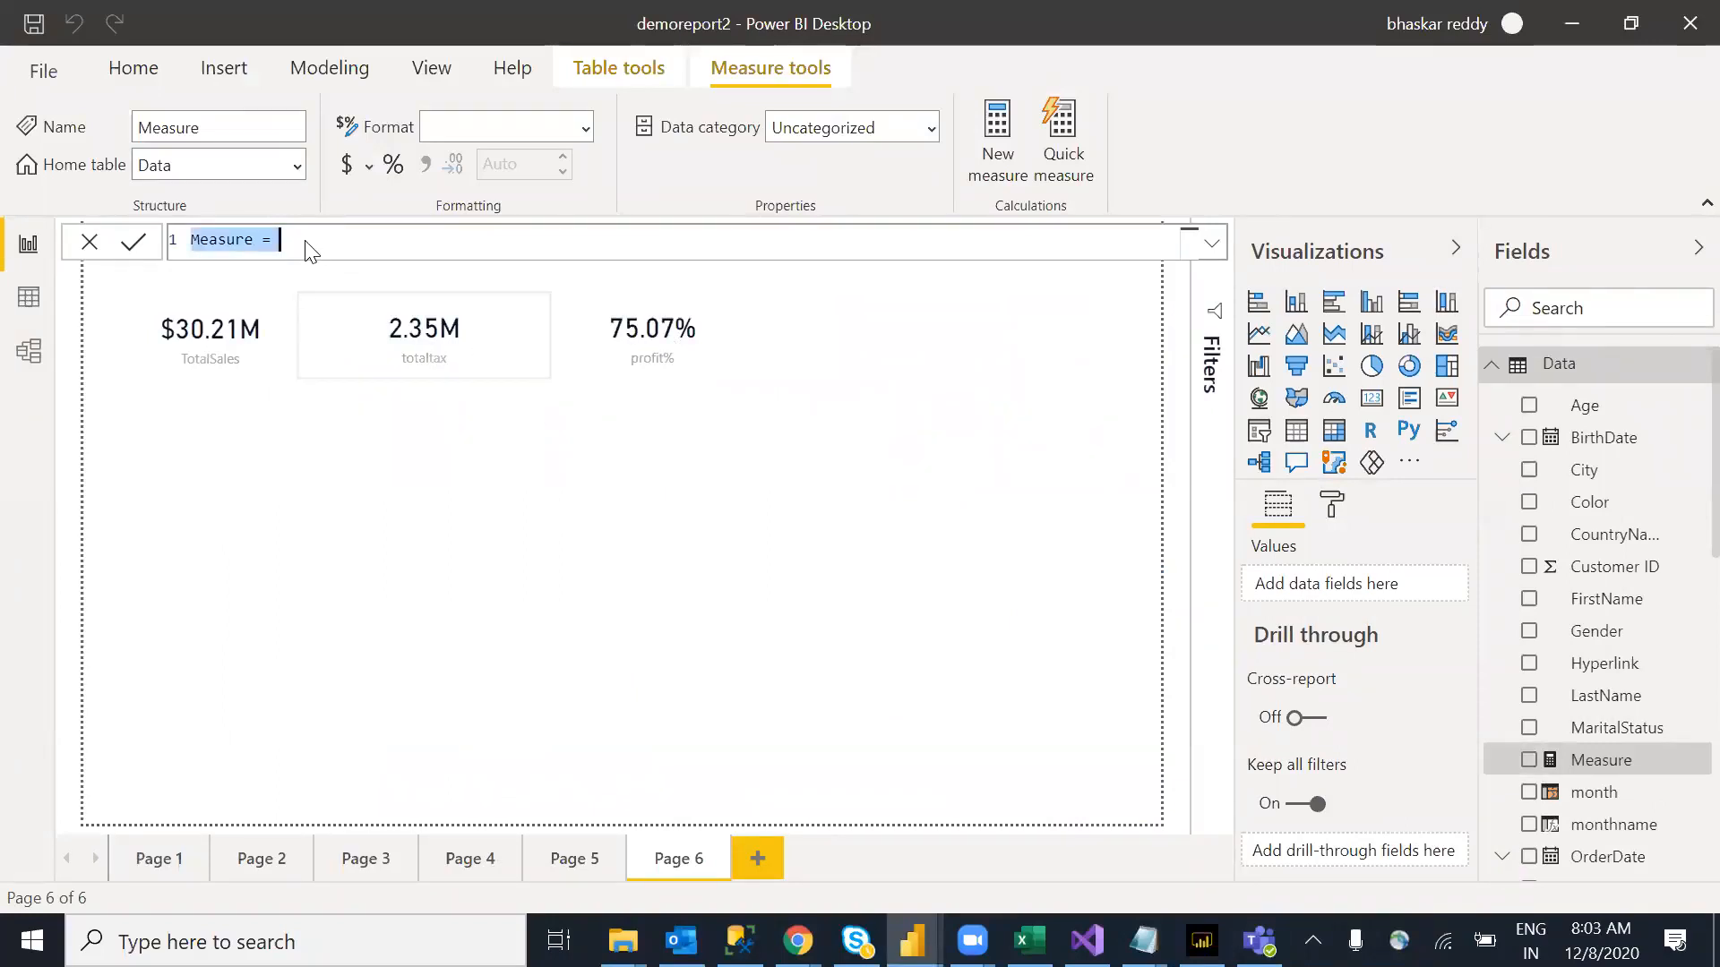
{"action": "left_click", "coordinate": [333, 242]}
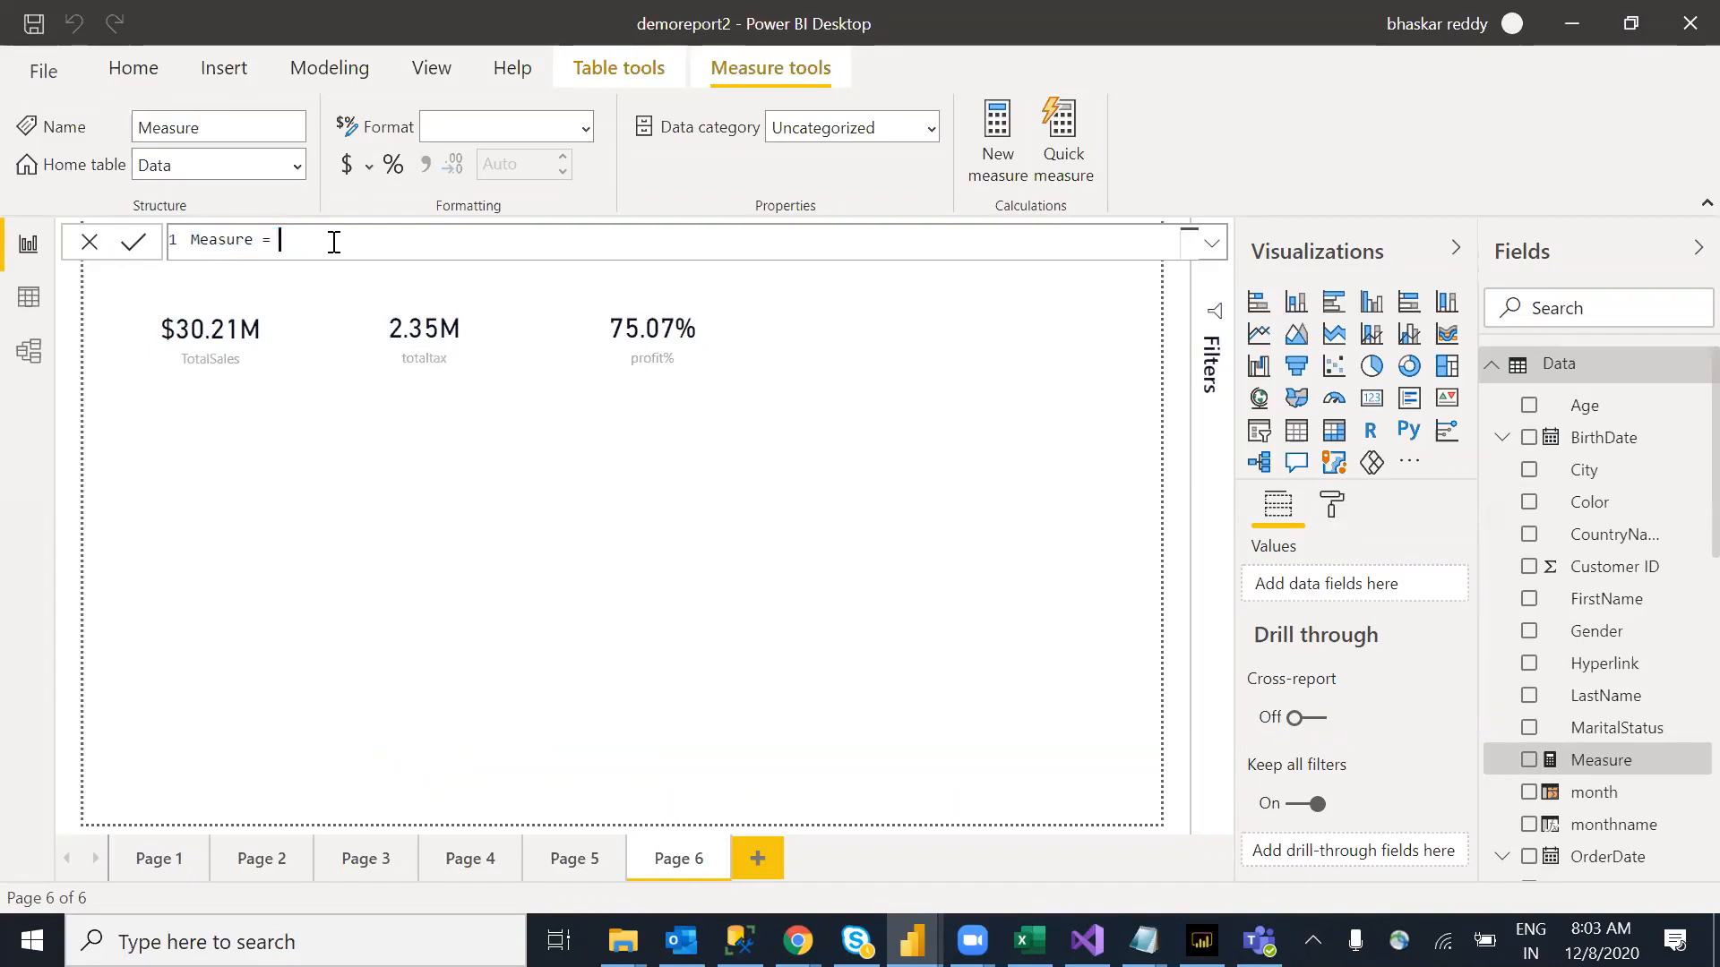
{"action": "left_click_drag", "start_coordinate": [336, 242], "coordinate": [164, 249]}
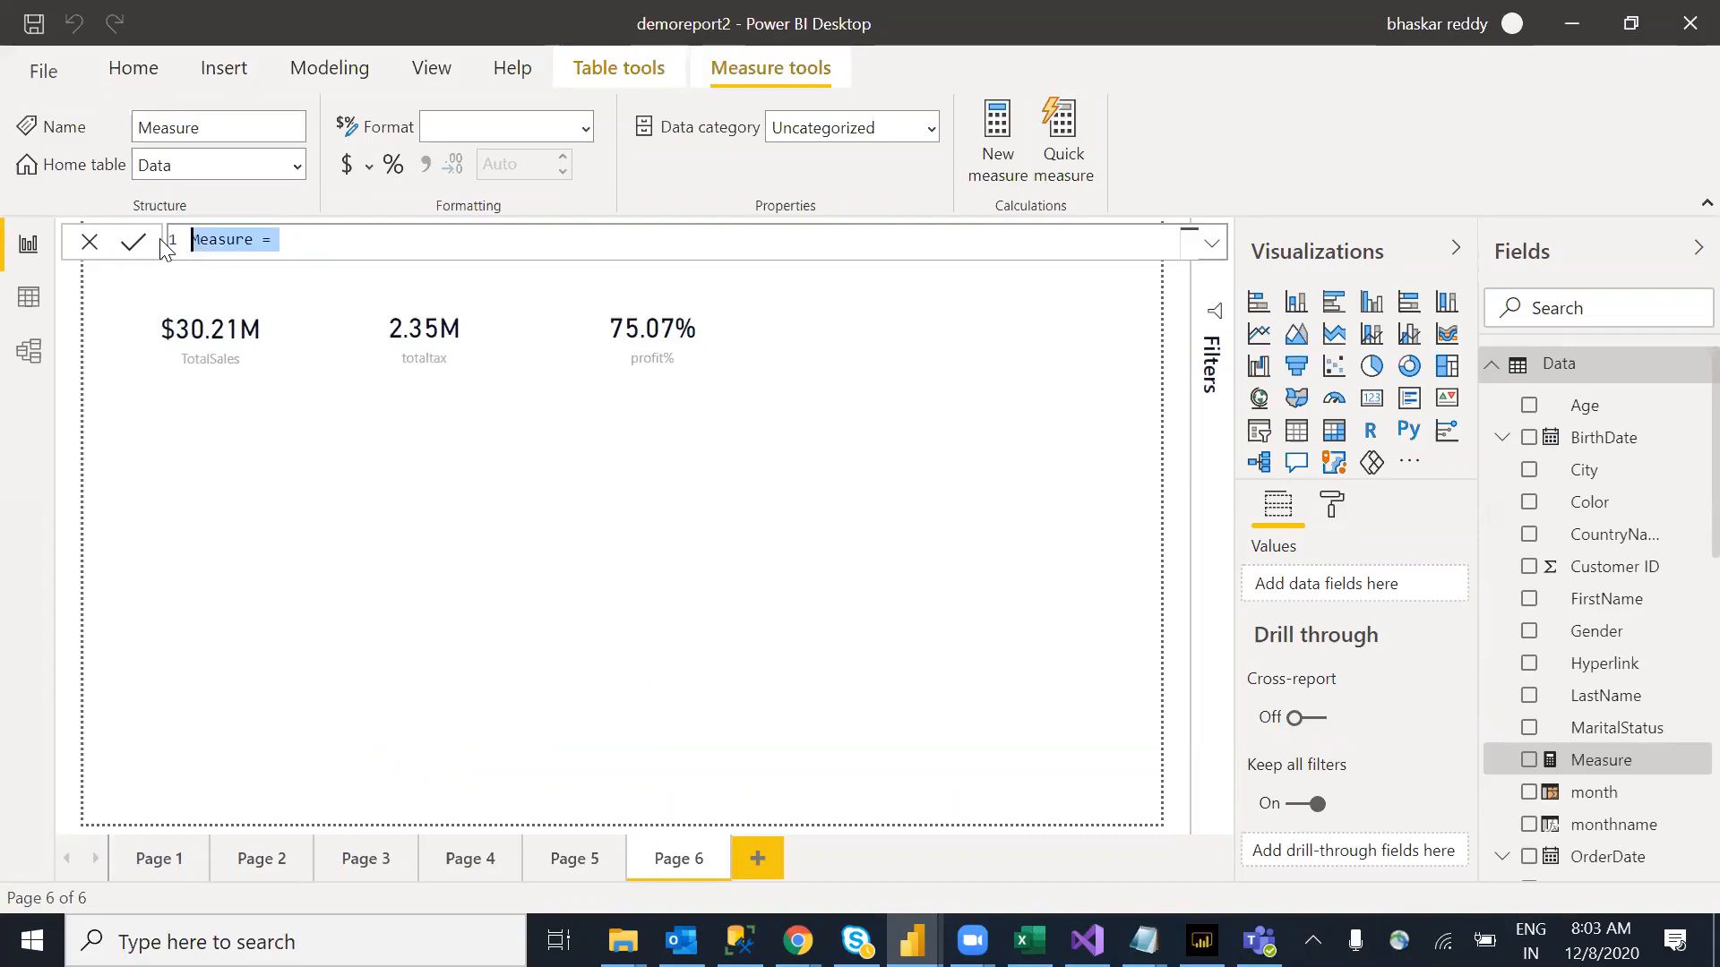
{"action": "type", "text": "maxdate"}
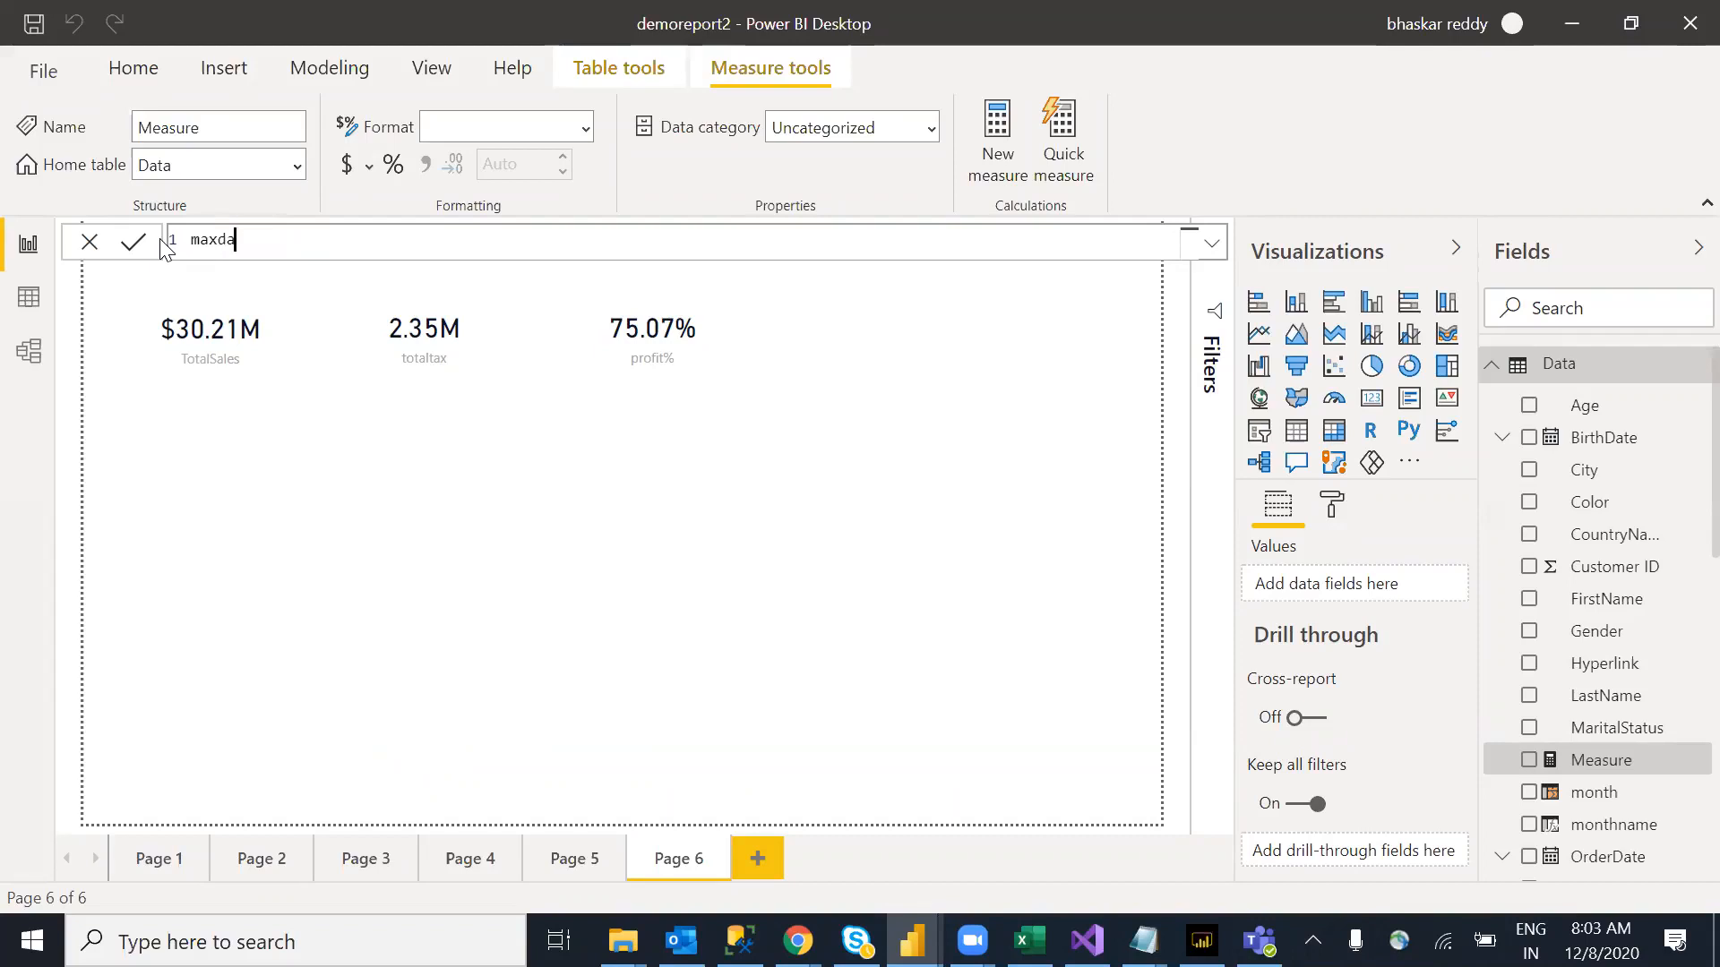
{"action": "key", "text": "BackSpace"}
{"action": "key", "text": "BackSpace"}
{"action": "key", "text": "BackSpace"}
{"action": "key", "text": "BackSpace"}
{"action": "key", "text": "BackSpace"}
{"action": "key", "text": "BackSpace"}
{"action": "key", "text": "BackSpace"}
{"action": "type", "text": "datarefrehsedupto:"}
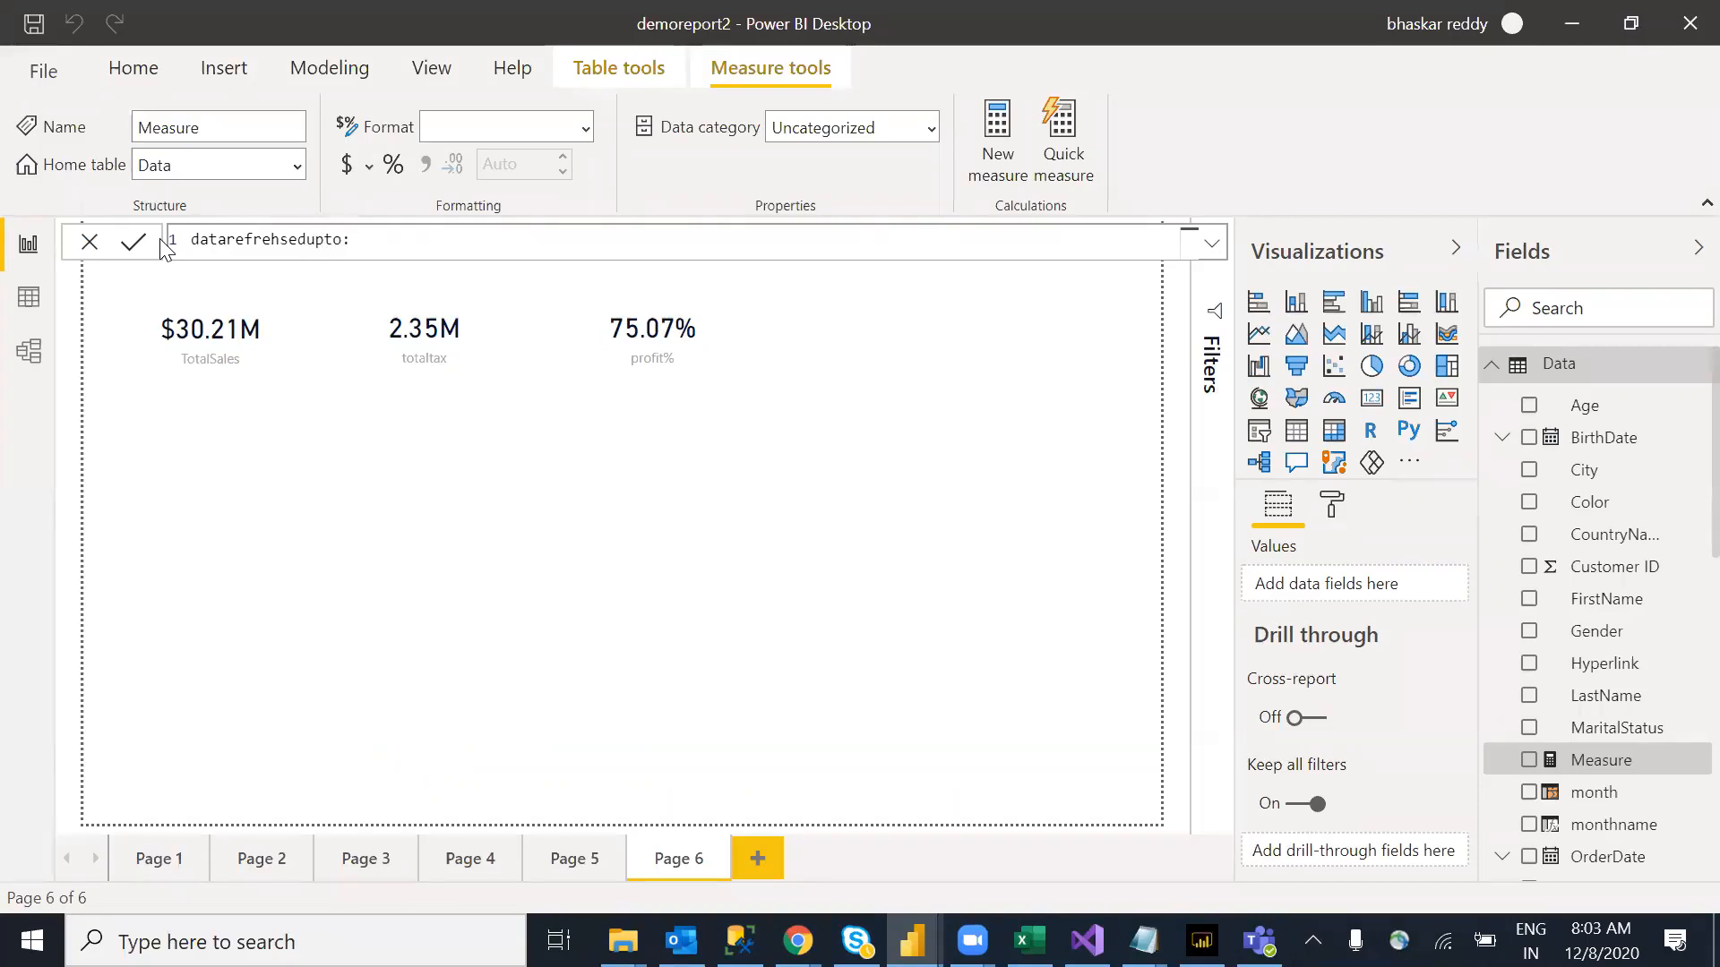
{"action": "key", "text": "BackSpace"}
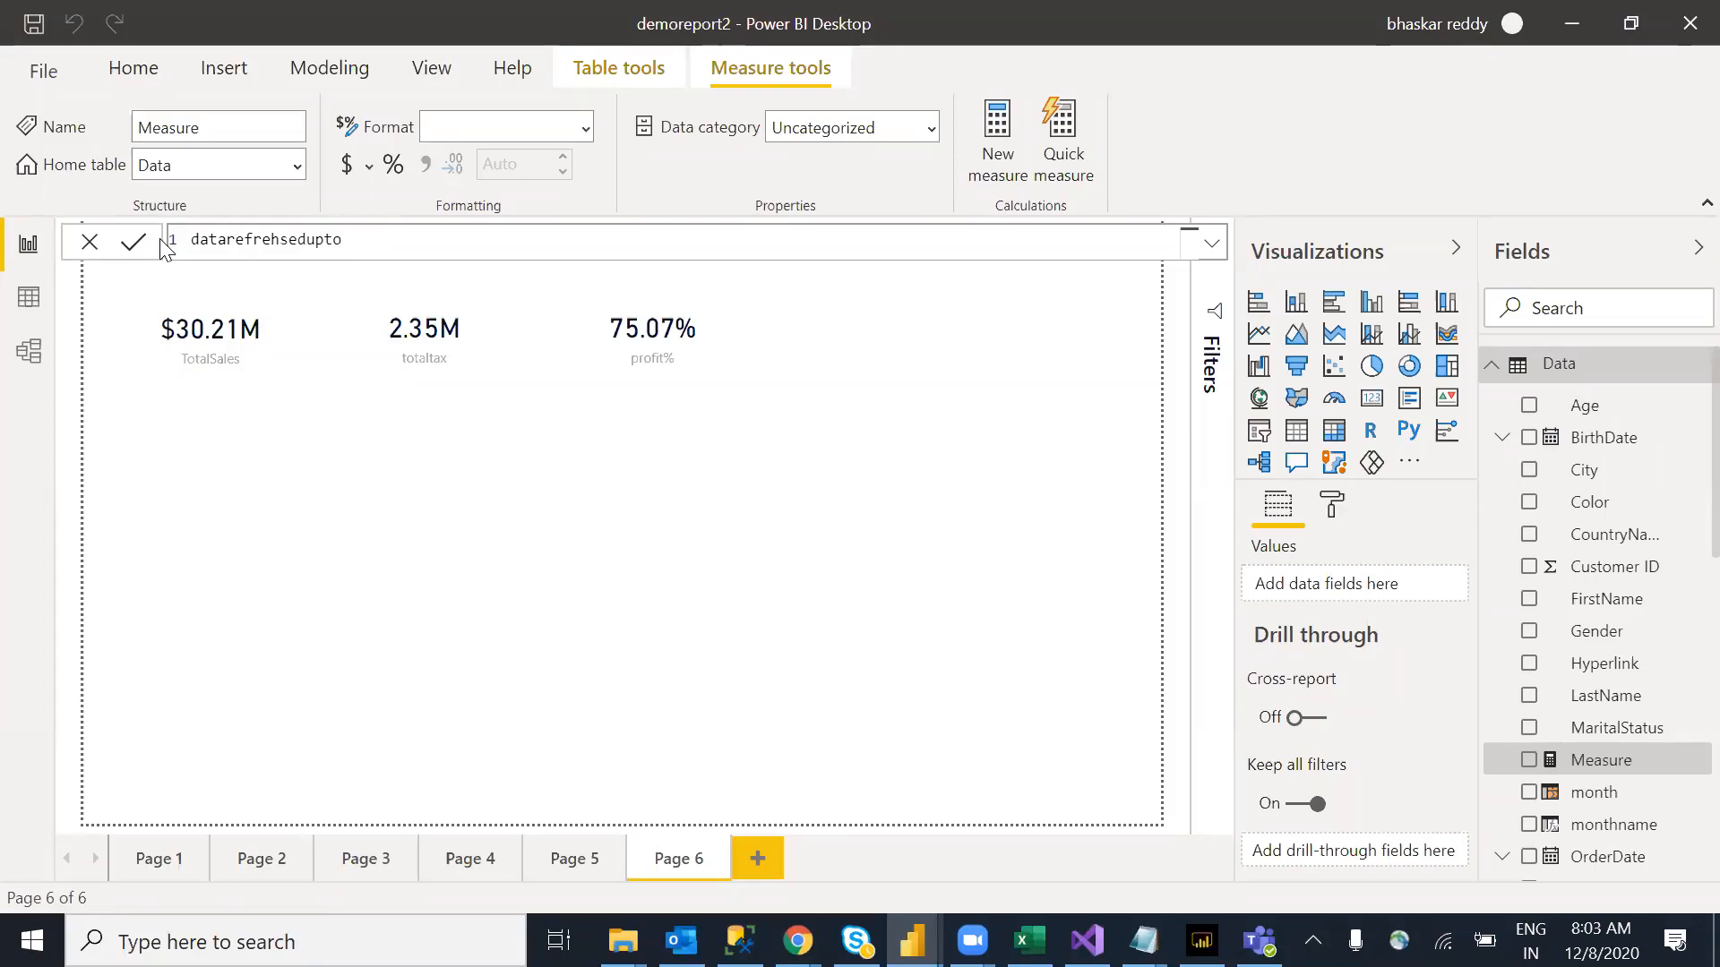
Step: Define the datarefrehsedupto measure as MAX(Data[OrderDate]) and commit the formula
{"action": "type", "text": "max"}
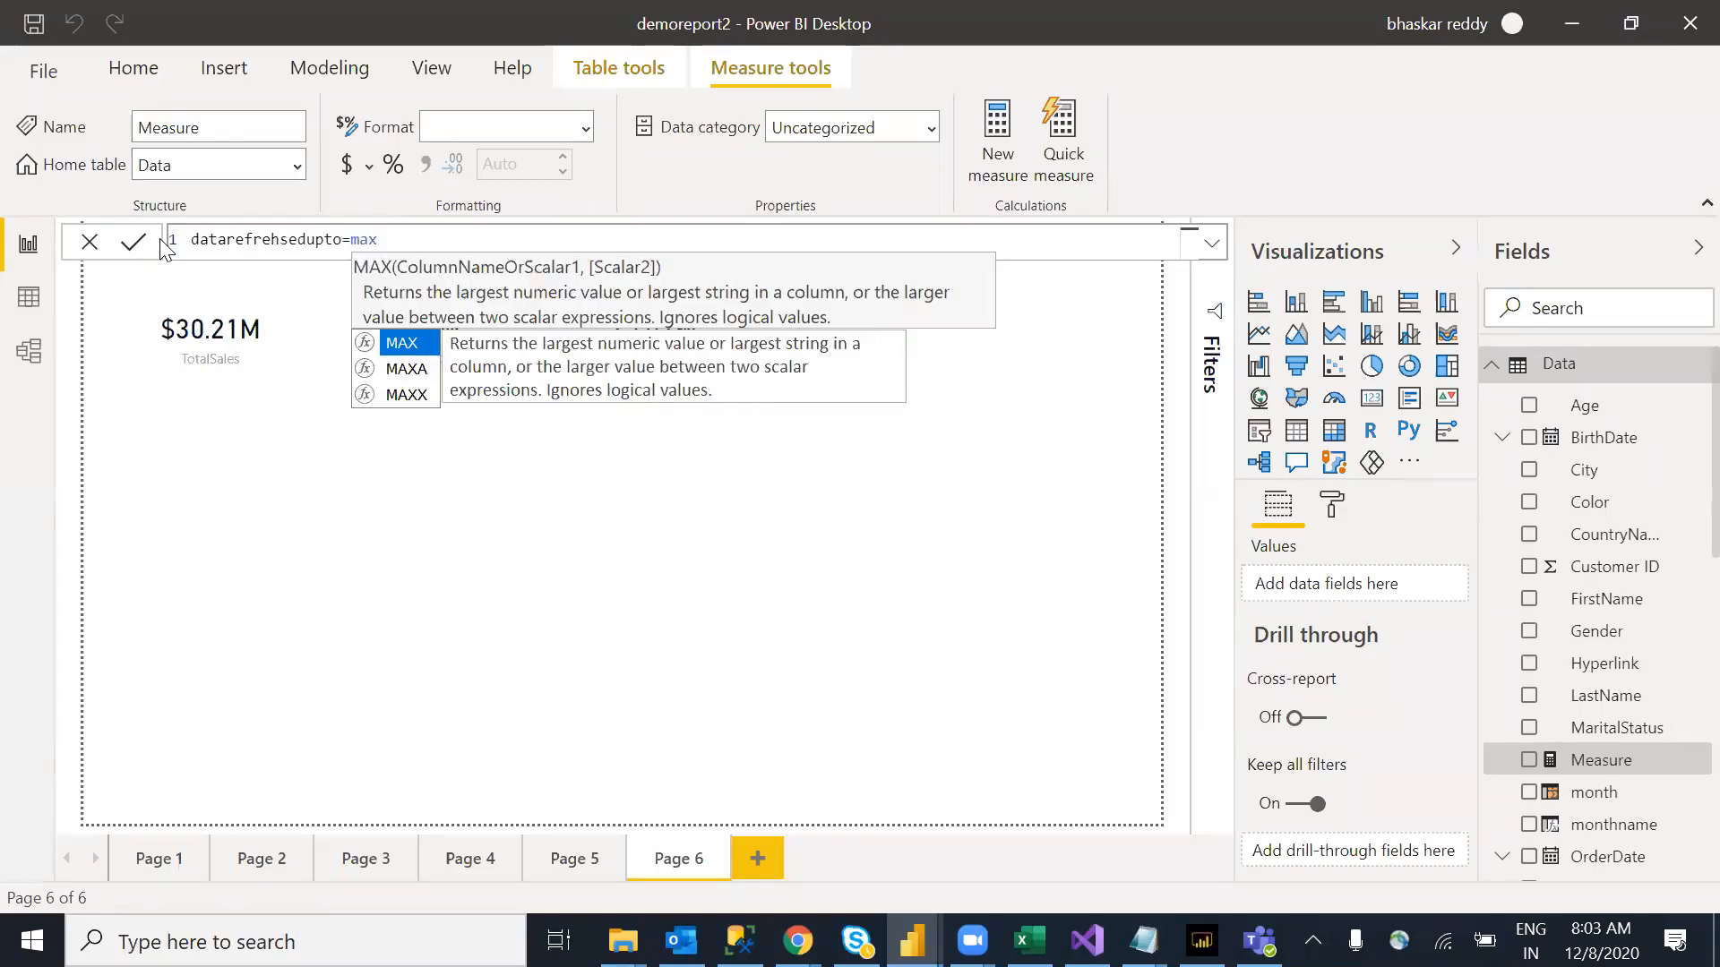
{"action": "type", "text": "datra"}
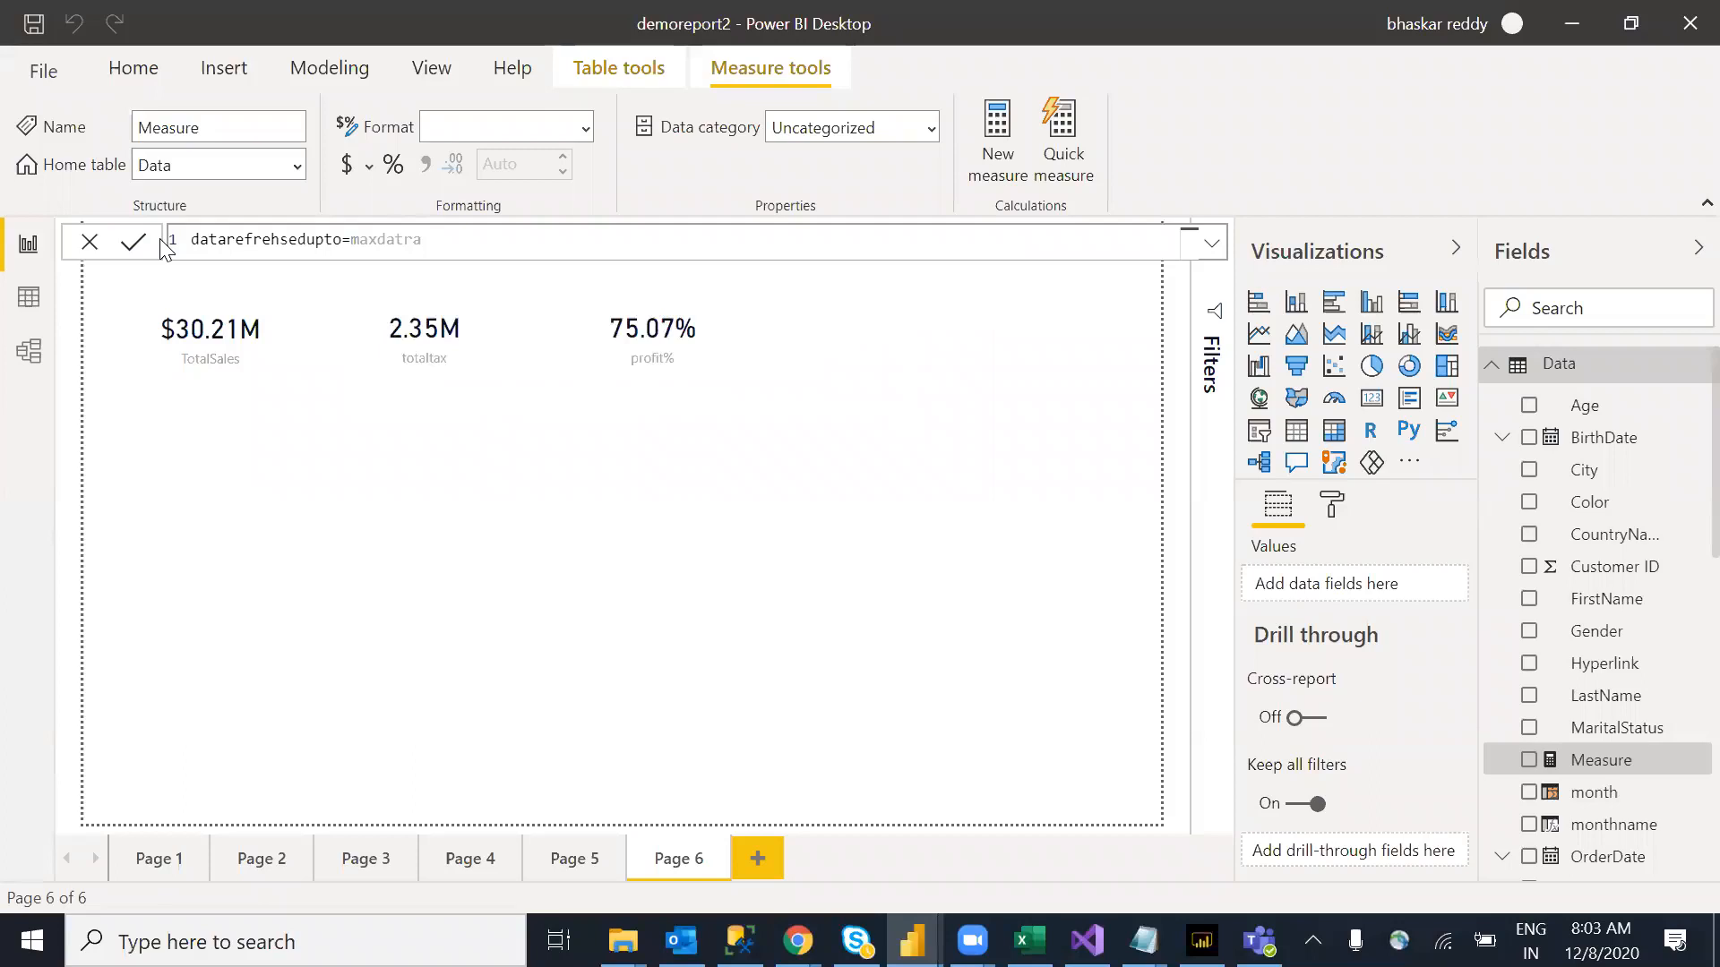
{"action": "key", "text": "BackSpace"}
{"action": "key", "text": "BackSpace"}
{"action": "key", "text": "BackSpace"}
{"action": "key", "text": "Tab"}
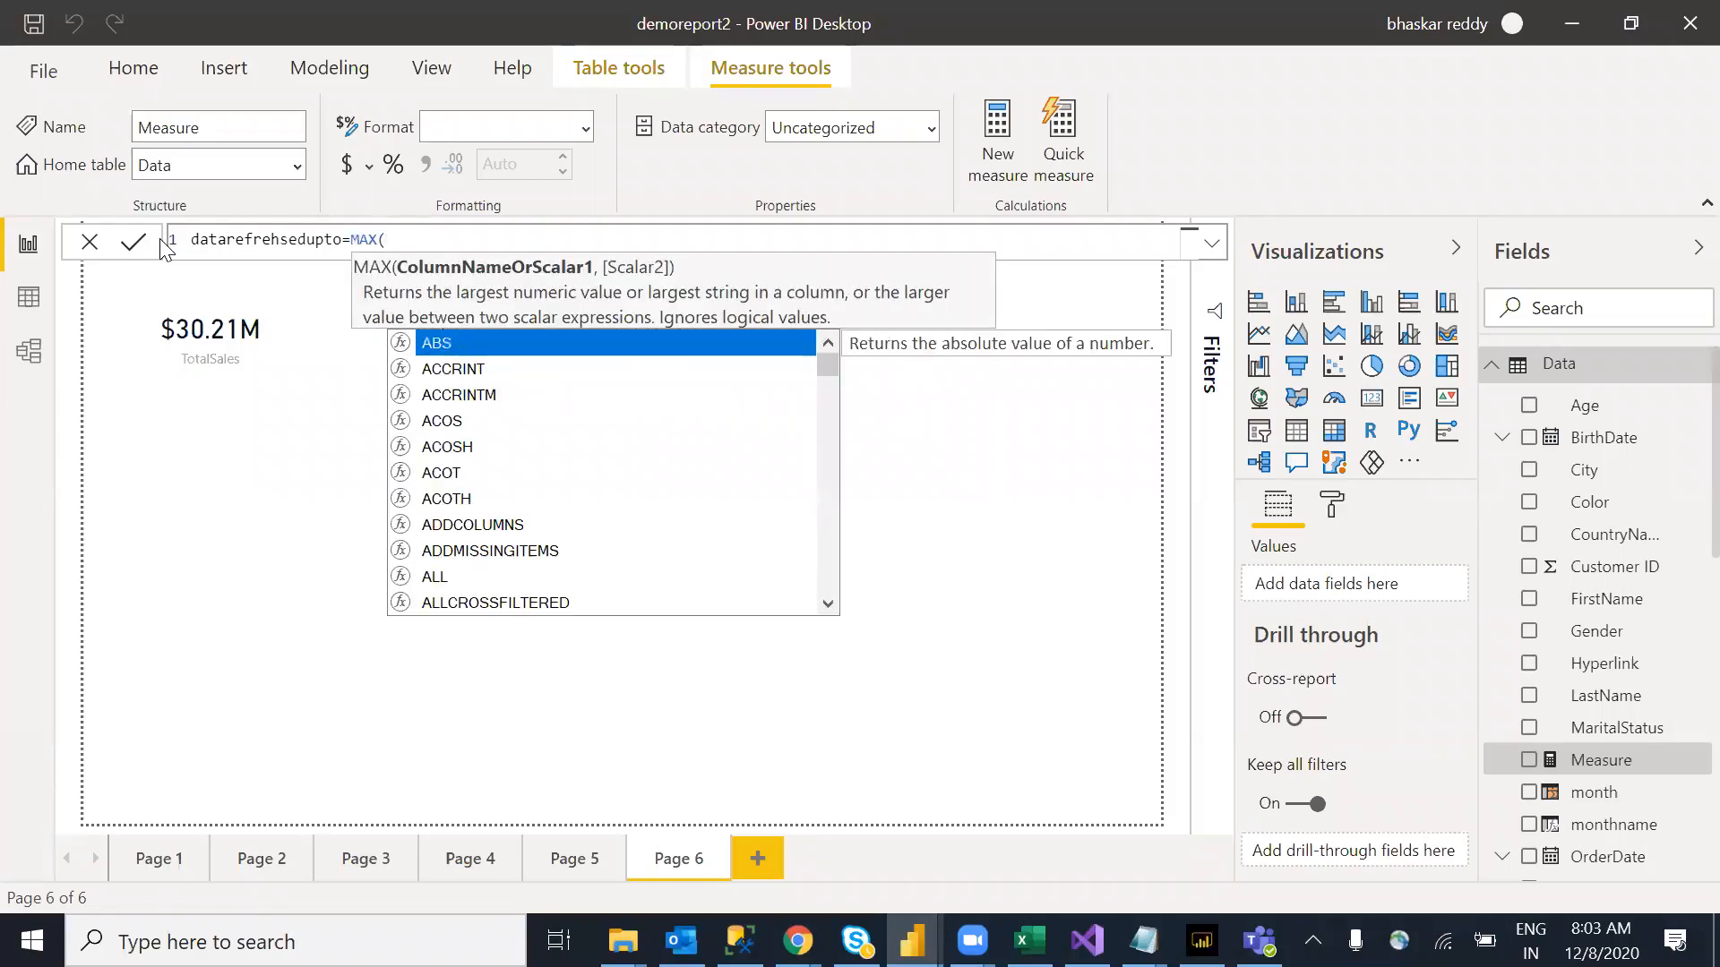
{"action": "type", "text": "dupto=MAX(Data[OrderDate].[Date]"}
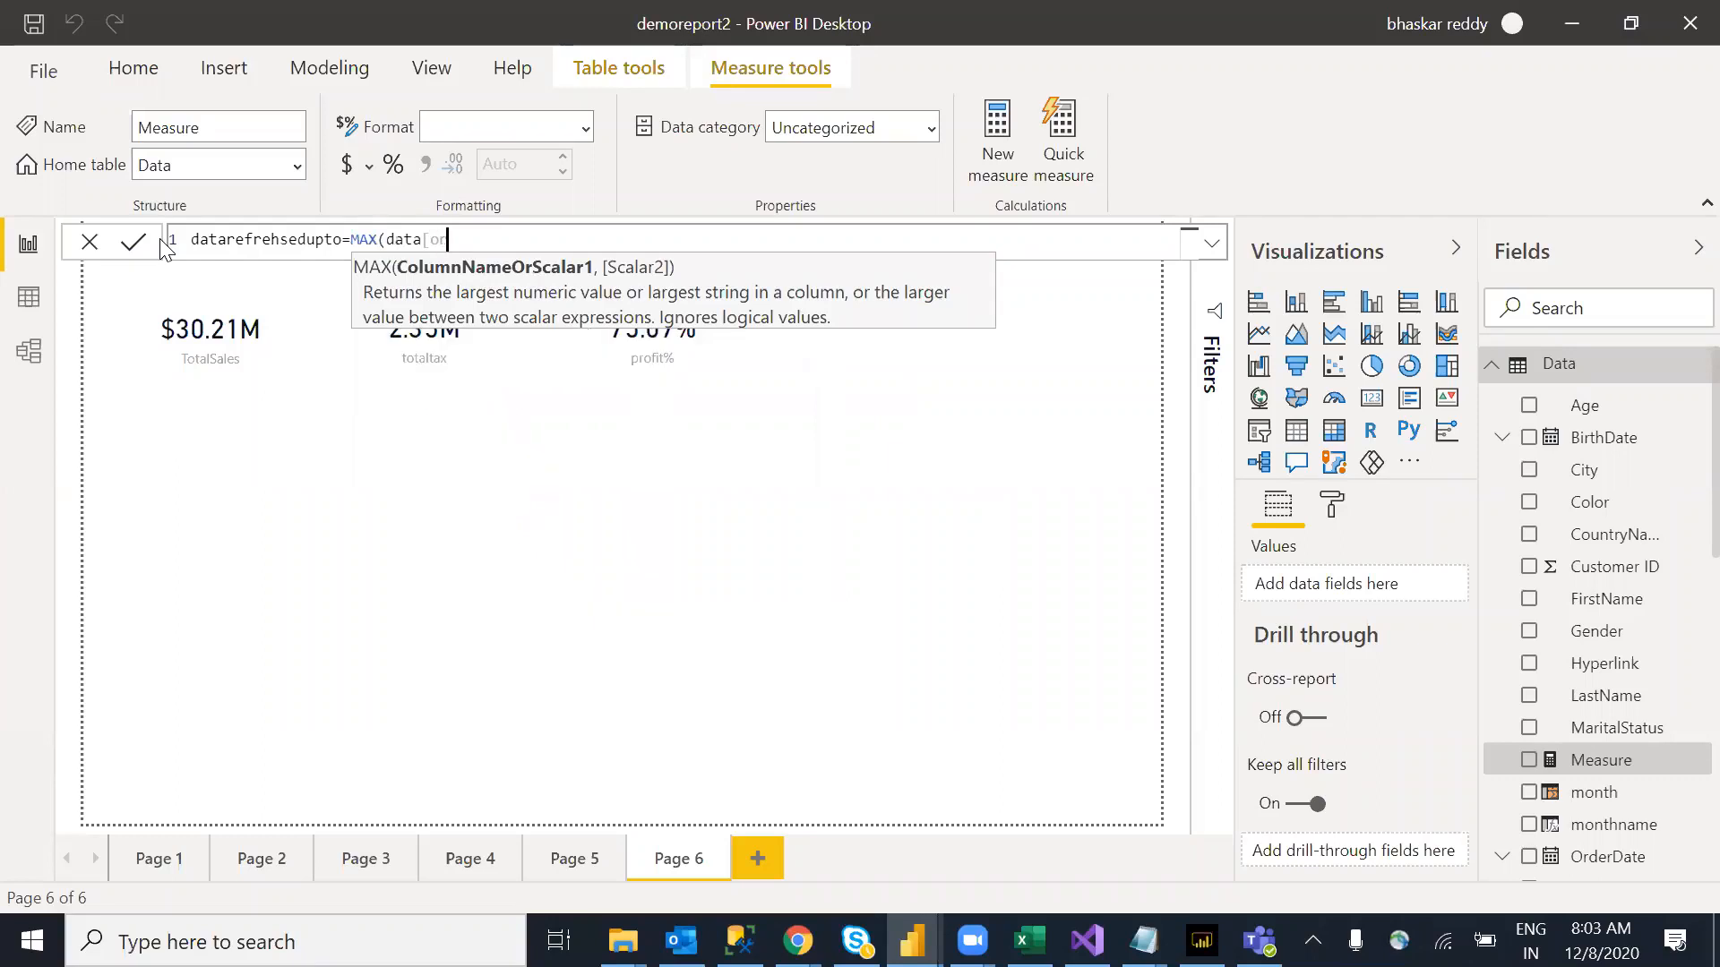
{"action": "key", "text": "BackSpace"}
{"action": "key", "text": "BackSpace"}
{"action": "key", "text": "BackSpace"}
{"action": "key", "text": "BackSpace"}
{"action": "key", "text": "BackSpace"}
{"action": "key", "text": "BackSpace"}
{"action": "key", "text": "BackSpace"}
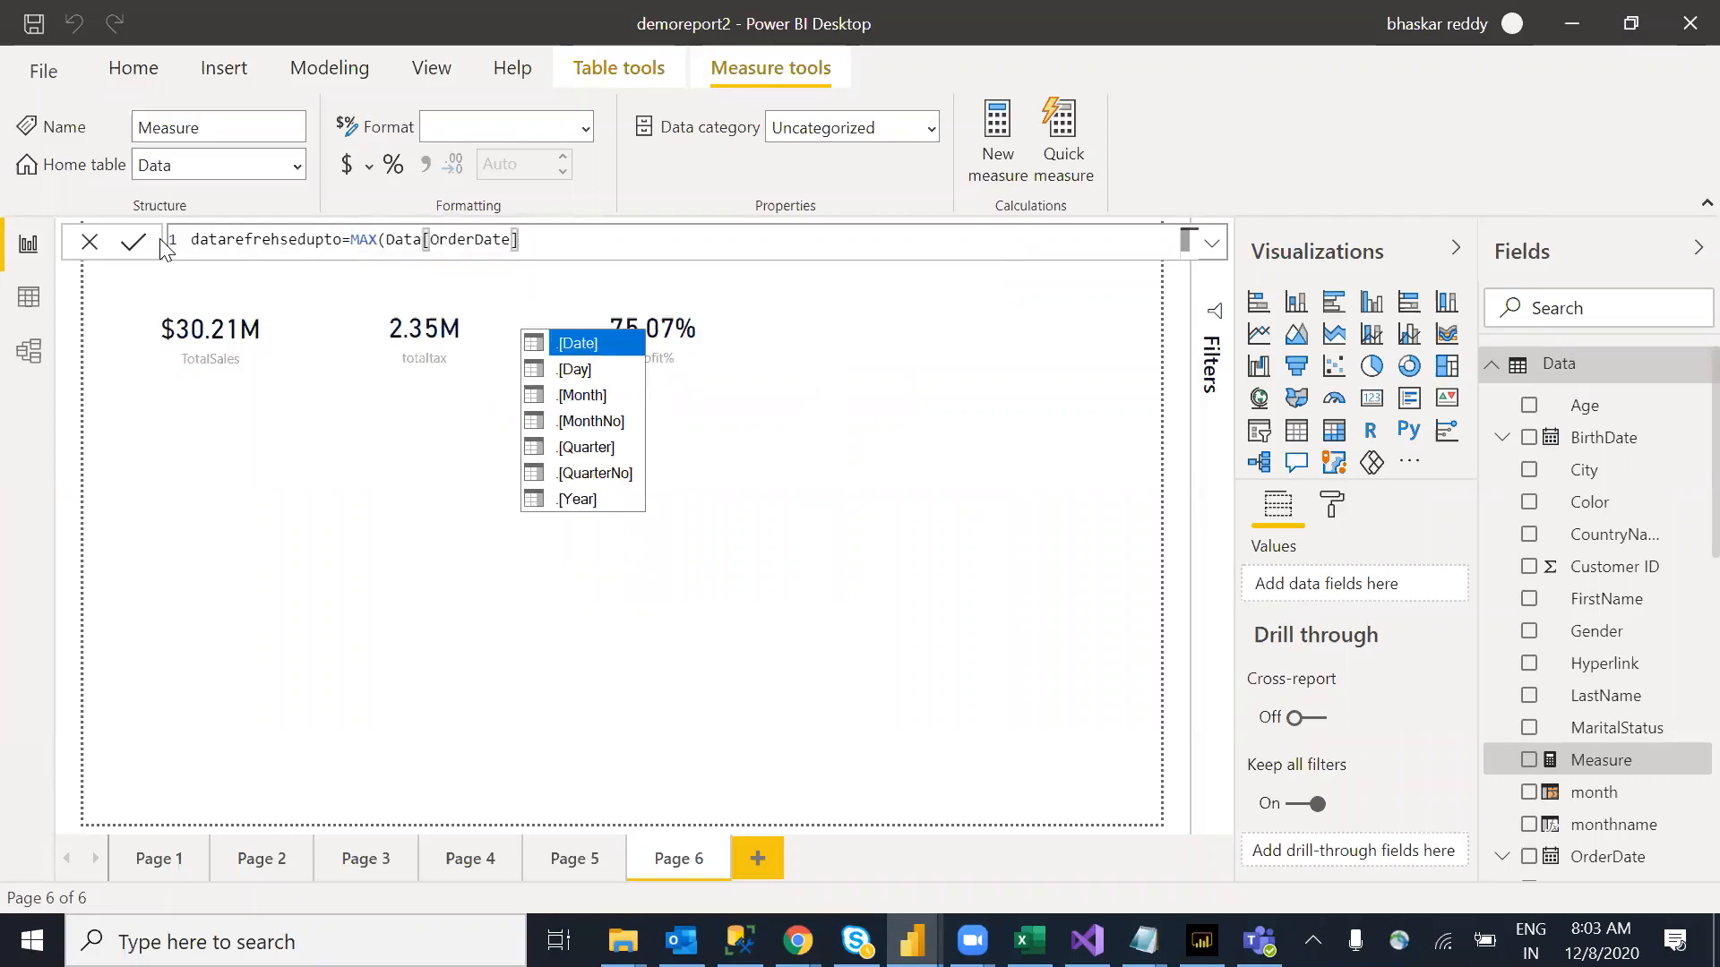
{"action": "type", "text": ")"}
{"action": "key", "text": "Return"}
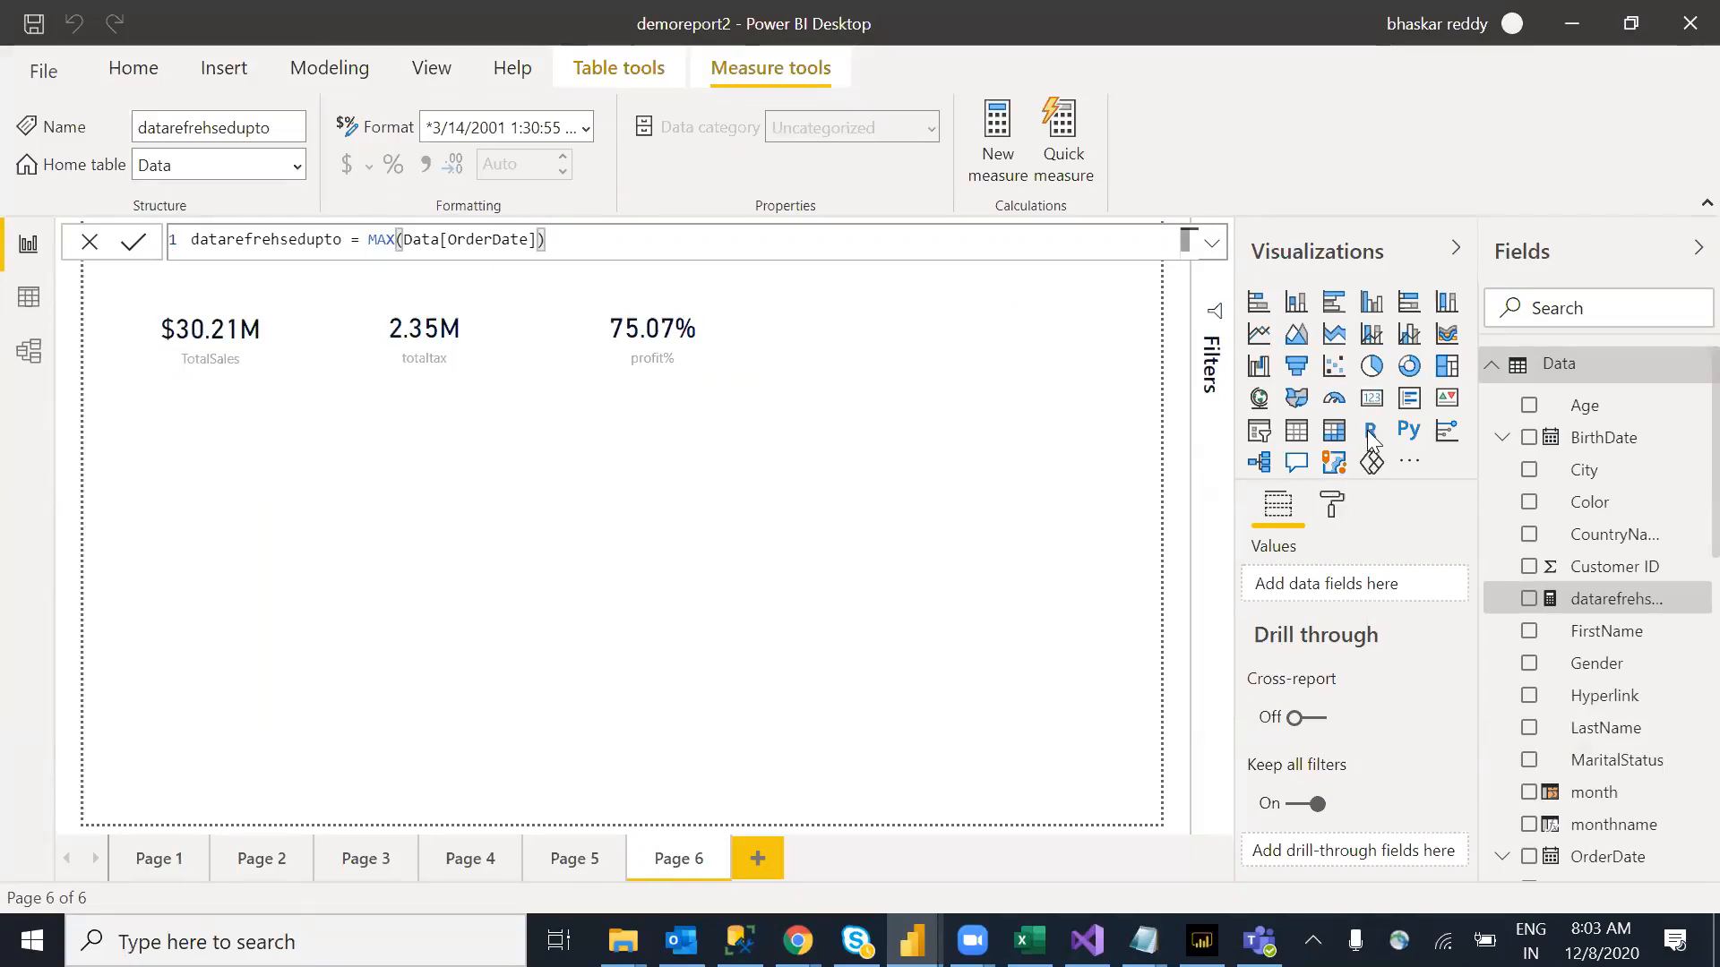
Step: Add a fourth card below the totaltax and profit% cards, fill it with the datarefrehsedupto measure and widen it to fit the full date
{"action": "left_click", "coordinate": [1373, 400]}
{"action": "left_click", "coordinate": [1374, 401]}
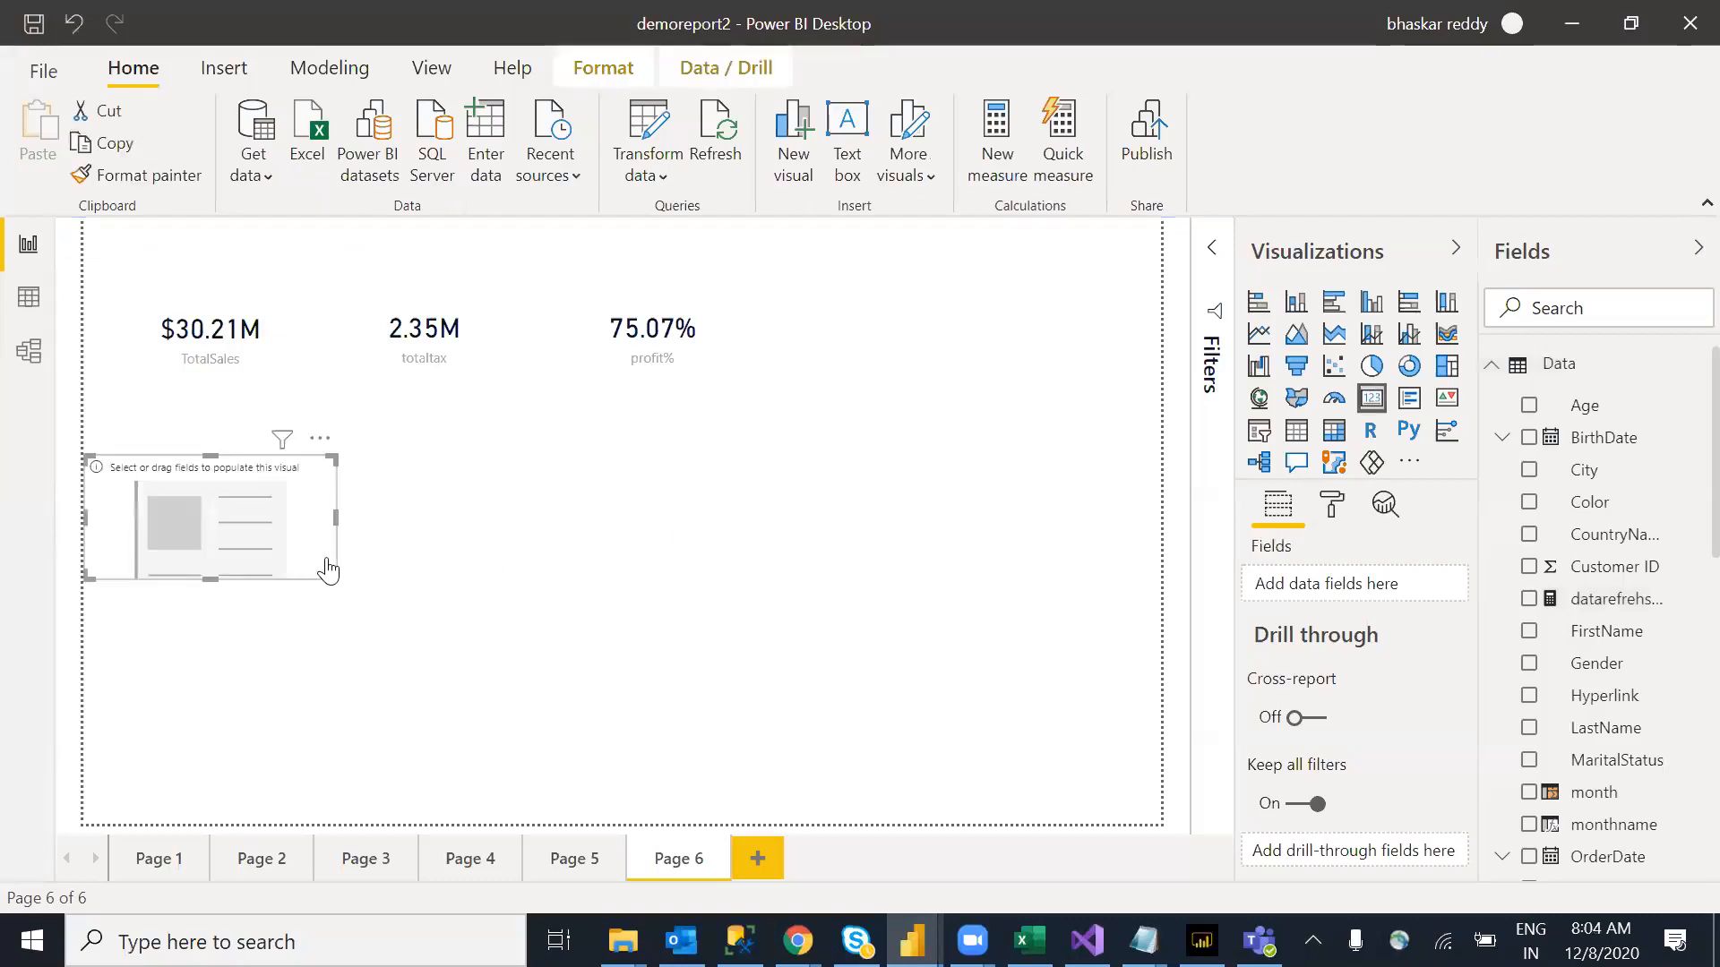
{"action": "left_click_drag", "start_coordinate": [311, 555], "coordinate": [591, 583]}
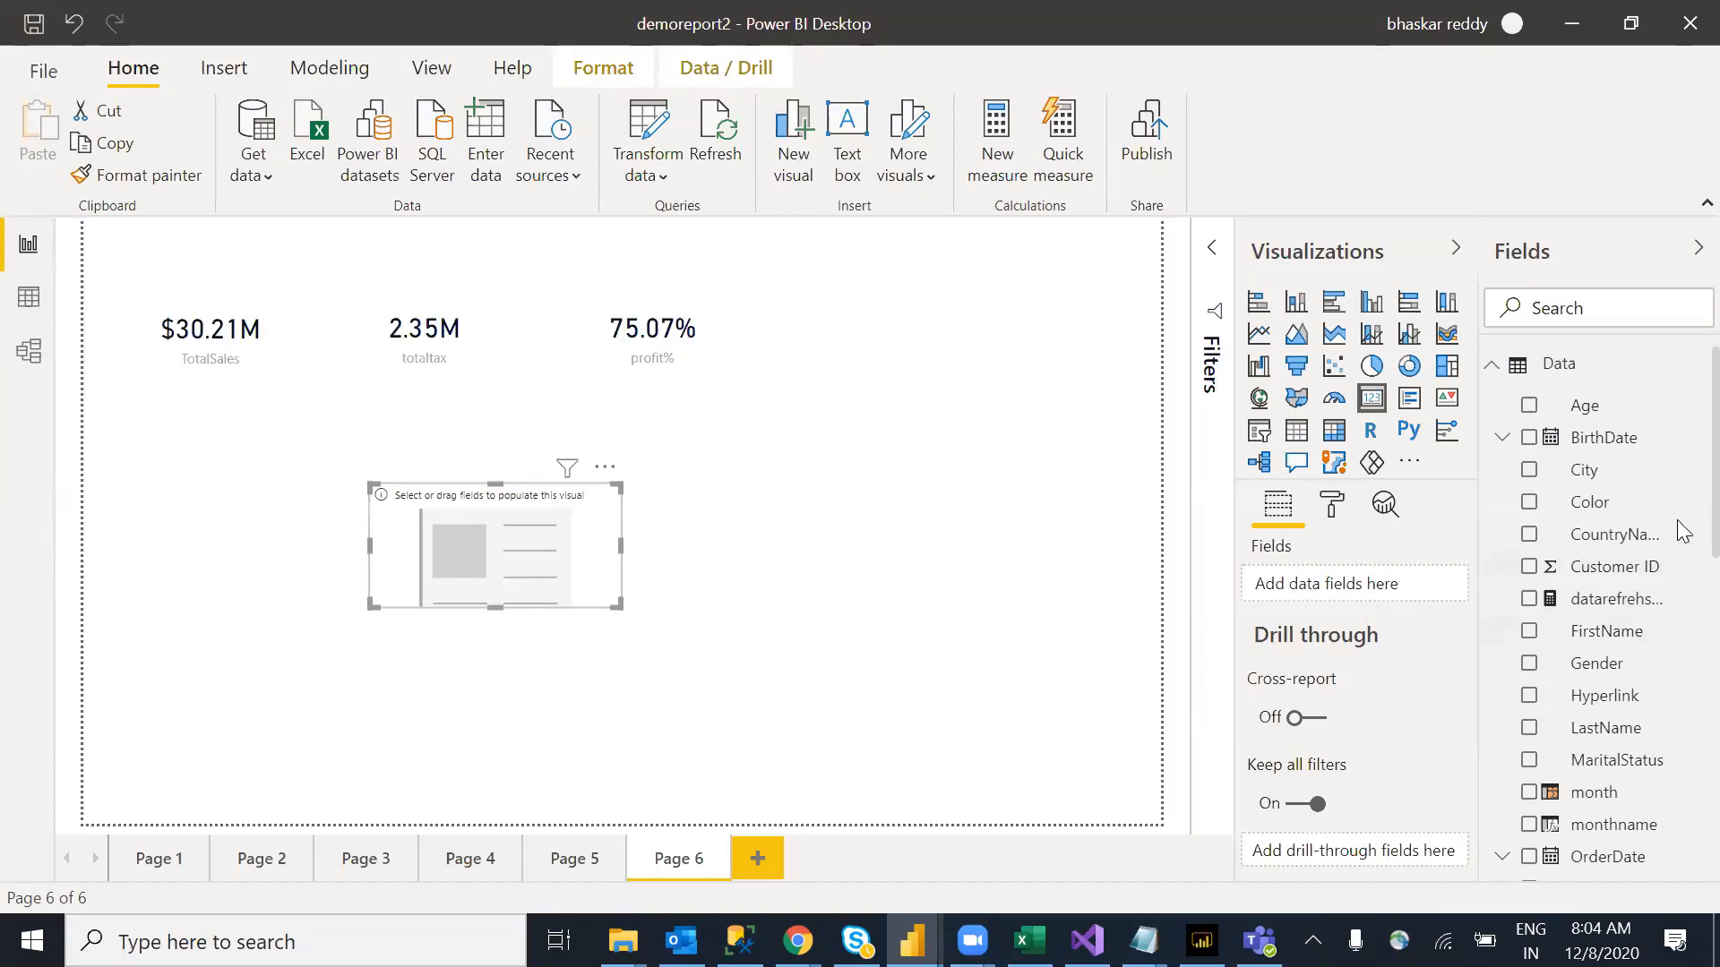
{"action": "left_click_drag", "start_coordinate": [1579, 610], "coordinate": [792, 564]}
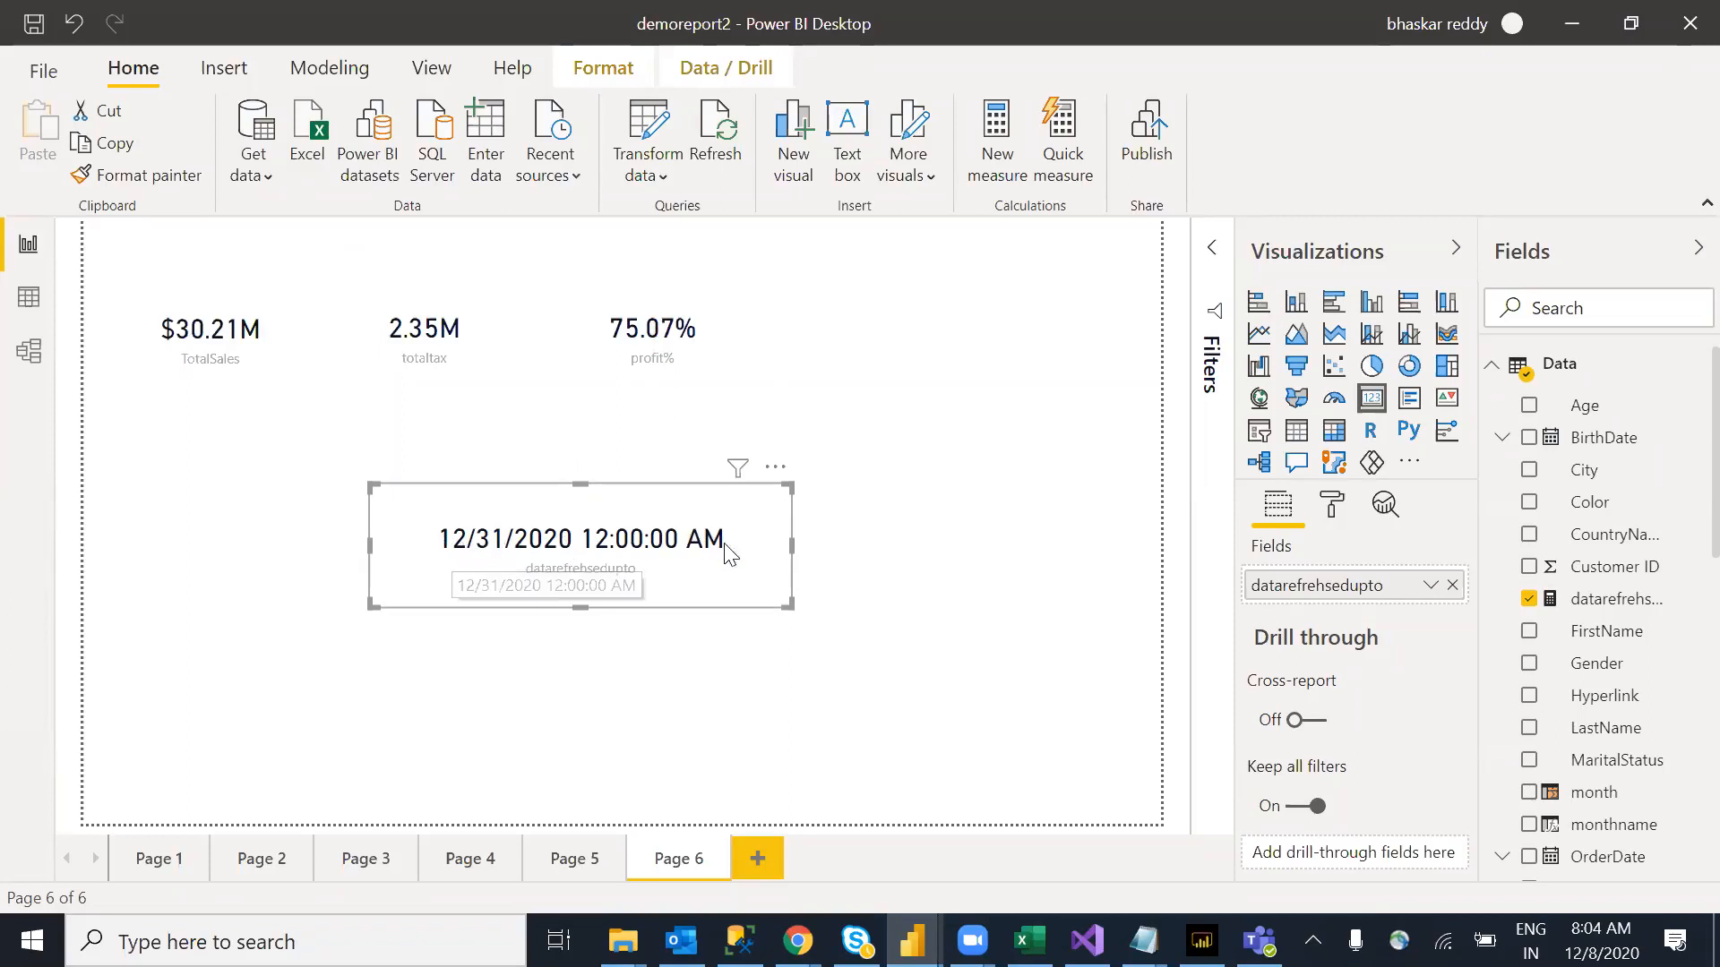
Step: Shorten the datarefrehsedupto card and move it just above the totaltax and profit% cards
{"action": "left_click_drag", "start_coordinate": [779, 453], "coordinate": [742, 308]}
{"action": "left_click_drag", "start_coordinate": [578, 336], "coordinate": [452, 287]}
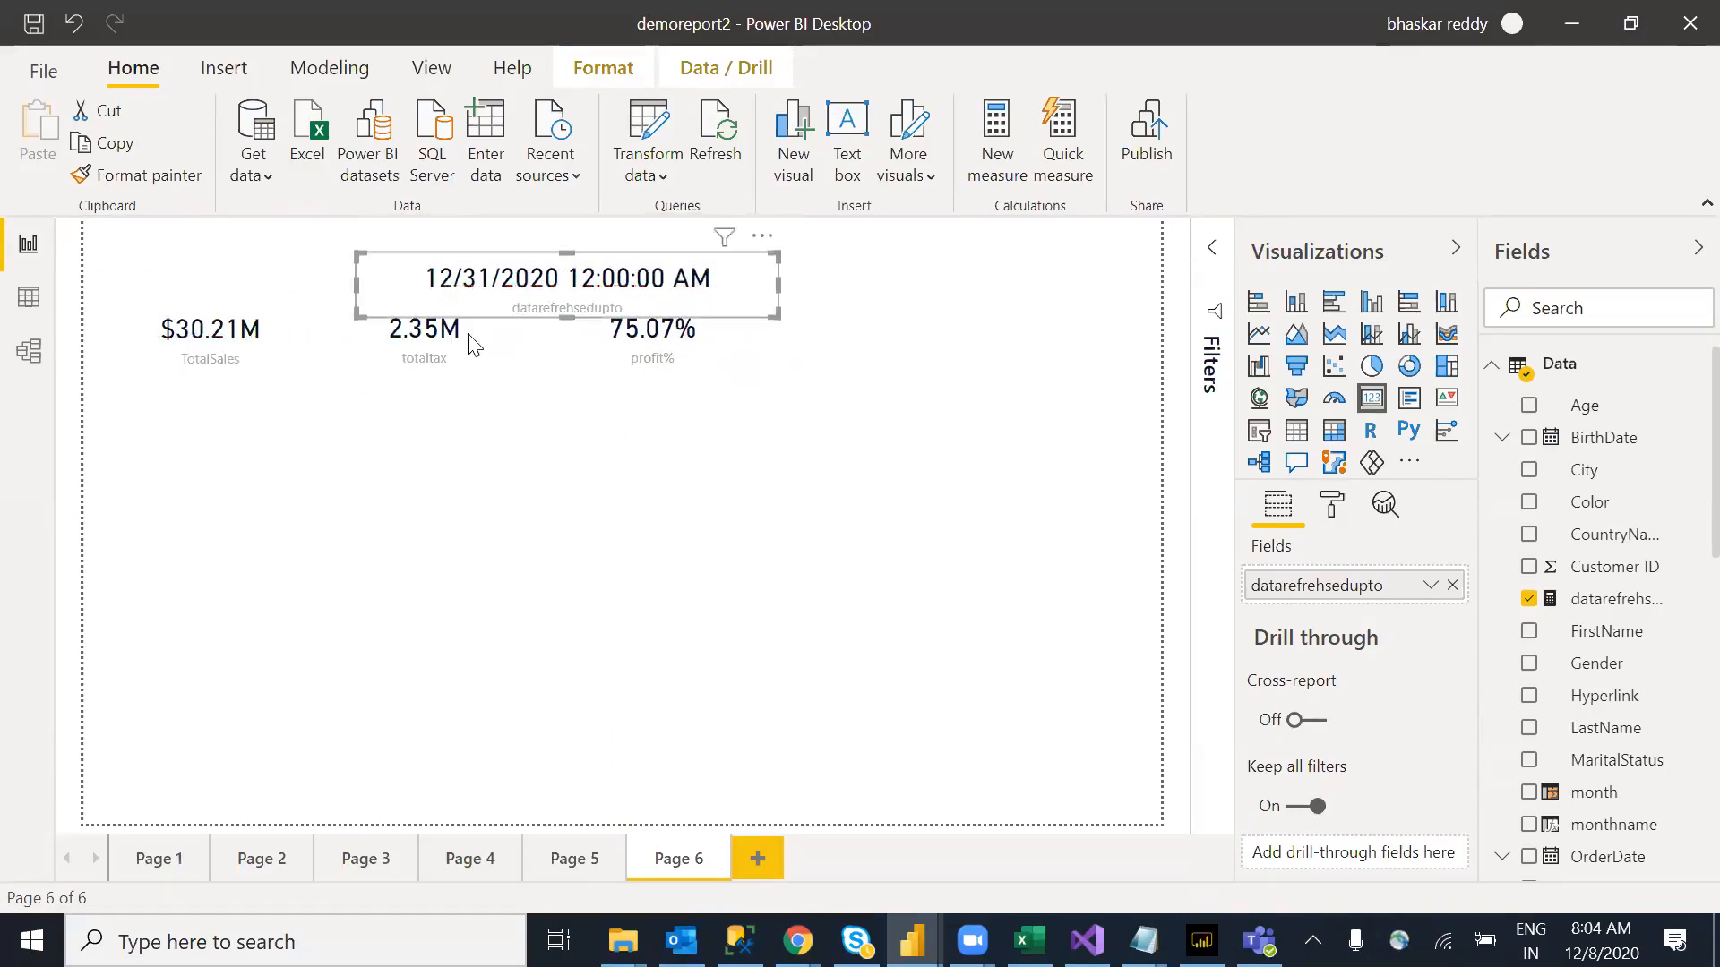
{"action": "left_click", "coordinate": [647, 605]}
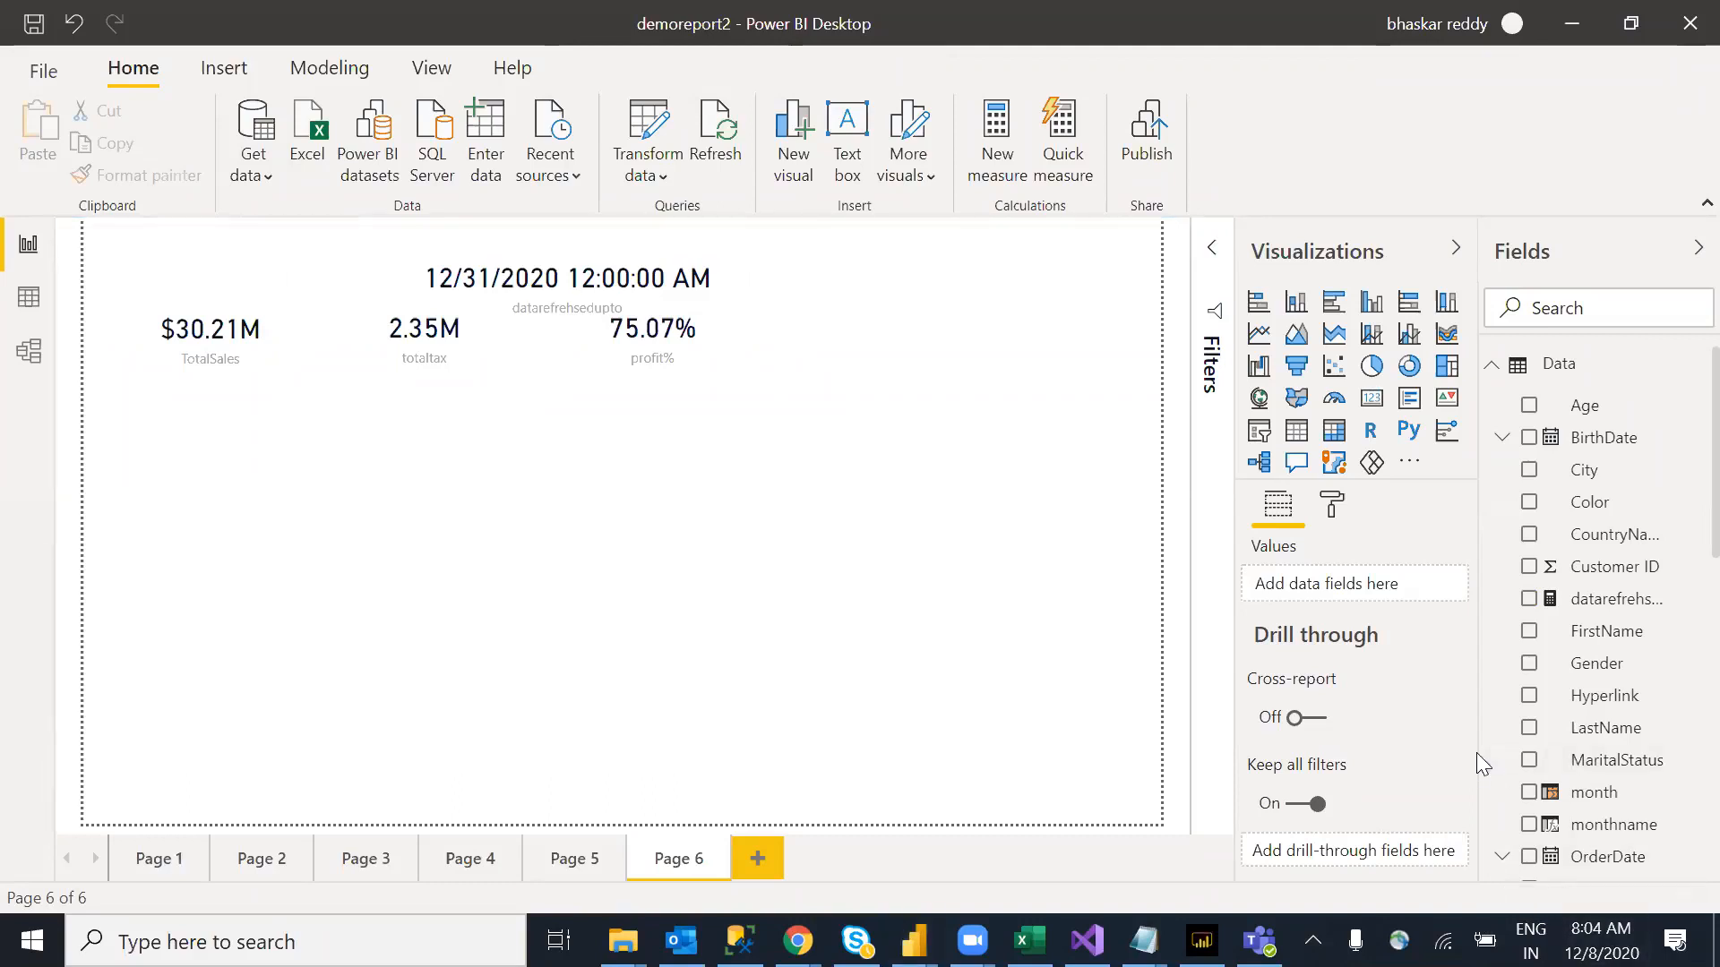
Step: Look at December 15 in the system calendar, close it and select the datarefrehsedupto card
{"action": "left_click", "coordinate": [1601, 941]}
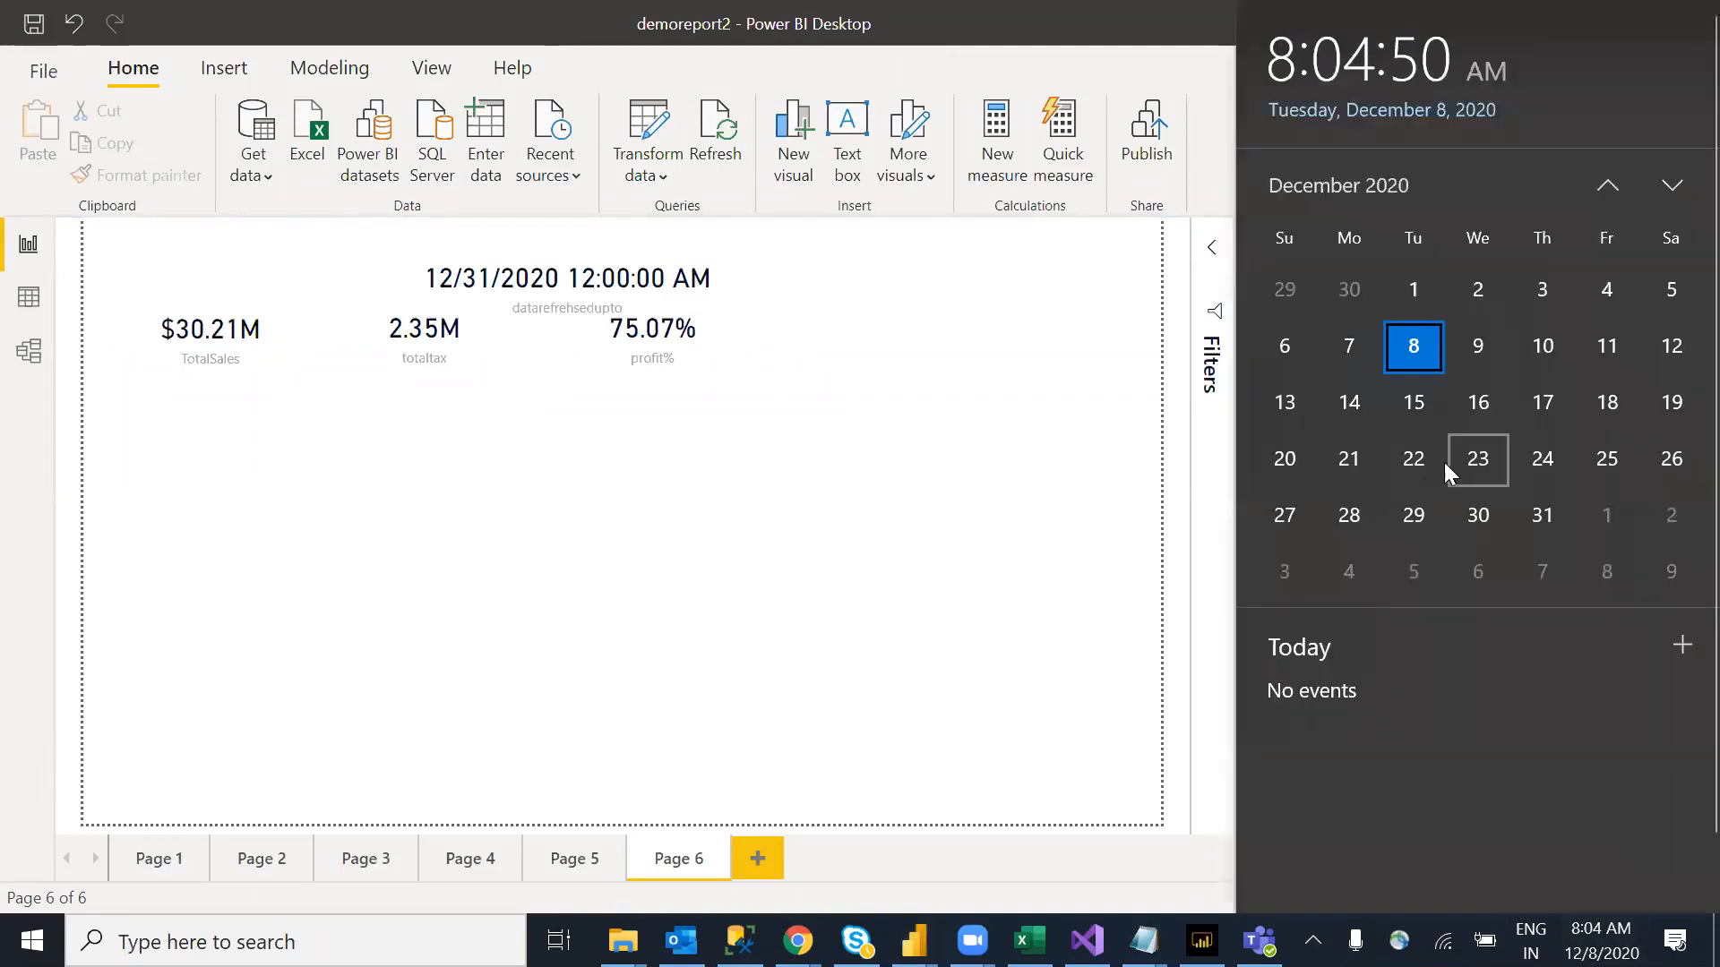
{"action": "left_click", "coordinate": [1422, 422]}
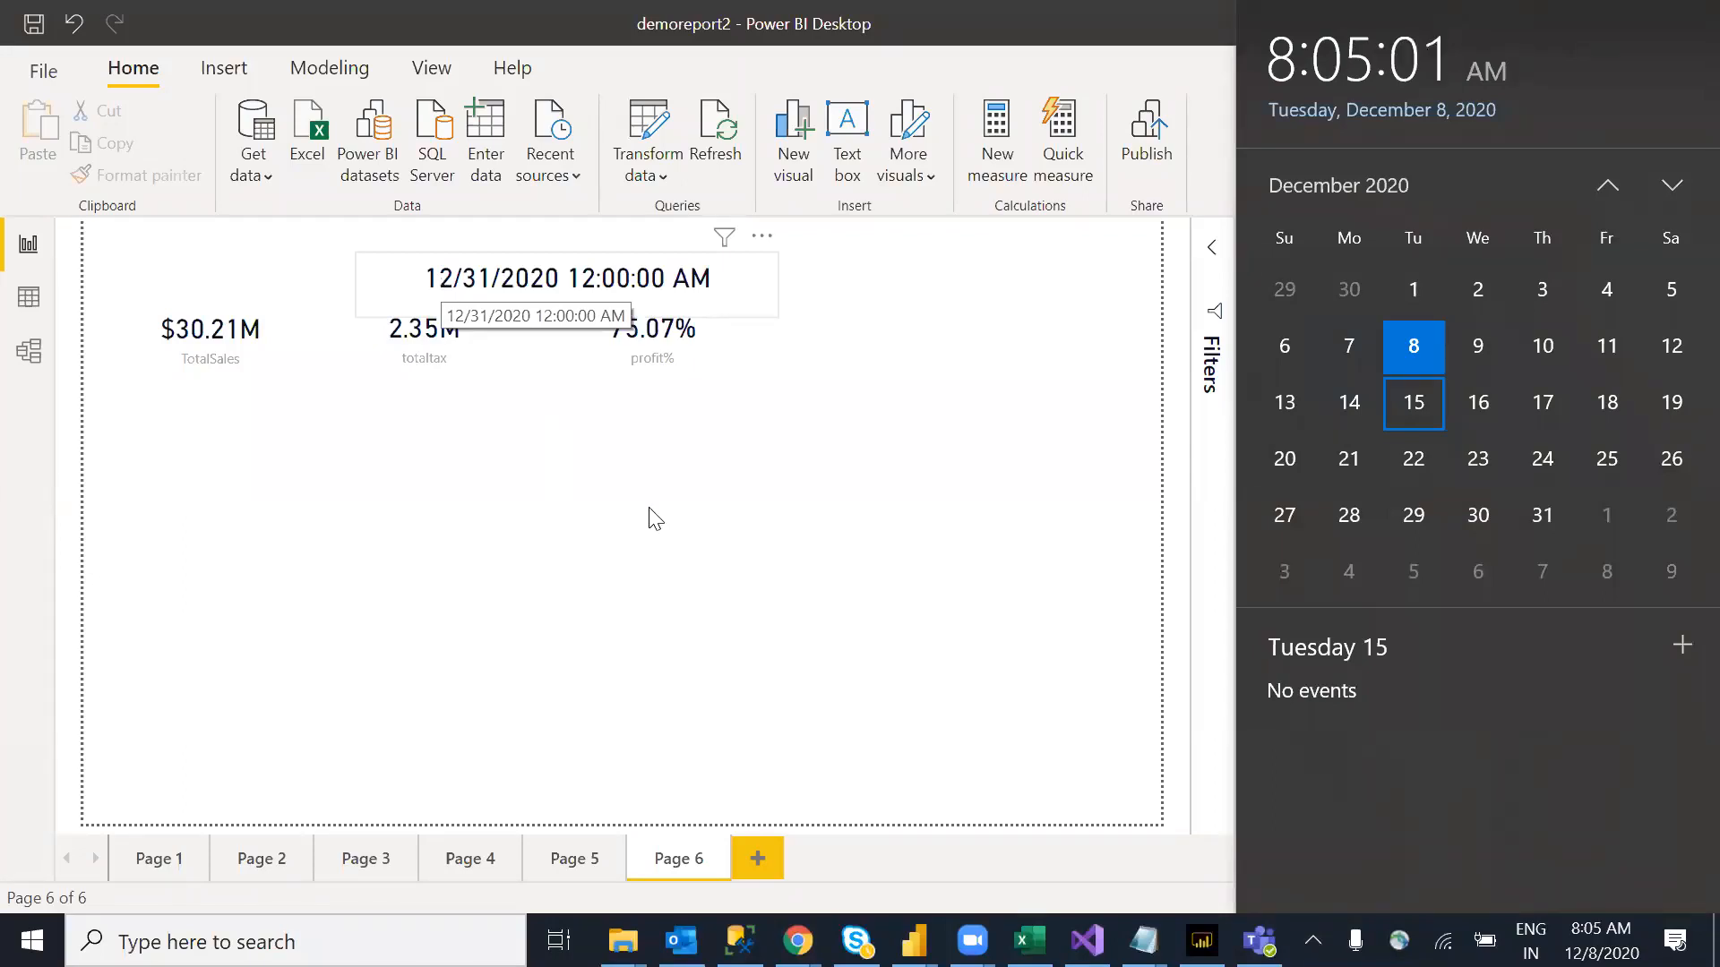
{"action": "left_click", "coordinate": [873, 560]}
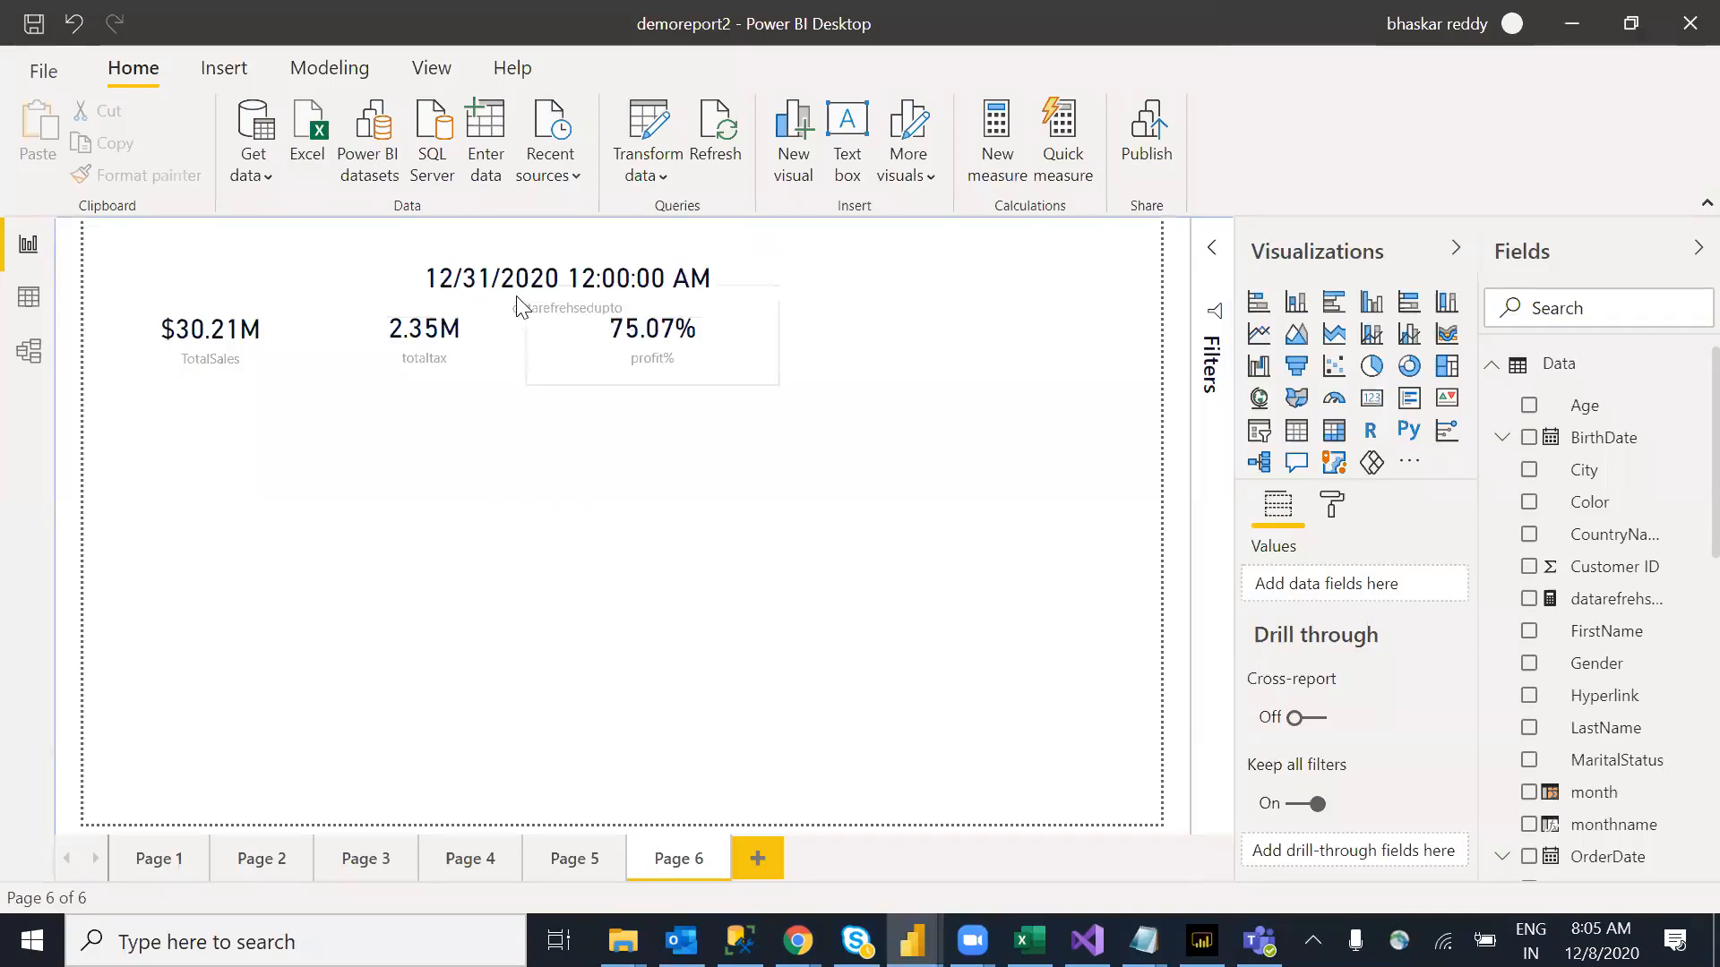
{"action": "left_click", "coordinate": [484, 279]}
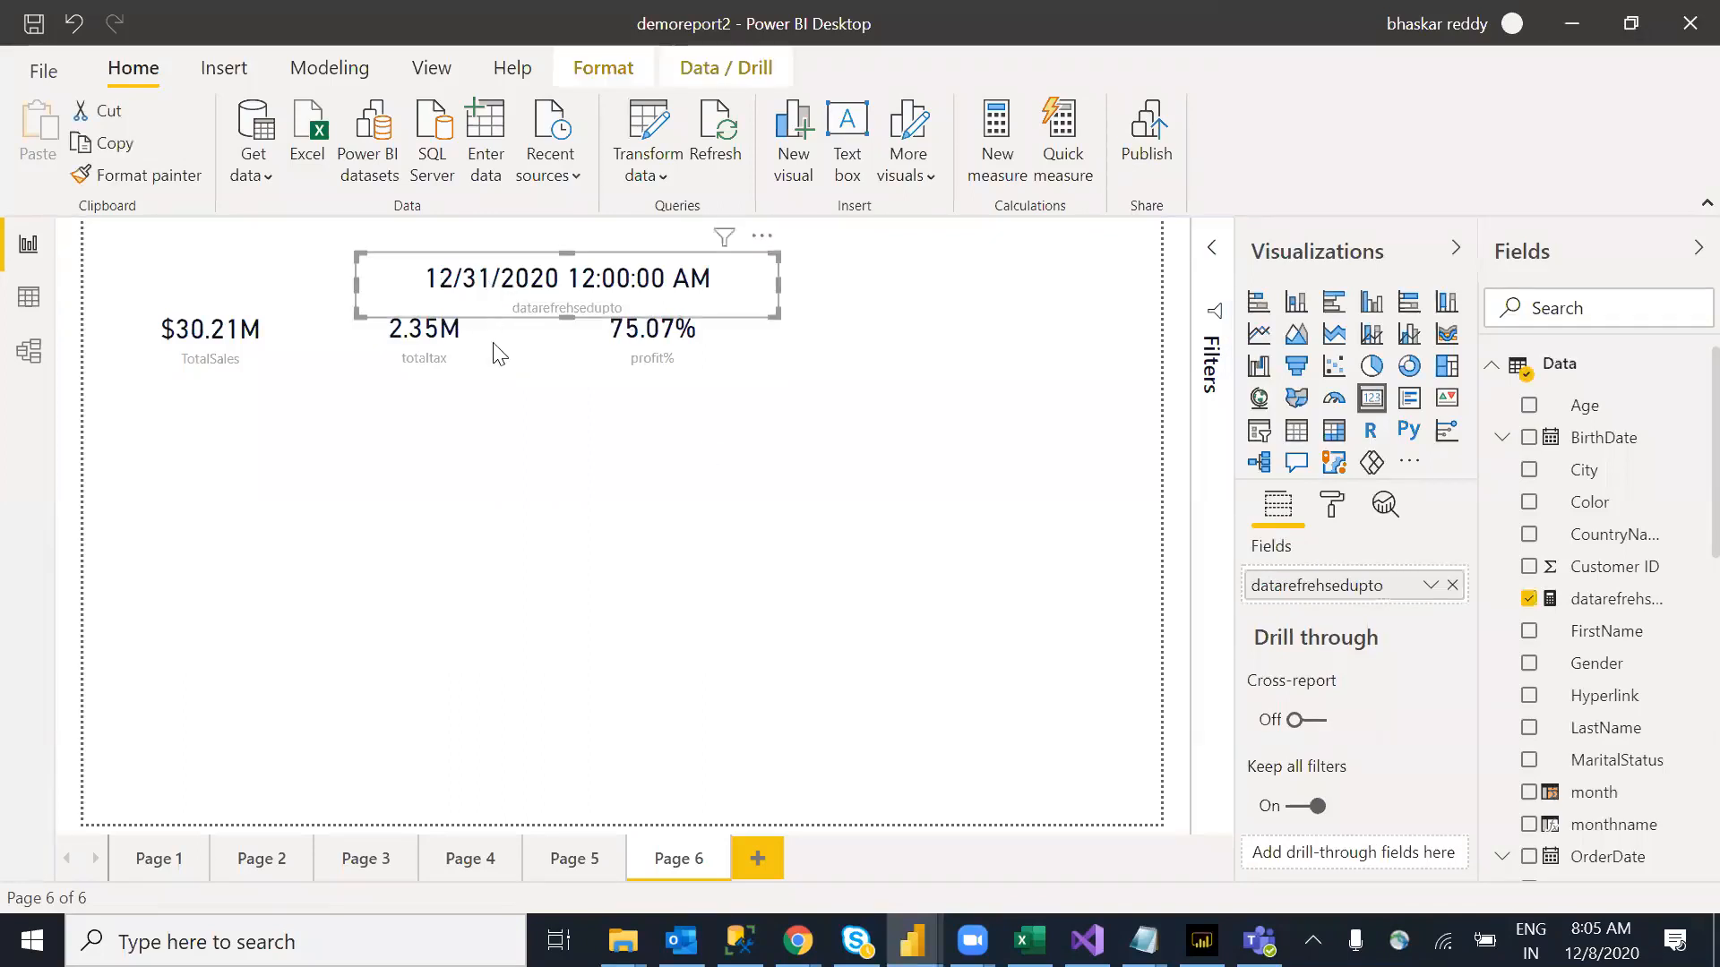
Step: Move the profit% card slightly down and delete the datarefrehsedupto date card from Page 6
{"action": "left_click_drag", "start_coordinate": [484, 280], "coordinate": [524, 482]}
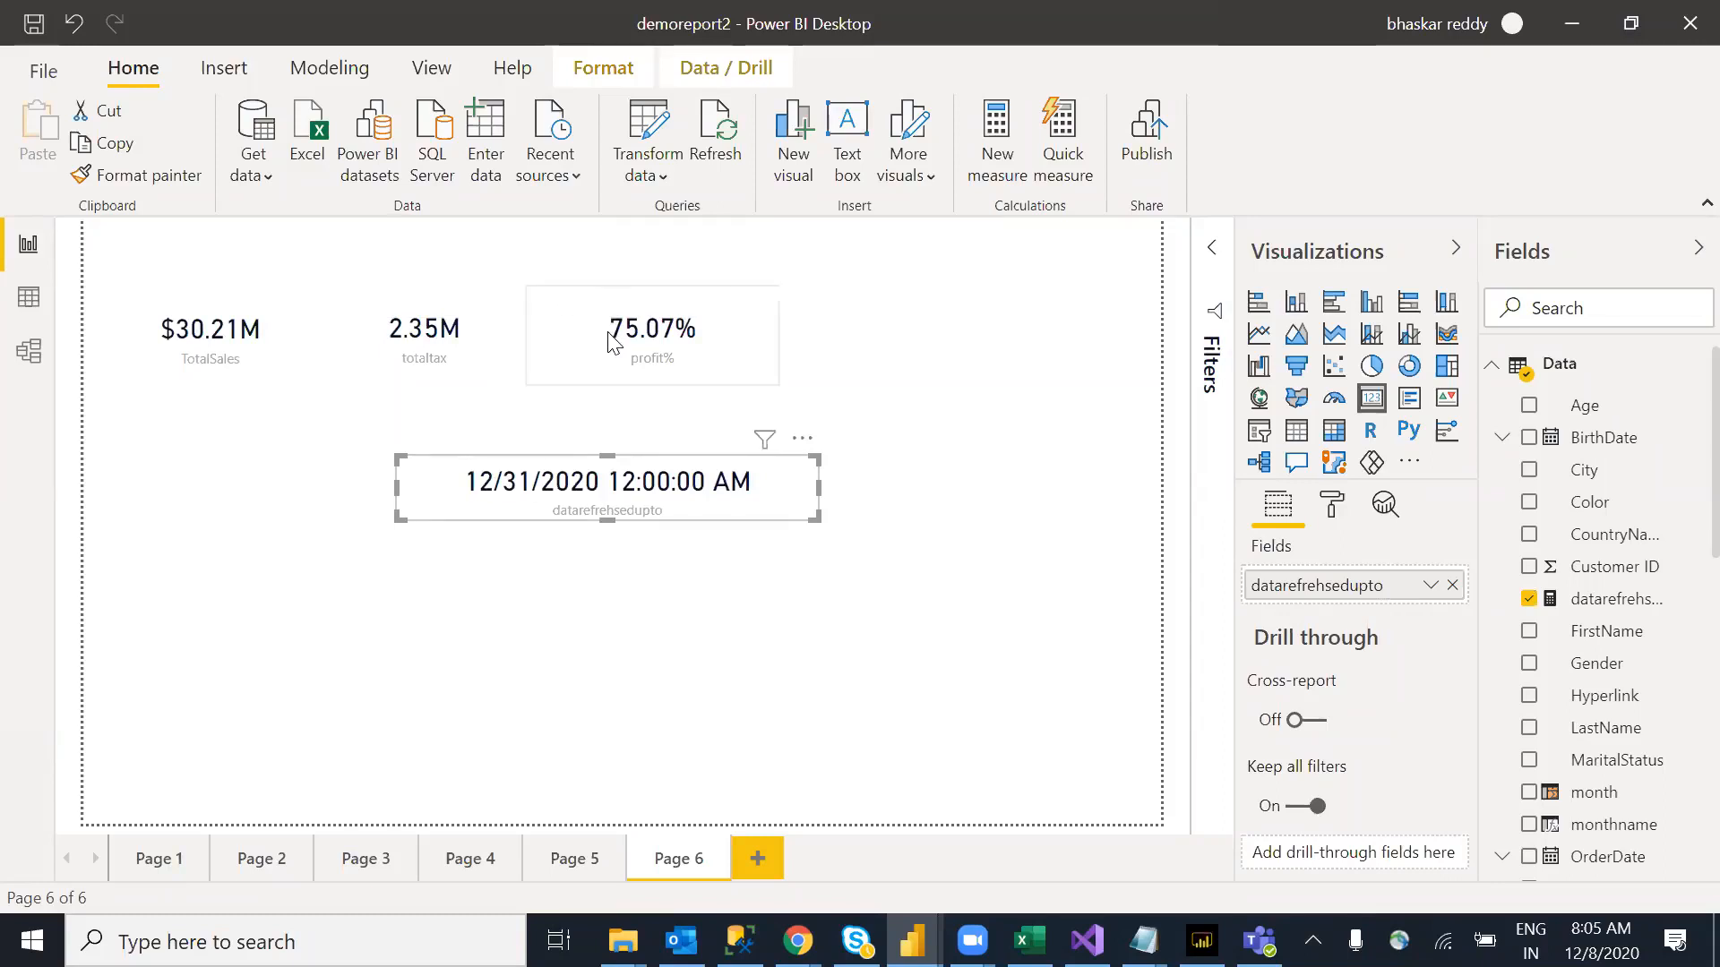
{"action": "left_click_drag", "start_coordinate": [612, 343], "coordinate": [617, 356]}
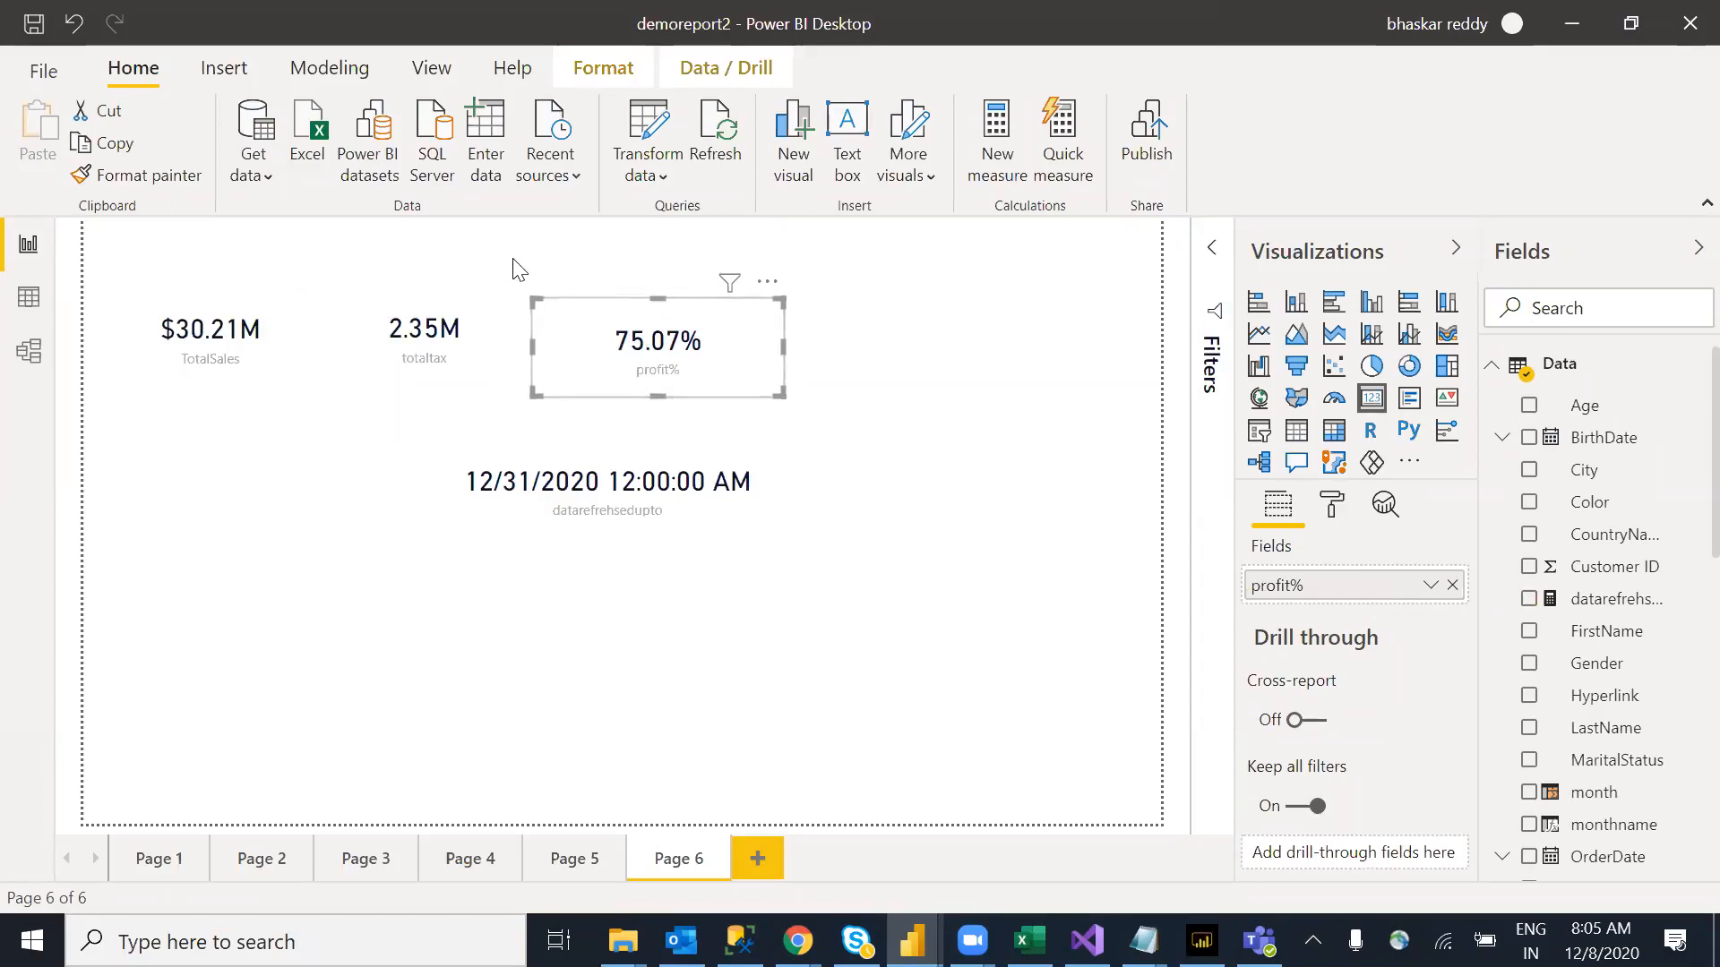
{"action": "left_click", "coordinate": [728, 523]}
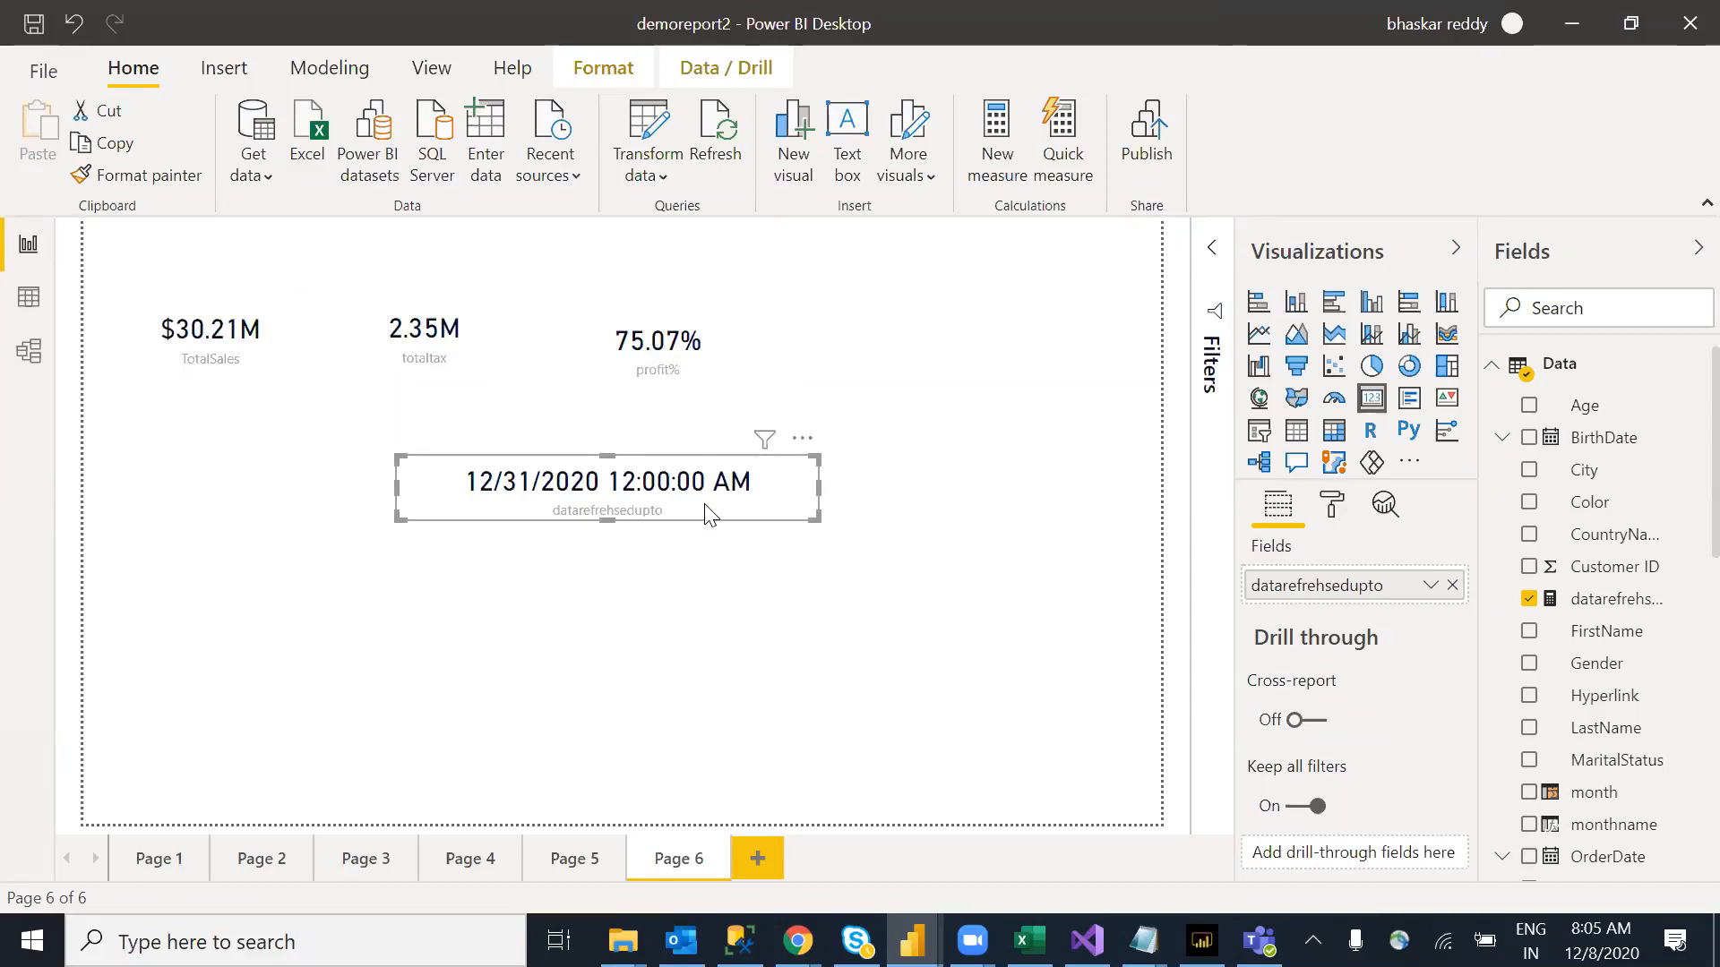
{"action": "key", "text": "Delete"}
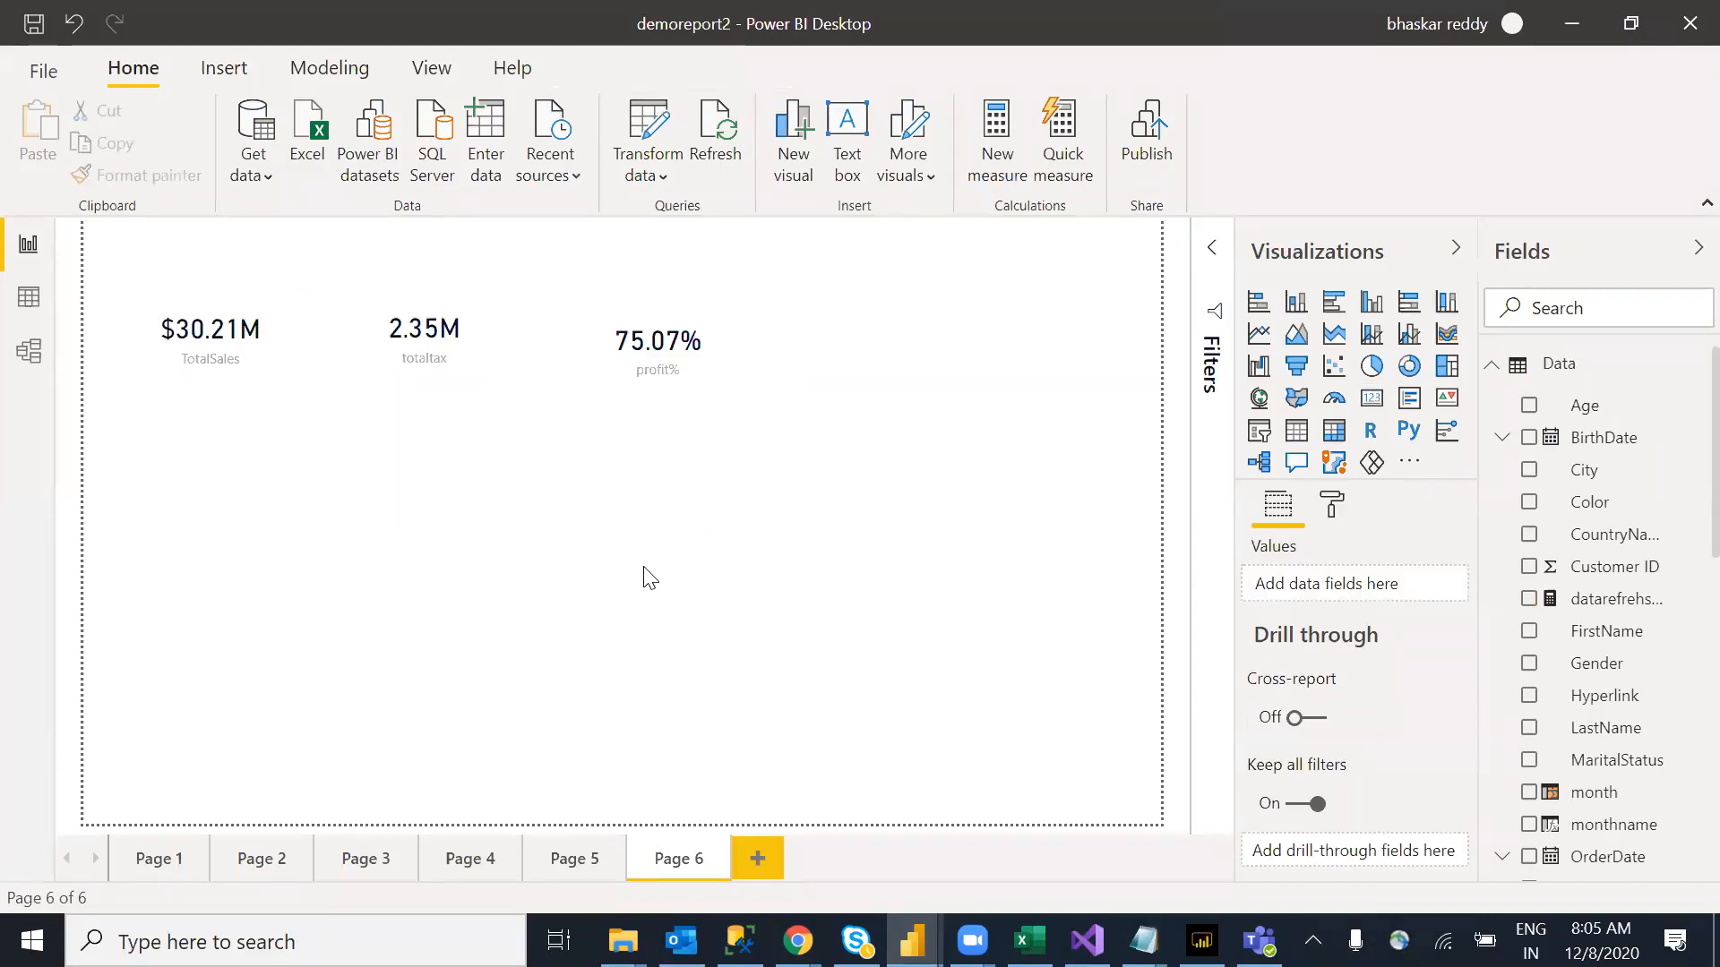
Step: Try Maintain layer order in the TotalSales card's general formatting, switching it on and back off
{"action": "left_click", "coordinate": [279, 358]}
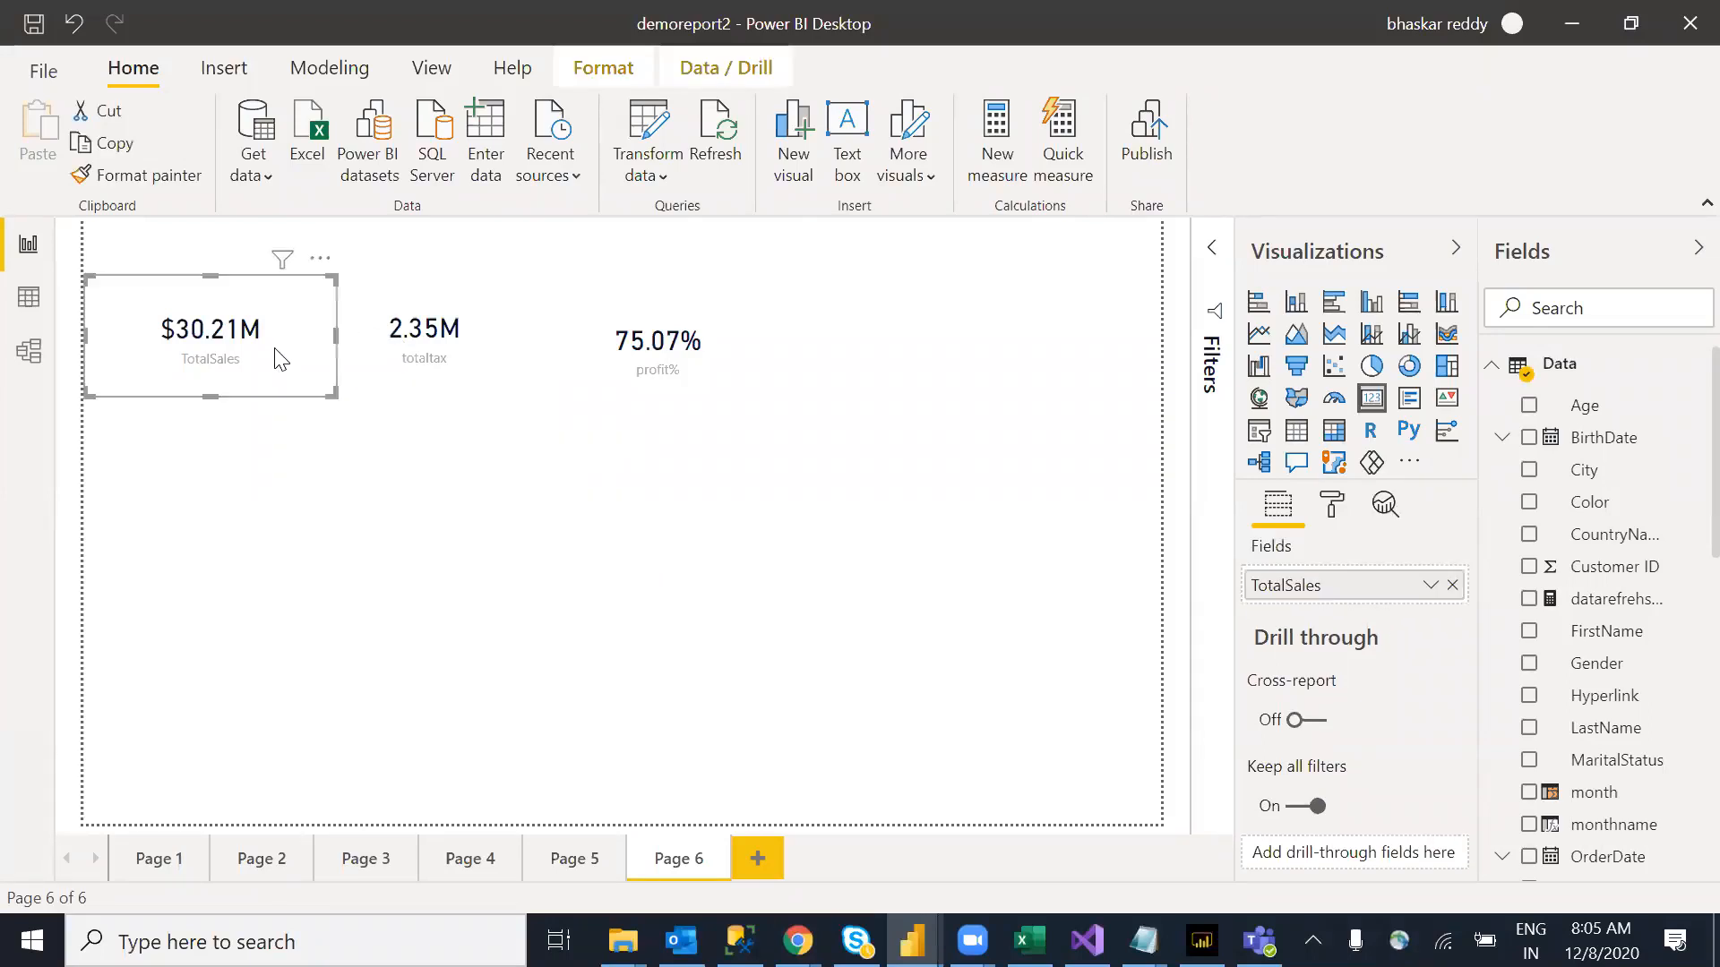
{"action": "left_click", "coordinate": [1335, 507]}
{"action": "left_click", "coordinate": [1281, 605]}
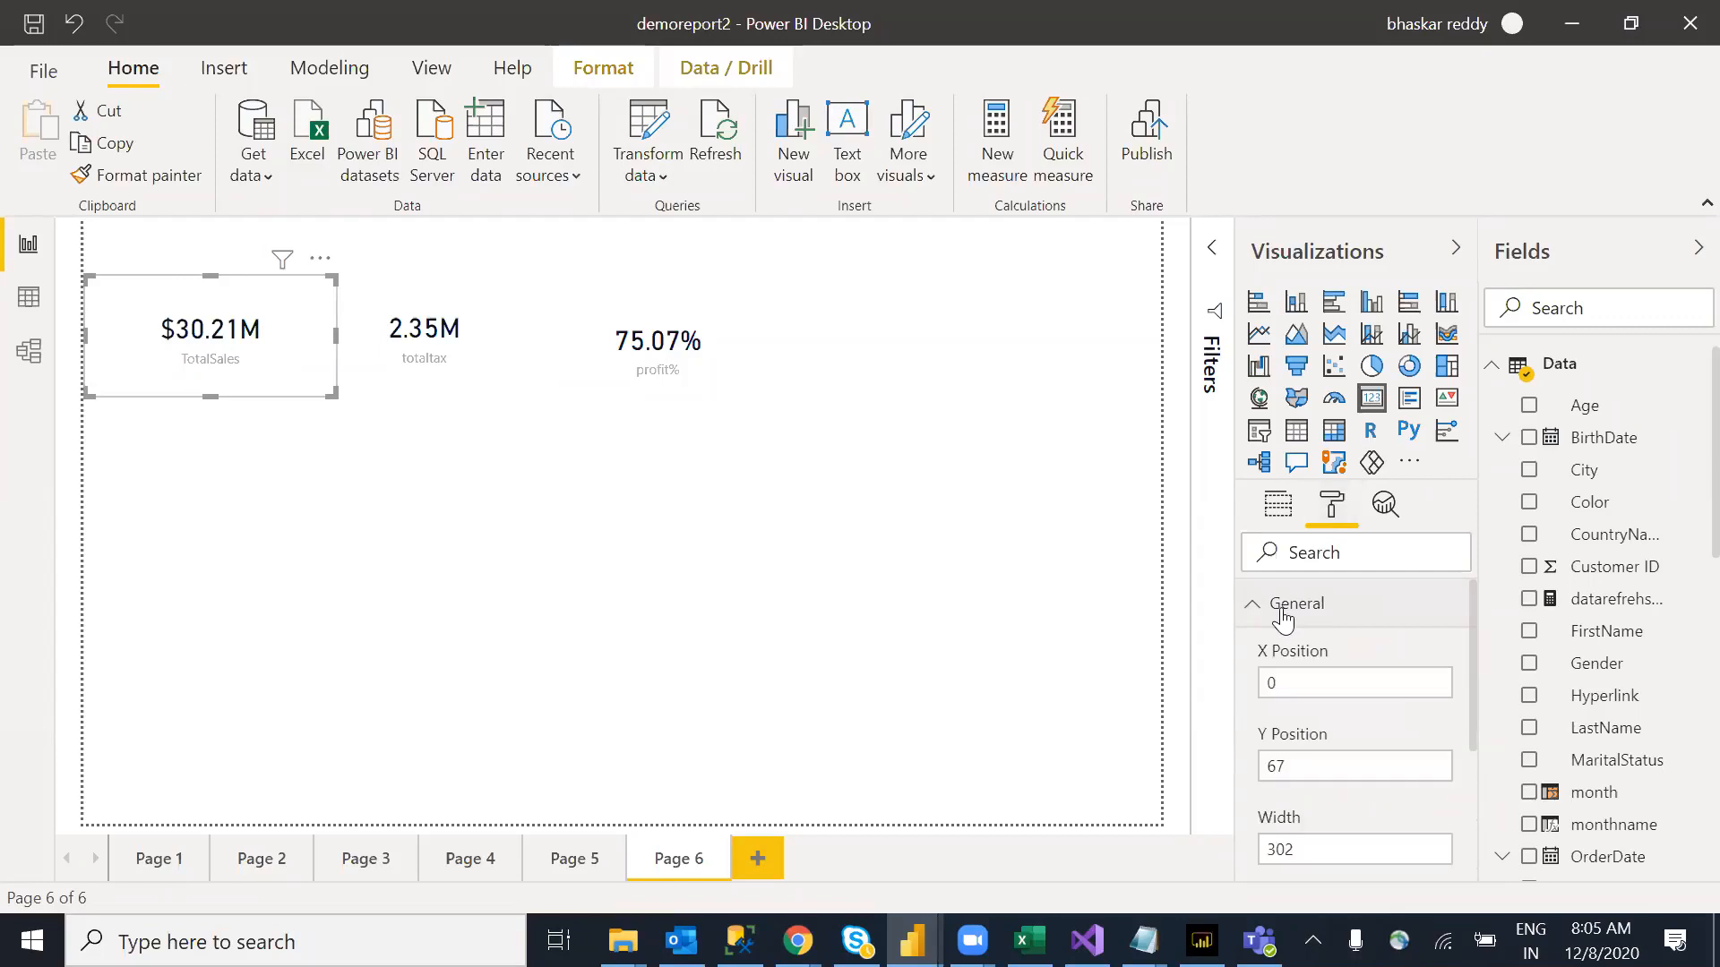
{"action": "scroll", "coordinate": [1476, 669], "scroll_direction": "down", "scroll_amount": 3}
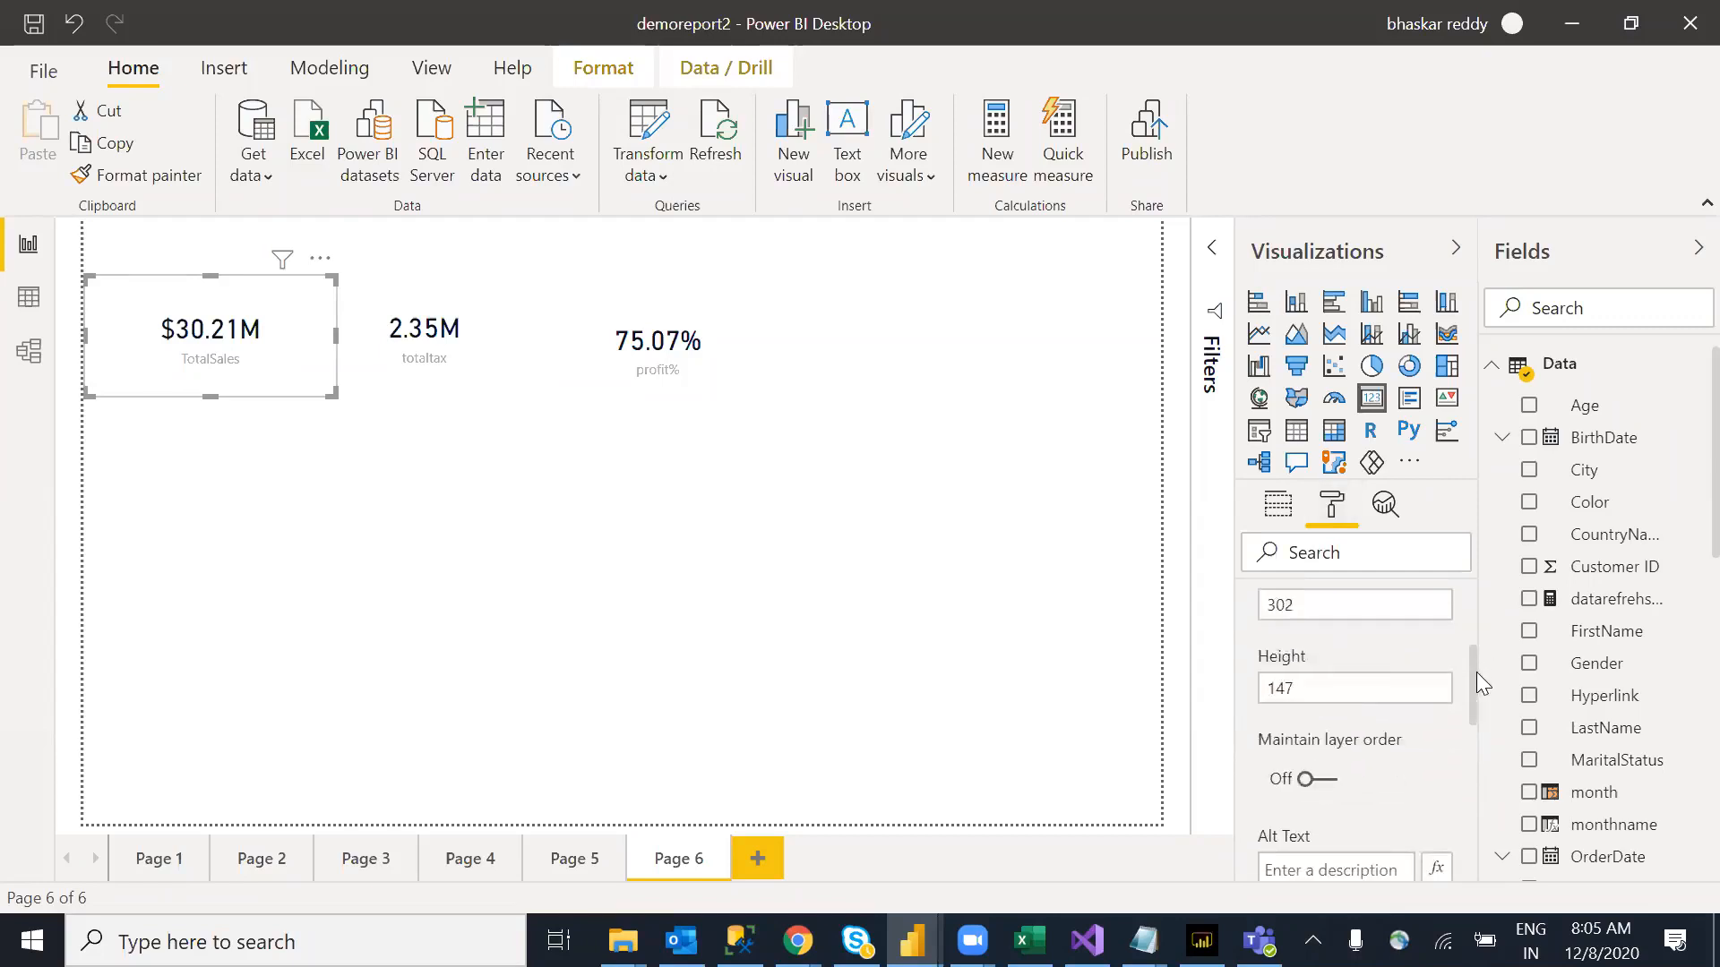
{"action": "left_click", "coordinate": [1339, 786]}
{"action": "left_click", "coordinate": [1324, 787]}
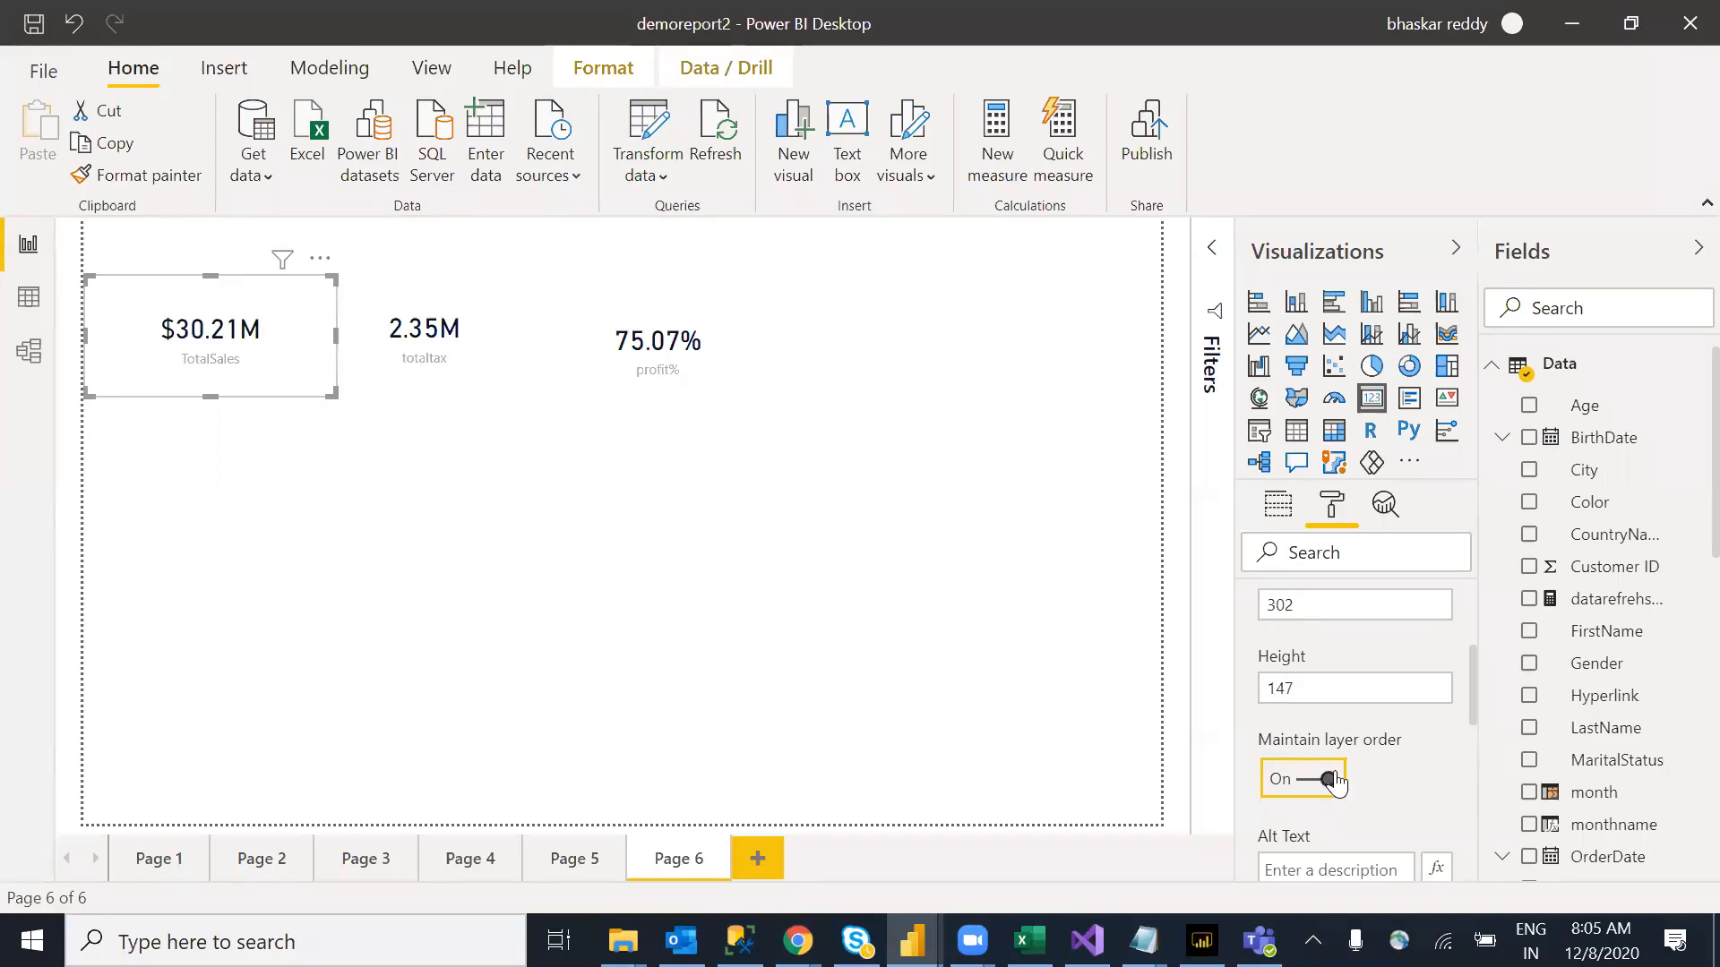
{"action": "left_click", "coordinate": [1315, 788]}
{"action": "left_click_drag", "start_coordinate": [1470, 696], "coordinate": [1470, 596]}
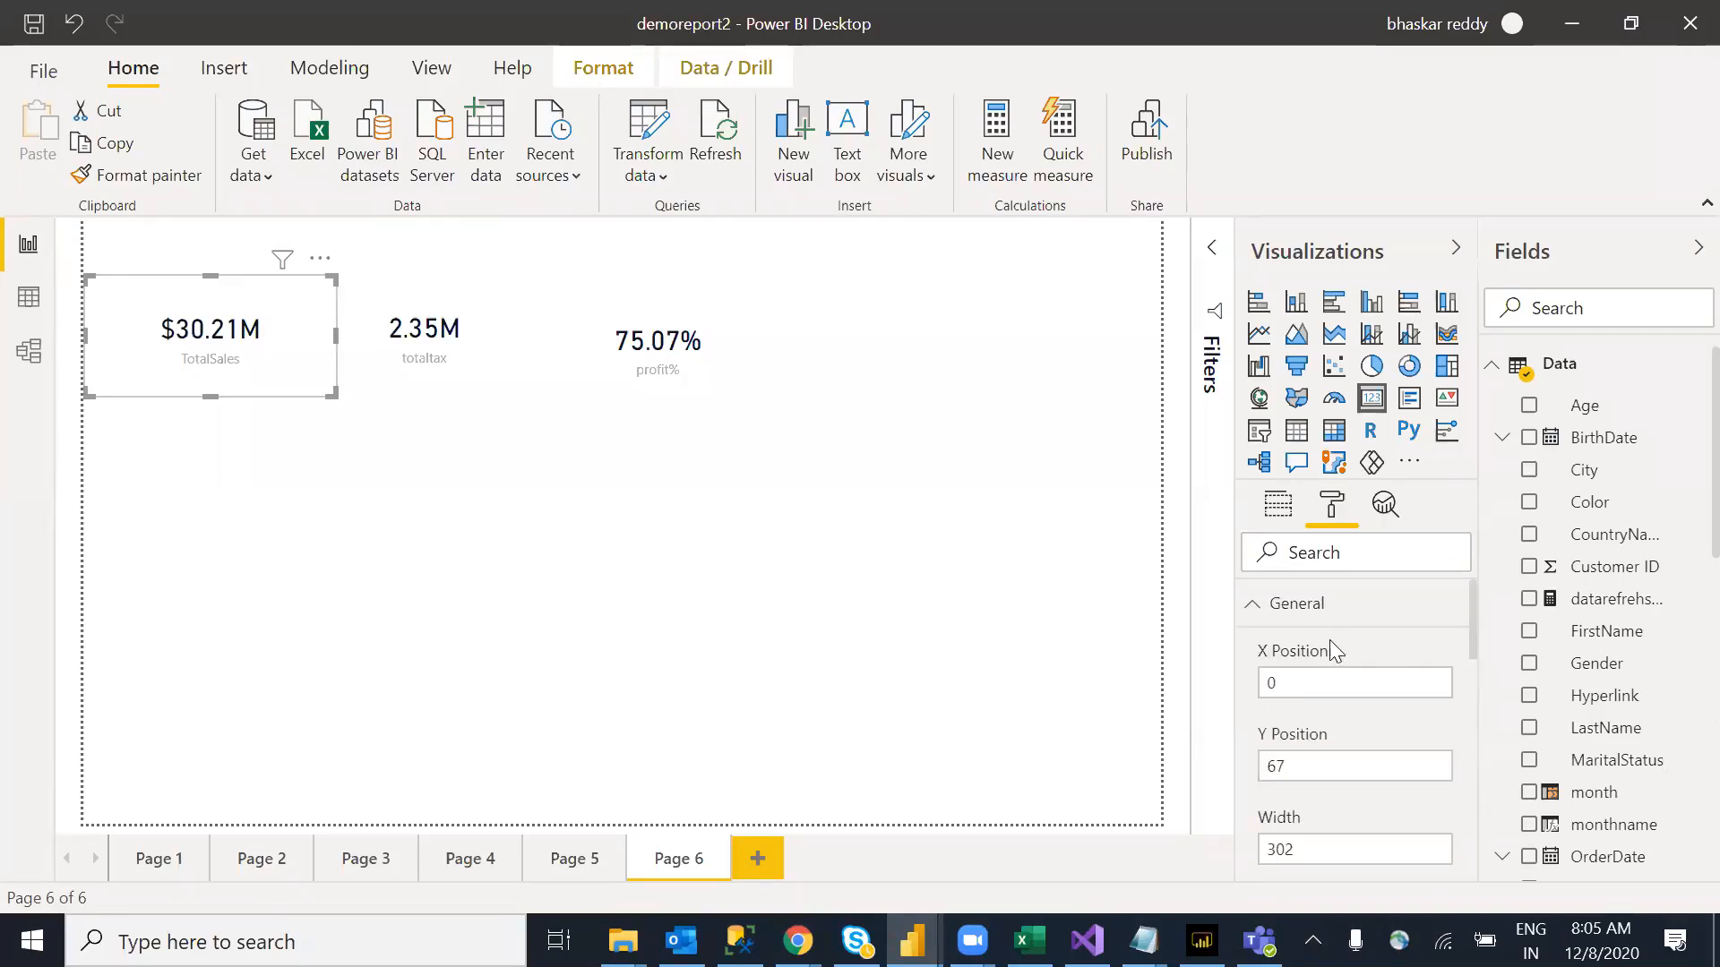
{"action": "left_click", "coordinate": [1276, 619]}
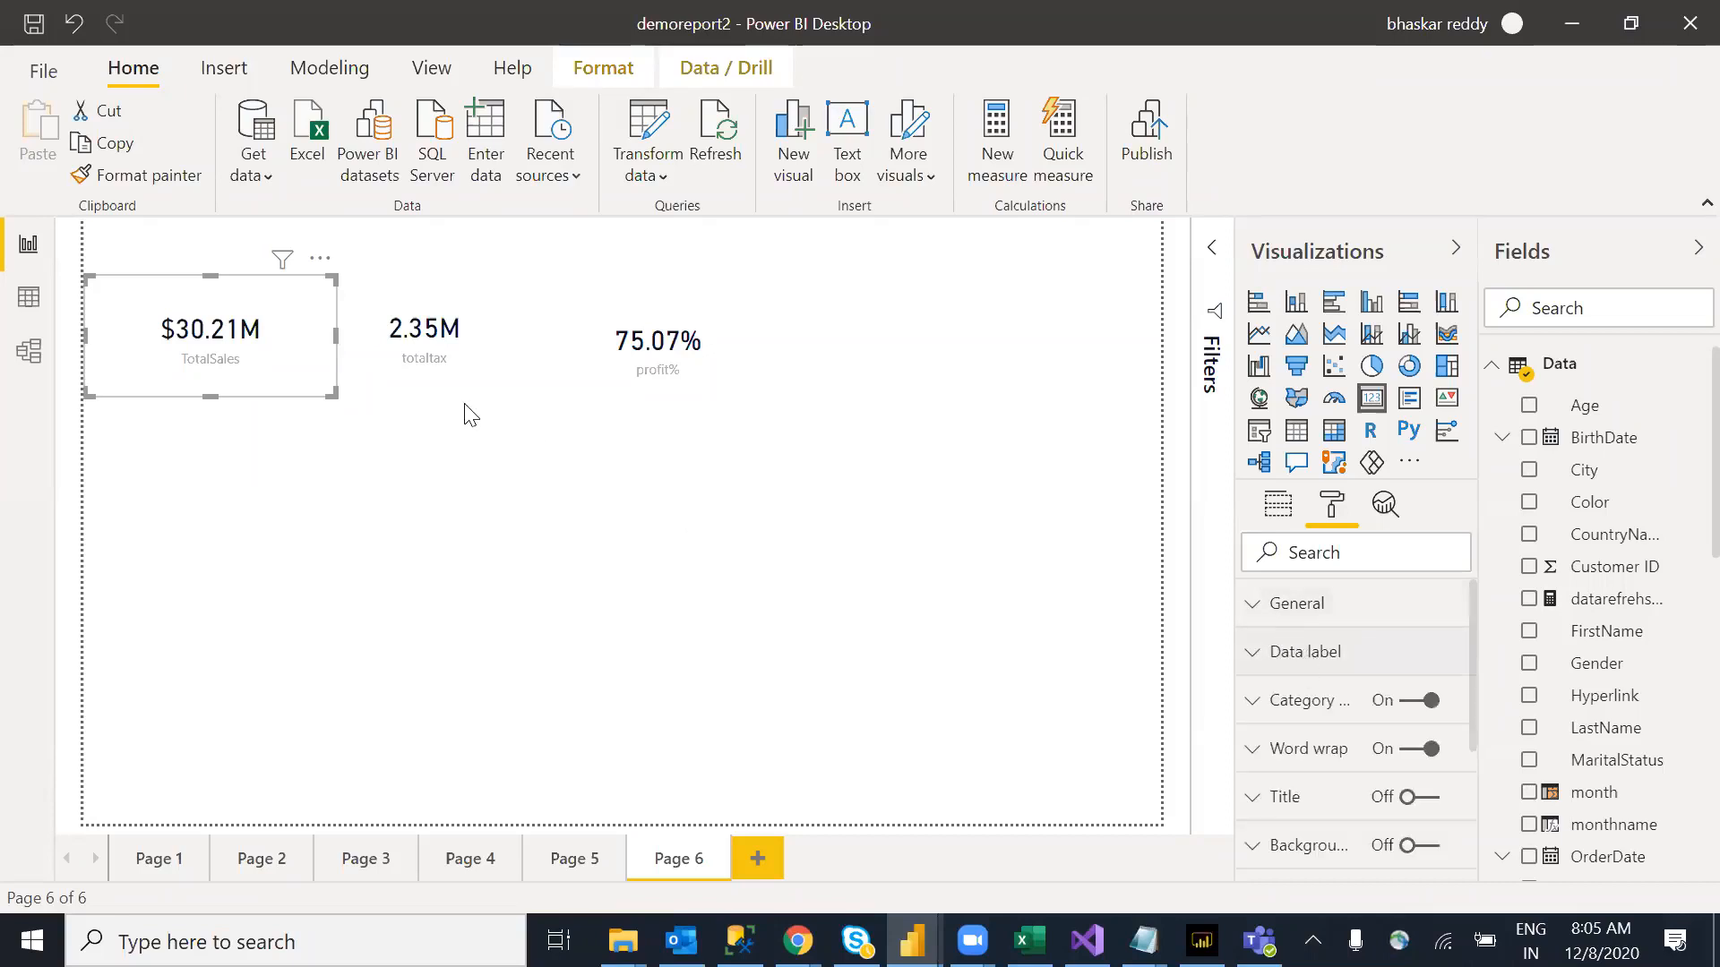
Step: Set the TotalSales card's data label color to the green theme color
{"action": "left_click", "coordinate": [1305, 654]}
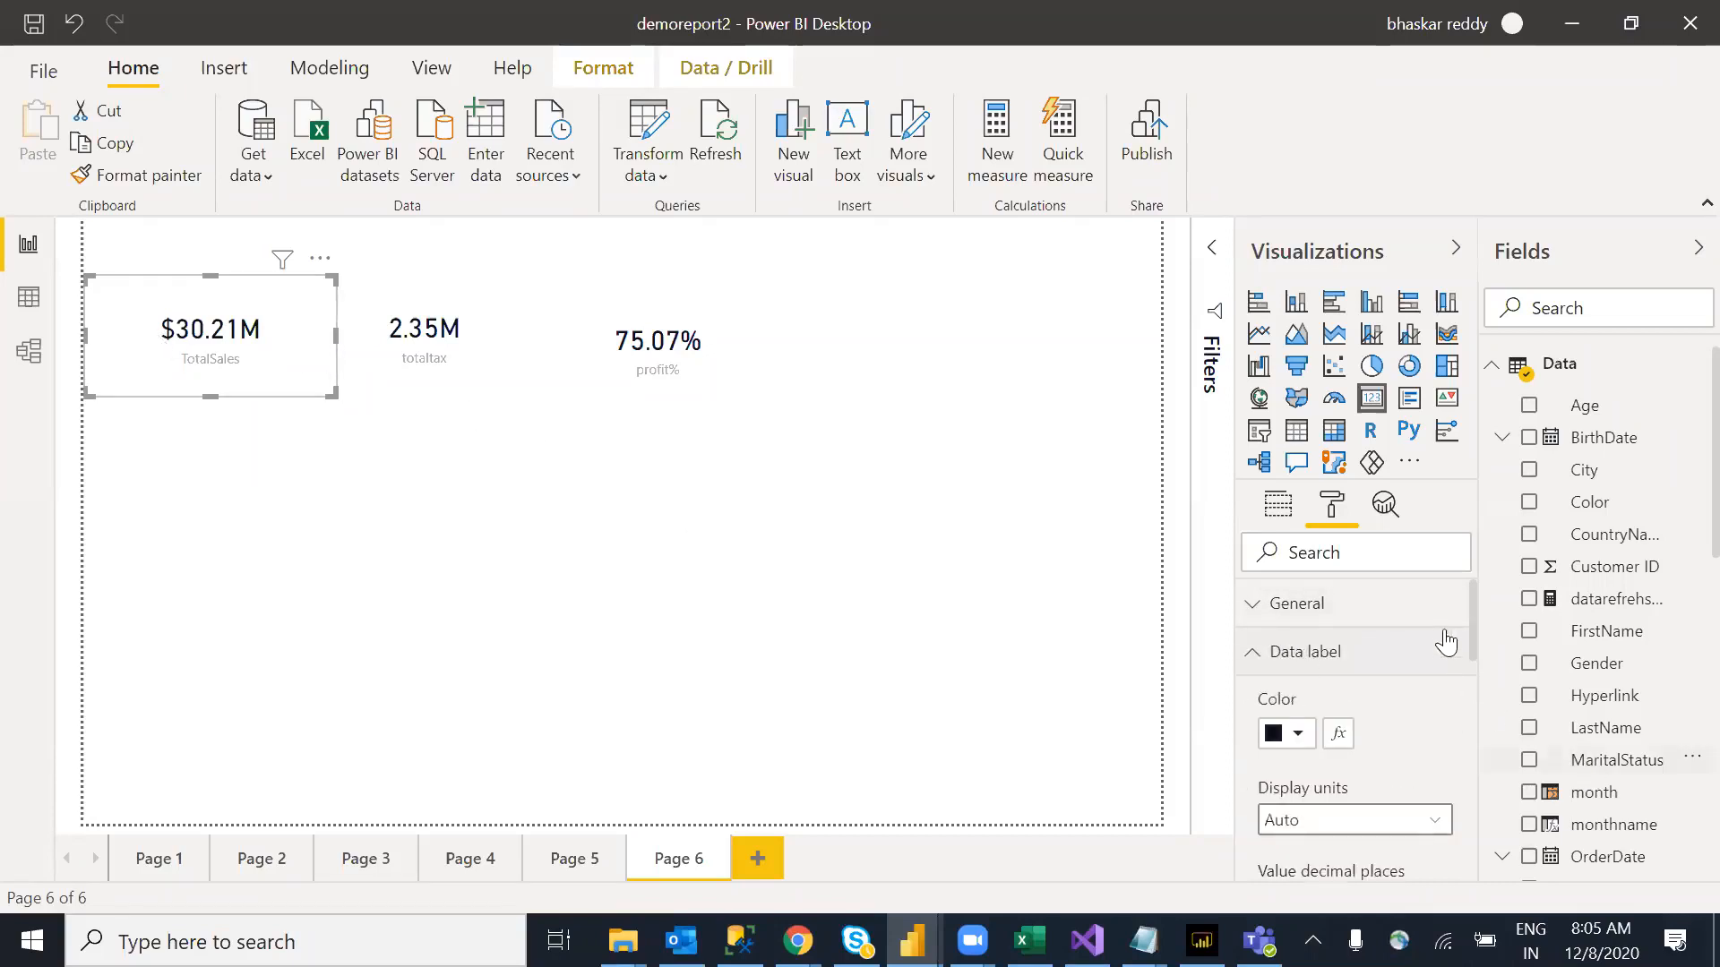
{"action": "left_click_drag", "start_coordinate": [1471, 593], "coordinate": [1473, 613]}
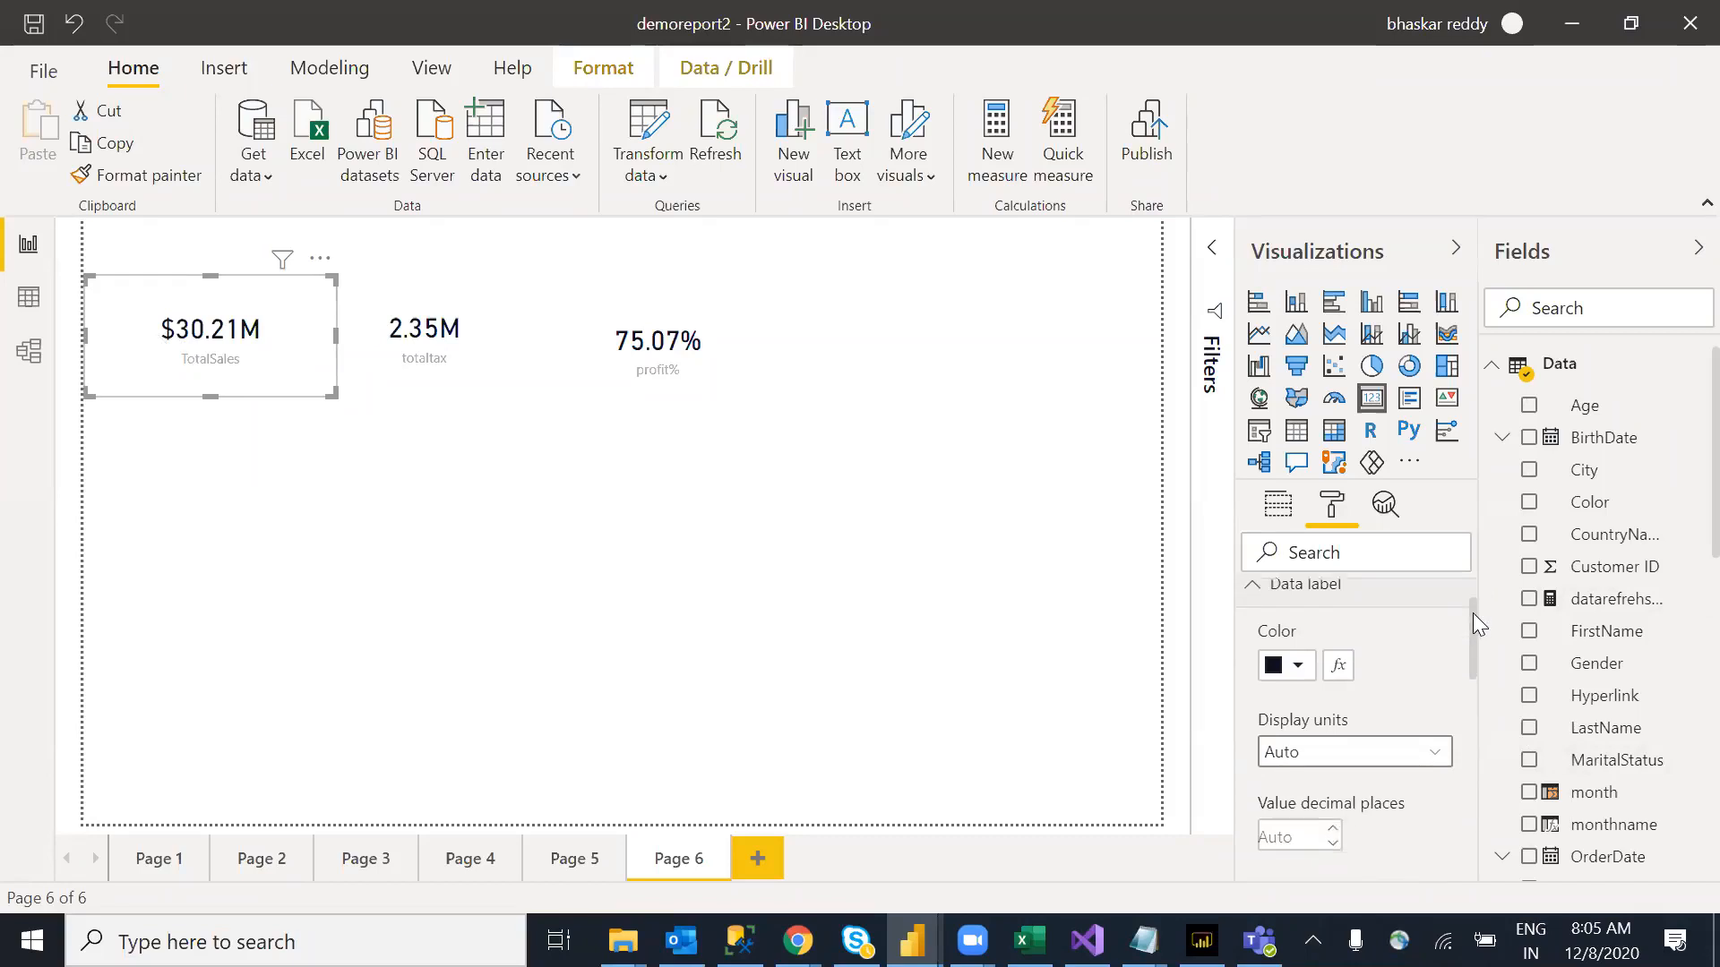
{"action": "left_click", "coordinate": [1299, 668]}
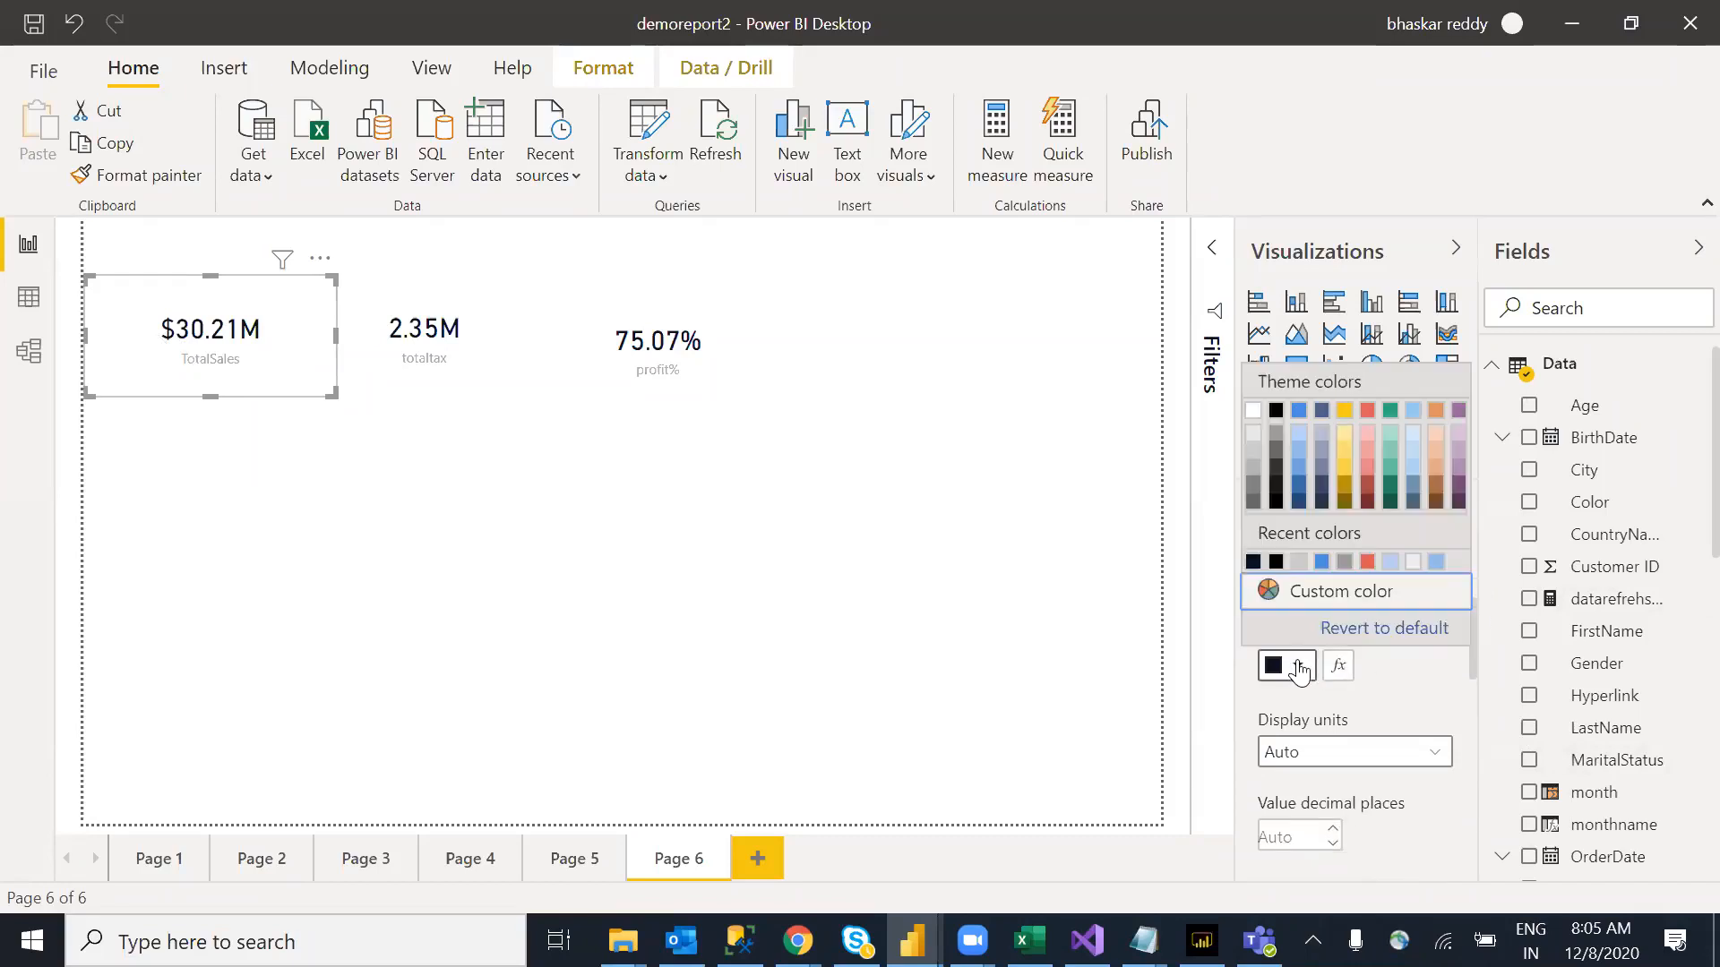
{"action": "left_click", "coordinate": [1389, 414]}
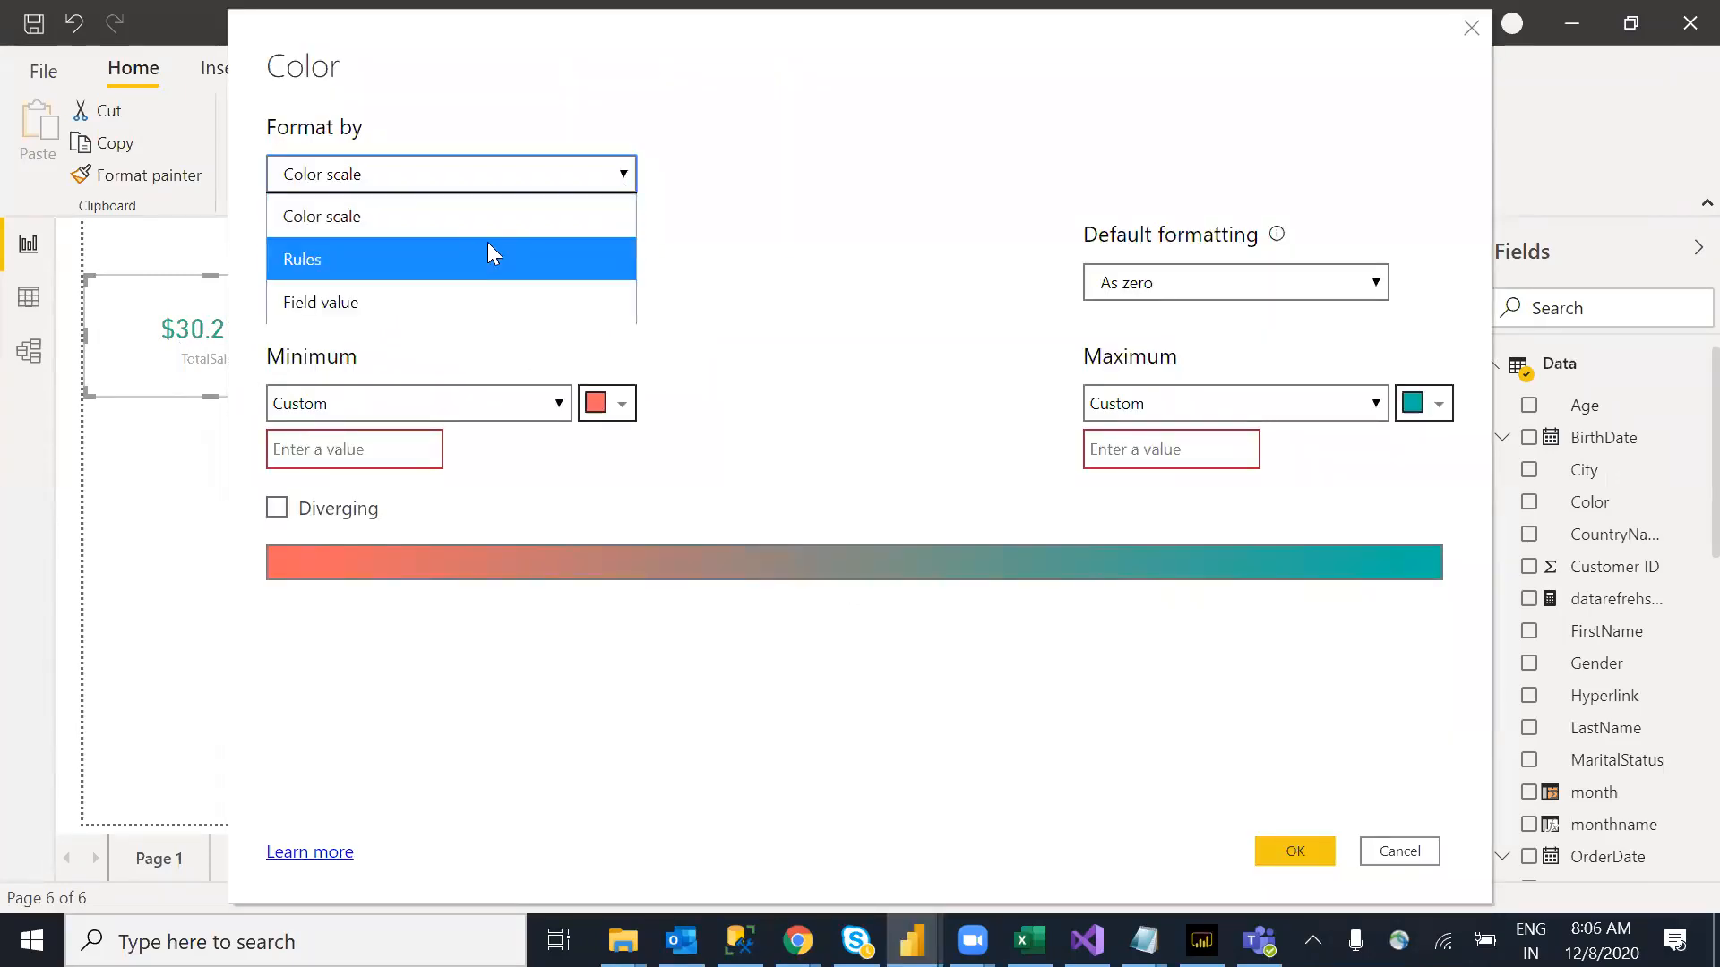
Step: Format the TotalSales data label color by rules, with the first red rule covering values less than 15000000 and no minimum
{"action": "left_click", "coordinate": [461, 253]}
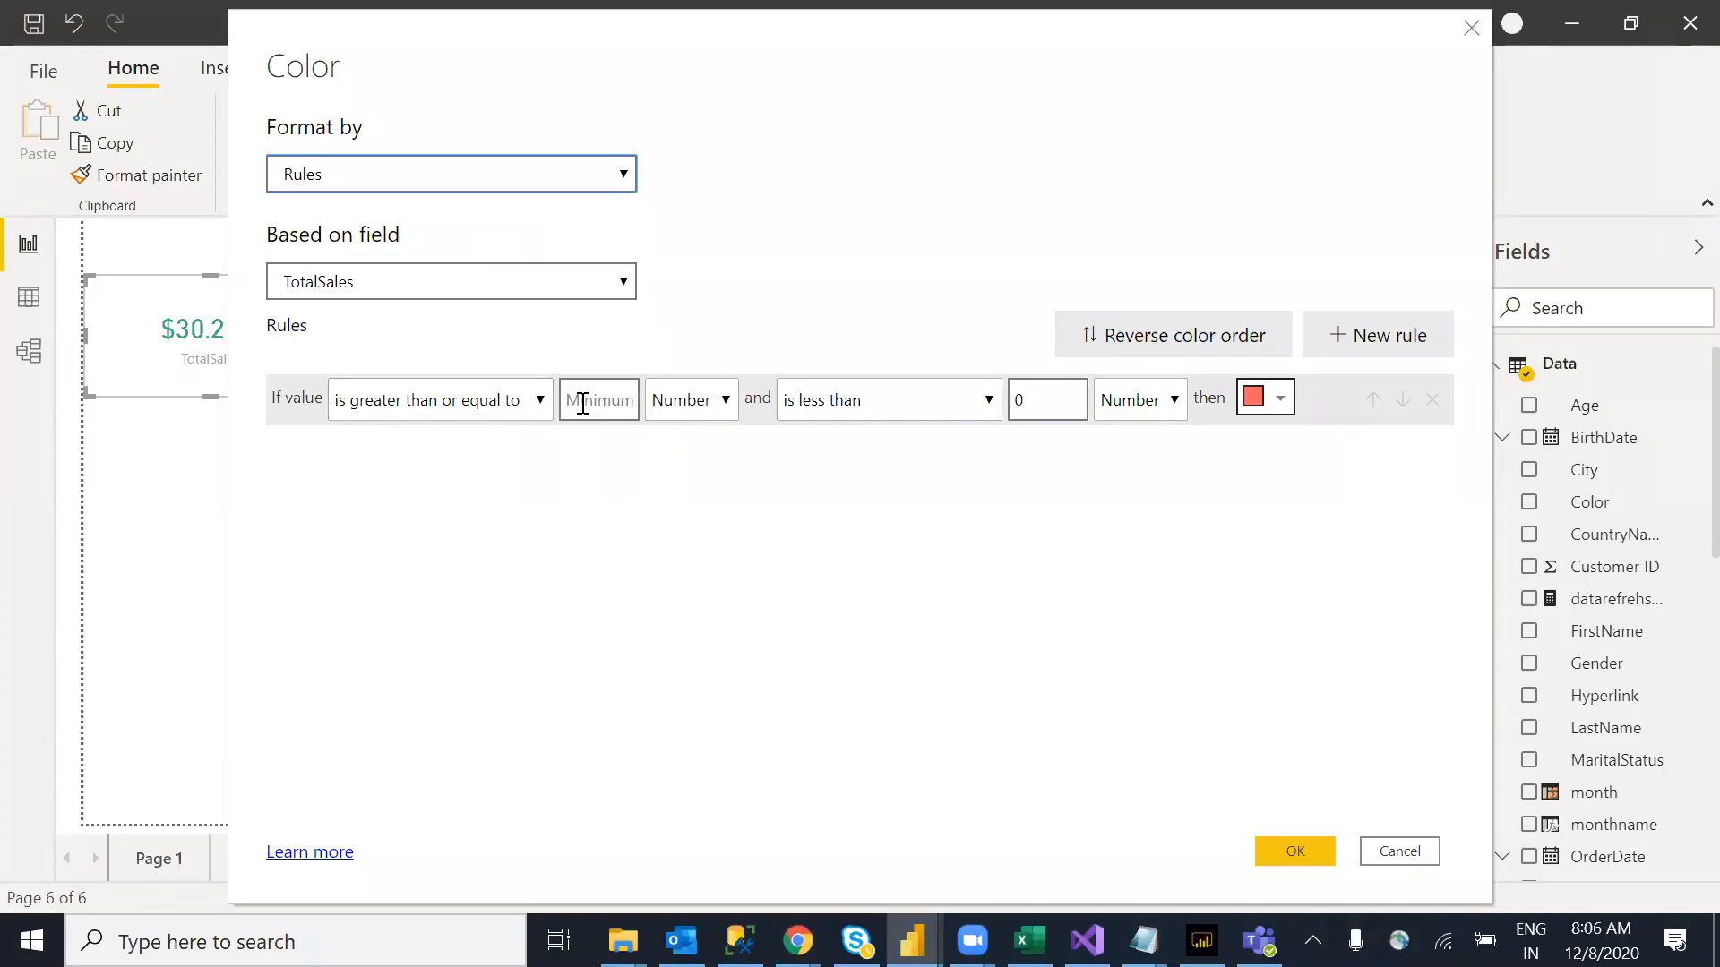
{"action": "left_click", "coordinate": [1036, 394]}
{"action": "key", "text": "BackSpace"}
{"action": "type", "text": "15000000"}
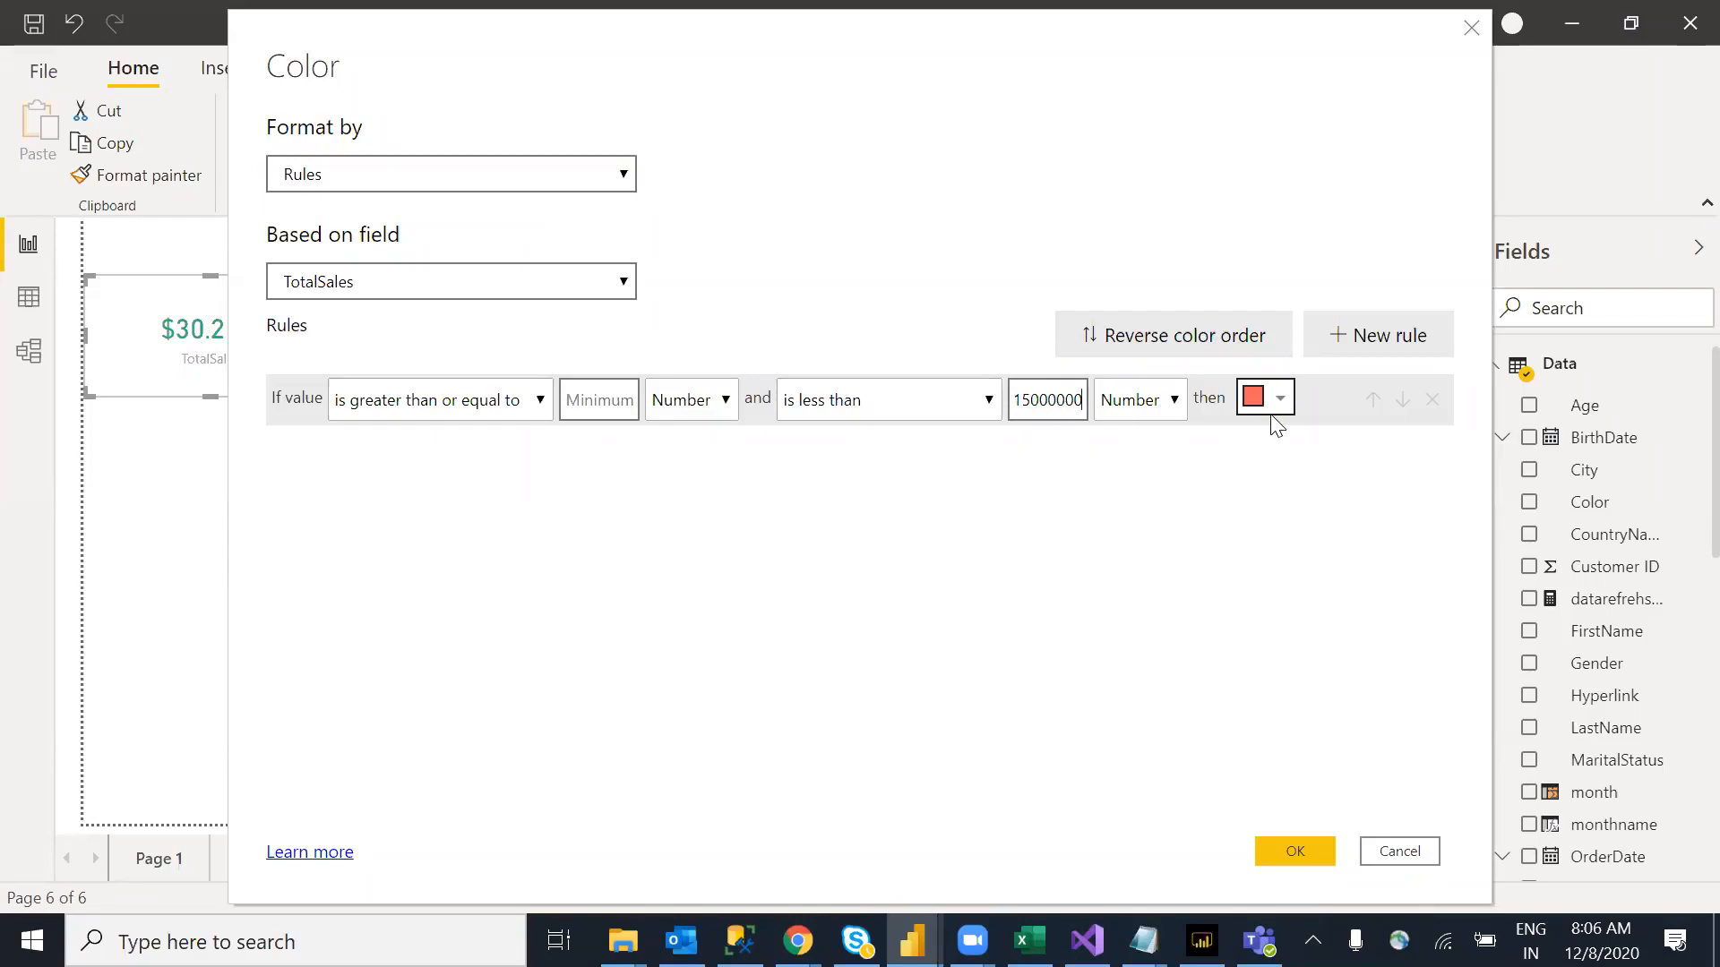
Step: Add a second color rule for values greater than or equal to 15000000, leaving its maximum empty
{"action": "left_click", "coordinate": [1372, 335]}
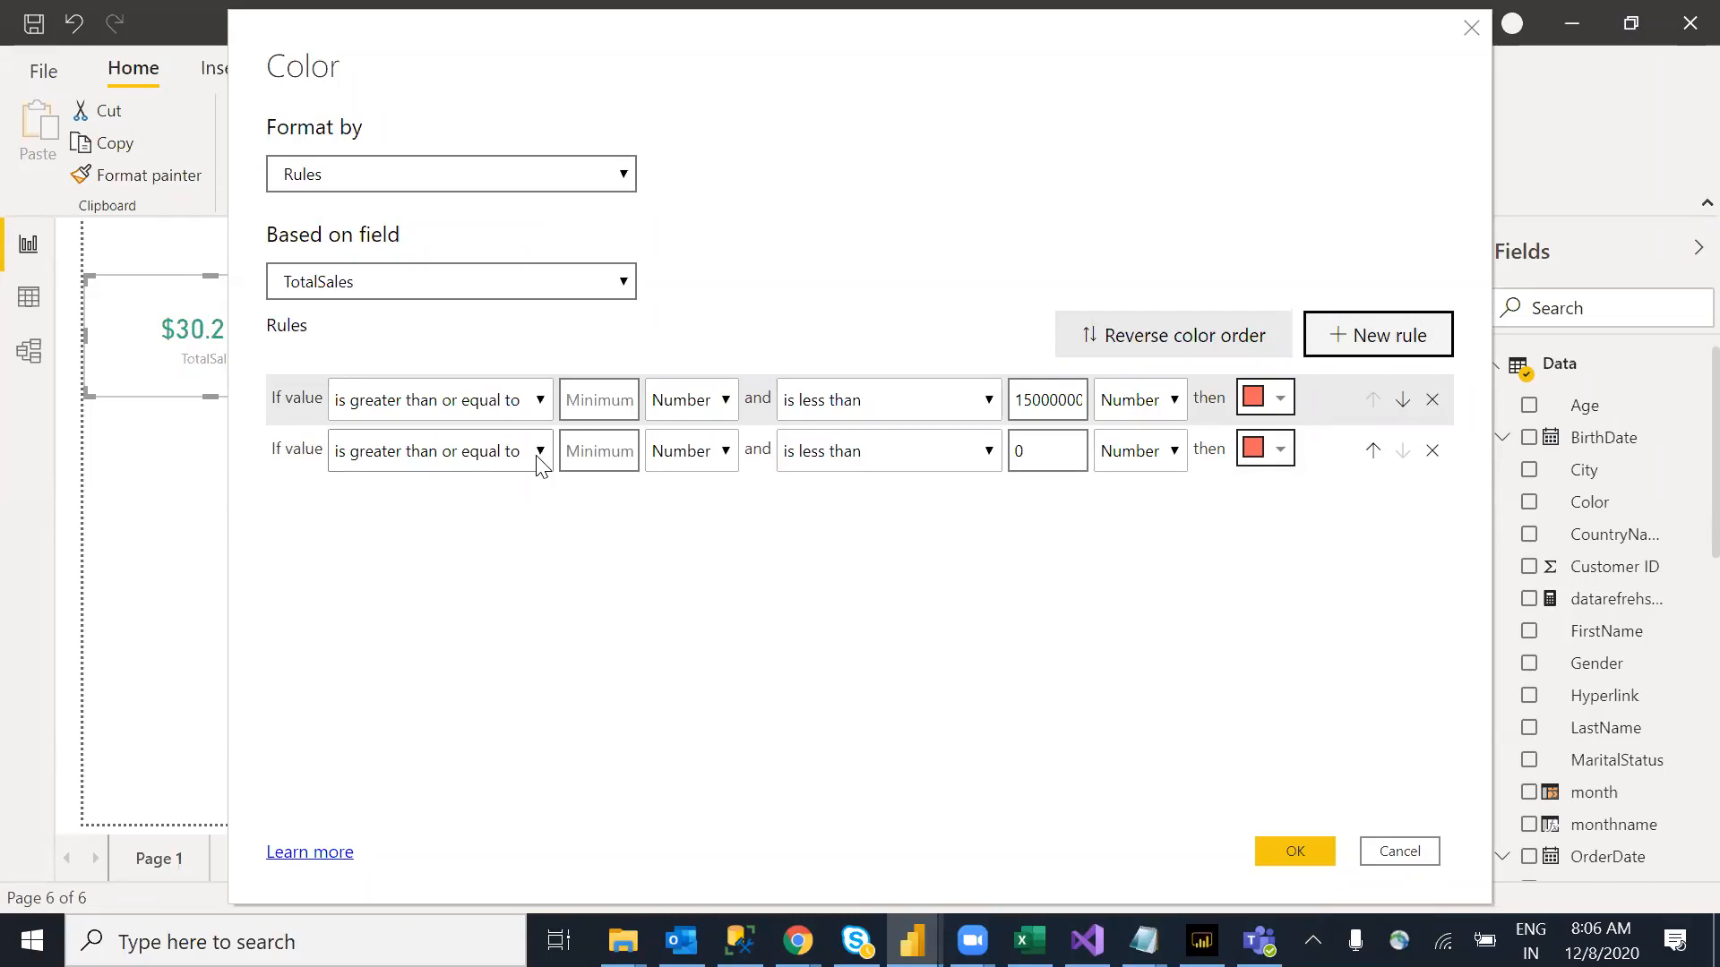
{"action": "left_click", "coordinate": [594, 448]}
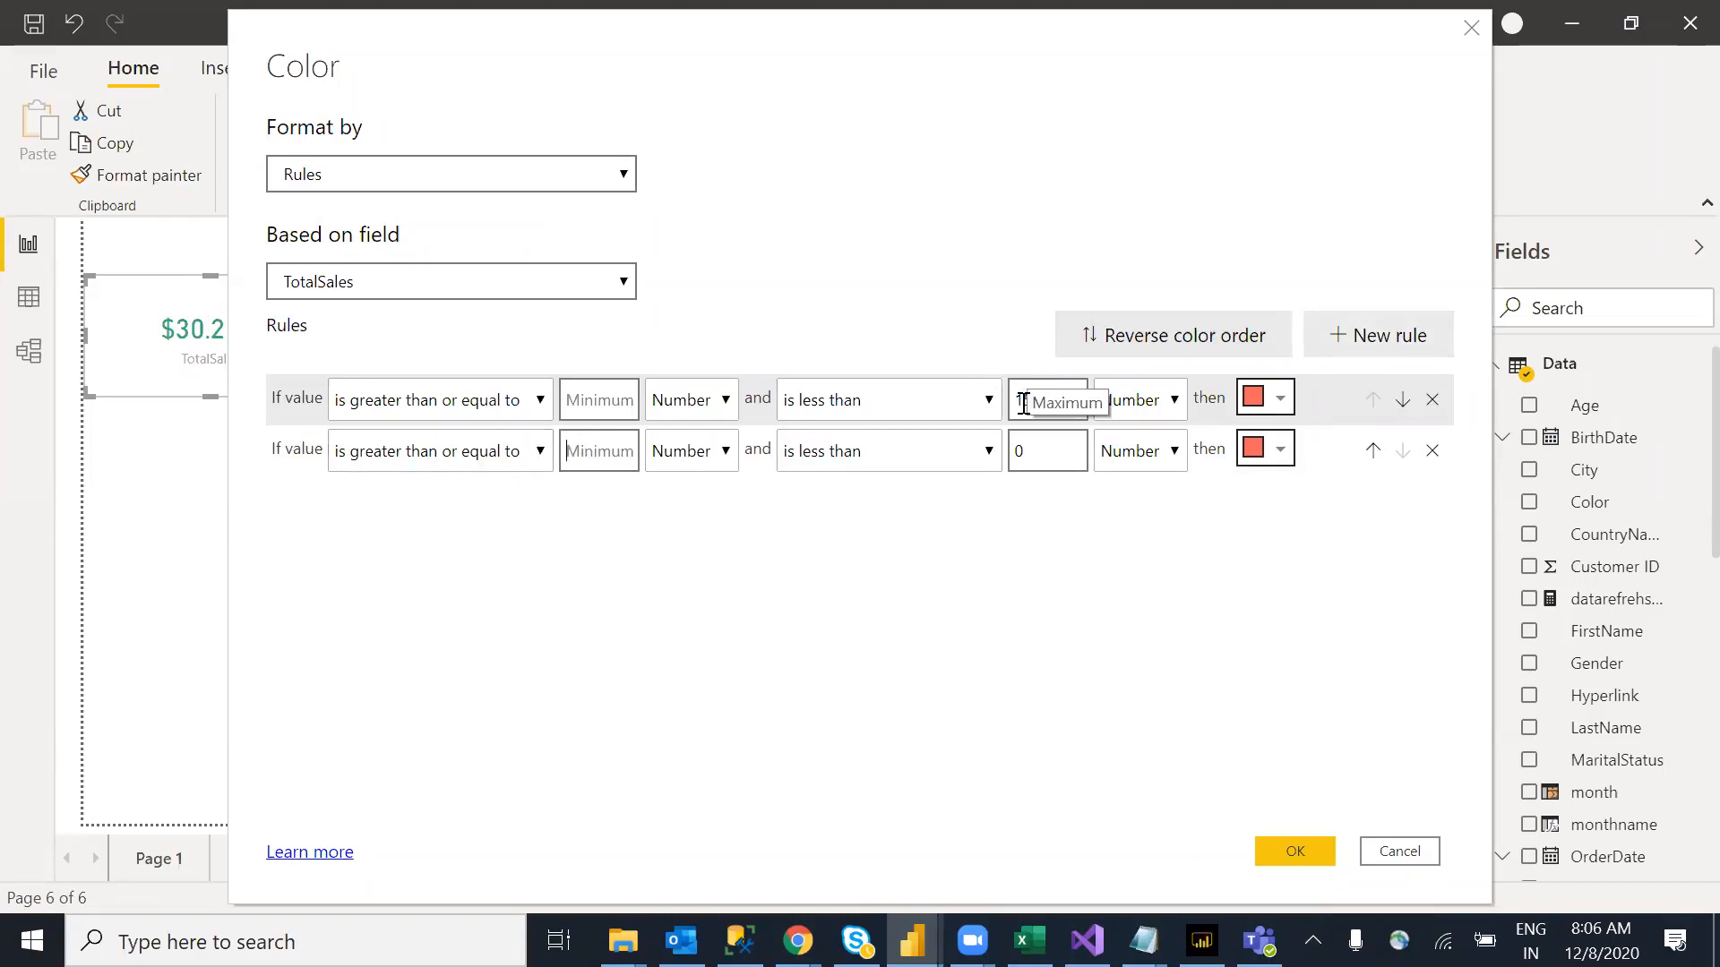
{"action": "left_click_drag", "start_coordinate": [1018, 402], "coordinate": [1114, 416]}
{"action": "key", "text": "ctrl+c"}
{"action": "left_click", "coordinate": [616, 450]}
{"action": "key", "text": "ctrl+v"}
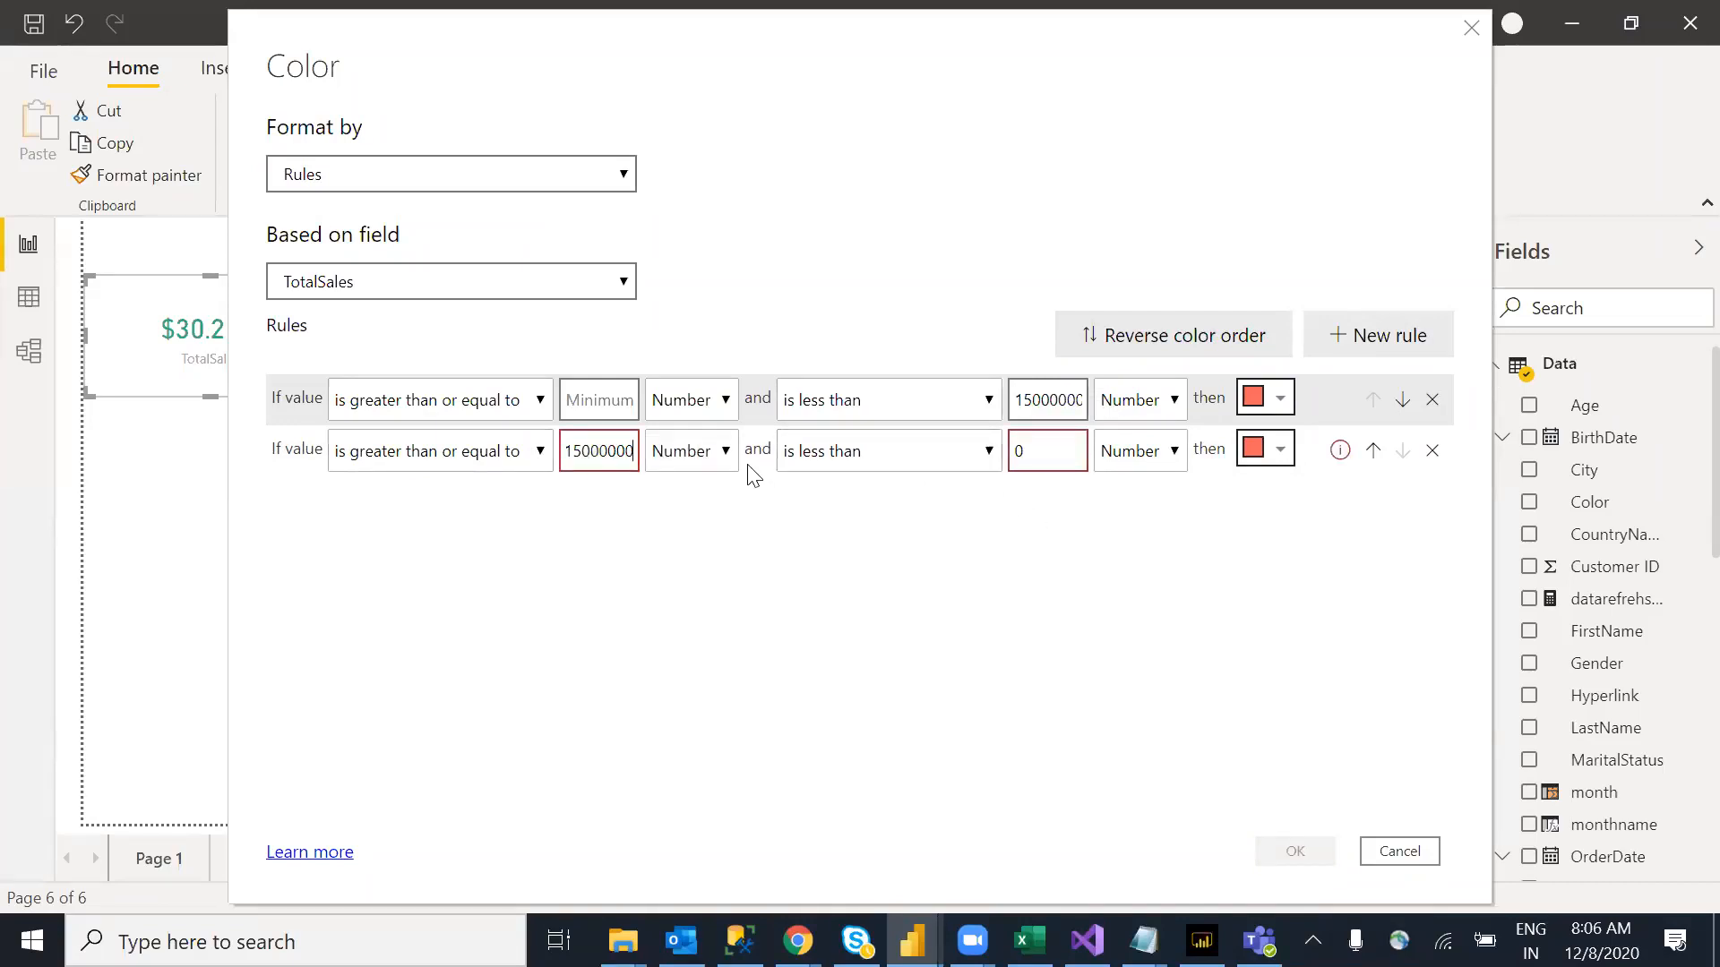
{"action": "left_click", "coordinate": [1014, 571]}
{"action": "left_click", "coordinate": [1050, 450]}
{"action": "key", "text": "BackSpace"}
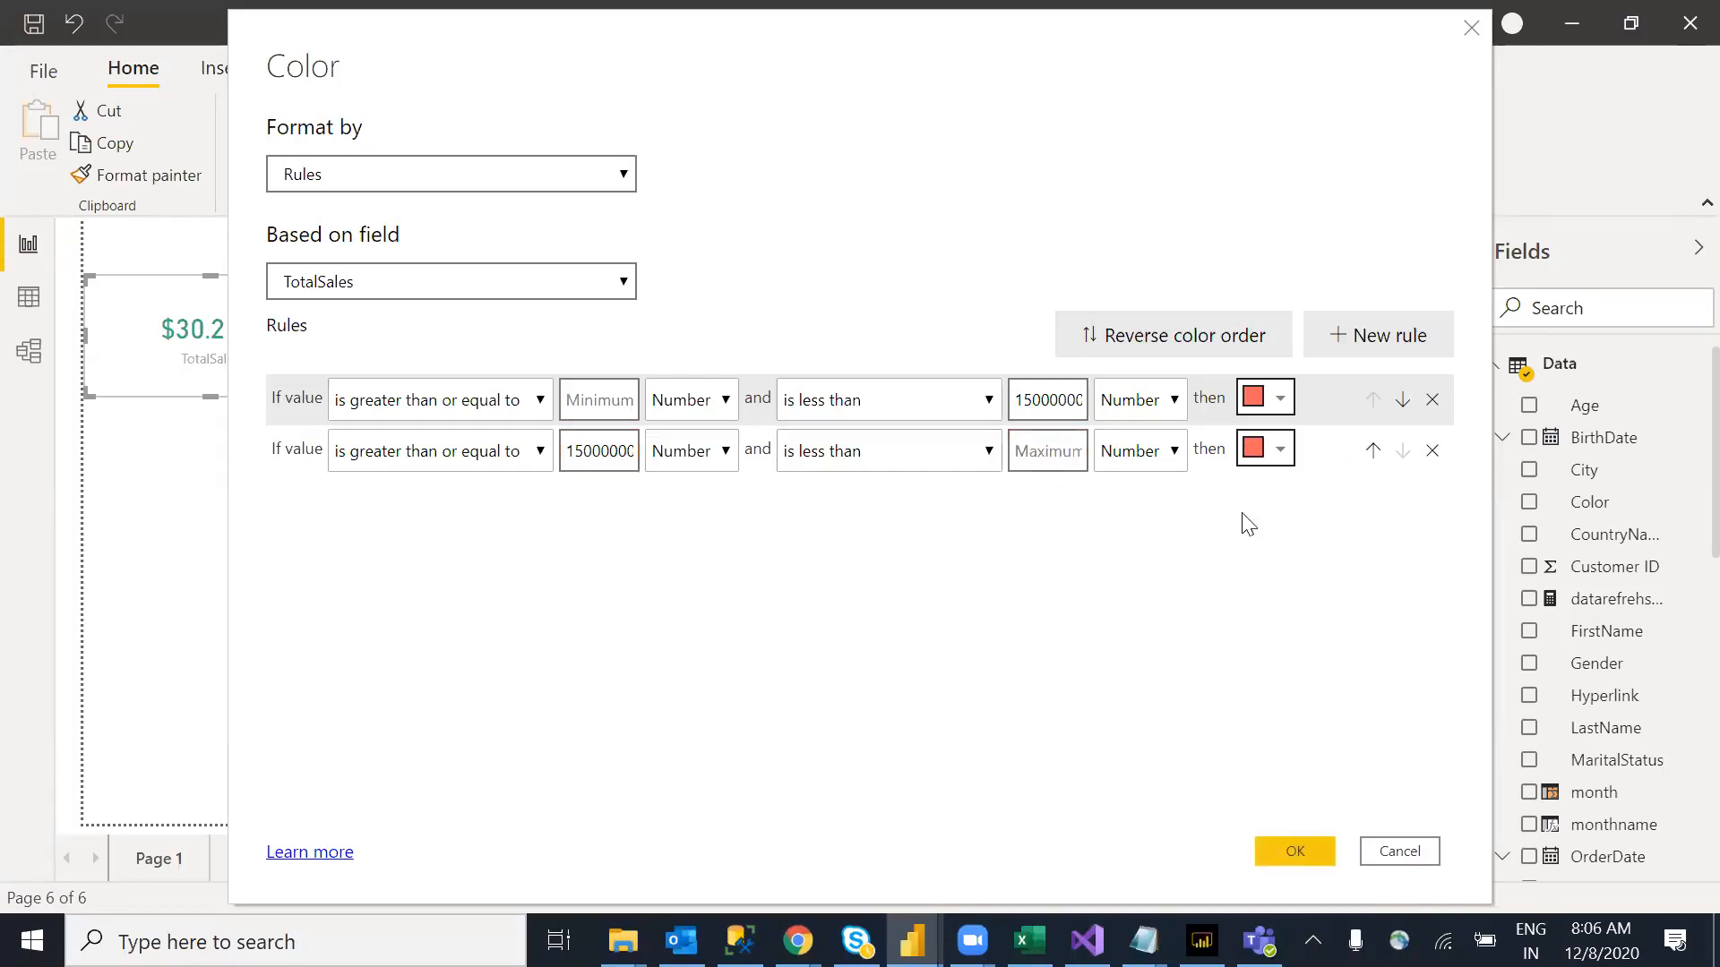
Step: Set the second rule's color to the green theme color and apply the color rules
{"action": "left_click", "coordinate": [1281, 449]}
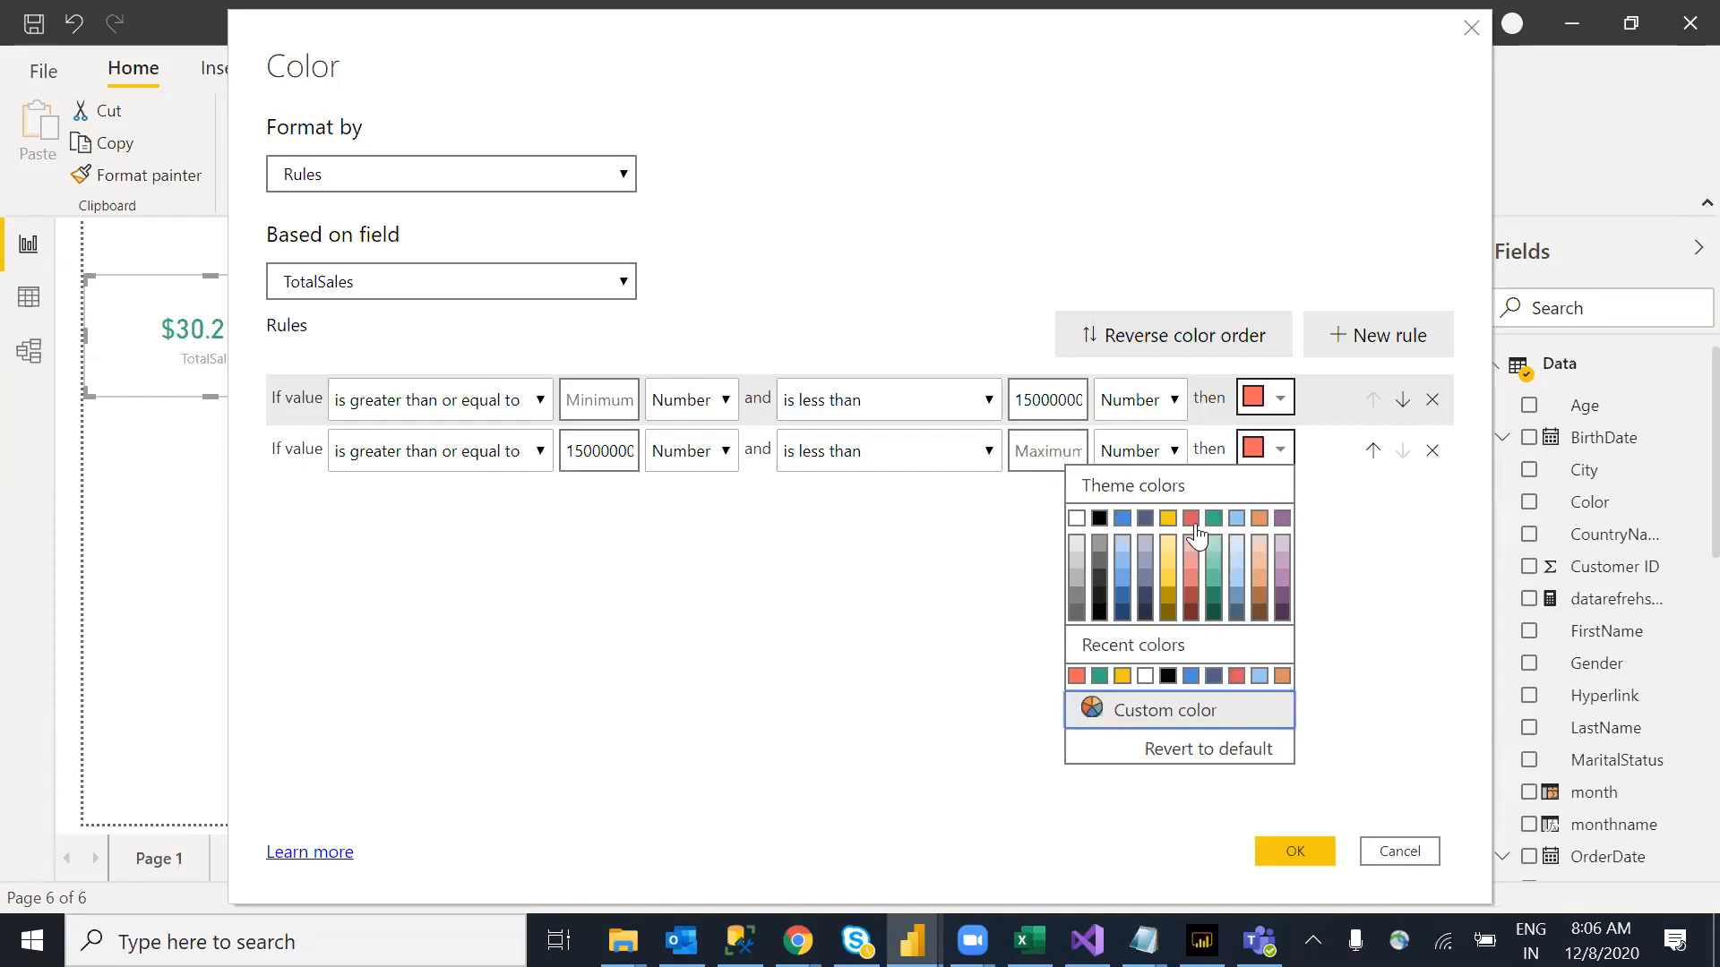
{"action": "left_click", "coordinate": [1214, 520]}
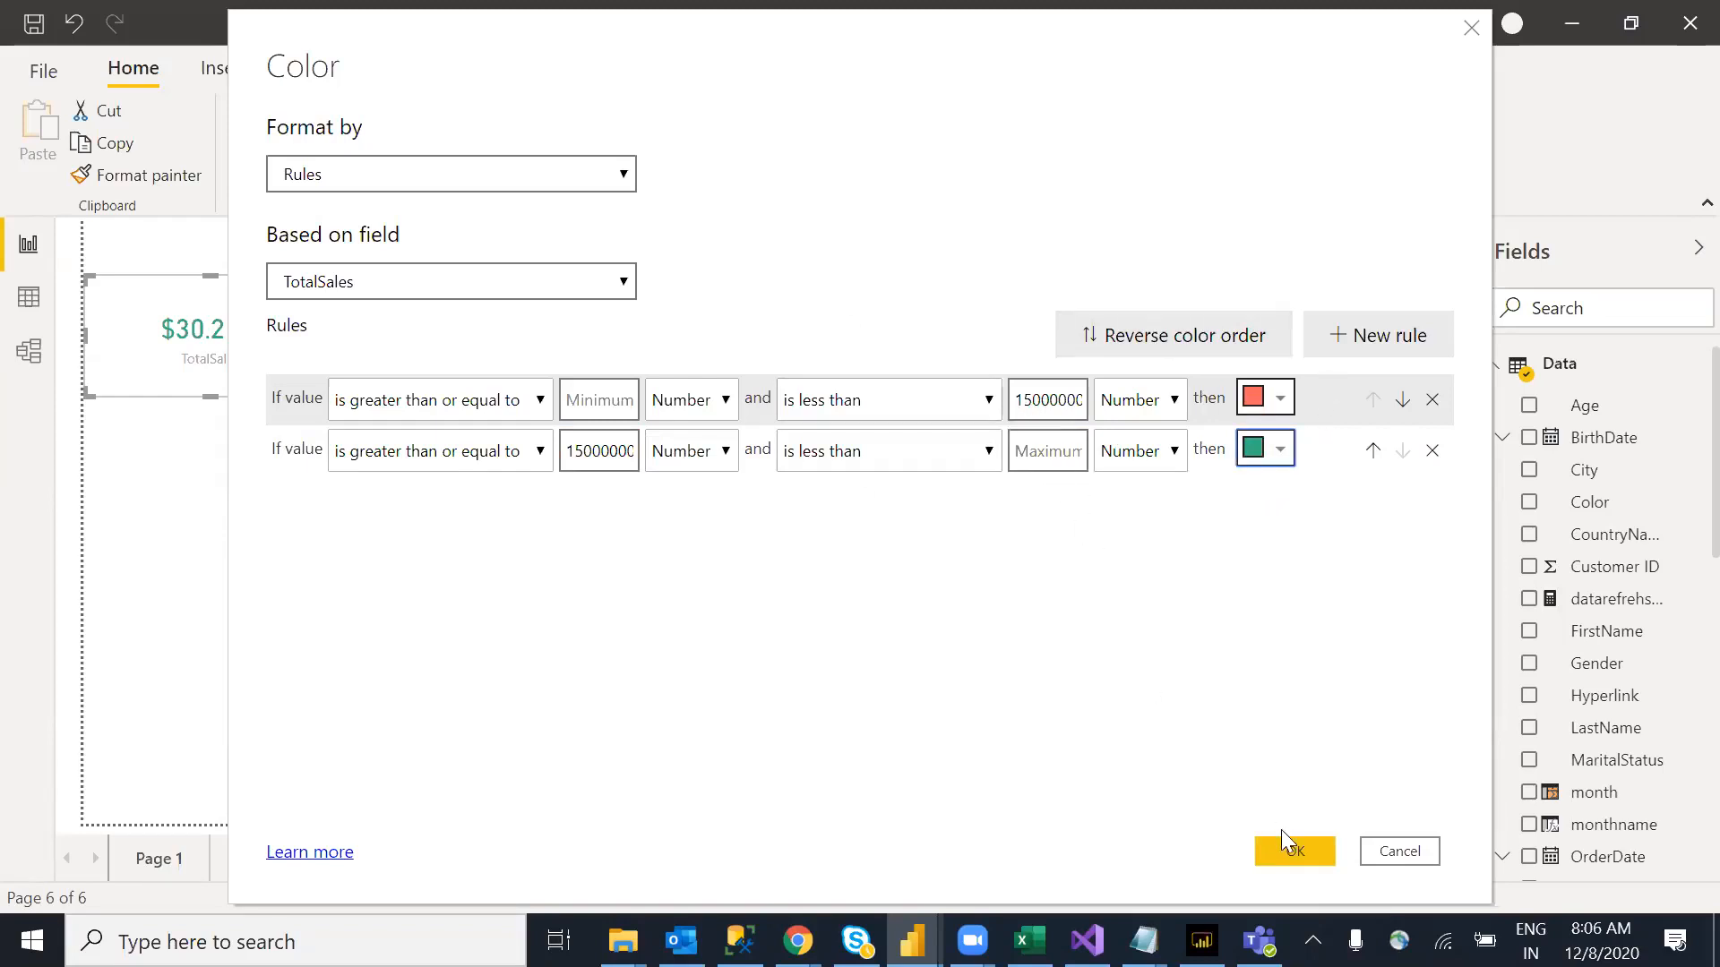
{"action": "left_click", "coordinate": [1295, 856]}
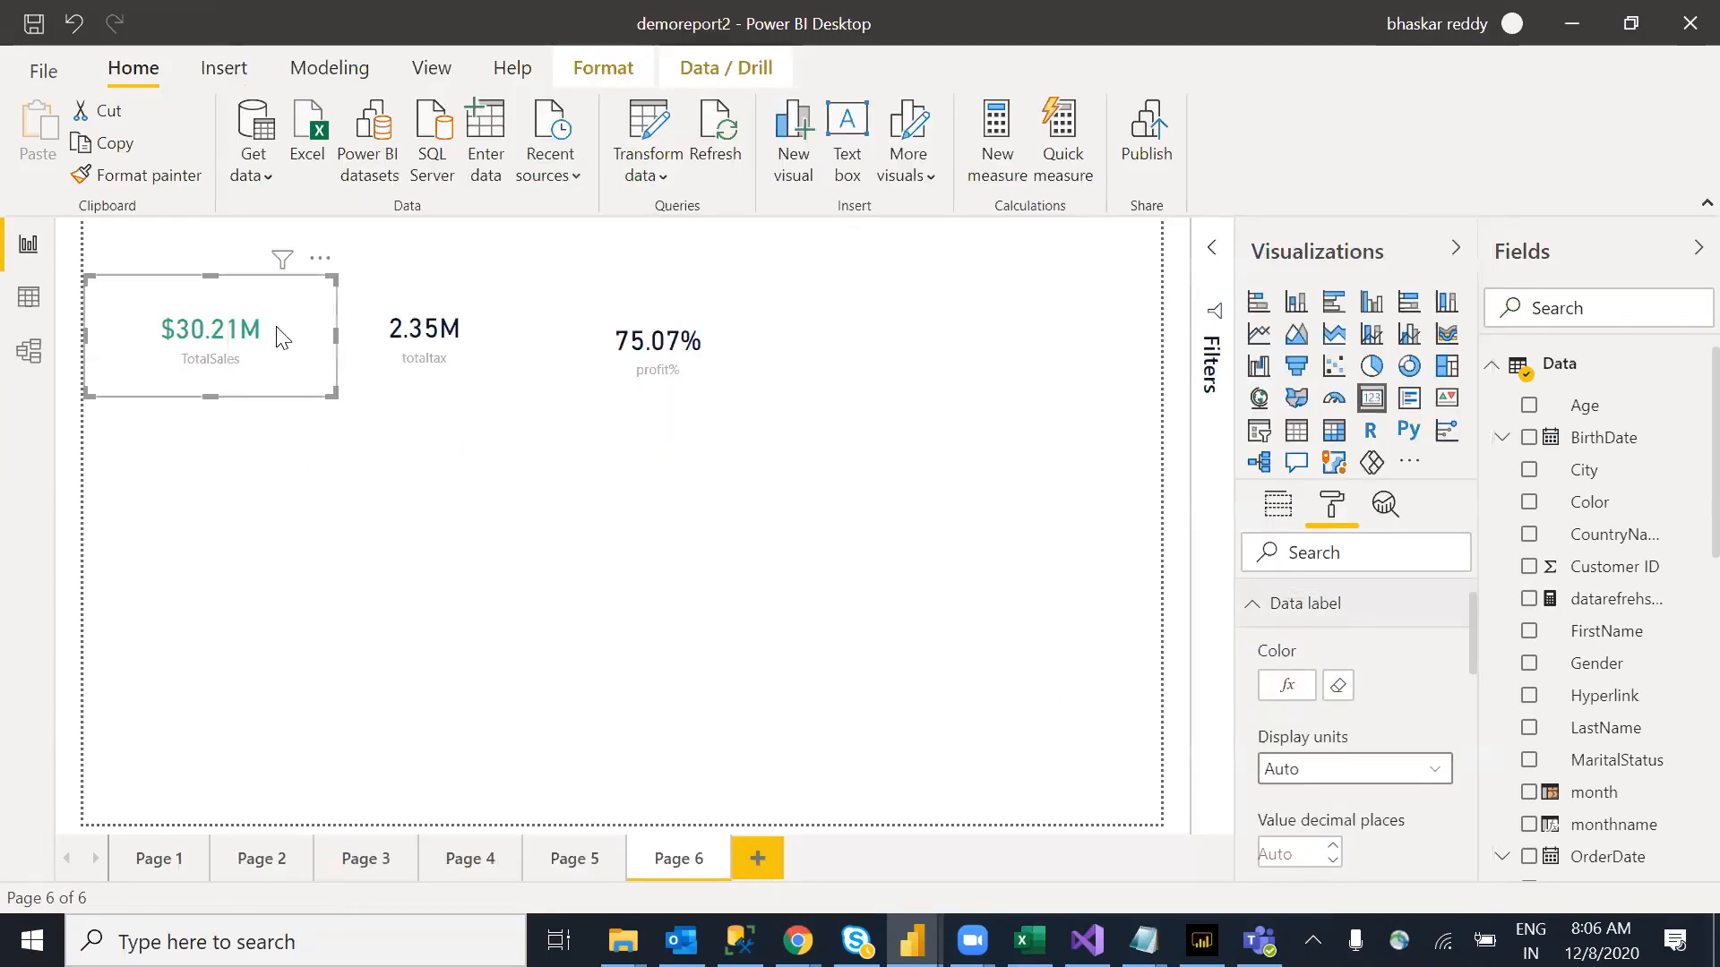
Step: Move the TotalSales card to the empty area below the totaltax card
{"action": "left_click_drag", "start_coordinate": [282, 352], "coordinate": [424, 496]}
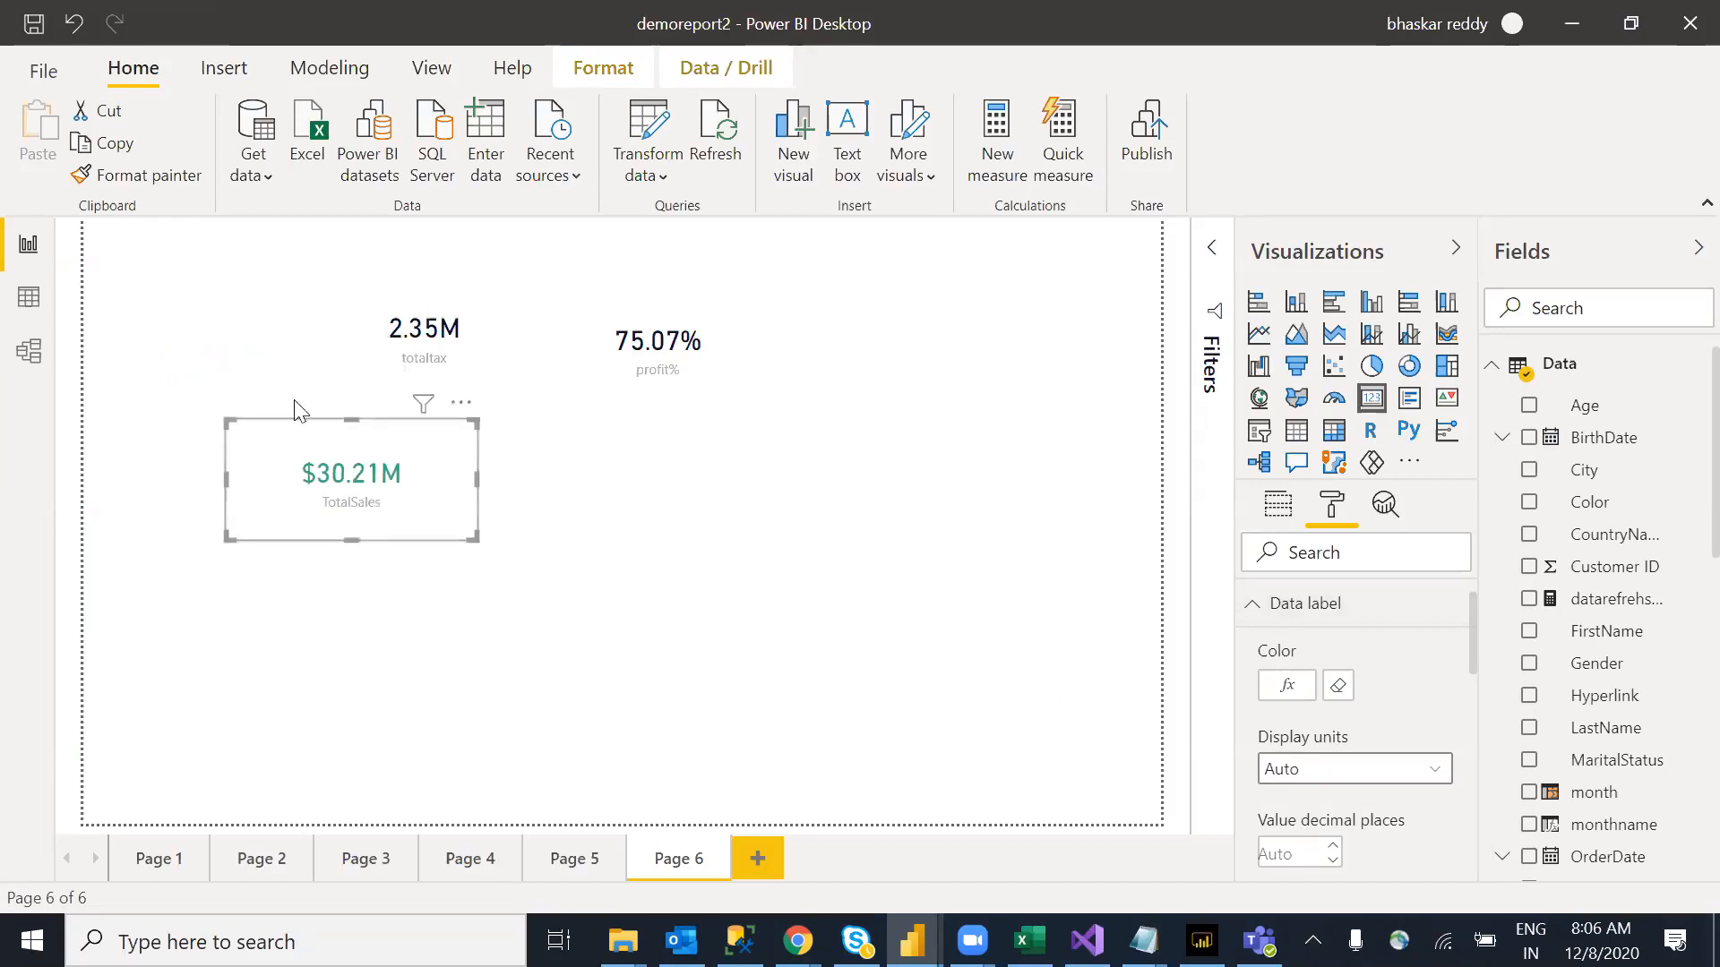
{"action": "left_click", "coordinate": [892, 467]}
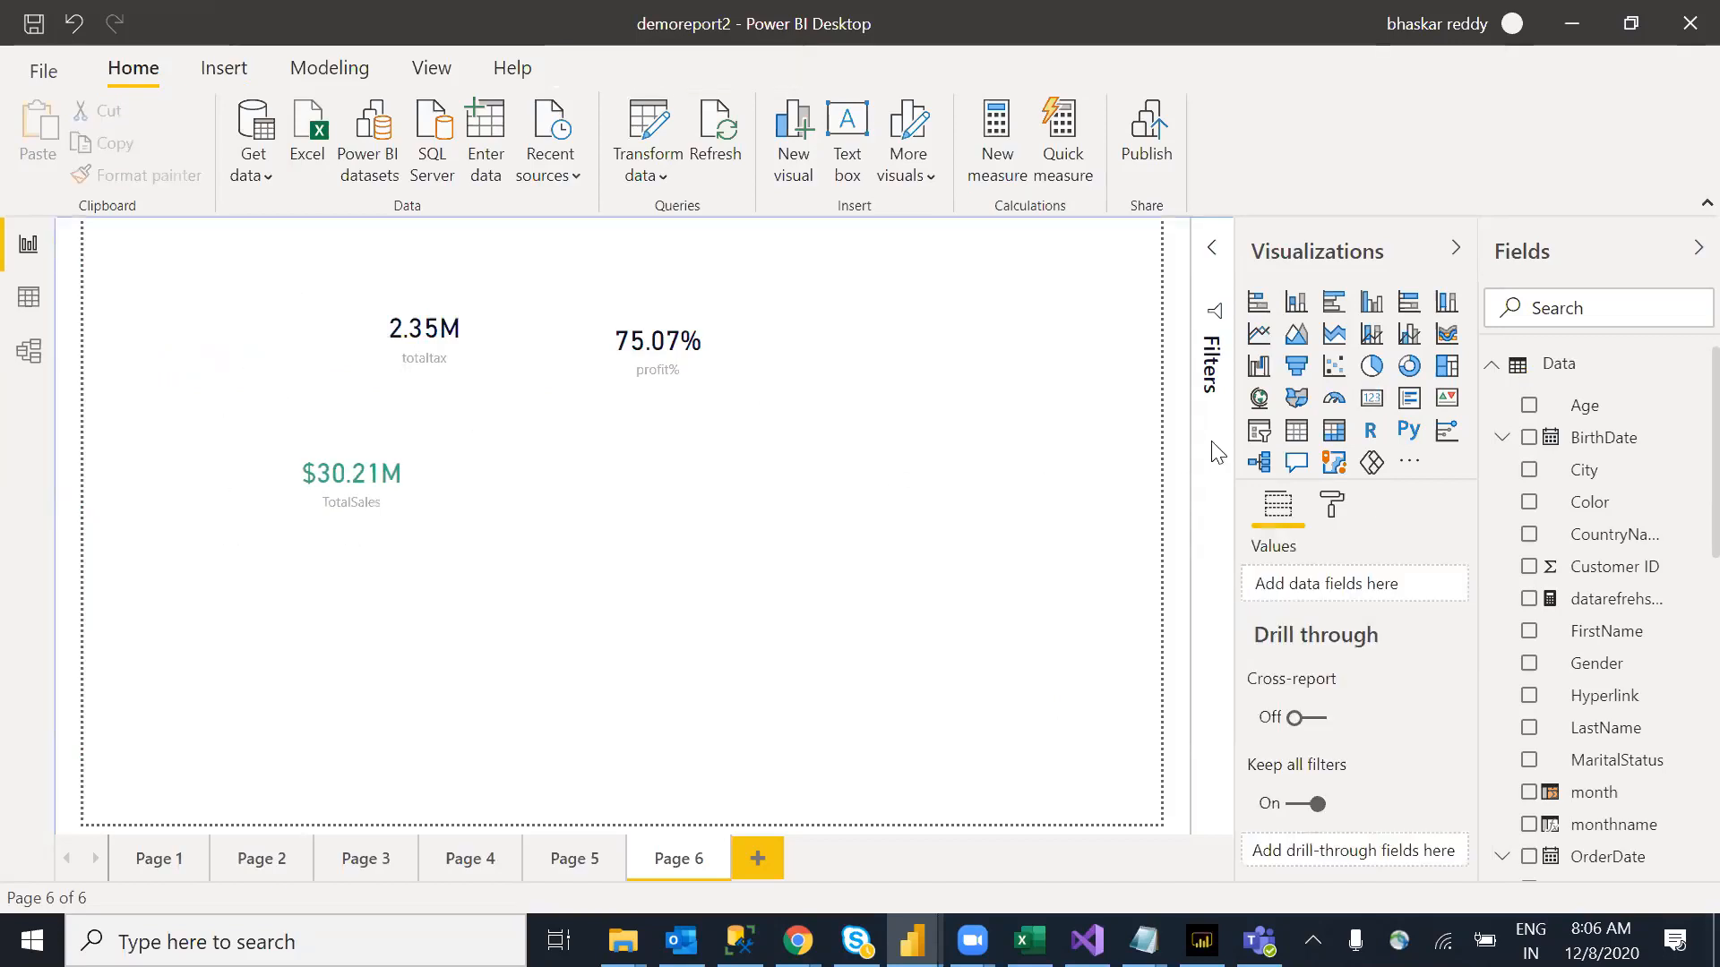
Step: Add a slicer with the CountryName field and filter the report page to France
{"action": "left_click", "coordinate": [1258, 435]}
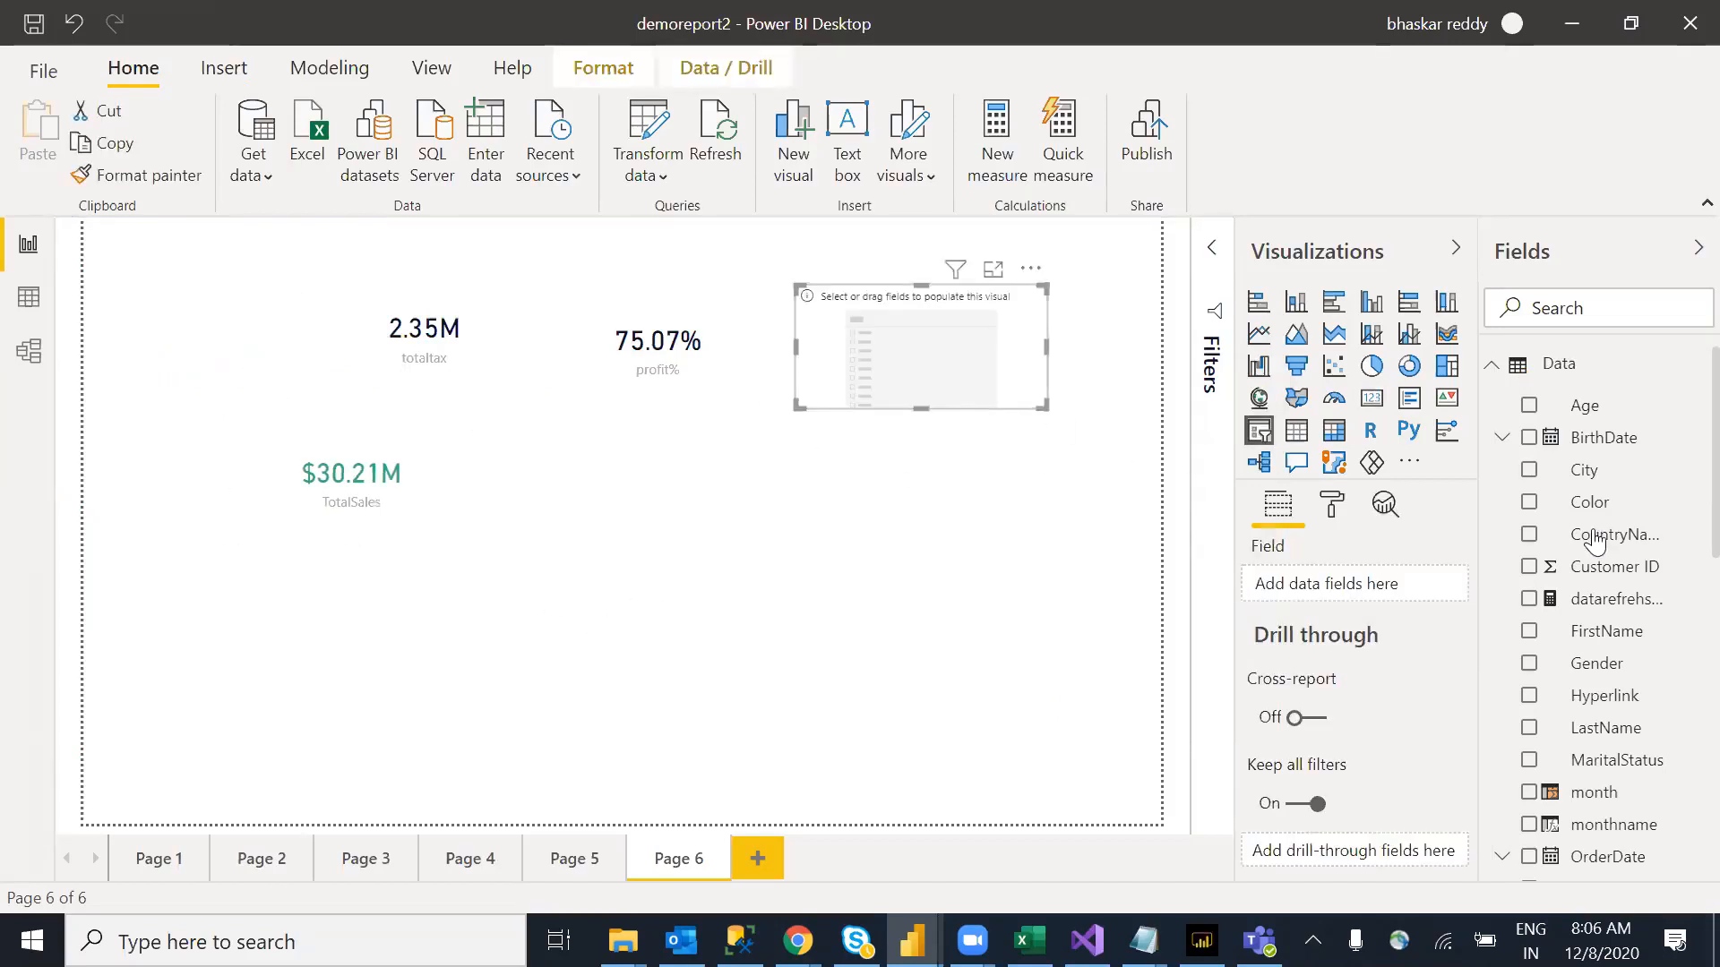
{"action": "left_click_drag", "start_coordinate": [1637, 540], "coordinate": [979, 362]}
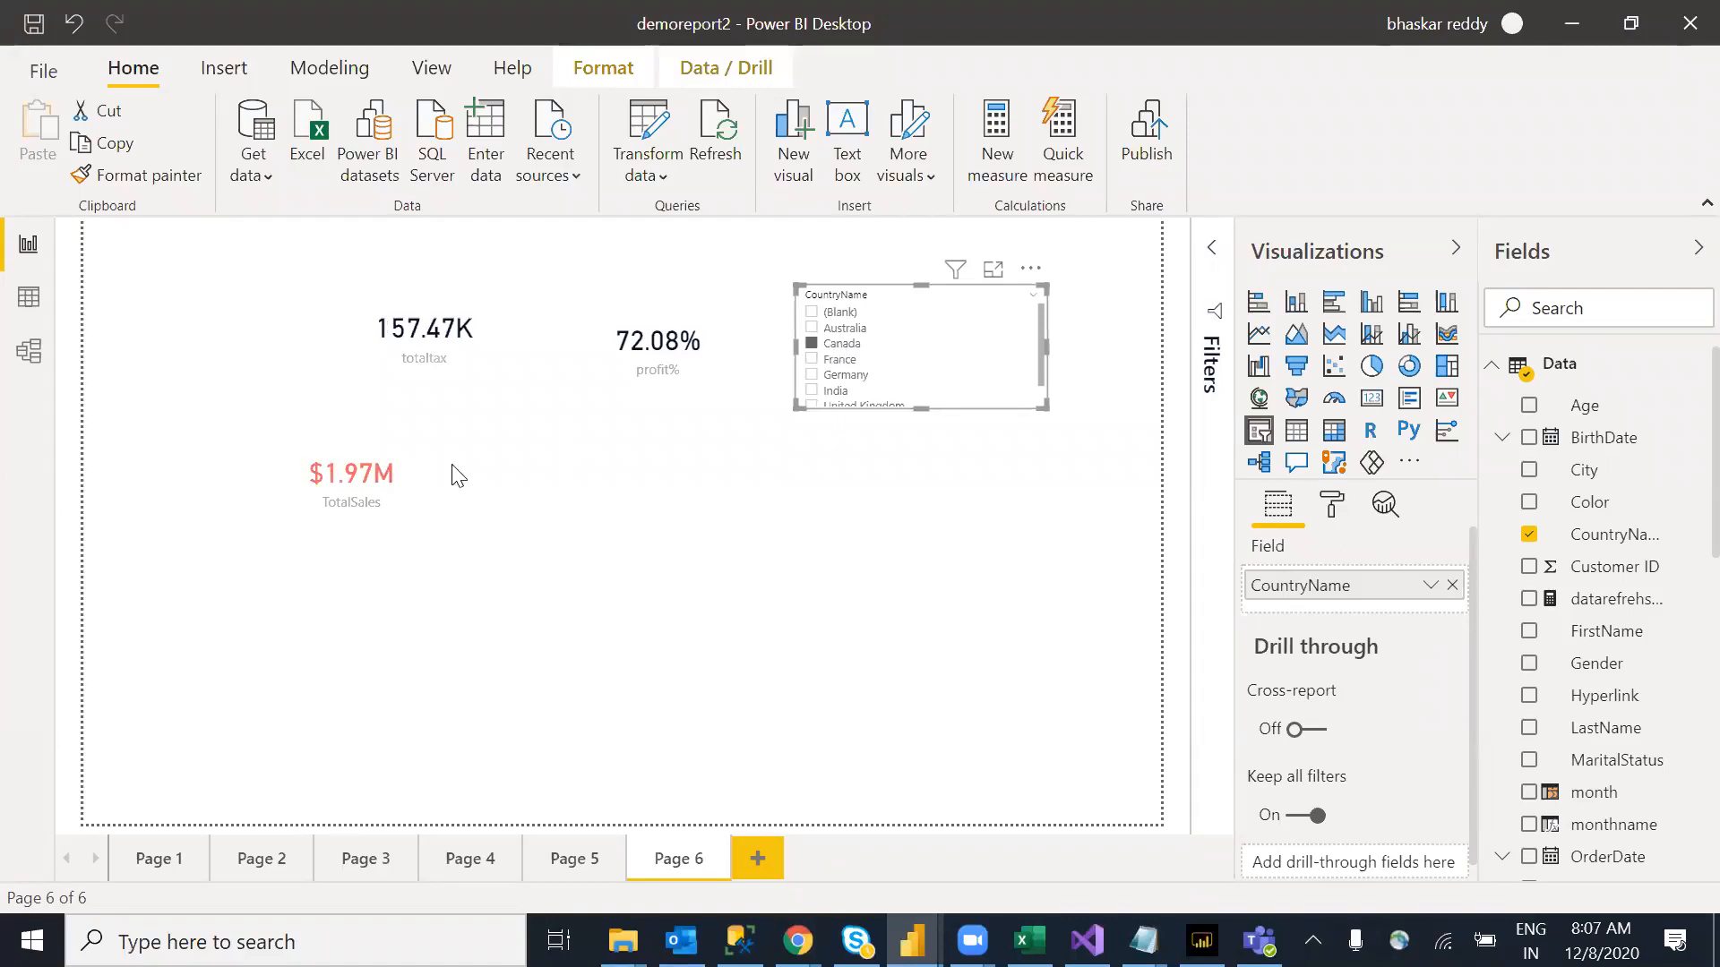
{"action": "left_click", "coordinate": [840, 361]}
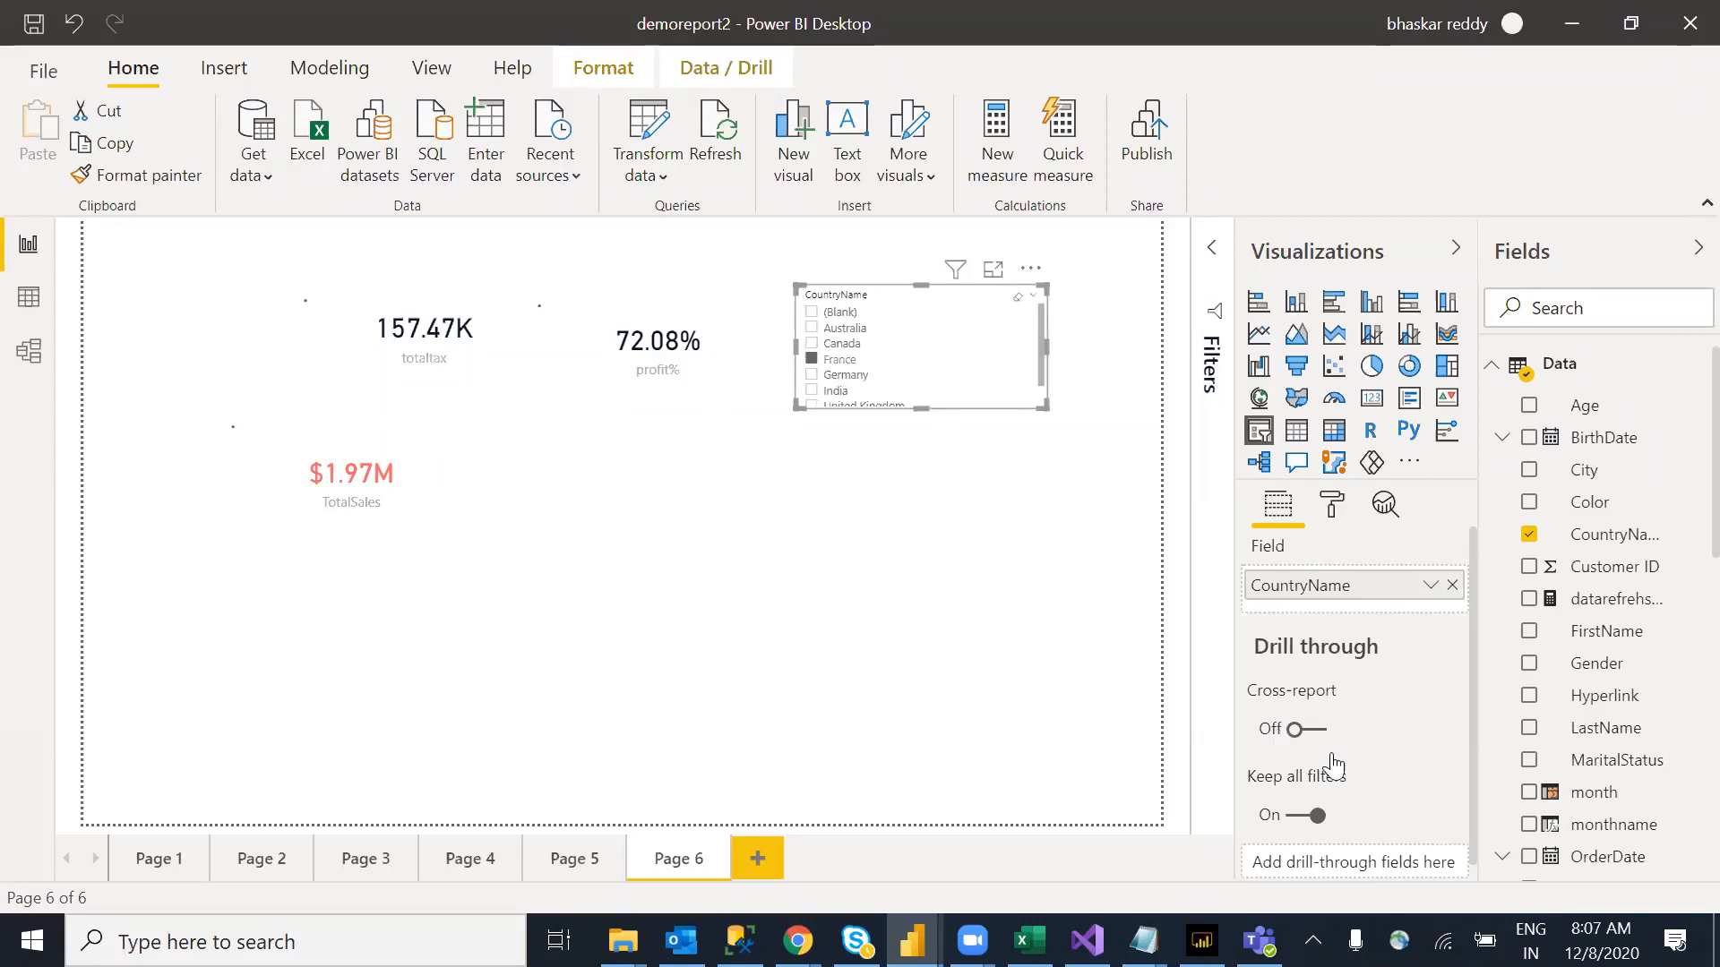
Step: Review the conditional color rules of the TotalSales card's data label without changing them
{"action": "left_click", "coordinate": [1334, 504]}
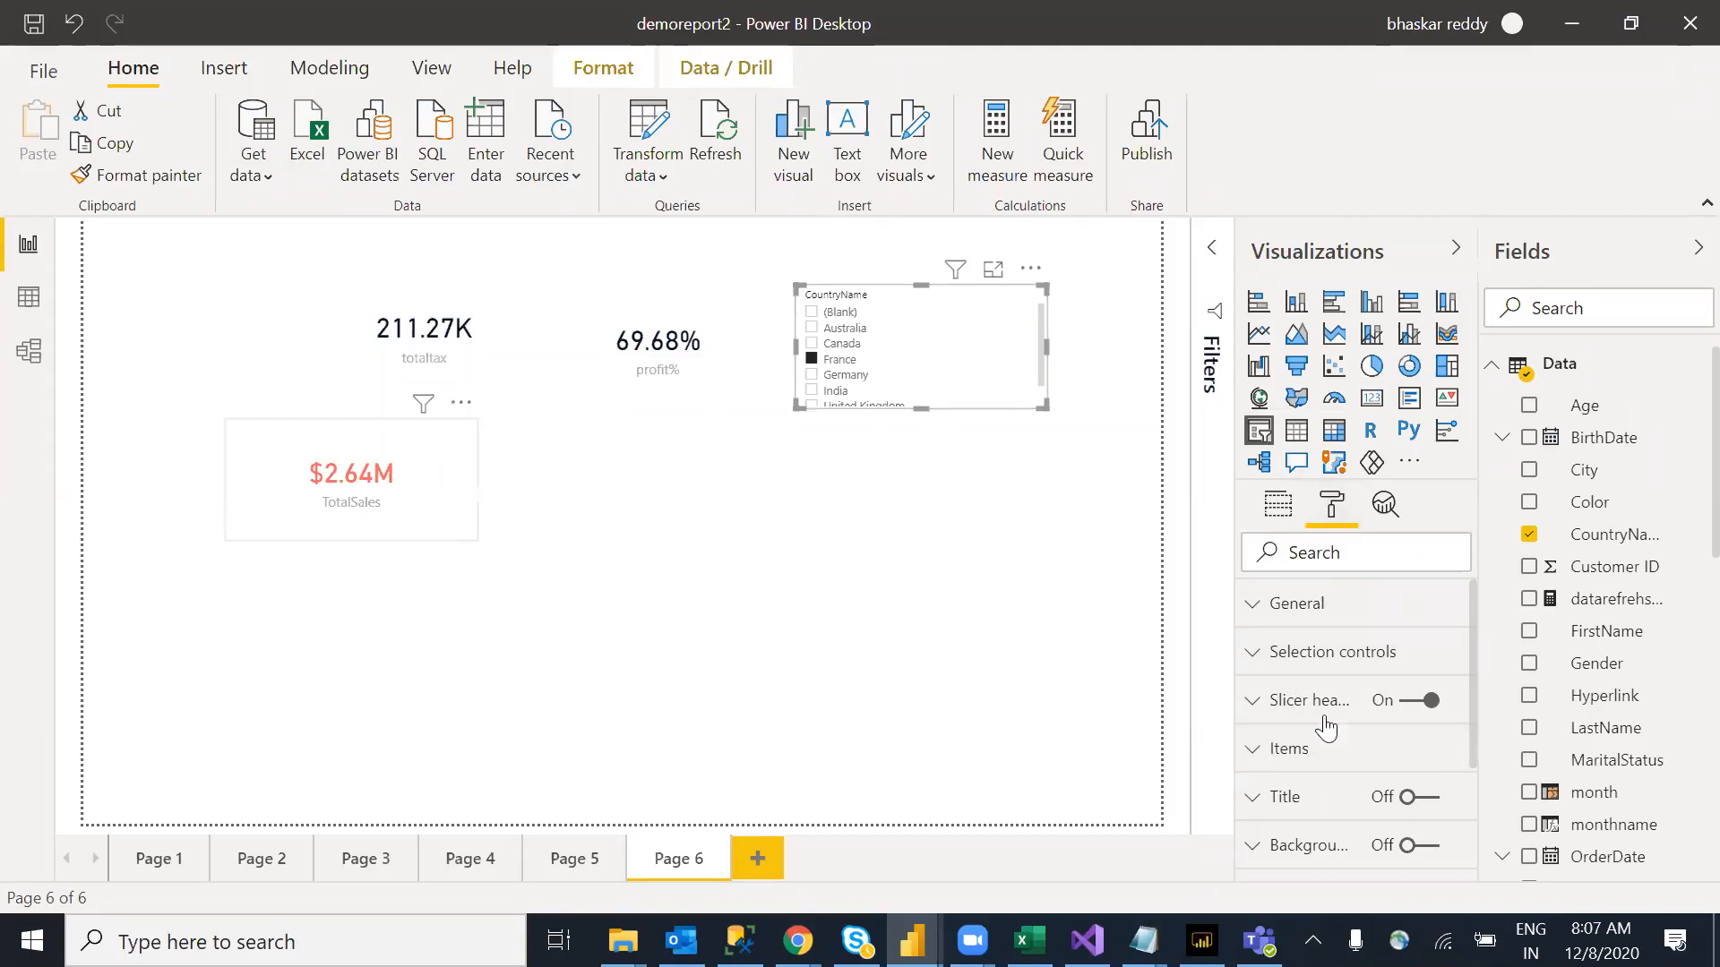
{"action": "left_click", "coordinate": [1278, 663]}
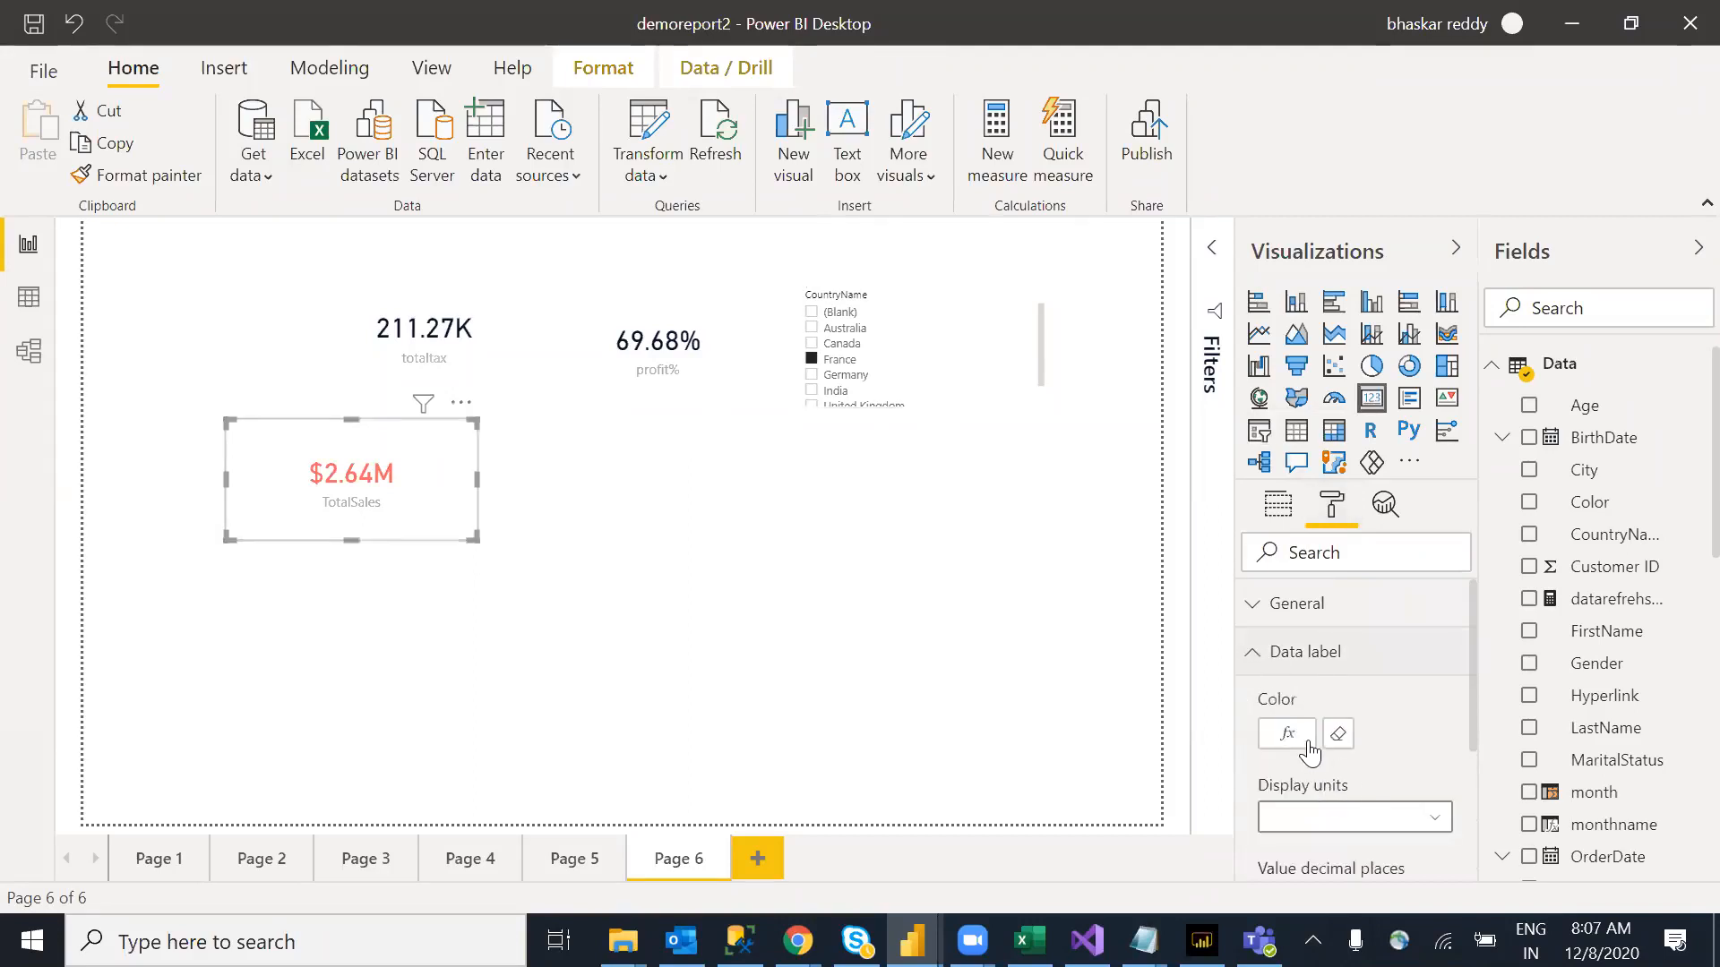
{"action": "left_click", "coordinate": [1288, 734]}
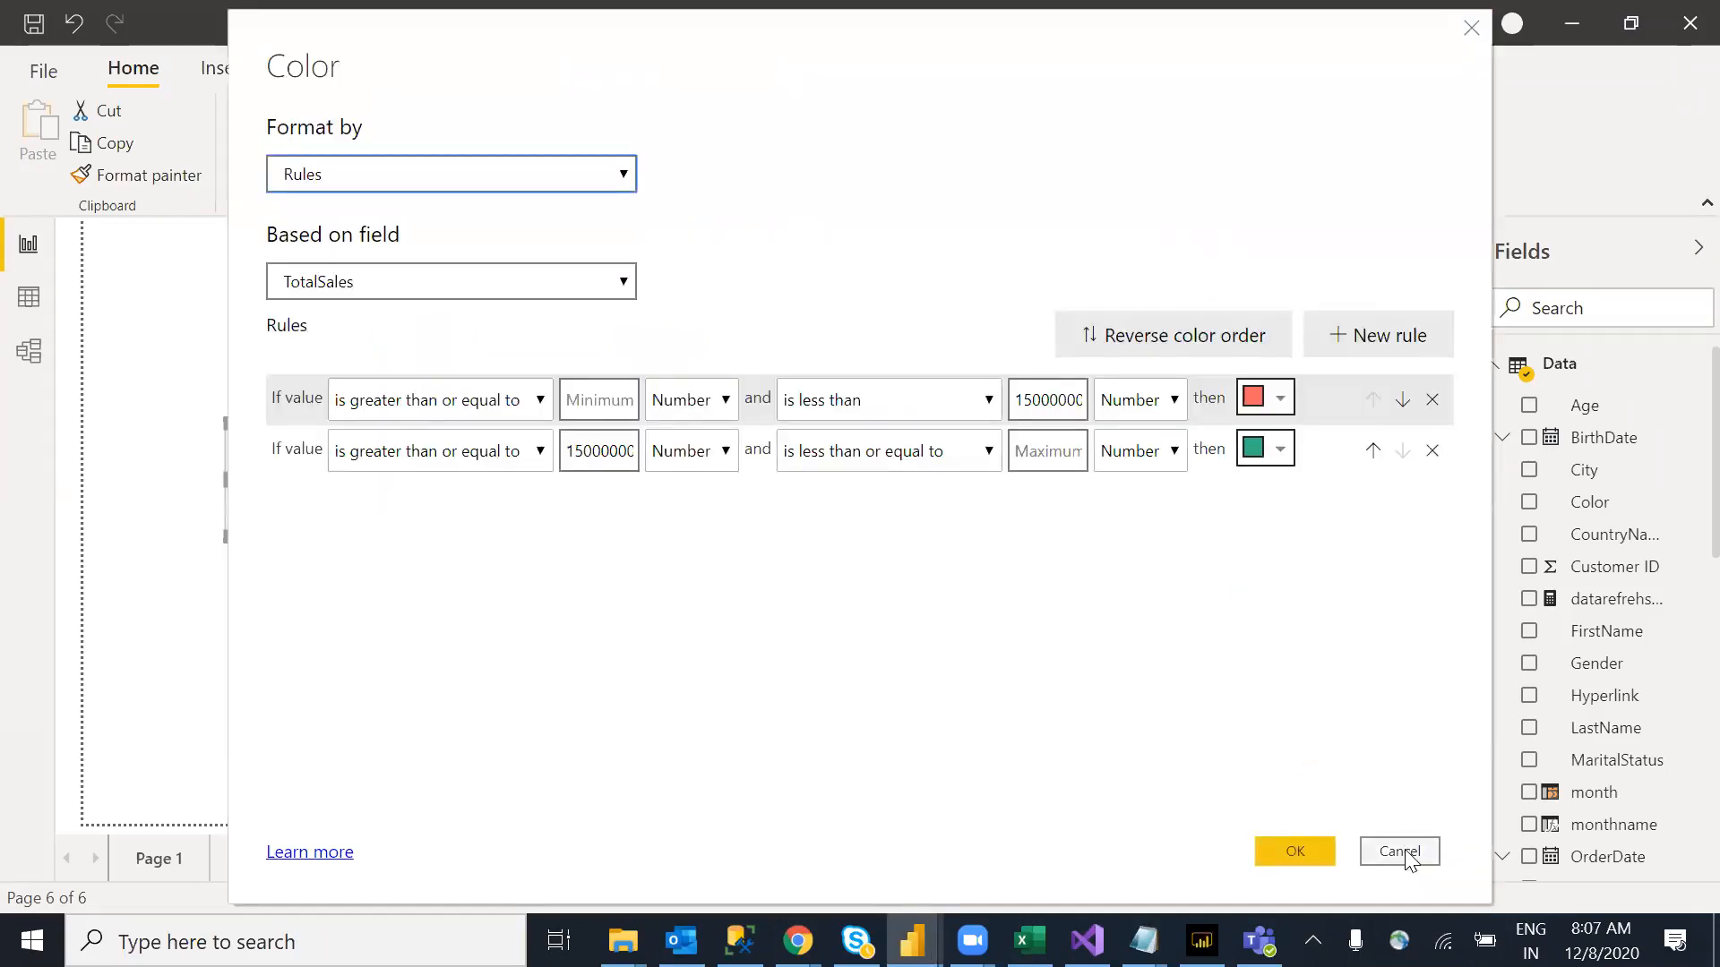
{"action": "left_click", "coordinate": [1403, 854]}
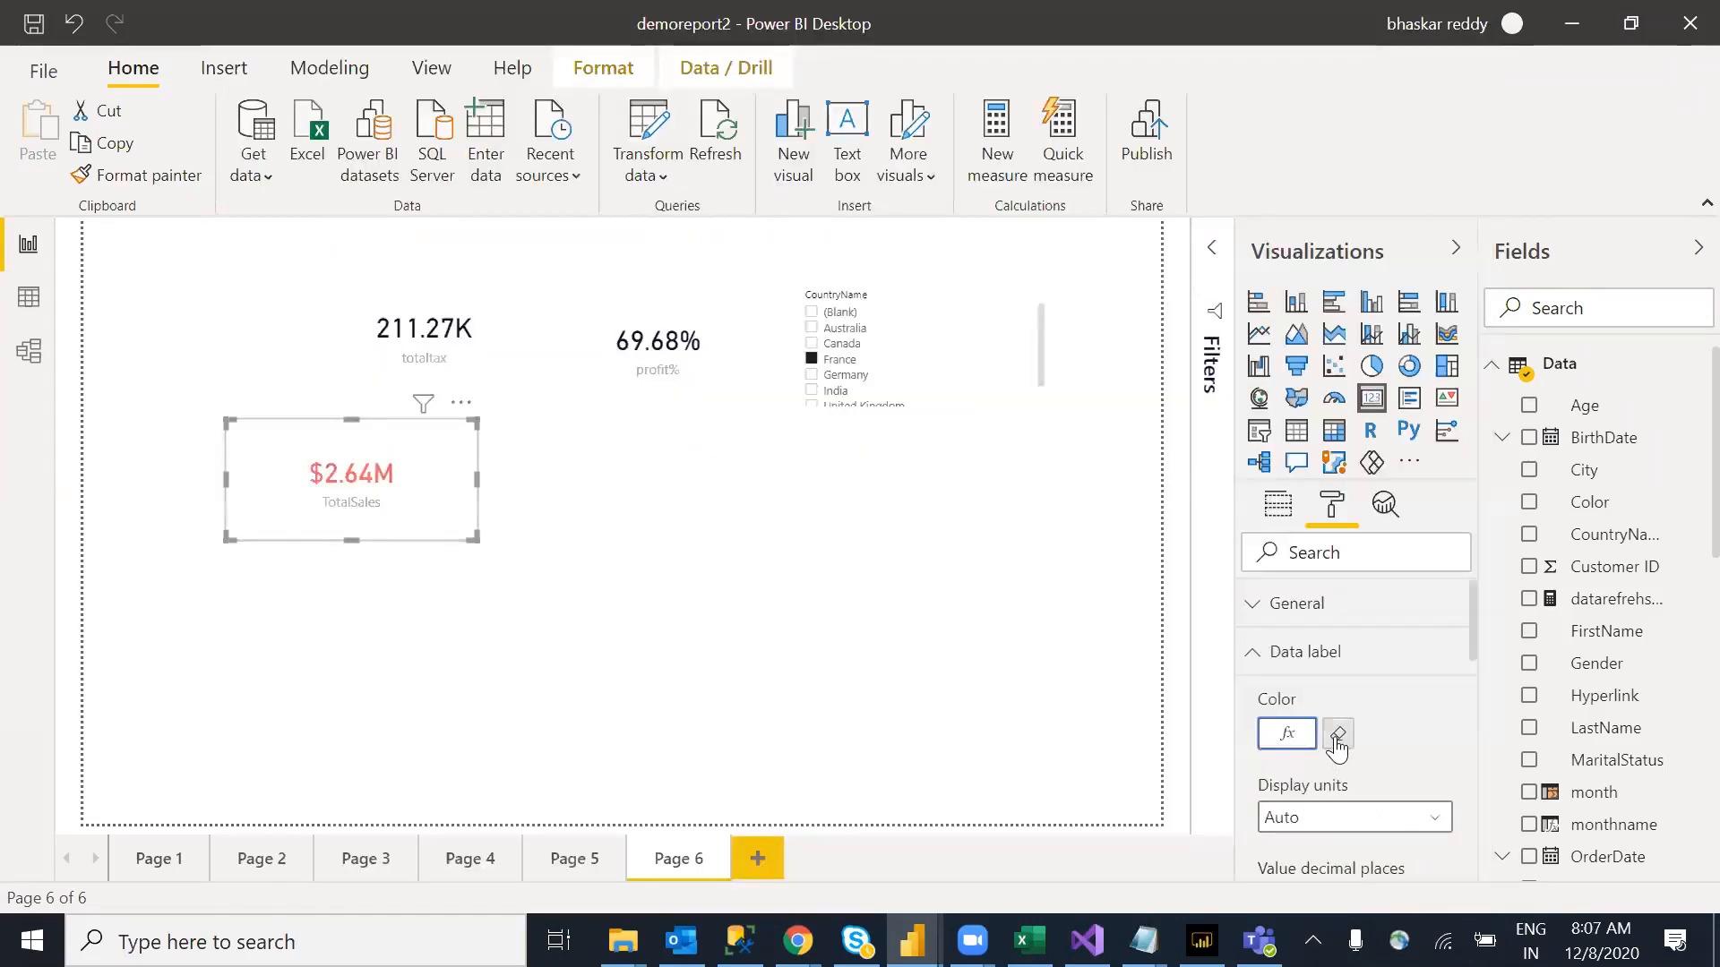
{"action": "left_click", "coordinate": [1288, 734]}
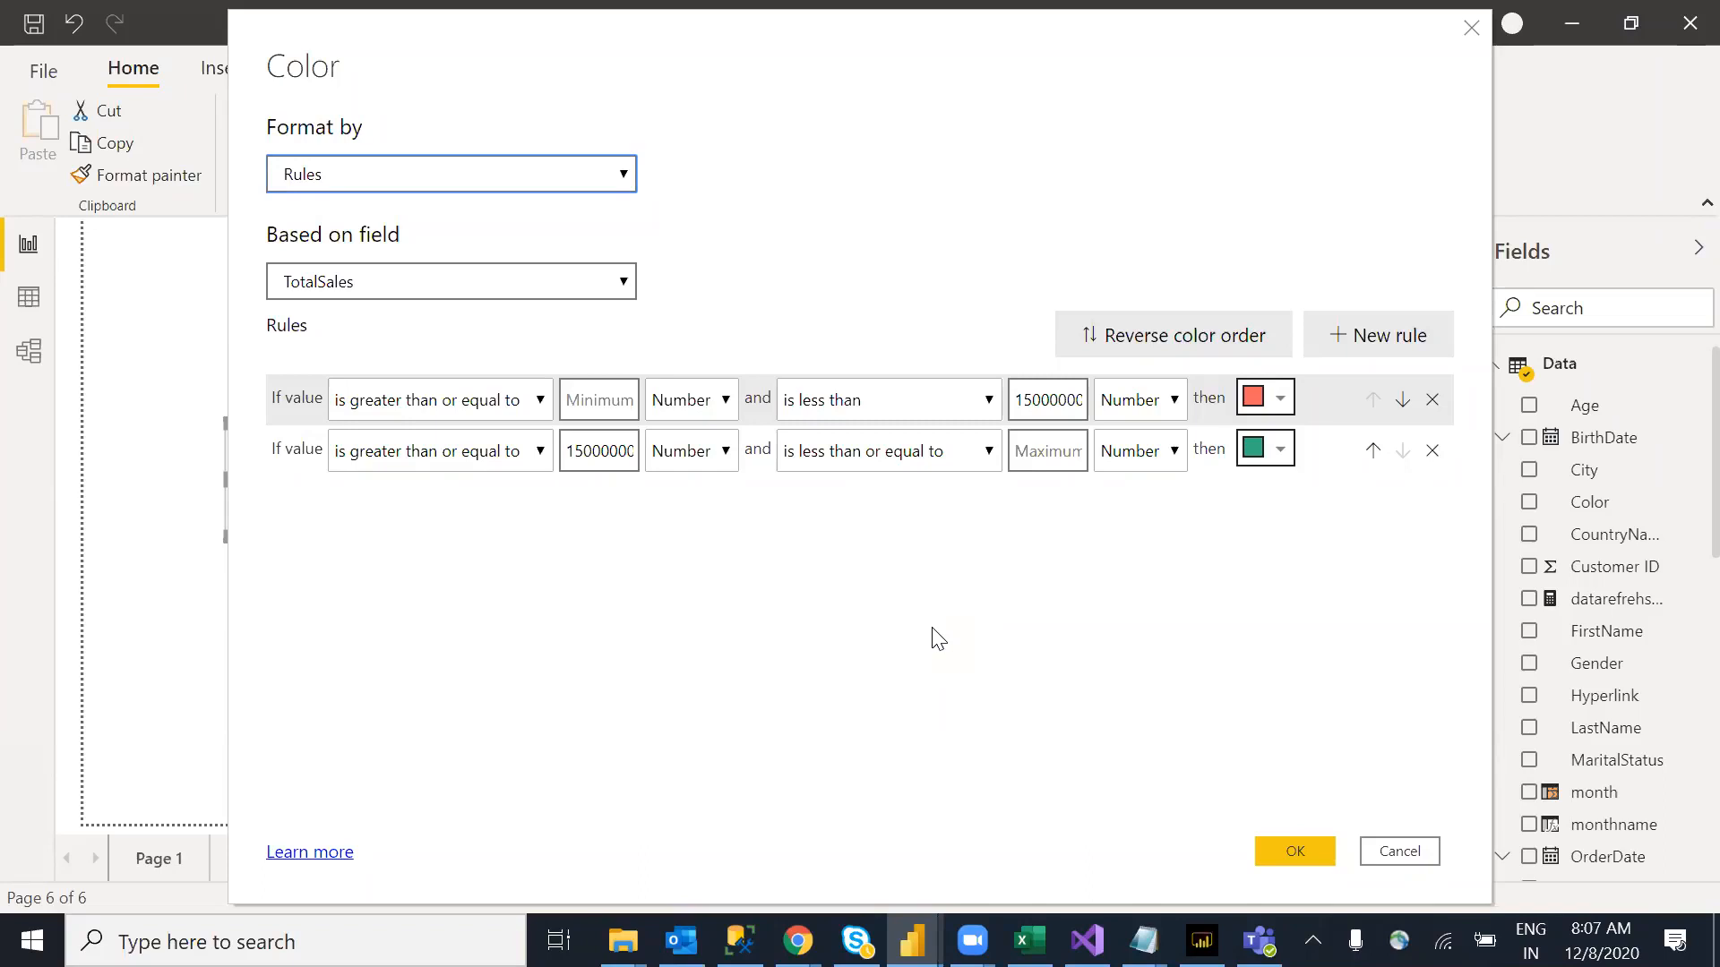
{"action": "left_click", "coordinate": [1405, 855]}
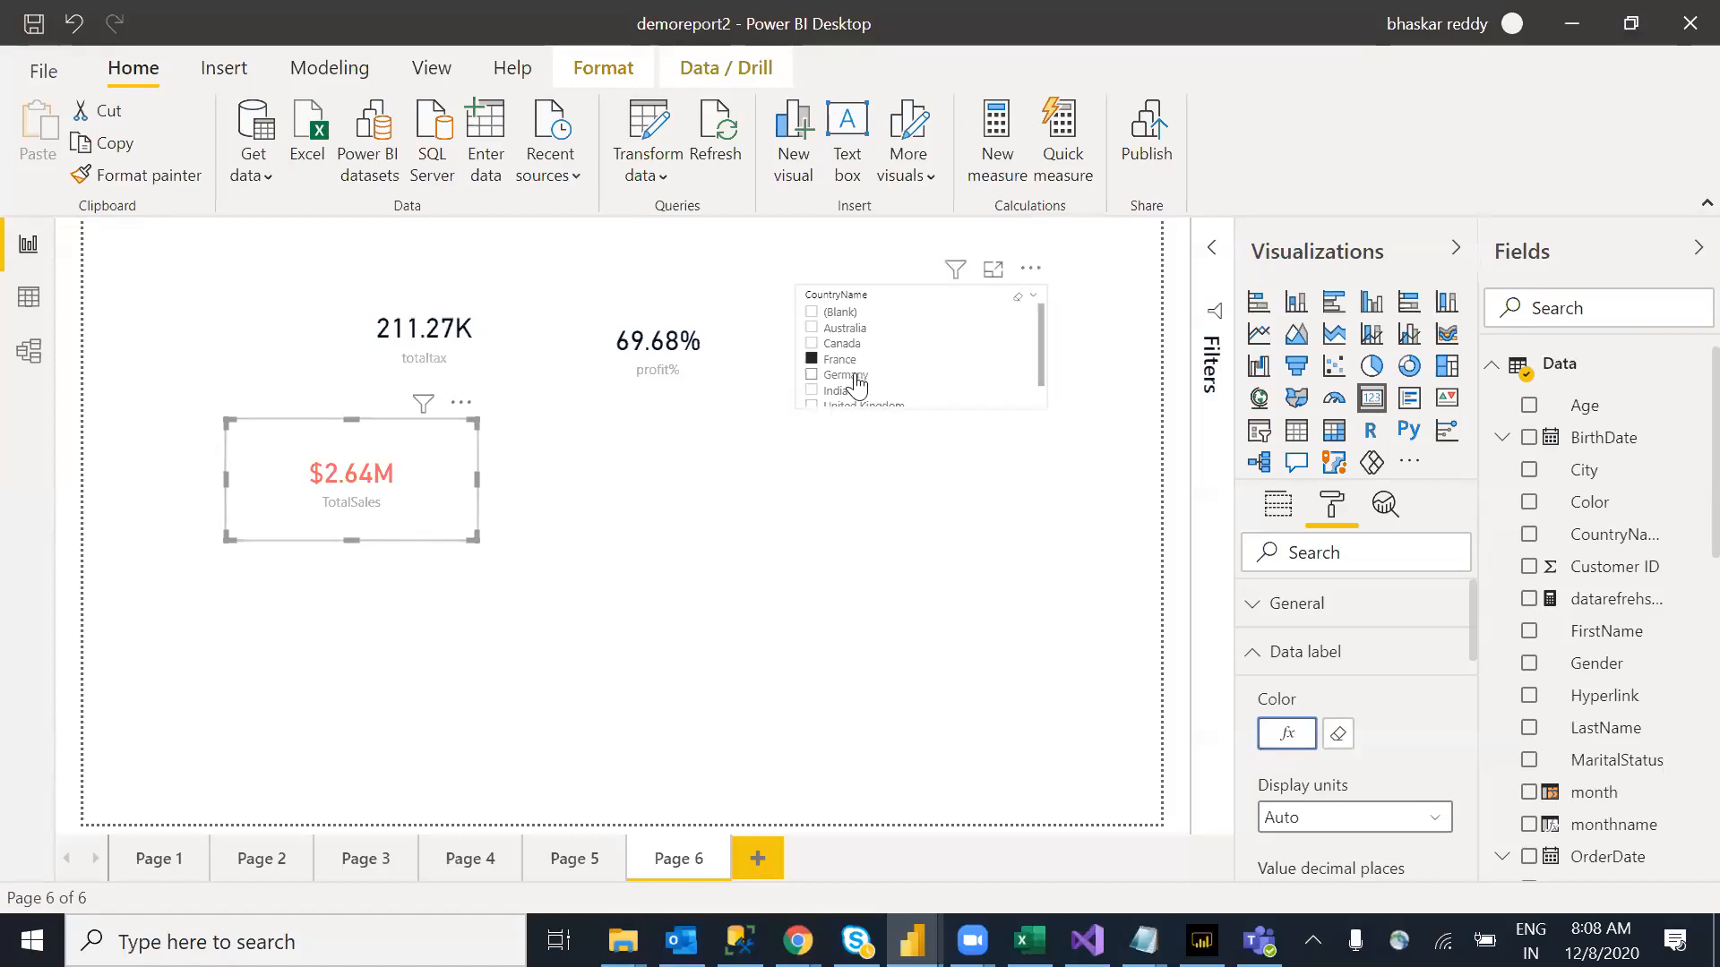
Step: Filter the report page to Germany in the CountryName slicer
{"action": "left_click", "coordinate": [985, 375]}
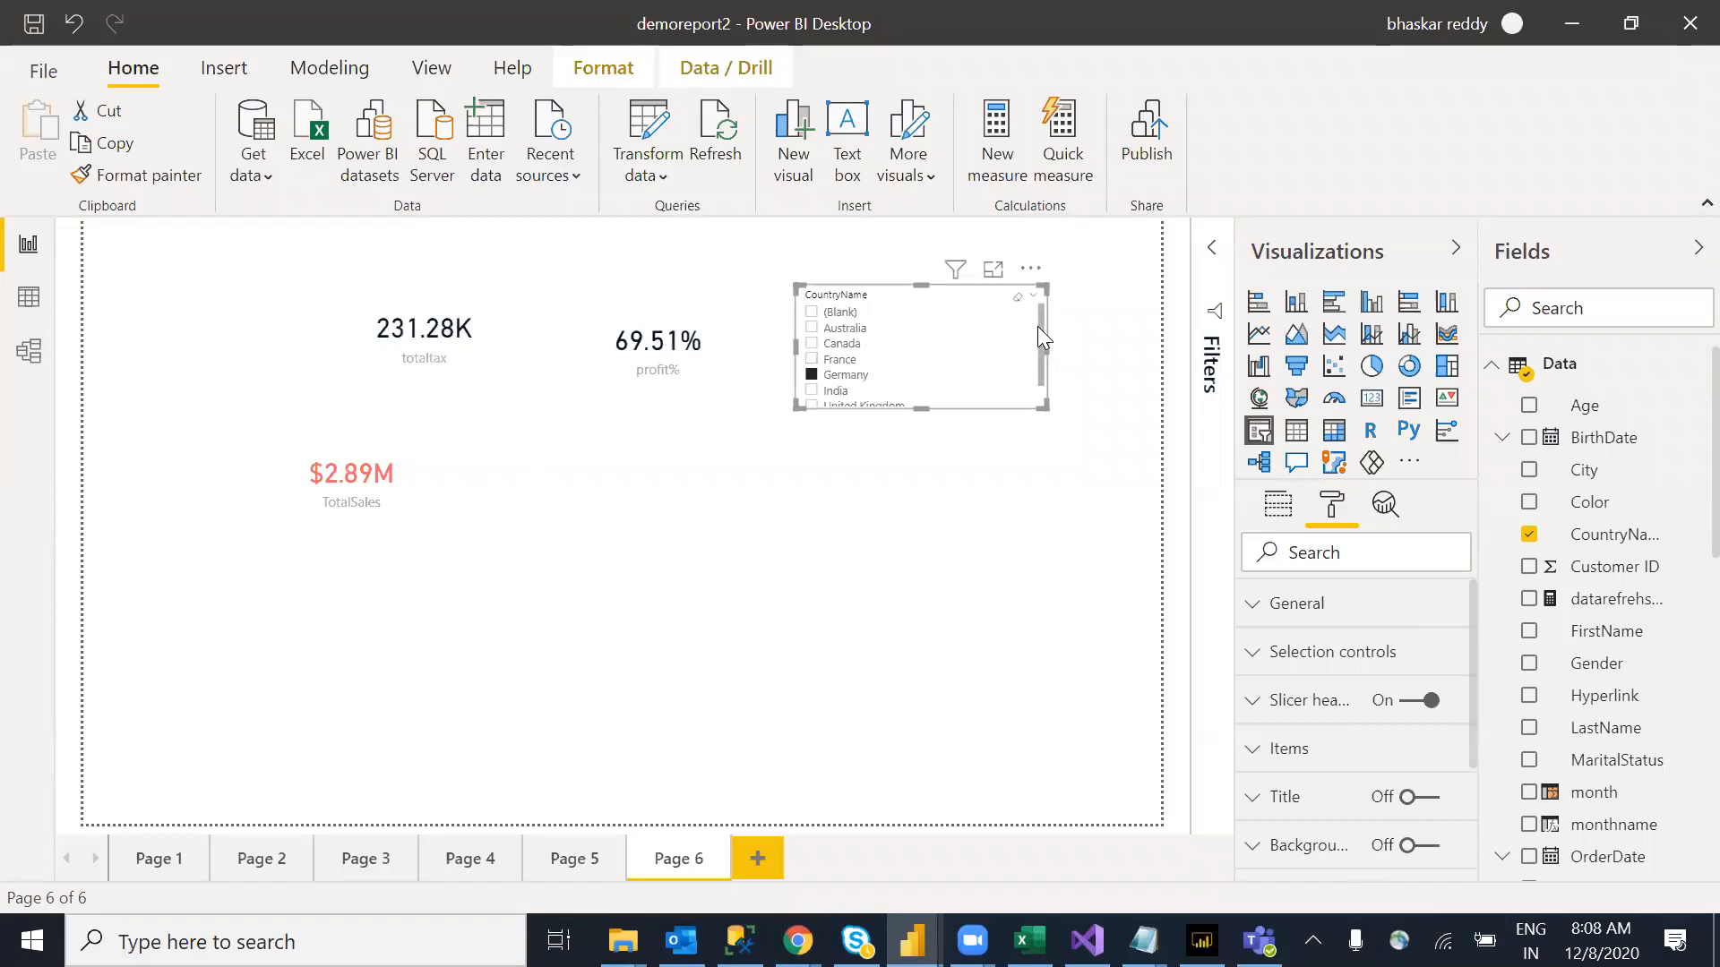
Step: Filter the report page to United Kingdom in the CountryName slicer and clear the selection again
{"action": "scroll", "coordinate": [1038, 369], "scroll_direction": "down", "scroll_amount": 1}
{"action": "left_click", "coordinate": [875, 388]}
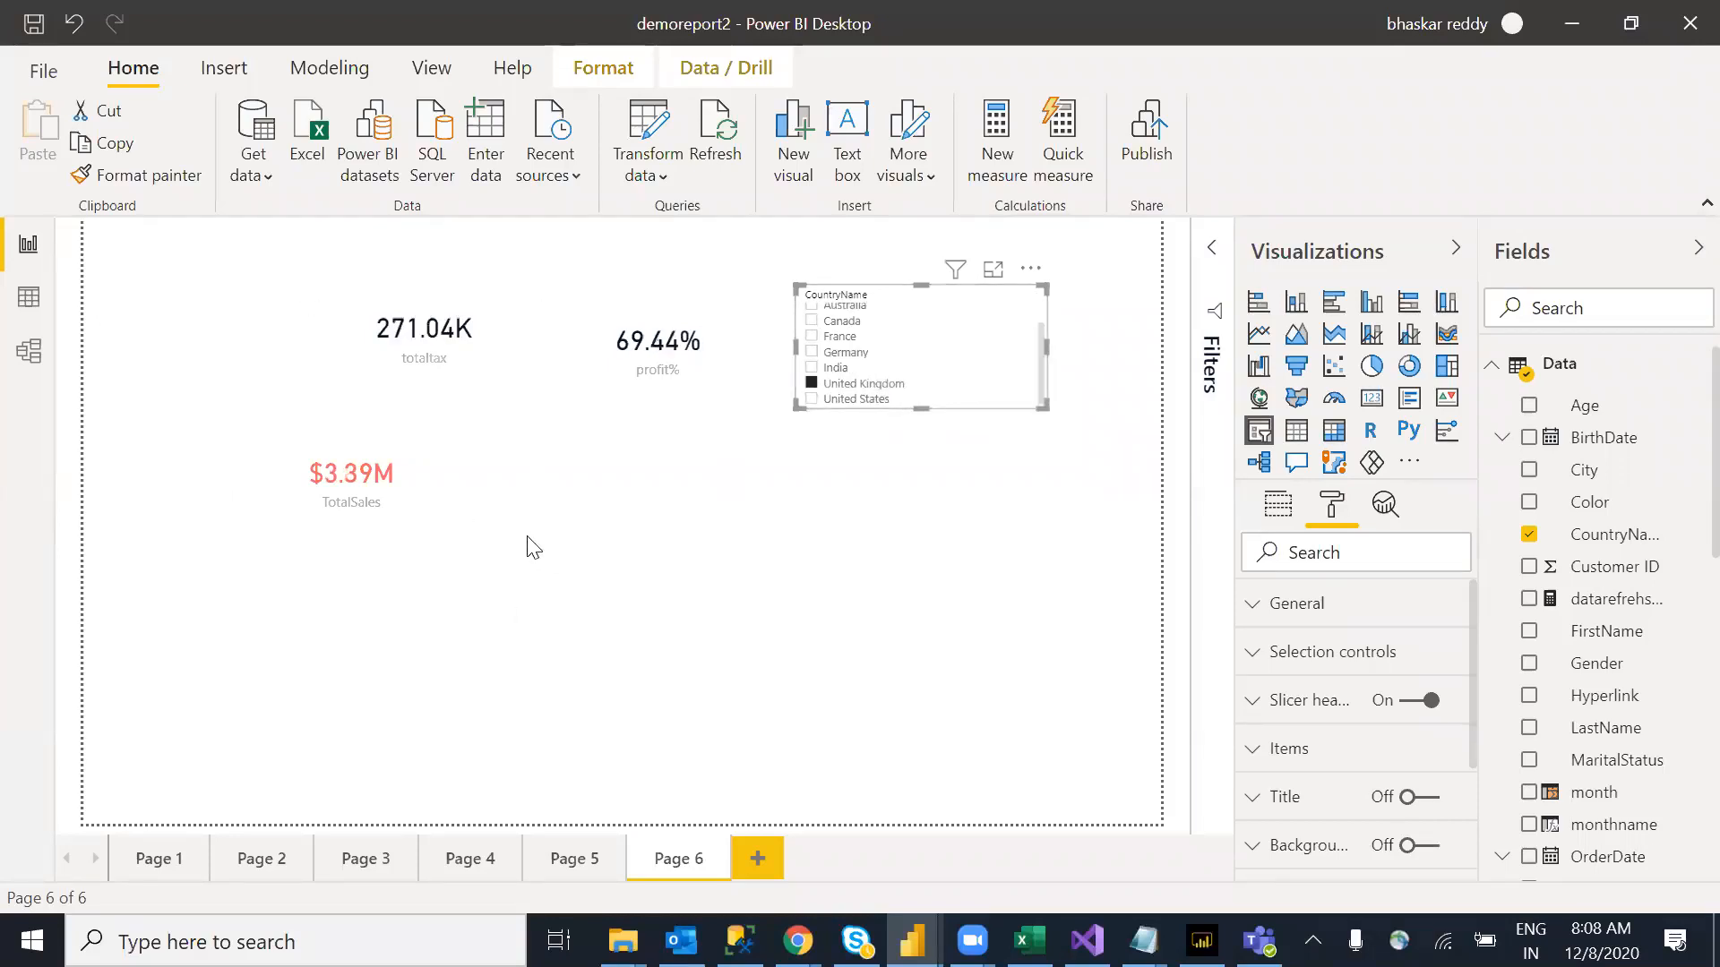
{"action": "left_click", "coordinate": [875, 384]}
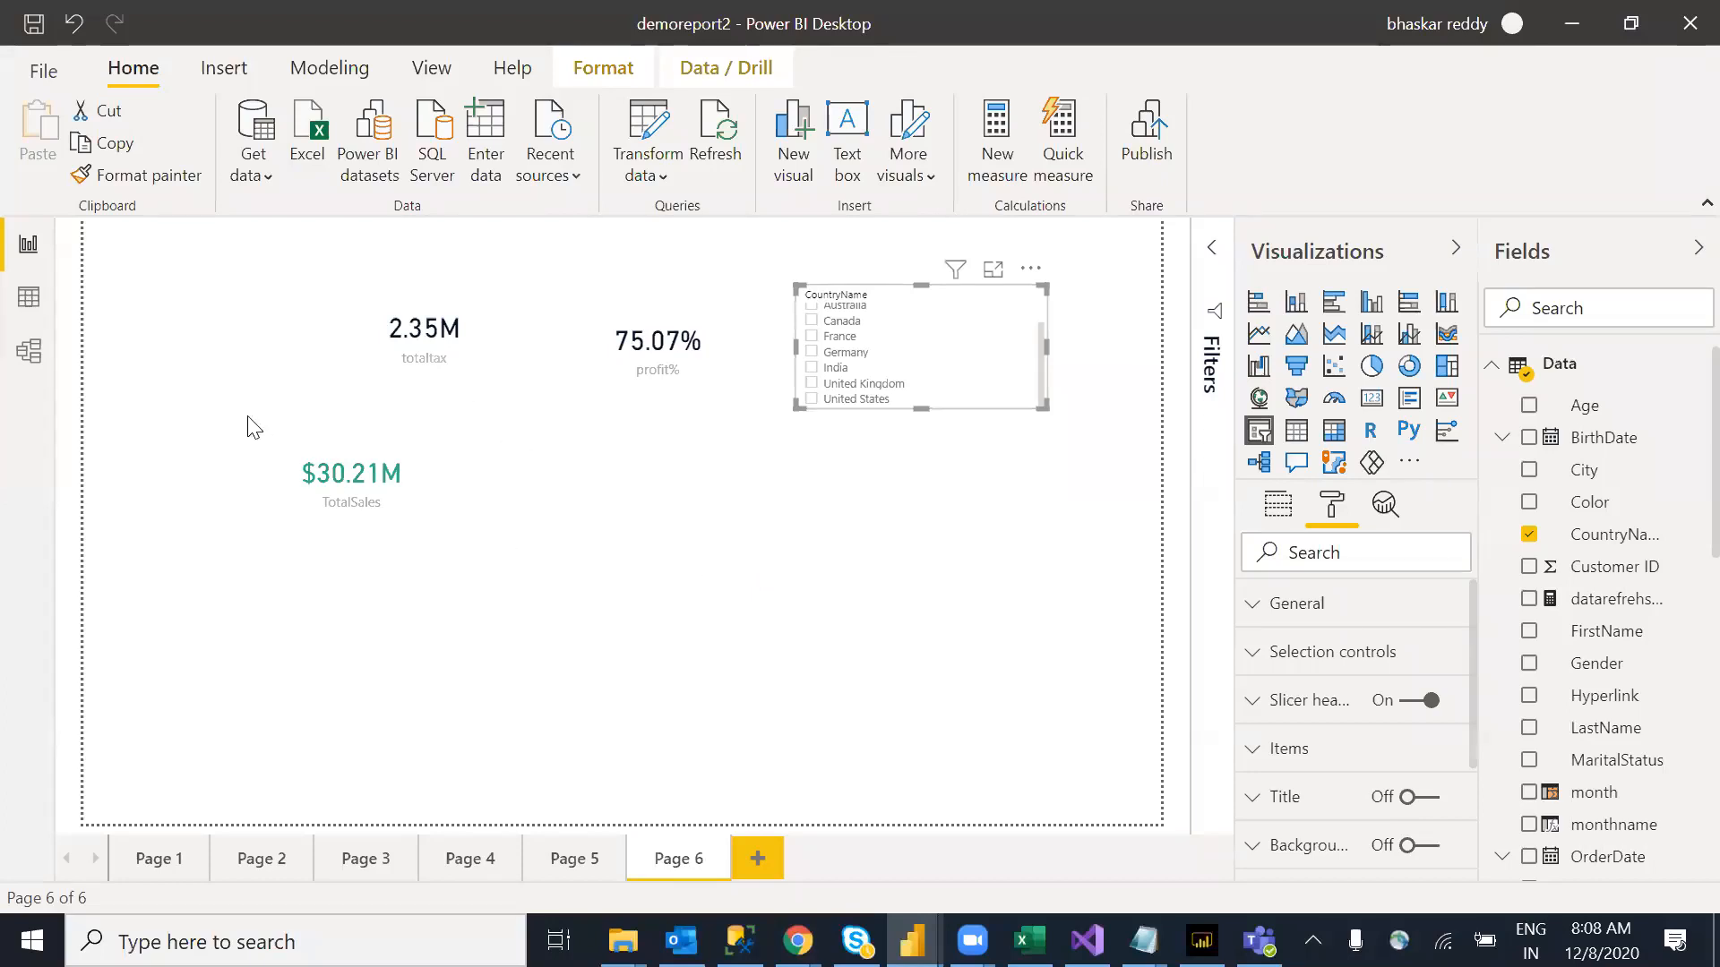
Step: Set the upper limit of the red rule to 5000000 in the TotalSales card's data label color rules
{"action": "left_click", "coordinate": [462, 520]}
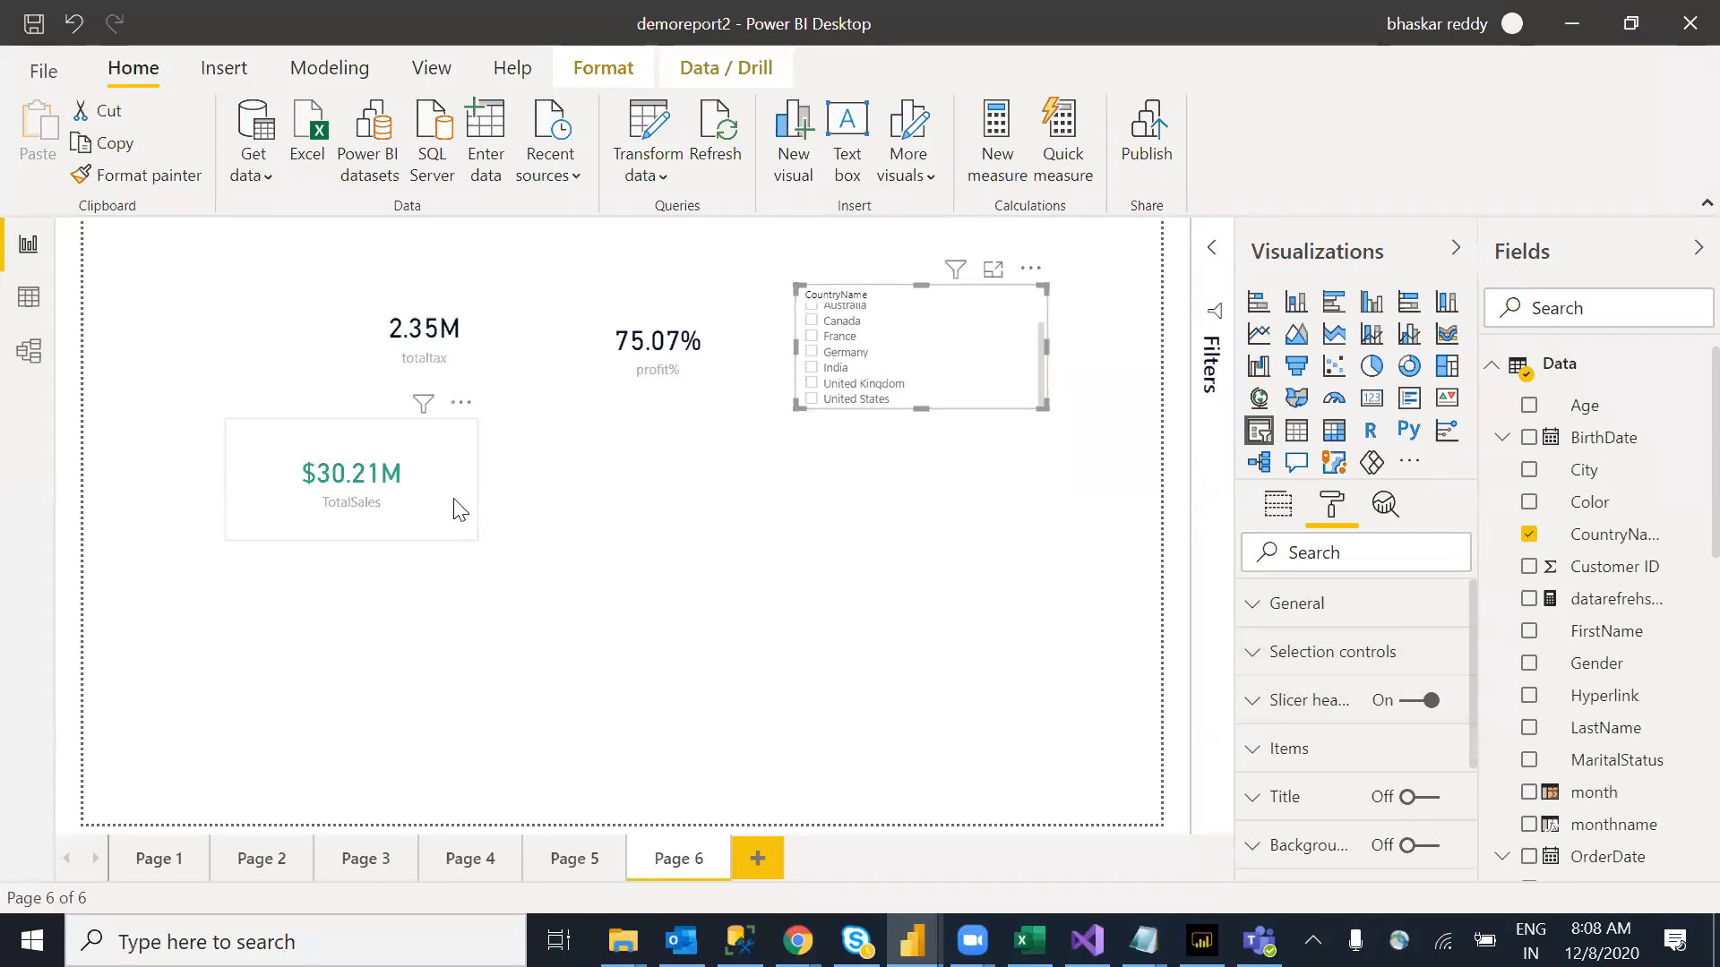
{"action": "left_click", "coordinate": [1272, 658]}
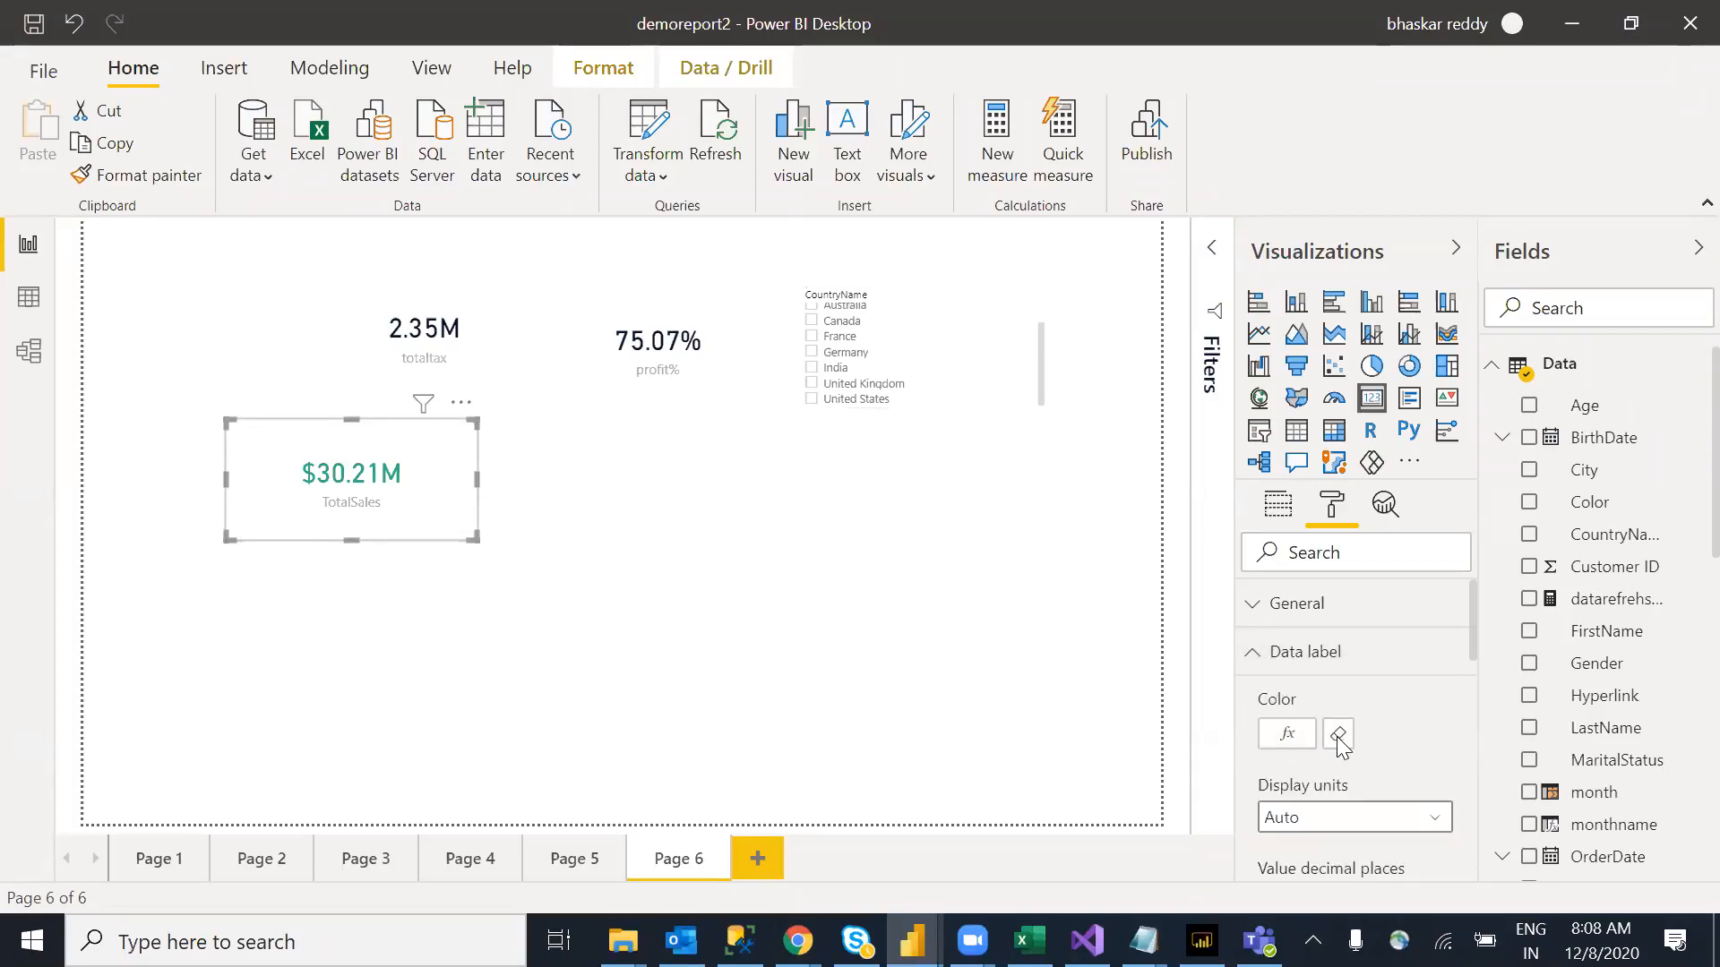
{"action": "left_click", "coordinate": [1287, 733]}
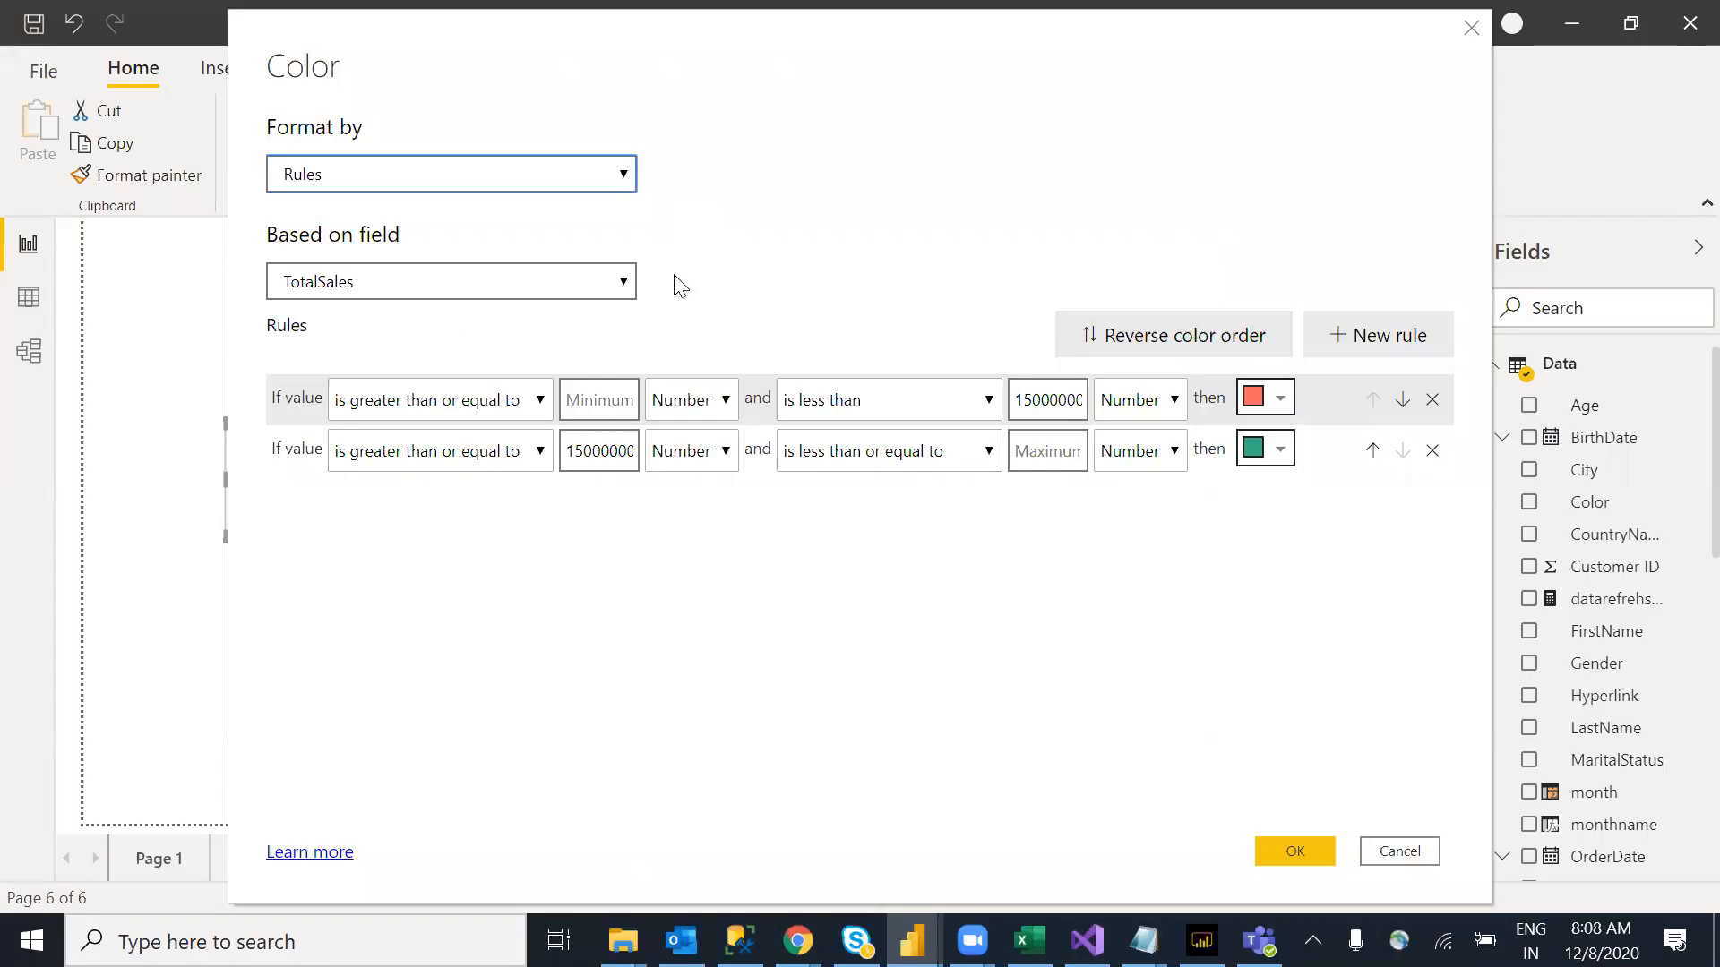
{"action": "left_click", "coordinate": [1058, 403]}
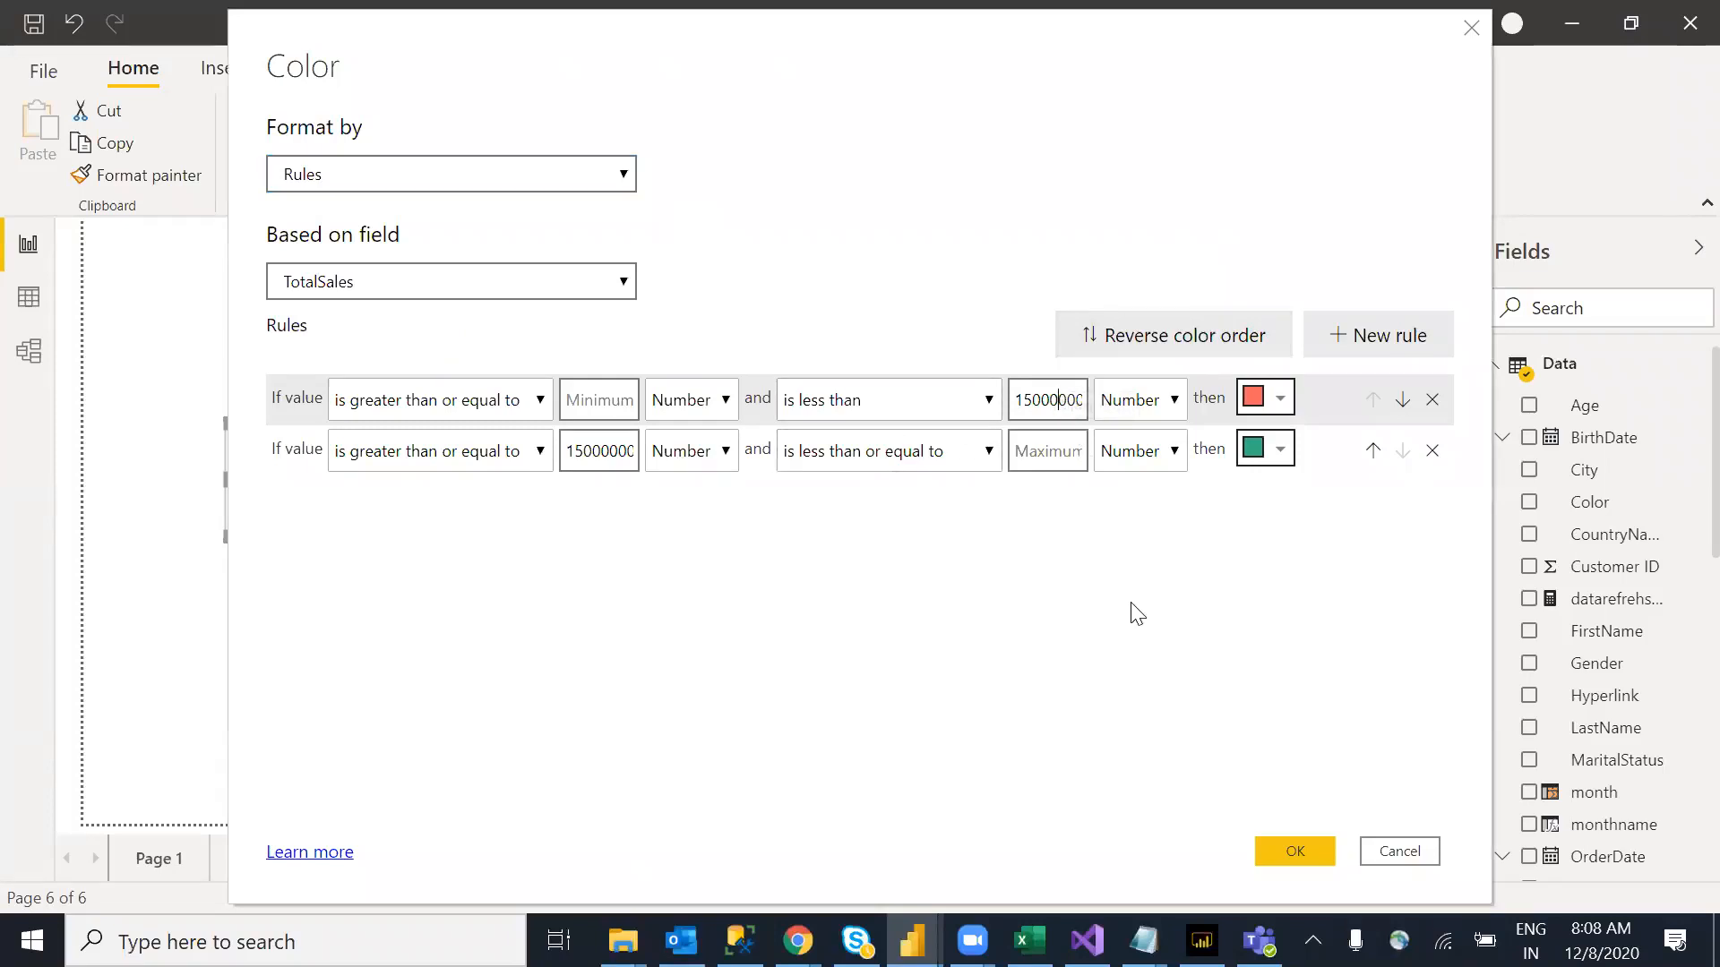
{"action": "key", "text": "Right"}
{"action": "left_click", "coordinate": [1025, 400]}
{"action": "key", "text": "BackSpace"}
{"action": "left_click", "coordinate": [1311, 851]}
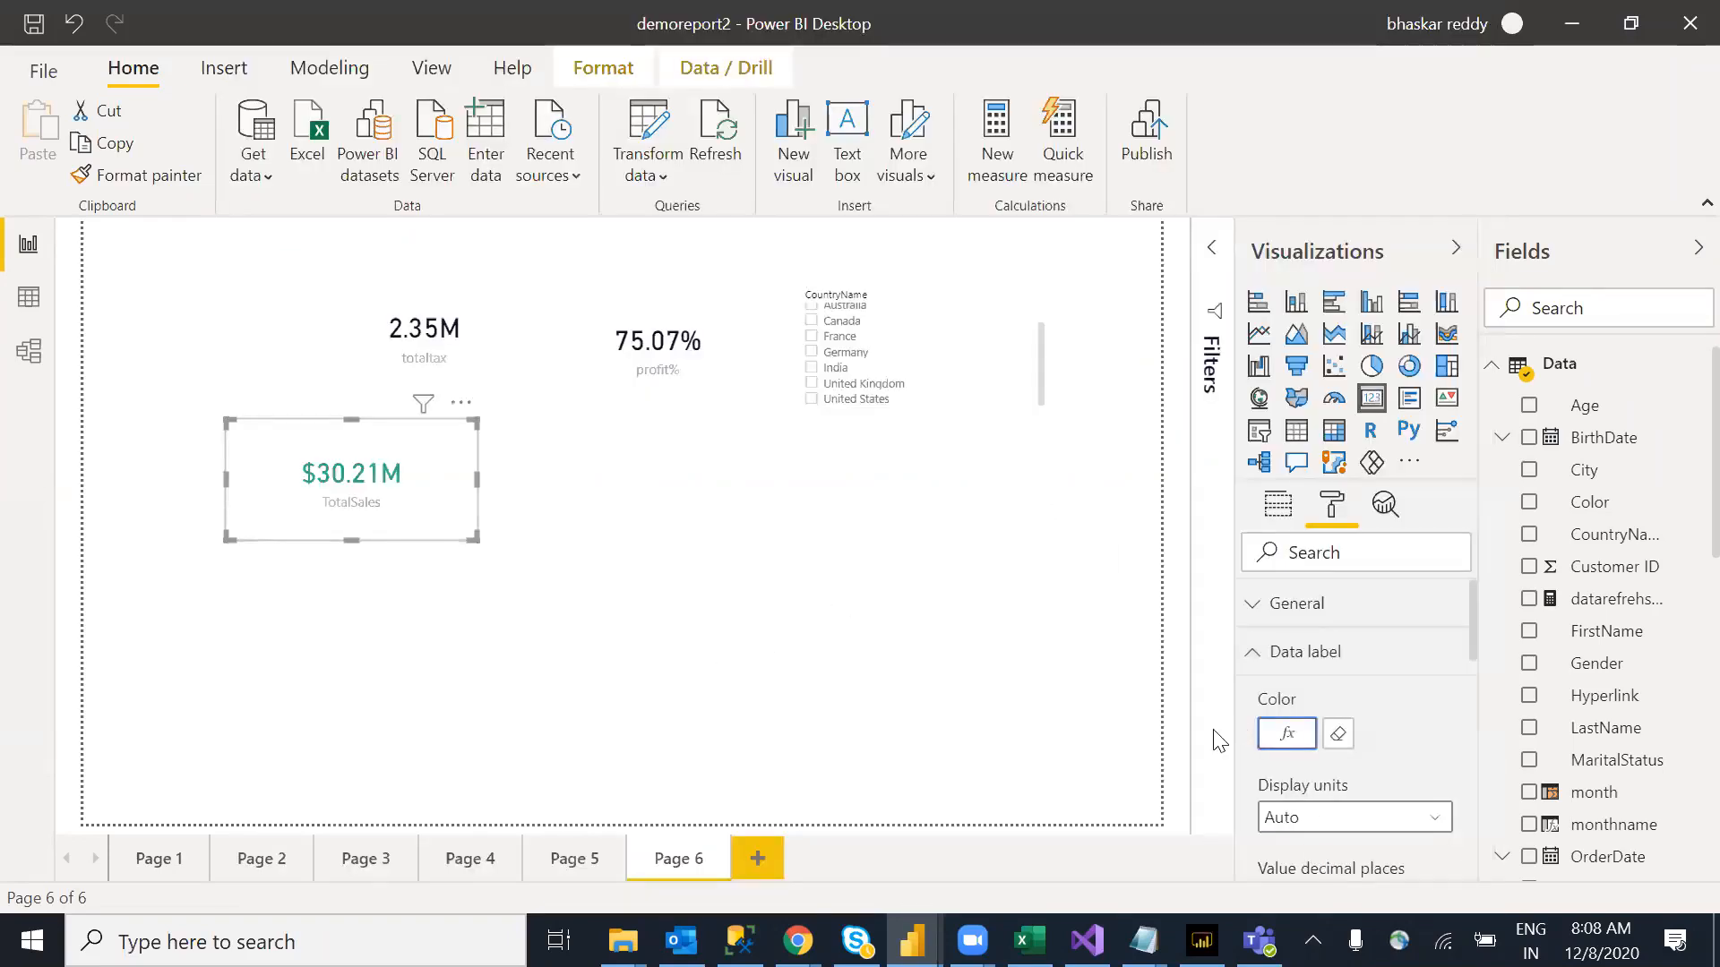
Step: Filter the page to France, United Kingdom and finally United States, and enlarge the CountryName slicer to fit the whole country list
{"action": "left_click", "coordinate": [817, 341]}
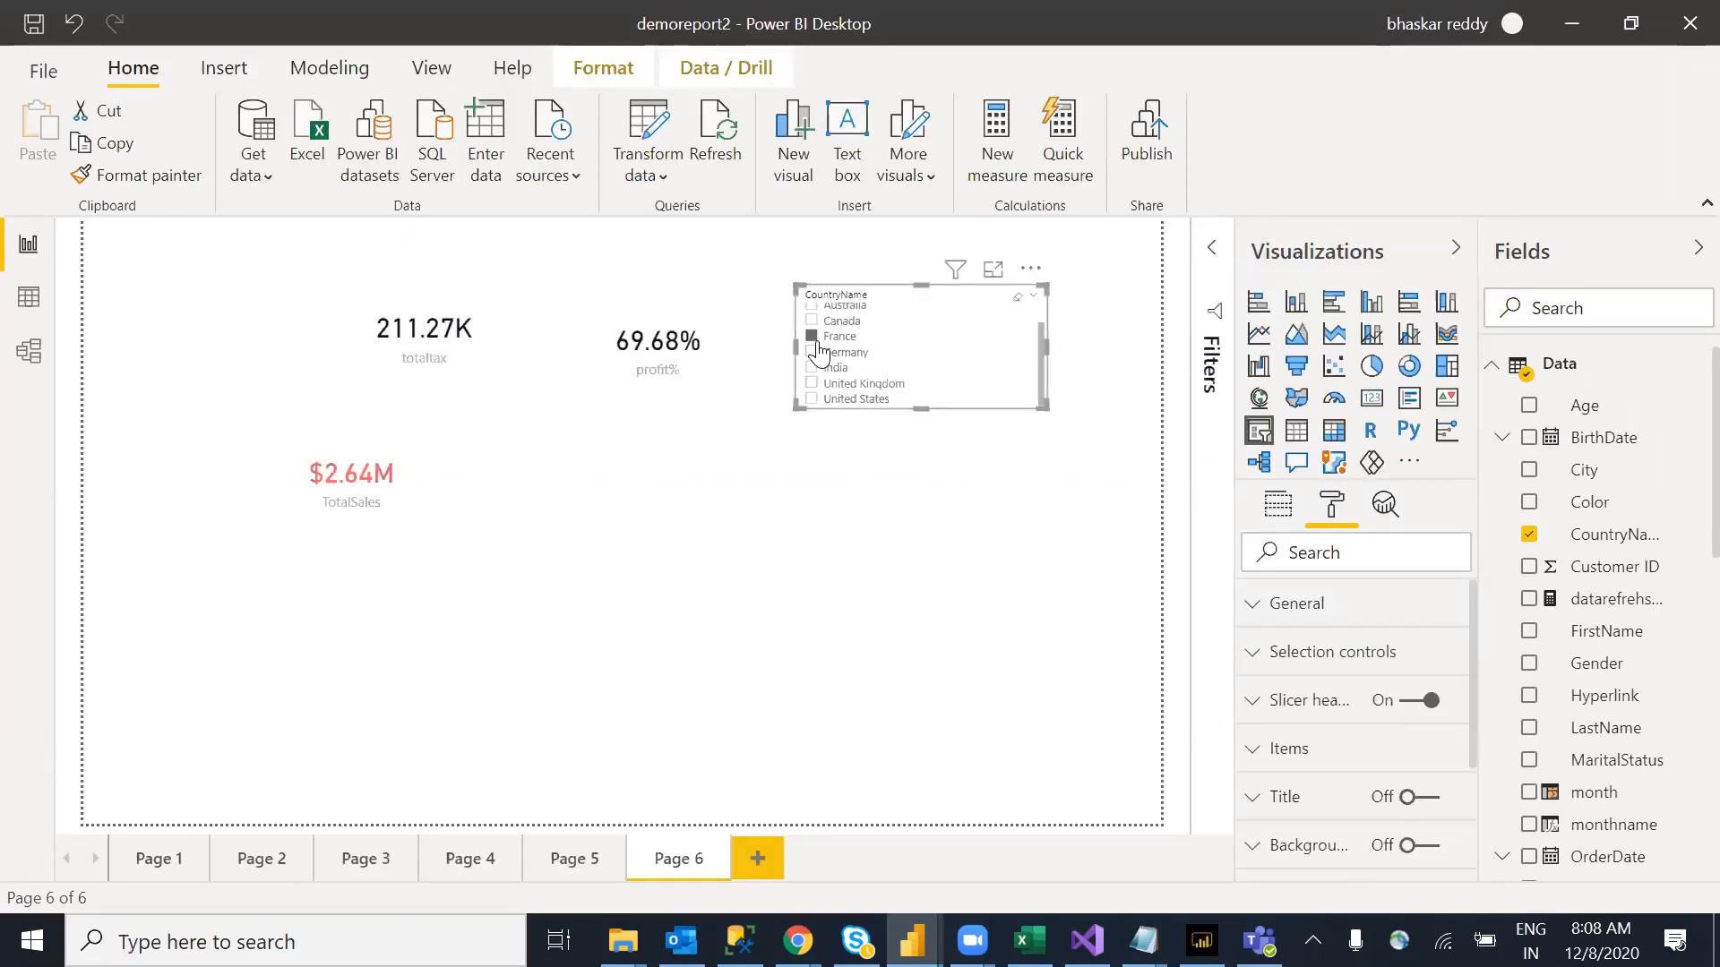
{"action": "left_click", "coordinate": [842, 385]}
{"action": "left_click", "coordinate": [856, 399]}
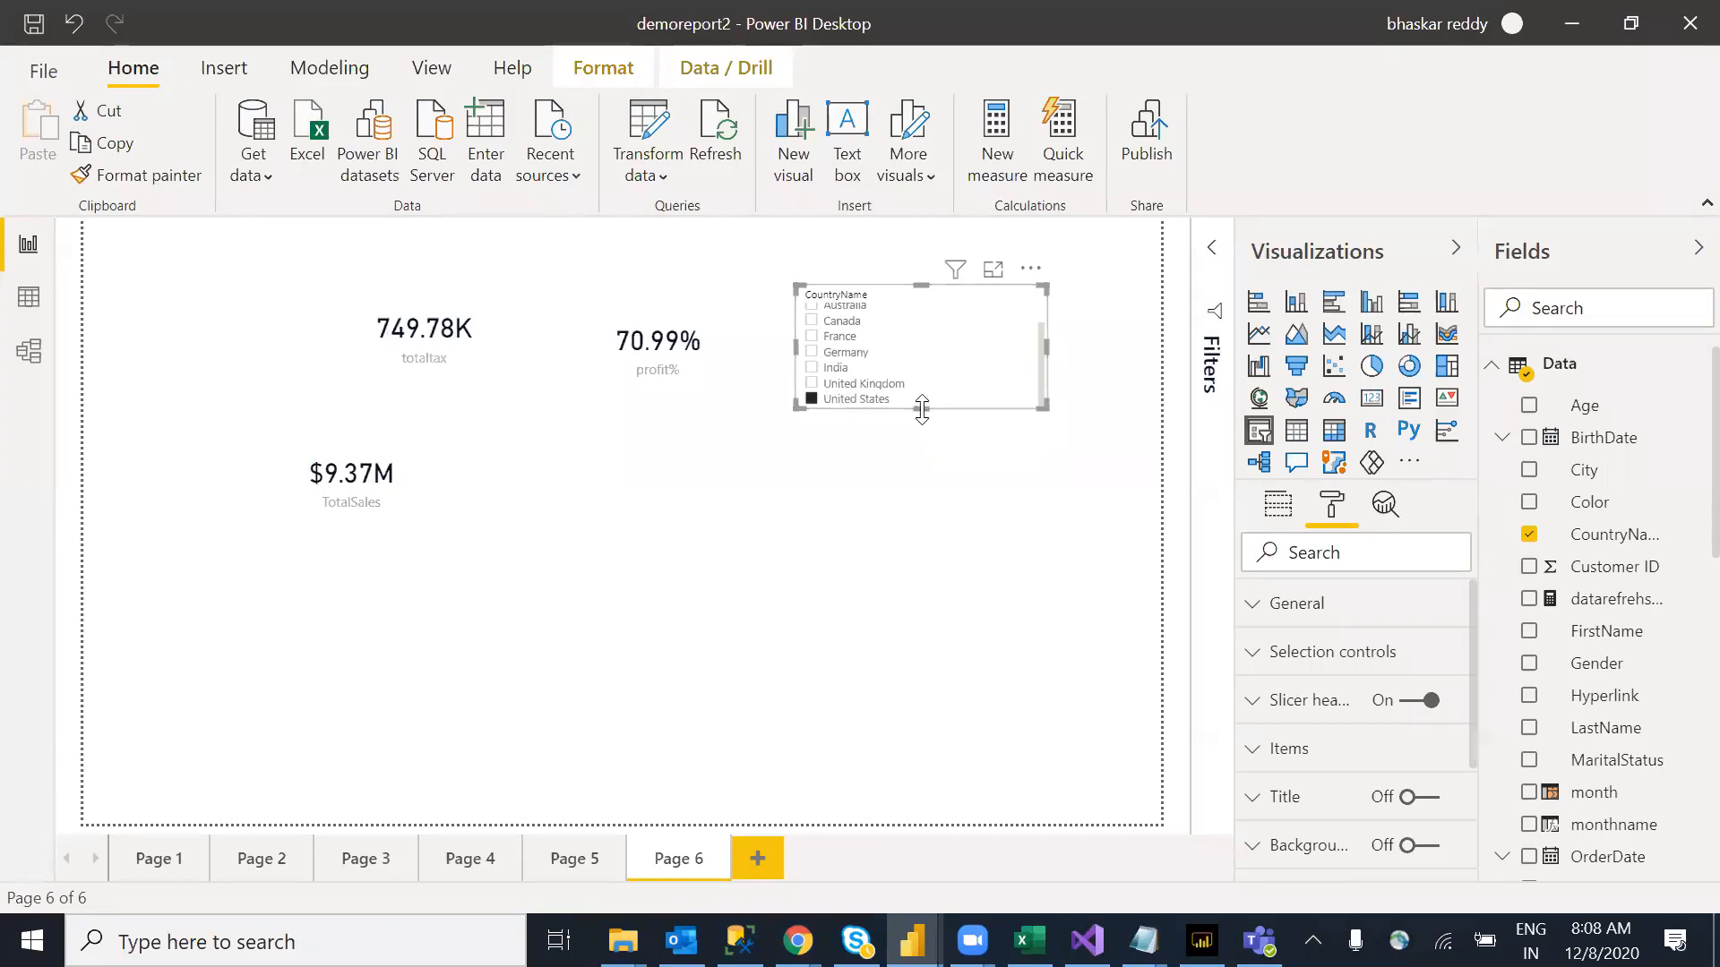
{"action": "left_click", "coordinate": [929, 468]}
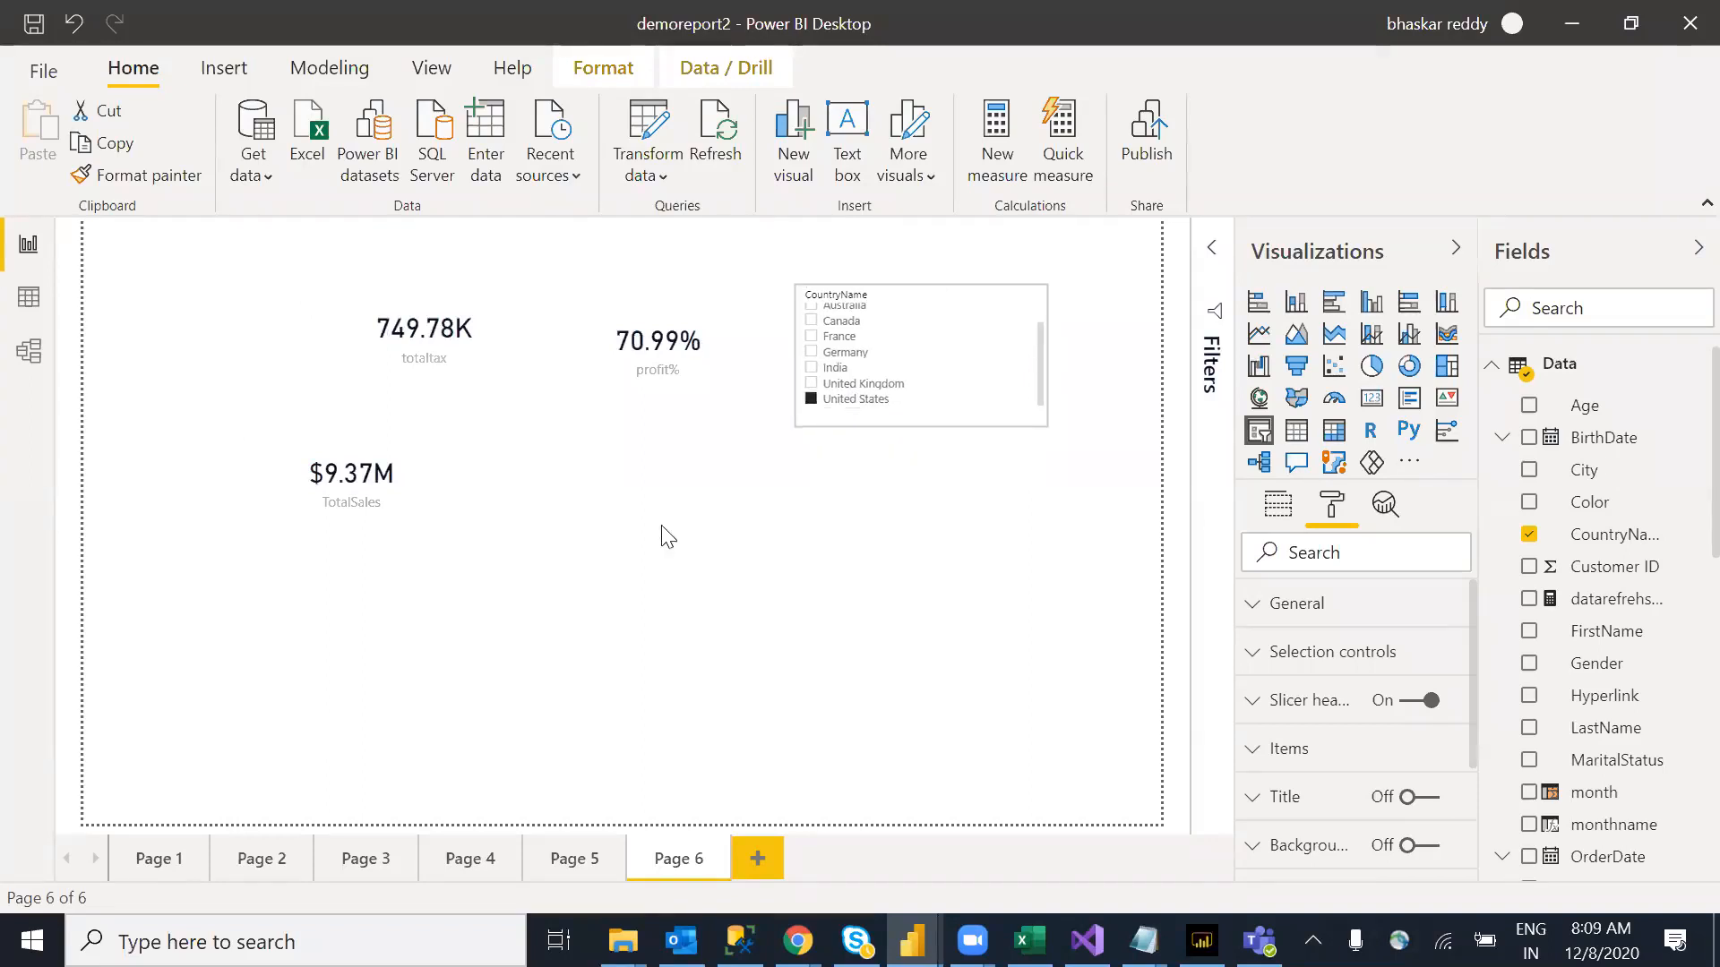
Step: Set the green rule's minimum to 5000001 in the TotalSales card's data label color rules
{"action": "left_click", "coordinate": [446, 511]}
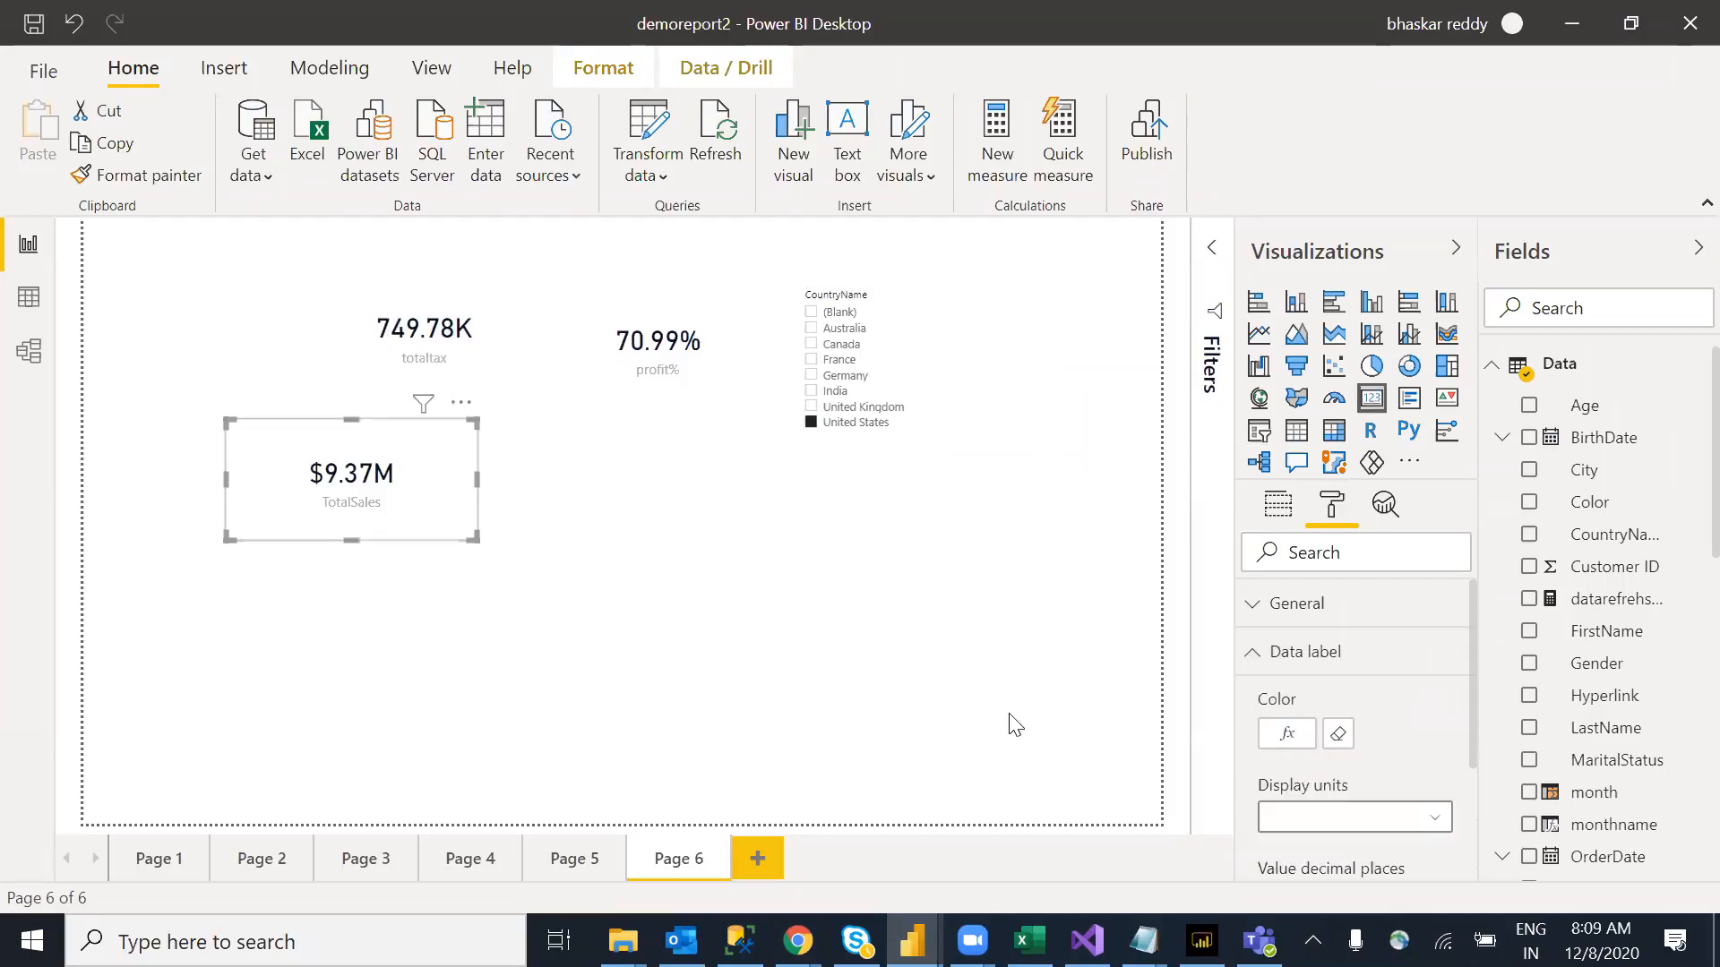
{"action": "left_click", "coordinate": [1290, 736]}
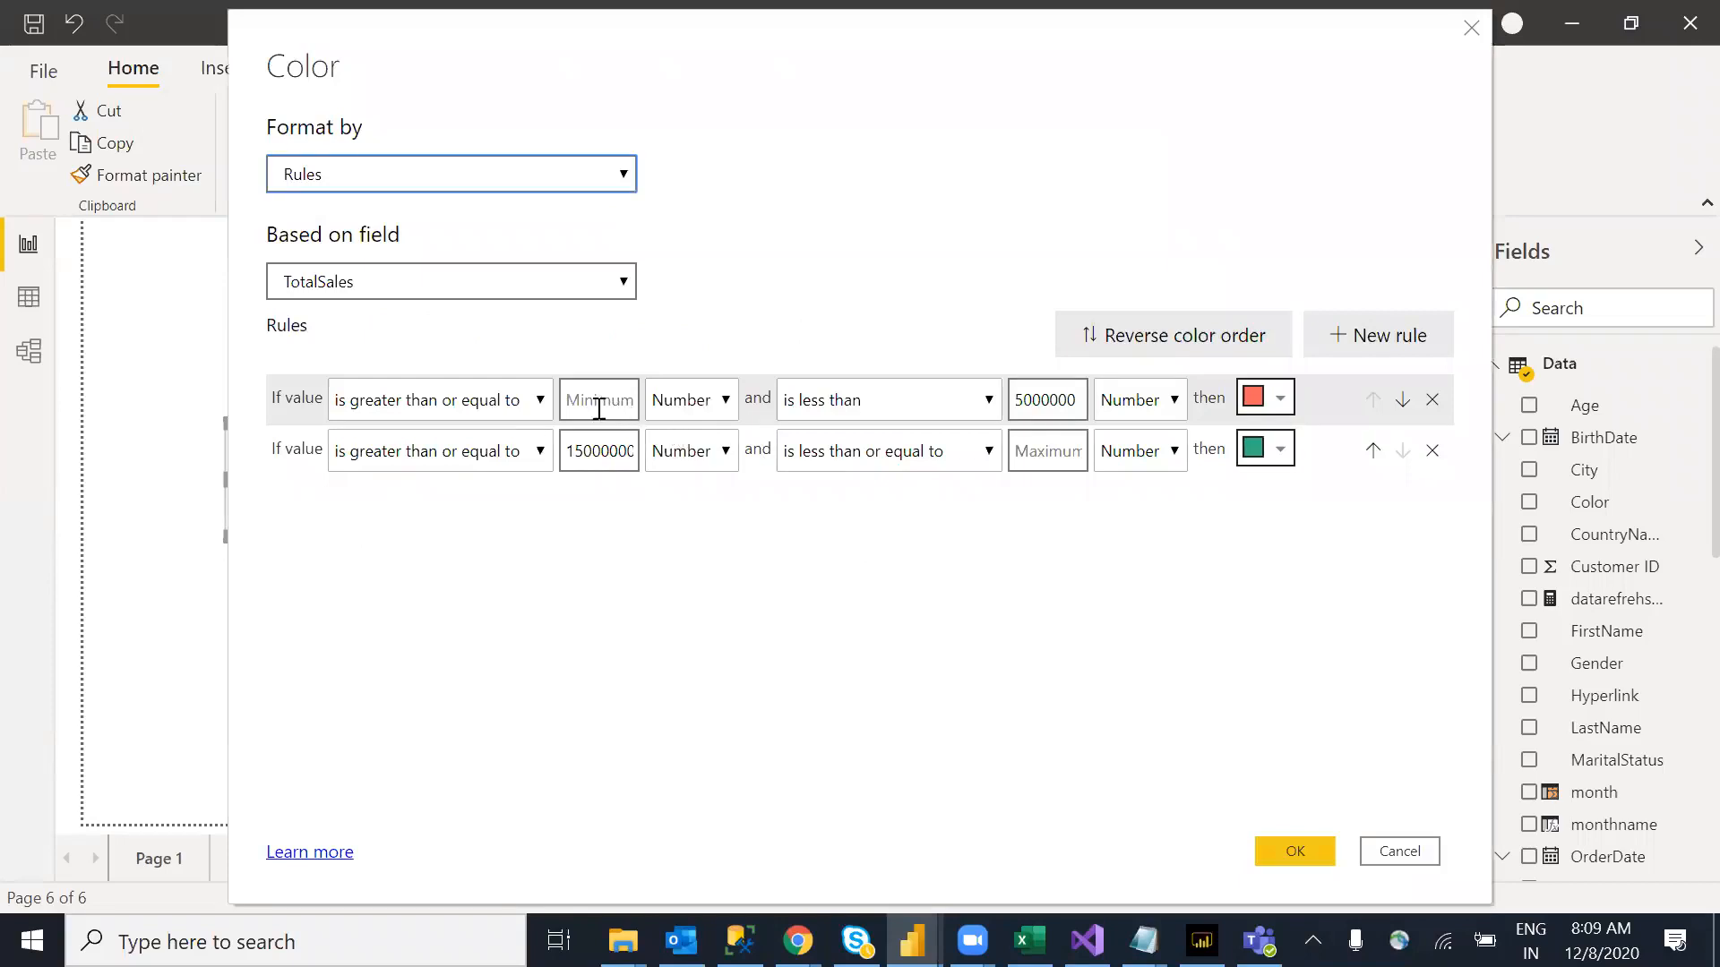
{"action": "left_click", "coordinate": [1078, 403]}
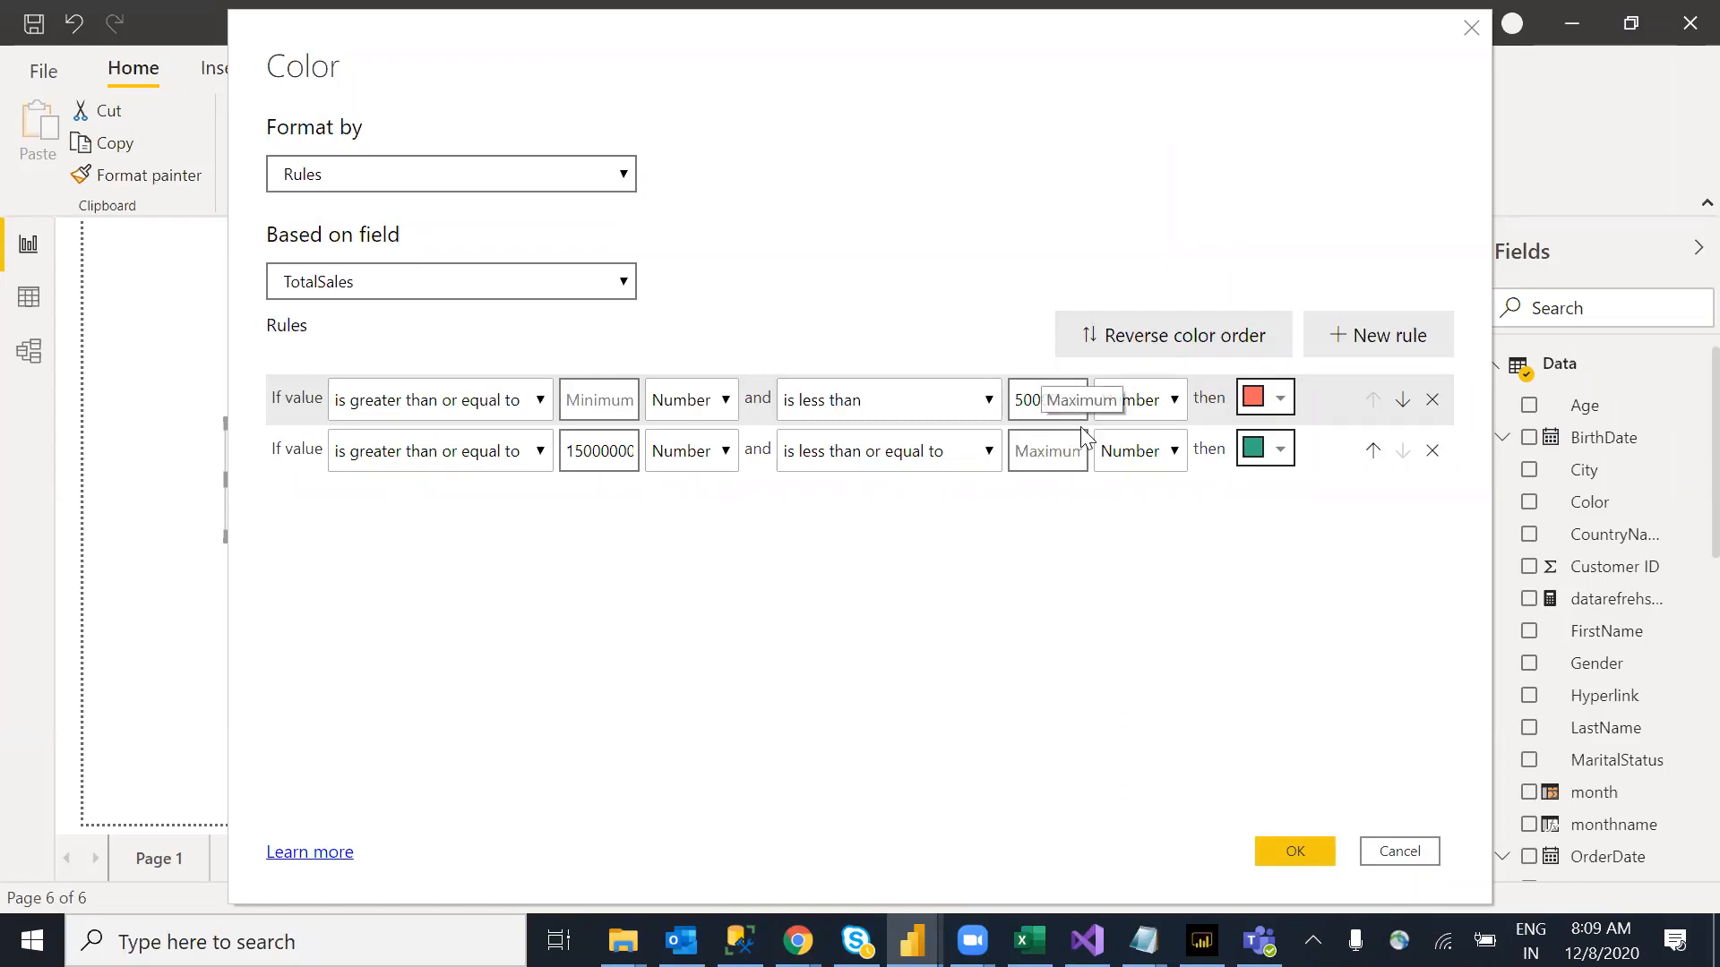
{"action": "key", "text": "BackSpace"}
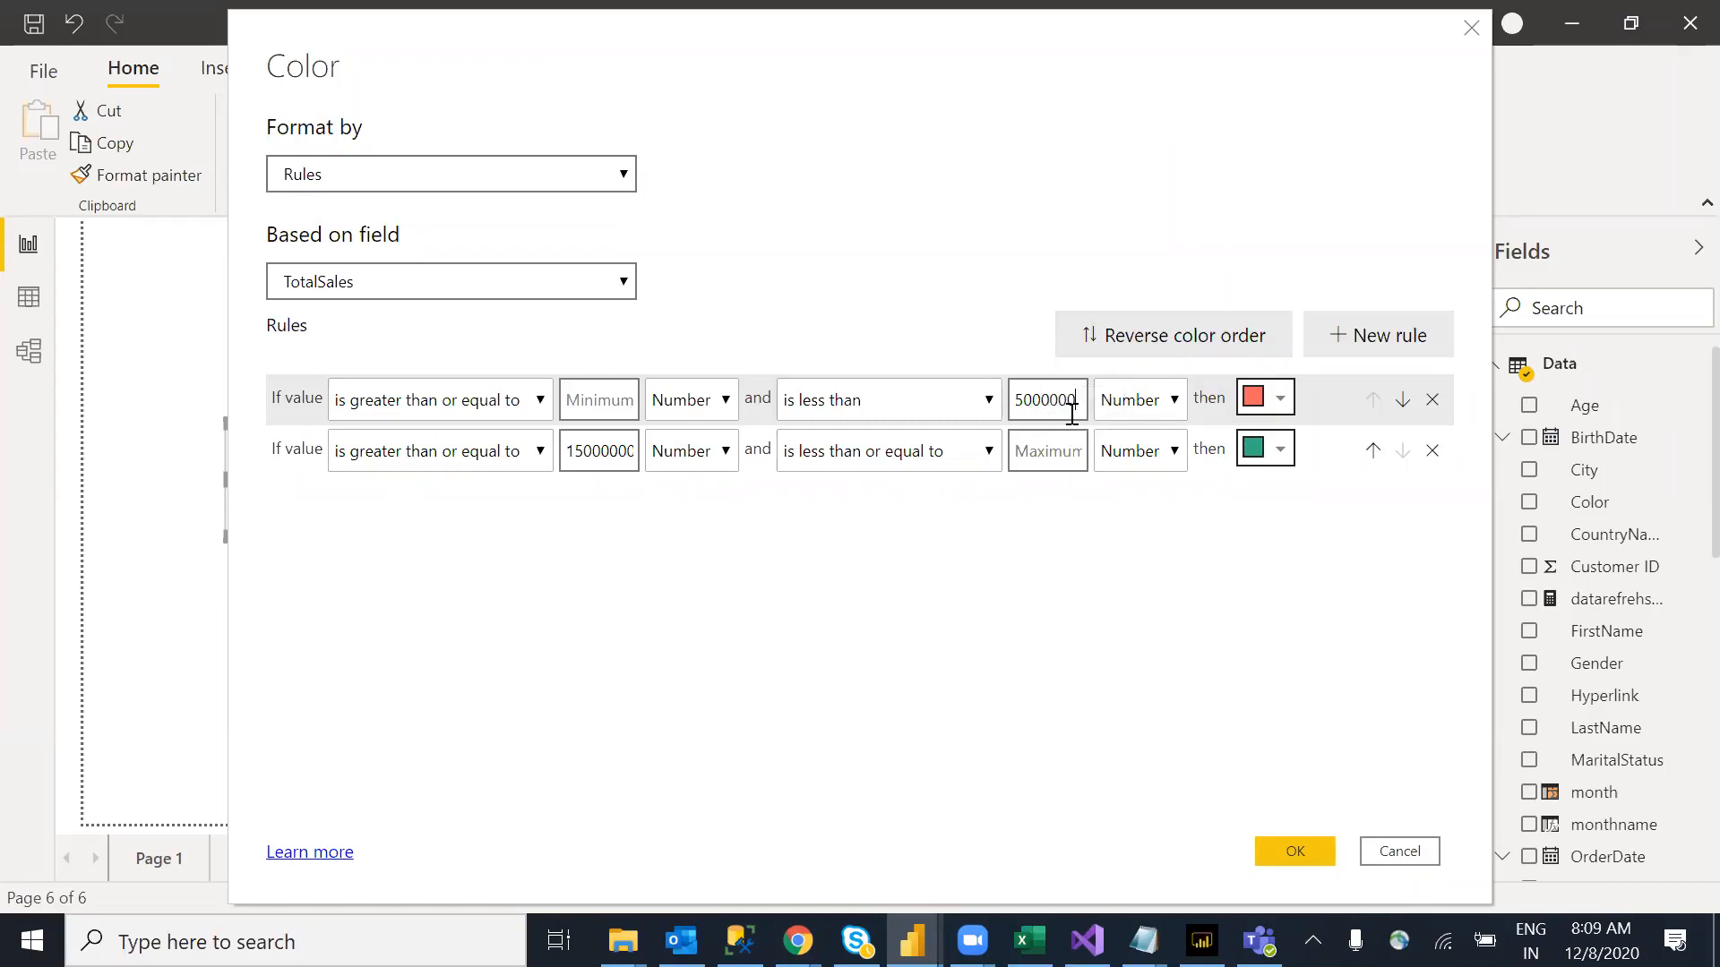
{"action": "key", "text": "BackSpace"}
{"action": "key", "text": "BackSpace"}
{"action": "key", "text": "BackSpace"}
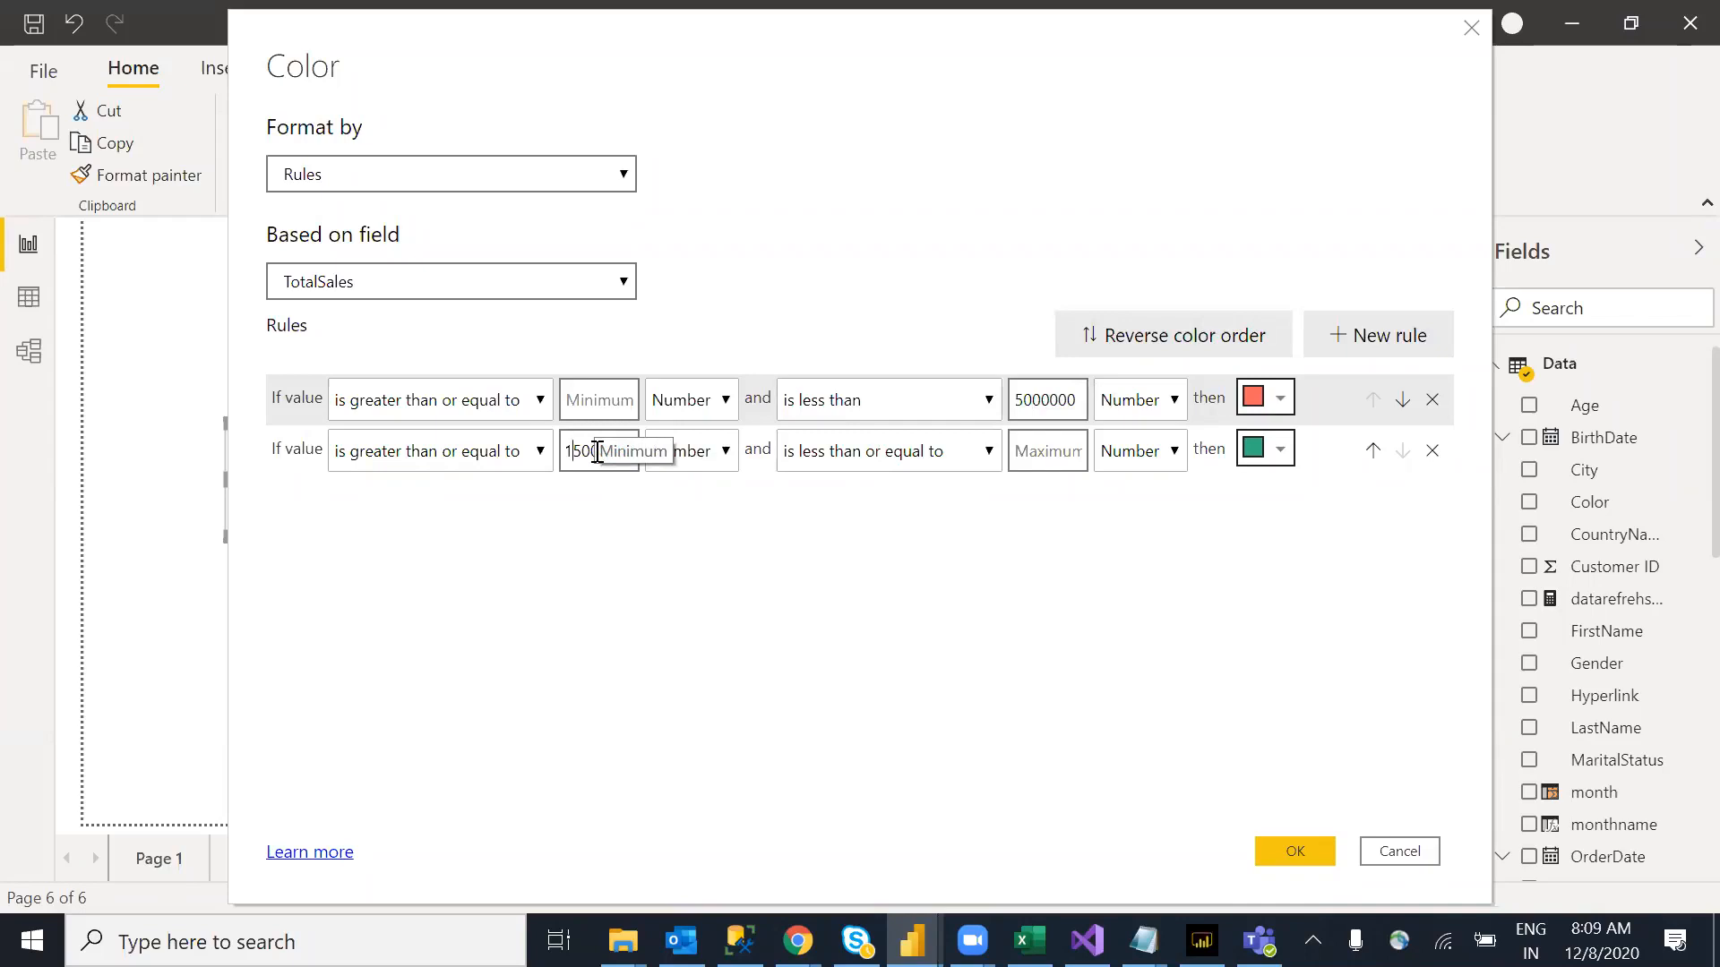
{"action": "key", "text": "BackSpace"}
{"action": "left_click", "coordinate": [630, 457]}
{"action": "key", "text": "BackSpace"}
{"action": "key", "text": "BackSpace"}
{"action": "key", "text": "BackSpace"}
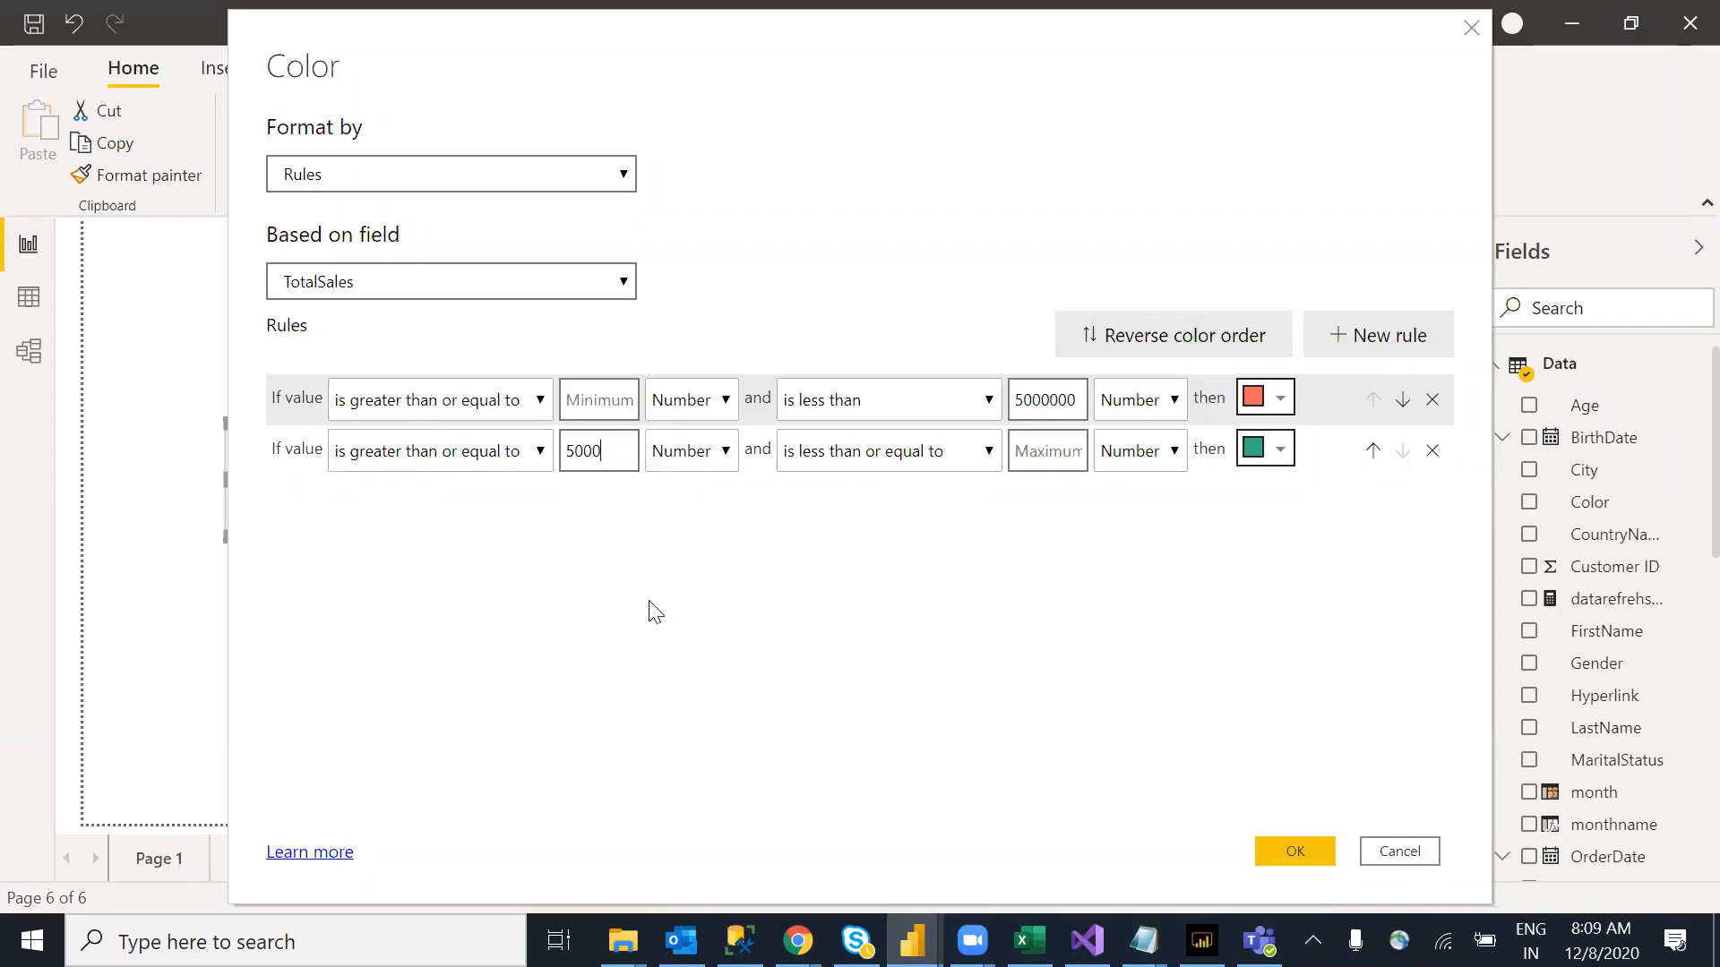
{"action": "type", "text": "00001"}
{"action": "left_click", "coordinate": [1317, 851]}
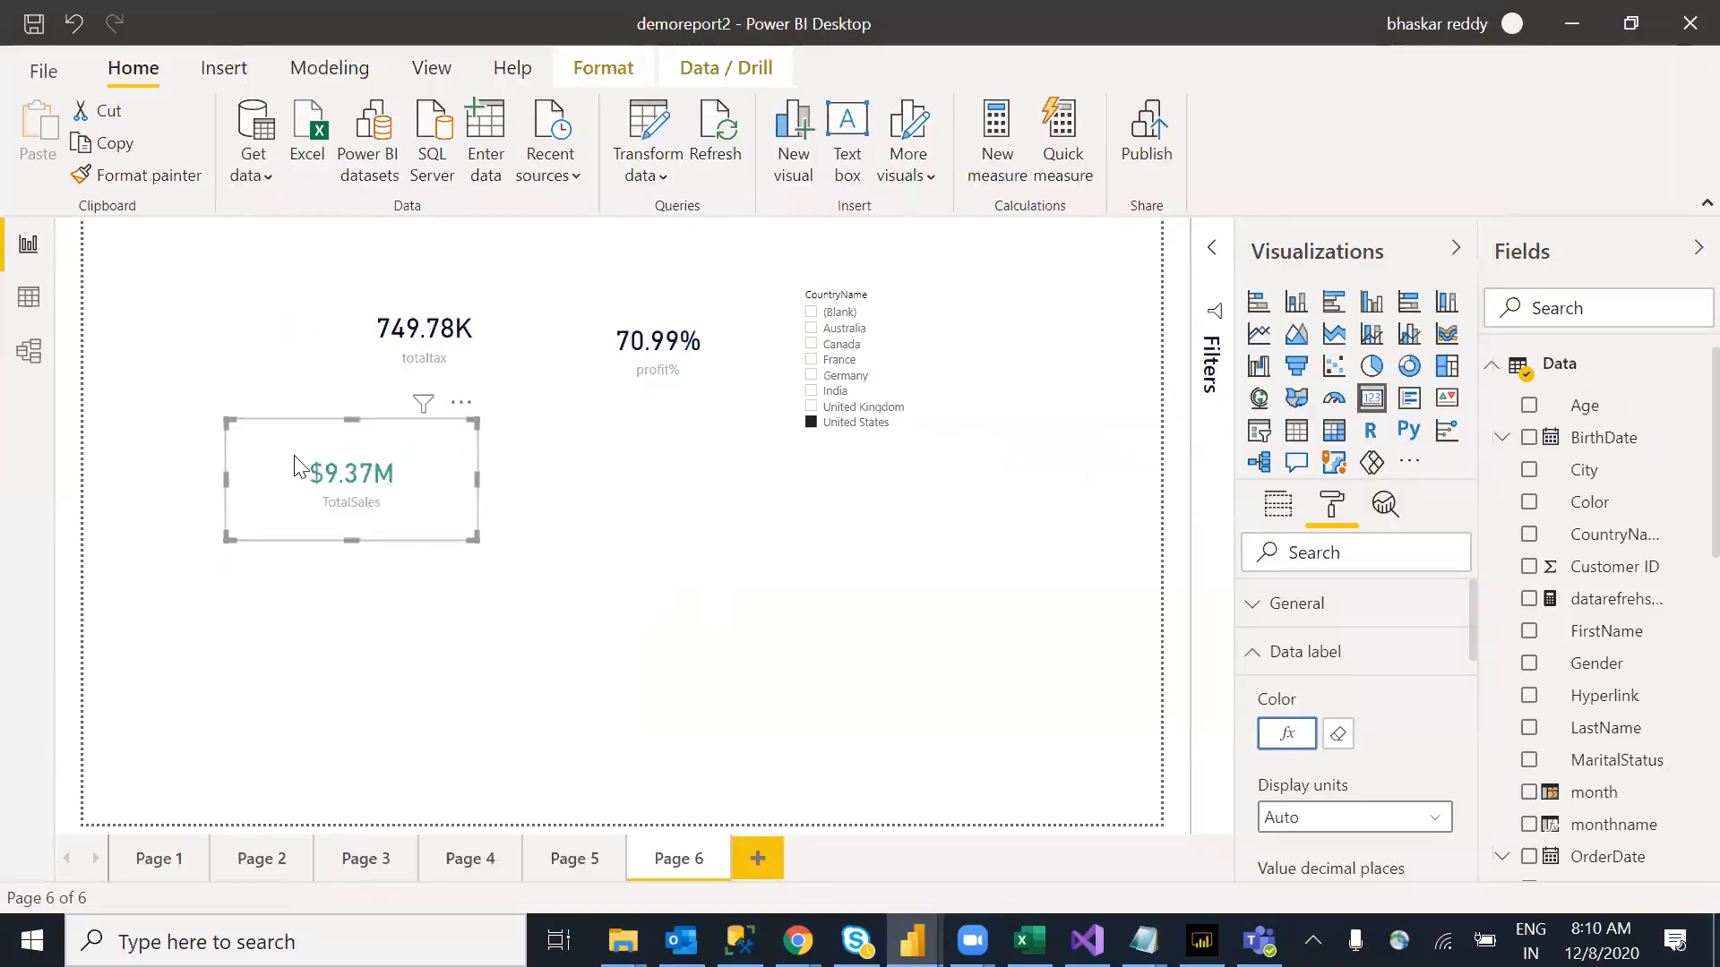
Step: Check the TotalSales card's color by filtering the page to Germany, India and United Kingdom in turn
{"action": "left_click", "coordinate": [830, 388]}
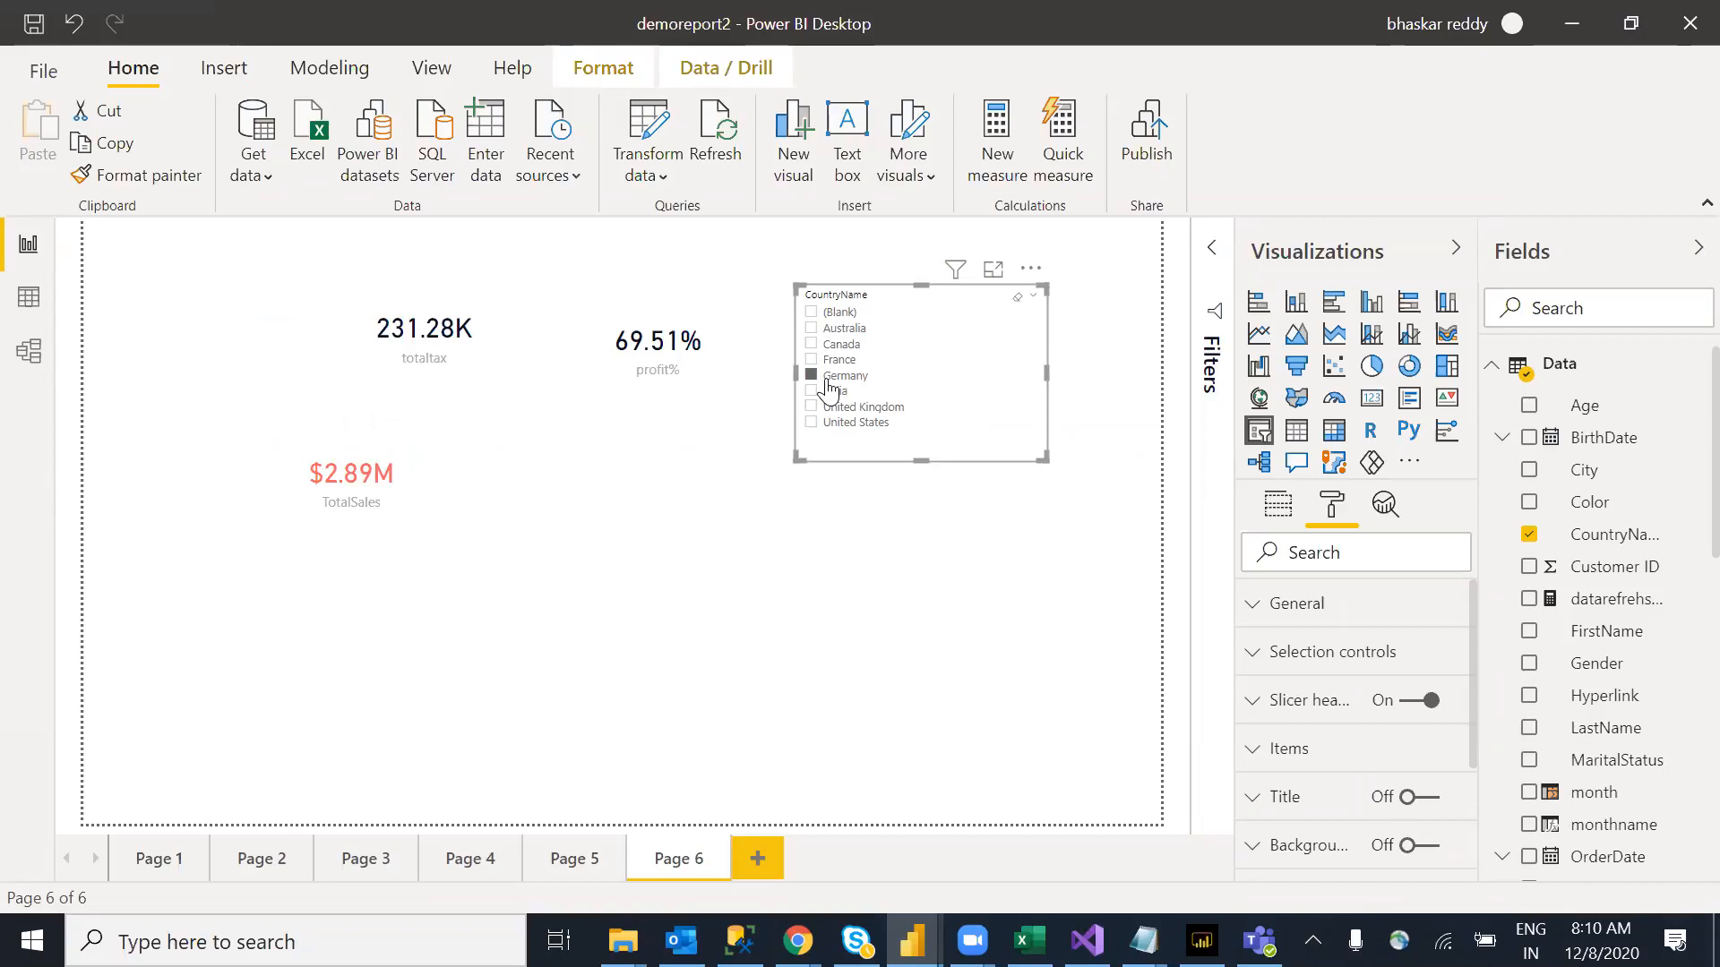
{"action": "left_click", "coordinate": [831, 392]}
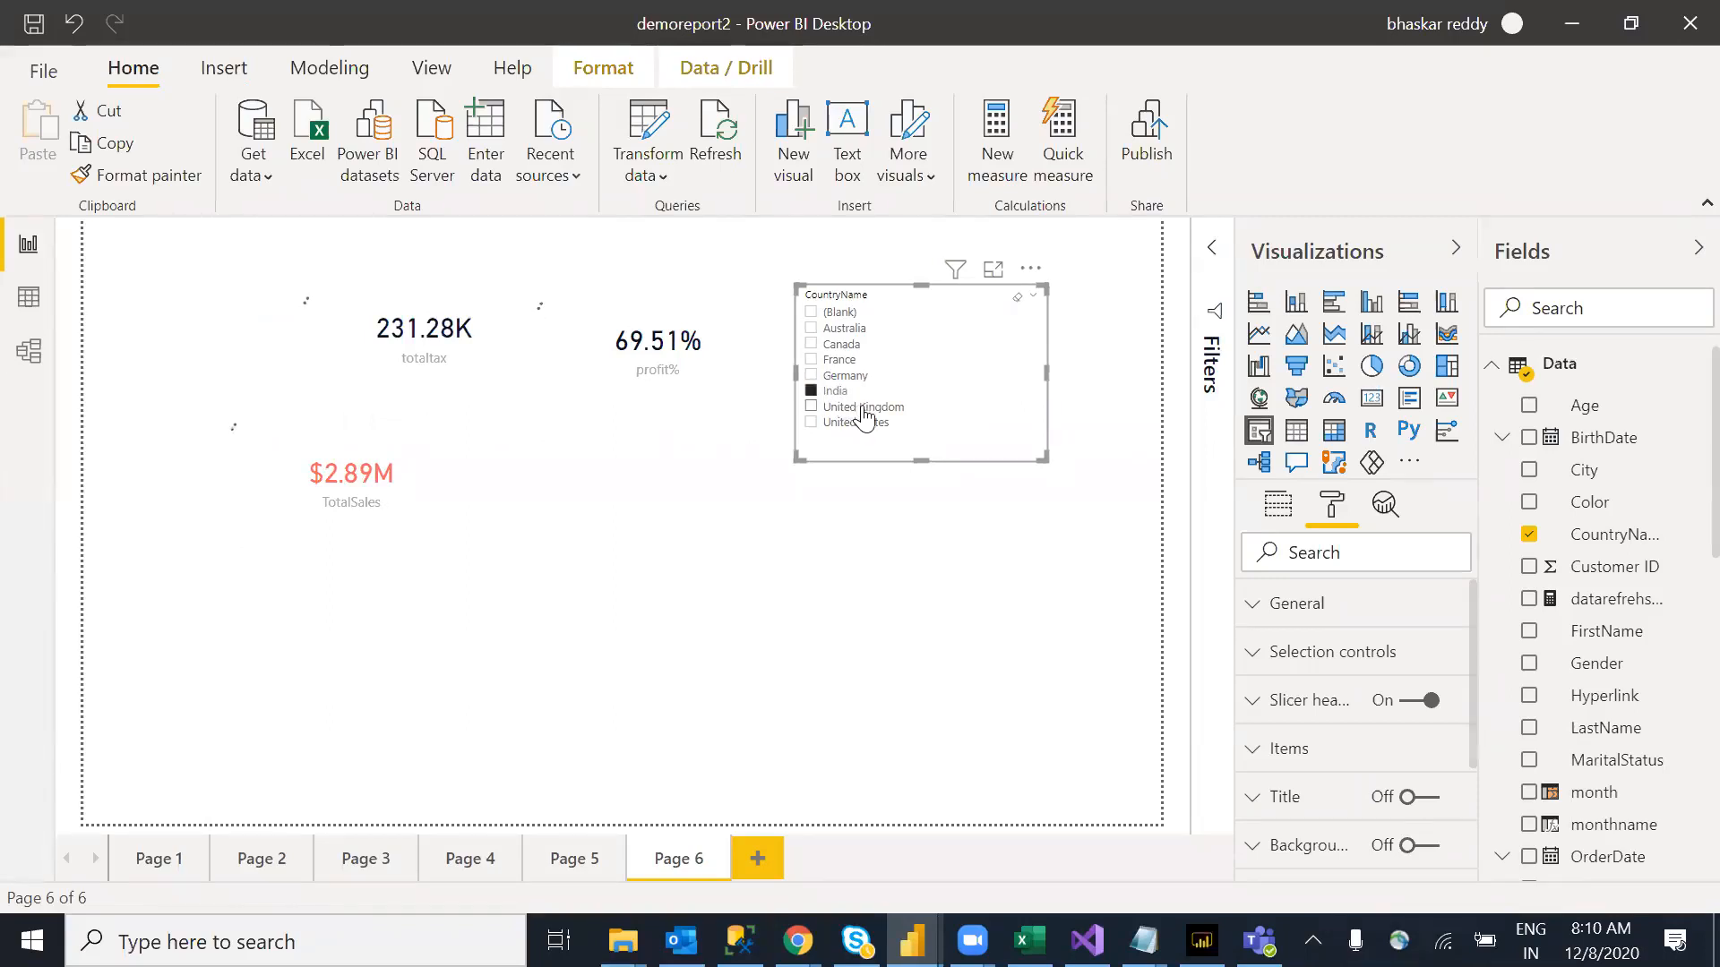
{"action": "left_click", "coordinate": [863, 409]}
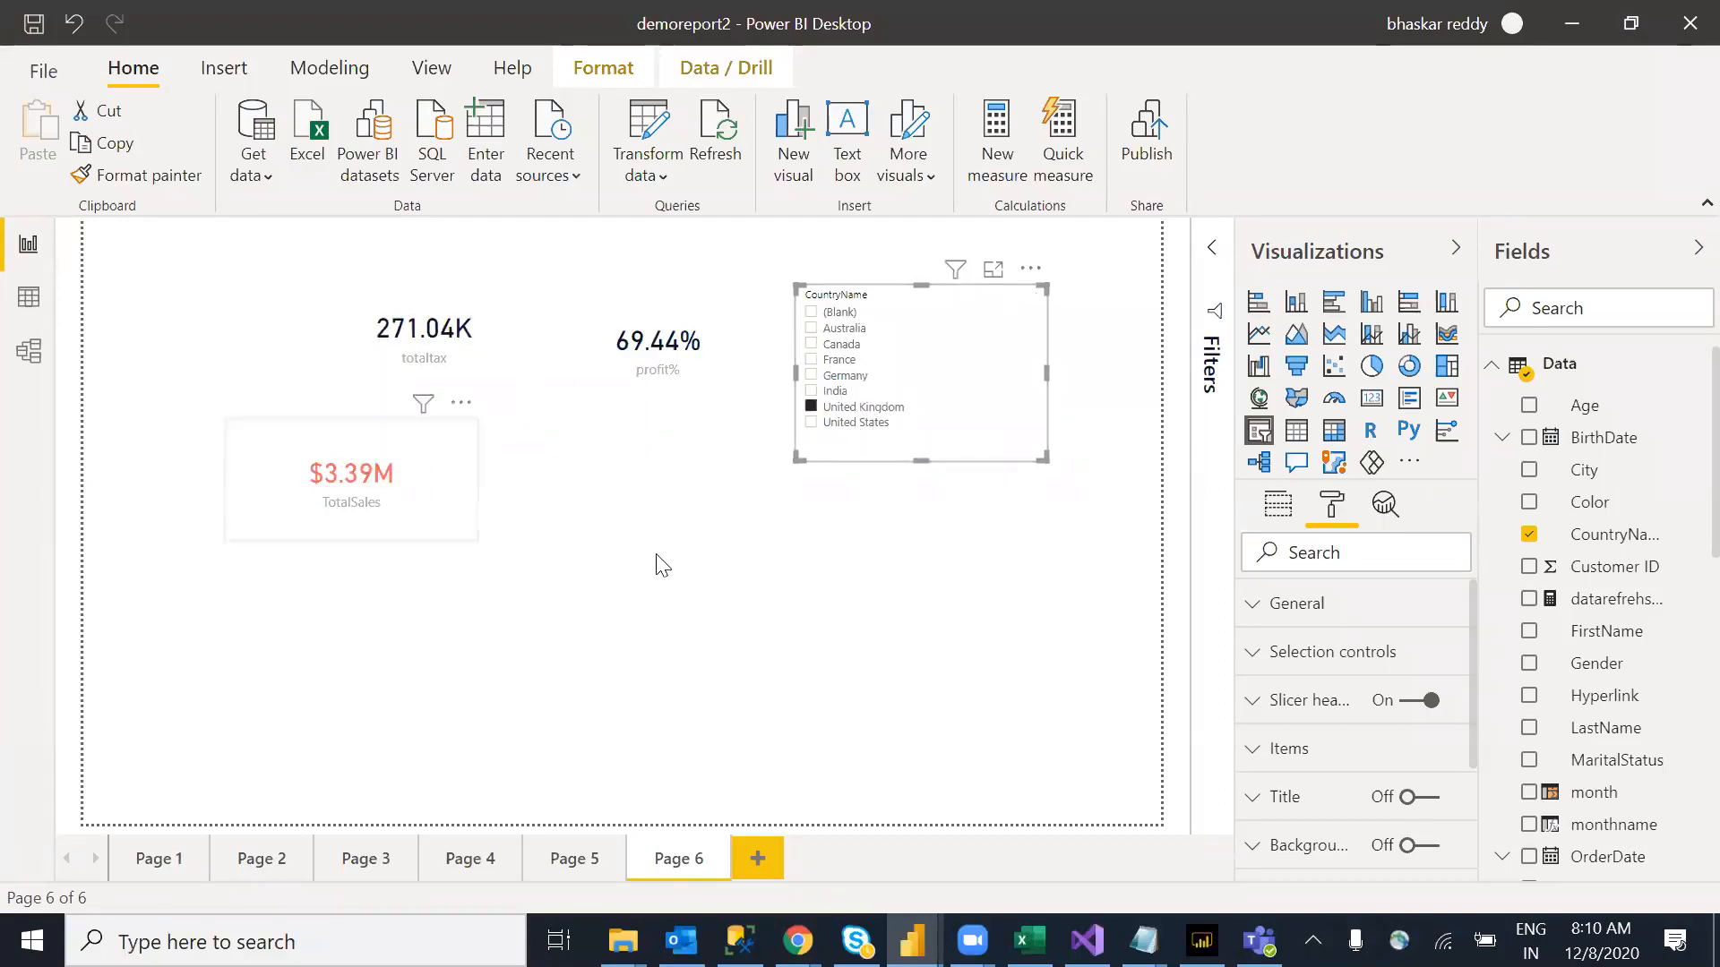
Step: Remove the conditional color formatting from the TotalSales card's data label
{"action": "left_click", "coordinate": [436, 514]}
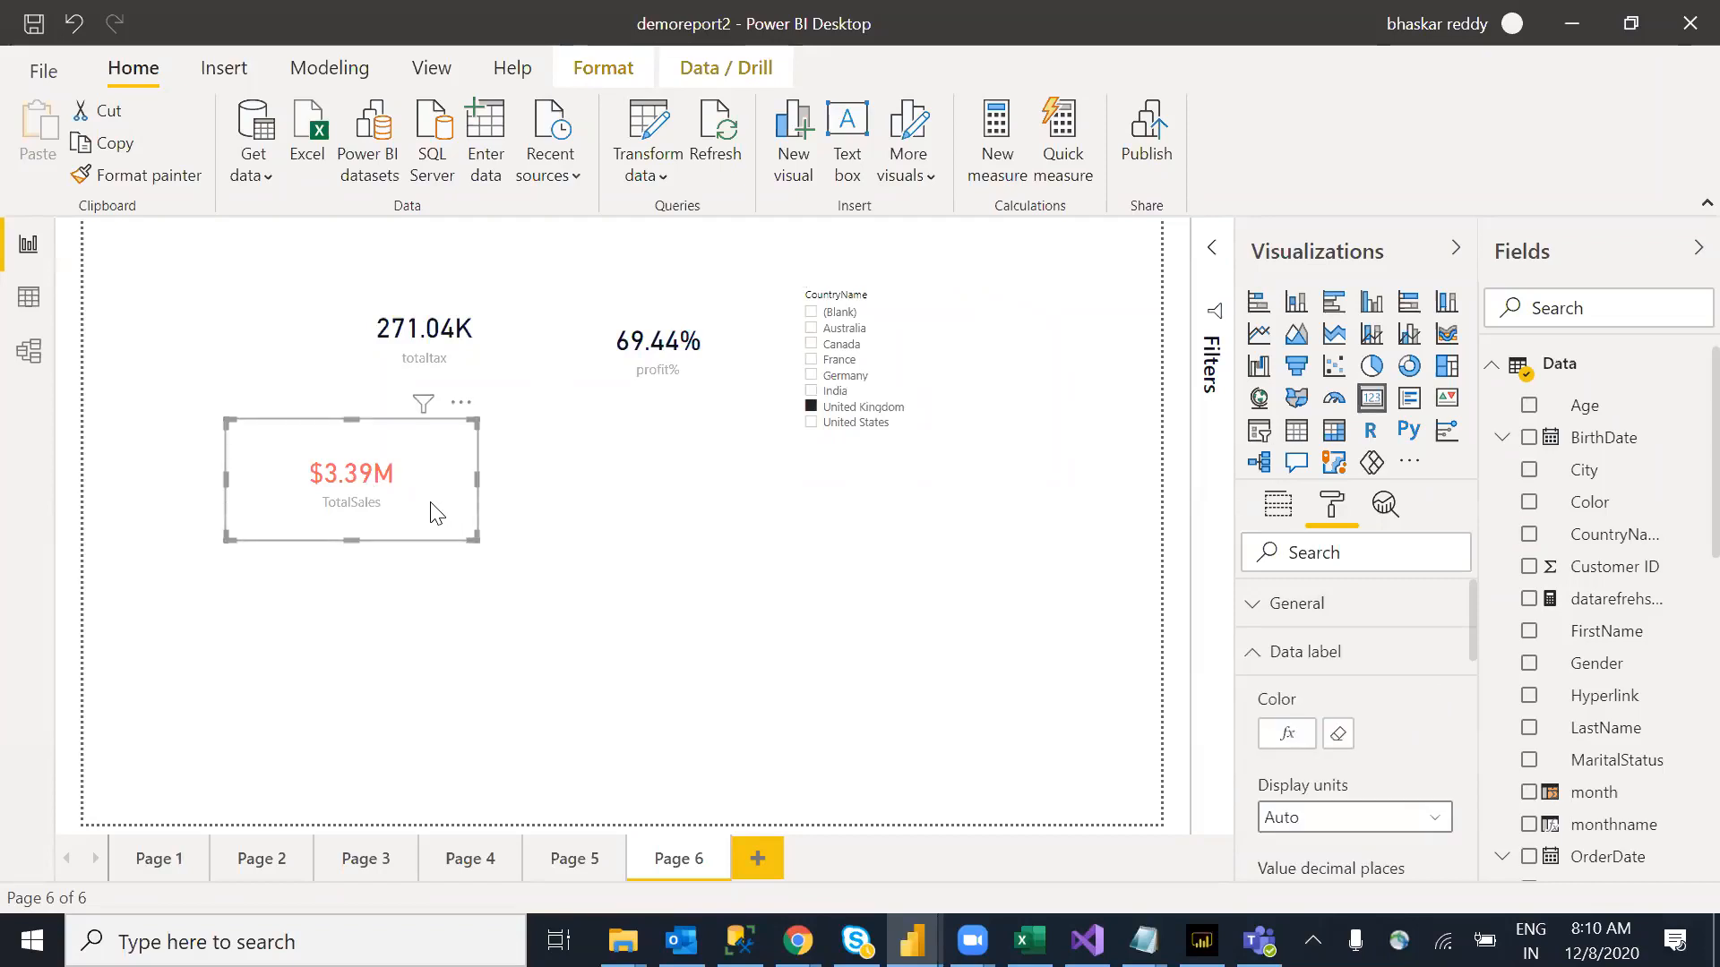
{"action": "left_click", "coordinate": [1344, 740]}
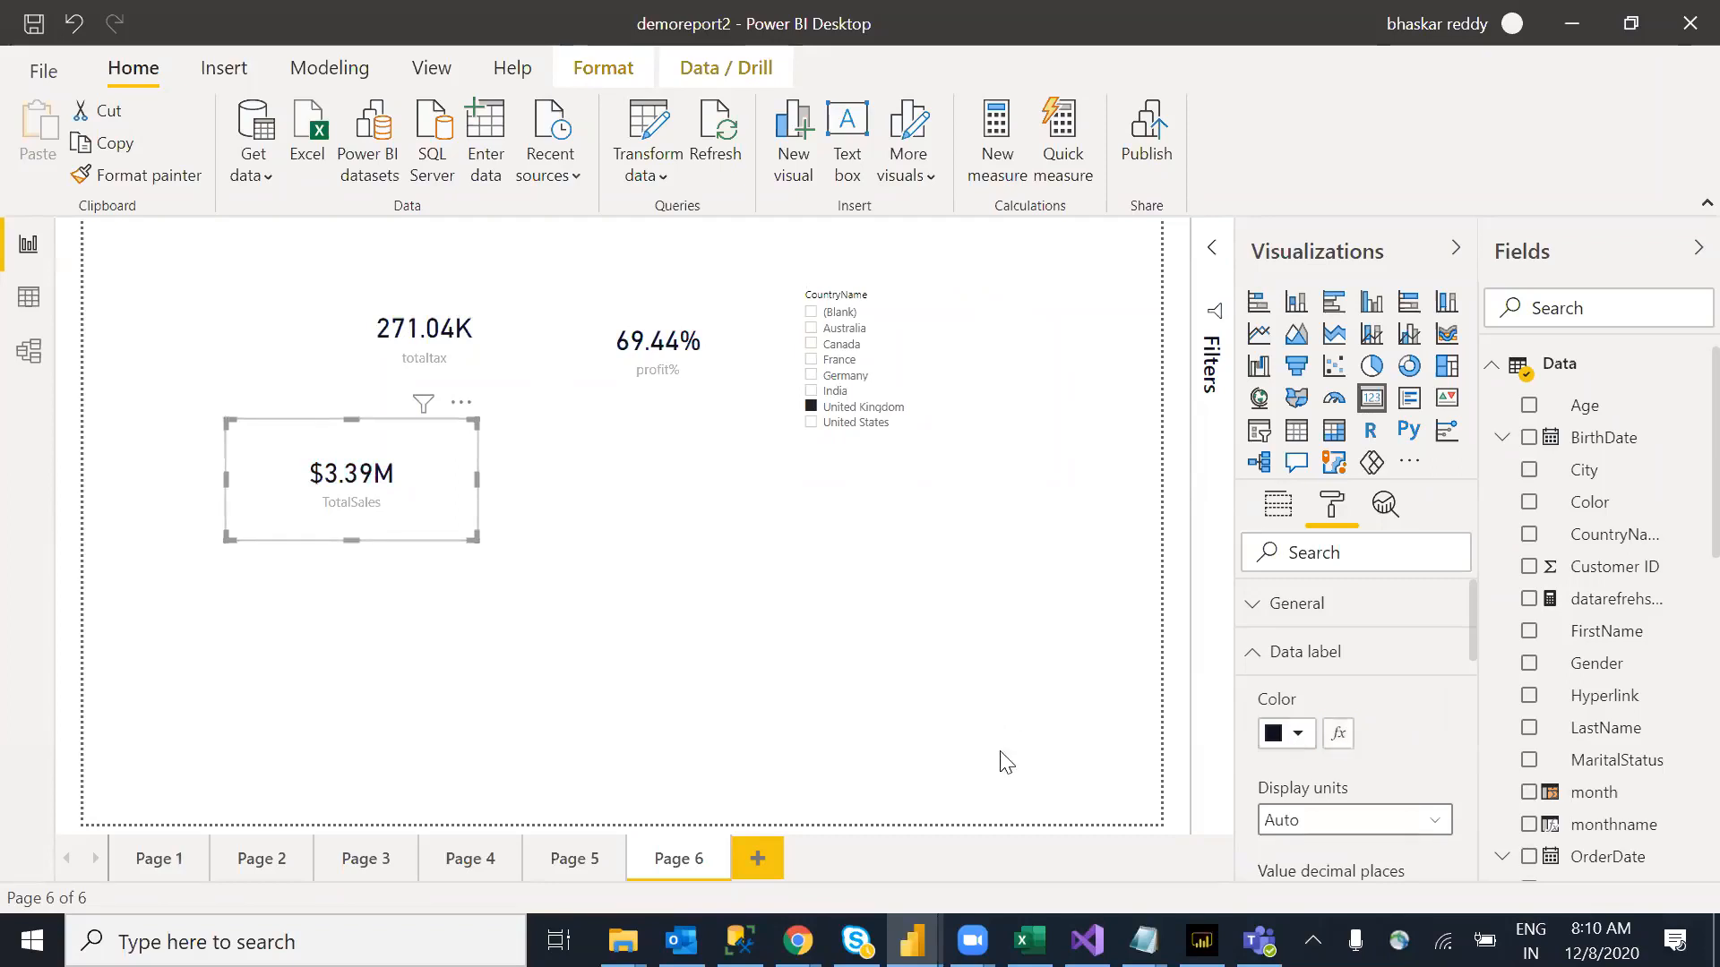
{"action": "left_click", "coordinate": [1334, 736]}
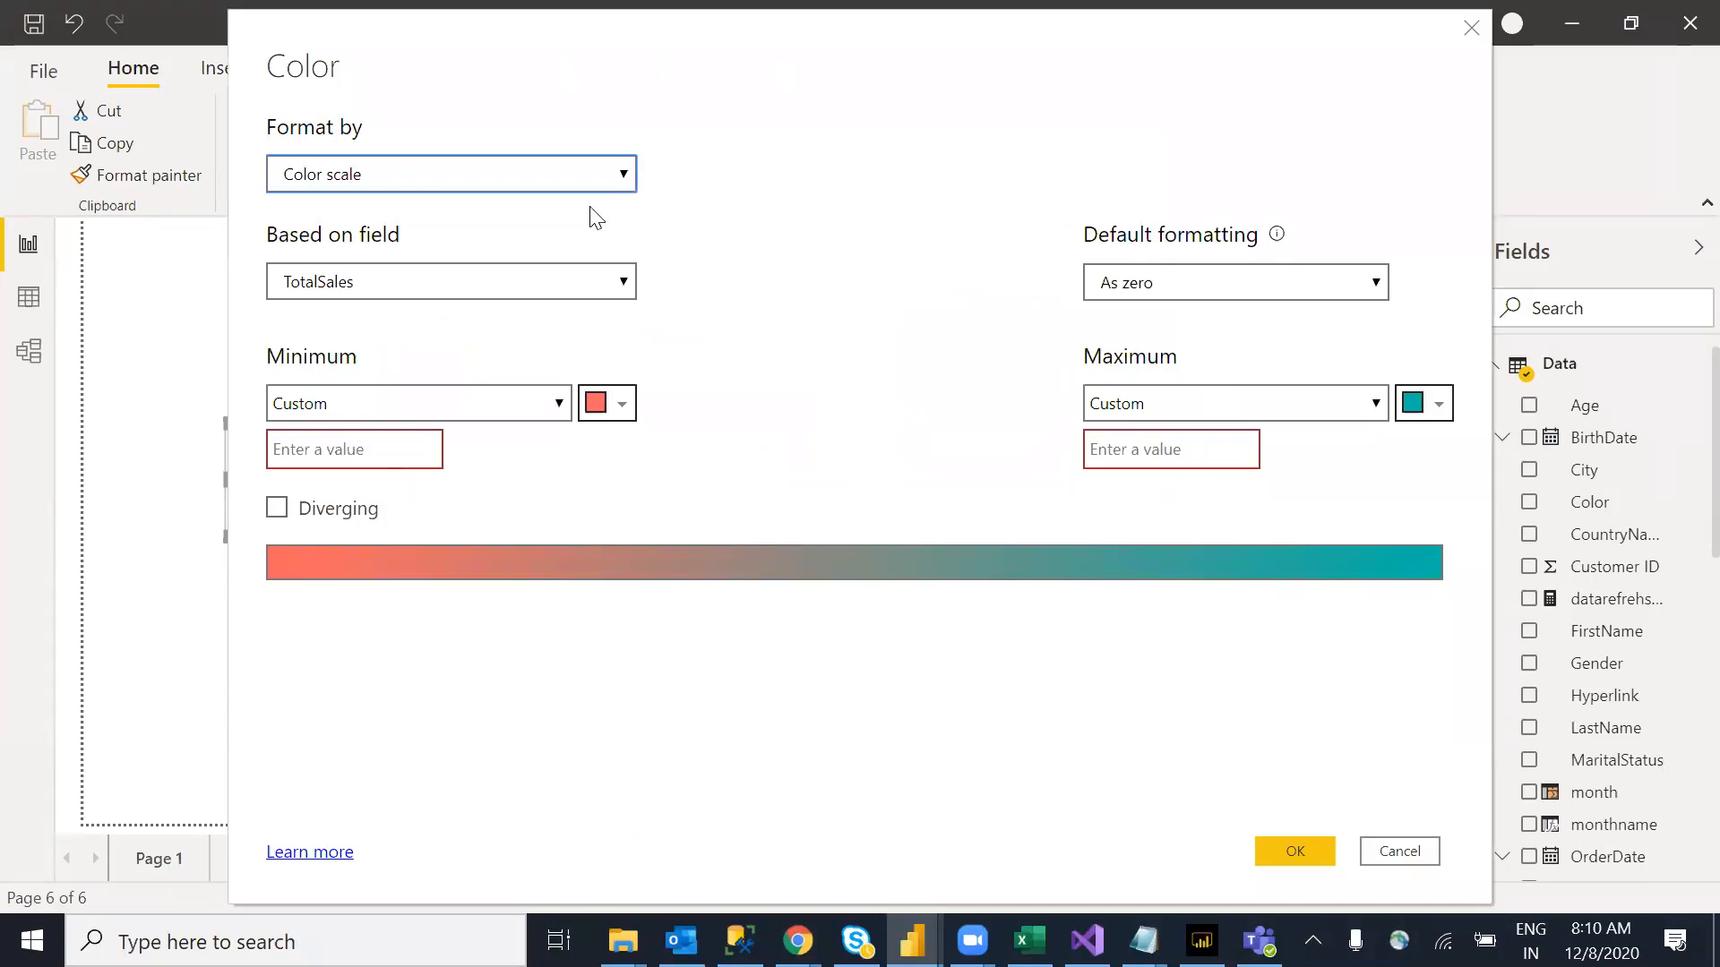
{"action": "left_click", "coordinate": [622, 179]}
{"action": "left_click", "coordinate": [392, 260]}
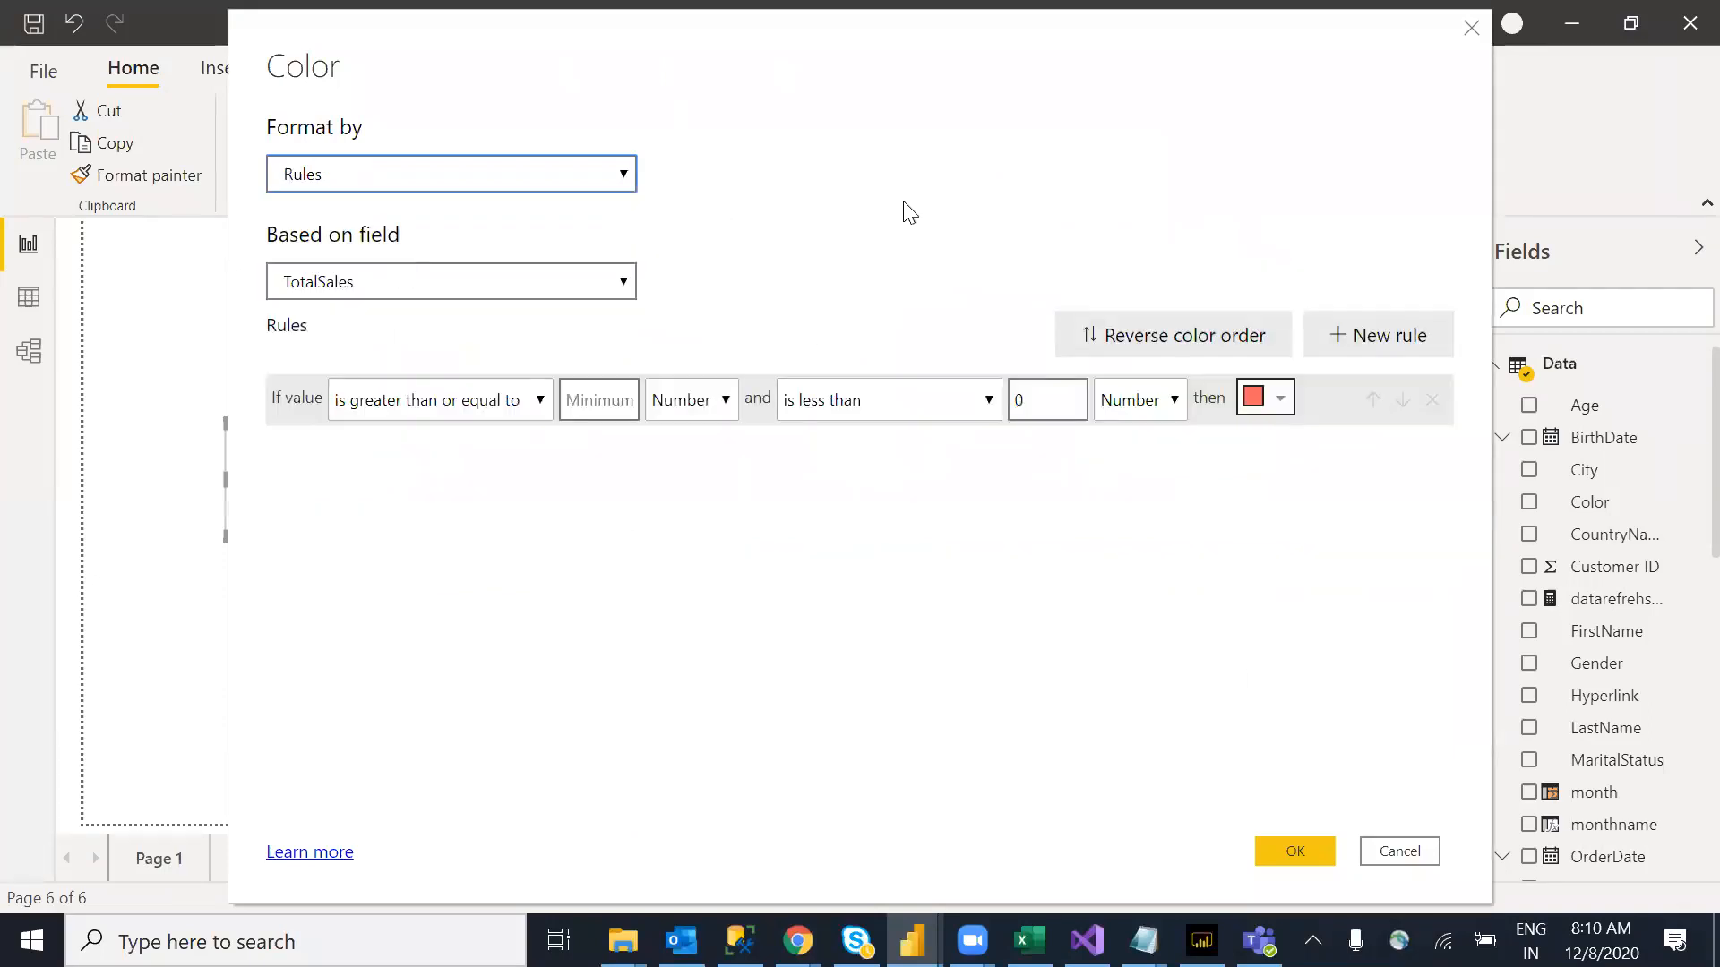
{"action": "left_click", "coordinate": [1384, 851]}
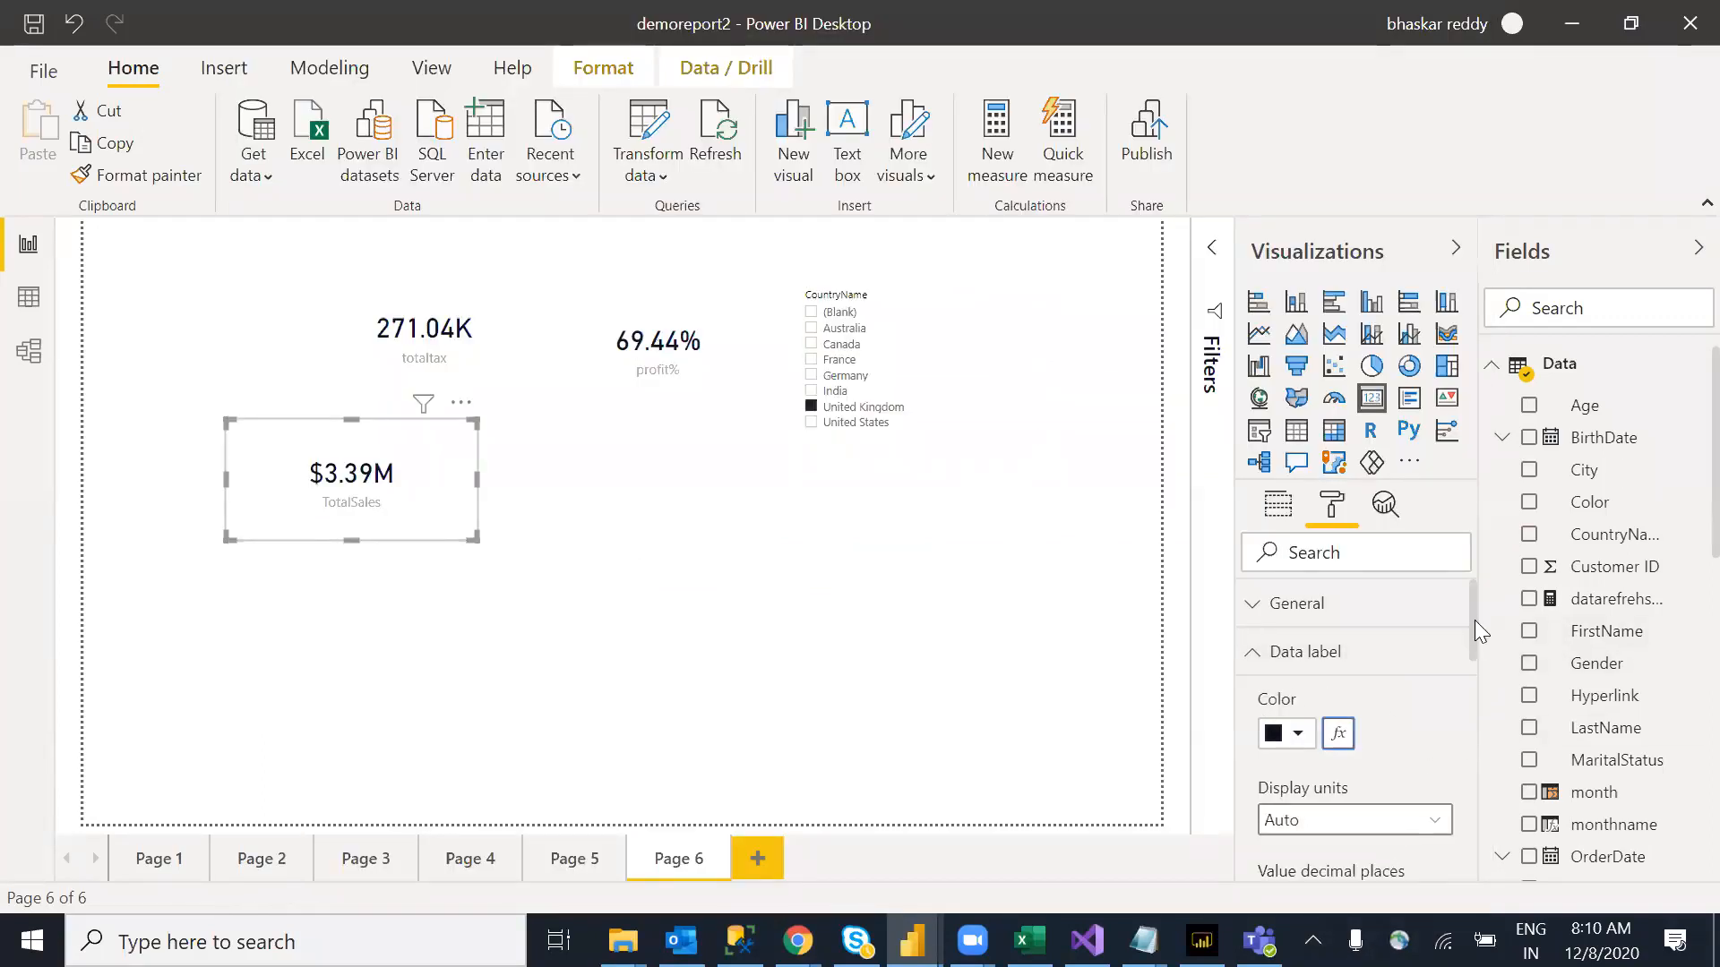
Step: Delete the CountryName slicer from the report page
{"action": "left_click_drag", "start_coordinate": [1474, 625], "coordinate": [1475, 652]}
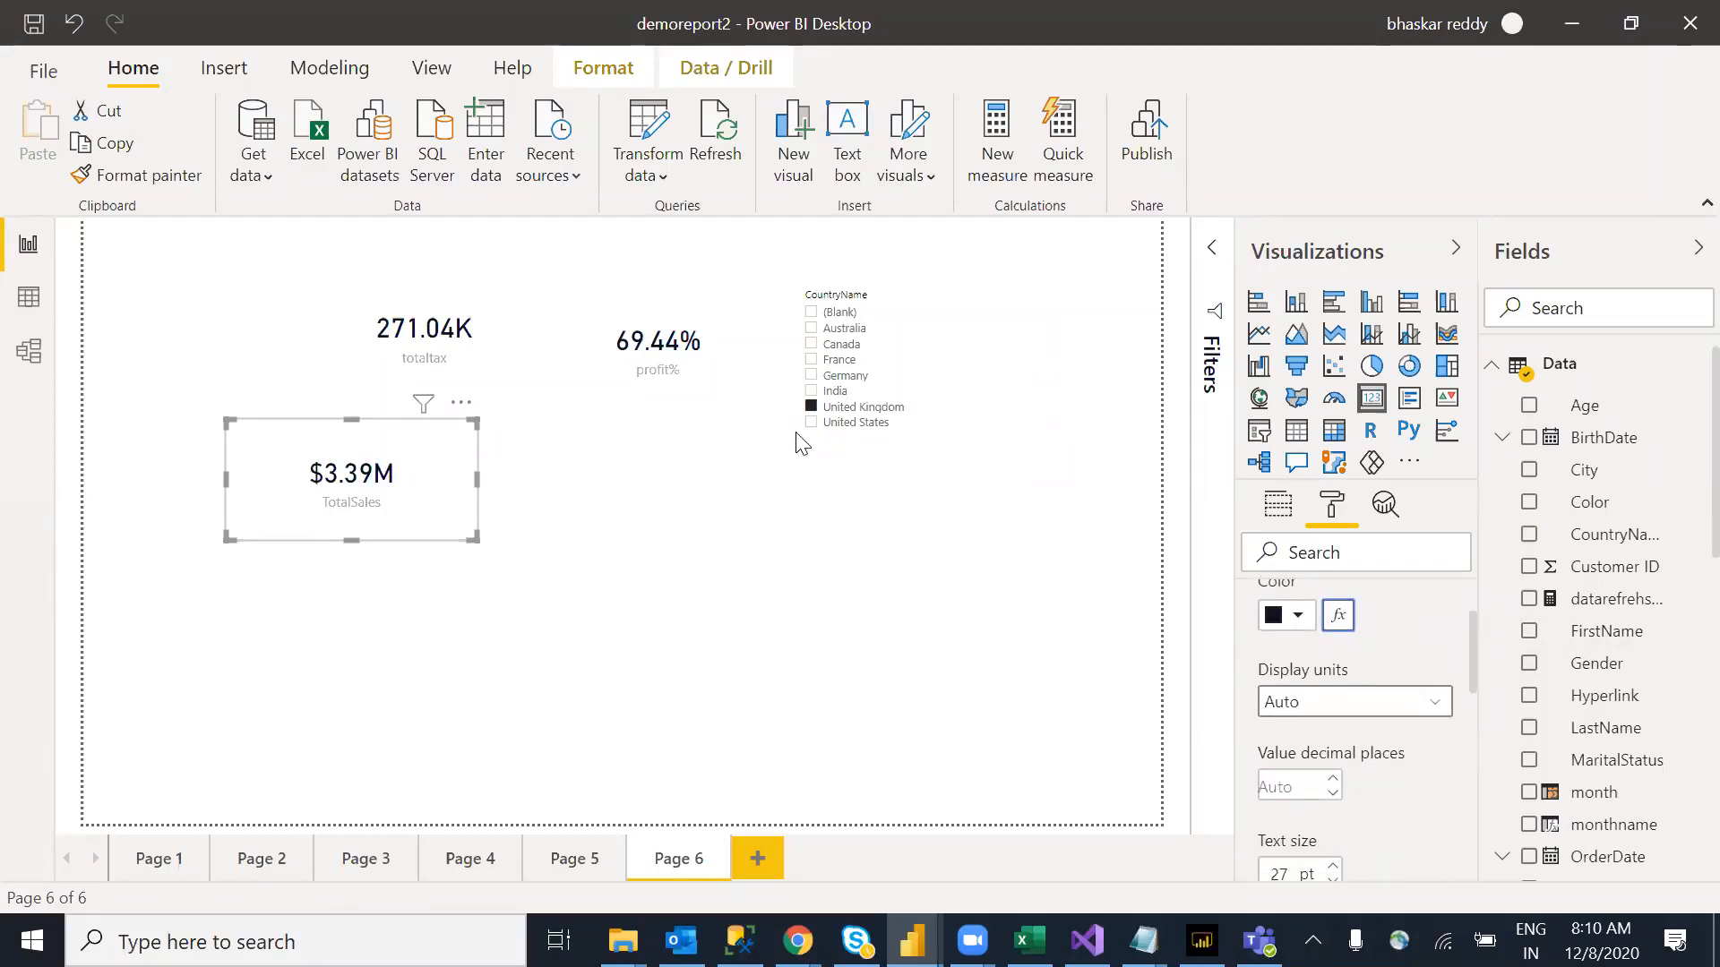
{"action": "left_click", "coordinate": [958, 428]}
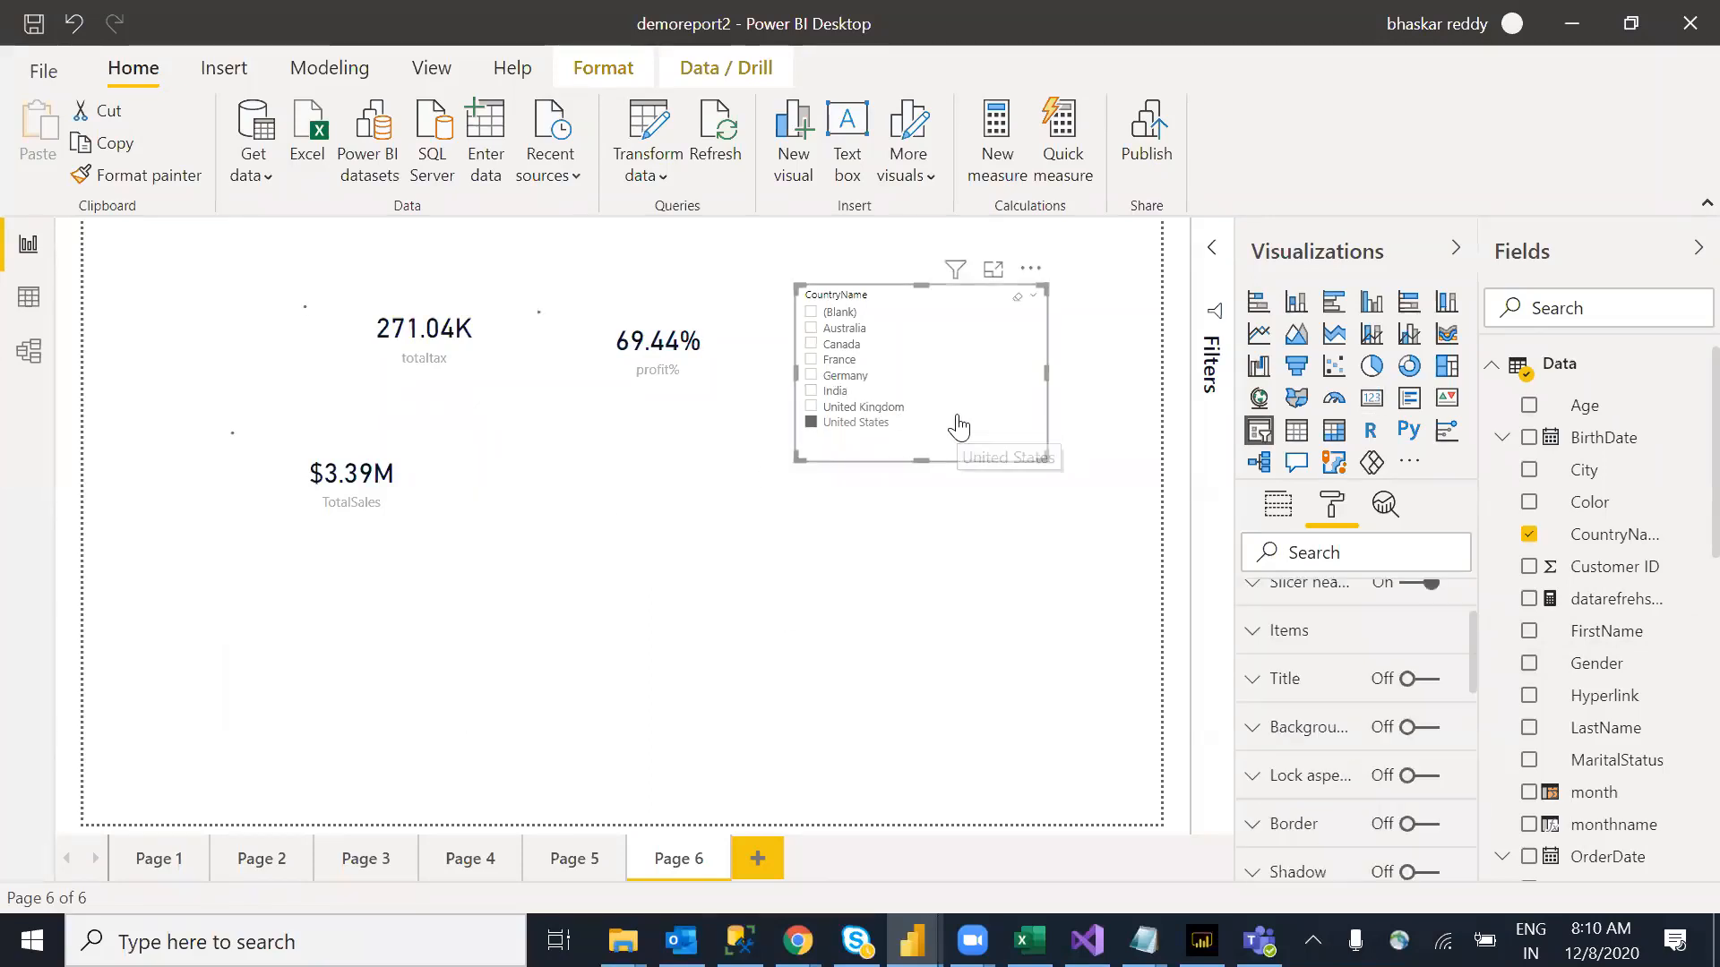
{"action": "key", "text": "Delete"}
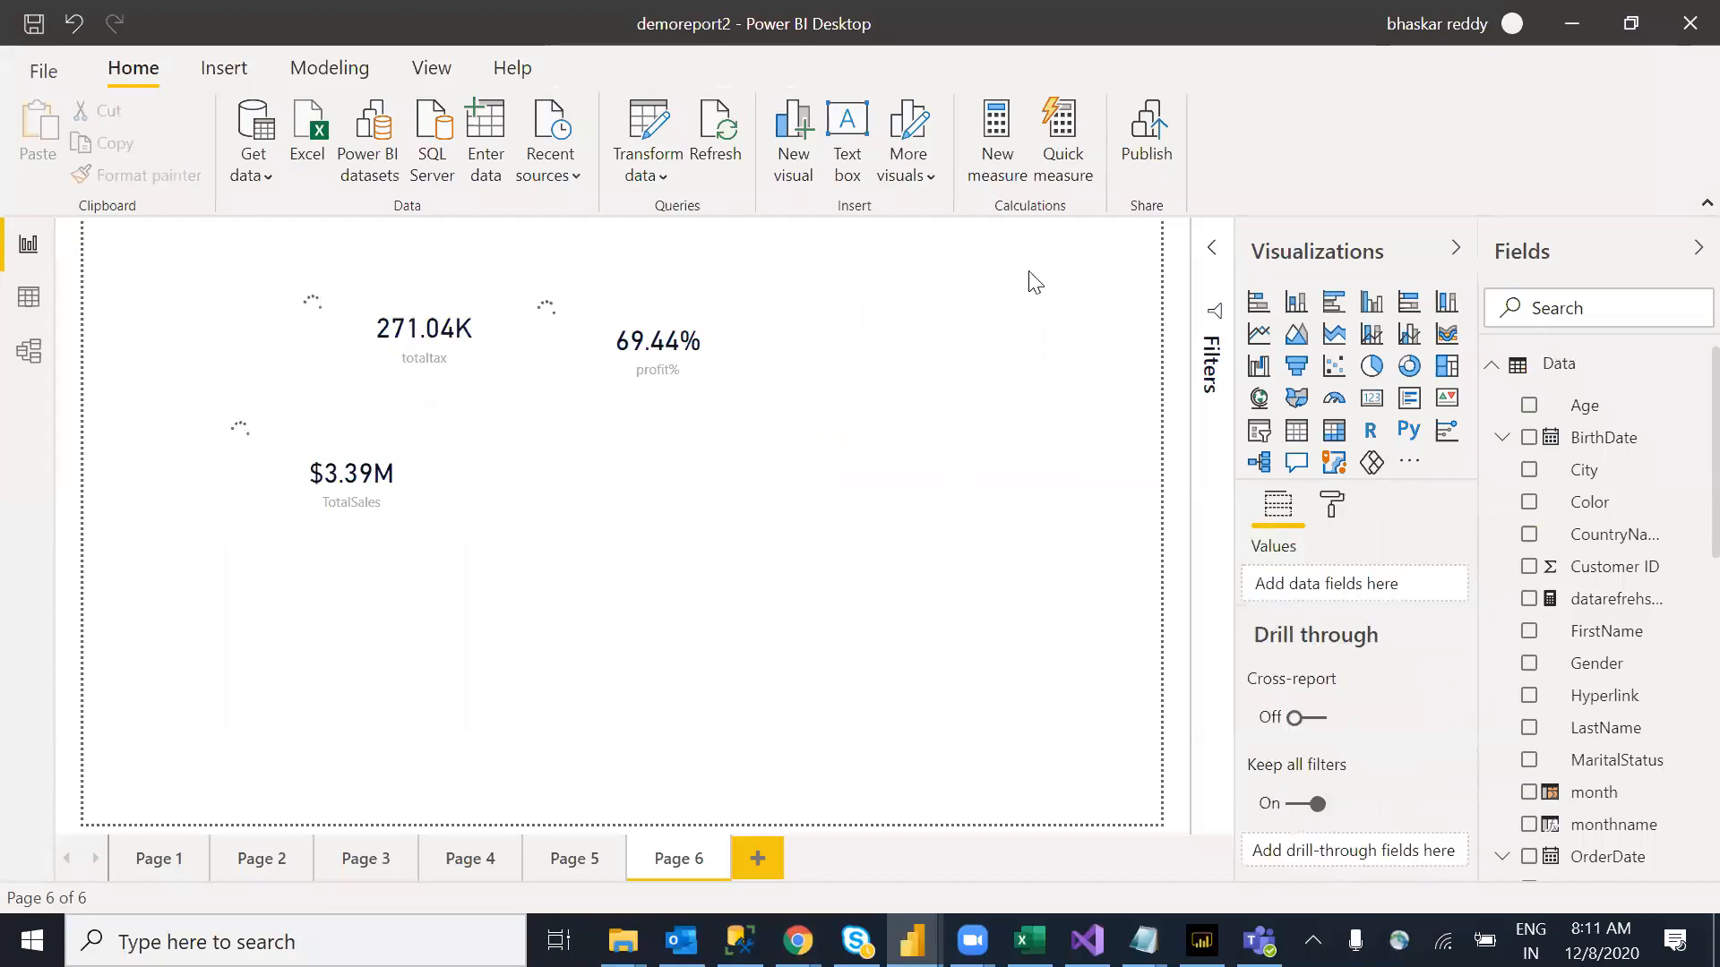
Step: Set the TotalSales card's data label to display units None with 0 decimal places
{"action": "left_click", "coordinate": [414, 506]}
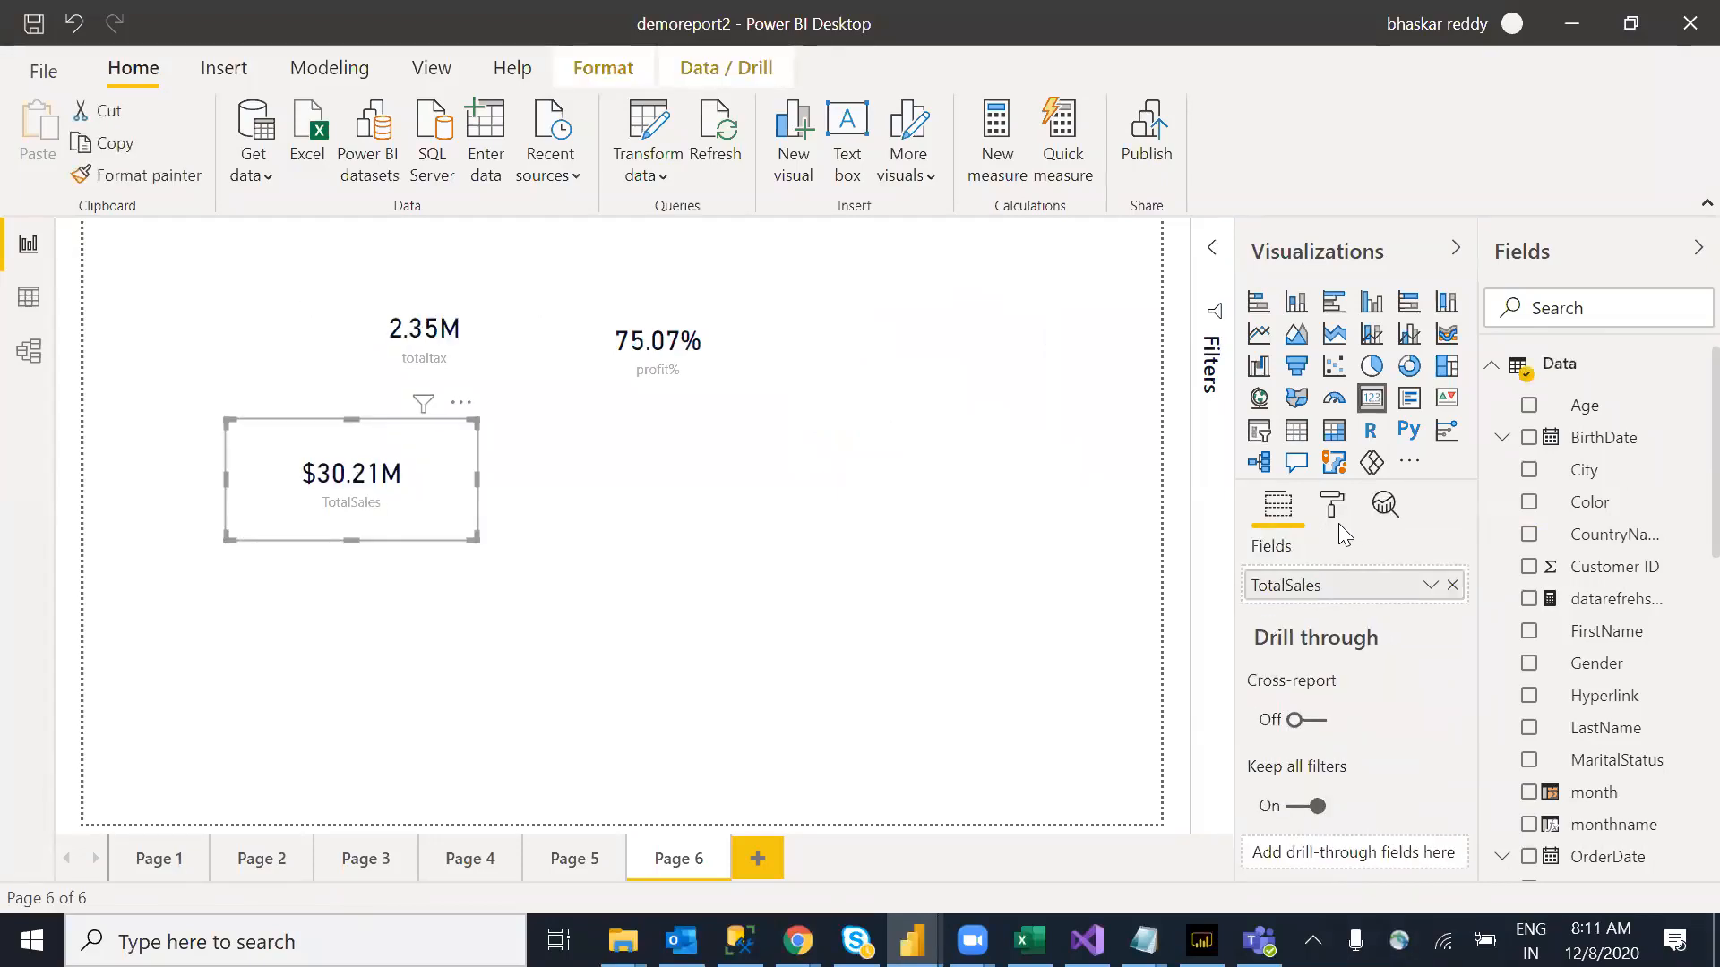
{"action": "left_click", "coordinate": [1335, 518]}
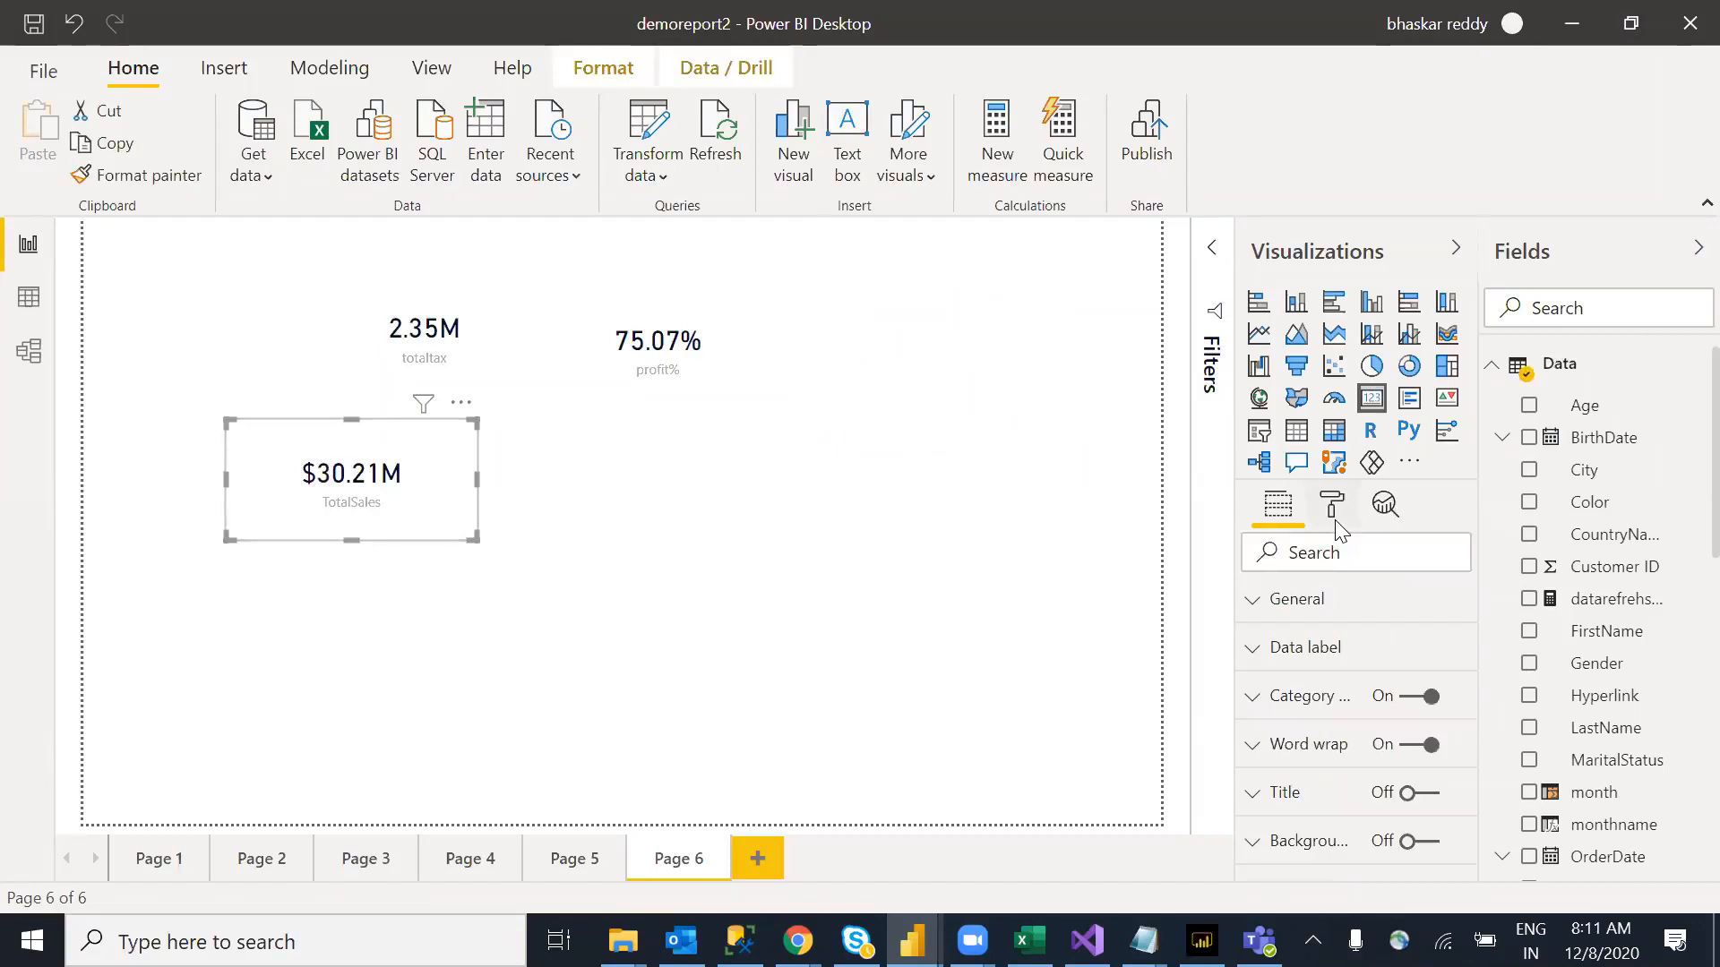
{"action": "left_click", "coordinate": [1295, 659]}
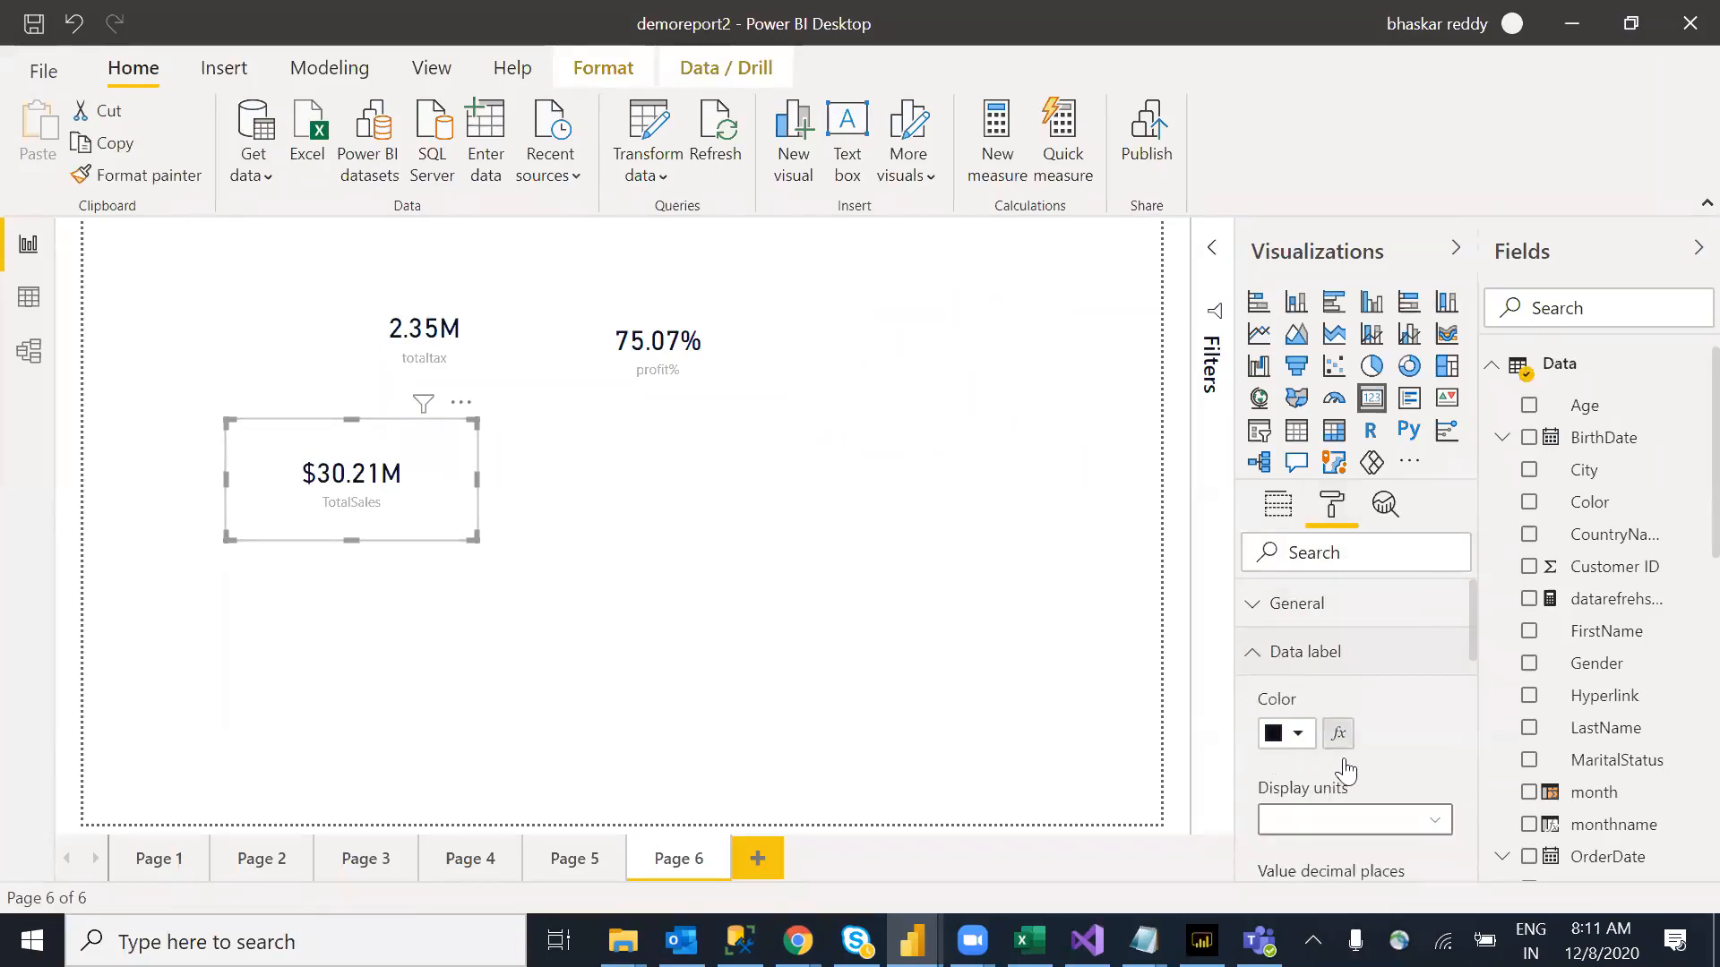
{"action": "left_click_drag", "start_coordinate": [1473, 626], "coordinate": [1473, 672]}
{"action": "left_click", "coordinate": [1315, 650]}
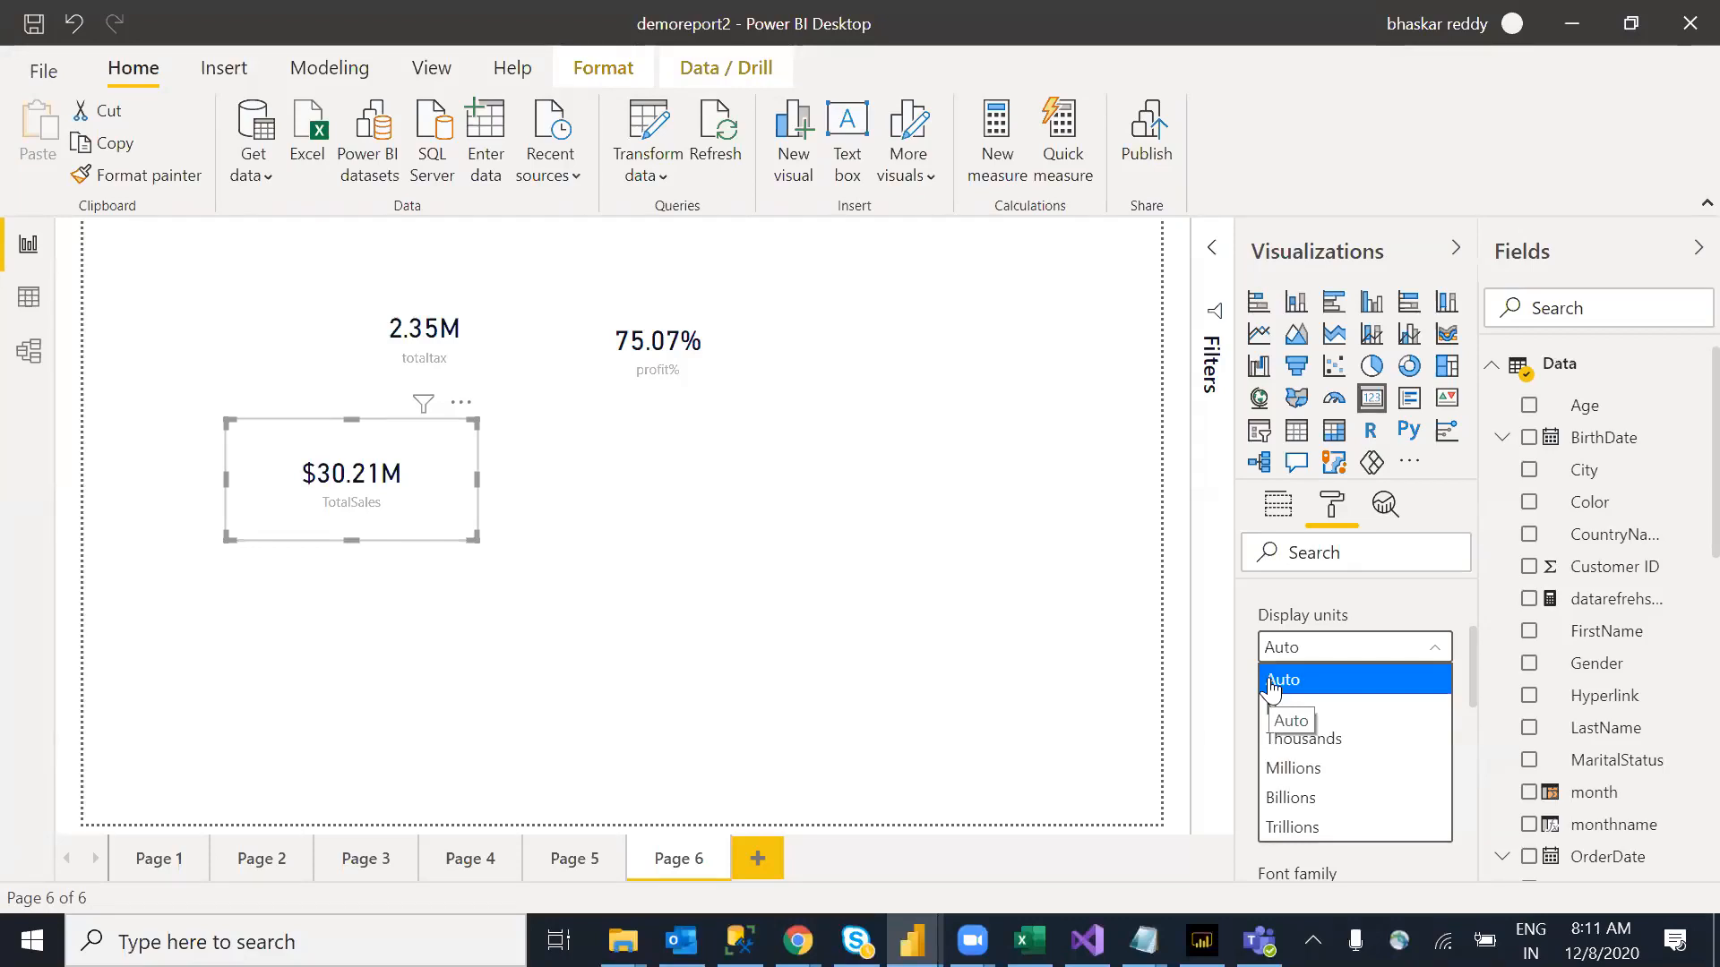
{"action": "left_click", "coordinate": [1313, 717]}
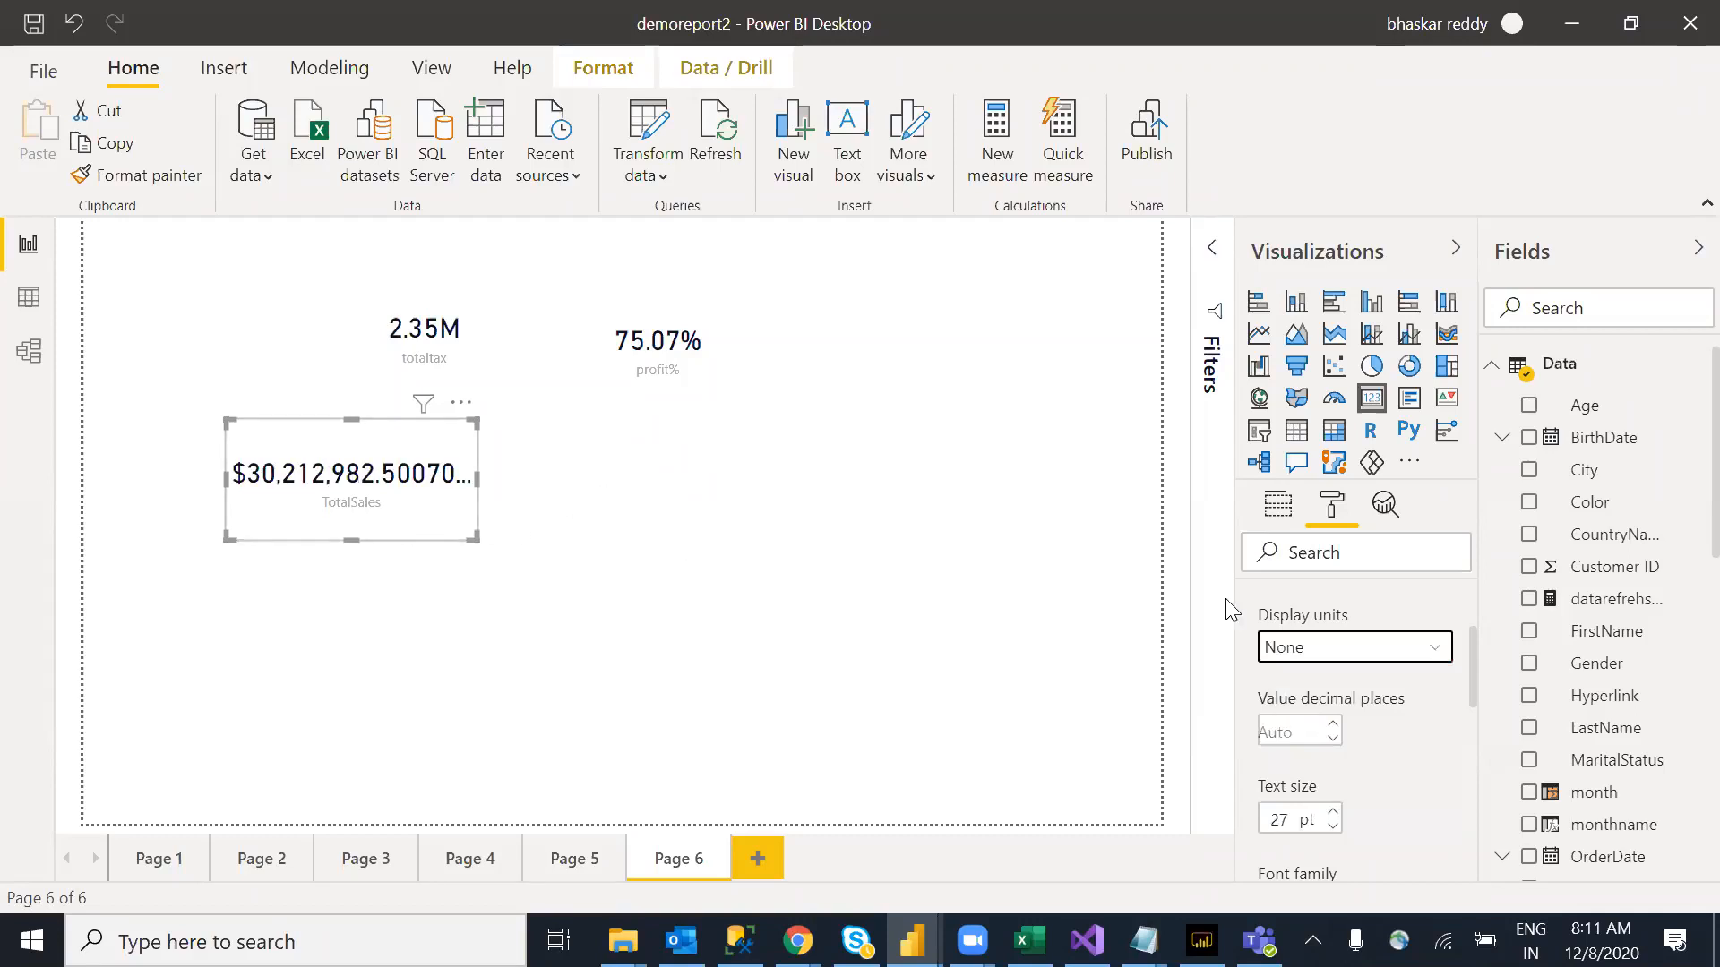
{"action": "left_click", "coordinate": [1296, 722]}
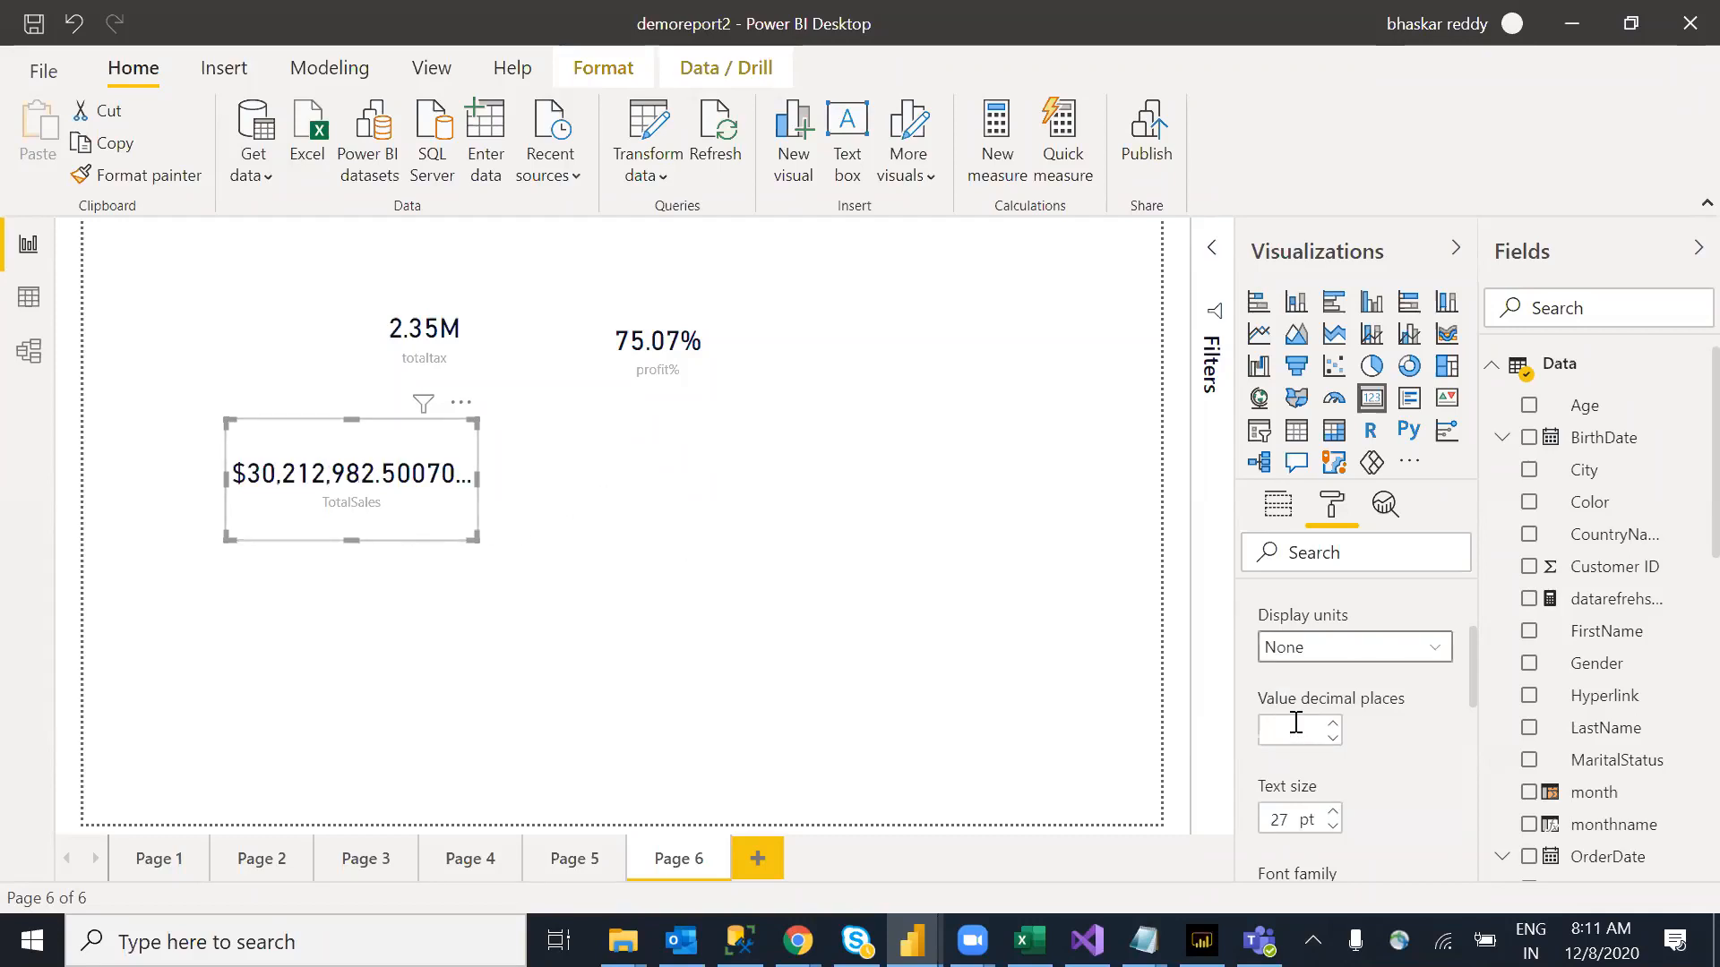
{"action": "type", "text": "0"}
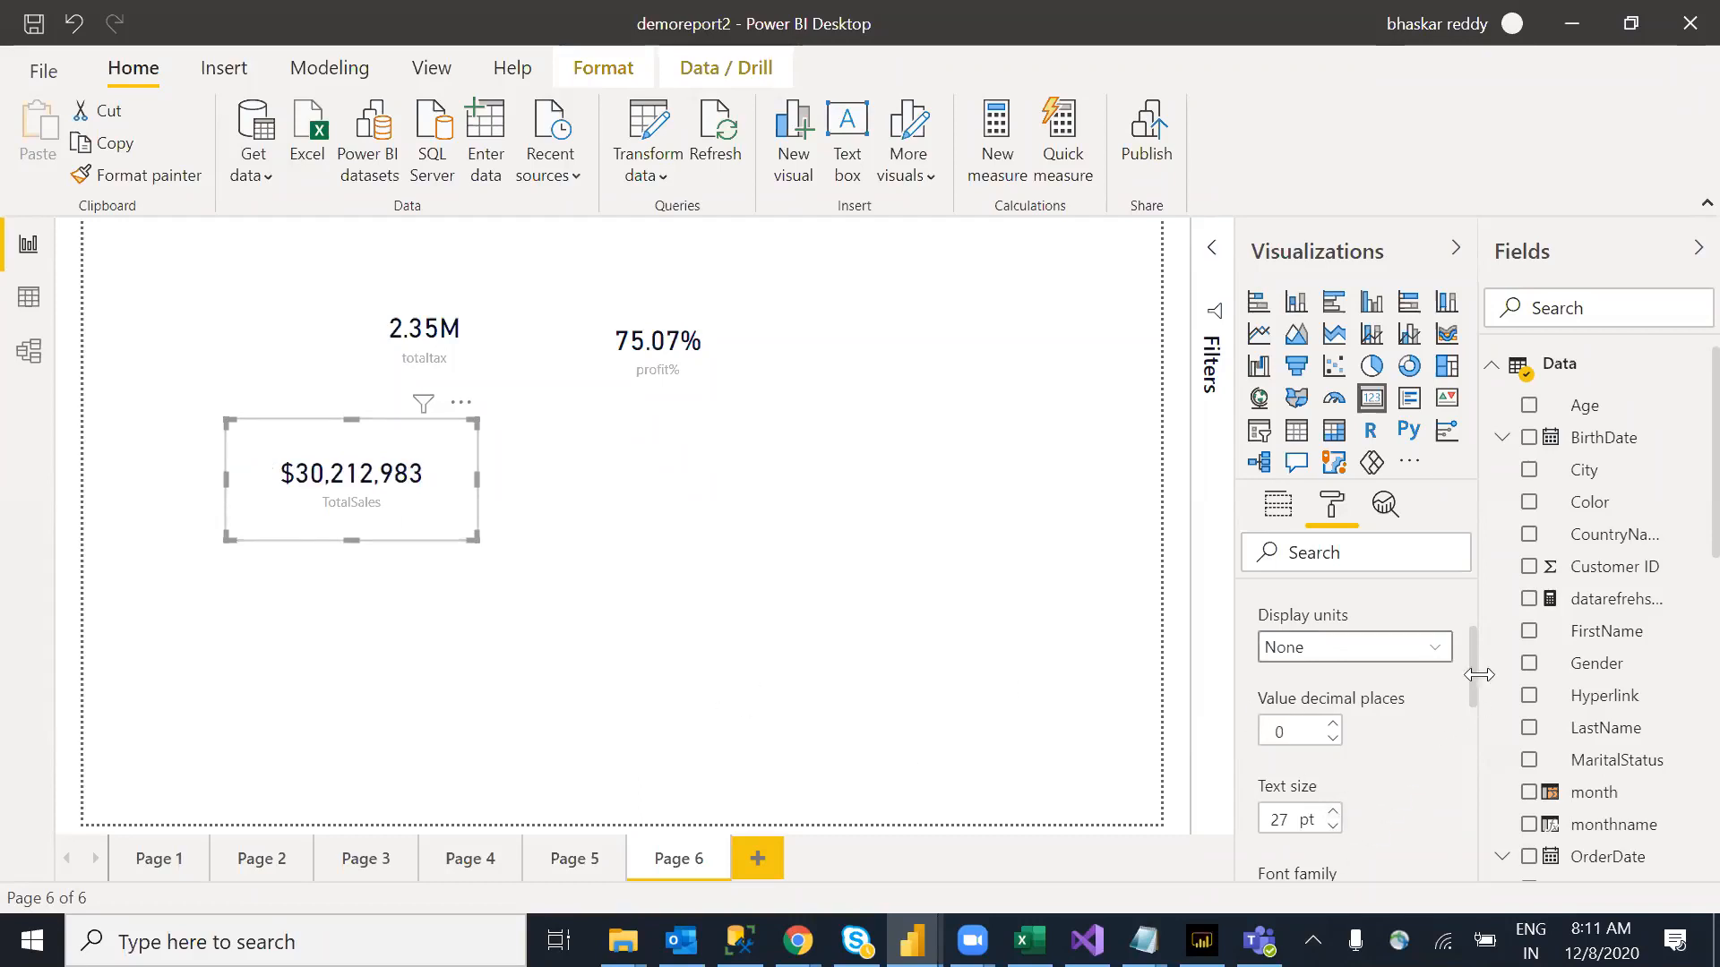
Step: Toggle the Source spacing option of the TotalSales card's data label and collapse the data label settings
{"action": "left_click_drag", "start_coordinate": [1472, 654], "coordinate": [1467, 723]}
{"action": "left_click", "coordinate": [1300, 724]}
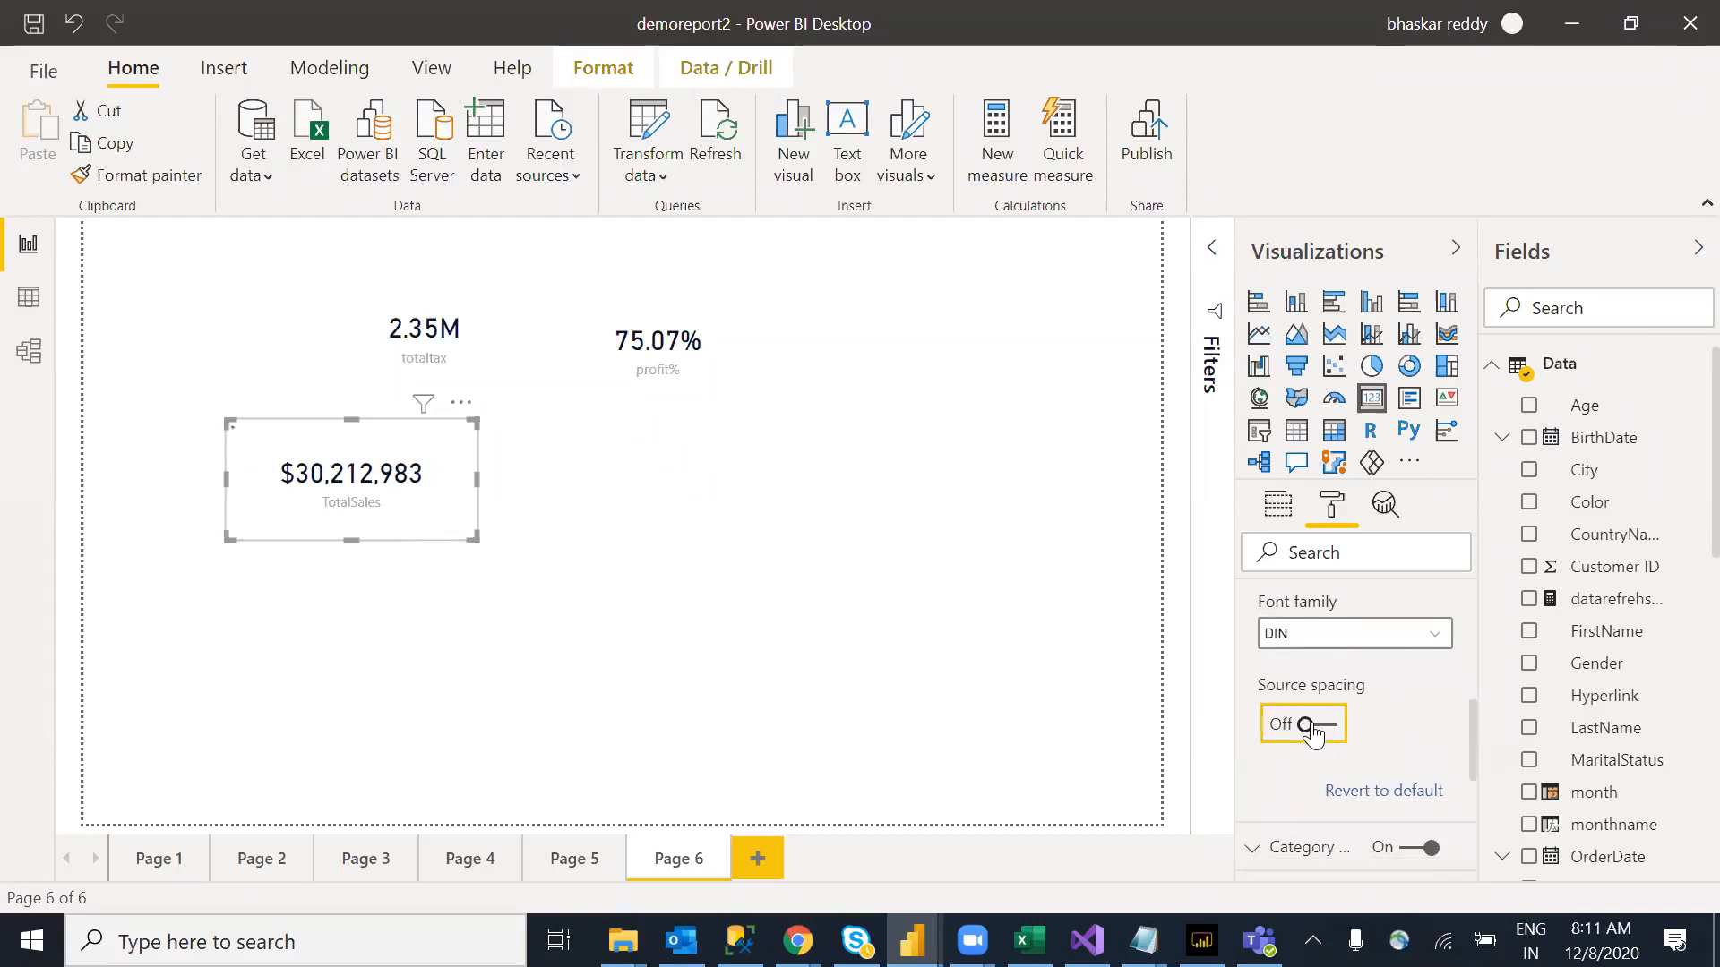
{"action": "left_click", "coordinate": [1301, 725]}
{"action": "left_click_drag", "start_coordinate": [1471, 759], "coordinate": [1472, 637]}
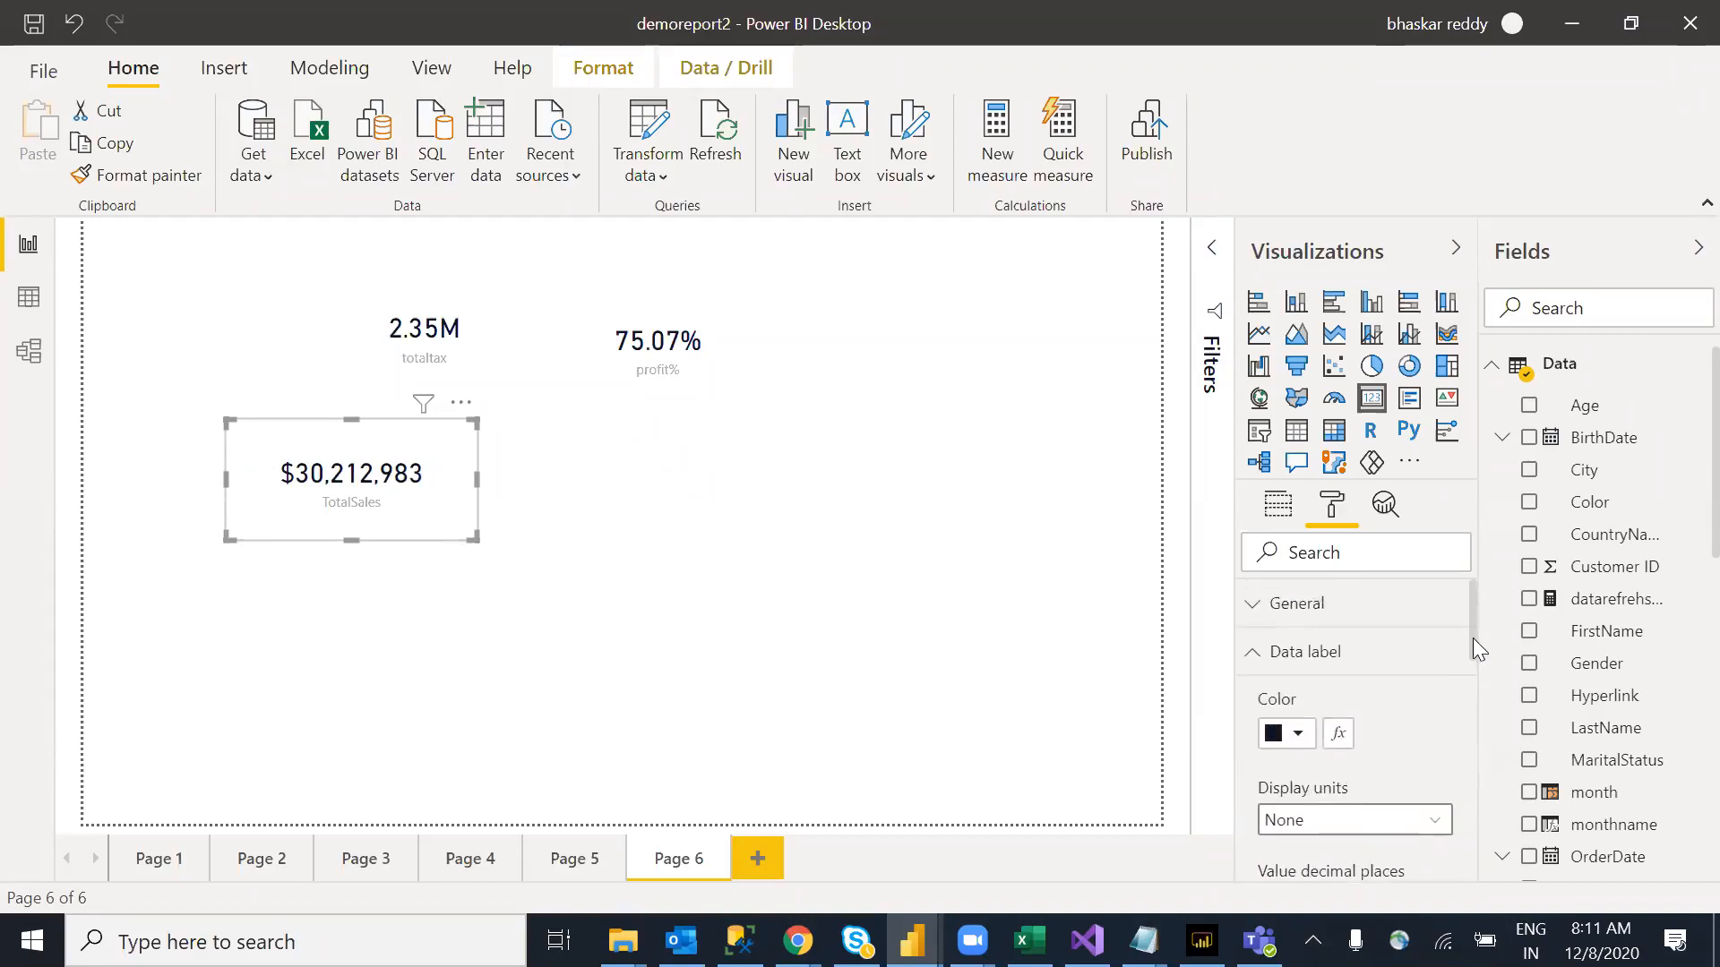
{"action": "left_click", "coordinate": [1285, 661]}
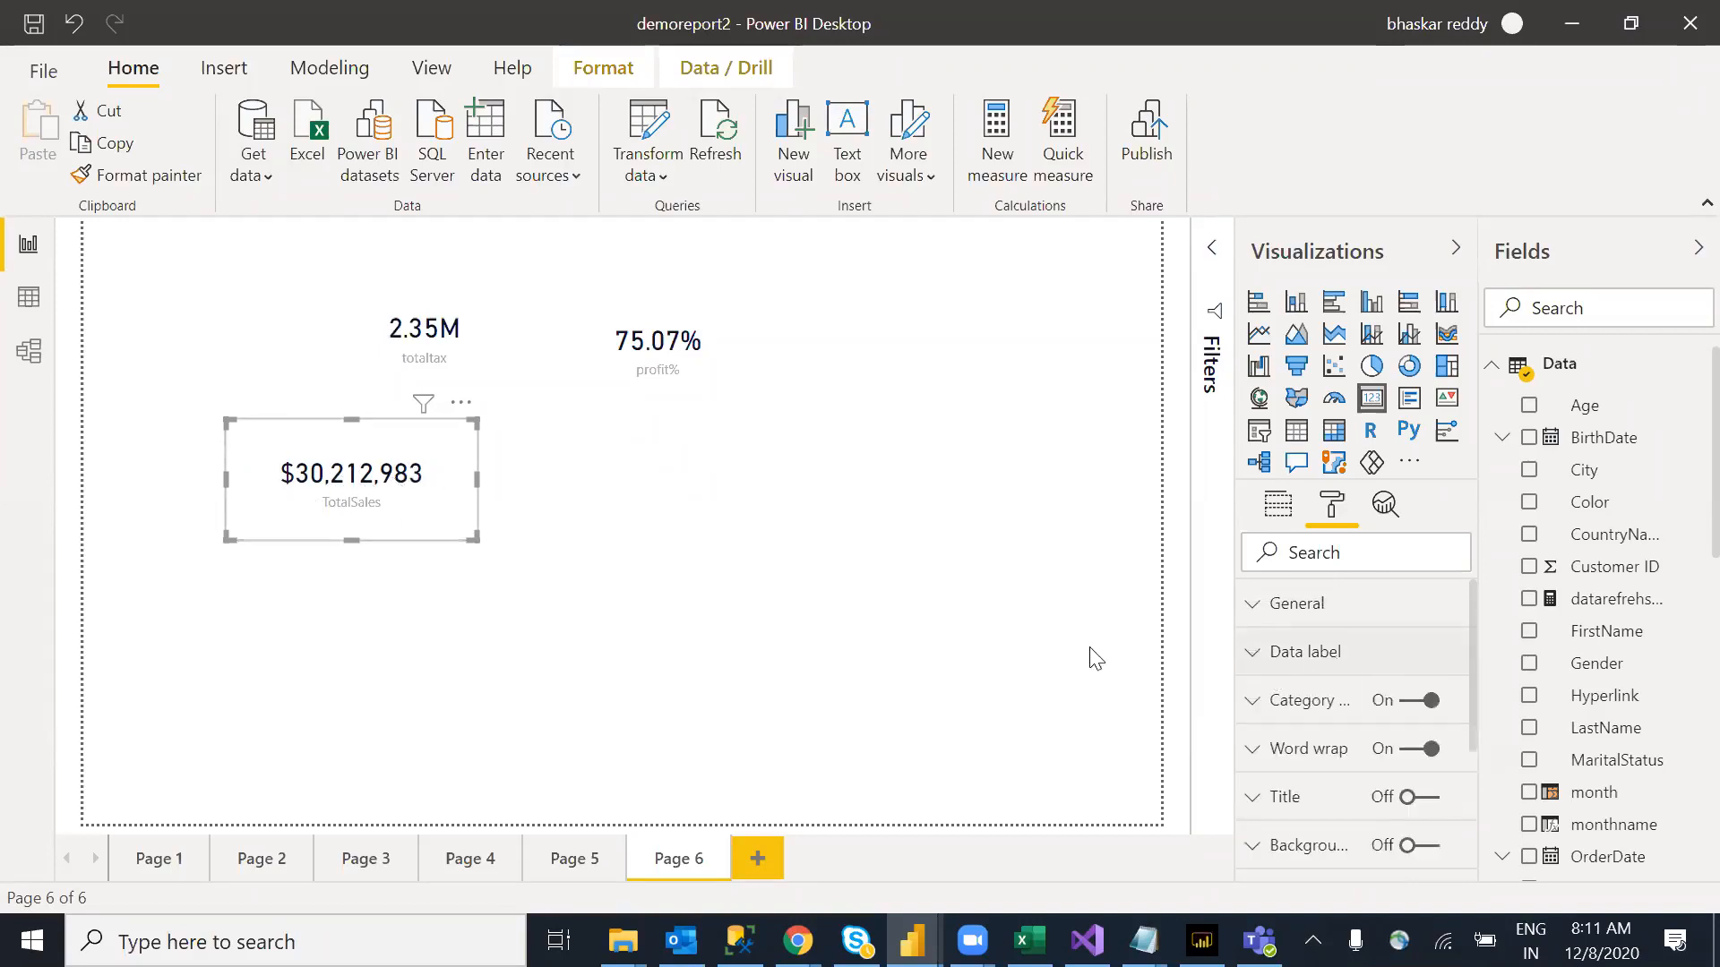
Step: Preview the TotalSales card without its category label, restoring the label each time, and collapse the category label settings
{"action": "left_click", "coordinate": [1412, 707]}
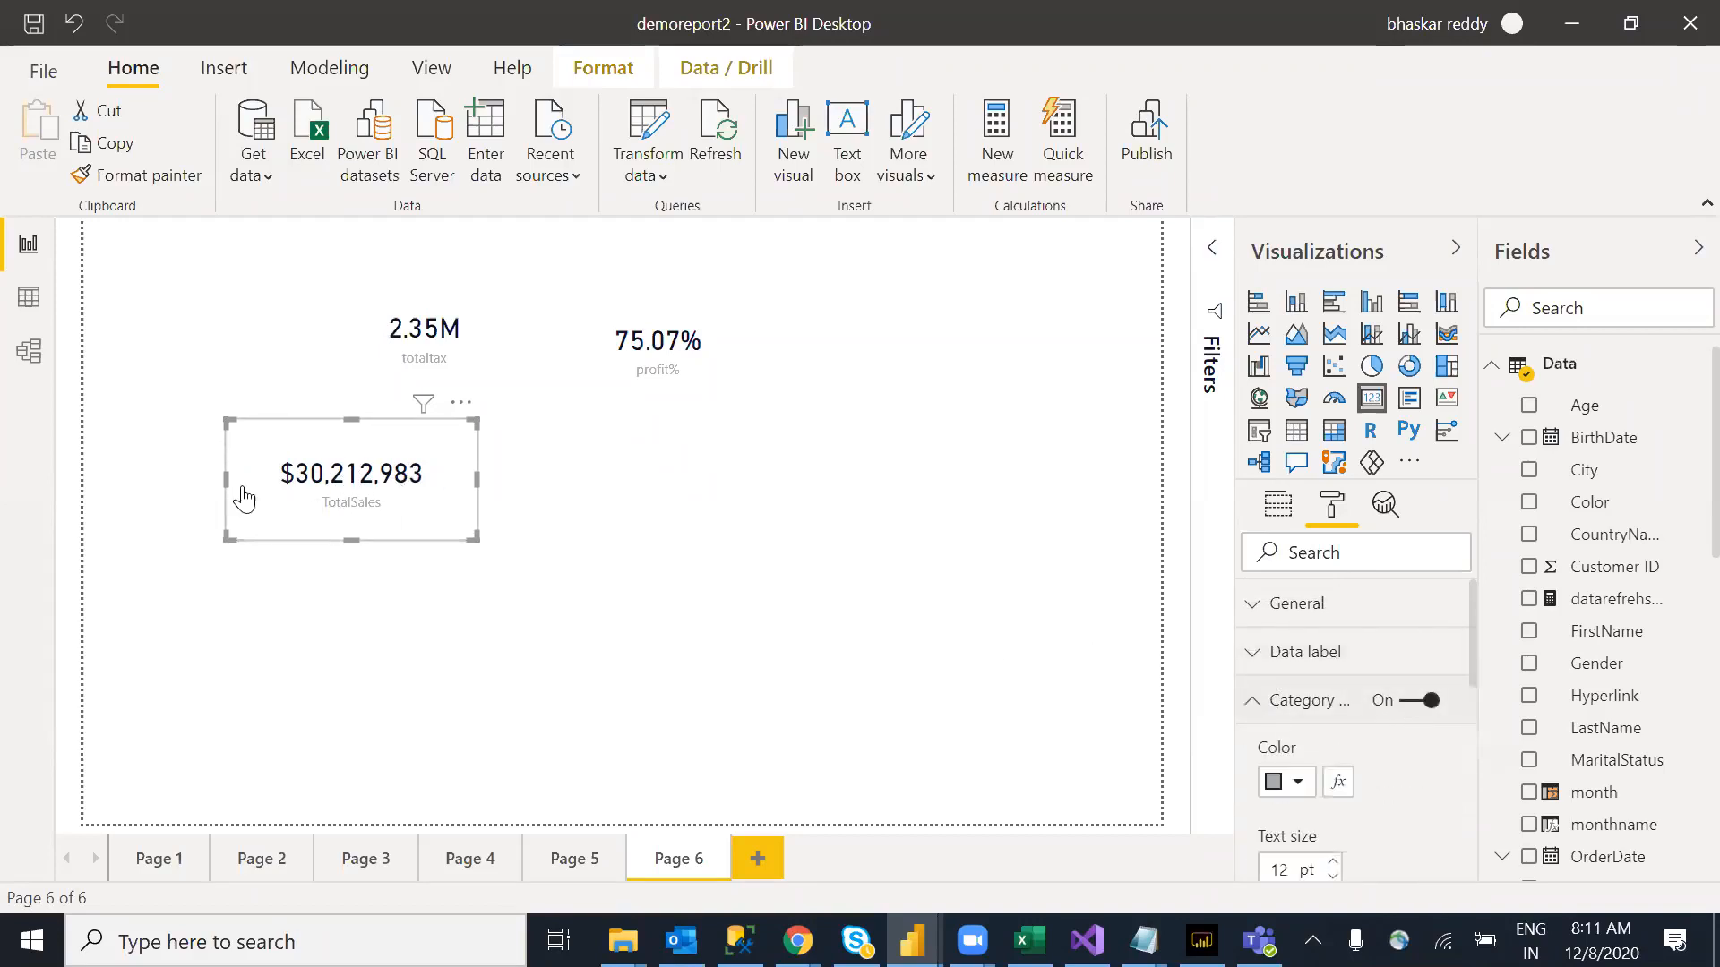
{"action": "left_click", "coordinate": [1409, 703]}
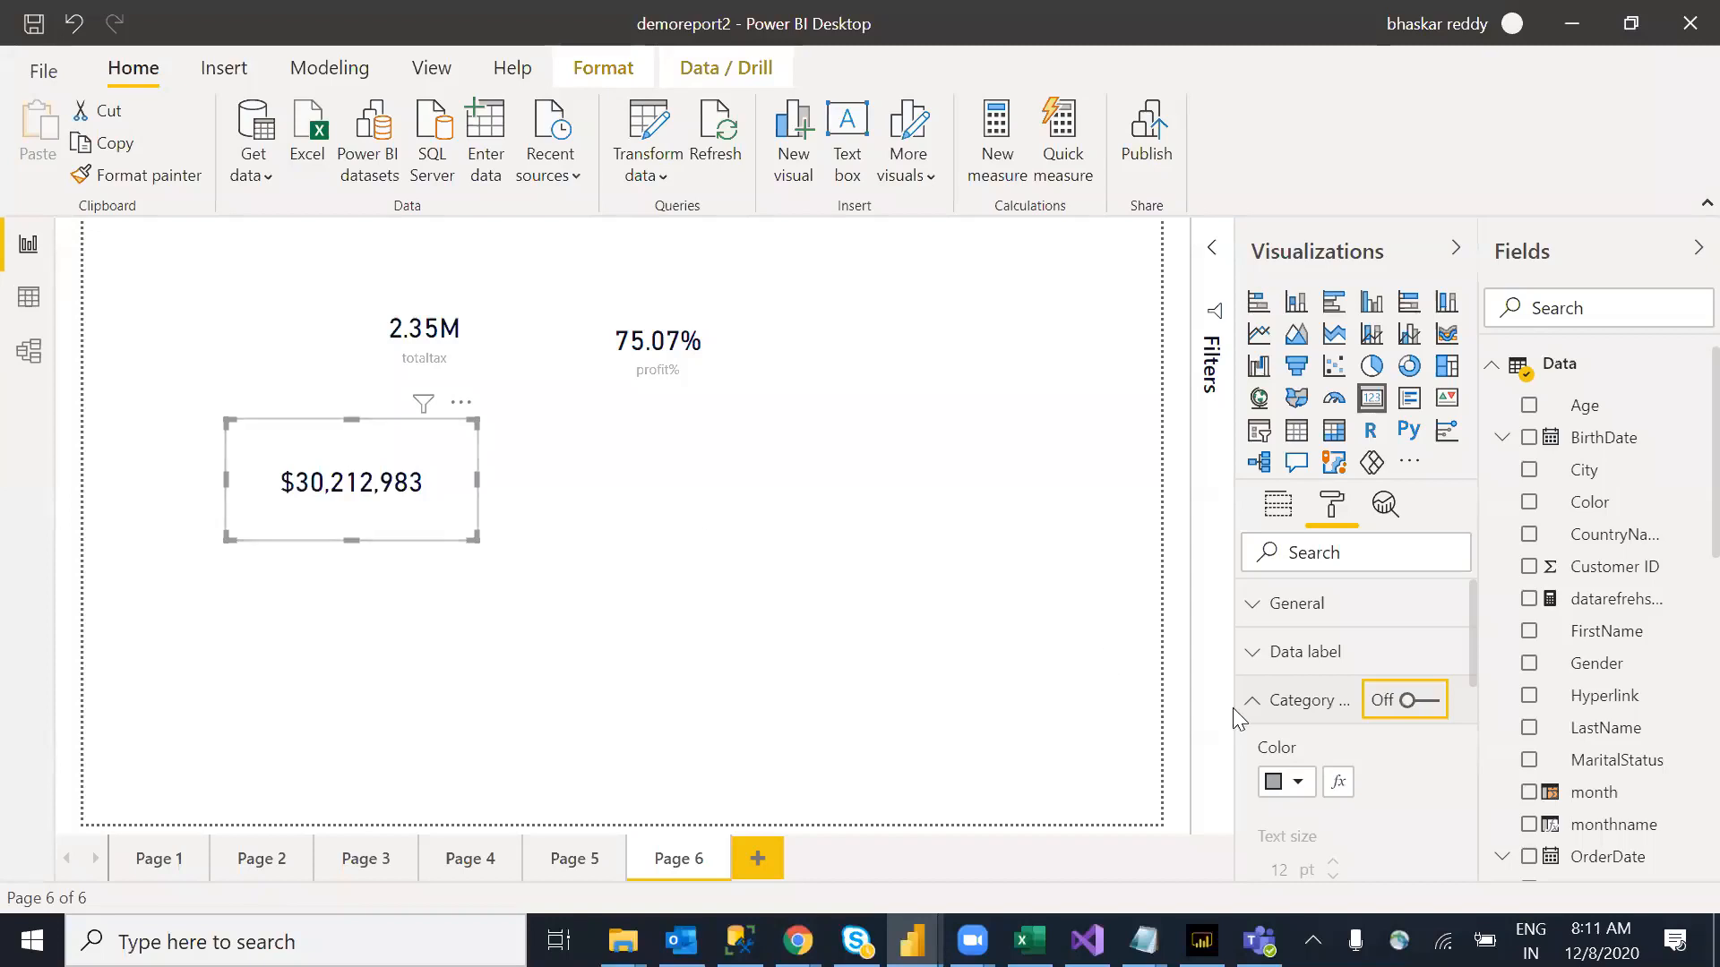
{"action": "left_click", "coordinate": [1411, 702]}
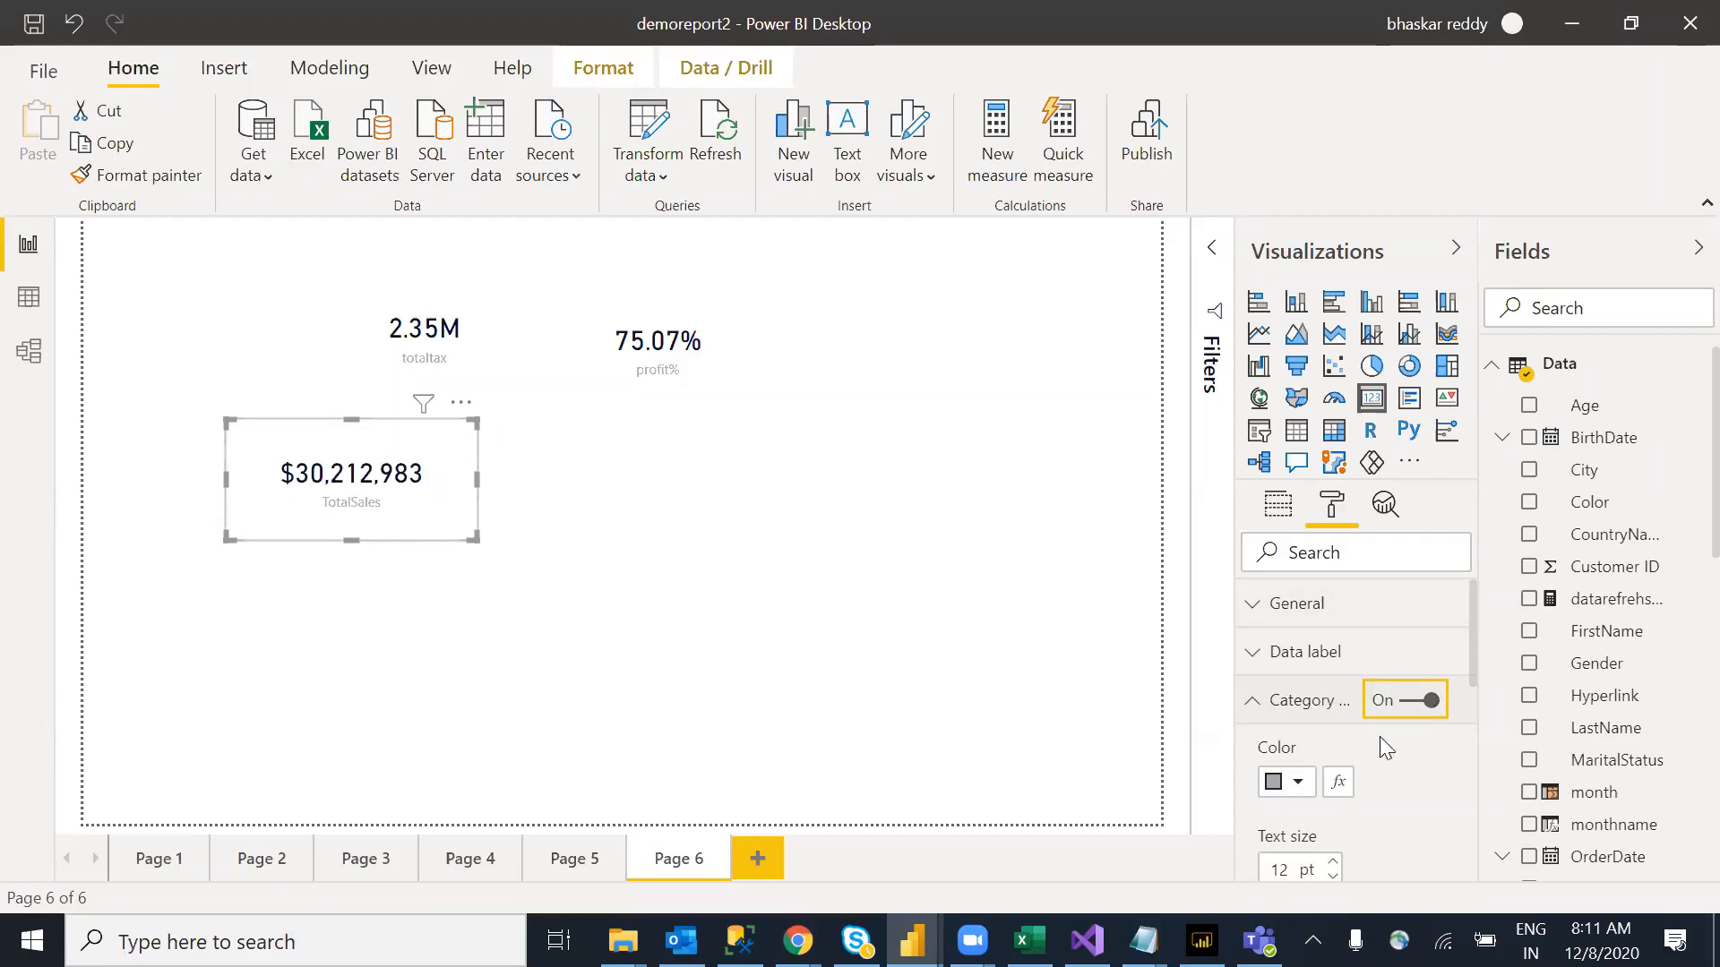
{"action": "left_click", "coordinate": [1415, 704]}
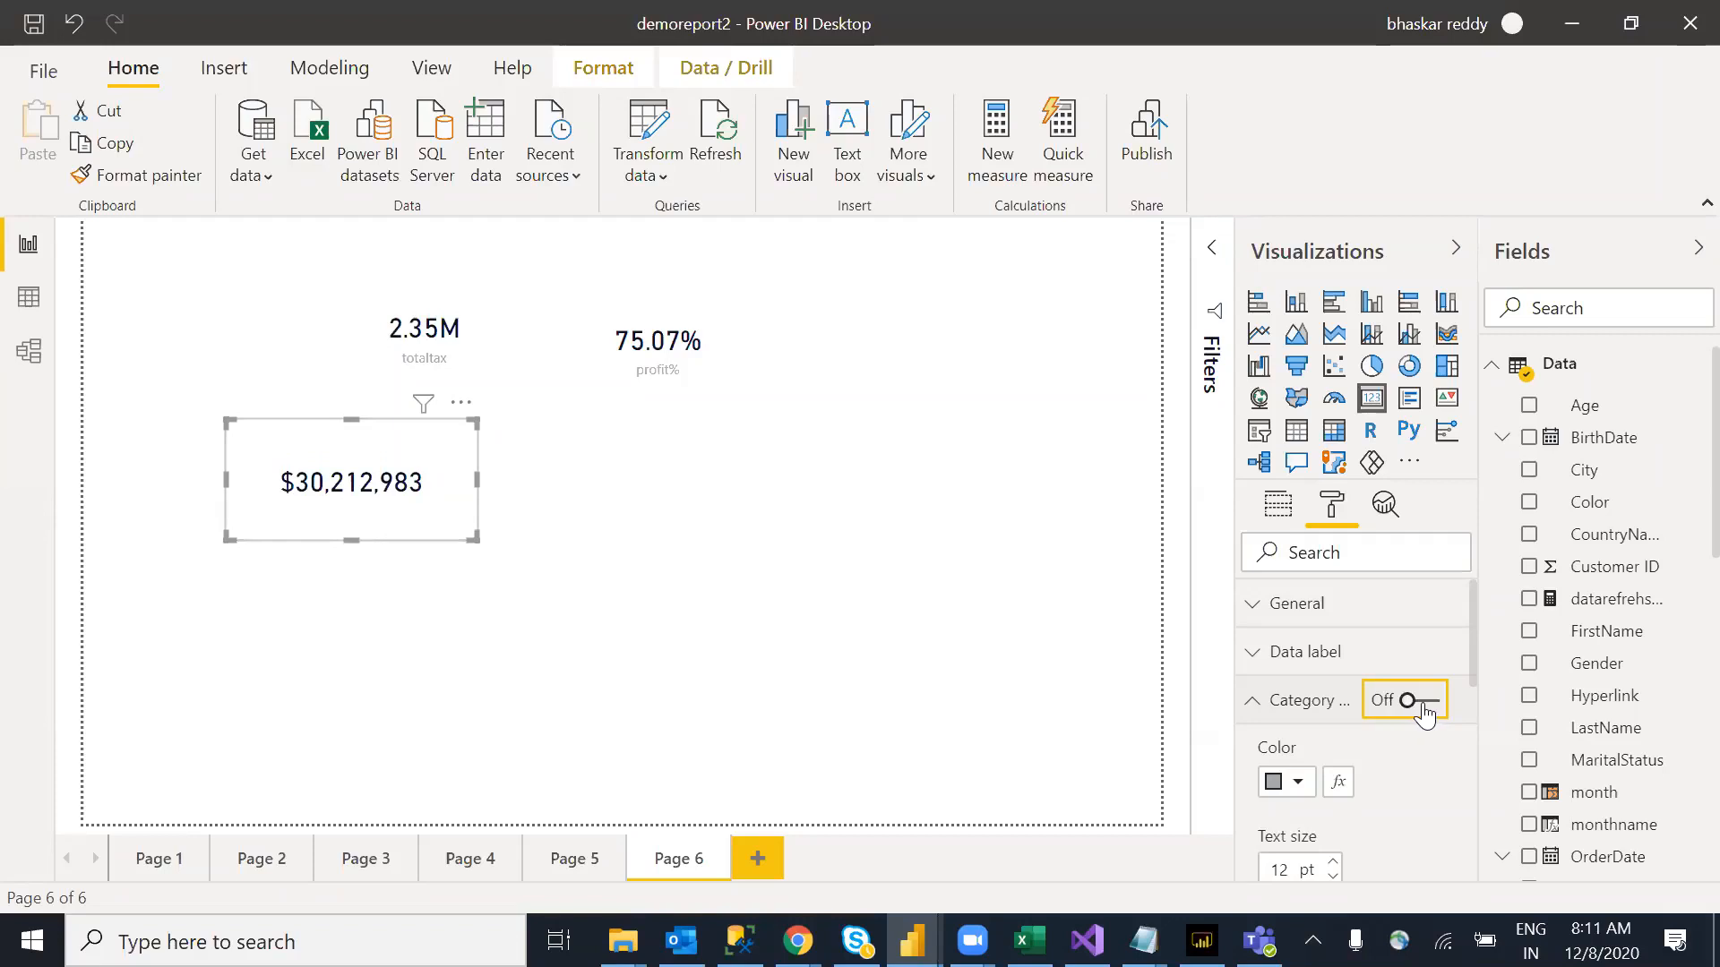
{"action": "left_click", "coordinate": [1418, 703]}
{"action": "mouse_move", "coordinate": [1471, 608]}
{"action": "left_mouse_down"}
{"action": "mouse_move", "coordinate": [1474, 681]}
{"action": "mouse_move", "coordinate": [1474, 627]}
{"action": "left_mouse_up"}
{"action": "left_click", "coordinate": [1259, 643]}
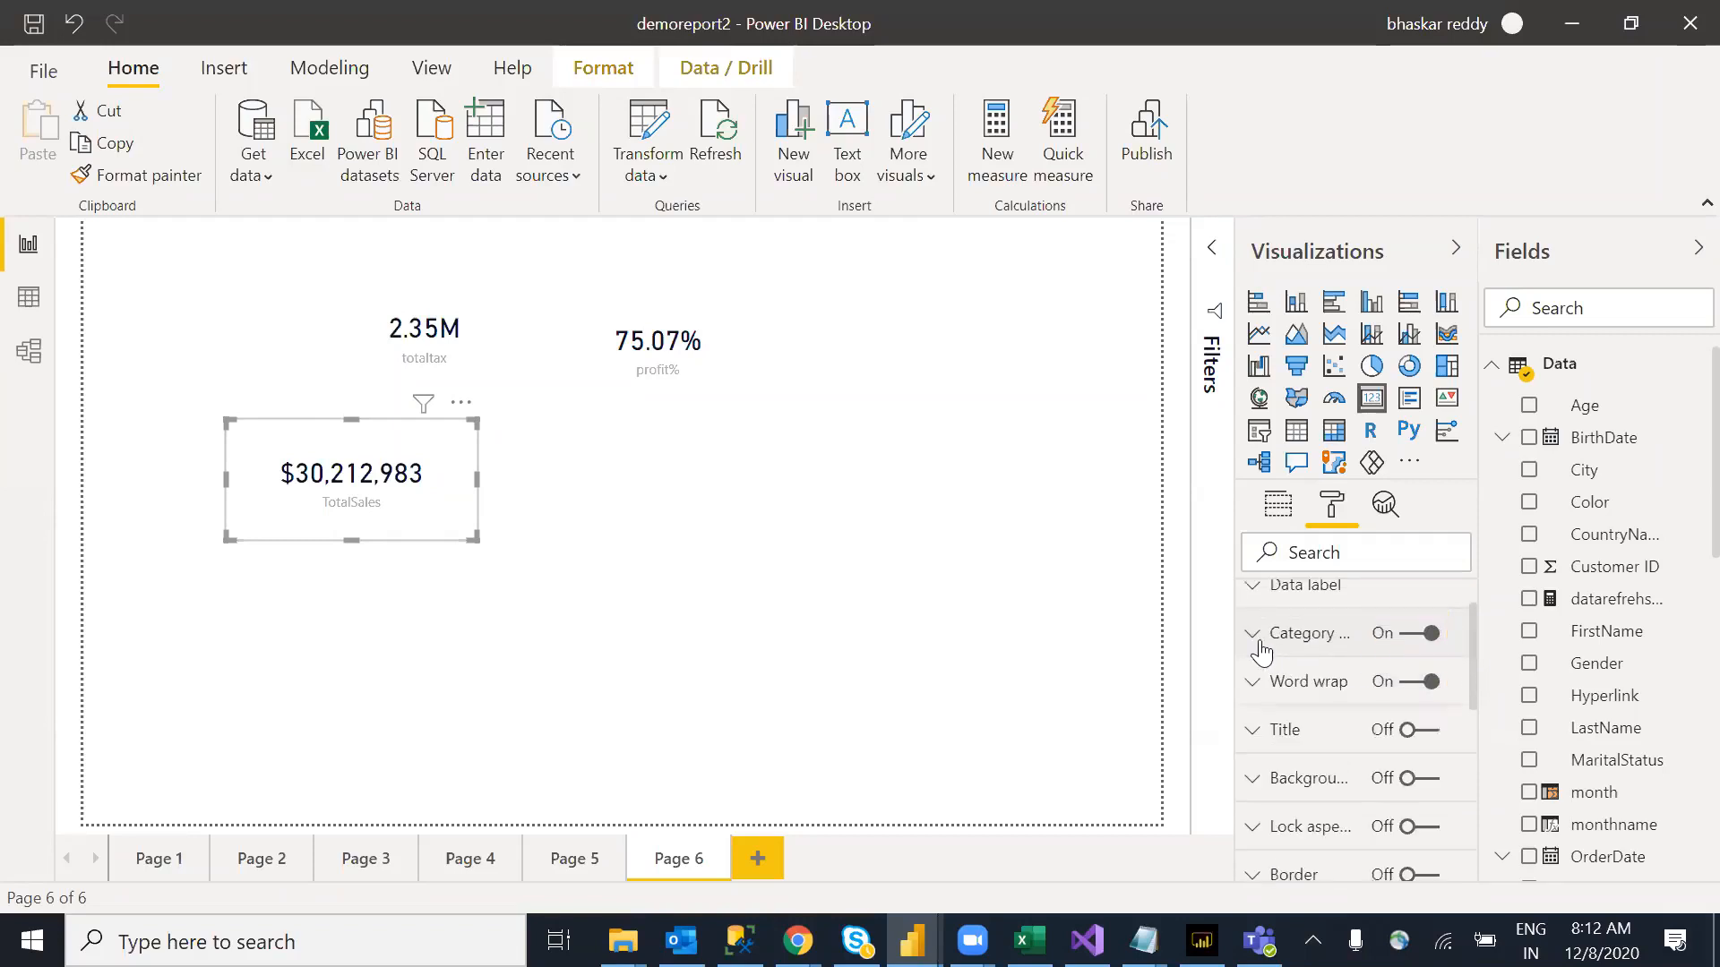
Step: Turn off the TotalSales card's category label, turn on its title and expand the title settings
{"action": "left_click", "coordinate": [1402, 634]}
{"action": "left_click", "coordinate": [1428, 735]}
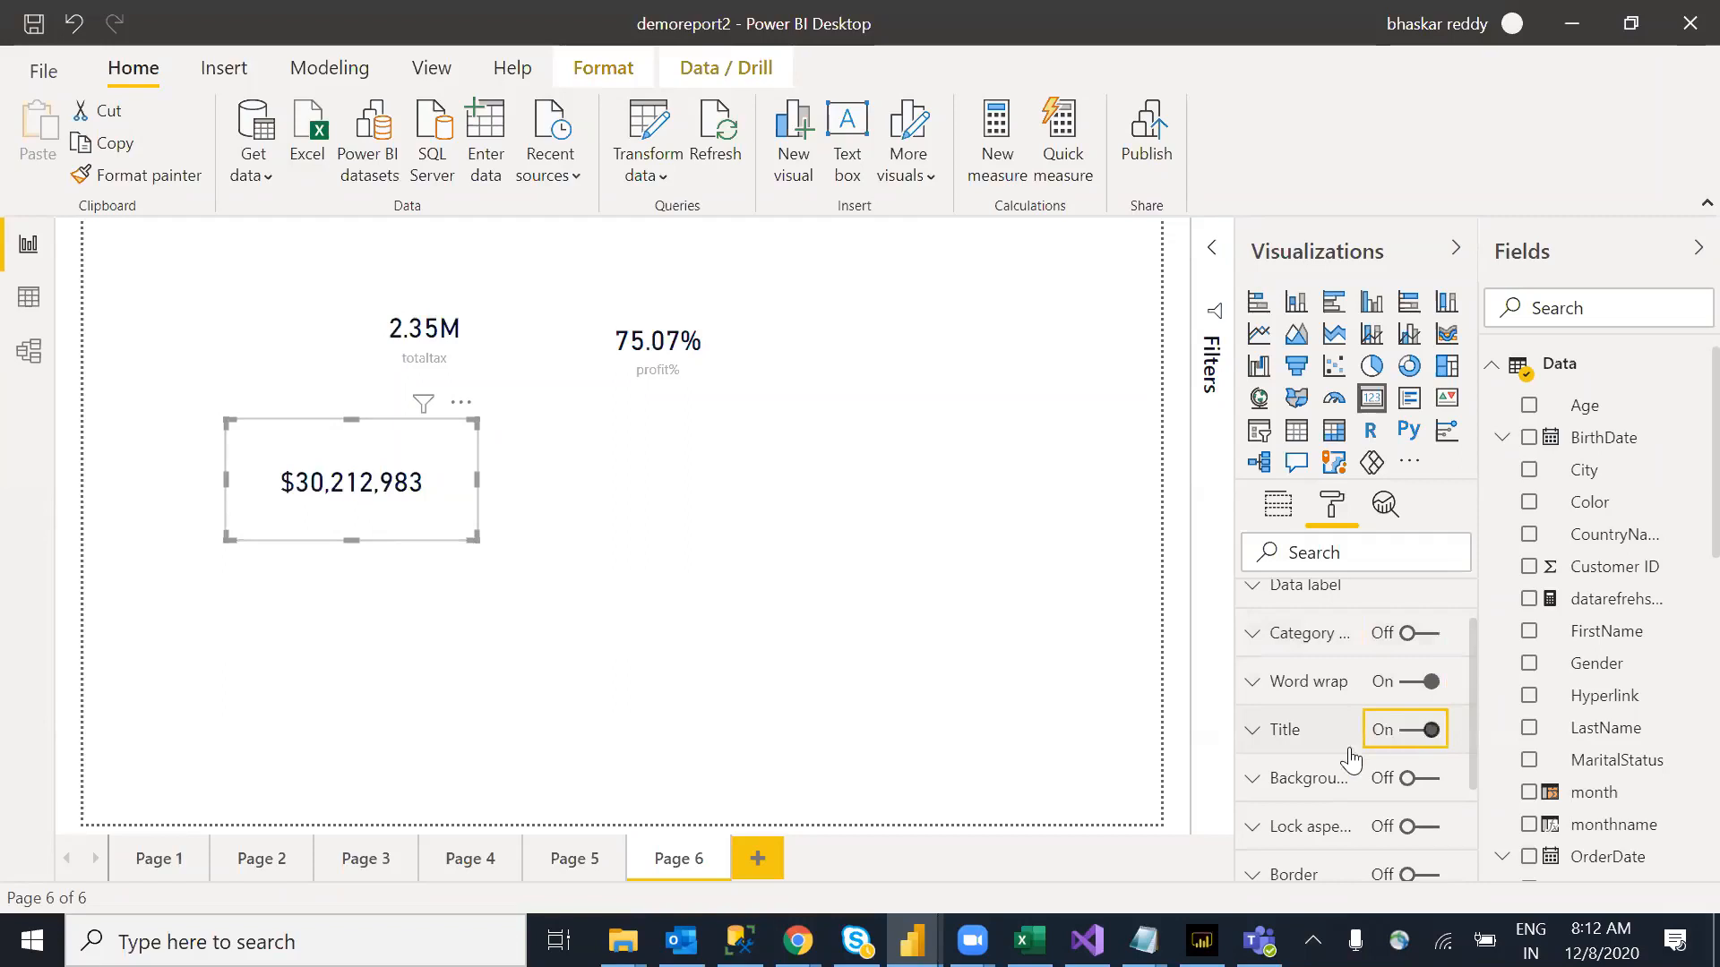
{"action": "left_click", "coordinate": [1270, 751]}
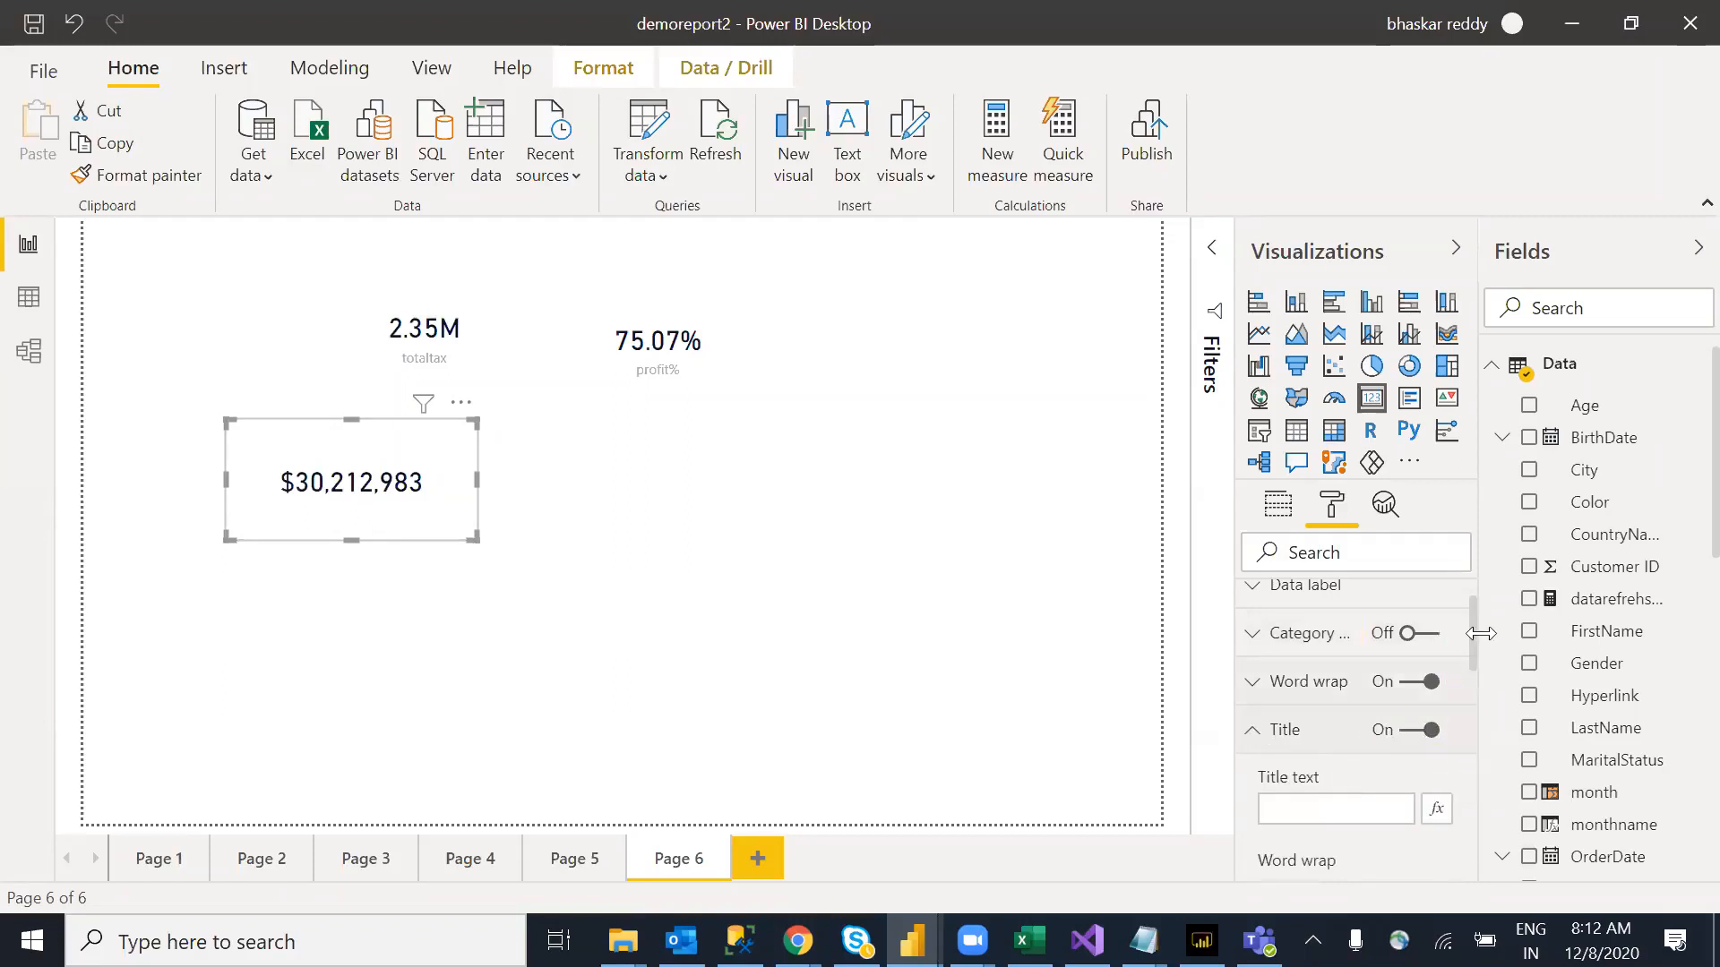
Step: Set the title text of the TotalSales card to Total sales
{"action": "scroll", "coordinate": [1474, 616], "scroll_direction": "down", "scroll_amount": 2}
{"action": "left_click", "coordinate": [1318, 707]}
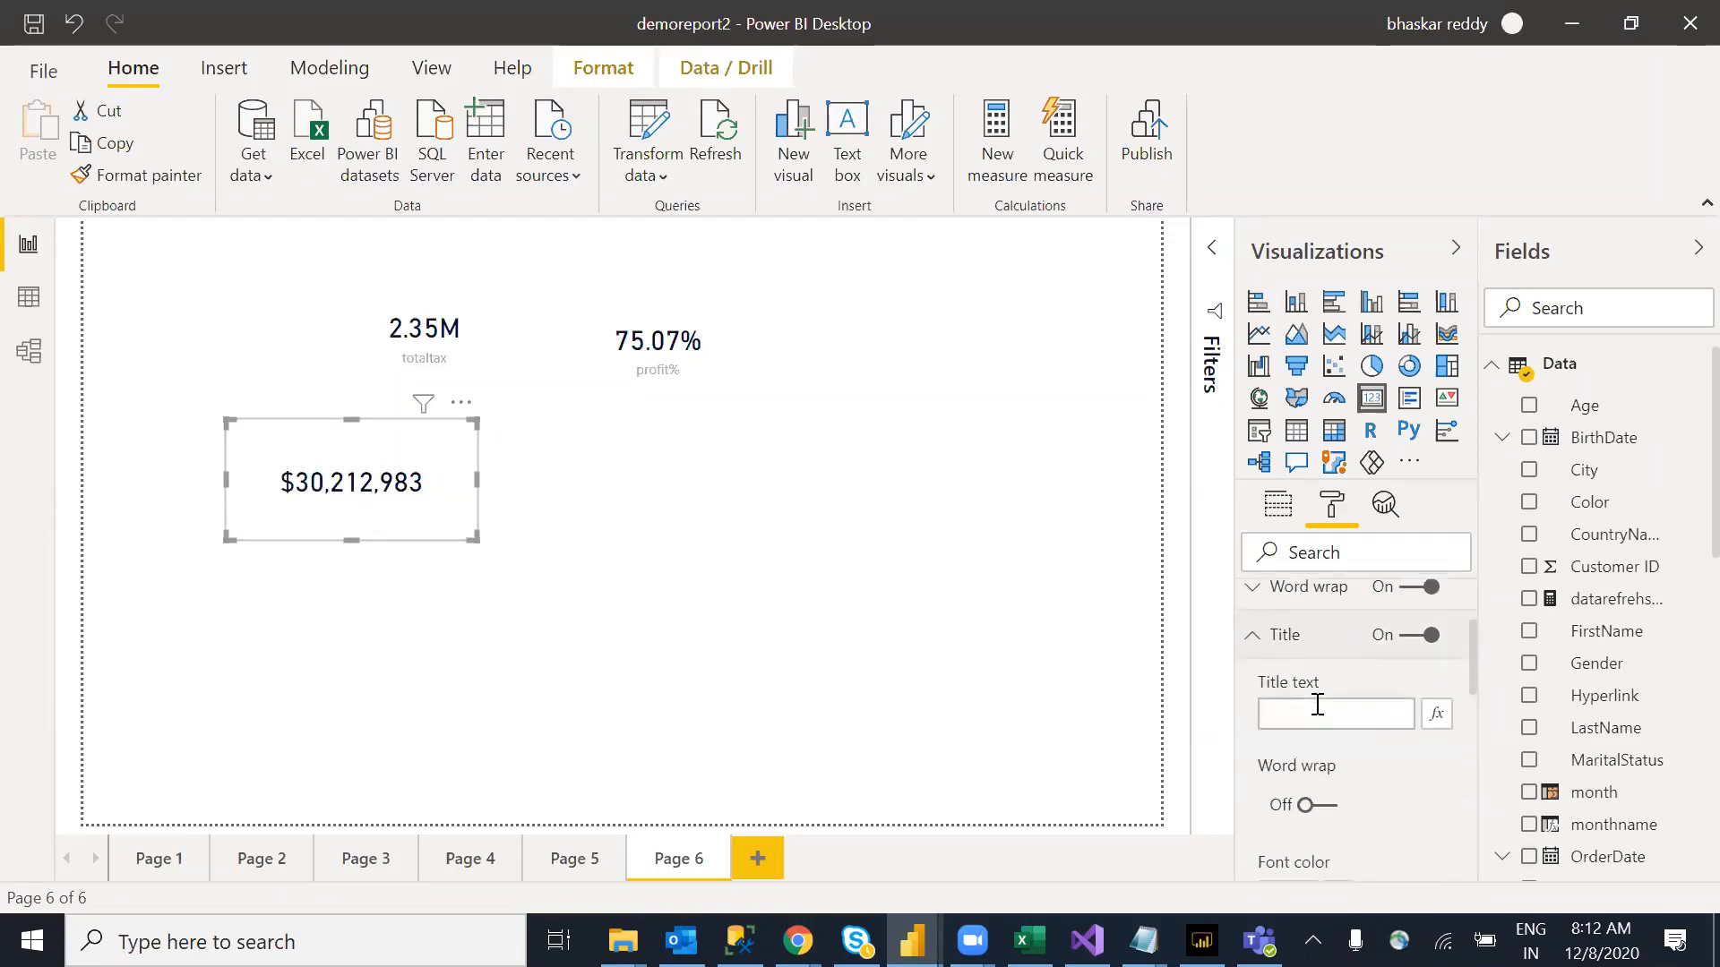
{"action": "type", "text": "Totalsaels"}
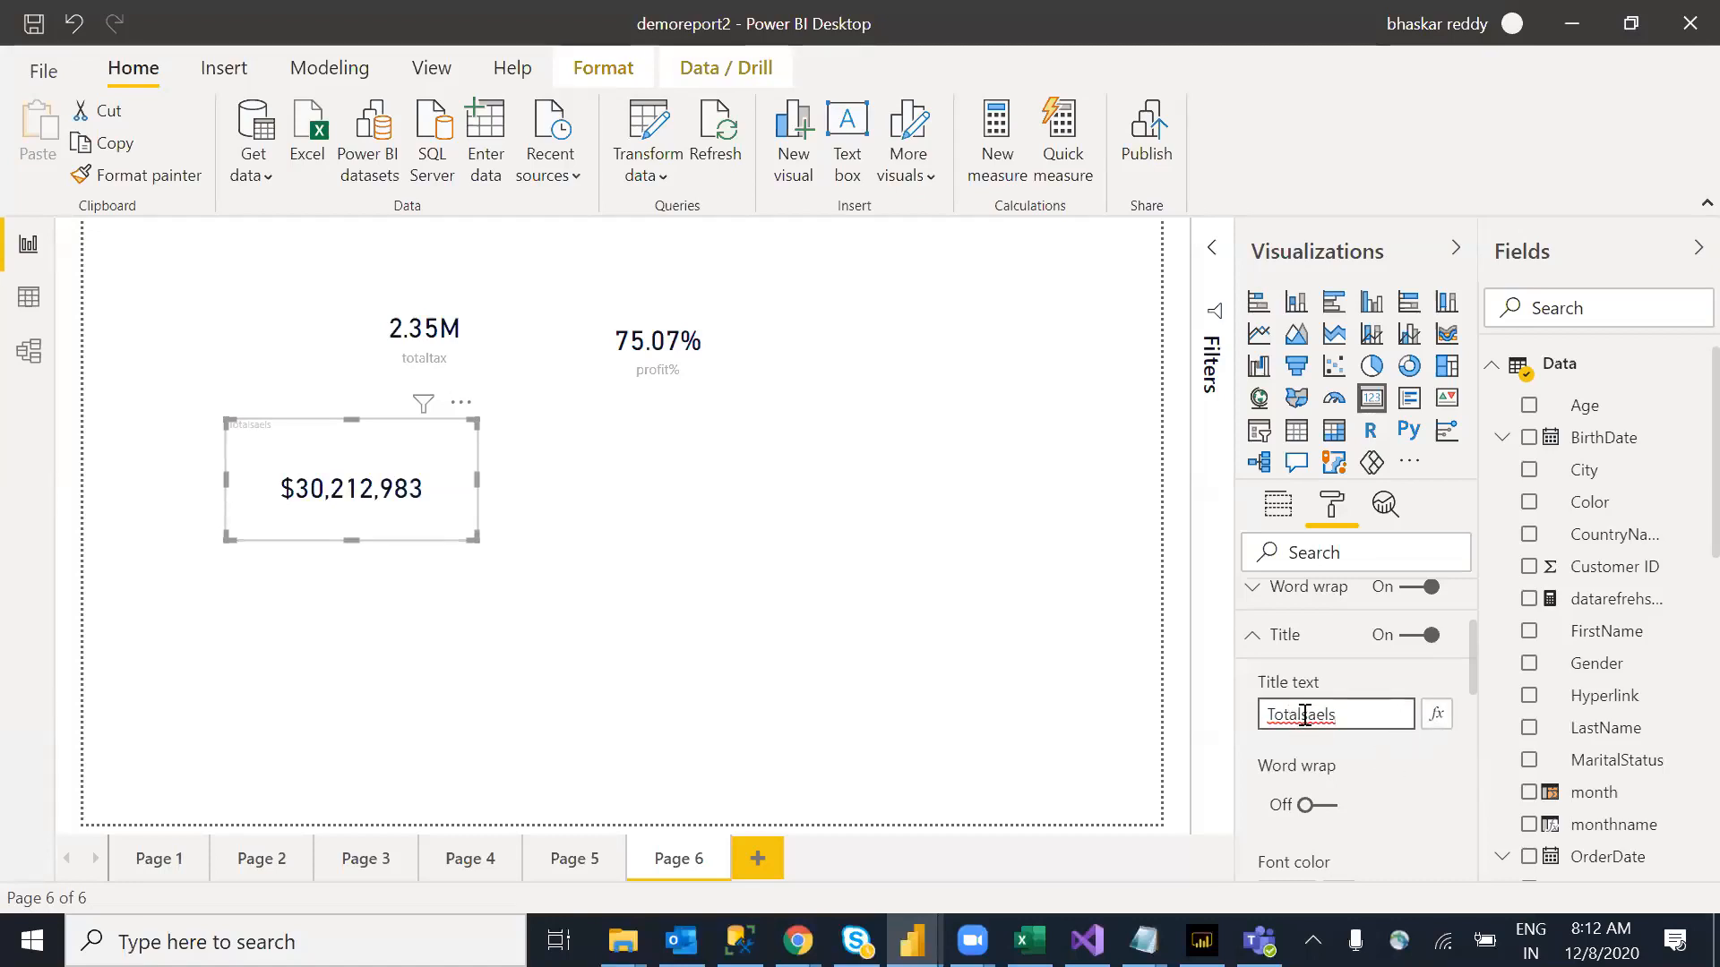
{"action": "left_click", "coordinate": [1304, 714]}
{"action": "left_click", "coordinate": [1350, 716]}
{"action": "key", "text": "BackSpace"}
{"action": "type", "text": "es"}
Step: Set the card title's font color to black and its alignment to center
{"action": "left_click_drag", "start_coordinate": [1472, 660], "coordinate": [1473, 706]}
{"action": "left_click", "coordinate": [1301, 722]}
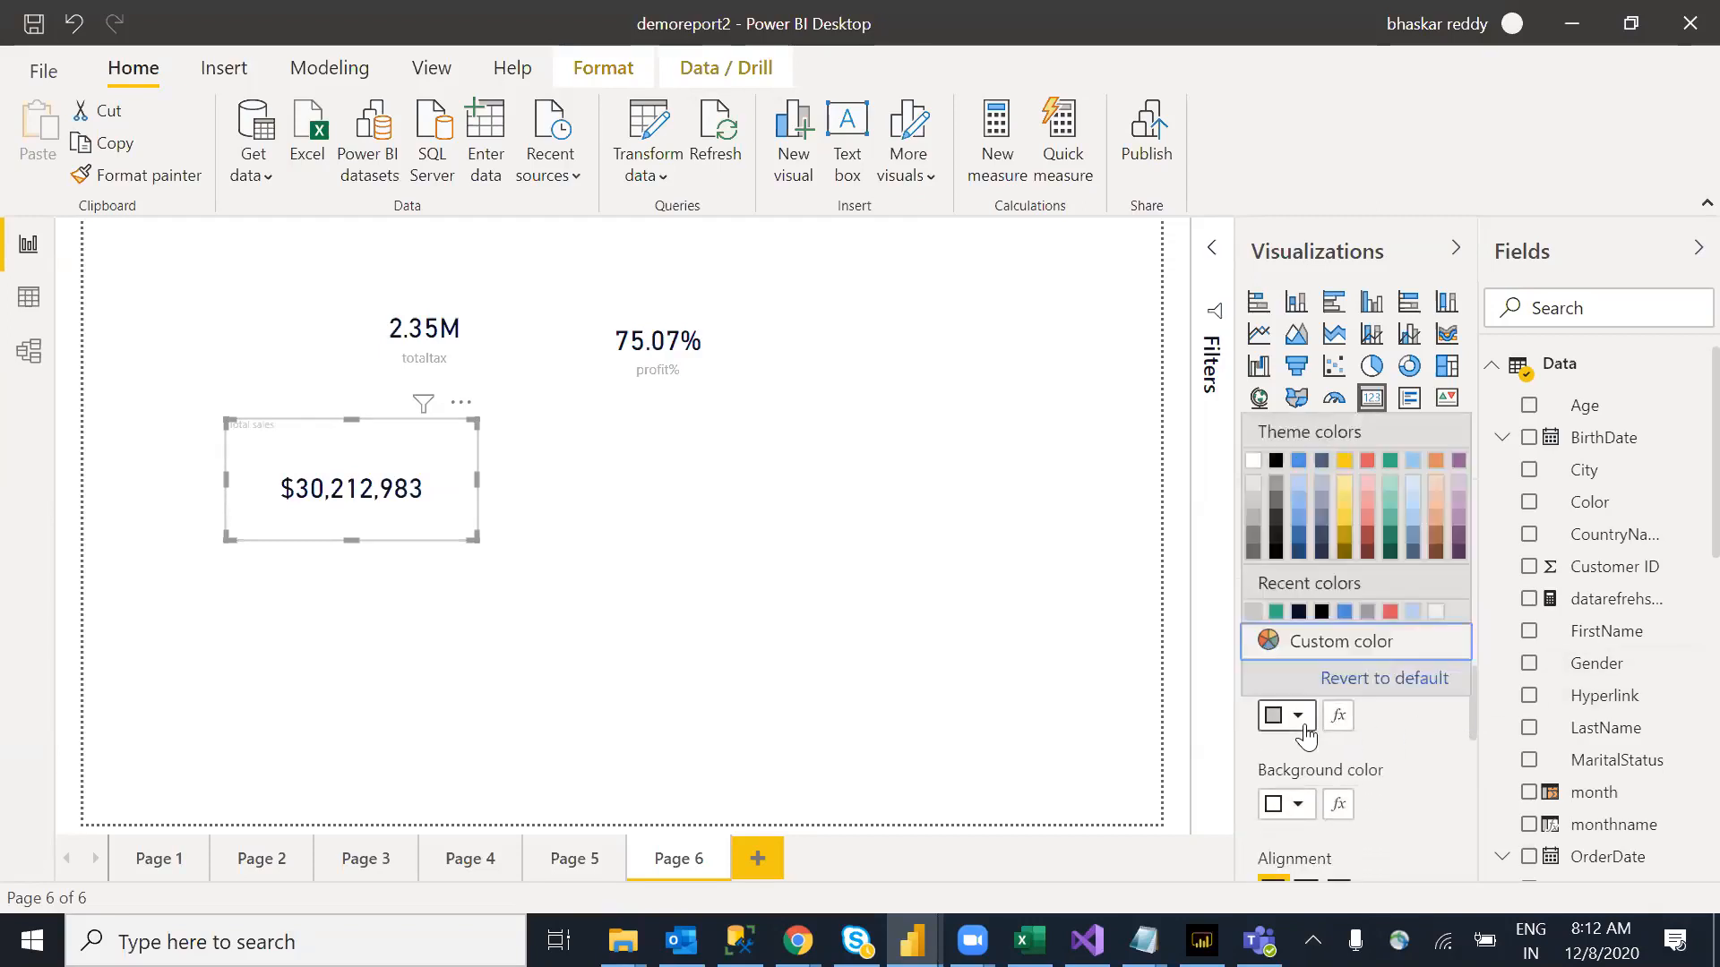
{"action": "left_click", "coordinate": [1277, 462]}
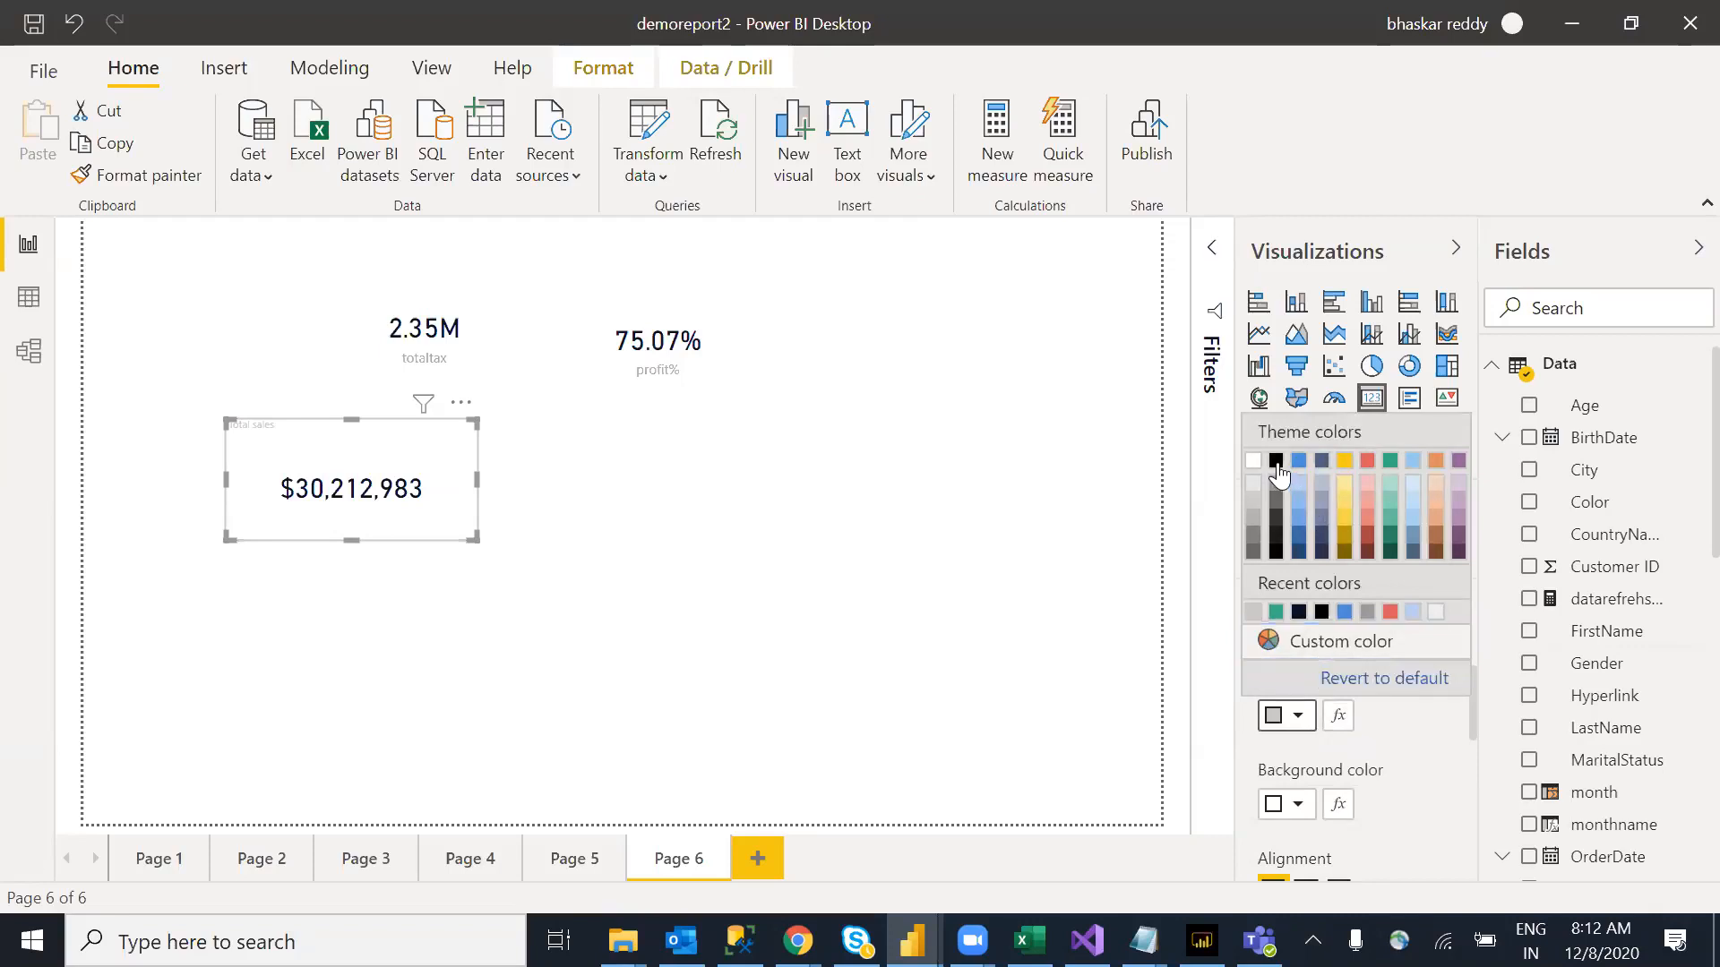
{"action": "left_click_drag", "start_coordinate": [1471, 695], "coordinate": [1469, 725]}
{"action": "left_click", "coordinate": [1304, 776]}
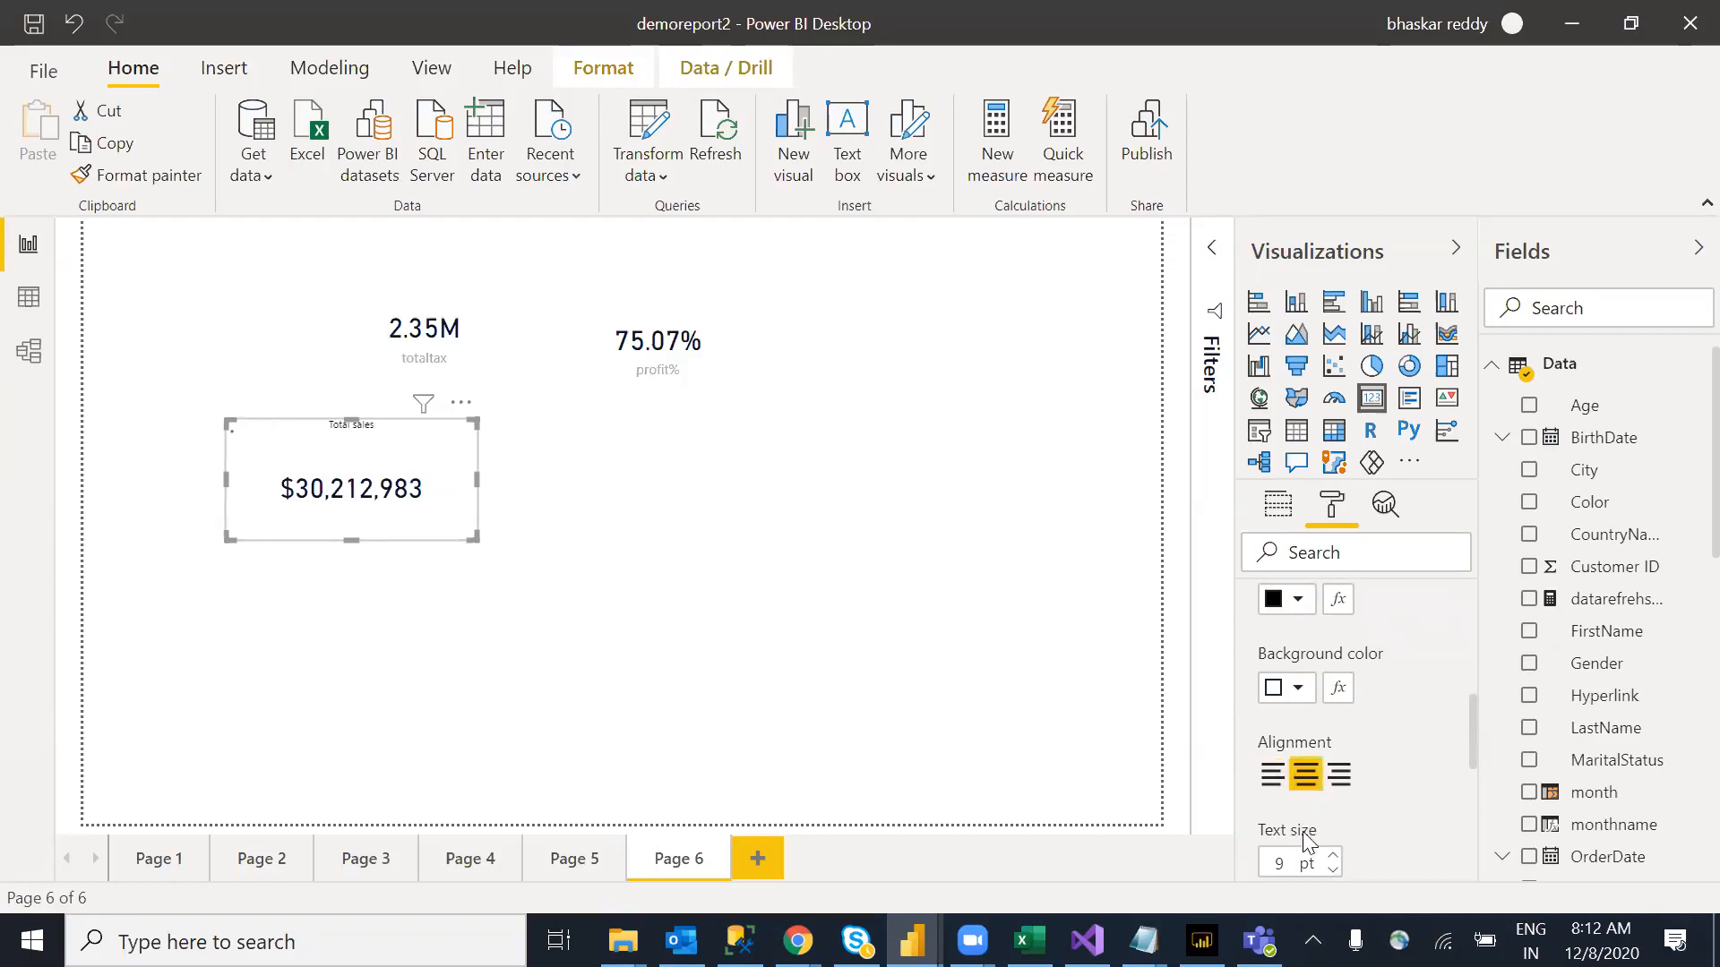
Step: Set the card title's text size to 15 pt and shorten the card to fit closely around its value
{"action": "left_click", "coordinate": [1333, 856]}
{"action": "left_click", "coordinate": [1333, 856]}
{"action": "left_click", "coordinate": [1333, 856]}
{"action": "left_click", "coordinate": [1333, 856]}
{"action": "left_click", "coordinate": [1333, 856]}
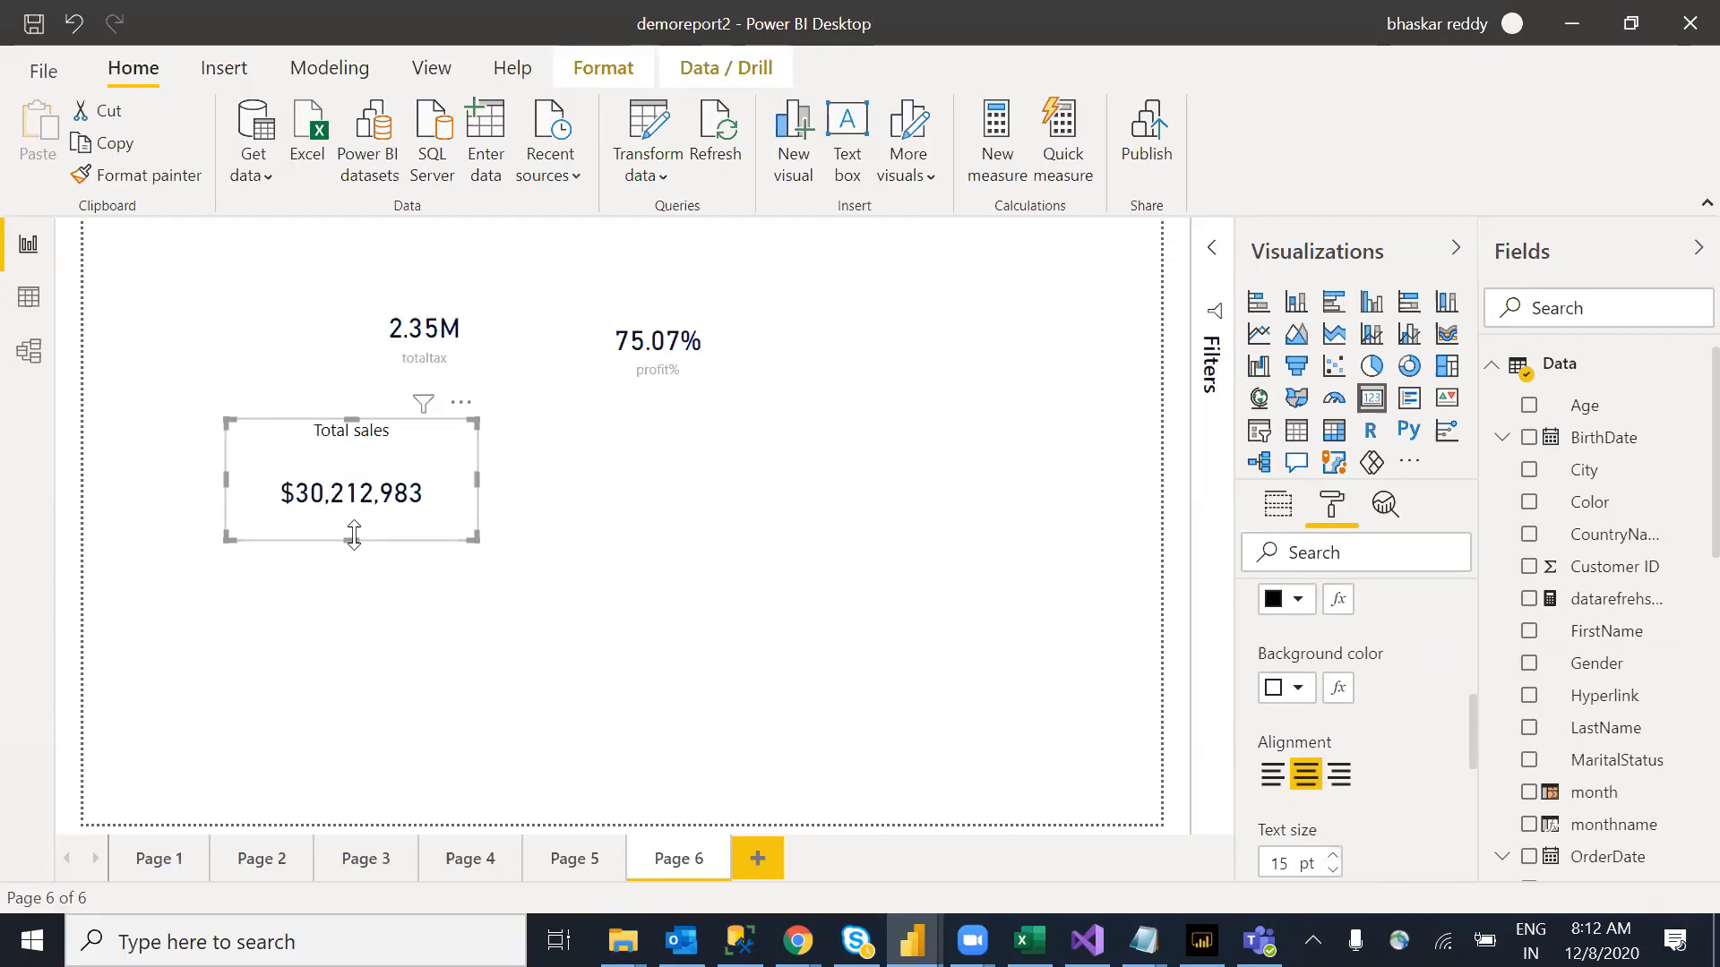
{"action": "left_click_drag", "start_coordinate": [353, 537], "coordinate": [357, 503]}
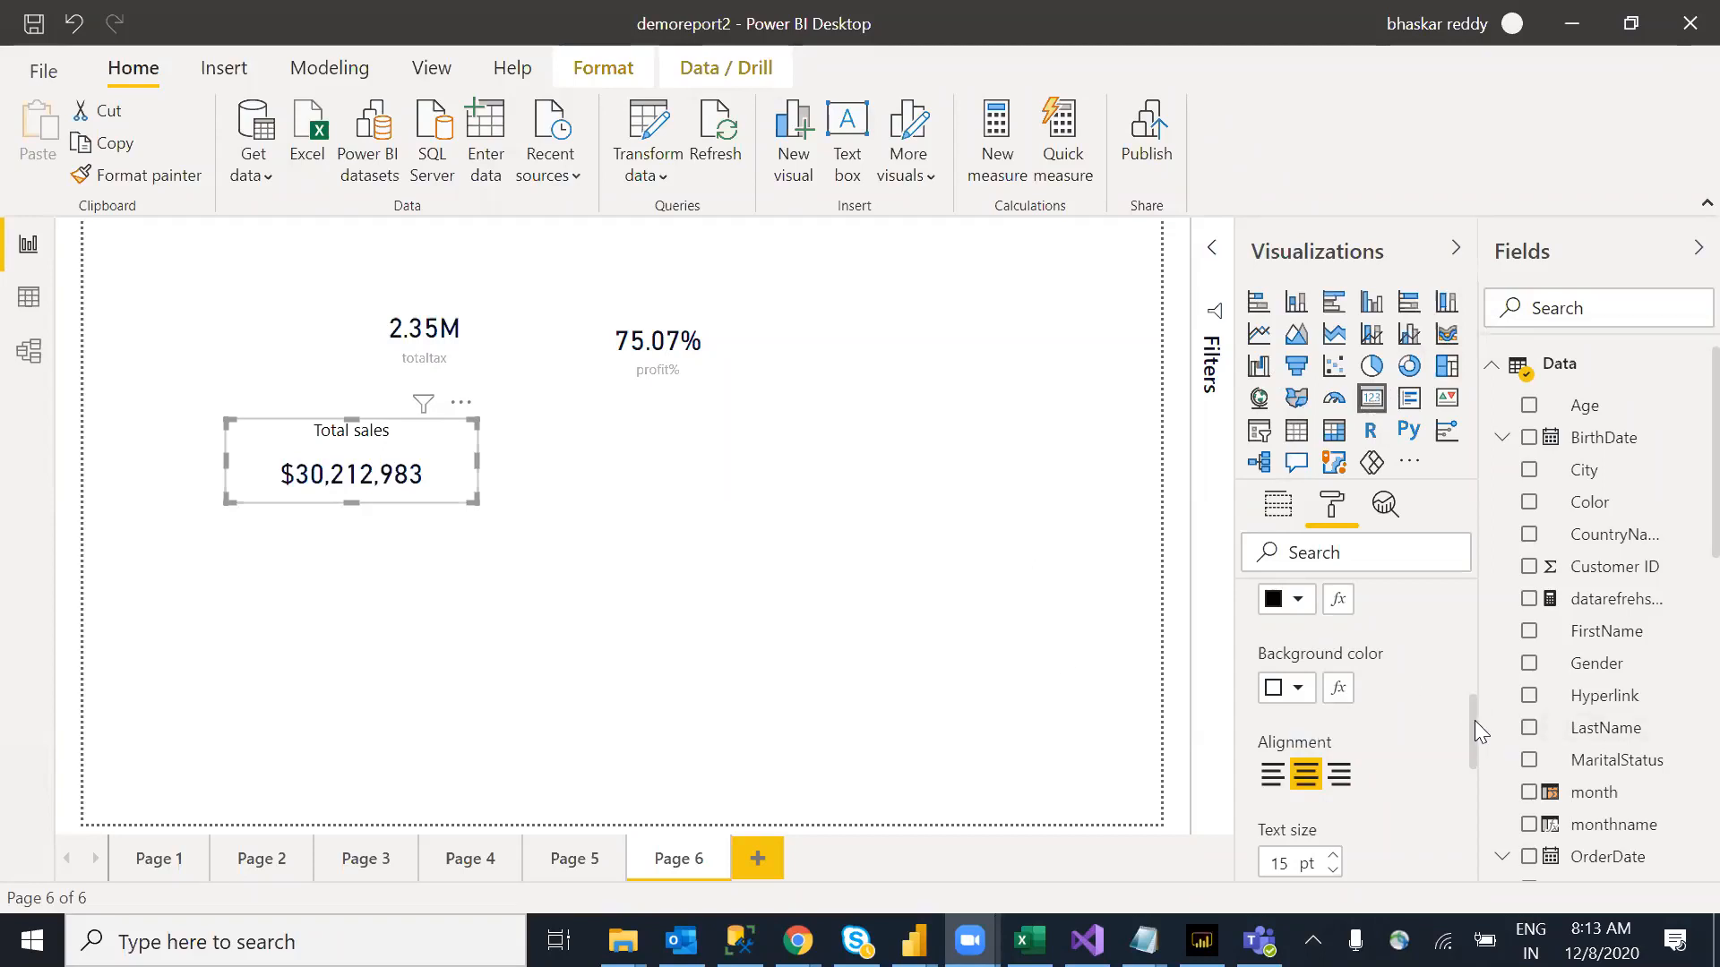
Step: Collapse the title settings and nudge the Total sales card slightly down and to the right on the page
{"action": "left_click_drag", "start_coordinate": [1475, 720], "coordinate": [1463, 614]}
{"action": "scroll", "coordinate": [1317, 645], "scroll_direction": "up", "scroll_amount": 1}
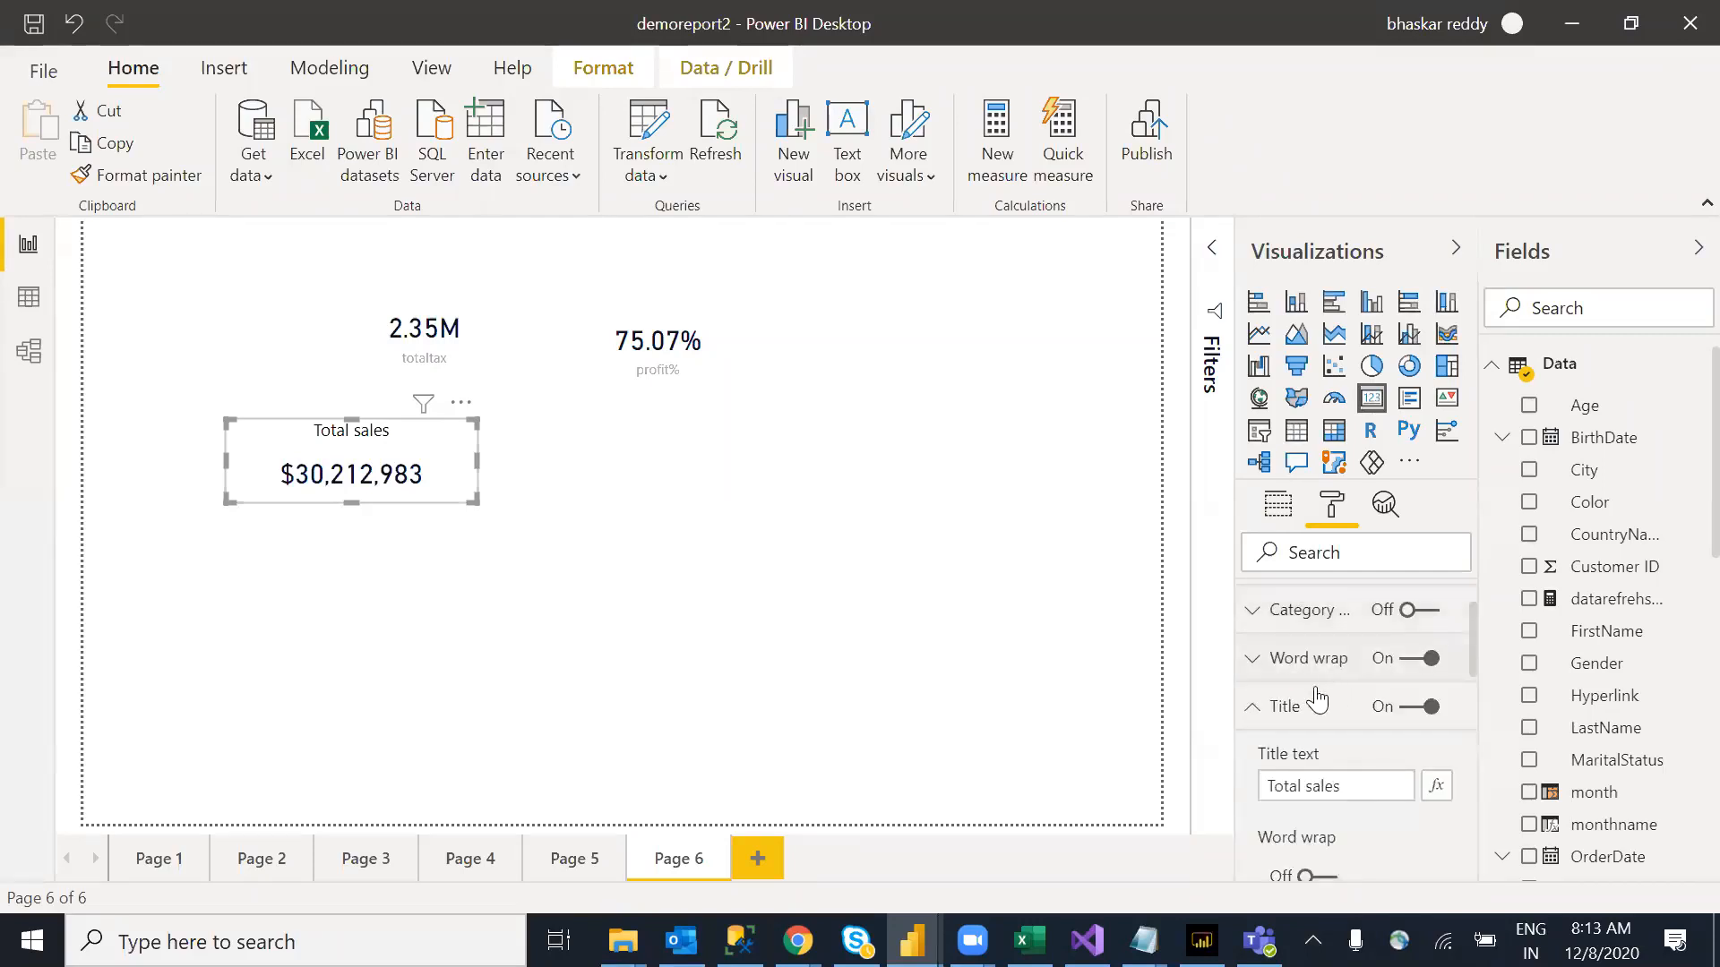
{"action": "left_click", "coordinate": [1255, 708]}
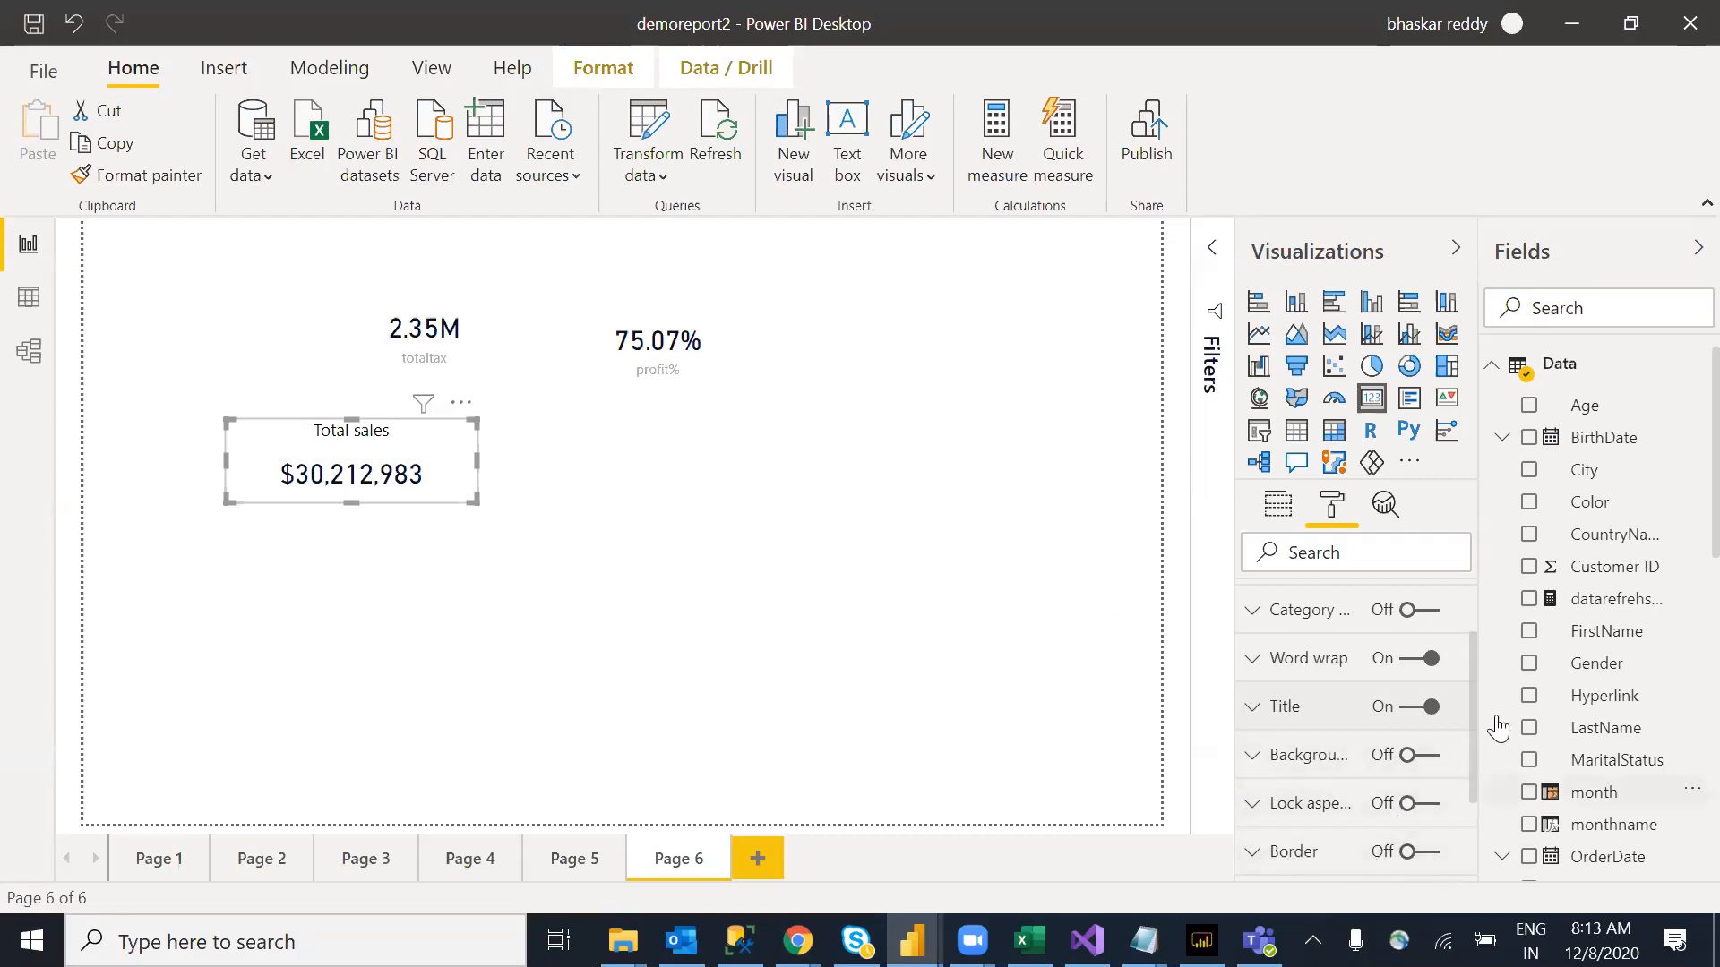
{"action": "left_click_drag", "start_coordinate": [1471, 683], "coordinate": [1471, 776]}
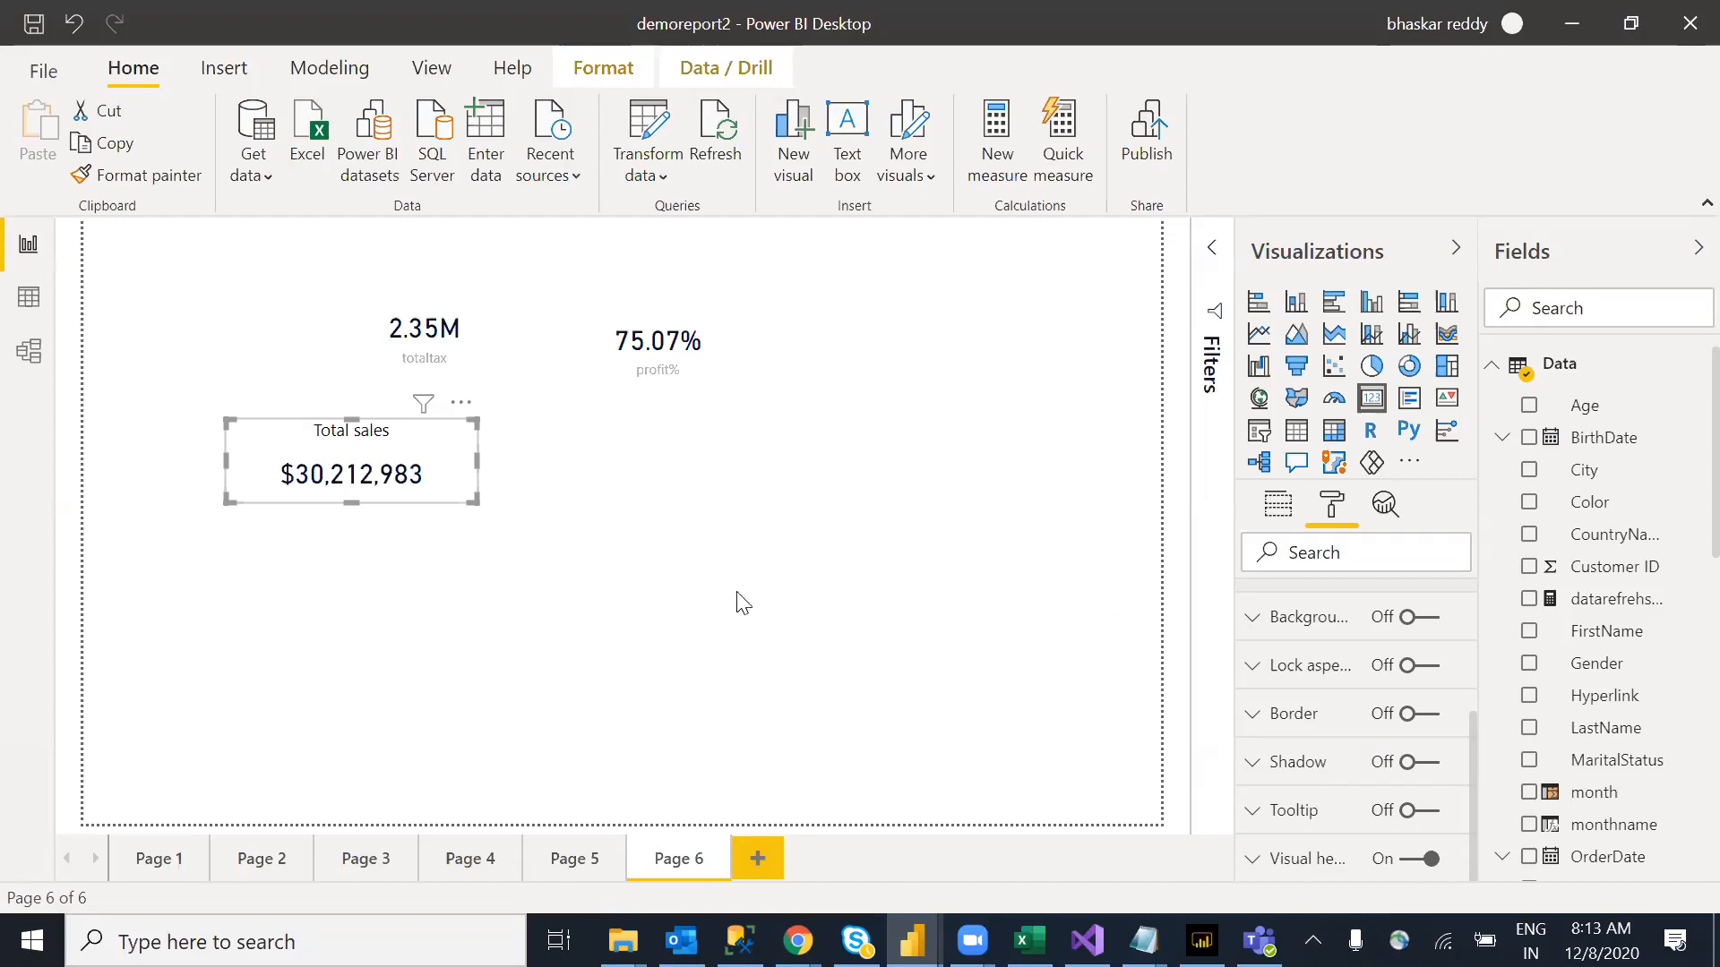
{"action": "left_click_drag", "start_coordinate": [454, 492], "coordinate": [462, 499]}
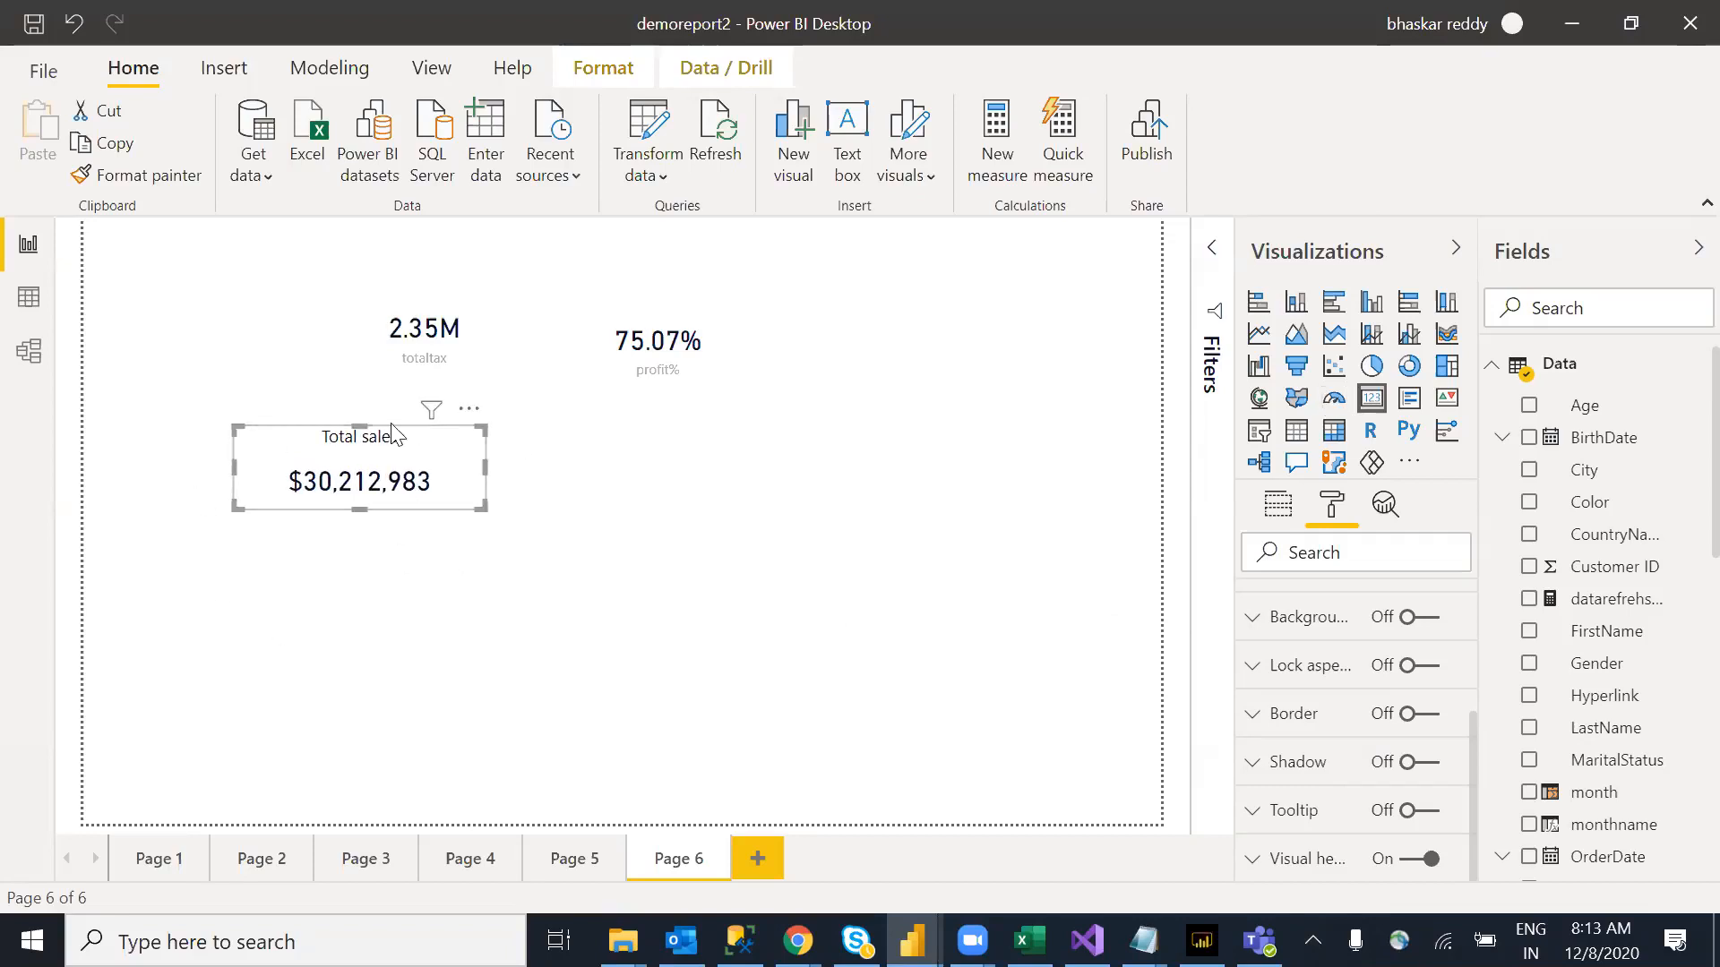
{"action": "left_click", "coordinate": [573, 597]}
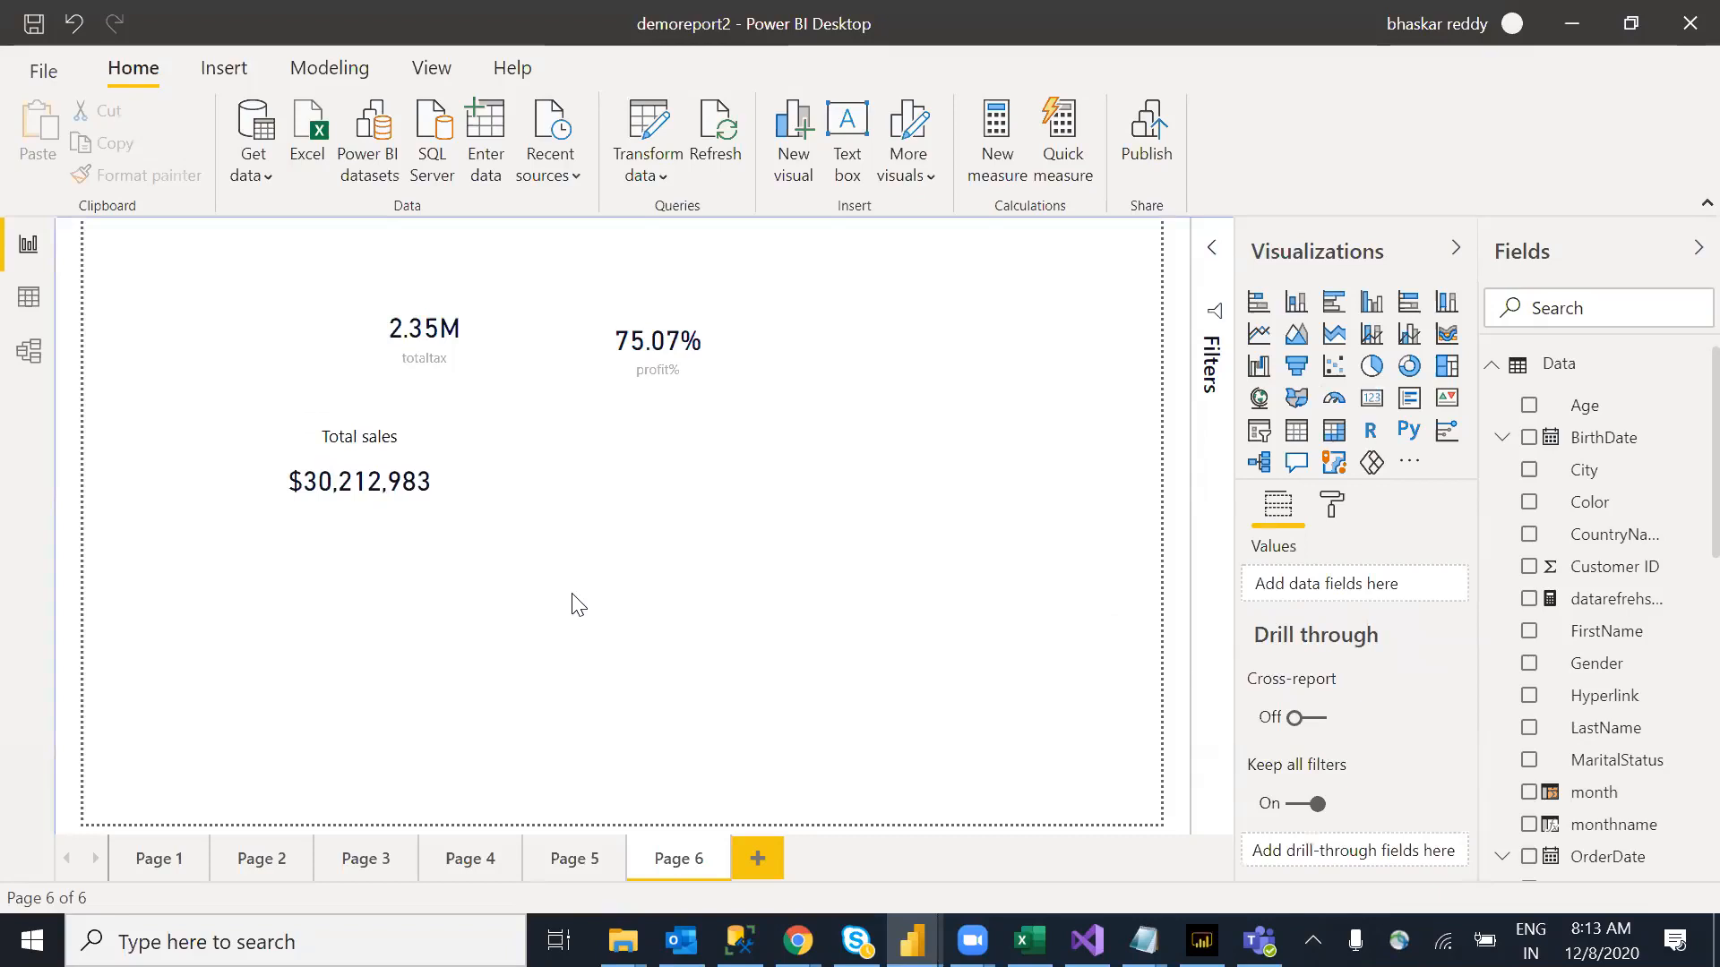
Step: Turn on the border of the Total sales card and deselect it
{"action": "left_click", "coordinate": [460, 477]}
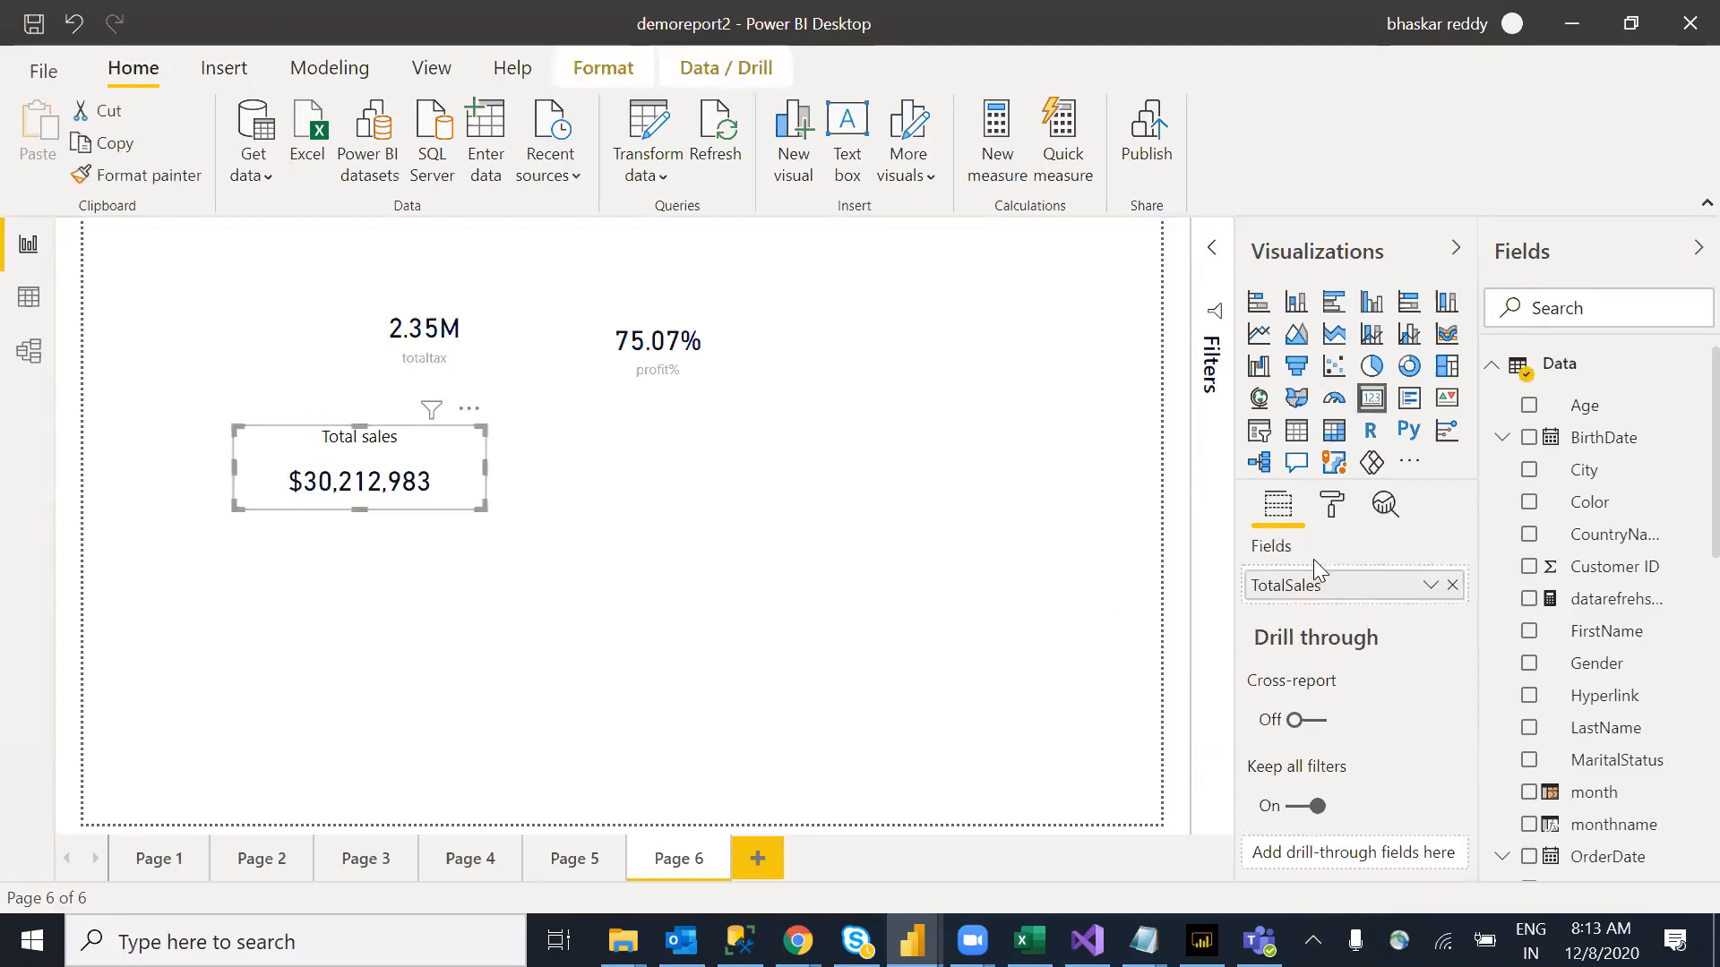
{"action": "left_click", "coordinate": [1332, 504]}
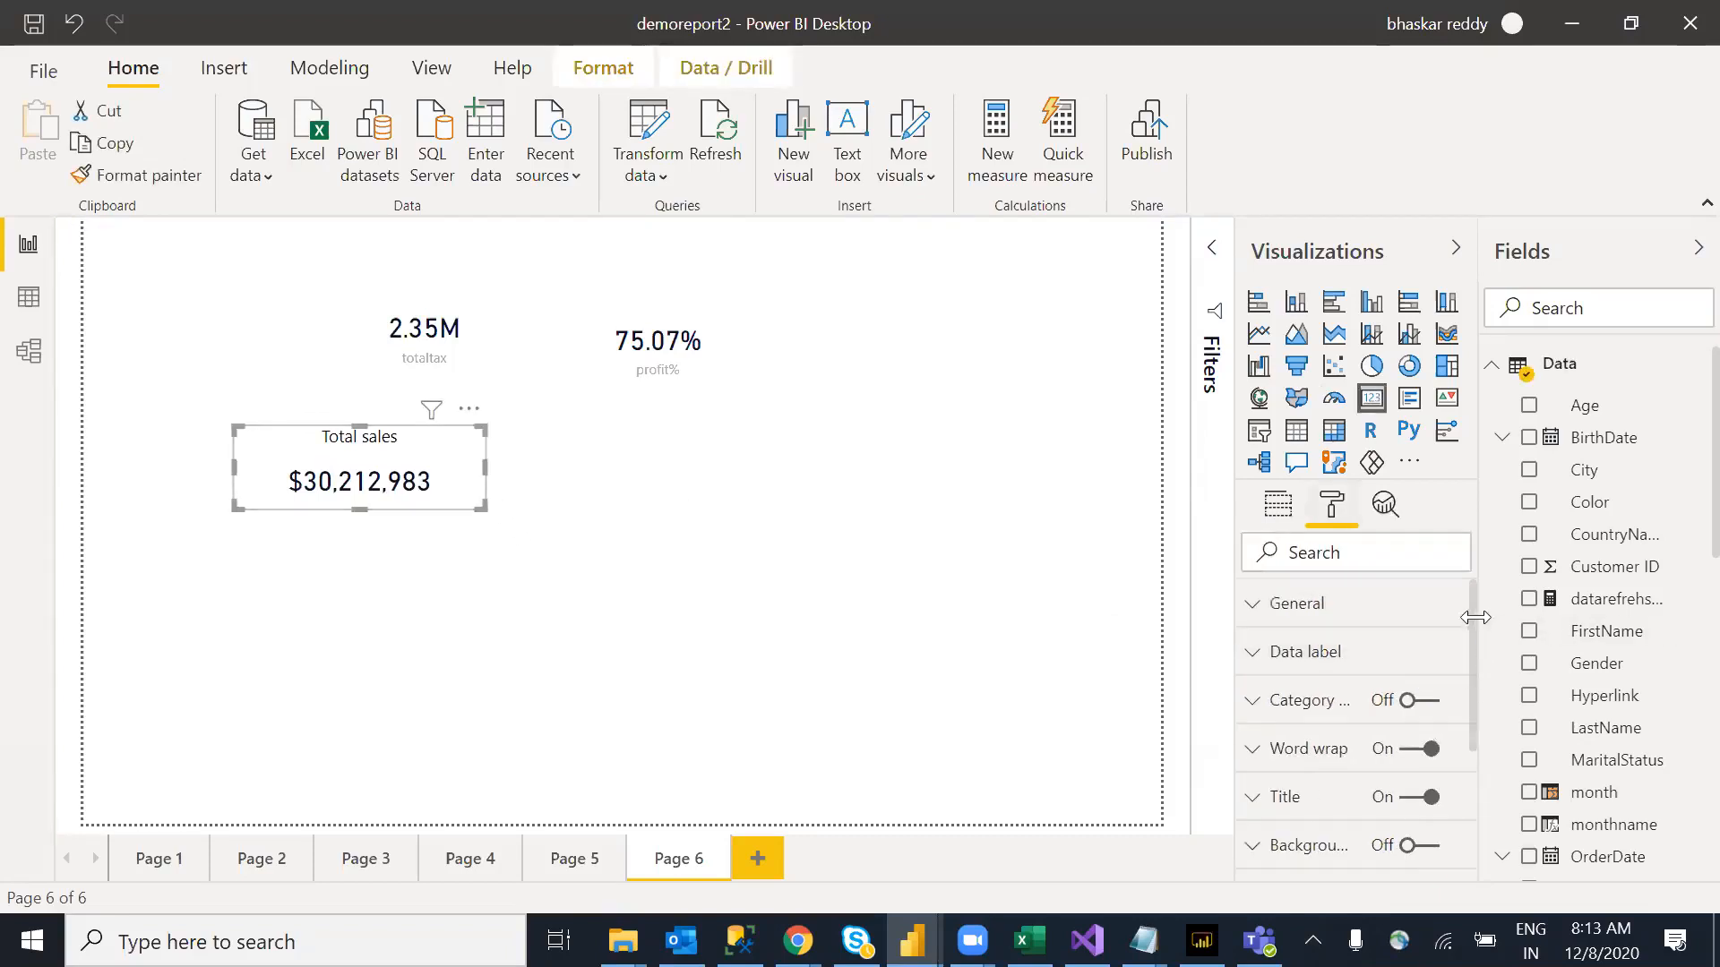
{"action": "left_click_drag", "start_coordinate": [1472, 642], "coordinate": [1473, 751]}
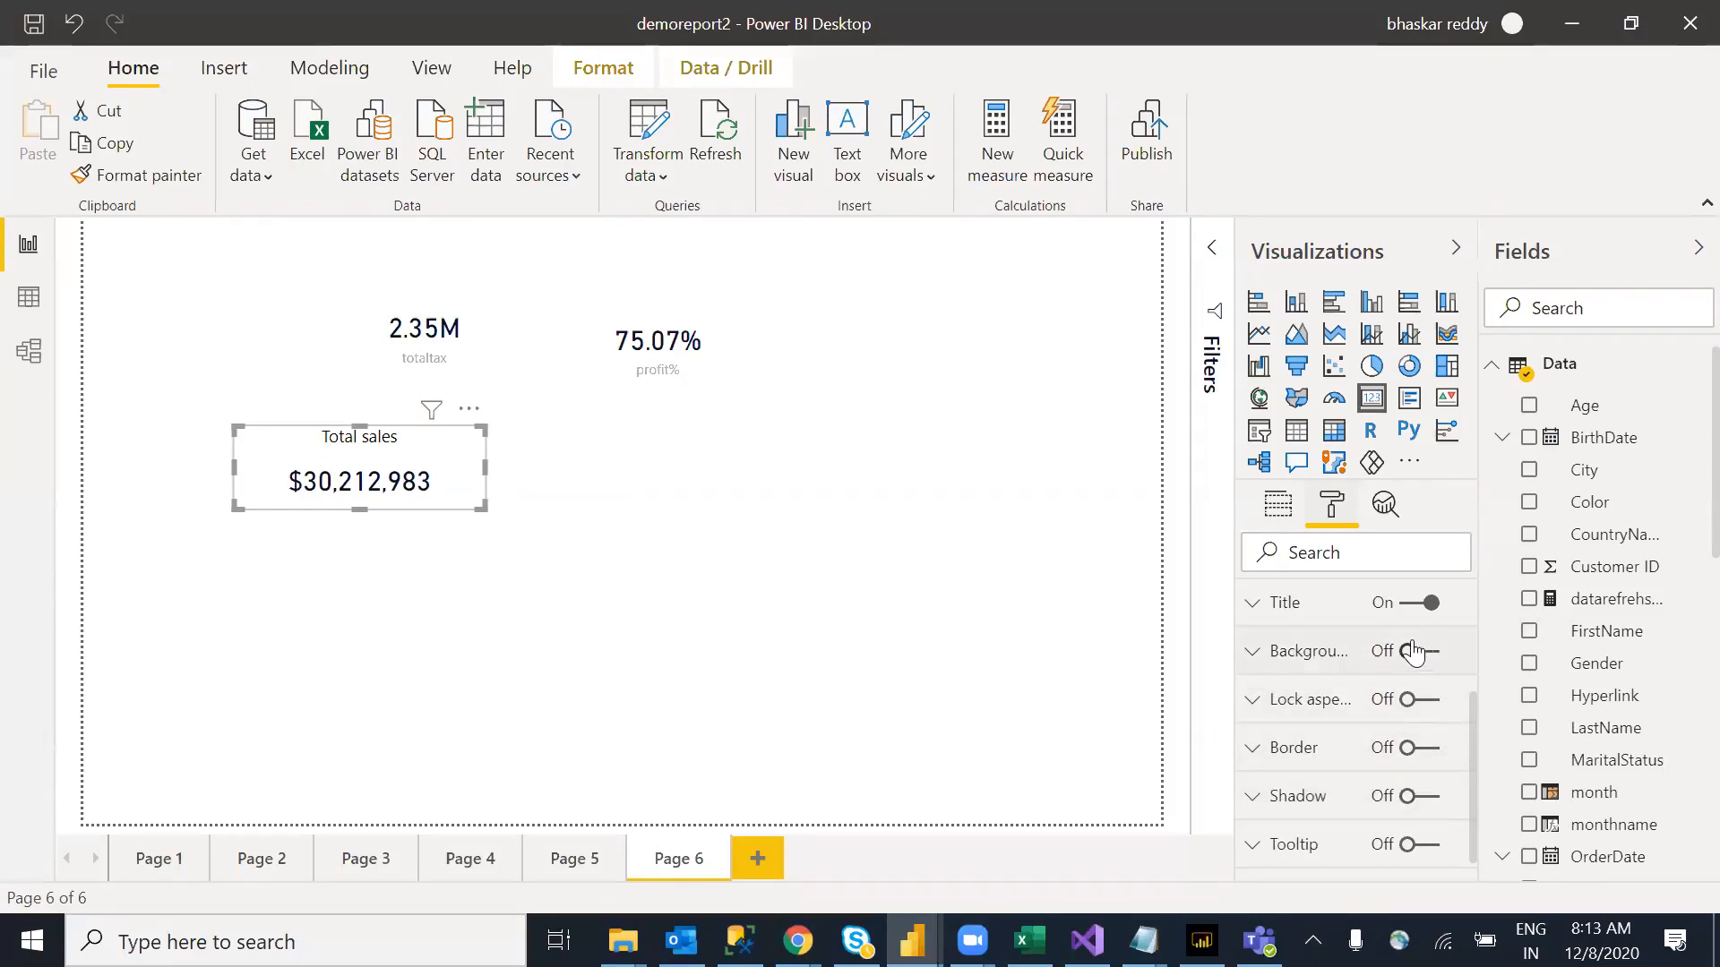
{"action": "left_click", "coordinate": [1426, 749]}
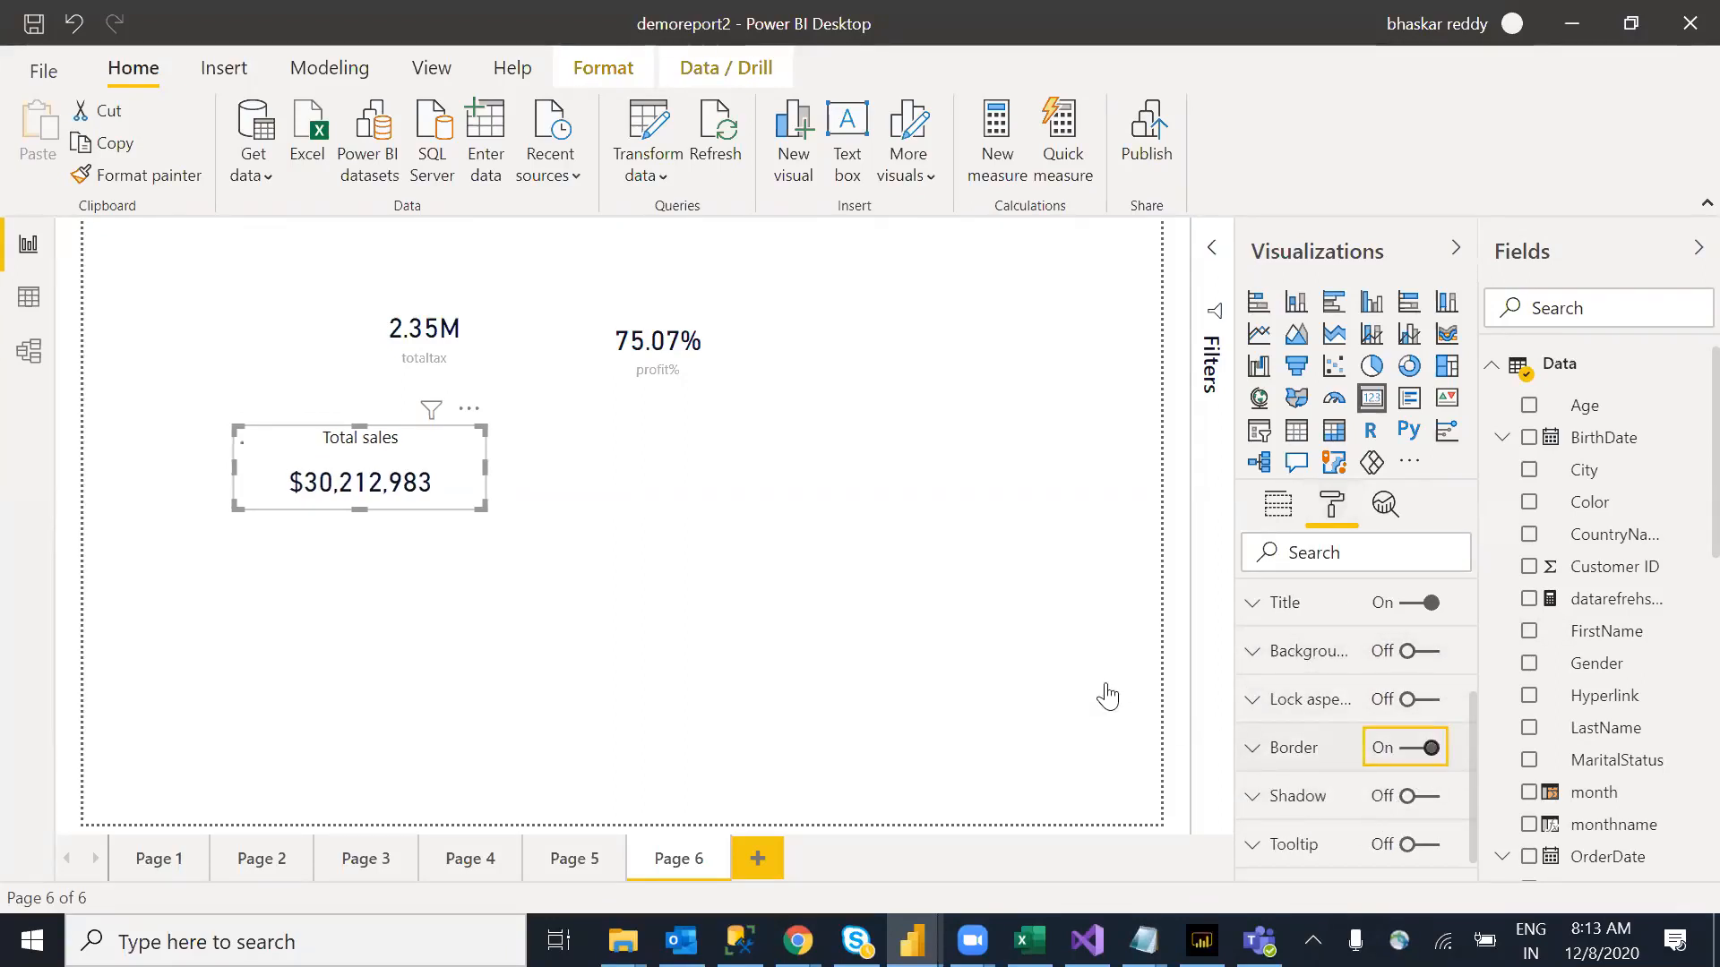
{"action": "left_click", "coordinate": [887, 653]}
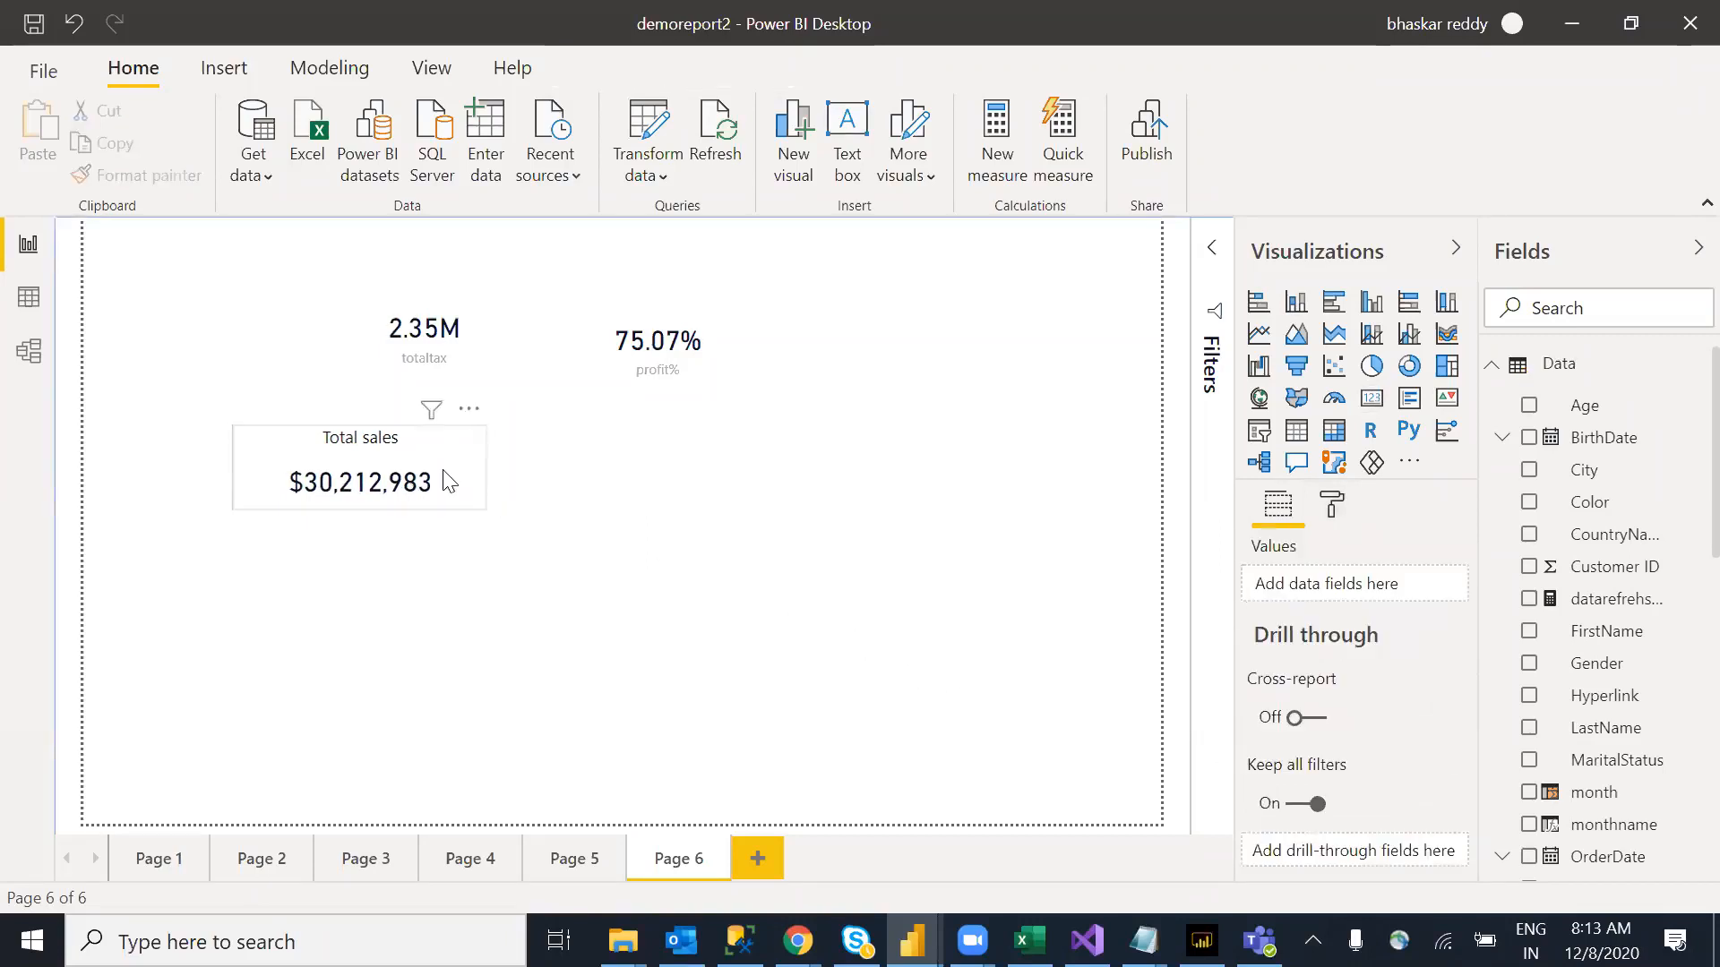
Step: Move the Total sales card up and to the left, and place a new multi-row card below the profit% card
{"action": "left_click_drag", "start_coordinate": [391, 435], "coordinate": [384, 430]}
{"action": "left_click", "coordinate": [746, 468]}
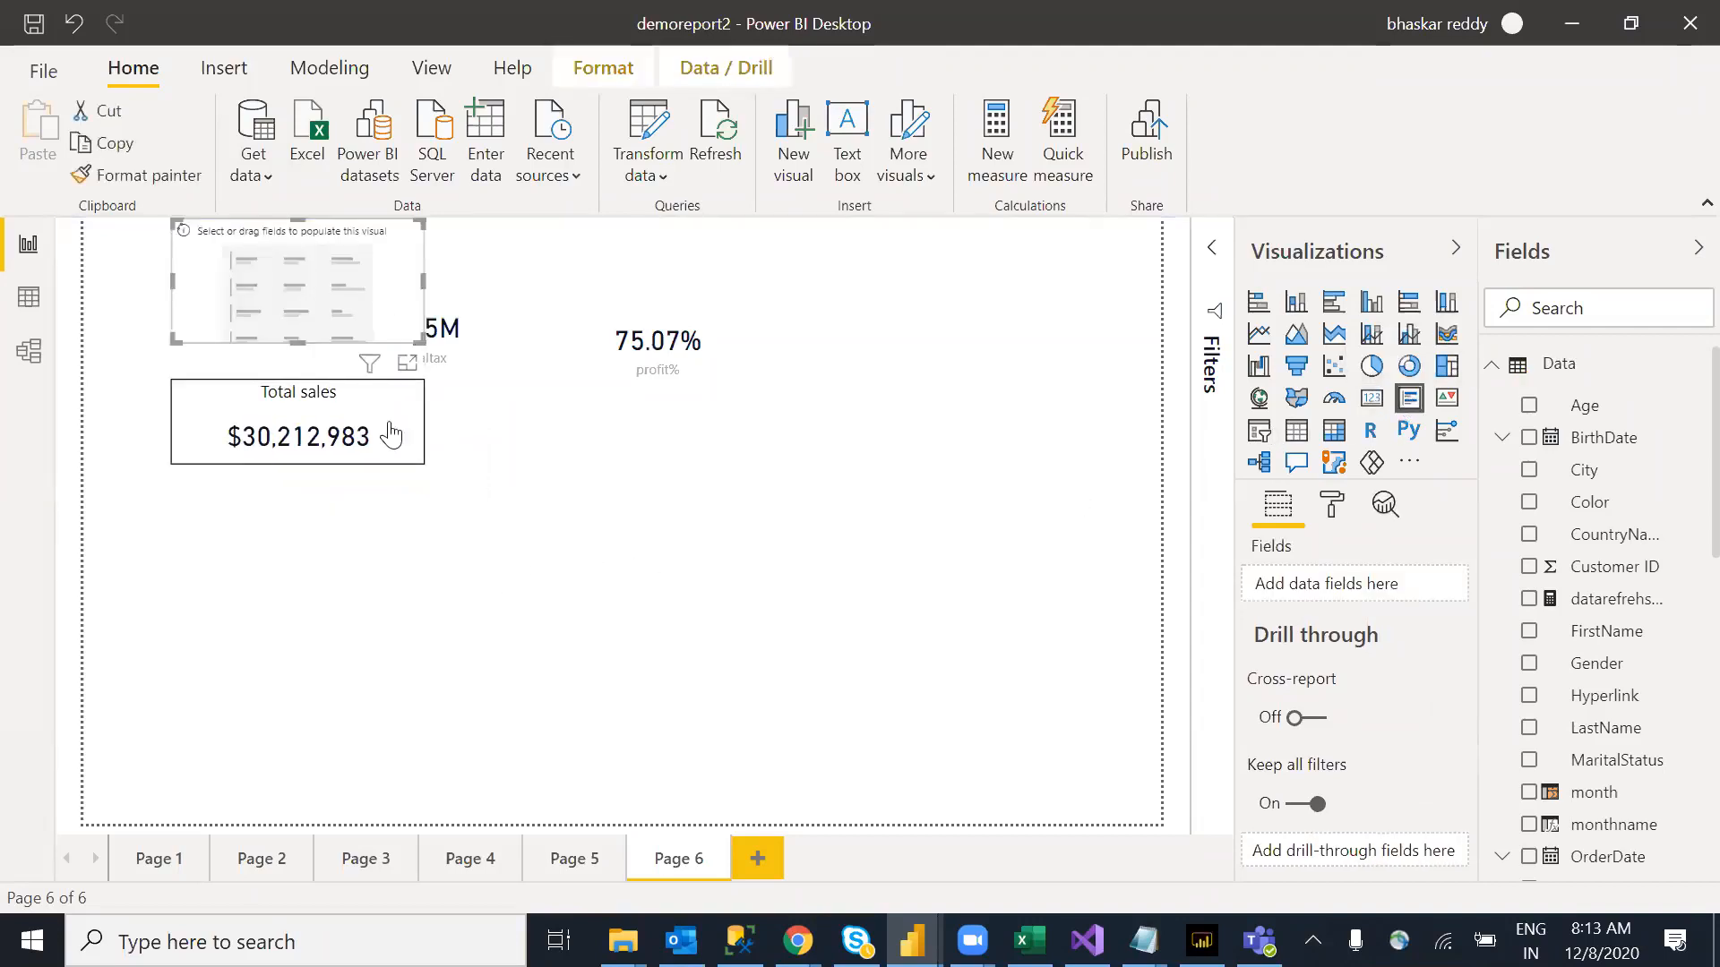
{"action": "left_click_drag", "start_coordinate": [611, 503], "coordinate": [715, 487]}
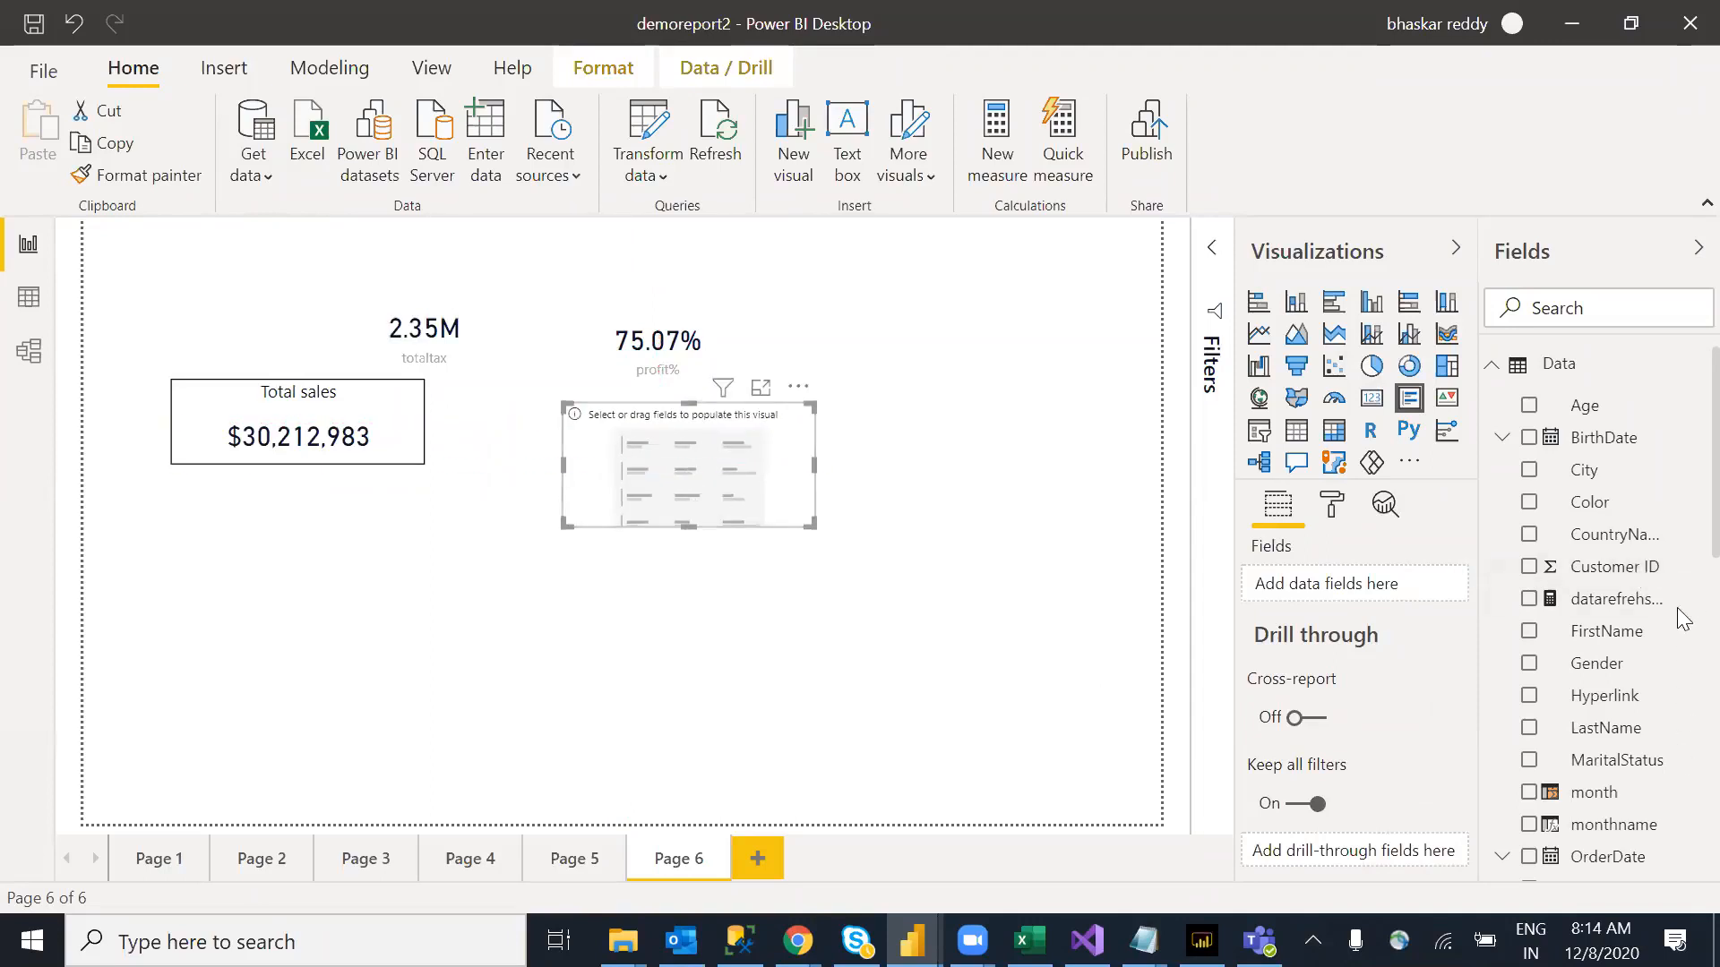
Step: Add TotalSales, totalcustomers and totaltax to the multi-row card and widen it to fit all three values in one row
{"action": "scroll", "coordinate": [1677, 611], "scroll_direction": "down", "scroll_amount": 8}
{"action": "left_click_drag", "start_coordinate": [1599, 443], "coordinate": [1305, 585]}
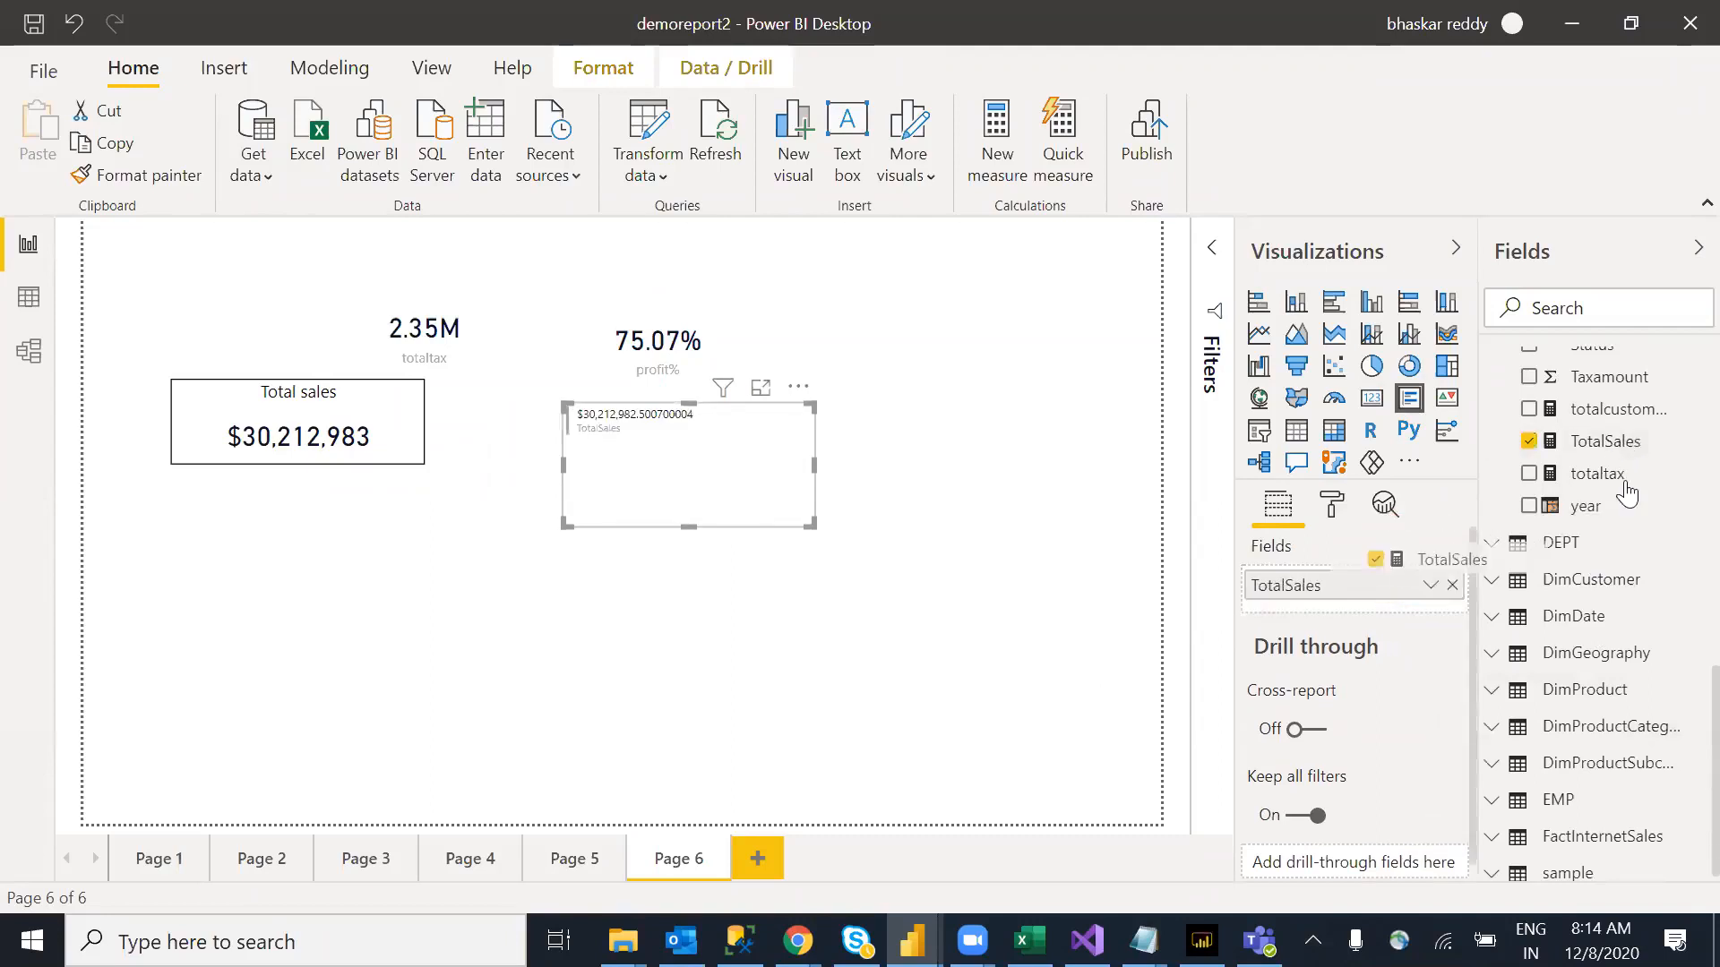
{"action": "left_click_drag", "start_coordinate": [1603, 409], "coordinate": [1351, 602]}
{"action": "left_click_drag", "start_coordinate": [1583, 477], "coordinate": [1333, 640]}
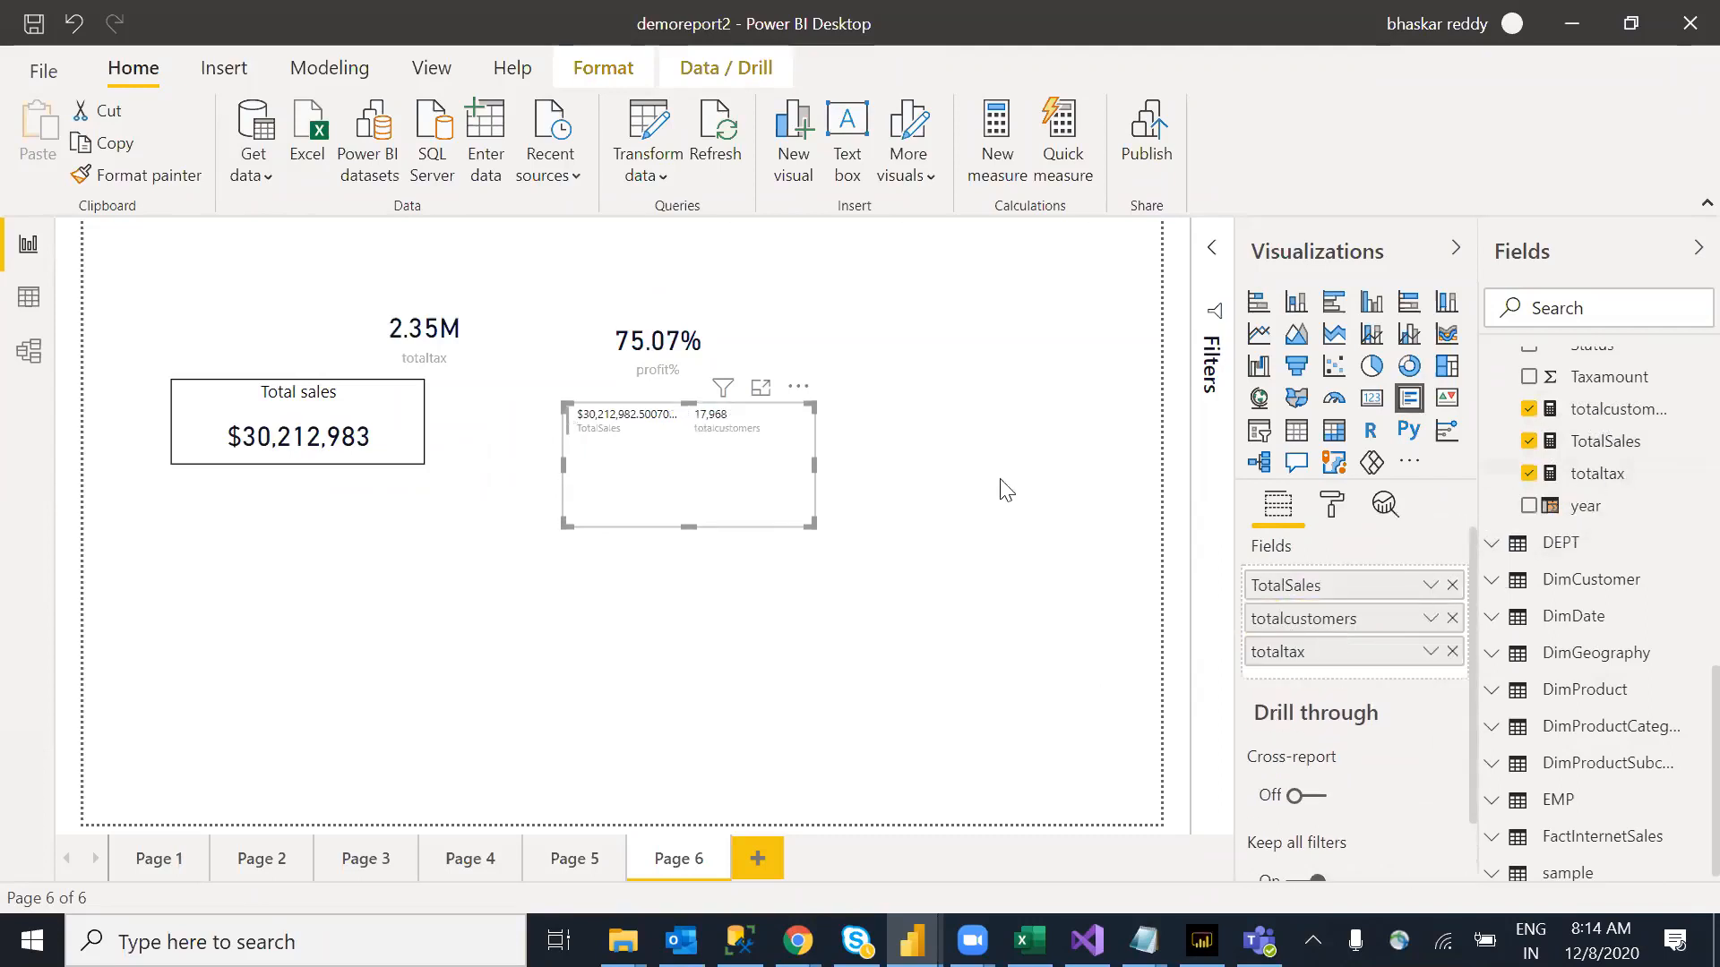
{"action": "left_click_drag", "start_coordinate": [812, 469], "coordinate": [996, 443]}
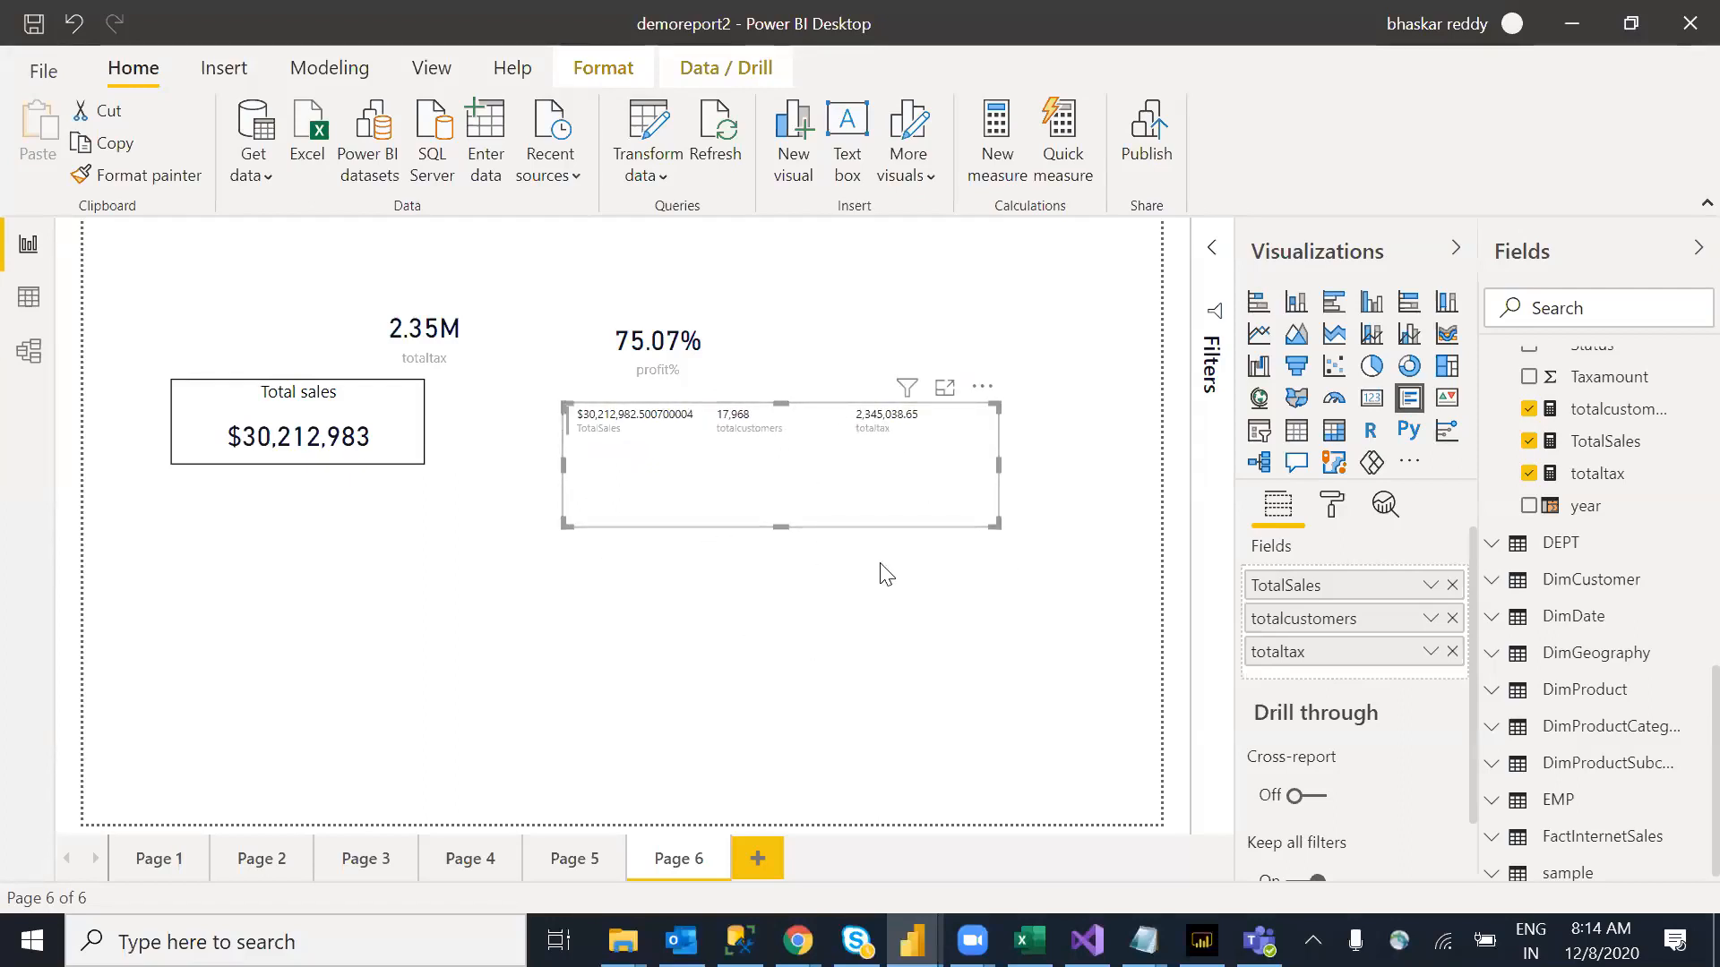
Step: Compare the fields used by the Total sales card with those of the multi-row card
{"action": "left_click", "coordinate": [330, 403]}
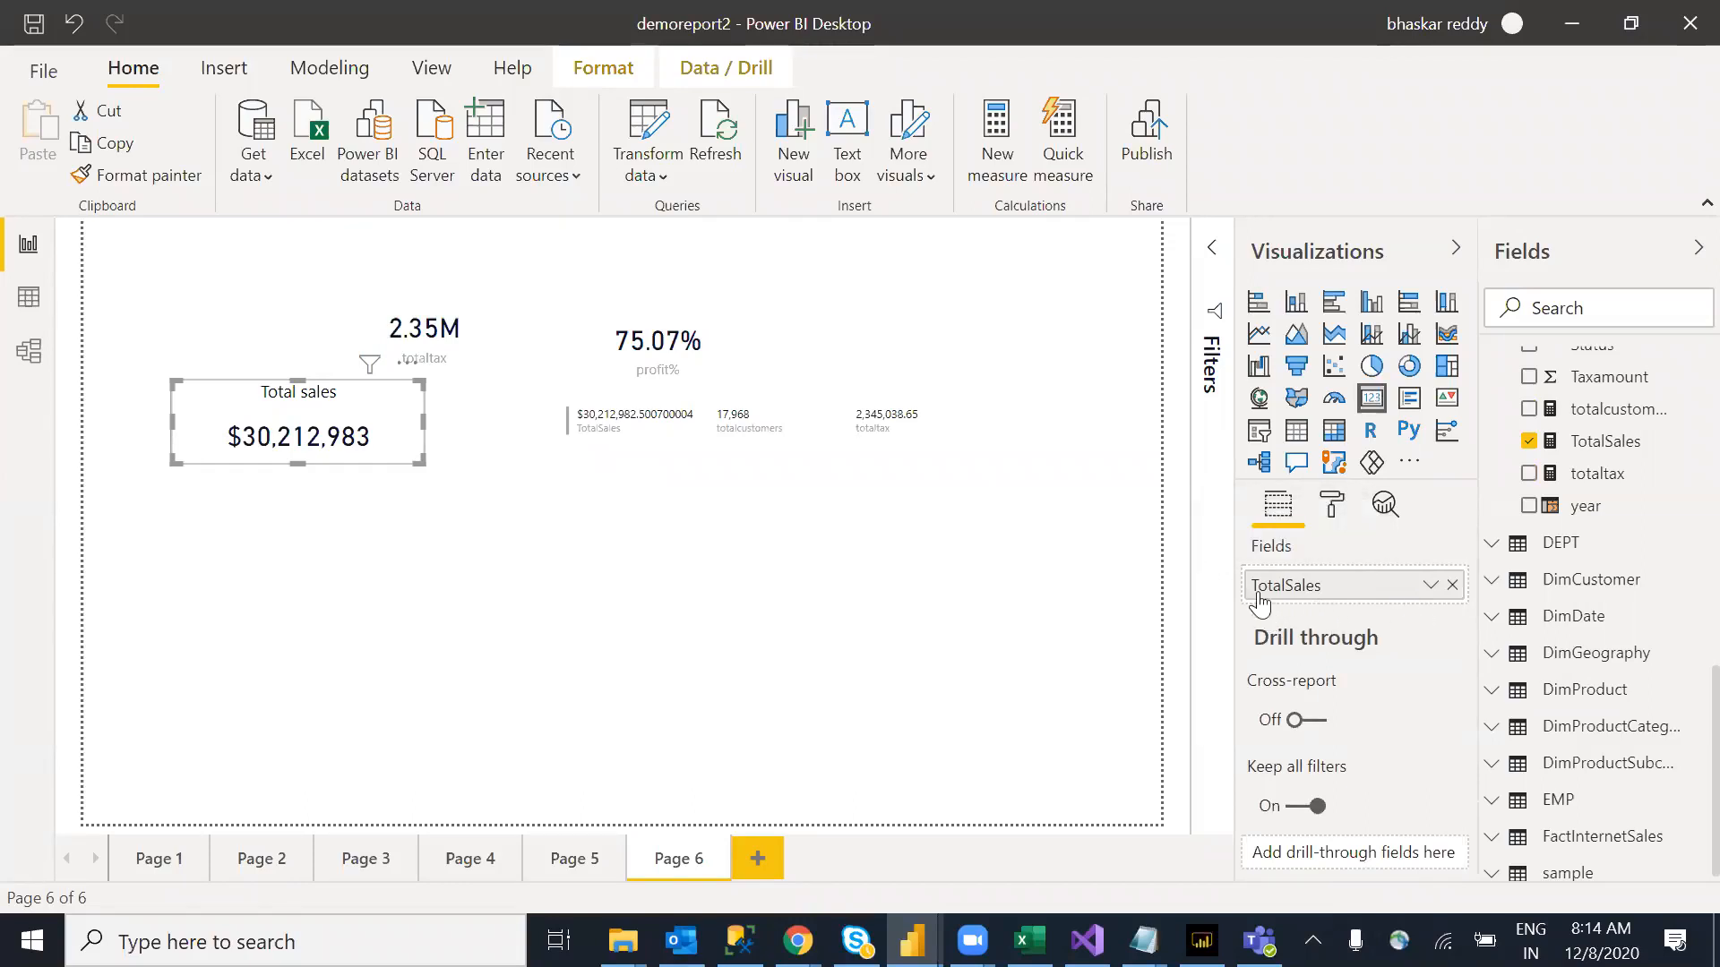
{"action": "left_click", "coordinate": [848, 485]}
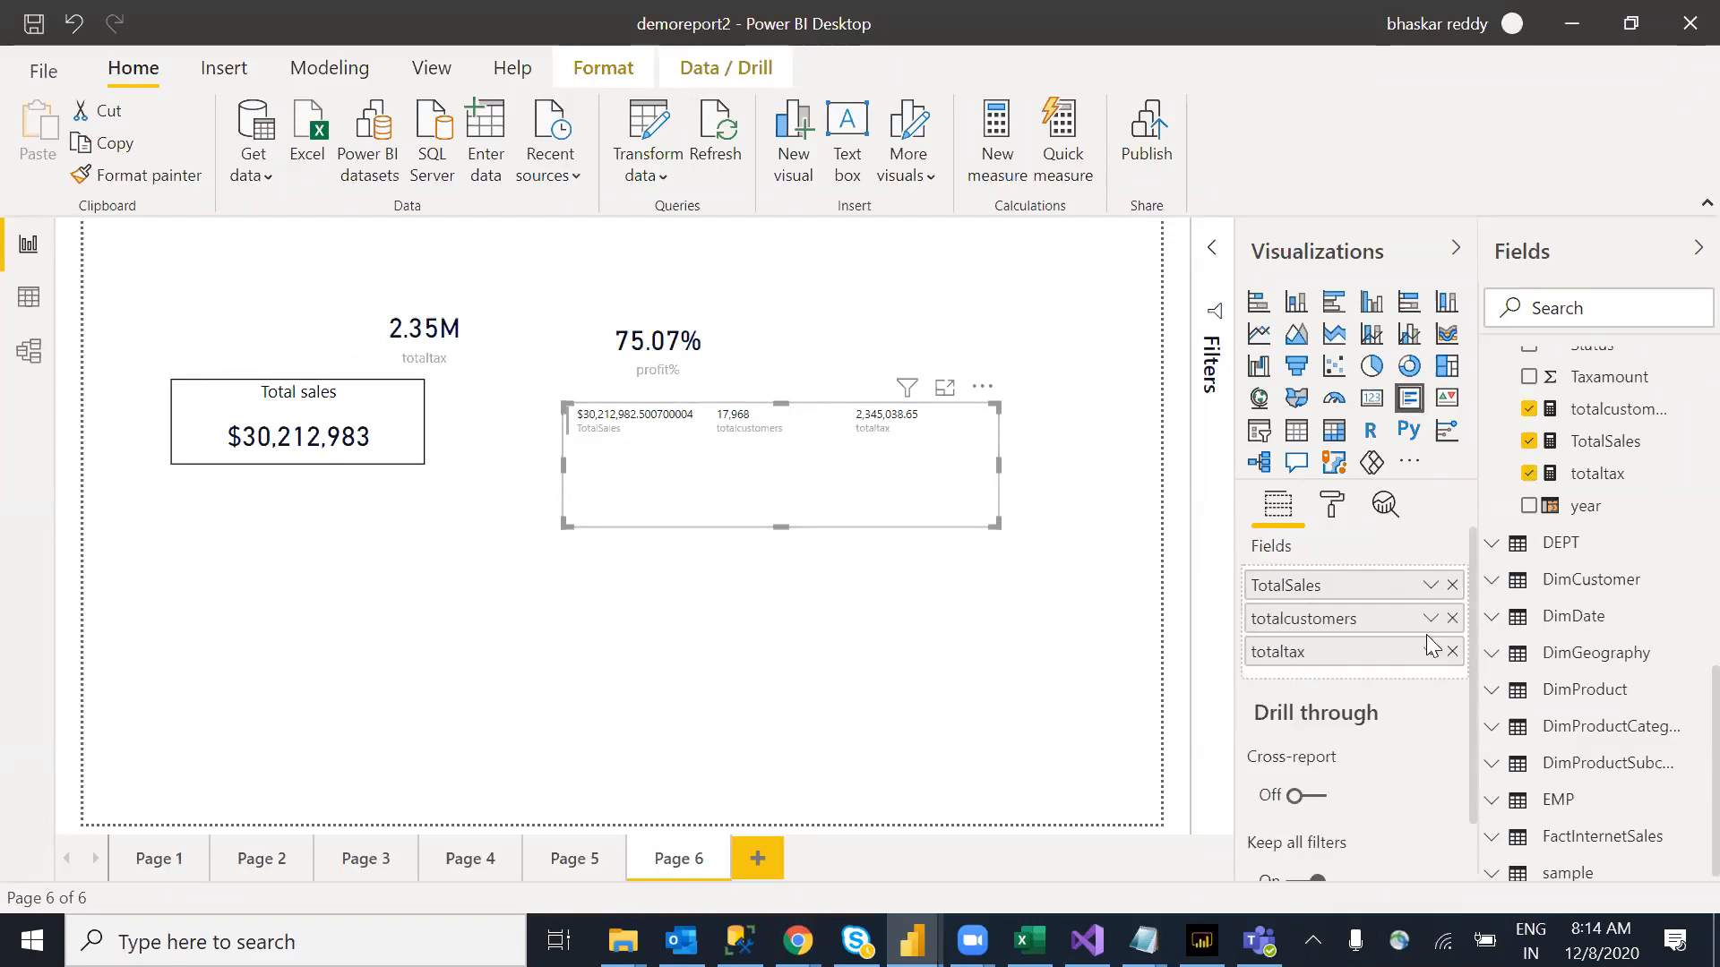
{"action": "scroll", "coordinate": [1675, 645], "scroll_direction": "up", "scroll_amount": 3}
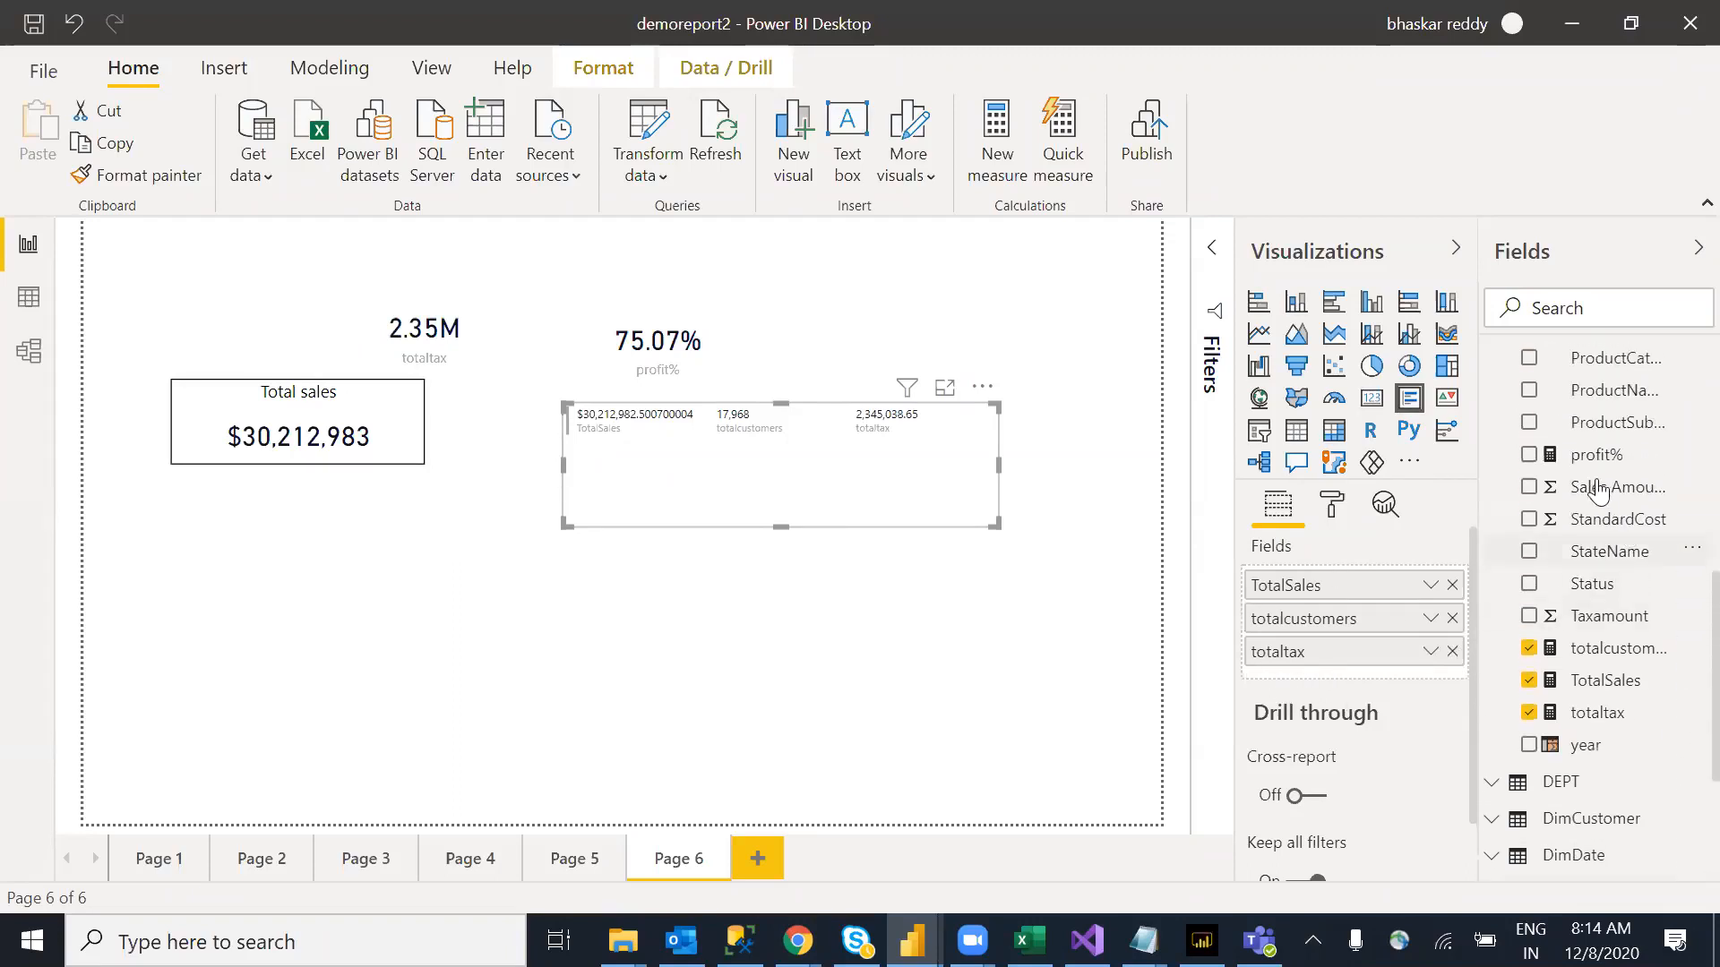
Step: Add profit% to the multi-row card and widen the card
{"action": "left_click_drag", "start_coordinate": [1577, 458], "coordinate": [1290, 690]}
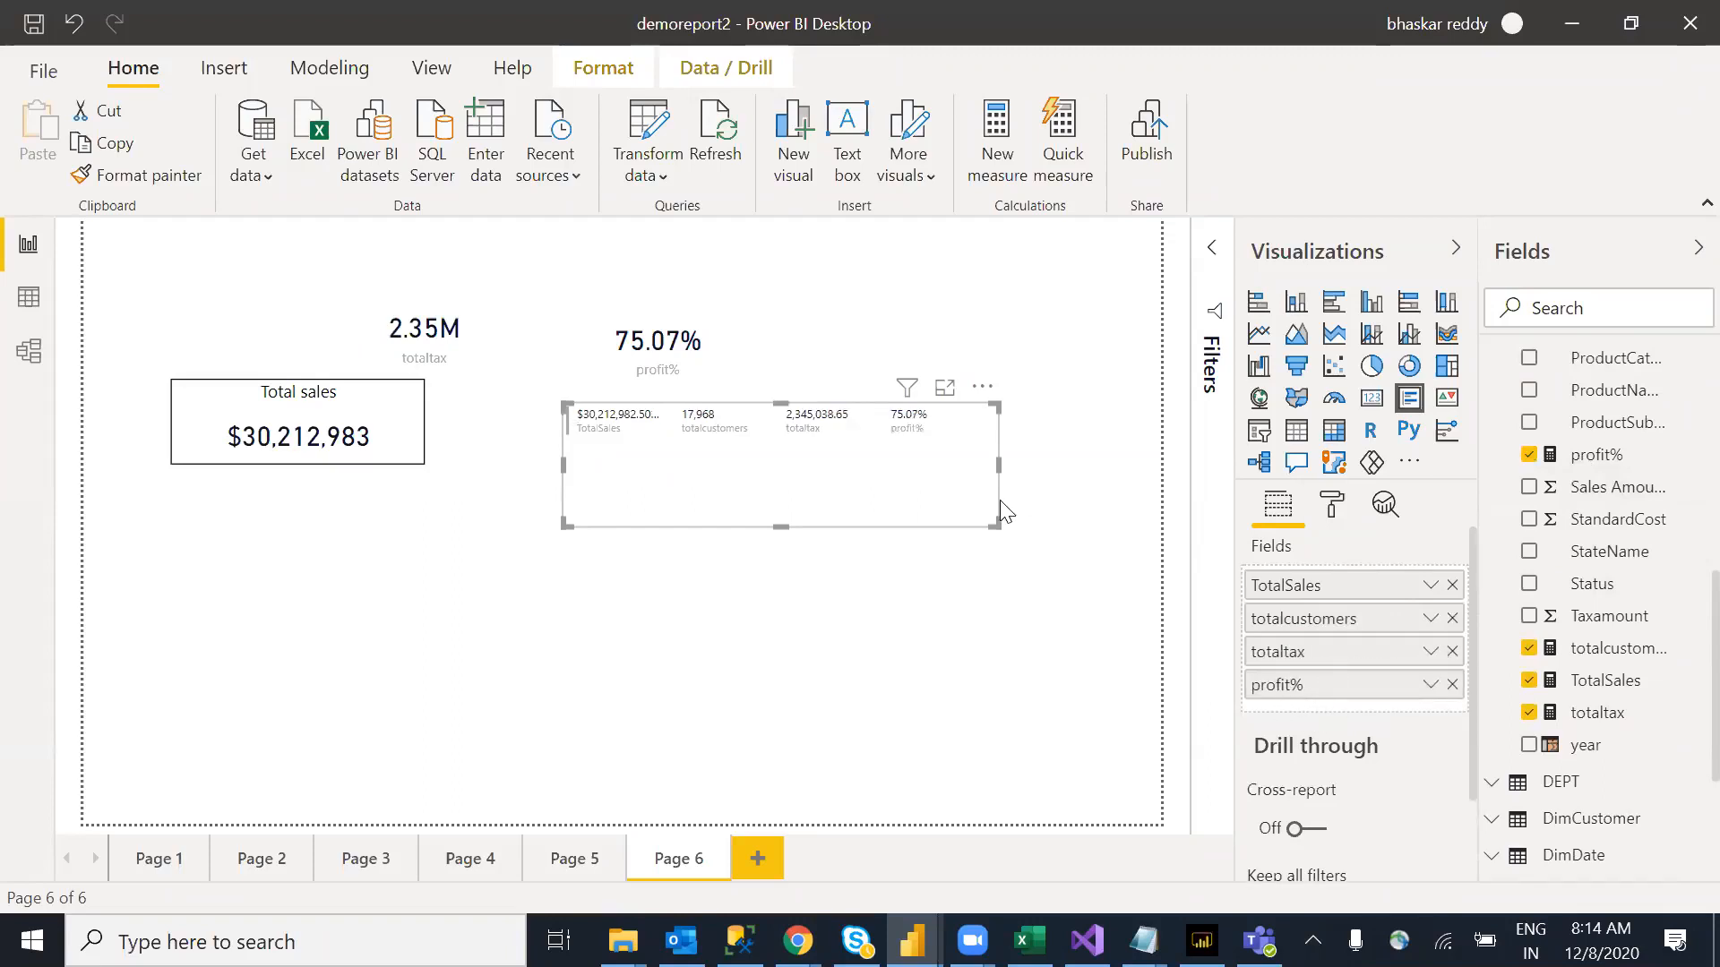
{"action": "left_click_drag", "start_coordinate": [1011, 468], "coordinate": [1049, 465]}
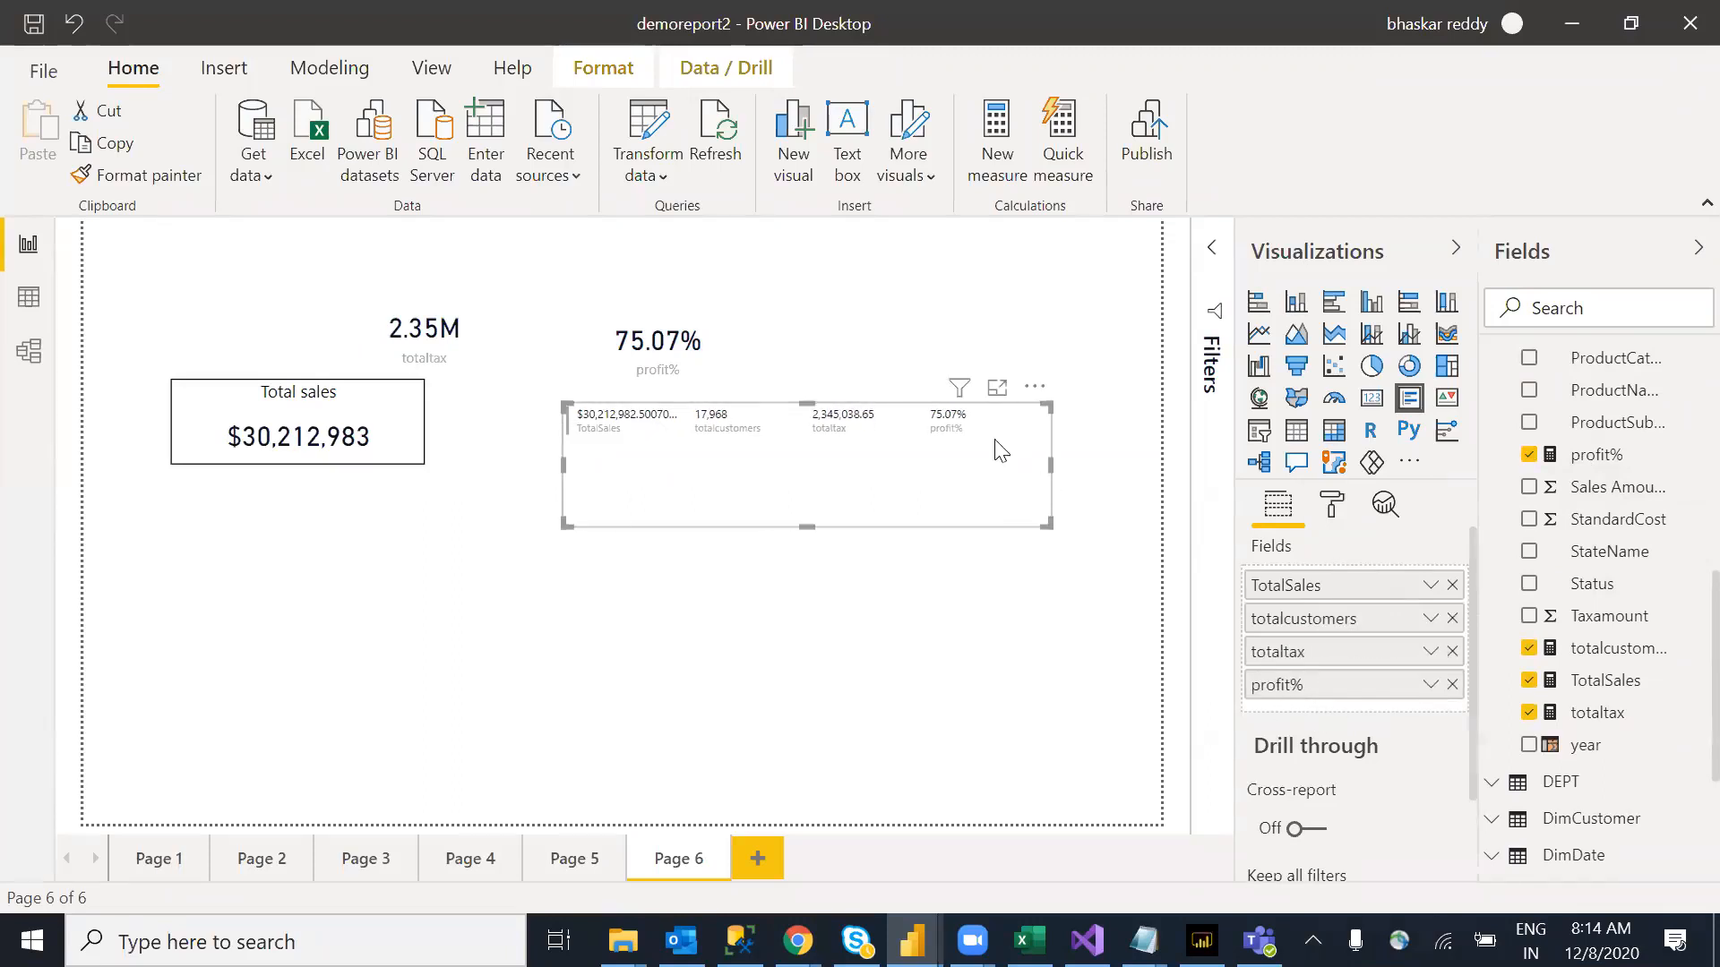
Step: Turn off the bar in the multi-row card's card formatting
{"action": "left_click", "coordinate": [1333, 508]}
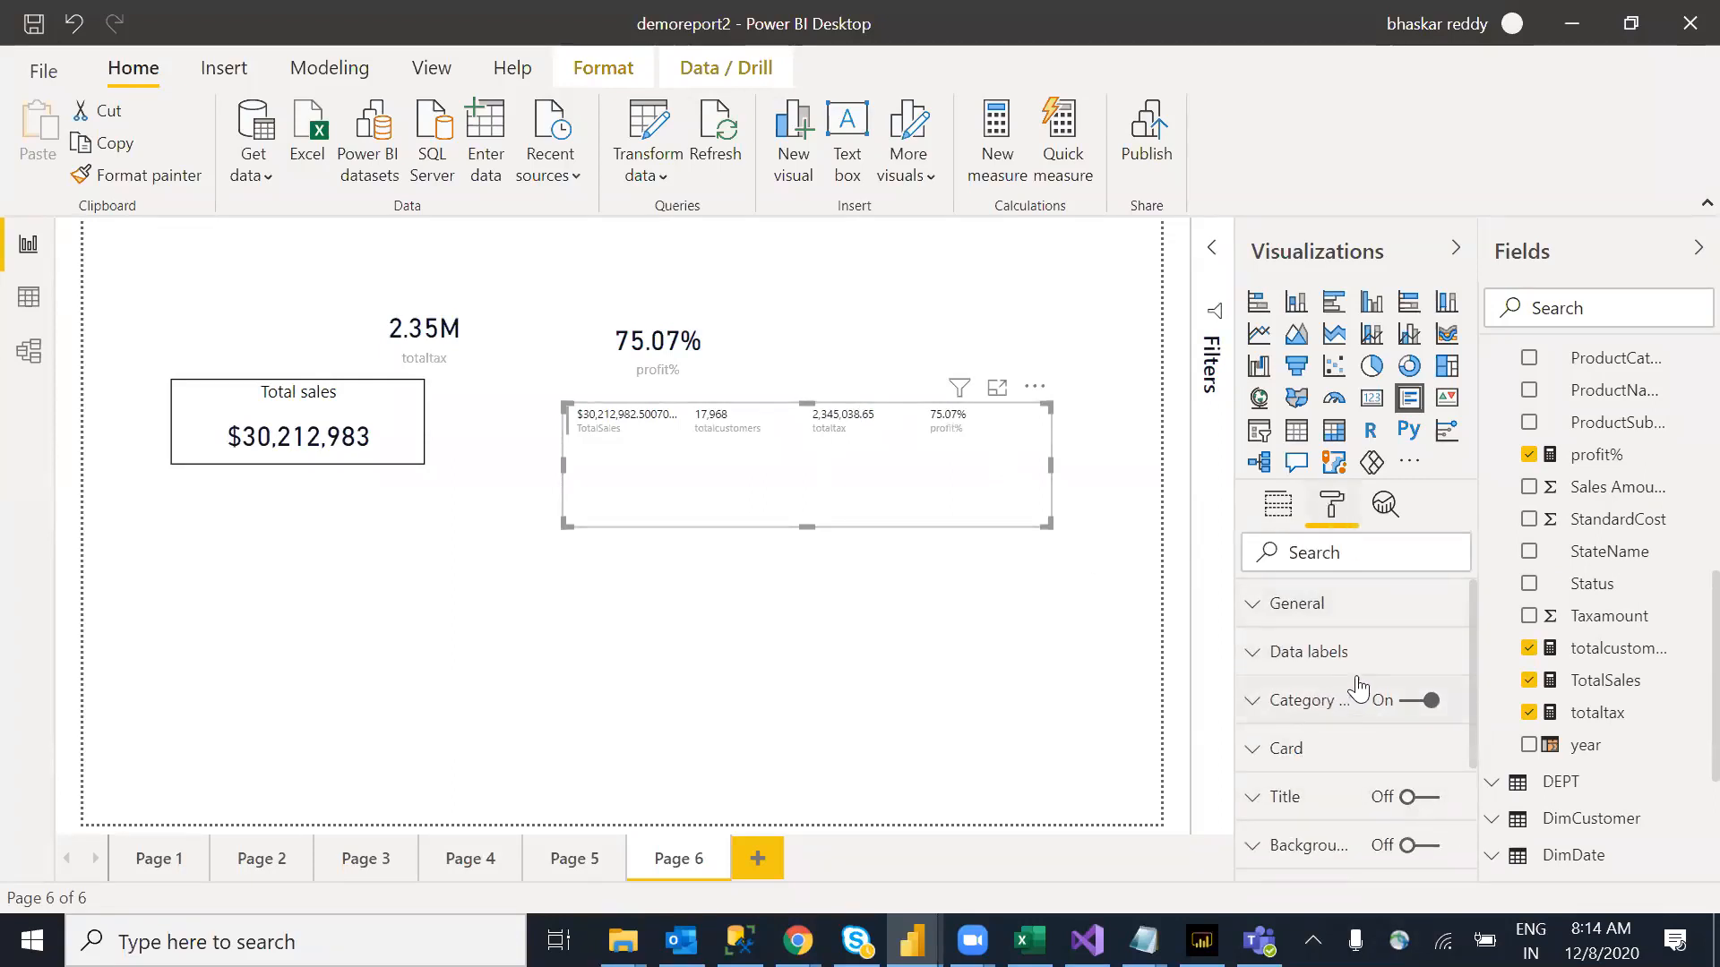
{"action": "left_click", "coordinate": [1303, 750]}
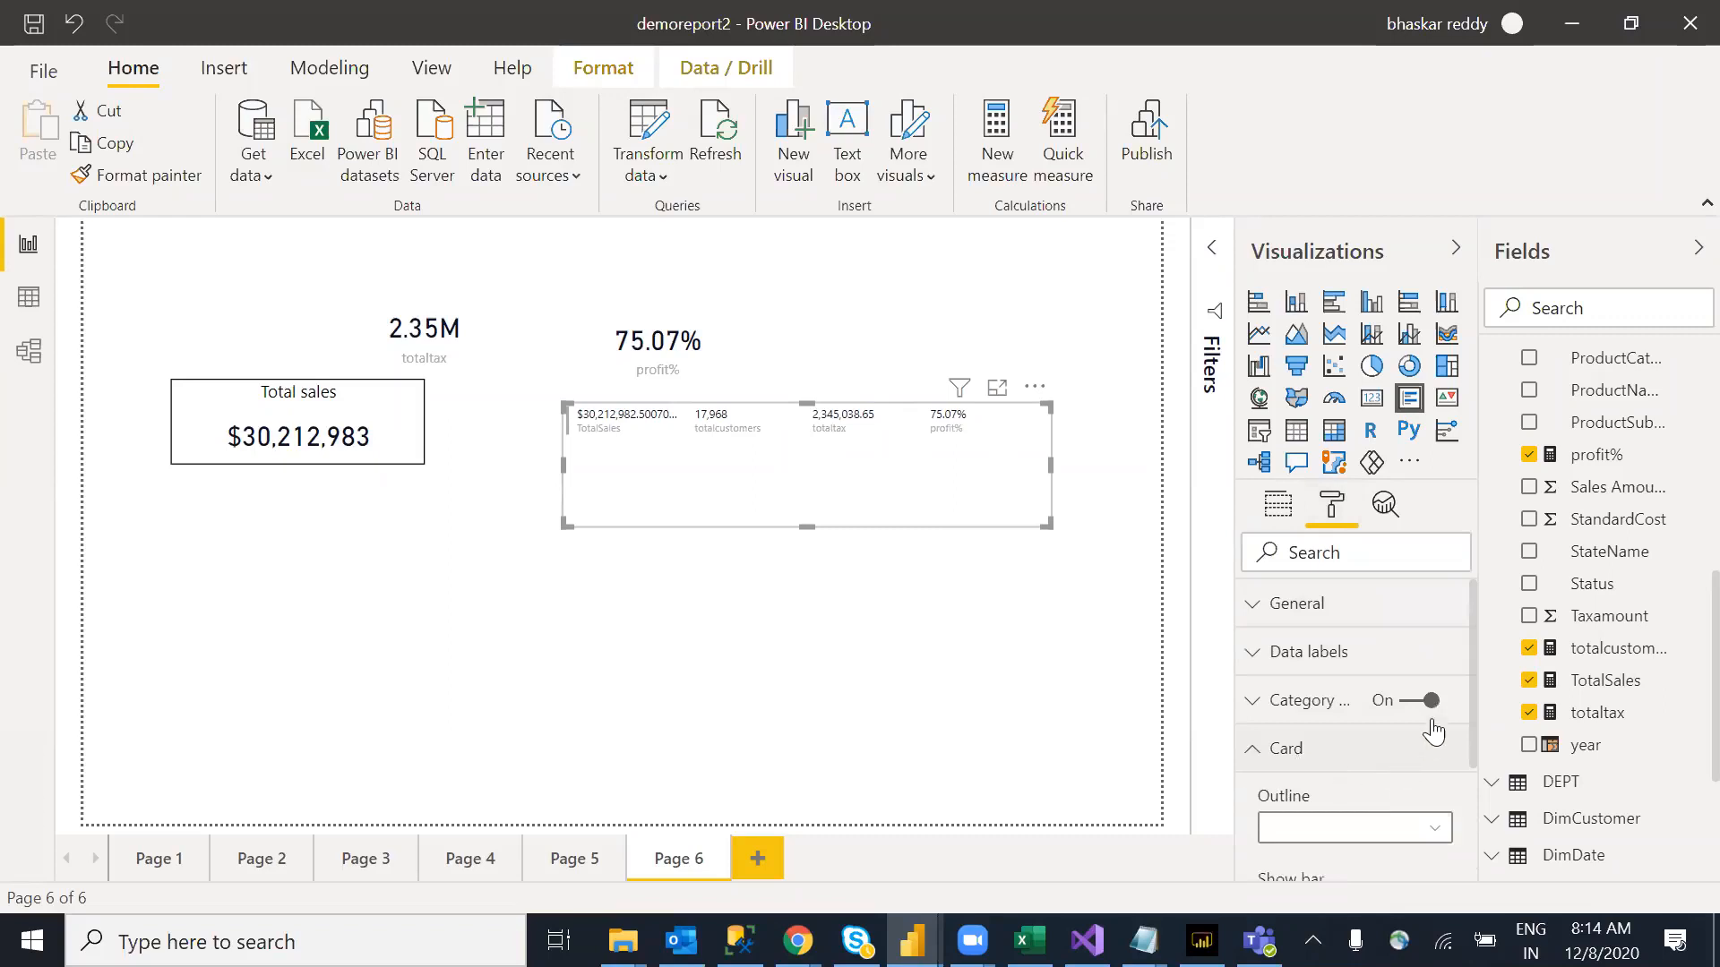
{"action": "left_click_drag", "start_coordinate": [1471, 623], "coordinate": [1474, 701]}
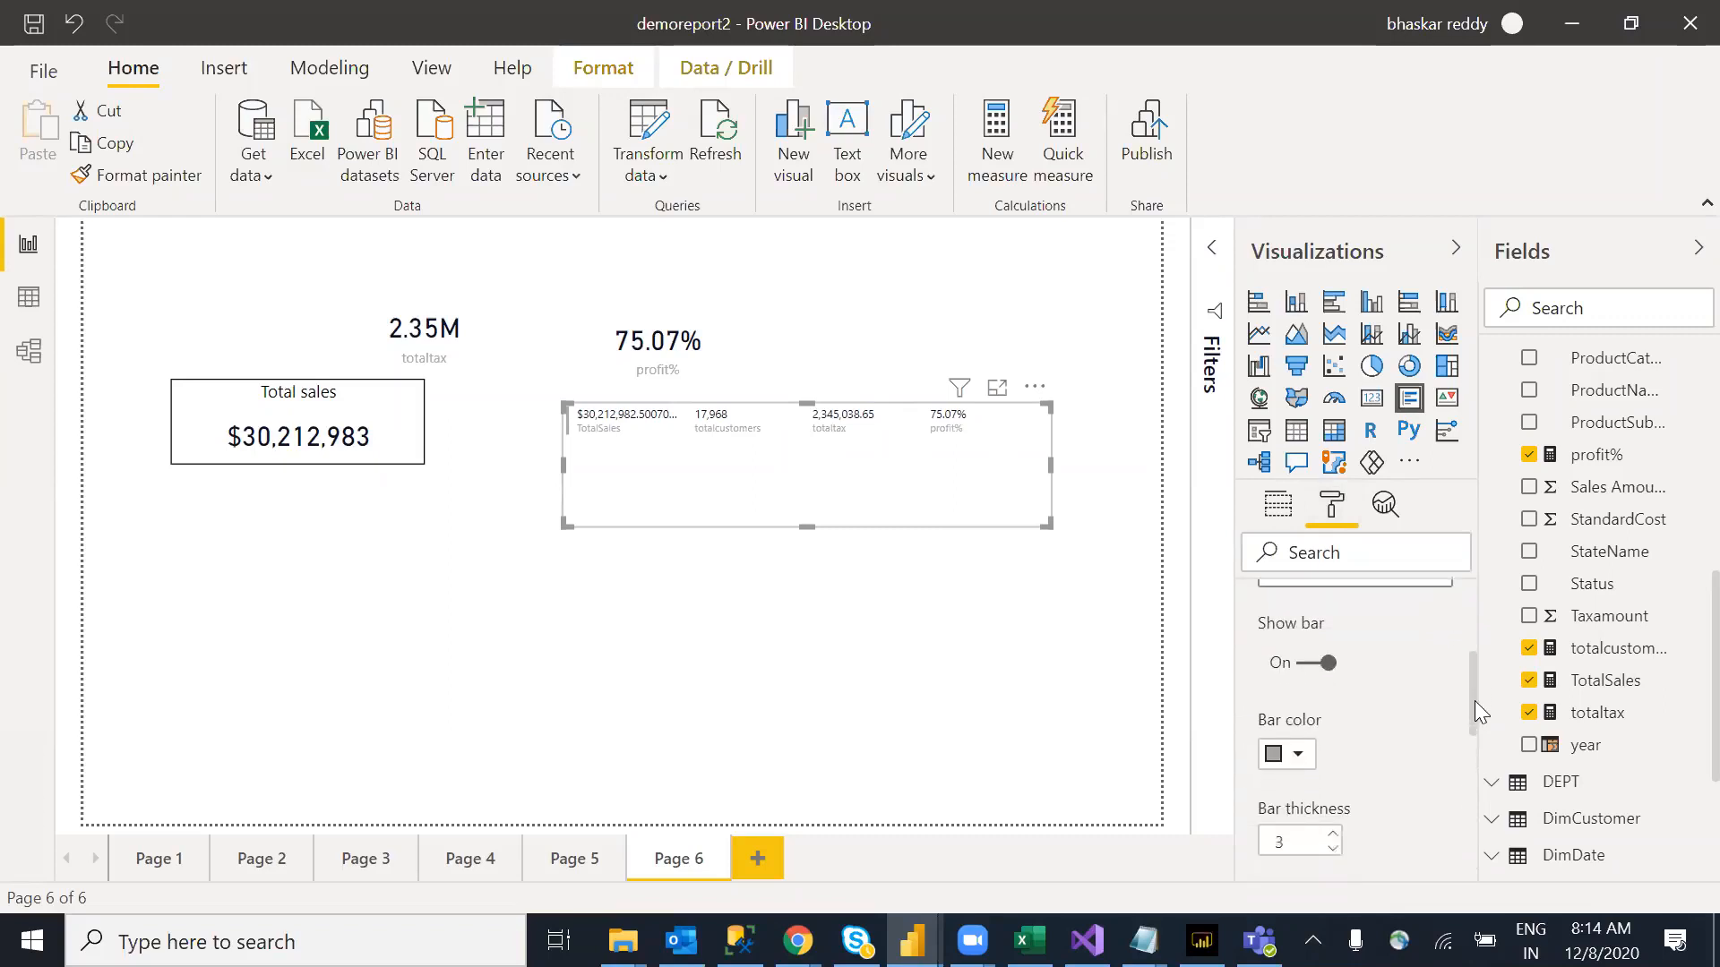
{"action": "left_click", "coordinate": [1309, 658]}
{"action": "left_click_drag", "start_coordinate": [1469, 690], "coordinate": [1470, 619]}
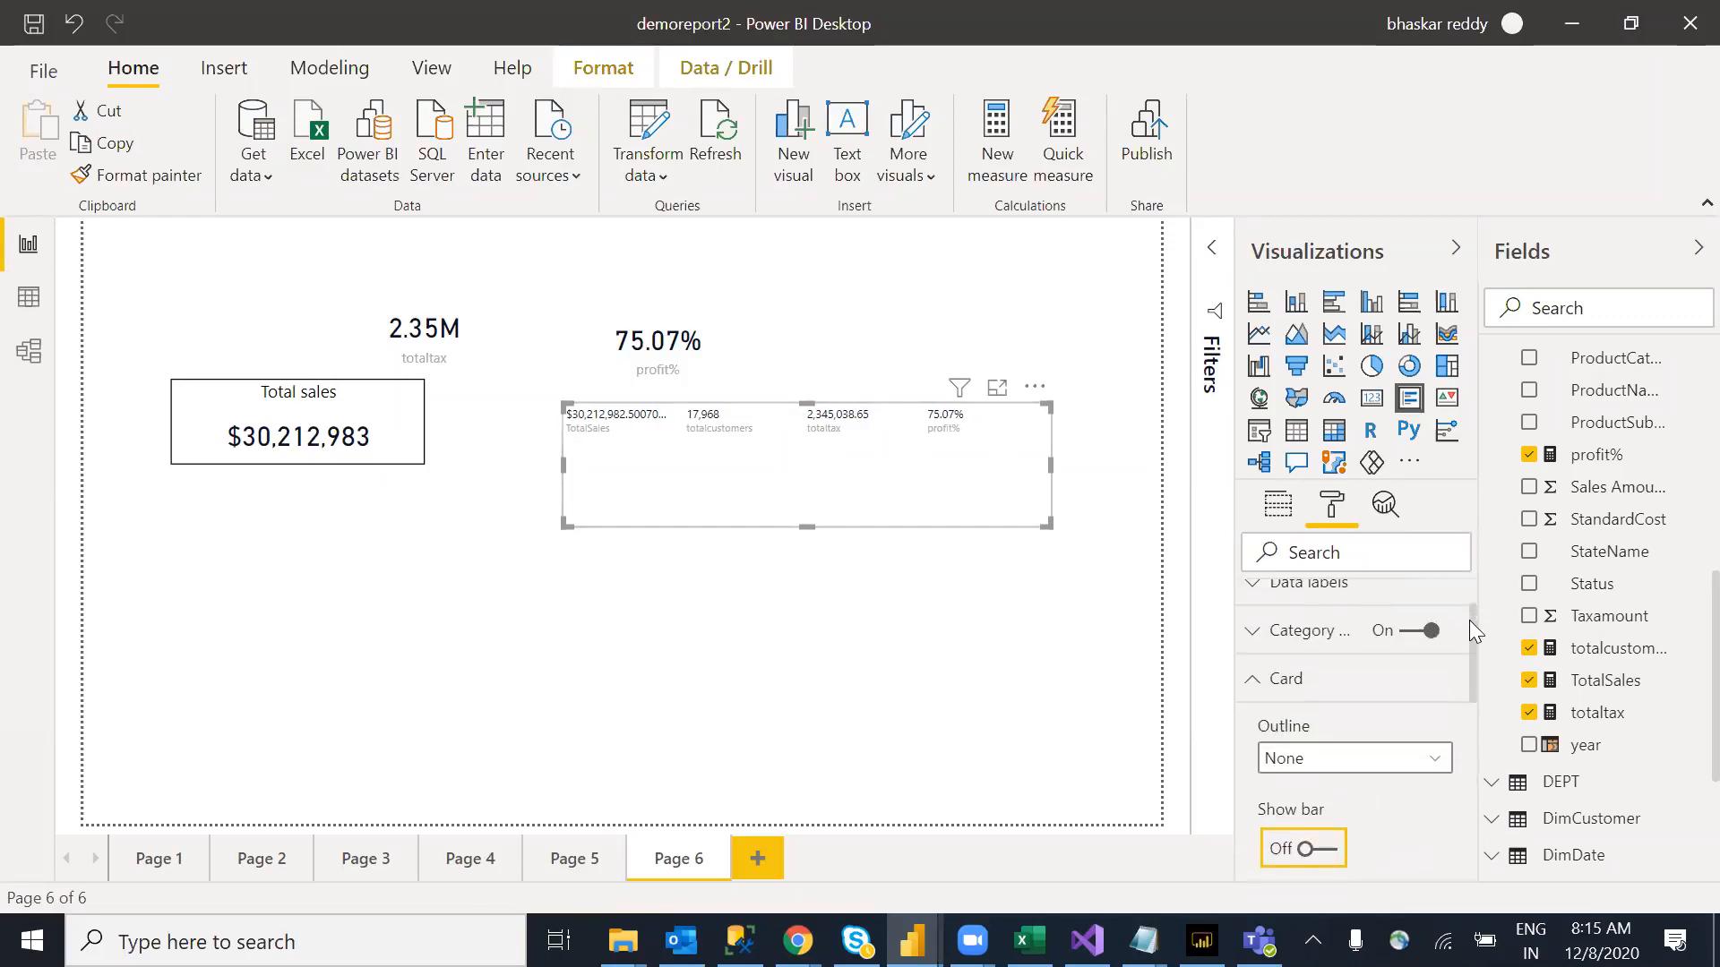
{"action": "left_click", "coordinate": [1253, 682]}
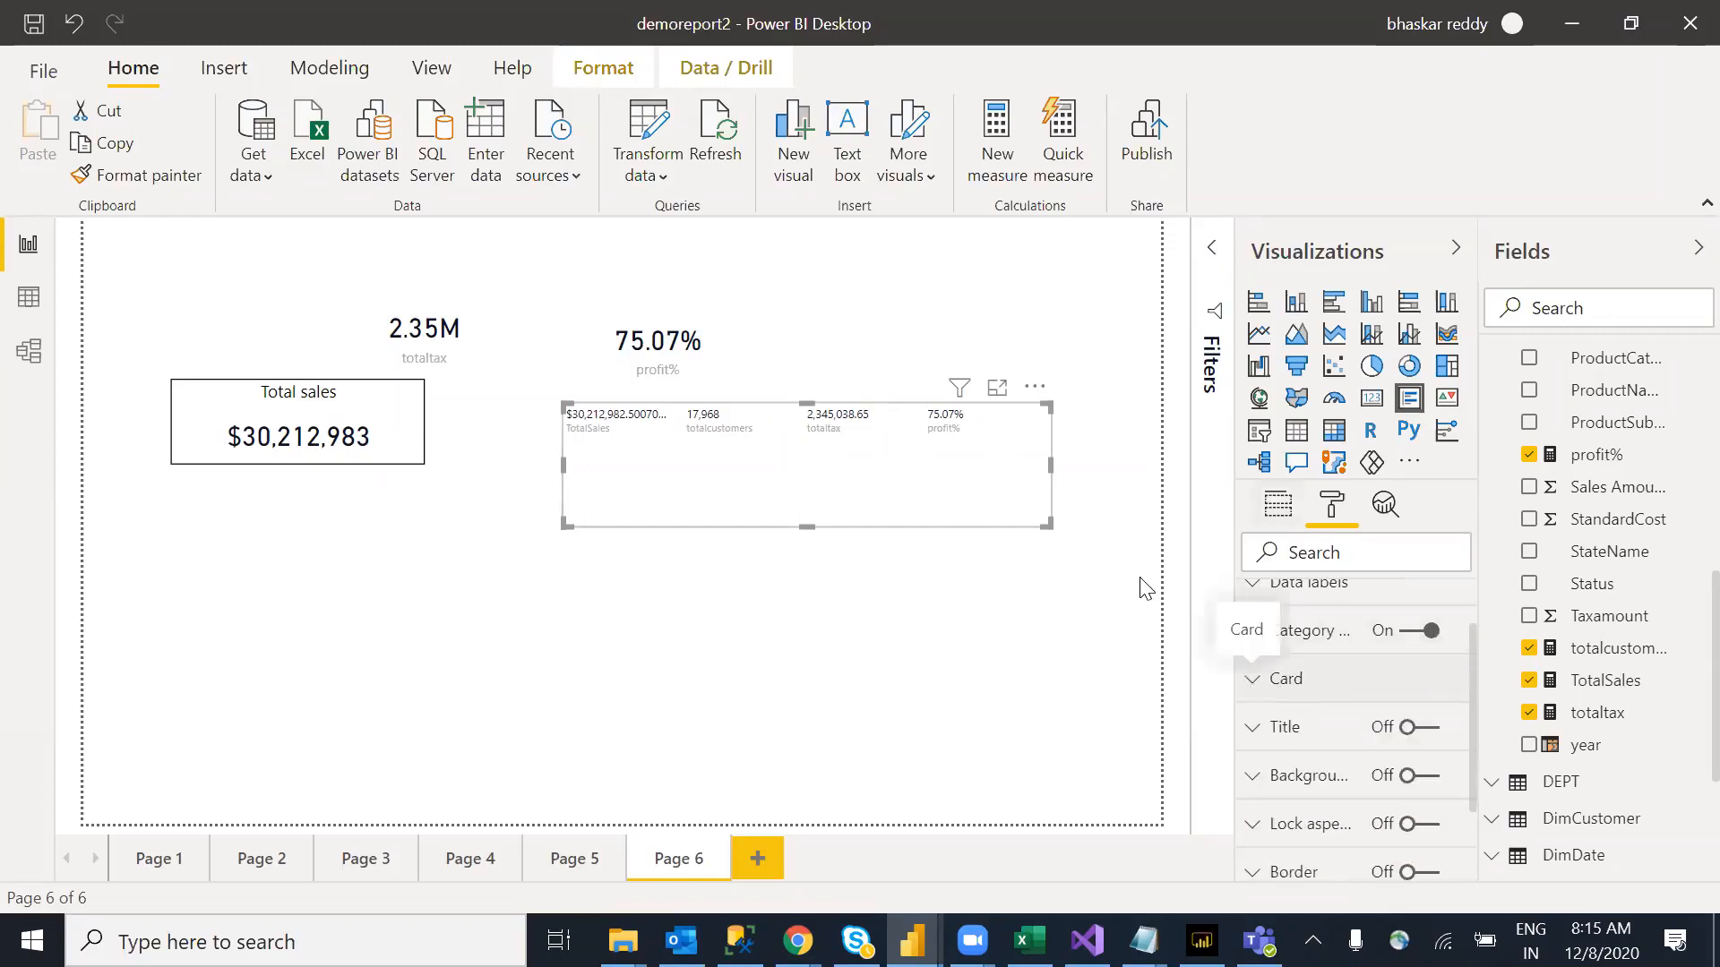
Step: Add a new report page with a gauge showing TotalSales, placed near the page's centre and enlarged
{"action": "left_click", "coordinate": [761, 859]}
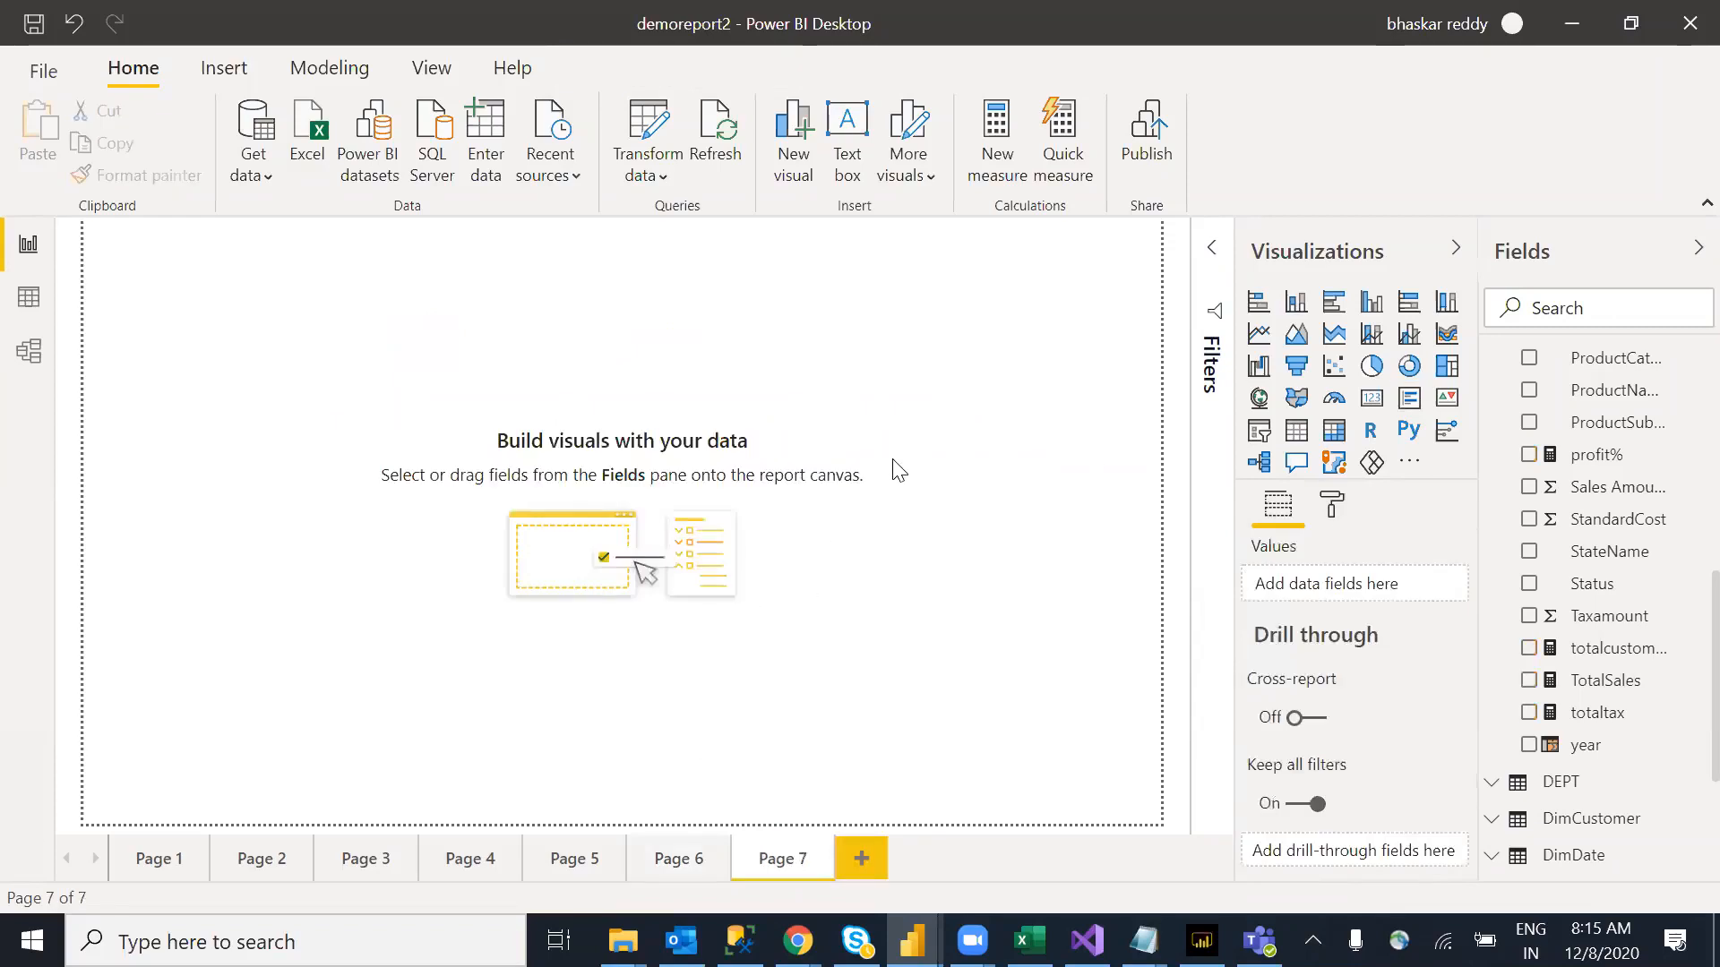
{"action": "left_click", "coordinate": [1334, 410]}
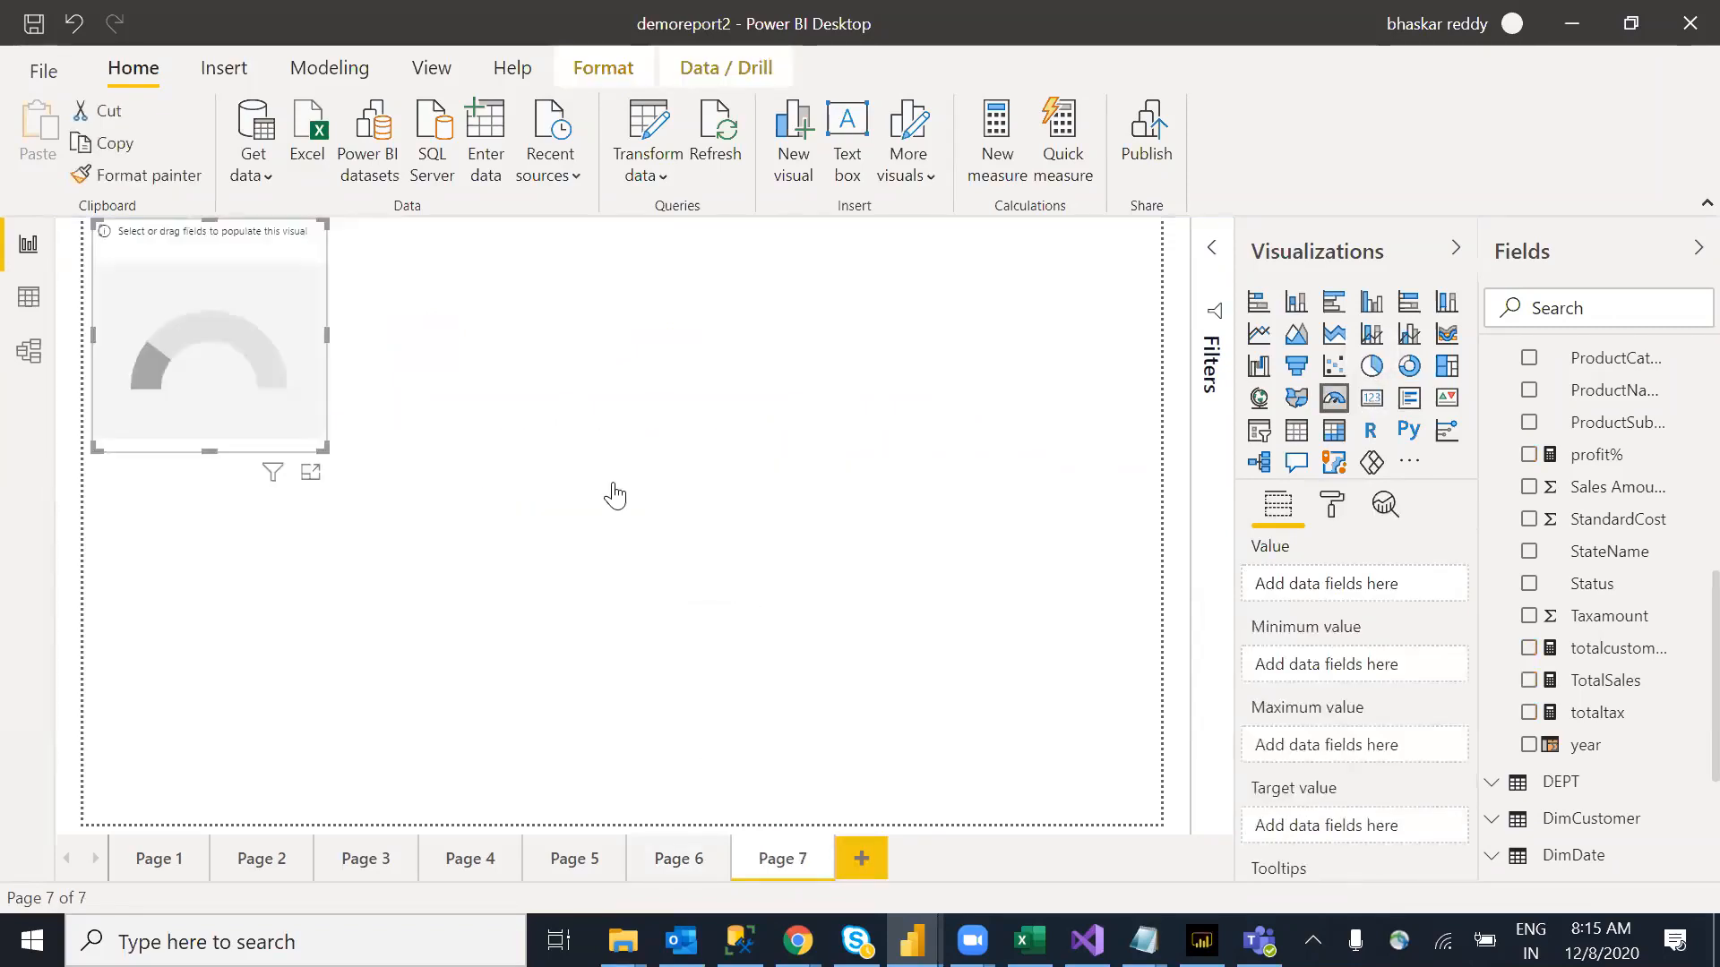
{"action": "left_click_drag", "start_coordinate": [267, 385], "coordinate": [589, 487]}
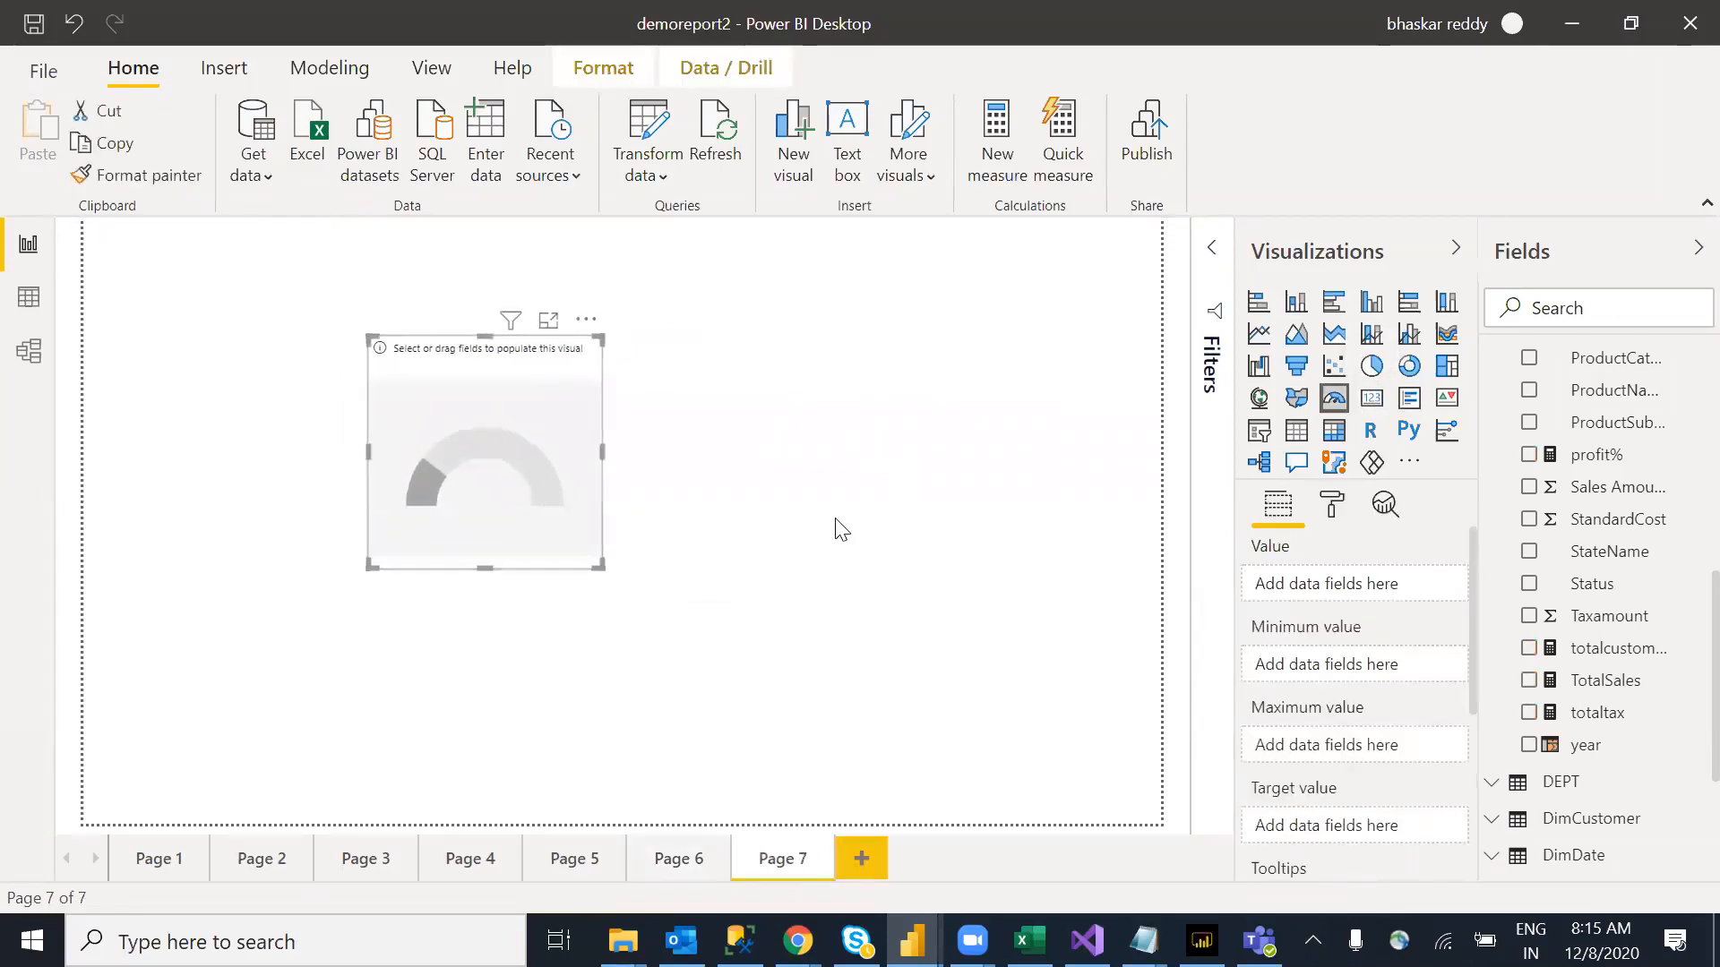
{"action": "left_click_drag", "start_coordinate": [1626, 683], "coordinate": [1337, 587]}
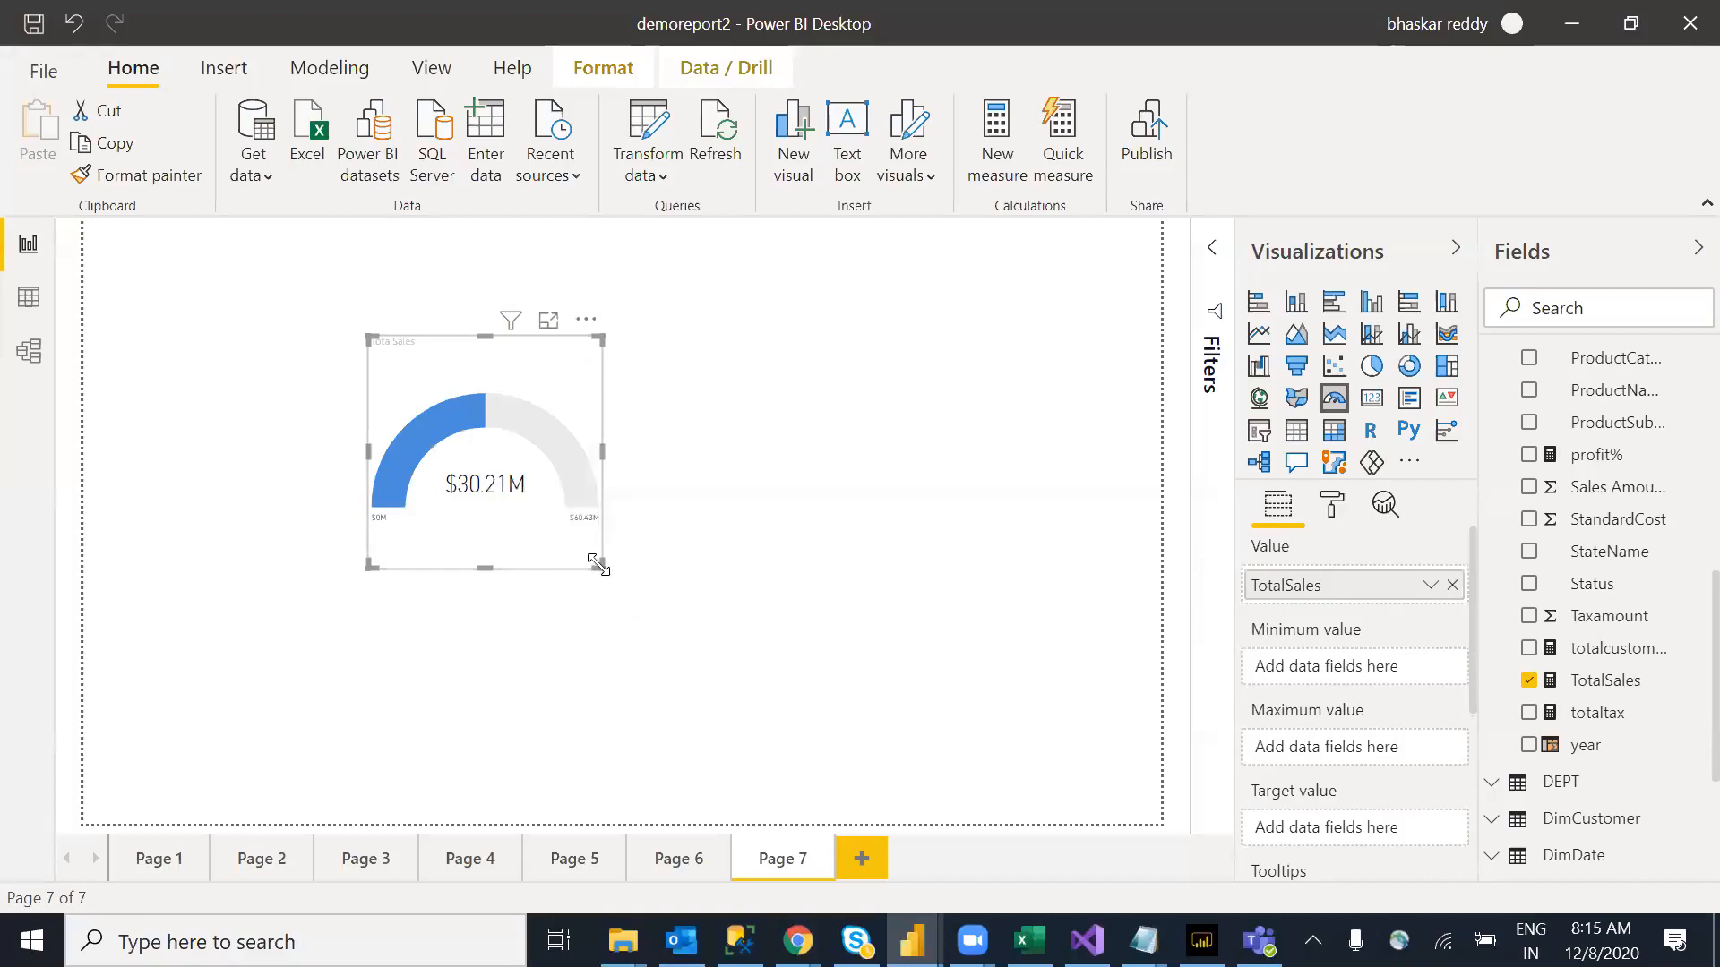
{"action": "left_click_drag", "start_coordinate": [601, 566], "coordinate": [788, 616]}
{"action": "left_click", "coordinate": [893, 642]}
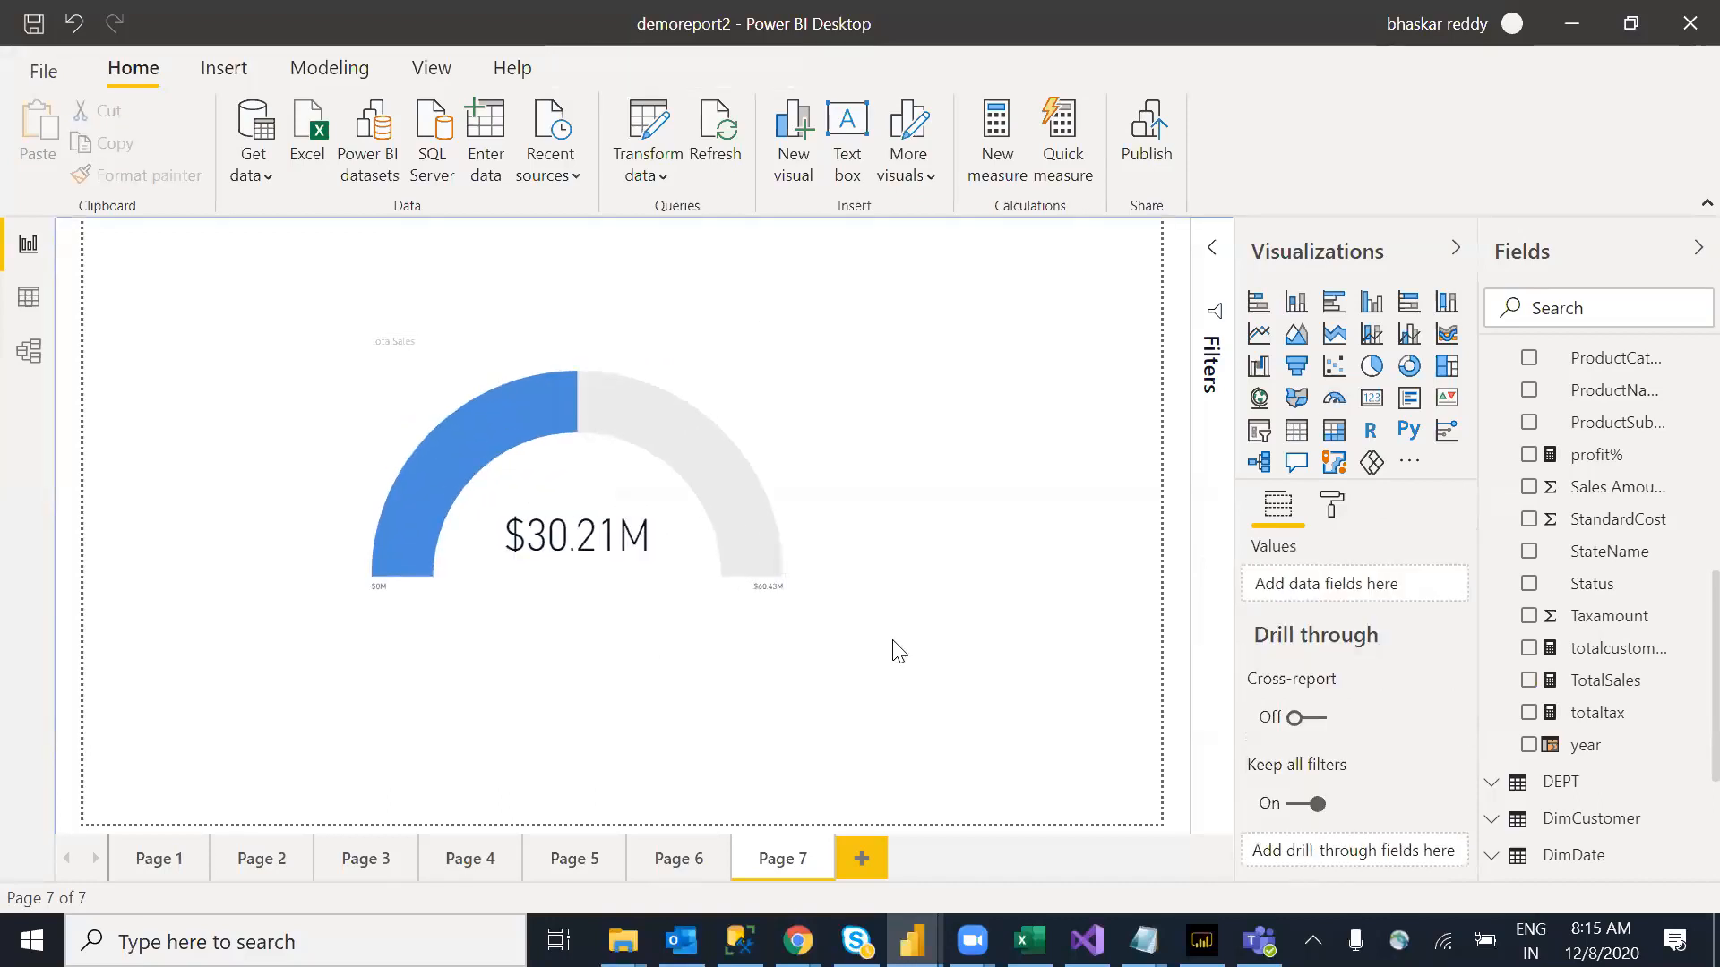
Step: Move the TotalSales gauge up and set its gauge axis target to 50000000
{"action": "left_click", "coordinate": [745, 449]}
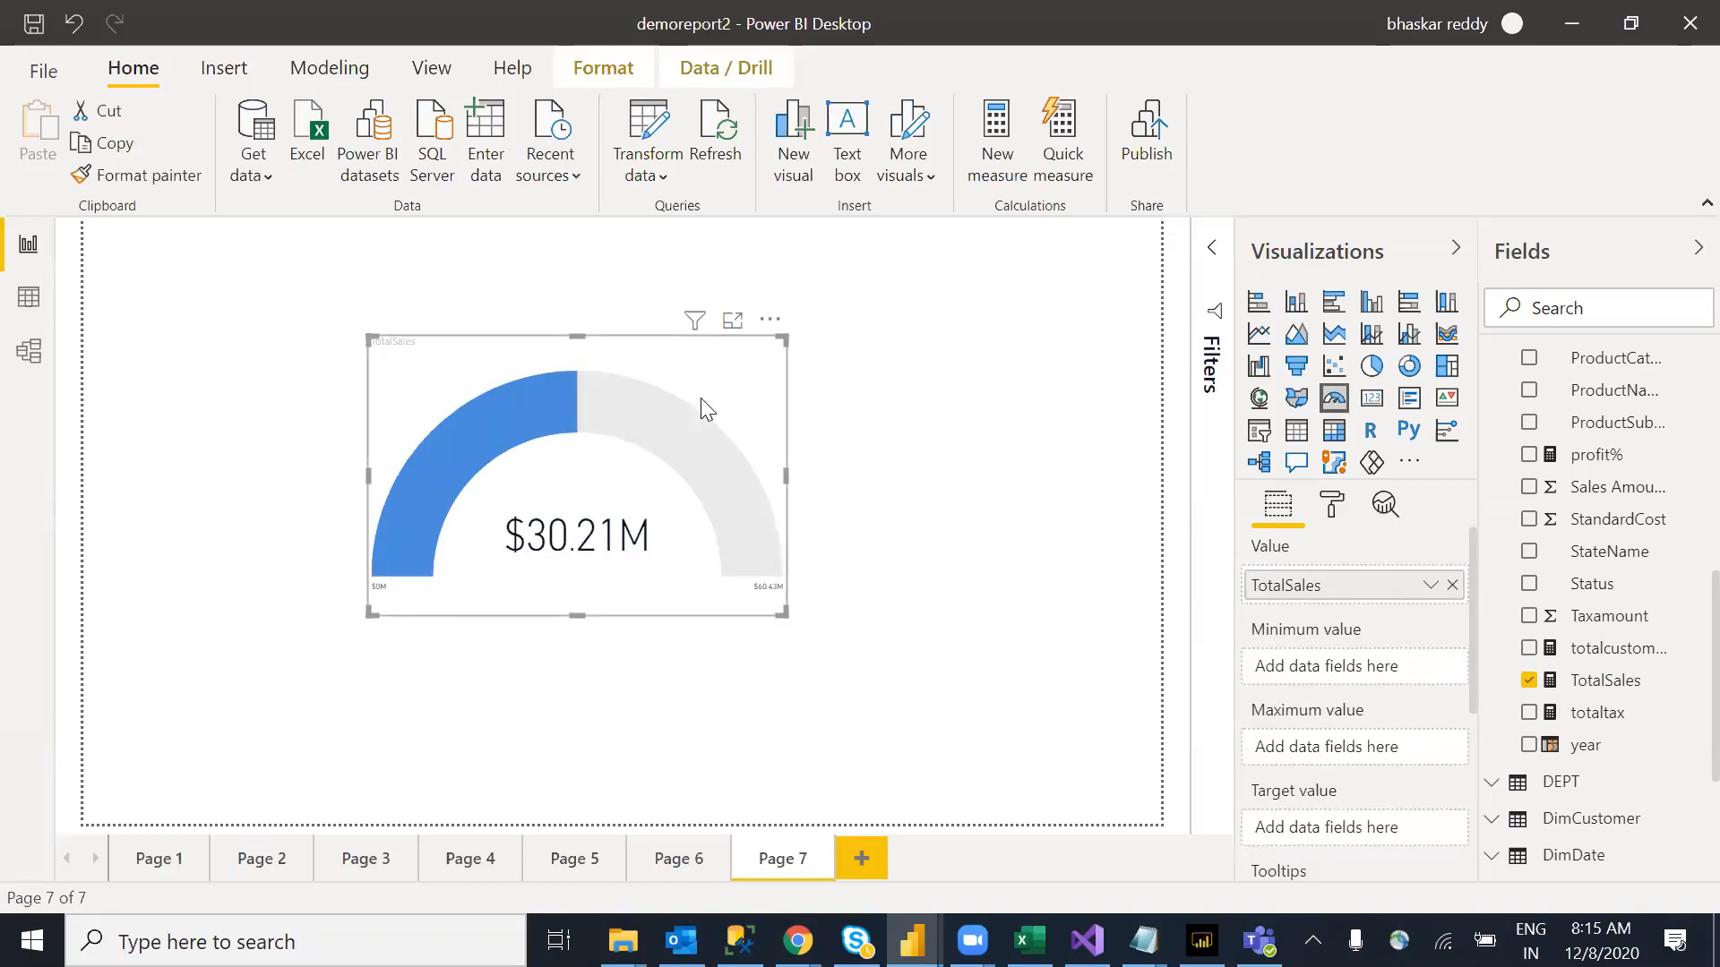
{"action": "left_click_drag", "start_coordinate": [721, 383], "coordinate": [739, 330]}
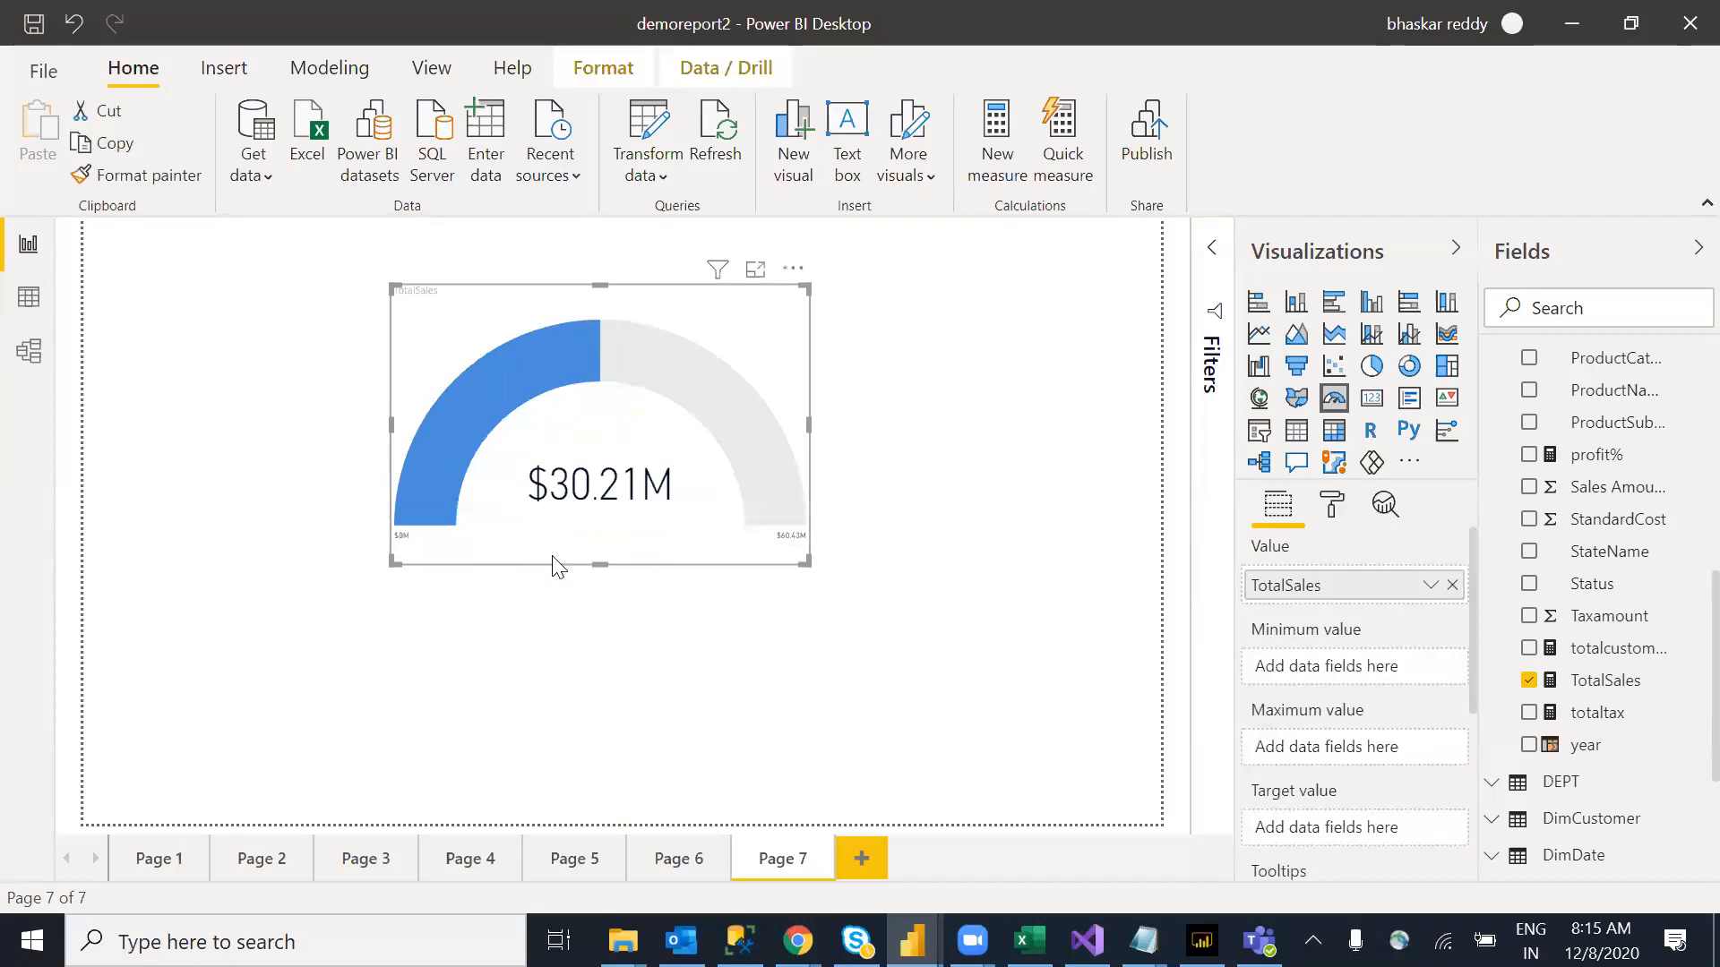
{"action": "left_click", "coordinate": [1331, 513]}
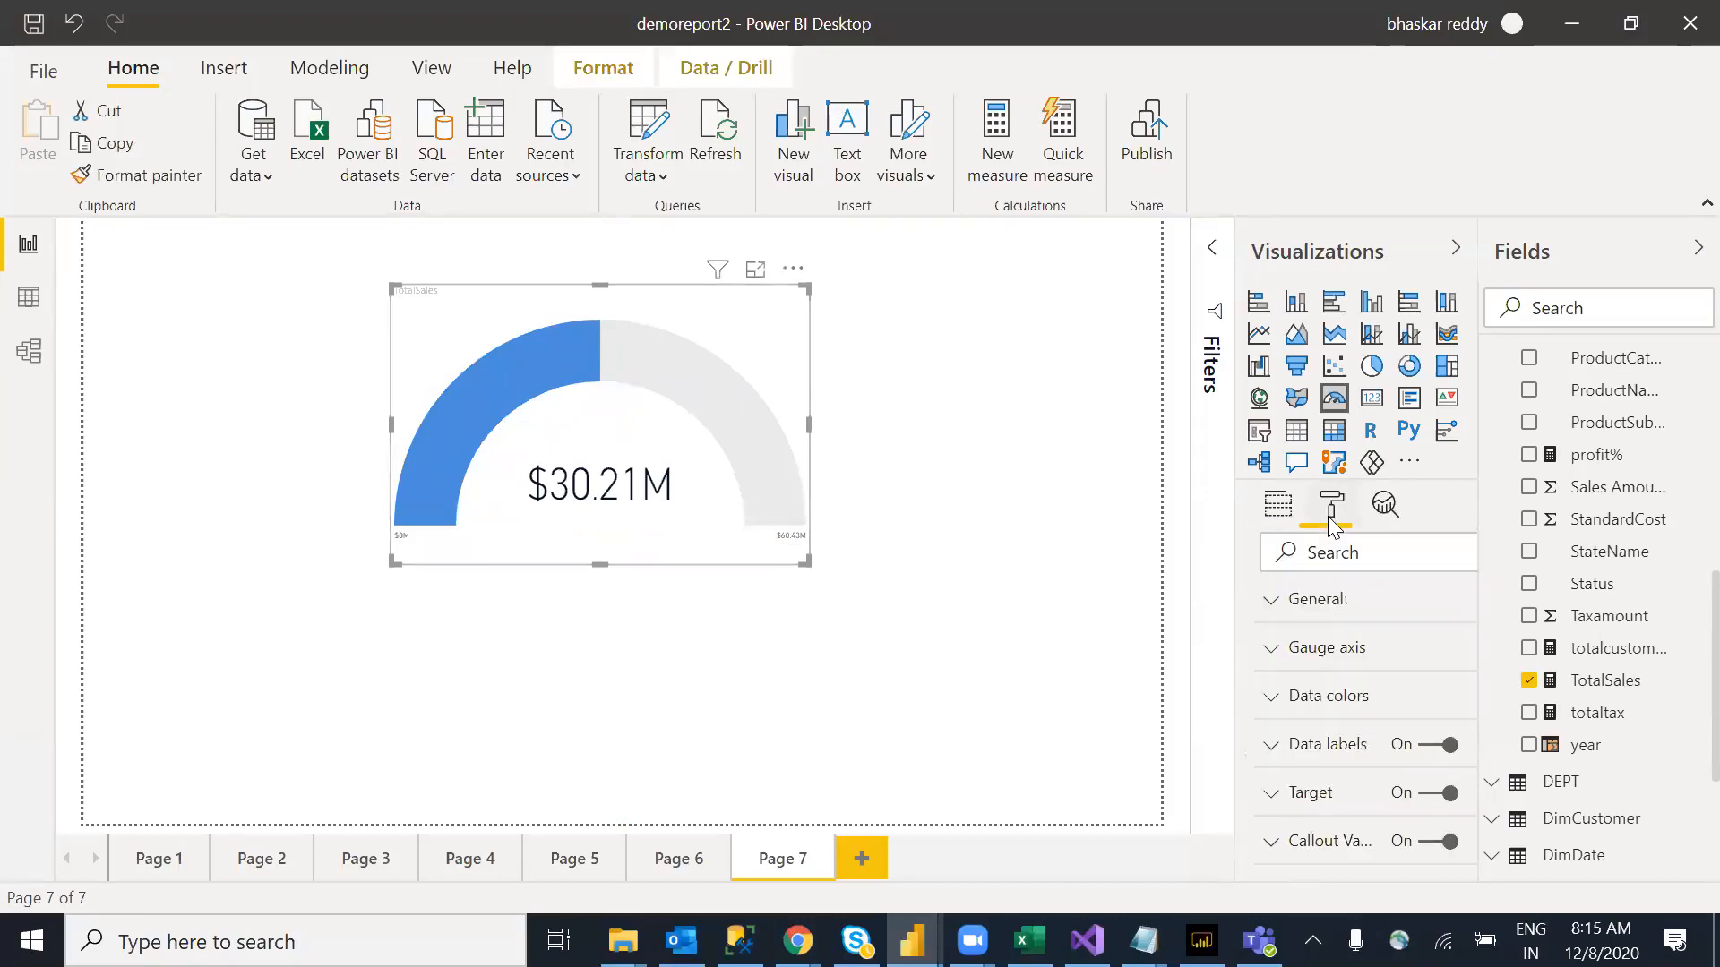
{"action": "left_click", "coordinate": [1310, 623]}
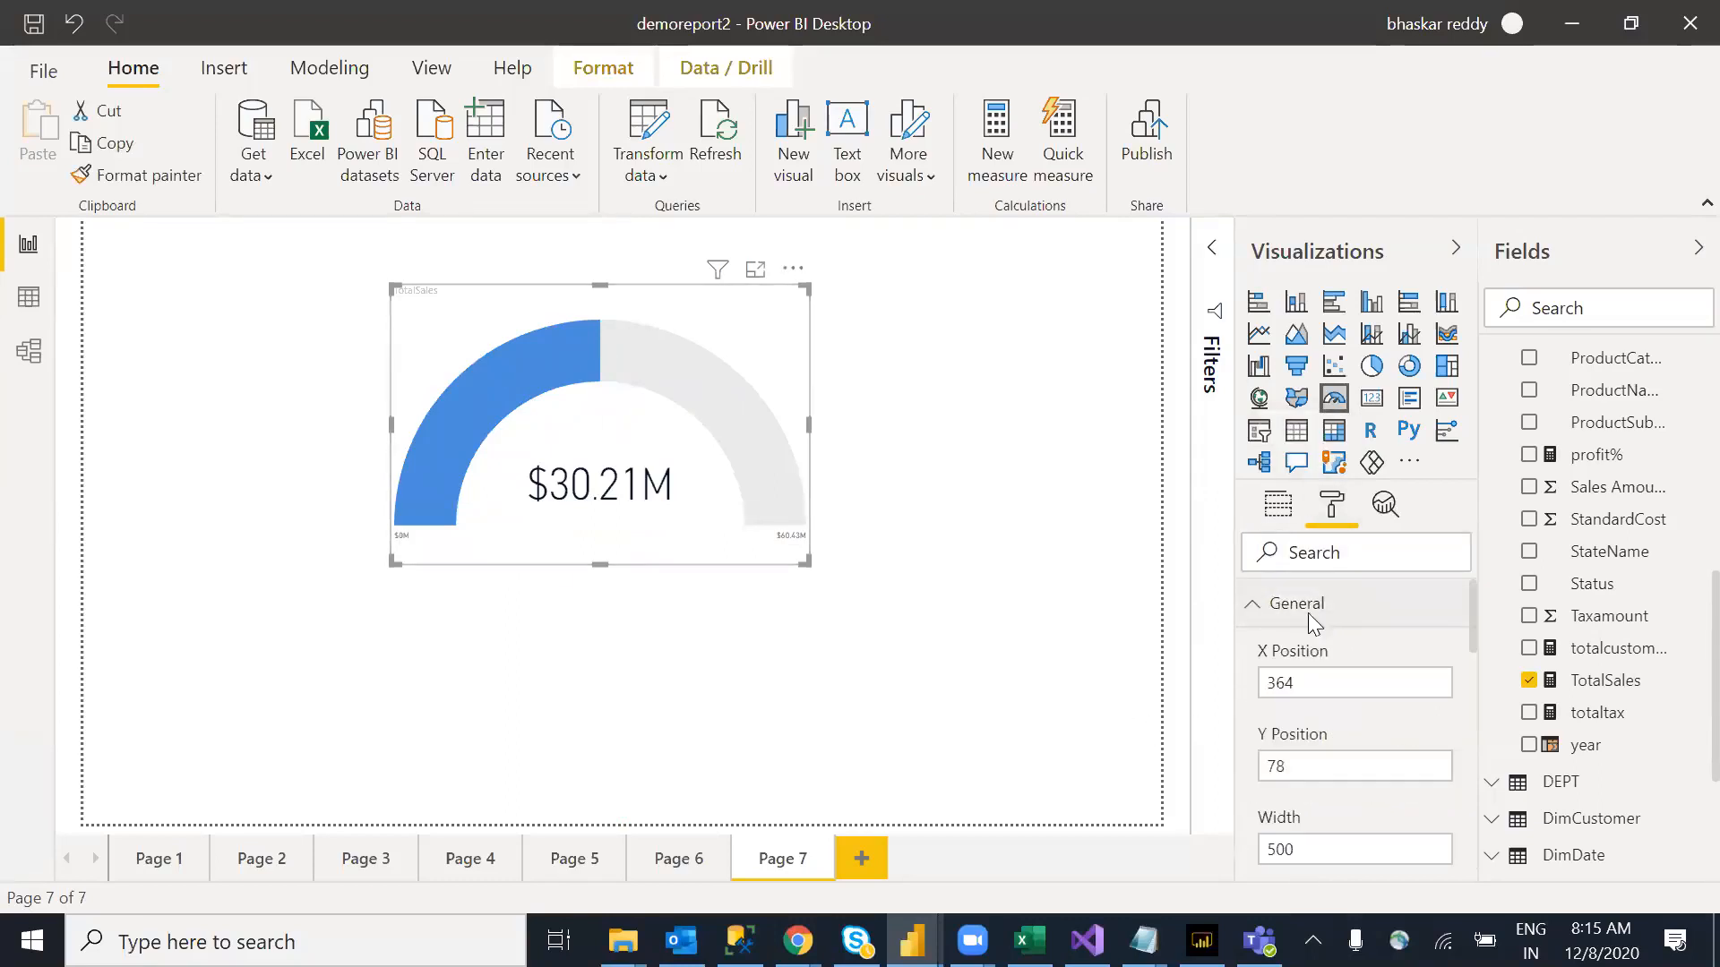
{"action": "left_click", "coordinate": [1263, 625]}
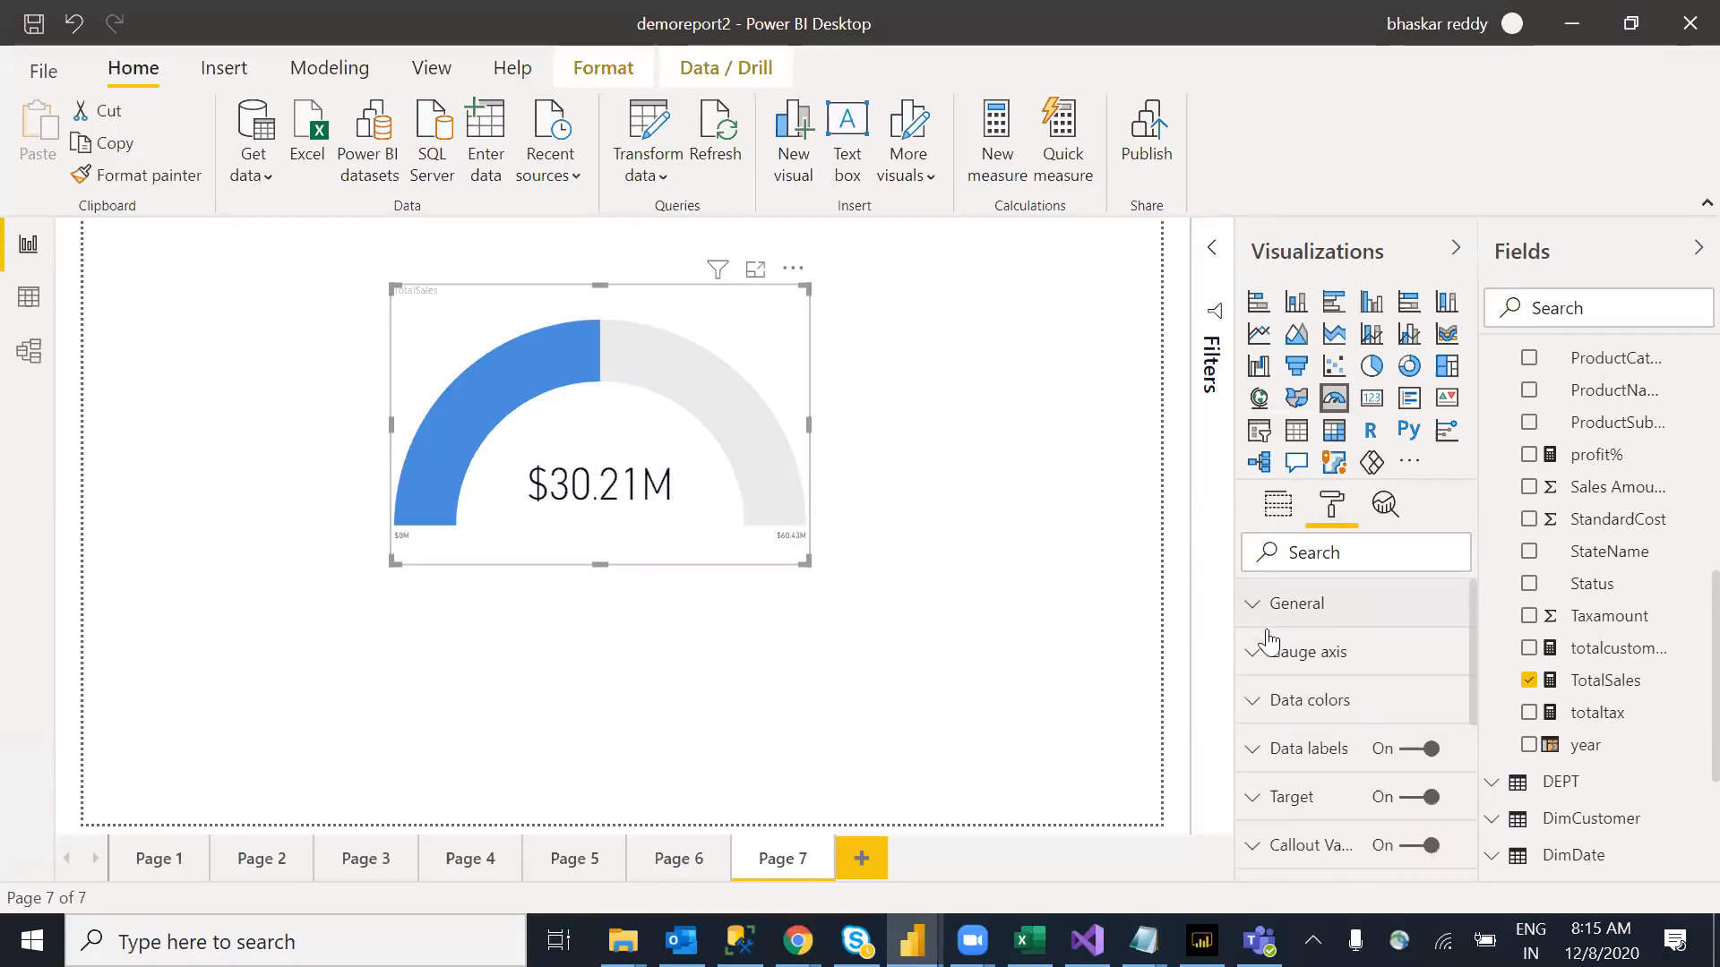
{"action": "left_click", "coordinate": [1288, 653]}
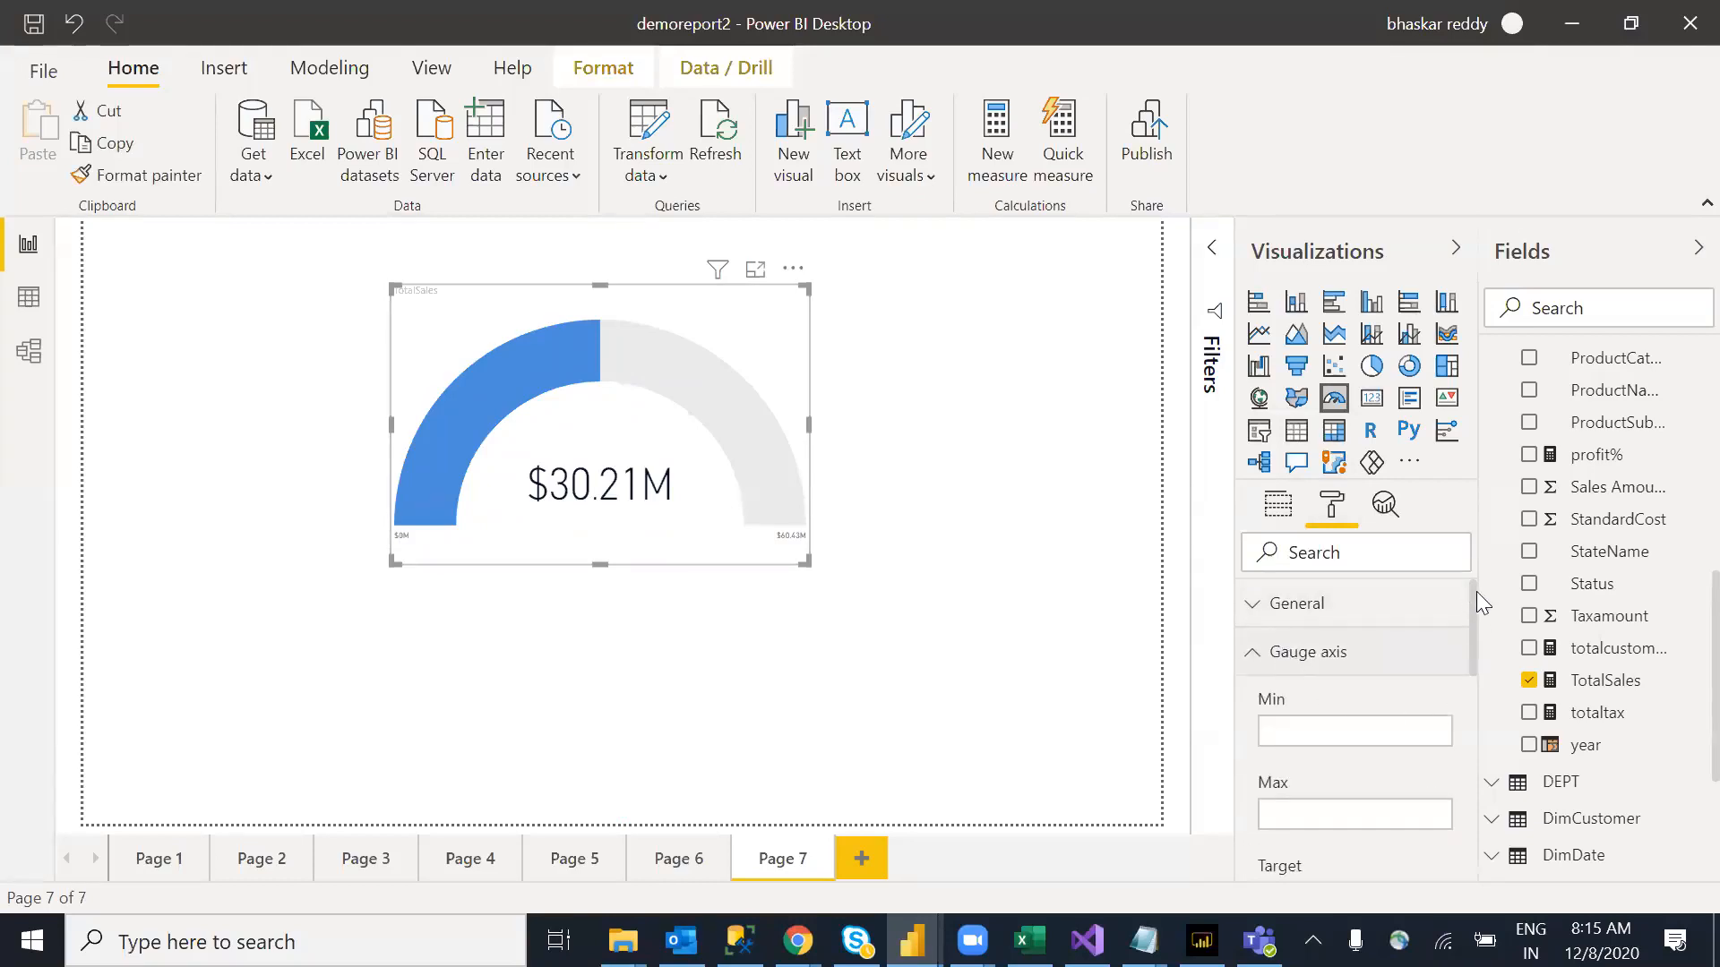
{"action": "scroll", "coordinate": [1433, 609], "scroll_direction": "down", "scroll_amount": 1}
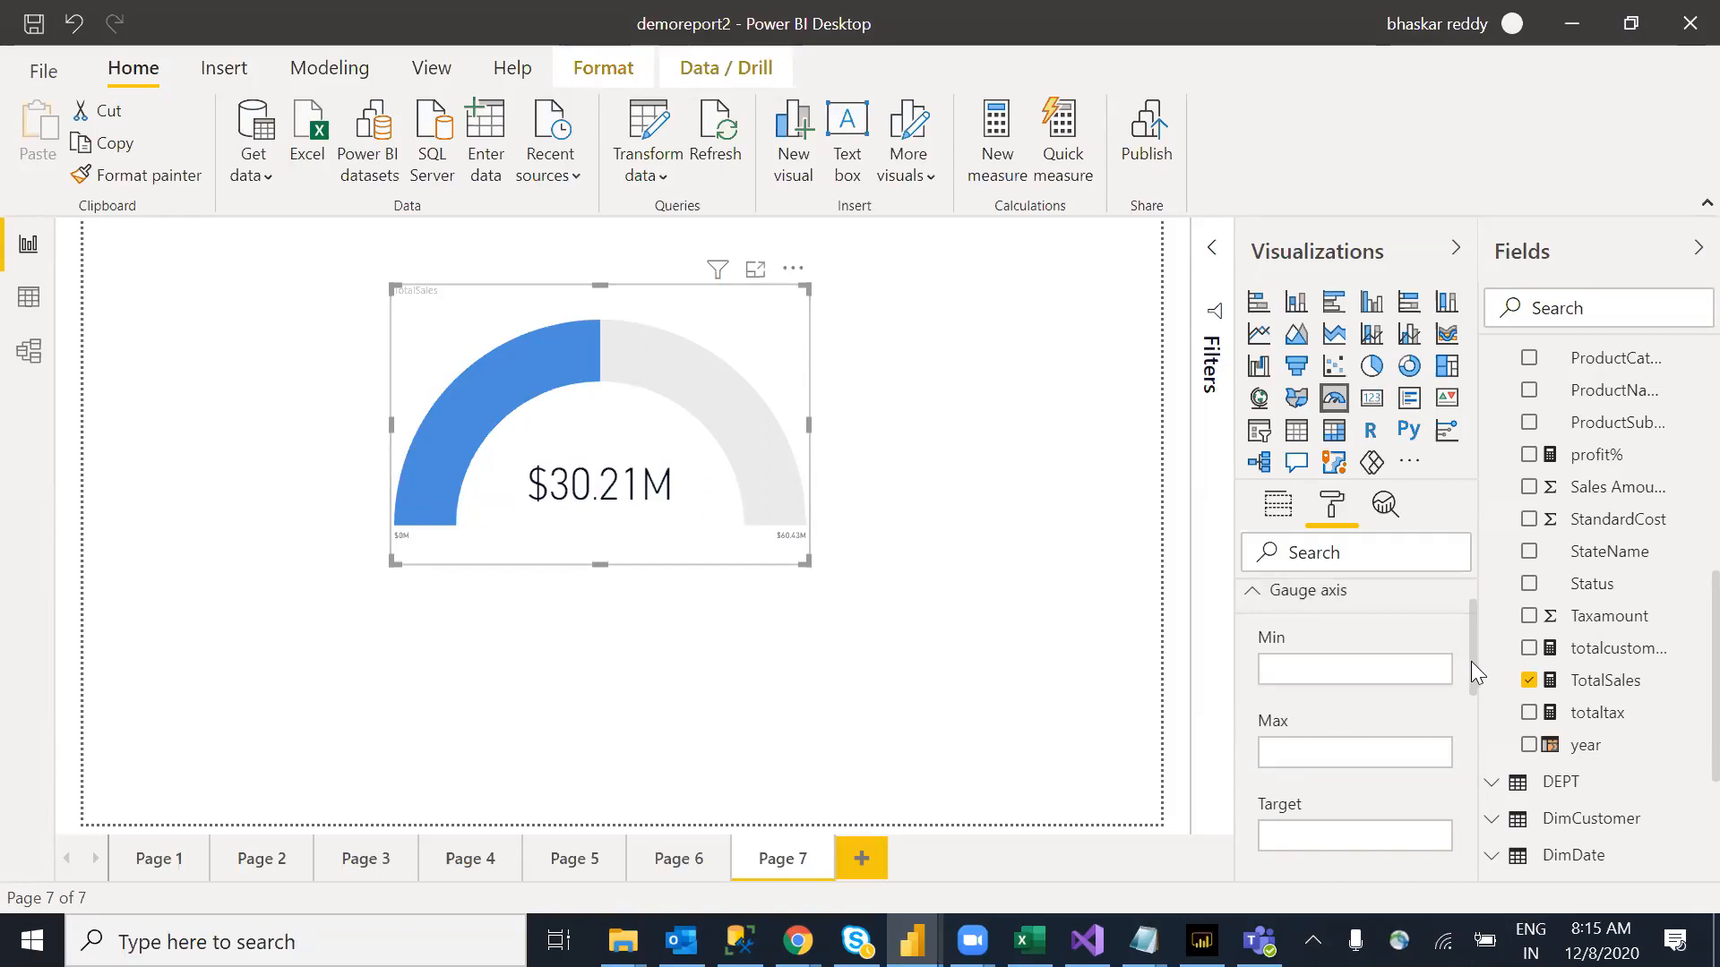
{"action": "scroll", "coordinate": [1470, 675], "scroll_direction": "down", "scroll_amount": 1}
{"action": "left_click", "coordinate": [1323, 727]}
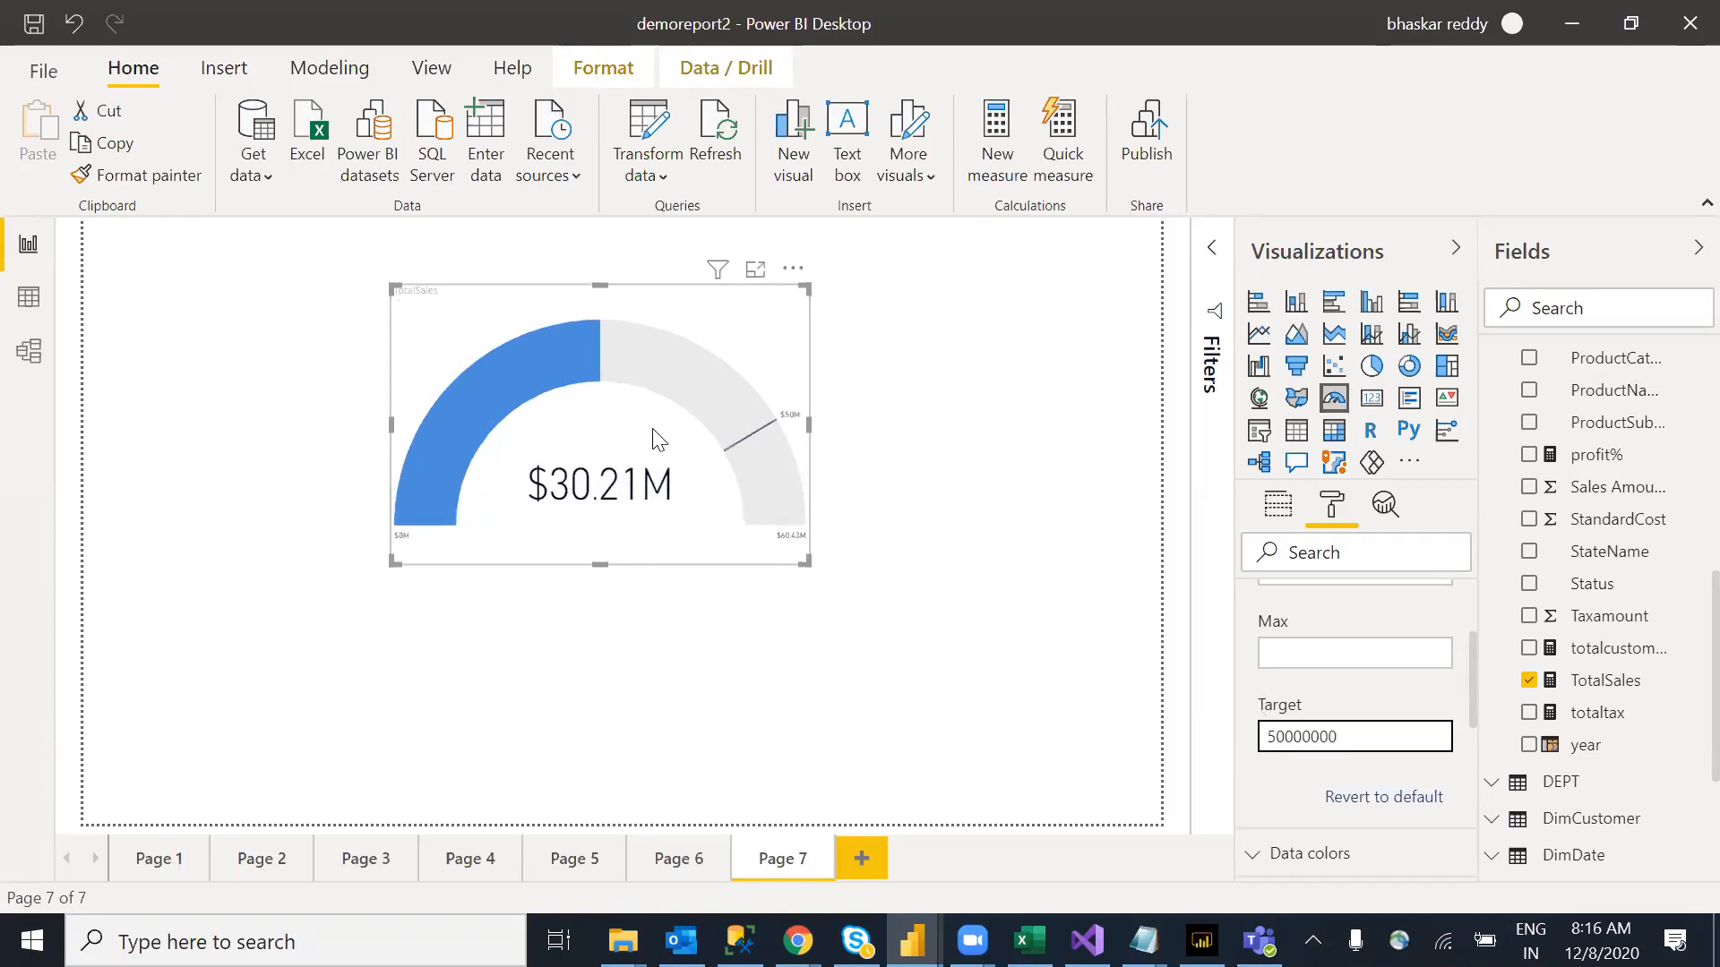
{"action": "left_click", "coordinate": [981, 724]}
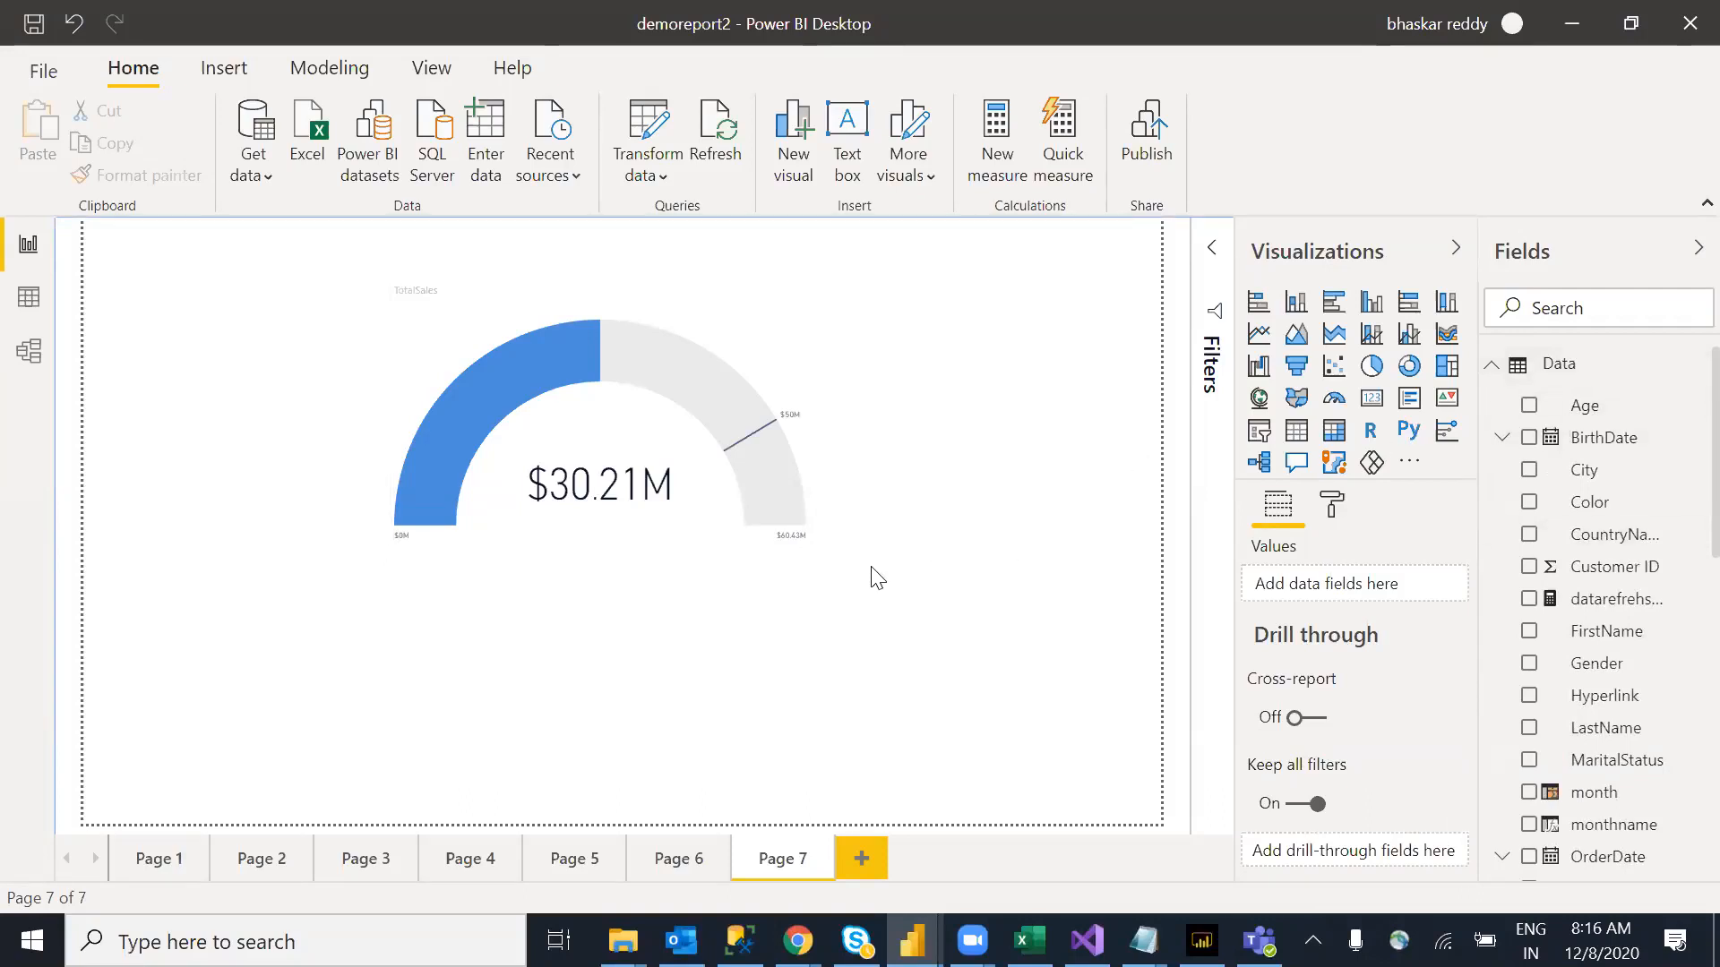
Step: Shift the gauge slightly down and to the left on the page and deselect it
{"action": "left_click", "coordinate": [415, 560]}
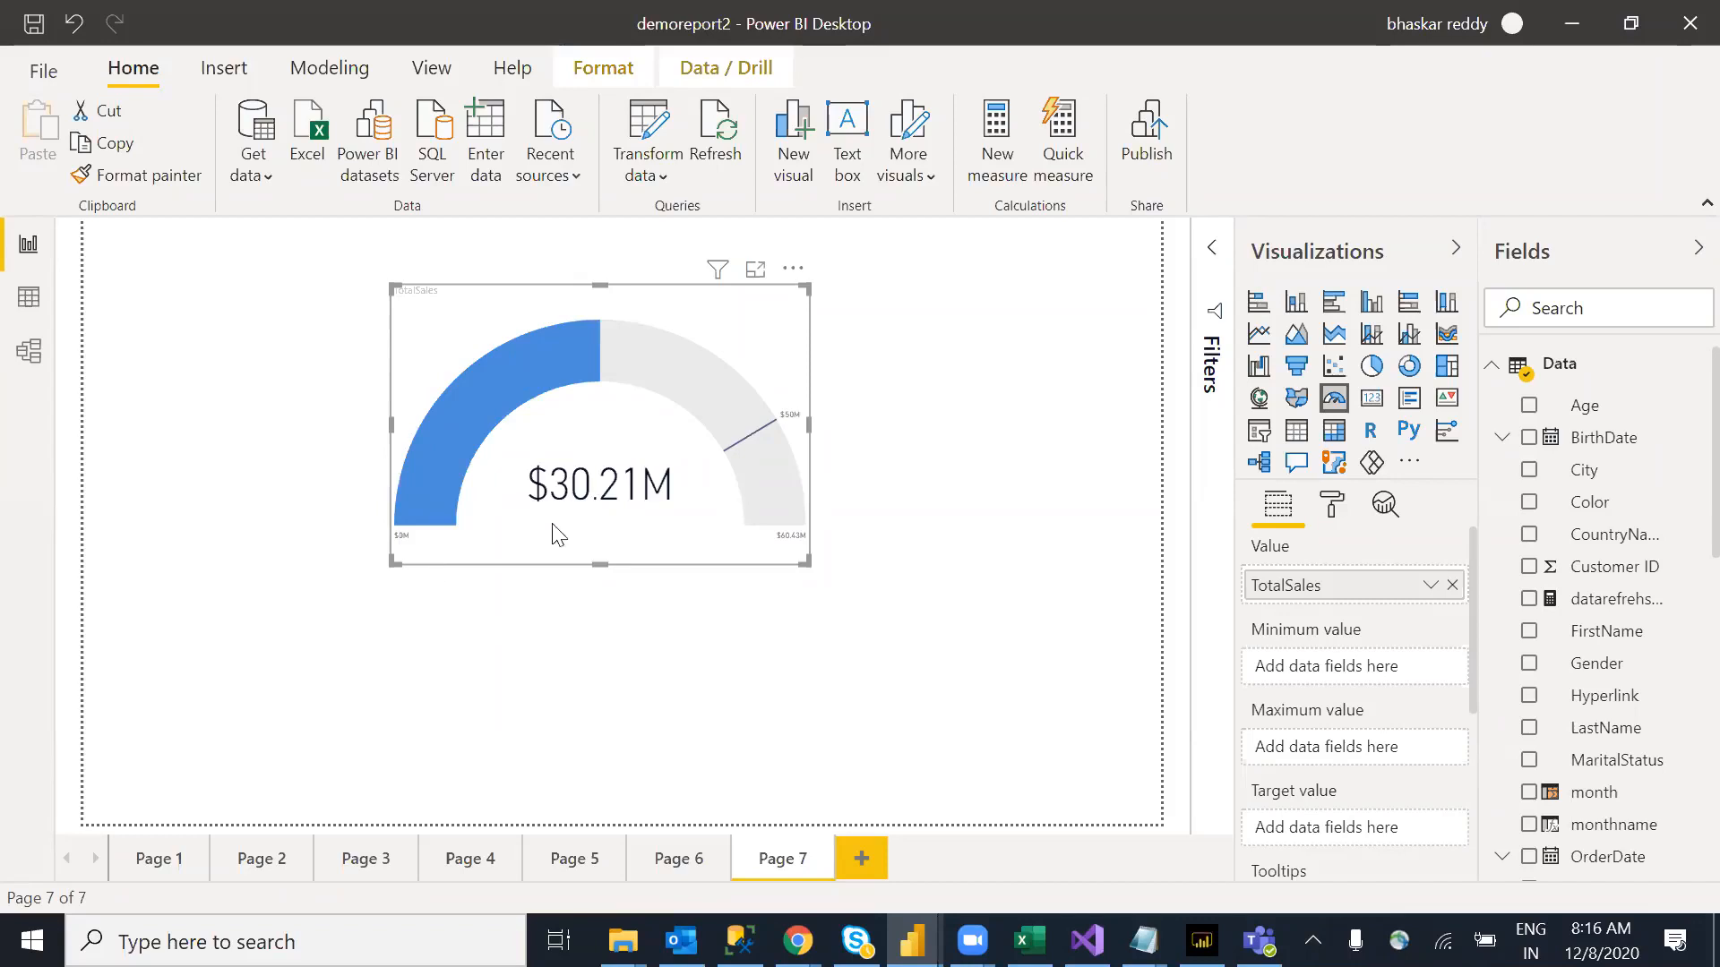
{"action": "mouse_move", "coordinate": [753, 340]}
{"action": "left_mouse_down"}
{"action": "mouse_move", "coordinate": [564, 465]}
{"action": "mouse_move", "coordinate": [882, 403]}
{"action": "mouse_move", "coordinate": [726, 373]}
{"action": "mouse_move", "coordinate": [663, 414]}
{"action": "mouse_move", "coordinate": [803, 492]}
{"action": "mouse_move", "coordinate": [787, 373]}
{"action": "mouse_move", "coordinate": [750, 358]}
{"action": "left_mouse_up"}
{"action": "left_click", "coordinate": [932, 499]}
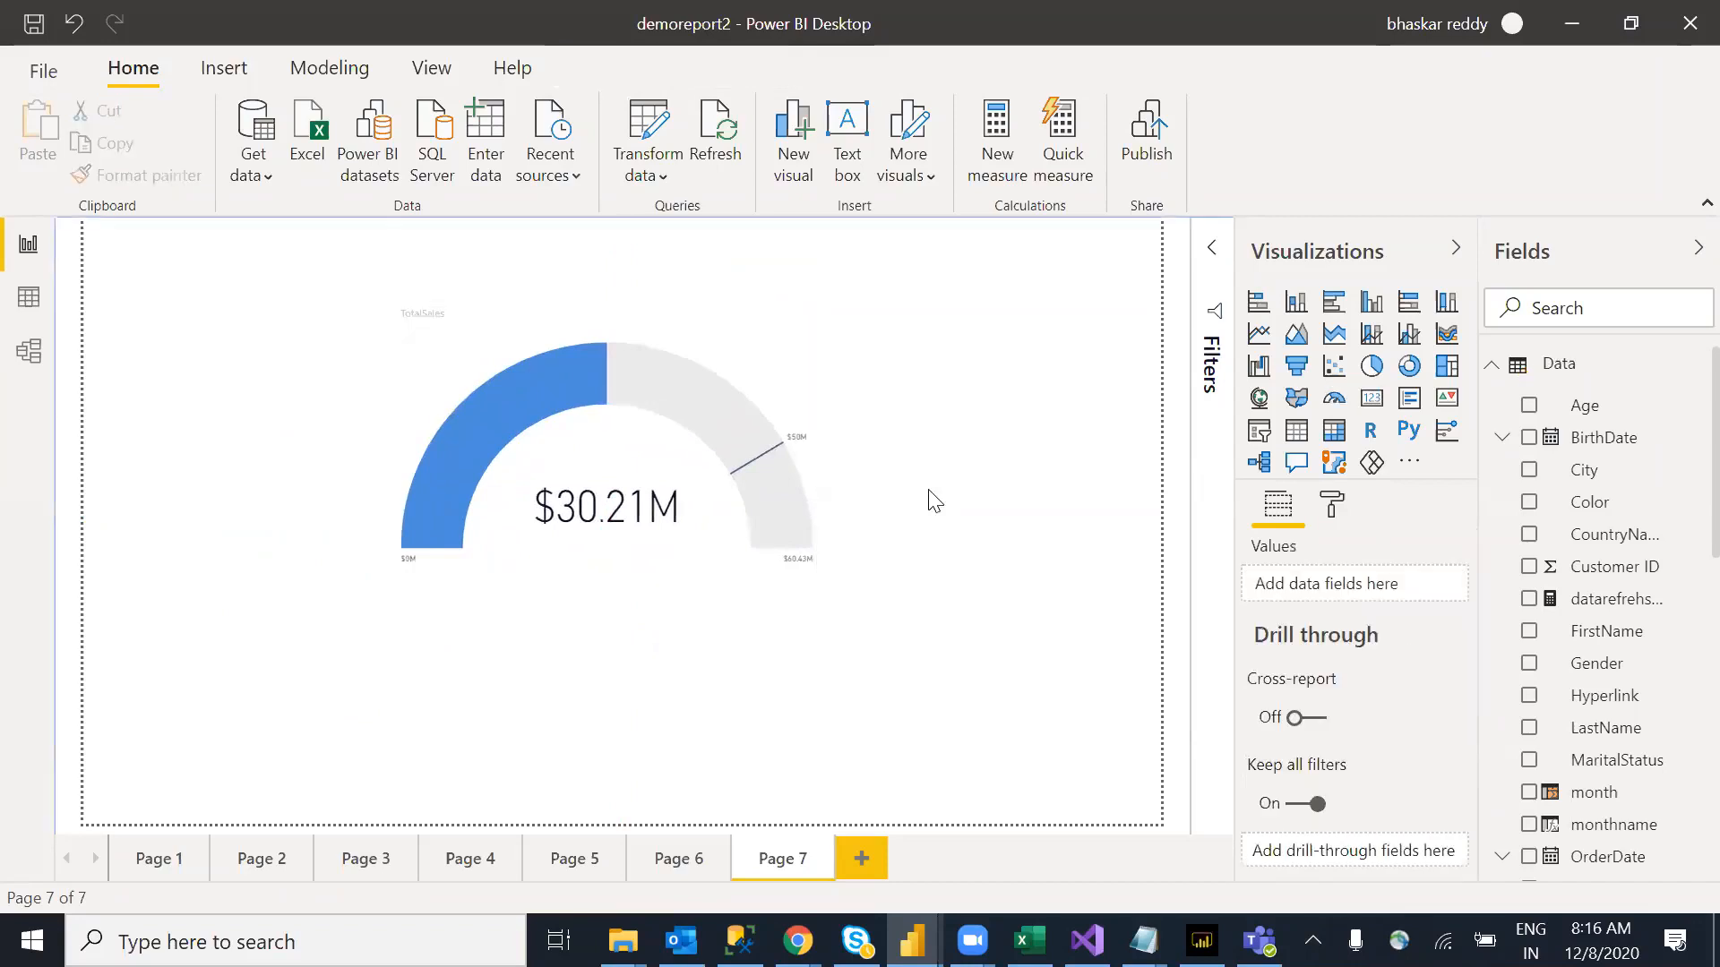
{"action": "left_click", "coordinate": [640, 459]}
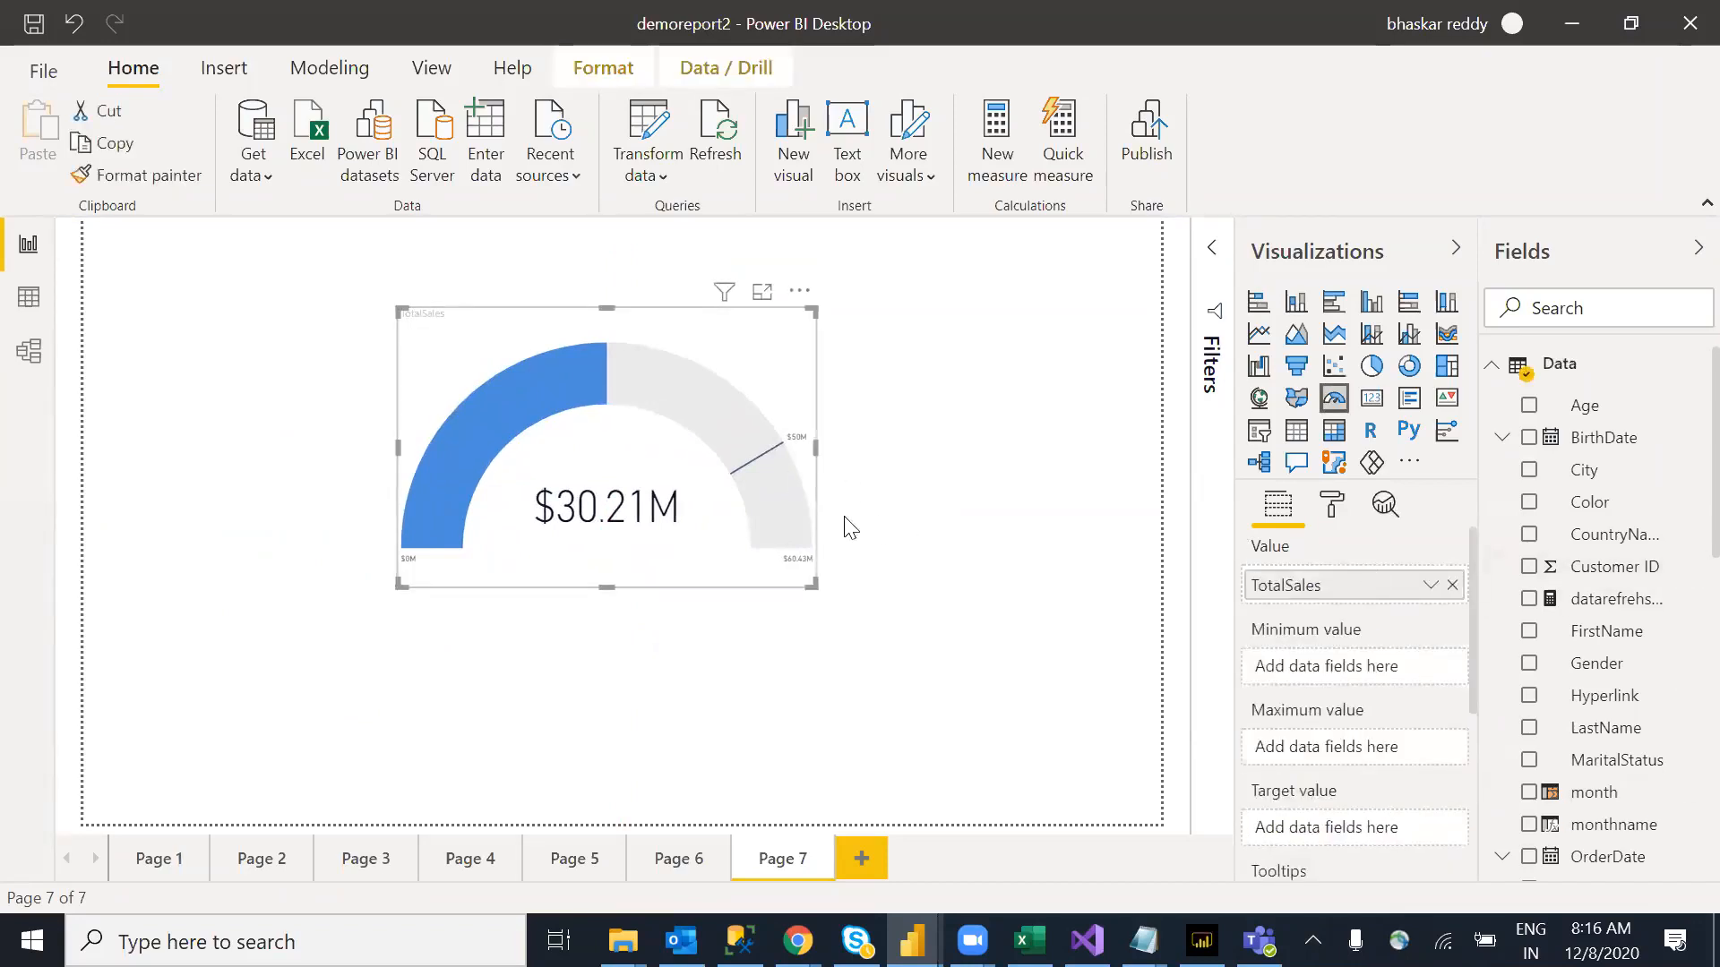
{"action": "scroll", "coordinate": [1684, 573], "scroll_direction": "down", "scroll_amount": 3}
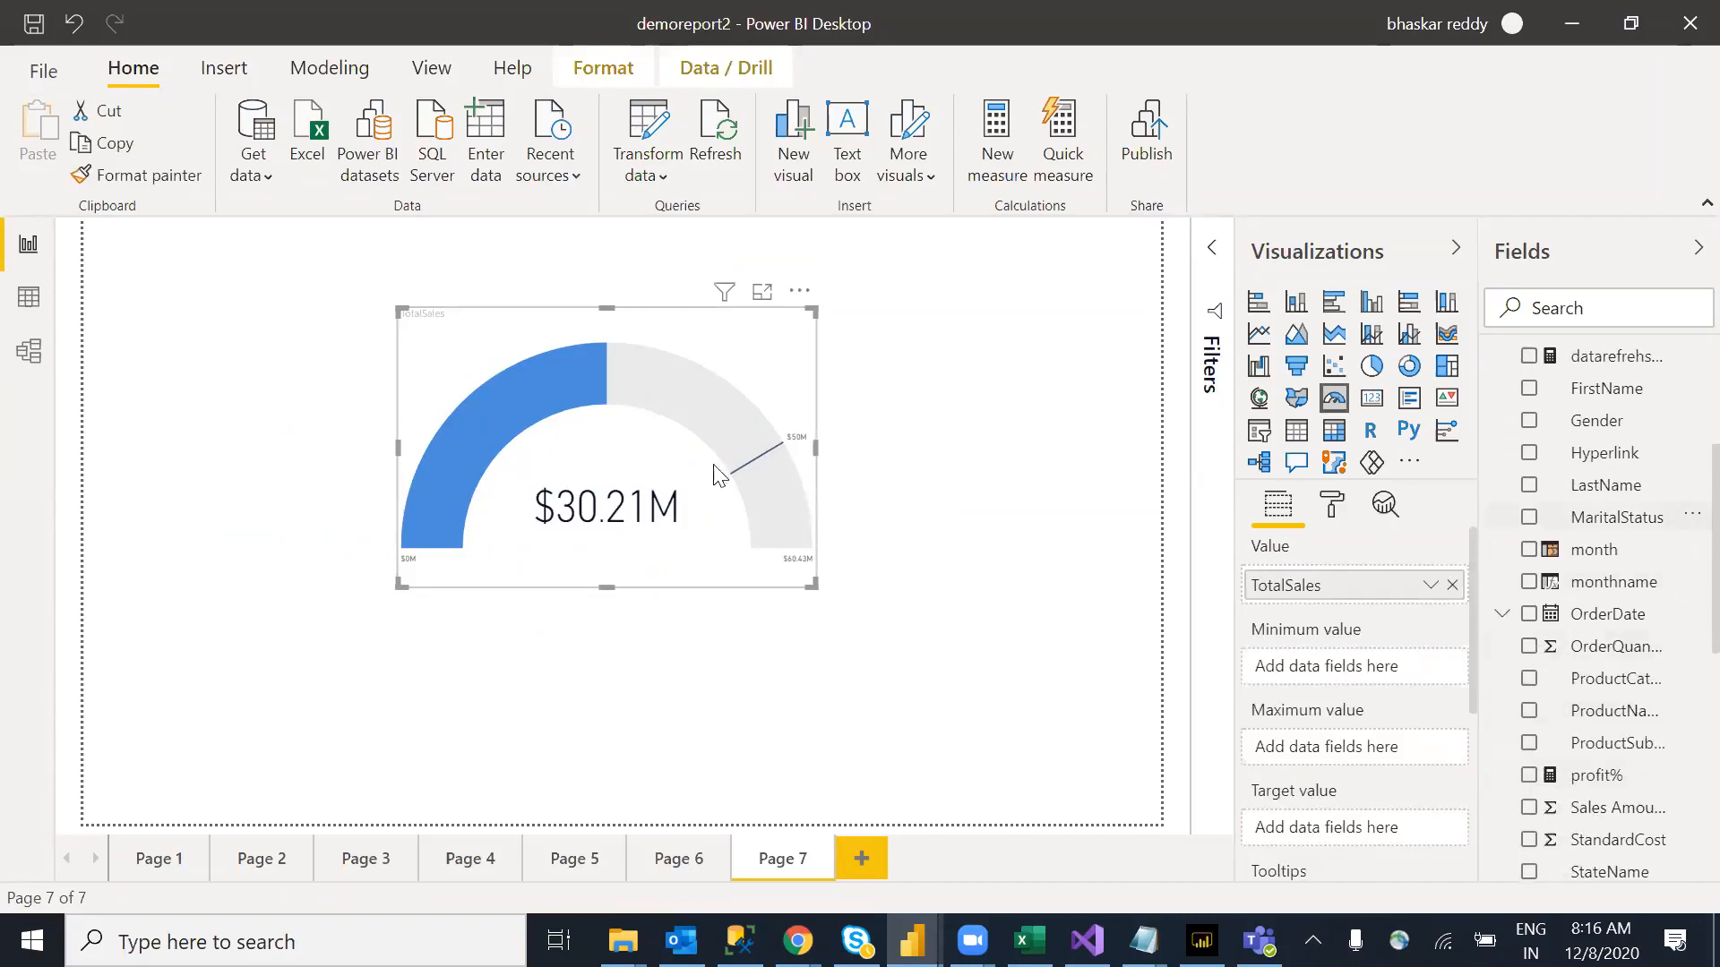
{"action": "left_click_drag", "start_coordinate": [715, 370], "coordinate": [685, 368]}
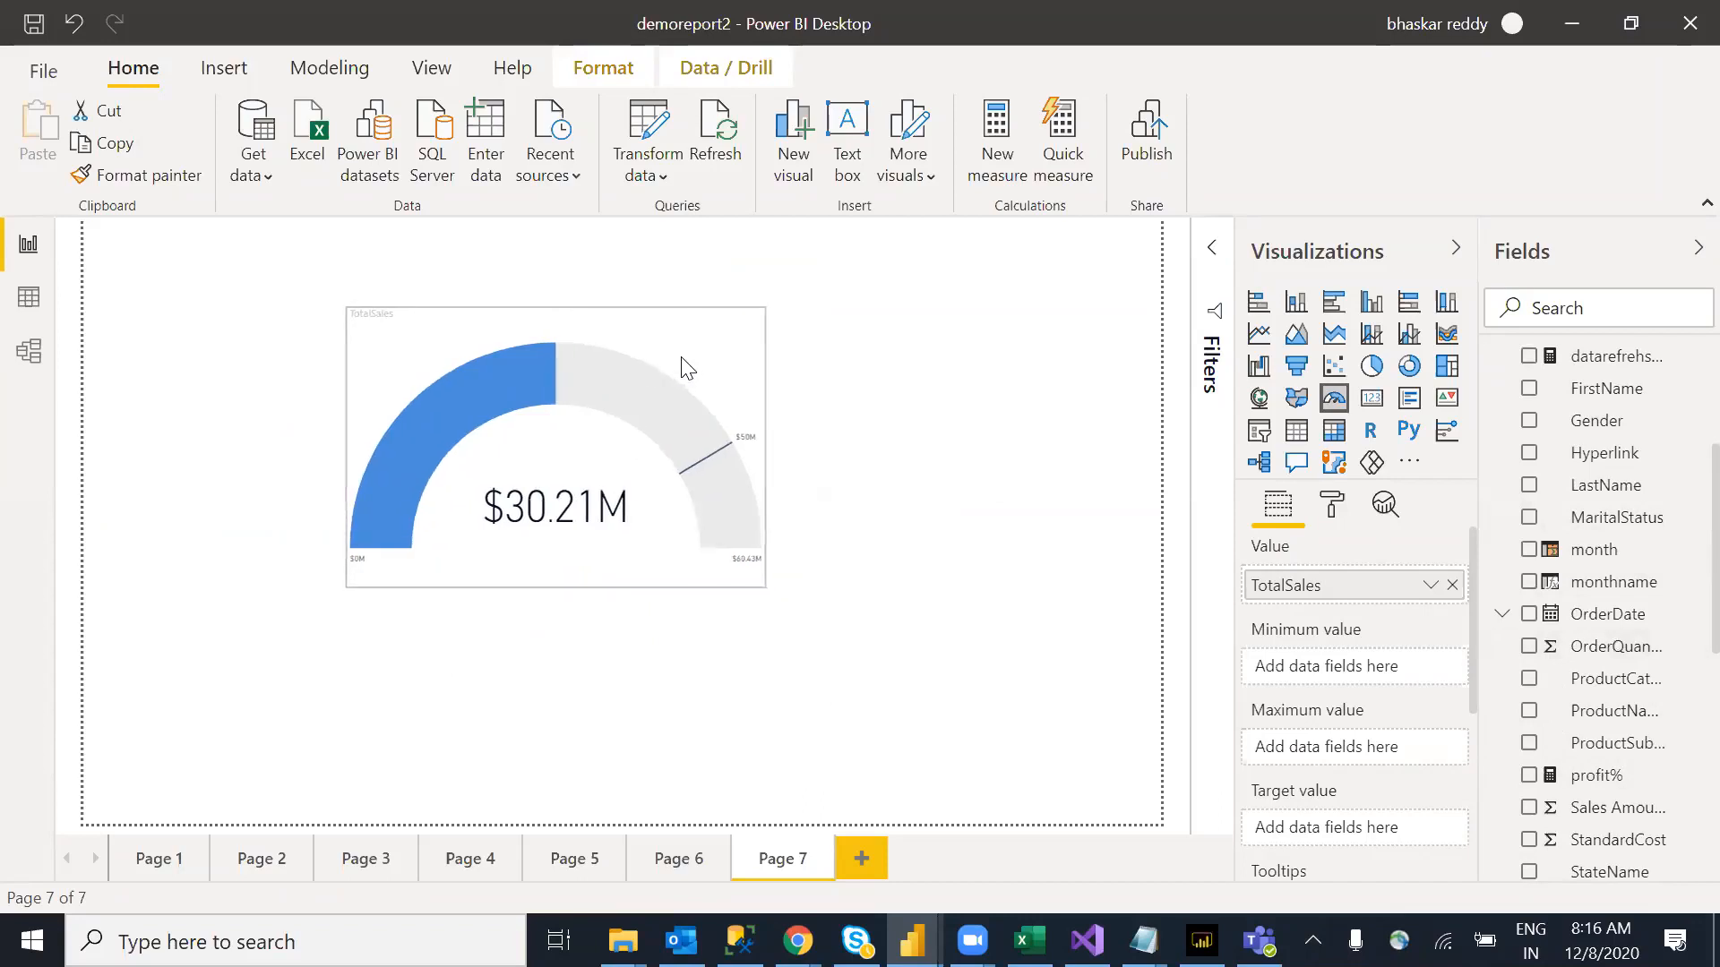
{"action": "left_click", "coordinate": [975, 529]}
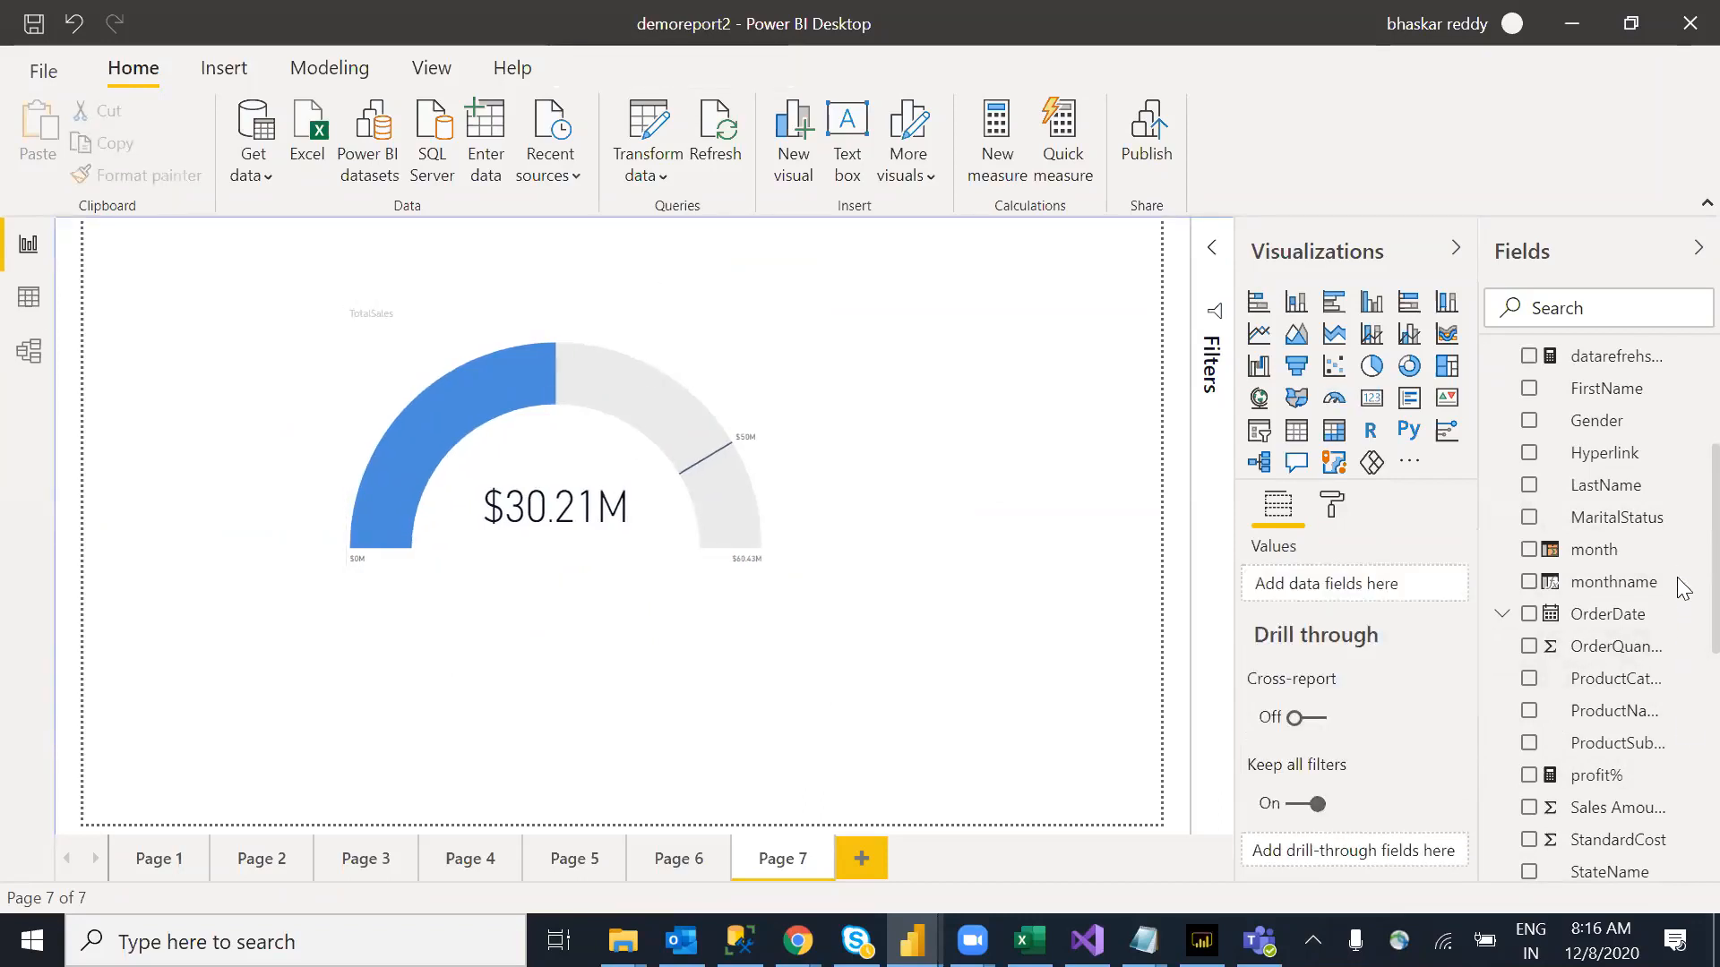
Step: Change the profit% measure to sum(Data[Sales Amount])-sum(Data[StandardCost]), removing the DIVIDE function, its denominator and alternate result
{"action": "scroll", "coordinate": [1680, 618], "scroll_direction": "down", "scroll_amount": 3}
{"action": "scroll", "coordinate": [1682, 657], "scroll_direction": "down", "scroll_amount": 2}
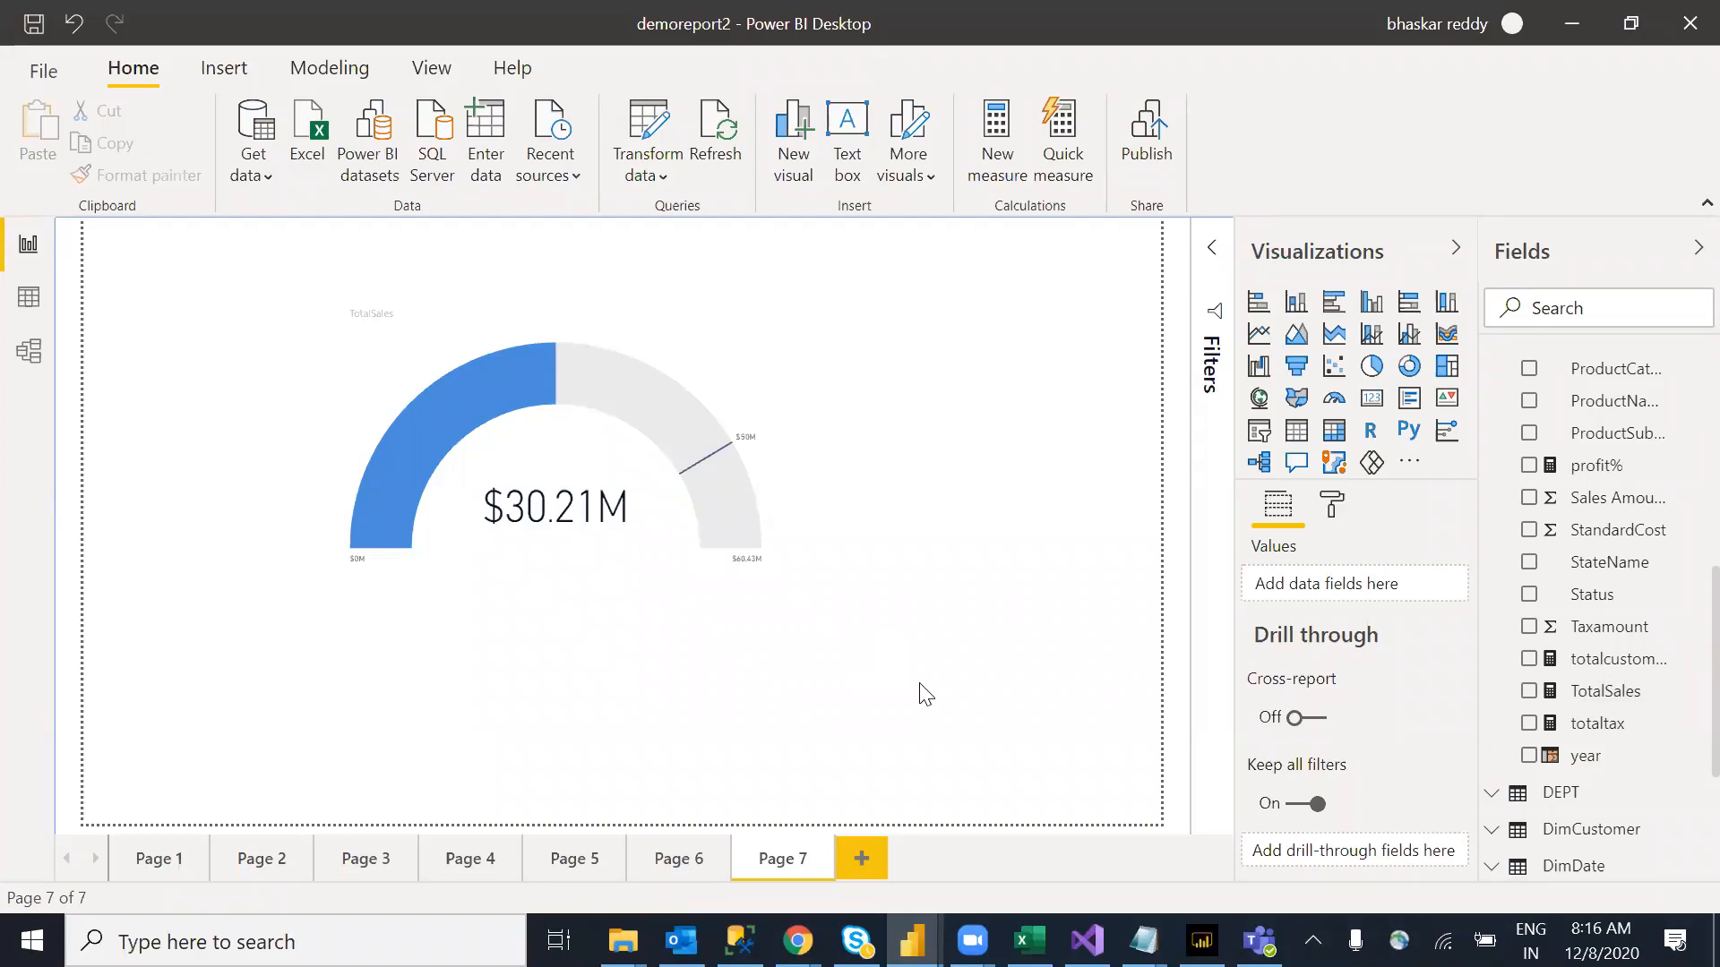
{"action": "left_click", "coordinate": [1578, 472]}
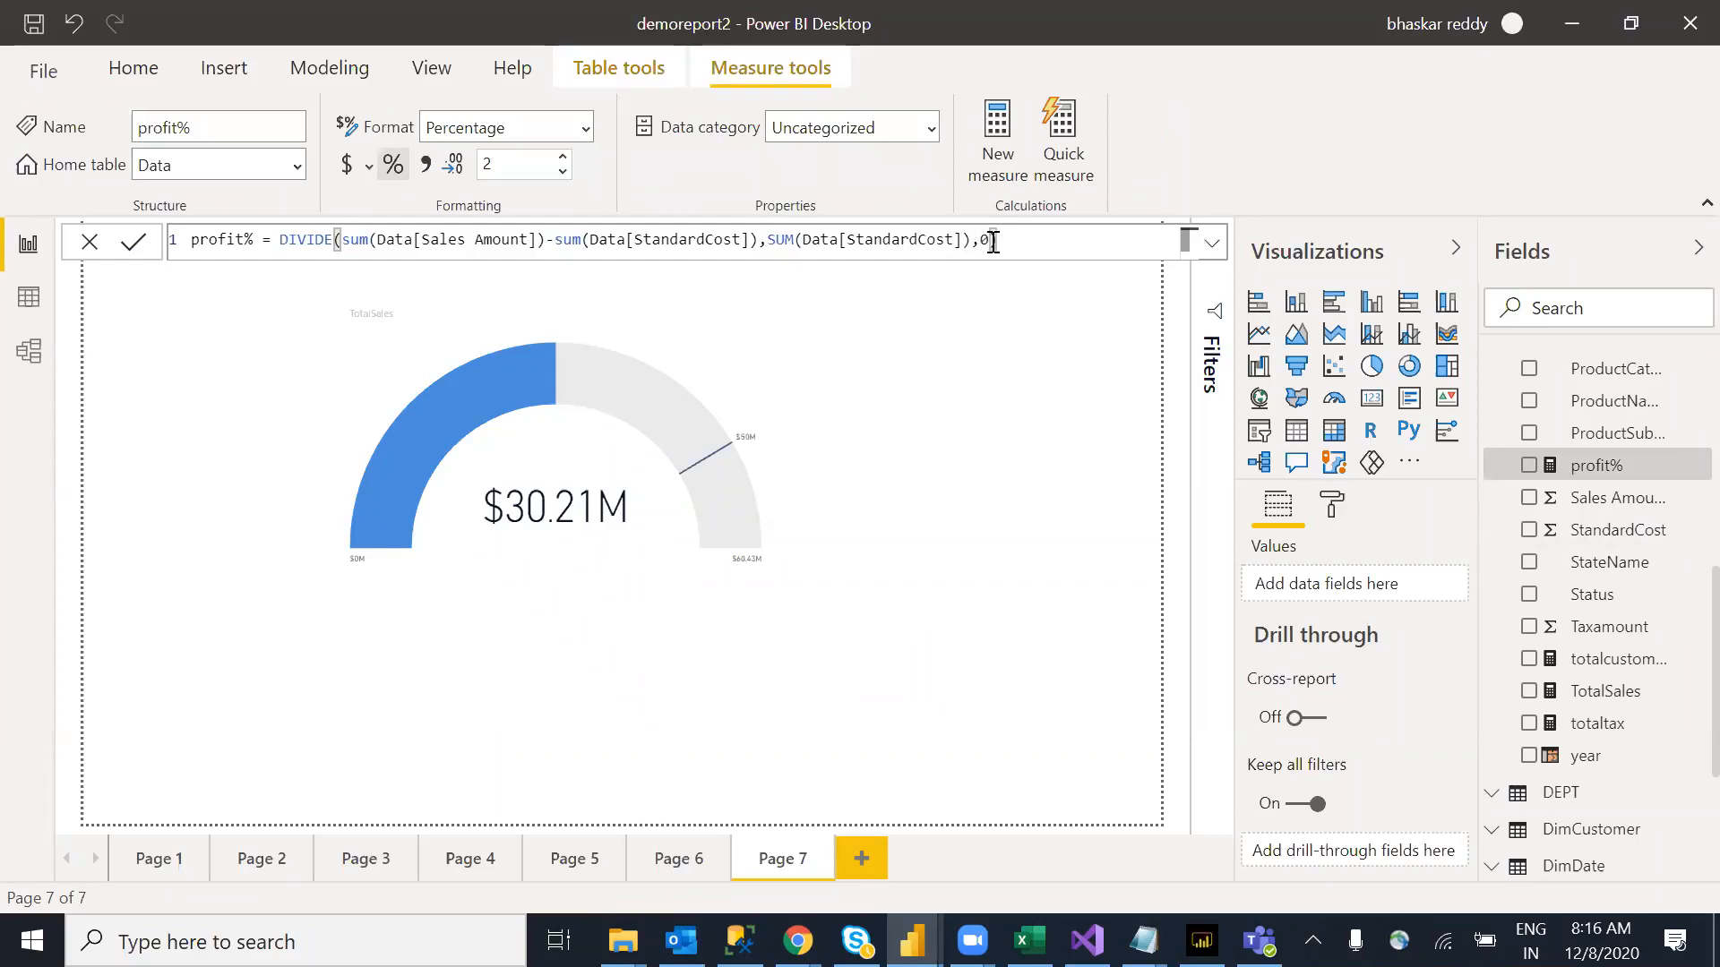
{"action": "key", "text": "BackSpace"}
{"action": "key", "text": "BackSpace"}
{"action": "key", "text": "BackSpace"}
{"action": "key", "text": "BackSpace"}
{"action": "key", "text": "BackSpace"}
{"action": "key", "text": "BackSpace"}
{"action": "key", "text": "BackSpace"}
{"action": "key", "text": "BackSpace"}
{"action": "key", "text": "BackSpace"}
{"action": "key", "text": "BackSpace"}
{"action": "key", "text": "BackSpace"}
{"action": "key", "text": "BackSpace"}
{"action": "key", "text": "BackSpace"}
{"action": "key", "text": "BackSpace"}
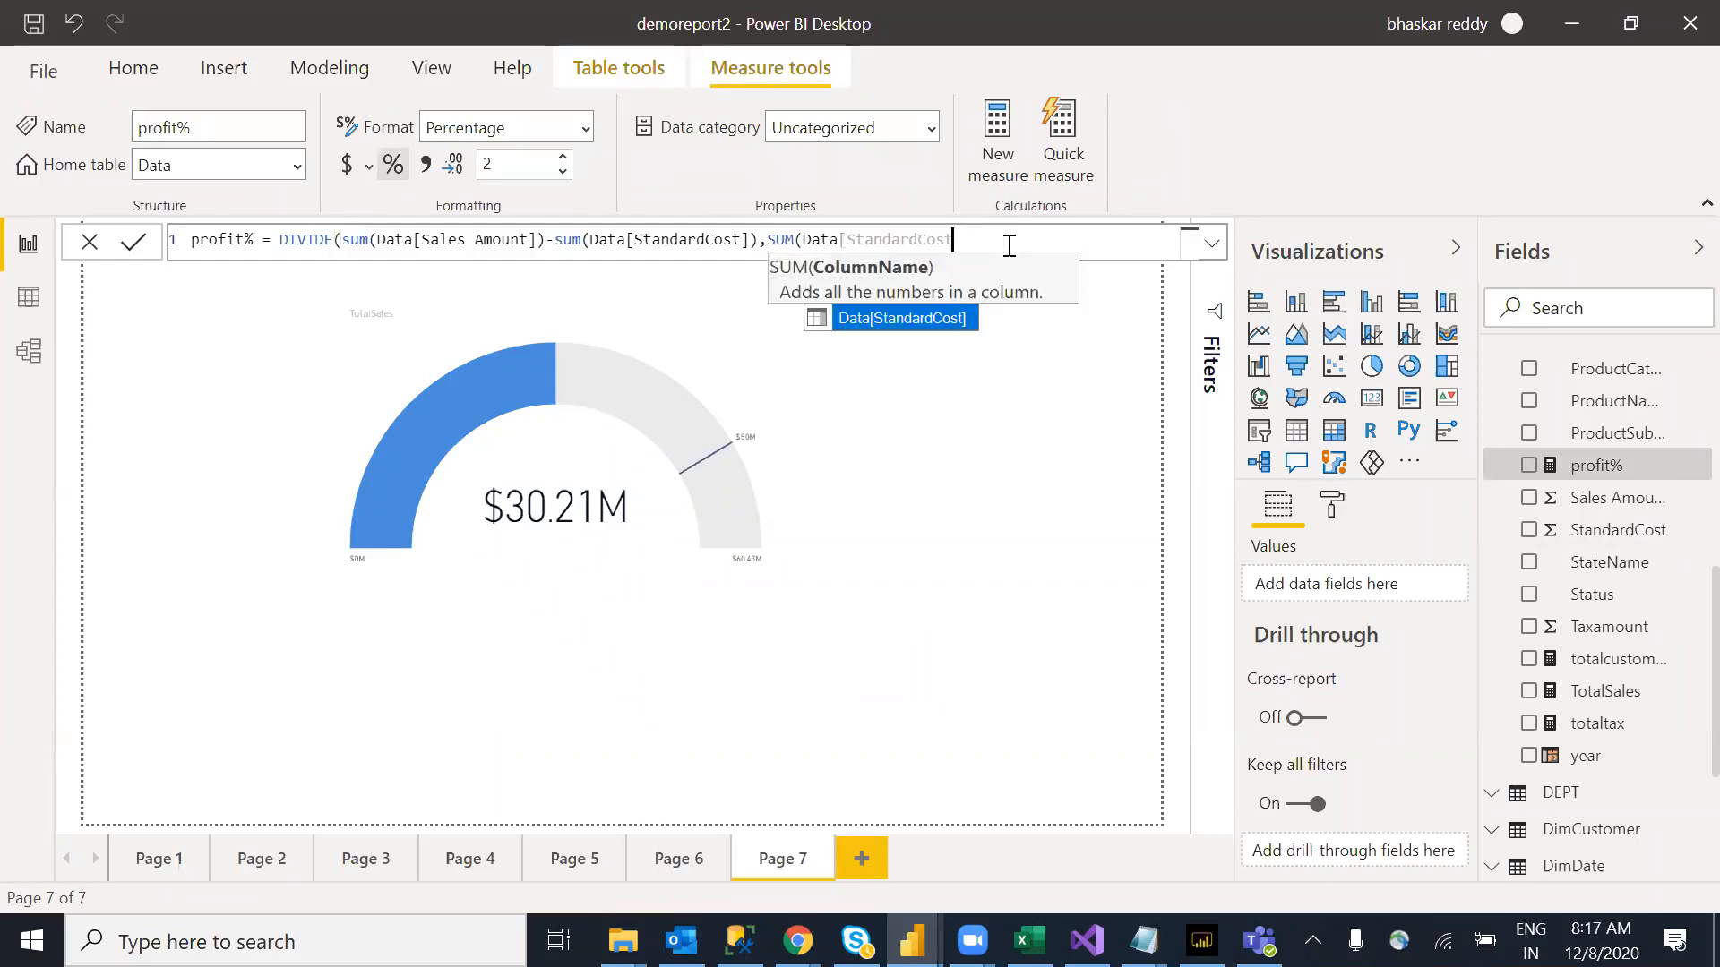
{"action": "key", "text": "BackSpace"}
{"action": "key", "text": "BackSpace"}
{"action": "key", "text": "BackSpace"}
{"action": "key", "text": "BackSpace"}
{"action": "key", "text": "BackSpace"}
{"action": "key", "text": "BackSpace"}
{"action": "key", "text": "BackSpace"}
{"action": "key", "text": "BackSpace"}
{"action": "key", "text": "BackSpace"}
{"action": "key", "text": "BackSpace"}
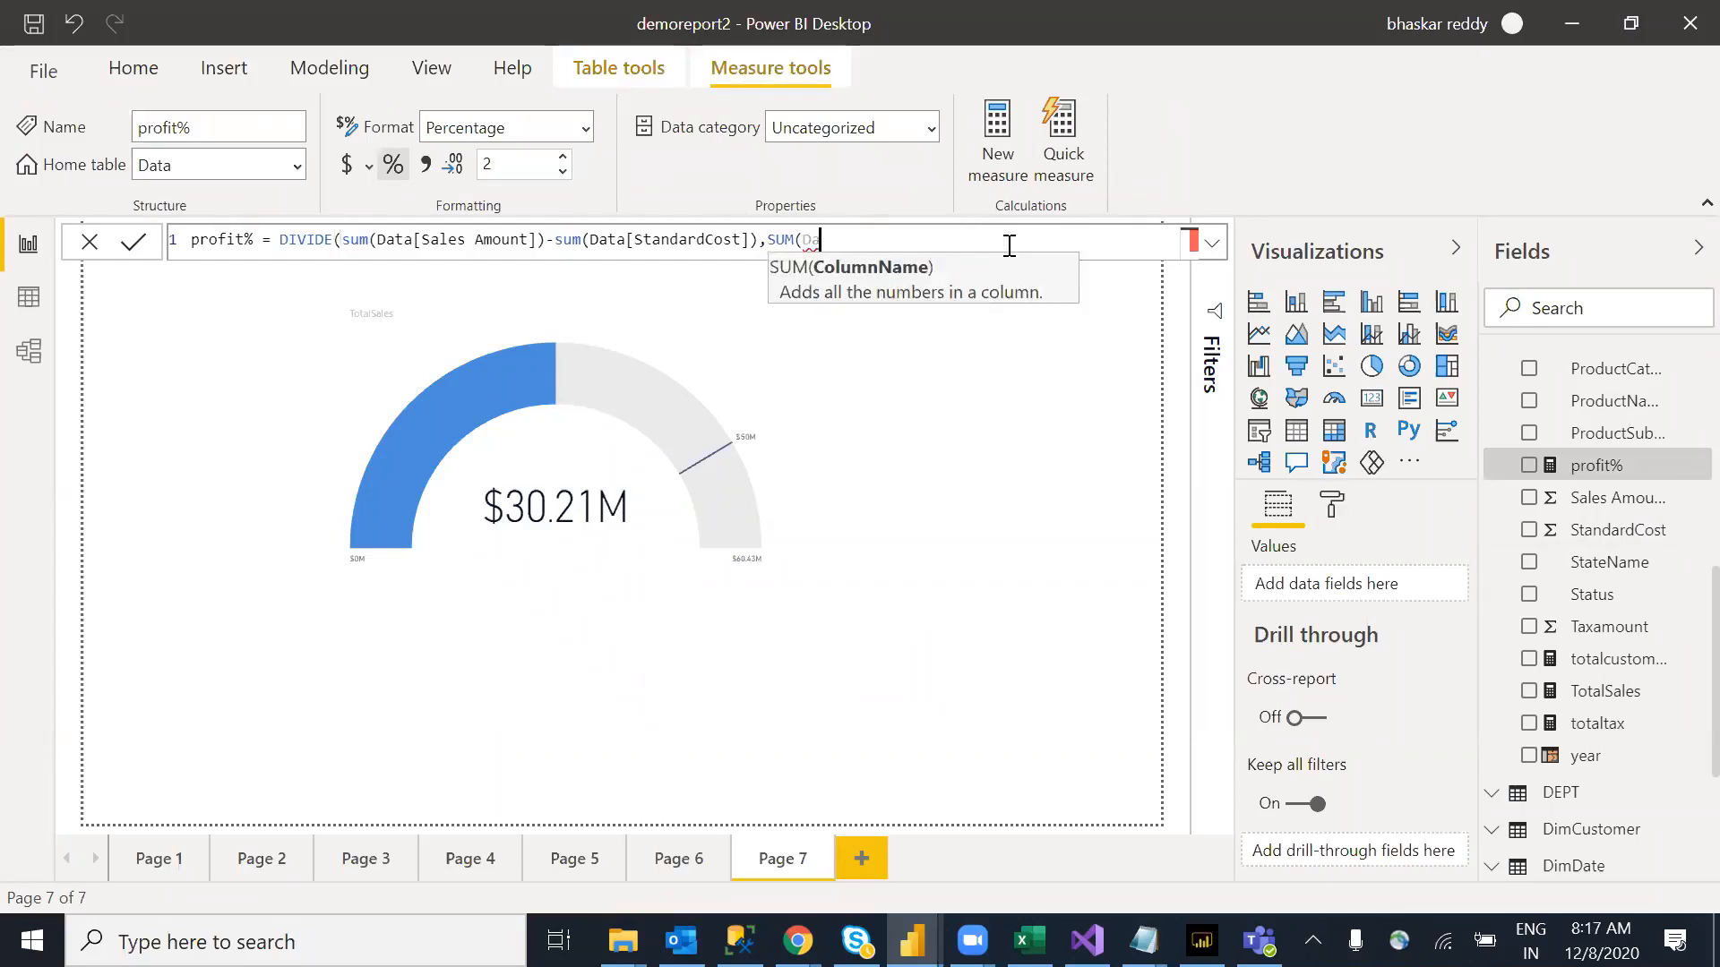
{"action": "key", "text": "BackSpace"}
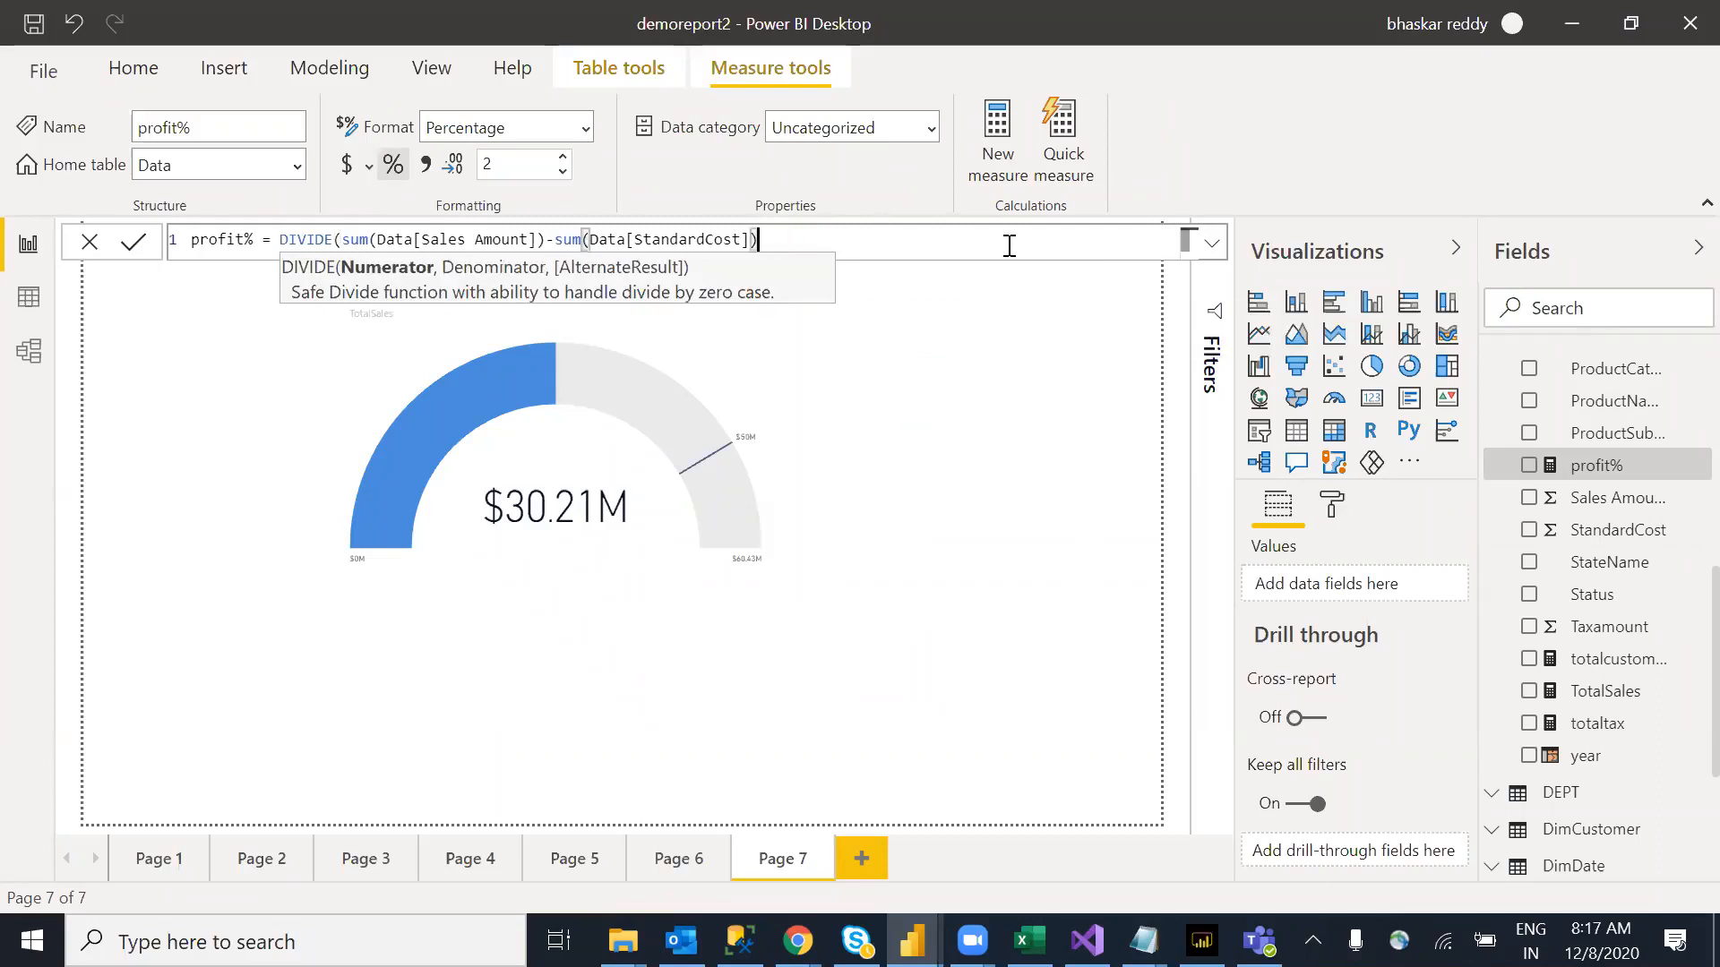
{"action": "left_click", "coordinate": [343, 238]}
{"action": "key", "text": "BackSpace"}
{"action": "key", "text": "BackSpace"}
{"action": "key", "text": "BackSpace"}
{"action": "key", "text": "BackSpace"}
{"action": "key", "text": "BackSpace"}
{"action": "key", "text": "BackSpace"}
{"action": "key", "text": "BackSpace"}
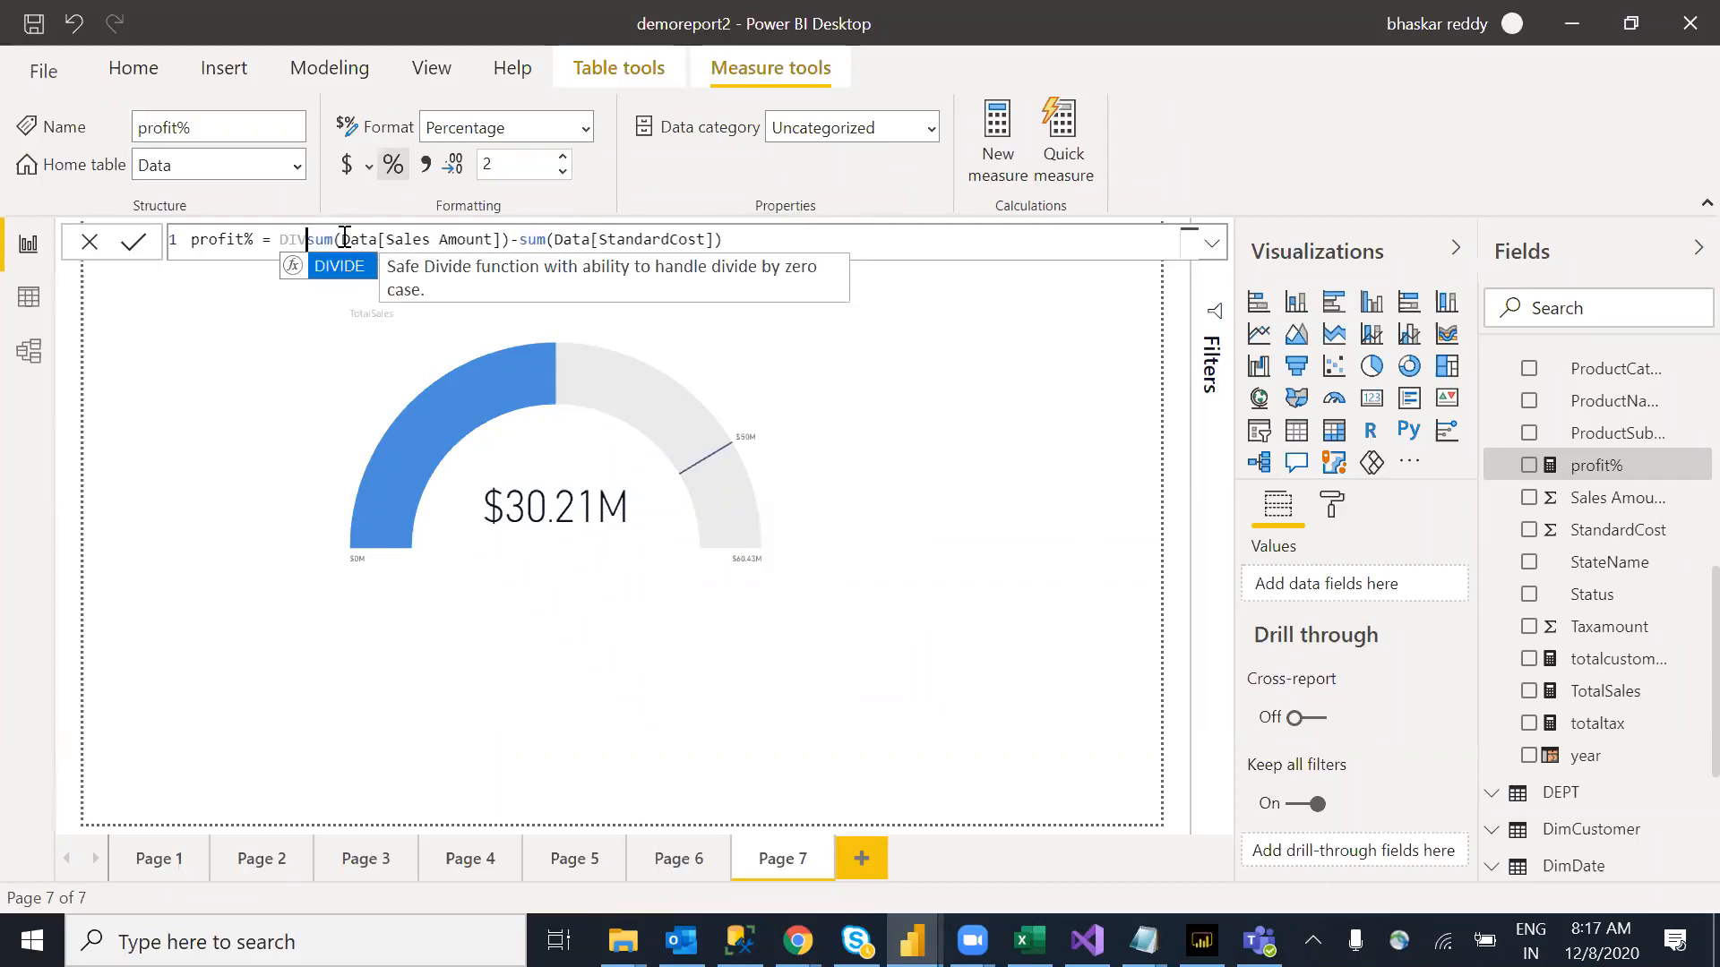
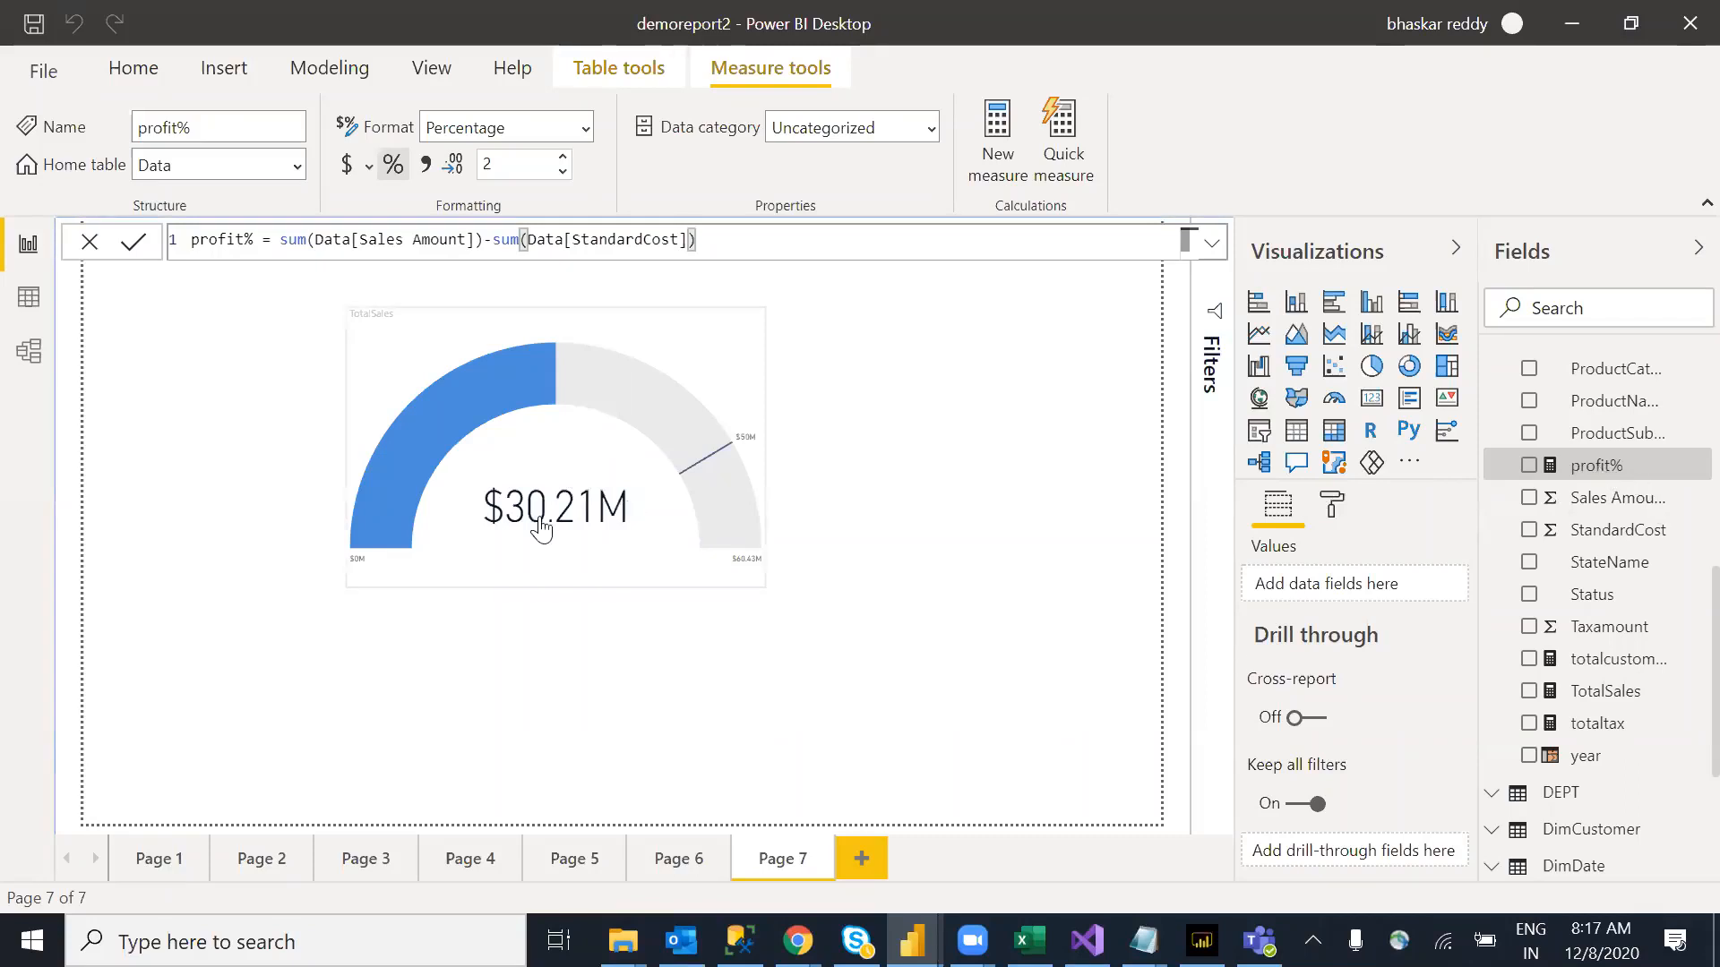
Step: Replace TotalSales with profit% as the gauge's value
{"action": "left_click", "coordinate": [420, 537]}
{"action": "left_click_drag", "start_coordinate": [1596, 465], "coordinate": [1353, 594]}
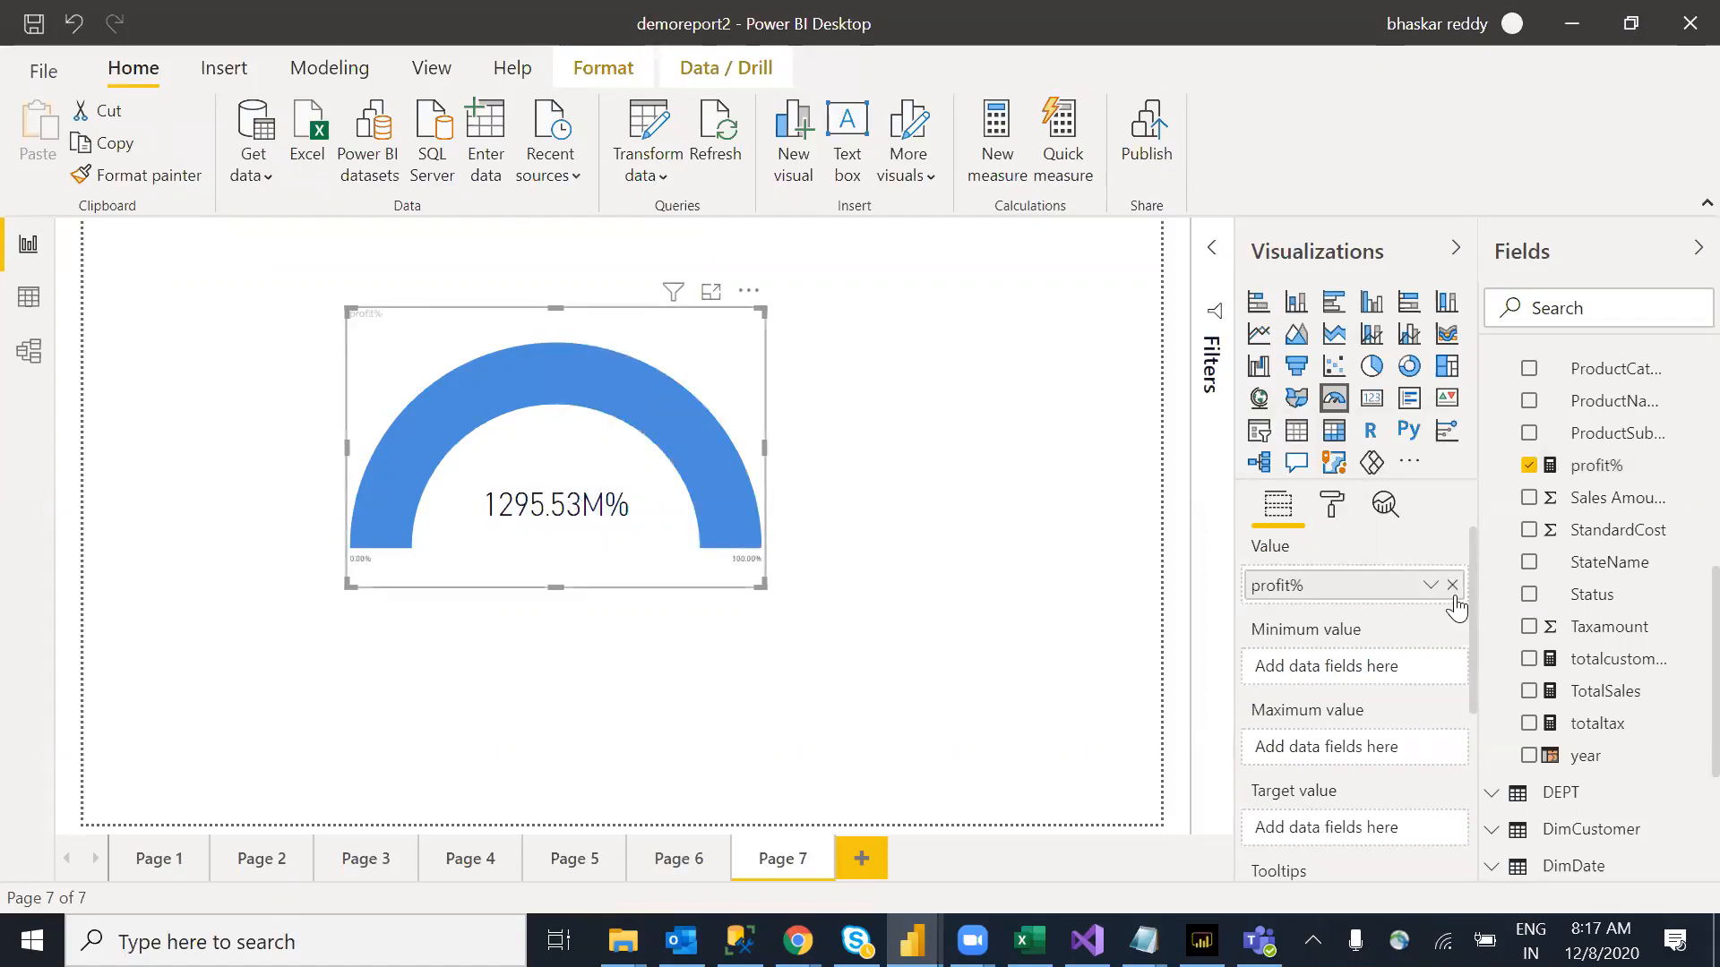
Step: Try to remove the percentage format from the profit% measure and re-add it as the gauge's value
{"action": "left_click", "coordinate": [1603, 468]}
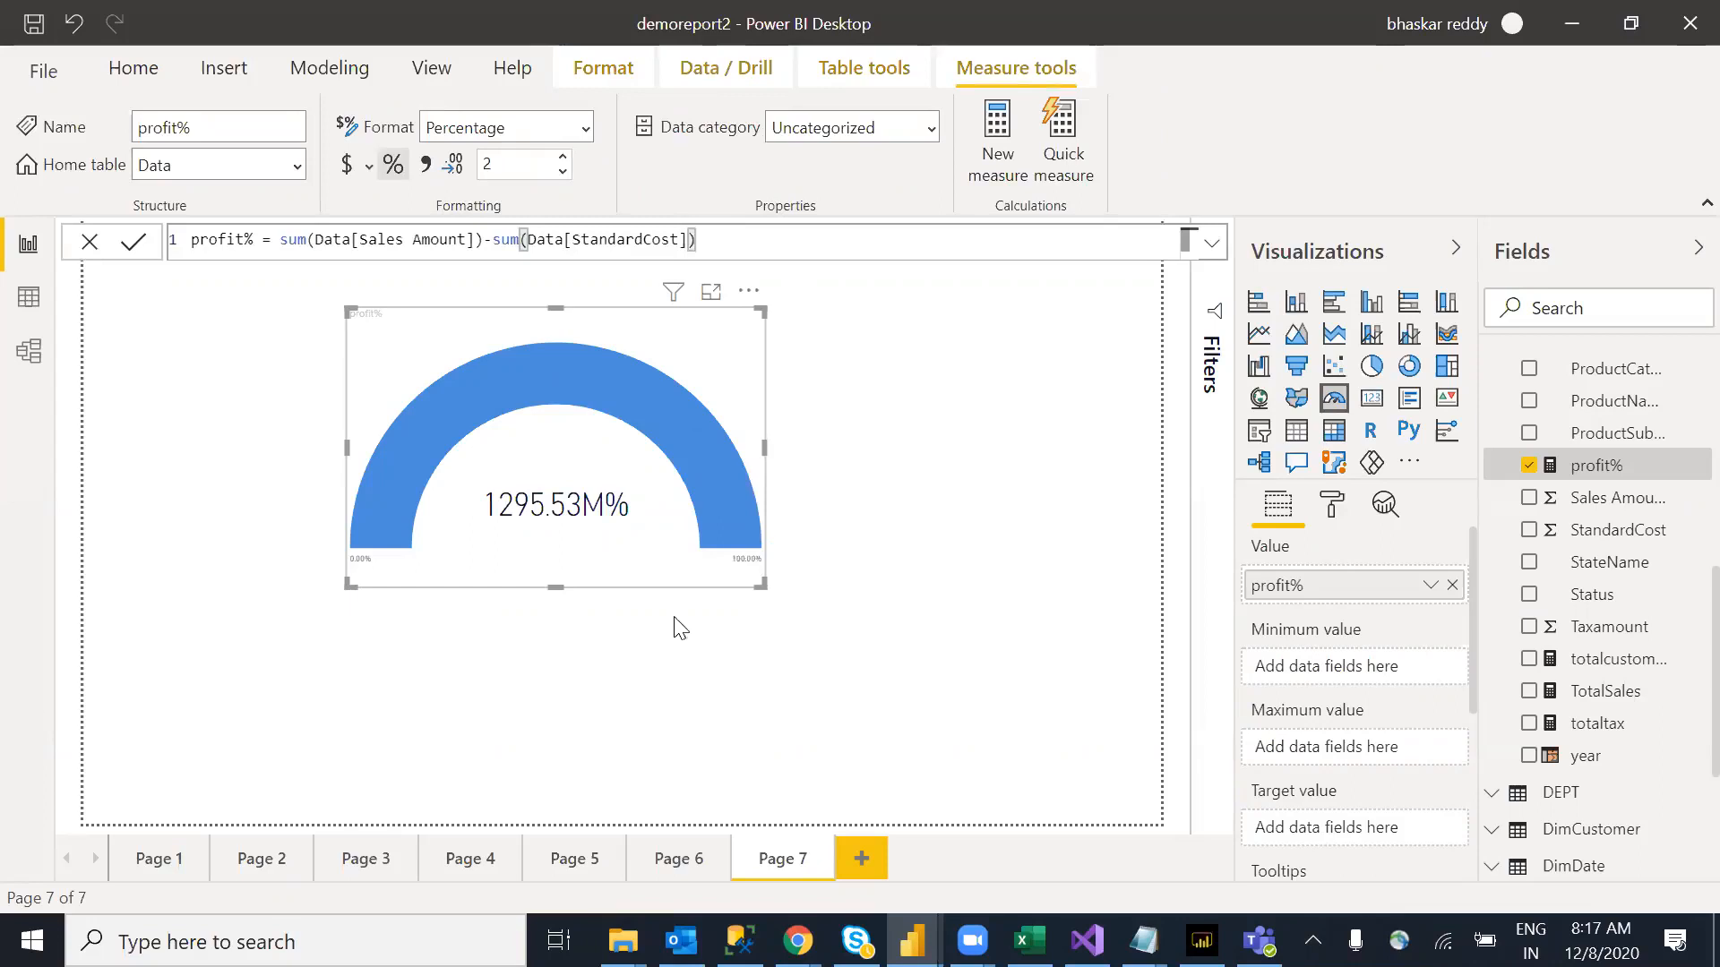
{"action": "key", "text": "ctrl+z"}
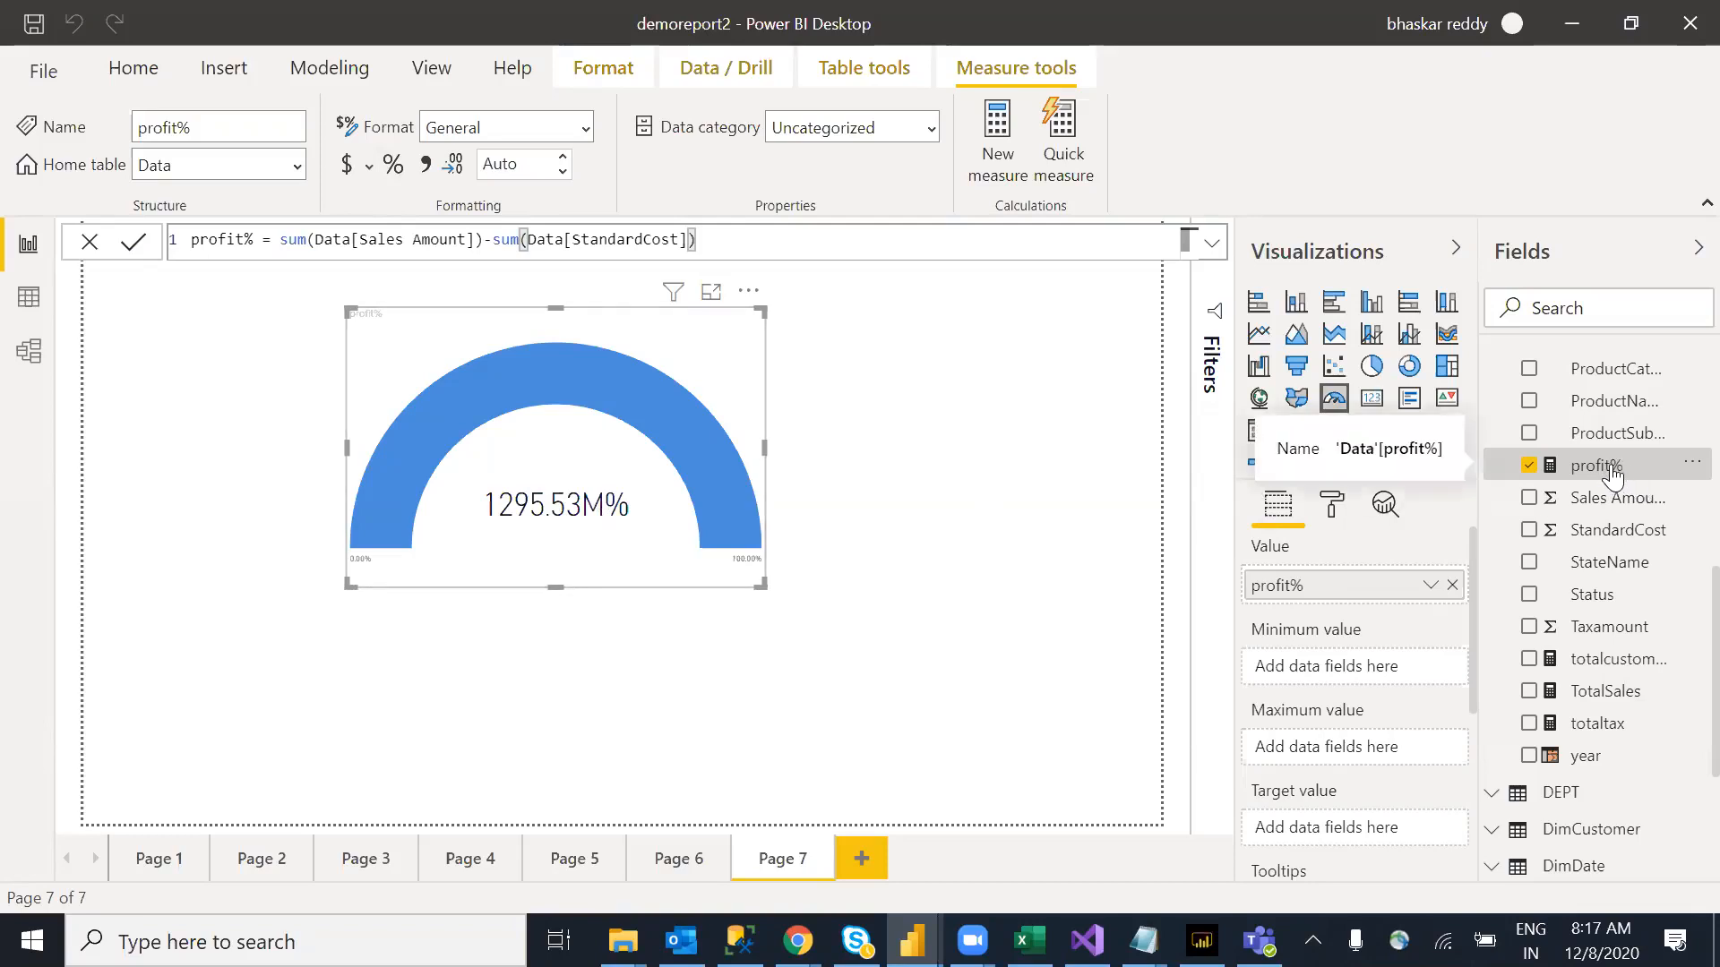
{"action": "left_click", "coordinate": [394, 165]}
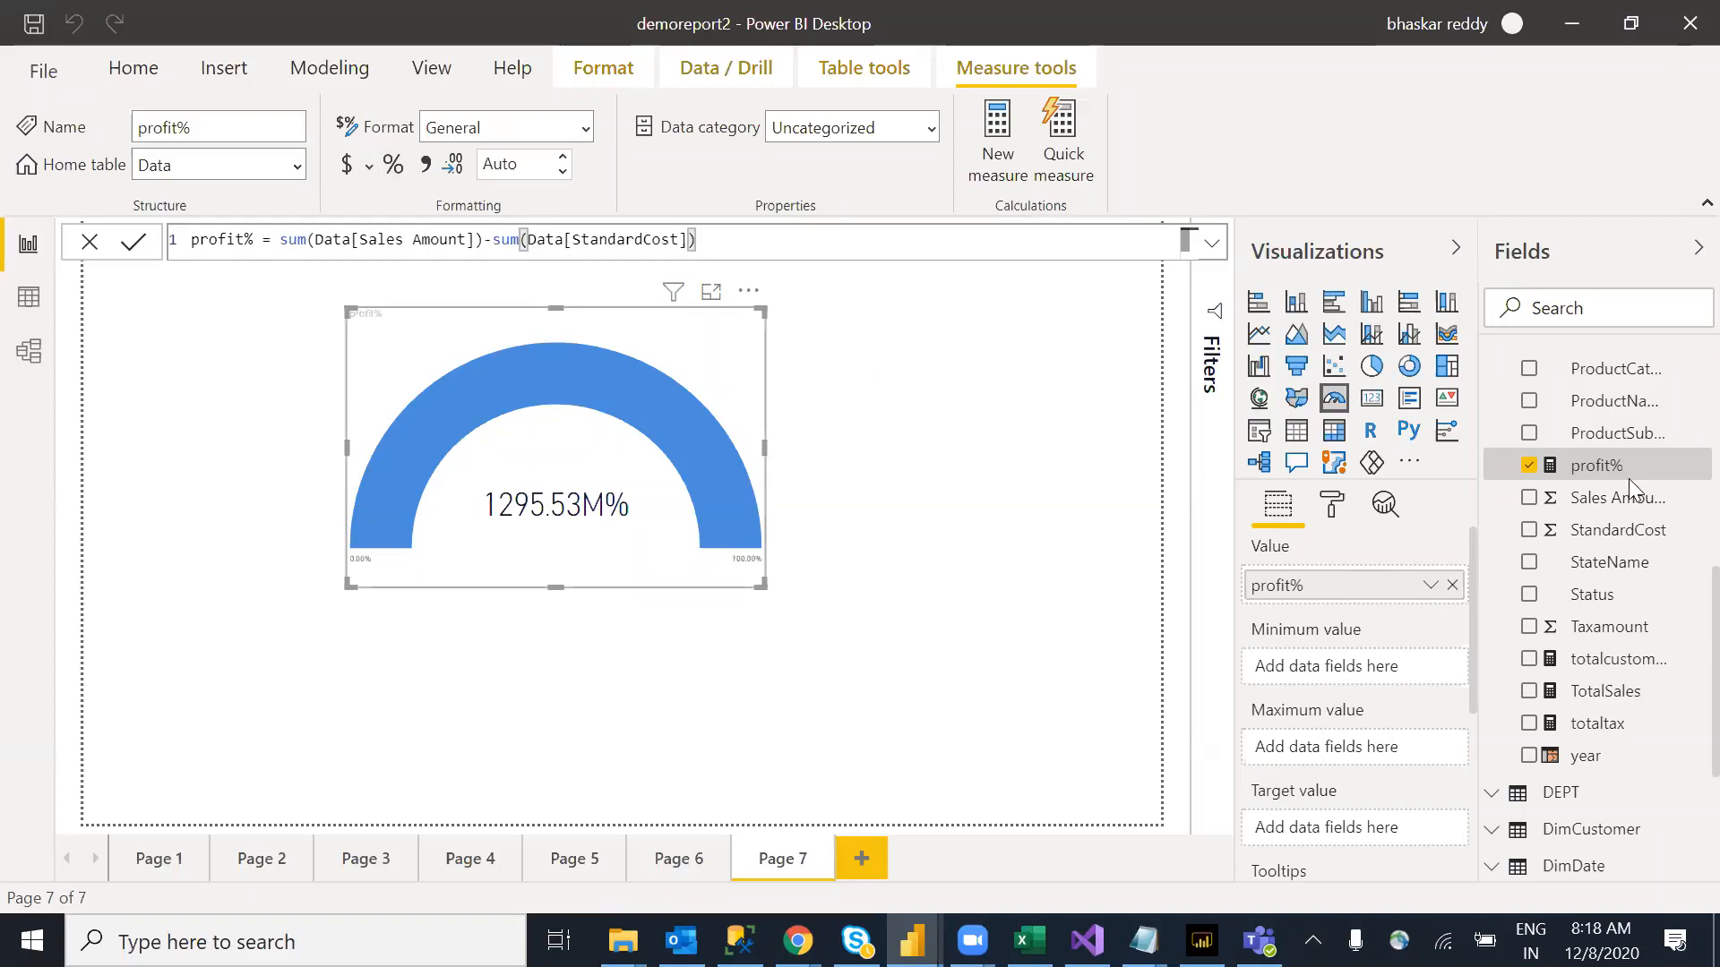
{"action": "left_click_drag", "start_coordinate": [1615, 479], "coordinate": [1344, 593]}
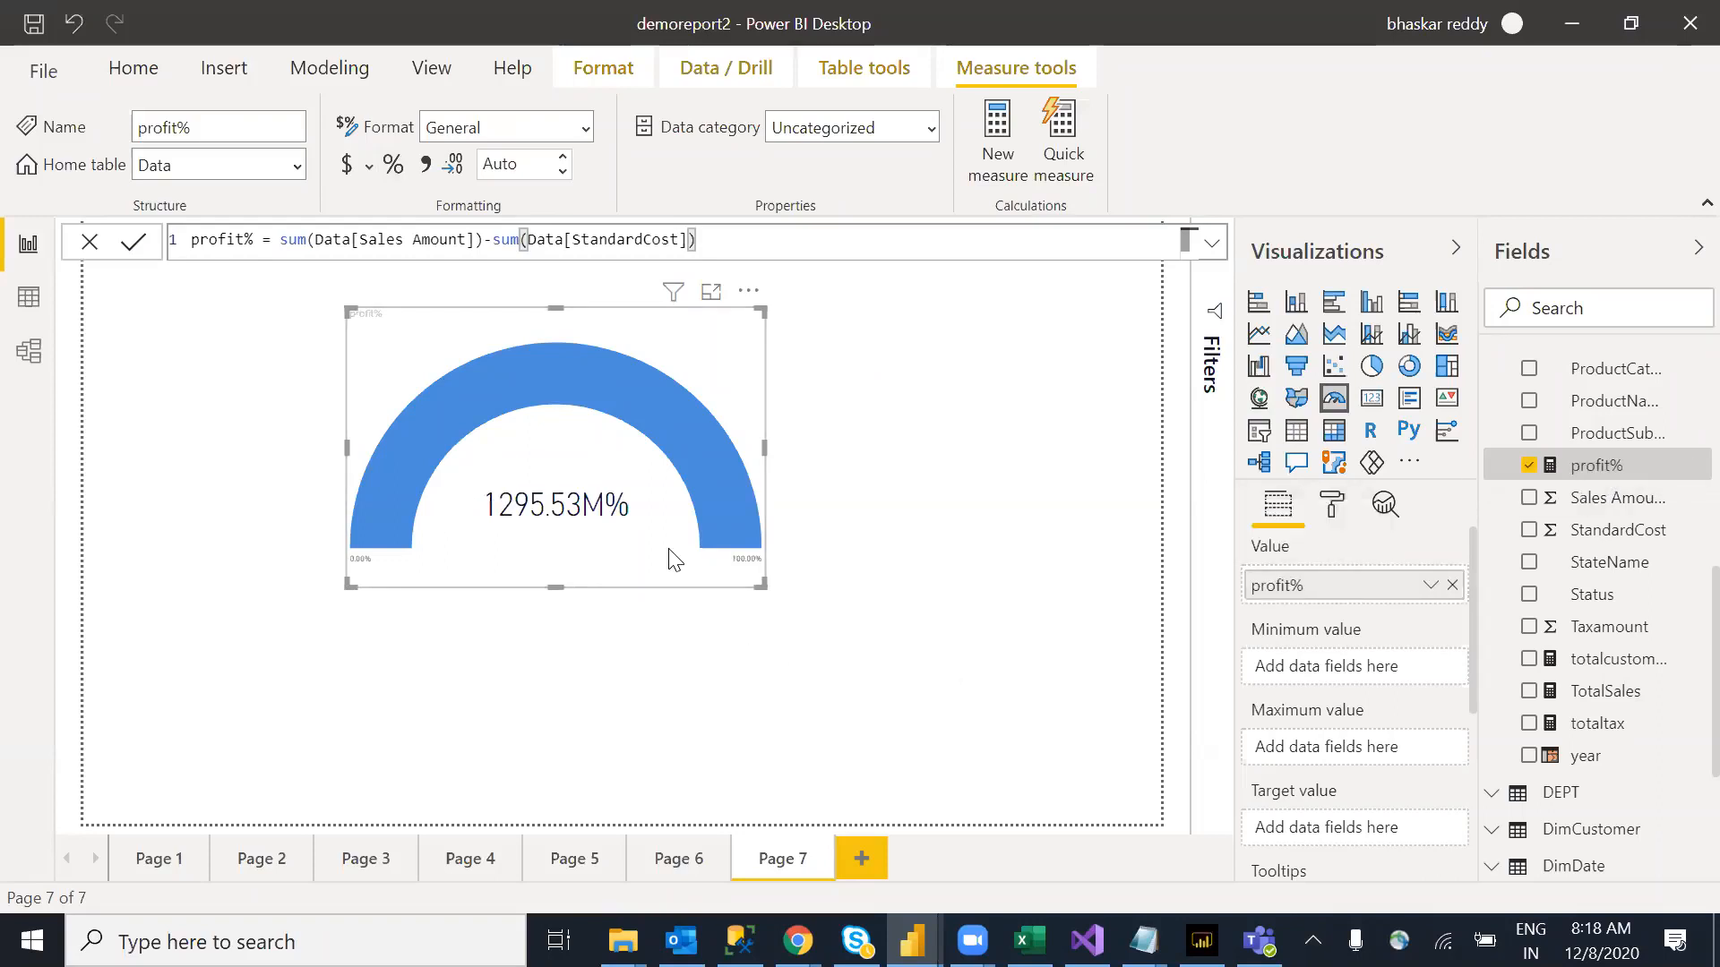
Step: Delete the gauge and replace it with a new gauge showing profit%, enlarging it slightly
{"action": "key", "text": "Delete"}
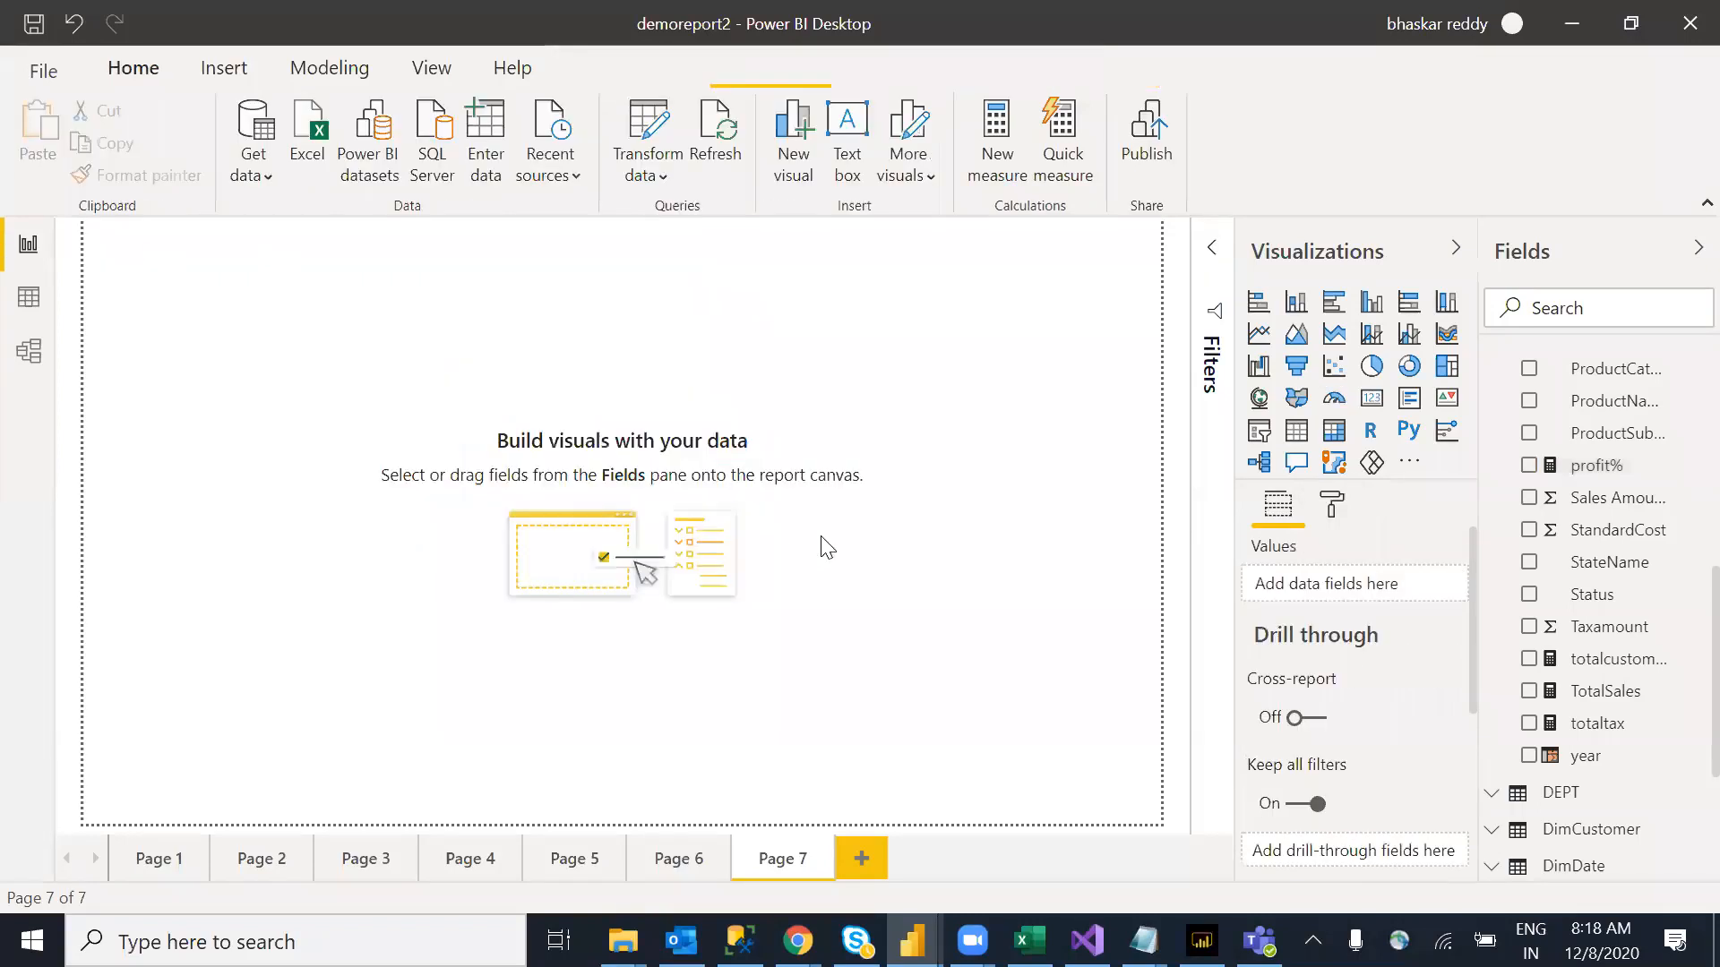
{"action": "left_click", "coordinate": [1333, 400]}
{"action": "left_click_drag", "start_coordinate": [247, 352], "coordinate": [852, 536]}
{"action": "left_click_drag", "start_coordinate": [1599, 466], "coordinate": [1344, 584]}
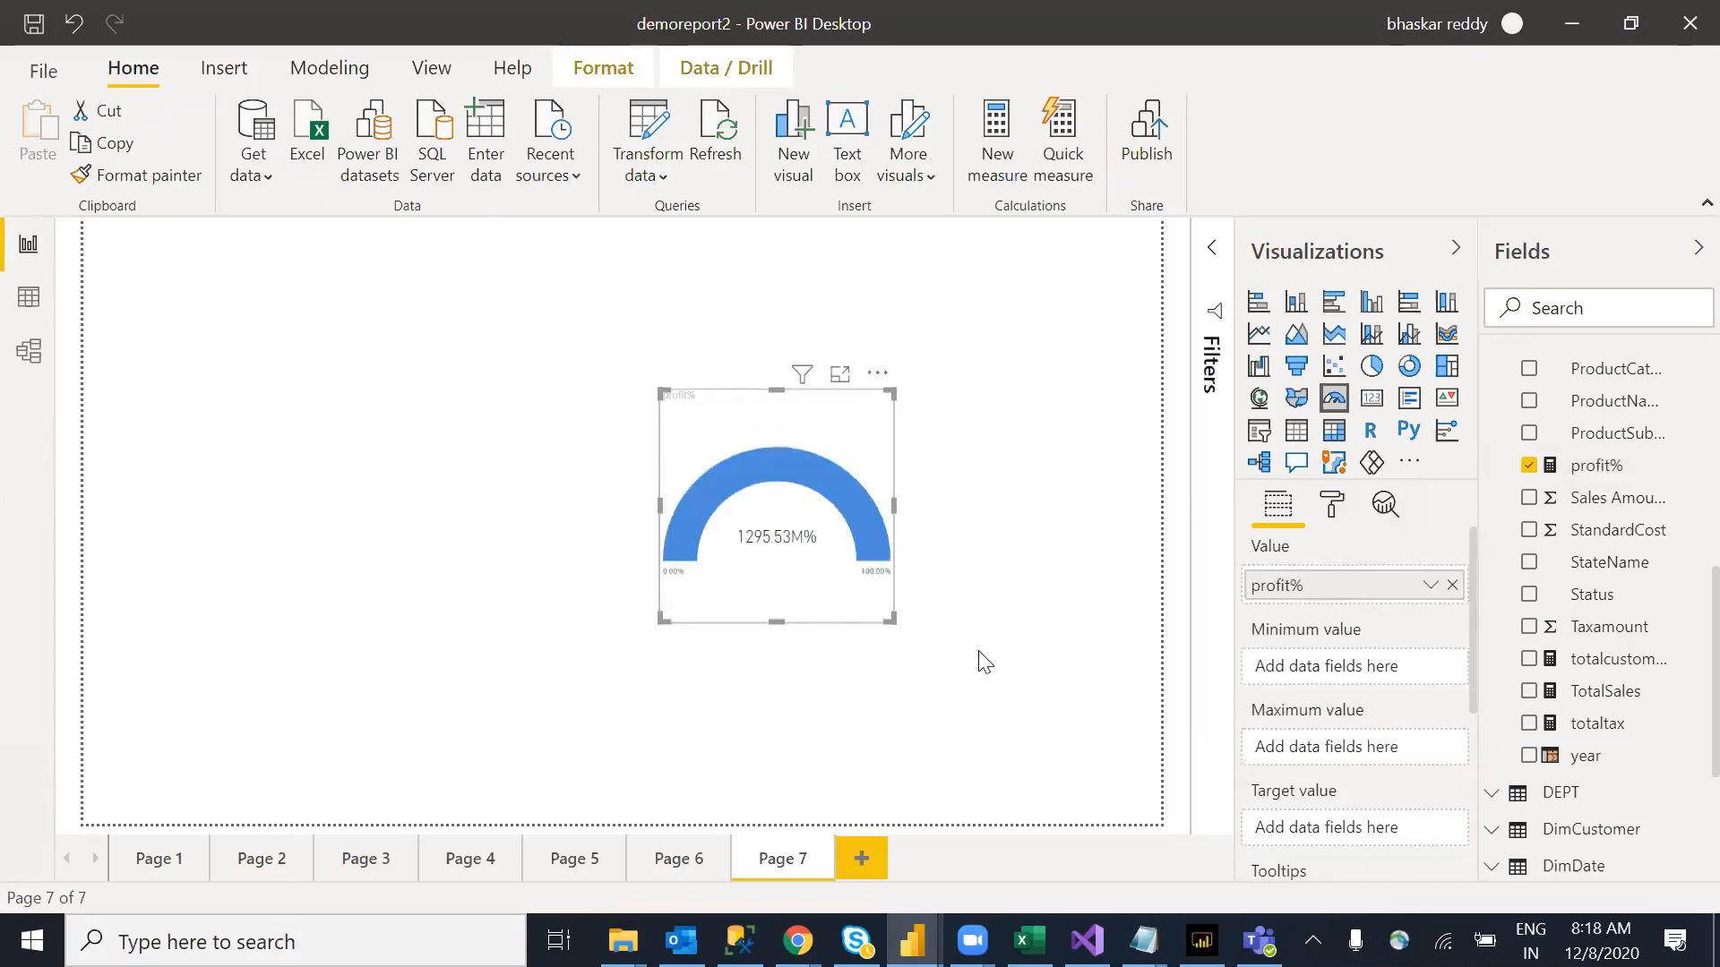
{"action": "left_click_drag", "start_coordinate": [892, 620], "coordinate": [984, 653]}
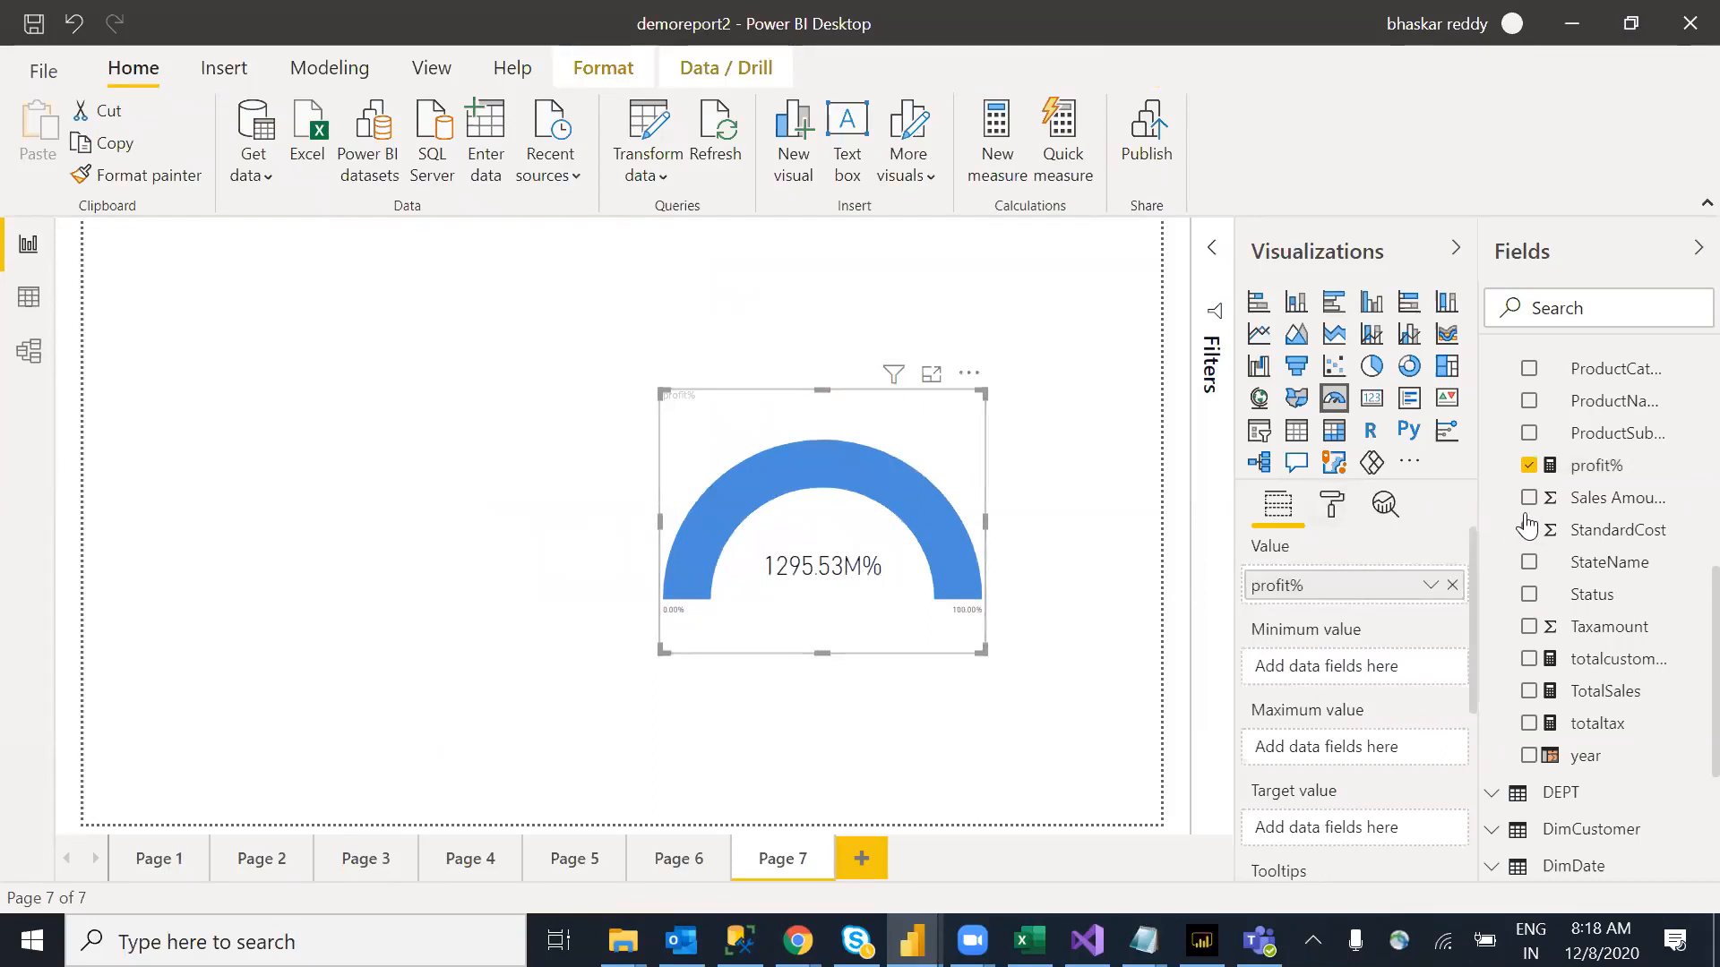
Step: Add a card visual showing profit% beside the gauge and turn off the measure's percentage format, leaving it as General
{"action": "left_click", "coordinate": [372, 451]}
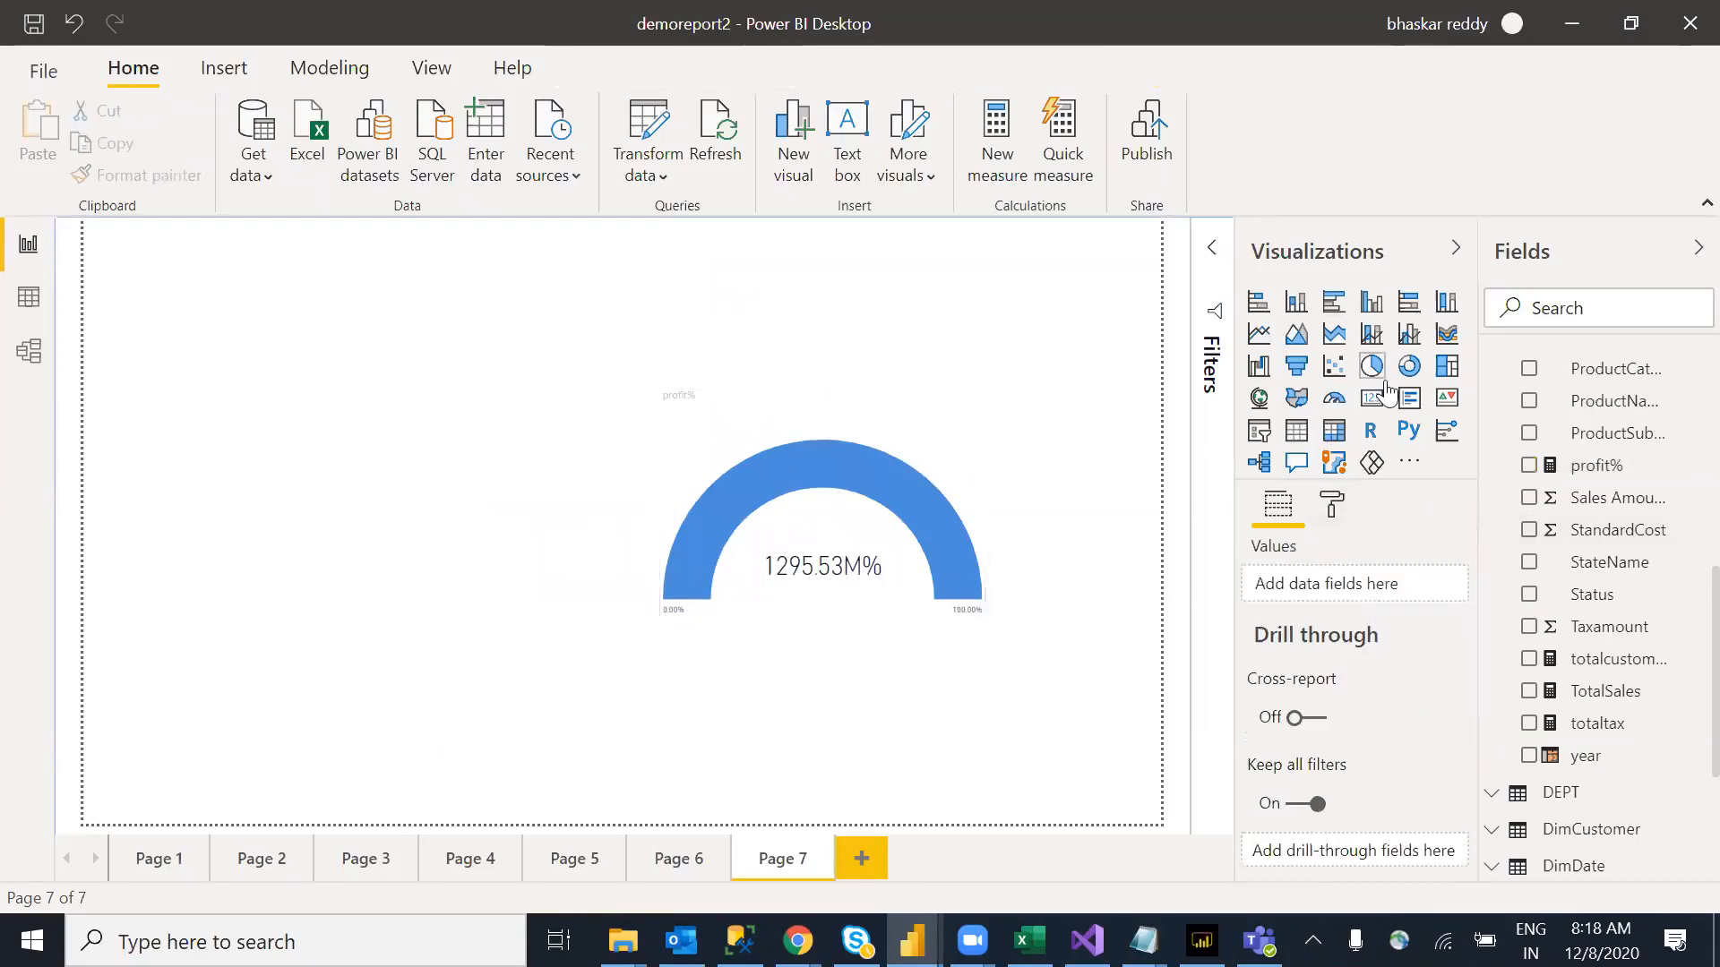
{"action": "left_click", "coordinate": [1372, 365]}
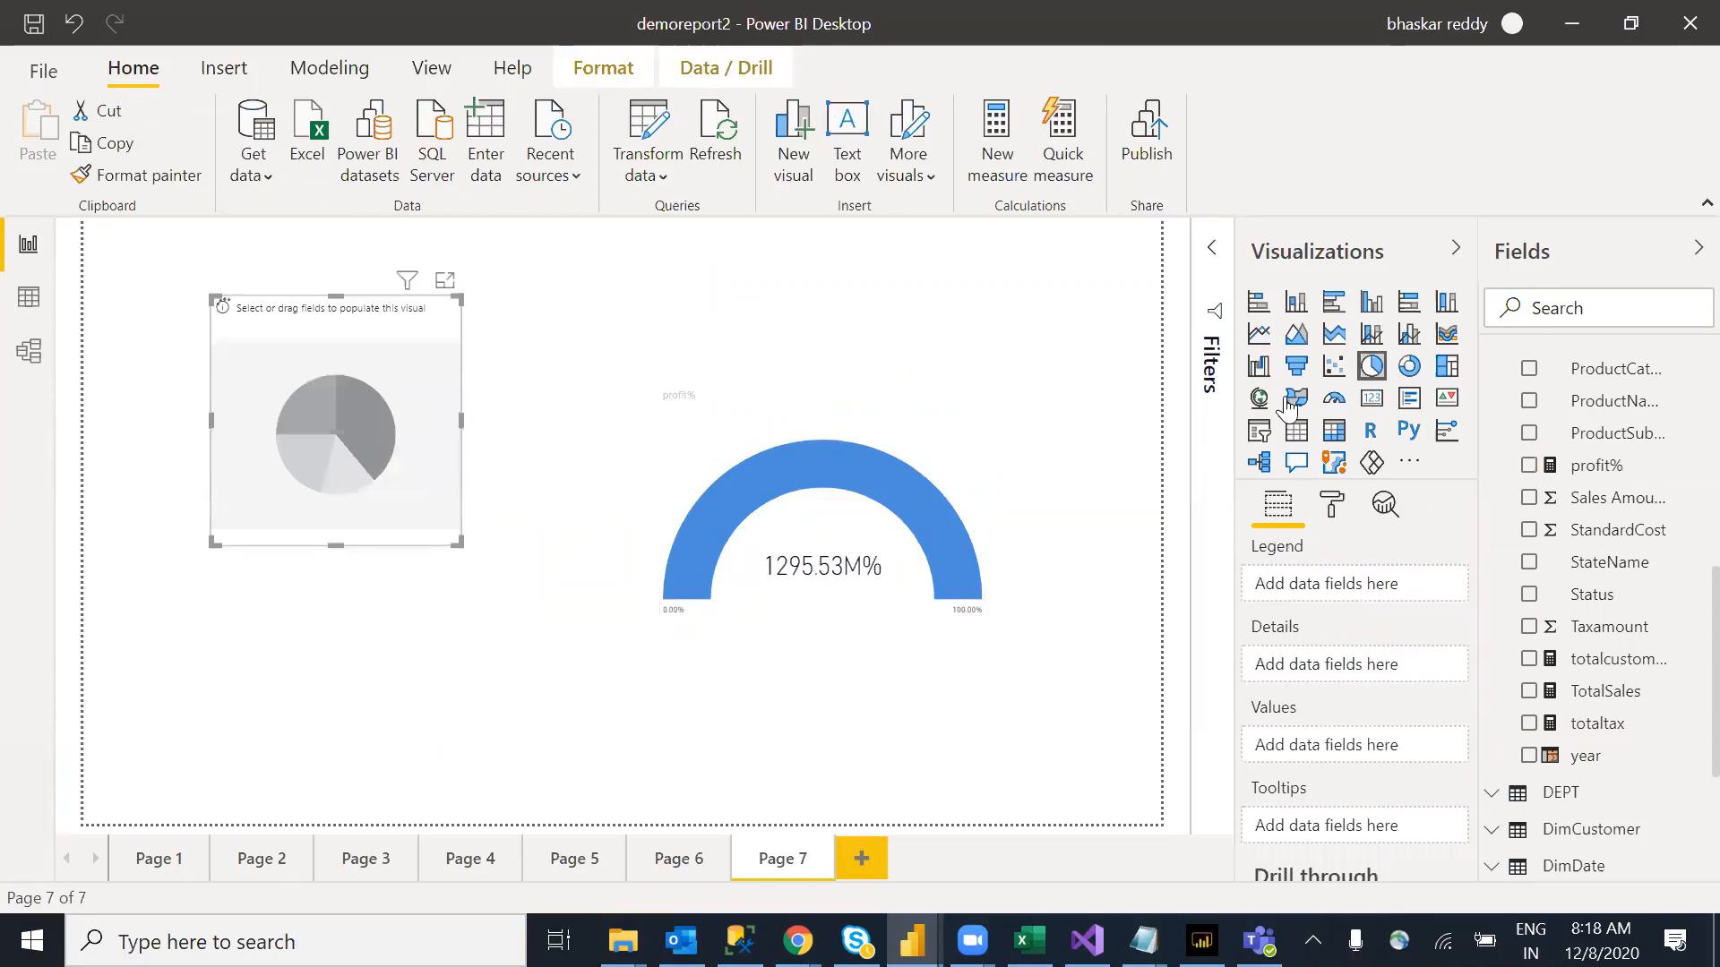
{"action": "left_click", "coordinate": [1375, 402]}
{"action": "left_click_drag", "start_coordinate": [1603, 466], "coordinate": [369, 433]}
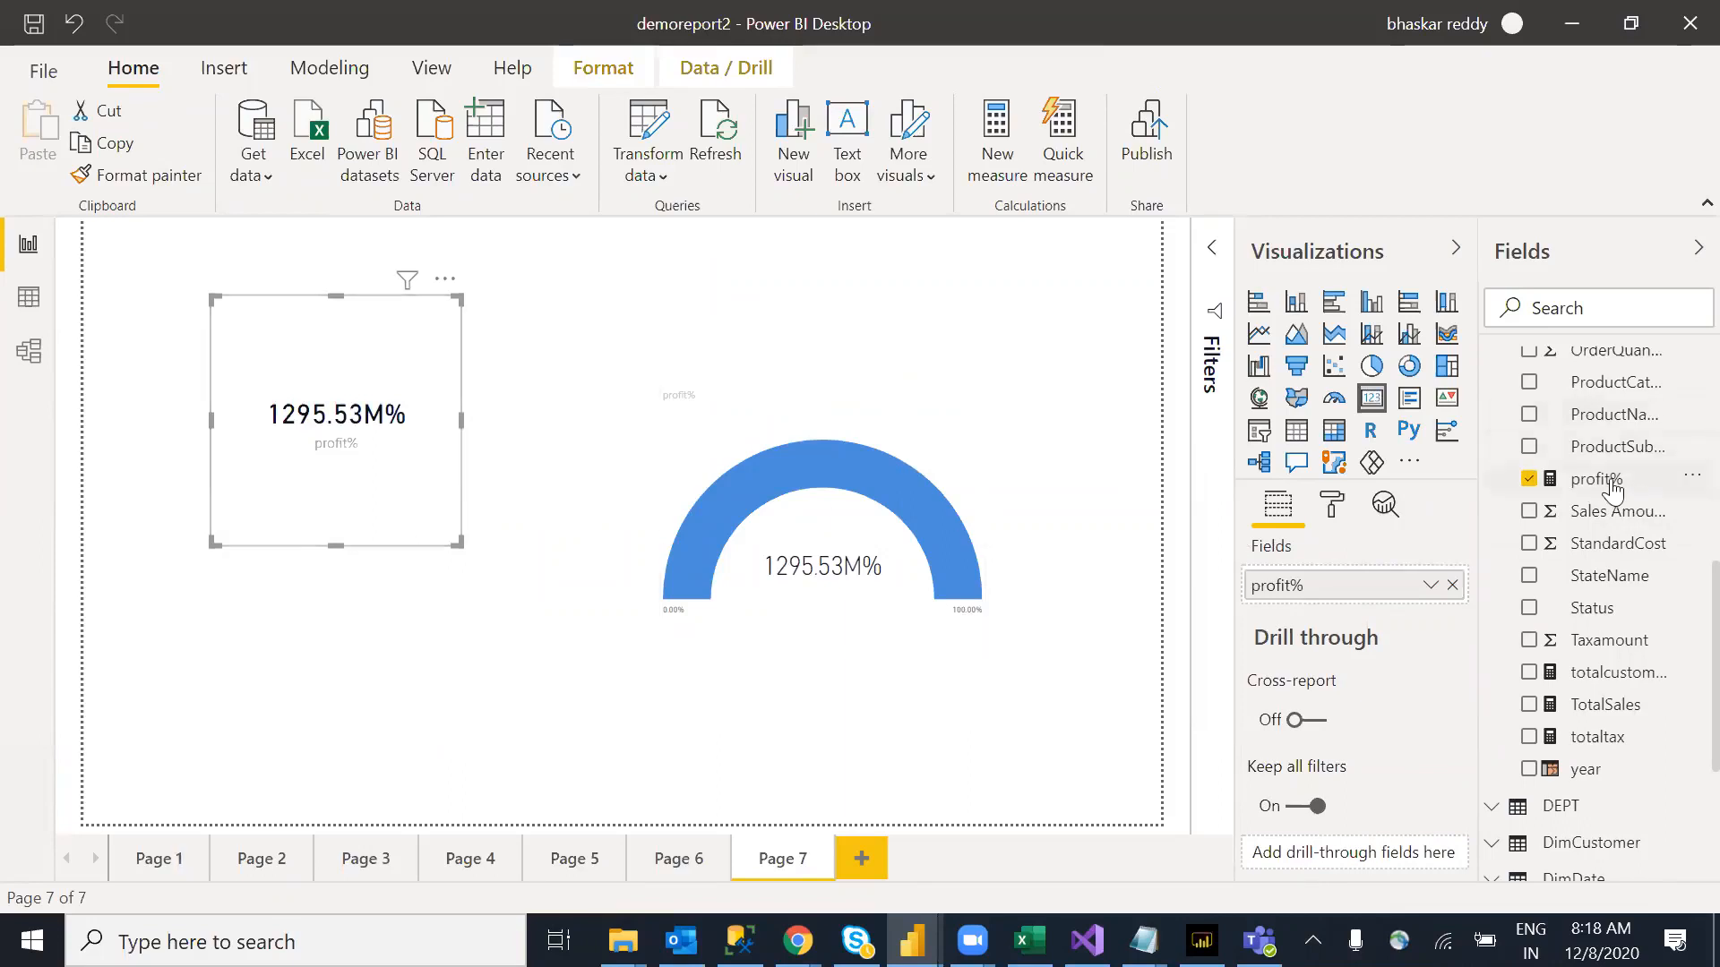
{"action": "left_click", "coordinate": [1610, 483]}
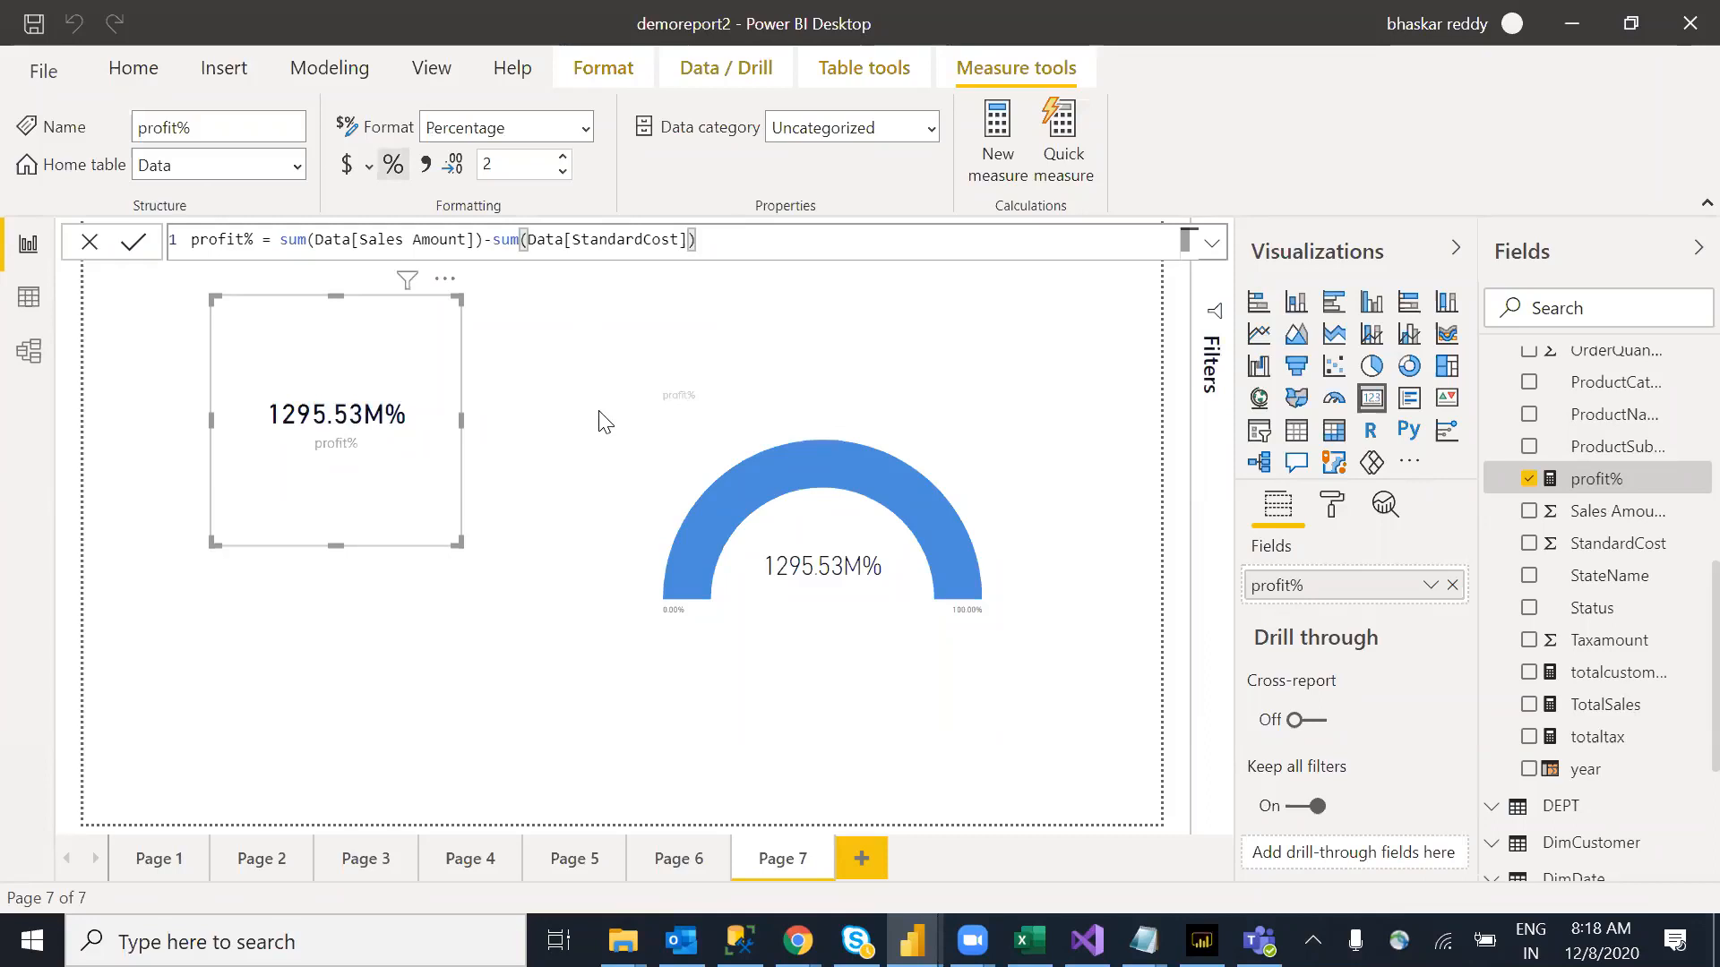
{"action": "left_click", "coordinate": [394, 167]}
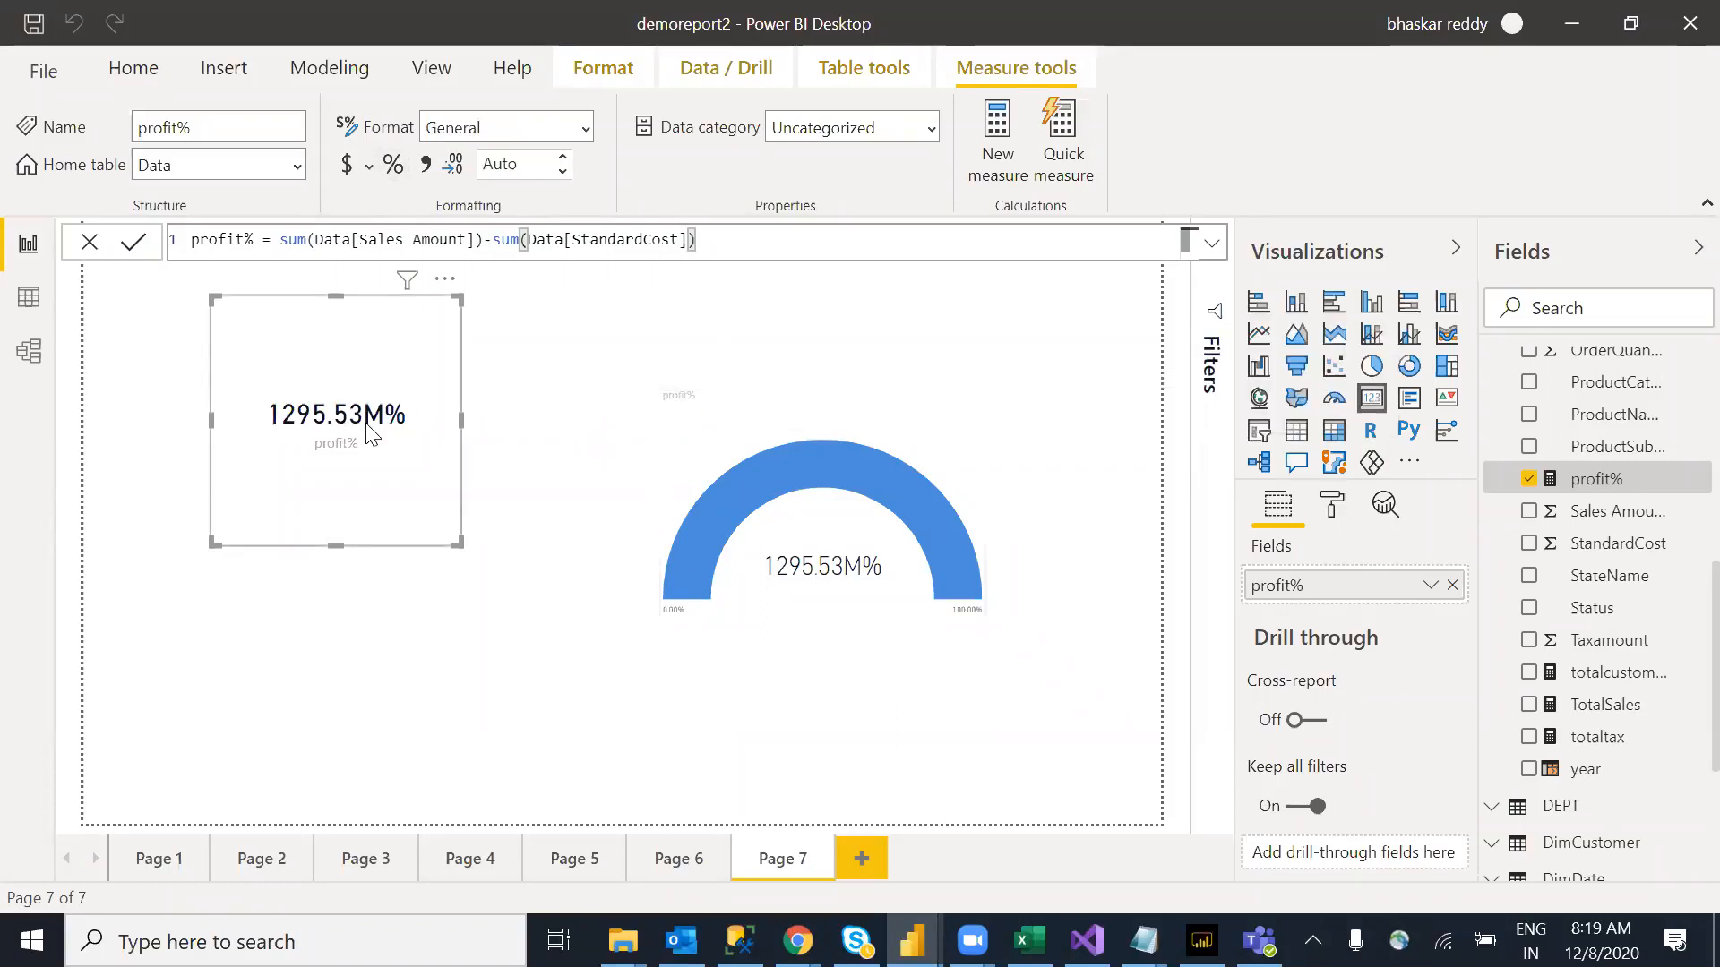
Step: Create a new measure in the Data table and begin its formula as profitamount=sum(Data[Sales Amount])
{"action": "right_click", "coordinate": [1586, 488]}
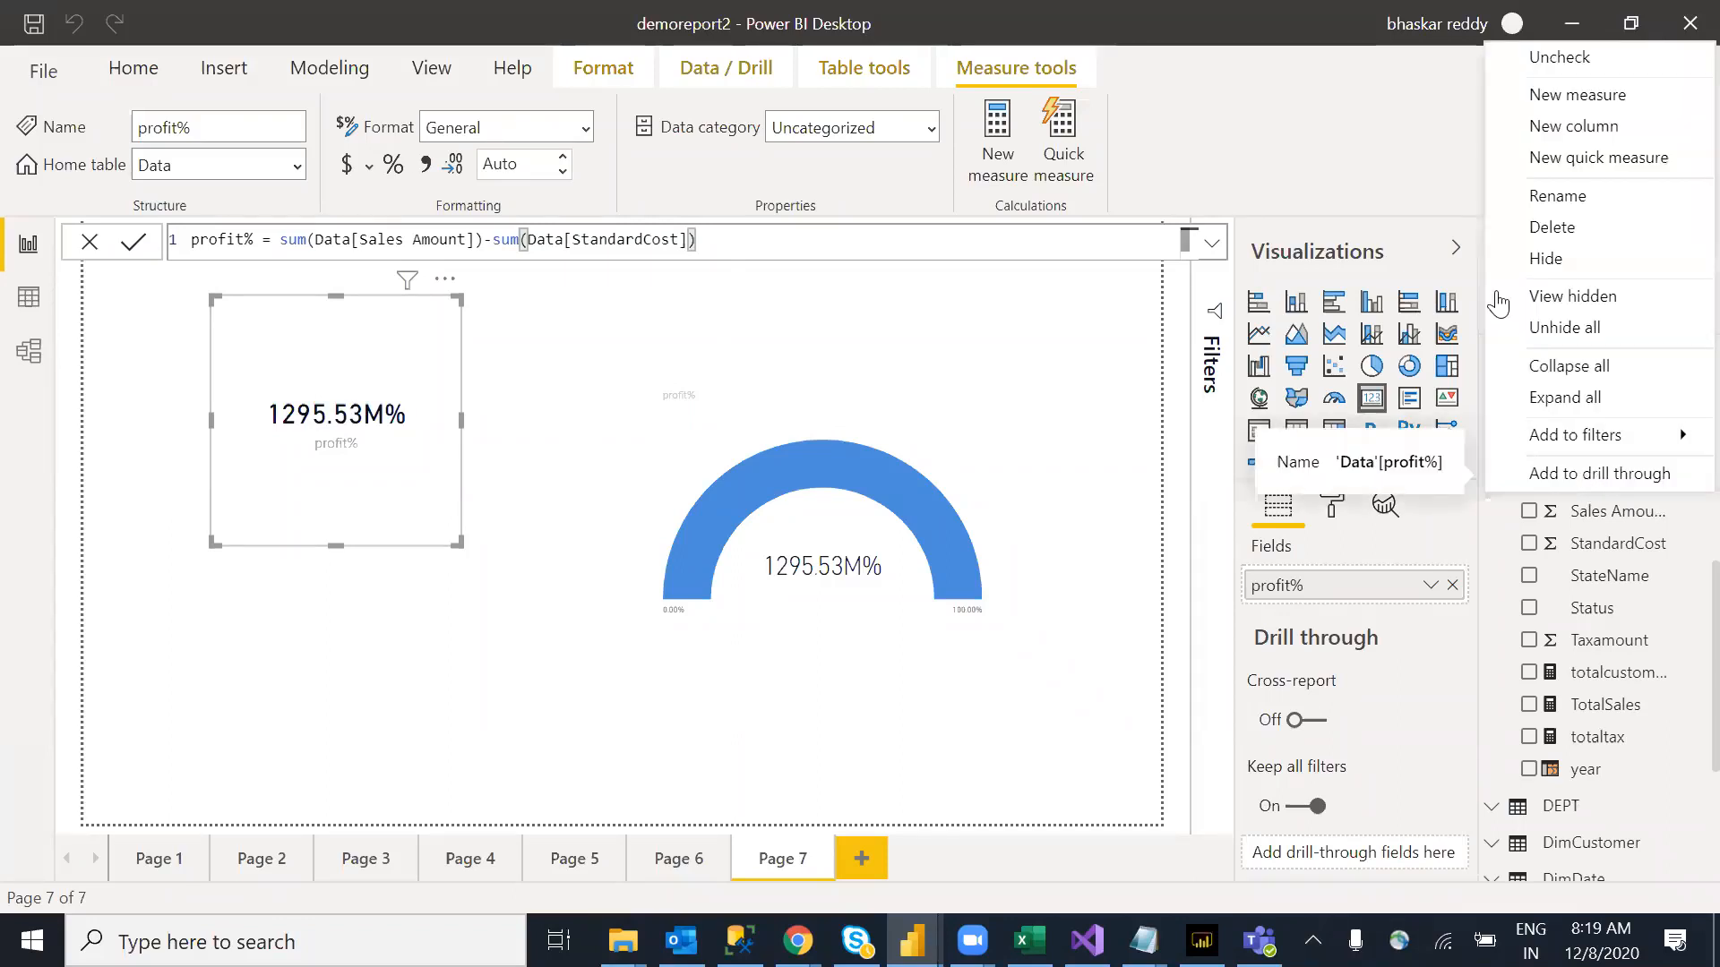
{"action": "left_click", "coordinate": [1059, 357]}
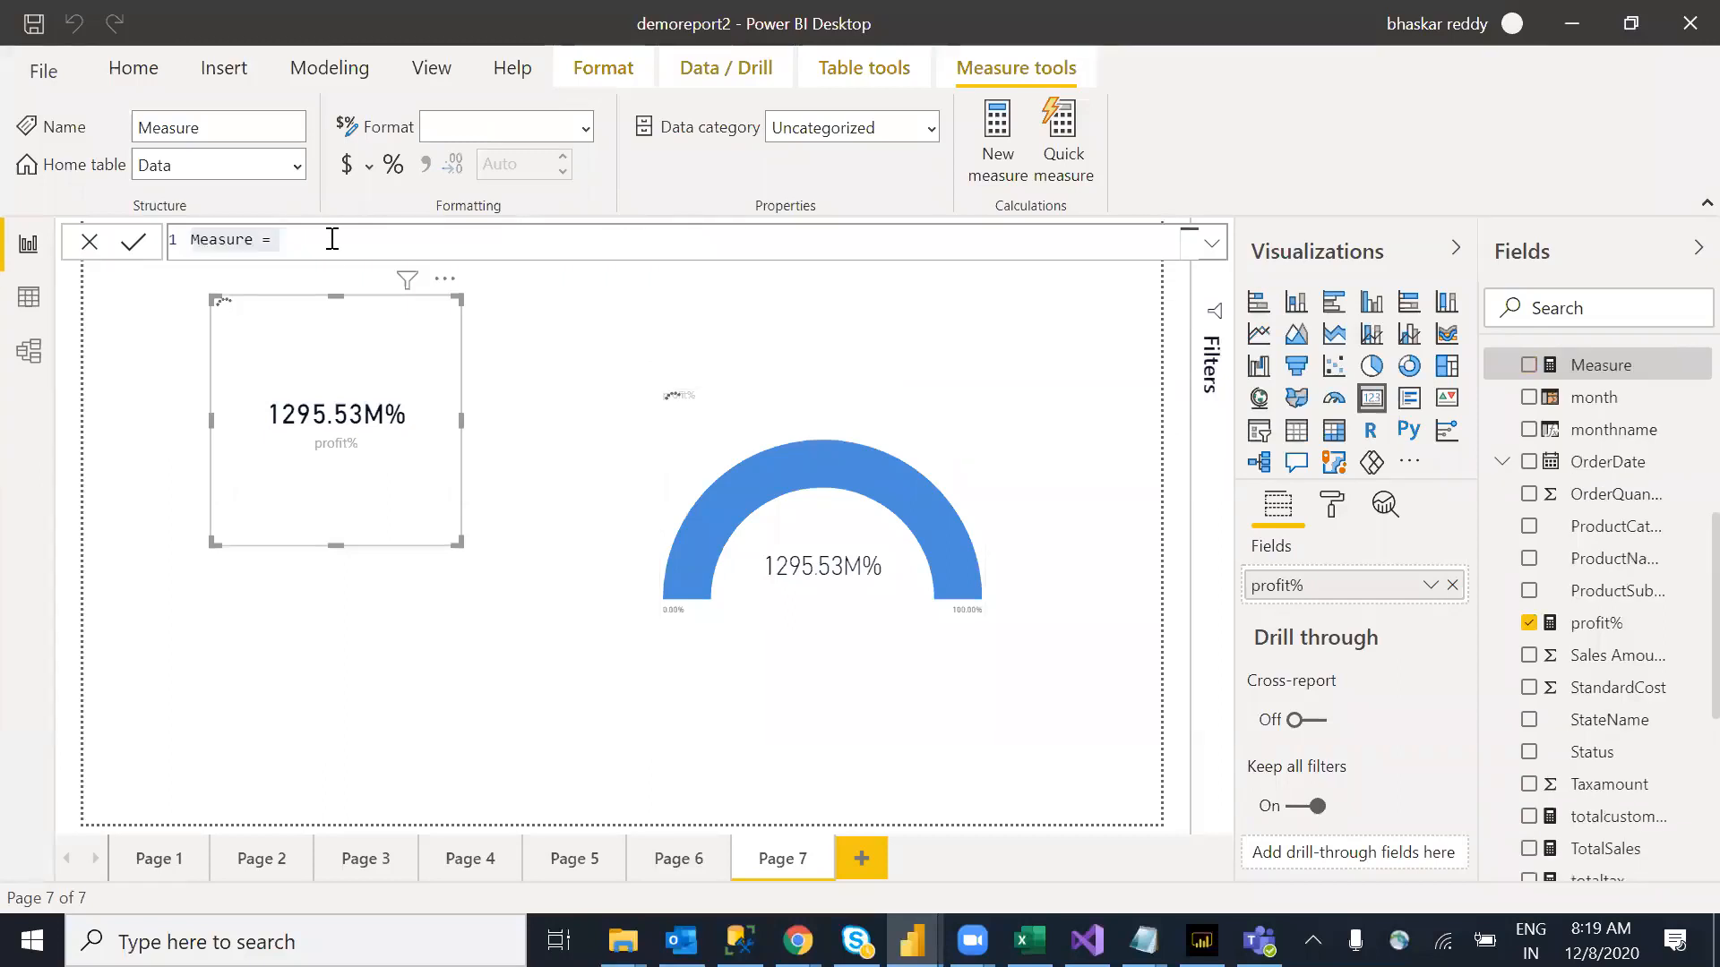
{"action": "left_click_drag", "start_coordinate": [332, 239], "coordinate": [193, 239]}
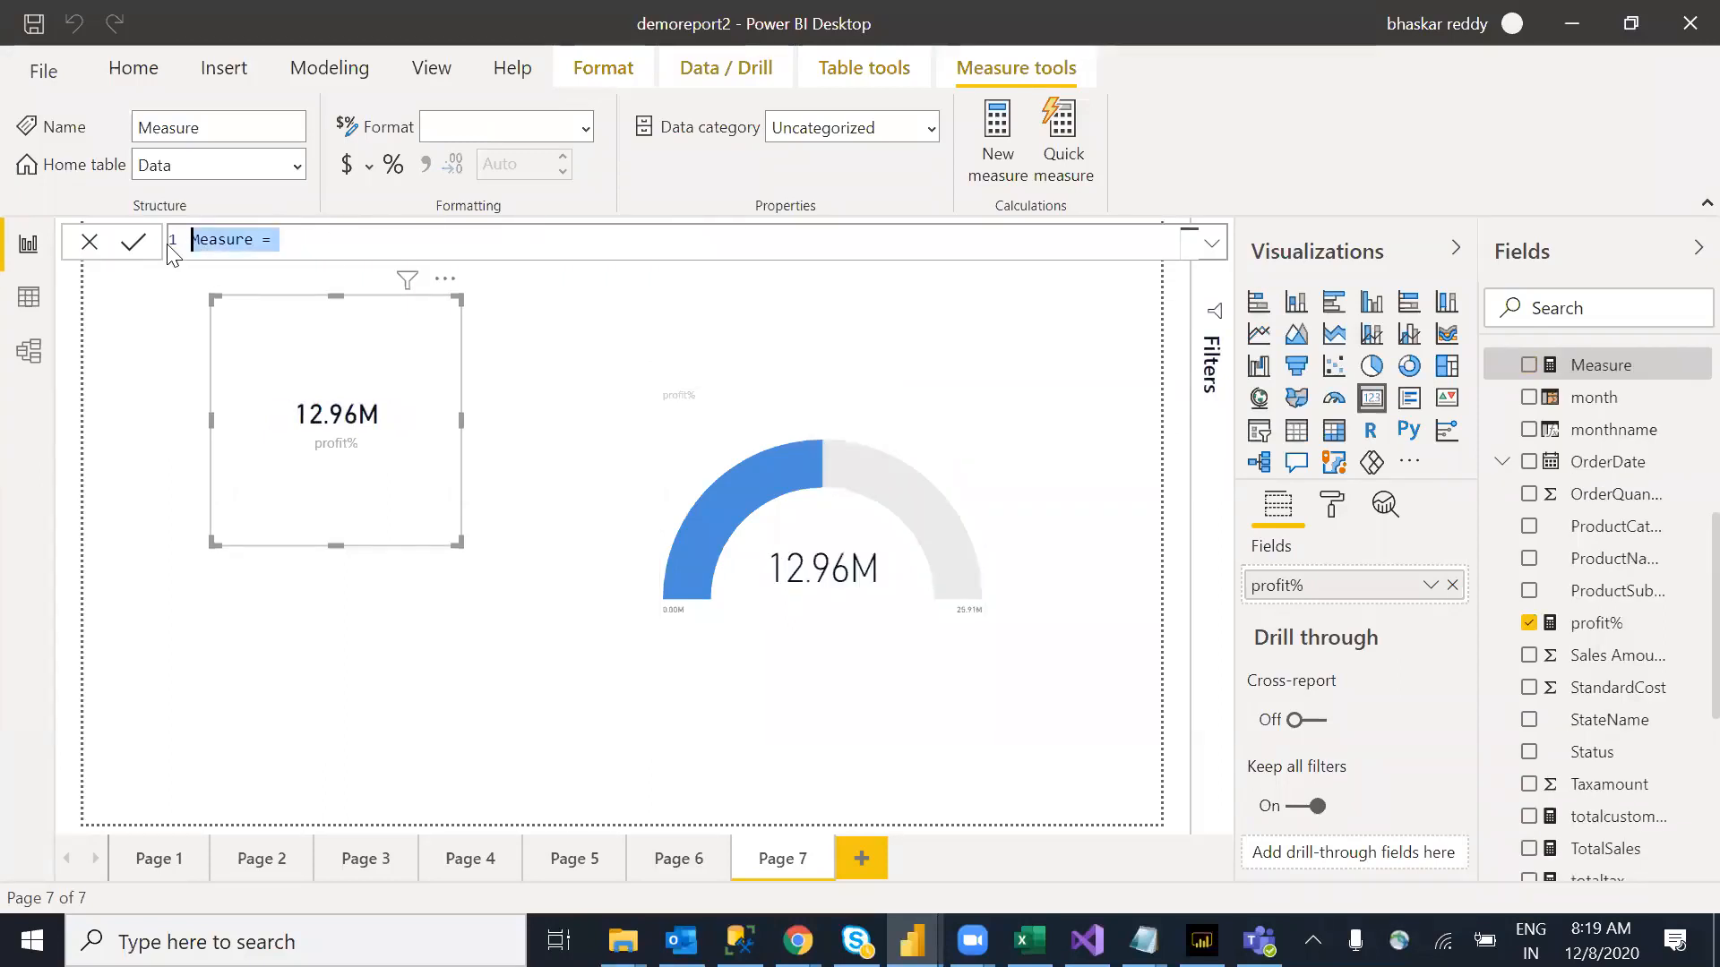
{"action": "type", "text": "profitamount=sum"}
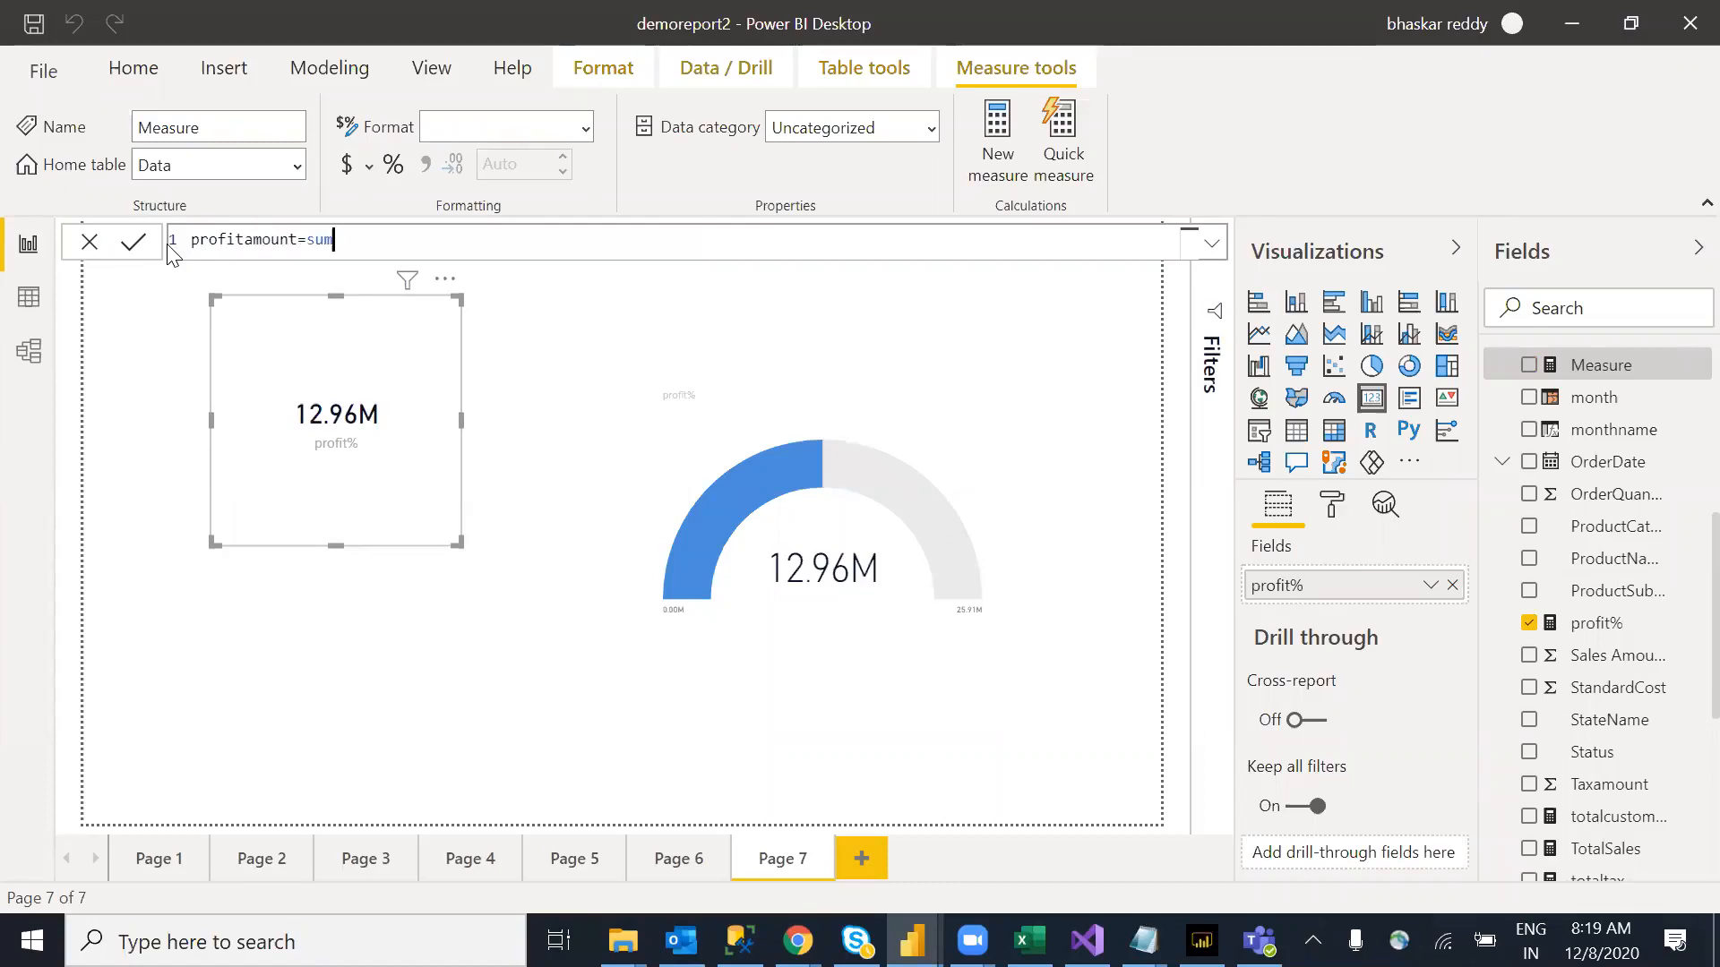
{"action": "type", "text": "(data"}
{"action": "key", "text": "Tab"}
{"action": "type", "text": ")"}
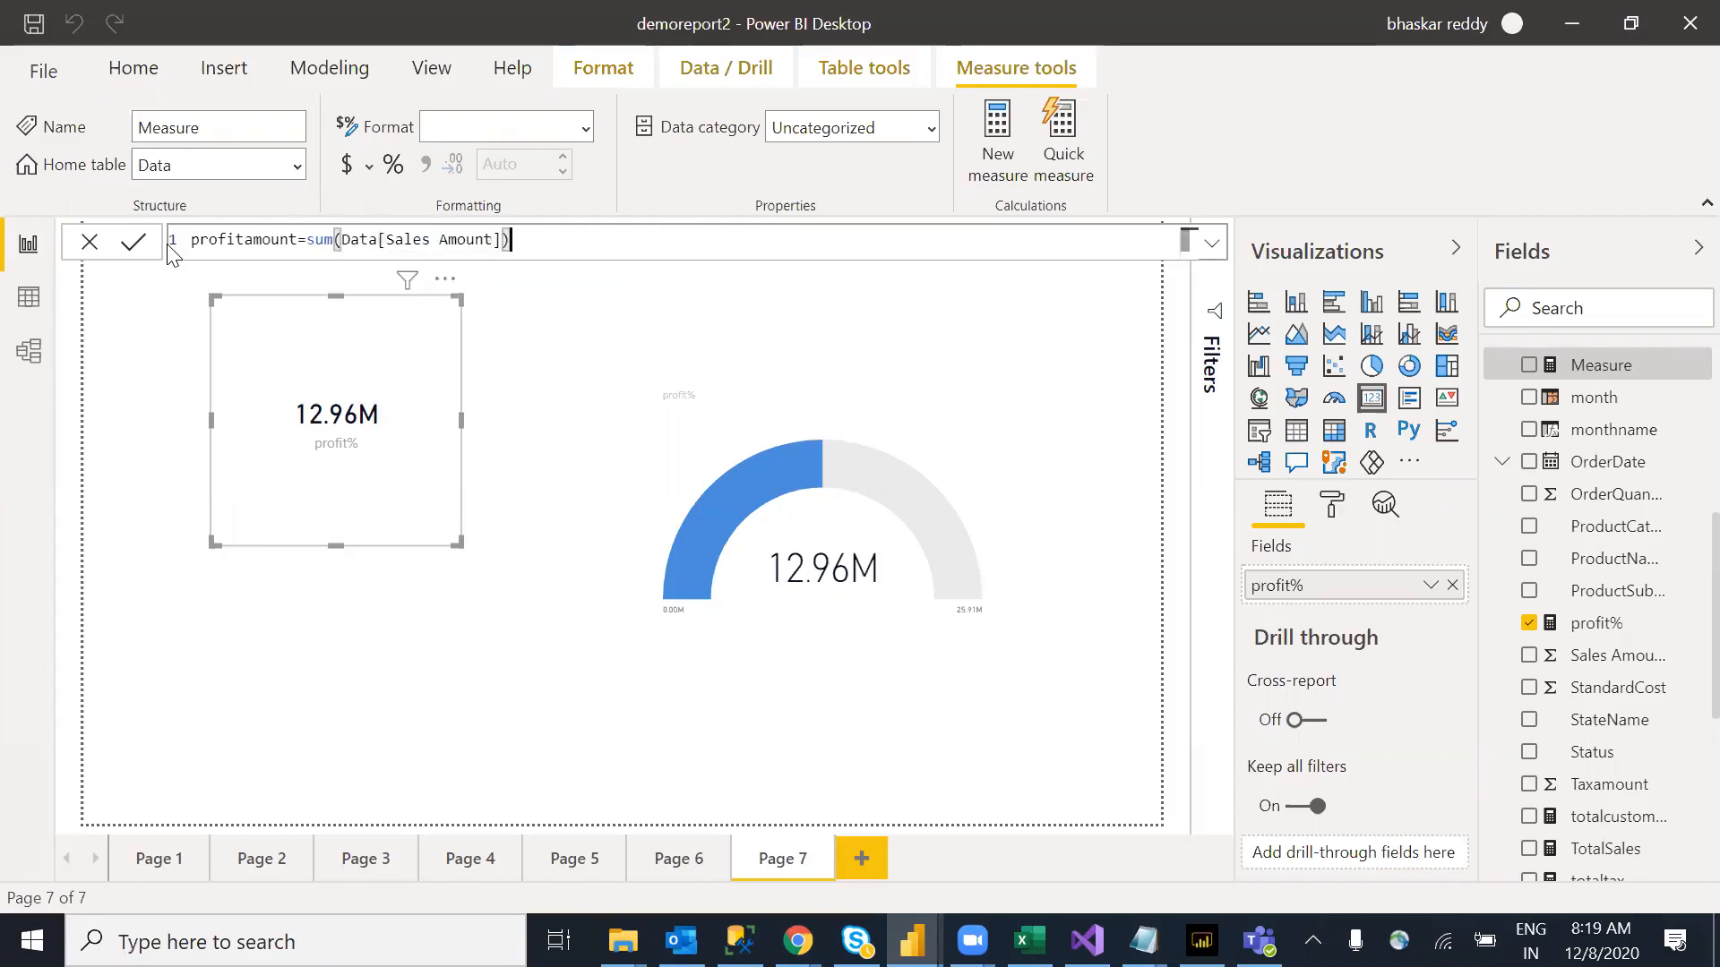
Step: Complete the profitamount measure by subtracting SUM(Data[StandardCost]) and commit the formula
{"action": "type", "text": "-sum"}
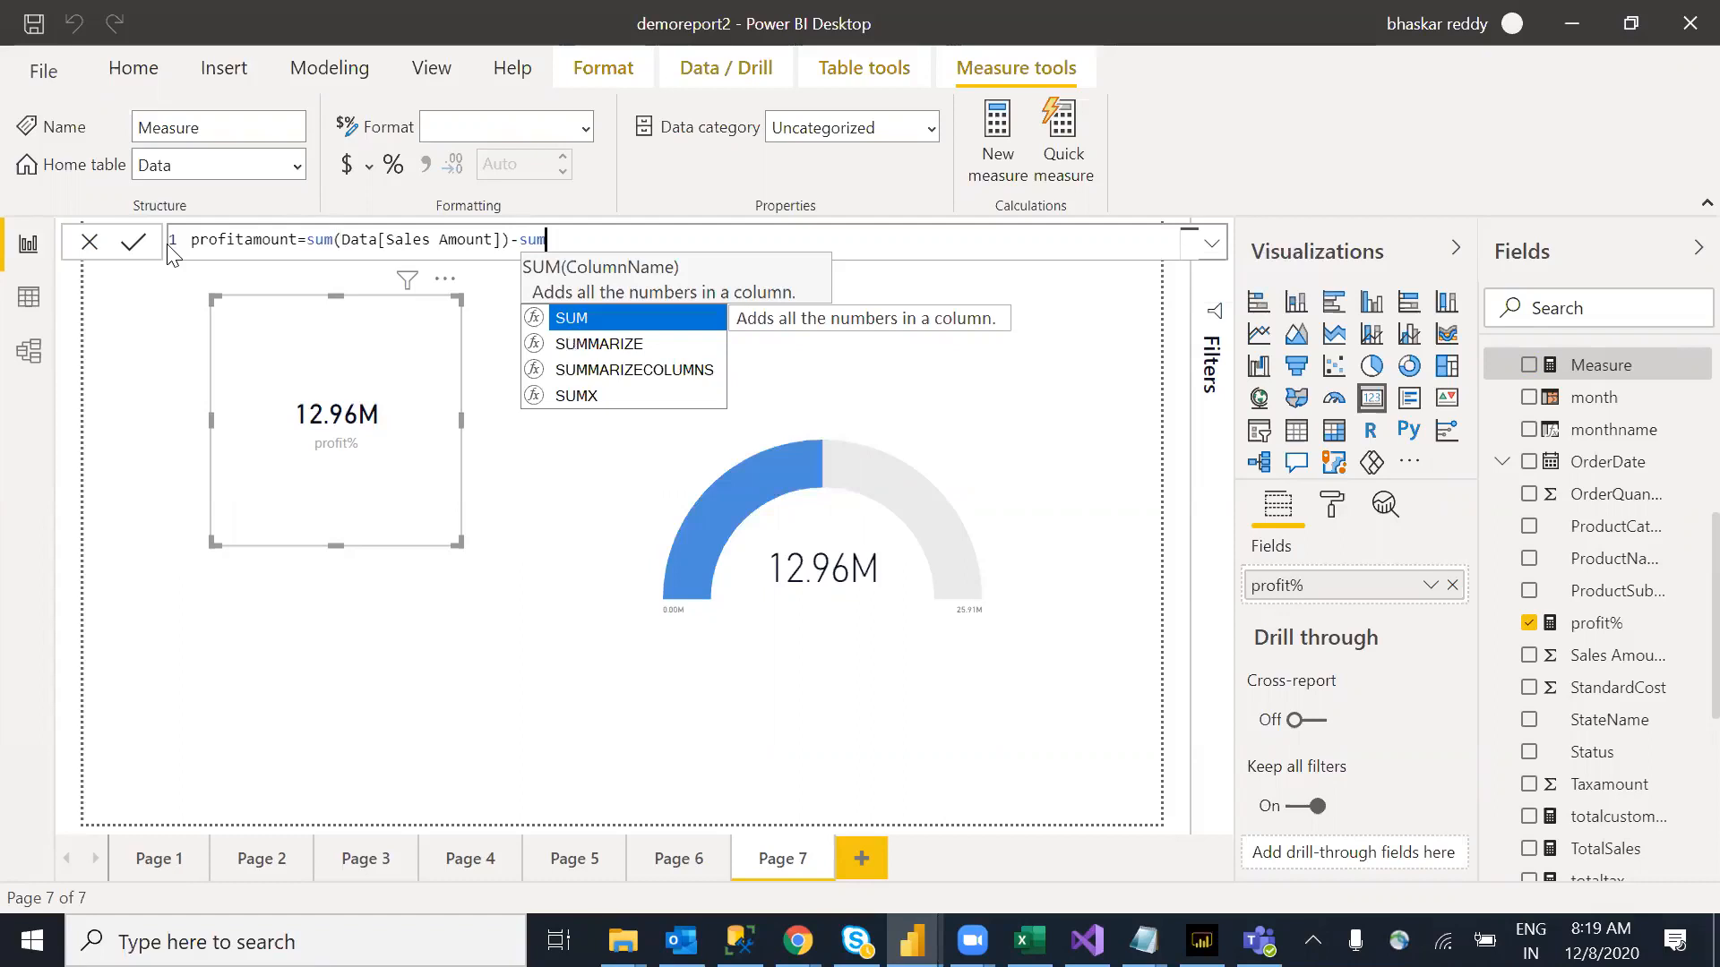
{"action": "key", "text": "Tab"}
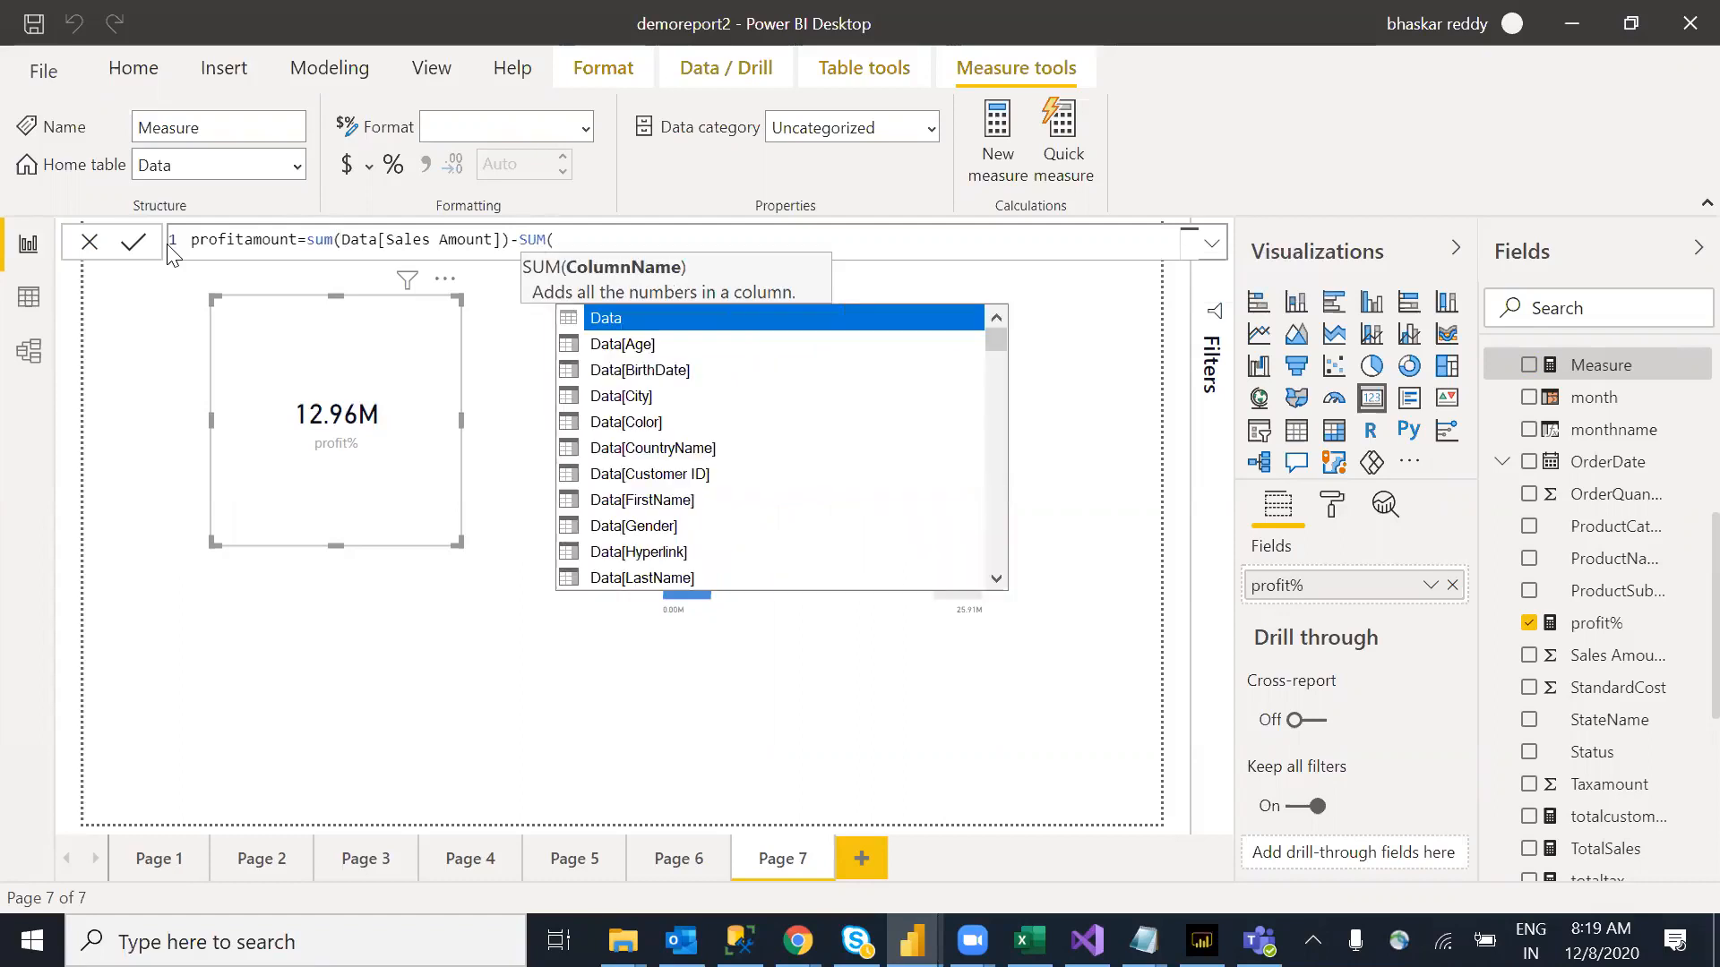
{"action": "type", "text": "Data"}
{"action": "type", "text": "[c"}
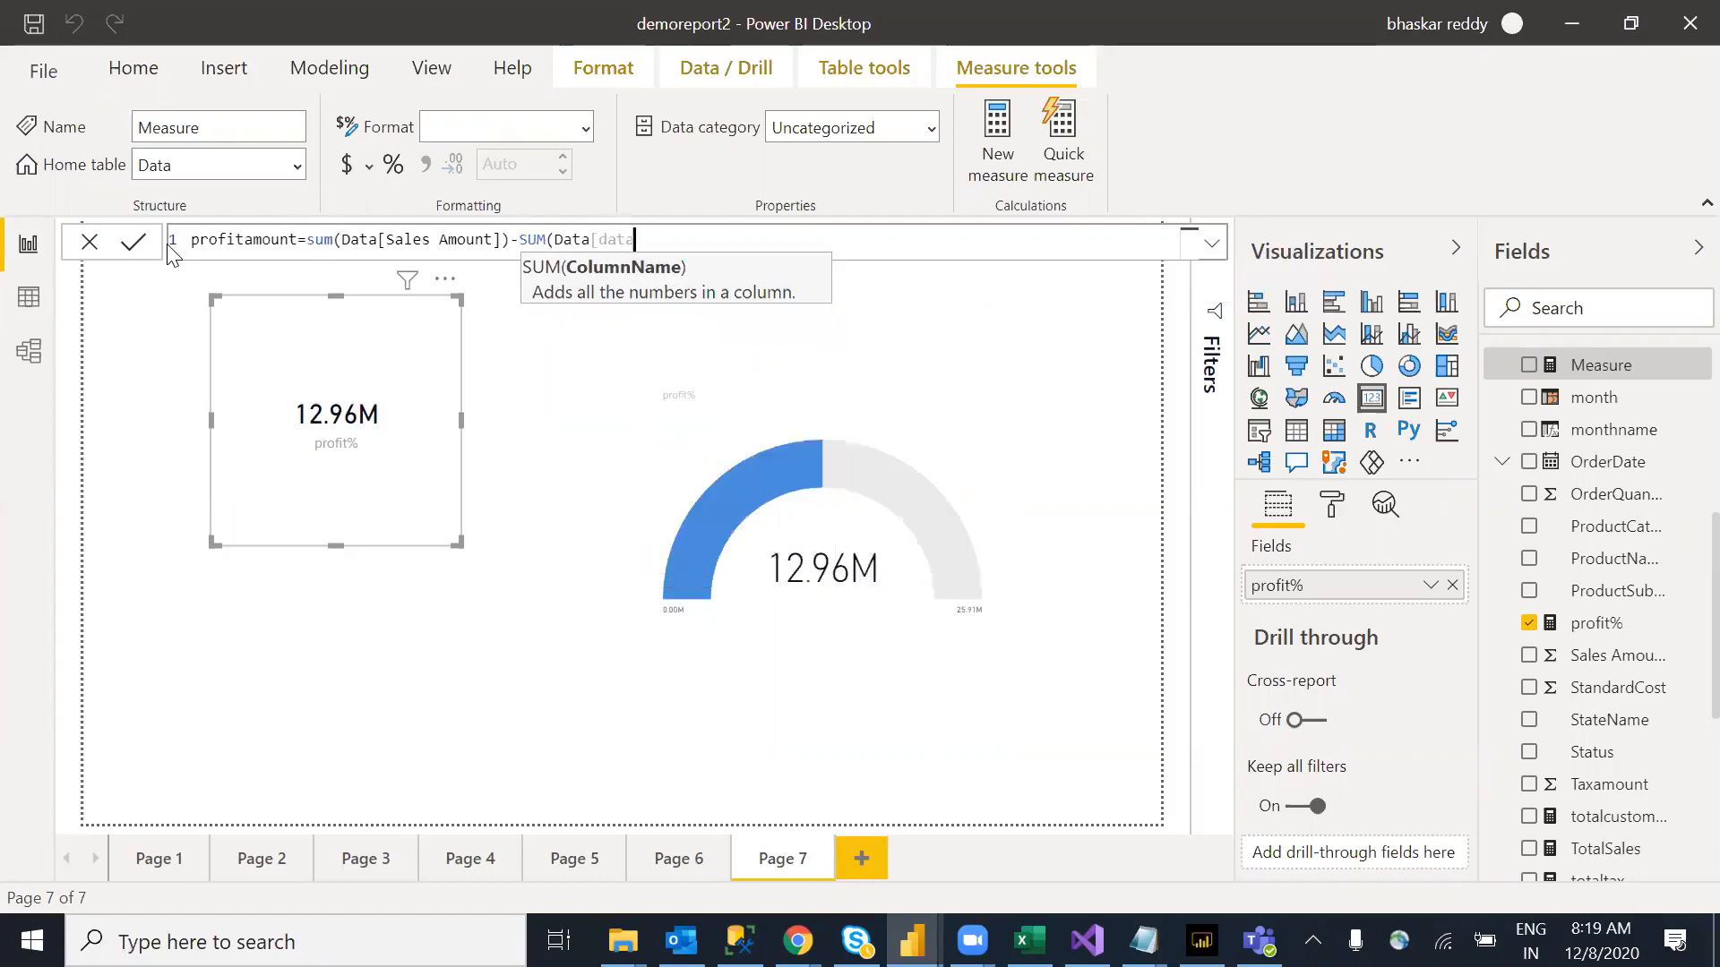
{"action": "key", "text": "BackSpace"}
{"action": "key", "text": "BackSpace"}
{"action": "key", "text": "BackSpace"}
{"action": "key", "text": "BackSpace"}
{"action": "type", "text": "s"}
{"action": "key", "text": "Down"}
{"action": "key", "text": "Tab"}
{"action": "type", "text": ")"}
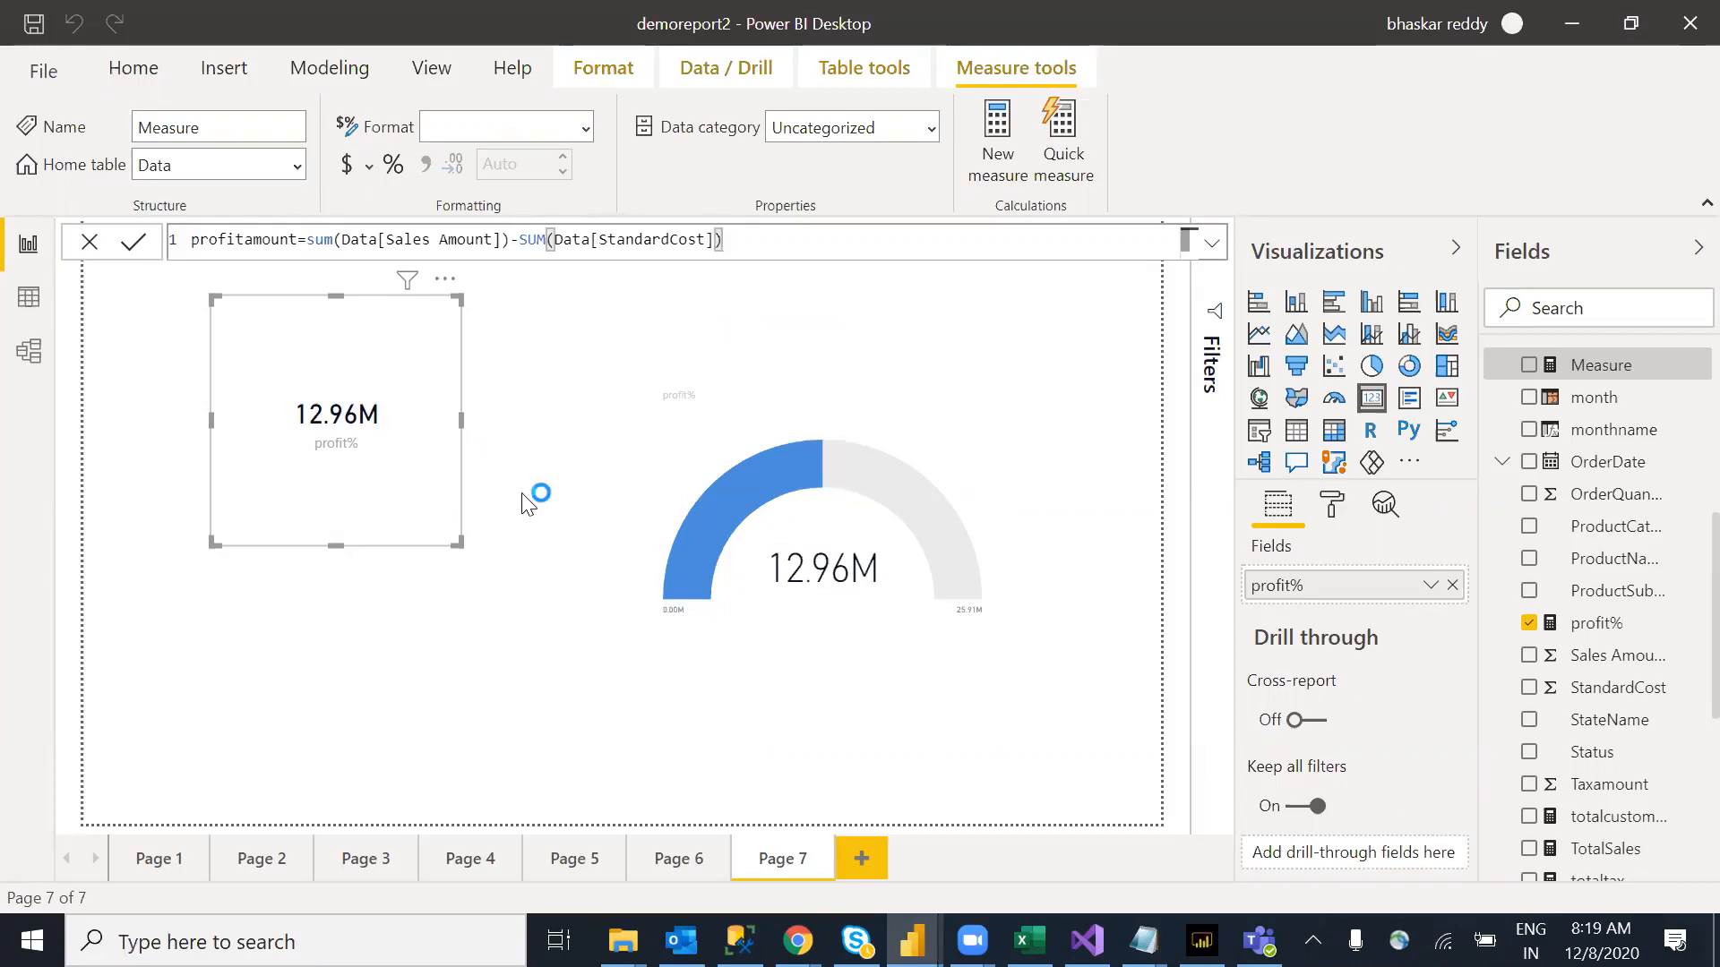
{"action": "key", "text": "Return"}
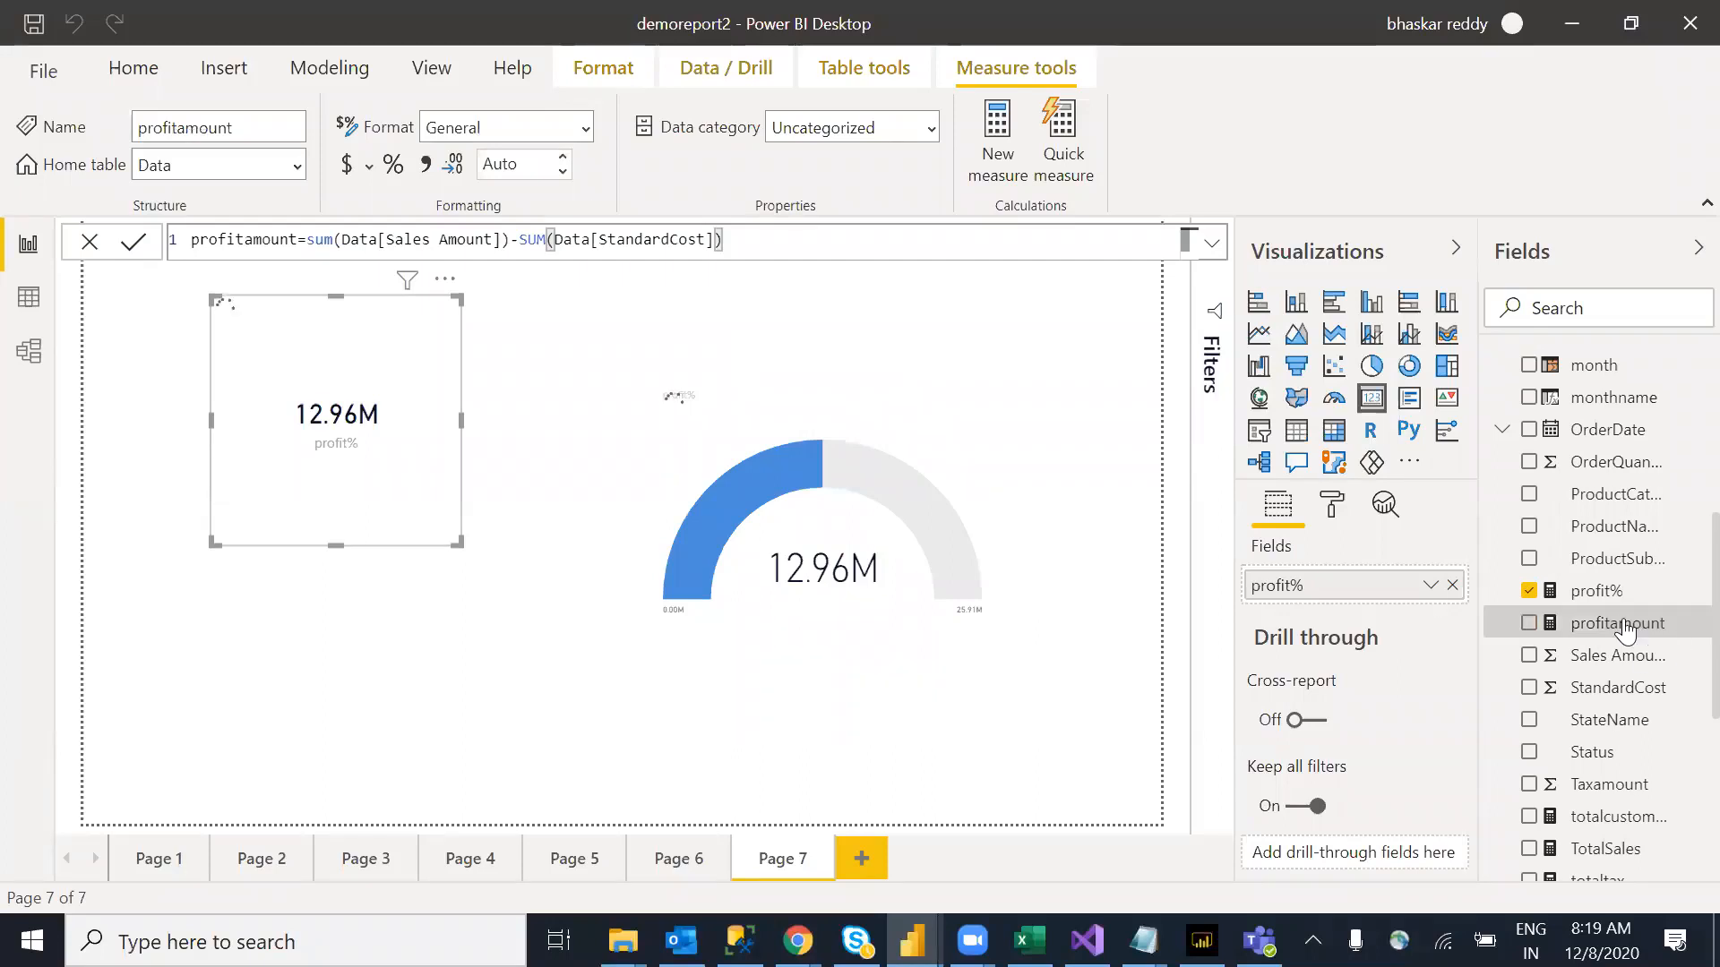
Step: Replace profit% with profitamount in the card and move the gauge up and slightly left on the page
{"action": "left_click_drag", "start_coordinate": [1511, 628], "coordinate": [1359, 589]}
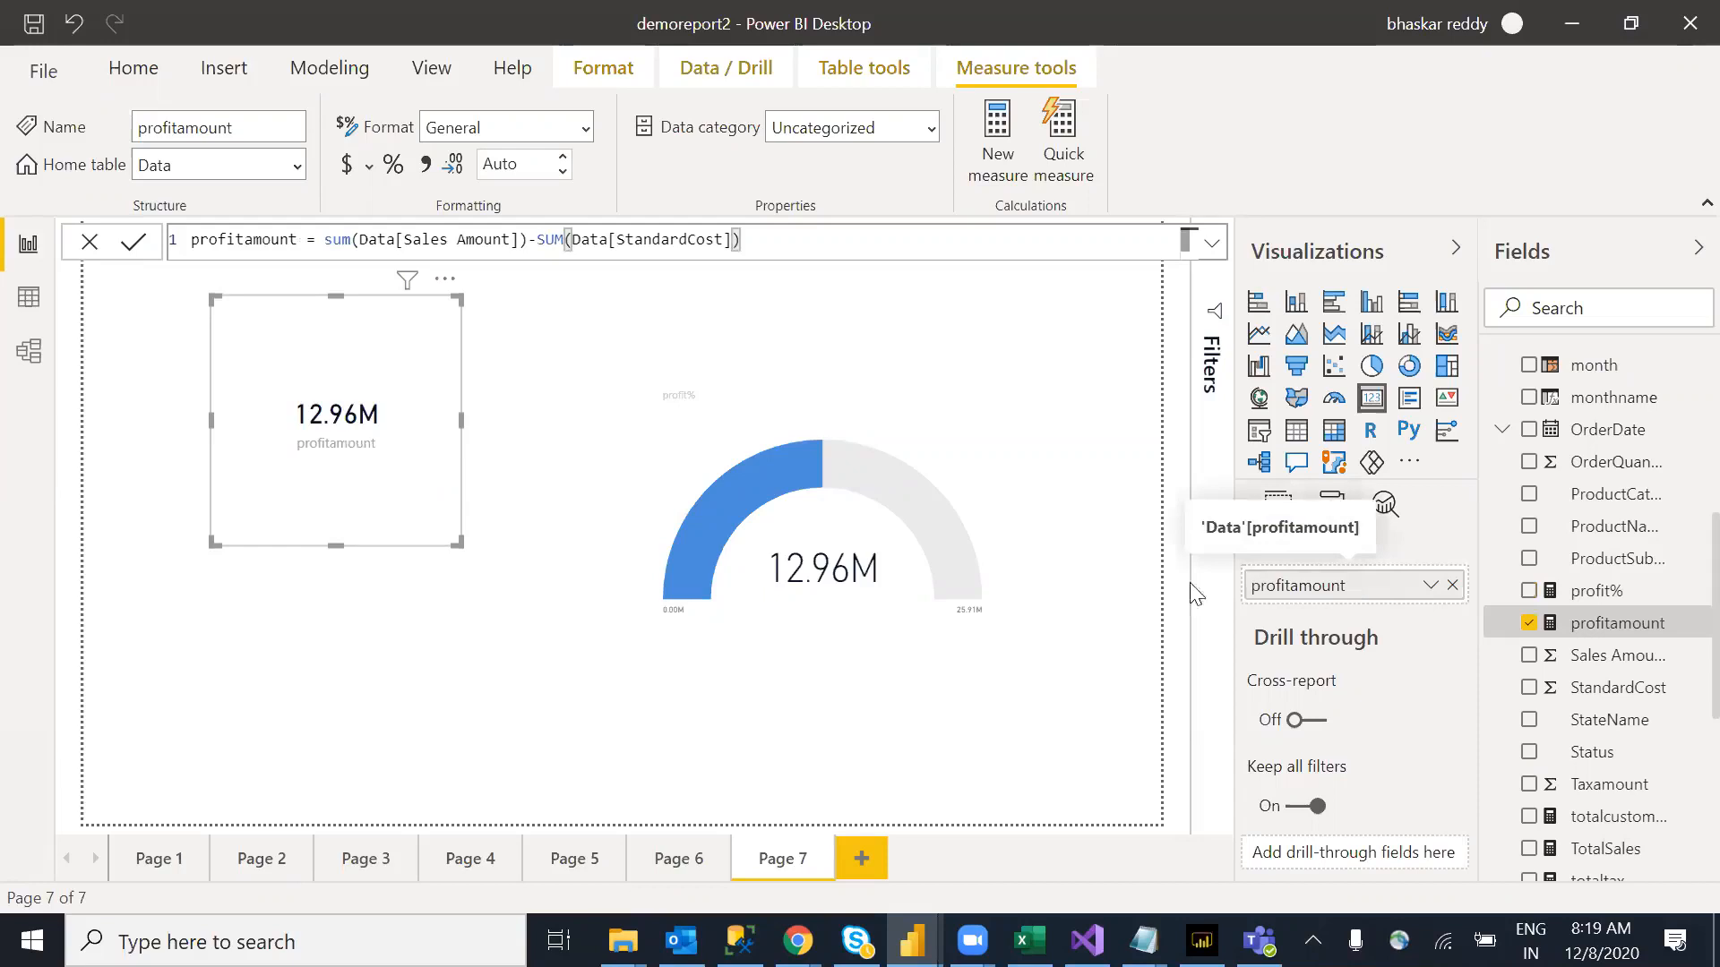
{"action": "left_click", "coordinate": [778, 614]}
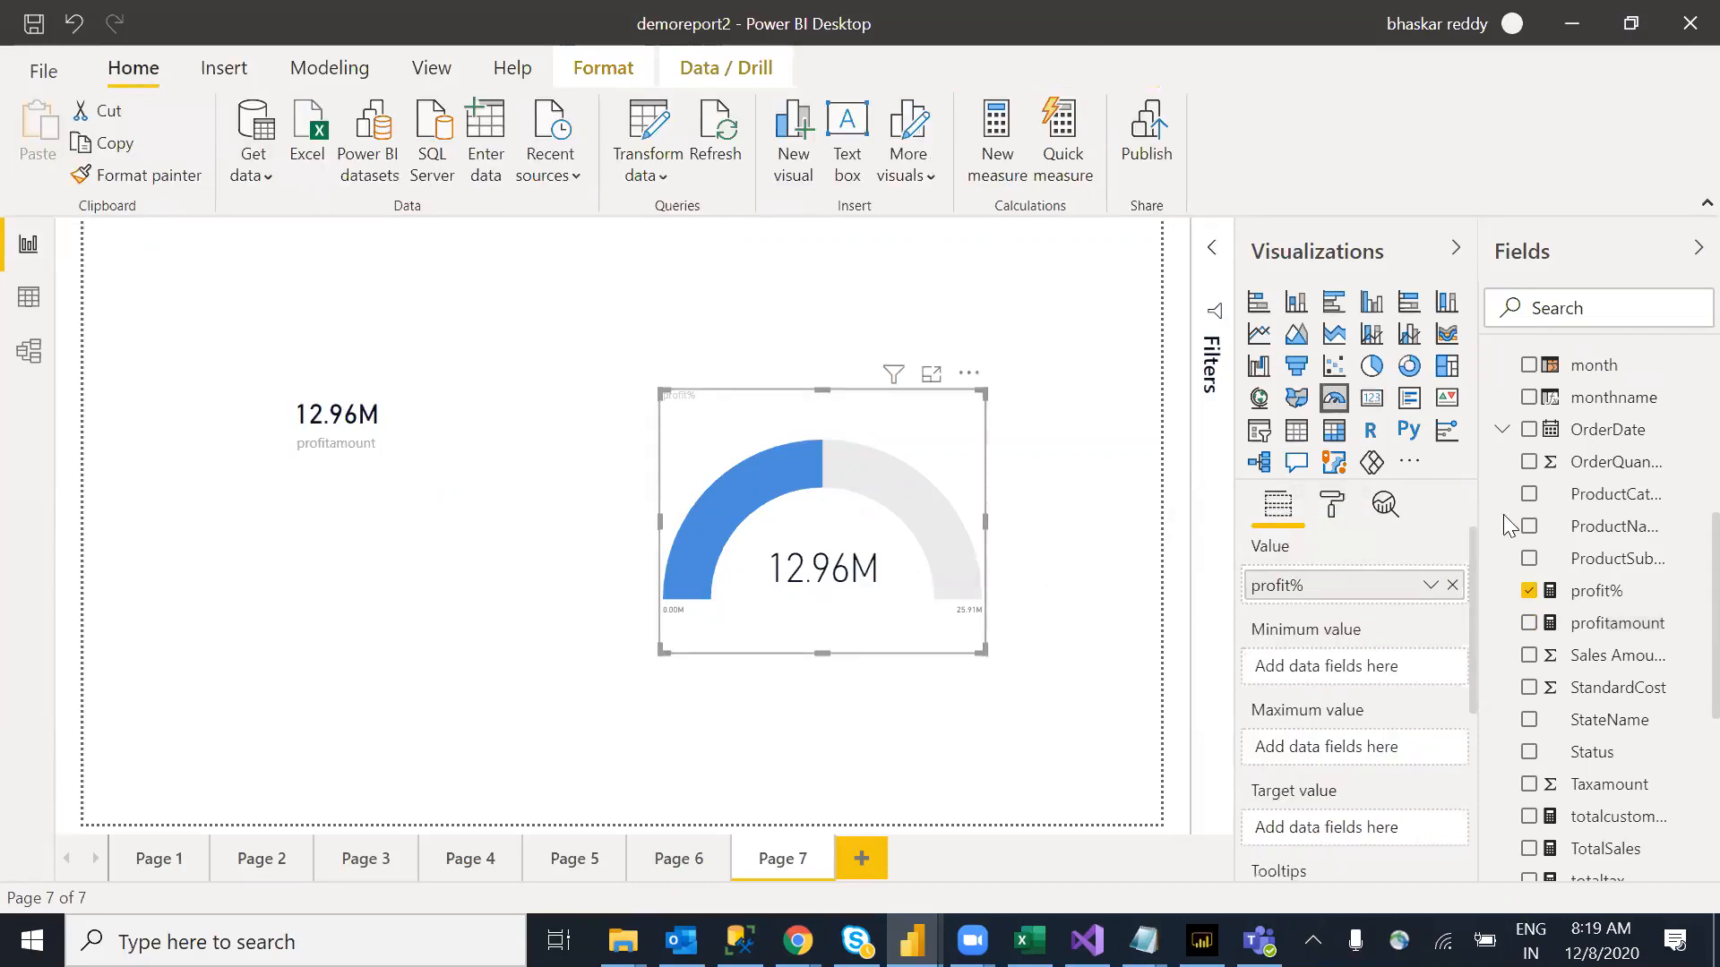
{"action": "left_click", "coordinate": [991, 536]}
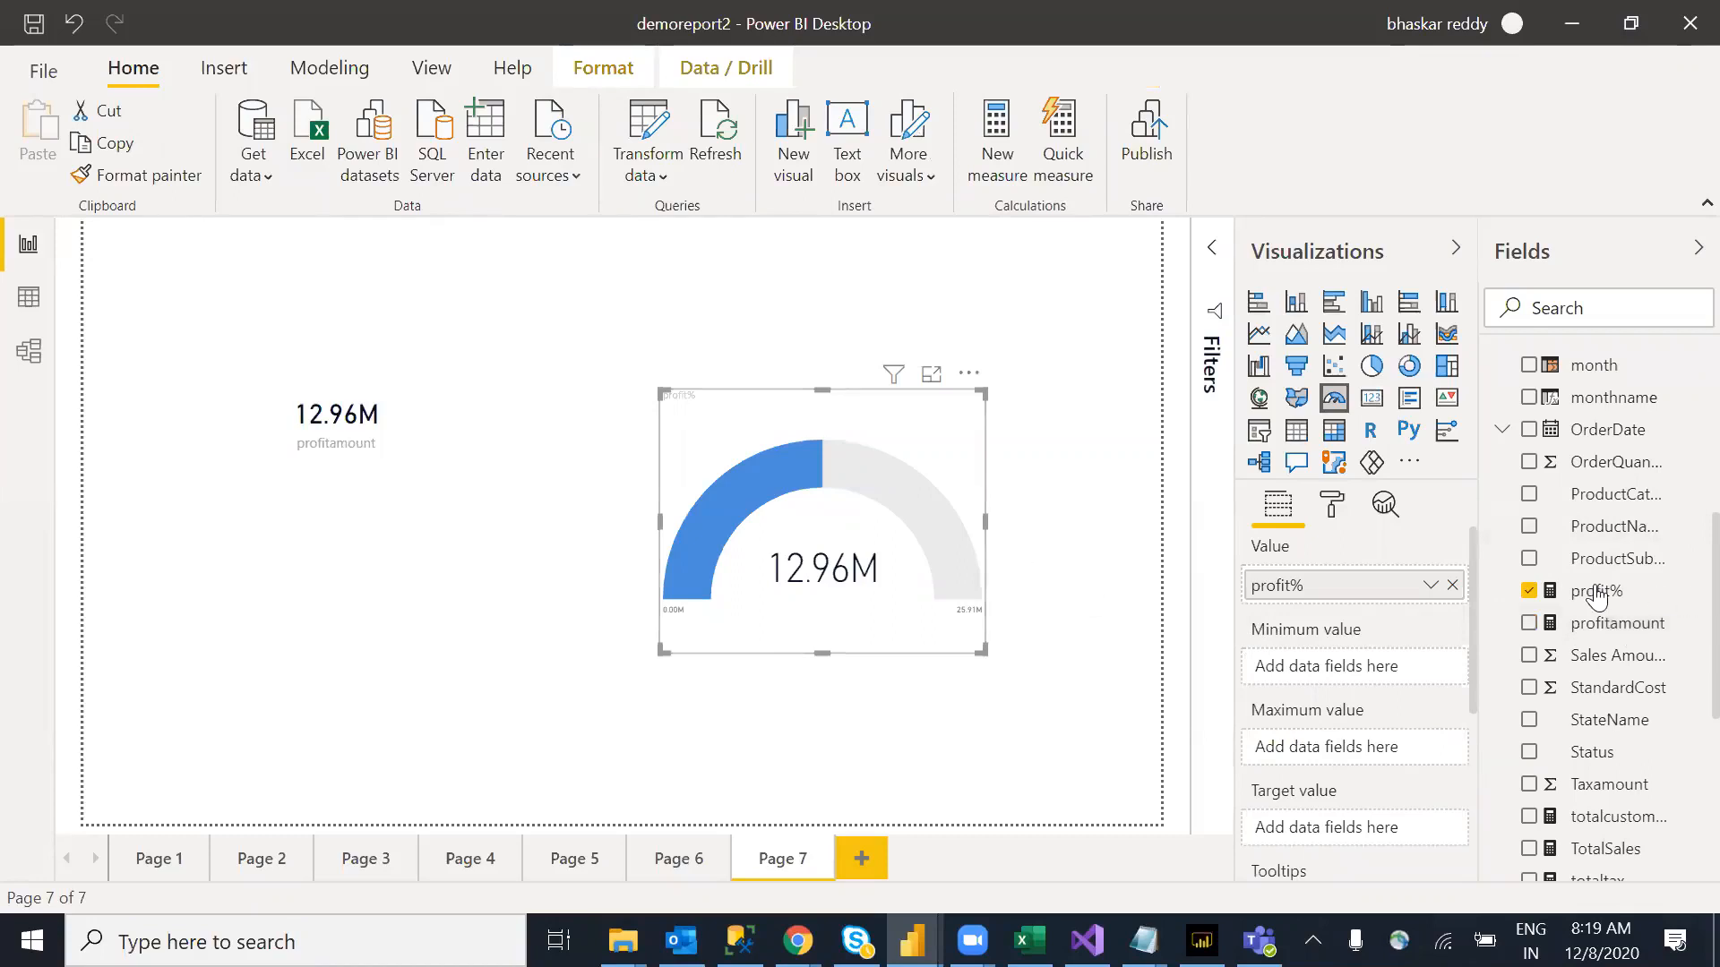
{"action": "left_click", "coordinate": [793, 556]}
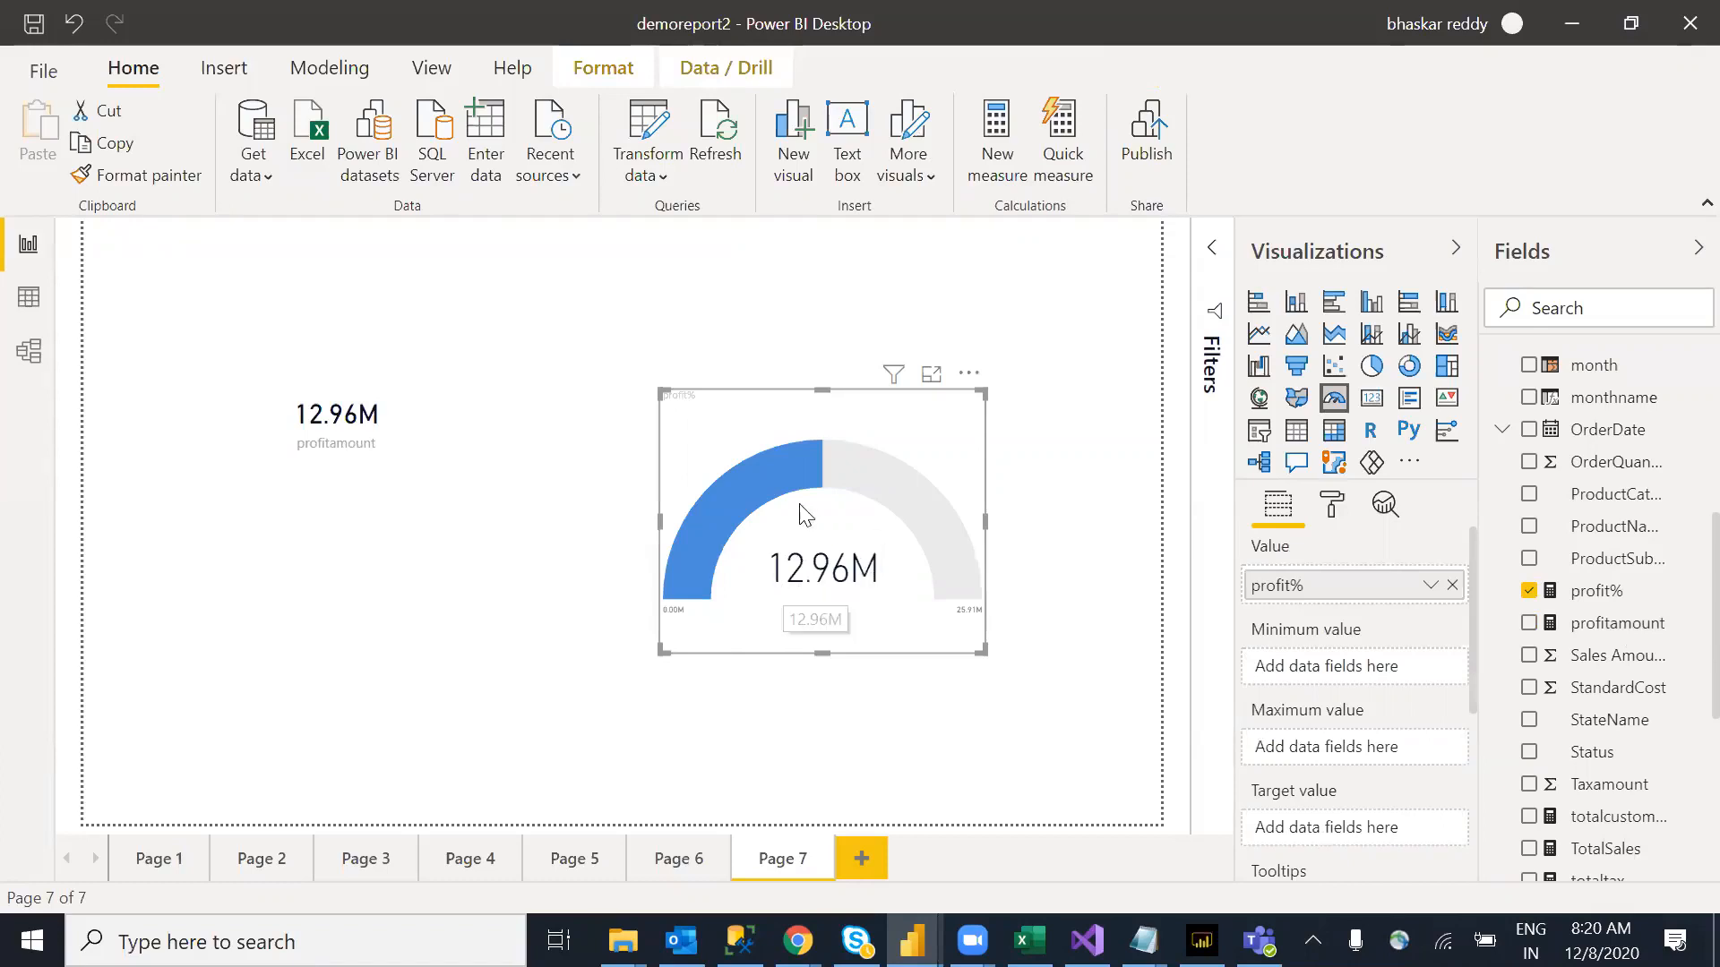
{"action": "left_click_drag", "start_coordinate": [842, 546], "coordinate": [753, 460]}
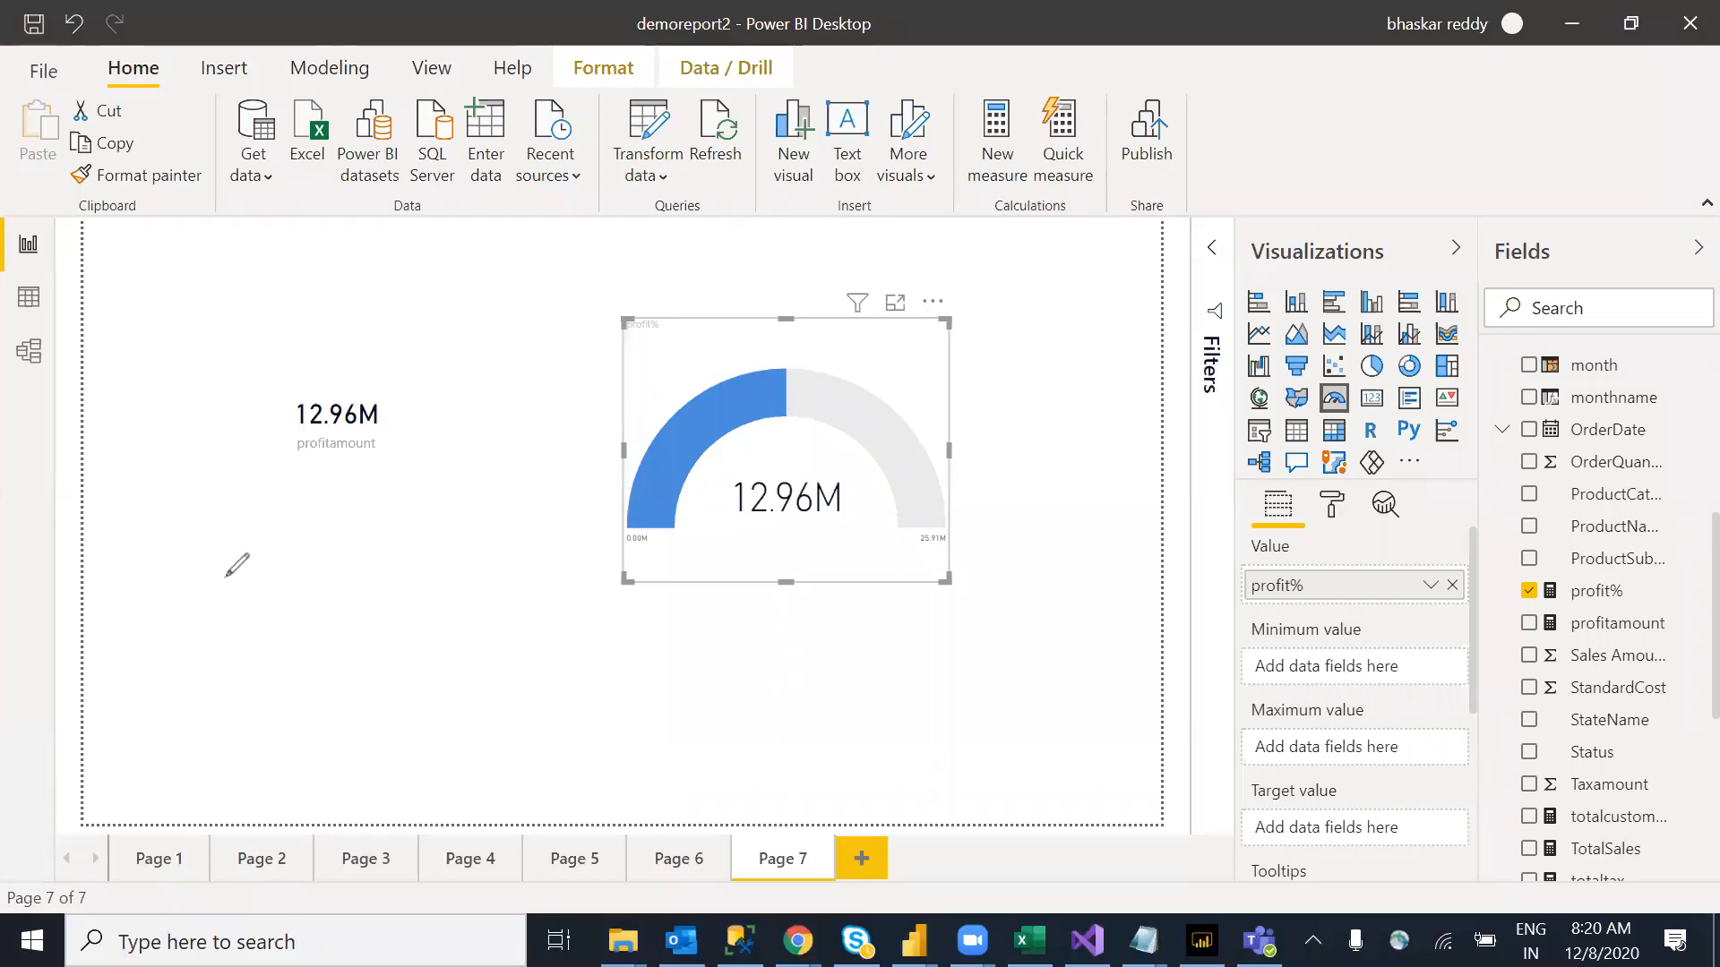
{"action": "left_click_drag", "start_coordinate": [246, 660], "coordinate": [259, 708]}
{"action": "left_click_drag", "start_coordinate": [296, 594], "coordinate": [369, 592]}
{"action": "left_click_drag", "start_coordinate": [733, 512], "coordinate": [752, 632]}
{"action": "mouse_move", "coordinate": [887, 474]}
{"action": "left_mouse_down"}
{"action": "mouse_move", "coordinate": [959, 628]}
{"action": "mouse_move", "coordinate": [909, 605]}
{"action": "left_mouse_up"}
{"action": "mouse_move", "coordinate": [983, 511]}
{"action": "left_mouse_down"}
{"action": "mouse_move", "coordinate": [1008, 634]}
{"action": "mouse_move", "coordinate": [998, 524]}
{"action": "left_mouse_up"}
{"action": "mouse_move", "coordinate": [659, 475]}
{"action": "left_mouse_down"}
{"action": "mouse_move", "coordinate": [1031, 436]}
{"action": "mouse_move", "coordinate": [1133, 617]}
{"action": "left_mouse_up"}
{"action": "left_click_drag", "start_coordinate": [740, 712], "coordinate": [688, 470]}
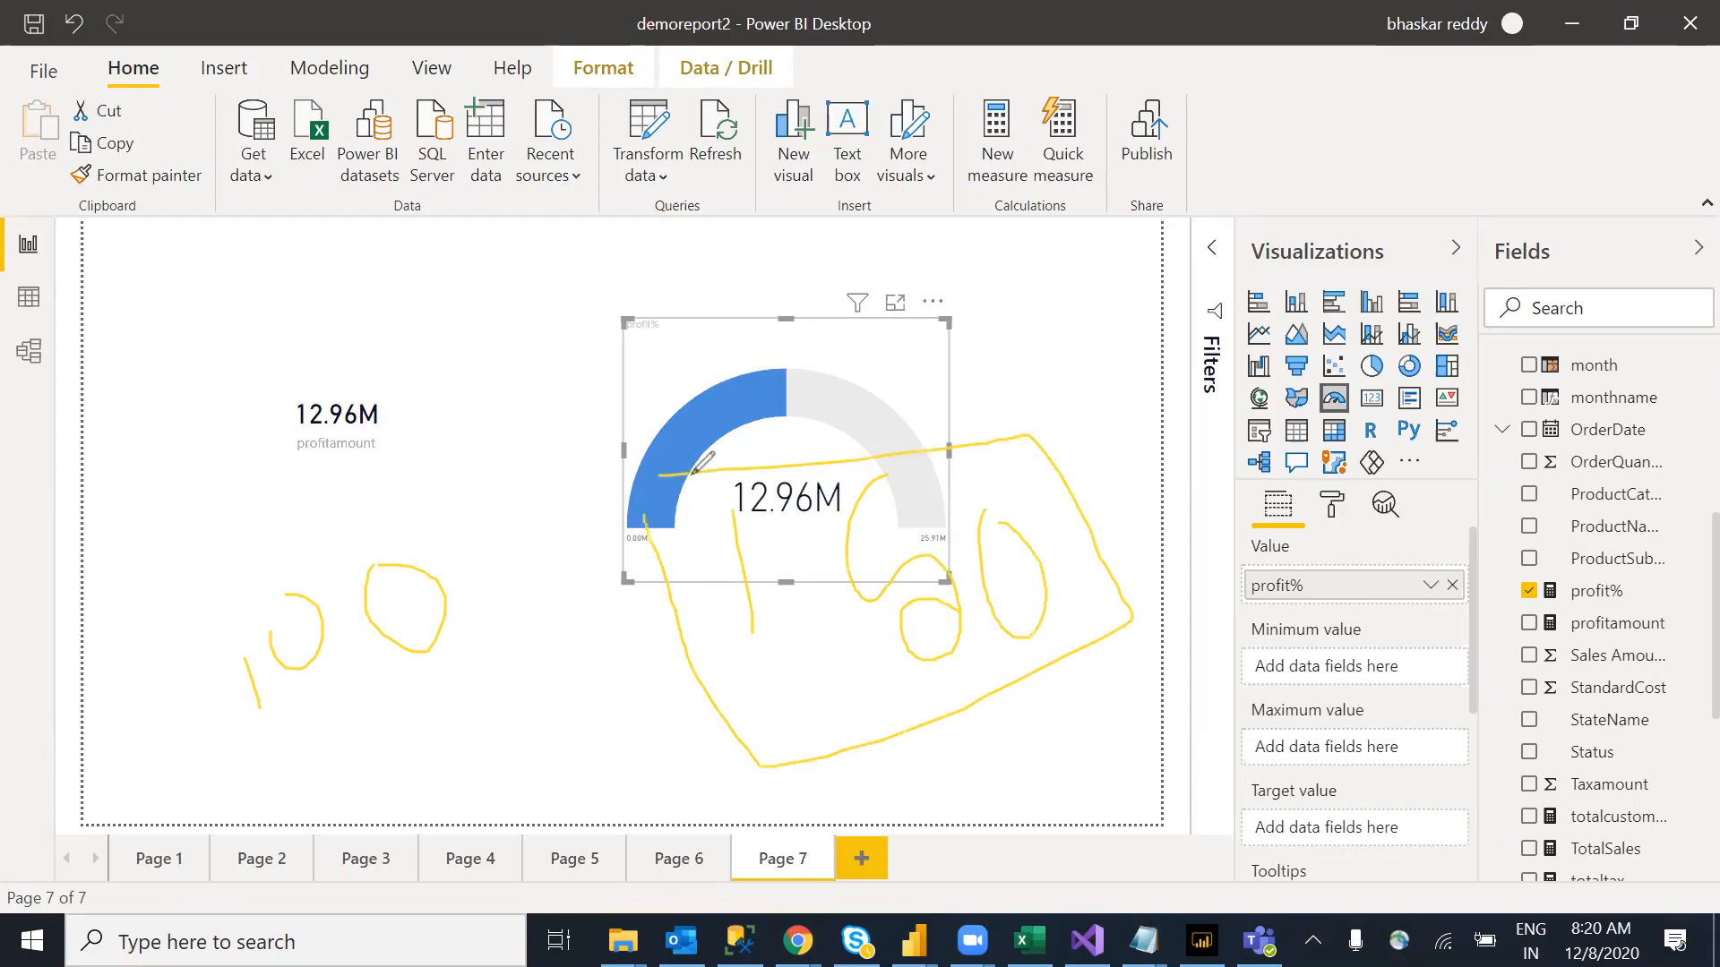
{"action": "left_click", "coordinate": [1188, 186]}
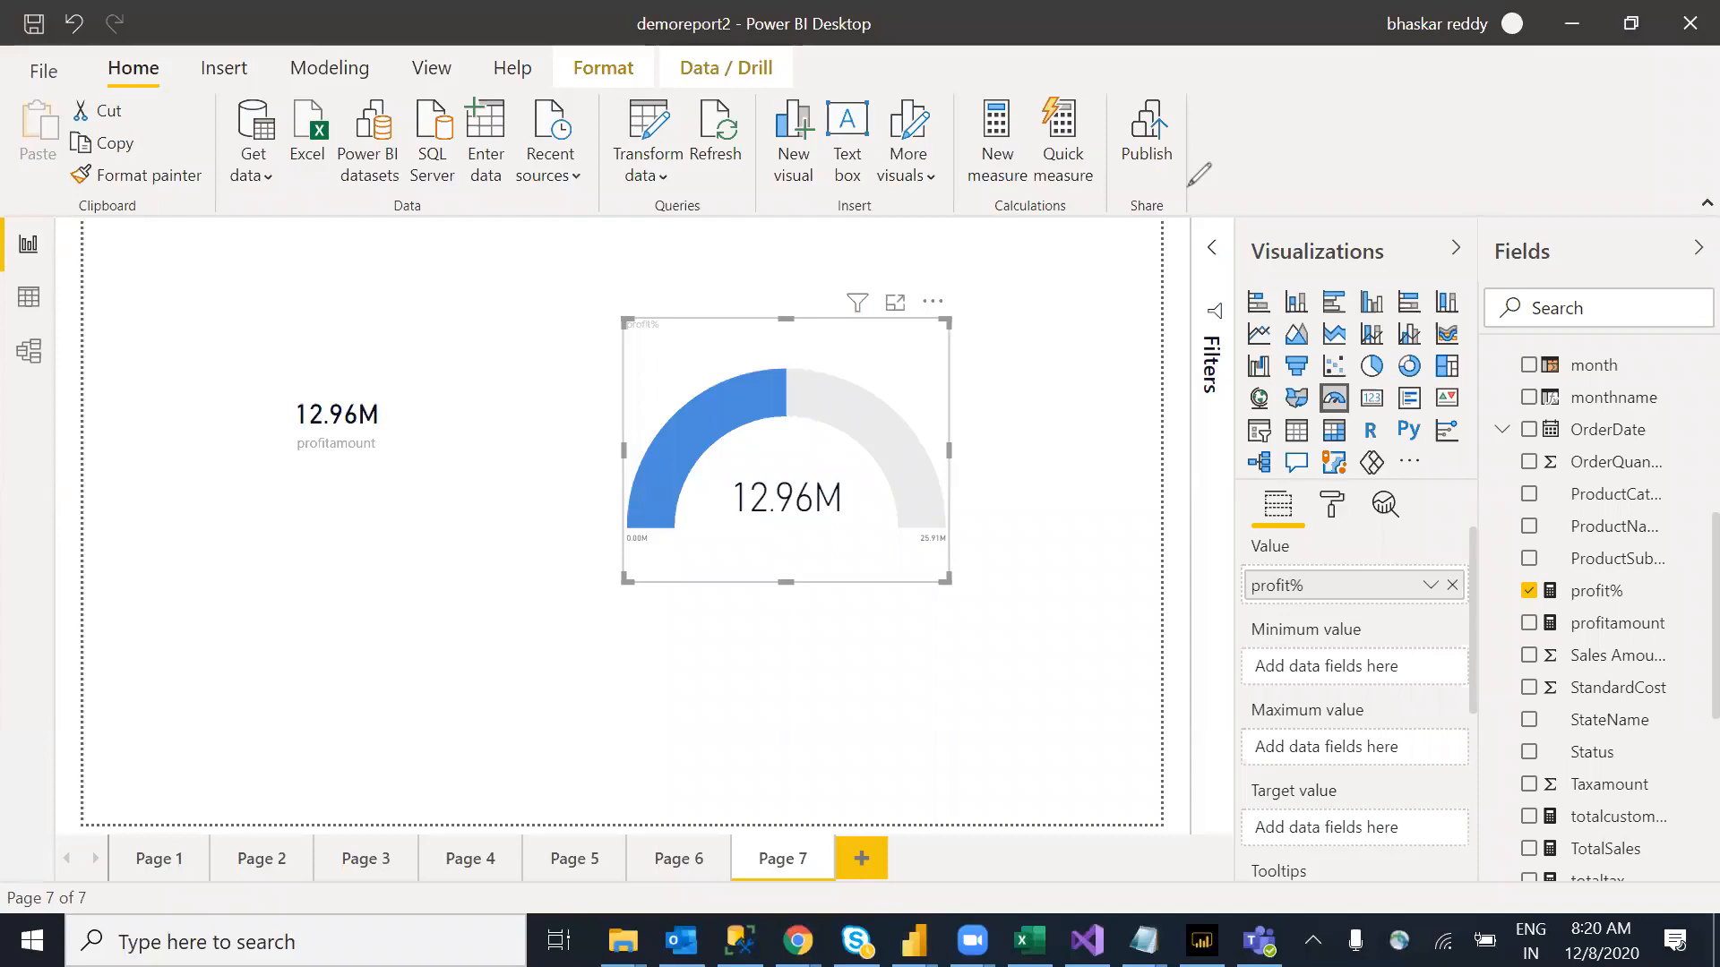
{"action": "scroll", "coordinate": [1677, 555], "scroll_direction": "up", "scroll_amount": 3}
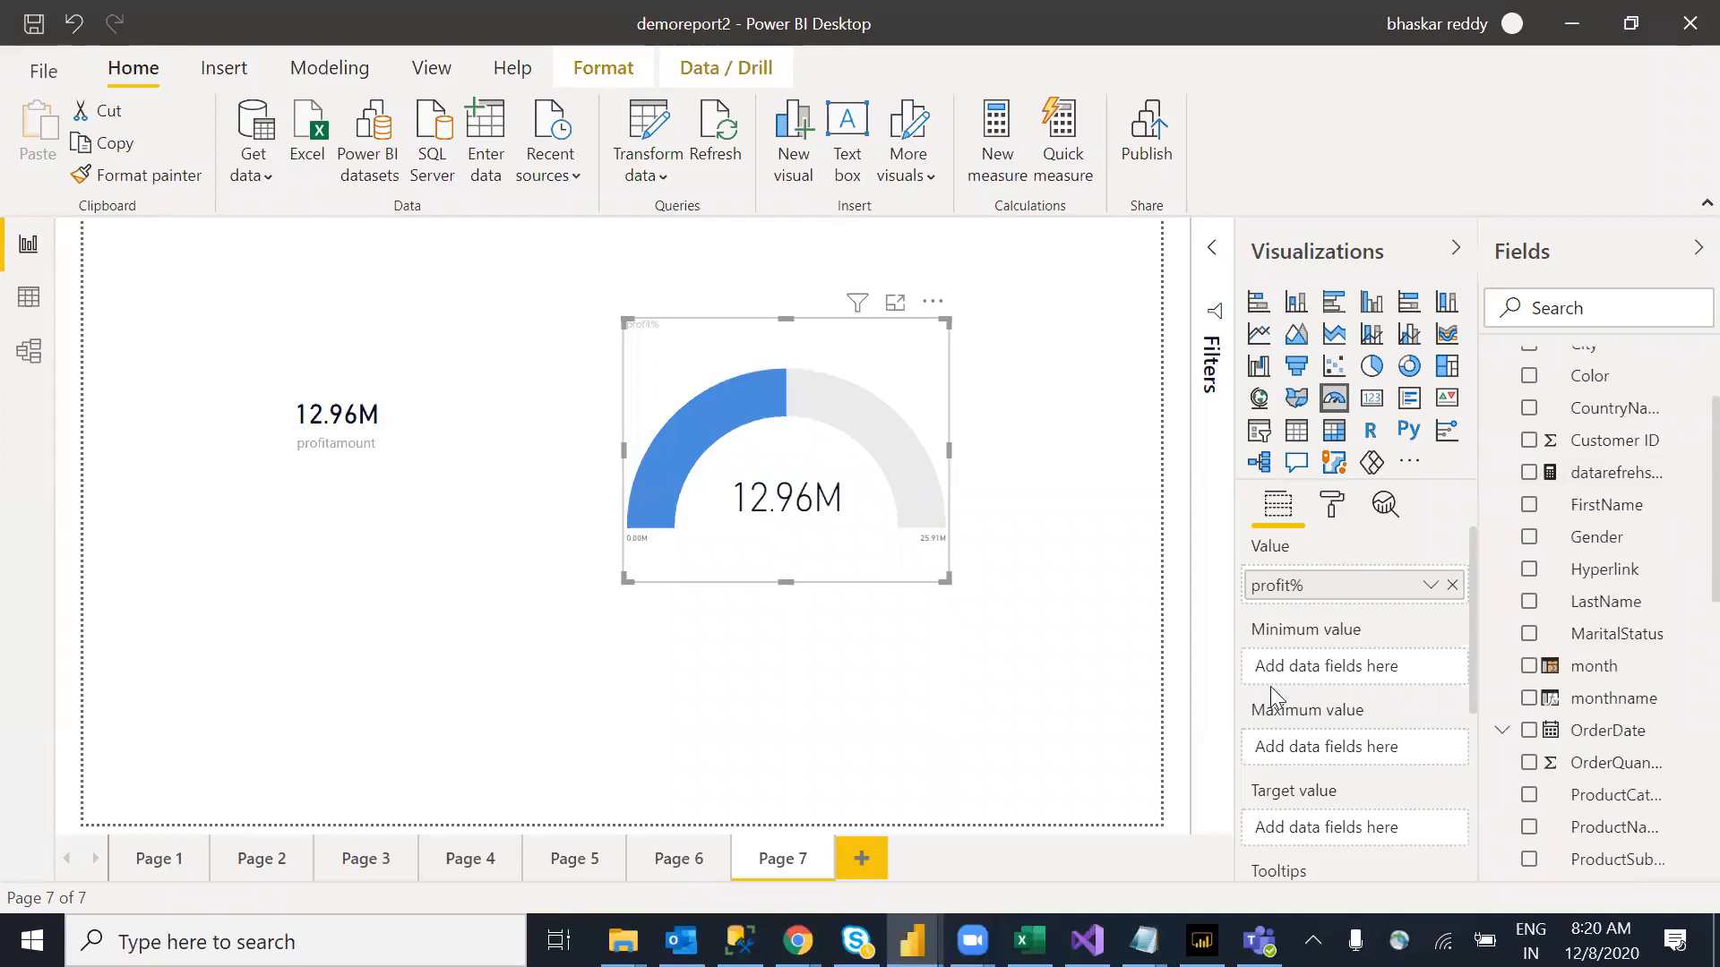
{"action": "left_click", "coordinate": [1332, 507]}
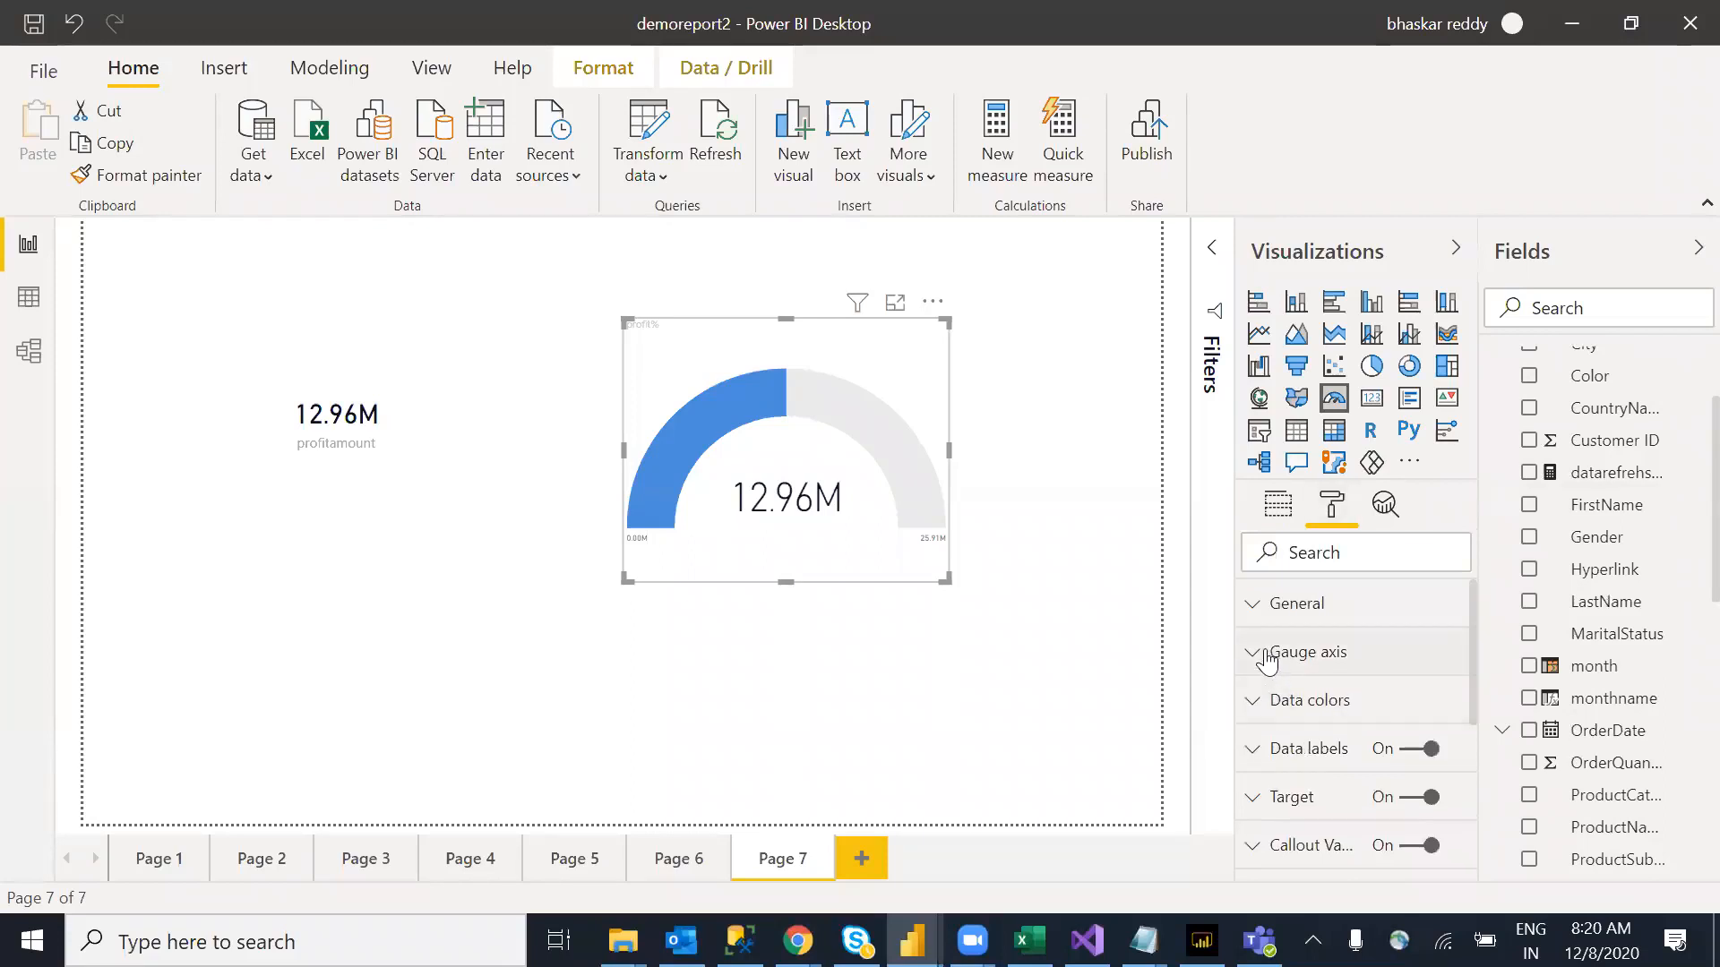
{"action": "left_click", "coordinate": [1267, 657]}
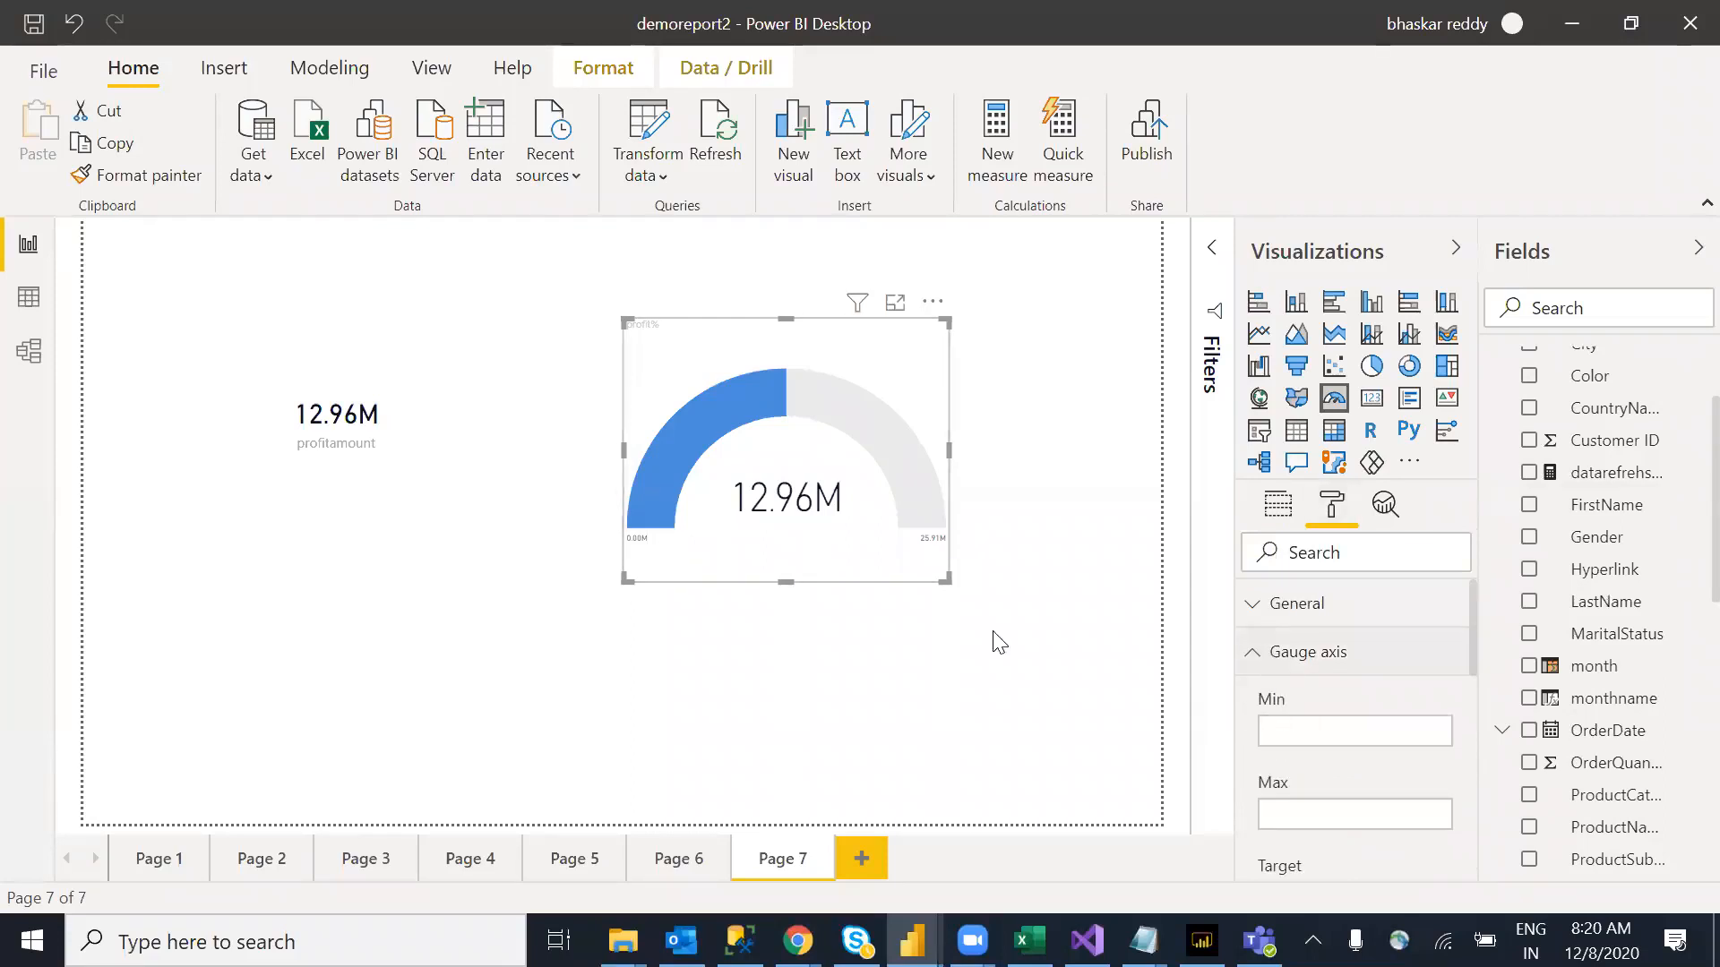
{"action": "scroll", "coordinate": [1474, 645], "scroll_direction": "down", "scroll_amount": 3}
{"action": "left_click", "coordinate": [1297, 682]}
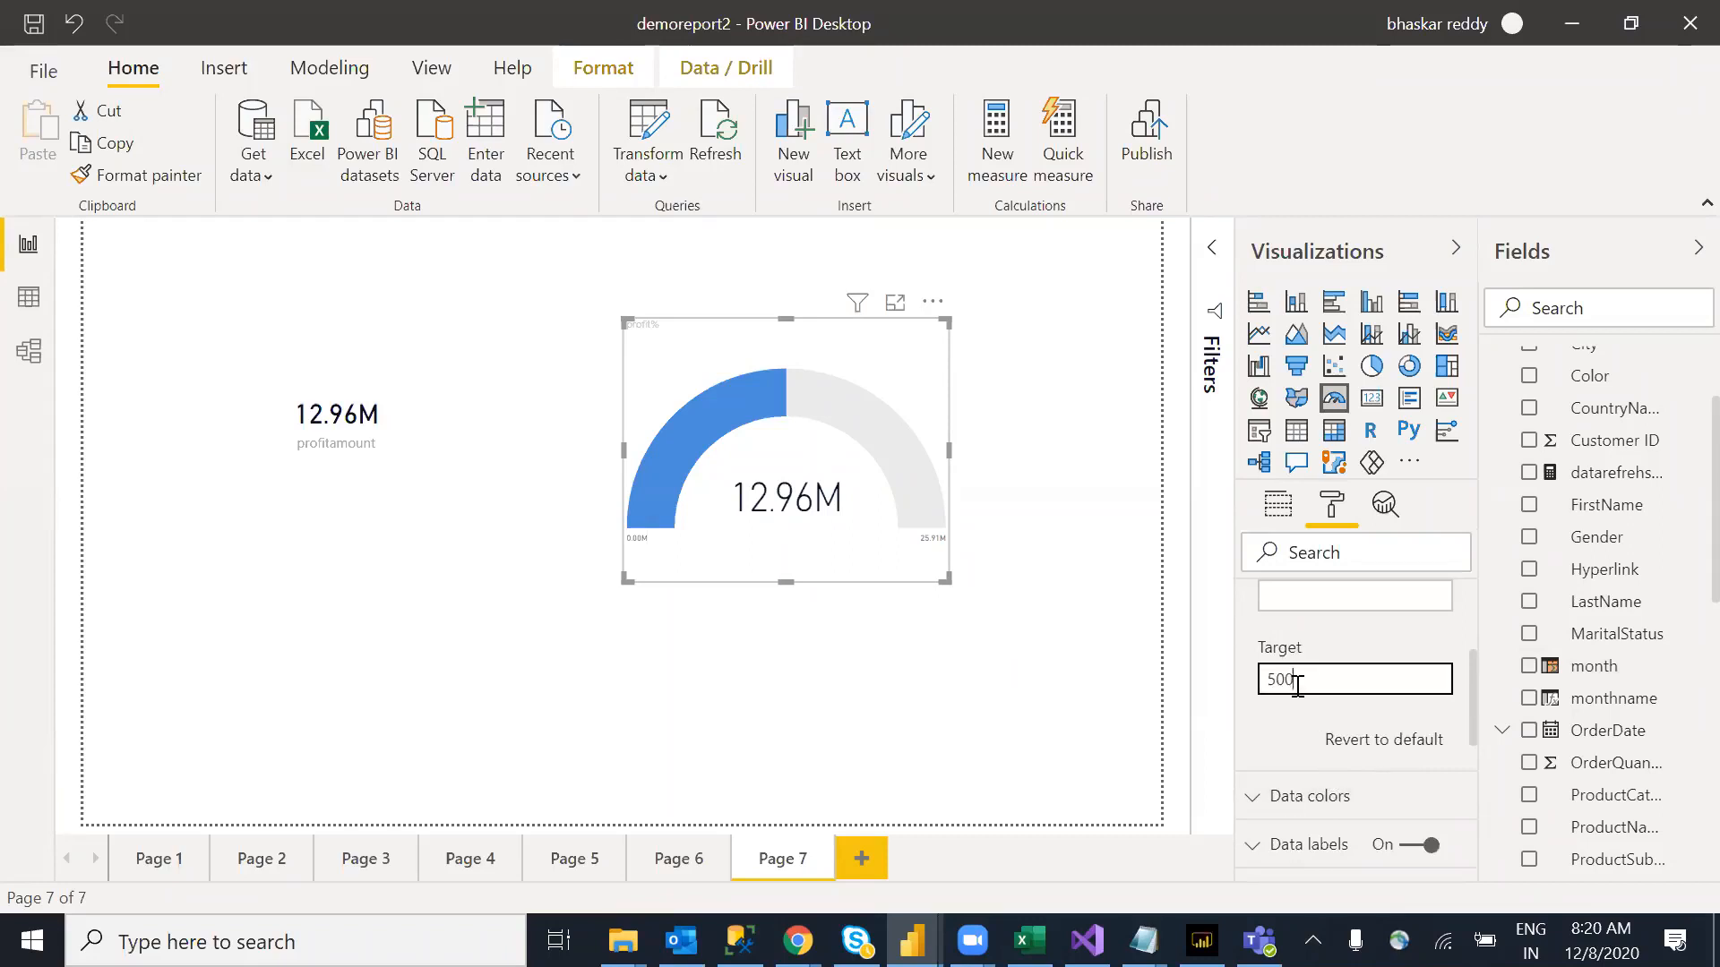
{"action": "key", "text": "BackSpace"}
{"action": "key", "text": "BackSpace"}
{"action": "key", "text": "BackSpace"}
{"action": "key", "text": "BackSpace"}
{"action": "key", "text": "BackSpace"}
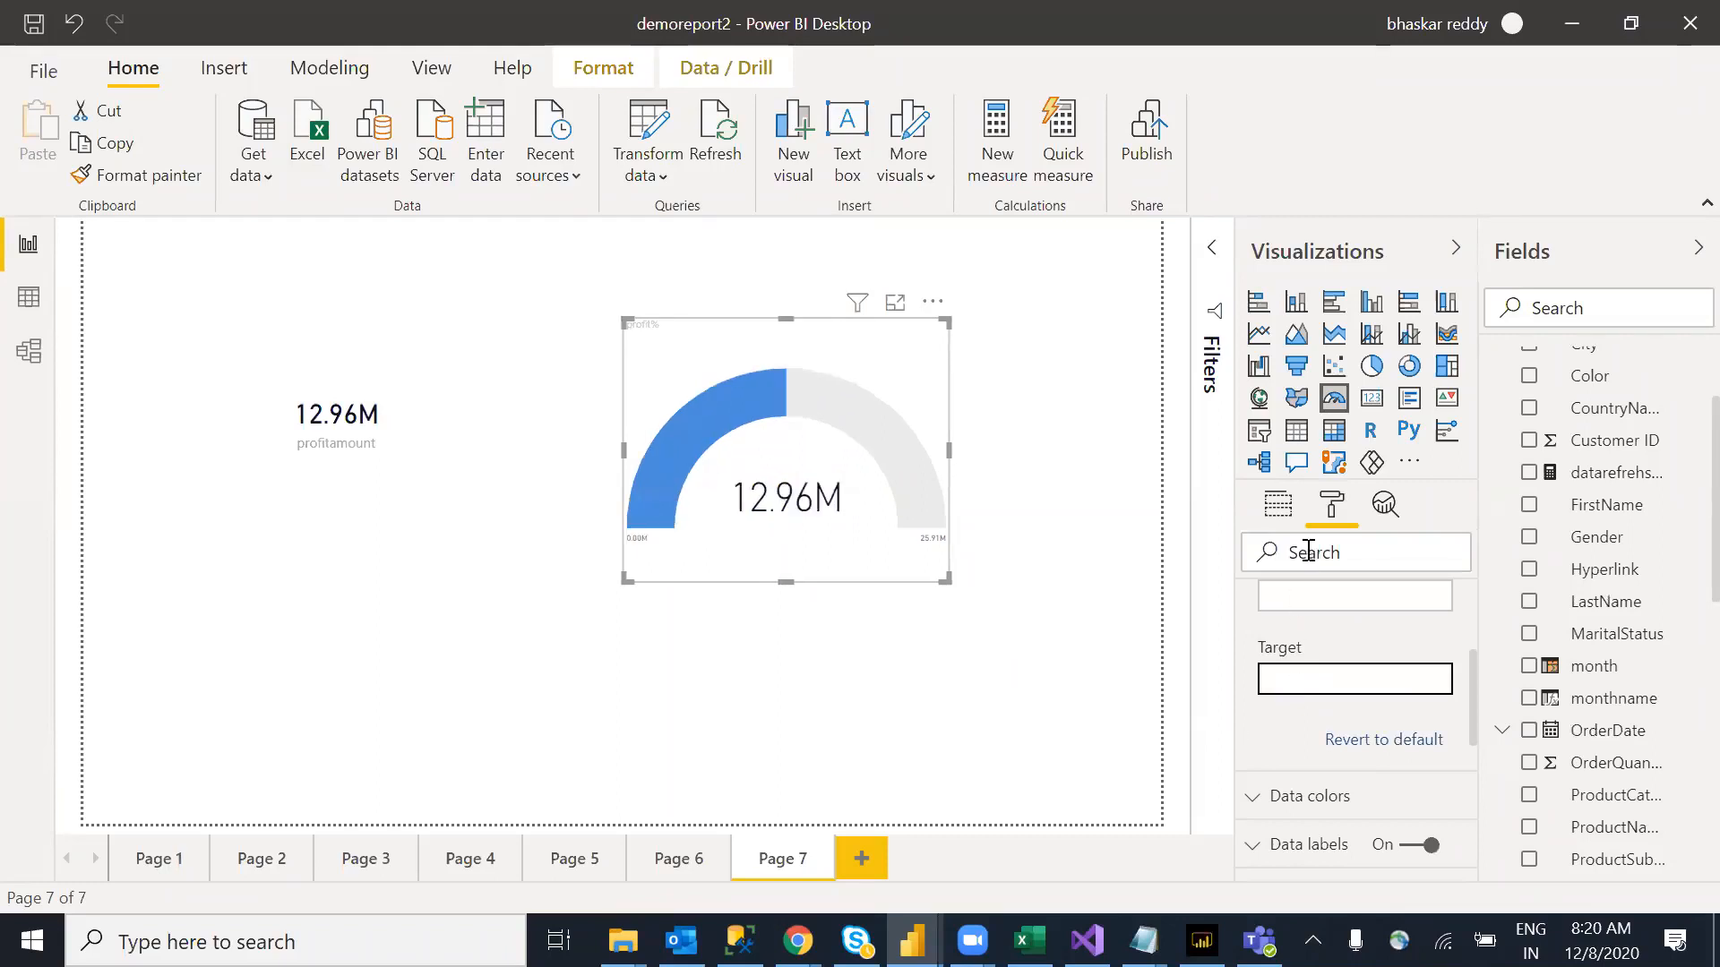
{"action": "left_click", "coordinate": [1292, 518]}
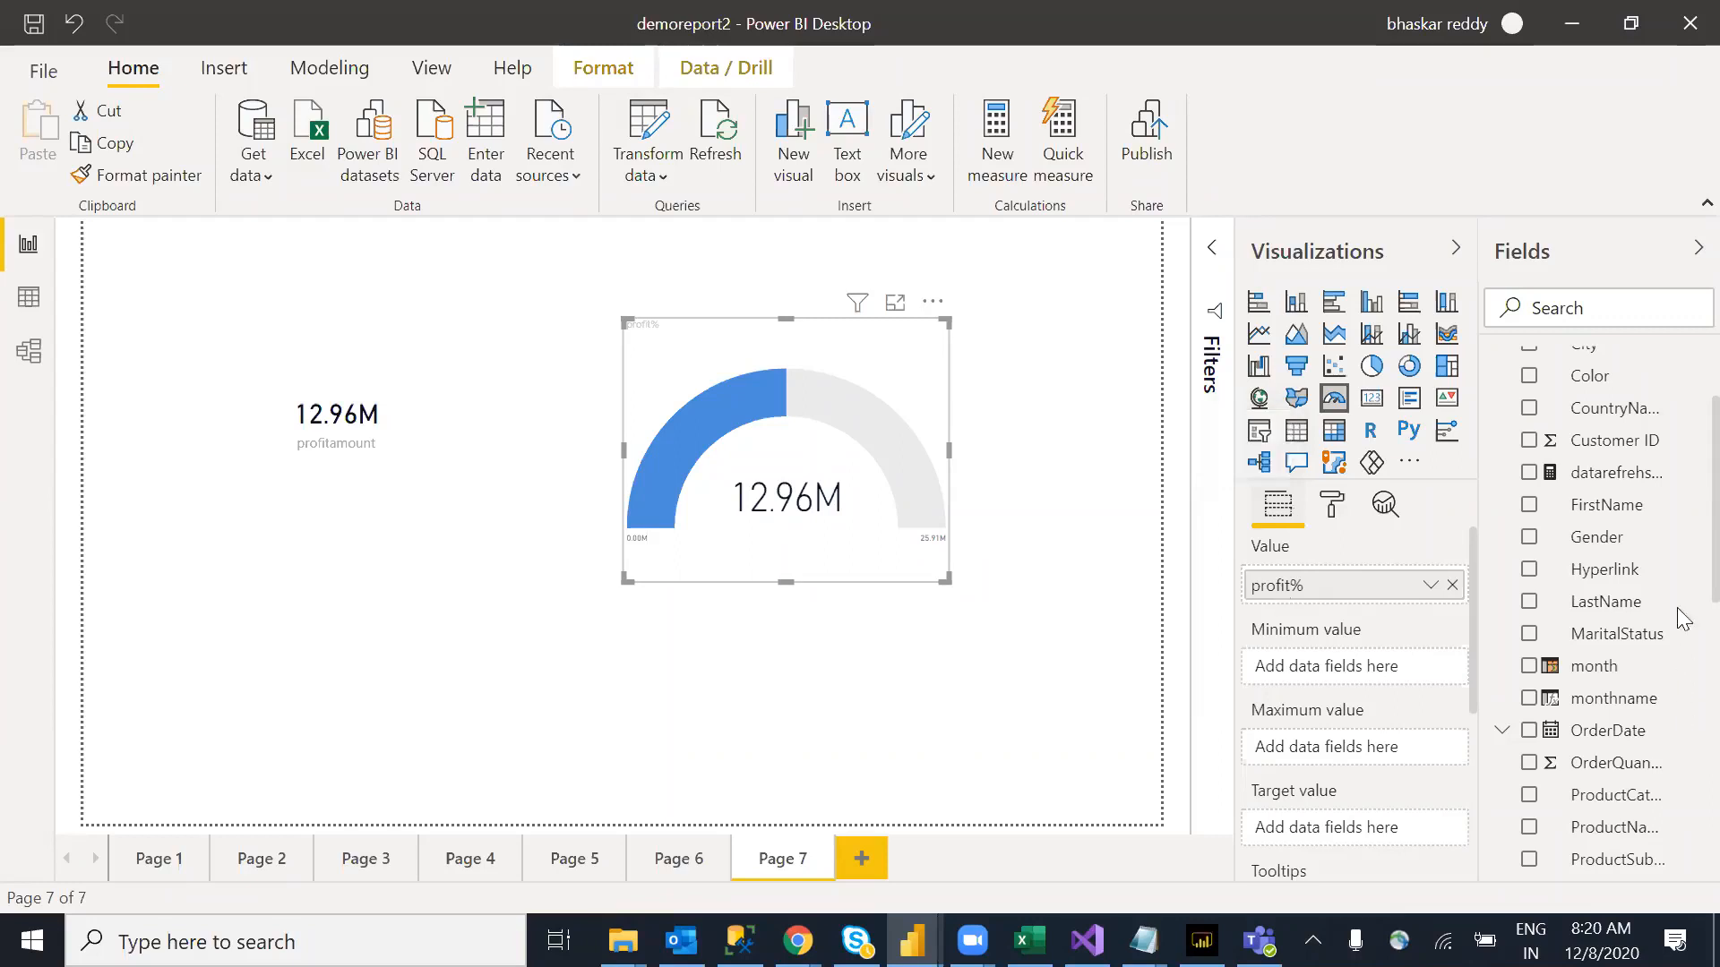
Step: Create a new measure in the Data table and begin its formula as tagetfprofit=sum(Data[StandardCost]
{"action": "scroll", "coordinate": [1681, 528], "scroll_direction": "up", "scroll_amount": 3}
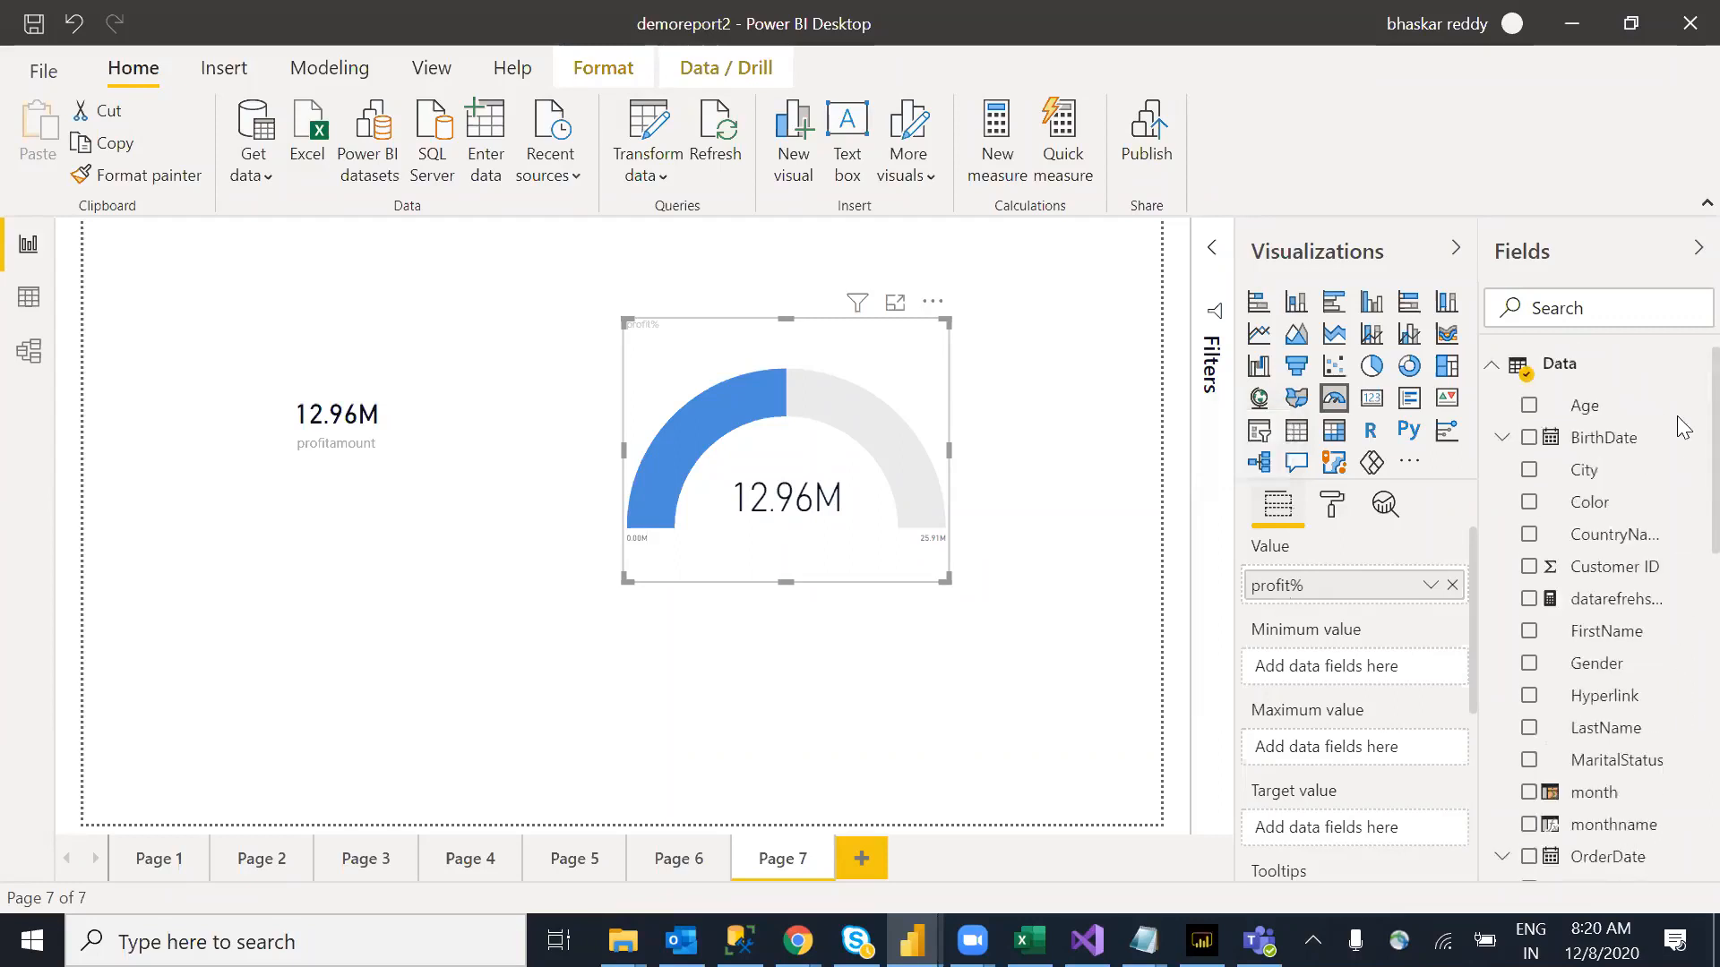
{"action": "right_click", "coordinate": [1552, 368]}
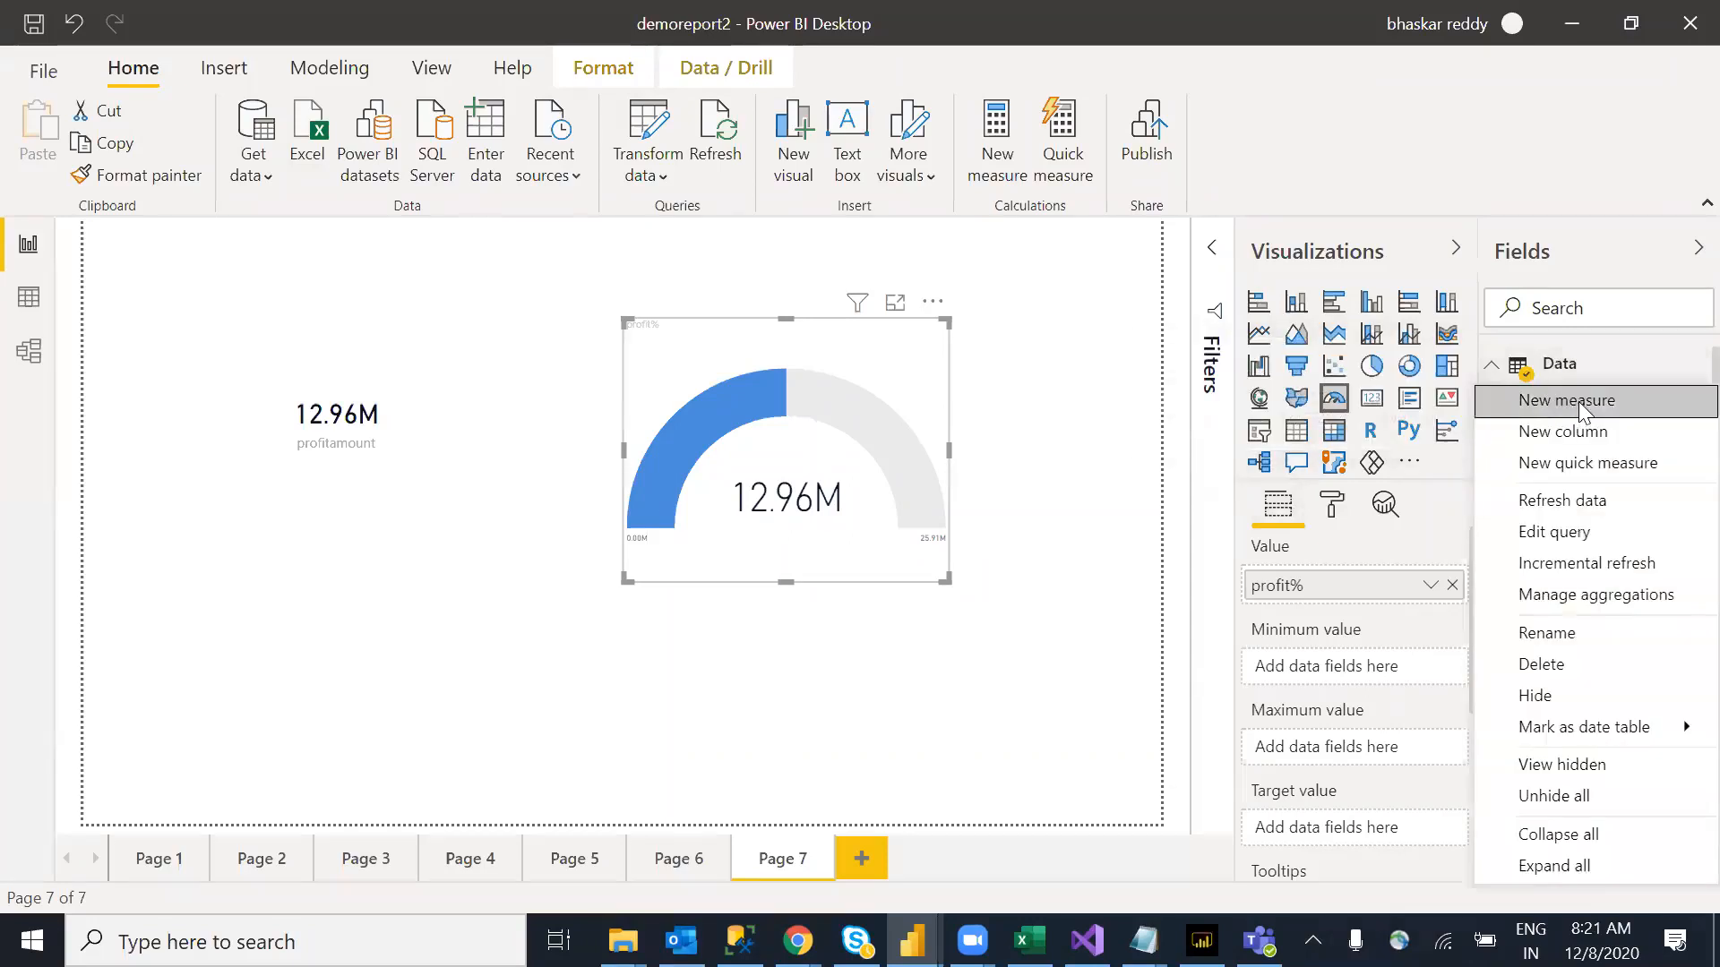
{"action": "left_click", "coordinate": [1036, 616]}
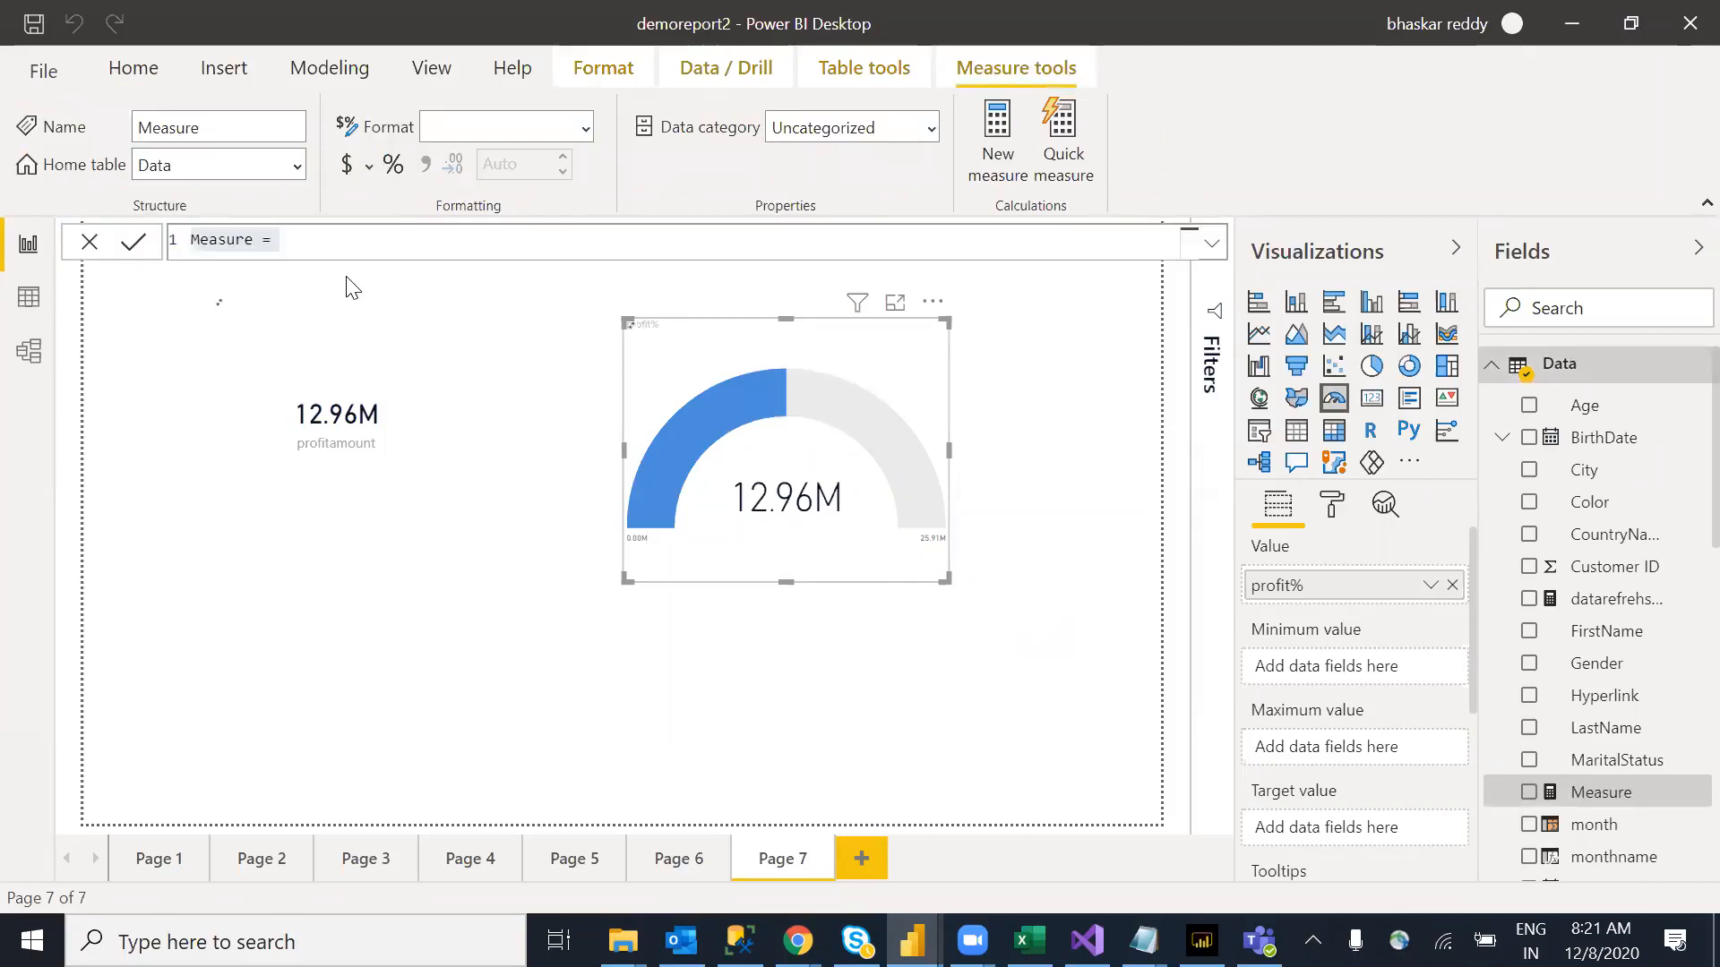
{"action": "left_click", "coordinate": [333, 242]}
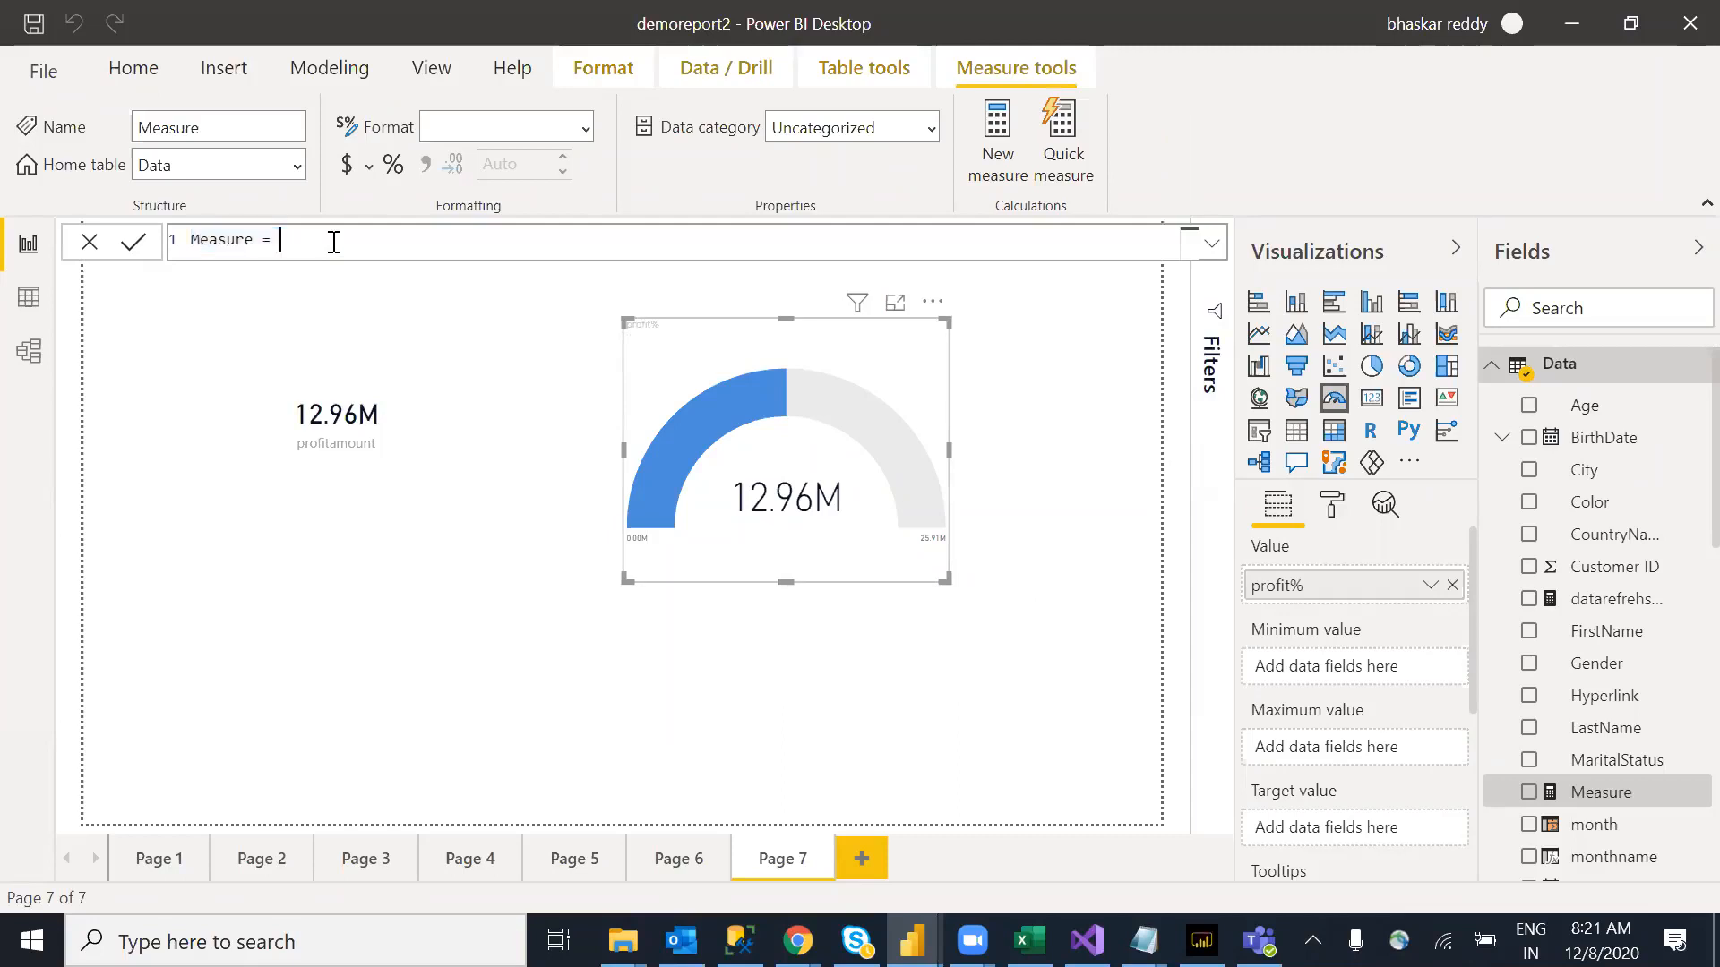
{"action": "left_click_drag", "start_coordinate": [279, 240], "coordinate": [167, 260]}
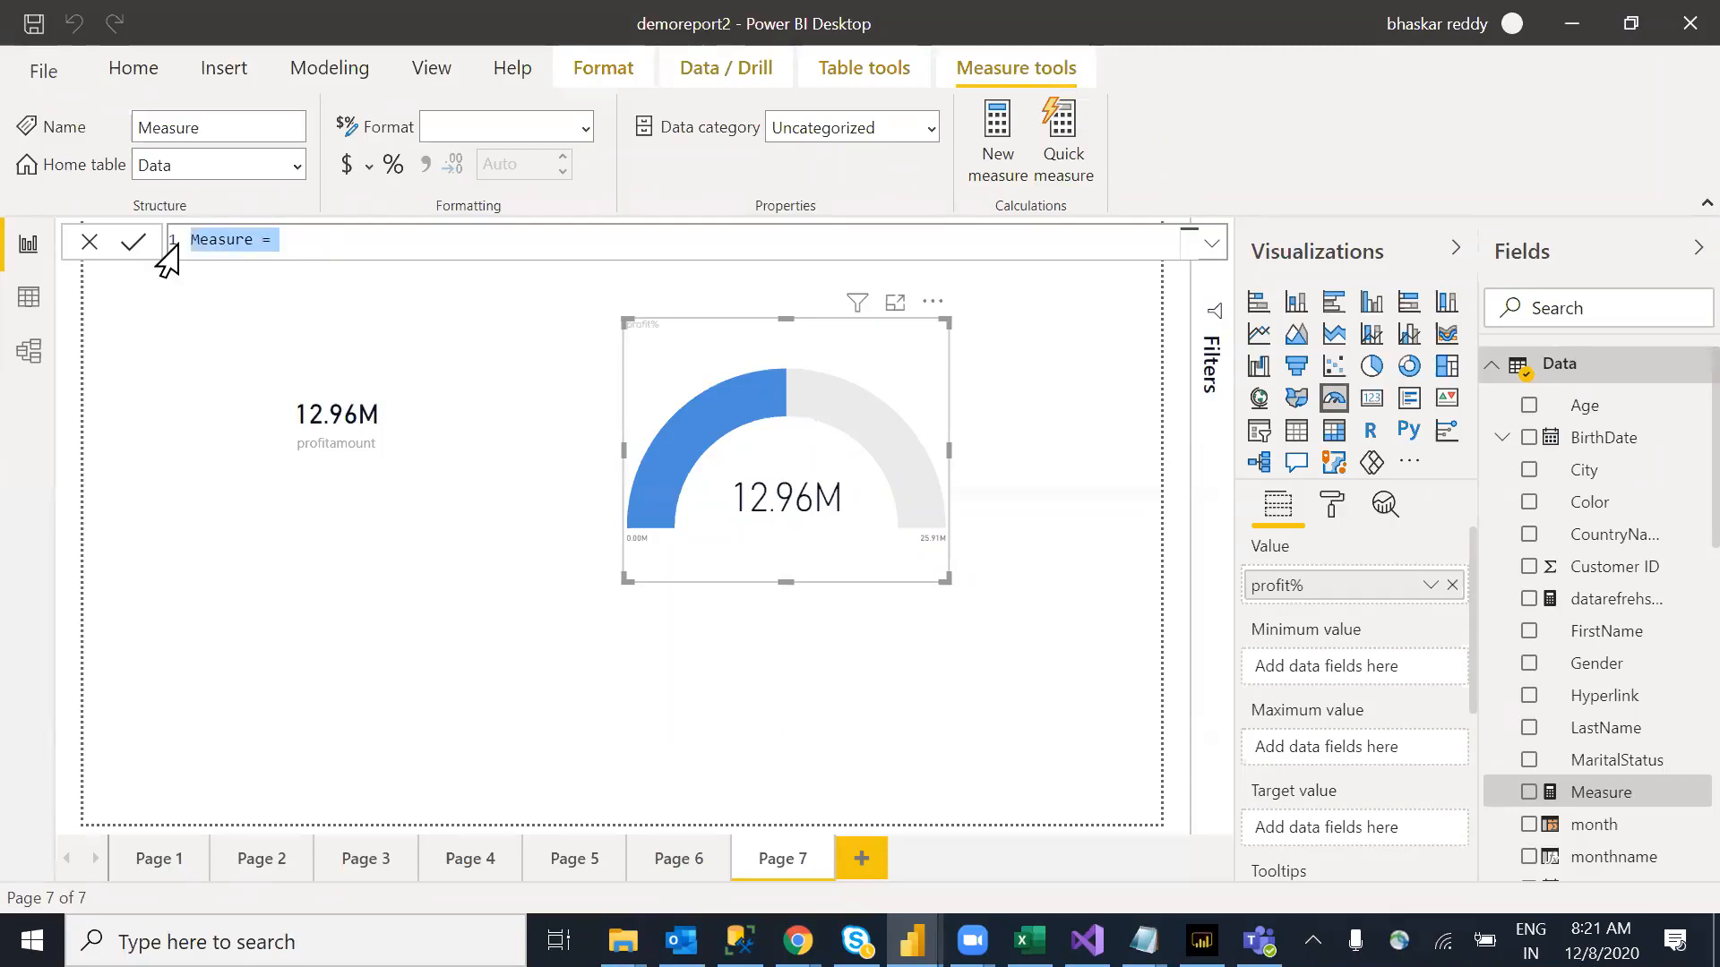
{"action": "key", "text": "BackSpace"}
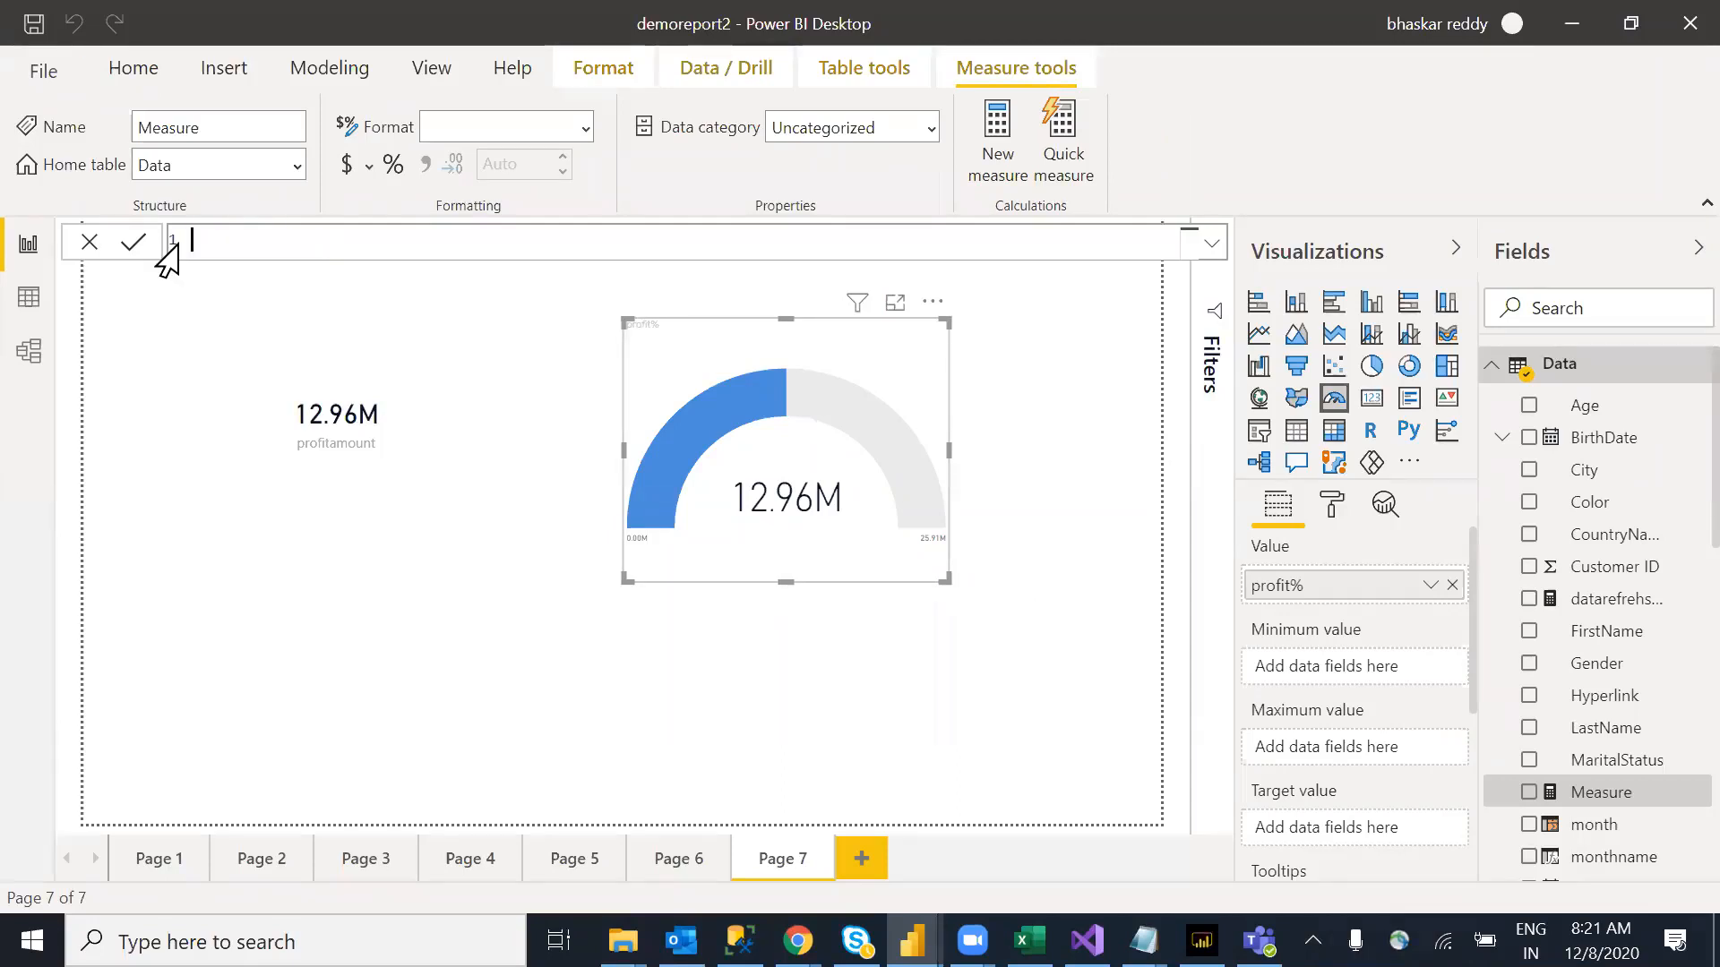
{"action": "type", "text": "tagetfprofit="}
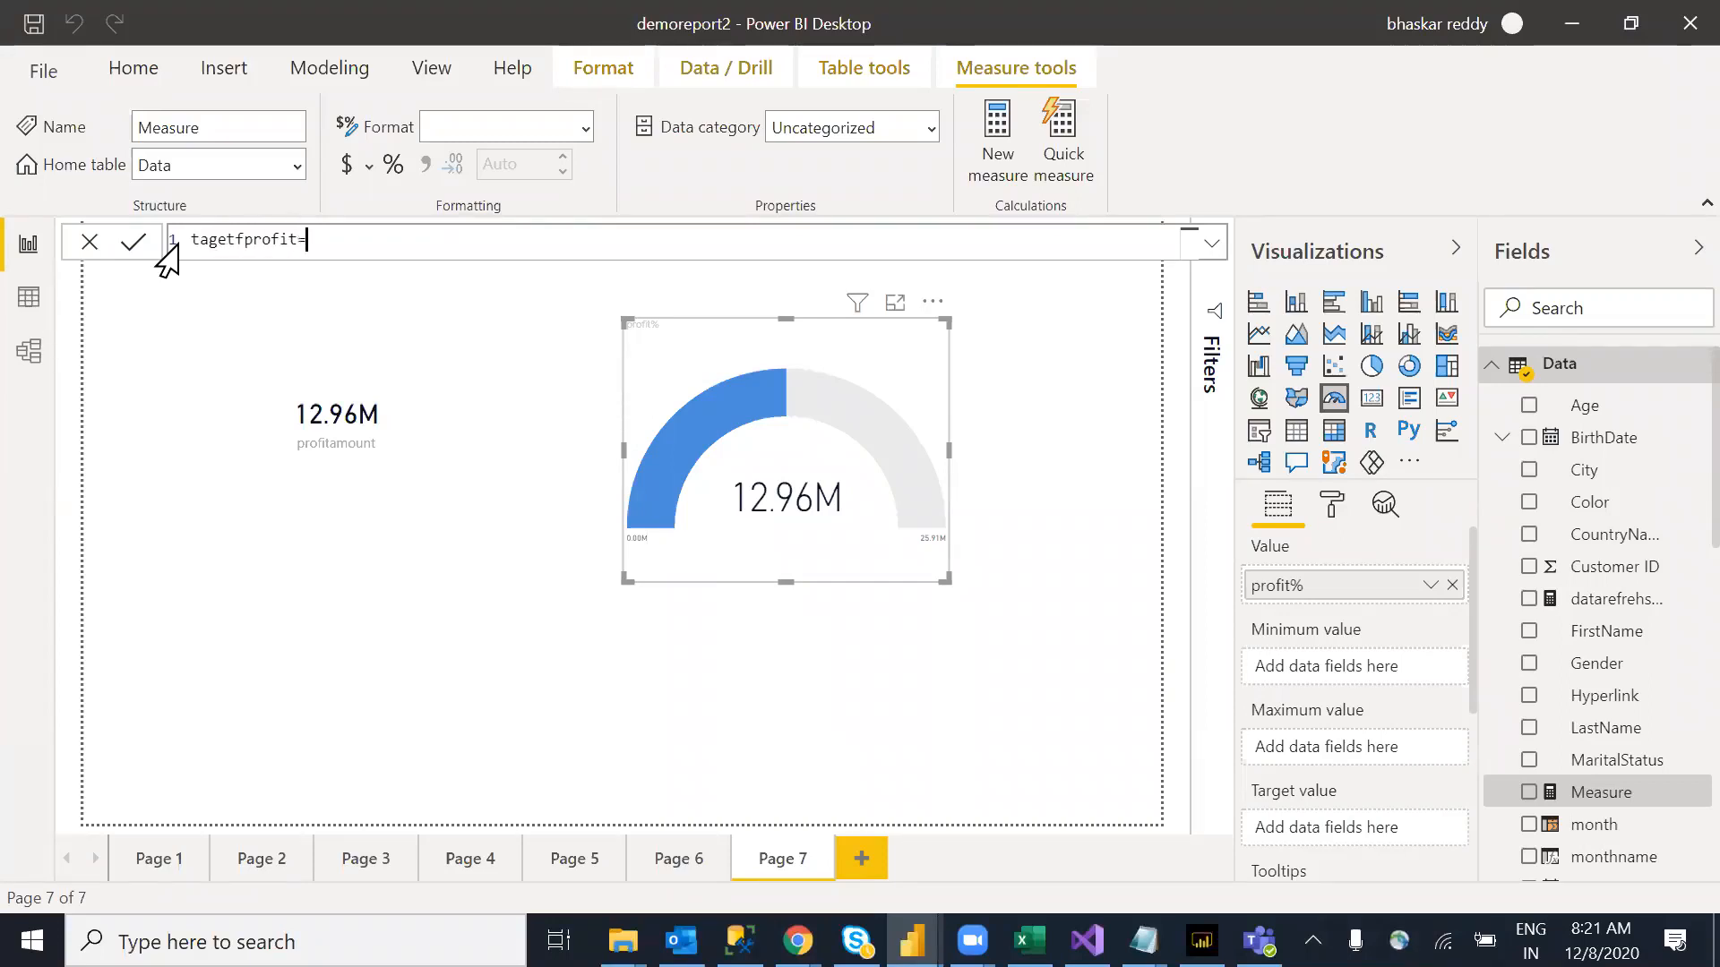
{"action": "type", "text": "su"}
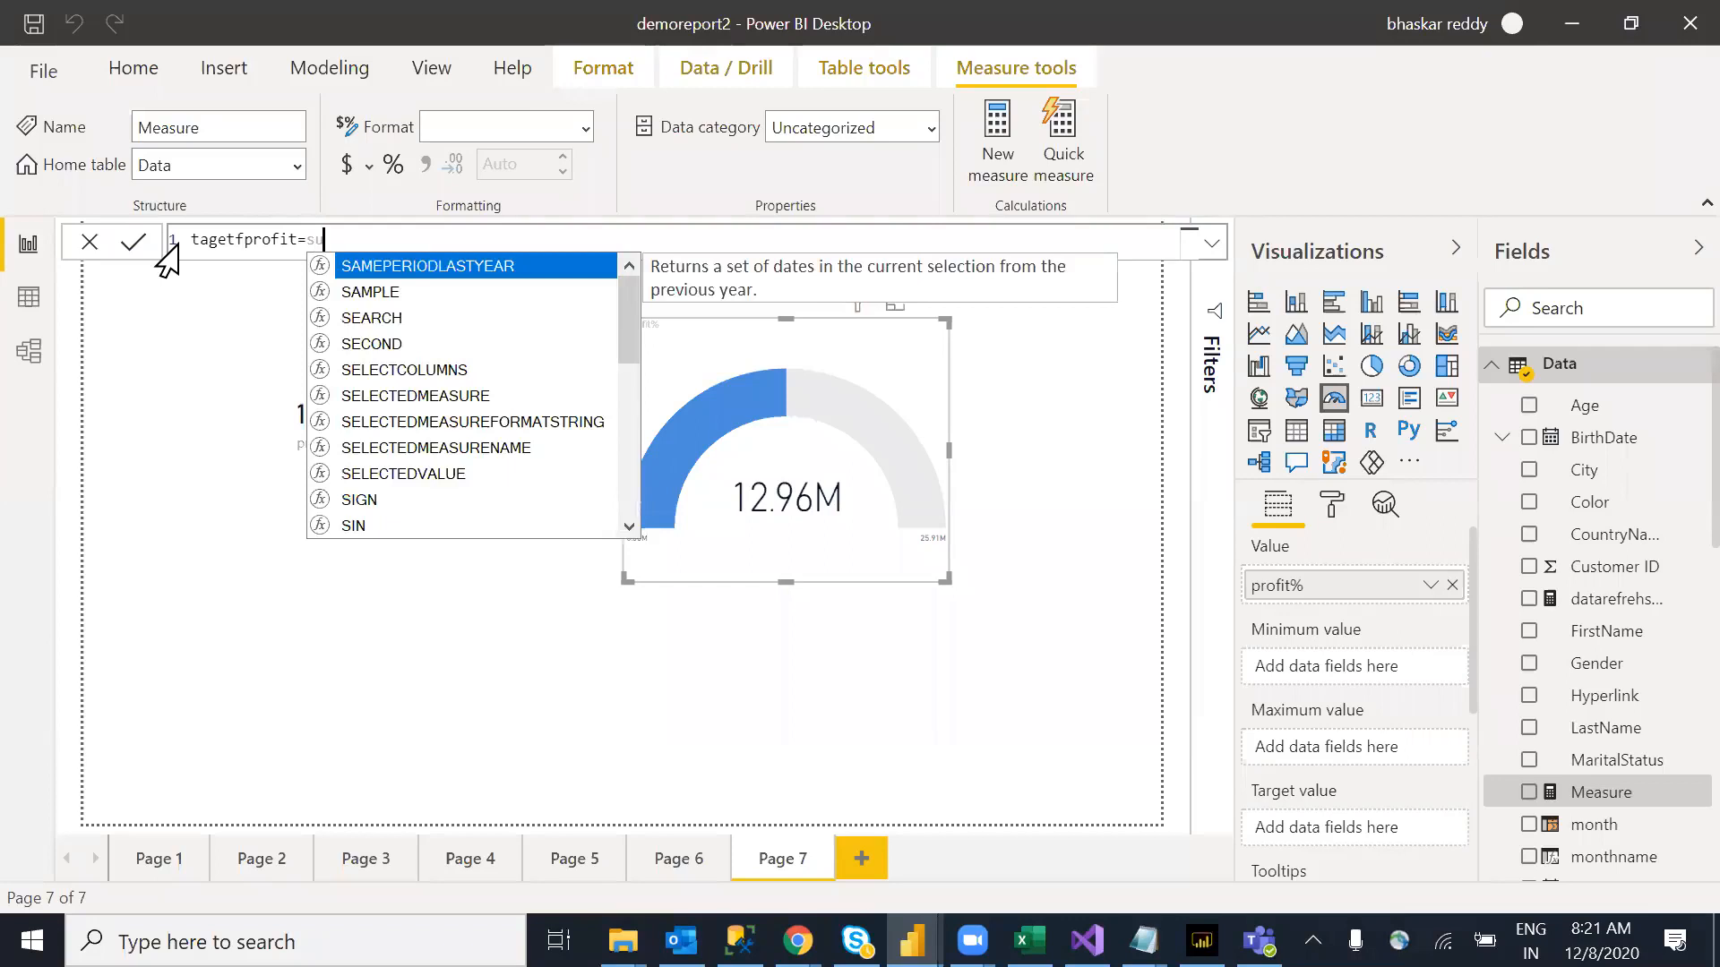
{"action": "type", "text": "m(sta"}
{"action": "key", "text": "Tab"}
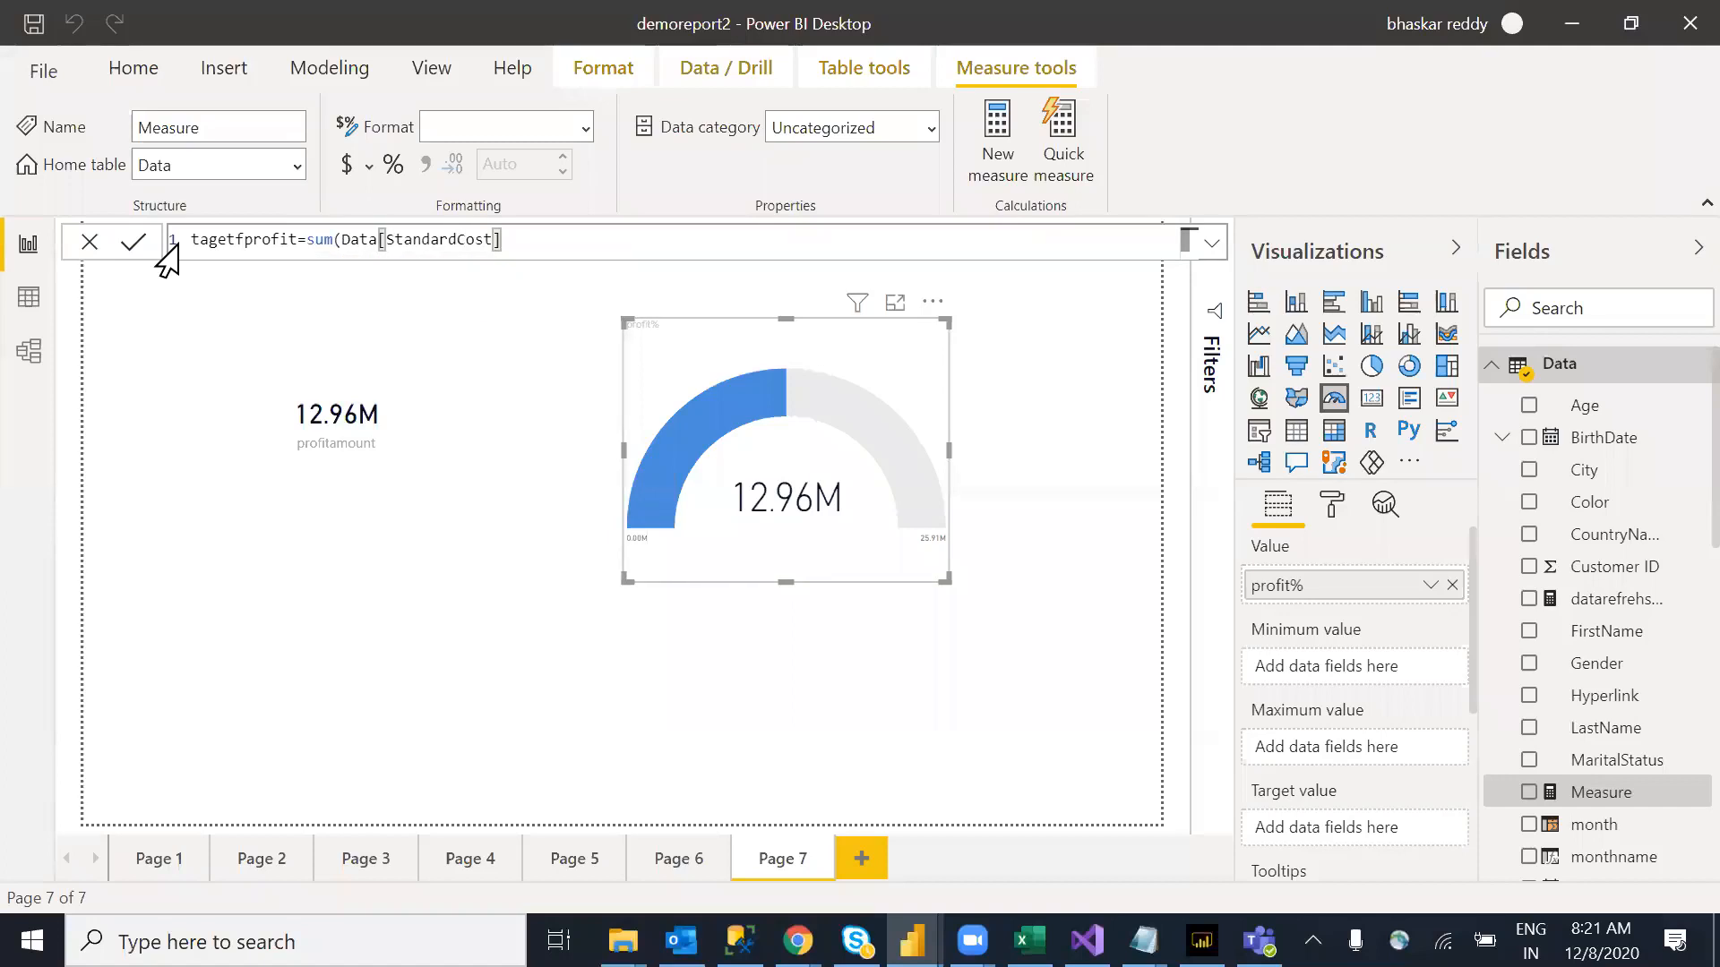
Step: Complete the tagetfprofit formula by closing the sum and adding sum(Data[StandardCost])*0.5, and commit it
{"action": "type", "text": ")+"}
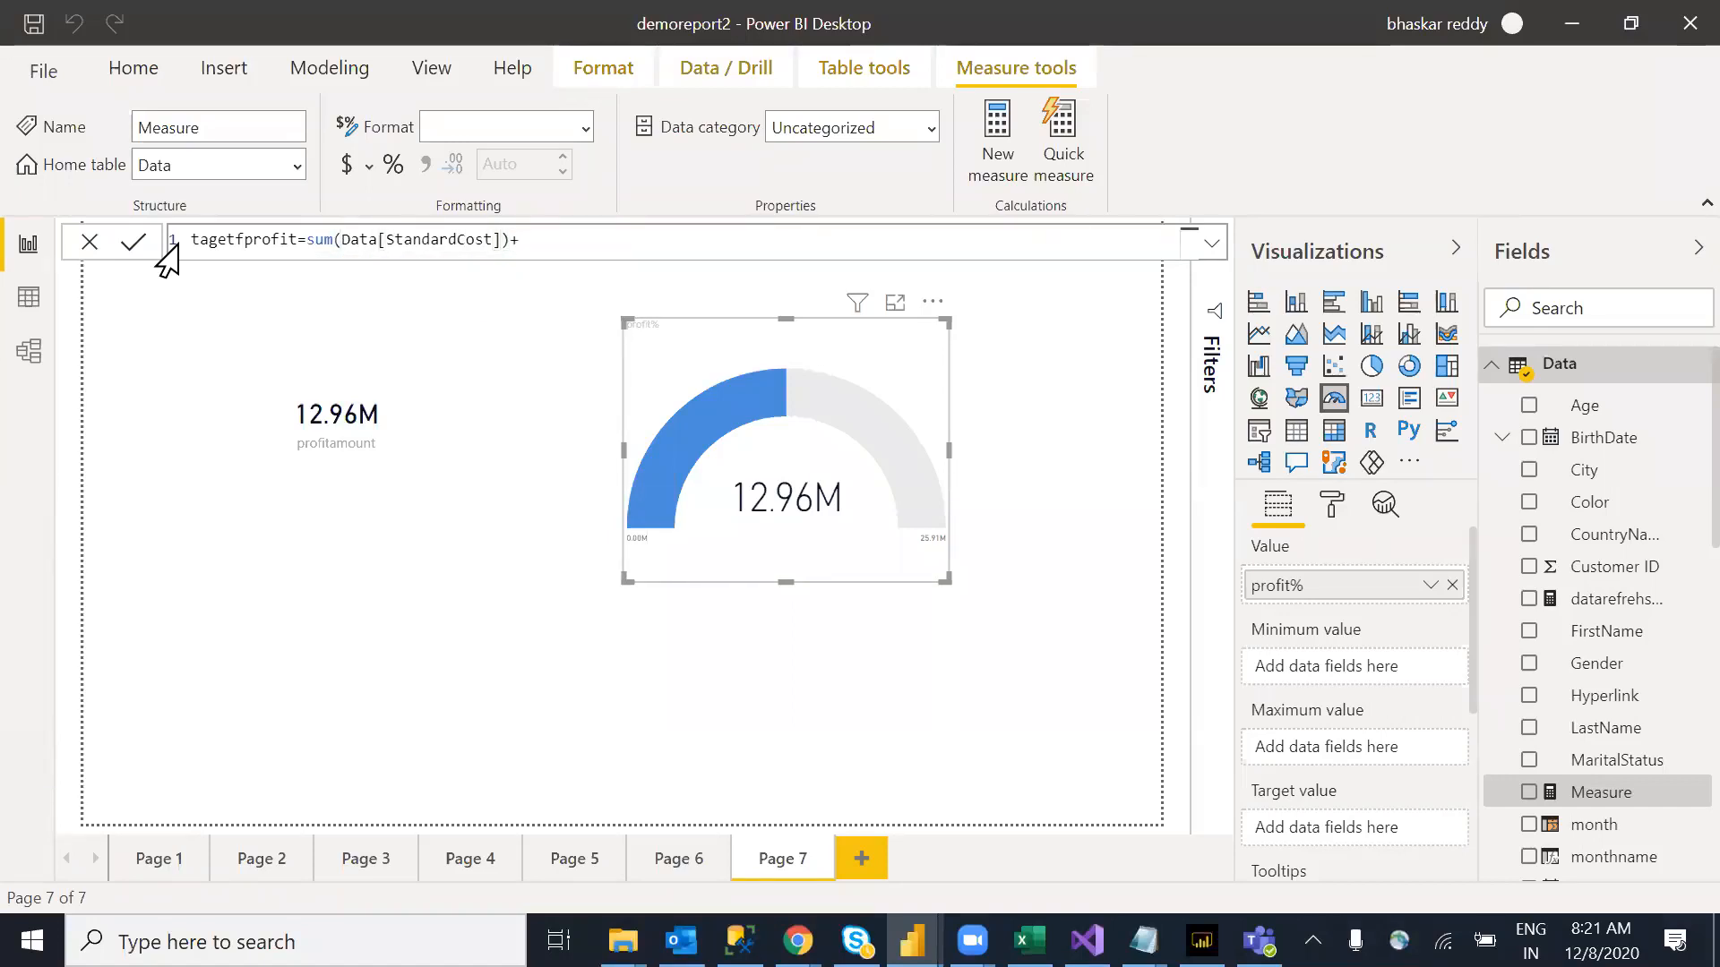
{"action": "type", "text": "sum(sta"}
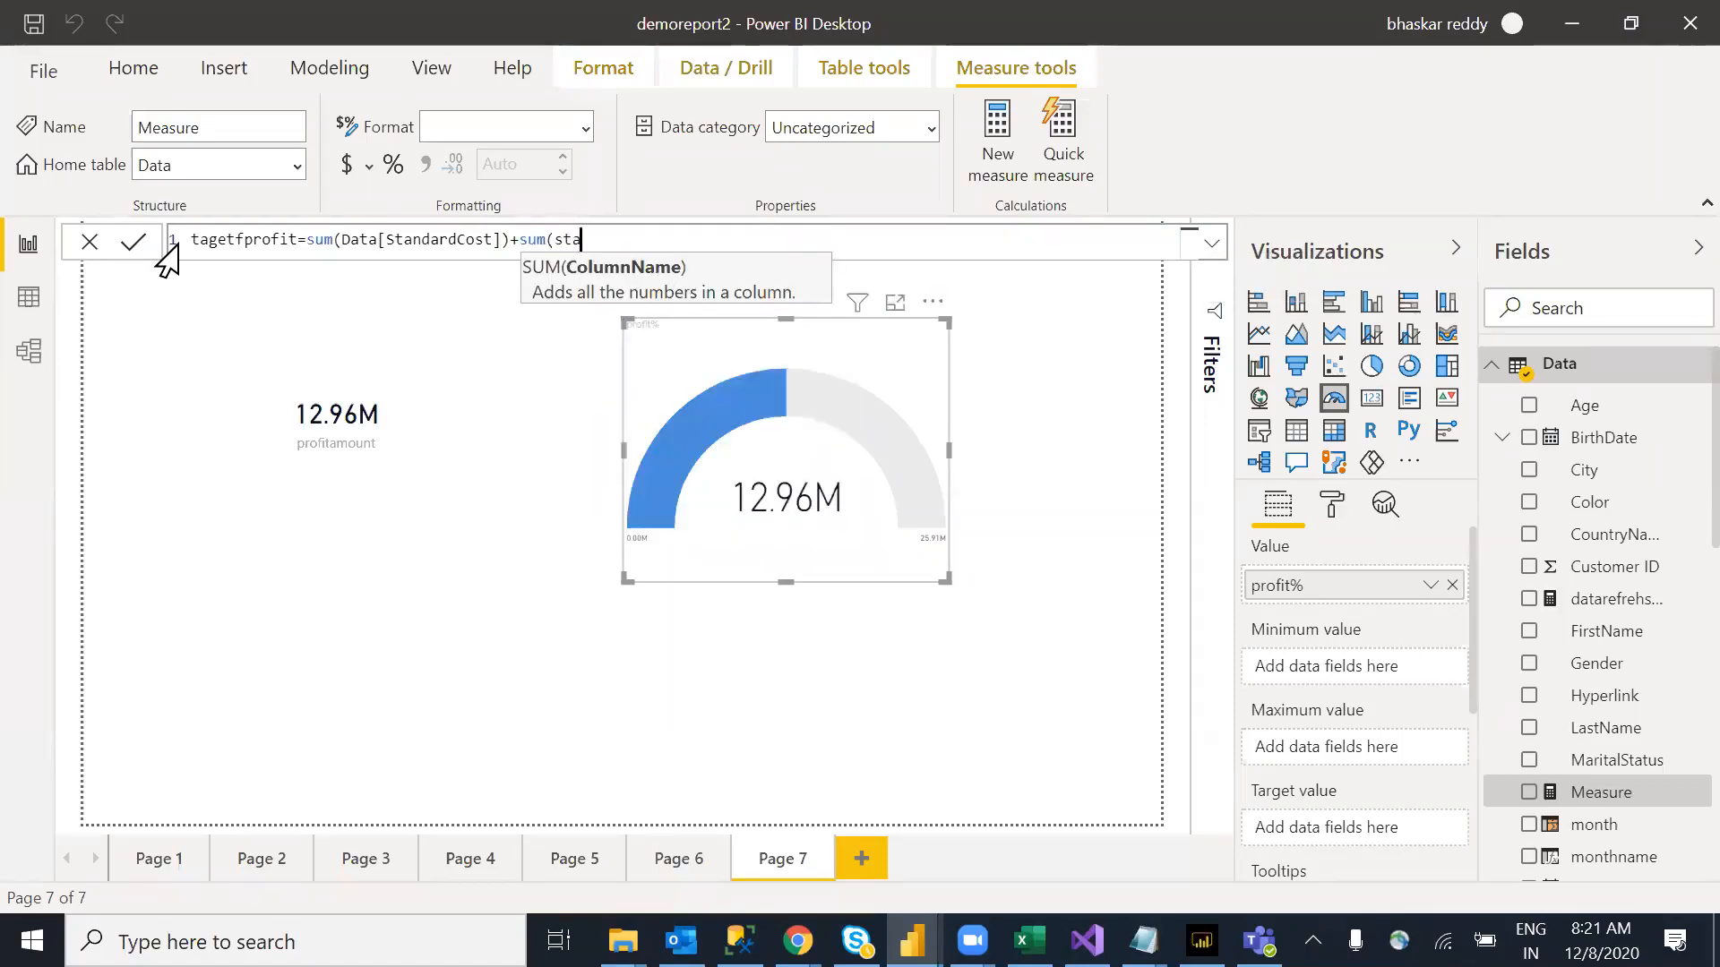
{"action": "key", "text": "Tab"}
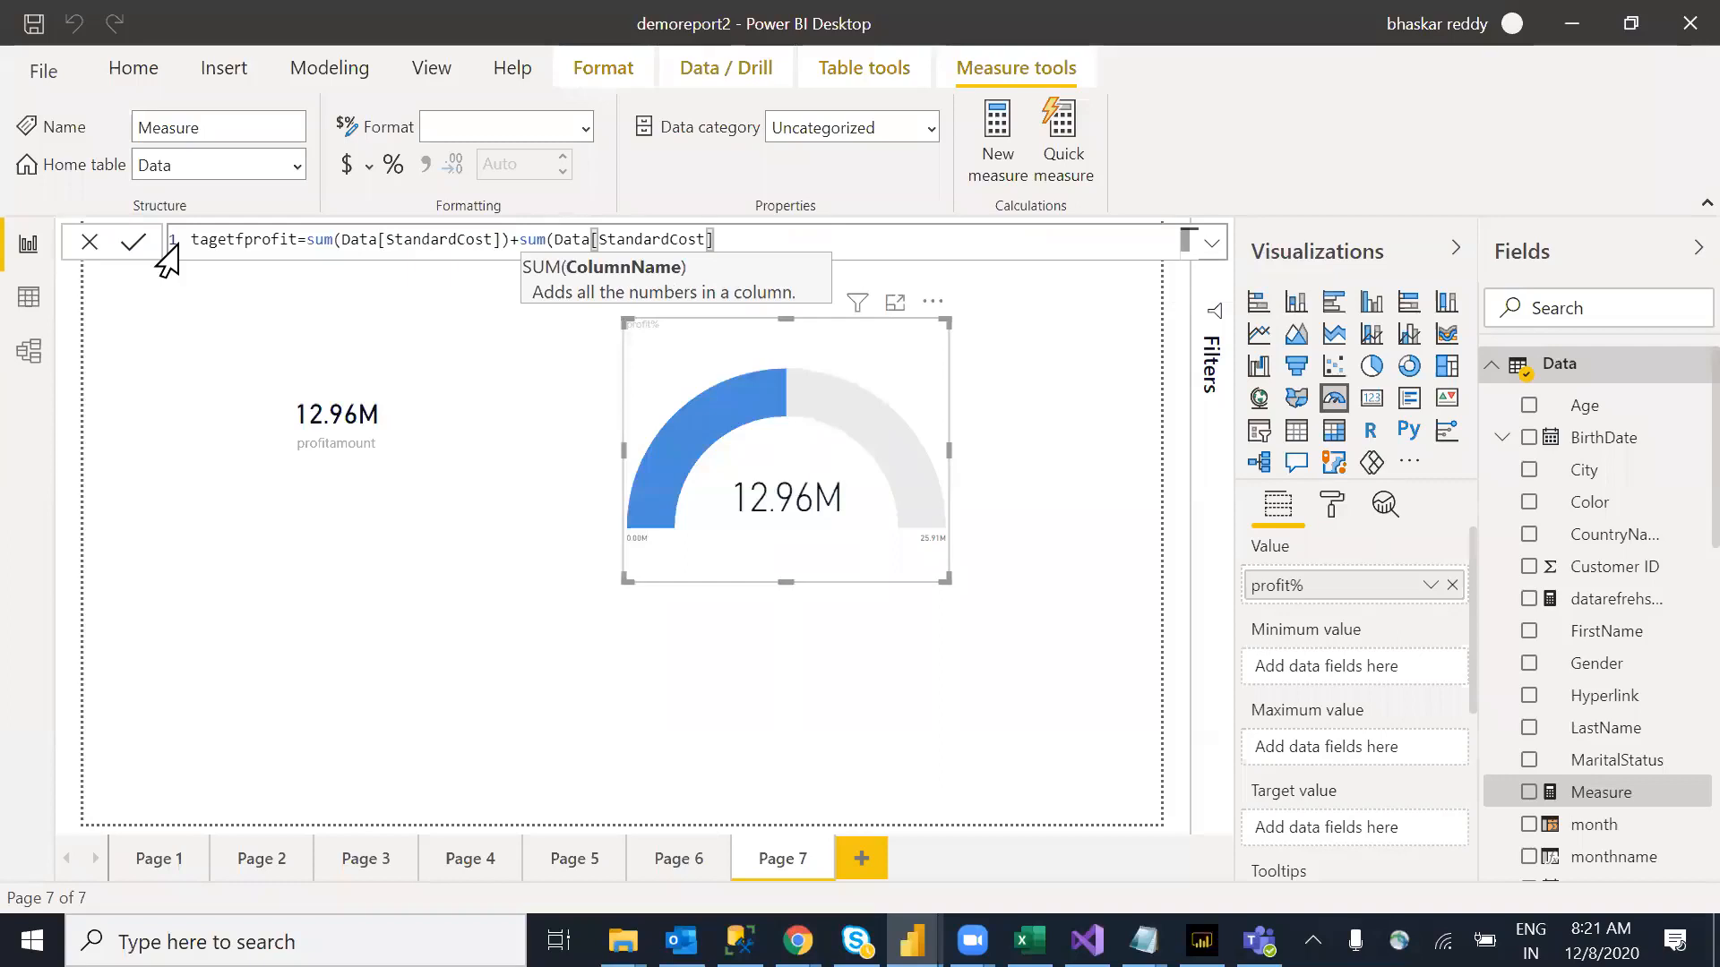
{"action": "type", "text": ")*"}
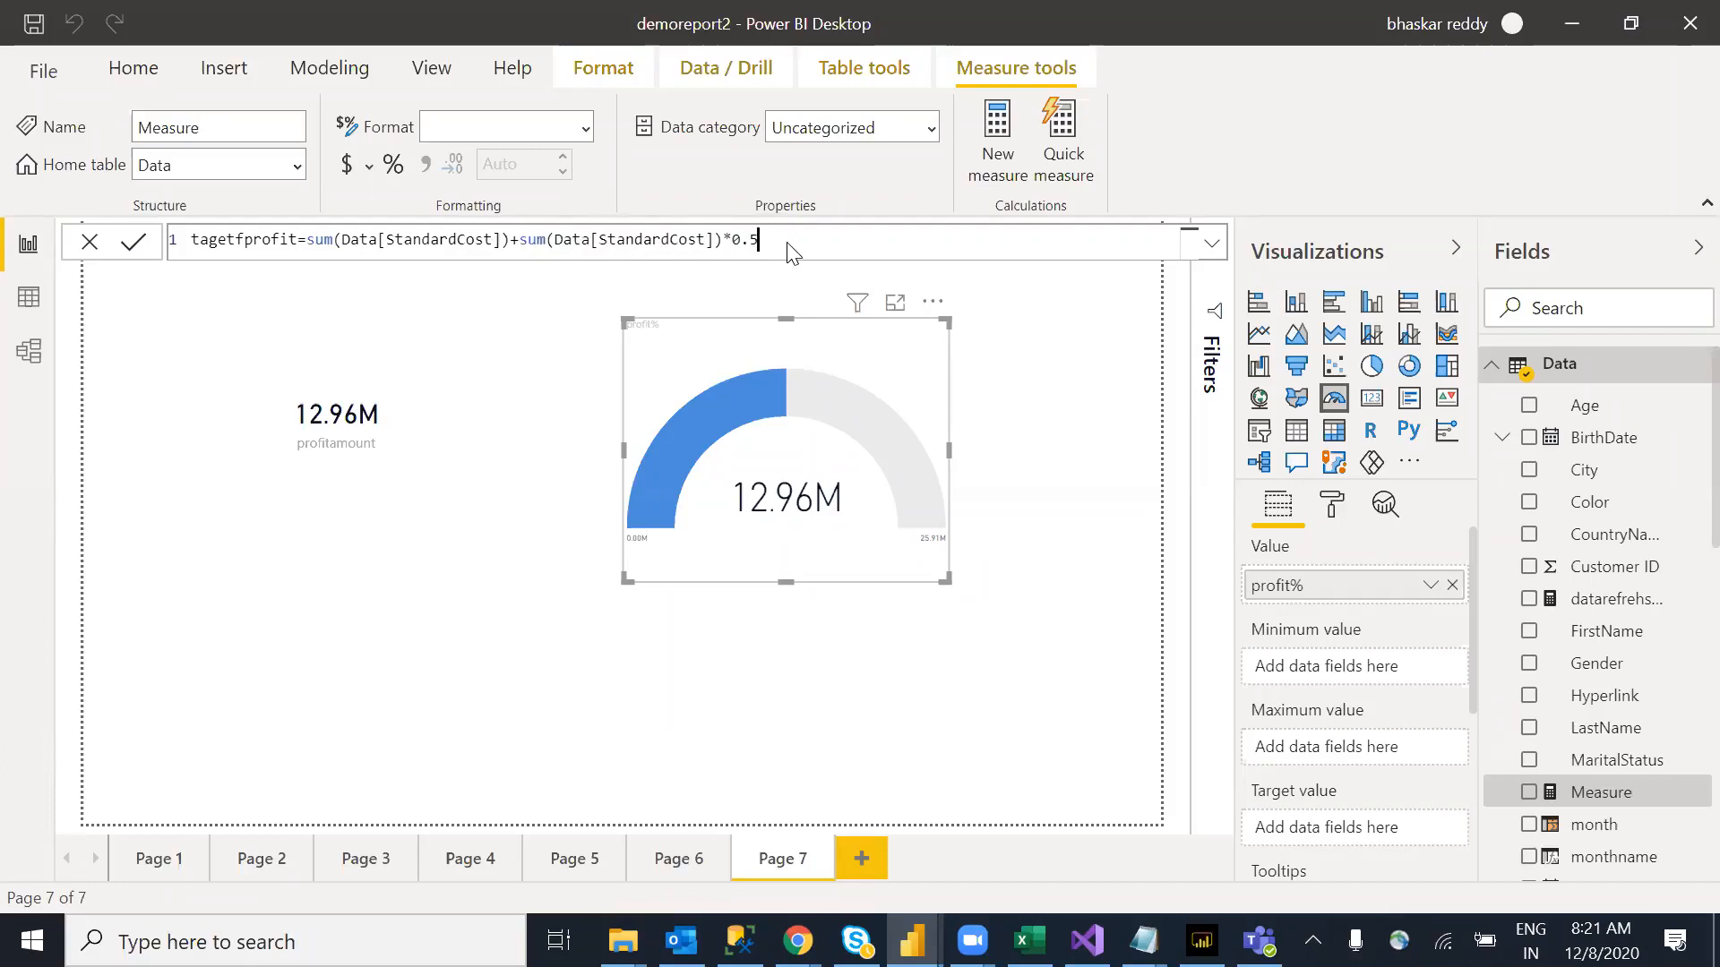
{"action": "key", "text": "Return"}
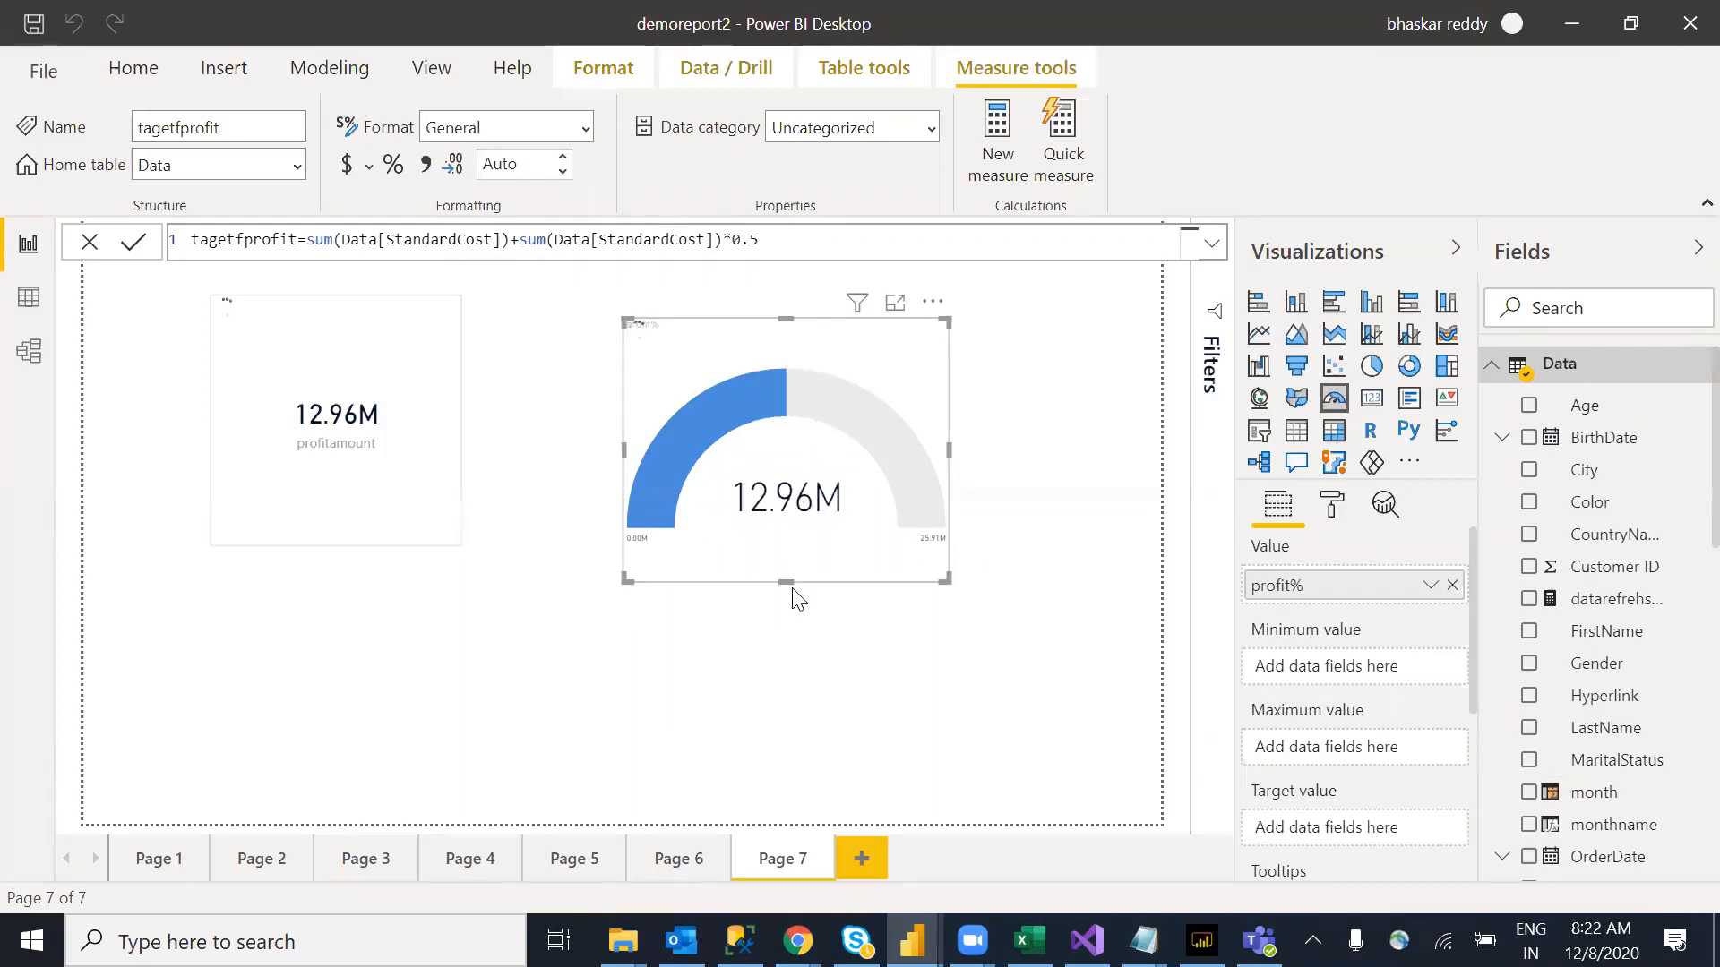
Step: Reduce the gauge's height and add a card showing StandardCost in the page's lower-left area, below the profitamount card
{"action": "left_click_drag", "start_coordinate": [785, 580], "coordinate": [788, 464]}
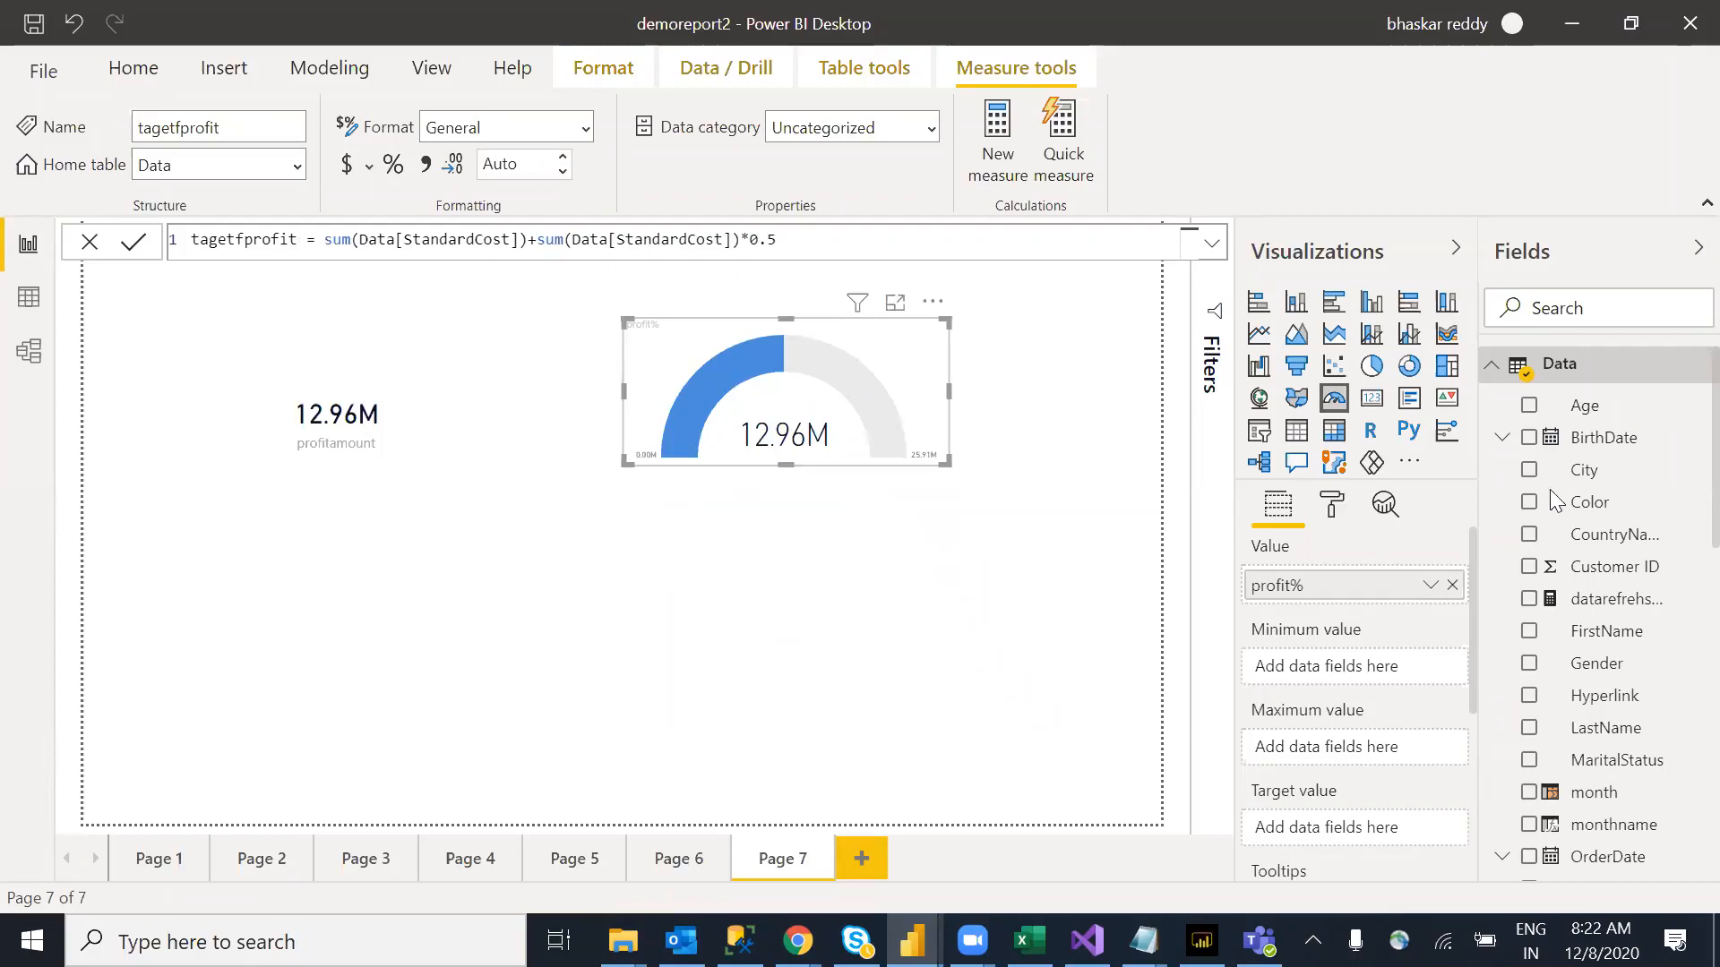
{"action": "left_click", "coordinate": [1155, 527]}
{"action": "left_click", "coordinate": [1373, 404]}
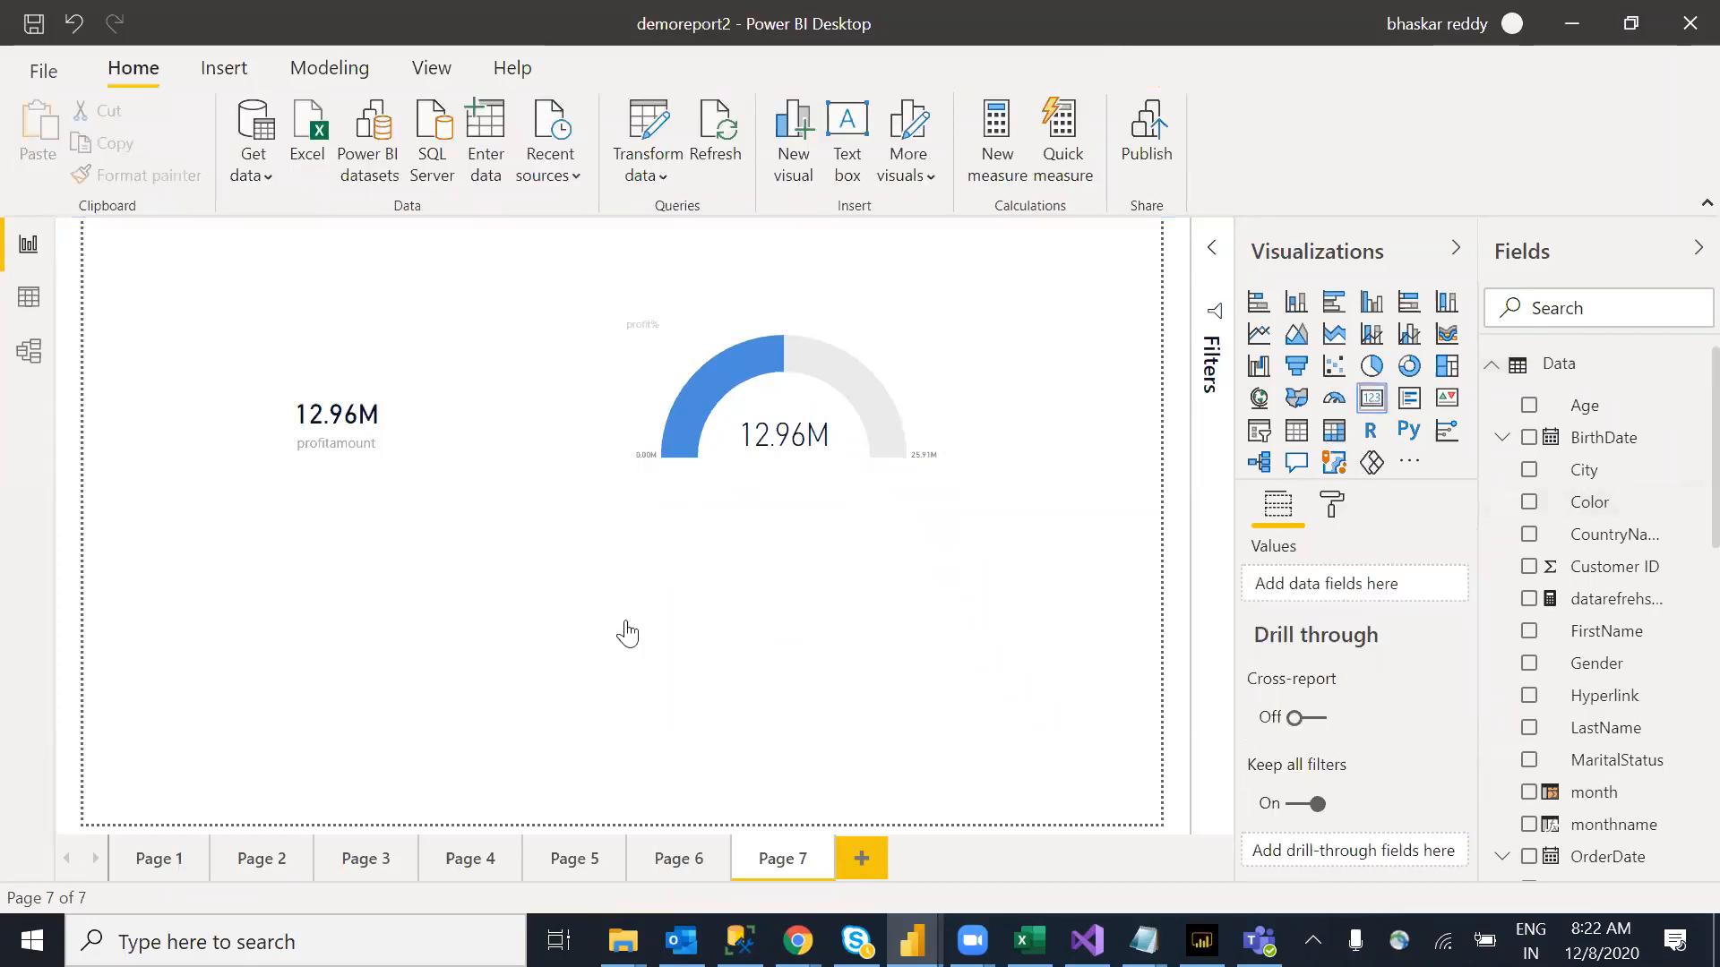
{"action": "left_click_drag", "start_coordinate": [266, 503], "coordinate": [450, 673]}
{"action": "scroll", "coordinate": [1680, 708], "scroll_direction": "down", "scroll_amount": 5}
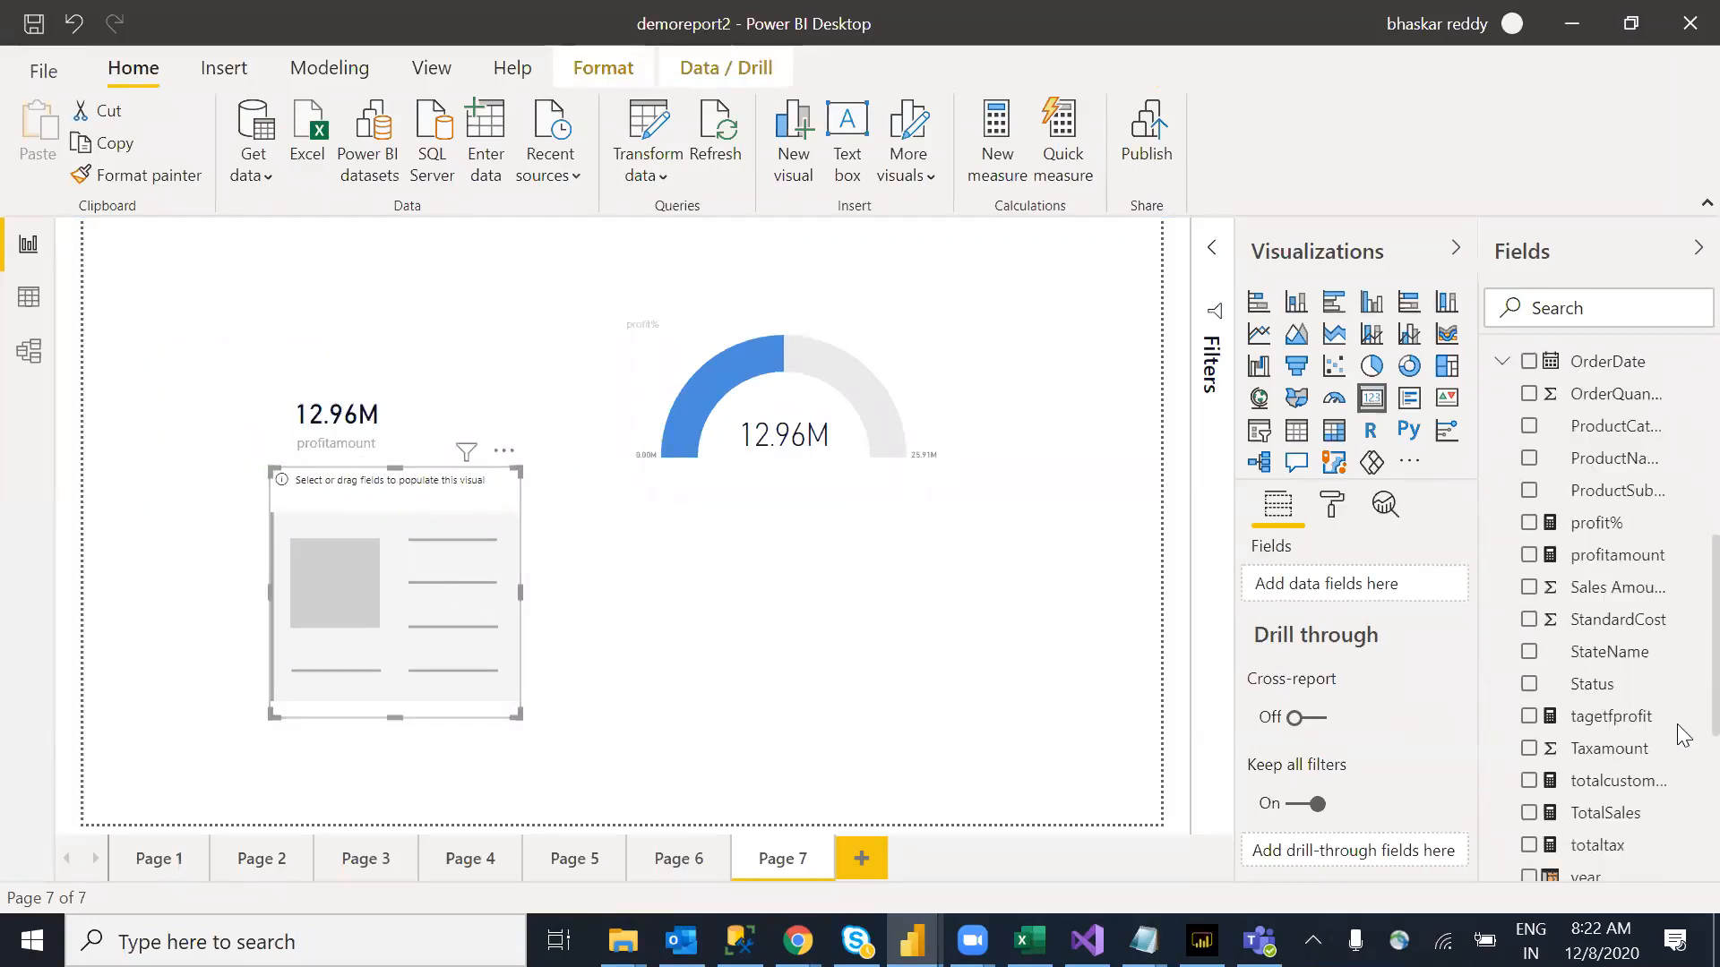
{"action": "scroll", "coordinate": [1683, 708], "scroll_direction": "down", "scroll_amount": 1}
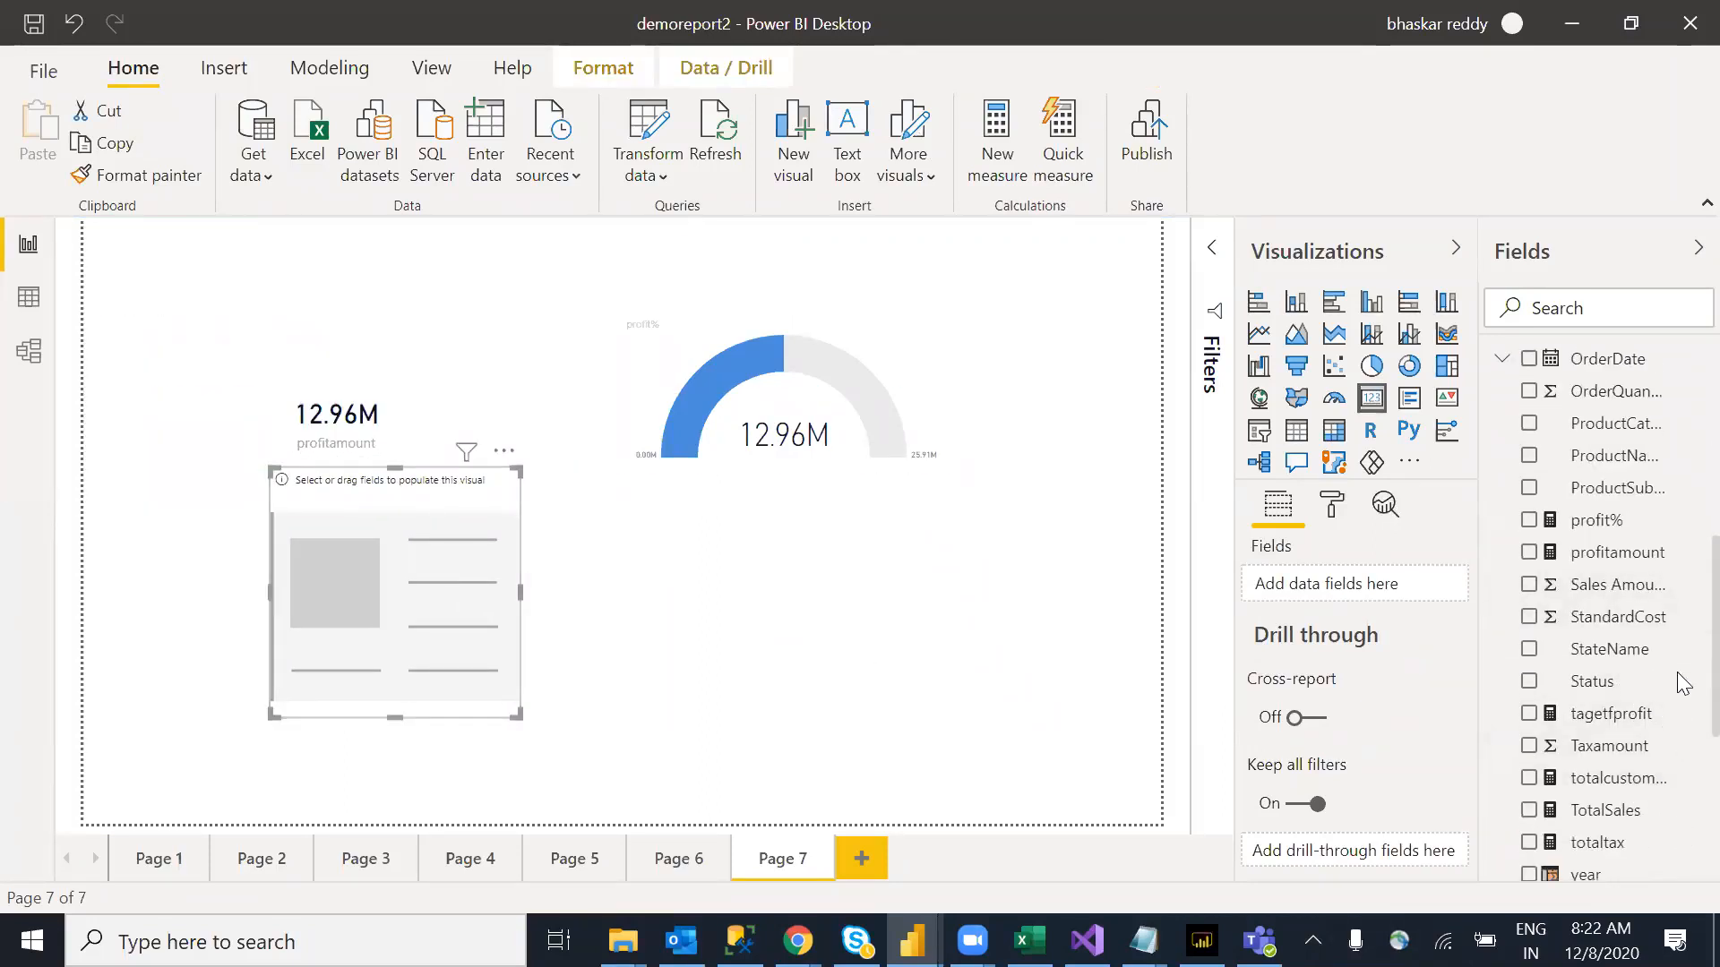
{"action": "scroll", "coordinate": [1682, 685], "scroll_direction": "down", "scroll_amount": 1}
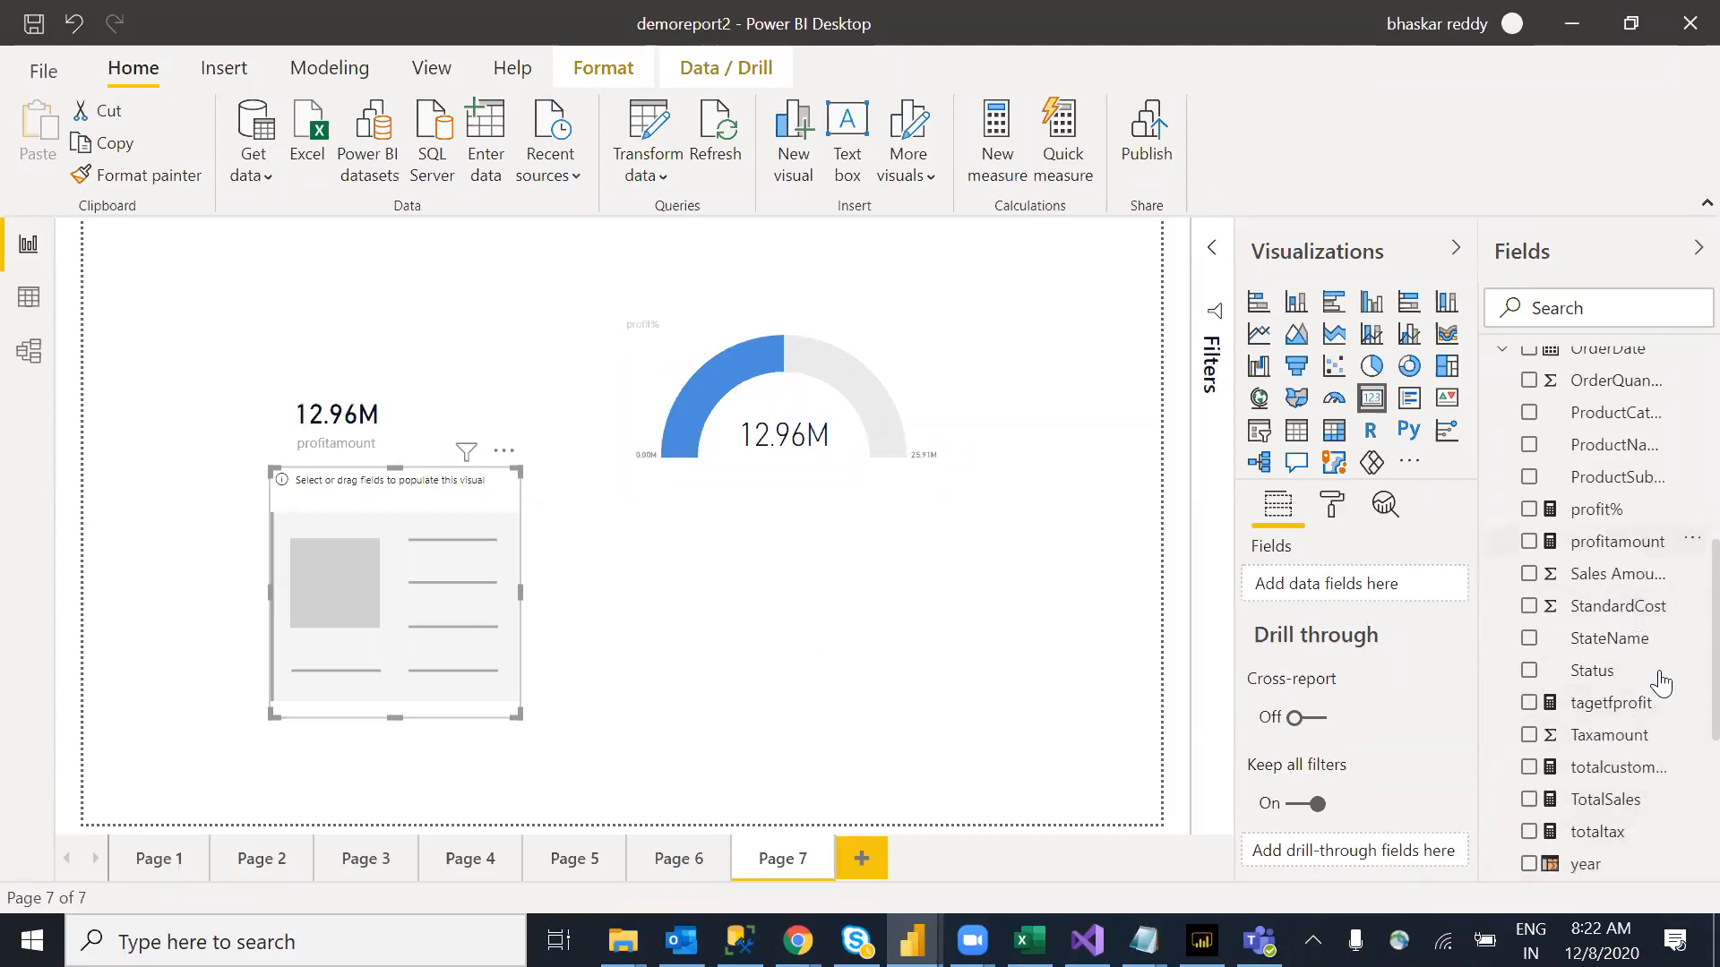
{"action": "left_click_drag", "start_coordinate": [1626, 612], "coordinate": [435, 627]}
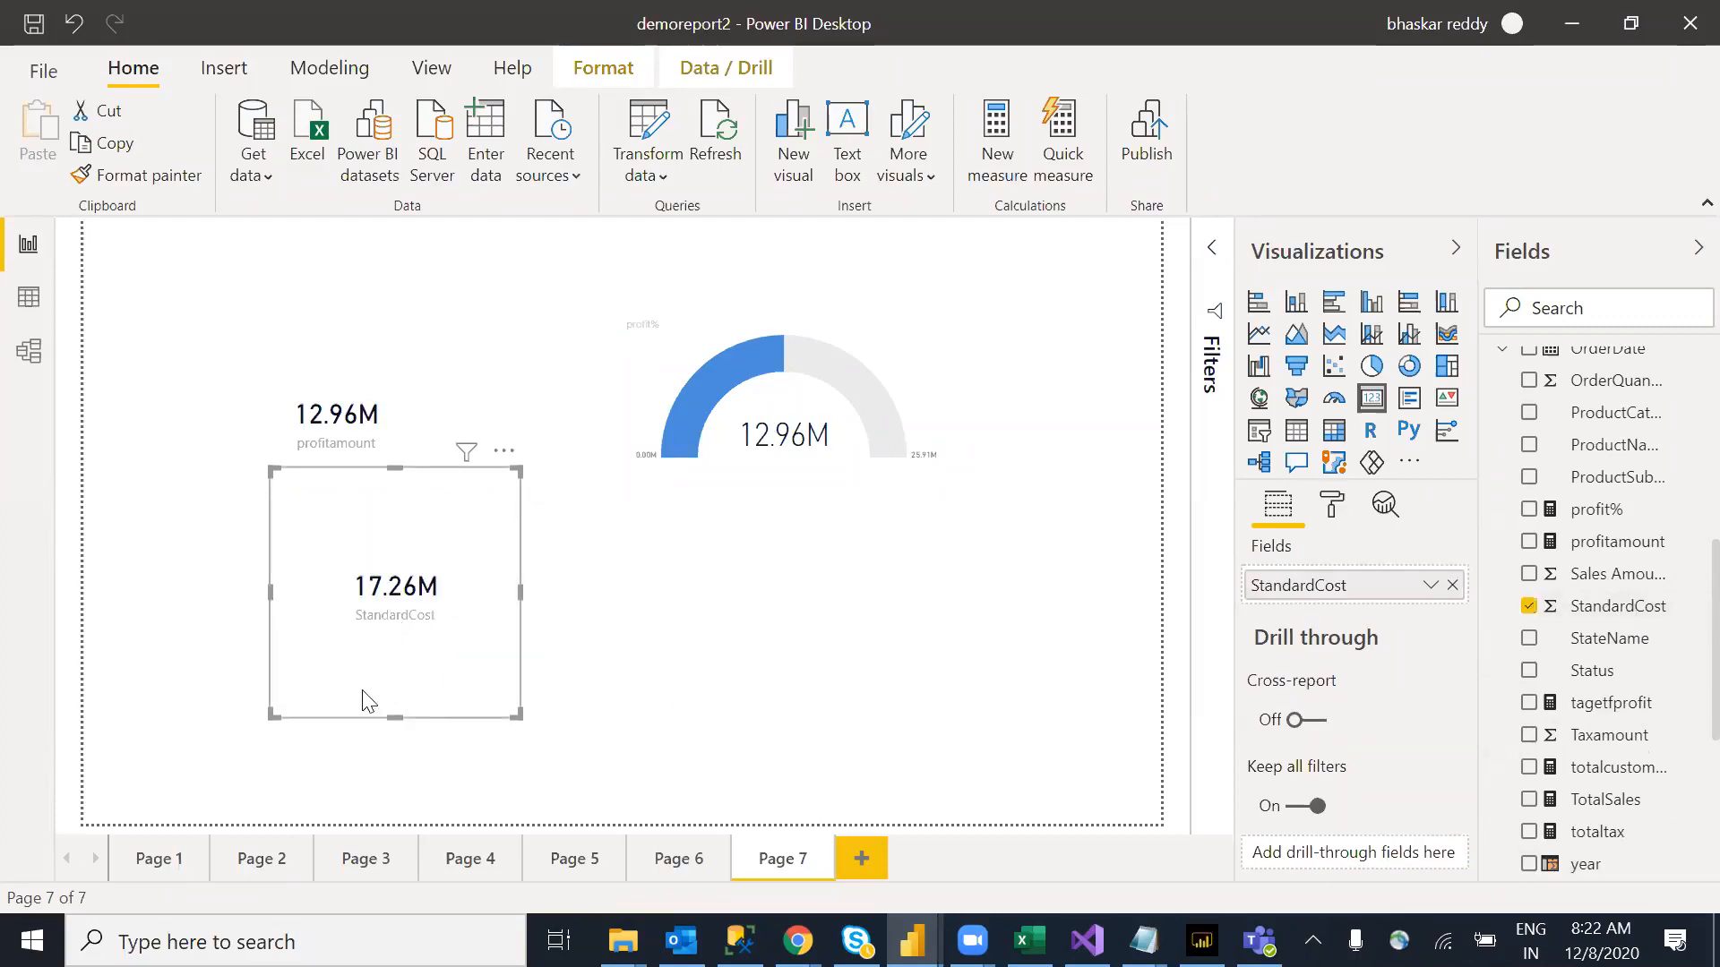
{"action": "left_click_drag", "start_coordinate": [367, 700], "coordinate": [212, 727]}
{"action": "left_click", "coordinate": [1686, 618]}
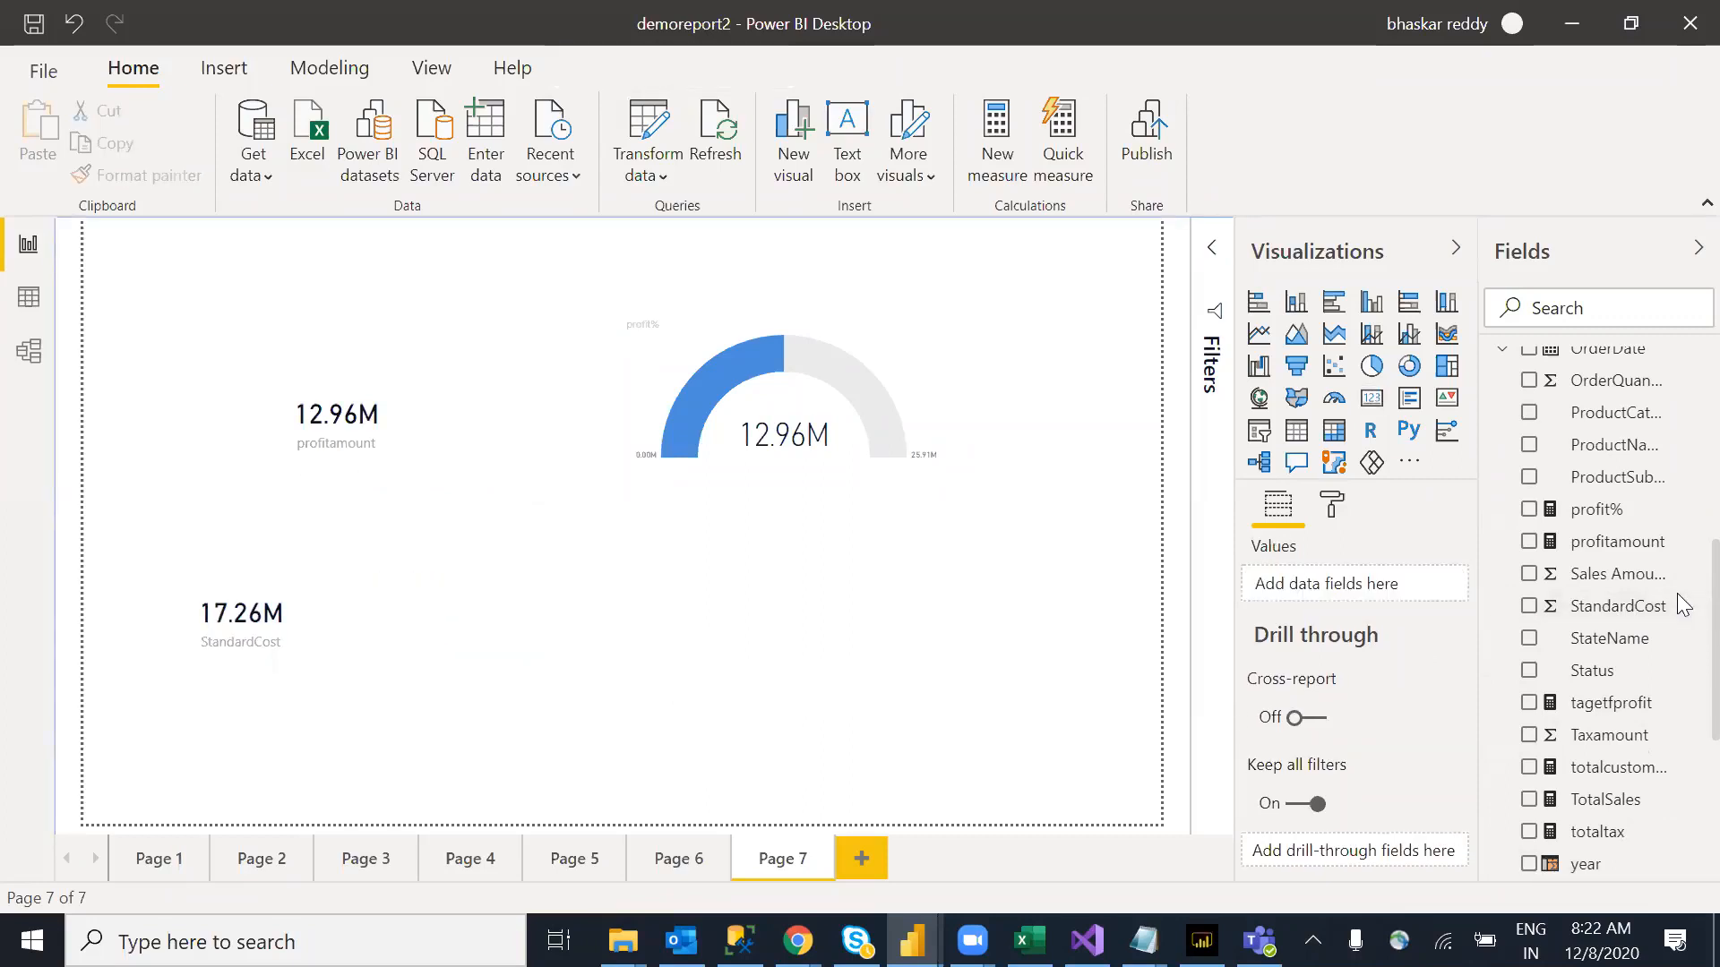
Step: Add a wider card showing tagetfprofit and place it low on the page, between the StandardCost card and the gauge
{"action": "scroll", "coordinate": [1682, 574], "scroll_direction": "up", "scroll_amount": 4}
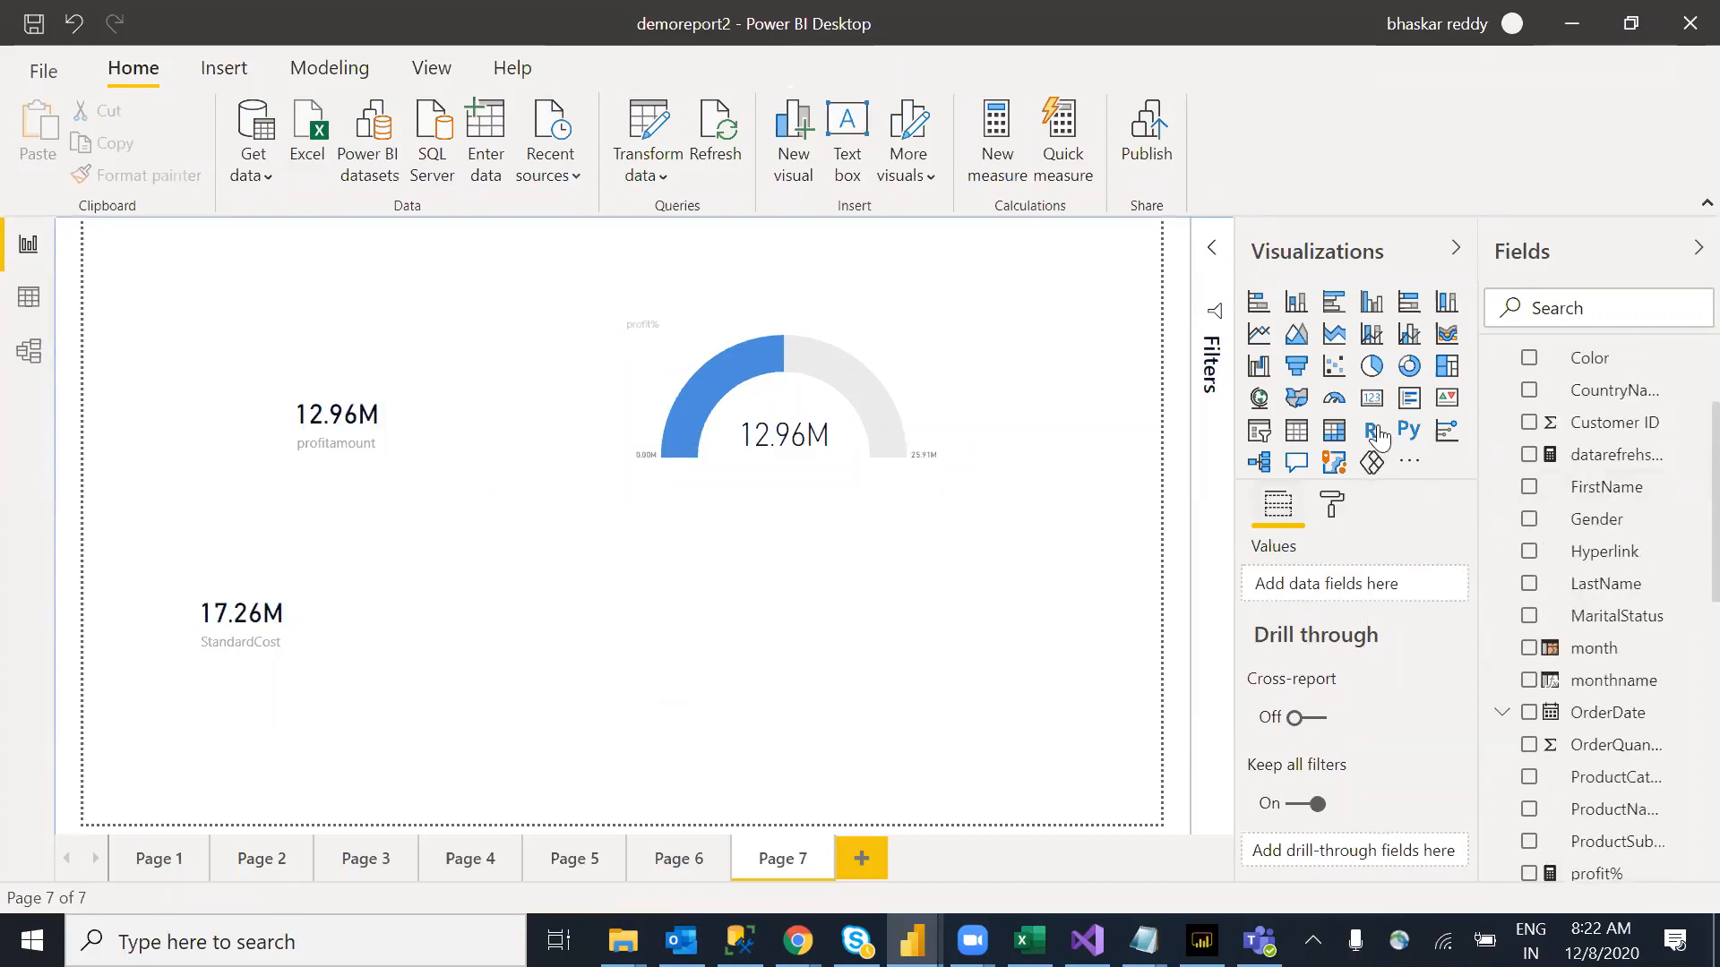
{"action": "left_click", "coordinate": [1371, 398]}
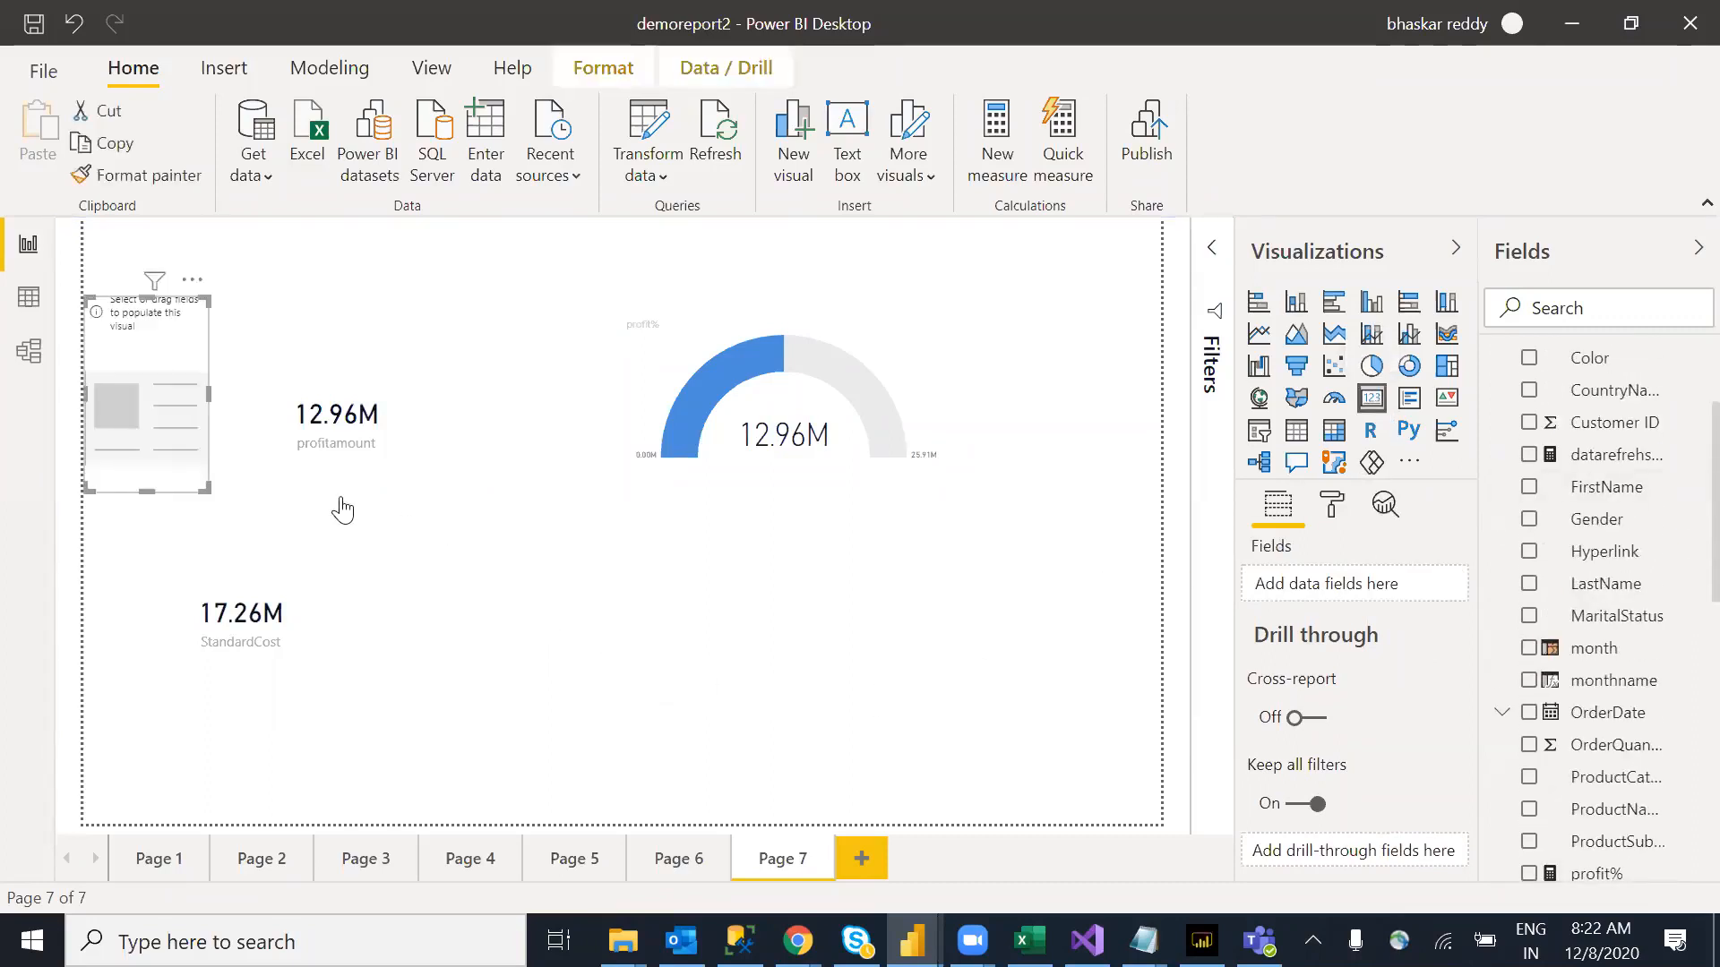
{"action": "left_click_drag", "start_coordinate": [149, 403], "coordinate": [803, 654]}
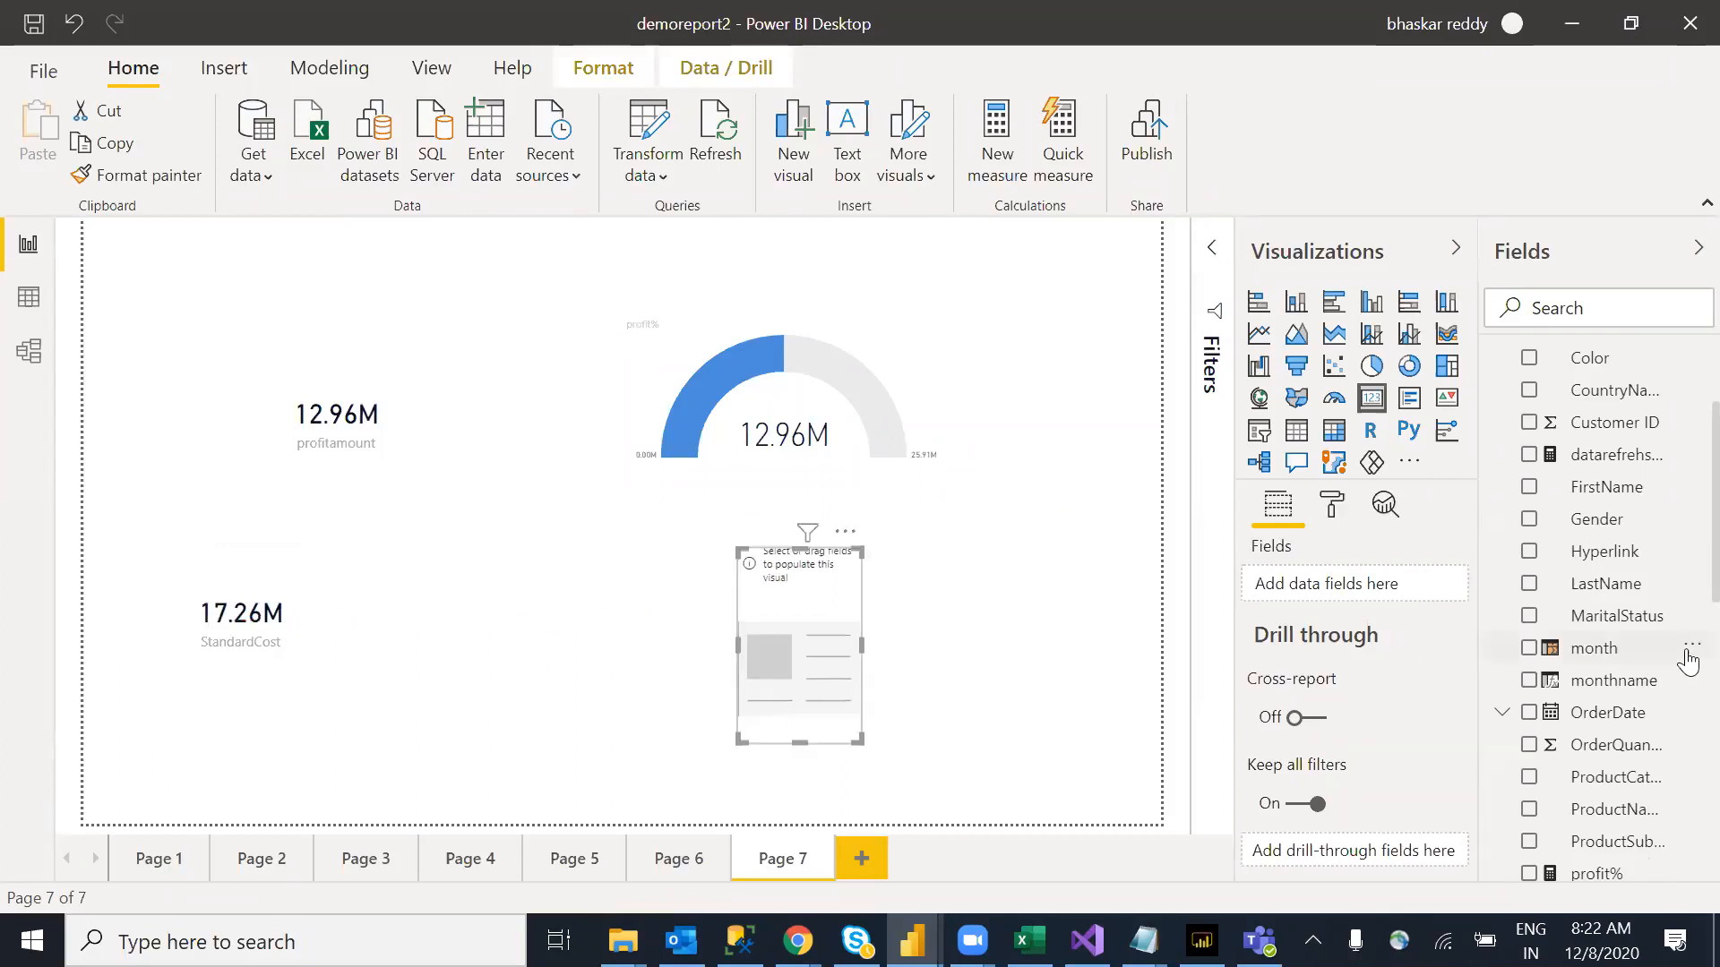
{"action": "scroll", "coordinate": [1678, 502], "scroll_direction": "up", "scroll_amount": 1}
{"action": "scroll", "coordinate": [1680, 645], "scroll_direction": "down", "scroll_amount": 5}
{"action": "scroll", "coordinate": [1678, 795], "scroll_direction": "down", "scroll_amount": 3}
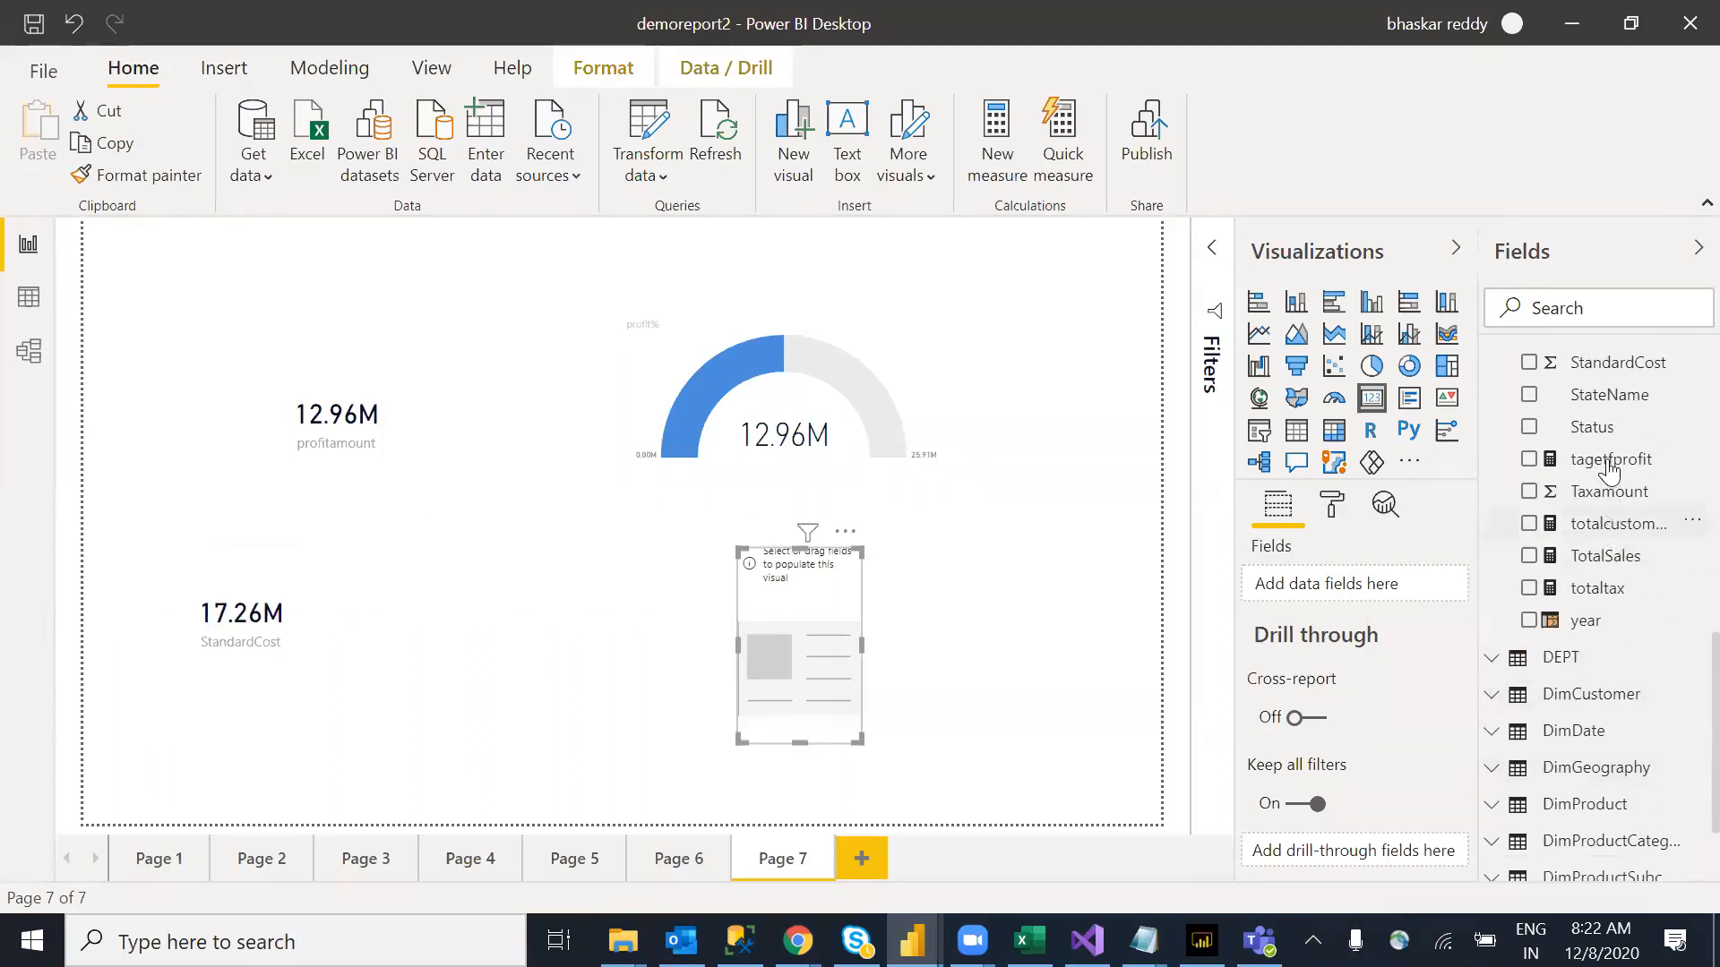
{"action": "left_click_drag", "start_coordinate": [1057, 687], "coordinate": [987, 732]}
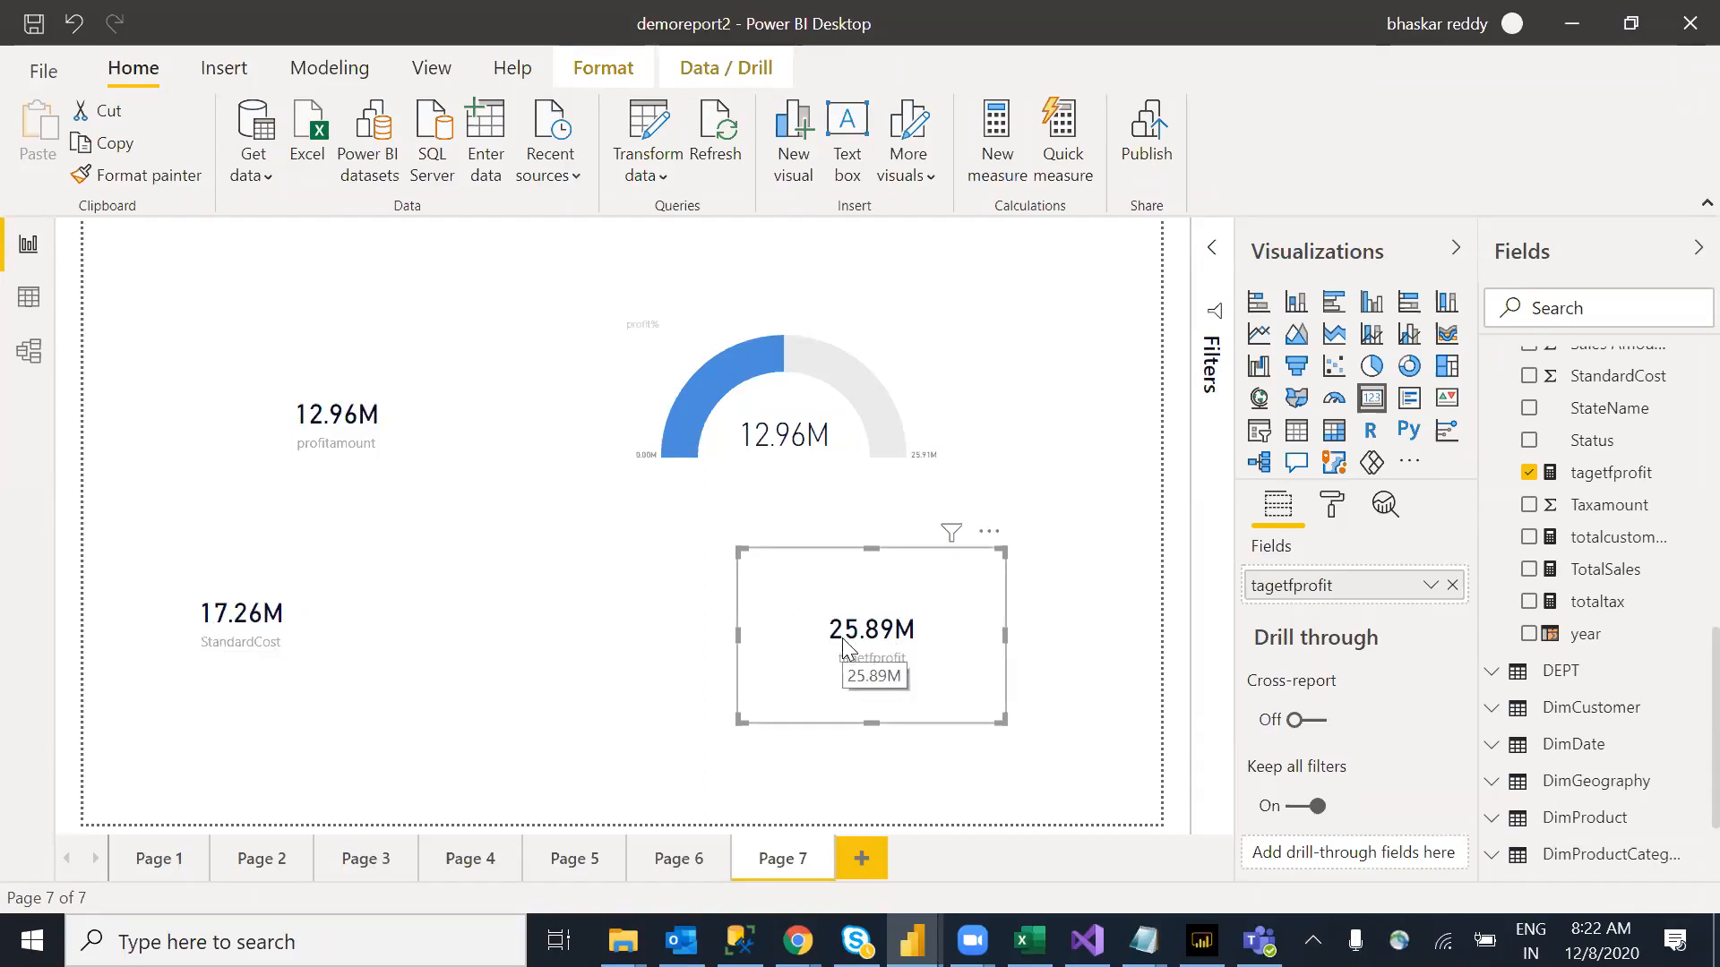
{"action": "left_click_drag", "start_coordinate": [779, 598], "coordinate": [410, 699]}
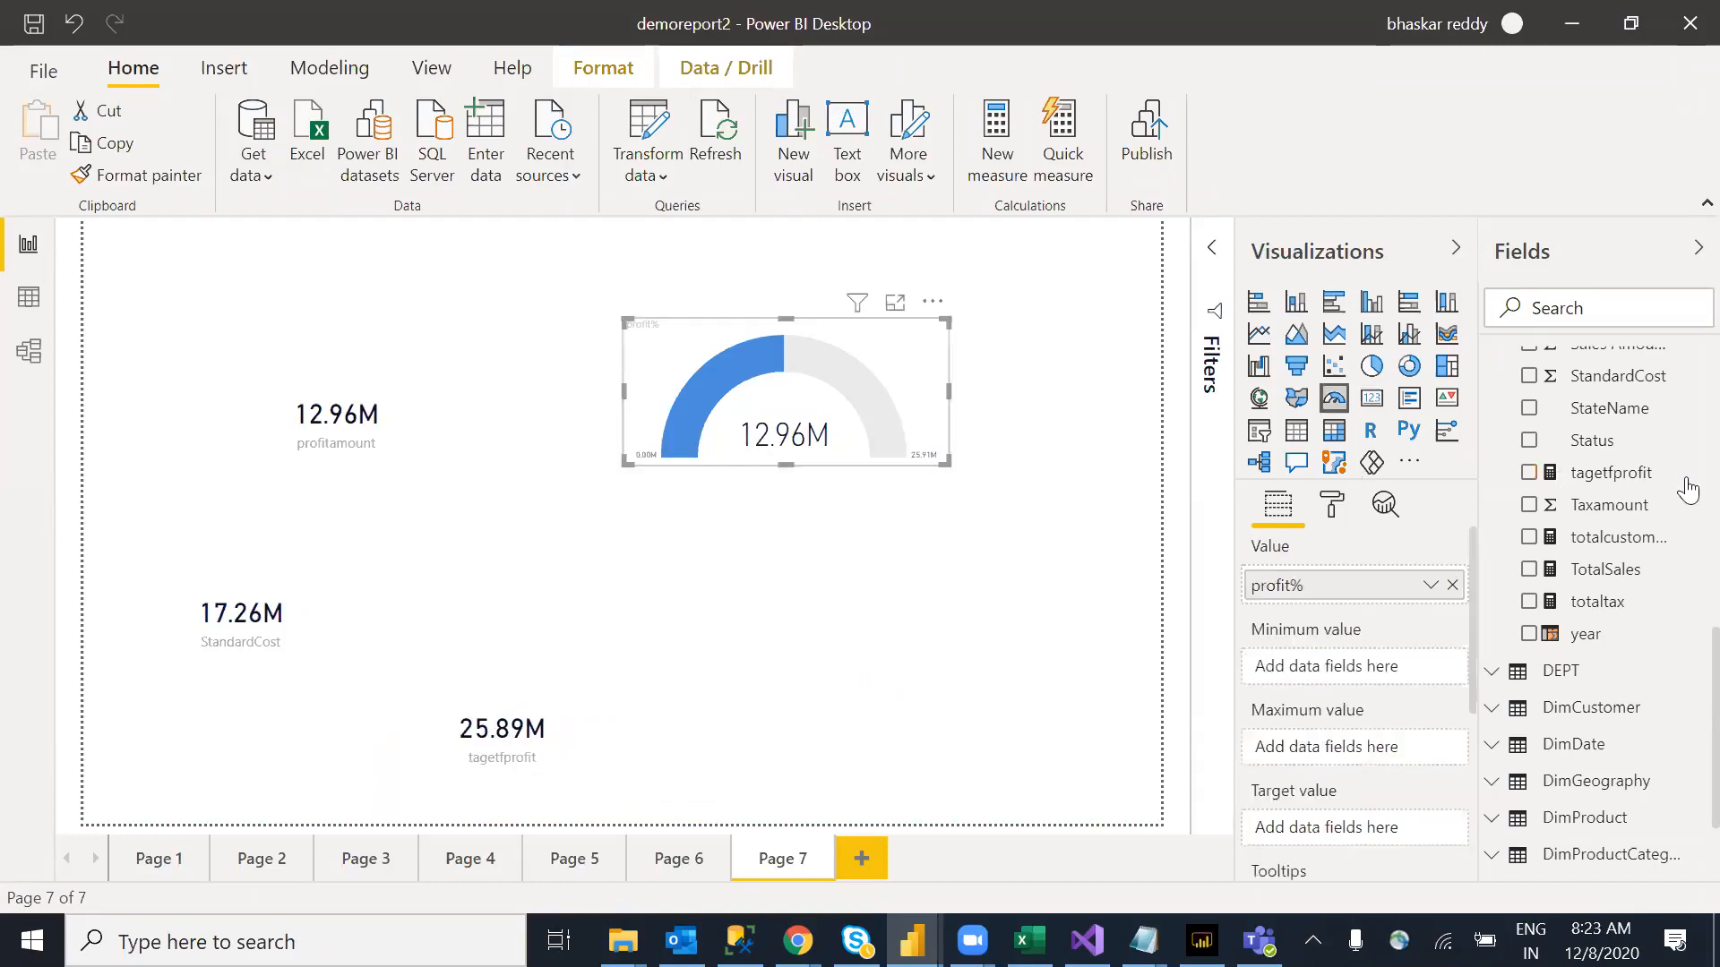
Step: Assign tagetfprofit as the gauge's target value and enlarge the gauge slightly
{"action": "mouse_move", "coordinate": [1638, 482]}
{"action": "left_mouse_down"}
{"action": "mouse_move", "coordinate": [1382, 731]}
{"action": "mouse_move", "coordinate": [1343, 833]}
{"action": "left_mouse_up"}
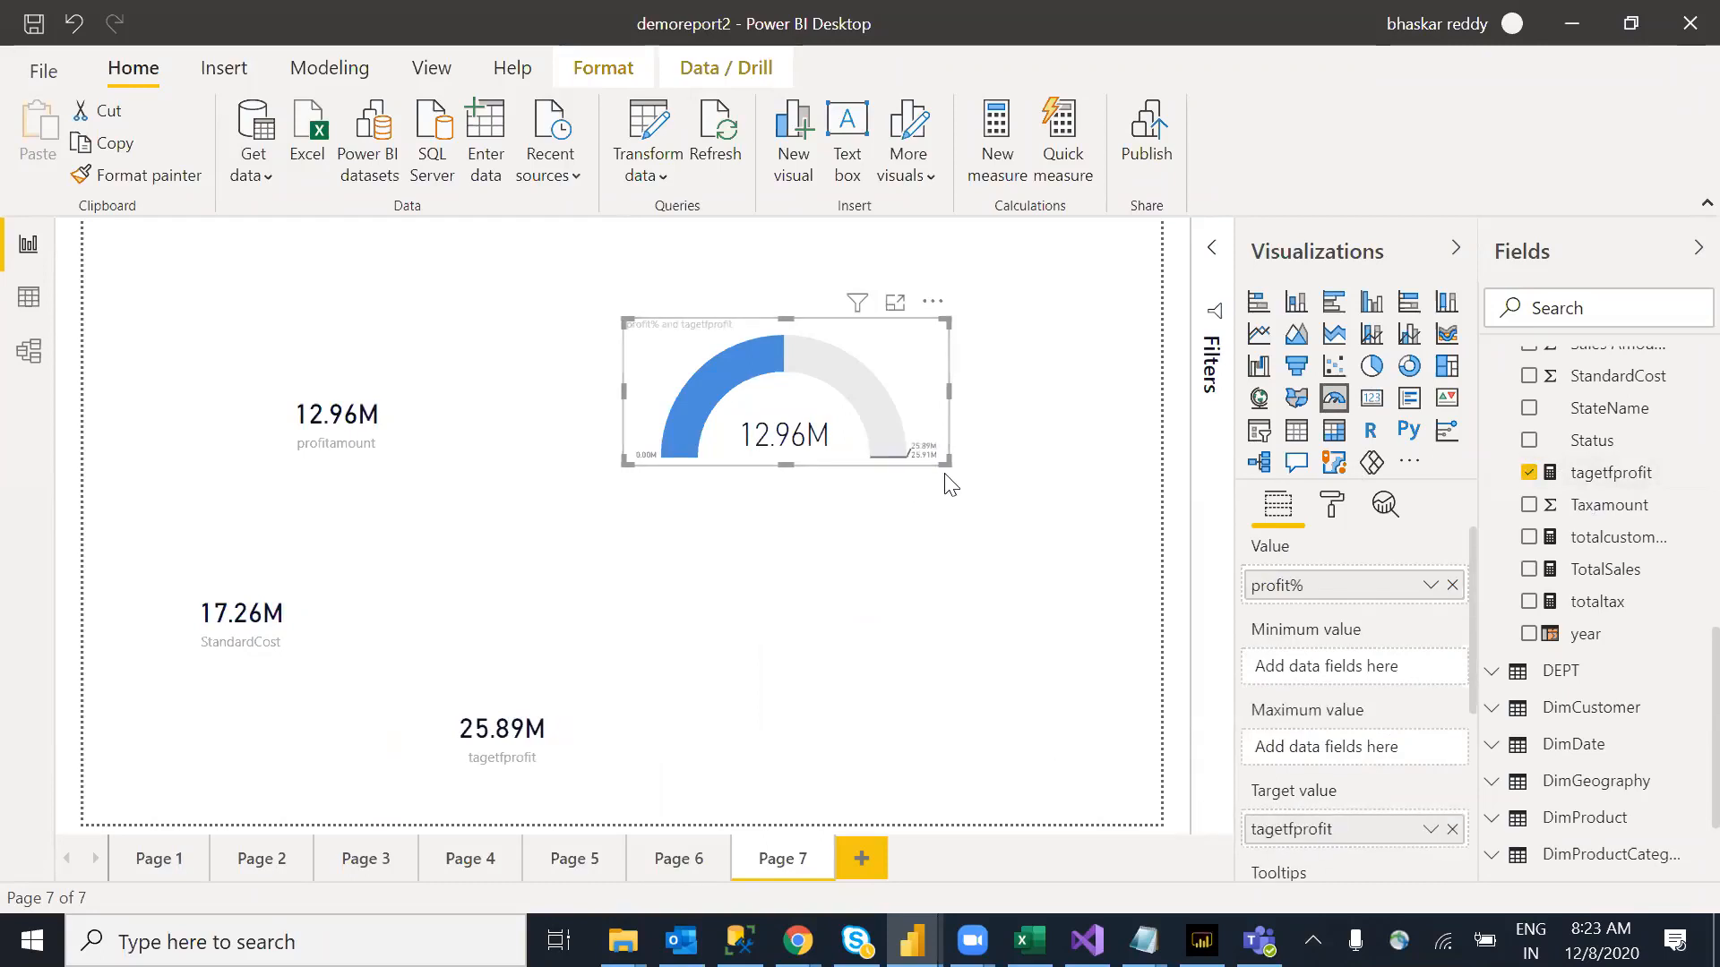
{"action": "left_click_drag", "start_coordinate": [947, 464], "coordinate": [974, 508]}
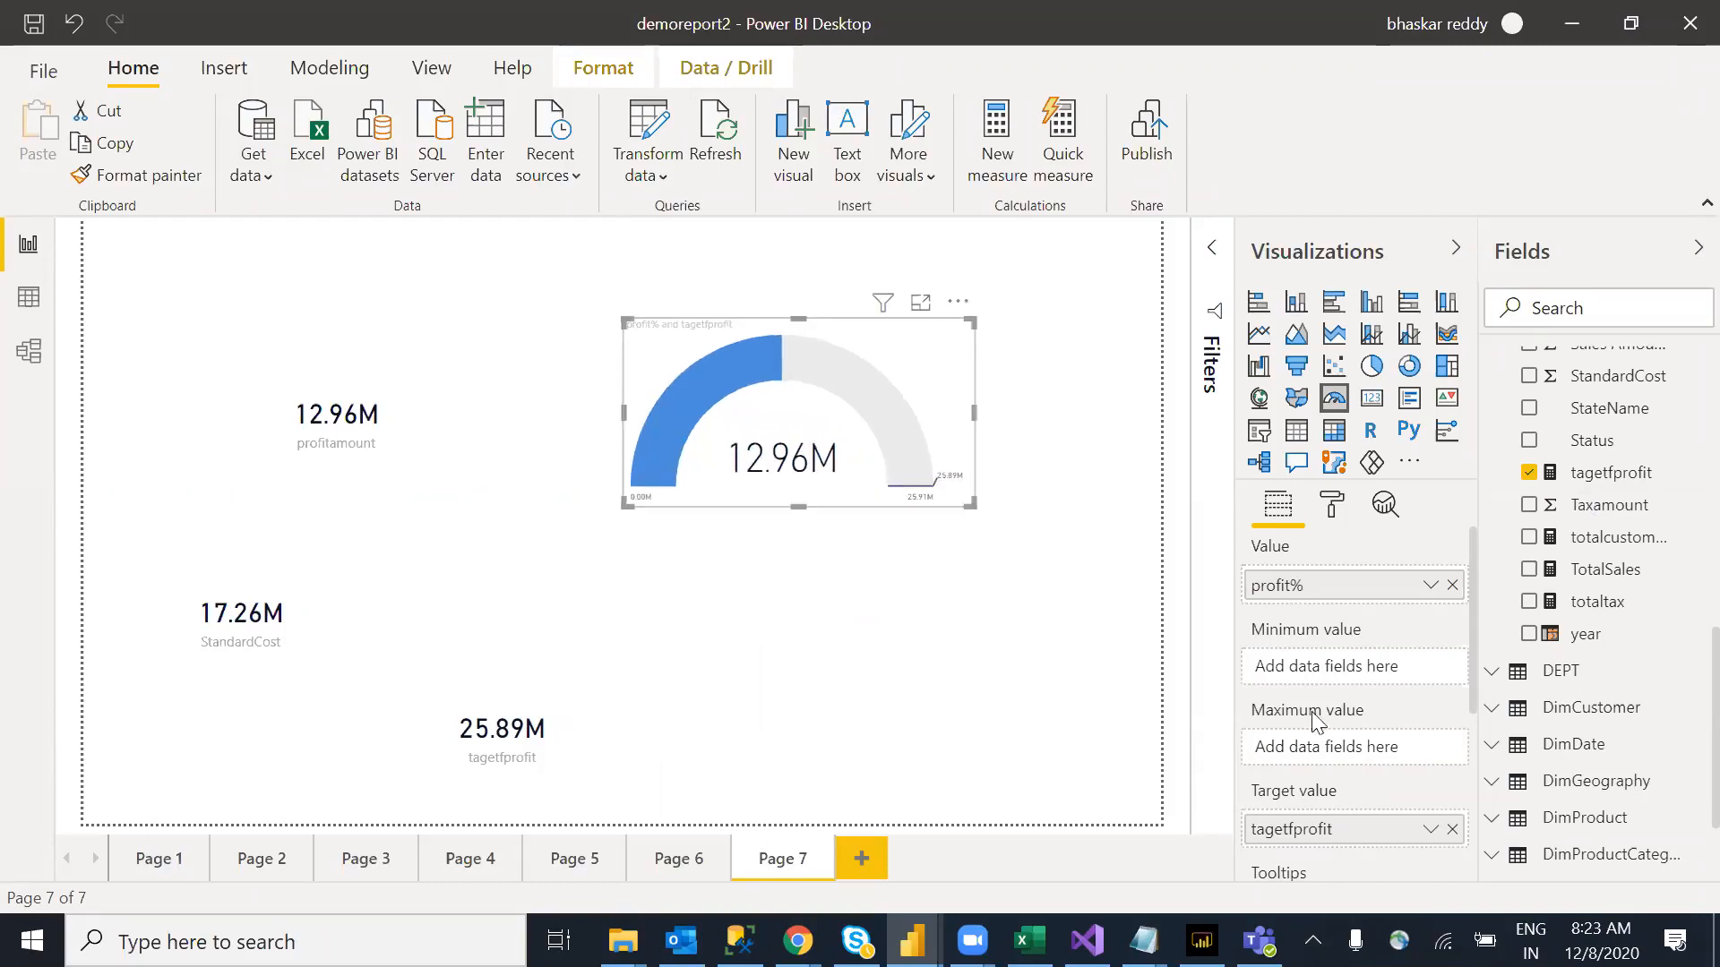
Step: Try StandardCost in place of profit% as the gauge's value
{"action": "scroll", "coordinate": [1473, 639], "scroll_direction": "down", "scroll_amount": 2}
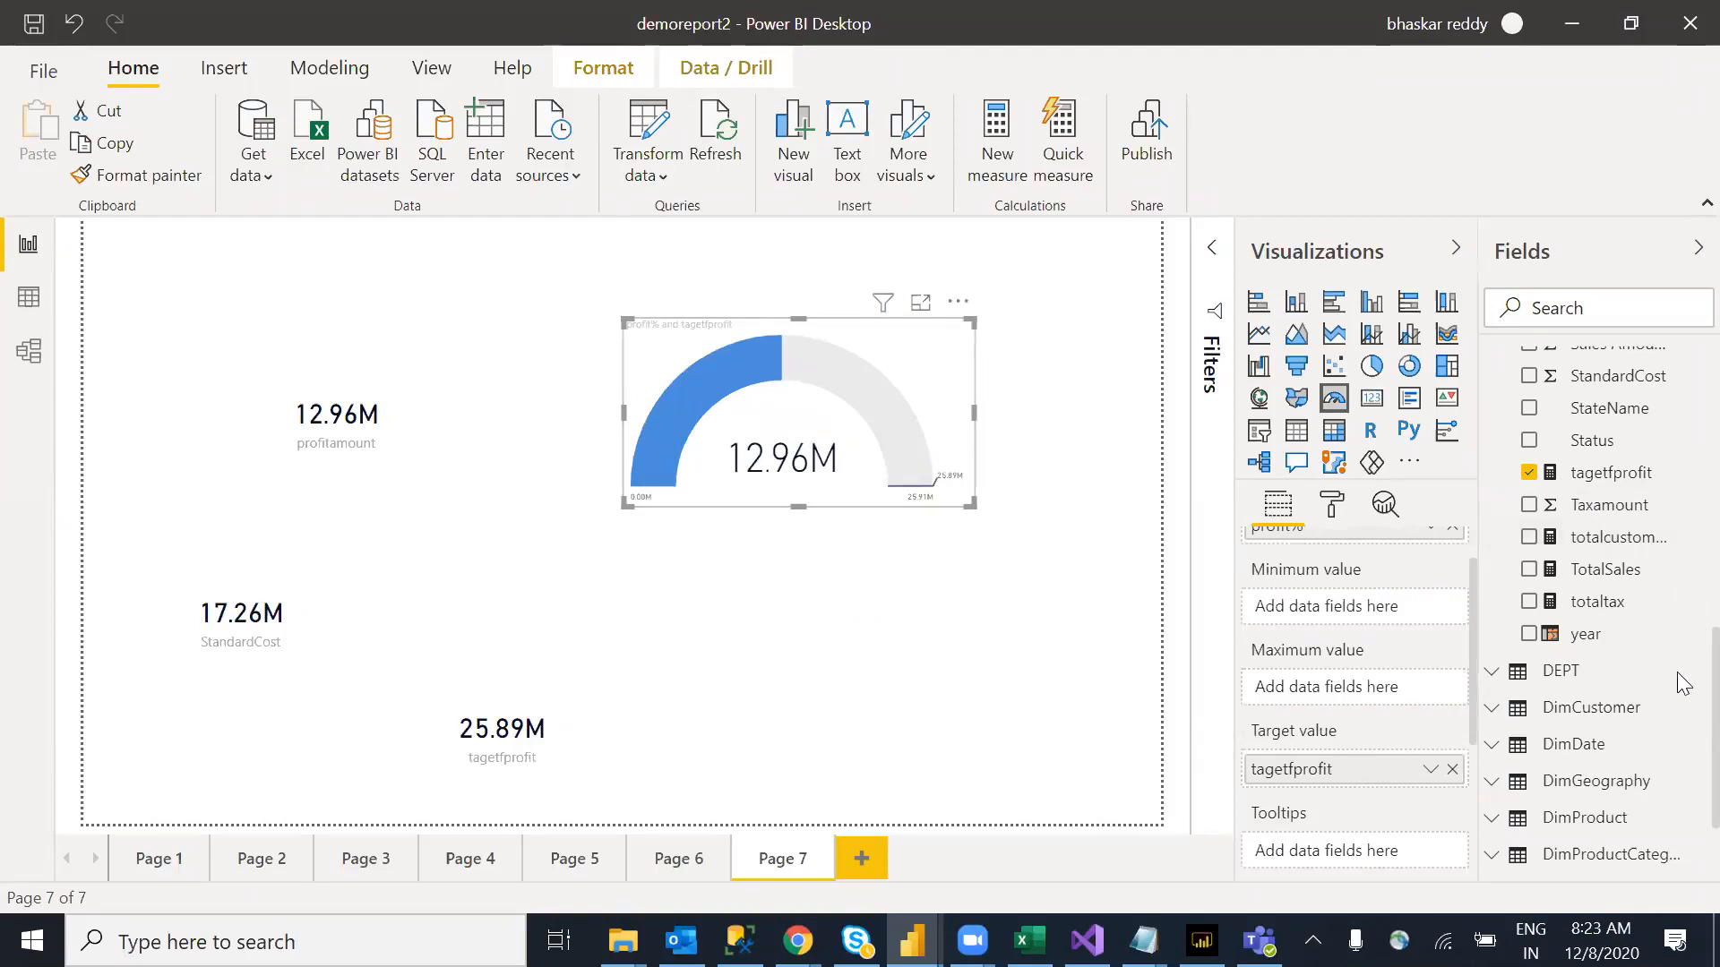
{"action": "scroll", "coordinate": [1680, 618], "scroll_direction": "up", "scroll_amount": 3}
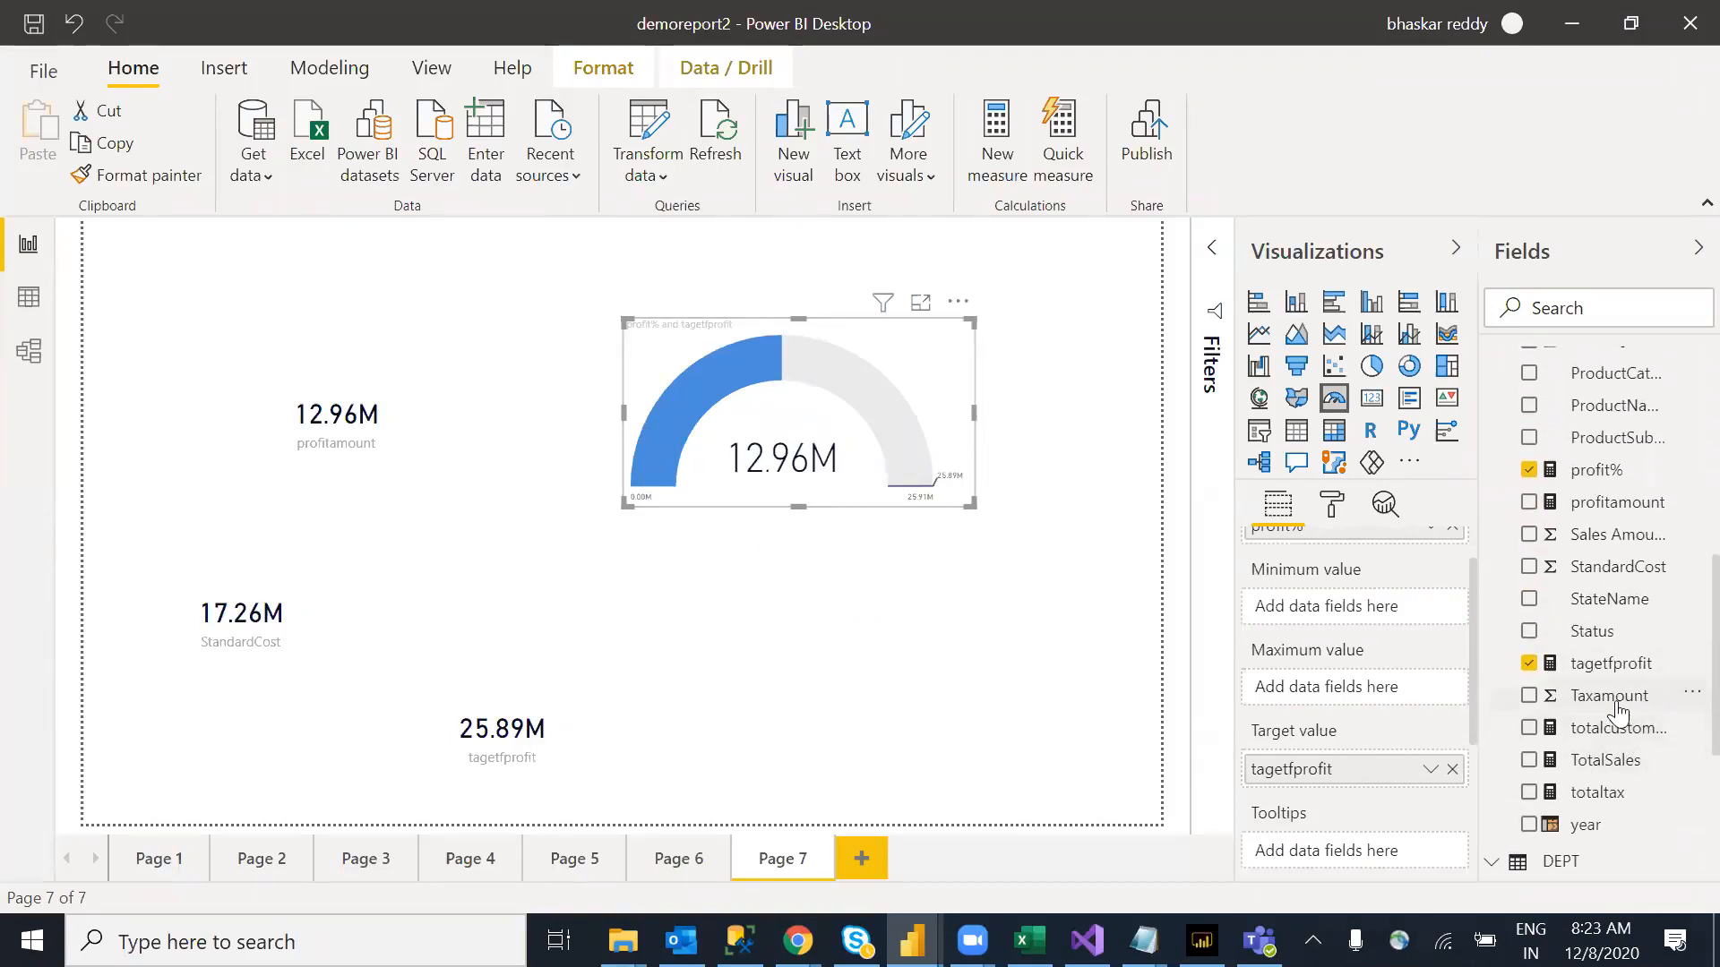
{"action": "left_click_drag", "start_coordinate": [1621, 569], "coordinate": [1346, 547]}
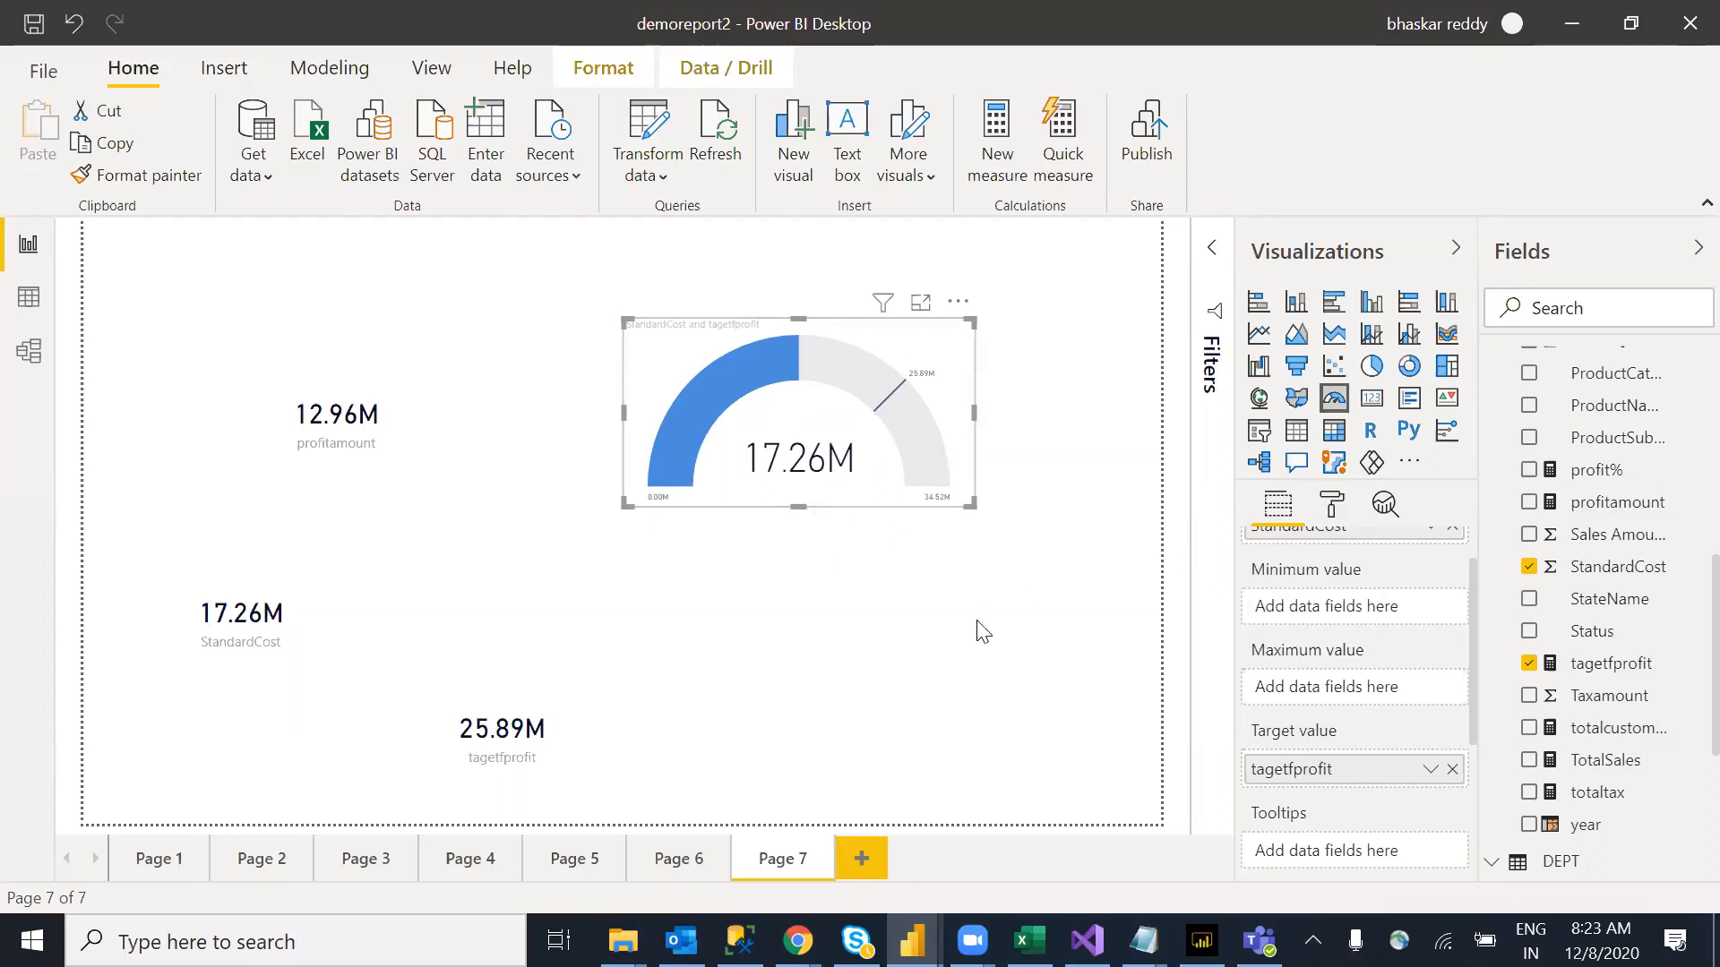
Step: Display the profit% formula, make TotalSales the gauge's value, and enlarge the gauge in both directions
{"action": "left_click", "coordinate": [1595, 475]}
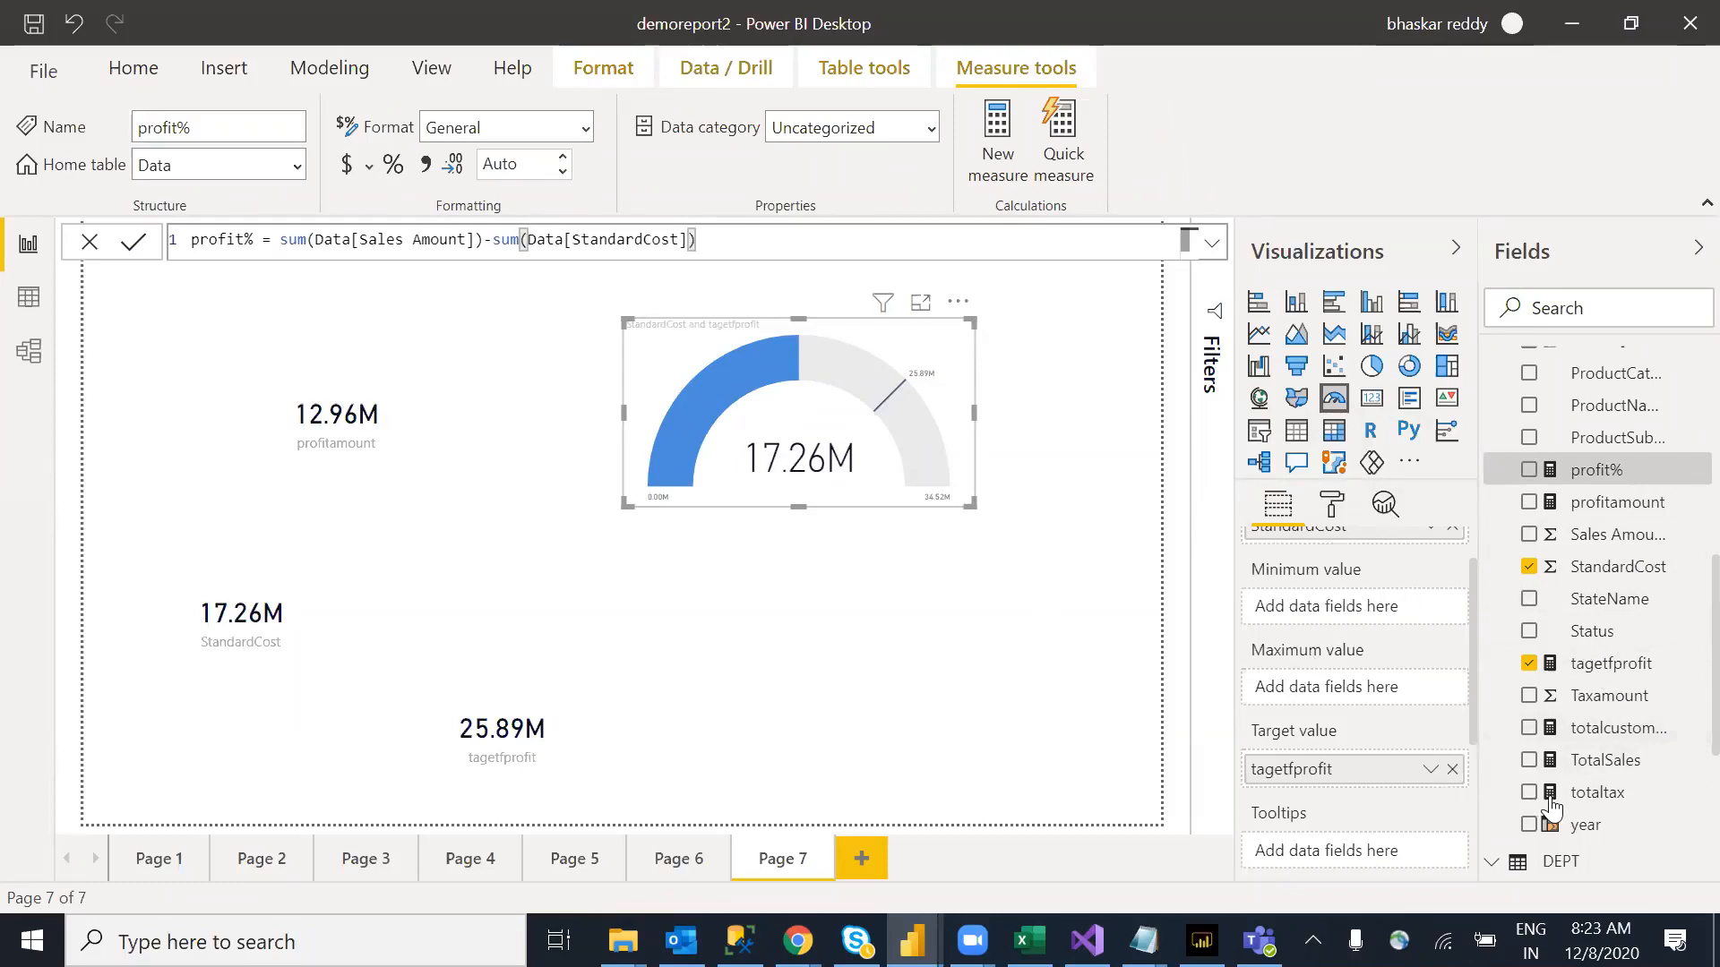
{"action": "left_click_drag", "start_coordinate": [1606, 763], "coordinate": [1351, 589]}
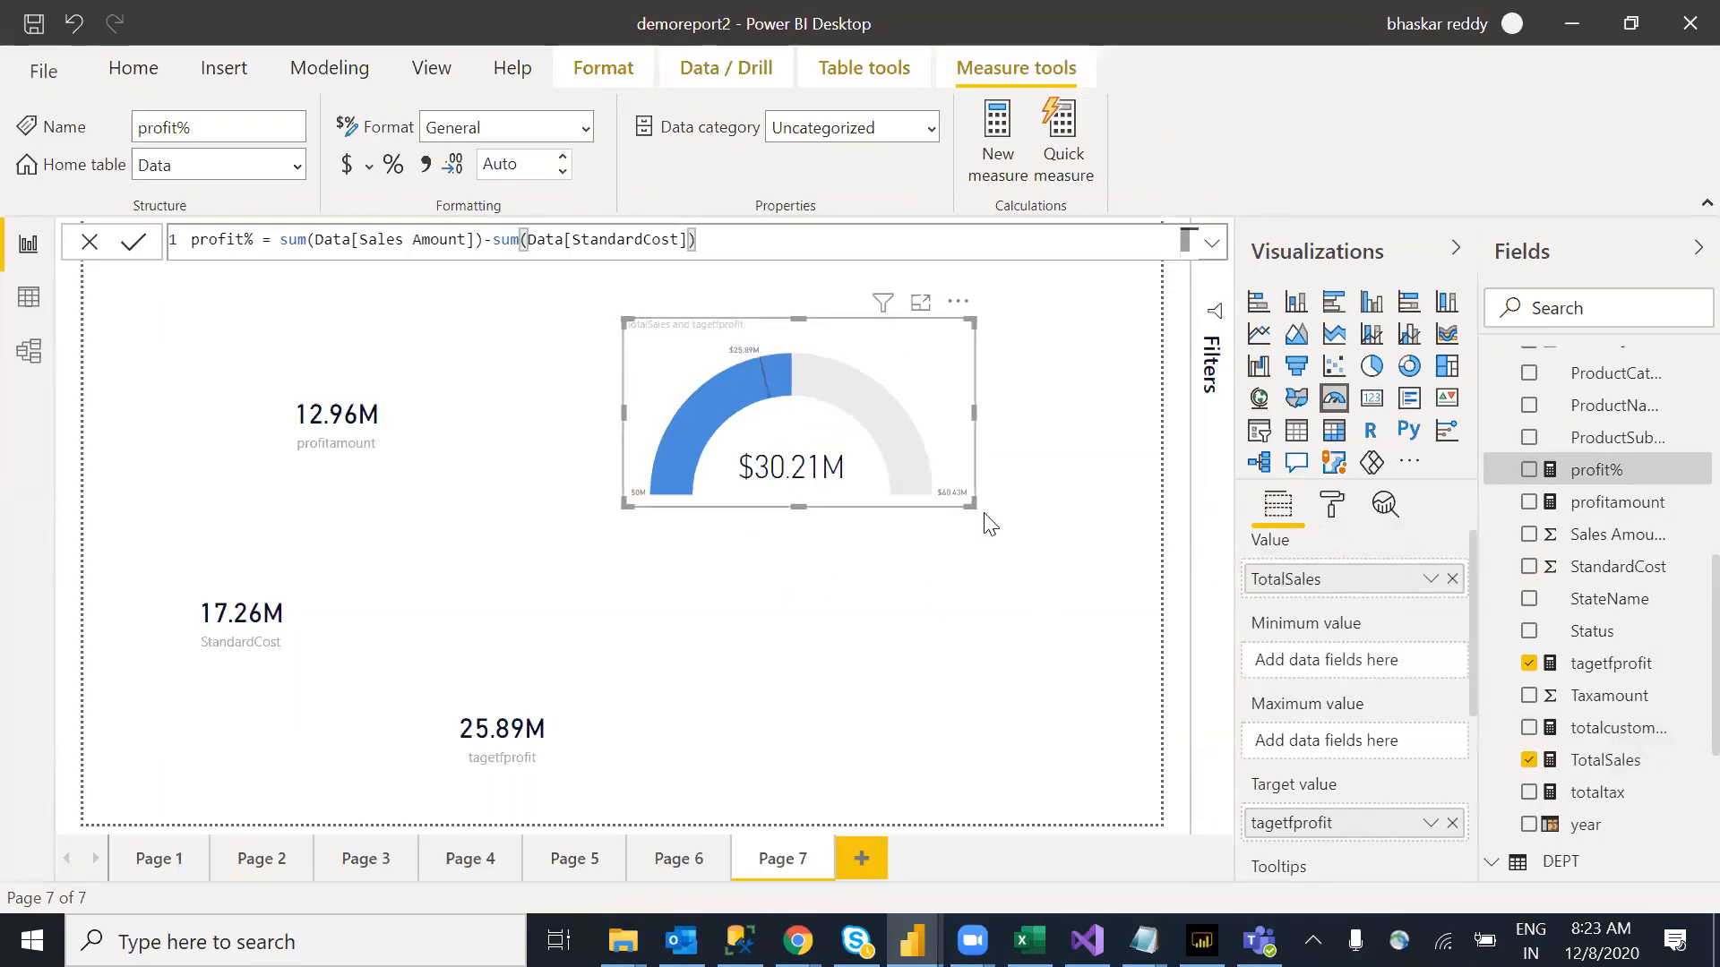
{"action": "left_click_drag", "start_coordinate": [972, 505], "coordinate": [1091, 596]}
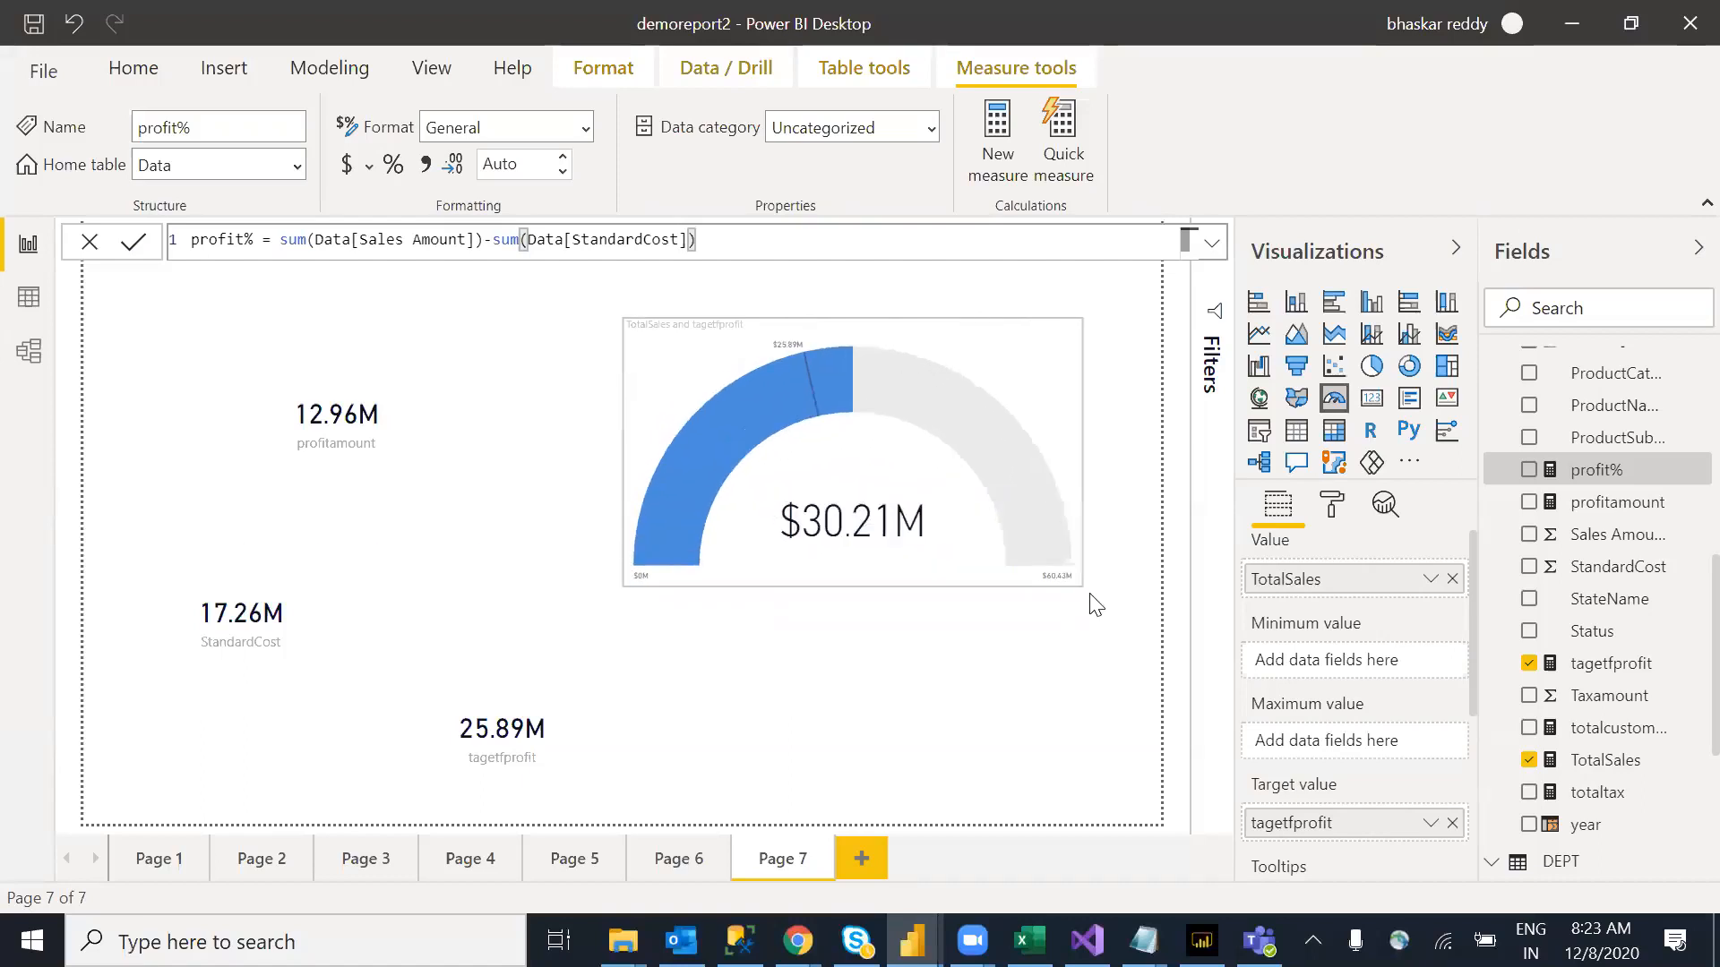
{"action": "left_click", "coordinate": [928, 701]}
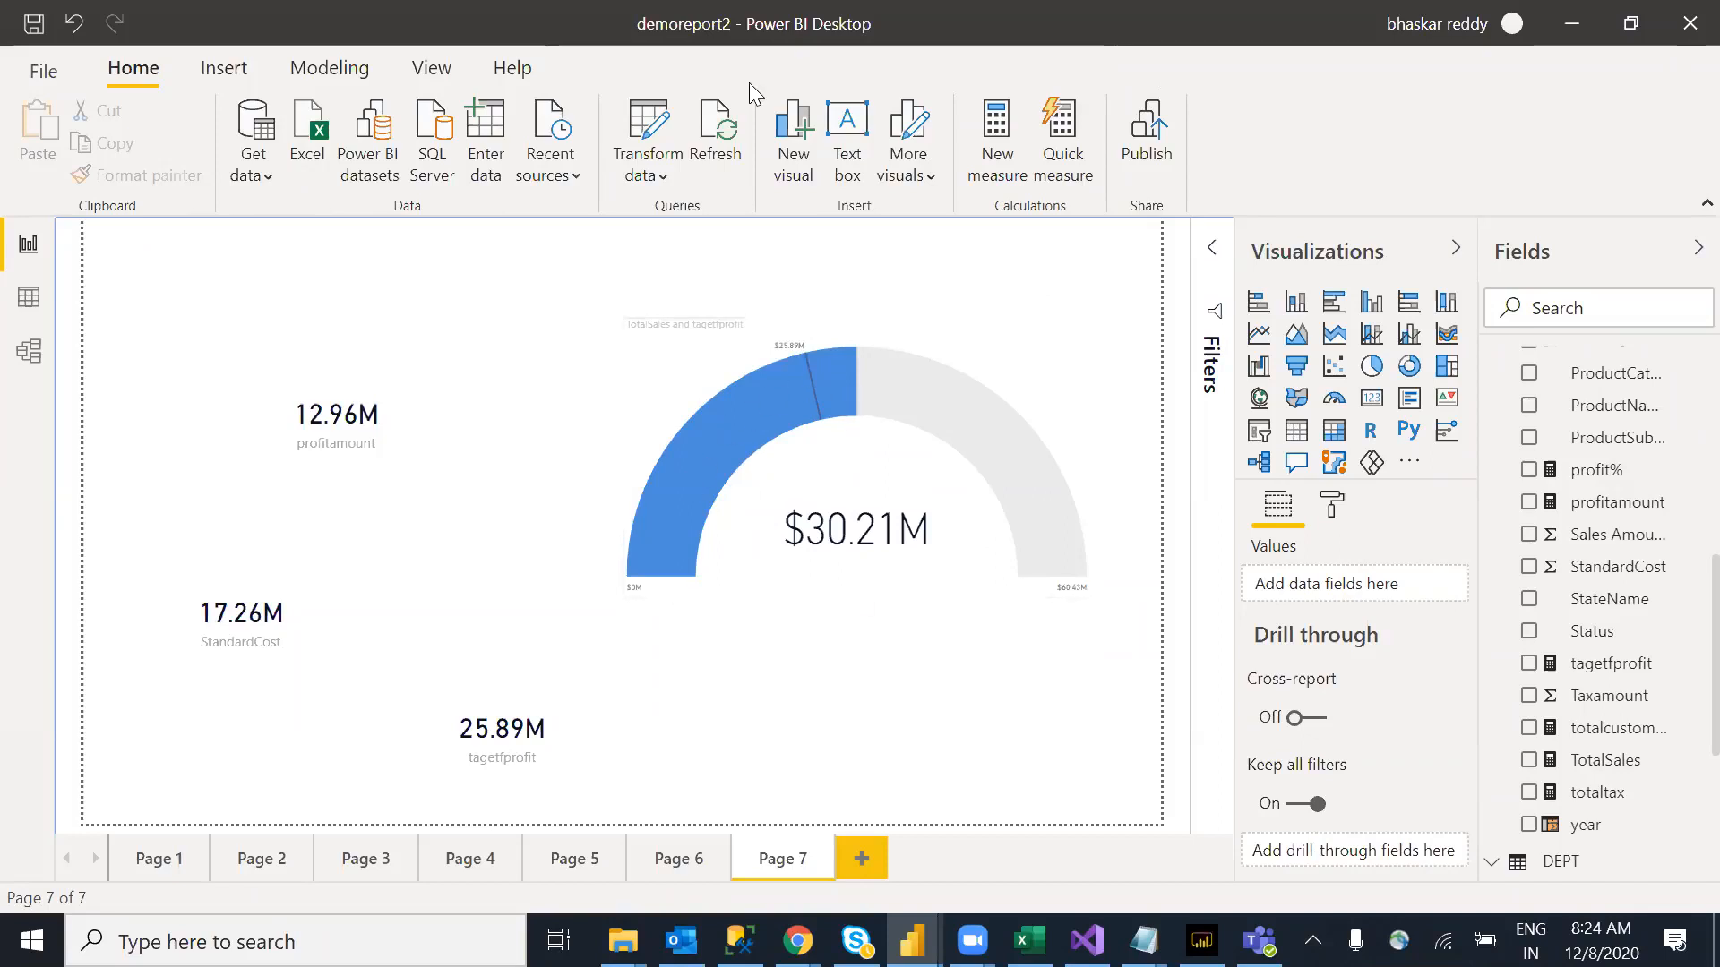
{"action": "left_click_drag", "start_coordinate": [528, 538], "coordinate": [598, 312]}
{"action": "left_click_drag", "start_coordinate": [857, 309], "coordinate": [903, 495]}
{"action": "left_click_drag", "start_coordinate": [1008, 306], "coordinate": [988, 431]}
{"action": "mouse_move", "coordinate": [936, 348]}
{"action": "left_mouse_down"}
{"action": "mouse_move", "coordinate": [941, 369]}
{"action": "mouse_move", "coordinate": [943, 317]}
{"action": "left_mouse_up"}
{"action": "left_click_drag", "start_coordinate": [1041, 381], "coordinate": [1035, 443]}
{"action": "mouse_move", "coordinate": [1514, 479]}
{"action": "left_mouse_down"}
{"action": "mouse_move", "coordinate": [1657, 457]}
{"action": "mouse_move", "coordinate": [1580, 495]}
{"action": "left_mouse_up"}
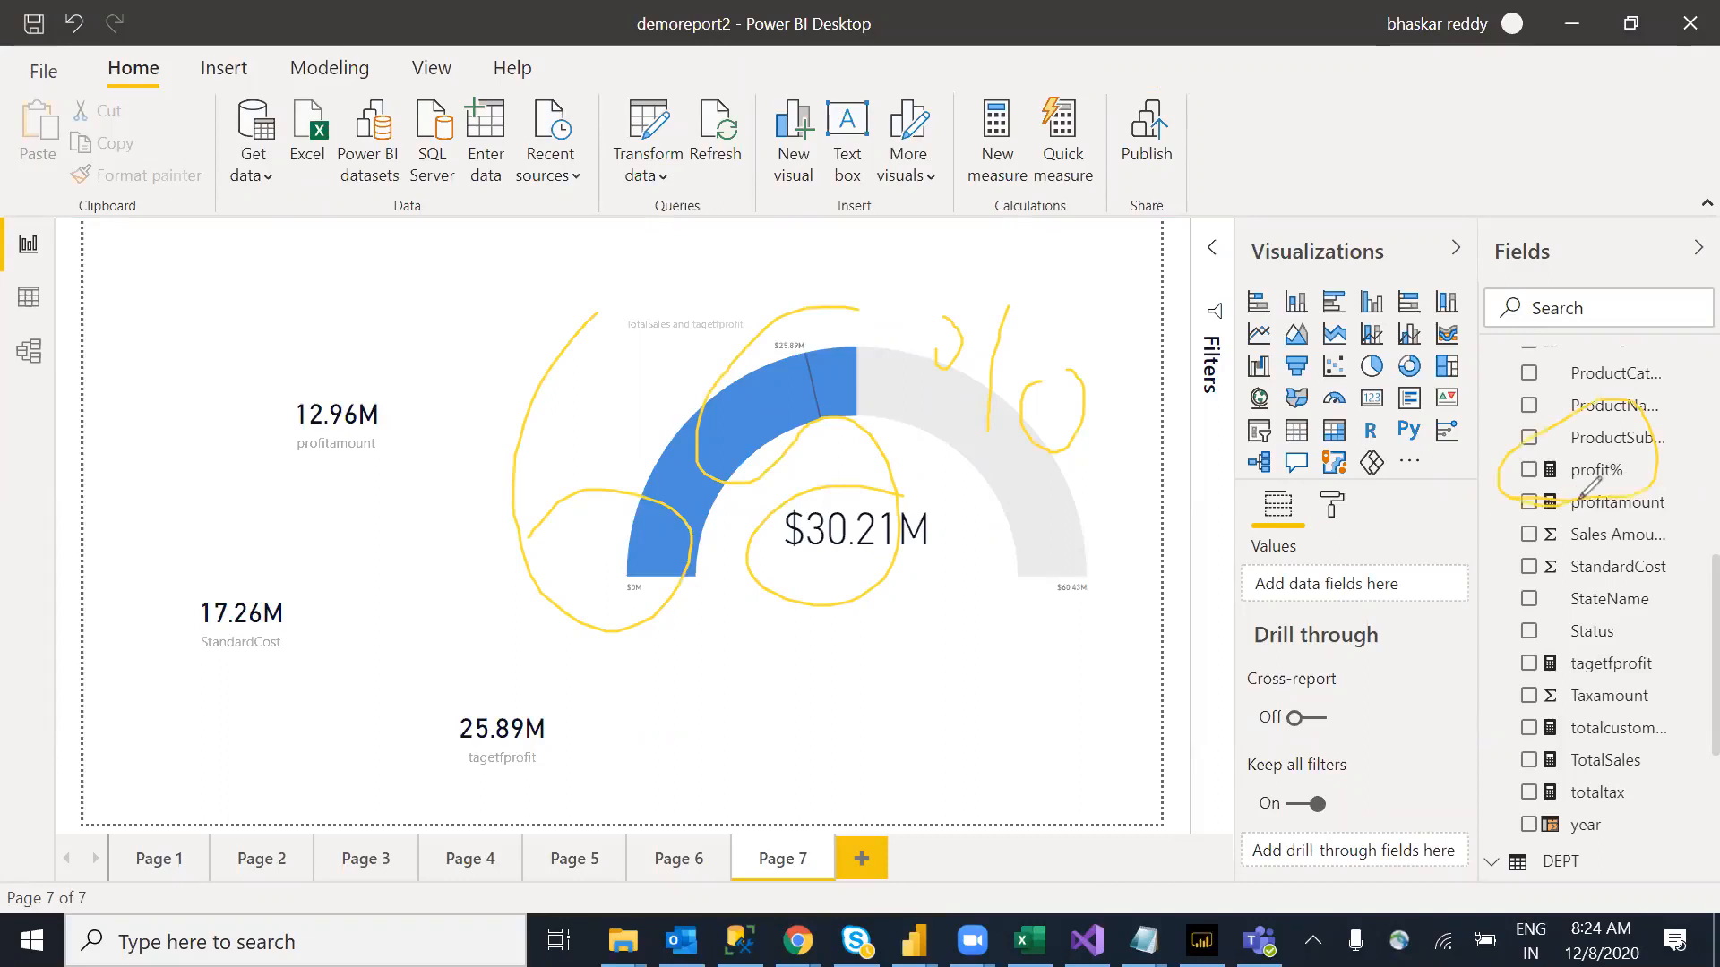
{"action": "left_click_drag", "start_coordinate": [545, 345], "coordinate": [627, 501]}
{"action": "mouse_move", "coordinate": [802, 346]}
{"action": "left_mouse_down"}
{"action": "mouse_move", "coordinate": [972, 528]}
{"action": "mouse_move", "coordinate": [842, 591]}
{"action": "left_mouse_up"}
{"action": "mouse_move", "coordinate": [268, 359]}
{"action": "left_mouse_down"}
{"action": "mouse_move", "coordinate": [376, 368]}
{"action": "mouse_move", "coordinate": [386, 539]}
{"action": "left_mouse_up"}
{"action": "mouse_move", "coordinate": [611, 674]}
{"action": "left_mouse_down"}
{"action": "mouse_move", "coordinate": [690, 444]}
{"action": "mouse_move", "coordinate": [855, 358]}
{"action": "mouse_move", "coordinate": [846, 394]}
{"action": "left_mouse_up"}
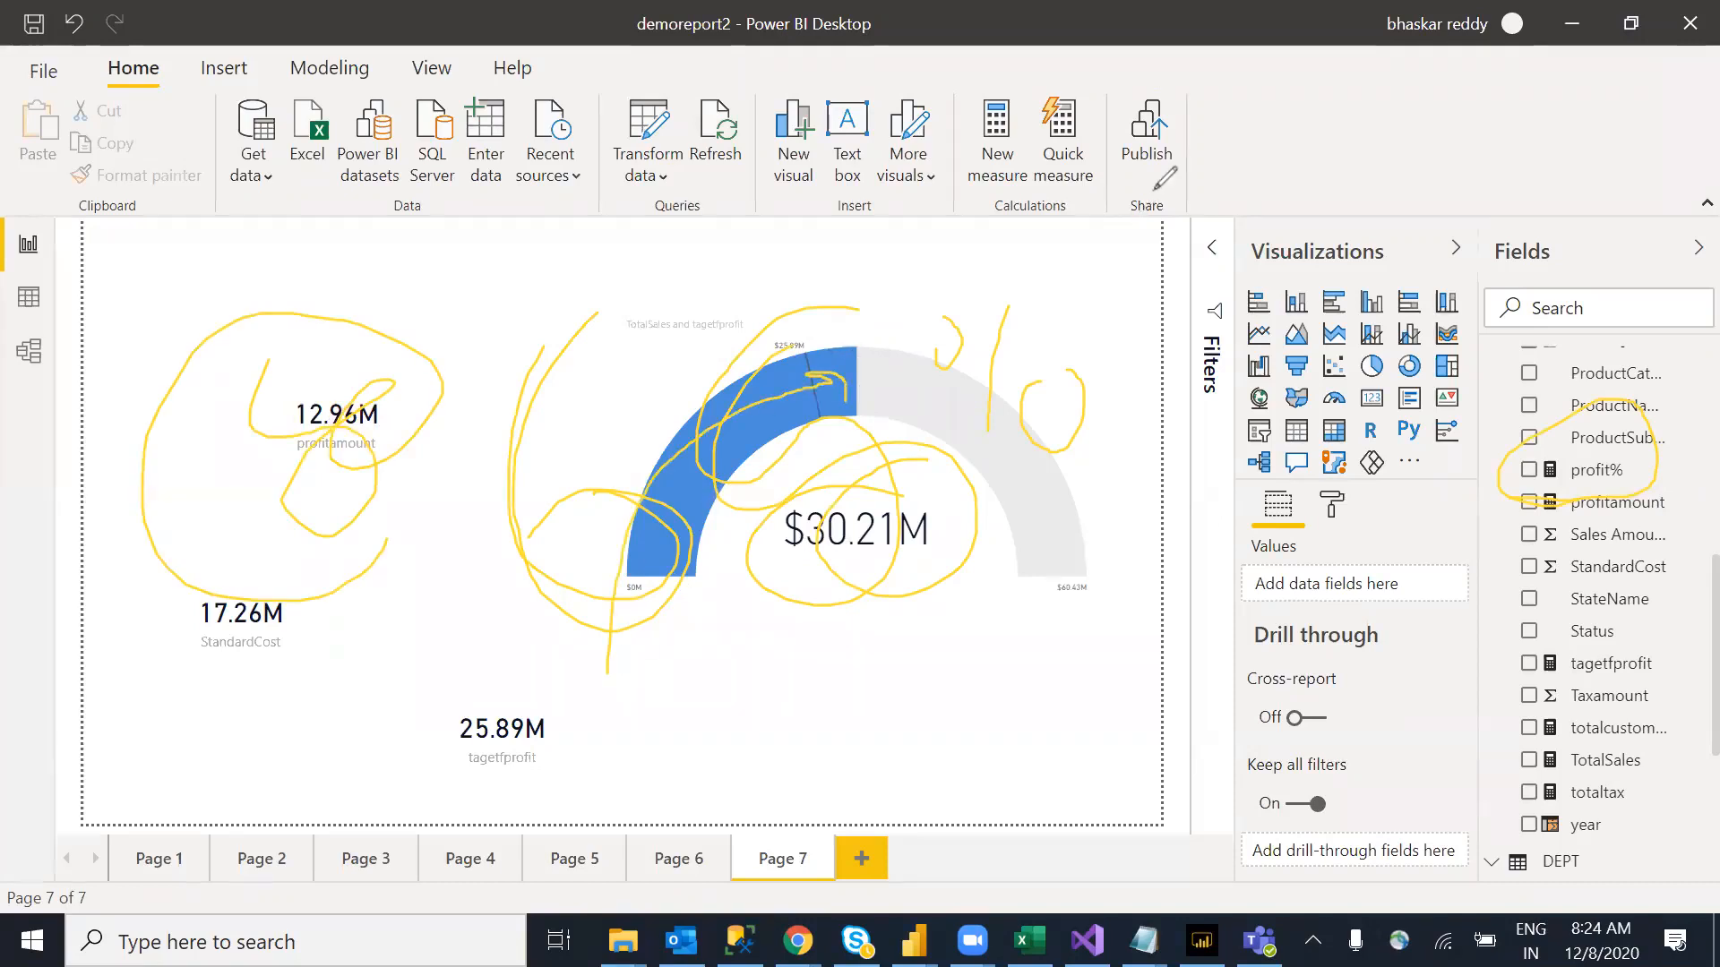
{"action": "left_click", "coordinate": [1255, 202]}
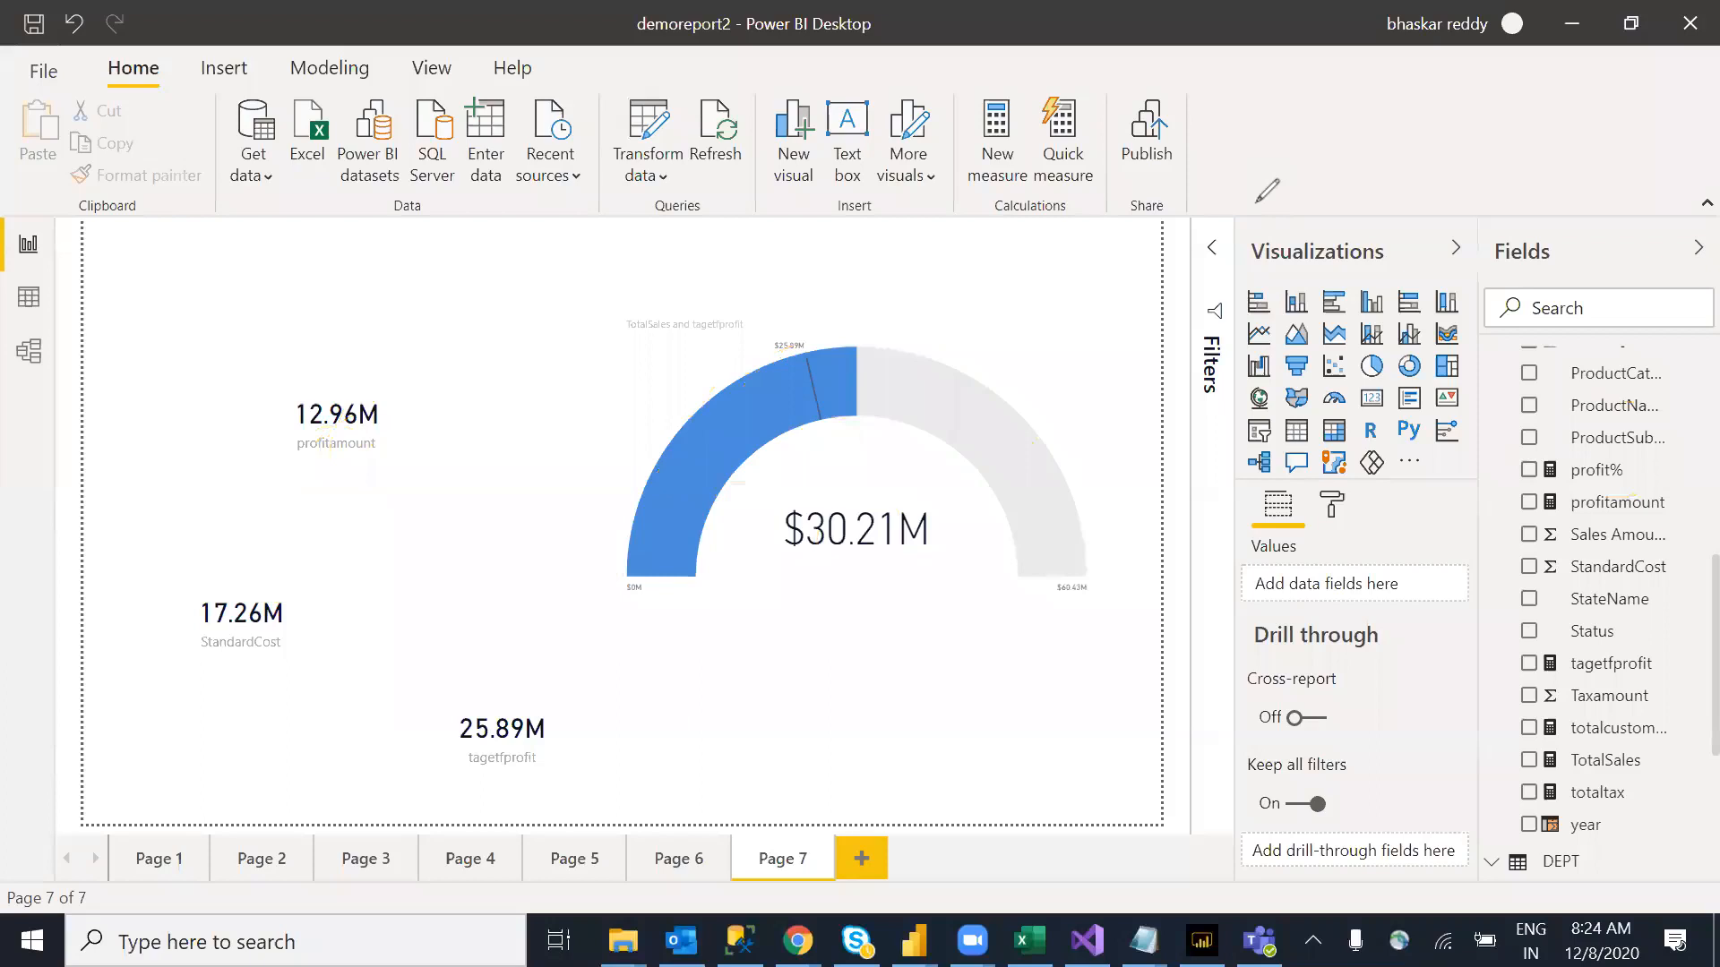
{"action": "left_click", "coordinate": [884, 719]}
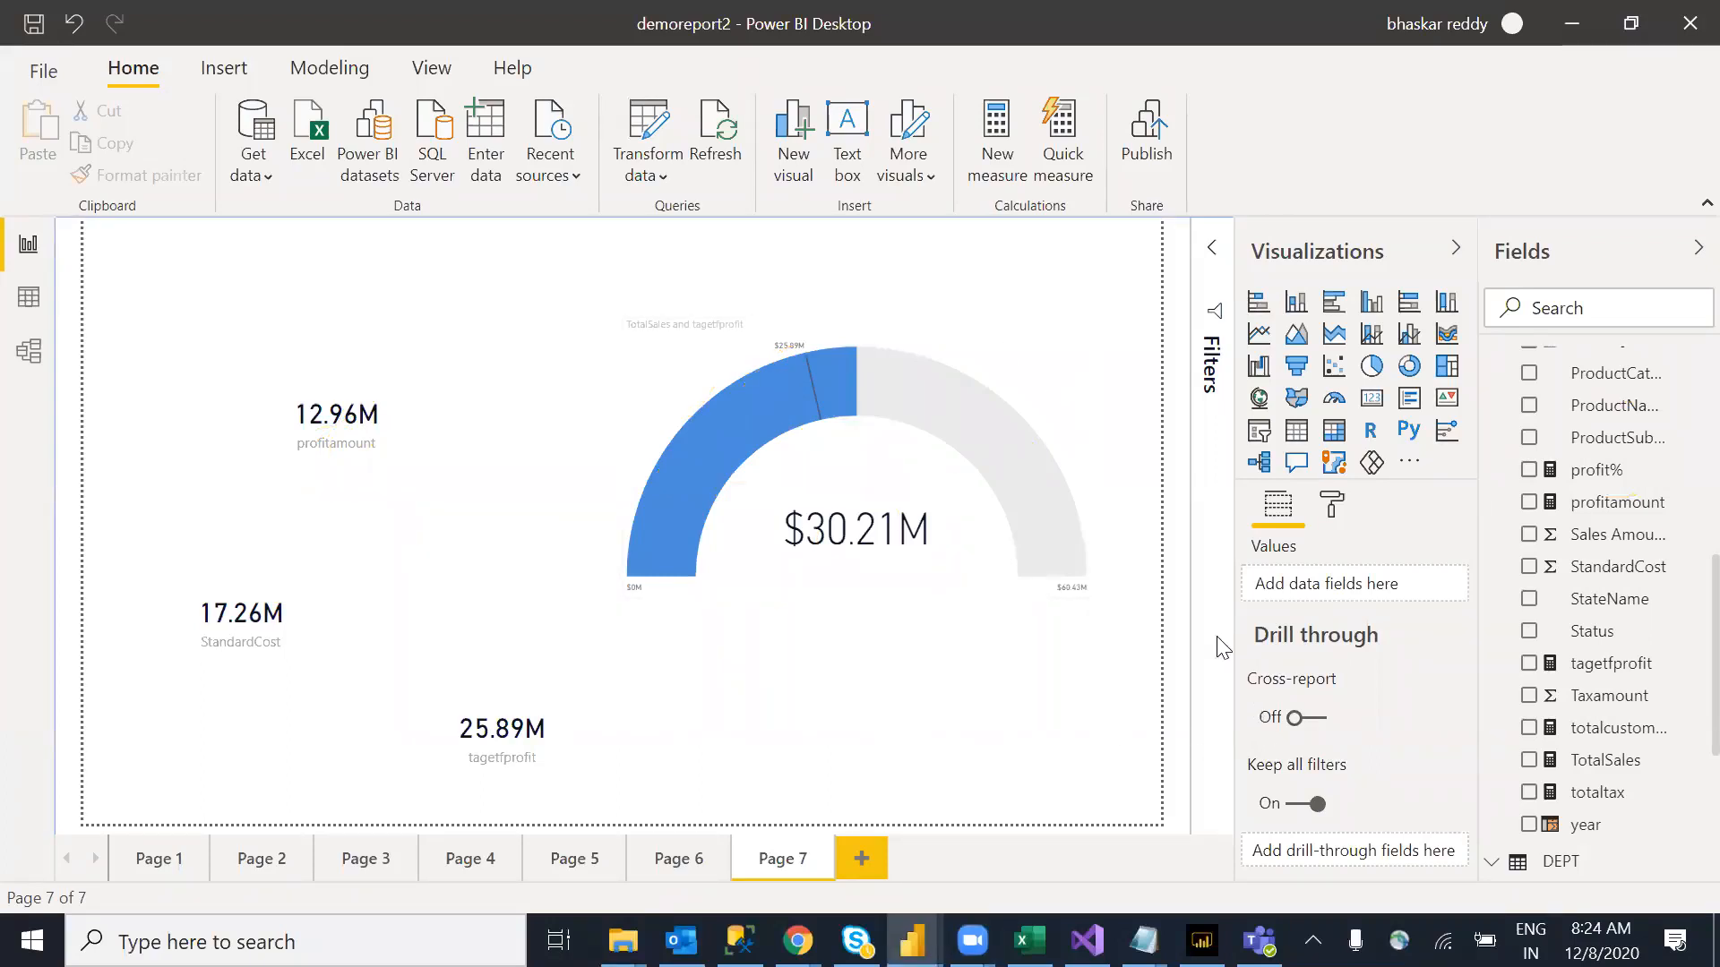
Step: Inspect the gauge's TotalSales and tagetfprofit tooltip, and move the gauge slightly up and to the left on the page
{"action": "left_click", "coordinate": [808, 490]}
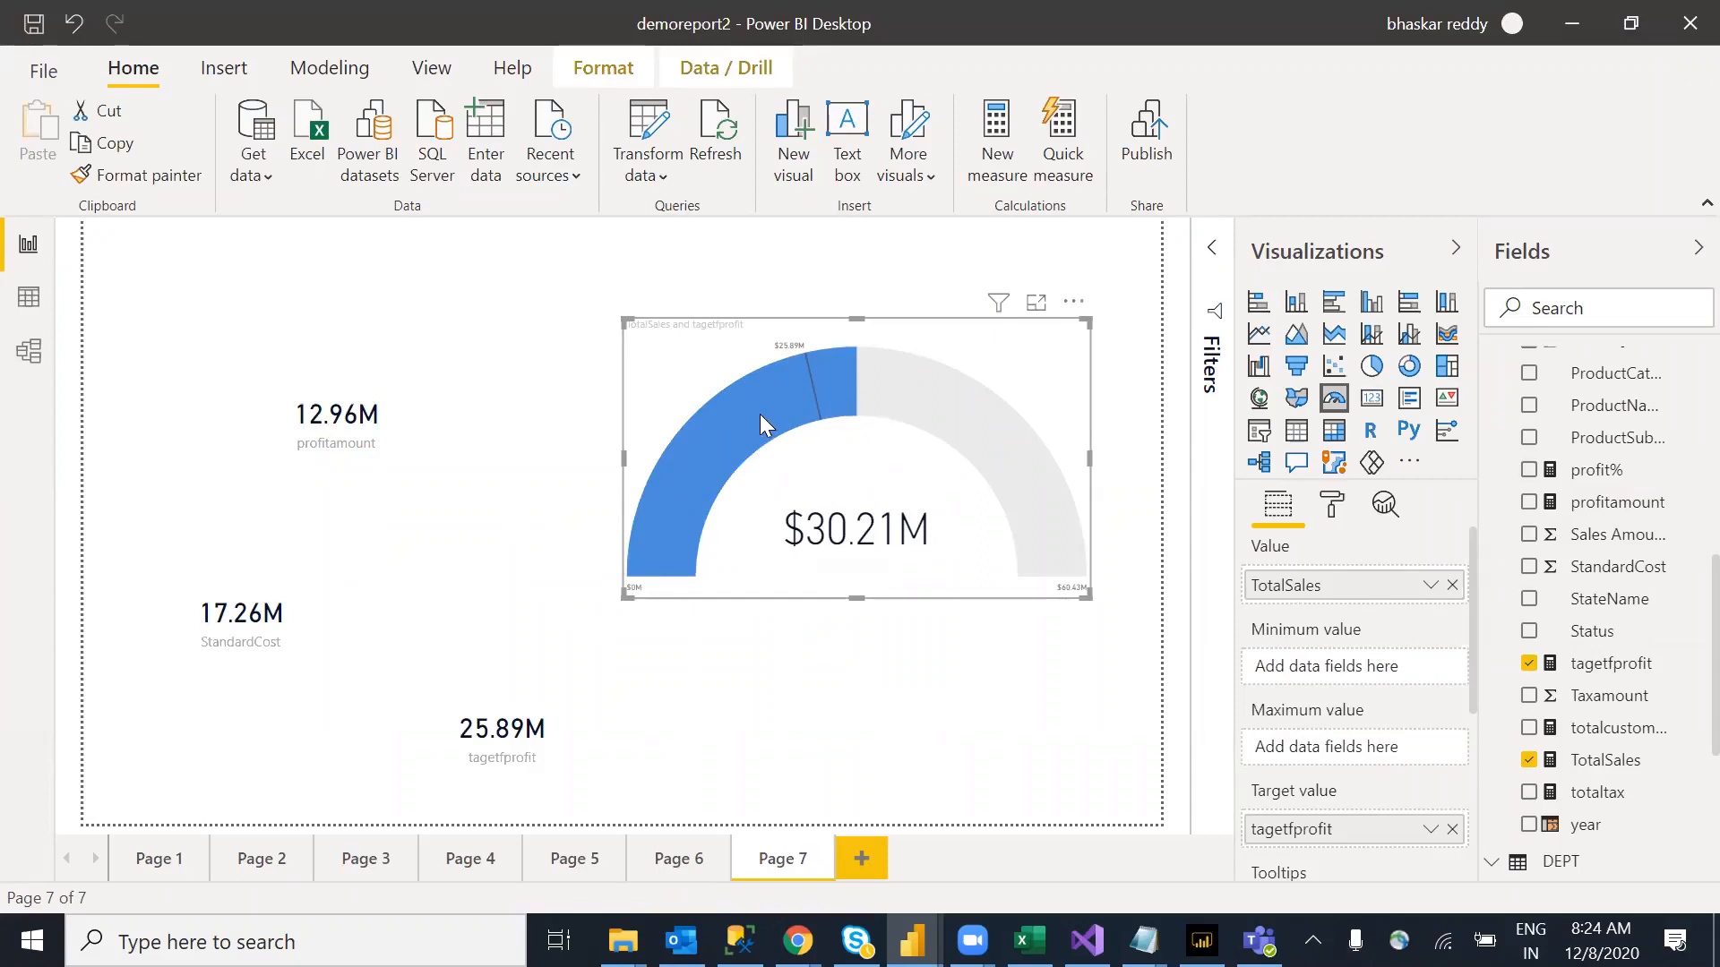
{"action": "mouse_move", "coordinate": [760, 416]}
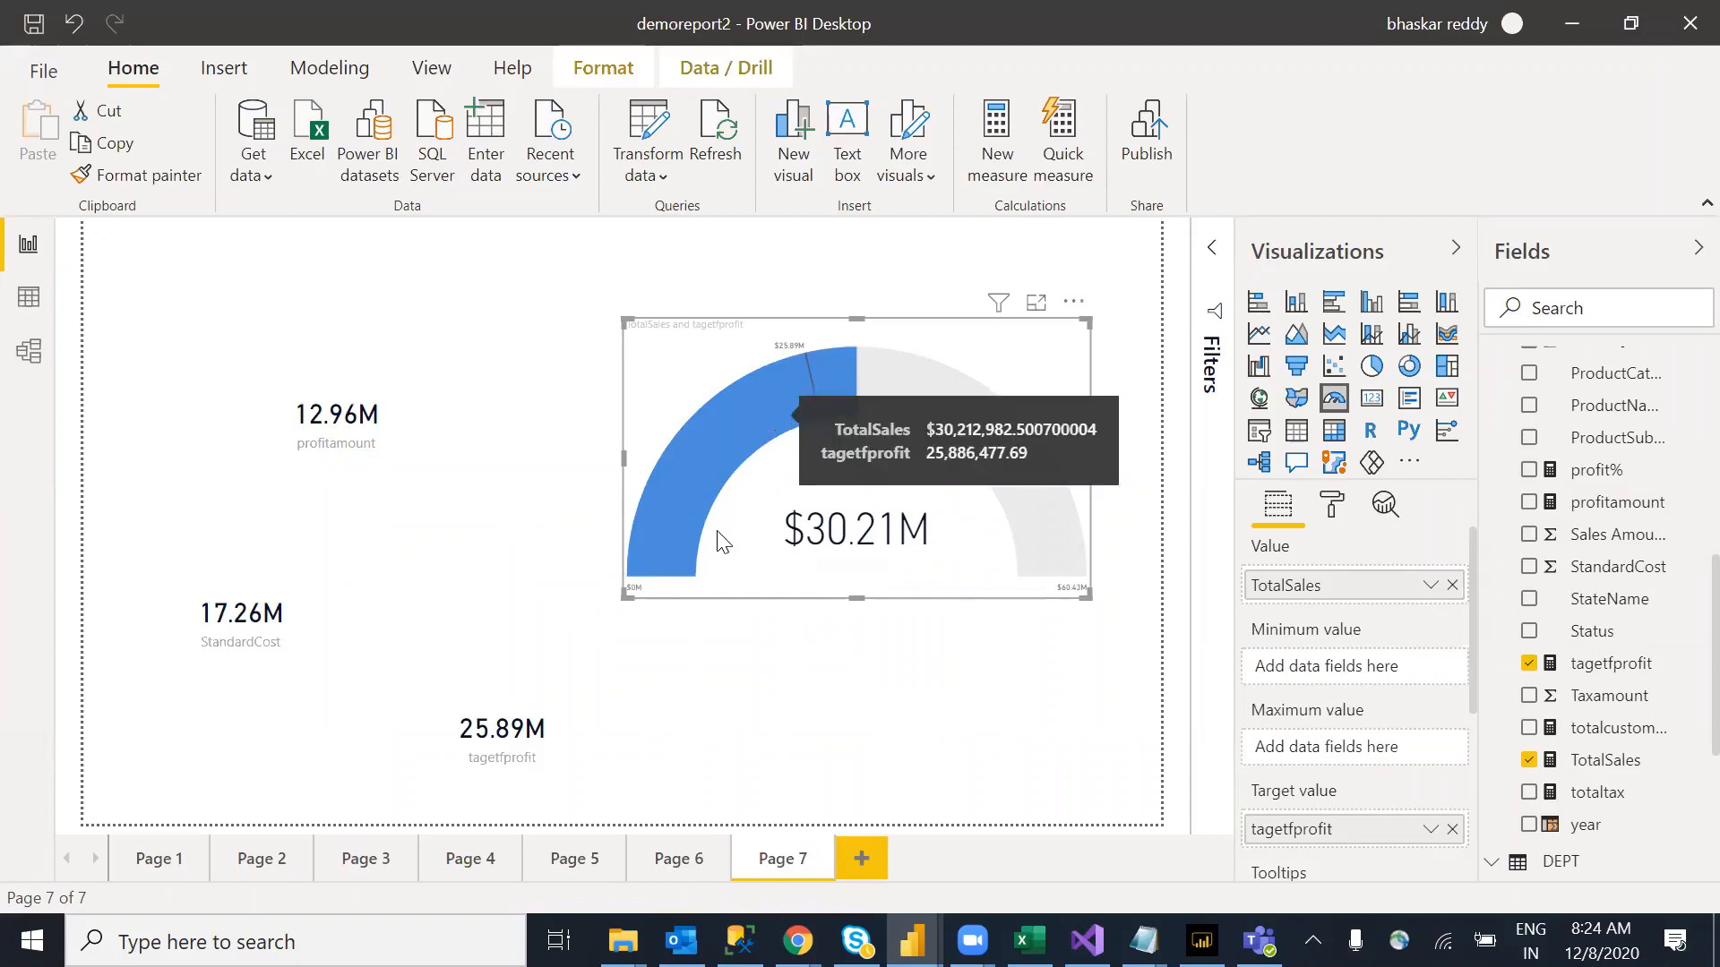
{"action": "left_click_drag", "start_coordinate": [1019, 375], "coordinate": [977, 354]}
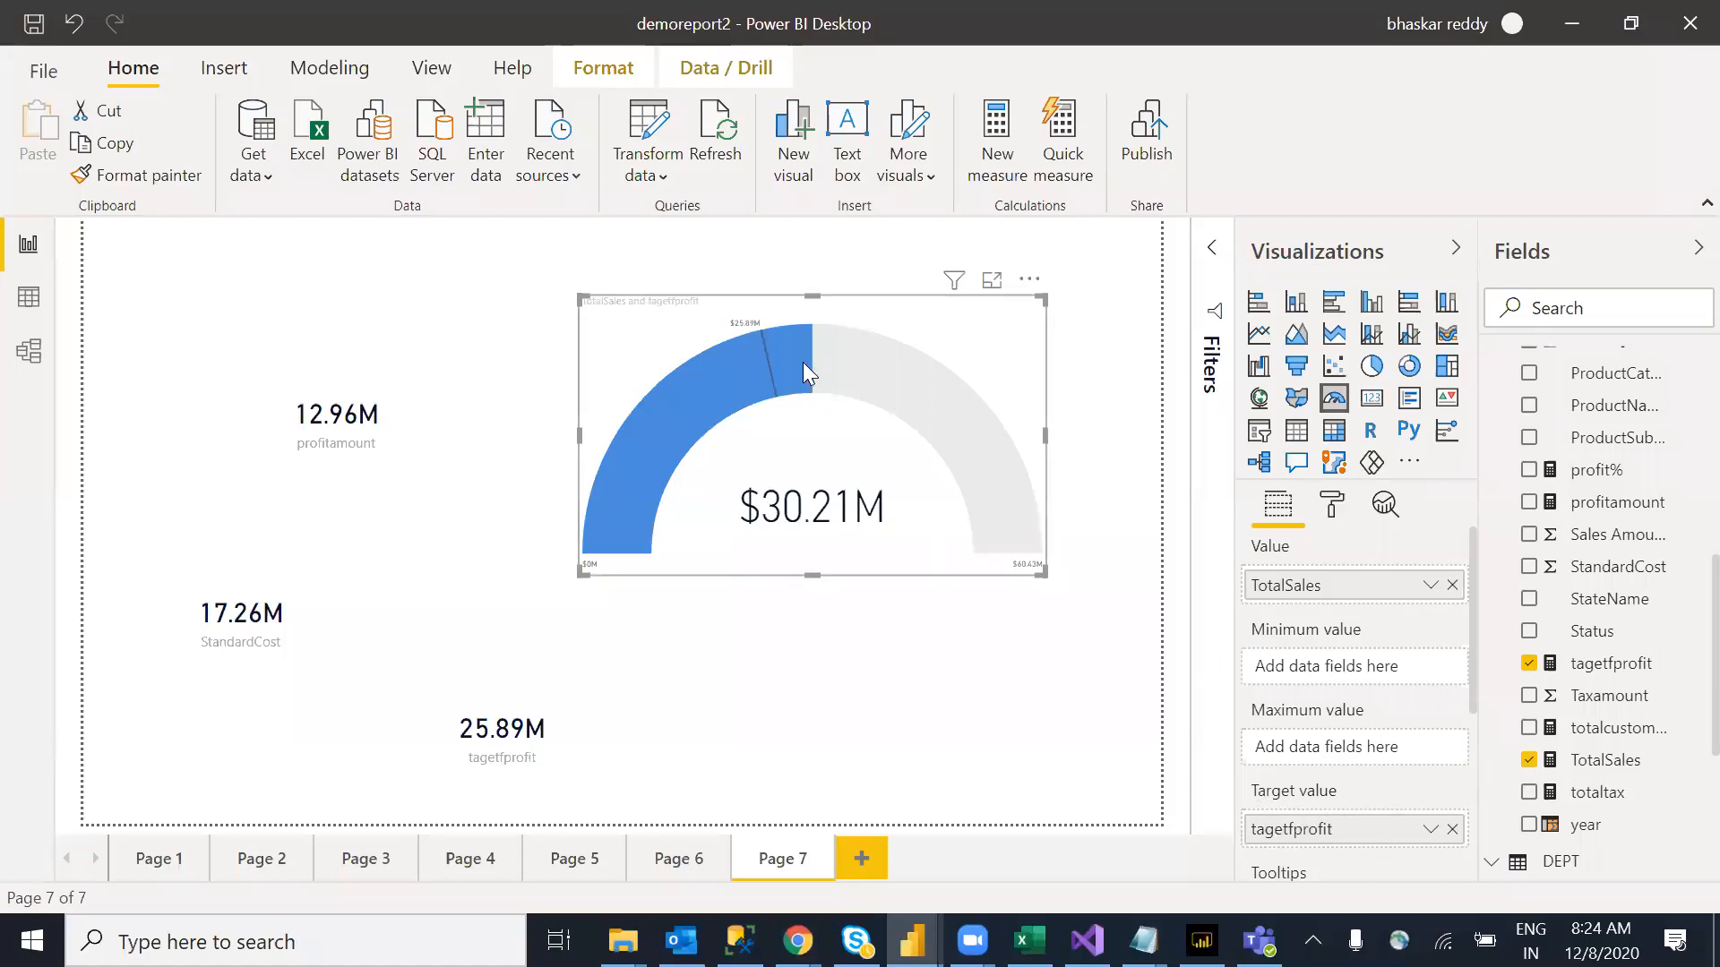
{"action": "left_click", "coordinate": [912, 657]}
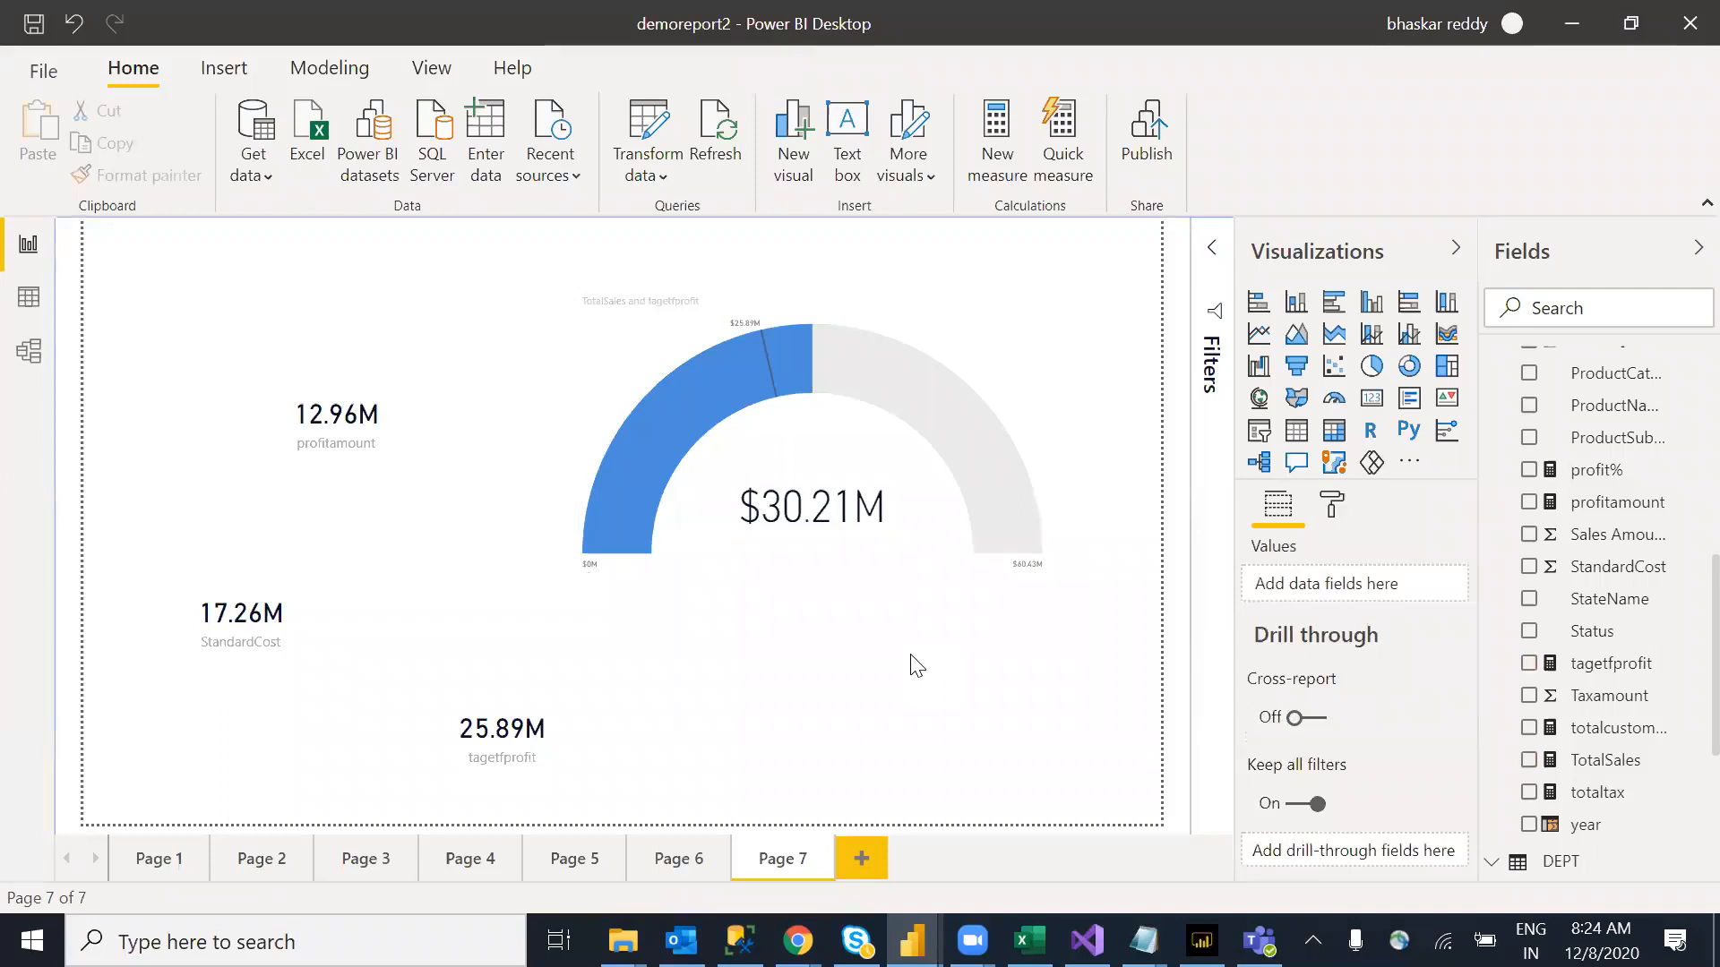
Step: Review the gauge's General position and size settings and its Gauge axis Min and Max options
{"action": "left_click", "coordinate": [789, 471]}
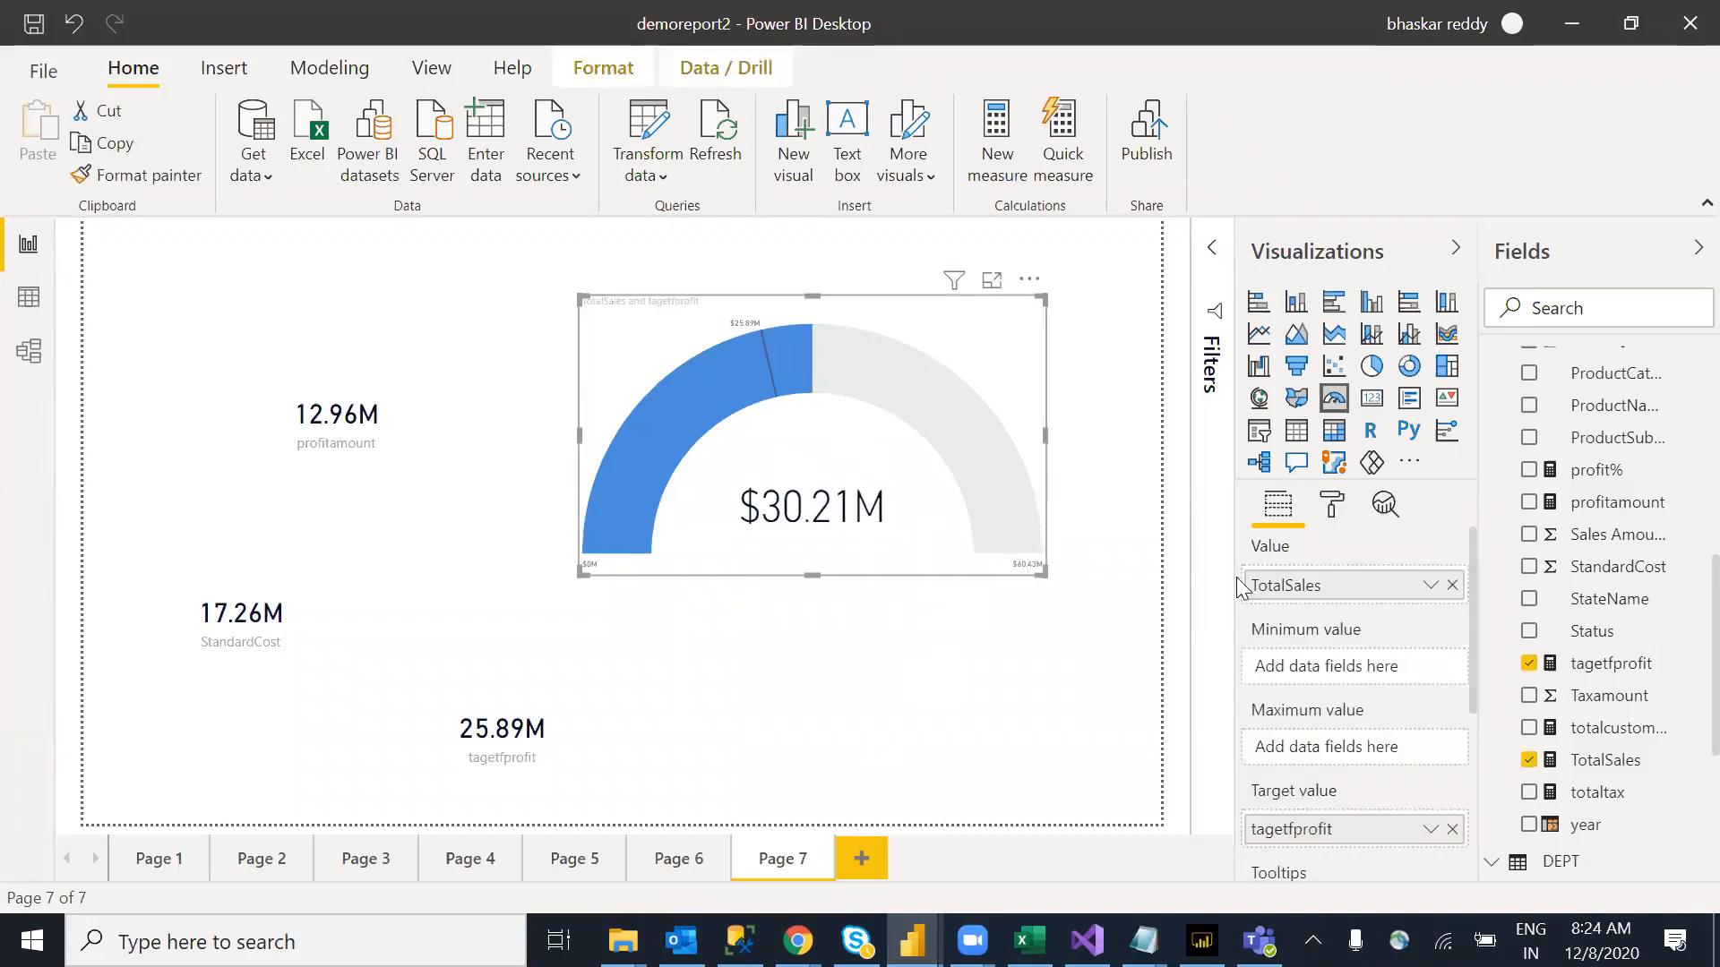
{"action": "left_click", "coordinate": [1333, 507]}
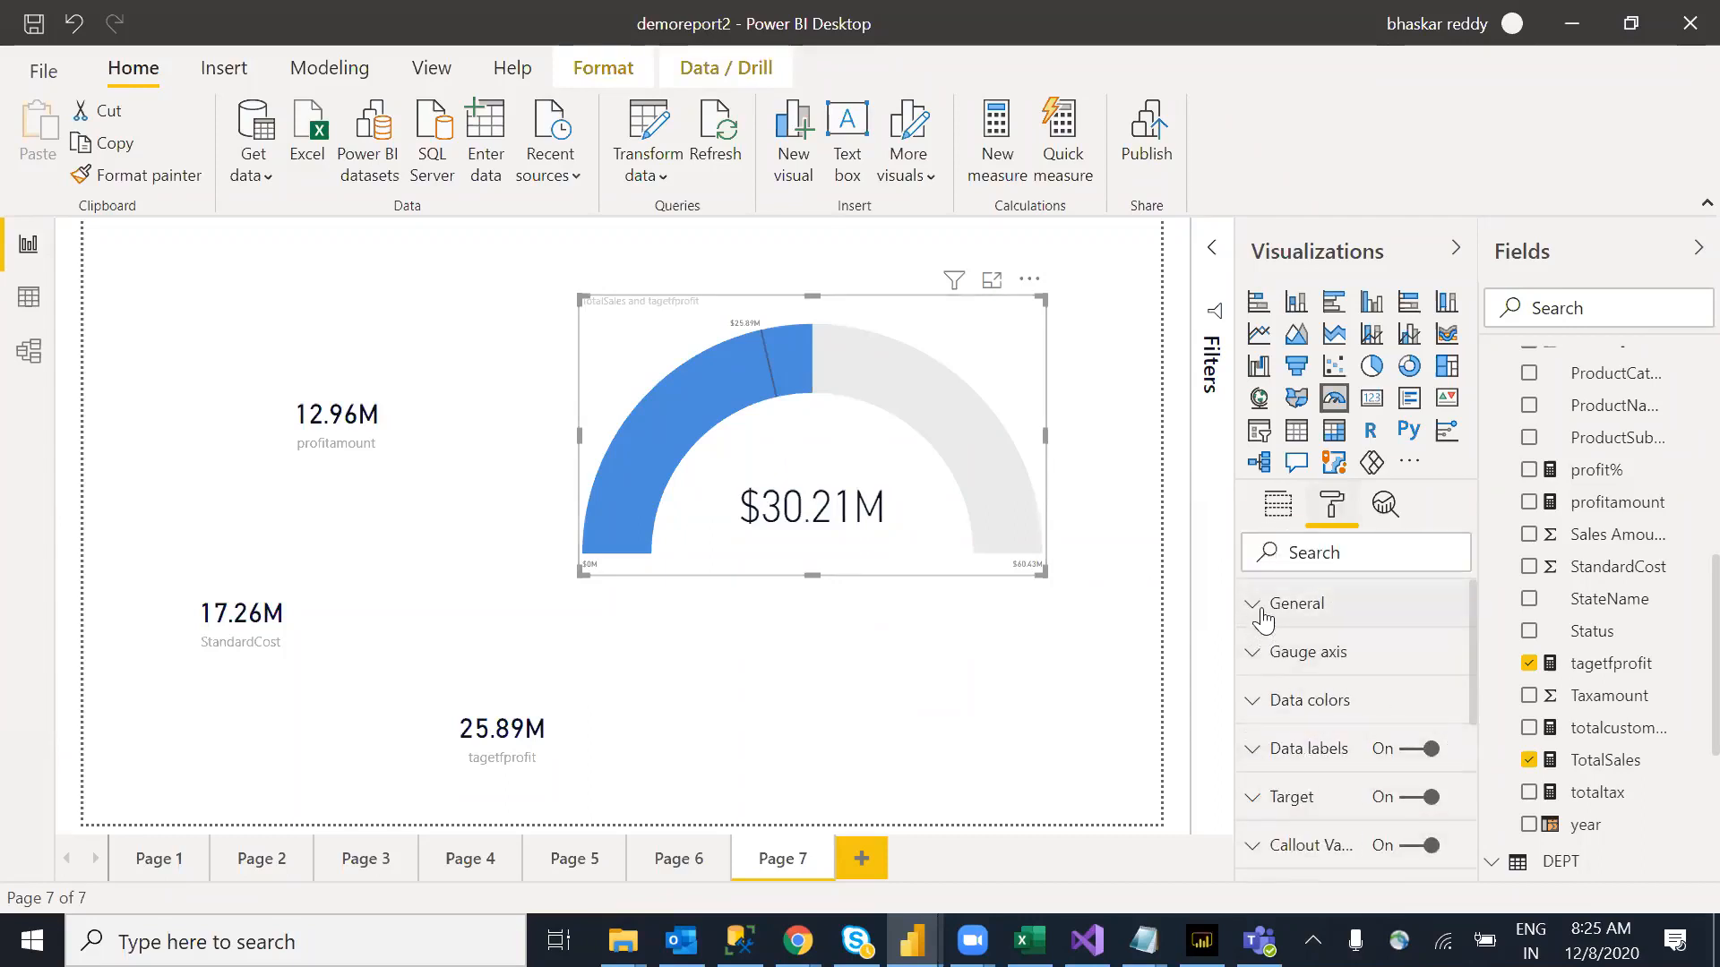
{"action": "left_click", "coordinate": [1262, 610]}
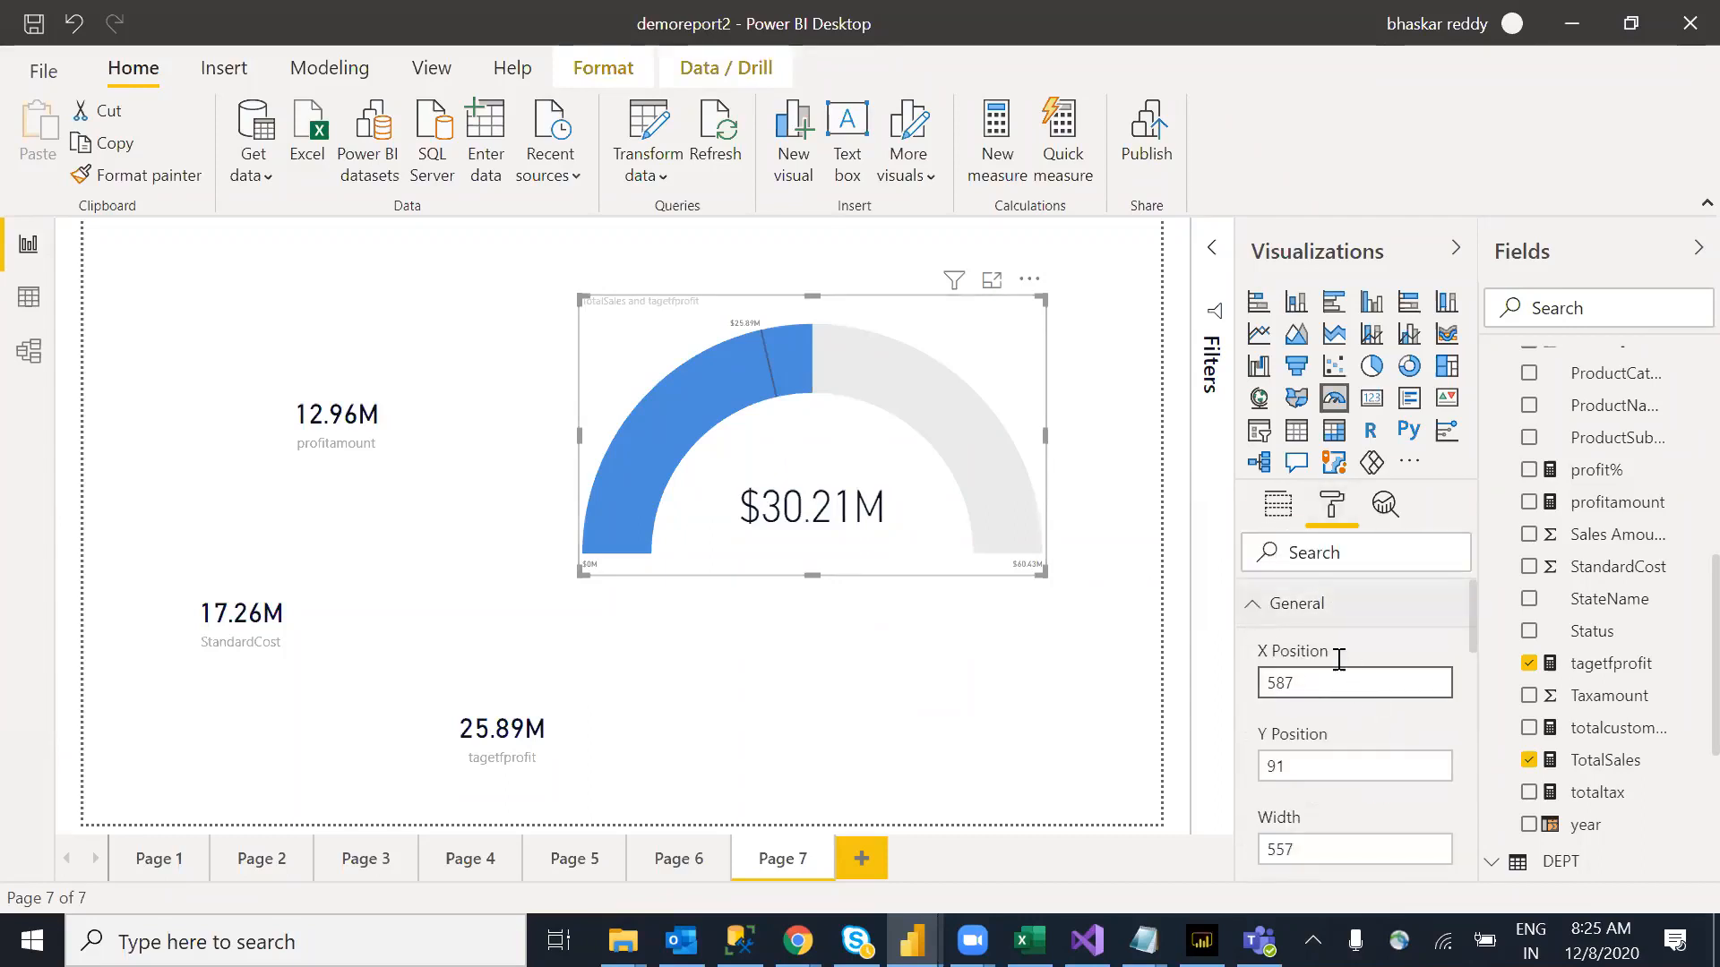
{"action": "left_click", "coordinate": [1253, 614]}
{"action": "left_click", "coordinate": [1268, 649]}
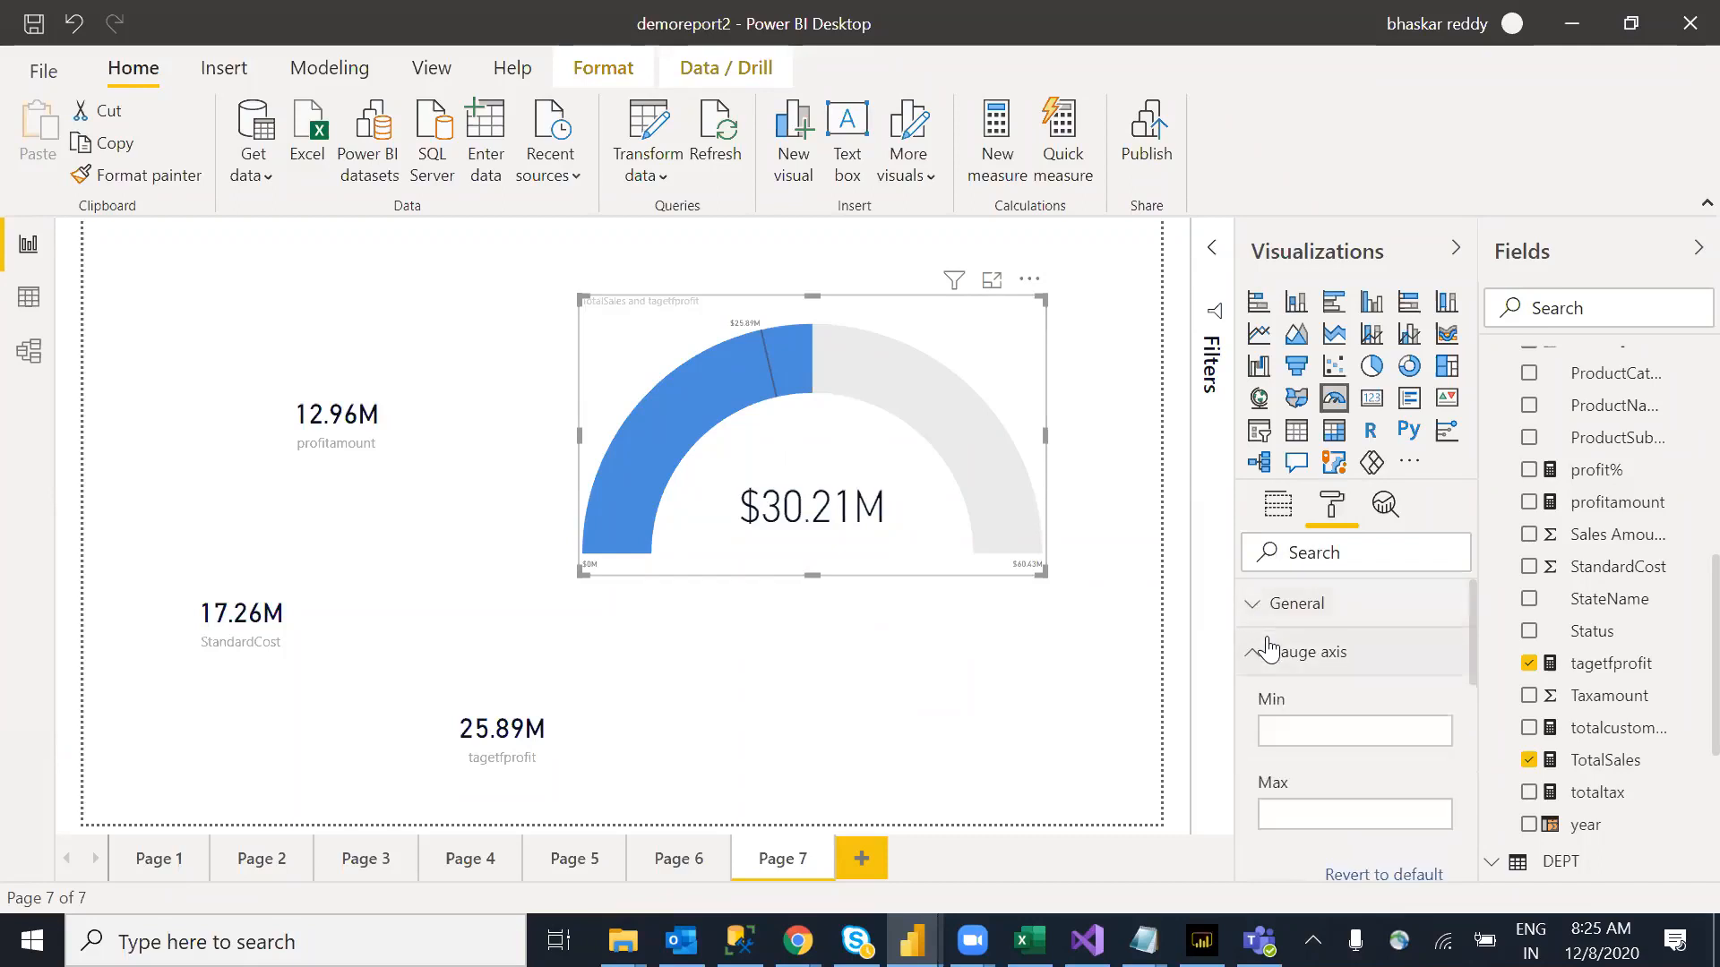
{"action": "mouse_move", "coordinate": [1471, 607]}
{"action": "left_mouse_down"}
{"action": "mouse_move", "coordinate": [1471, 658]}
{"action": "mouse_move", "coordinate": [1471, 625]}
{"action": "left_mouse_up"}
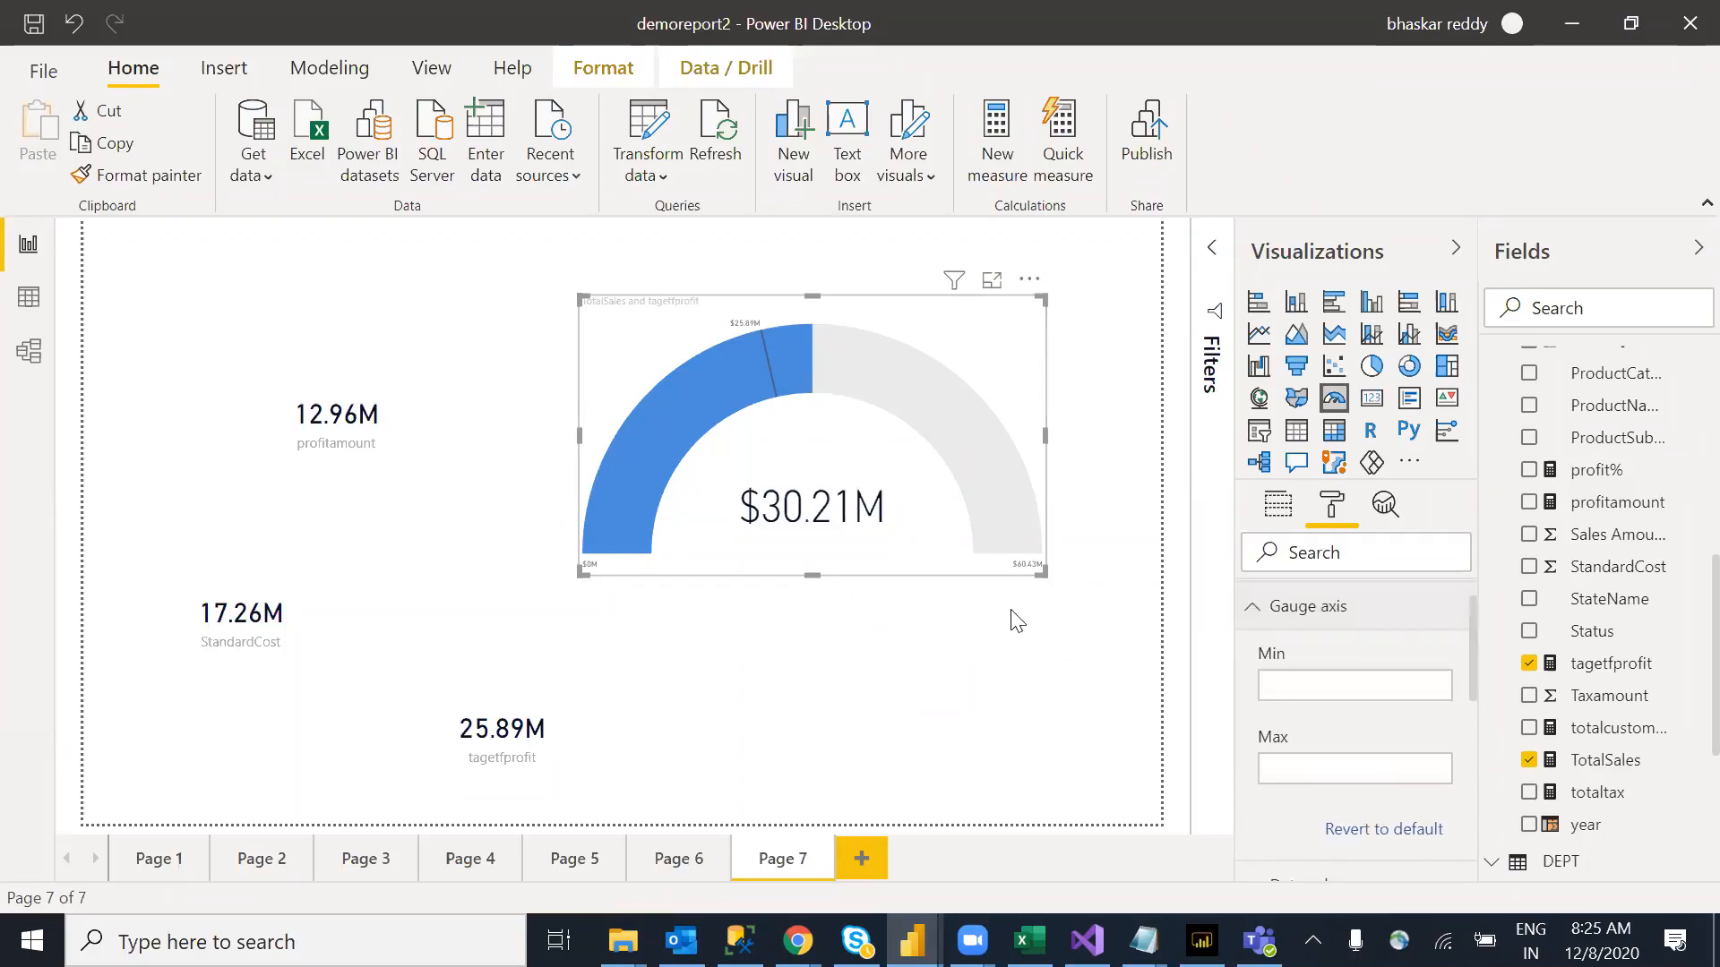
{"action": "left_click", "coordinate": [1252, 618]}
Step: Set the gauge's target color to the theme red and its fill color to the theme green
{"action": "left_click", "coordinate": [1266, 657]}
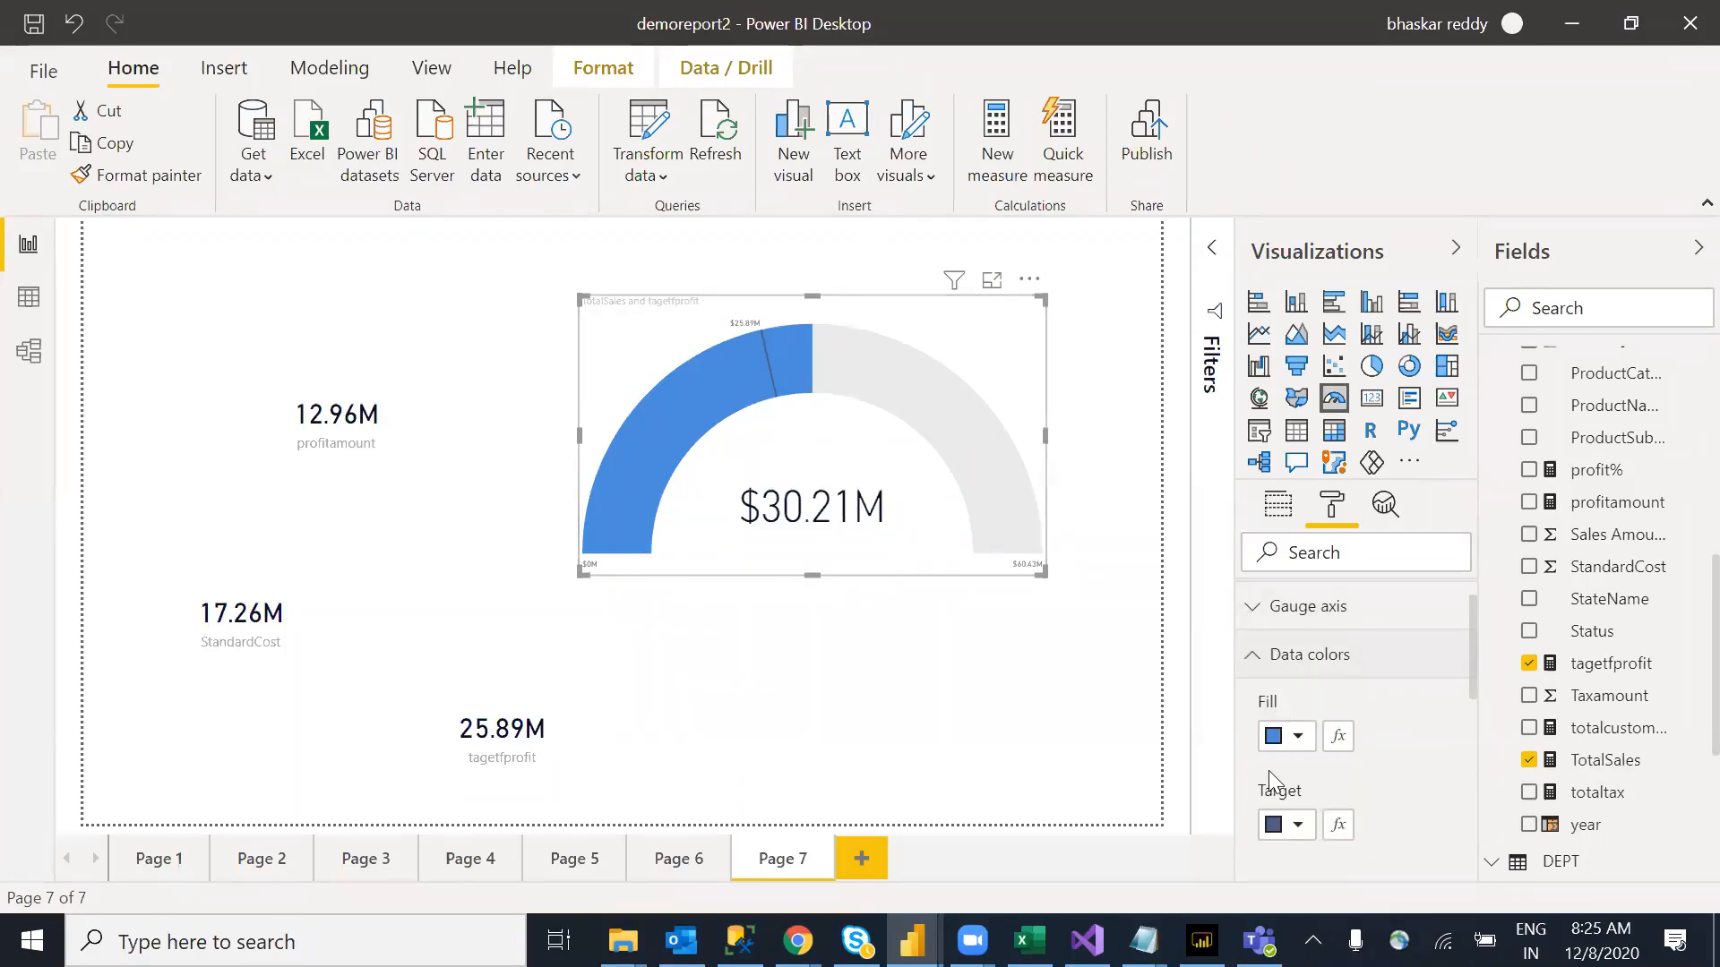
{"action": "scroll", "coordinate": [1476, 656], "scroll_direction": "down", "scroll_amount": 1}
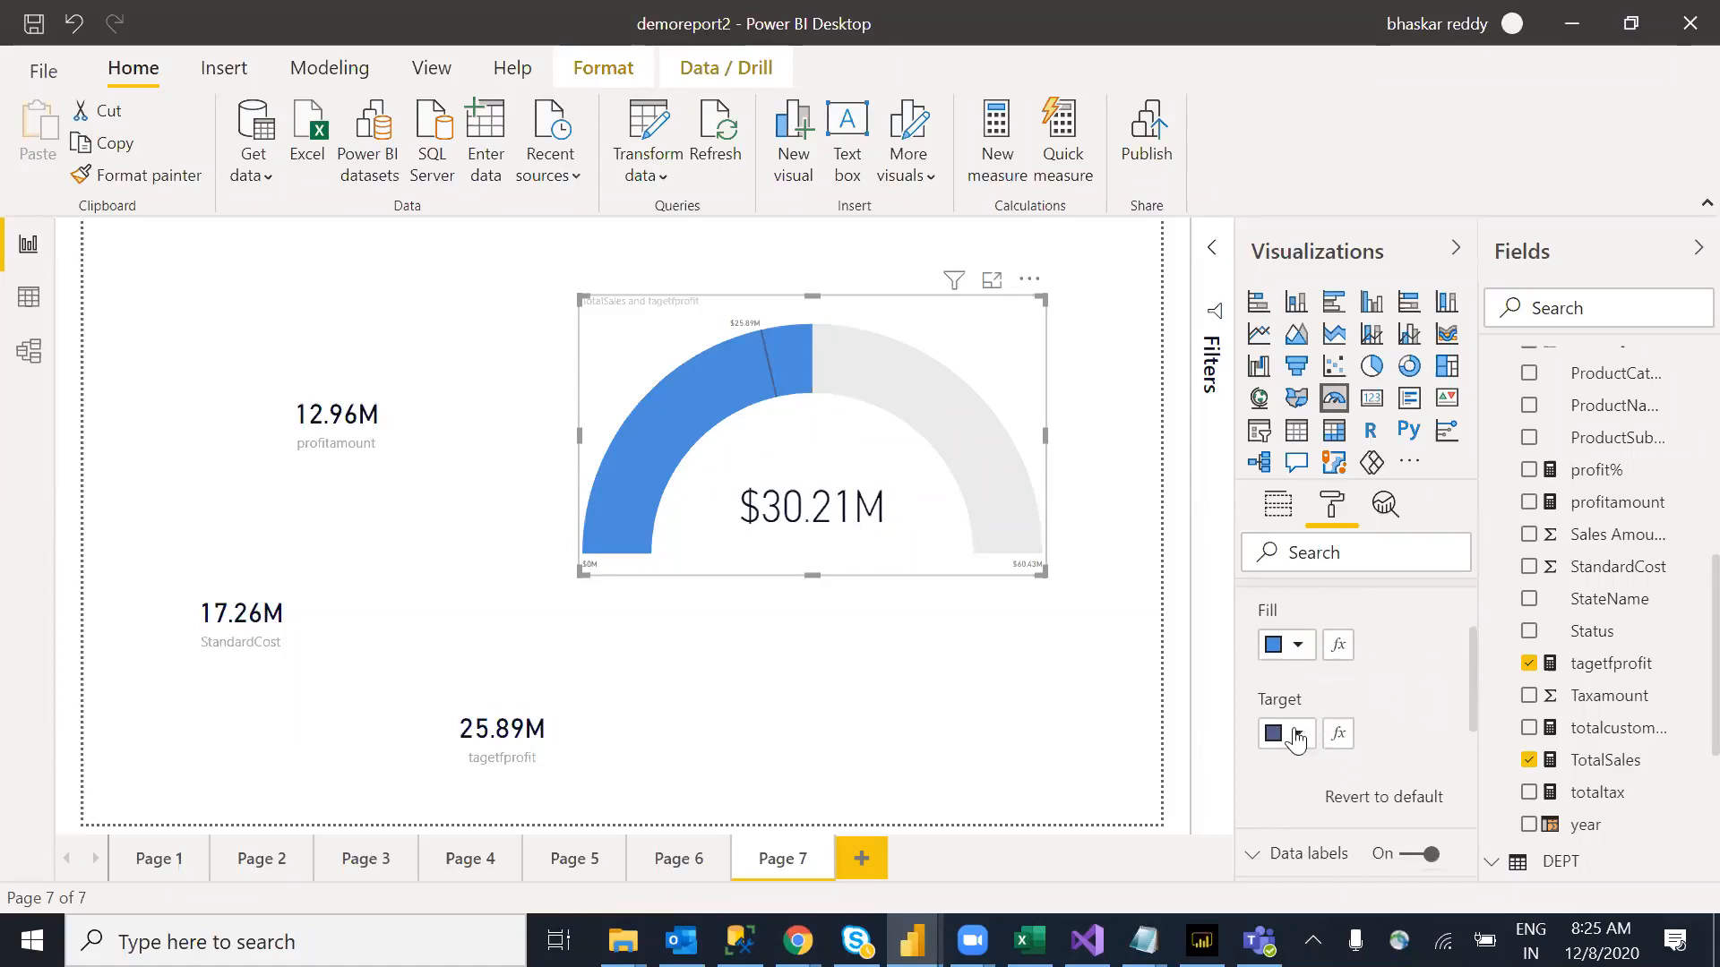
{"action": "left_click", "coordinate": [1287, 736]}
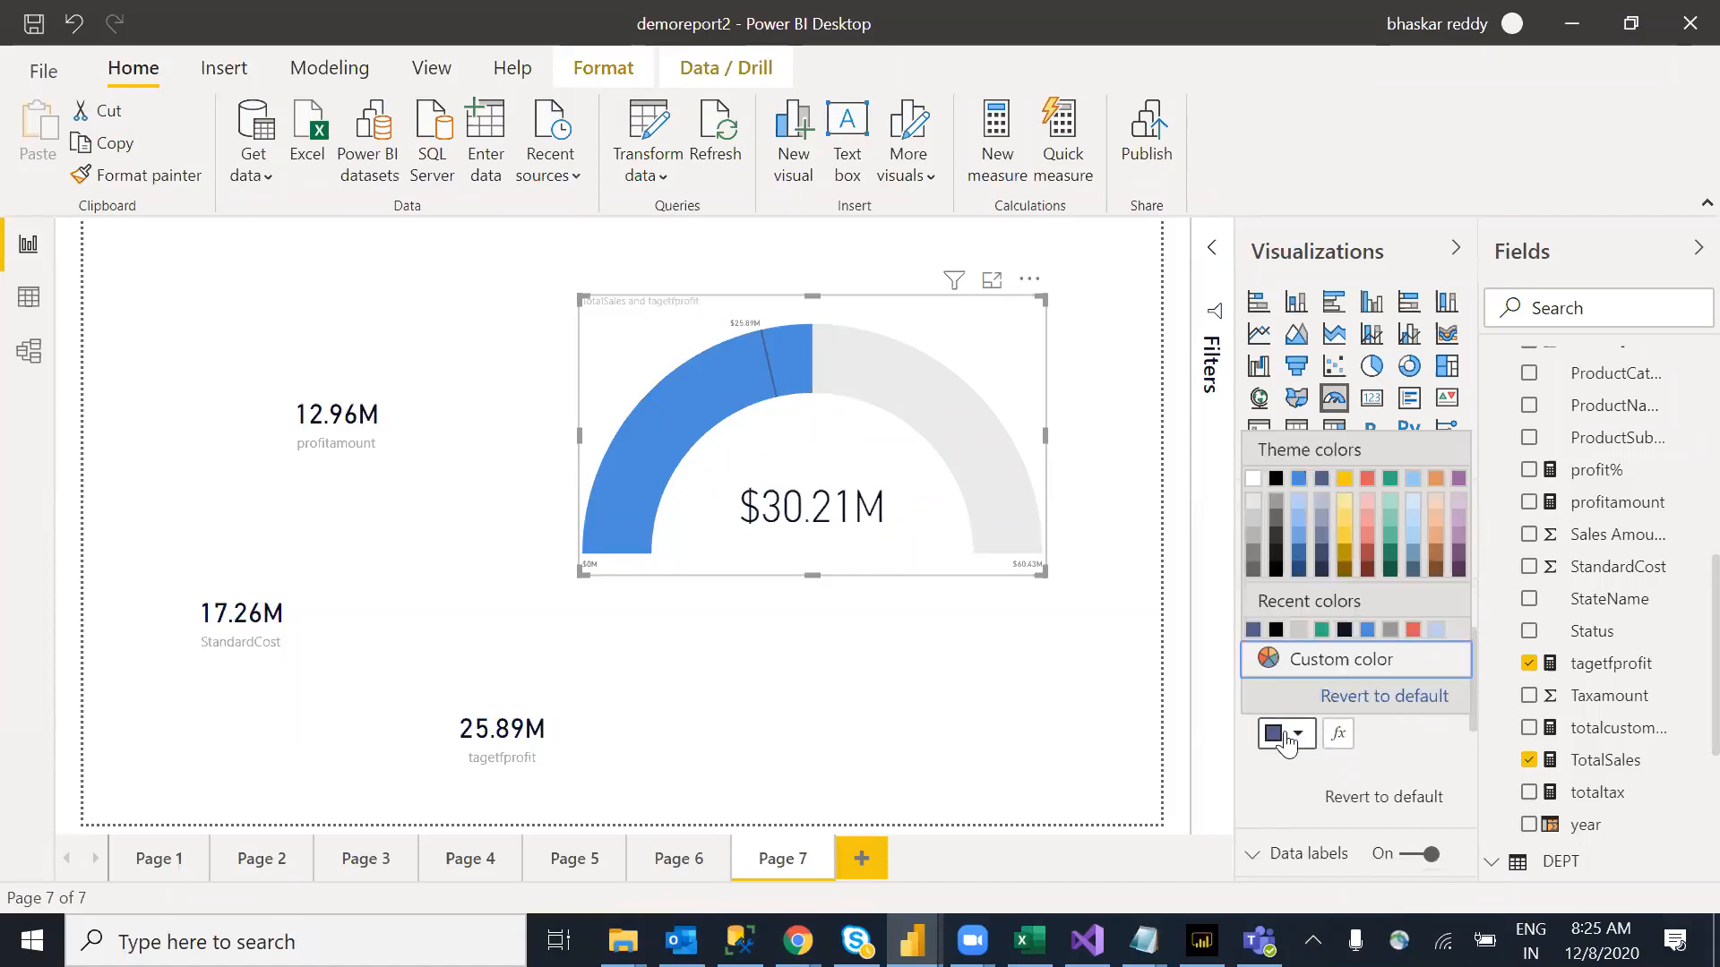
{"action": "left_click", "coordinate": [1368, 487]}
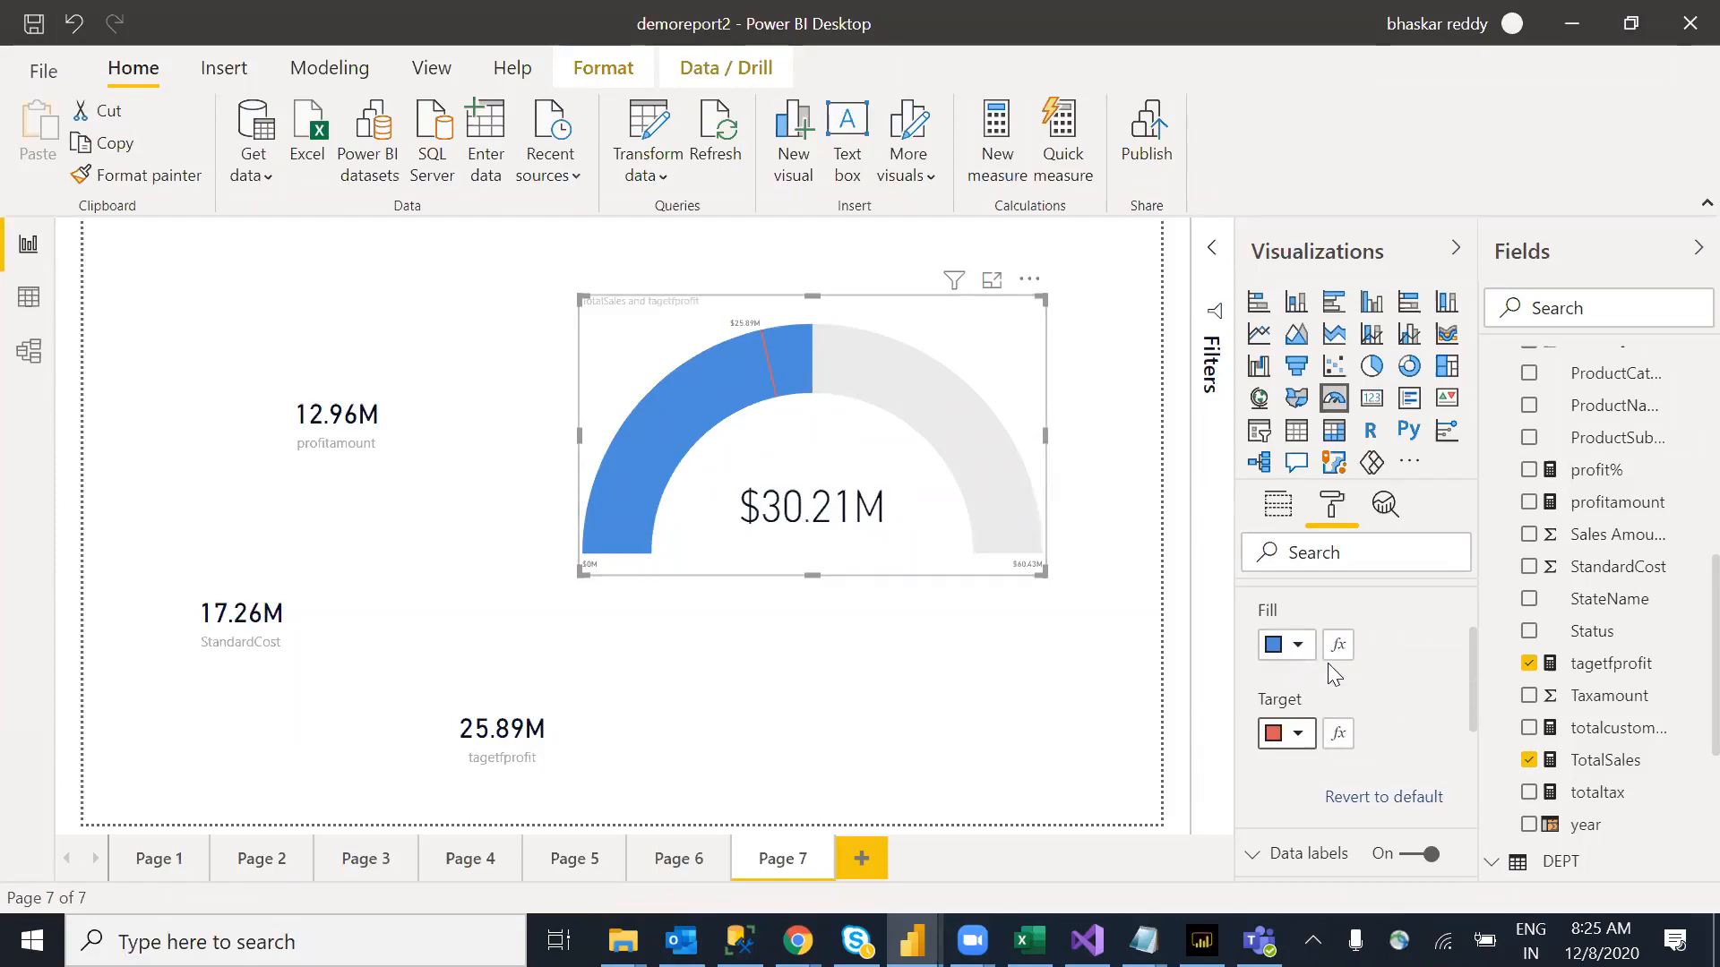
{"action": "left_click", "coordinate": [1301, 647]}
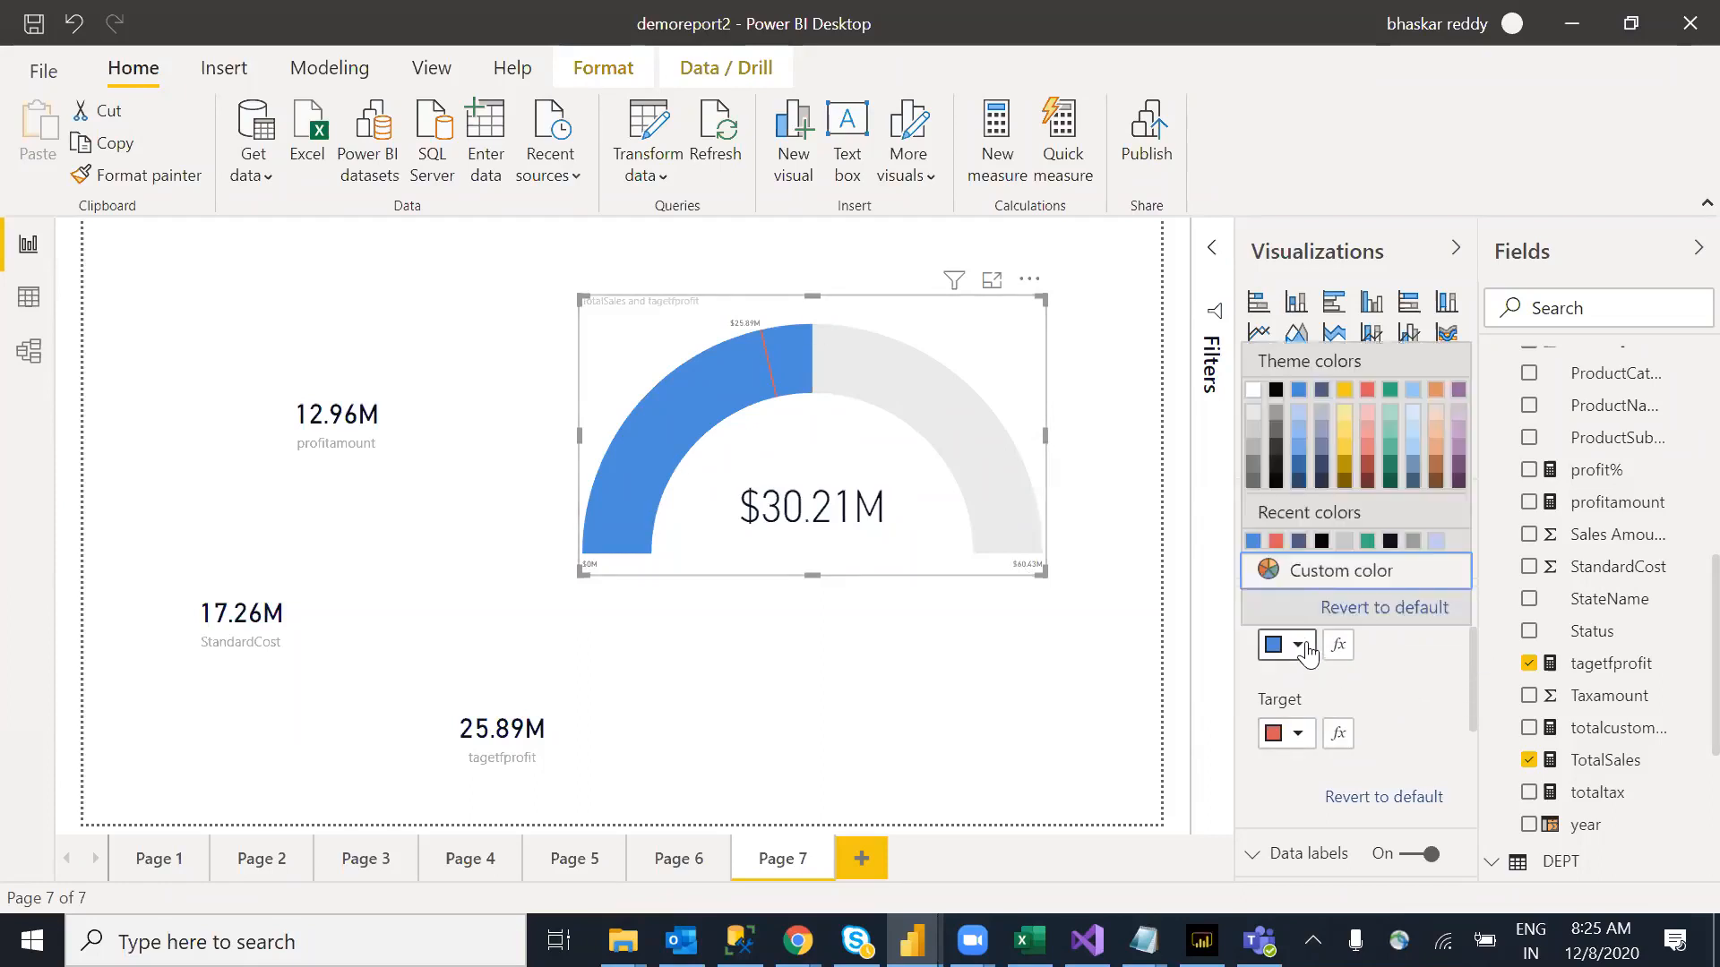
{"action": "left_click", "coordinate": [1389, 392]}
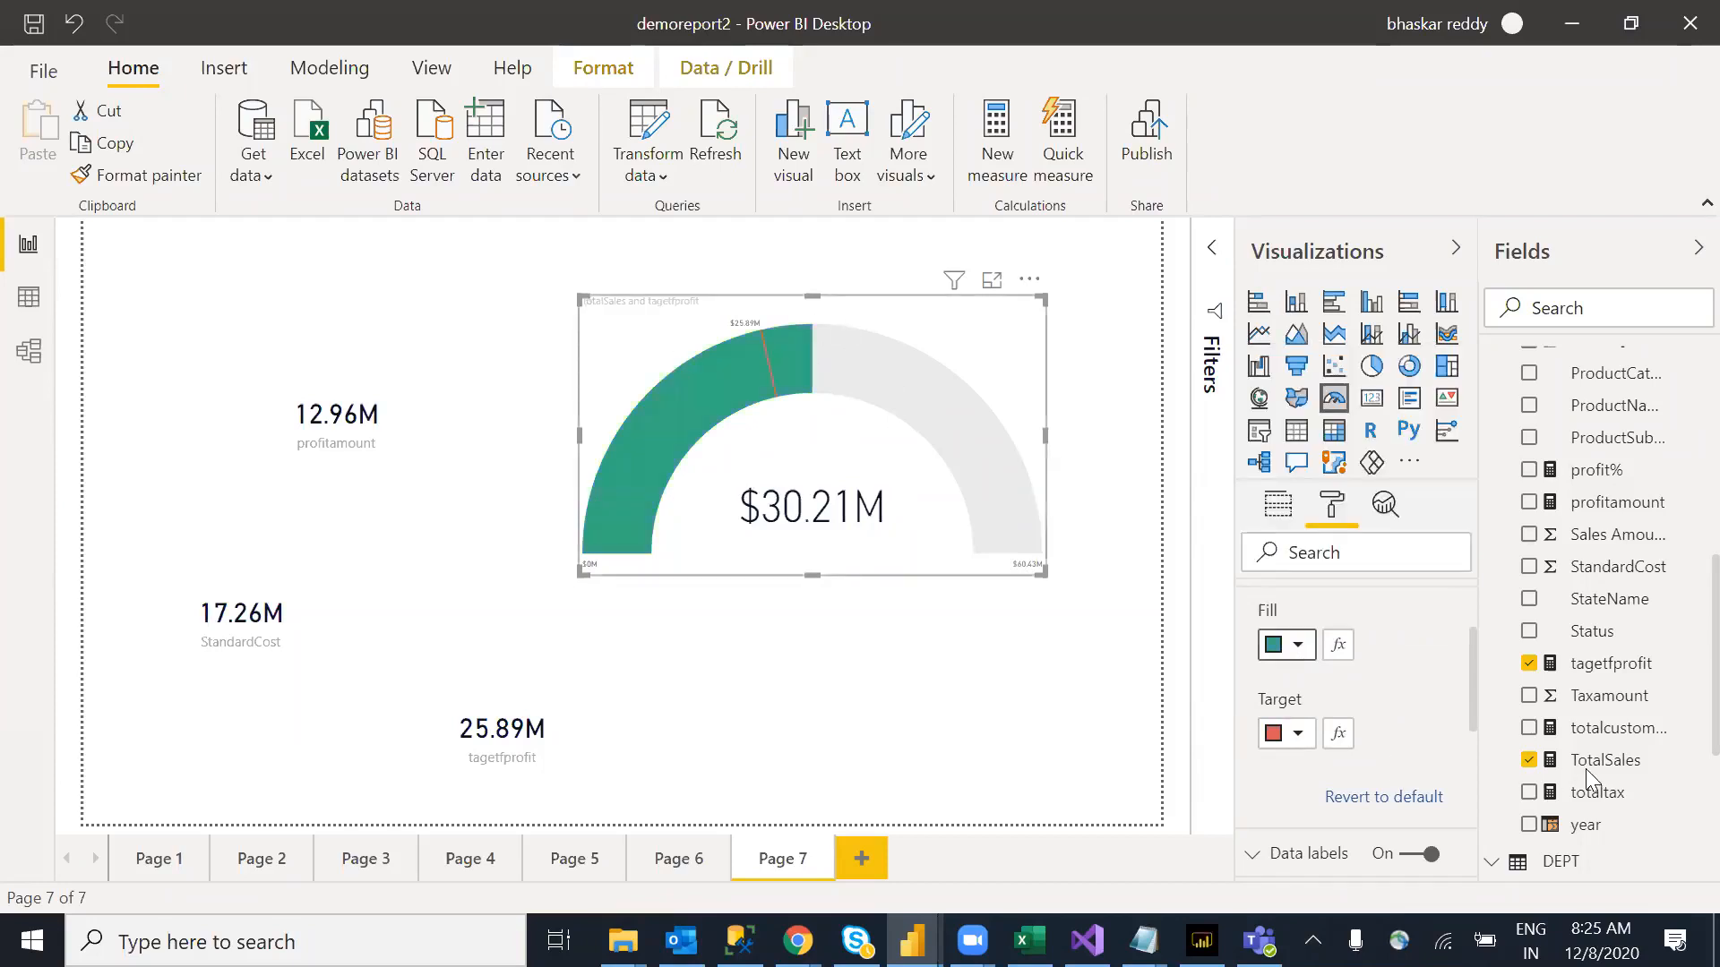
{"action": "left_click_drag", "start_coordinate": [1471, 668], "coordinate": [1471, 654]}
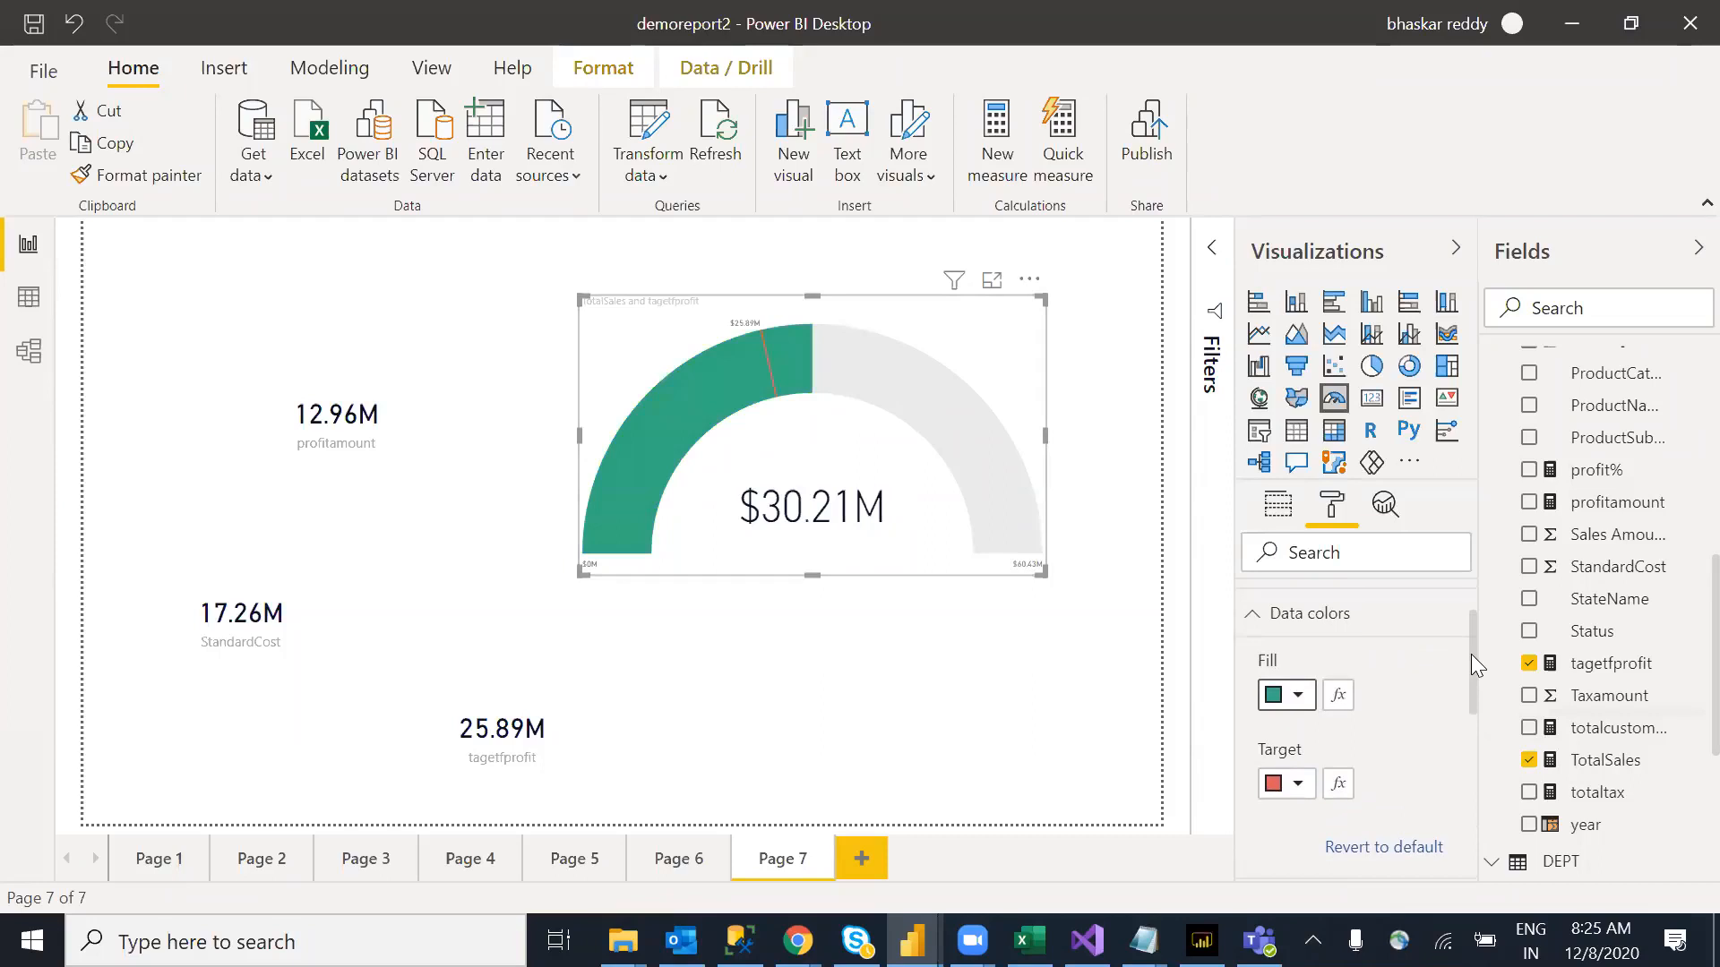
{"action": "left_click", "coordinate": [1260, 643]}
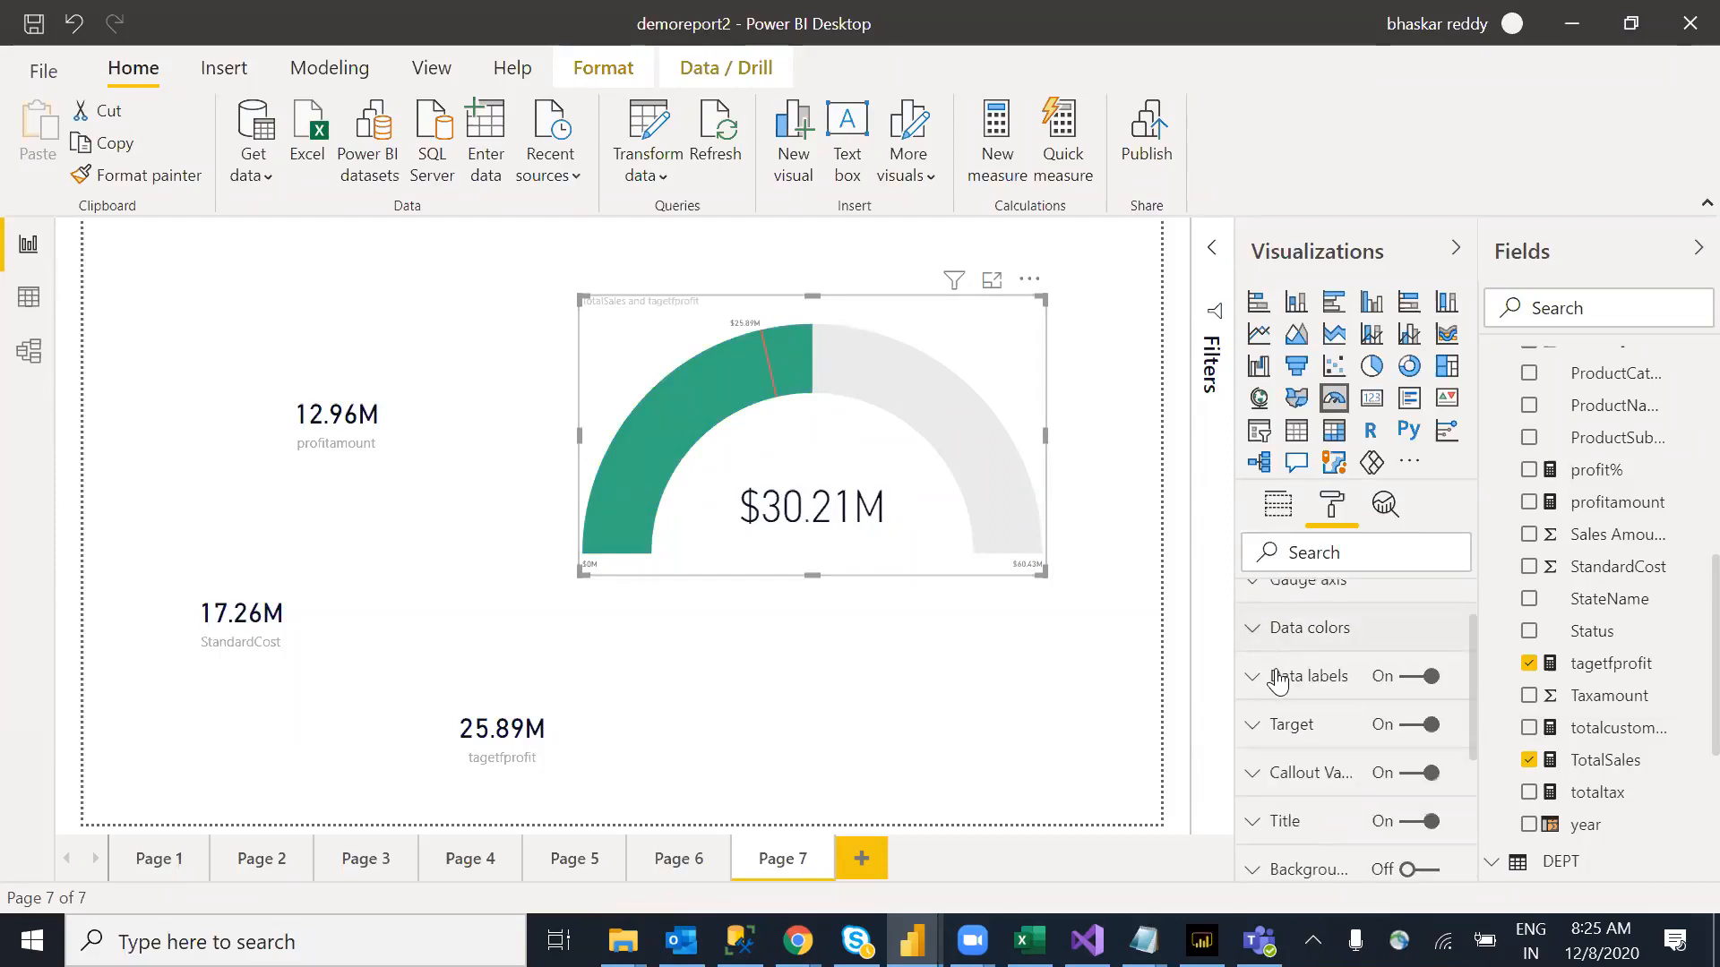
Step: Try hiding the gauge's data labels and its target label, turning each one back on
{"action": "left_click", "coordinate": [1277, 683]}
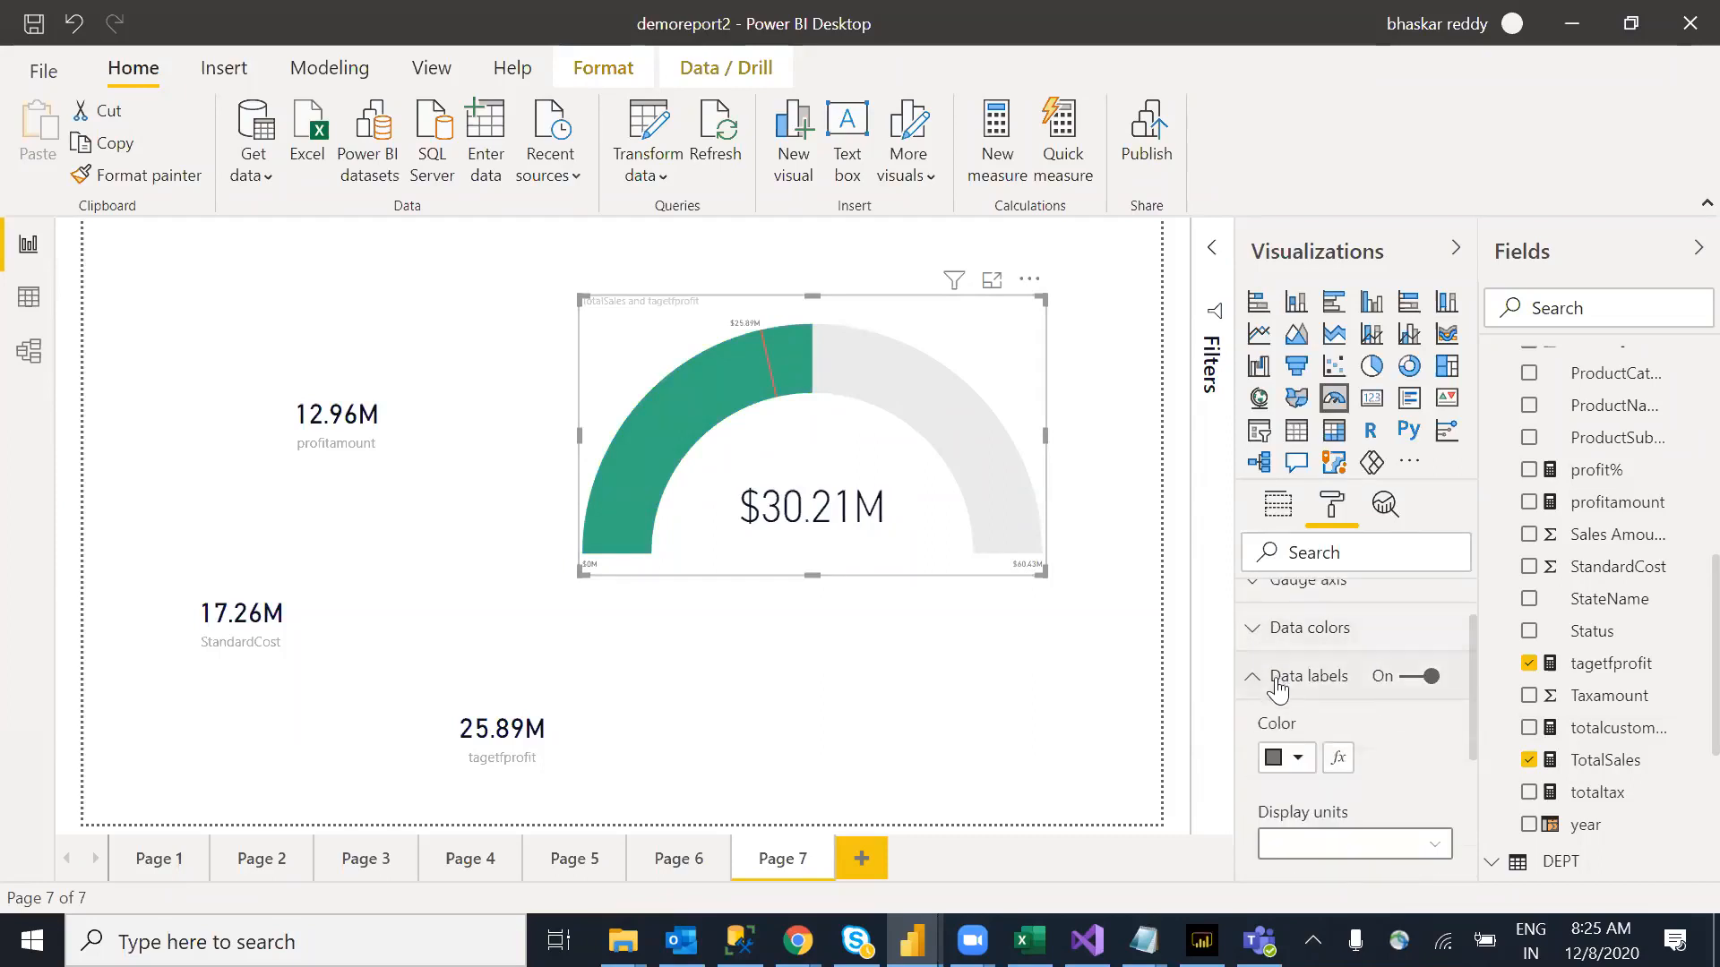
{"action": "left_click", "coordinate": [1413, 681]}
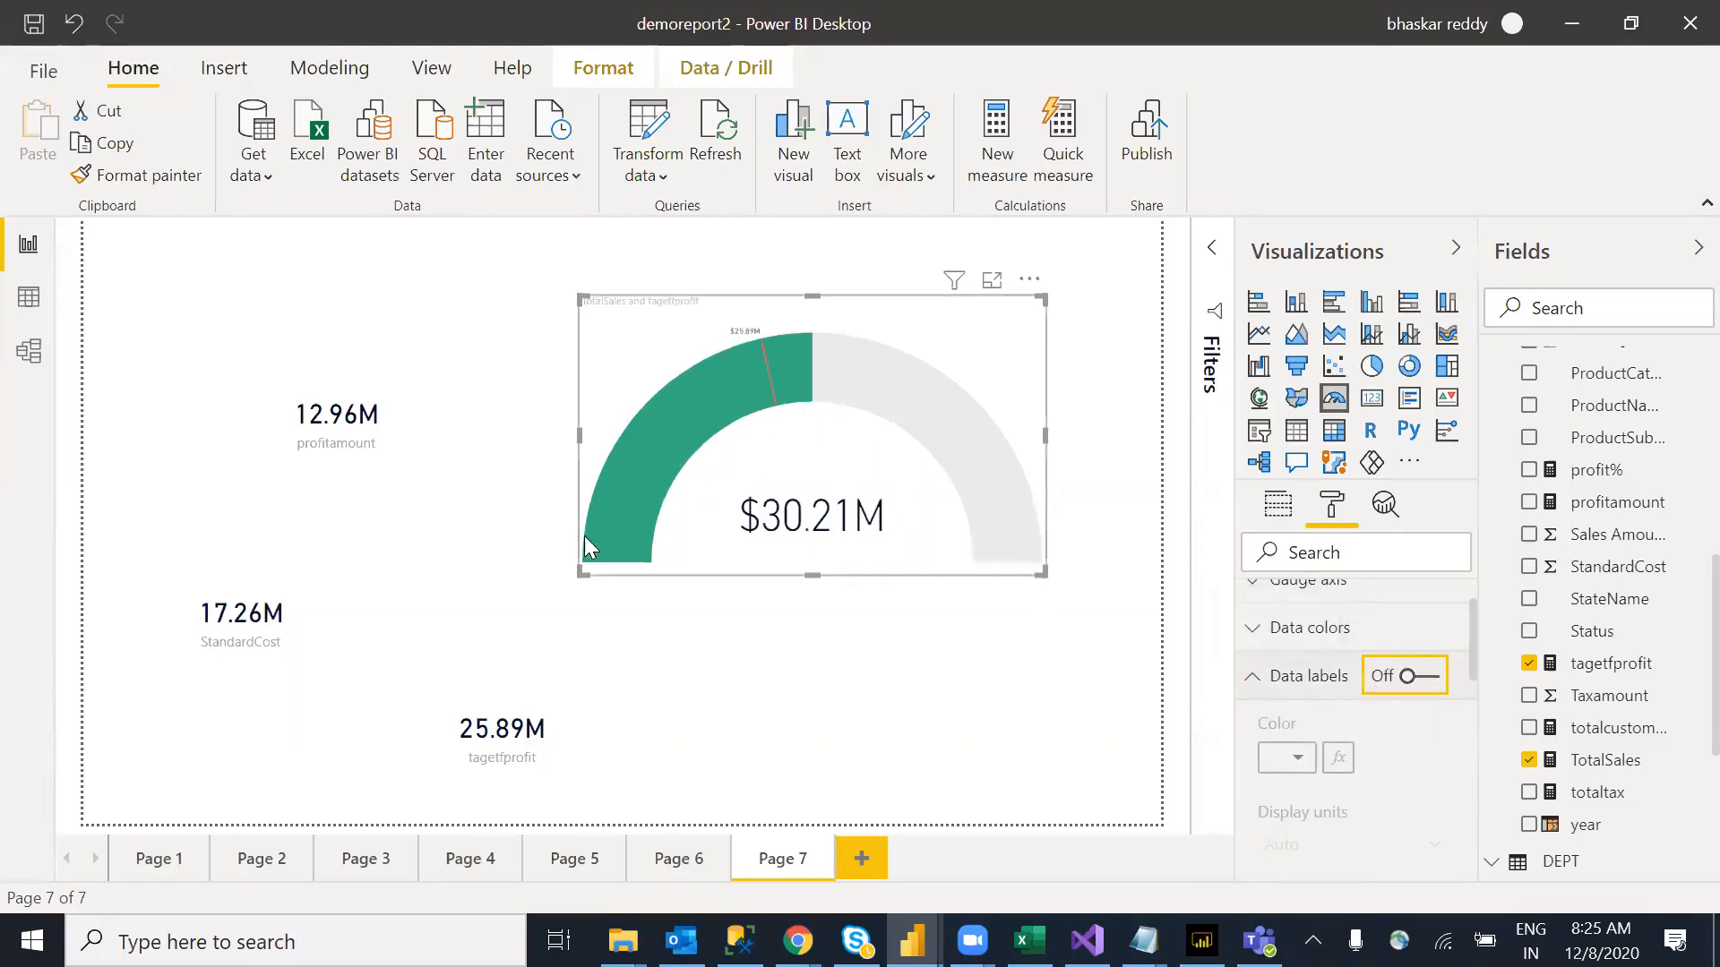
{"action": "left_click", "coordinate": [1428, 685]}
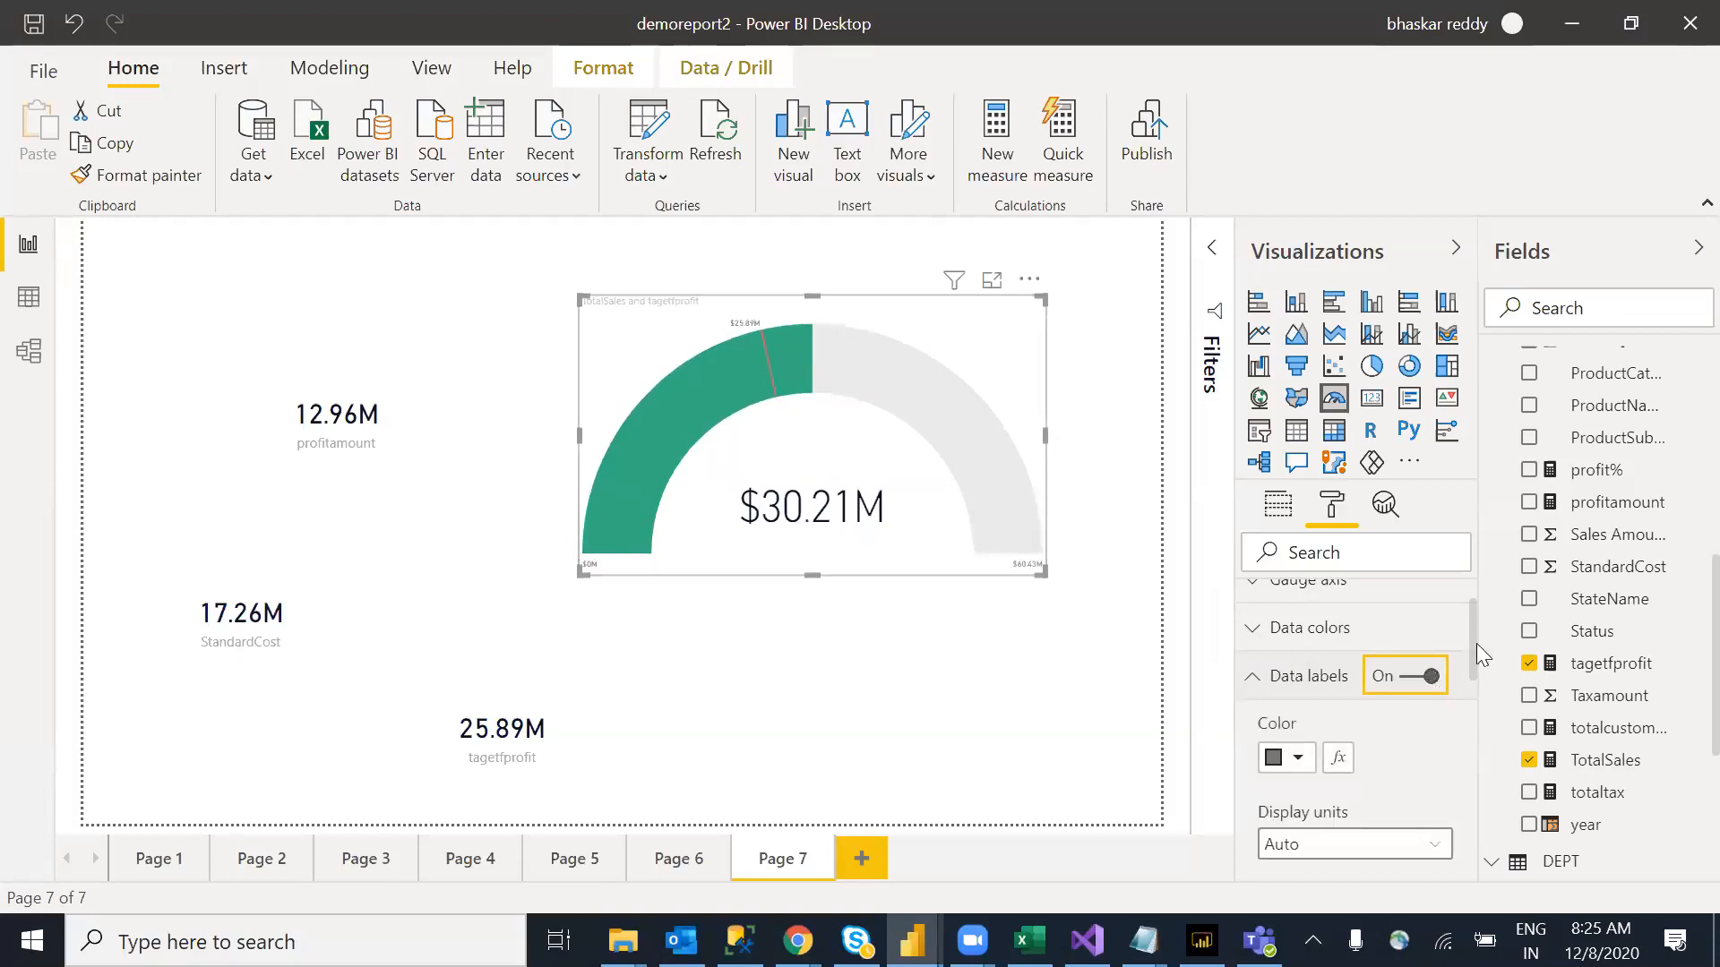
{"action": "mouse_move", "coordinate": [1471, 627]}
{"action": "left_mouse_down"}
{"action": "mouse_move", "coordinate": [1479, 735]}
{"action": "mouse_move", "coordinate": [1473, 632]}
{"action": "left_mouse_up"}
{"action": "left_click", "coordinate": [1255, 693]}
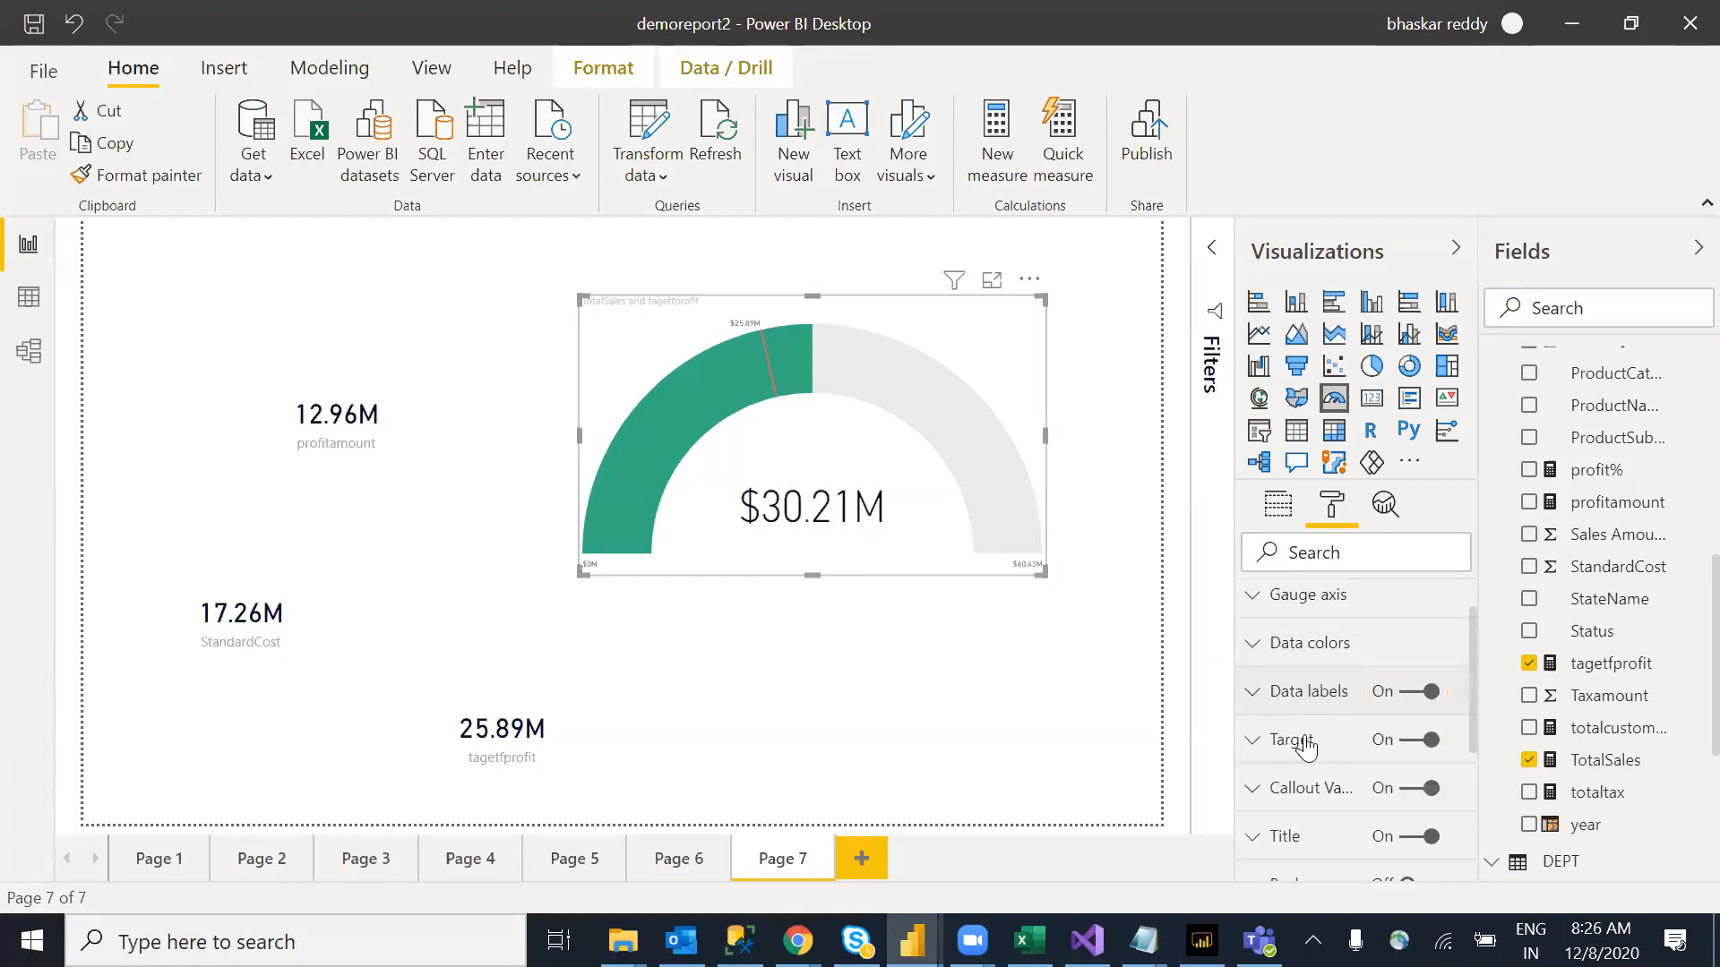
{"action": "left_click", "coordinate": [1412, 742]}
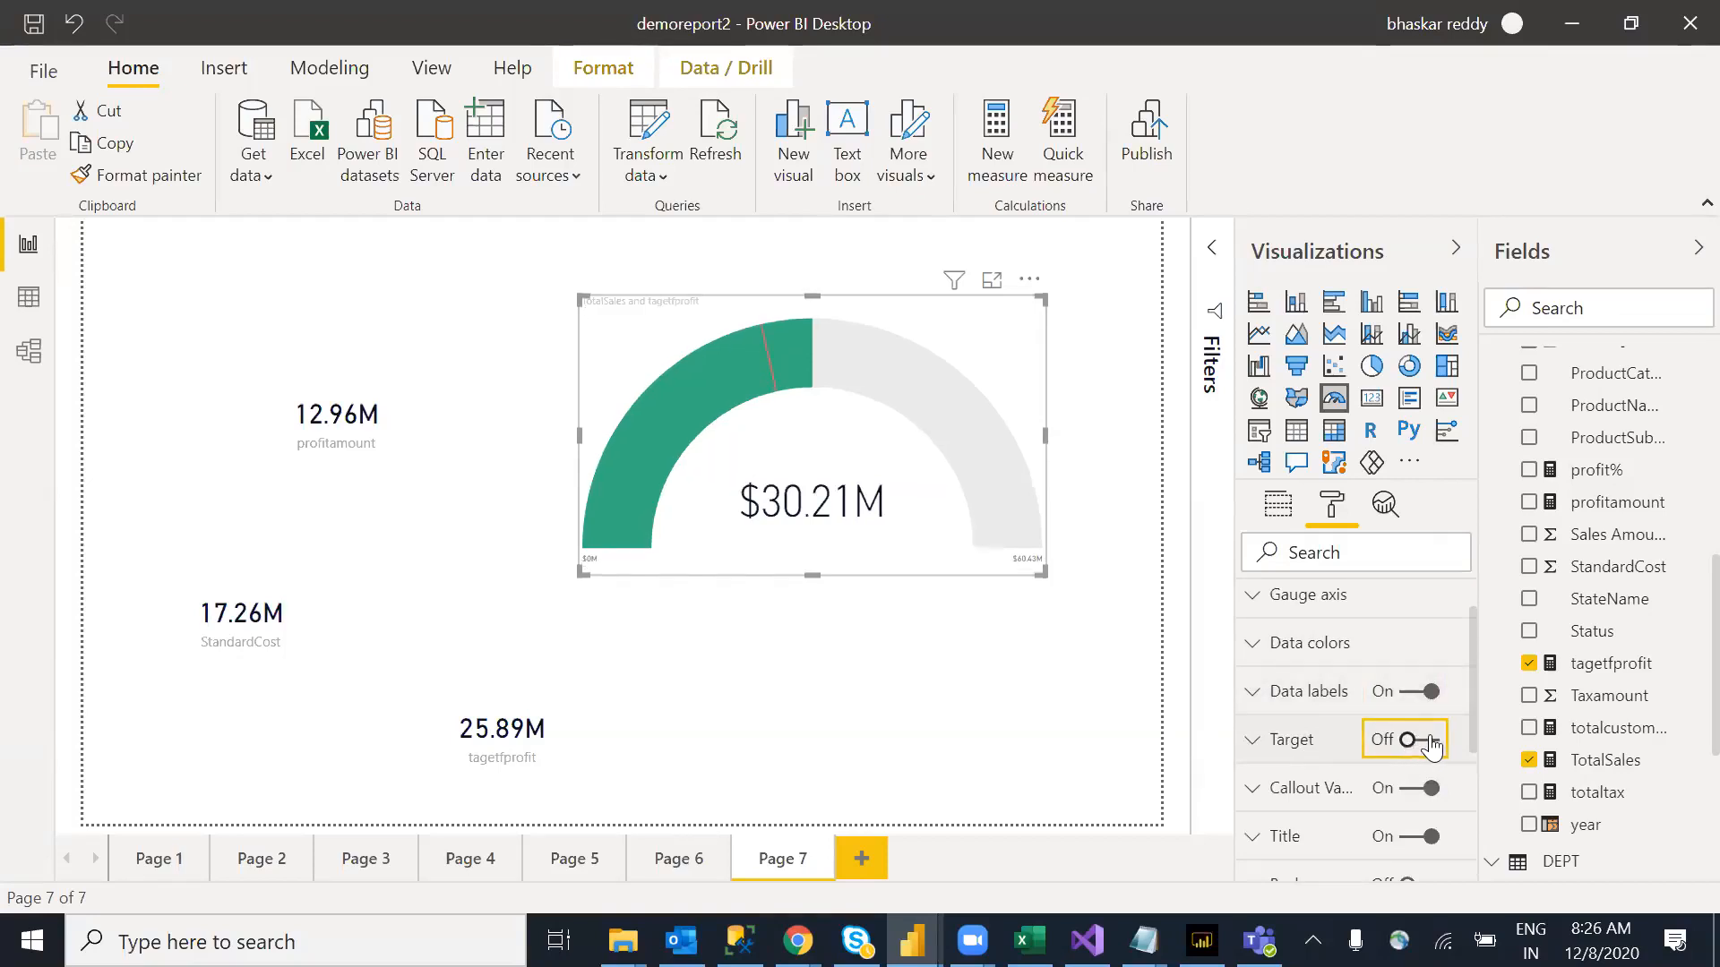
{"action": "left_click", "coordinate": [1430, 742]}
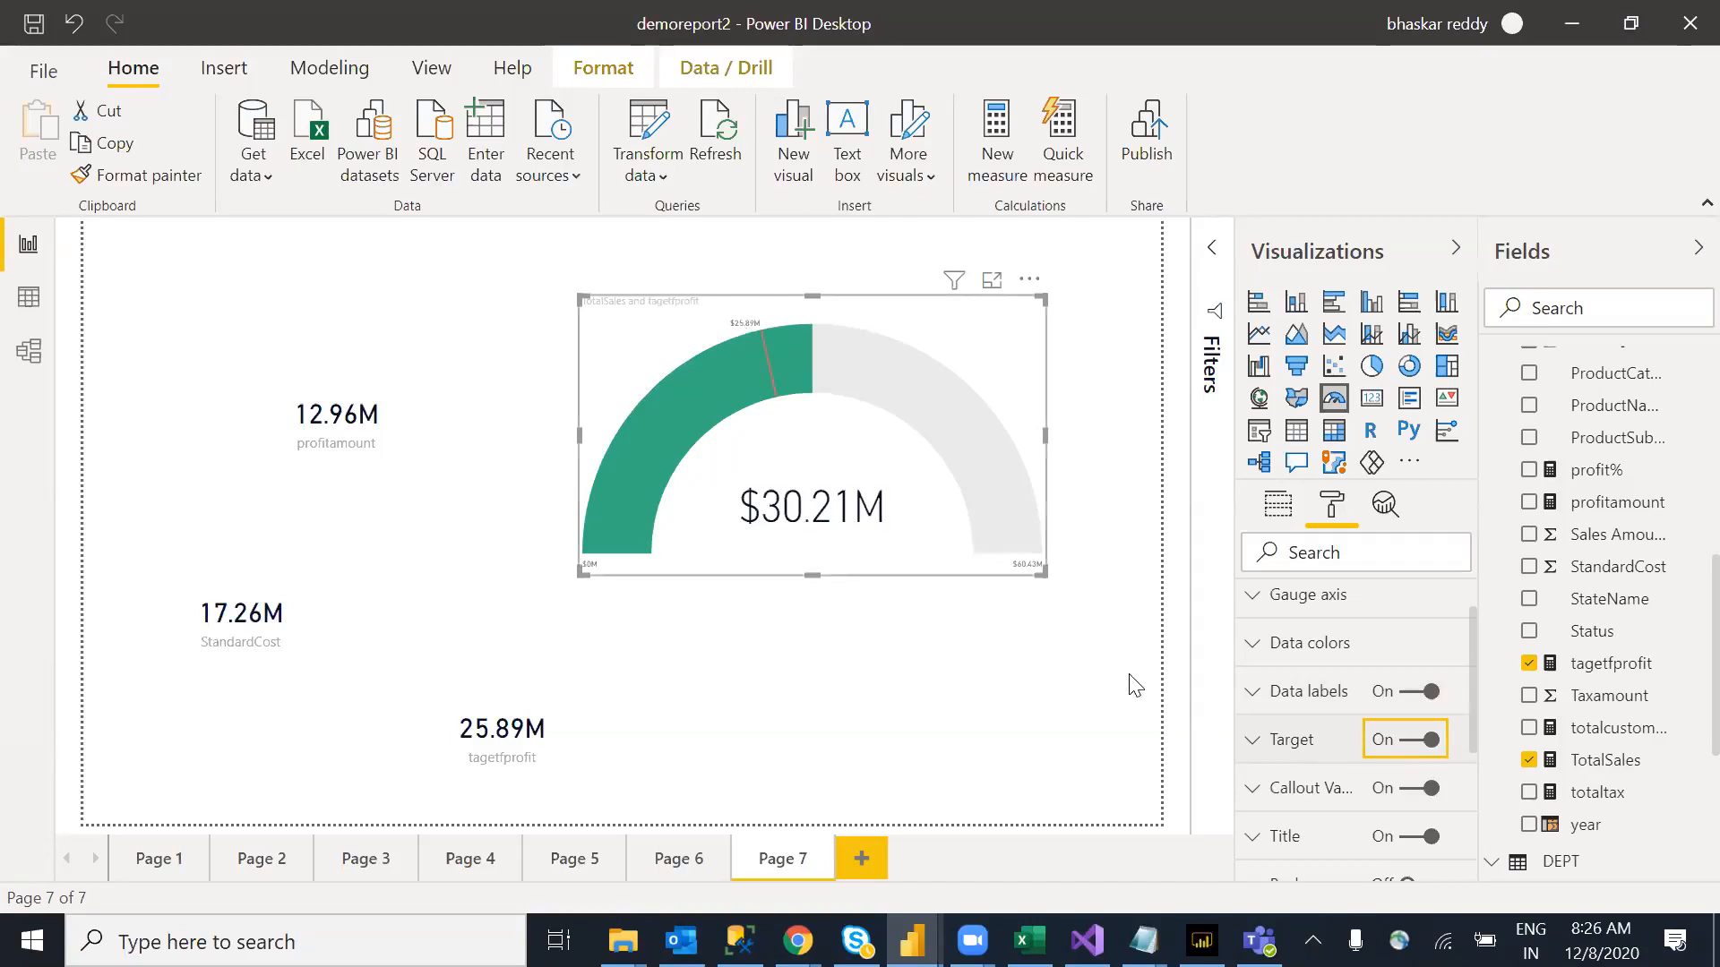
Step: Set the text size of the gauge's target label to 15 pt
{"action": "left_click", "coordinate": [1254, 742]}
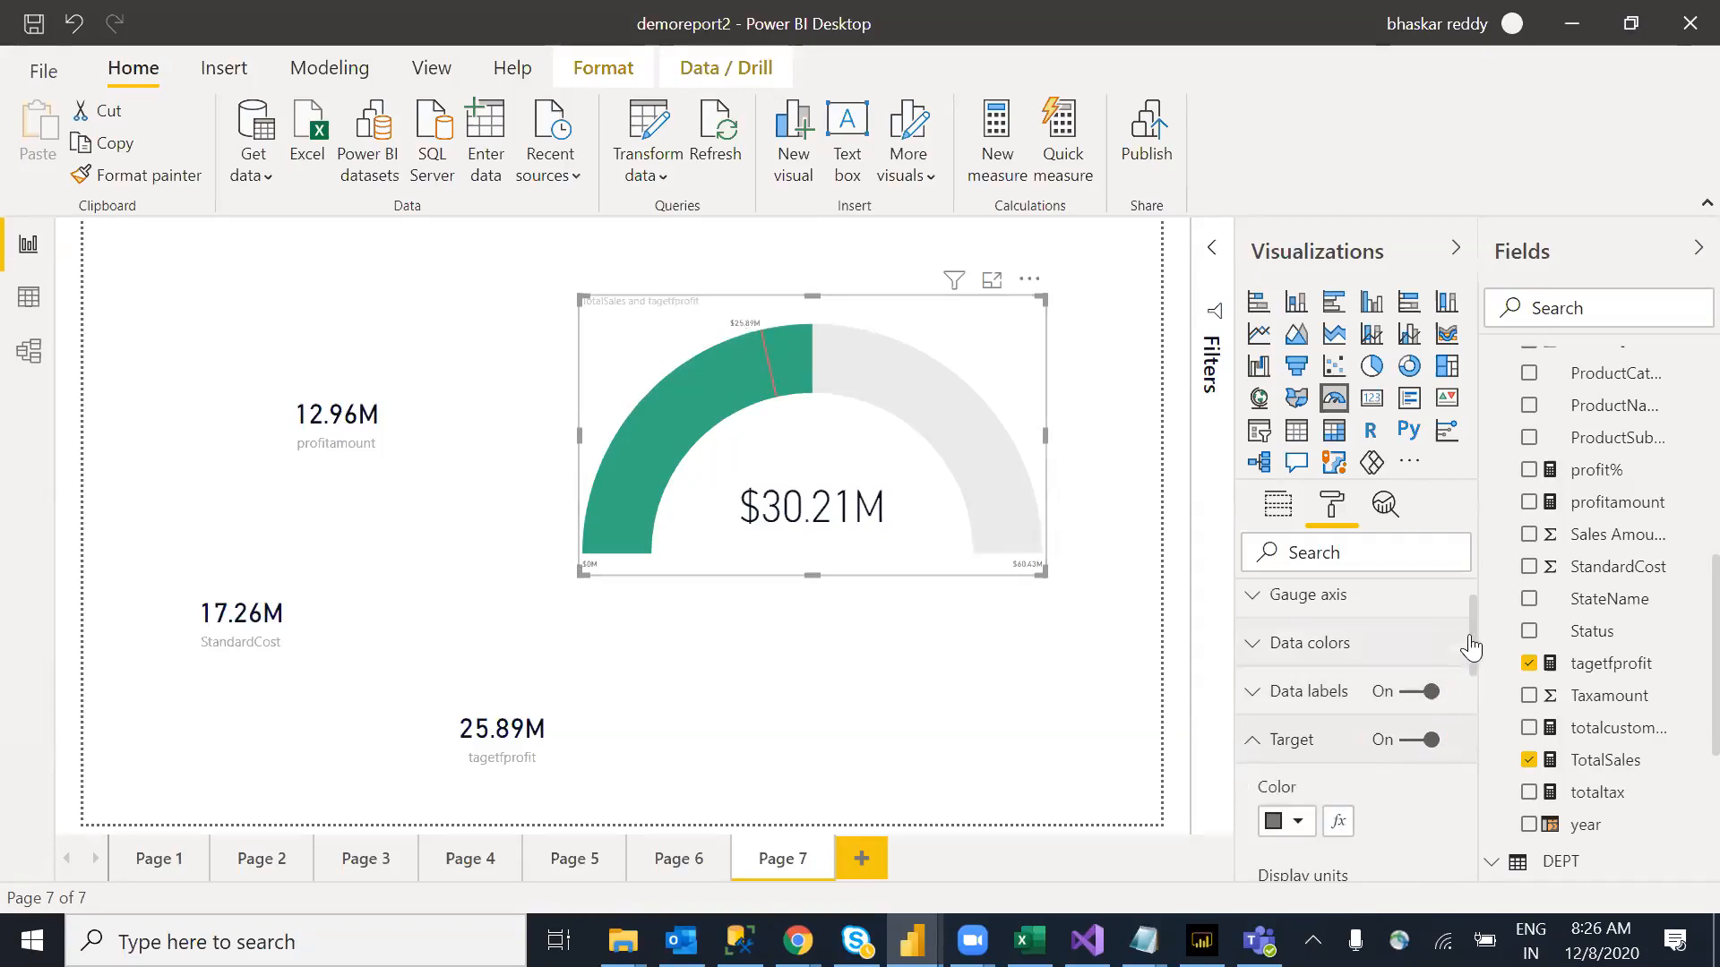
{"action": "left_click_drag", "start_coordinate": [1471, 621], "coordinate": [1458, 702]}
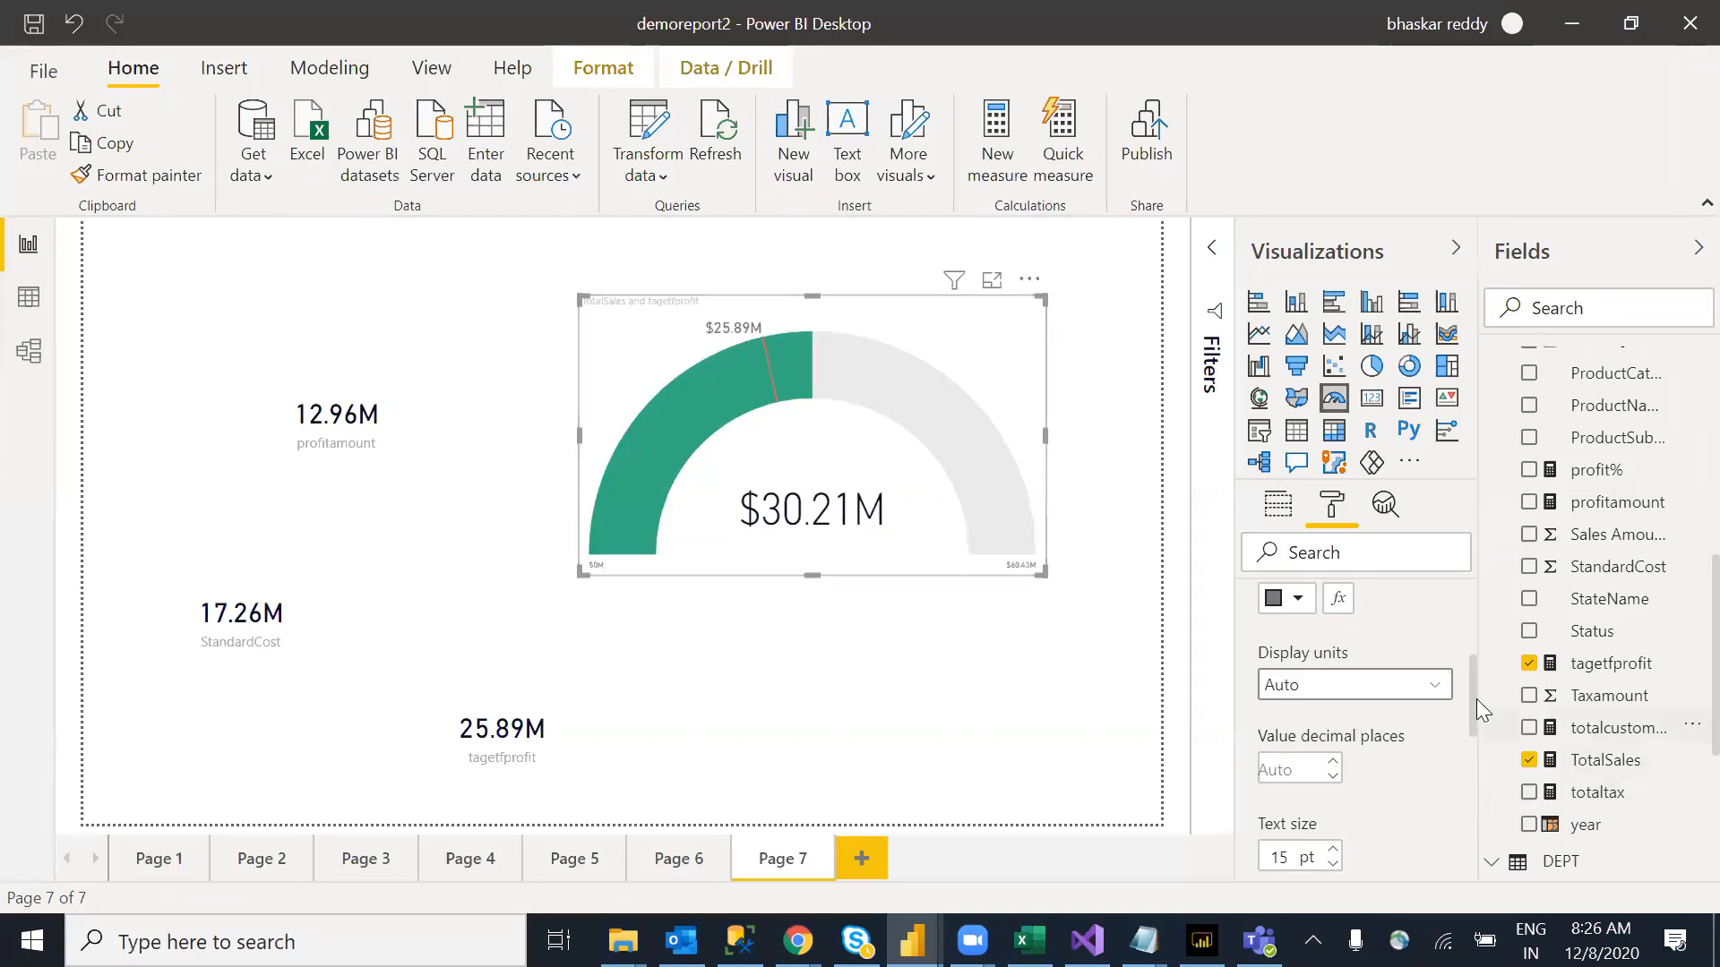
{"action": "left_click_drag", "start_coordinate": [1469, 690], "coordinate": [1469, 661]}
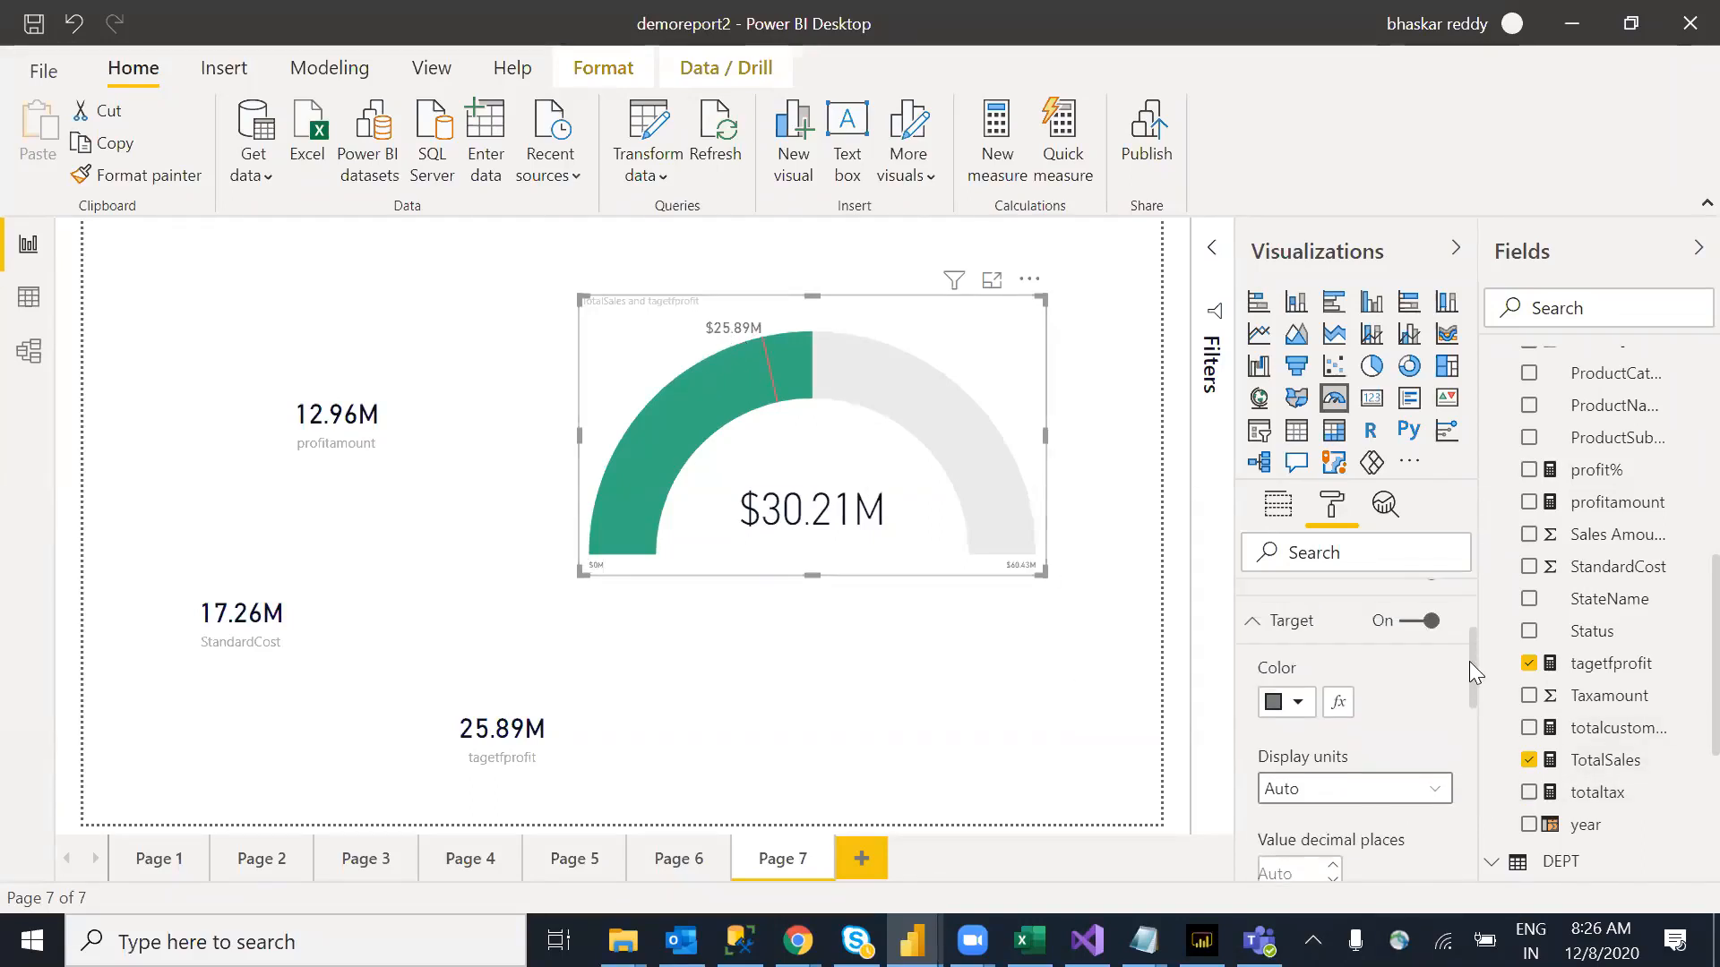
{"action": "left_click", "coordinate": [1253, 627]}
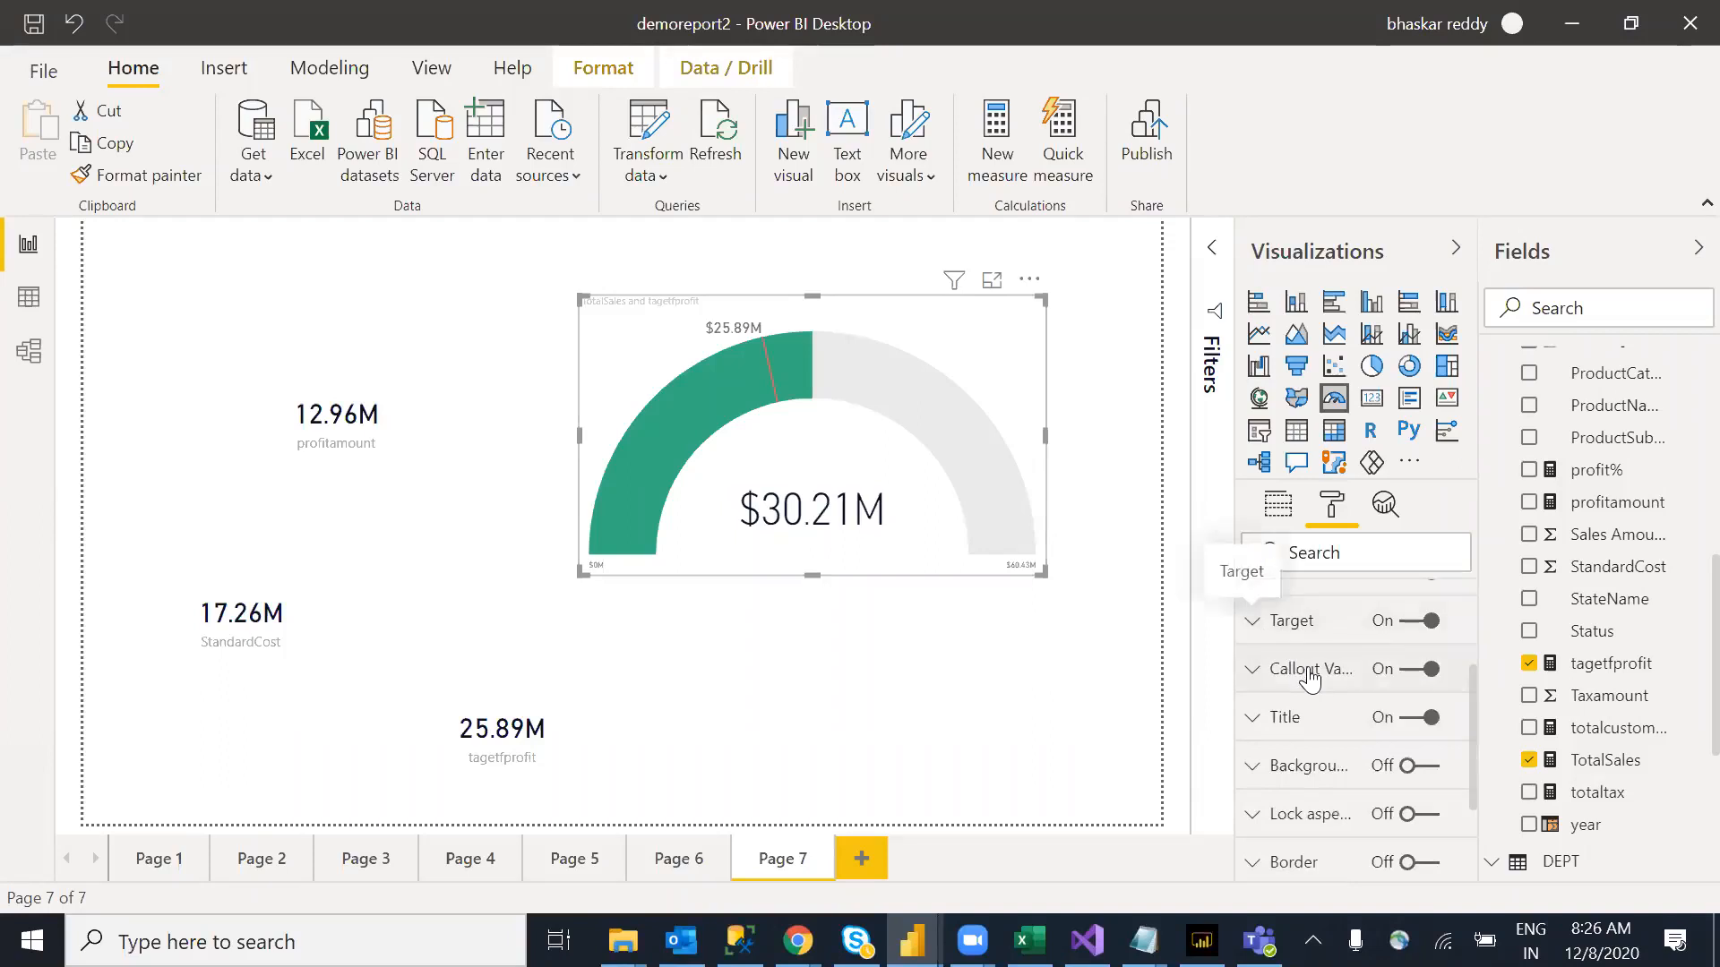
Step: Try switching the gauge's callout value off and back on, and review its color, display units and decimal places options
{"action": "left_click", "coordinate": [1388, 679]}
{"action": "left_click", "coordinate": [1404, 677]}
{"action": "left_click", "coordinate": [1404, 676]}
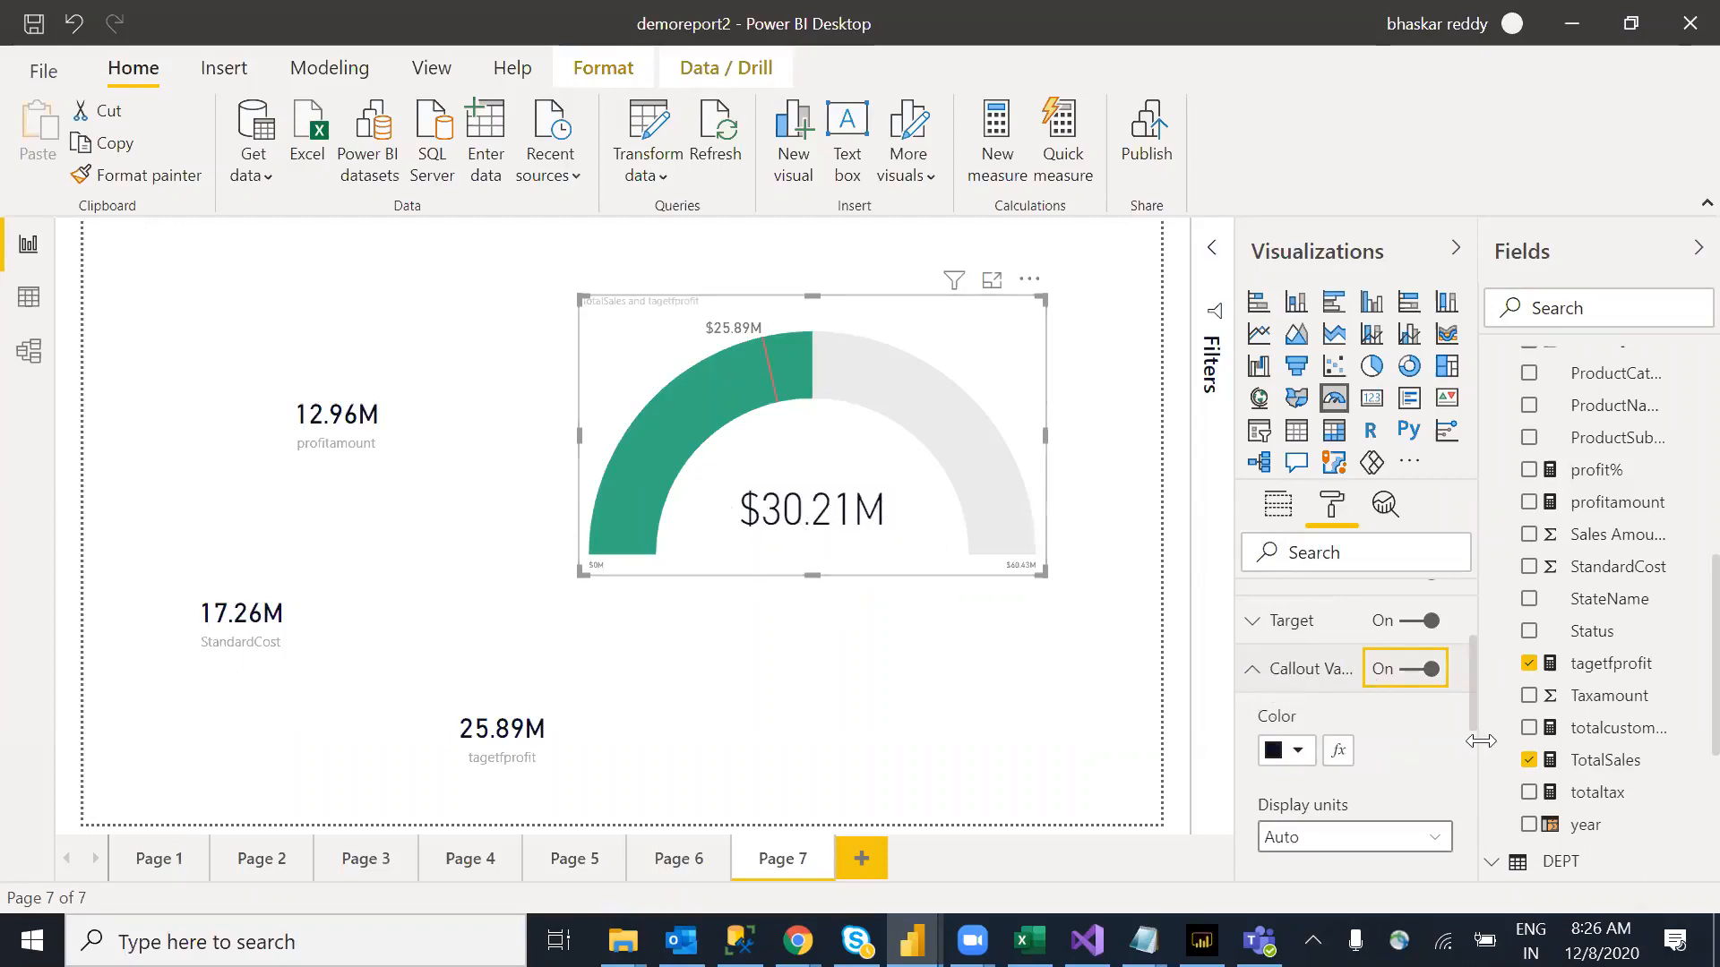
{"action": "scroll", "coordinate": [1470, 672], "scroll_direction": "down", "scroll_amount": 3}
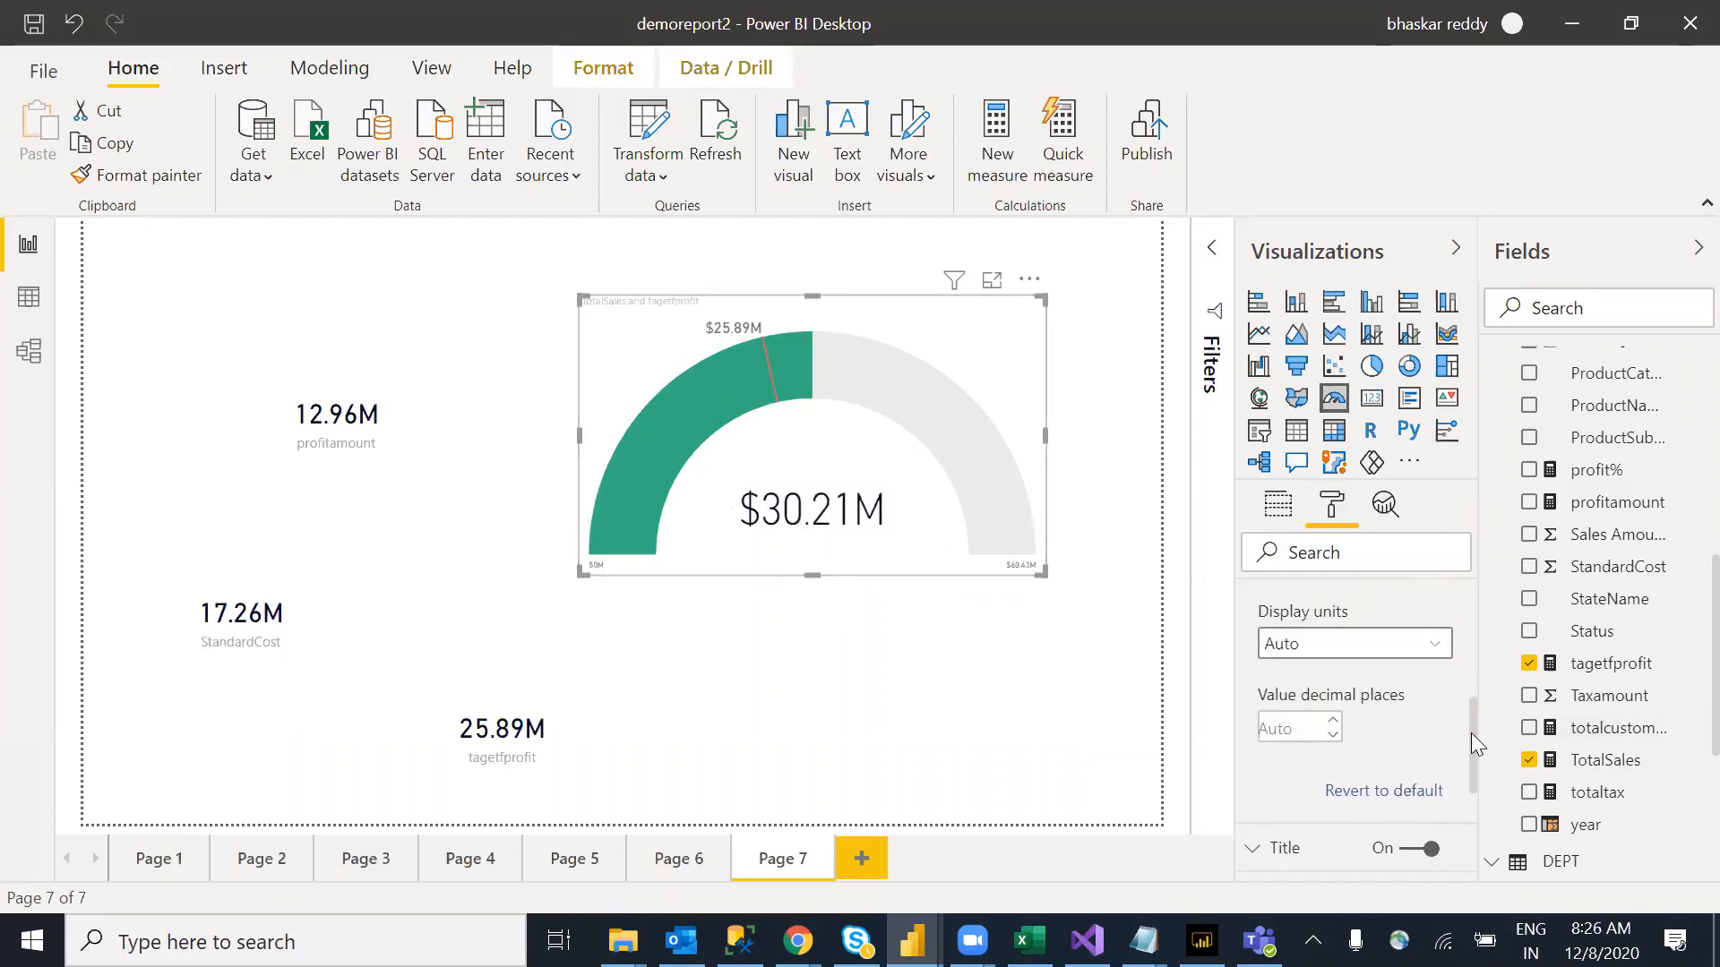
{"action": "scroll", "coordinate": [1472, 706], "scroll_direction": "up", "scroll_amount": 3}
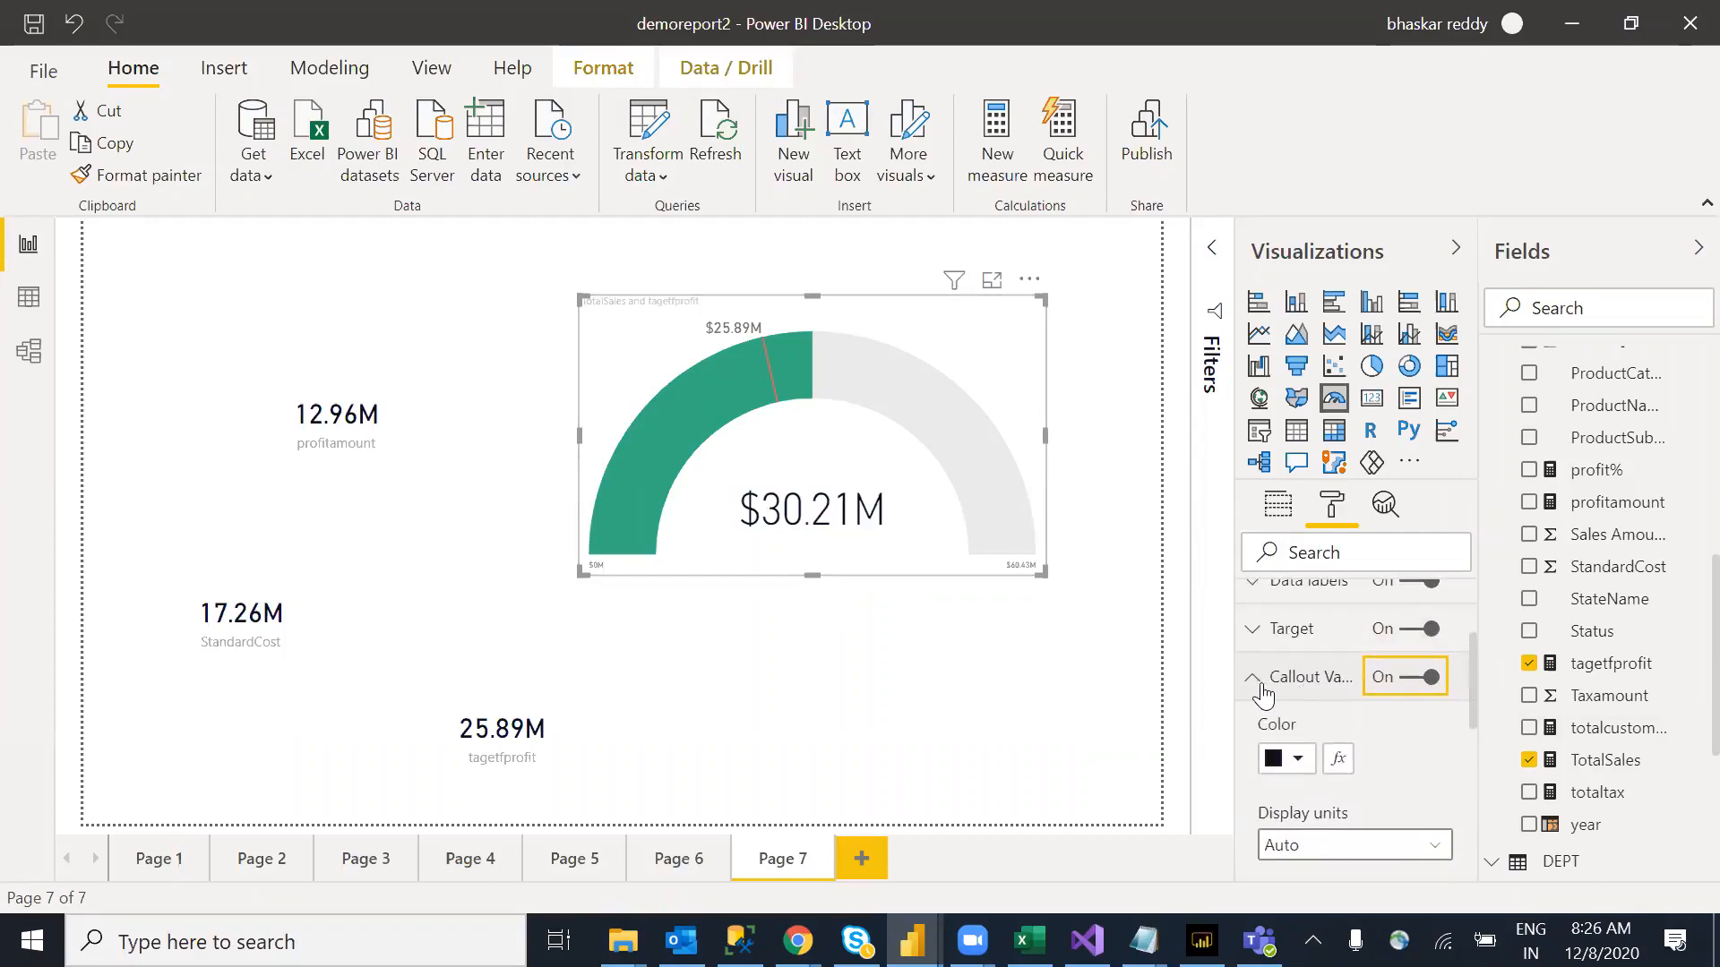
{"action": "left_click", "coordinate": [1258, 684]}
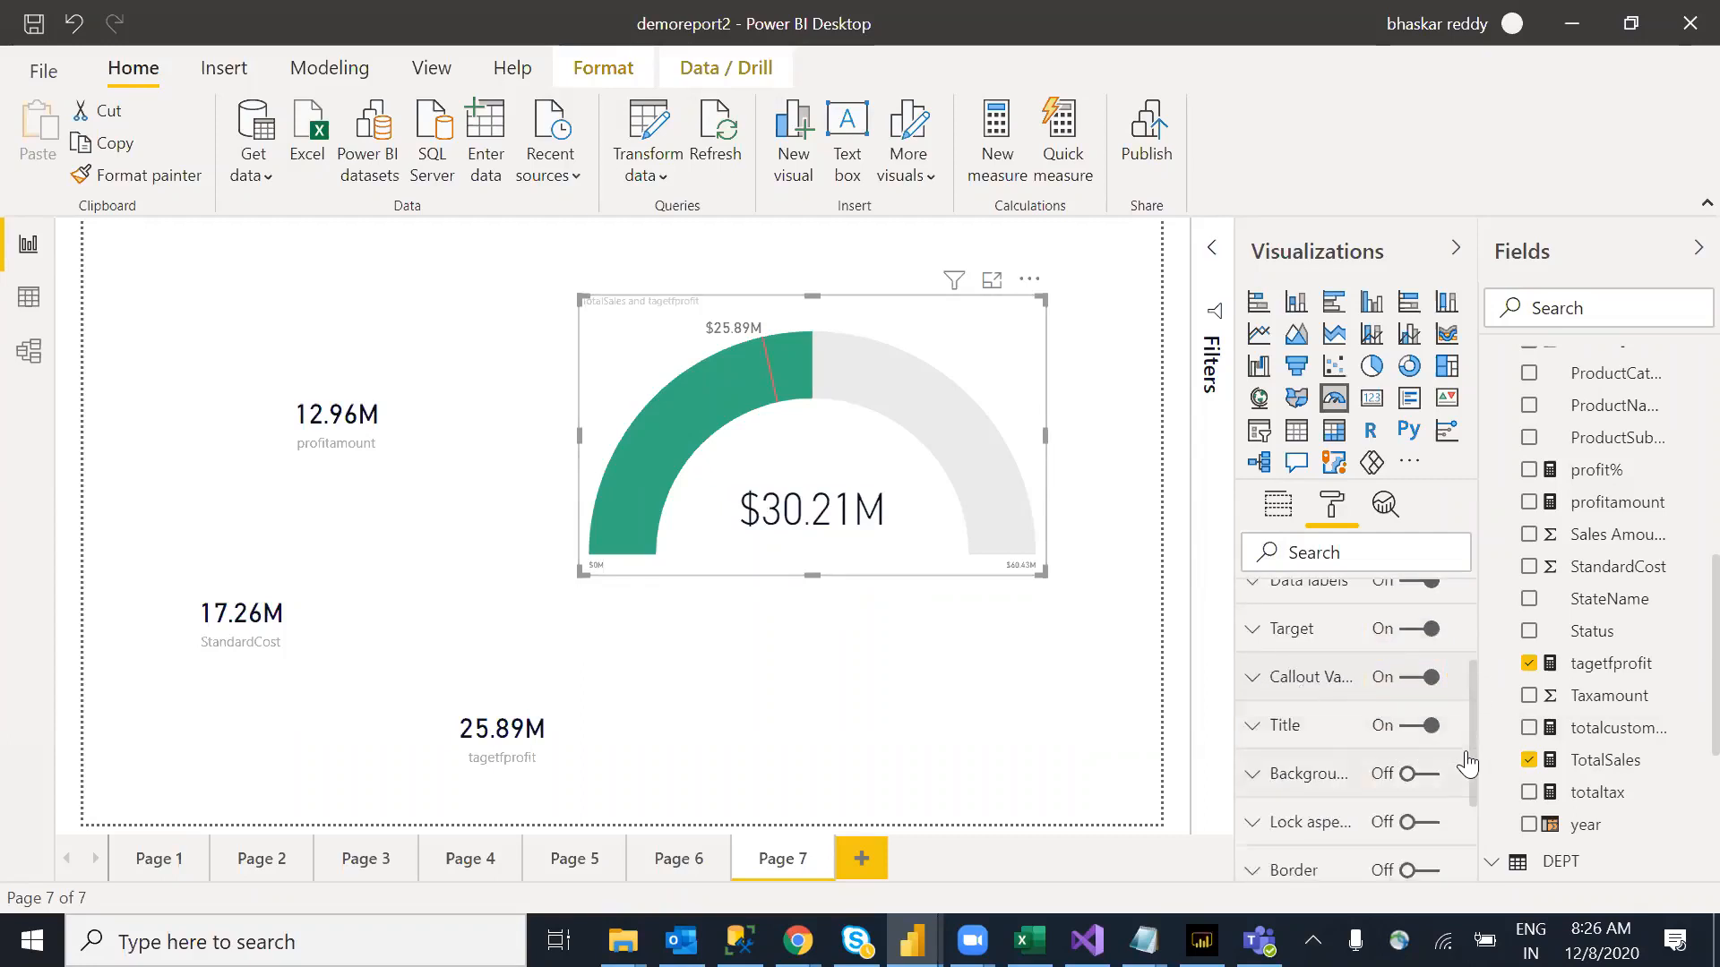
{"action": "left_click_drag", "start_coordinate": [1471, 677], "coordinate": [1471, 758]}
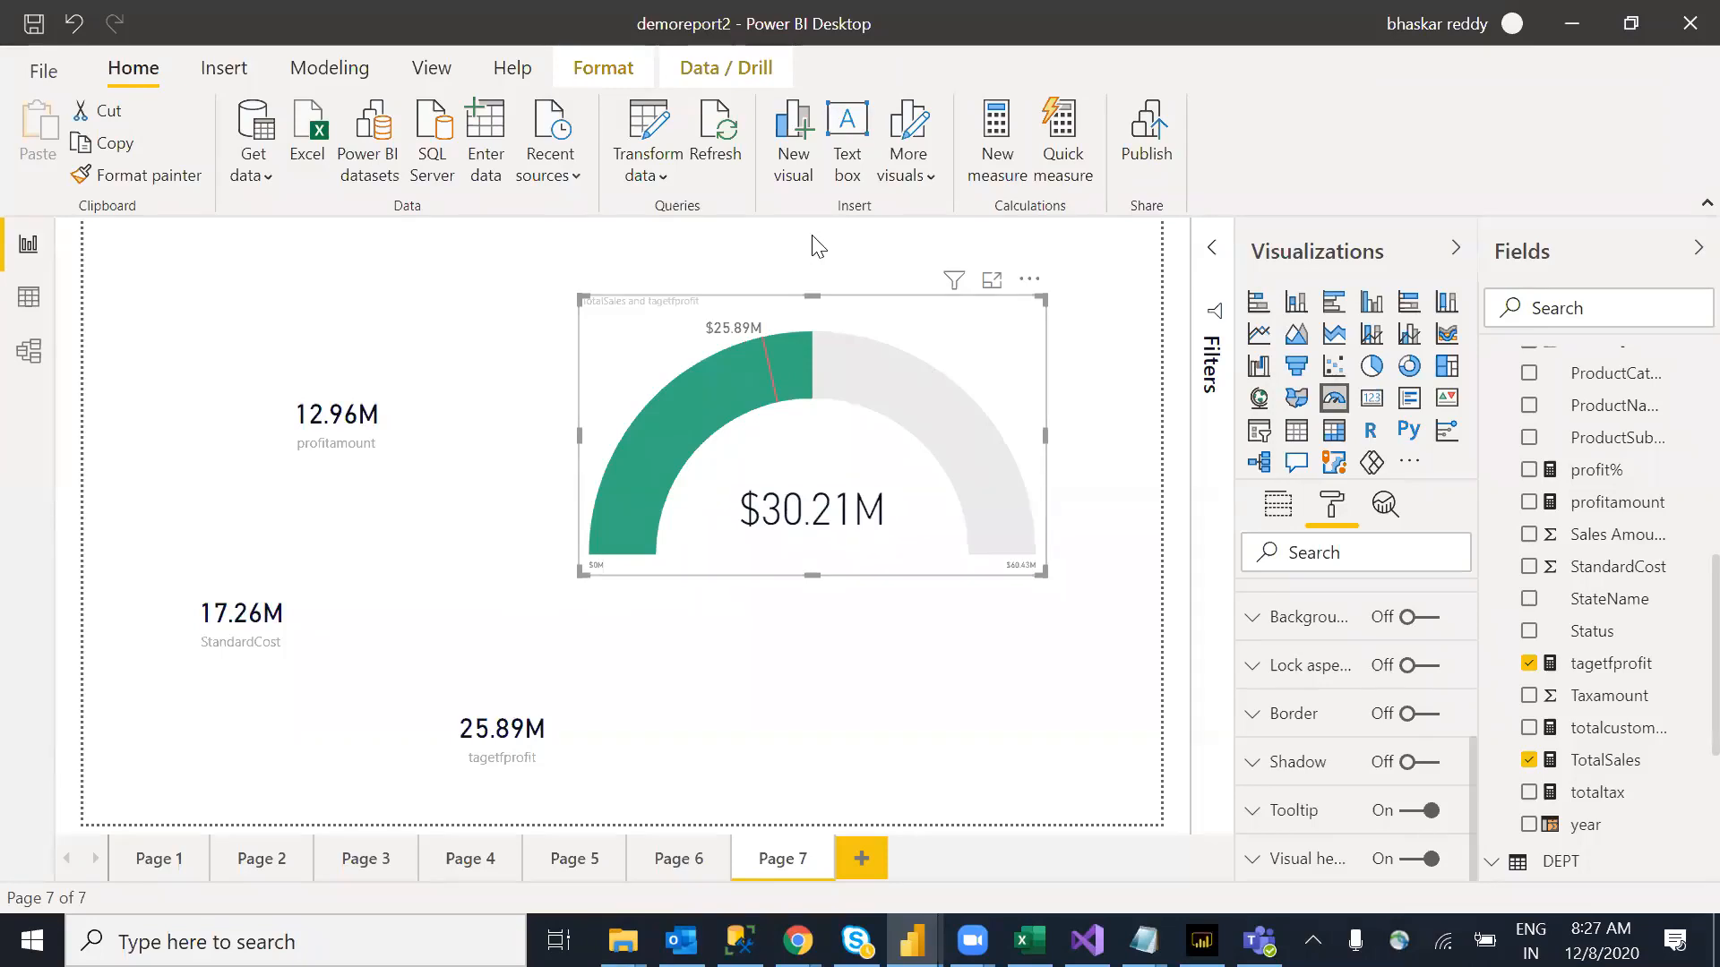
{"action": "left_click_drag", "start_coordinate": [1576, 488], "coordinate": [1599, 640]}
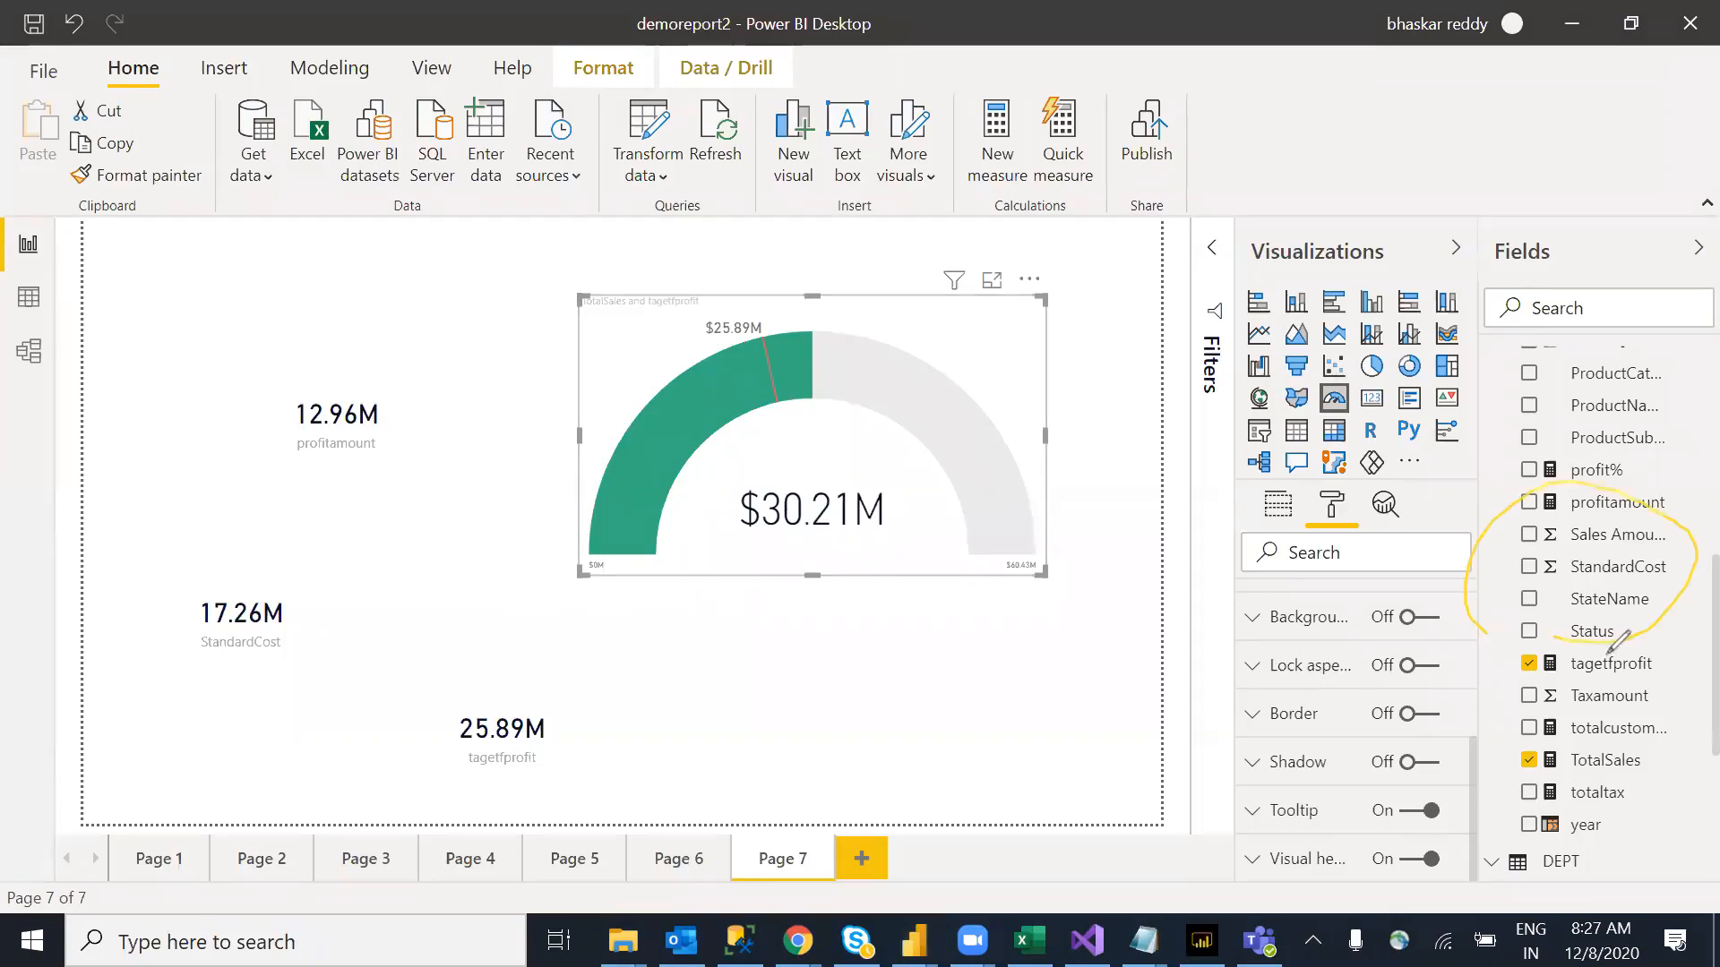
{"action": "mouse_move", "coordinate": [563, 808]}
{"action": "left_mouse_down"}
{"action": "mouse_move", "coordinate": [913, 691]}
{"action": "mouse_move", "coordinate": [795, 672]}
{"action": "left_mouse_up"}
{"action": "mouse_move", "coordinate": [957, 715]}
{"action": "left_mouse_down"}
{"action": "mouse_move", "coordinate": [899, 708]}
{"action": "mouse_move", "coordinate": [1021, 644]}
{"action": "mouse_move", "coordinate": [988, 751]}
{"action": "mouse_move", "coordinate": [1162, 591]}
{"action": "mouse_move", "coordinate": [1174, 714]}
{"action": "left_mouse_up"}
{"action": "left_click_drag", "start_coordinate": [1357, 794], "coordinate": [1574, 710]}
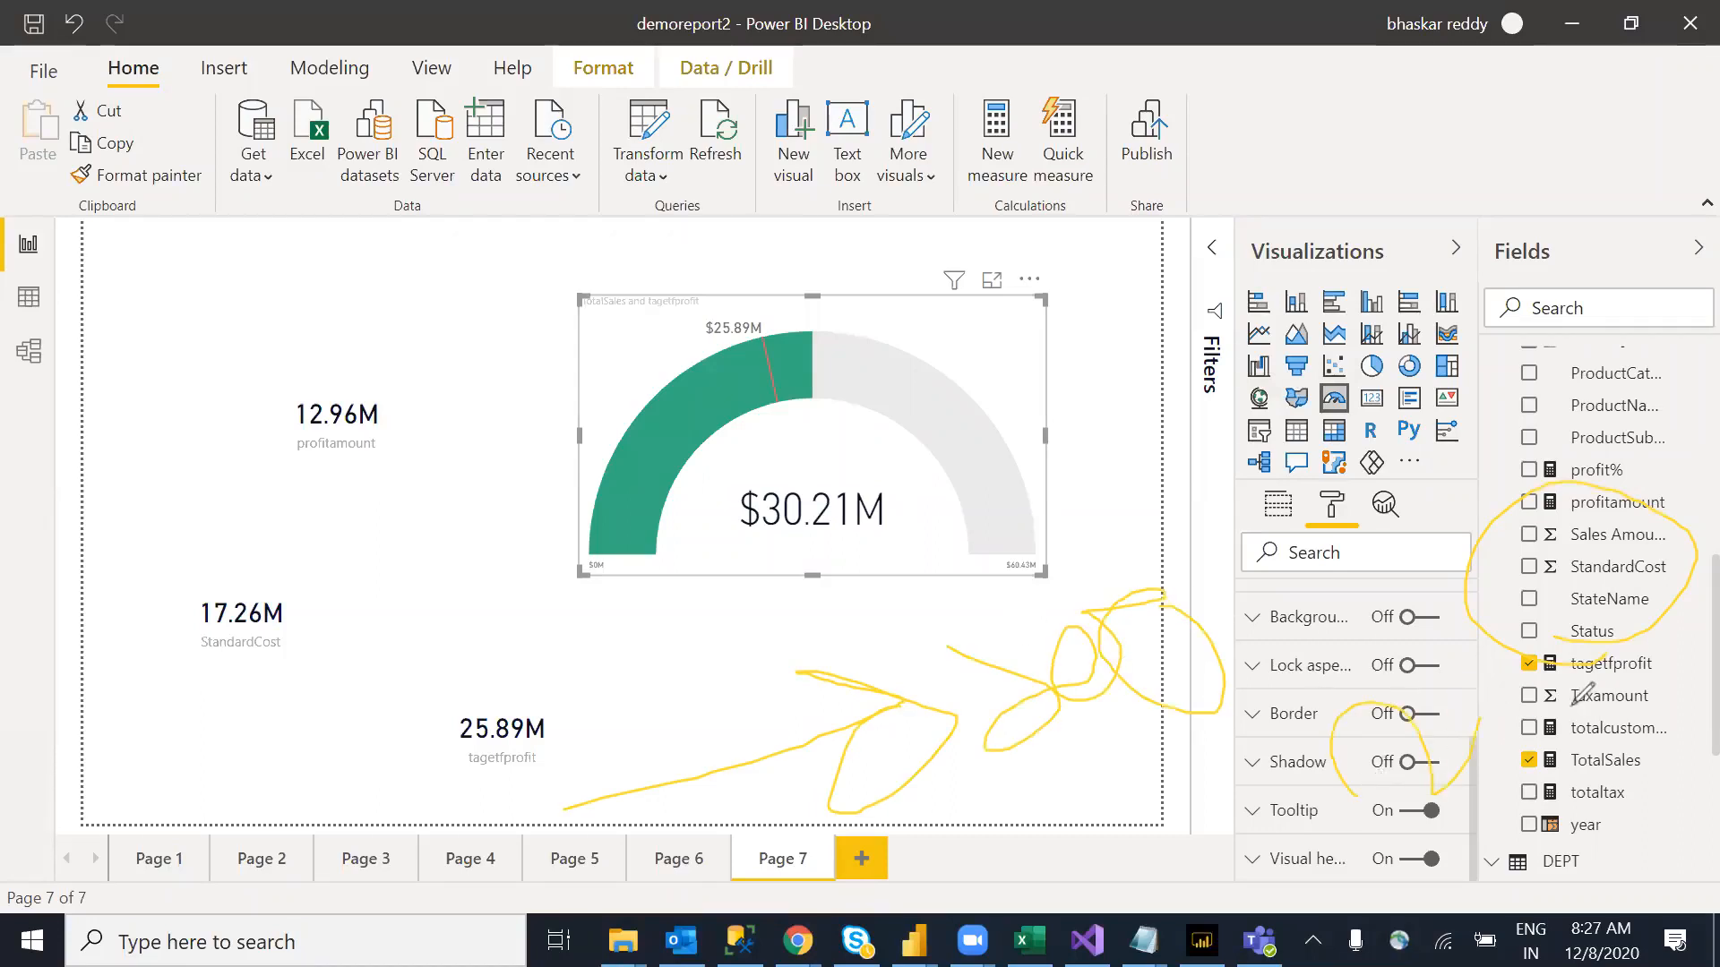
{"action": "mouse_move", "coordinate": [1193, 488]}
{"action": "left_mouse_down"}
{"action": "mouse_move", "coordinate": [1369, 426]}
{"action": "mouse_move", "coordinate": [1433, 430]}
{"action": "mouse_move", "coordinate": [1637, 516]}
{"action": "mouse_move", "coordinate": [1357, 302]}
{"action": "left_mouse_up"}
{"action": "left_click_drag", "start_coordinate": [643, 427], "coordinate": [811, 367]}
{"action": "mouse_move", "coordinate": [627, 363]}
{"action": "left_mouse_down"}
{"action": "mouse_move", "coordinate": [721, 479]}
{"action": "mouse_move", "coordinate": [728, 462]}
{"action": "left_mouse_up"}
{"action": "mouse_move", "coordinate": [472, 738]}
{"action": "left_mouse_down"}
{"action": "mouse_move", "coordinate": [642, 320]}
{"action": "mouse_move", "coordinate": [1023, 394]}
{"action": "mouse_move", "coordinate": [462, 460]}
{"action": "mouse_move", "coordinate": [869, 226]}
{"action": "mouse_move", "coordinate": [802, 505]}
{"action": "left_mouse_up"}
{"action": "mouse_move", "coordinate": [895, 274]}
{"action": "left_mouse_down"}
{"action": "mouse_move", "coordinate": [944, 740]}
{"action": "mouse_move", "coordinate": [670, 440]}
{"action": "left_mouse_up"}
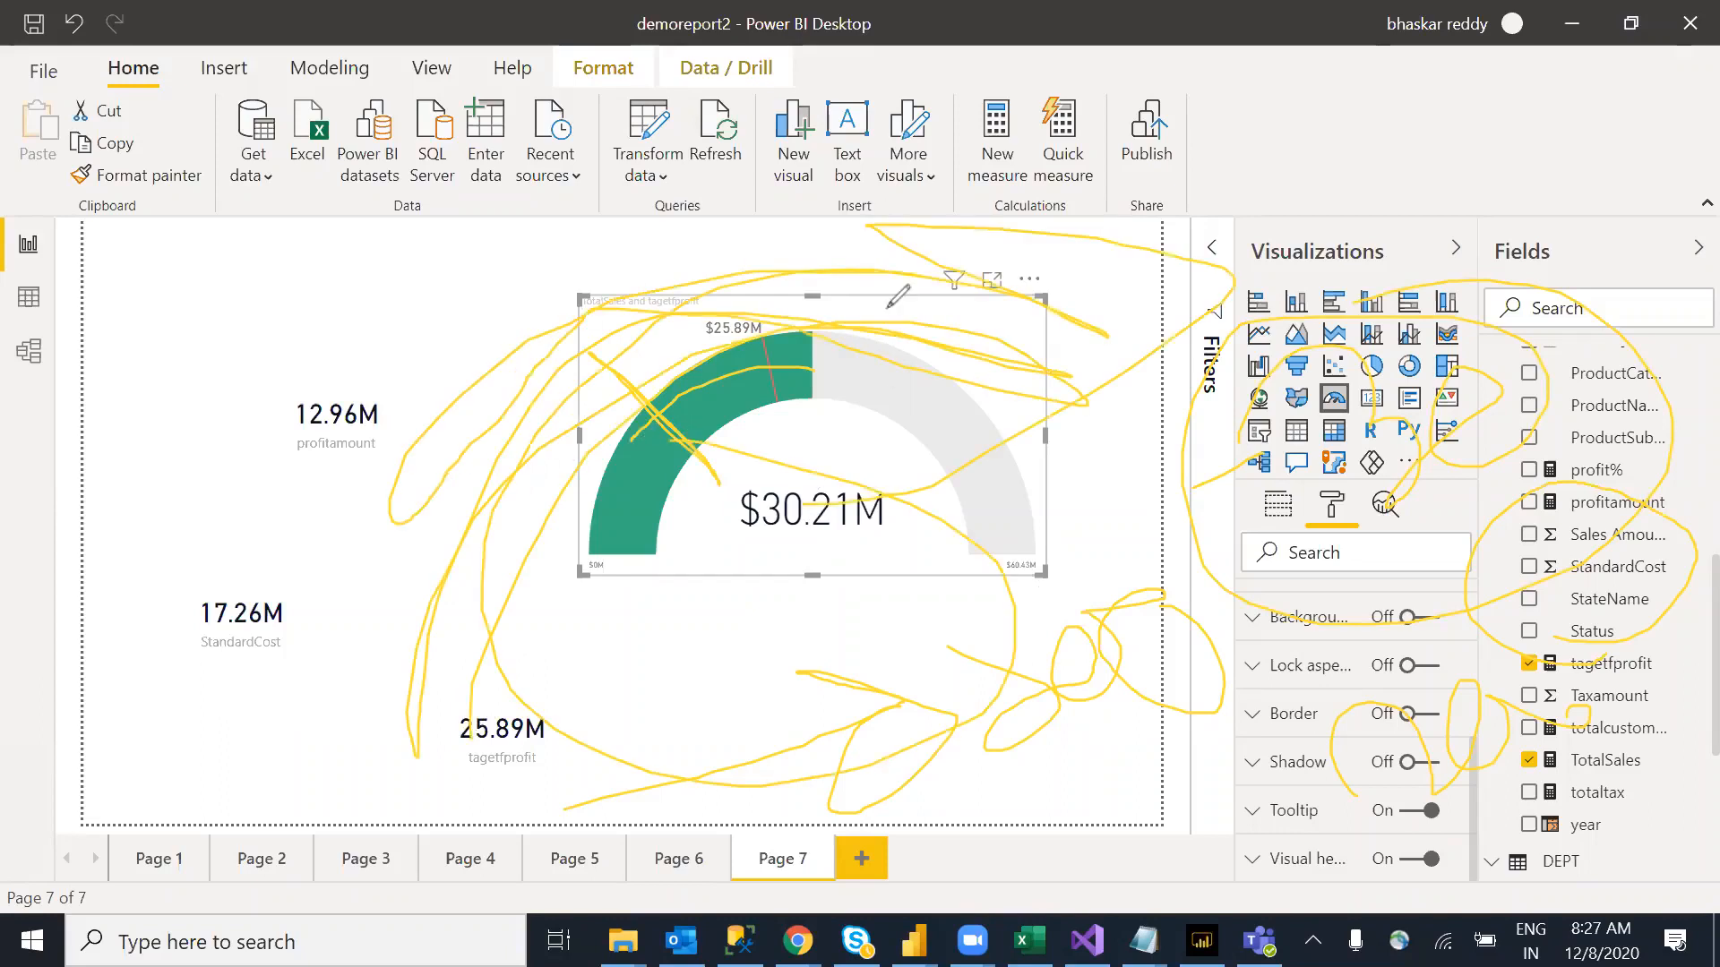
{"action": "left_click", "coordinate": [1198, 216]}
{"action": "mouse_move", "coordinate": [634, 530]}
{"action": "left_mouse_down"}
{"action": "mouse_move", "coordinate": [970, 478]}
{"action": "mouse_move", "coordinate": [957, 457]}
{"action": "mouse_move", "coordinate": [989, 439]}
{"action": "left_mouse_up"}
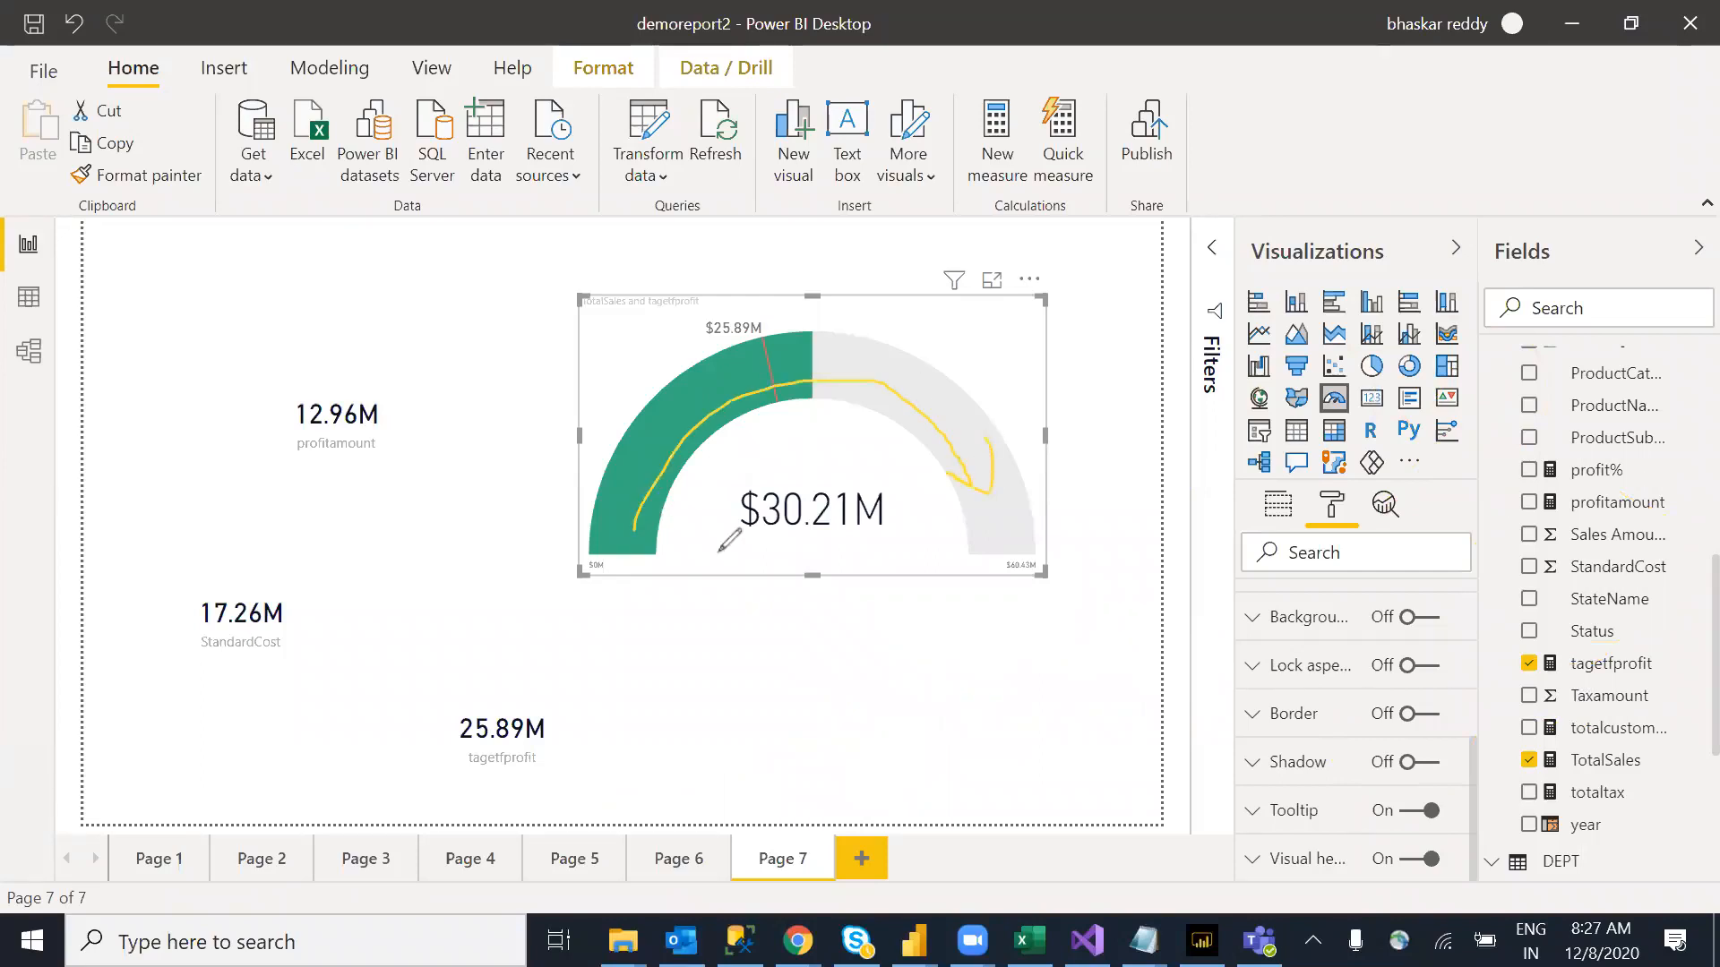
{"action": "left_click", "coordinate": [1193, 197]}
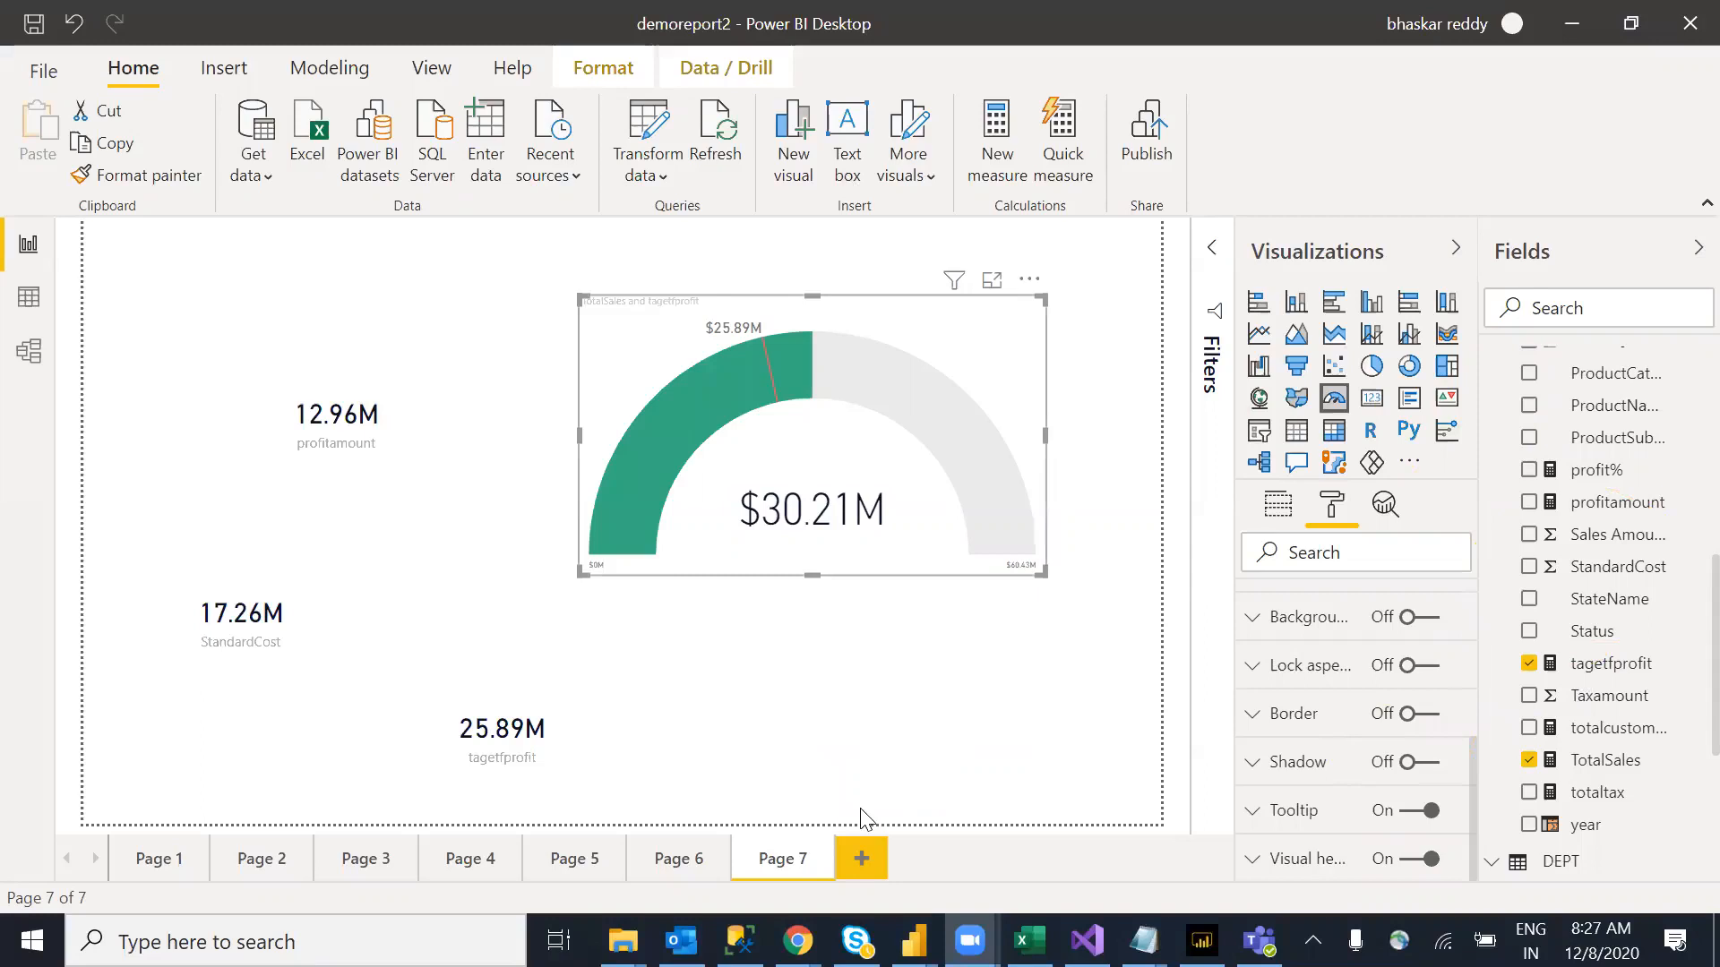
Step: Add a new report page and place a filled map visual on its canvas
{"action": "left_click", "coordinate": [861, 858]}
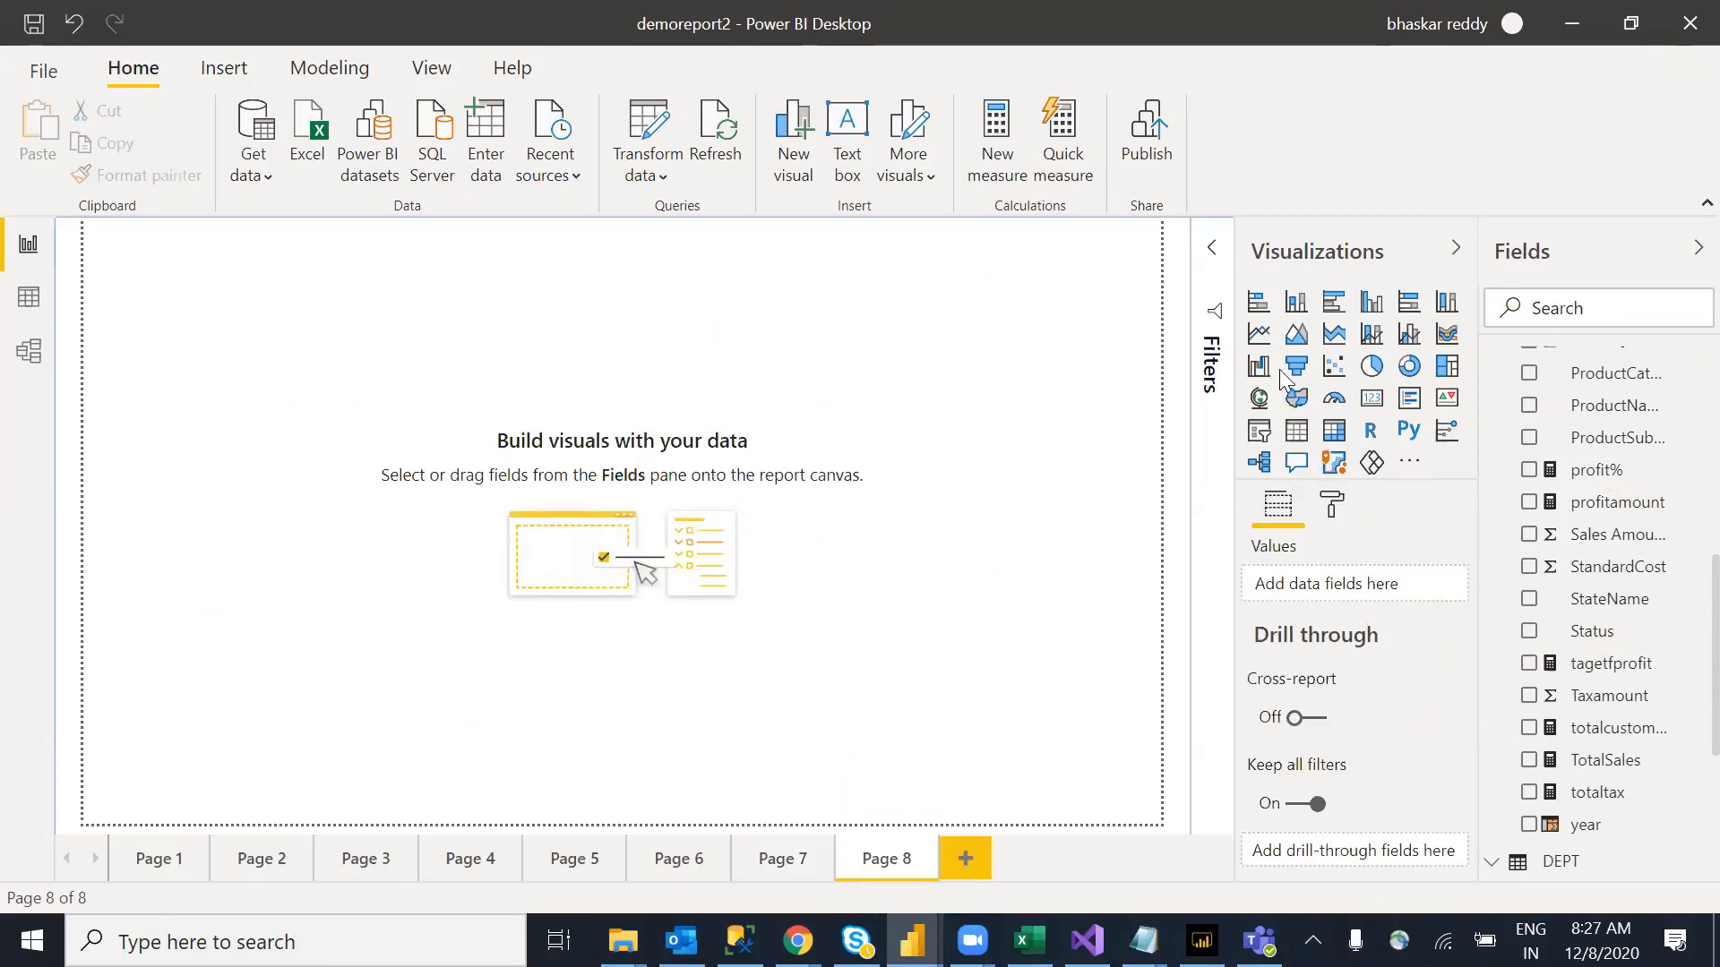
{"action": "left_click", "coordinate": [1296, 400]}
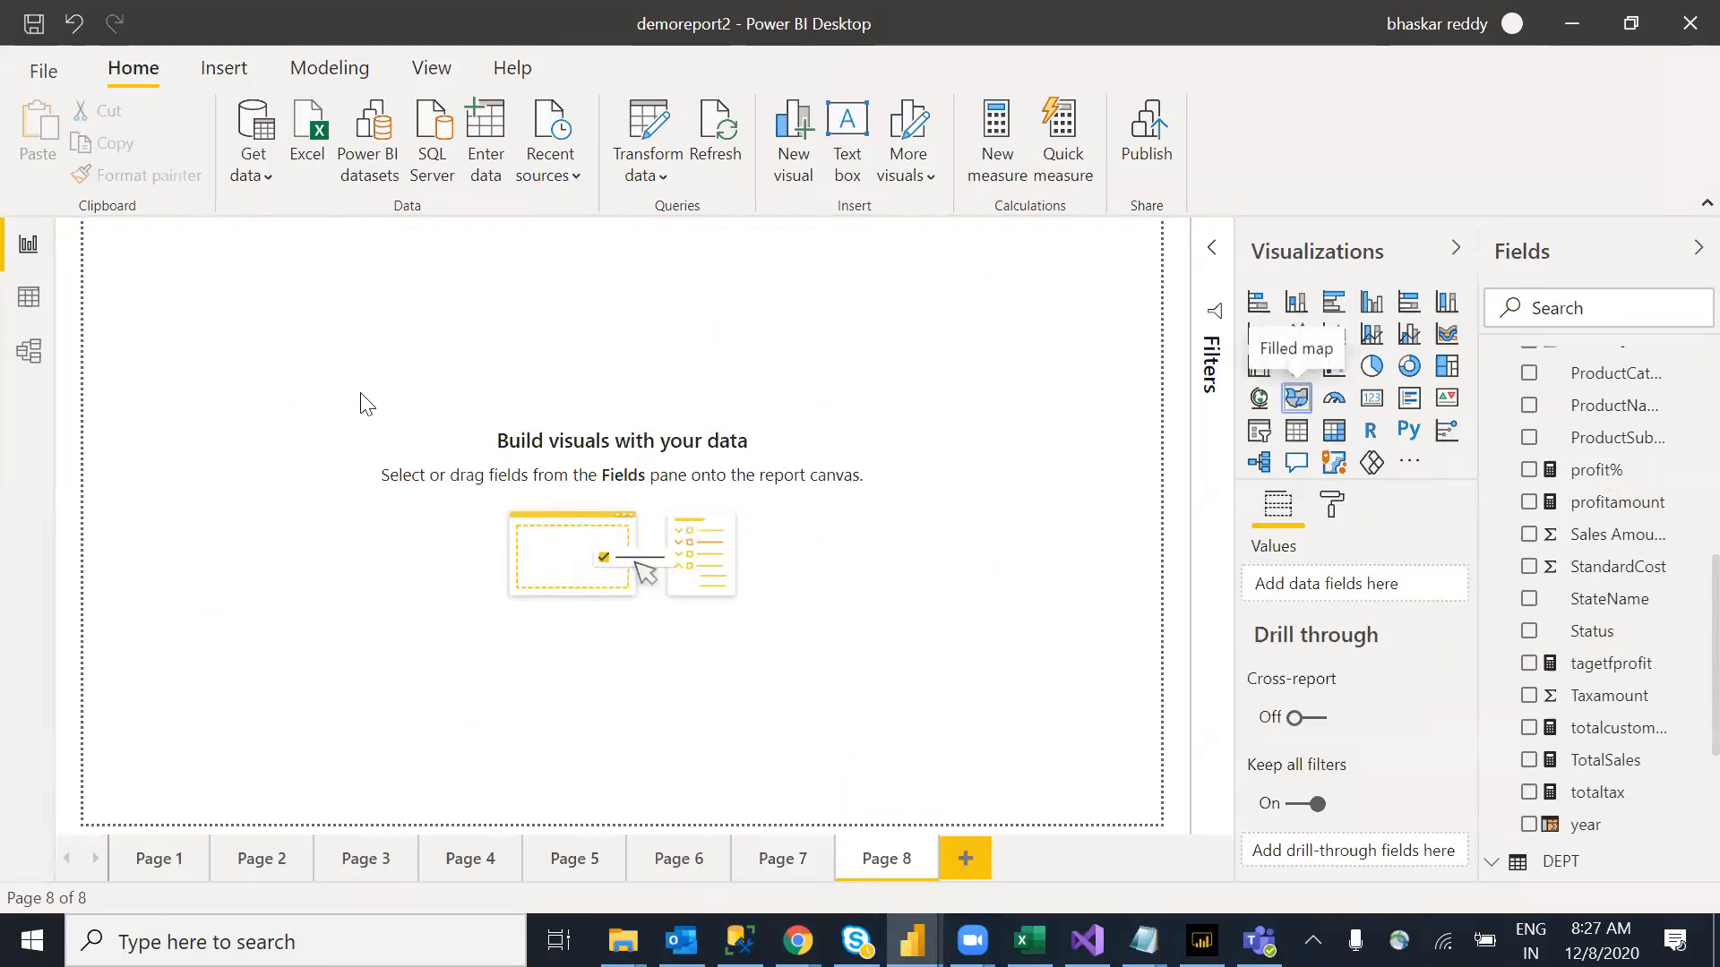
{"action": "left_click_drag", "start_coordinate": [262, 364], "coordinate": [541, 415]}
Step: Set the filled map's location to CountryName and enlarge the visual
{"action": "scroll", "coordinate": [1682, 595], "scroll_direction": "up", "scroll_amount": 1}
{"action": "scroll", "coordinate": [1682, 591], "scroll_direction": "up", "scroll_amount": 4}
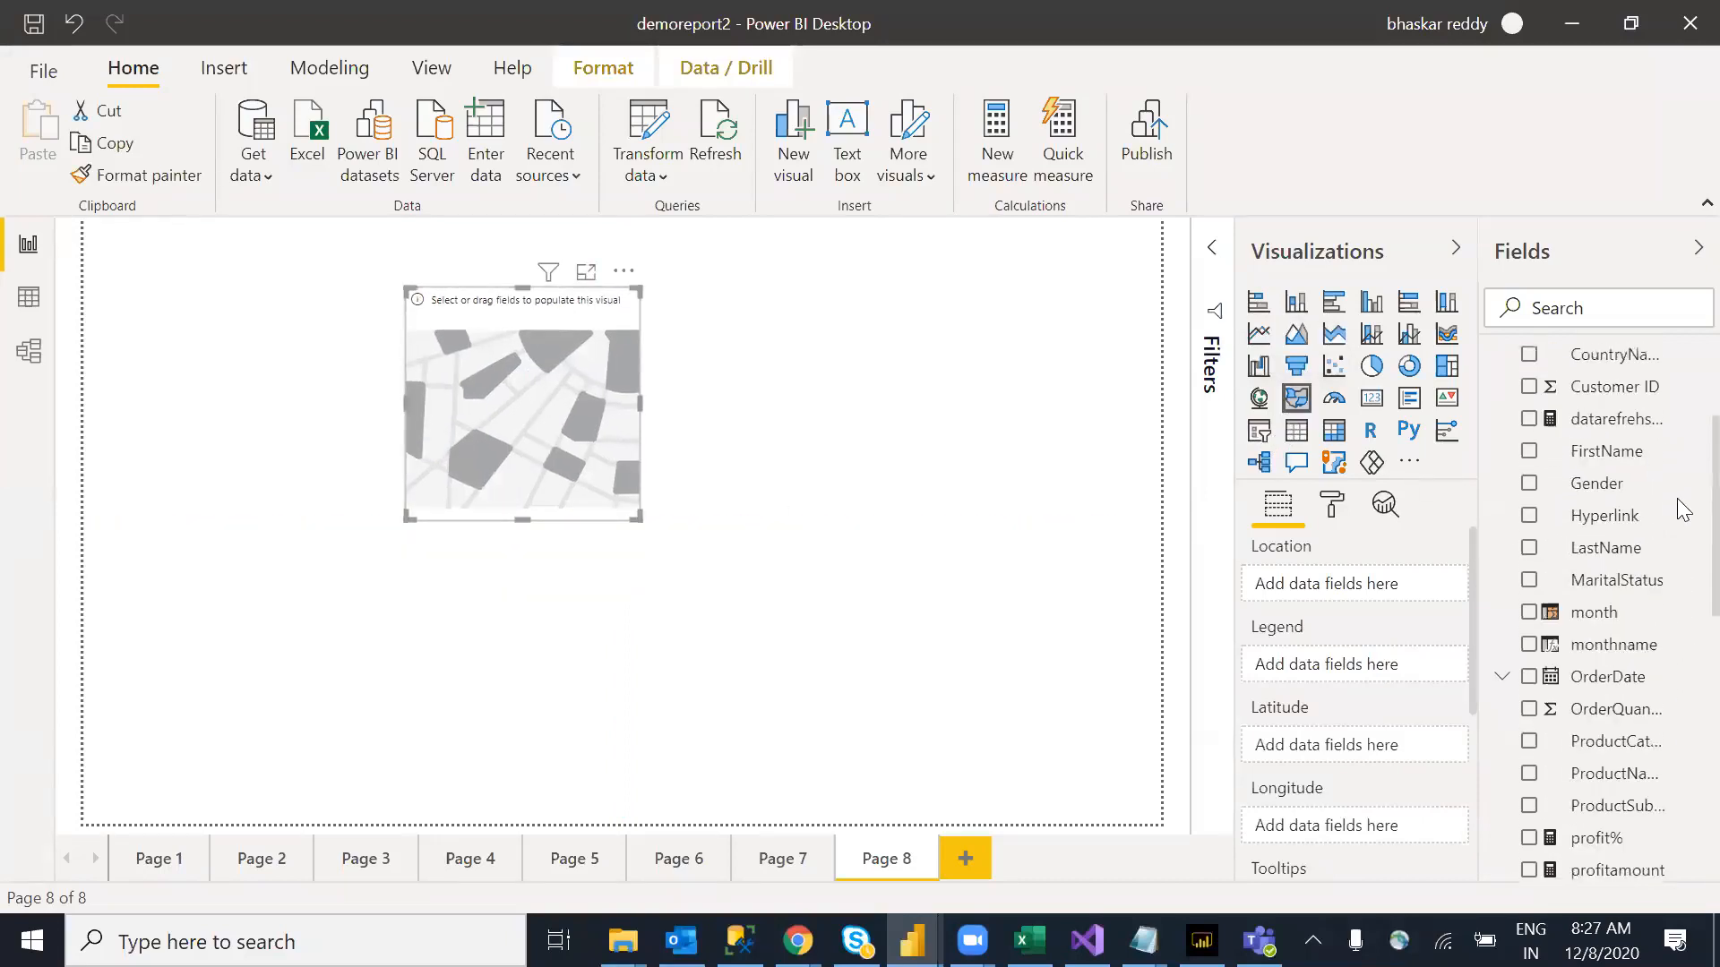
{"action": "left_click_drag", "start_coordinate": [1618, 353], "coordinate": [553, 438]}
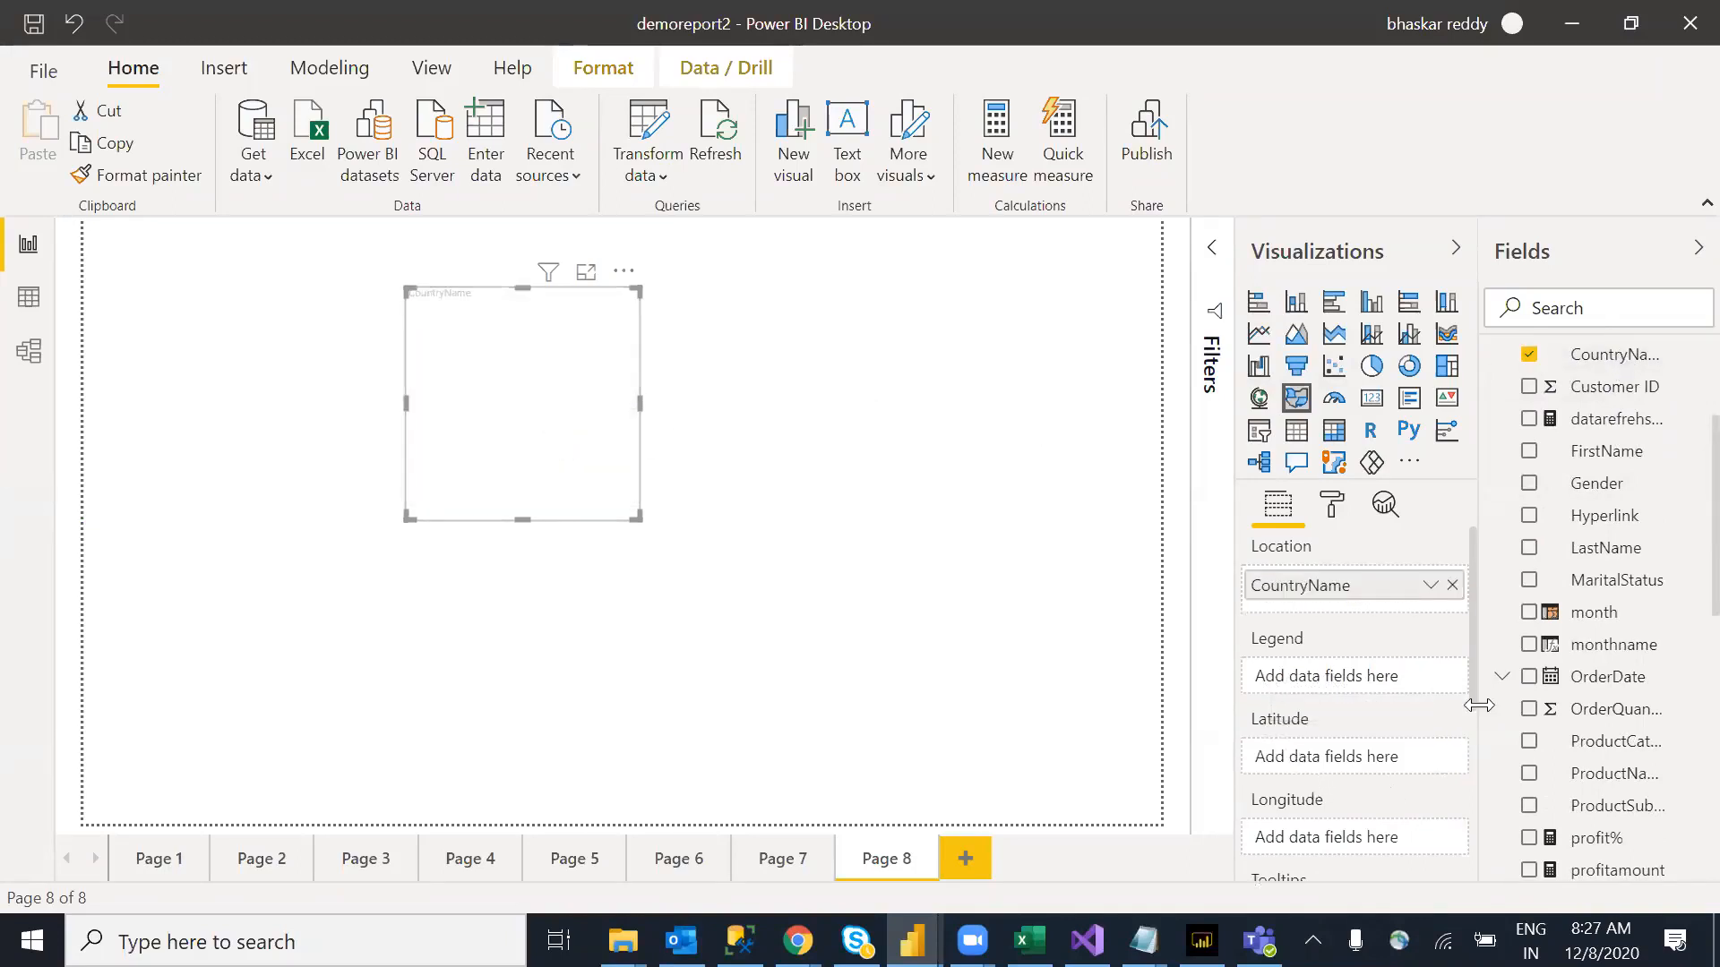
{"action": "left_click_drag", "start_coordinate": [1473, 638], "coordinate": [1473, 658]}
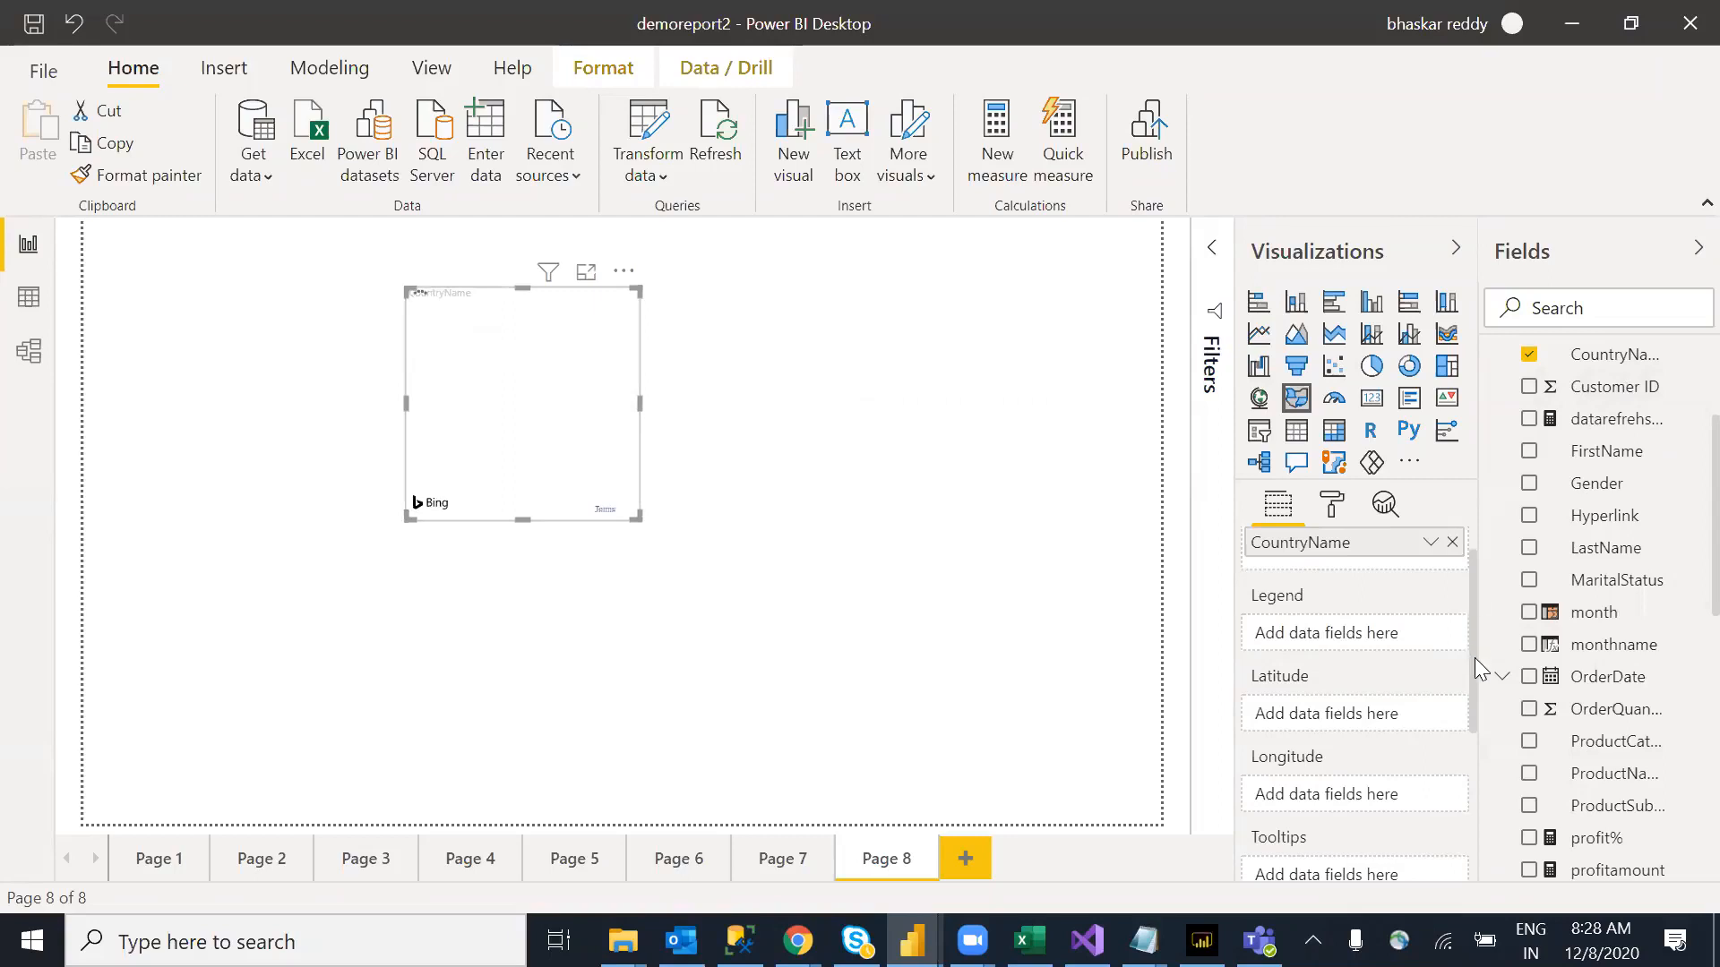
{"action": "left_click_drag", "start_coordinate": [637, 517], "coordinate": [905, 699]}
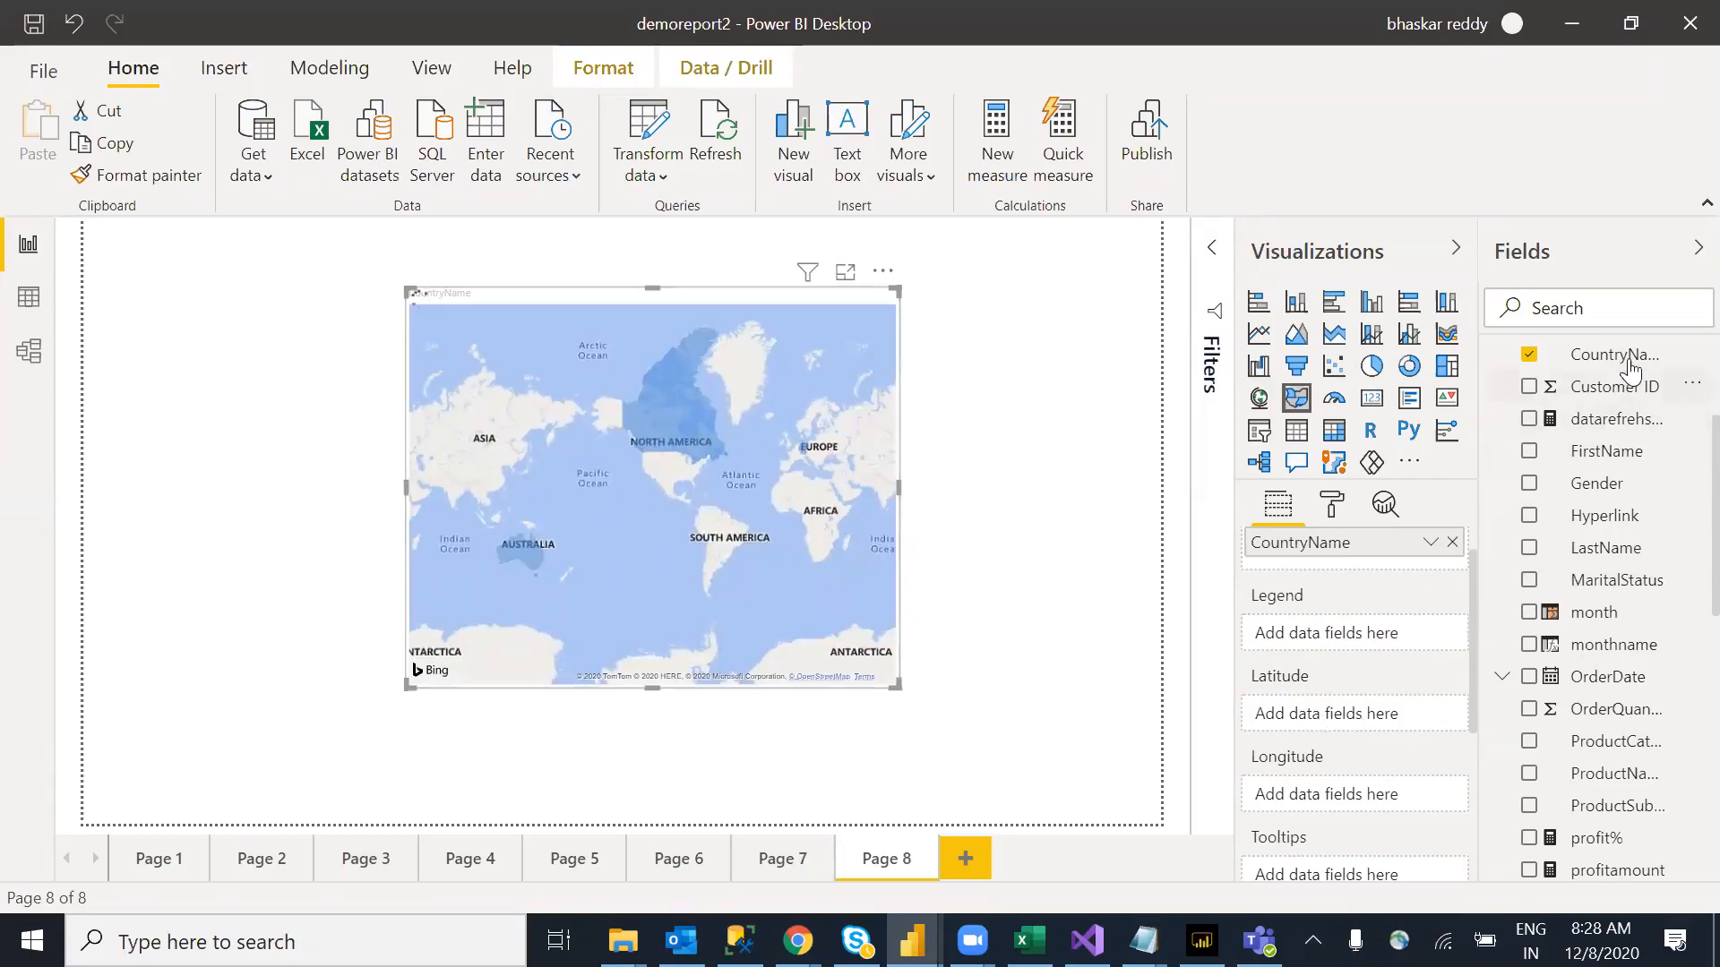
Step: Use CountryName as the filled map's legend and enlarge the visual to about 696 wide
{"action": "left_click_drag", "start_coordinate": [1630, 358], "coordinate": [1328, 640]}
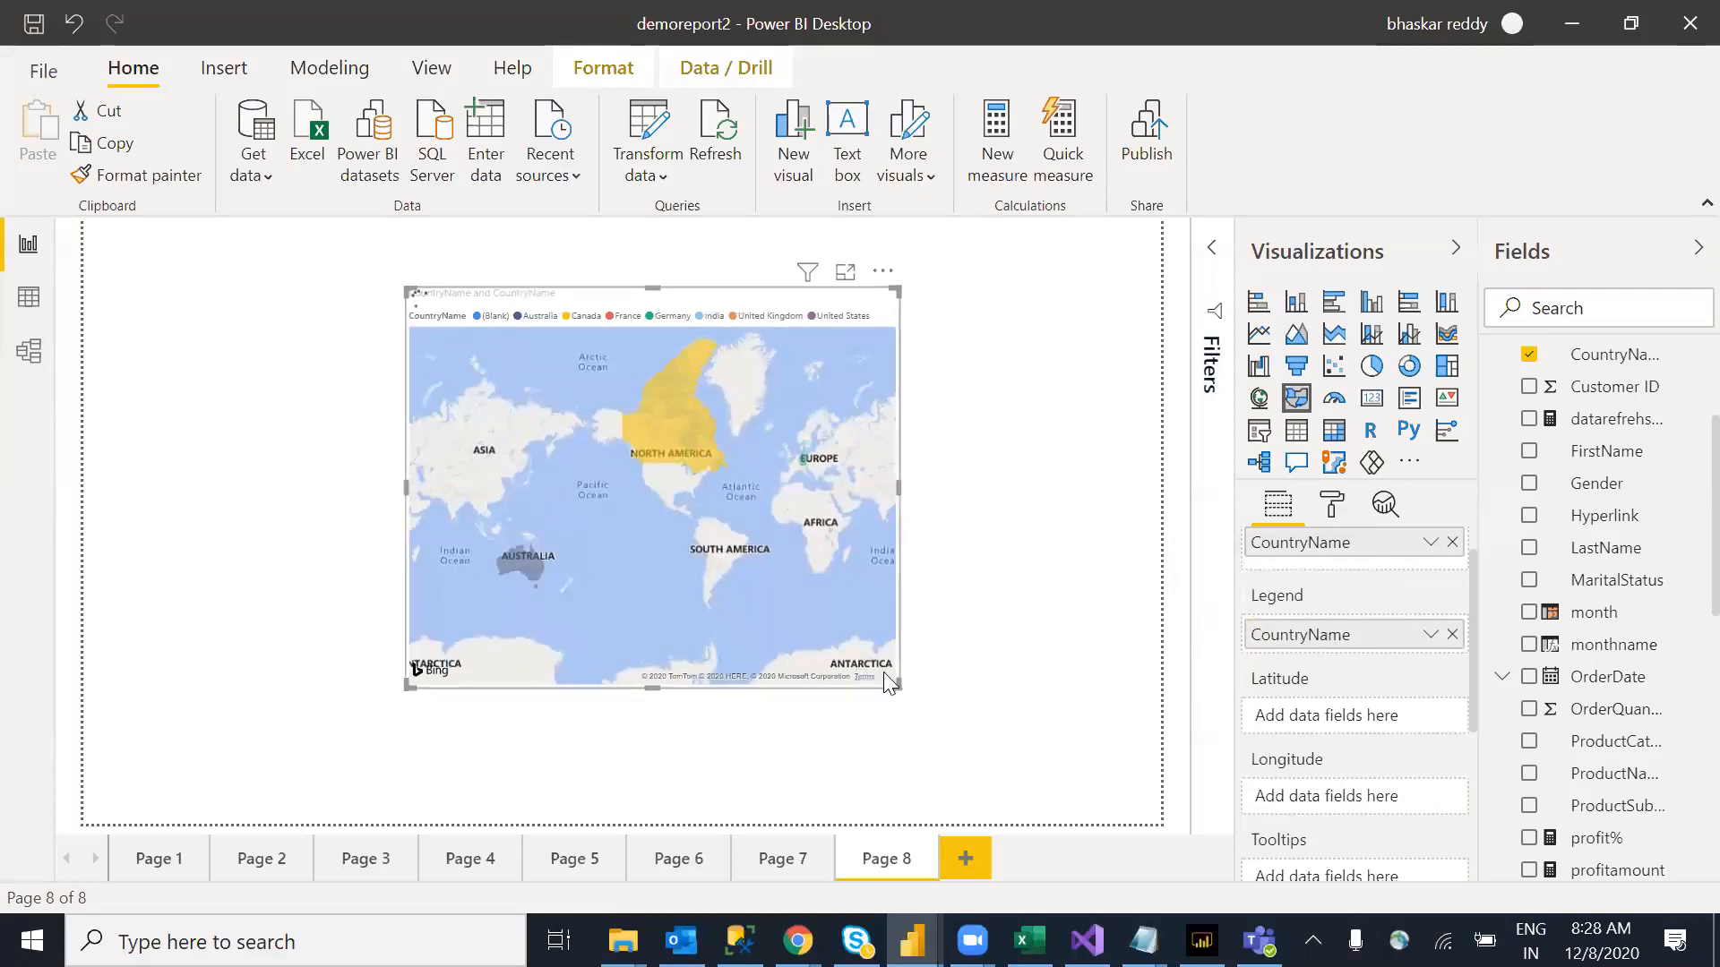
{"action": "left_click_drag", "start_coordinate": [890, 683], "coordinate": [989, 716]}
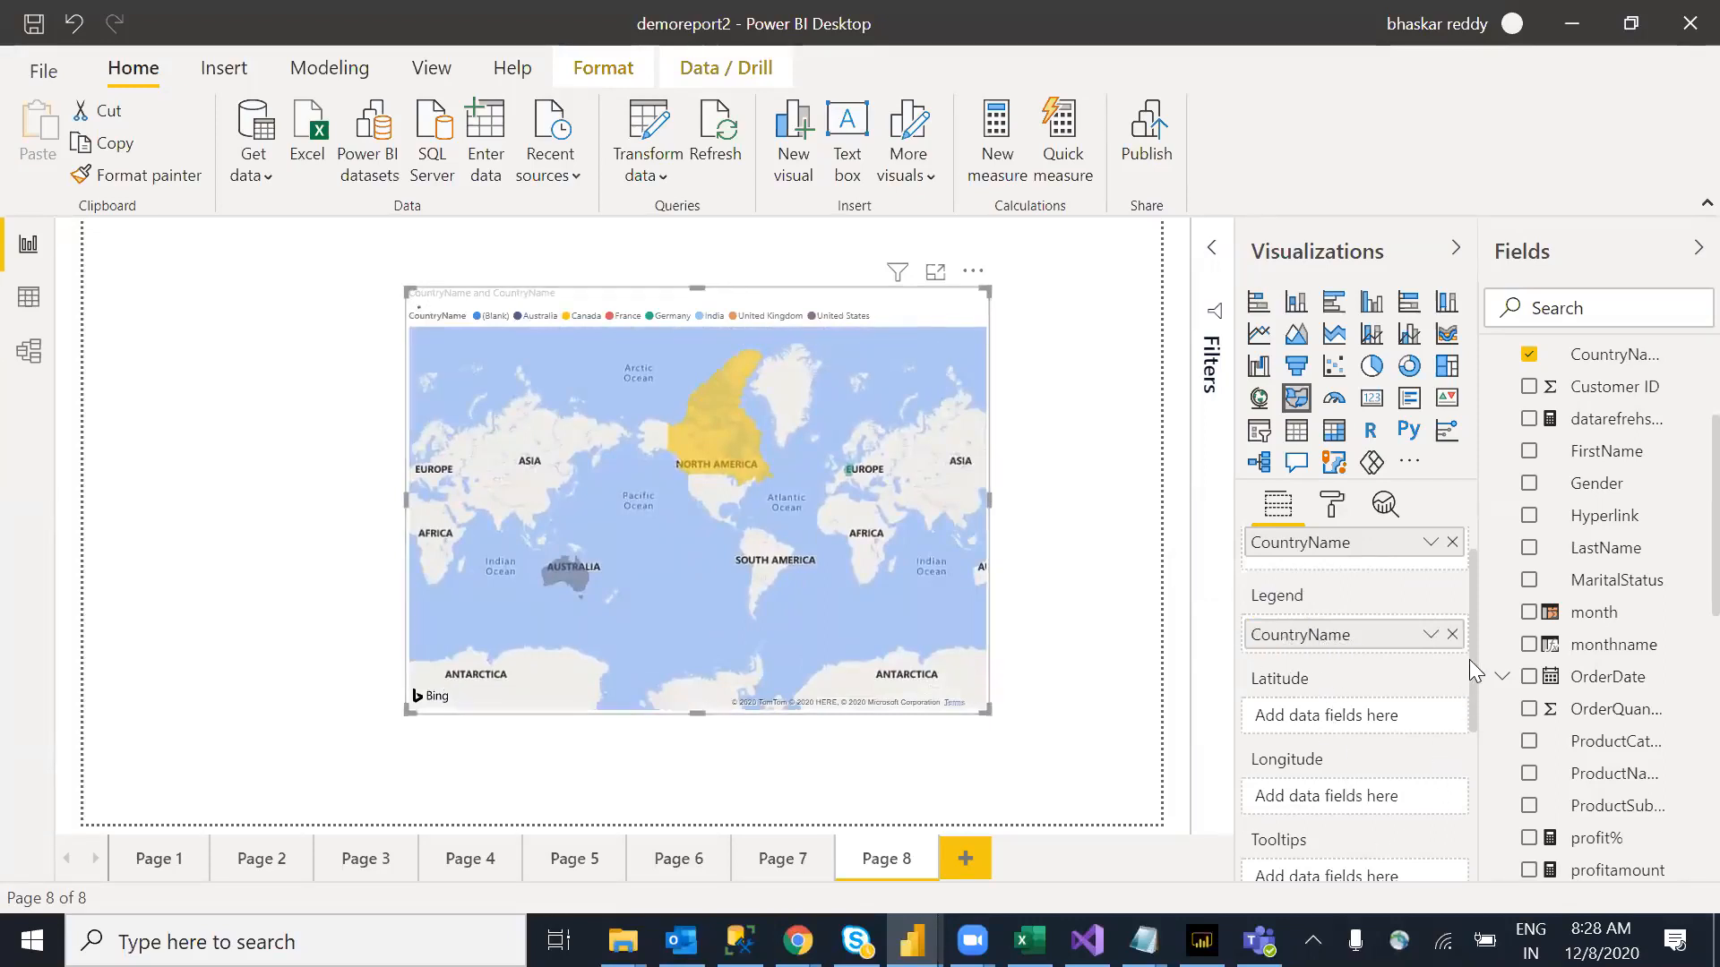
Step: Add TotalSales to the map's tooltips and check the tooltips over several countries
{"action": "scroll", "coordinate": [1471, 679], "scroll_direction": "down", "scroll_amount": 2}
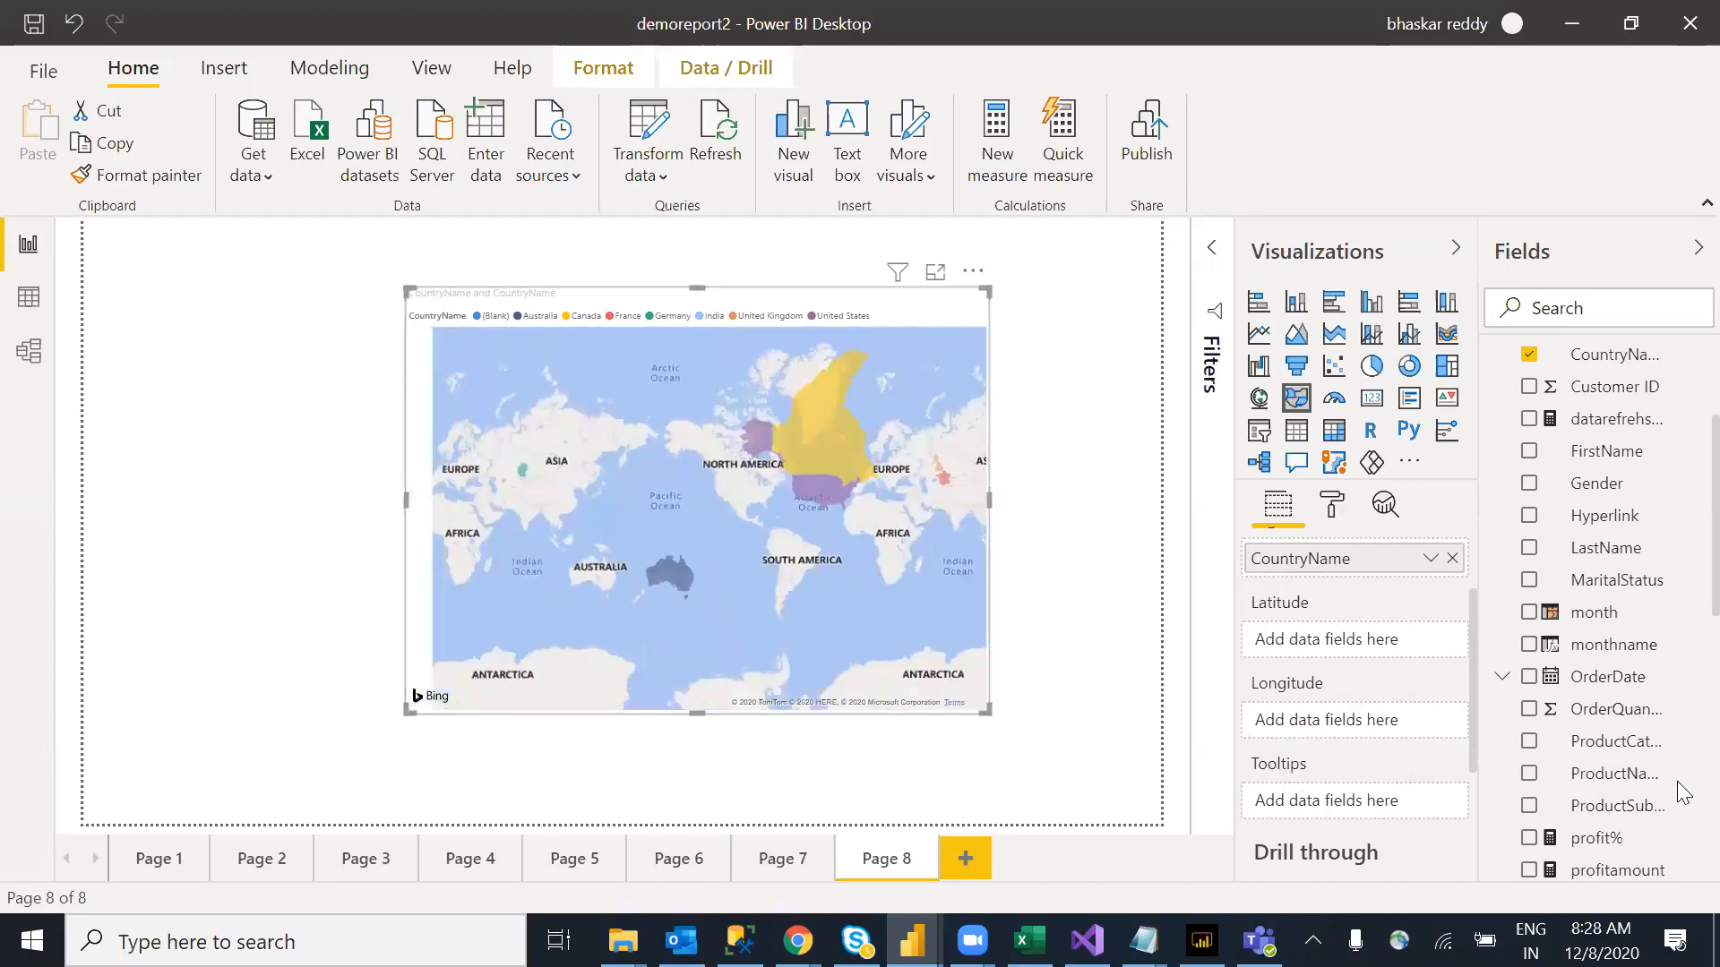
{"action": "scroll", "coordinate": [1684, 793], "scroll_direction": "down", "scroll_amount": 4}
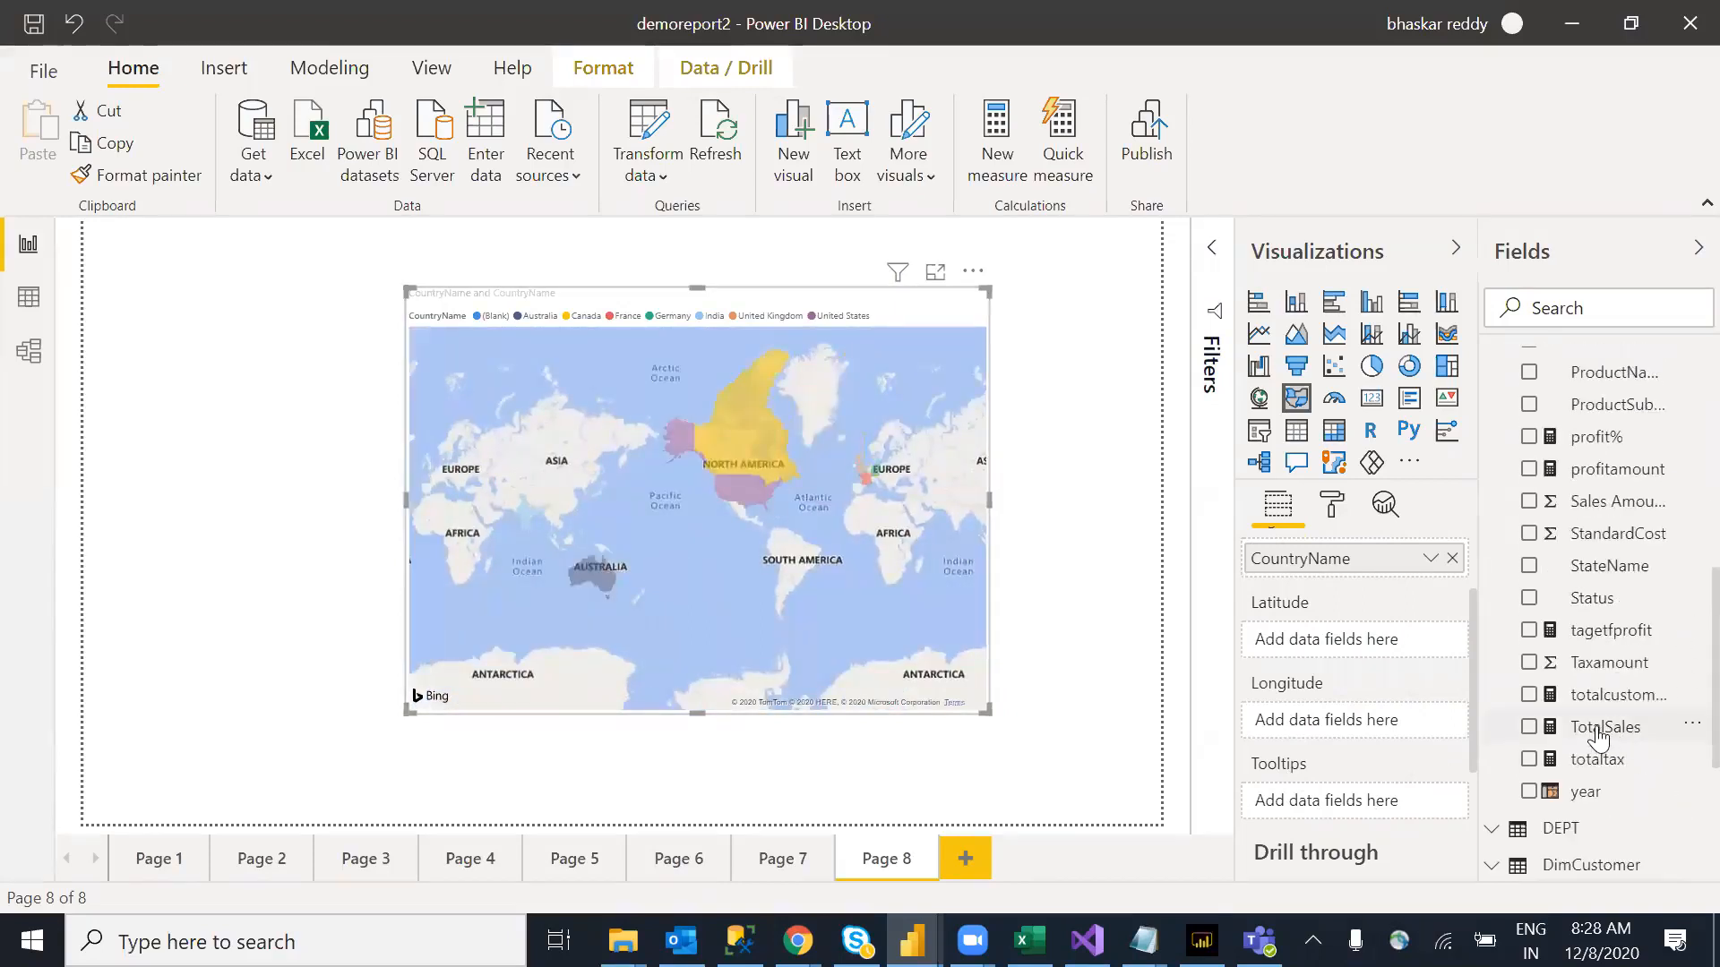
{"action": "left_click_drag", "start_coordinate": [1612, 728], "coordinate": [1319, 804]}
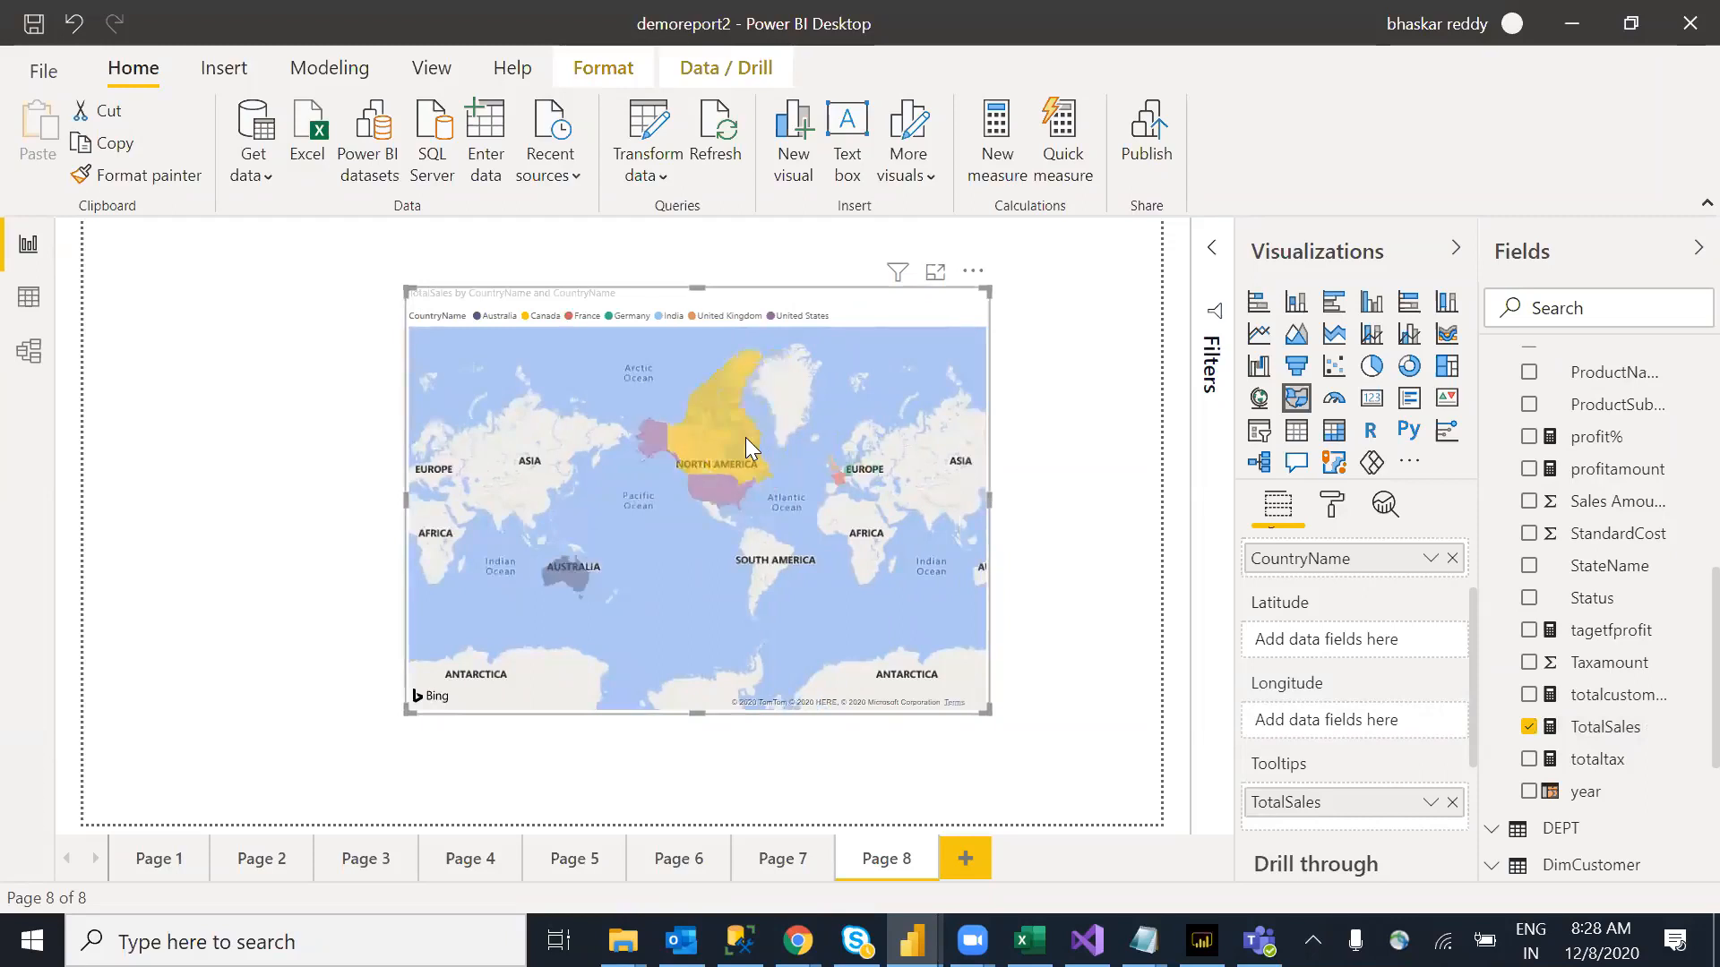
{"action": "mouse_move", "coordinate": [724, 489]}
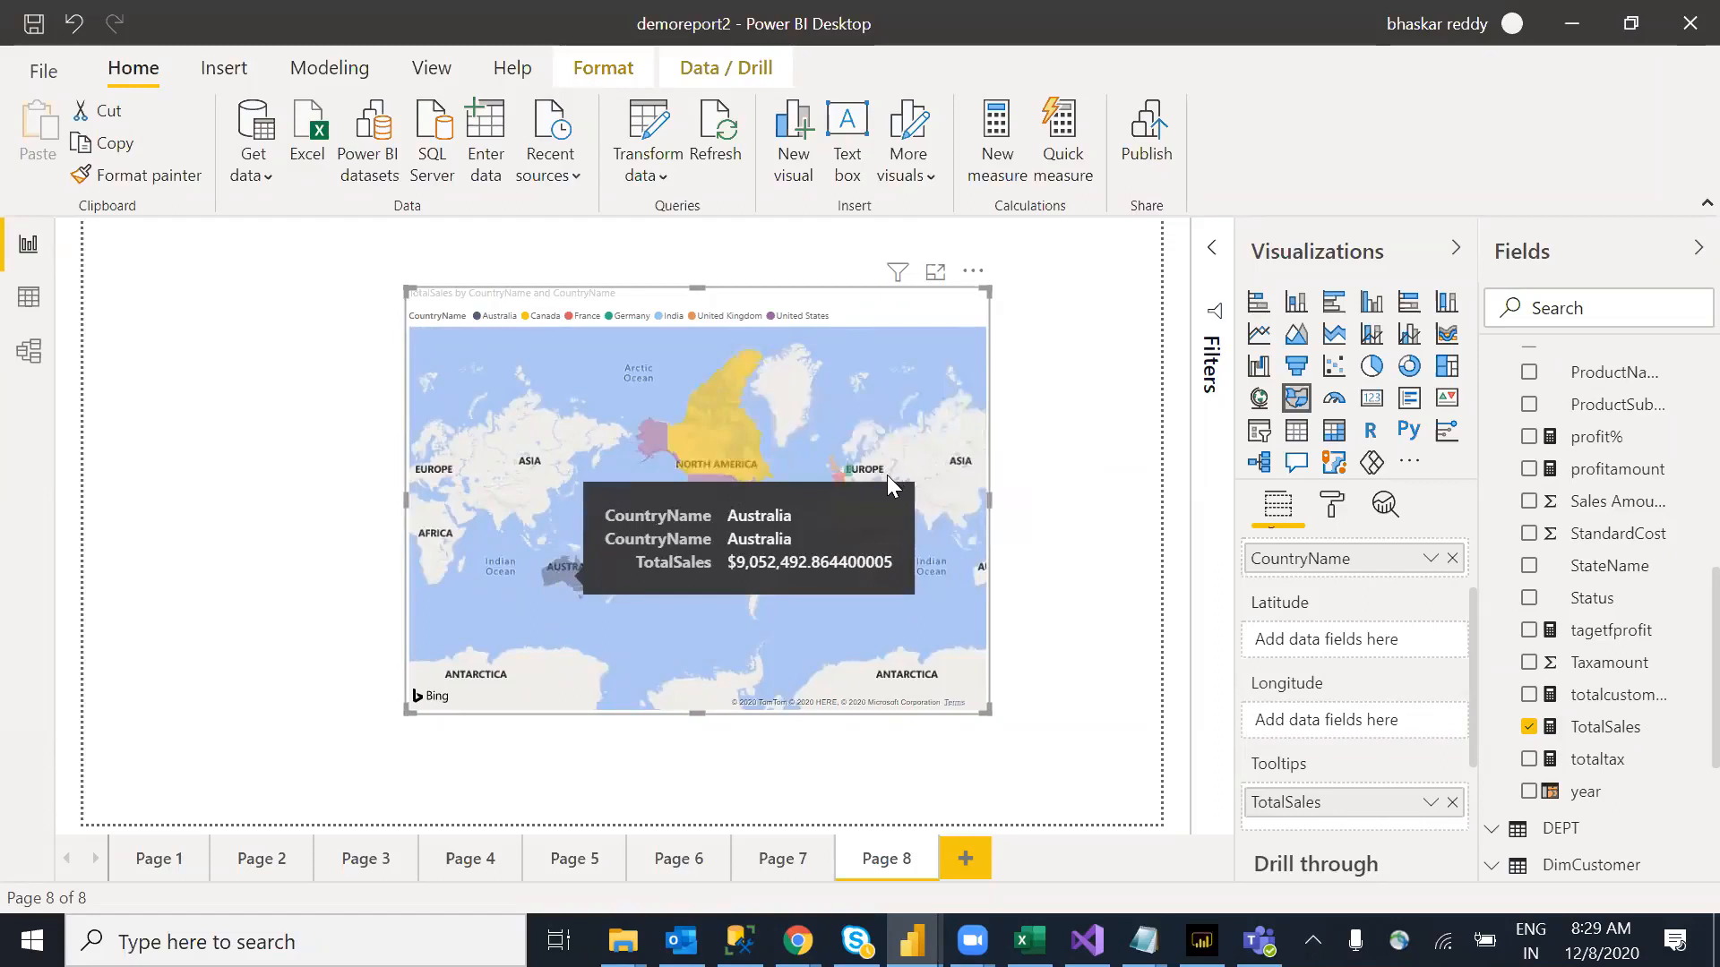
{"action": "mouse_move", "coordinate": [853, 479]}
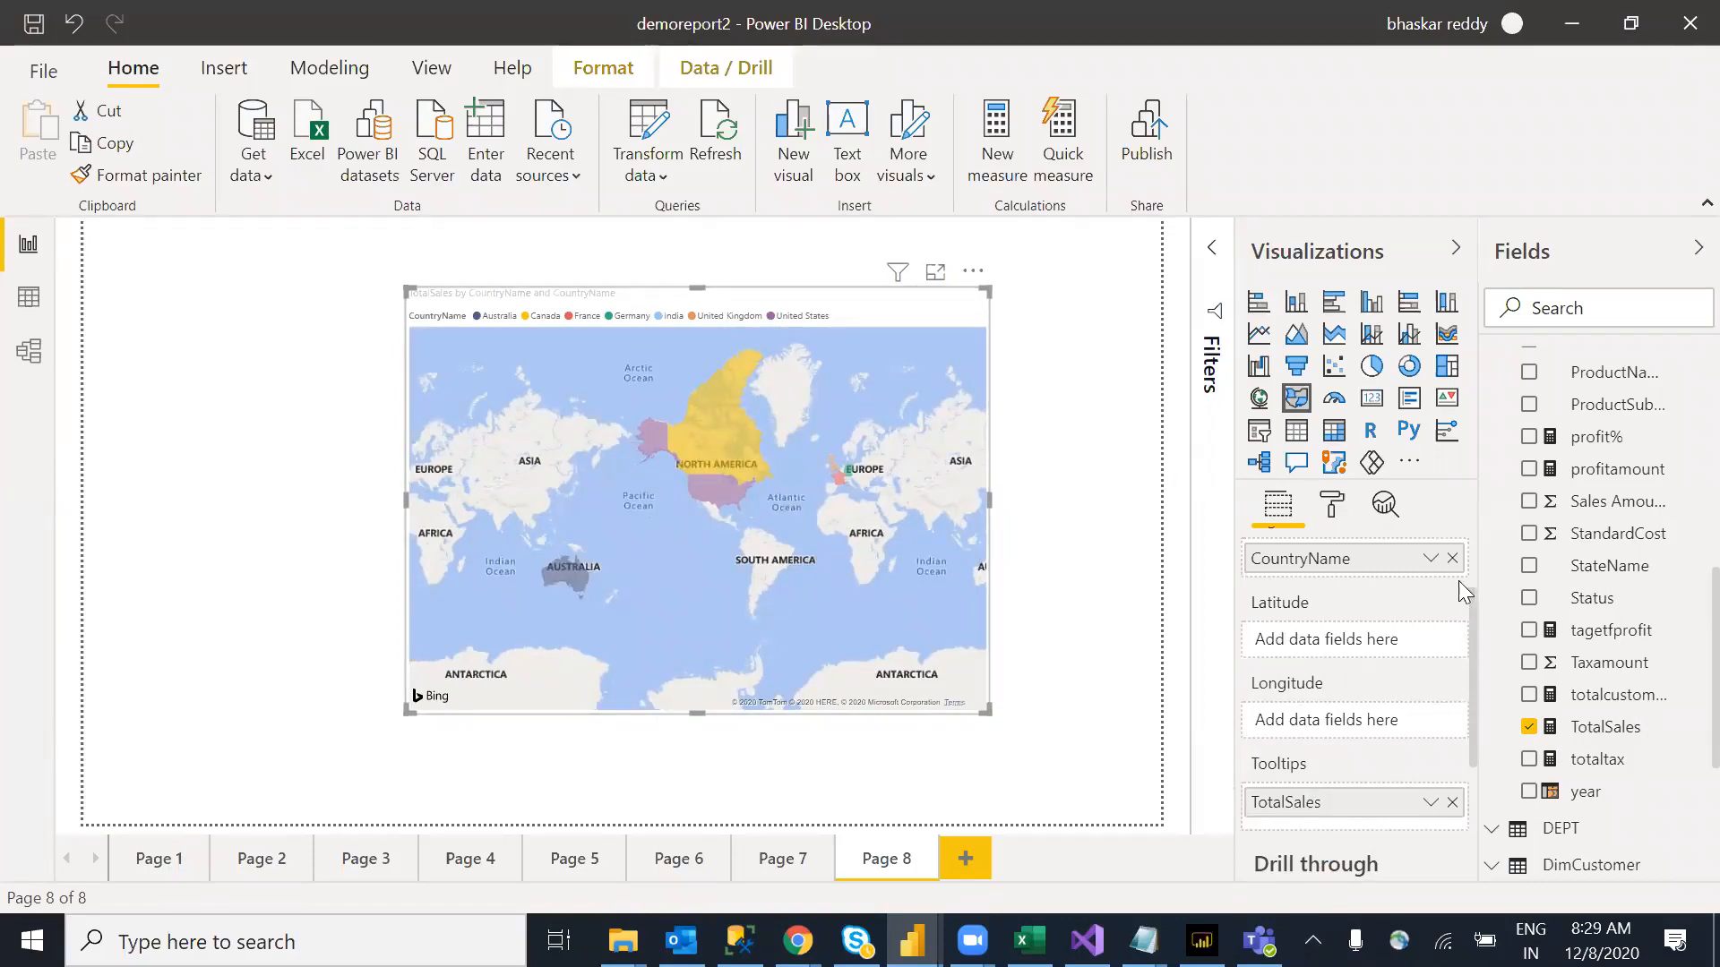
Step: Try StateName as the map's legend field in place of CountryName, and switch the legend back to CountryName
{"action": "left_click", "coordinate": [1452, 559]}
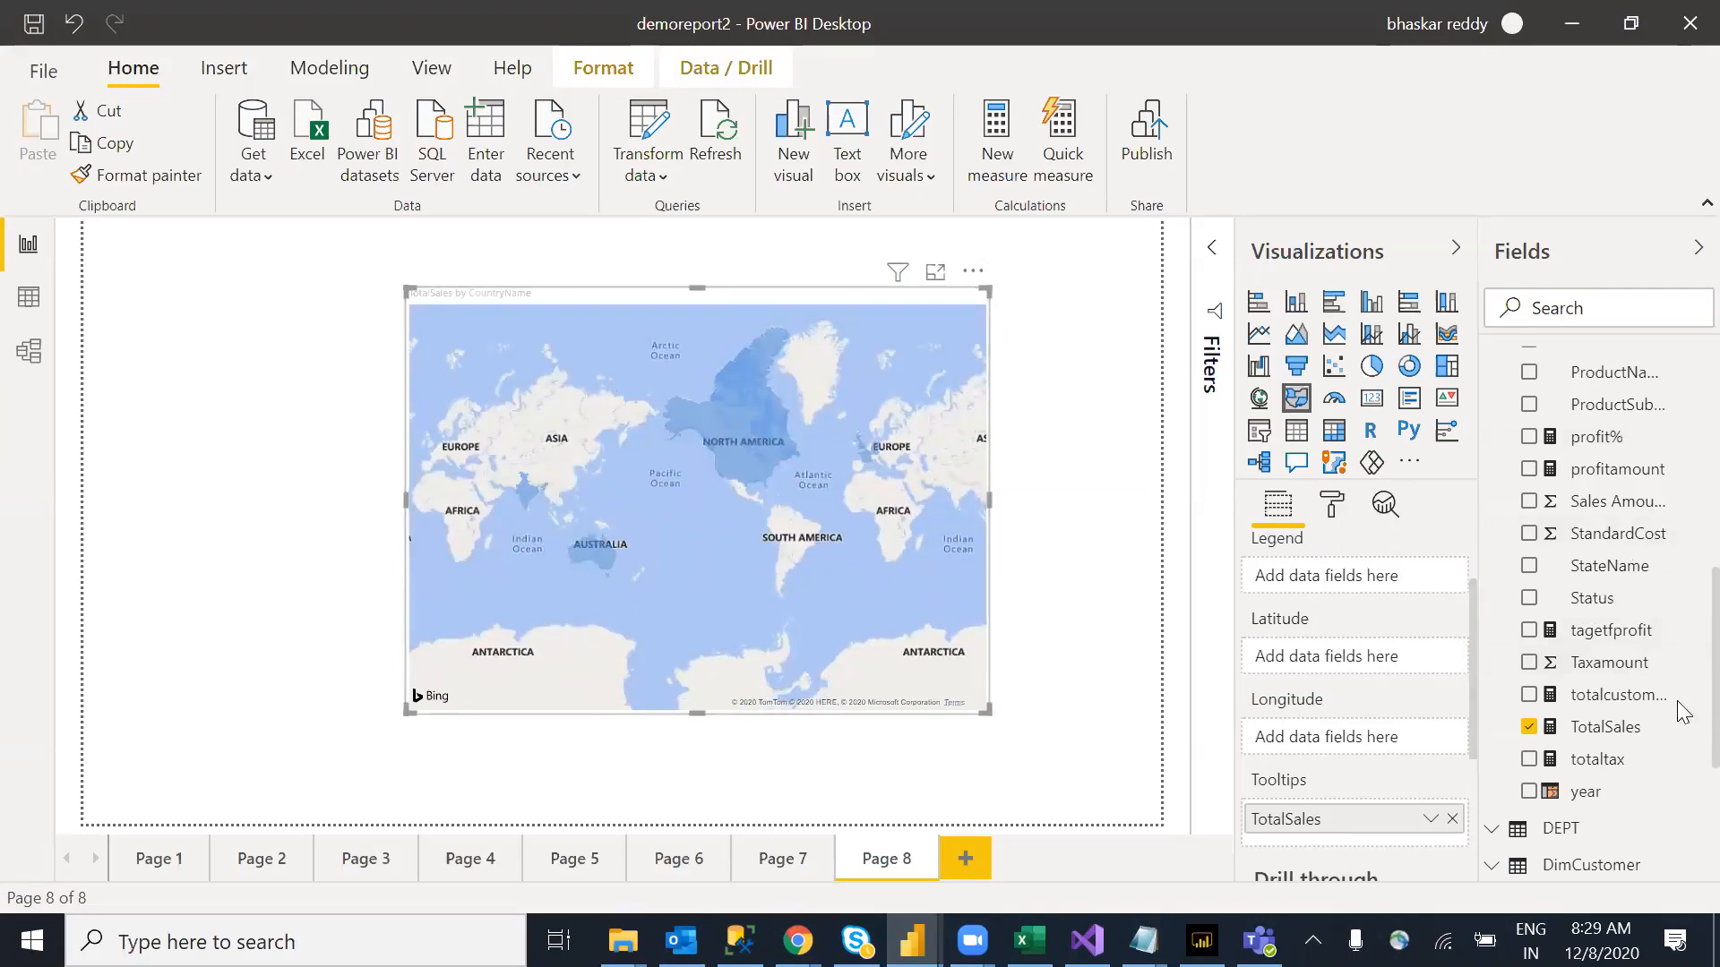
{"action": "left_click_drag", "start_coordinate": [1608, 577], "coordinate": [1348, 589]}
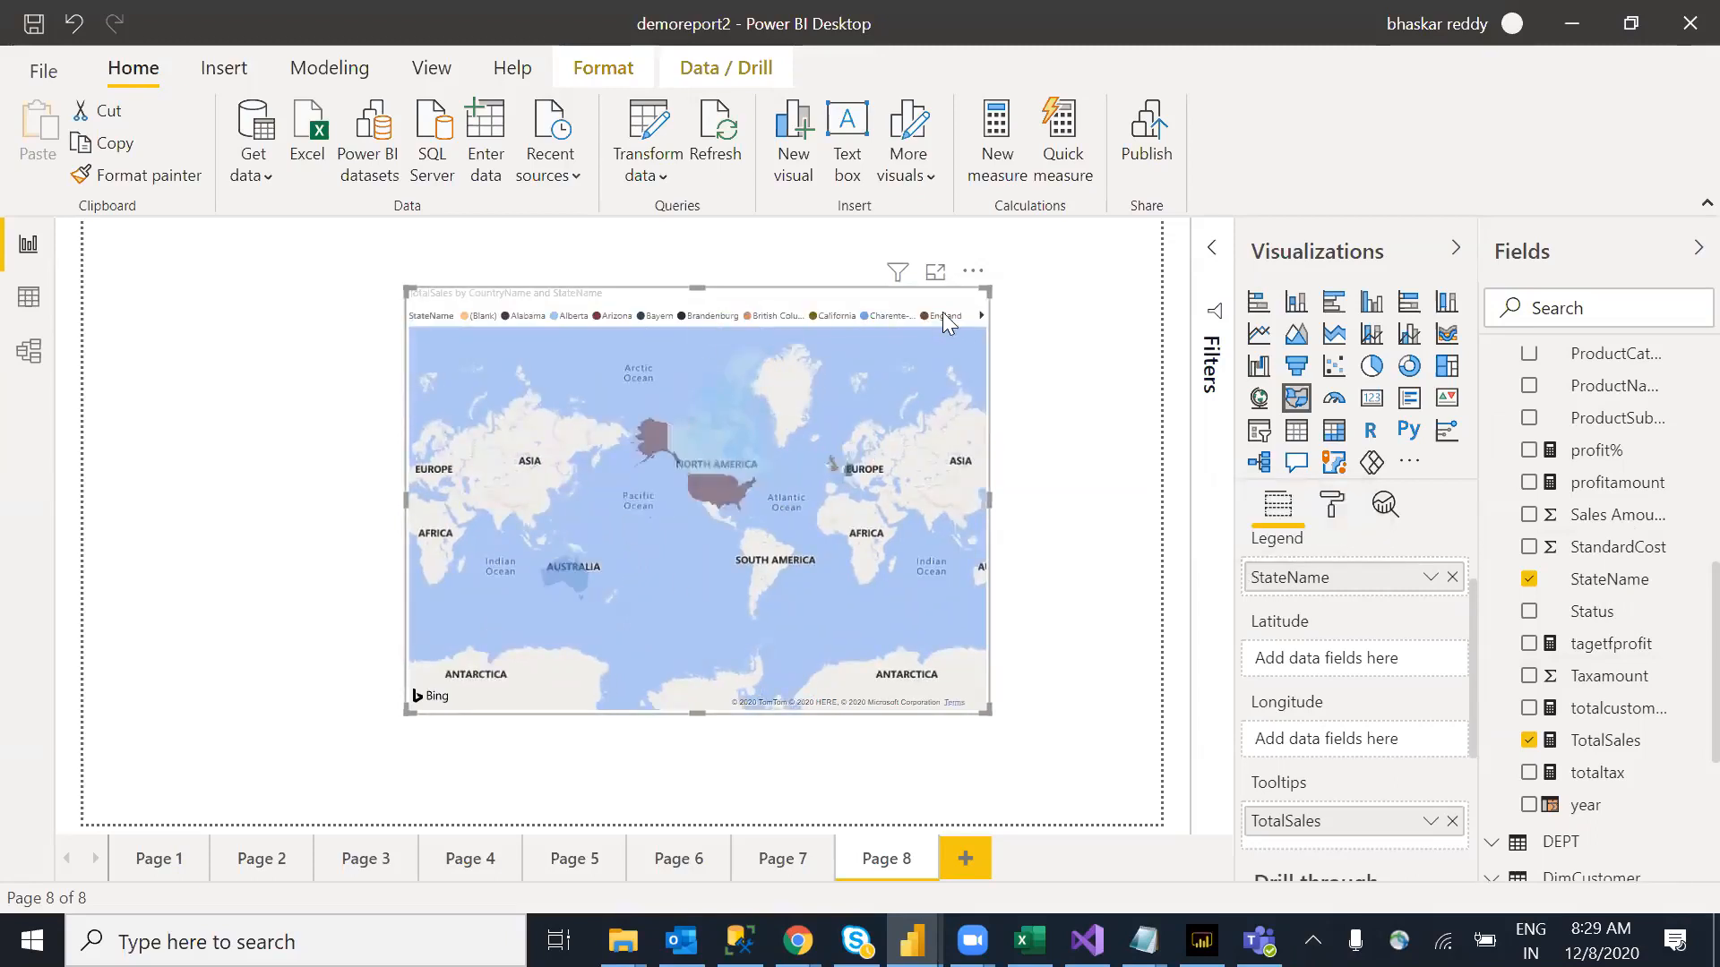
{"action": "left_click", "coordinate": [1578, 591]}
{"action": "scroll", "coordinate": [1684, 544], "scroll_direction": "up", "scroll_amount": 4}
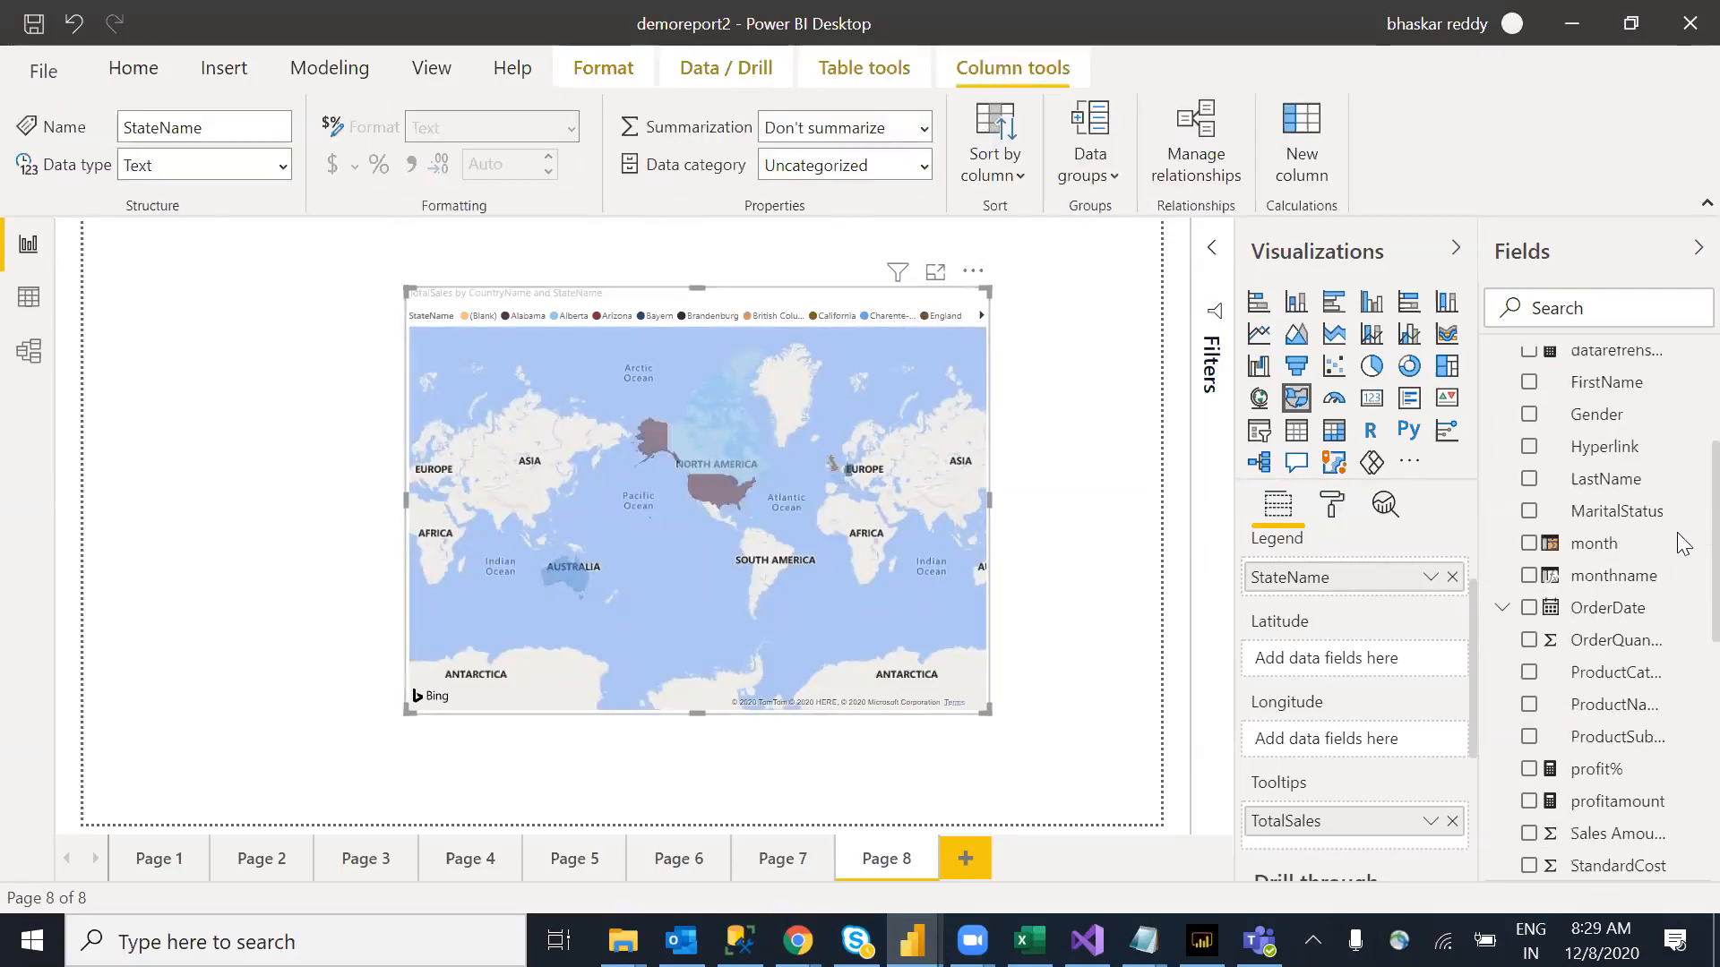
{"action": "scroll", "coordinate": [1683, 548], "scroll_direction": "up", "scroll_amount": 5}
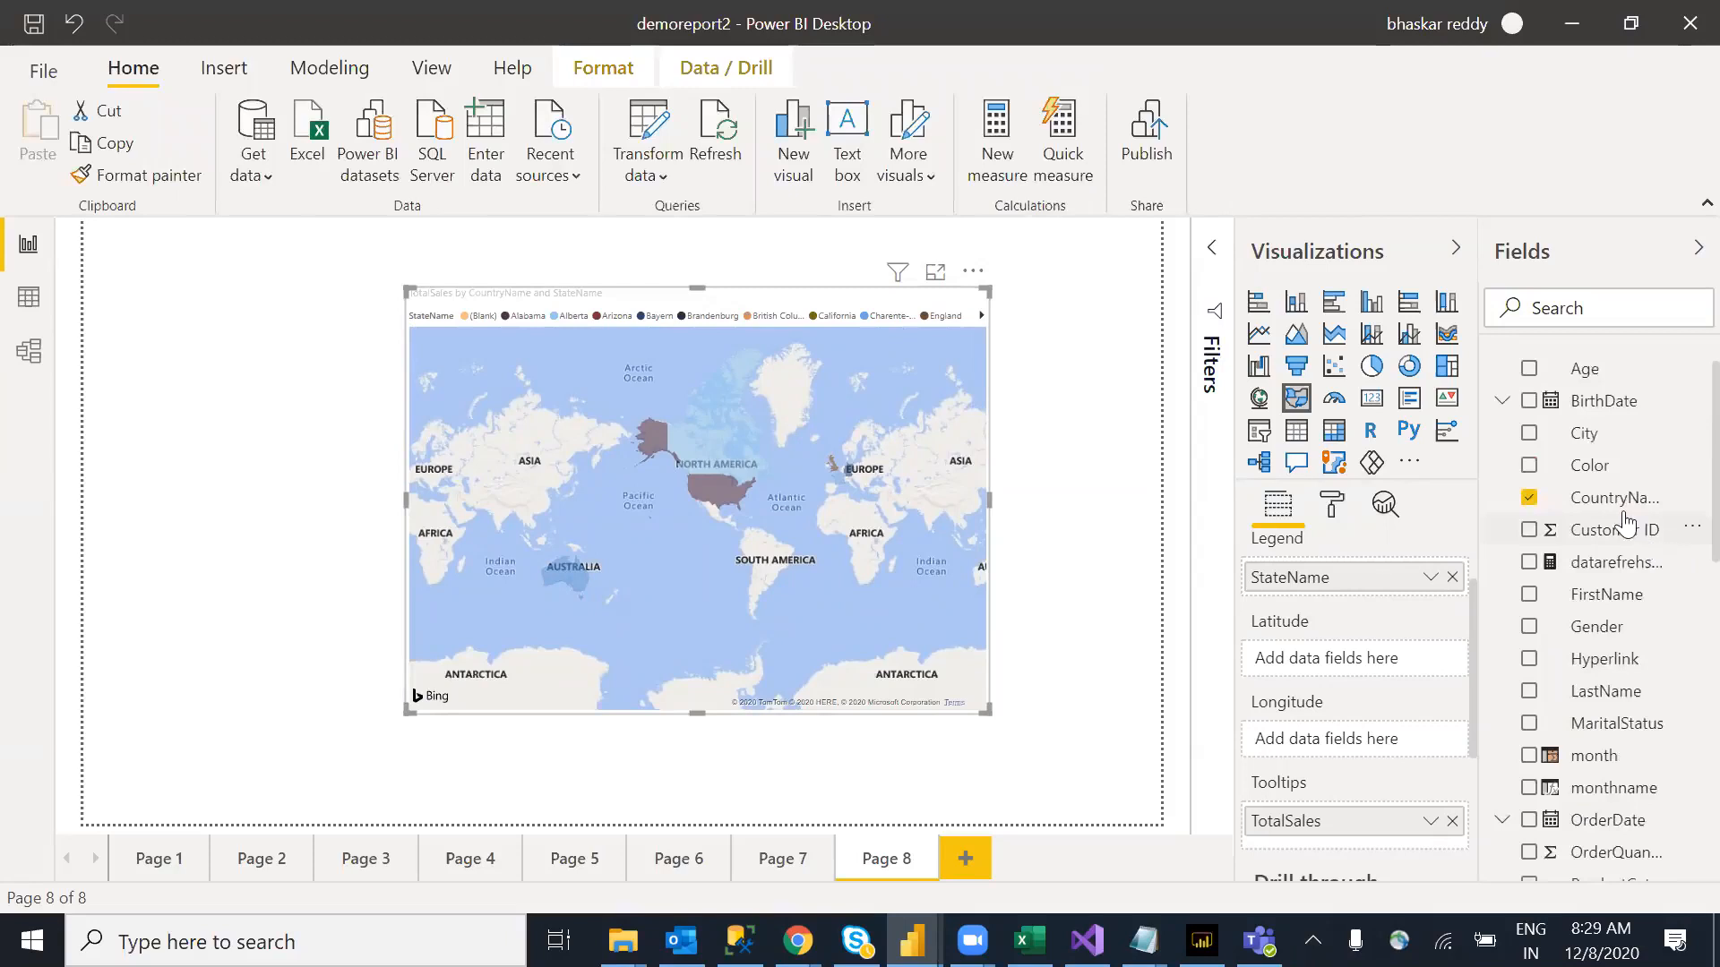
{"action": "left_click_drag", "start_coordinate": [1604, 498], "coordinate": [1358, 580]}
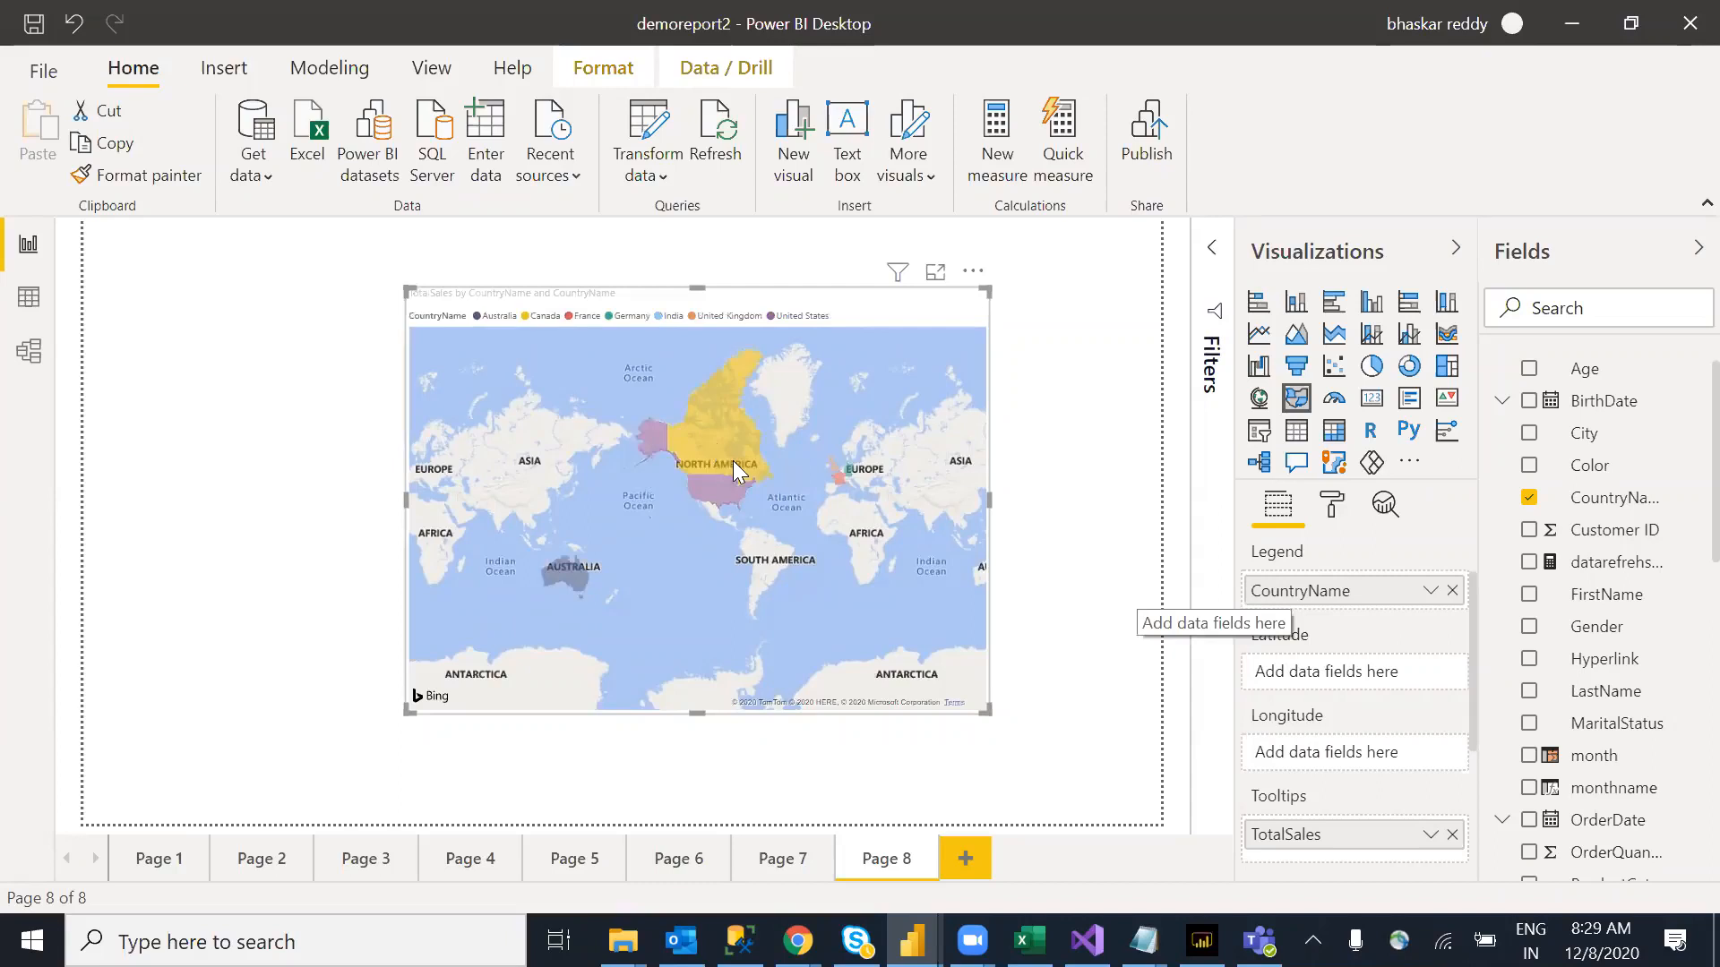
Step: Move the map to about X 163, Y 56 on the page and review its field assignments and general format settings
{"action": "left_click_drag", "start_coordinate": [797, 304], "coordinate": [613, 283]}
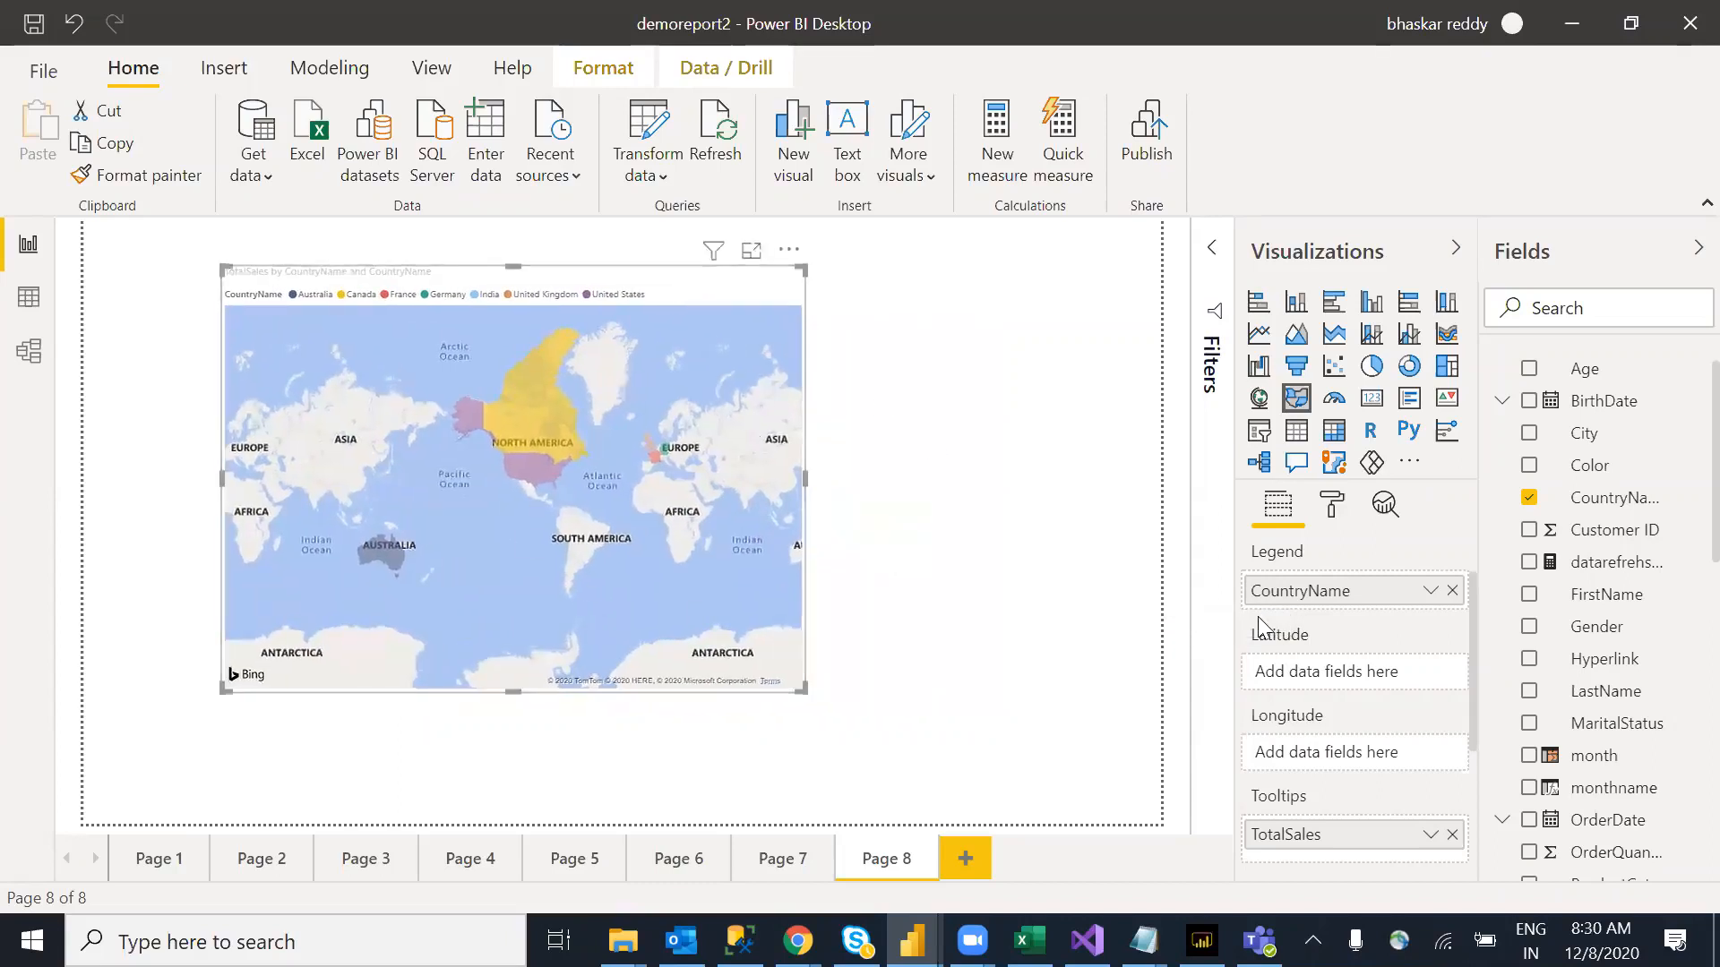
{"action": "scroll", "coordinate": [1471, 641], "scroll_direction": "down", "scroll_amount": 3}
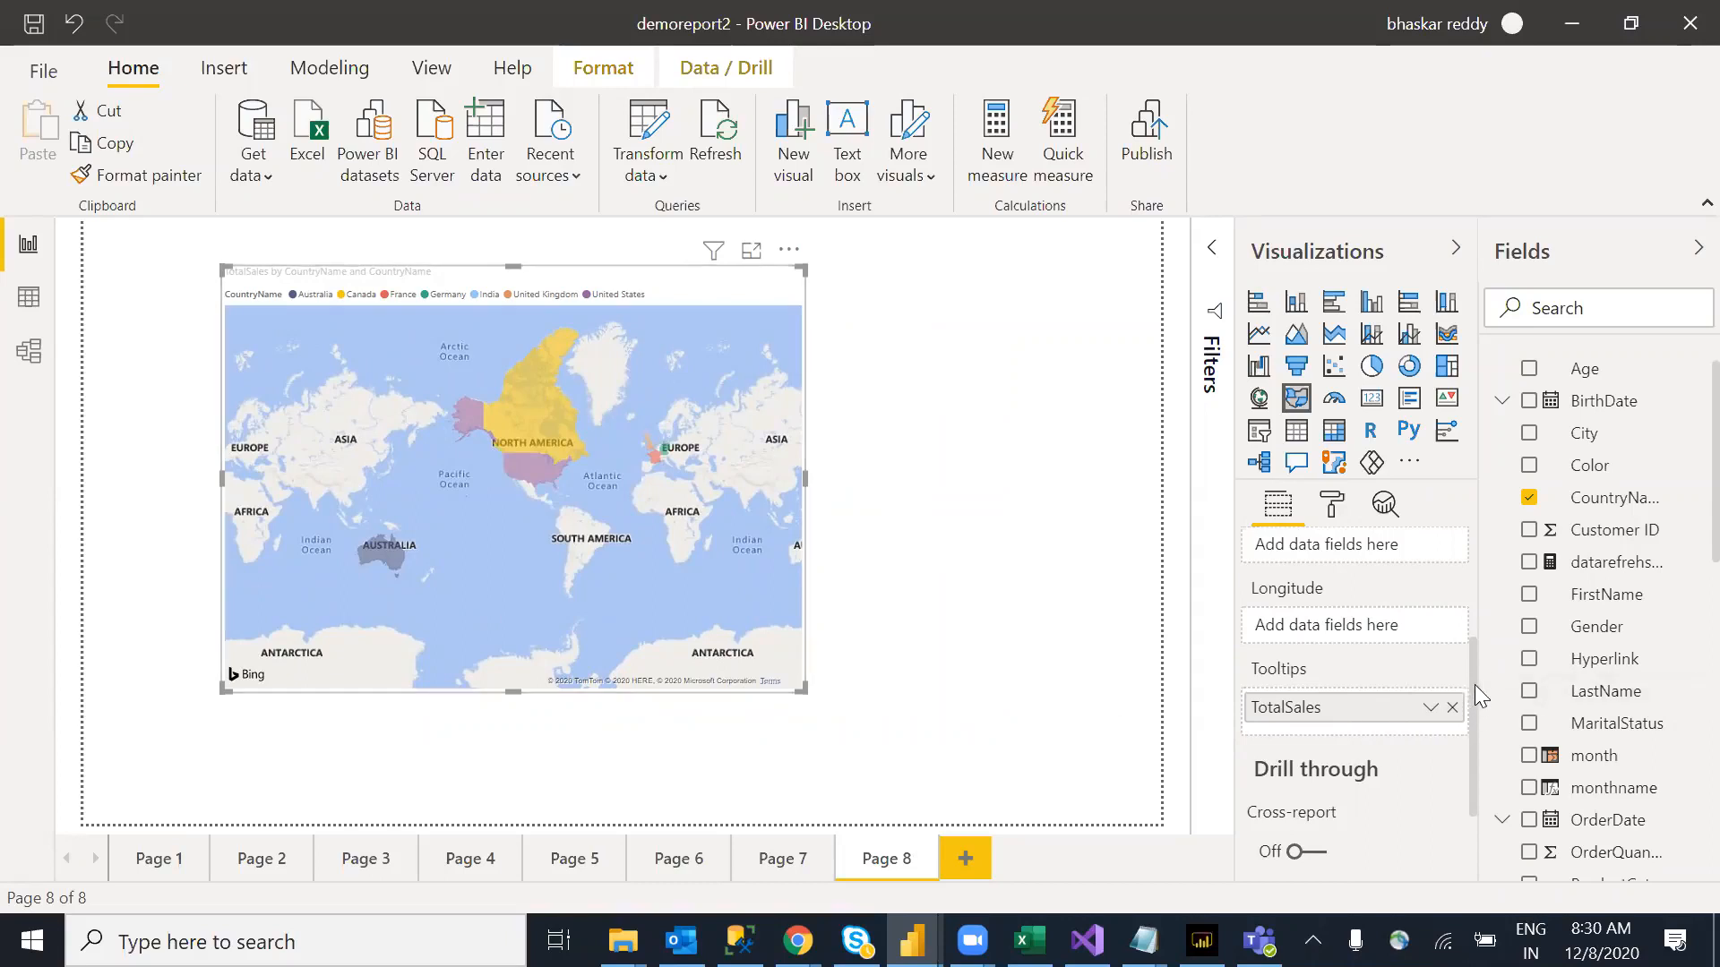
{"action": "scroll", "coordinate": [1475, 695], "scroll_direction": "up", "scroll_amount": 1}
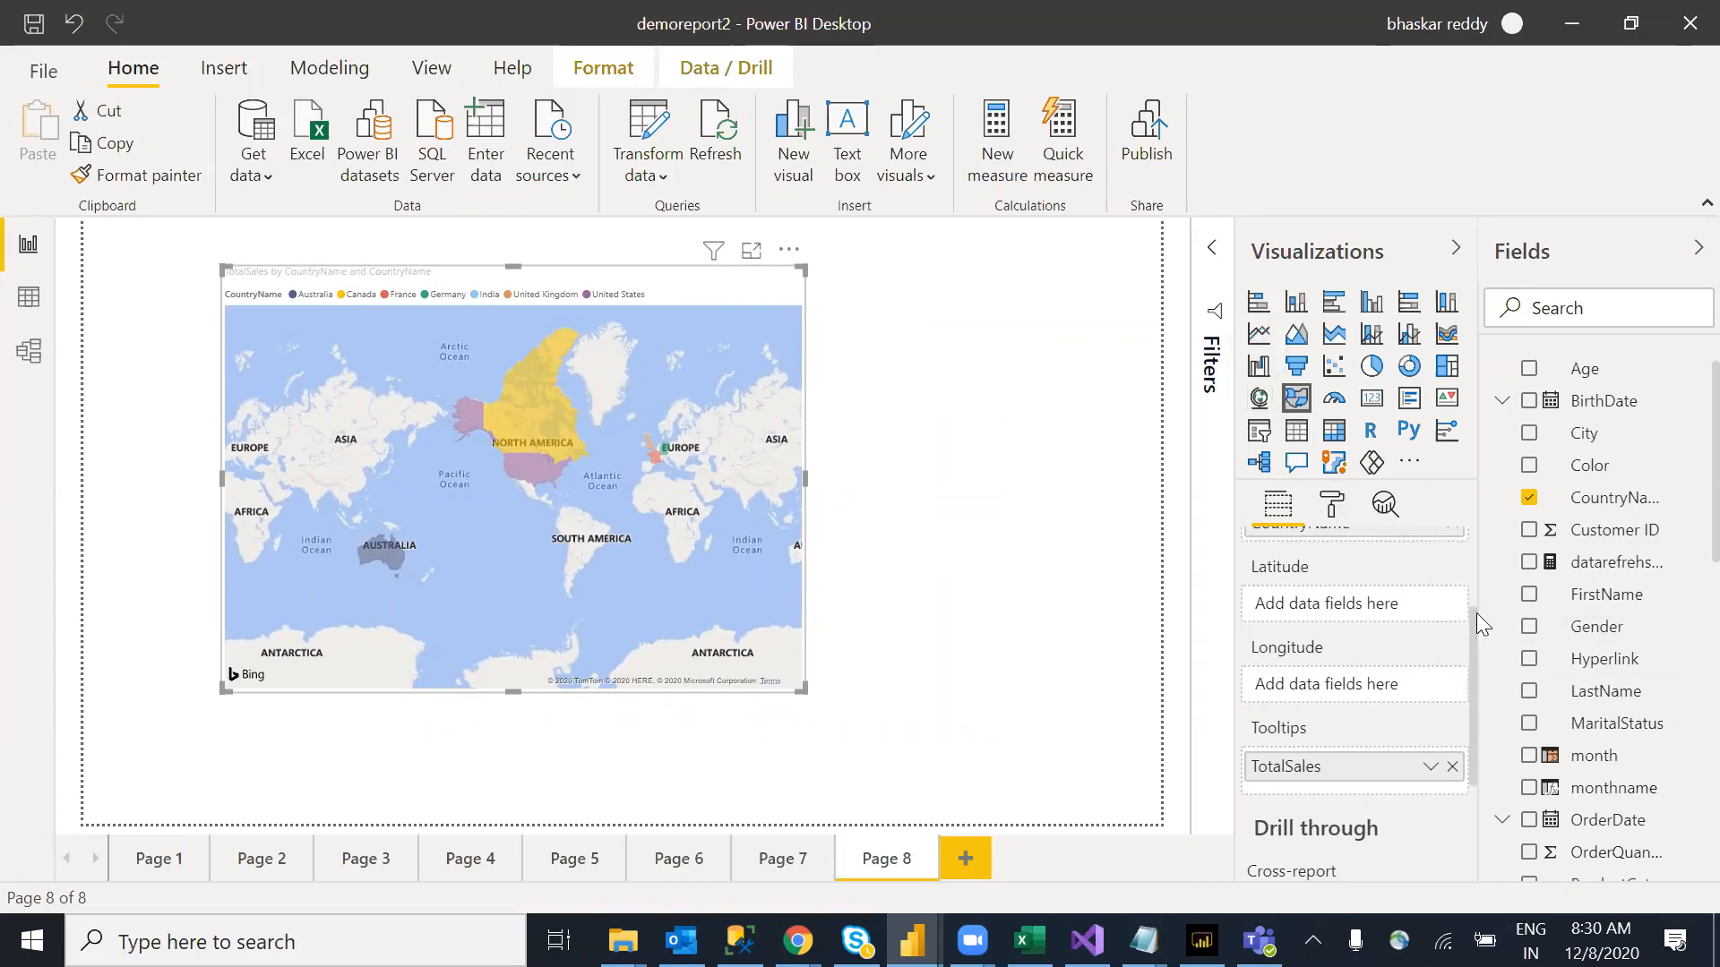
{"action": "left_click_drag", "start_coordinate": [1473, 614], "coordinate": [1467, 554]}
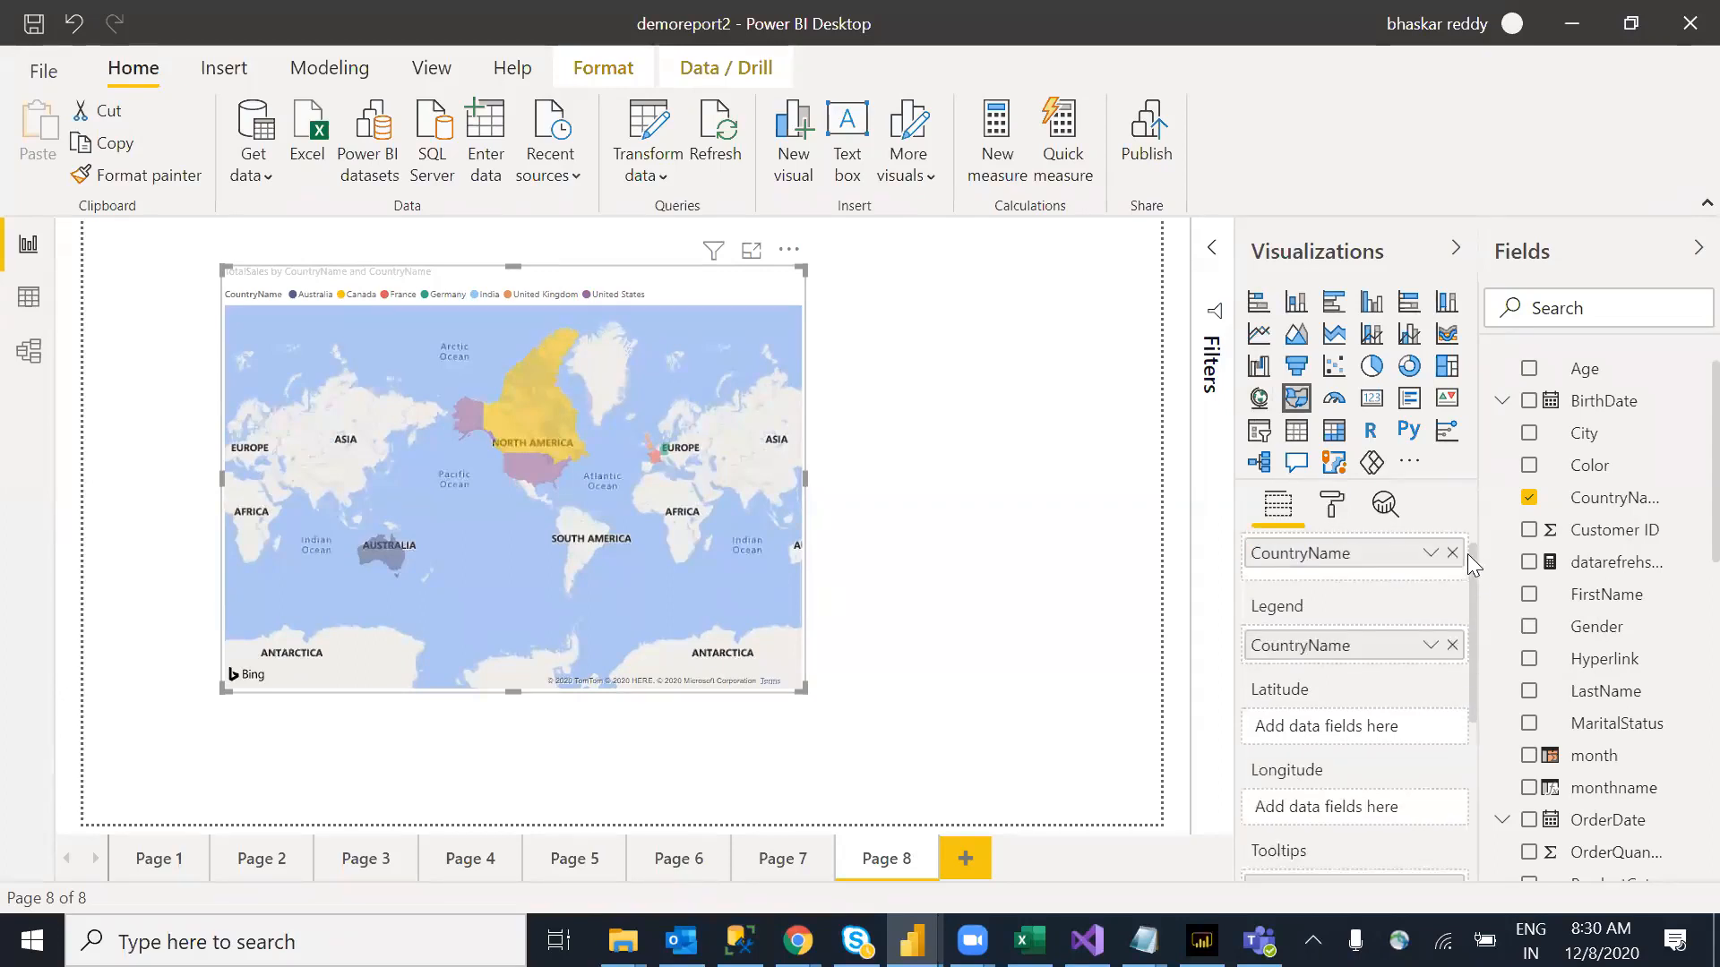
{"action": "left_click", "coordinate": [1341, 513]}
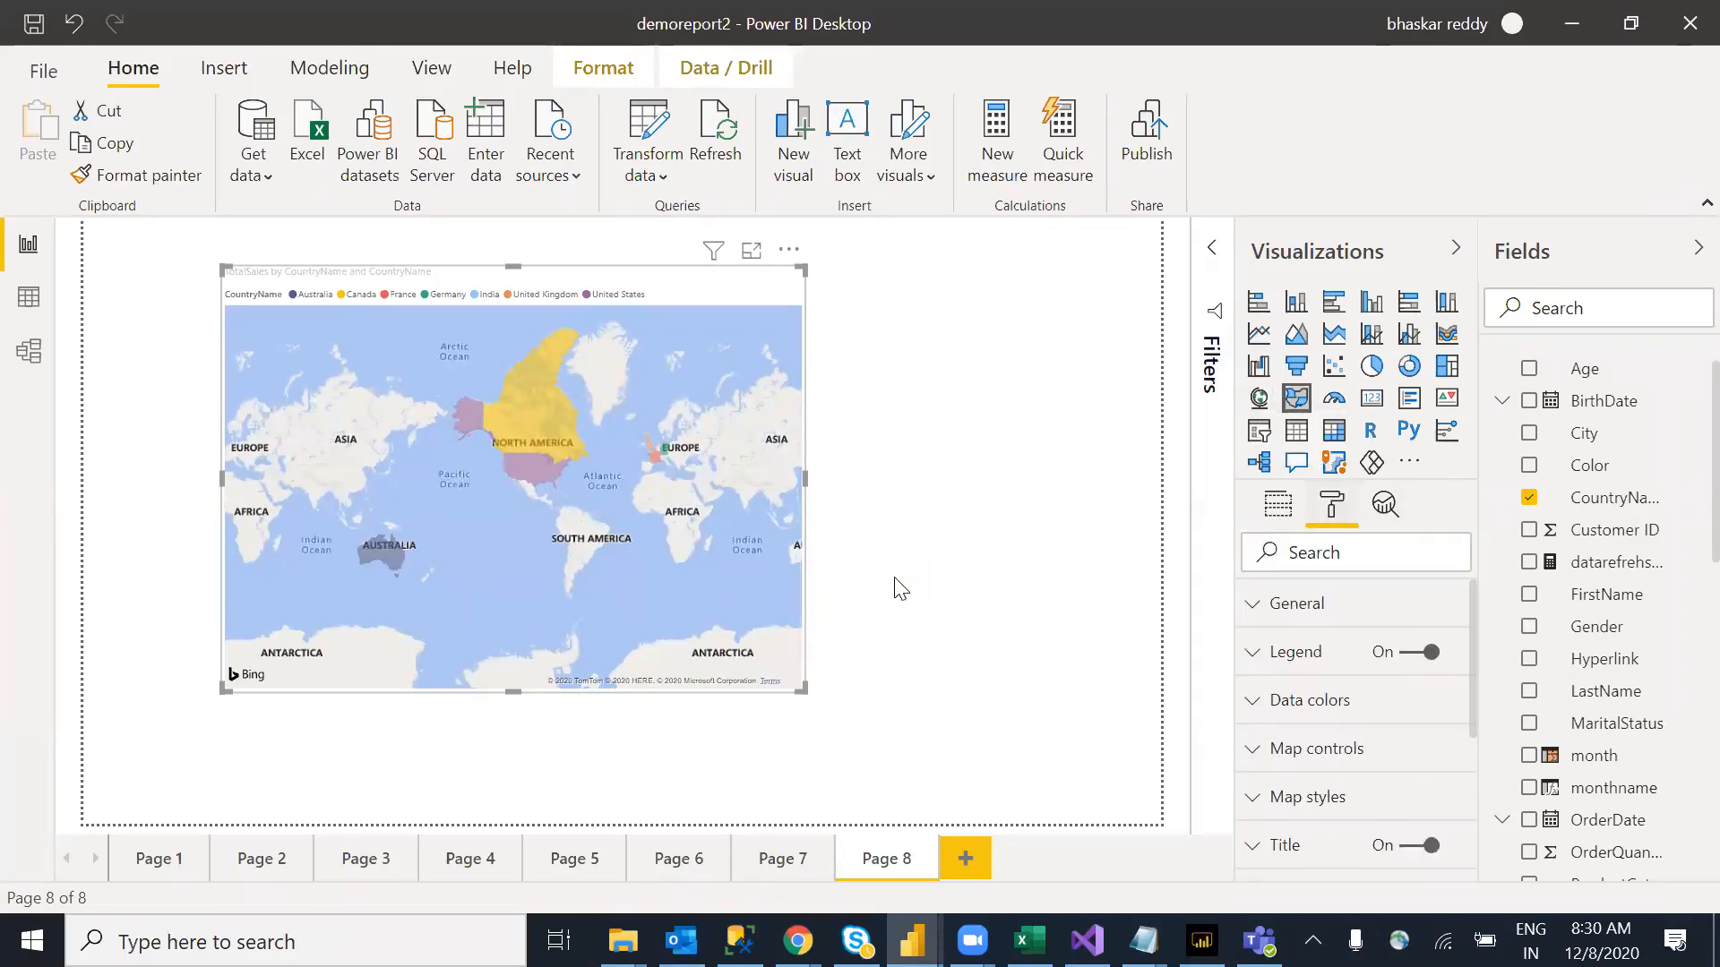
{"action": "left_click", "coordinate": [1325, 623]}
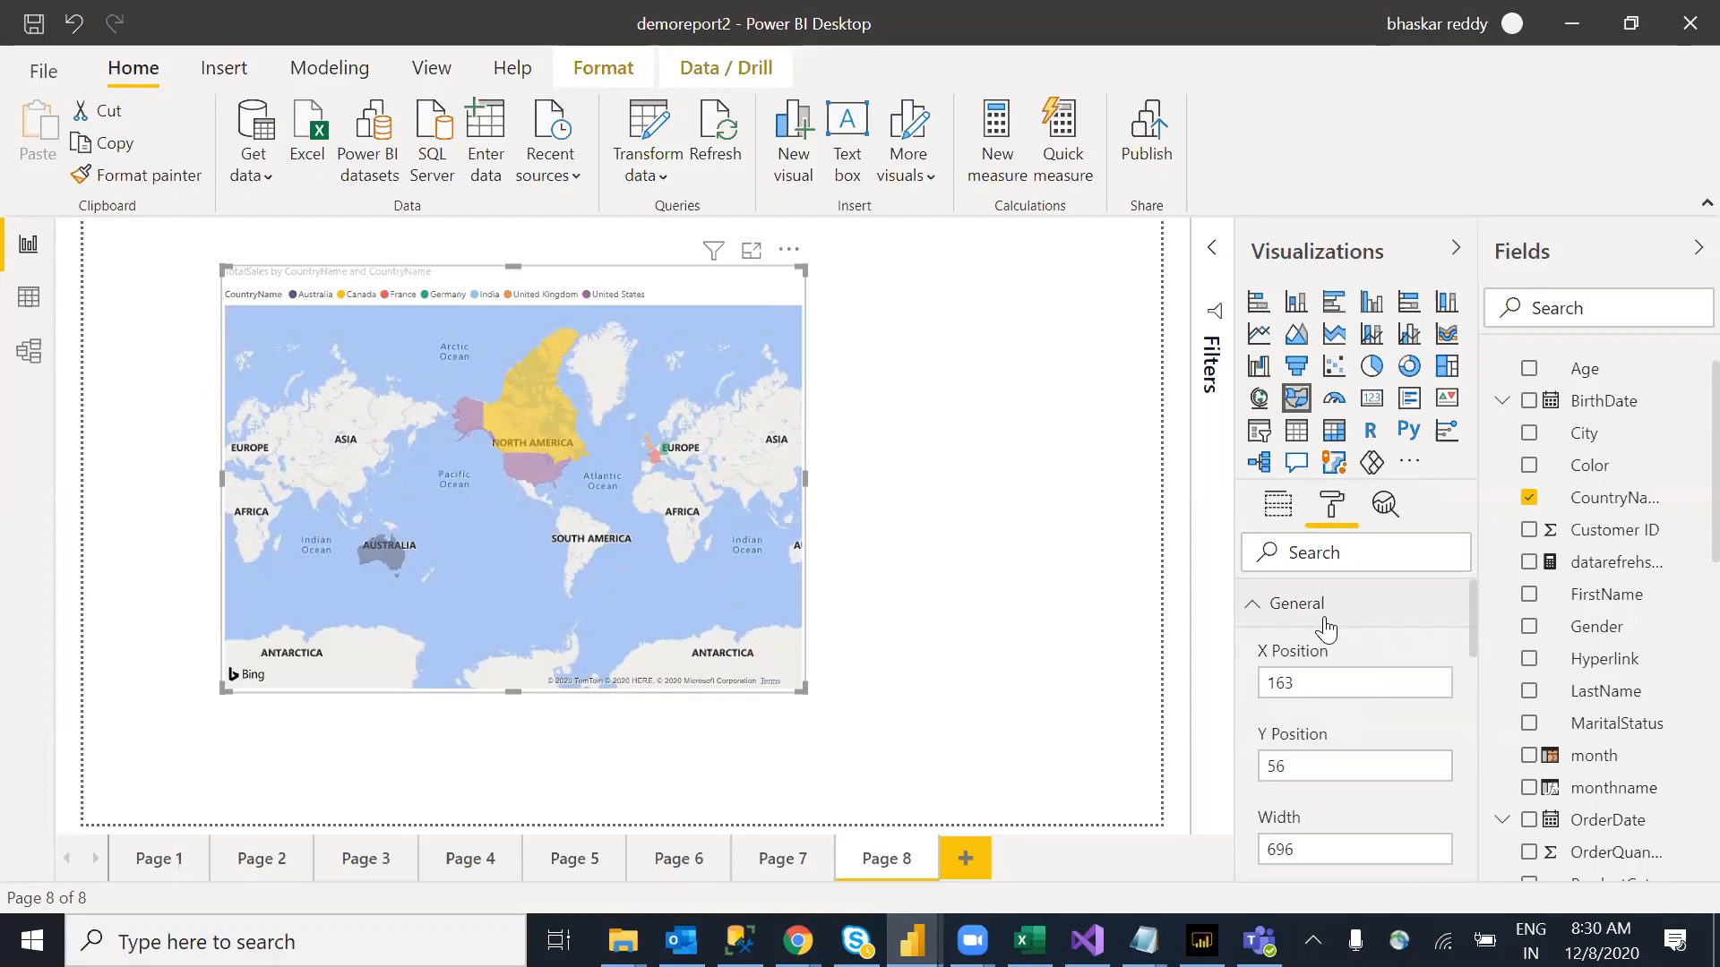
{"action": "left_click", "coordinate": [1325, 618]}
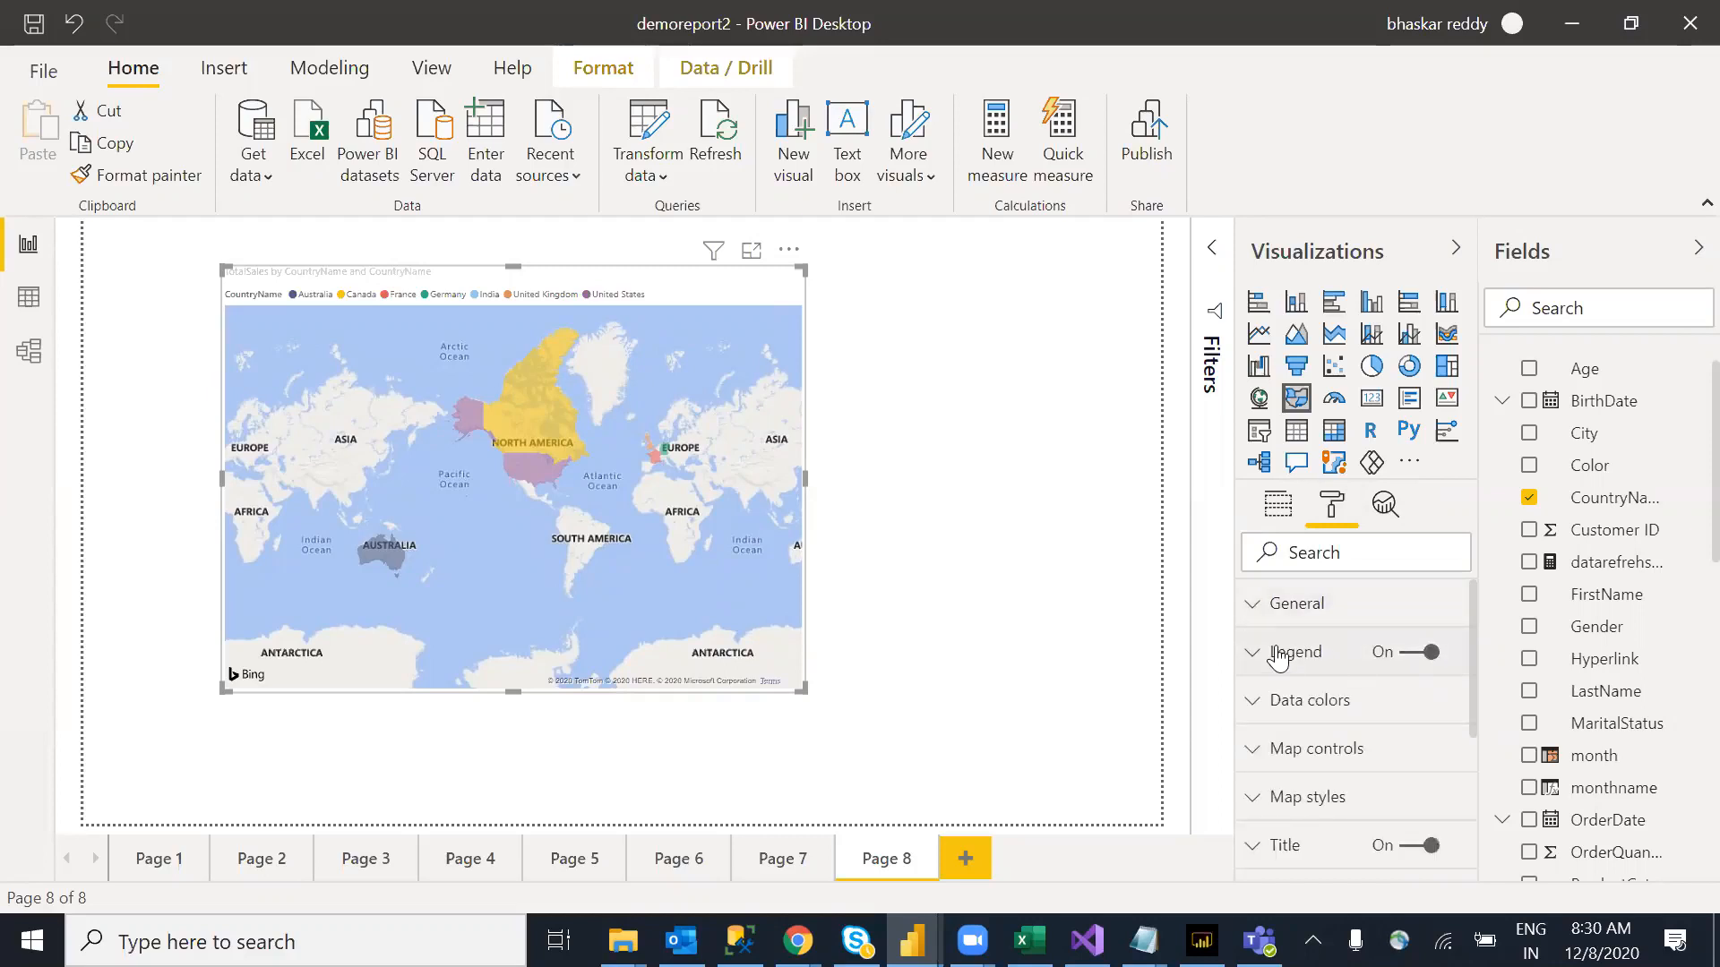
Step: Switch the map's legend off and back on, and set the legend position to Right
{"action": "left_click", "coordinate": [1278, 658]}
{"action": "left_click", "coordinate": [1421, 652]}
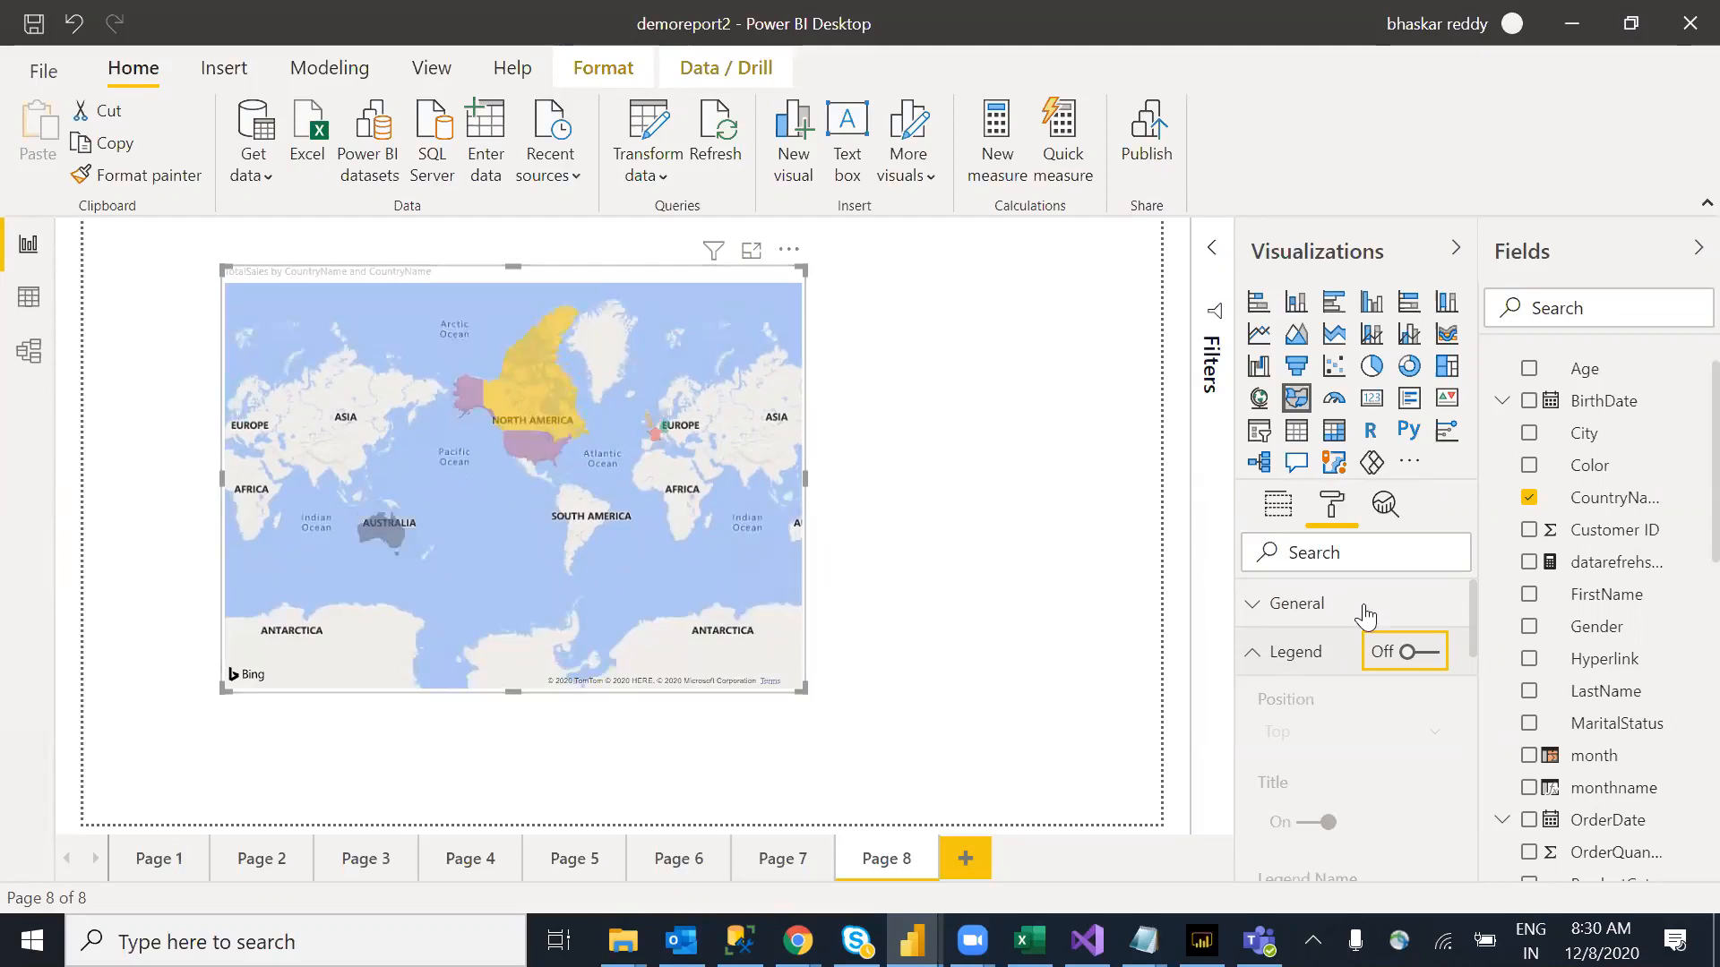
{"action": "left_click", "coordinate": [1431, 654]}
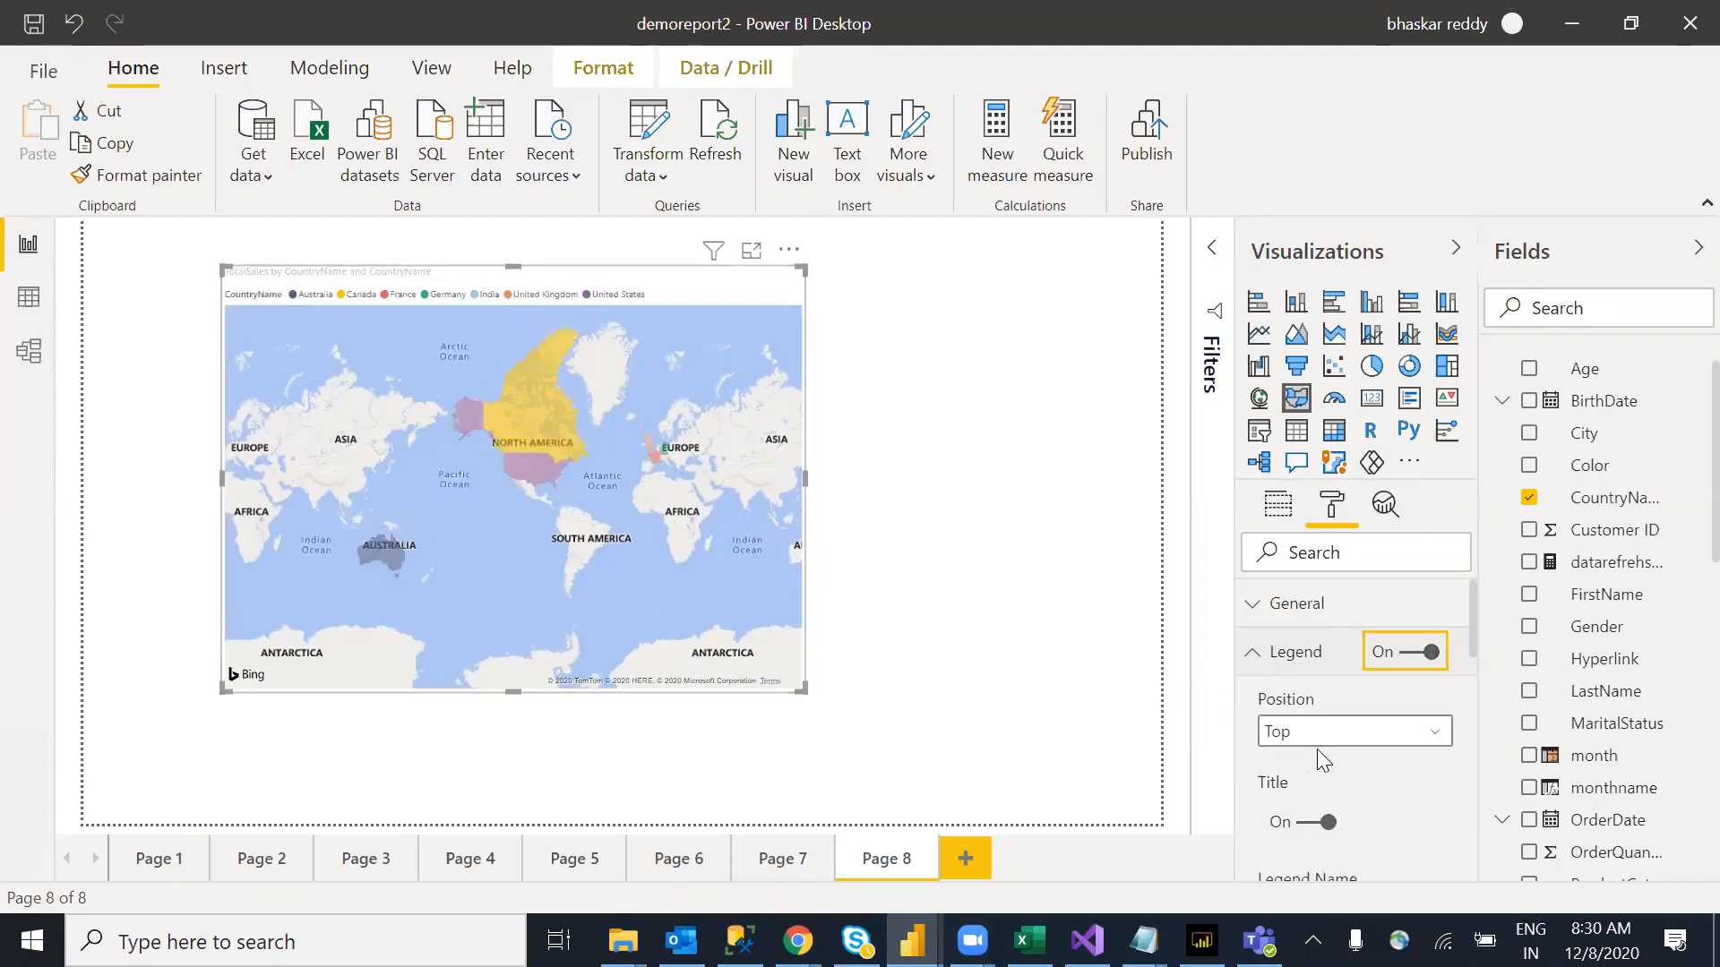
{"action": "left_click", "coordinate": [1368, 751]}
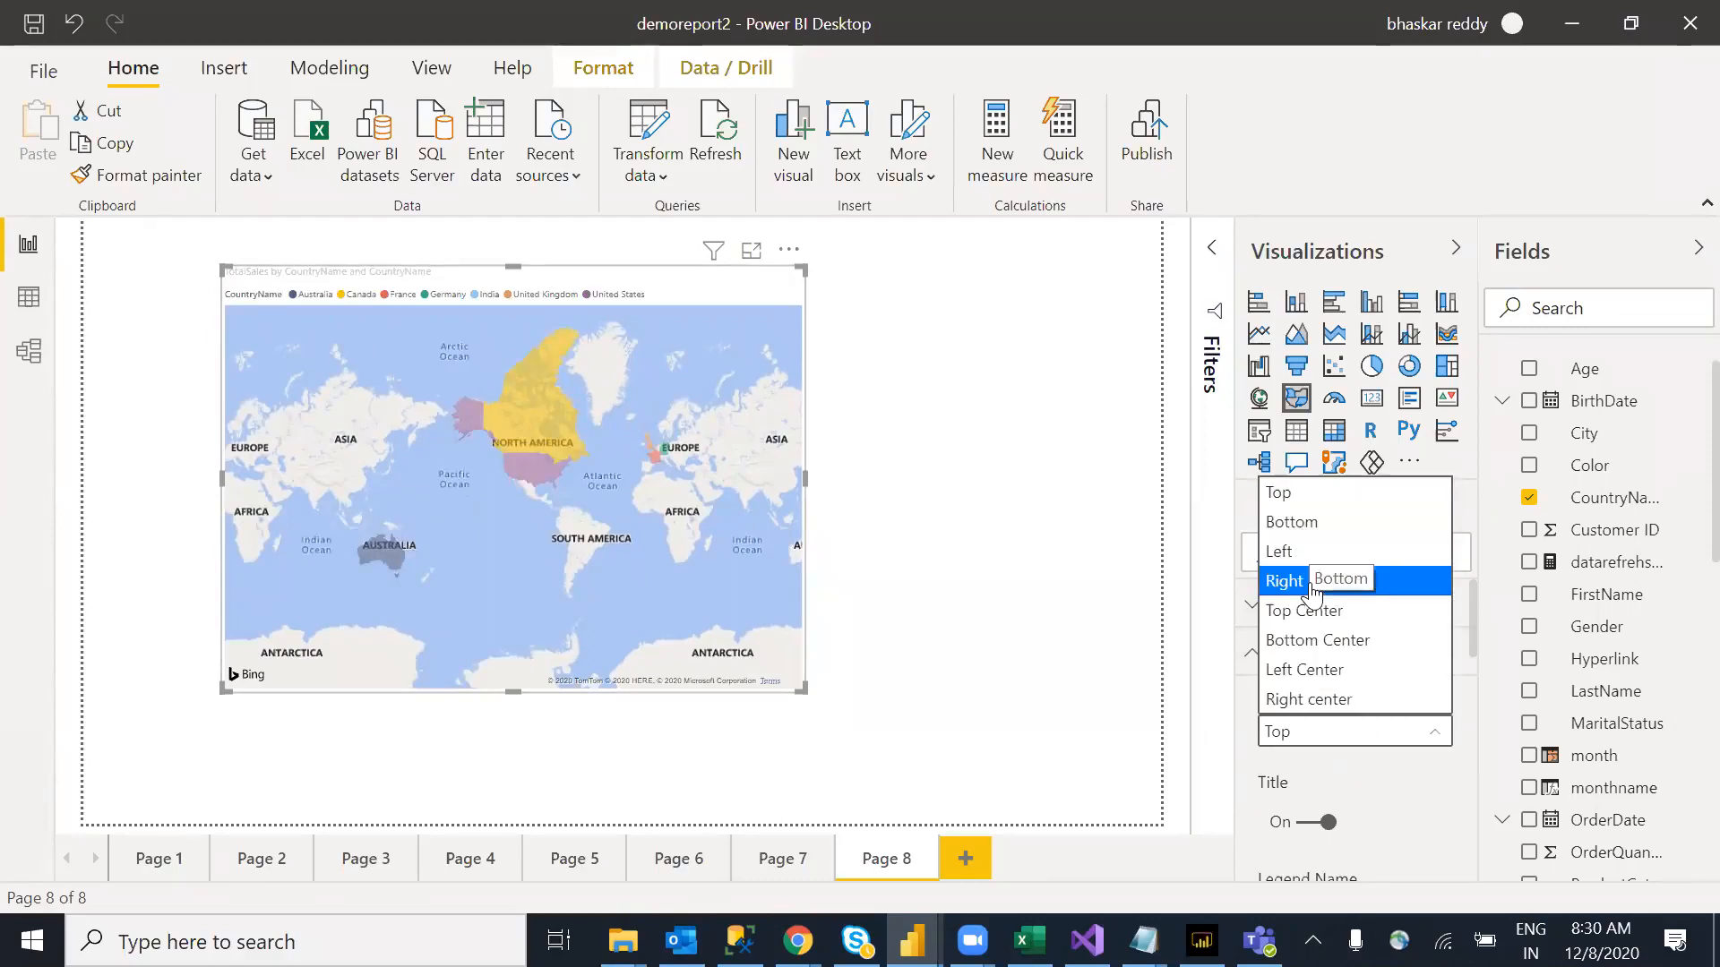
{"action": "left_click", "coordinate": [1314, 581]}
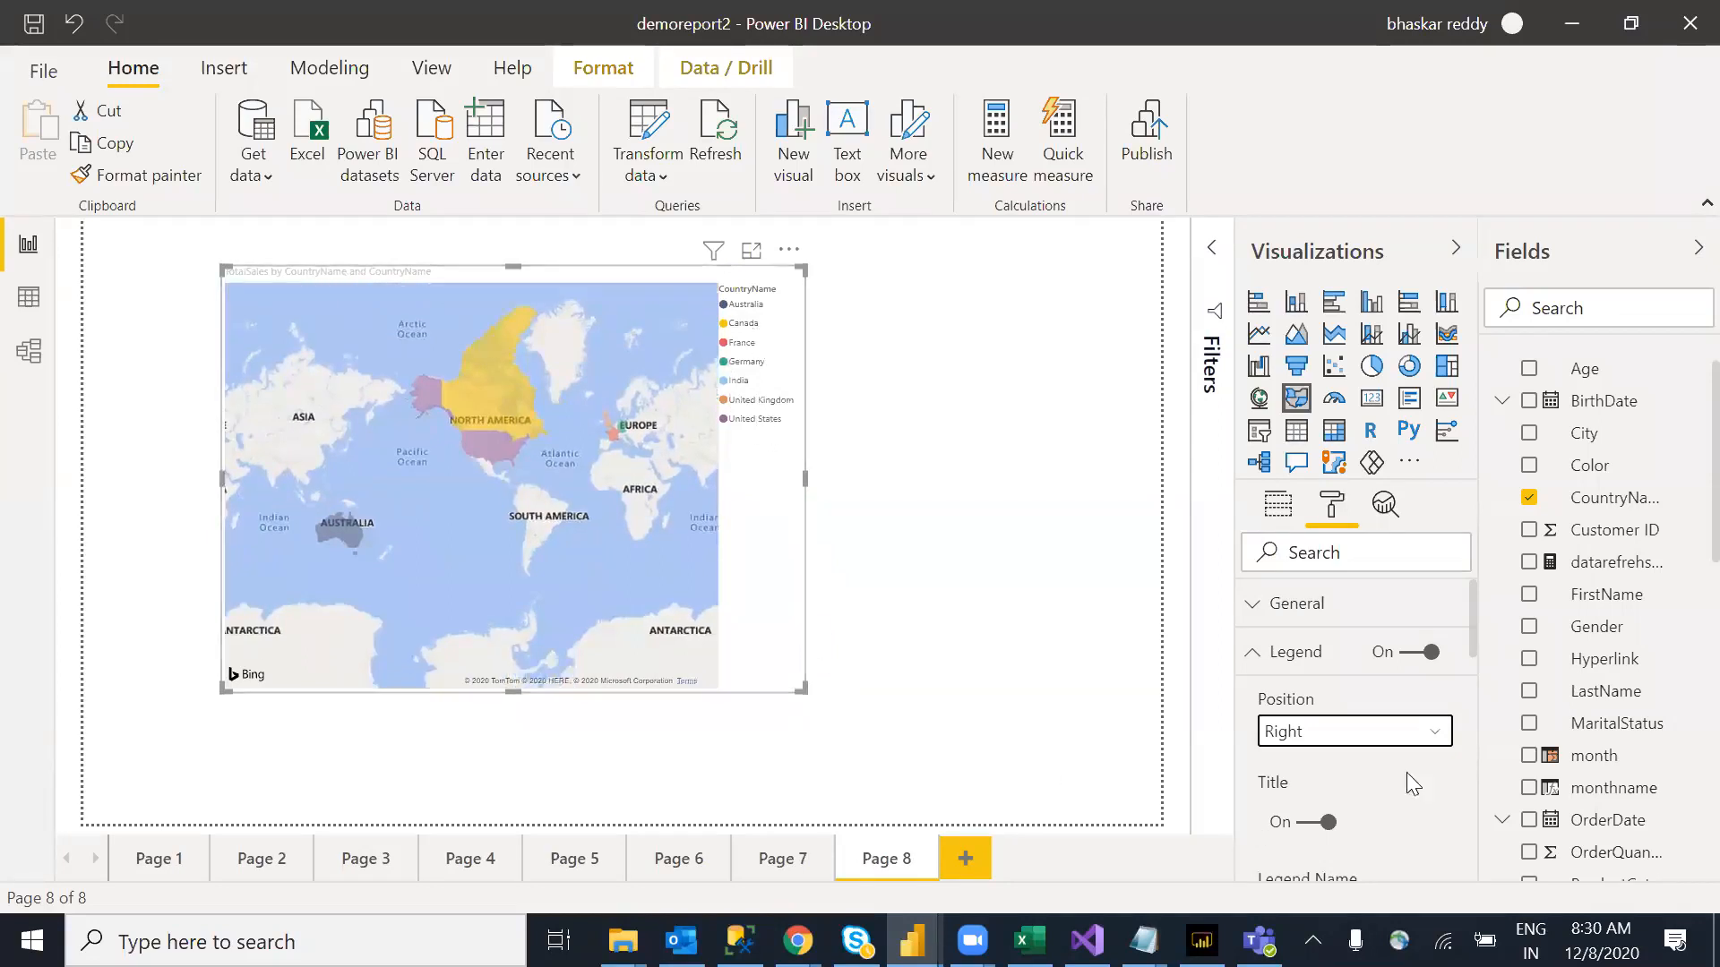
Step: Turn off the title of the map's legend and collapse the legend settings
{"action": "left_click_drag", "start_coordinate": [1471, 633], "coordinate": [1473, 665]}
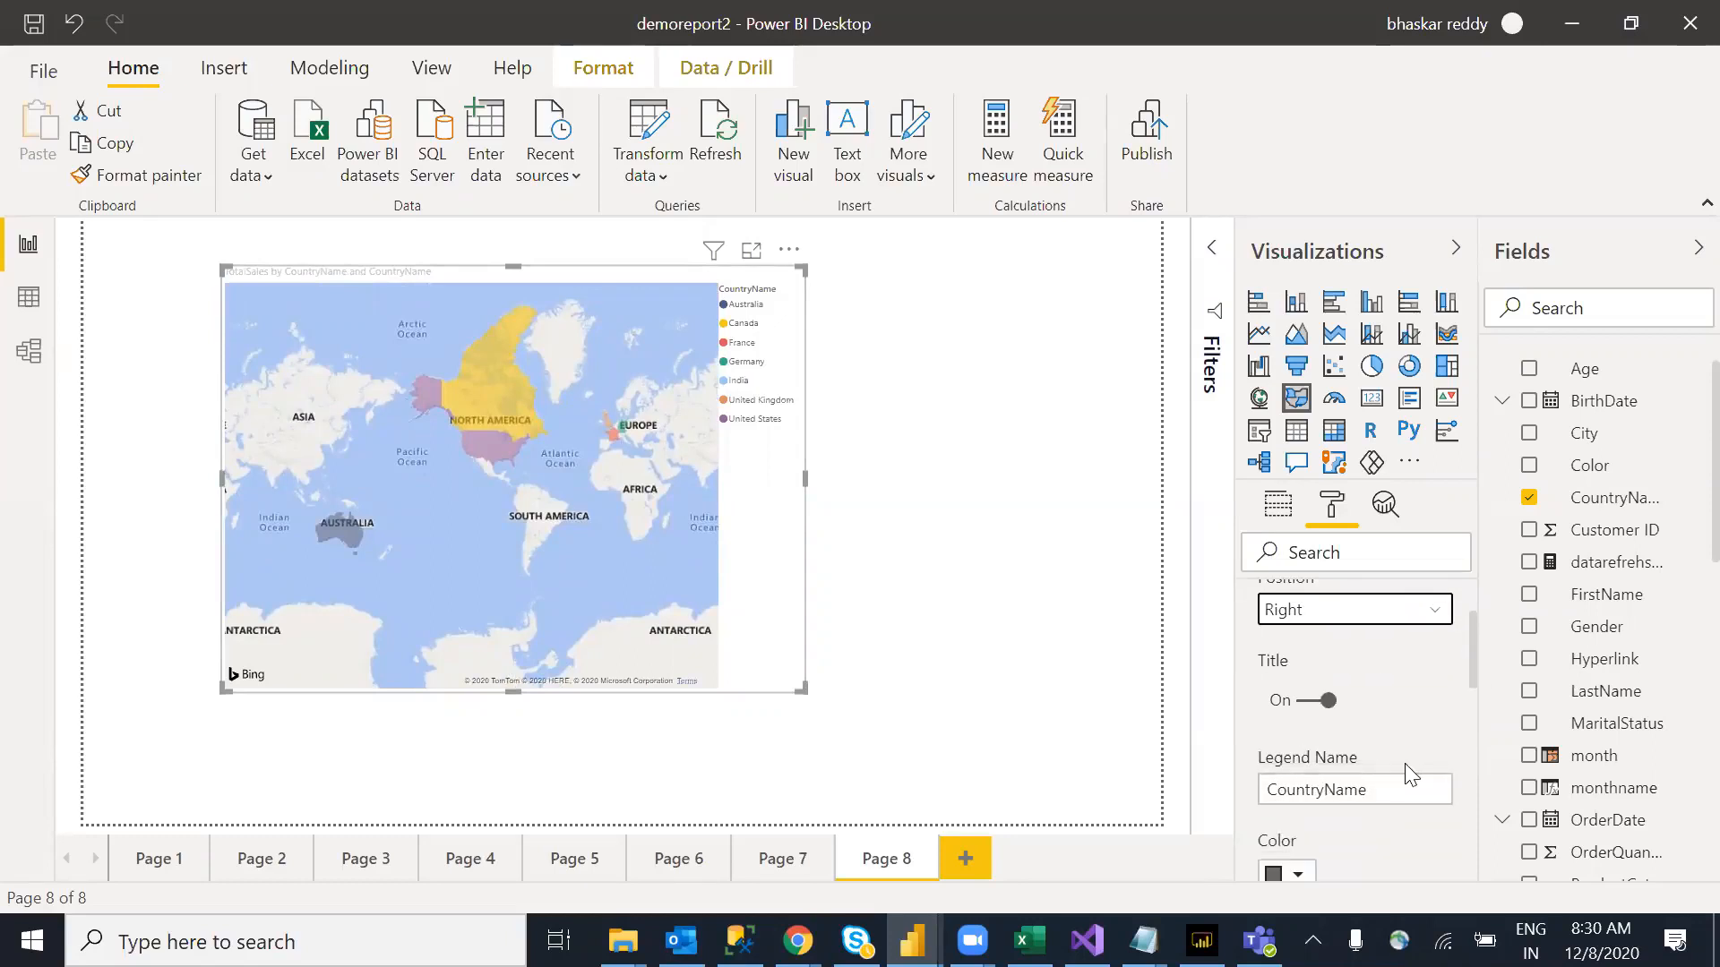
{"action": "left_click", "coordinate": [1403, 799]}
{"action": "left_click", "coordinate": [1306, 706]}
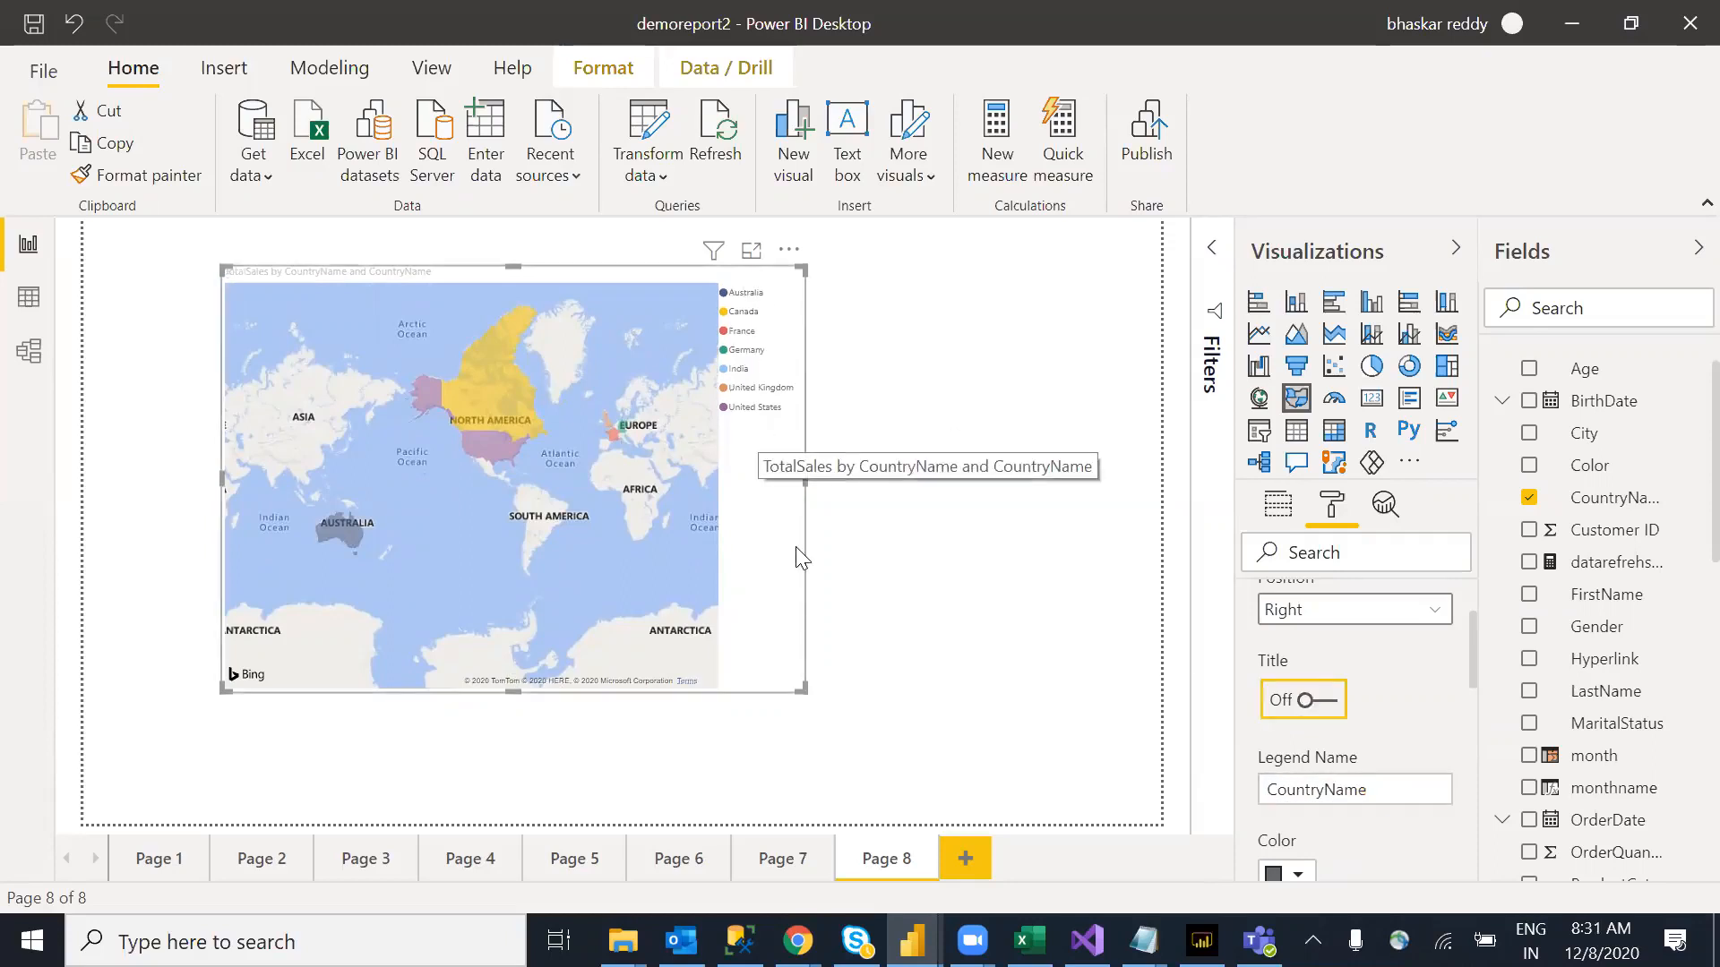
{"action": "mouse_move", "coordinate": [1473, 652]}
{"action": "left_mouse_down"}
{"action": "mouse_move", "coordinate": [1476, 736]}
{"action": "mouse_move", "coordinate": [1476, 618]}
{"action": "left_mouse_up"}
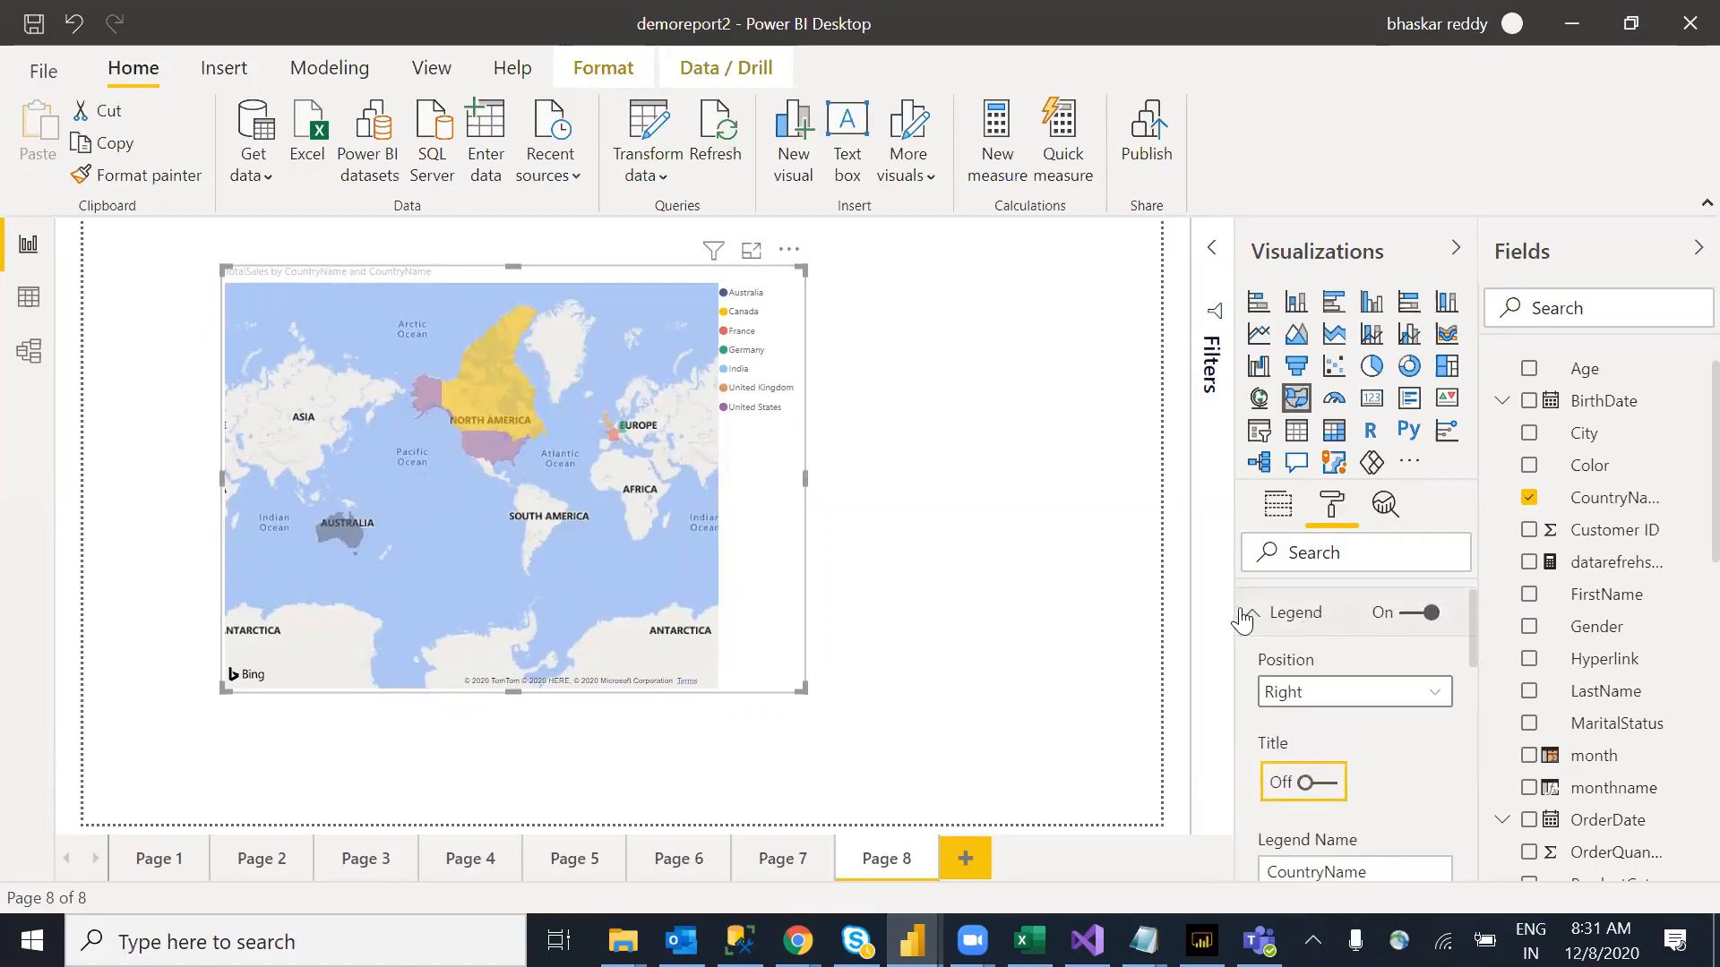
{"action": "left_click", "coordinate": [1254, 613]}
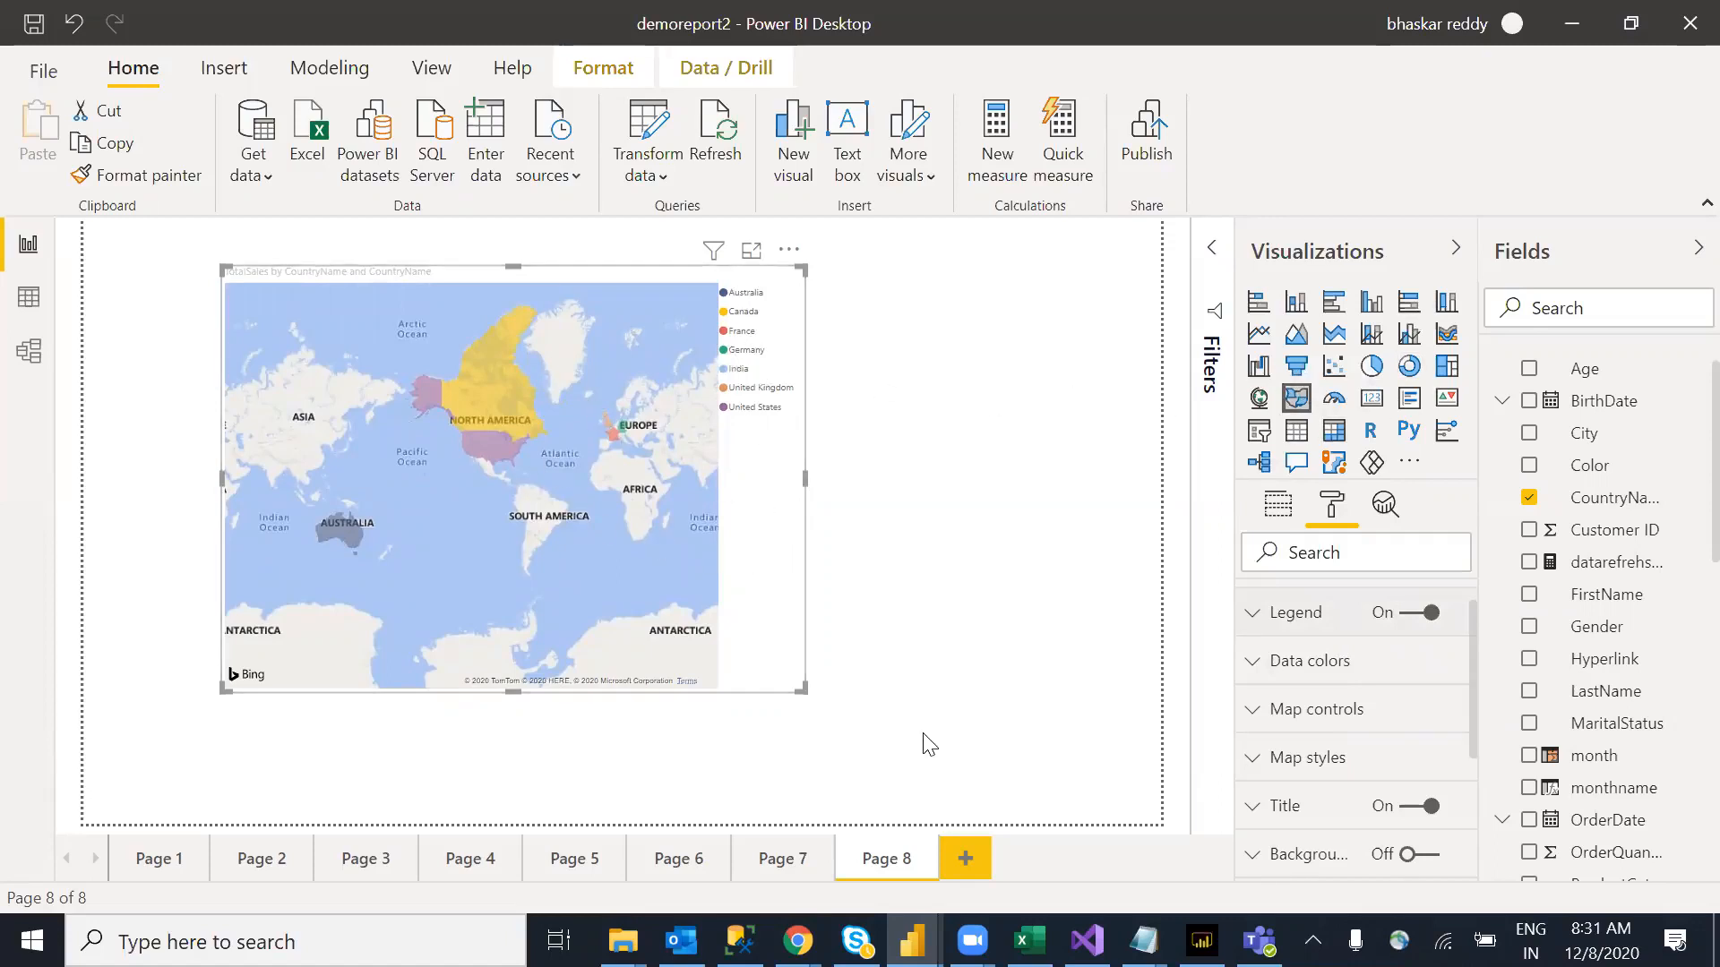
Step: Change Australia's data color on the map to the green theme color and collapse the open format sections
{"action": "left_click", "coordinate": [1287, 670]}
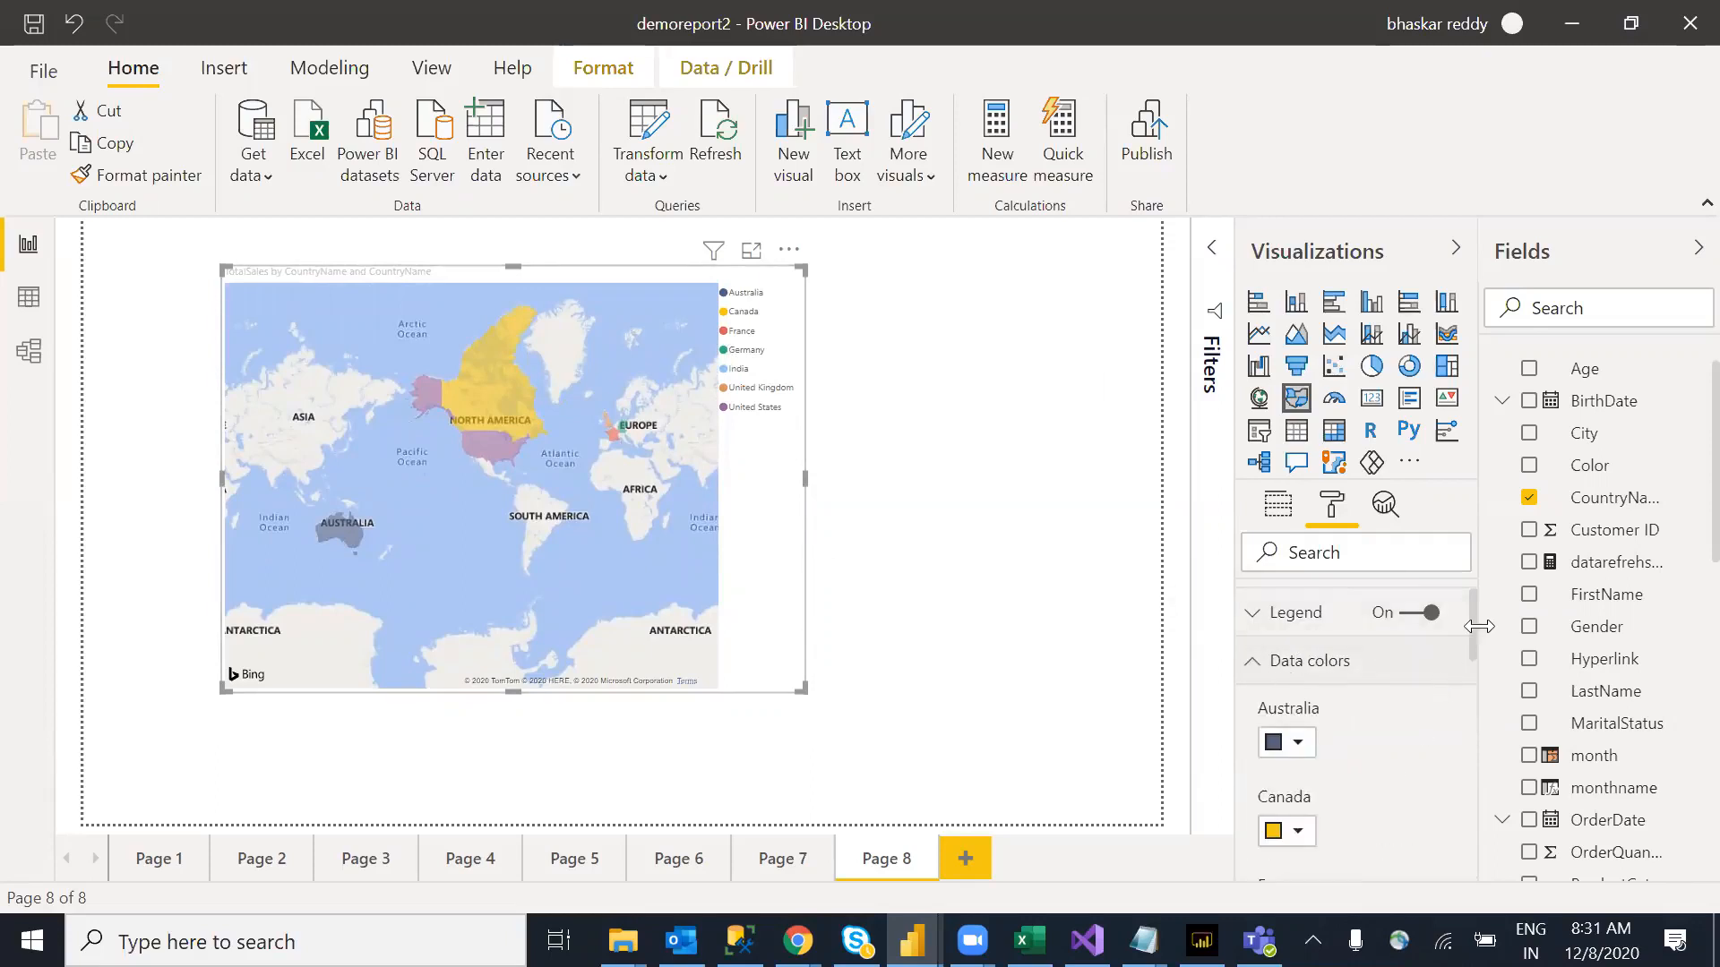
{"action": "left_click_drag", "start_coordinate": [1475, 615], "coordinate": [1474, 704]}
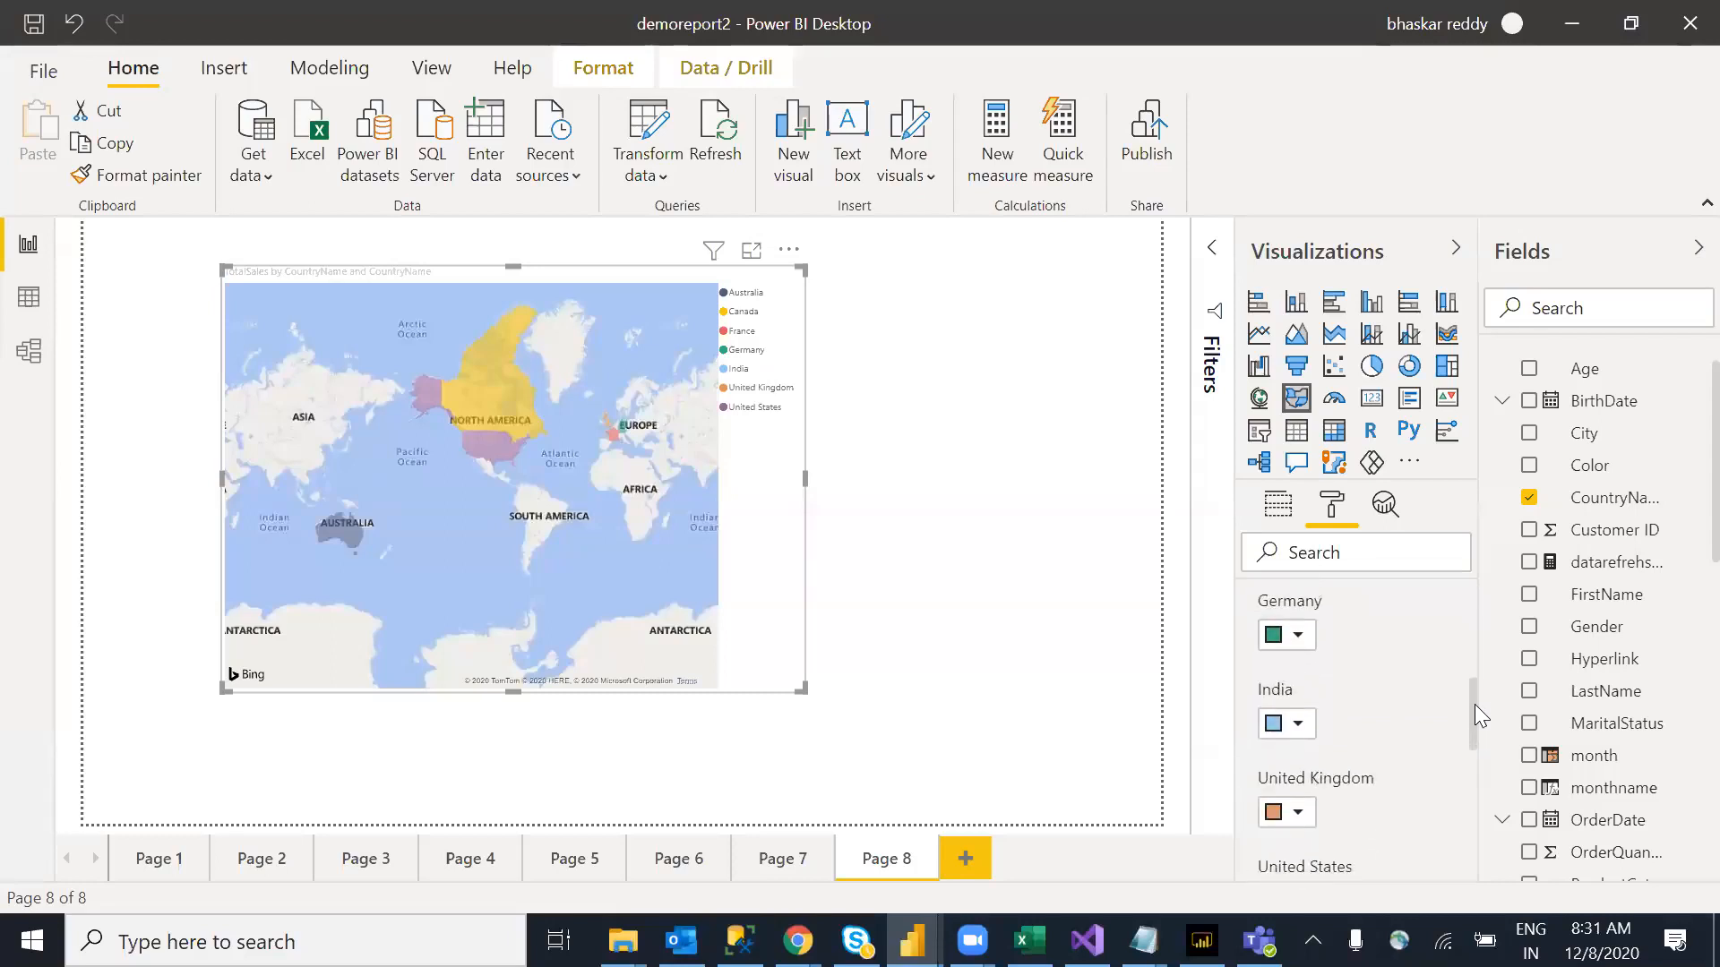
{"action": "left_click_drag", "start_coordinate": [1474, 704], "coordinate": [1465, 666]}
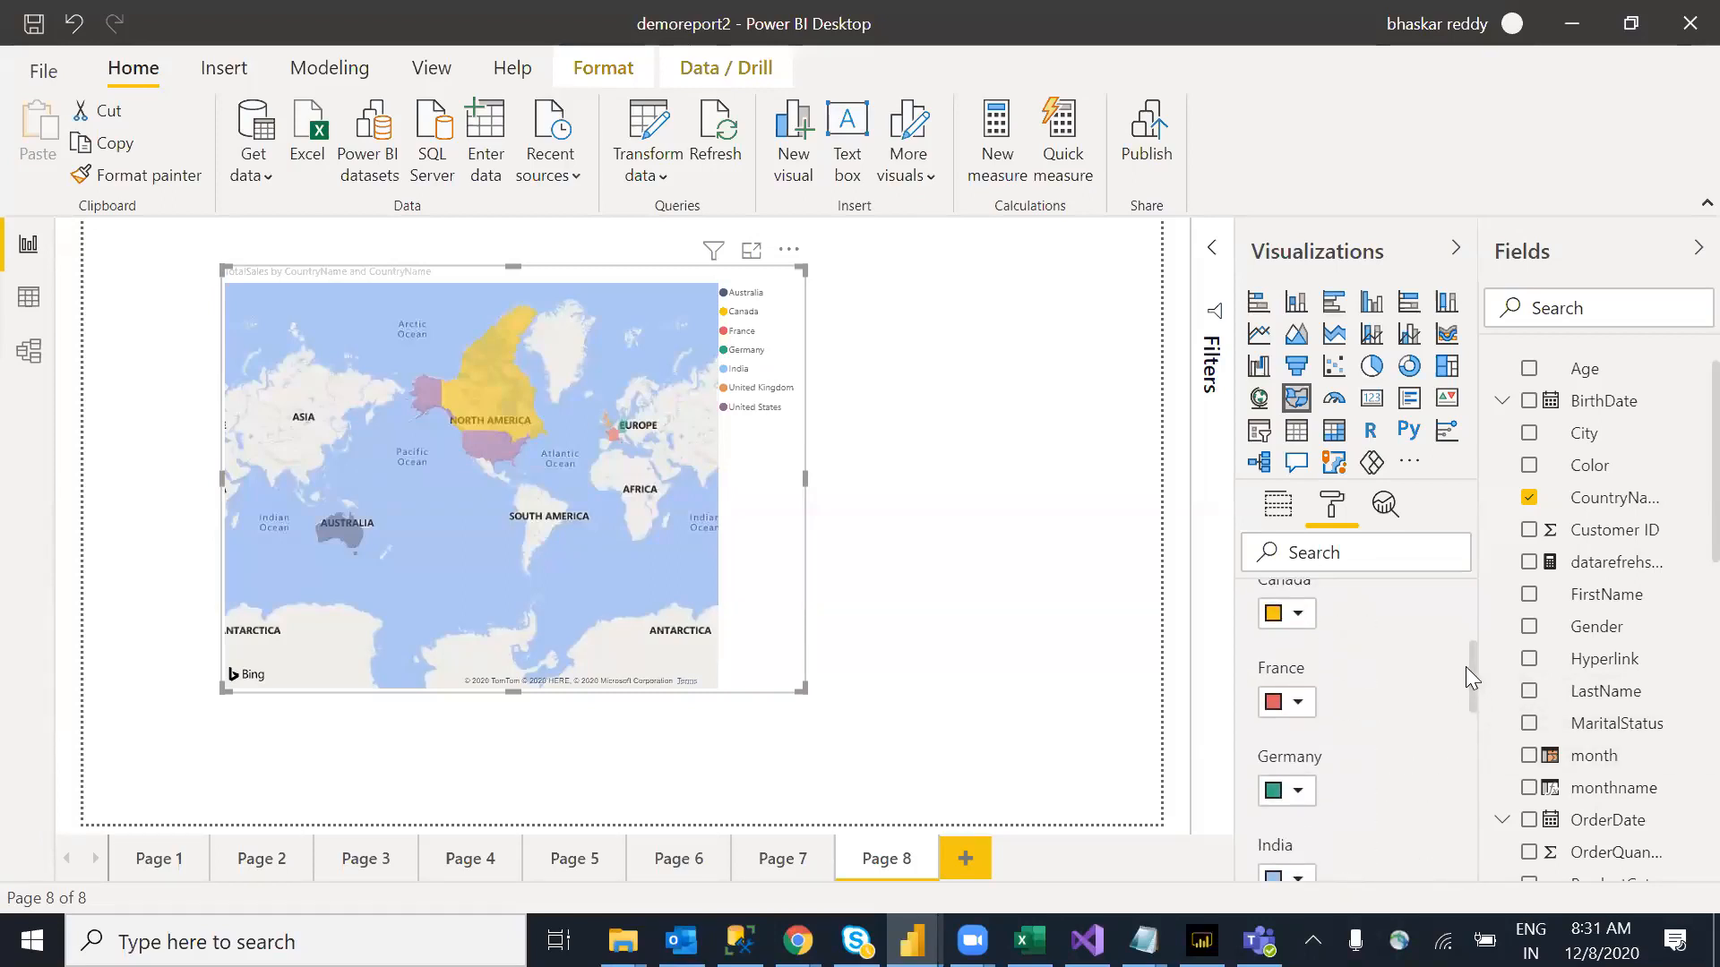
{"action": "left_click_drag", "start_coordinate": [1474, 695], "coordinate": [1474, 679]}
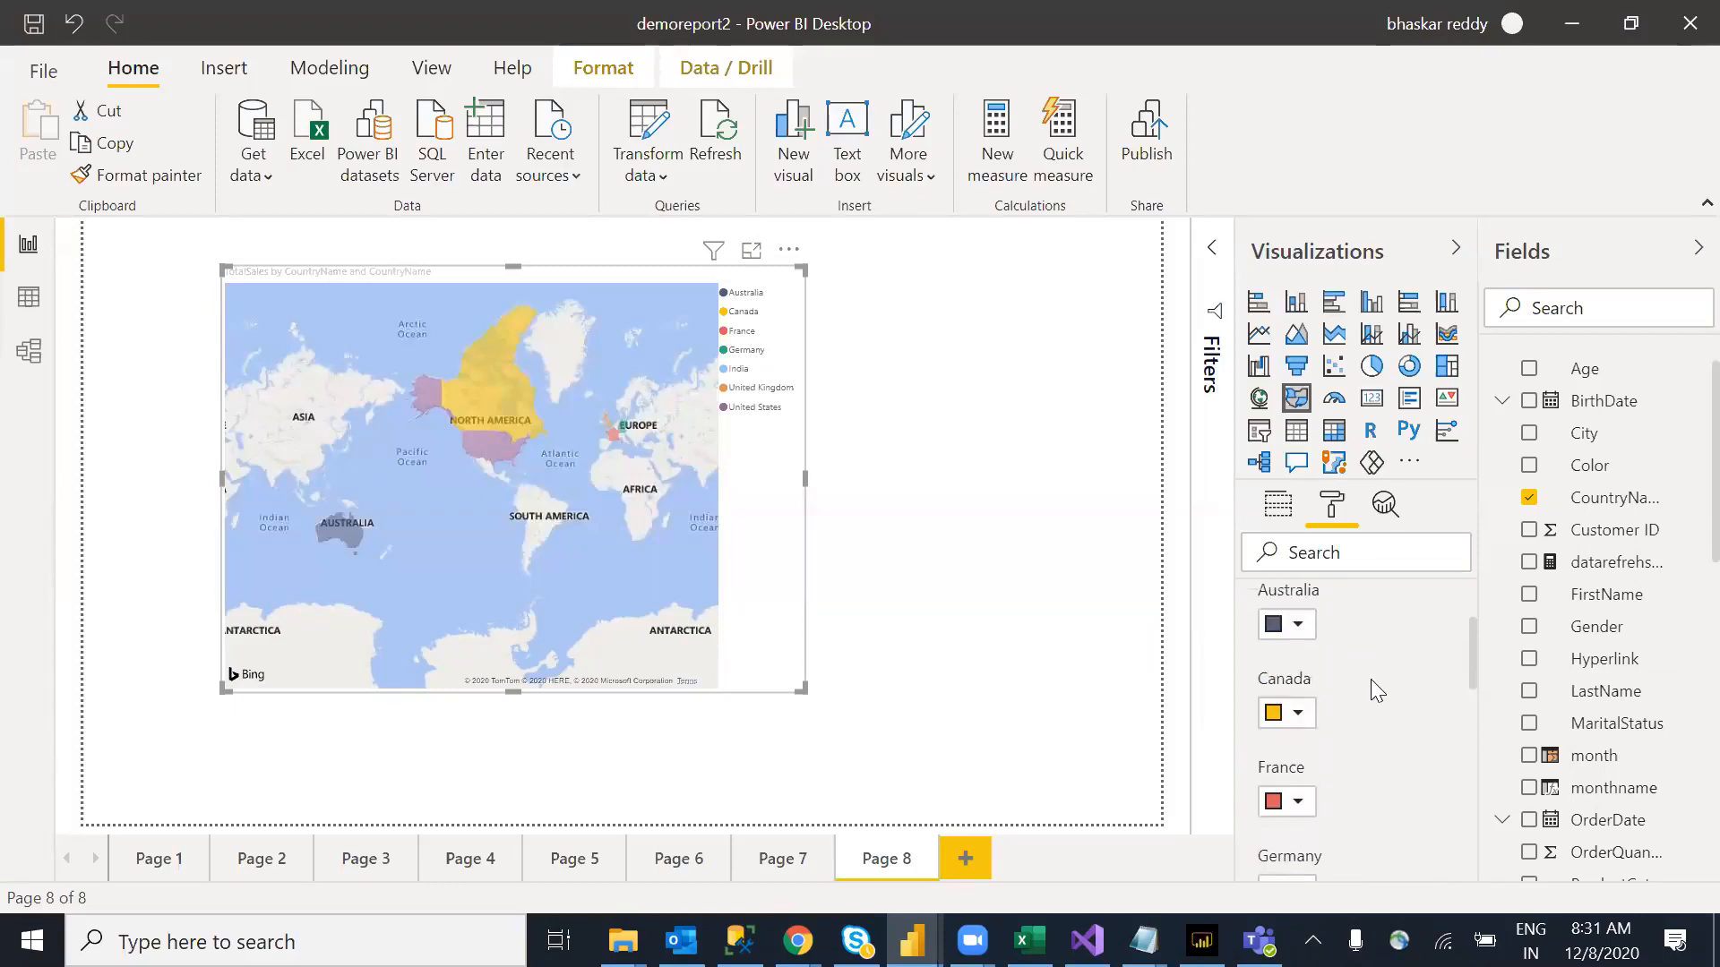
{"action": "left_click", "coordinate": [1299, 625]}
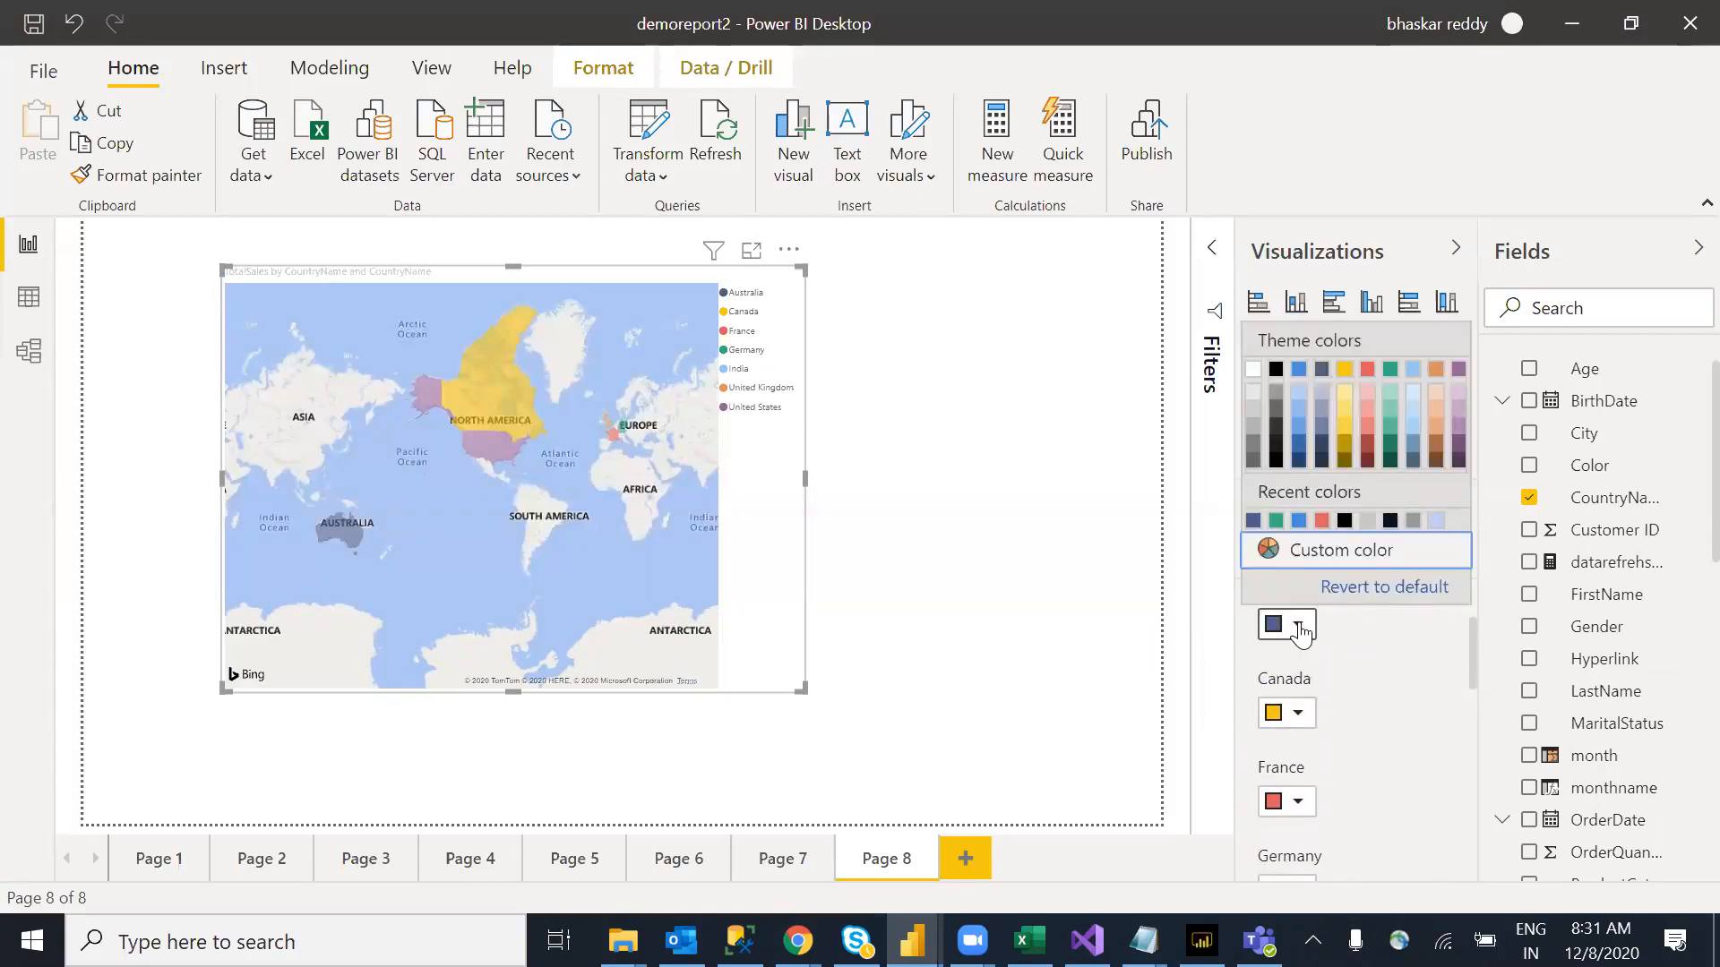
{"action": "left_click", "coordinate": [1295, 623]}
{"action": "left_click", "coordinate": [1307, 621]}
{"action": "left_click", "coordinate": [1390, 374]}
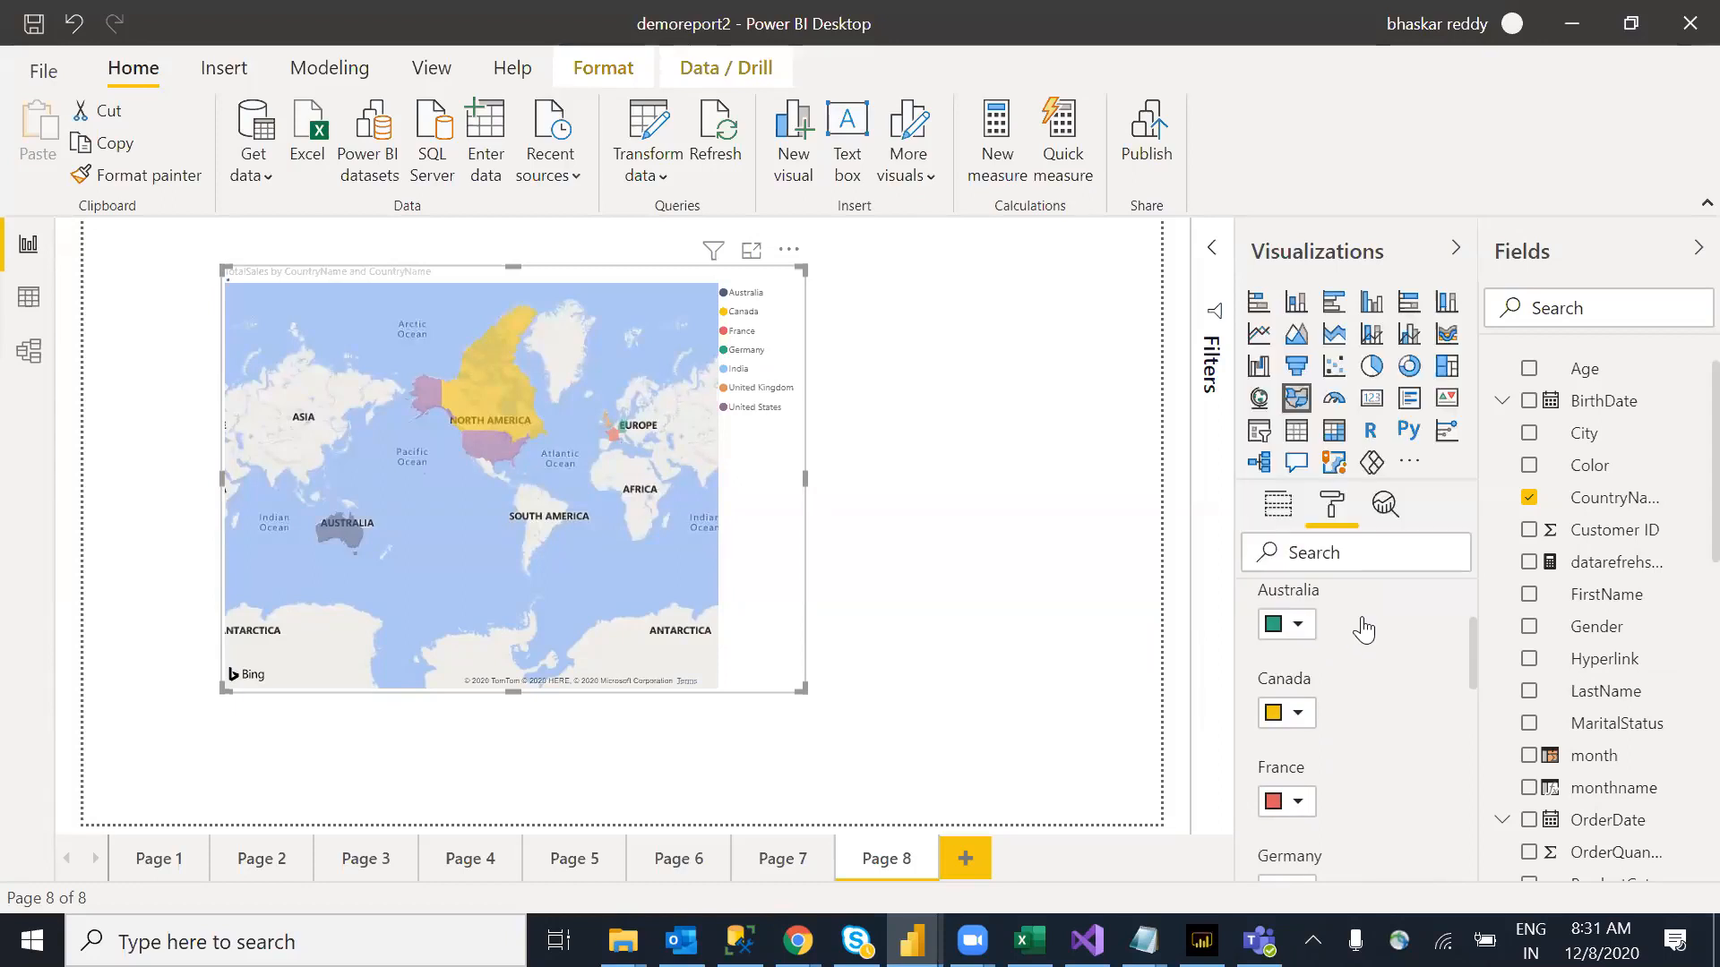
{"action": "scroll", "coordinate": [1469, 604], "scroll_direction": "up", "scroll_amount": 1}
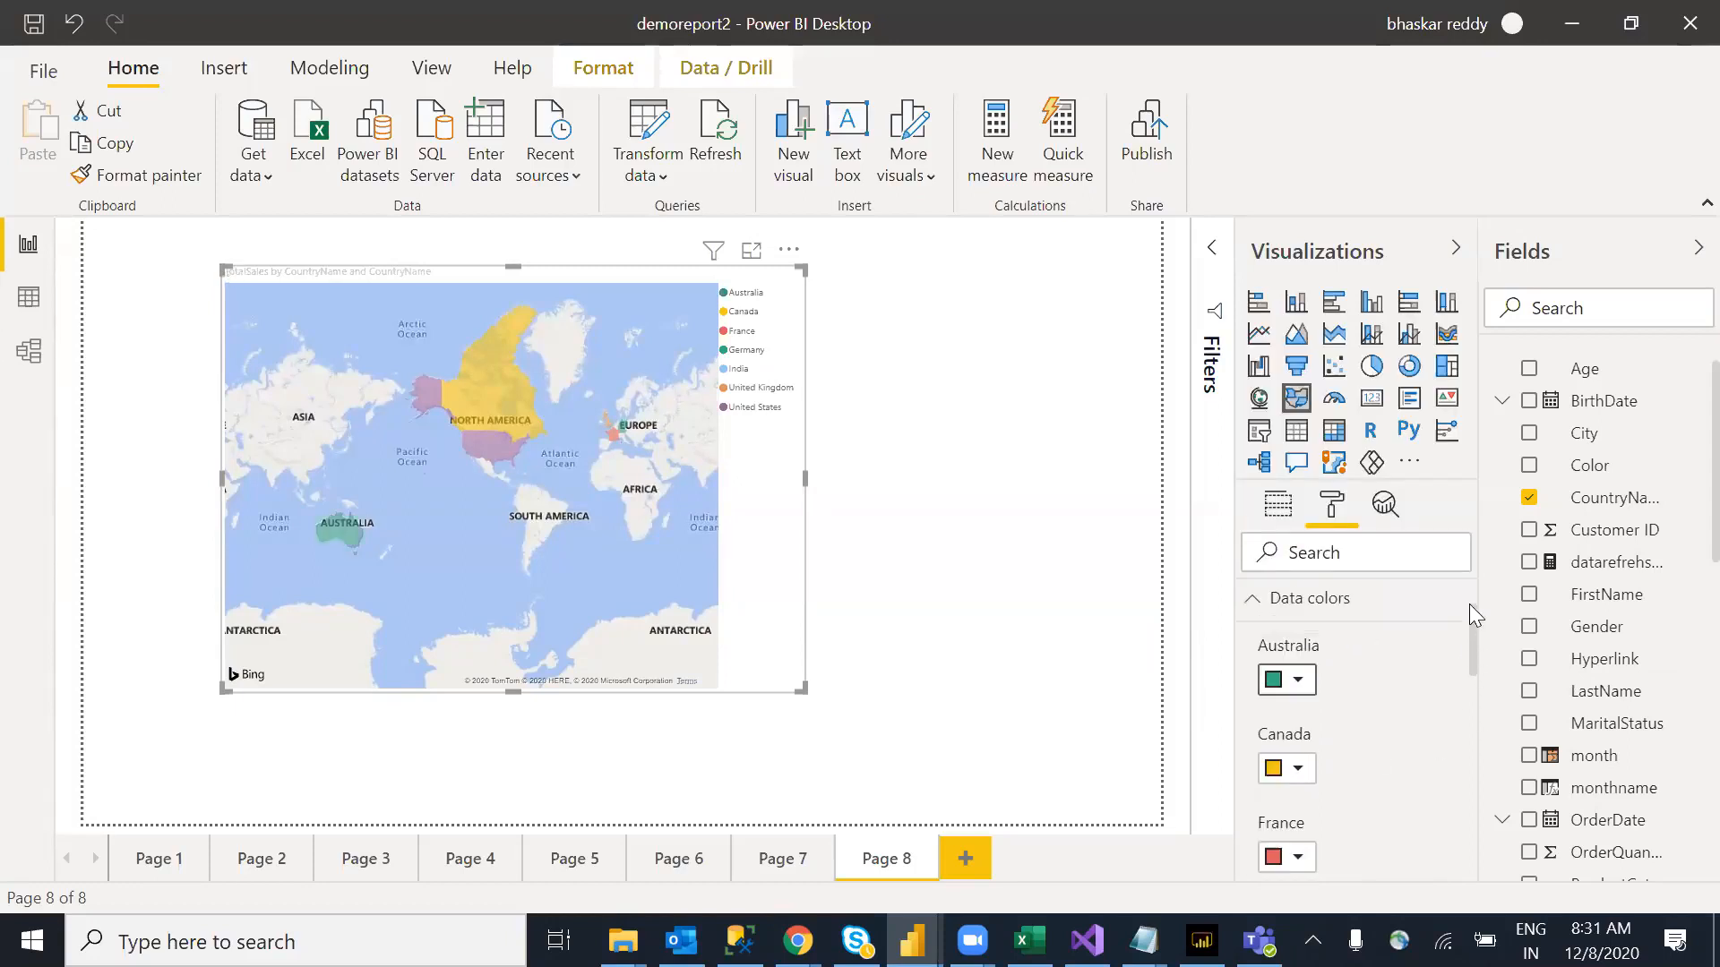
{"action": "left_click", "coordinate": [1266, 605]}
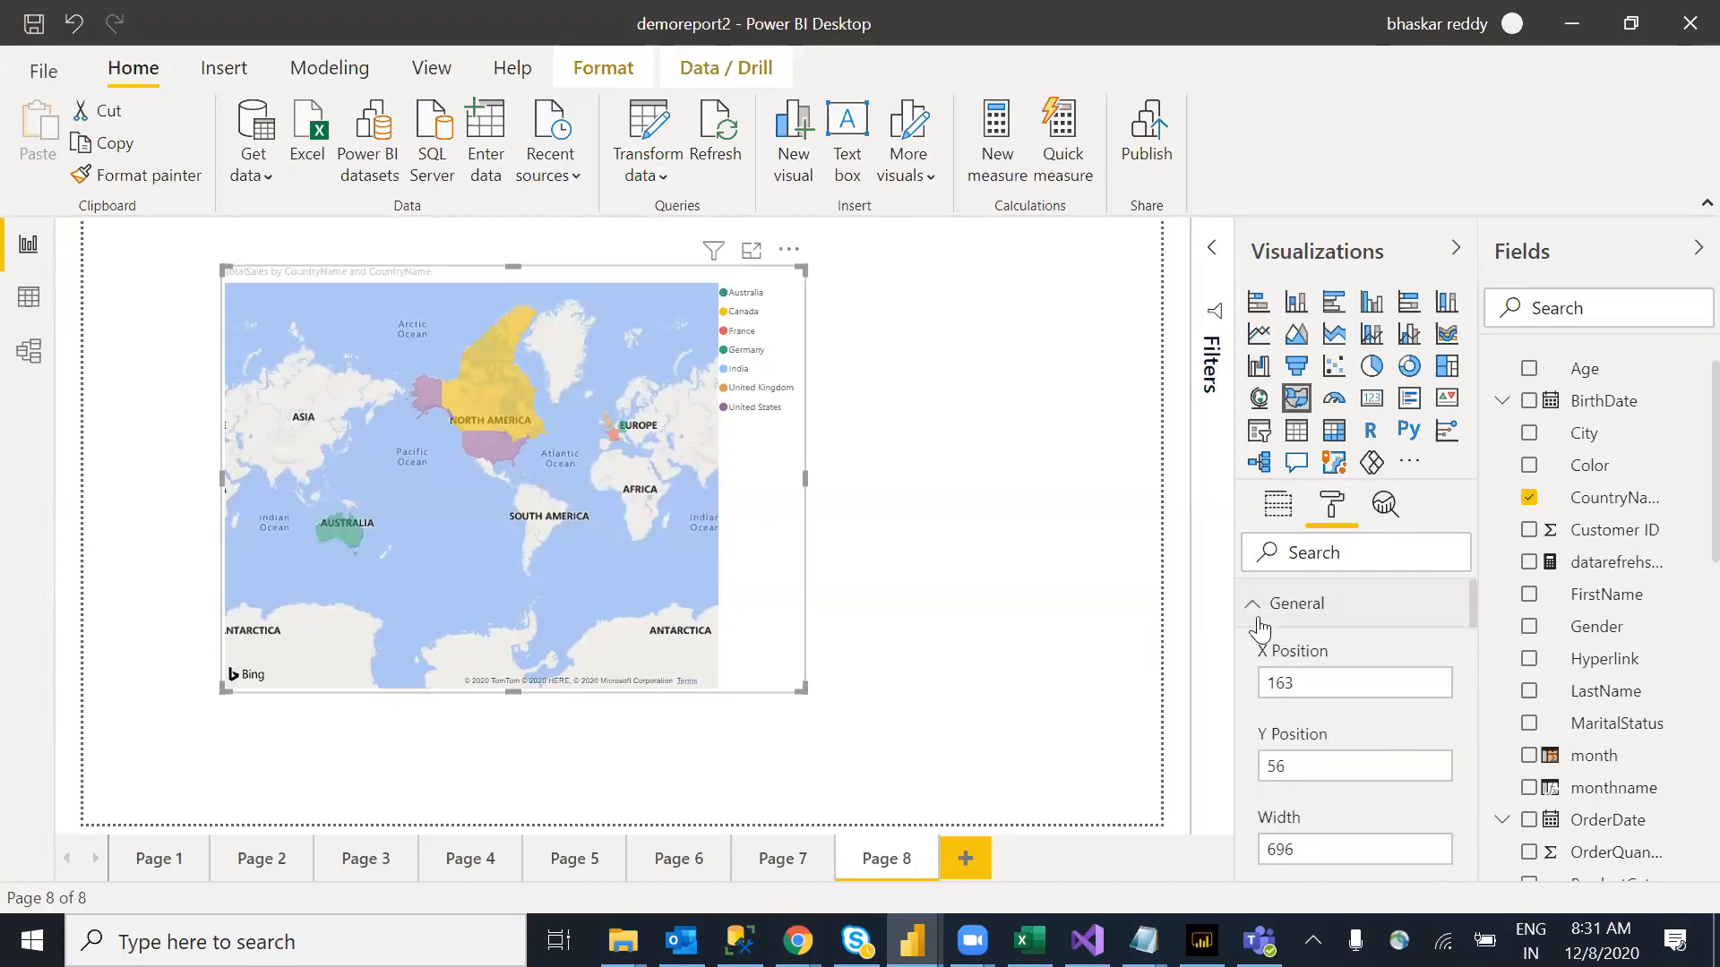
{"action": "left_click", "coordinate": [1261, 625]}
{"action": "left_click", "coordinate": [1255, 709]}
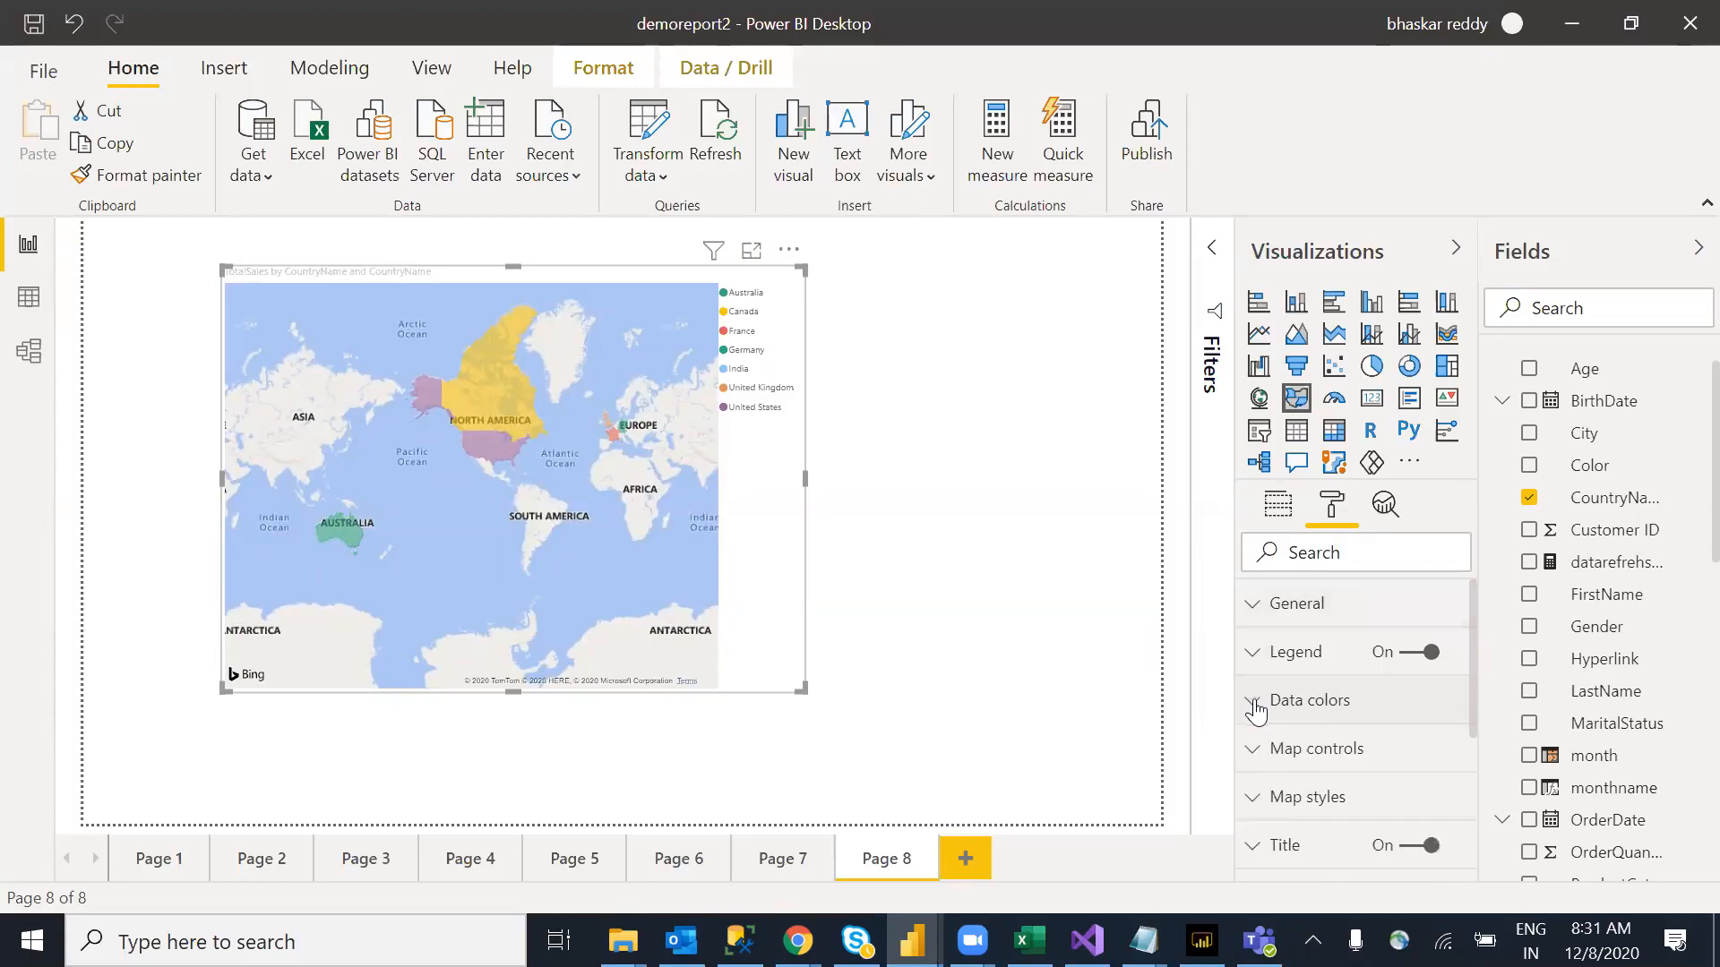
Step: Open the map control settings and move the map toward the lower-right area of the page
{"action": "left_click", "coordinate": [1330, 750]}
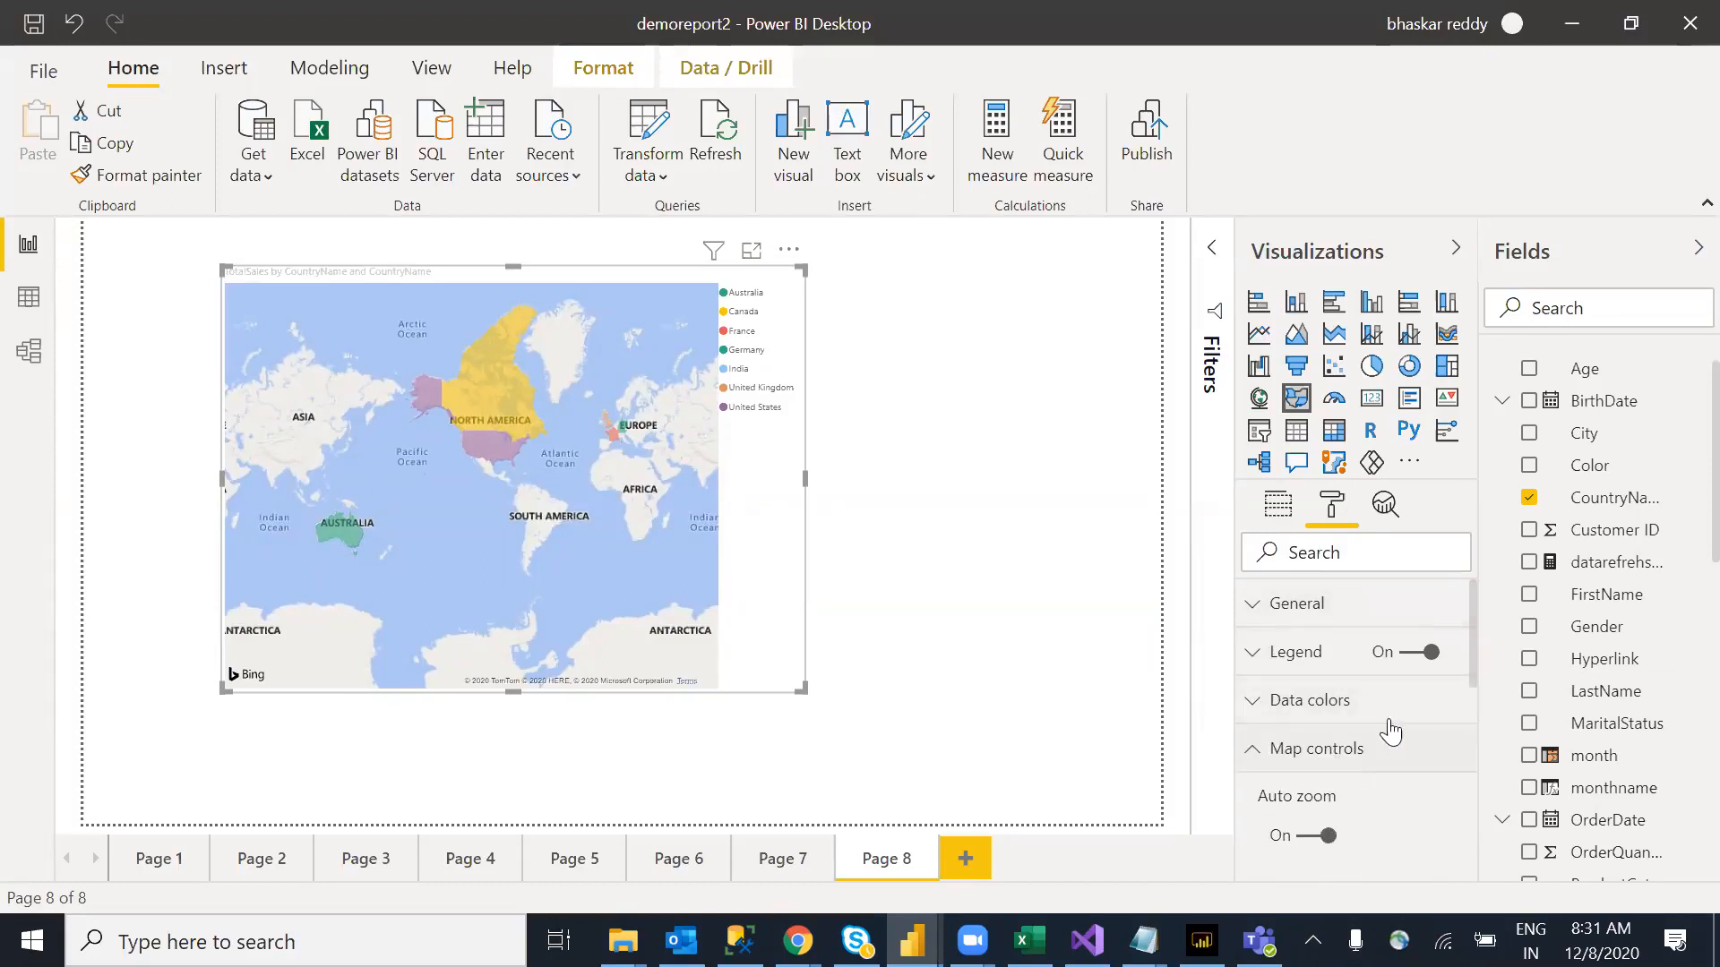
{"action": "left_click_drag", "start_coordinate": [1475, 654], "coordinate": [1475, 706]}
{"action": "left_click_drag", "start_coordinate": [803, 470], "coordinate": [1110, 535]}
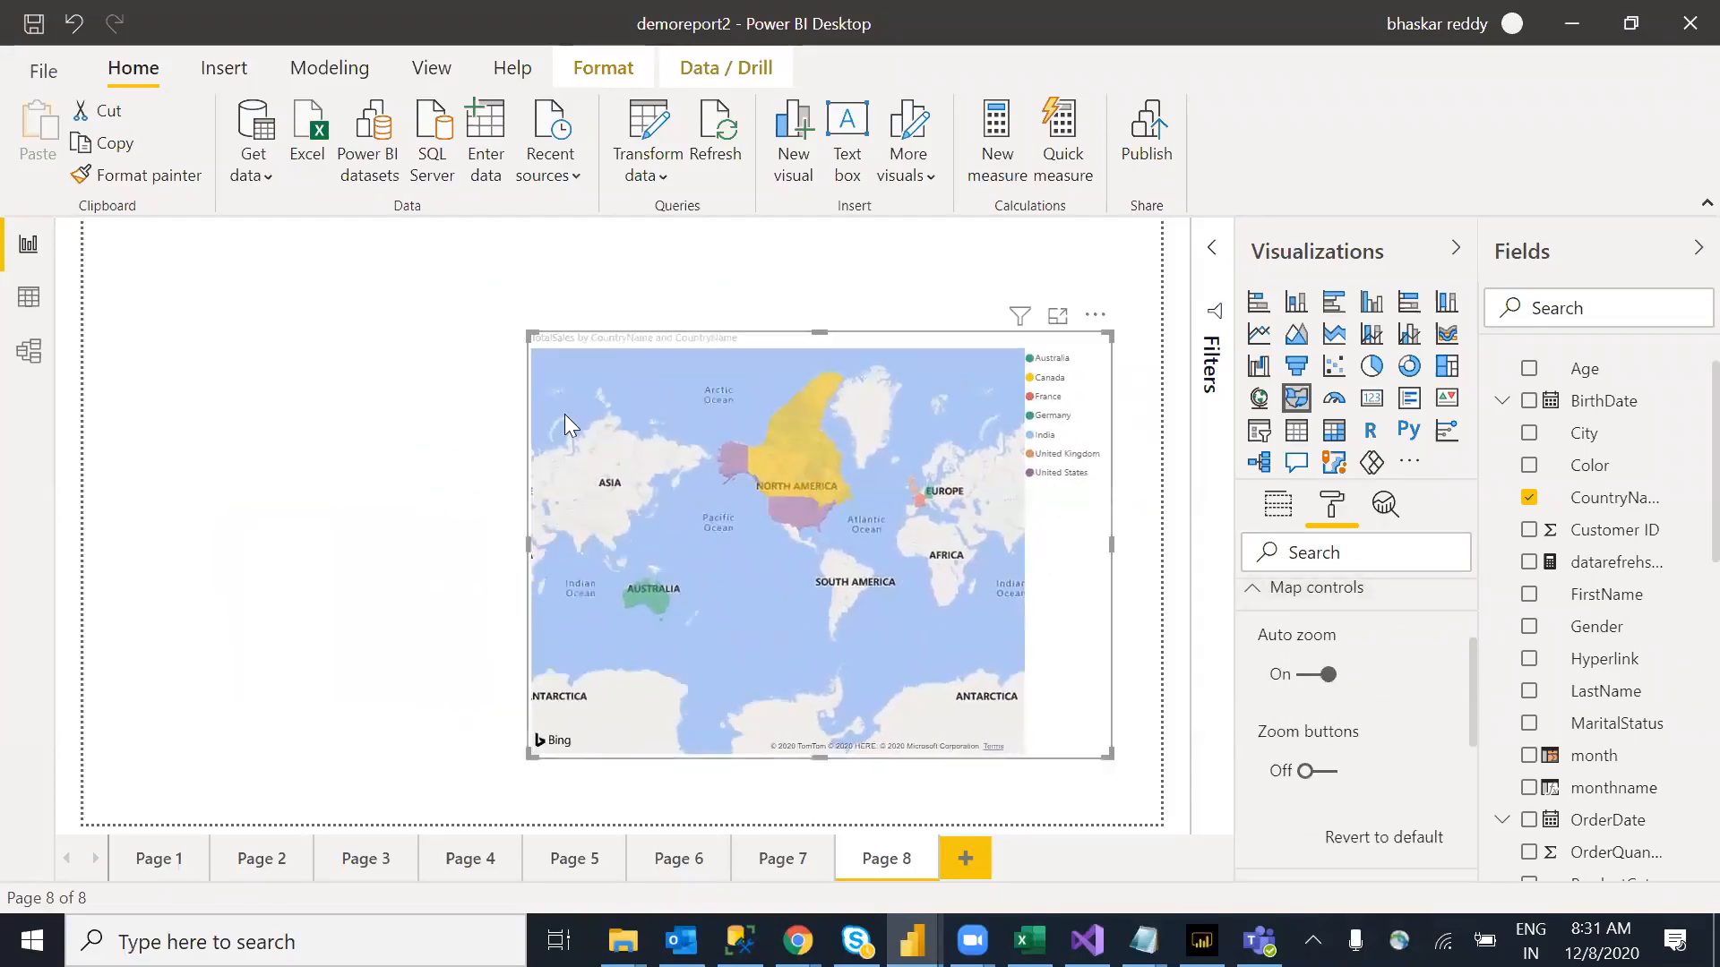
Step: Add a small CountryName slicer in the upper-left corner of the page
{"action": "left_click", "coordinate": [1258, 430]}
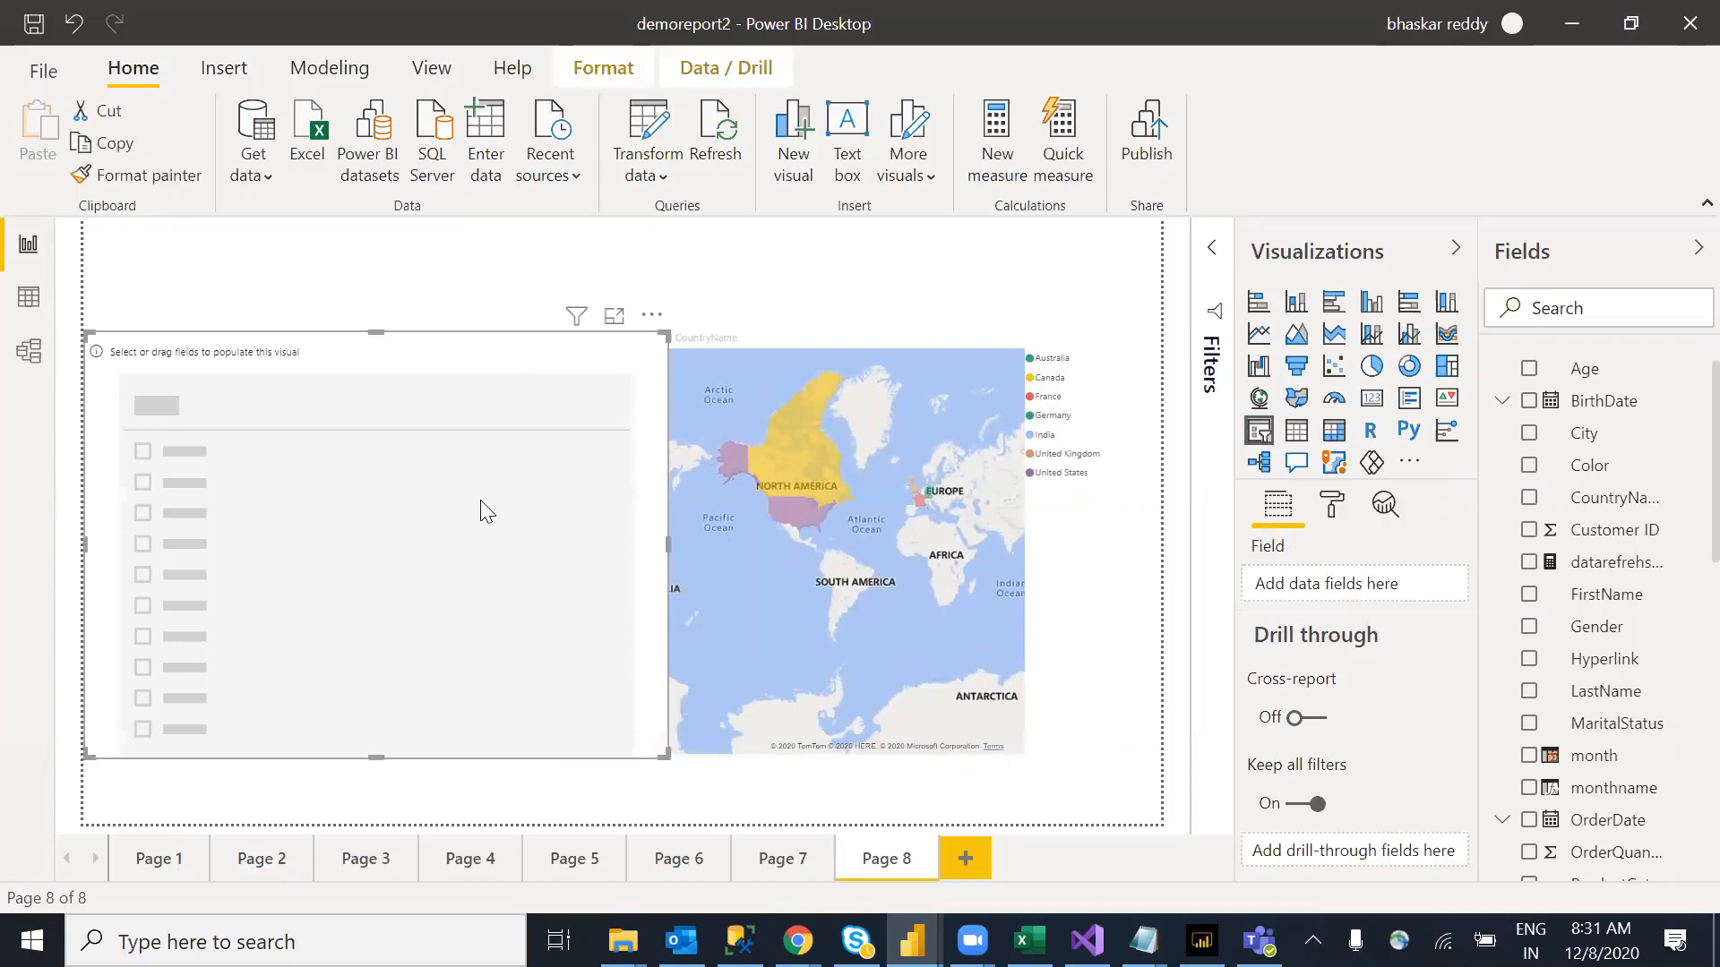
{"action": "left_click_drag", "start_coordinate": [664, 757], "coordinate": [313, 520]}
{"action": "left_click_drag", "start_coordinate": [264, 405], "coordinate": [260, 296]}
{"action": "left_click_drag", "start_coordinate": [1617, 515], "coordinate": [238, 336]}
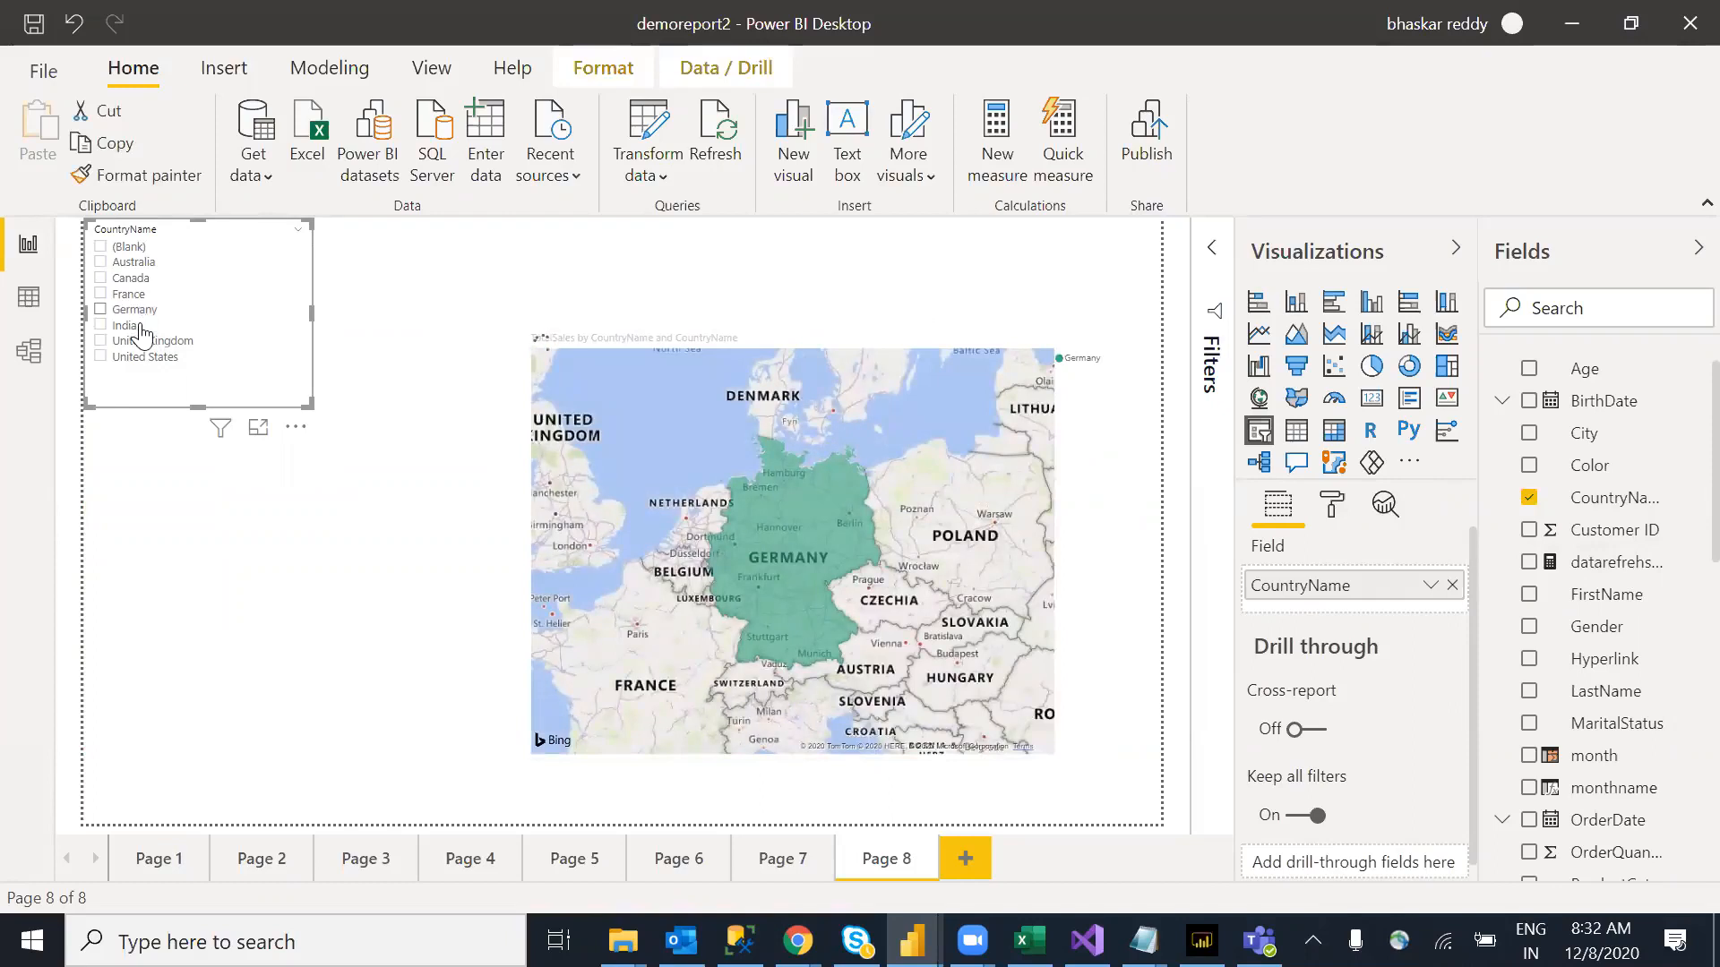
Step: Filter the map with the slicer by India, United Kingdom and United States in turn to check its auto zoom
{"action": "left_click", "coordinate": [141, 327]}
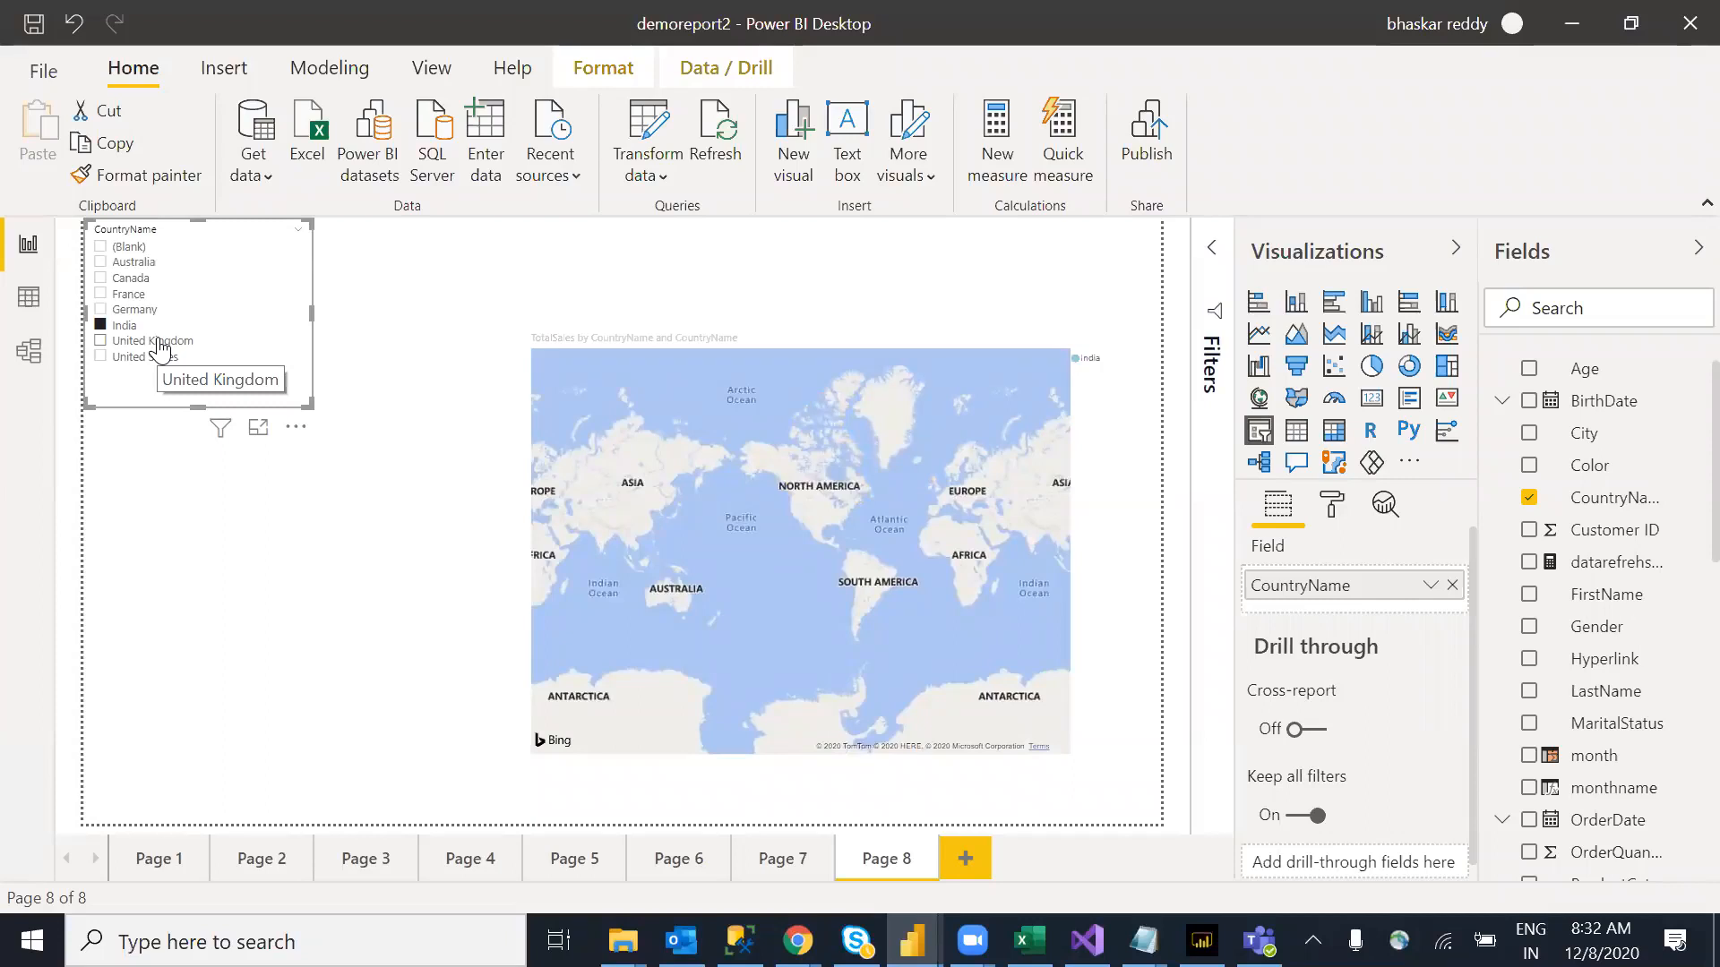
{"action": "left_click", "coordinate": [136, 346]}
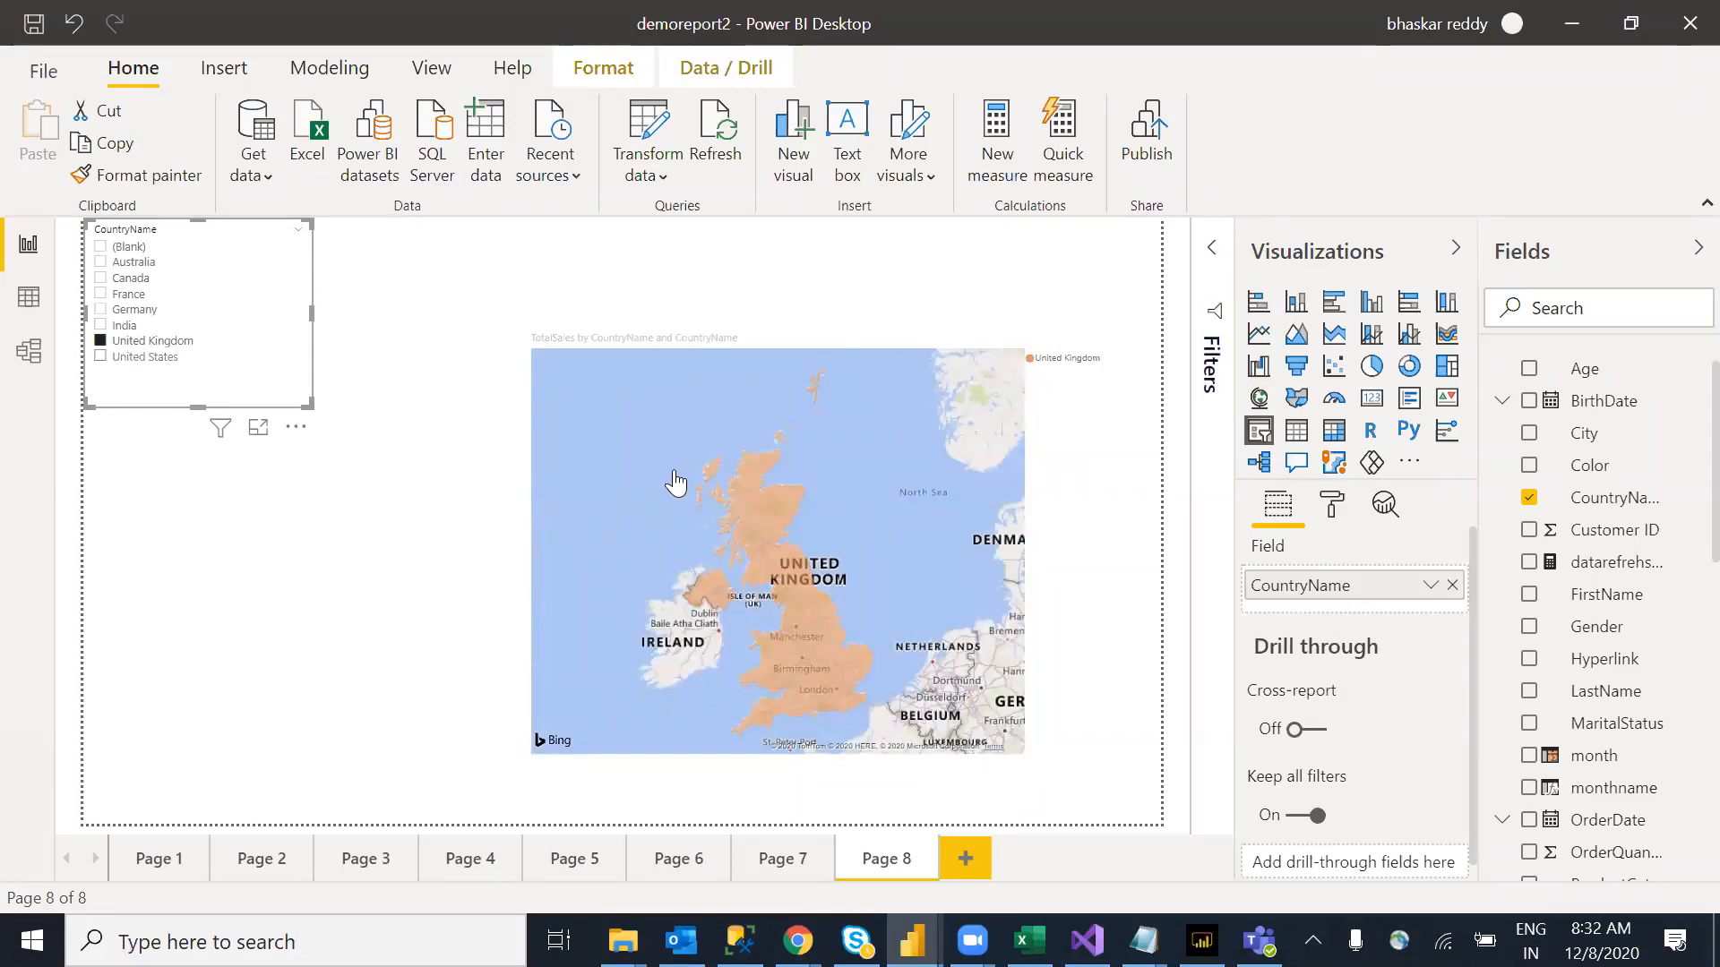
{"action": "left_click", "coordinate": [151, 361]}
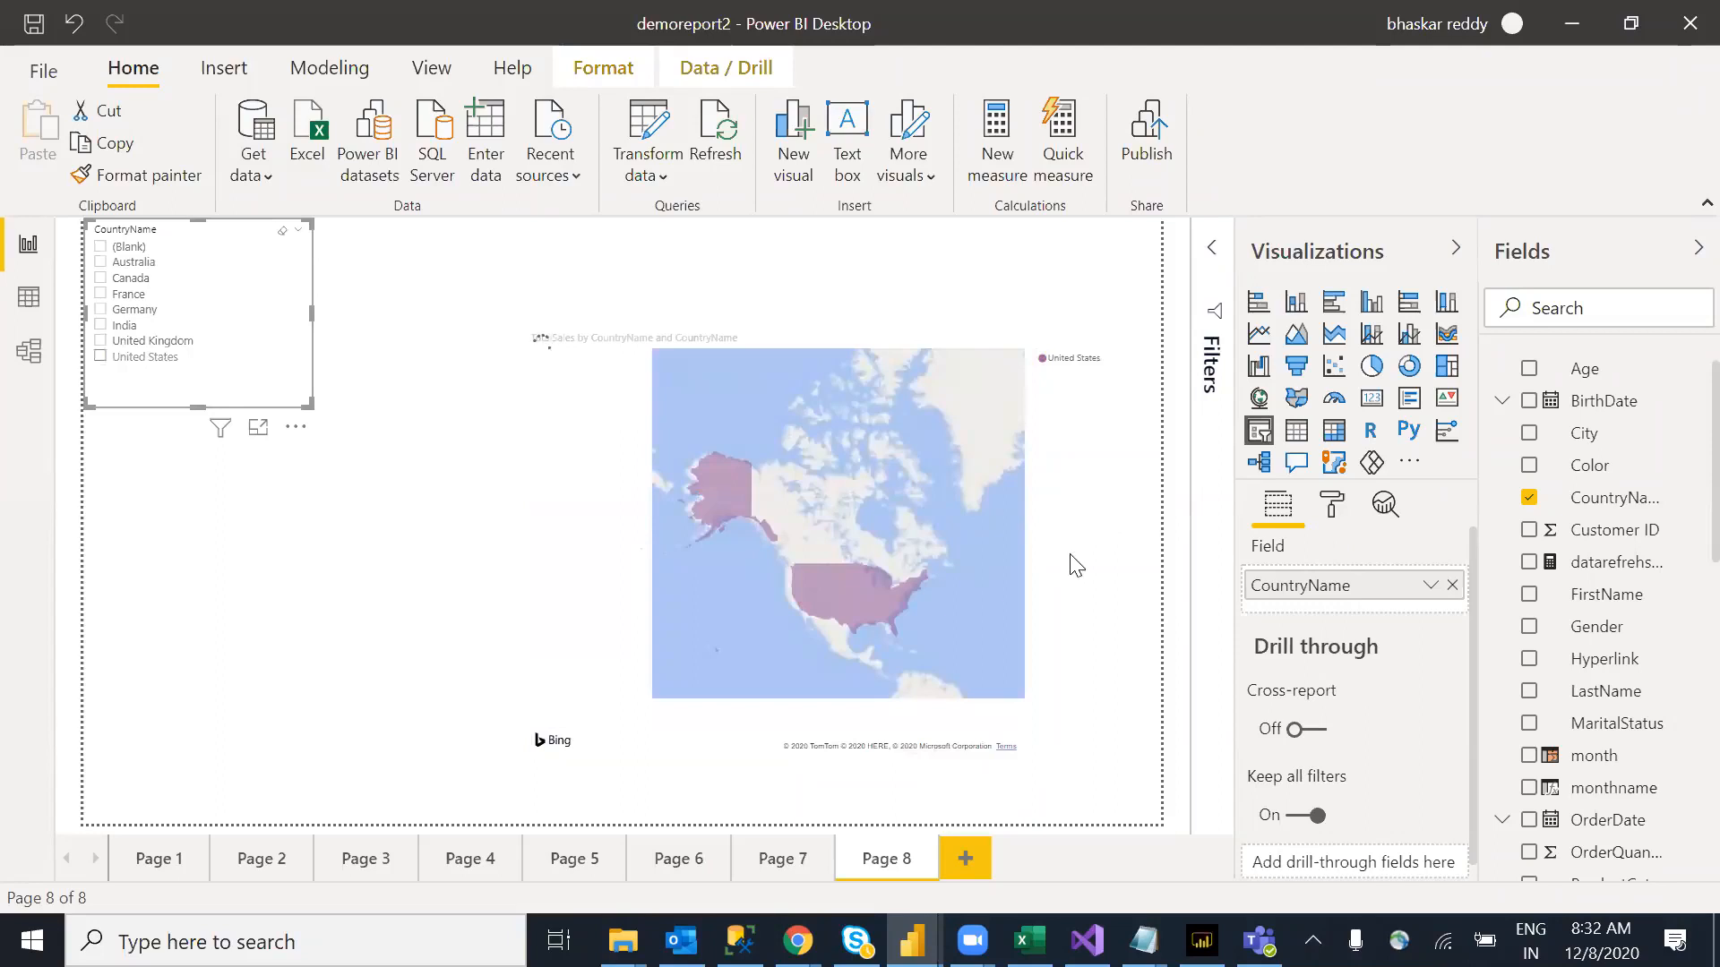
Step: Turn off the map's auto zoom and test the map by filtering with the CountryName slicer
{"action": "left_click", "coordinate": [1333, 506]}
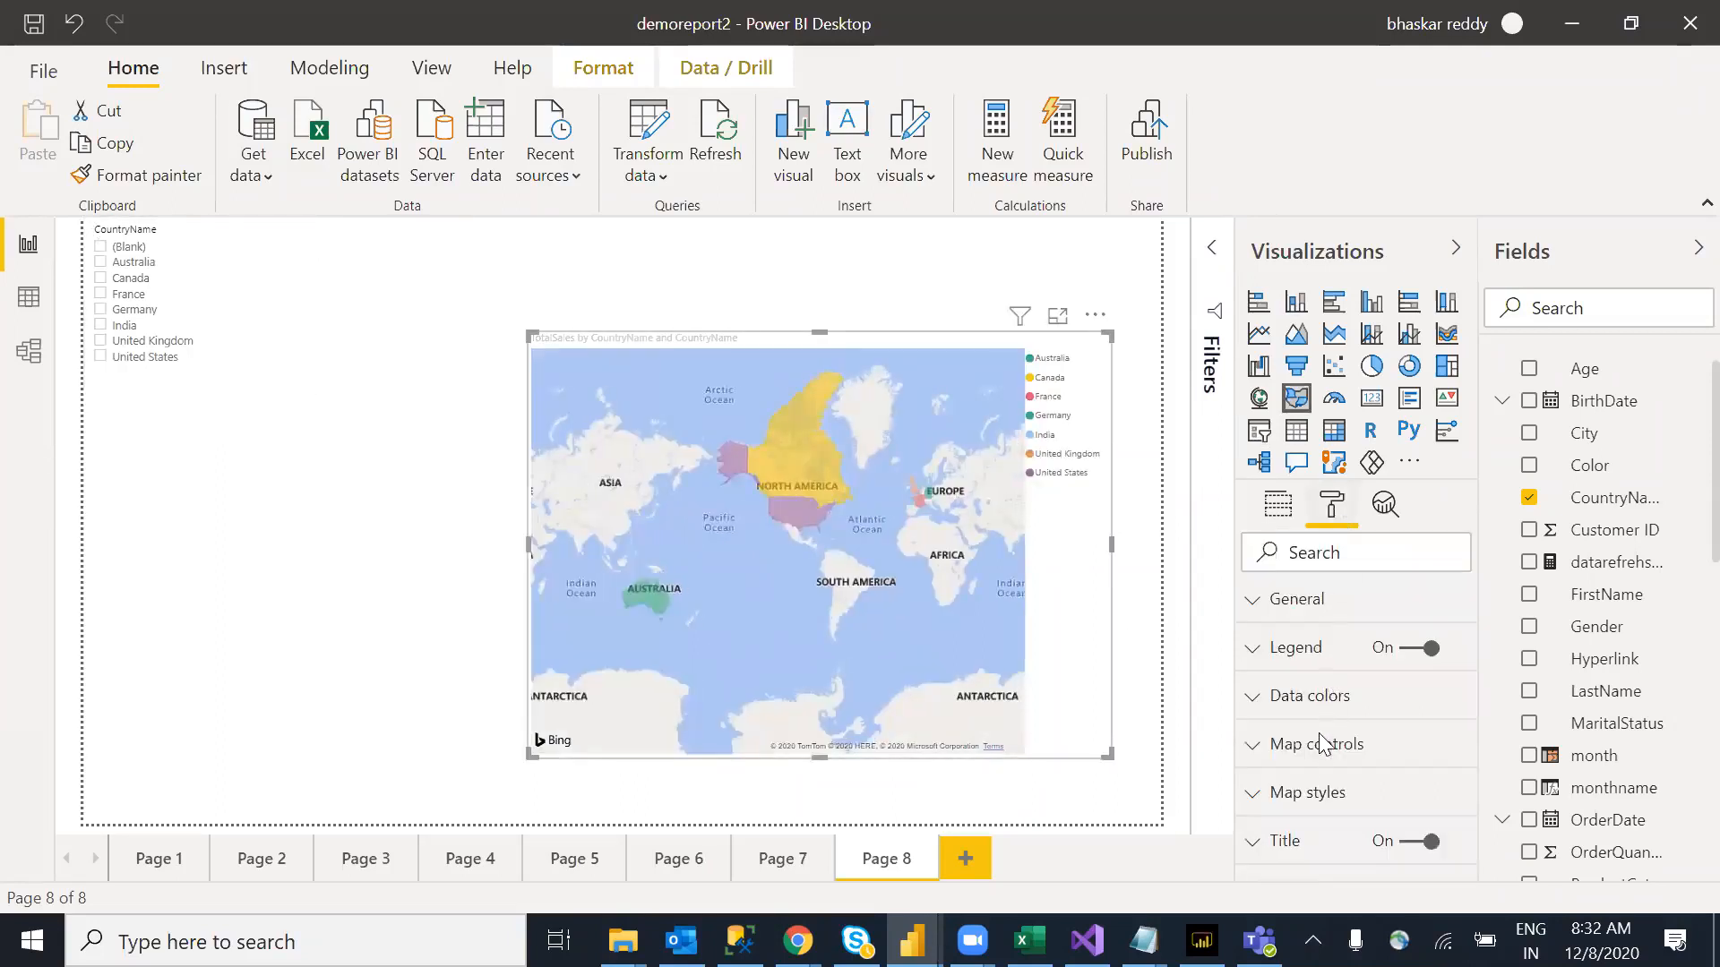
{"action": "left_click", "coordinate": [1272, 746]}
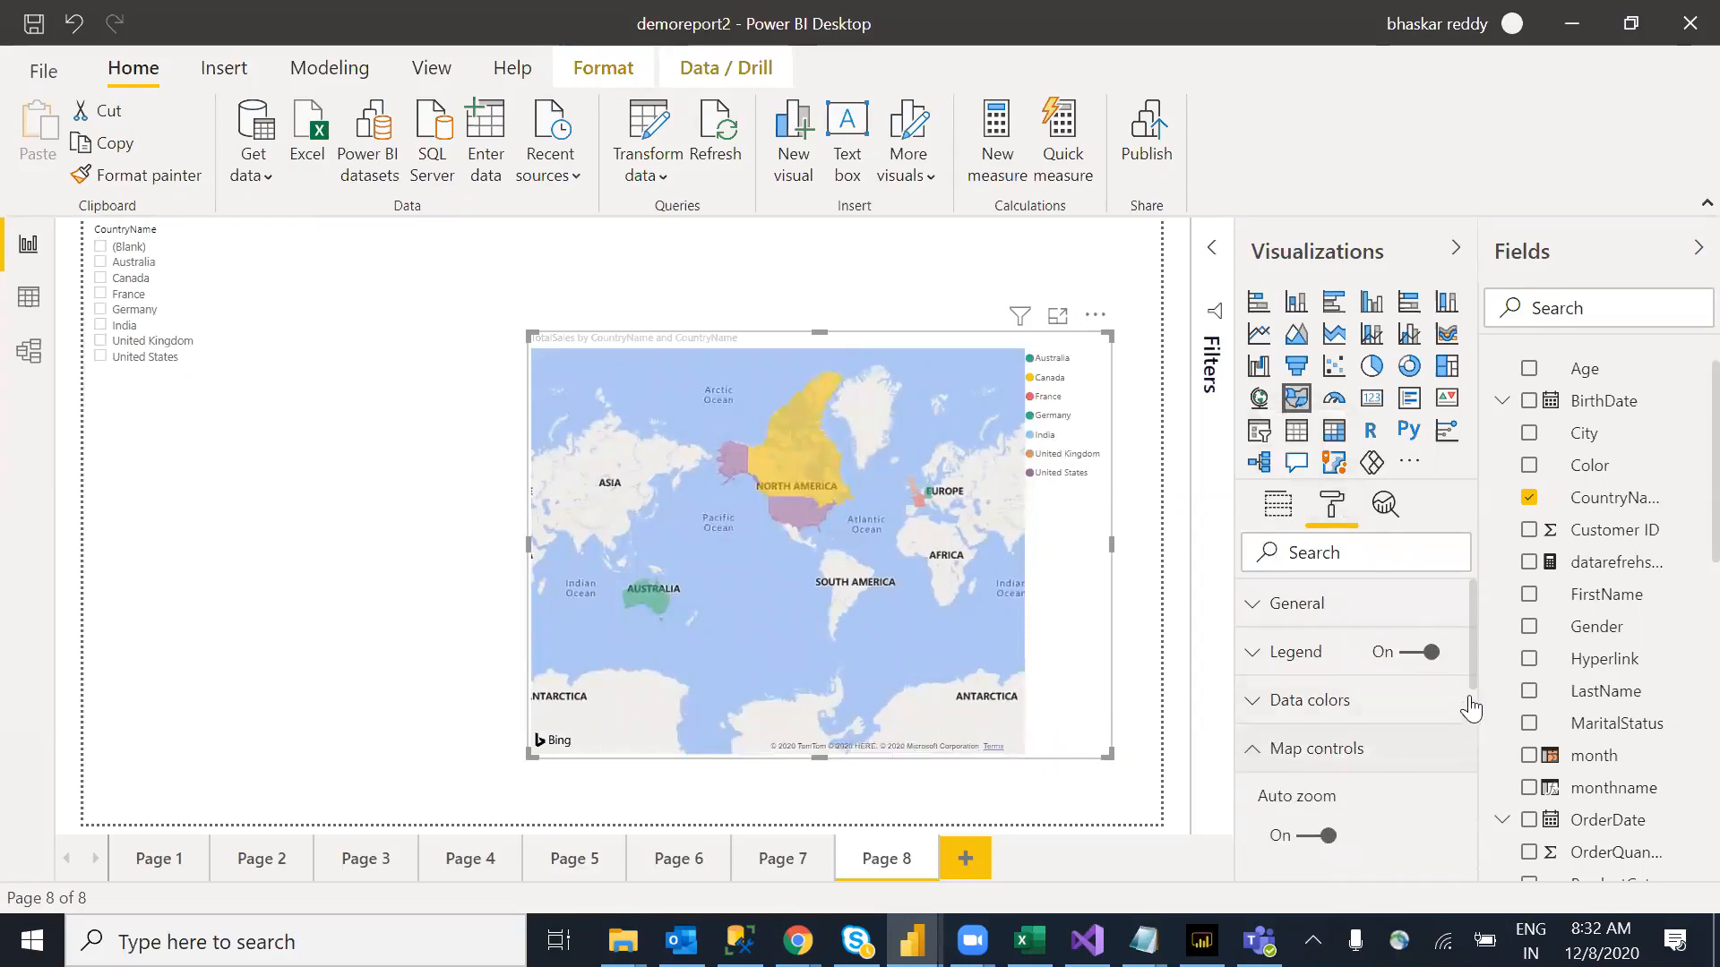
{"action": "left_click_drag", "start_coordinate": [1470, 660], "coordinate": [1470, 703]}
{"action": "left_click", "coordinate": [1313, 716]}
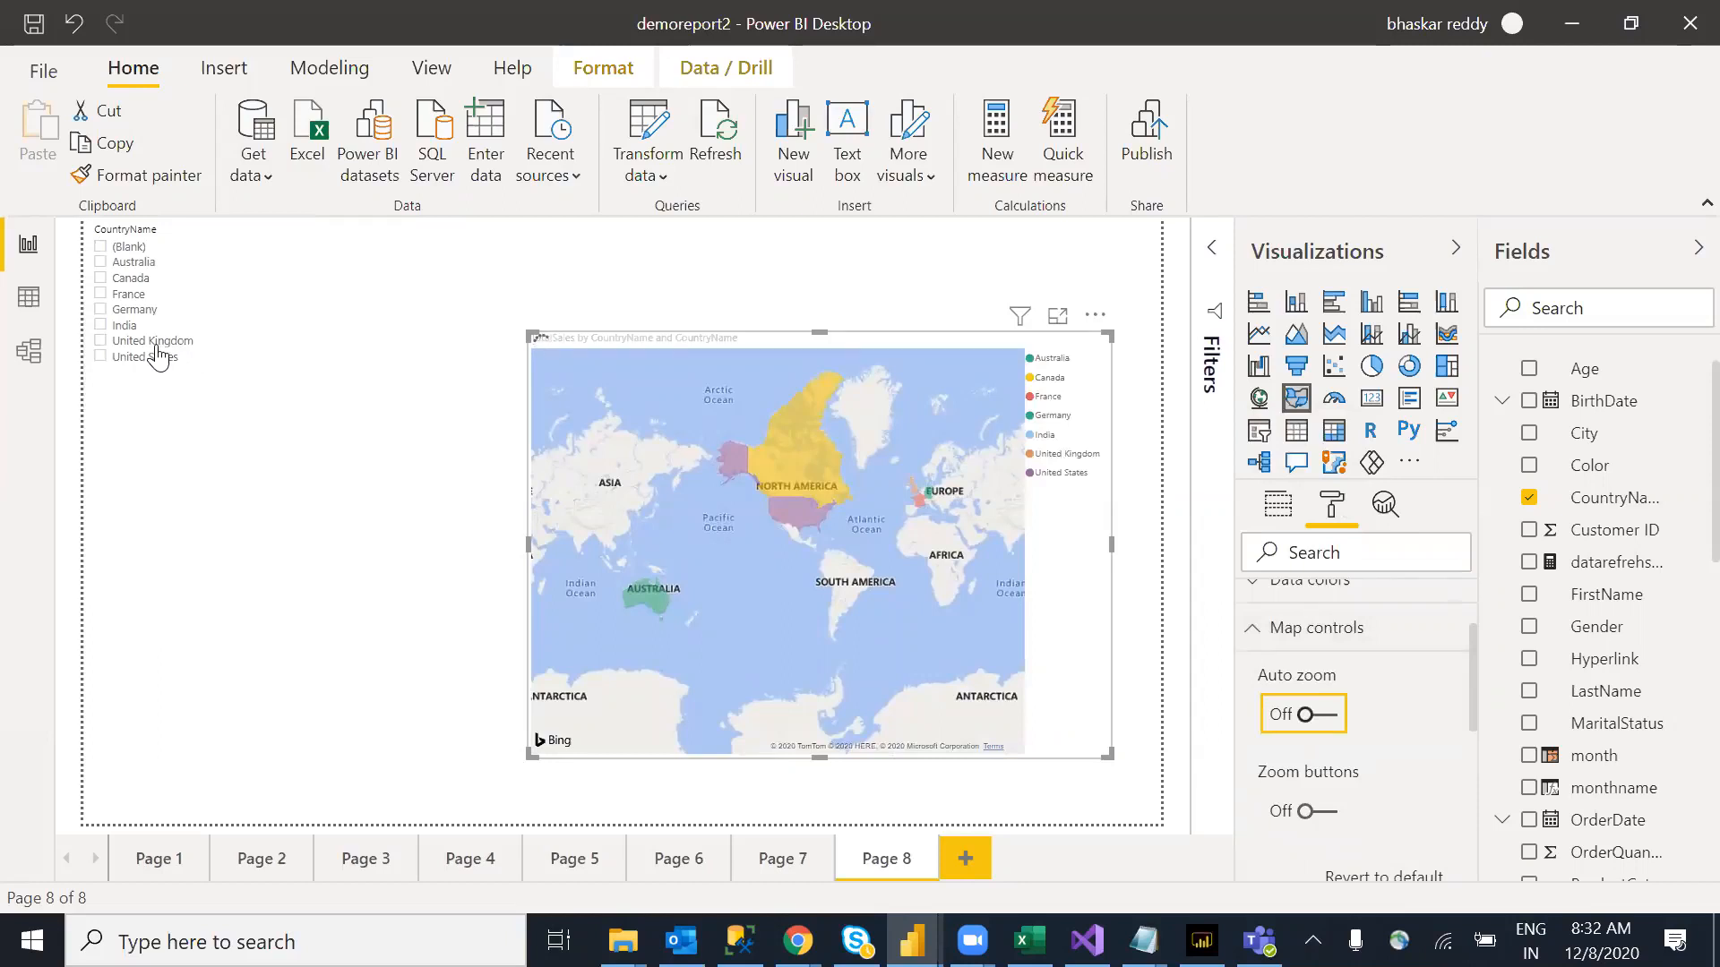
{"action": "left_click", "coordinate": [157, 347]}
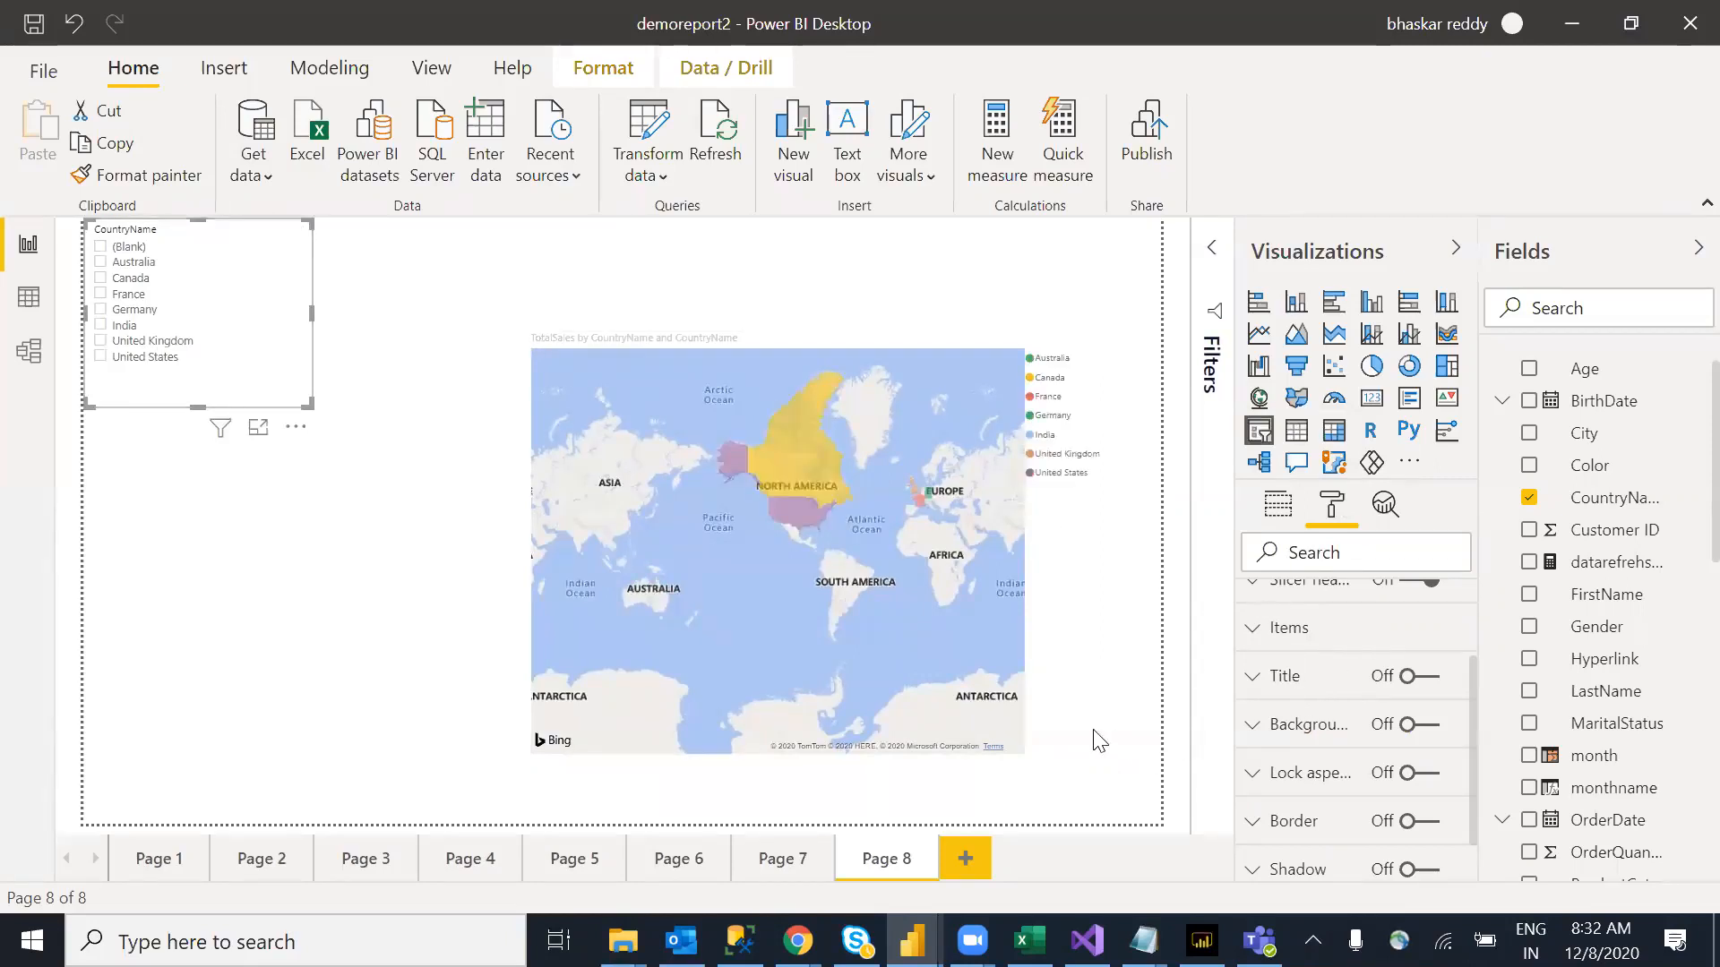
{"action": "left_click", "coordinate": [1032, 712]}
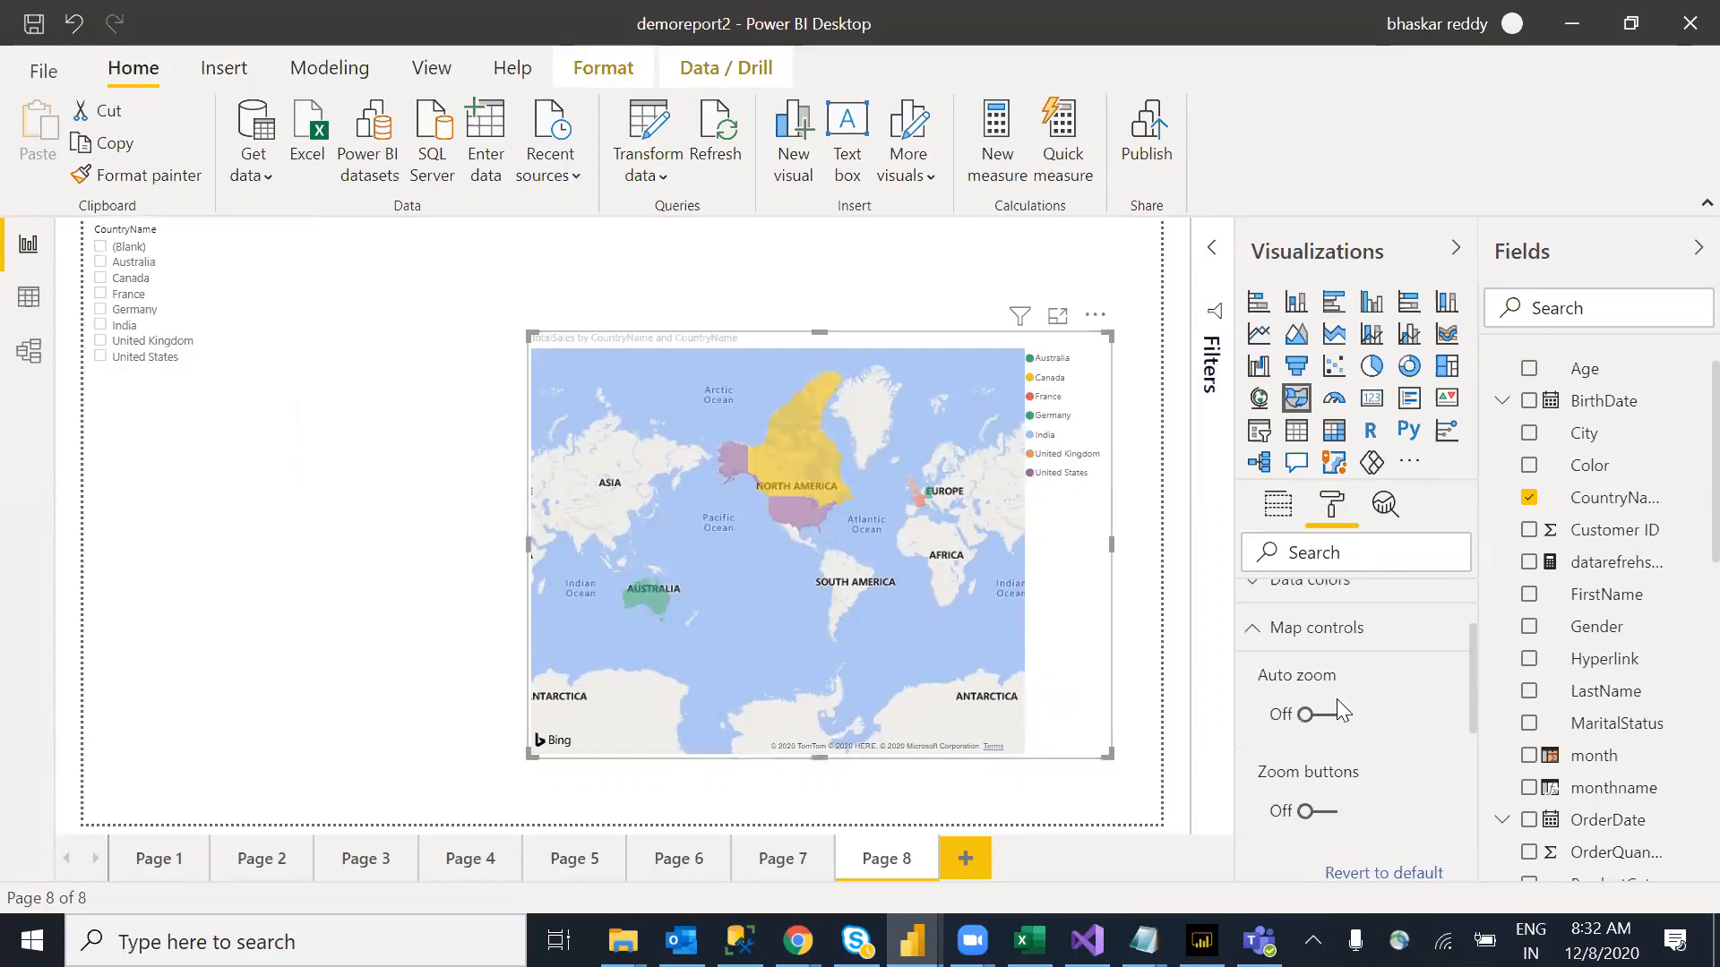
Step: Turn on the map's zoom buttons and try zooming the map in and out with them
{"action": "left_click", "coordinate": [1308, 812]}
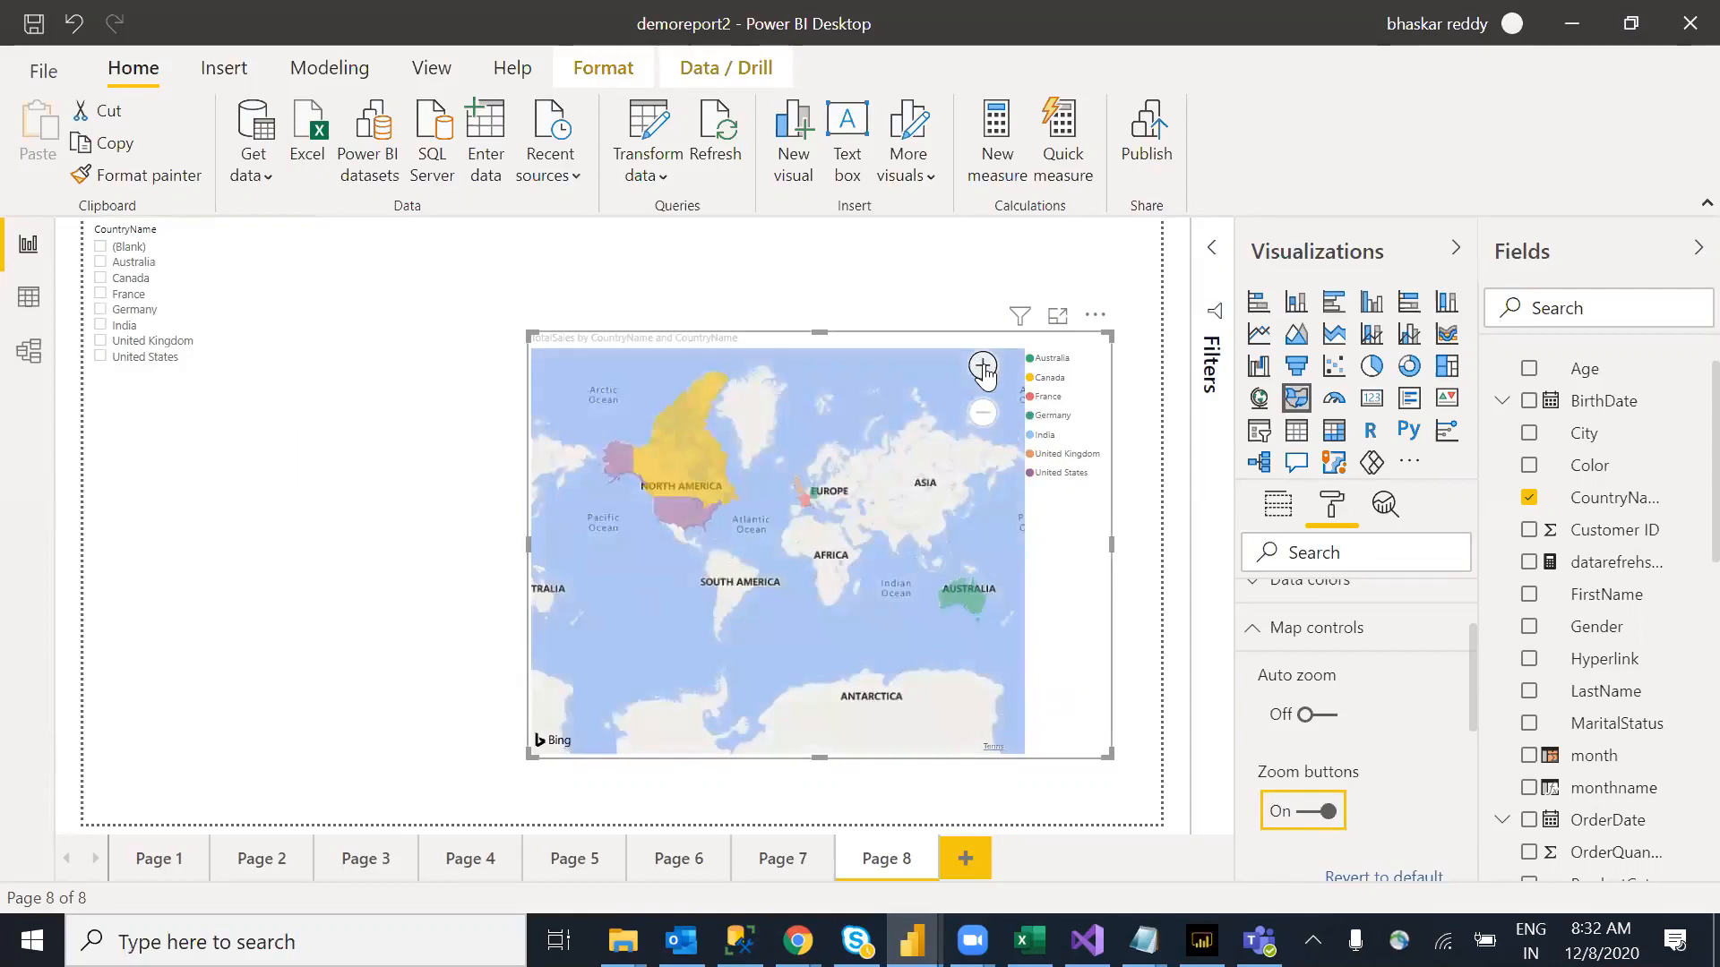
{"action": "left_click", "coordinate": [984, 367]}
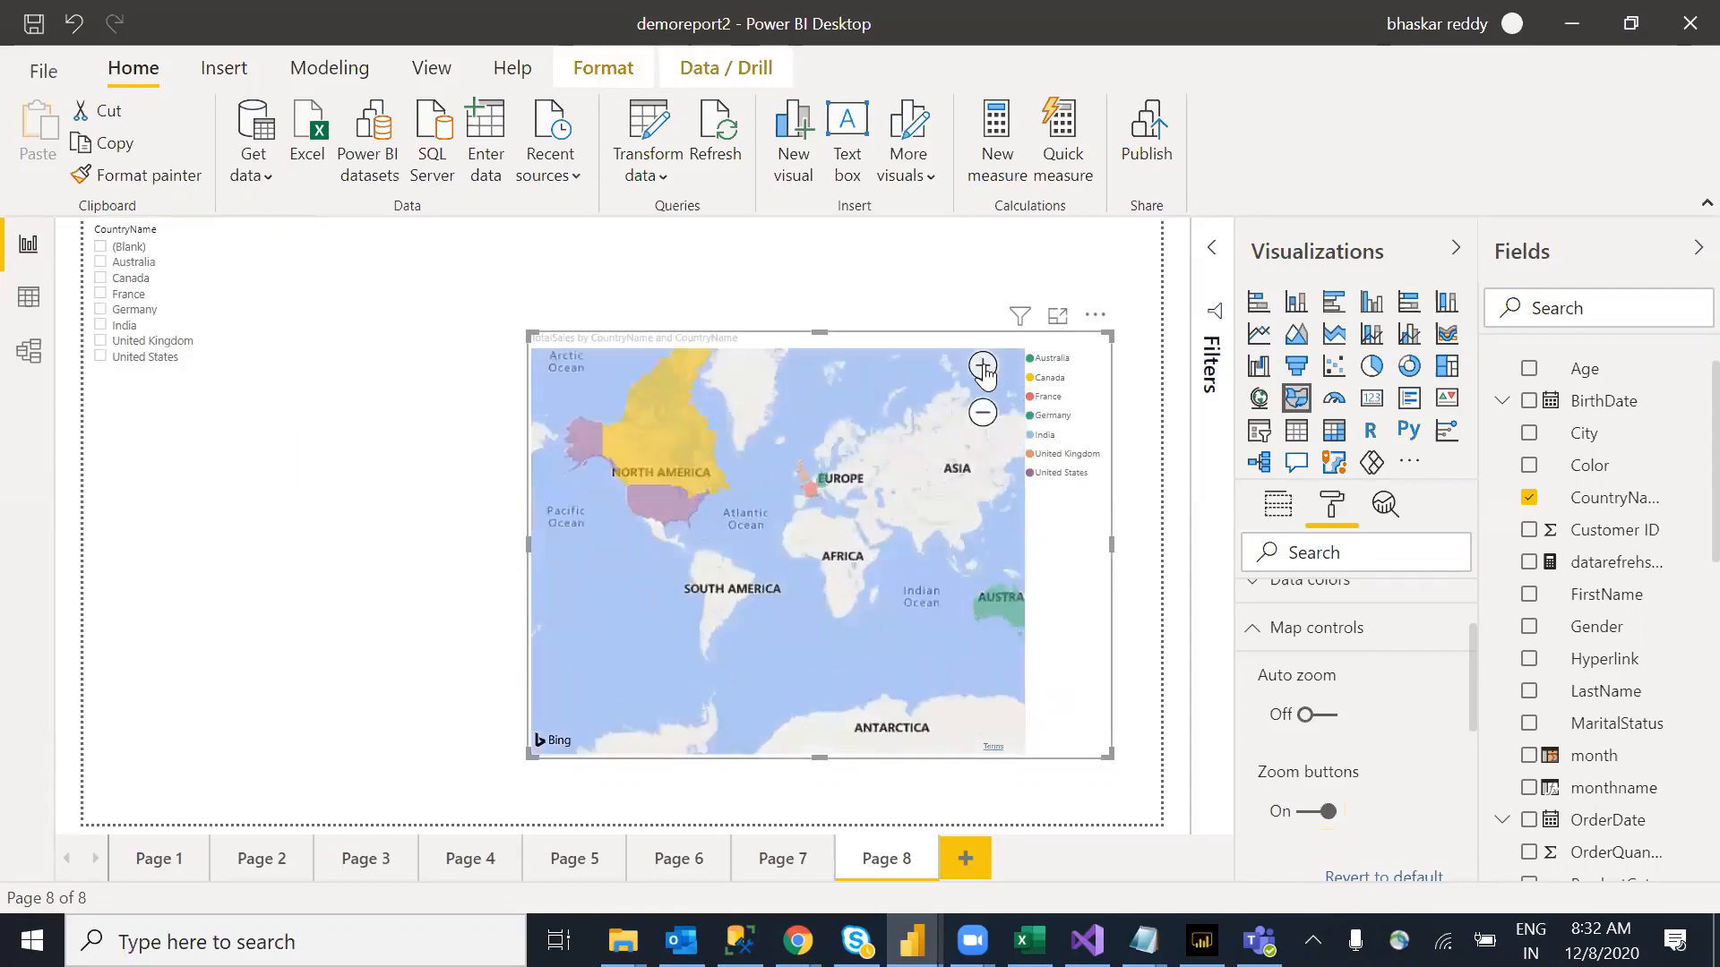
{"action": "left_click", "coordinate": [983, 413]}
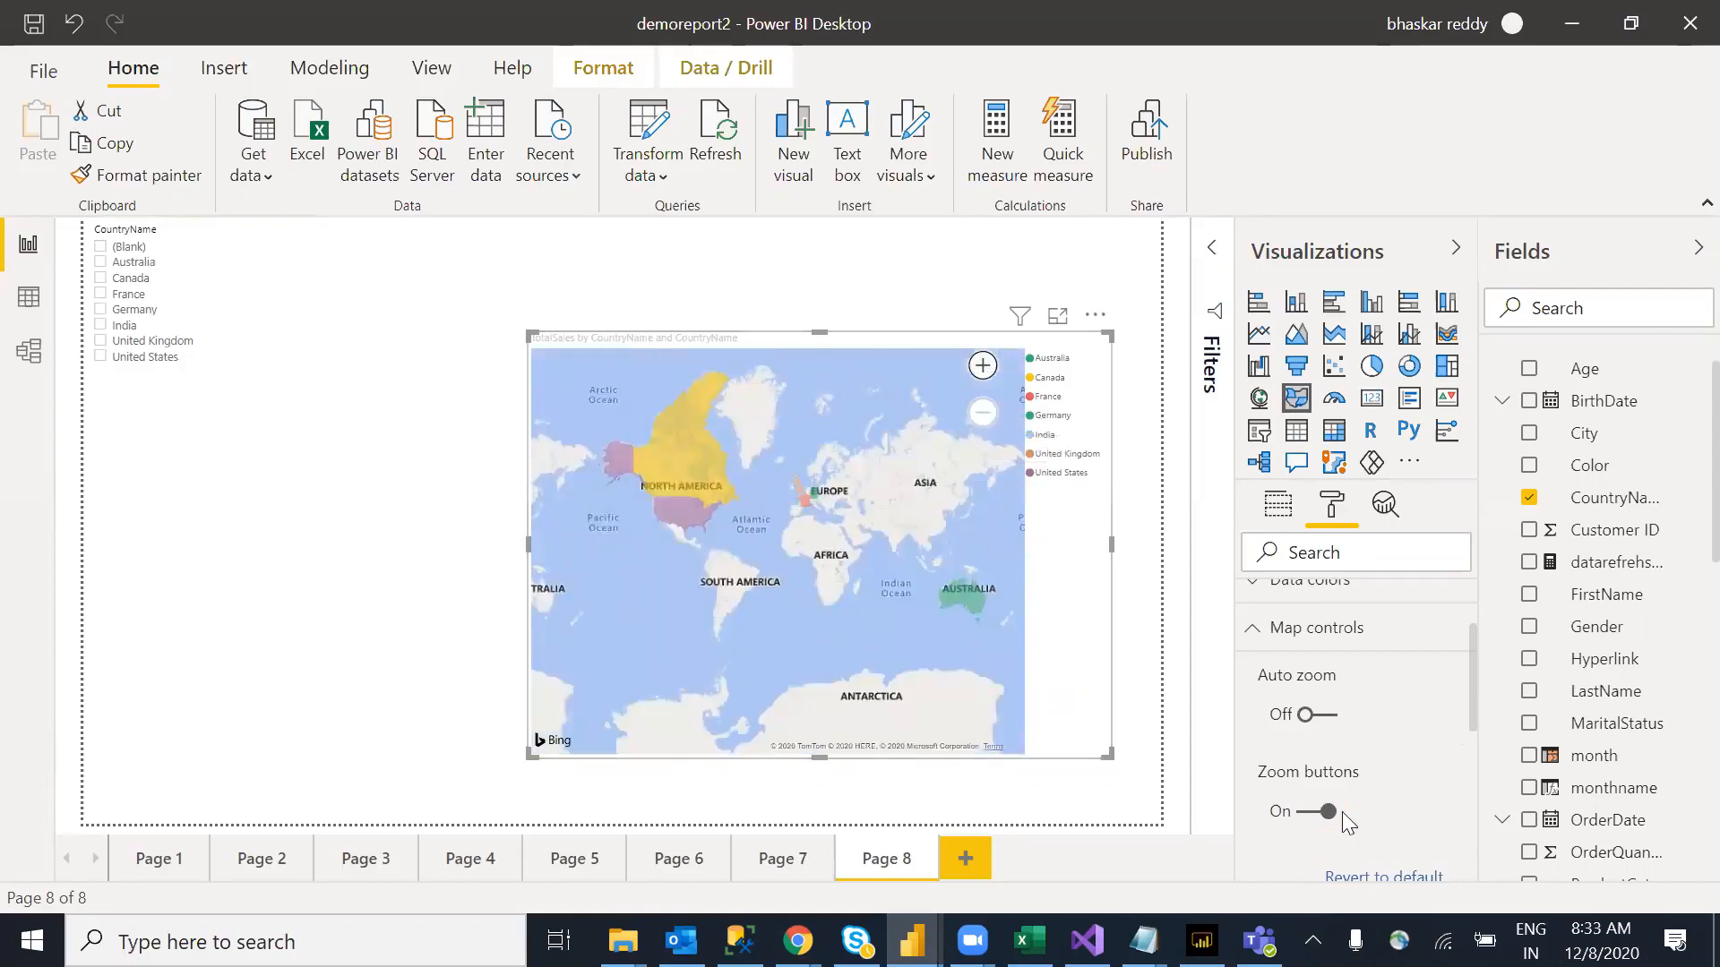
Step: Set the map style theme to Aerial and turn off the map labels
{"action": "left_click_drag", "start_coordinate": [1471, 686], "coordinate": [1466, 611]}
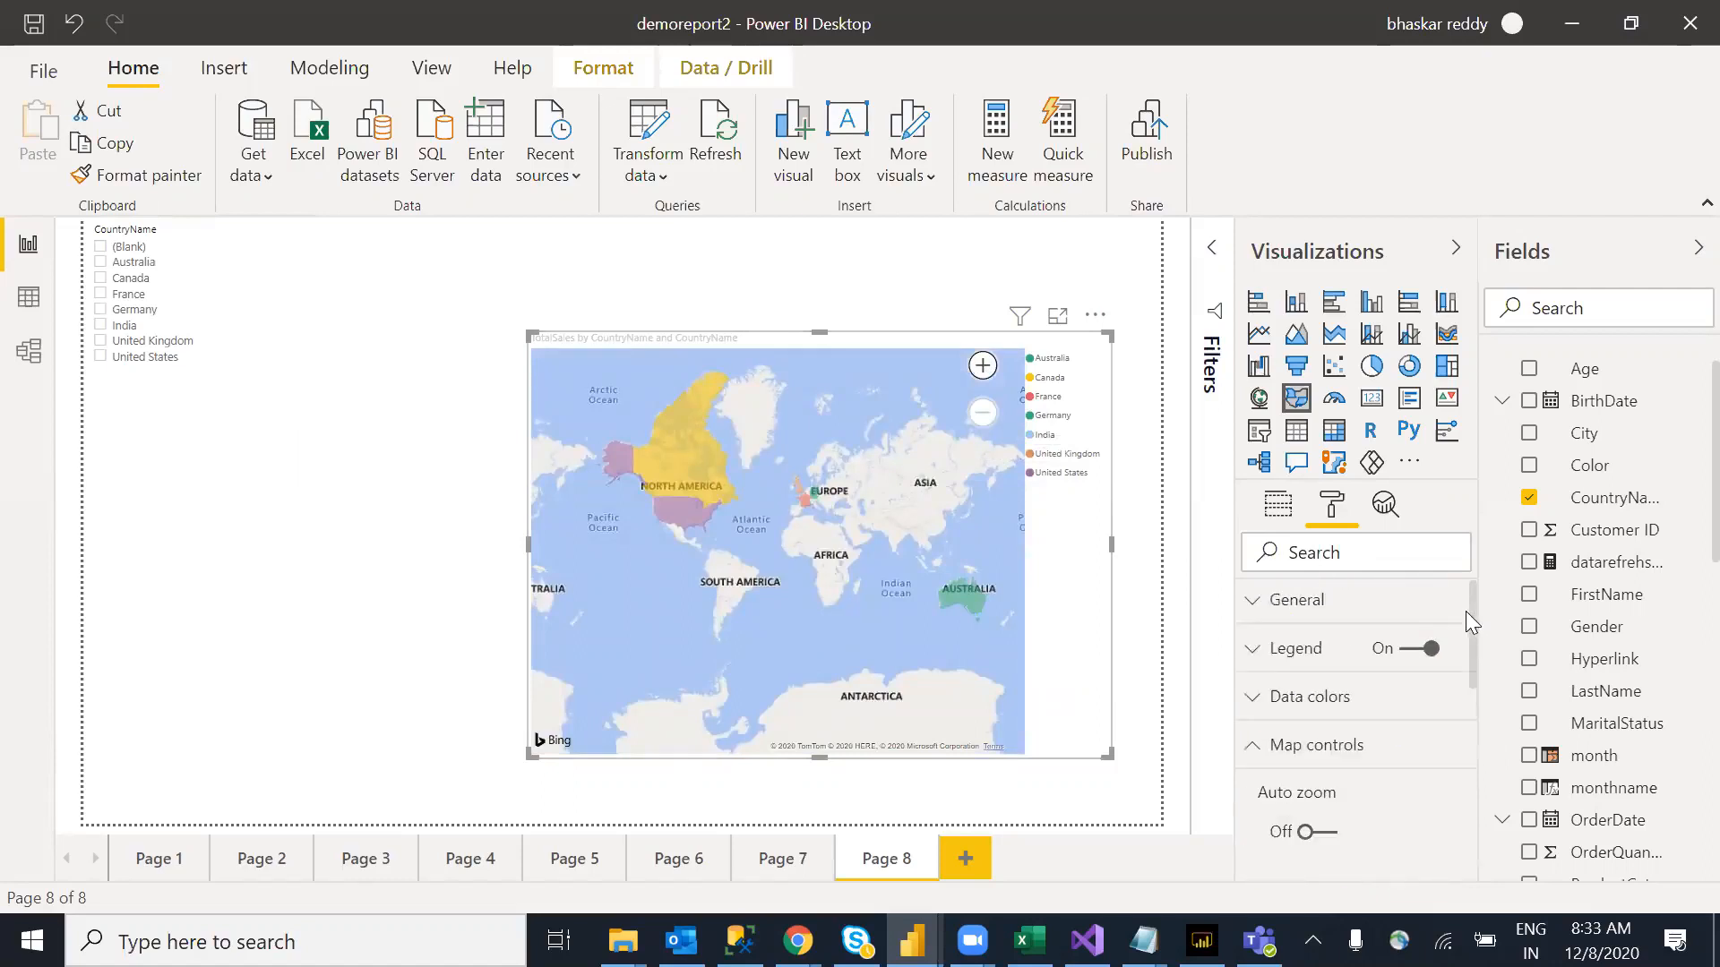
{"action": "left_click", "coordinate": [1253, 745]}
{"action": "left_click", "coordinate": [1272, 803]}
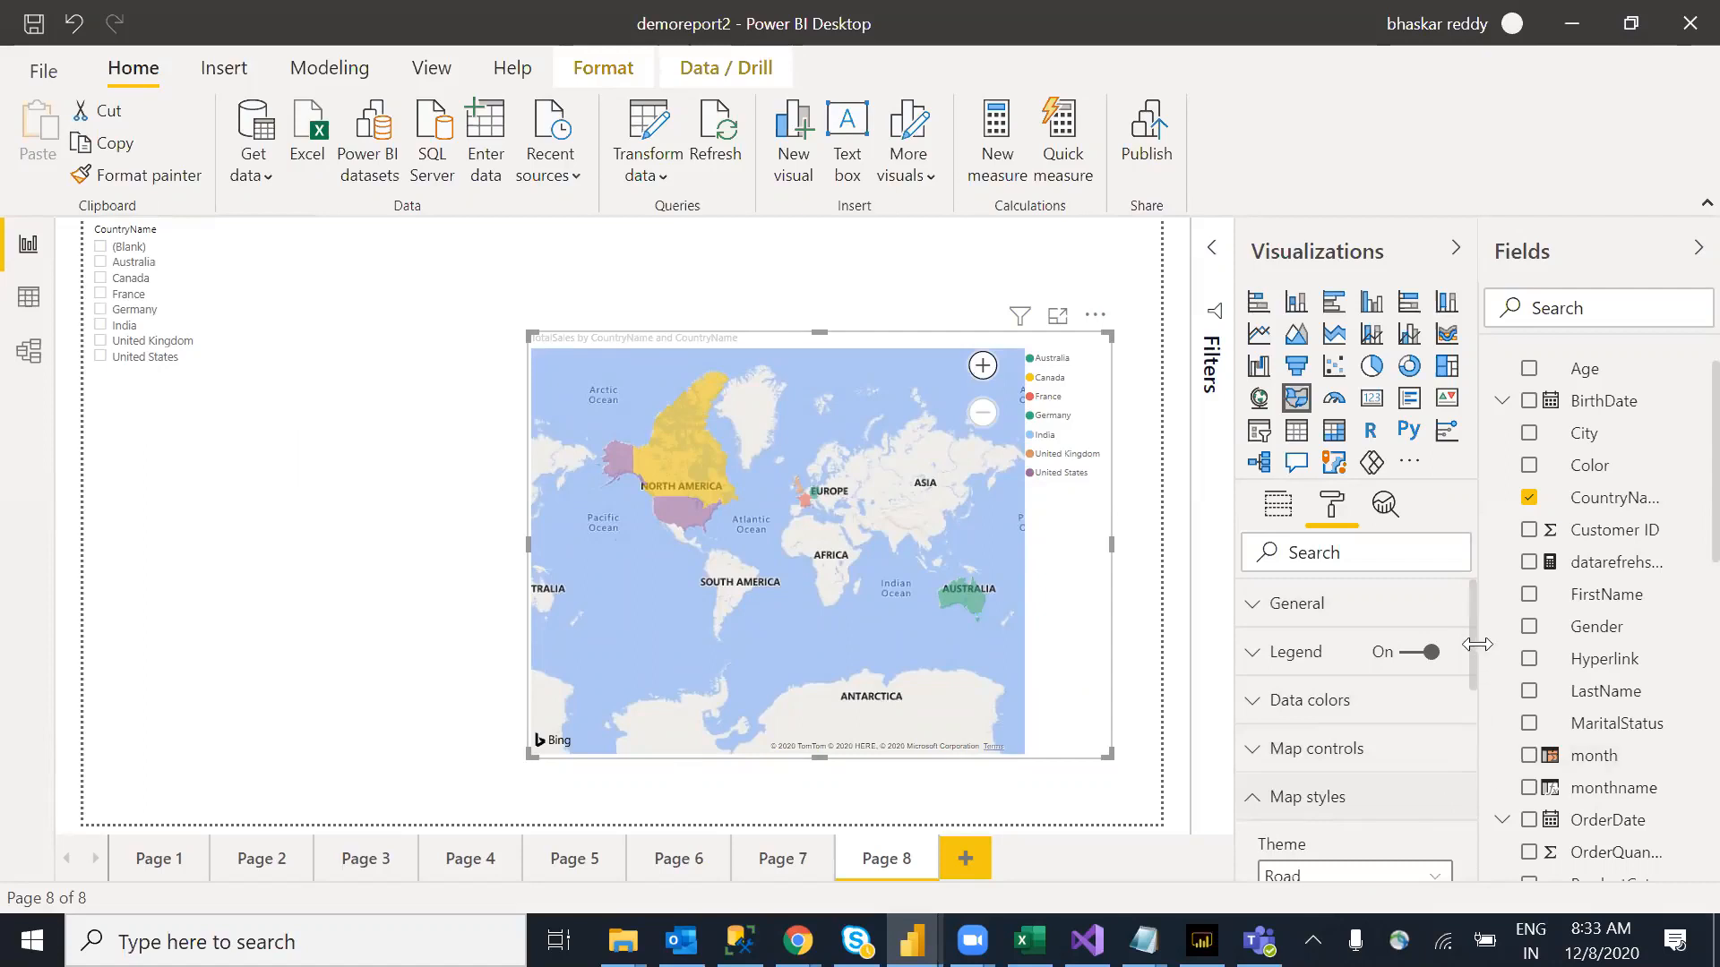
{"action": "left_click_drag", "start_coordinate": [1475, 618], "coordinate": [1475, 684]}
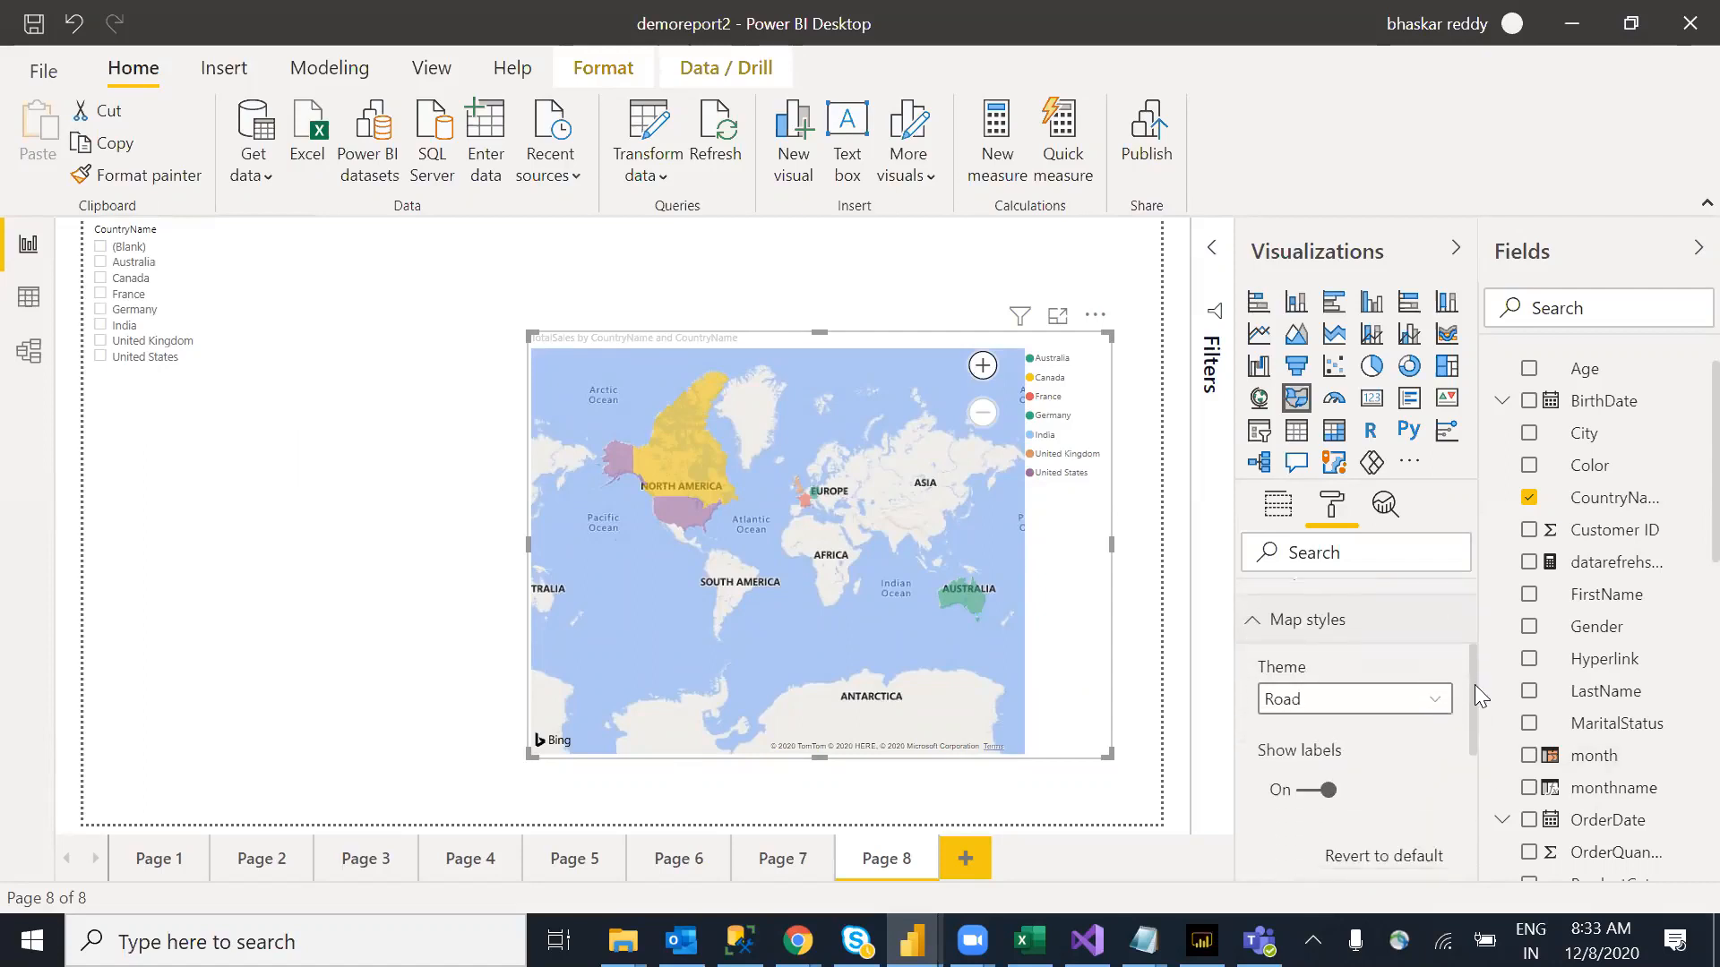
{"action": "left_click", "coordinate": [1431, 699]}
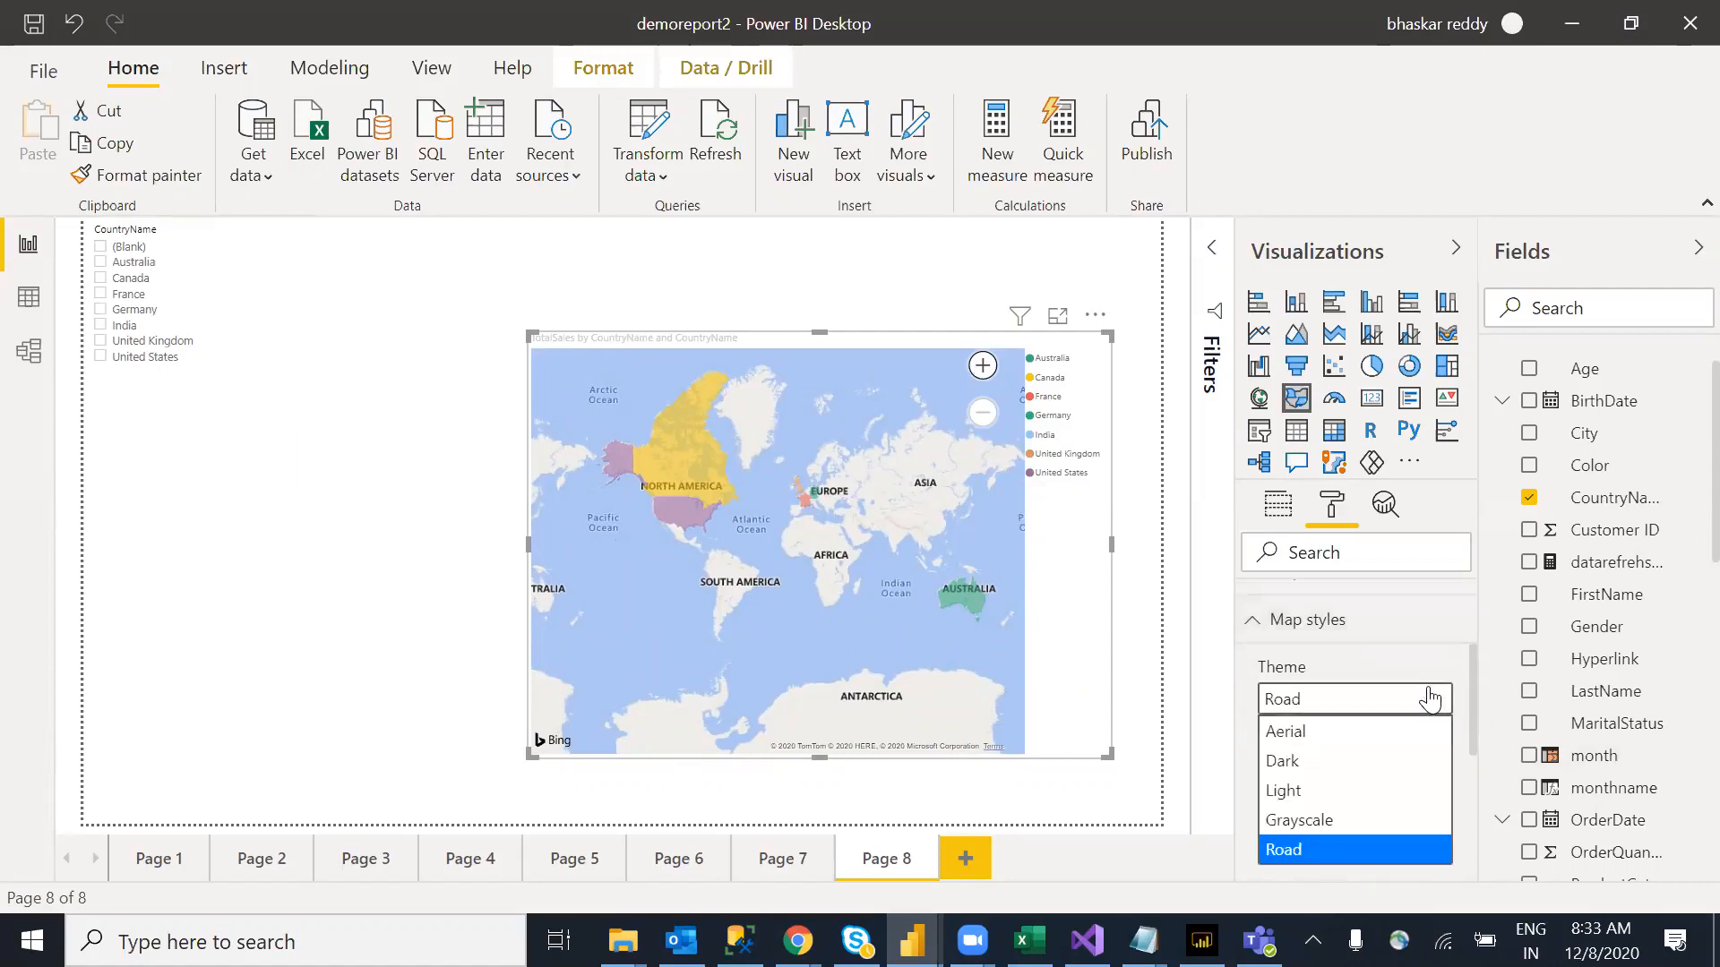
{"action": "left_click", "coordinate": [1330, 732]}
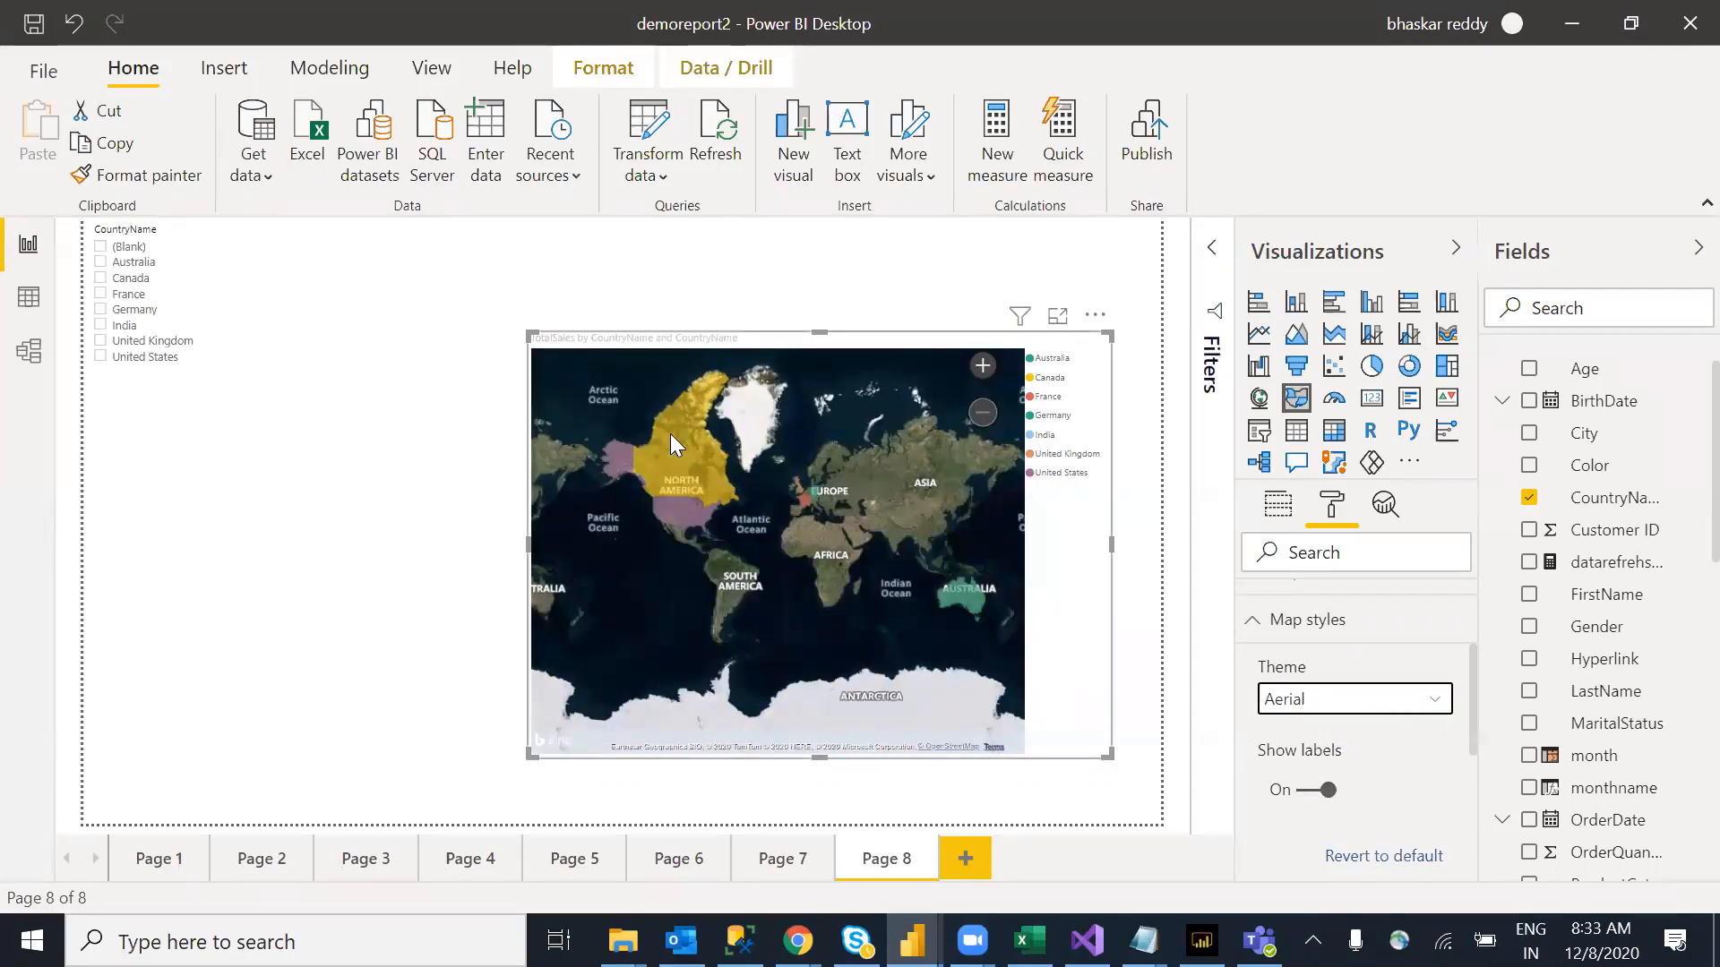
{"action": "left_click", "coordinate": [1306, 792]}
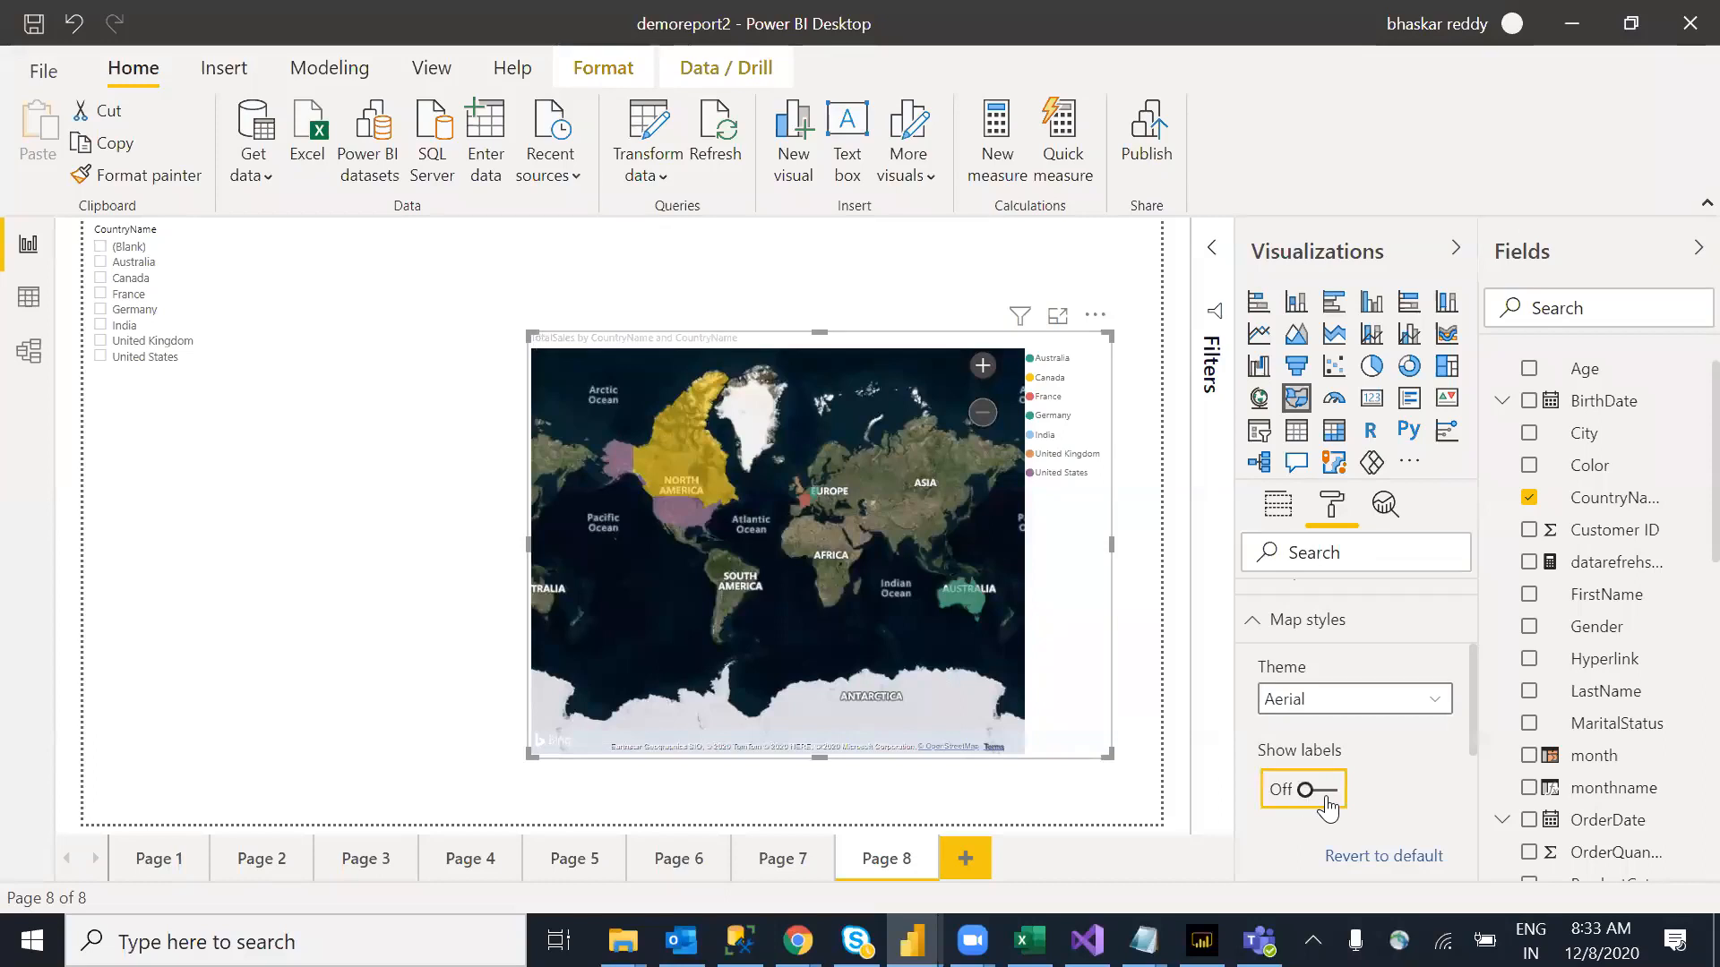
Step: Change the filled map's theme to Light and close its map style settings
{"action": "left_click", "coordinate": [1425, 700]}
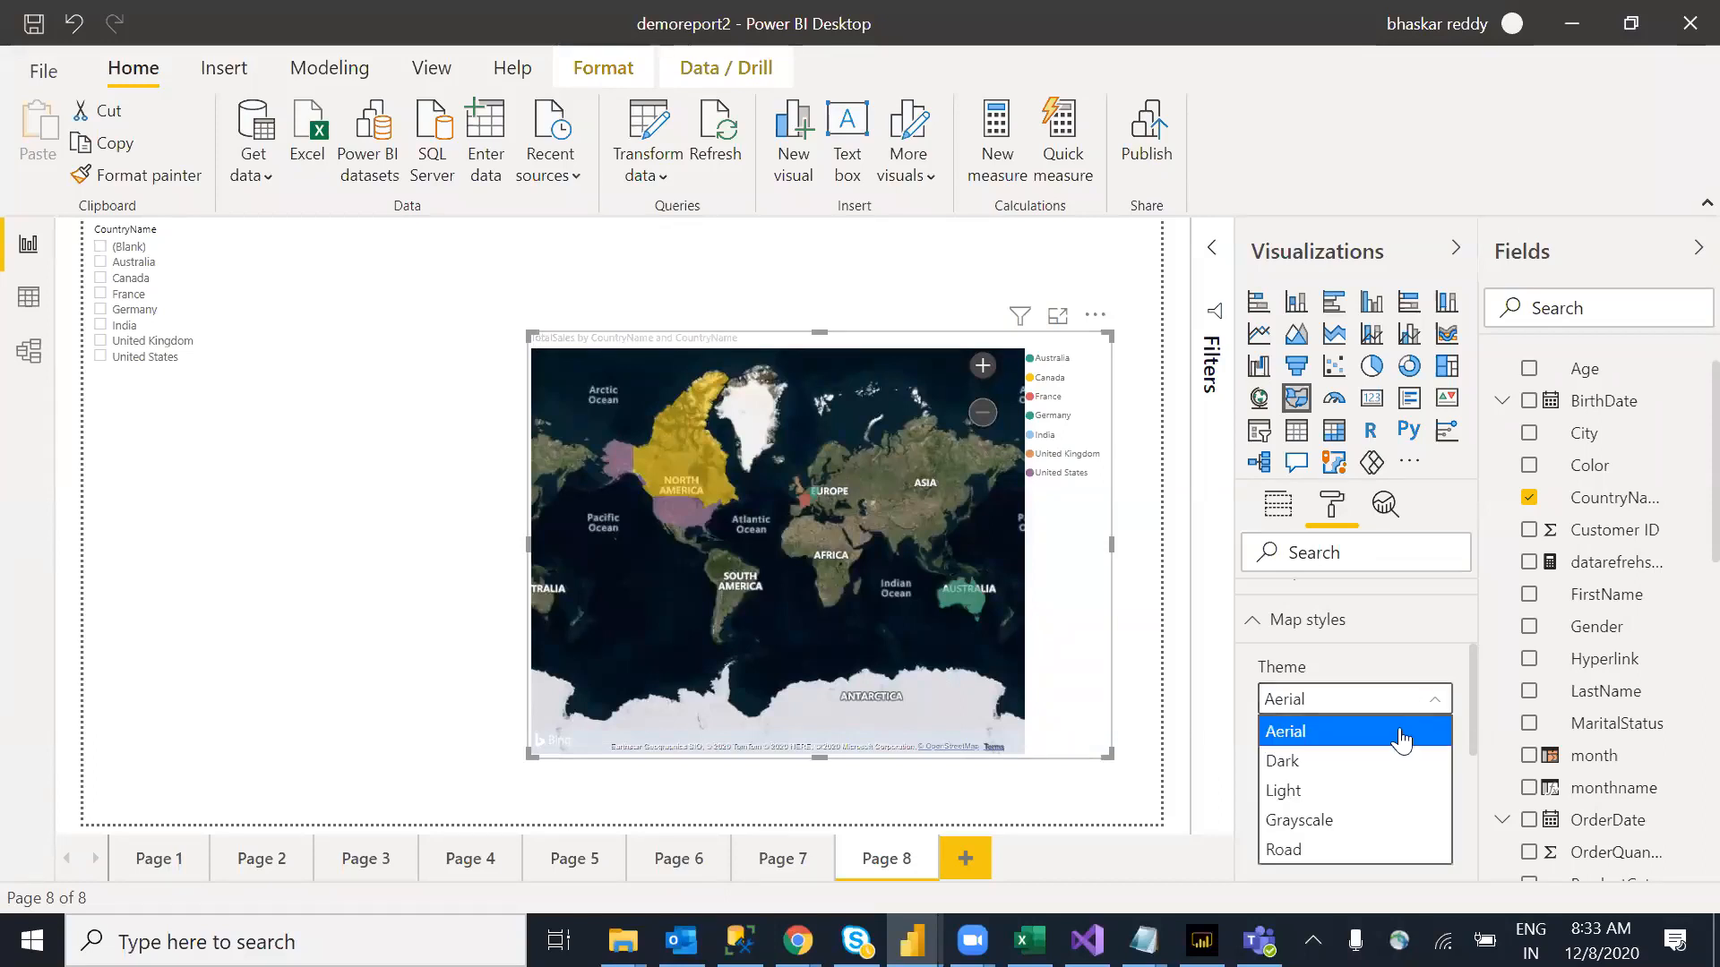
{"action": "left_click", "coordinate": [1315, 792]}
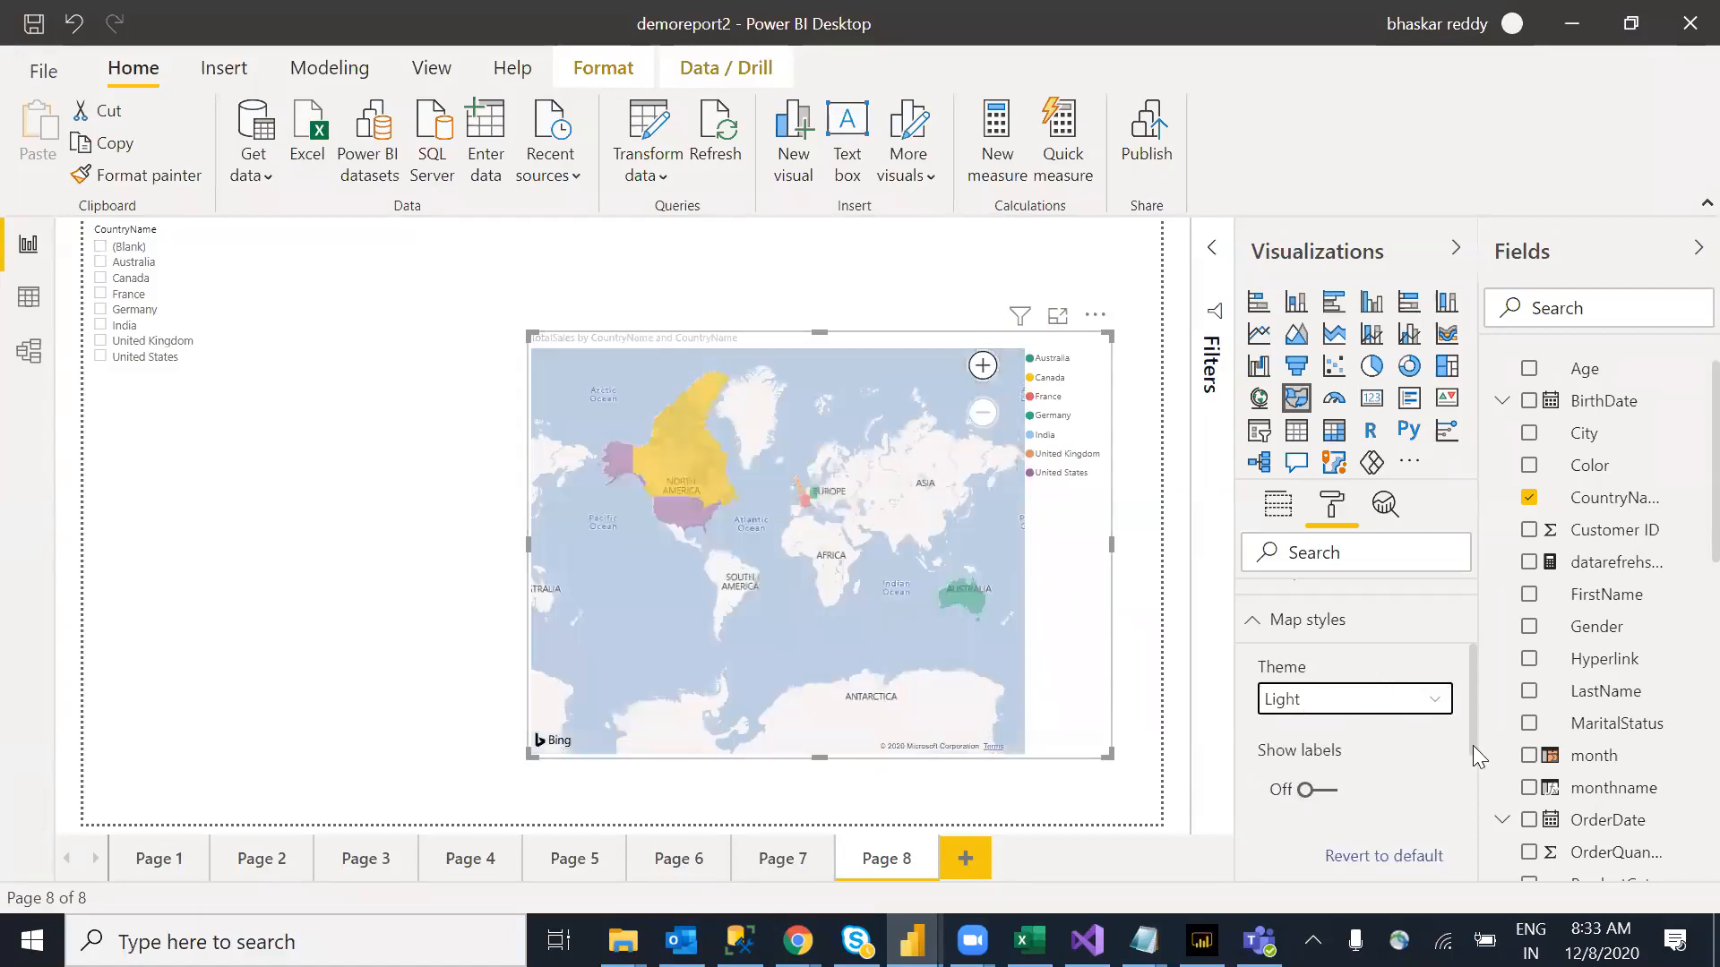
{"action": "left_click", "coordinate": [1254, 627]}
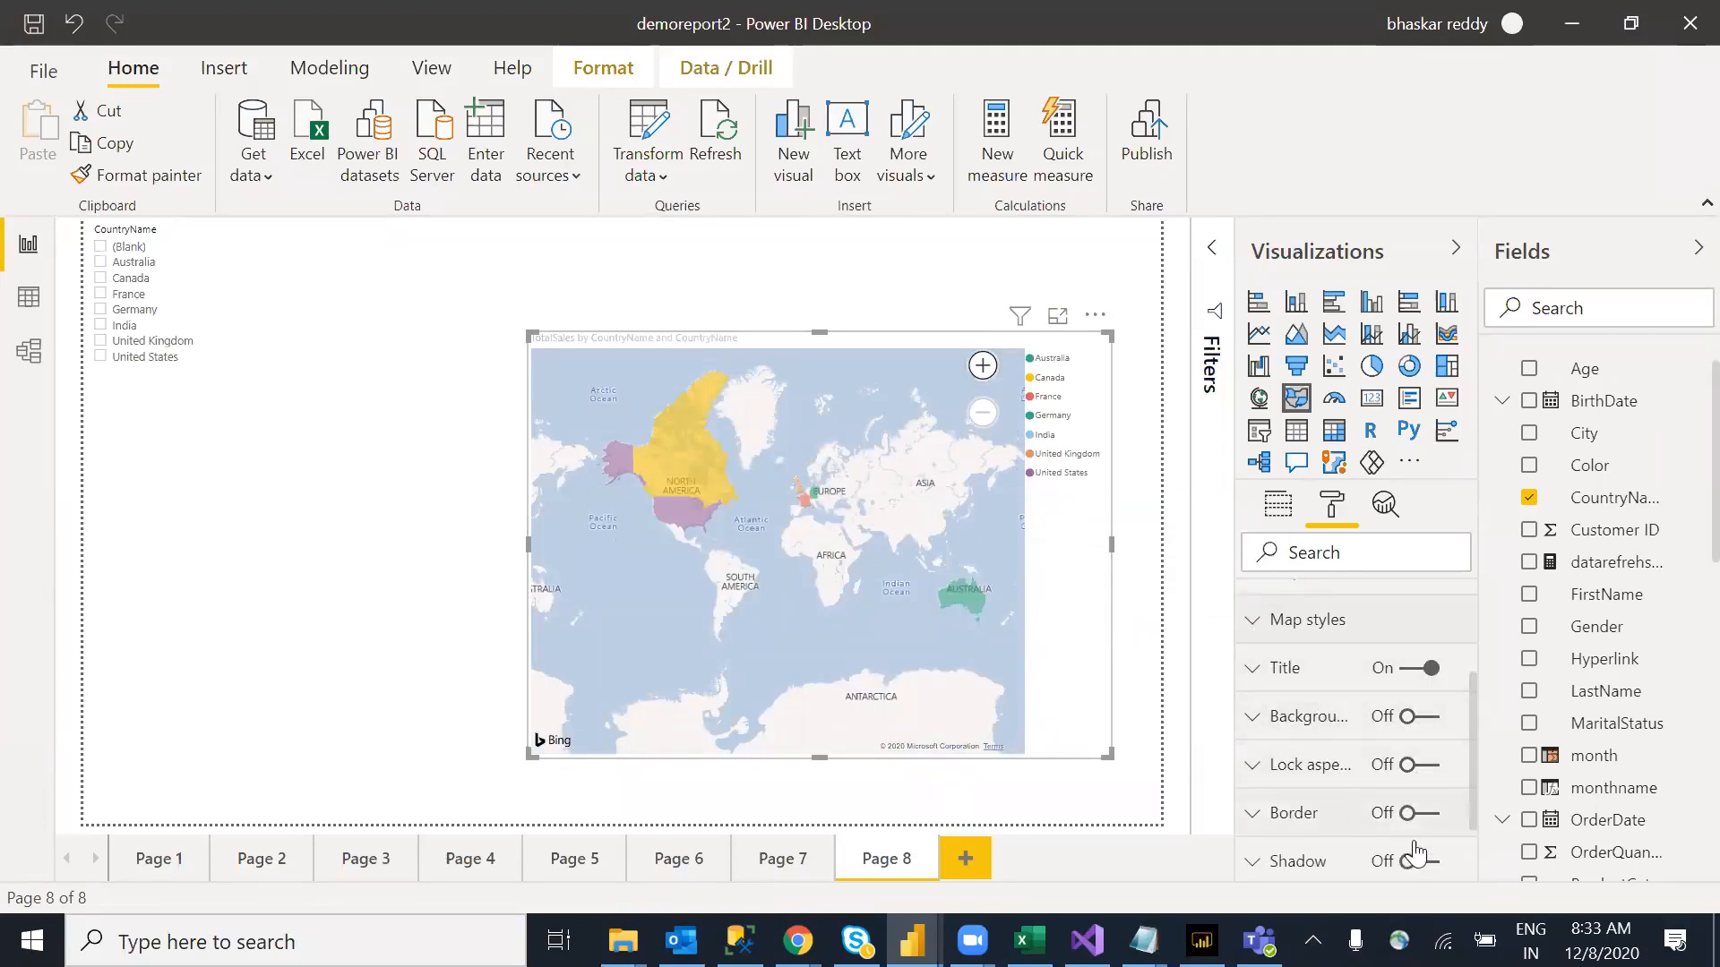
{"action": "left_click_drag", "start_coordinate": [1469, 691], "coordinate": [1471, 588]}
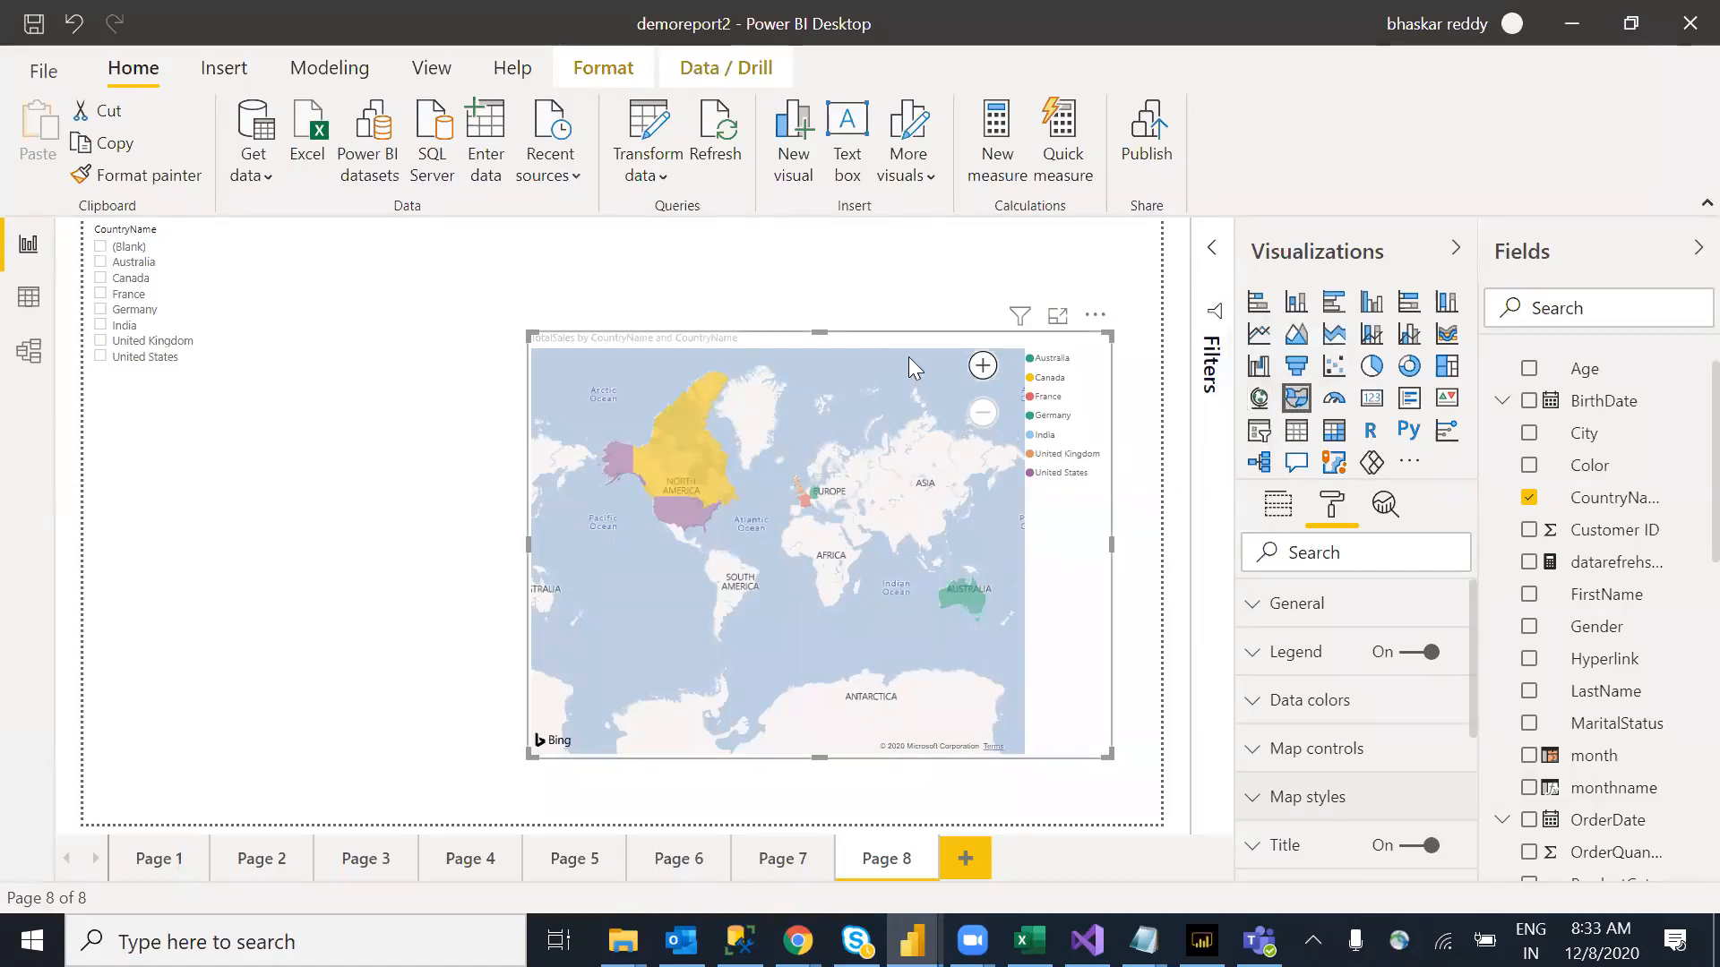
Step: Shift the map slightly toward the slicer and inspect its assigned fields and the tooltips for Canada and Australia
{"action": "left_click_drag", "start_coordinate": [882, 341], "coordinate": [772, 318]}
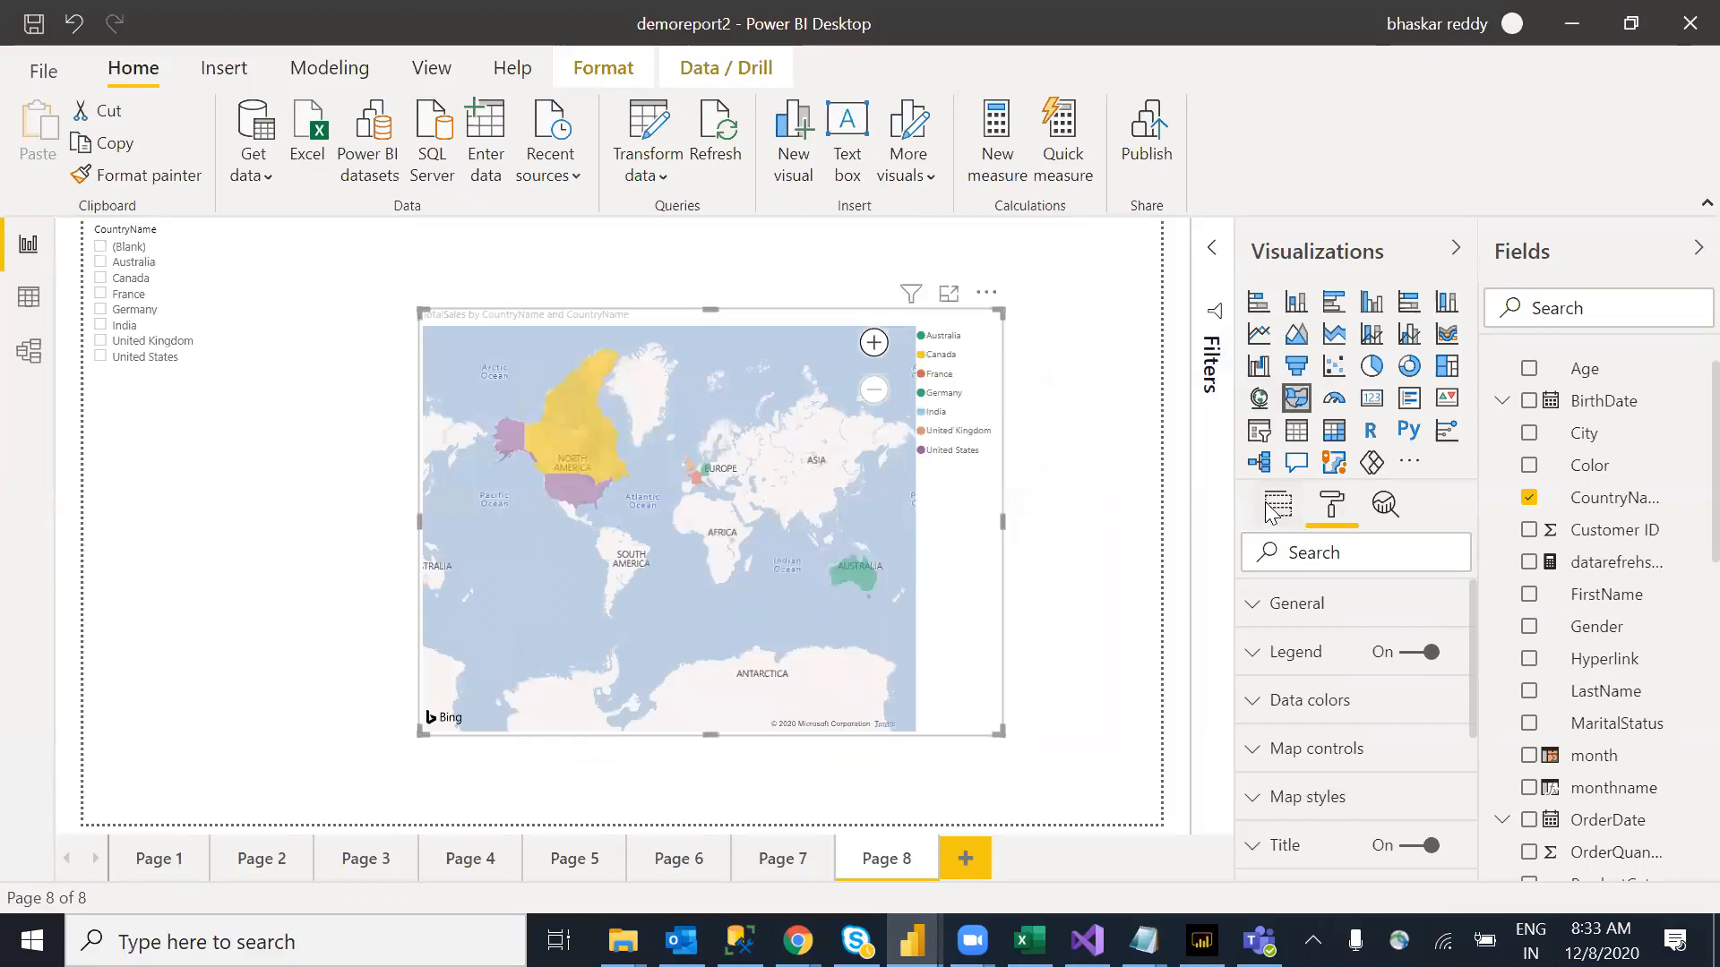
{"action": "left_click", "coordinate": [1275, 506]}
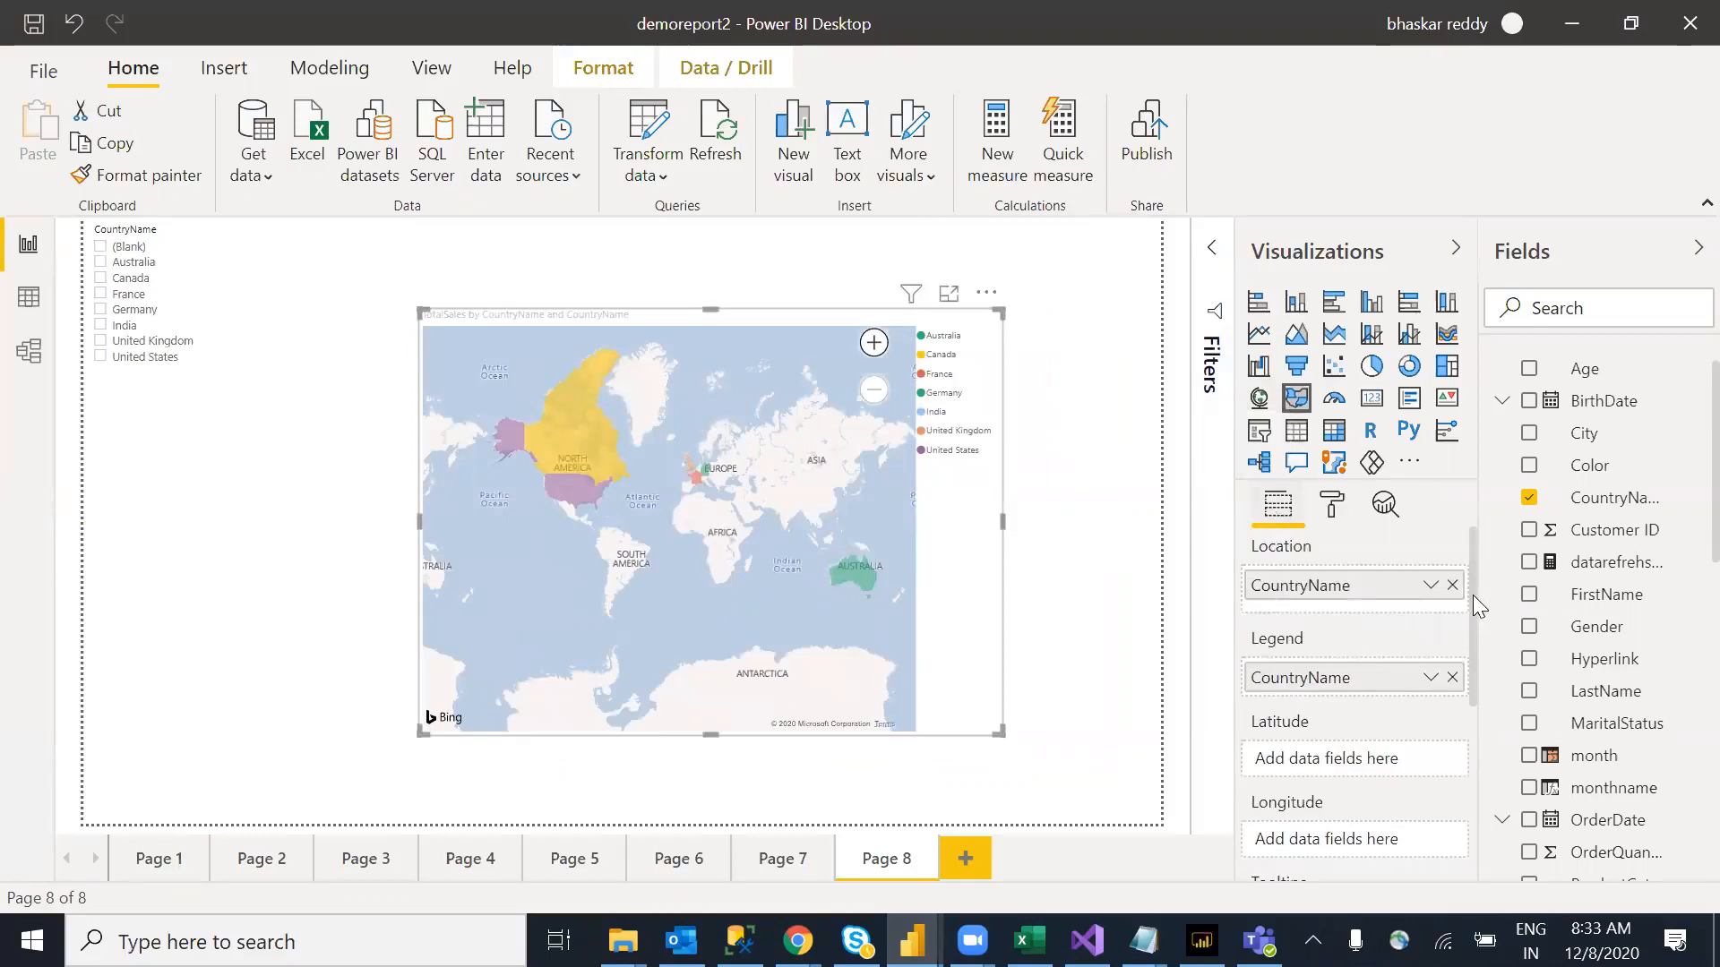
{"action": "scroll", "coordinate": [1474, 618], "scroll_direction": "down", "scroll_amount": 1}
{"action": "scroll", "coordinate": [1476, 630], "scroll_direction": "down", "scroll_amount": 1}
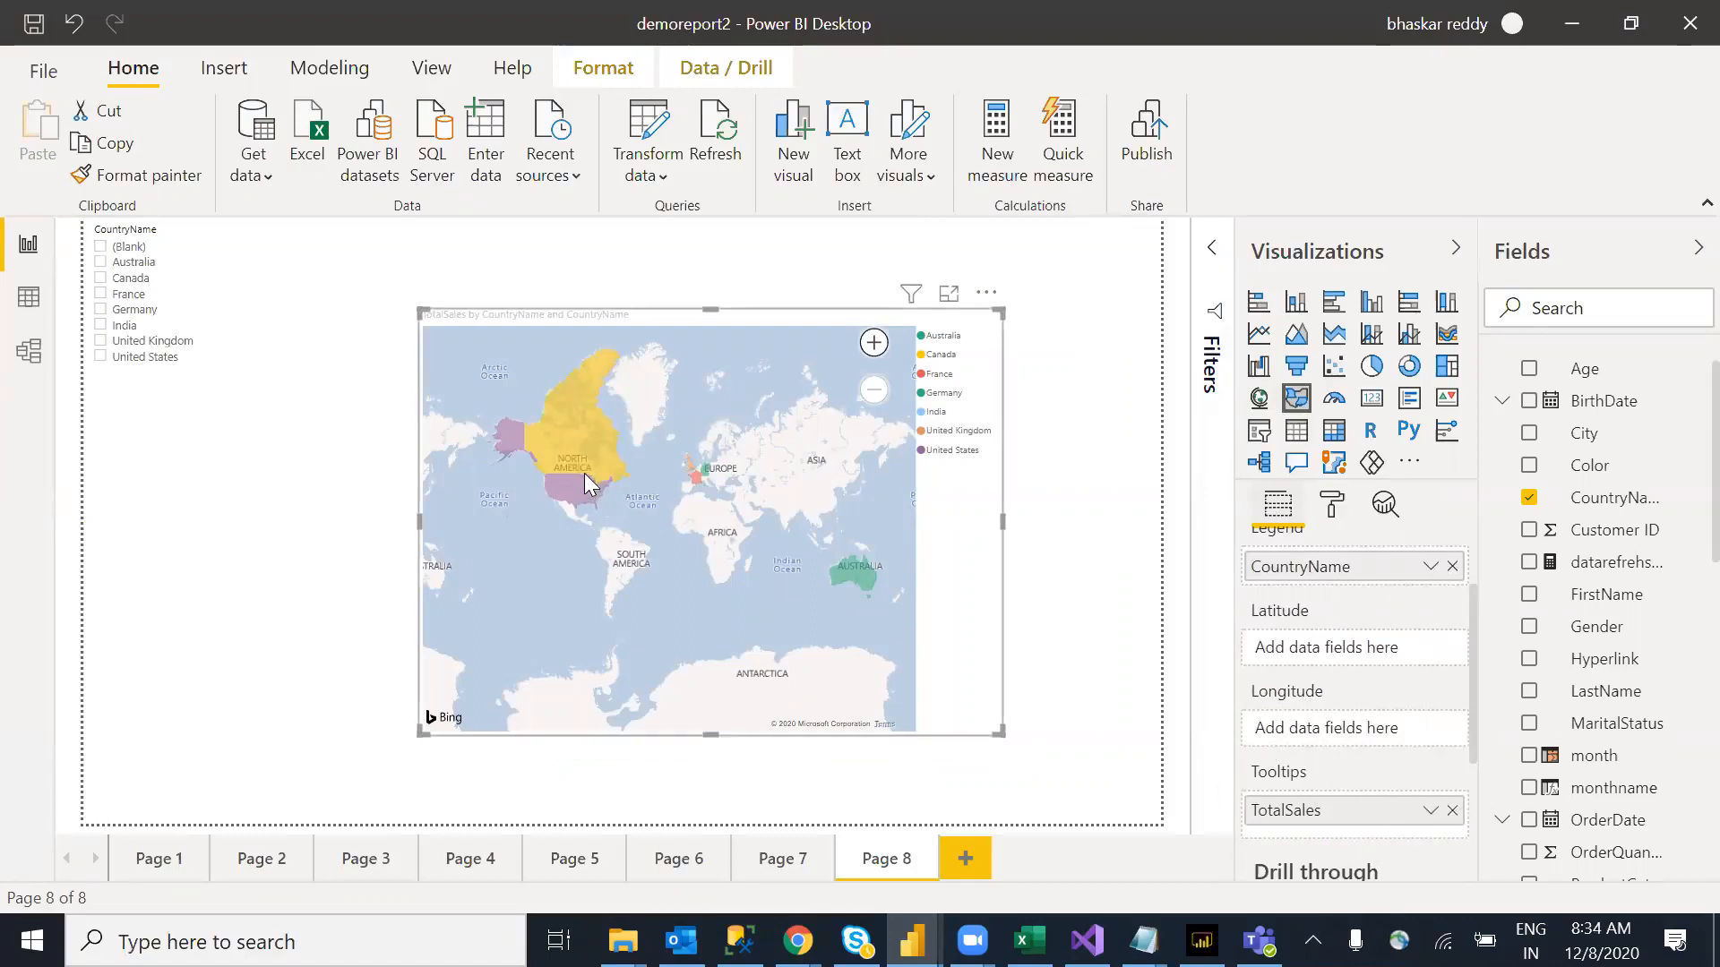
{"action": "mouse_move", "coordinate": [576, 455]}
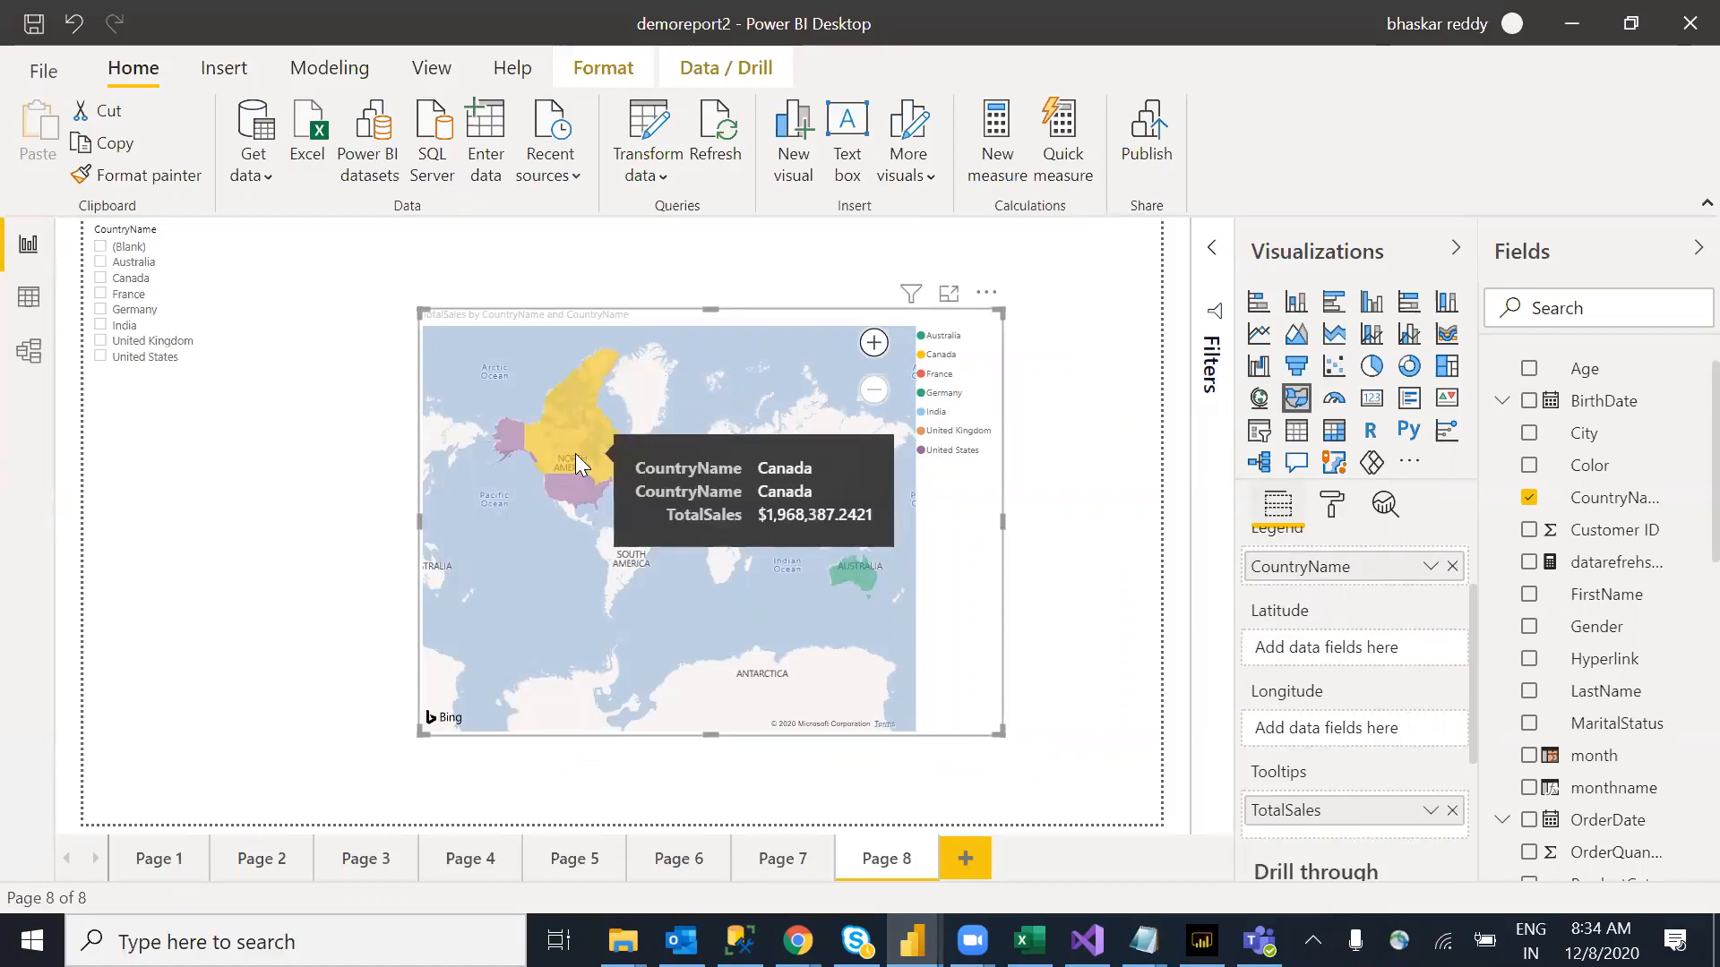
{"action": "mouse_move", "coordinate": [848, 578]}
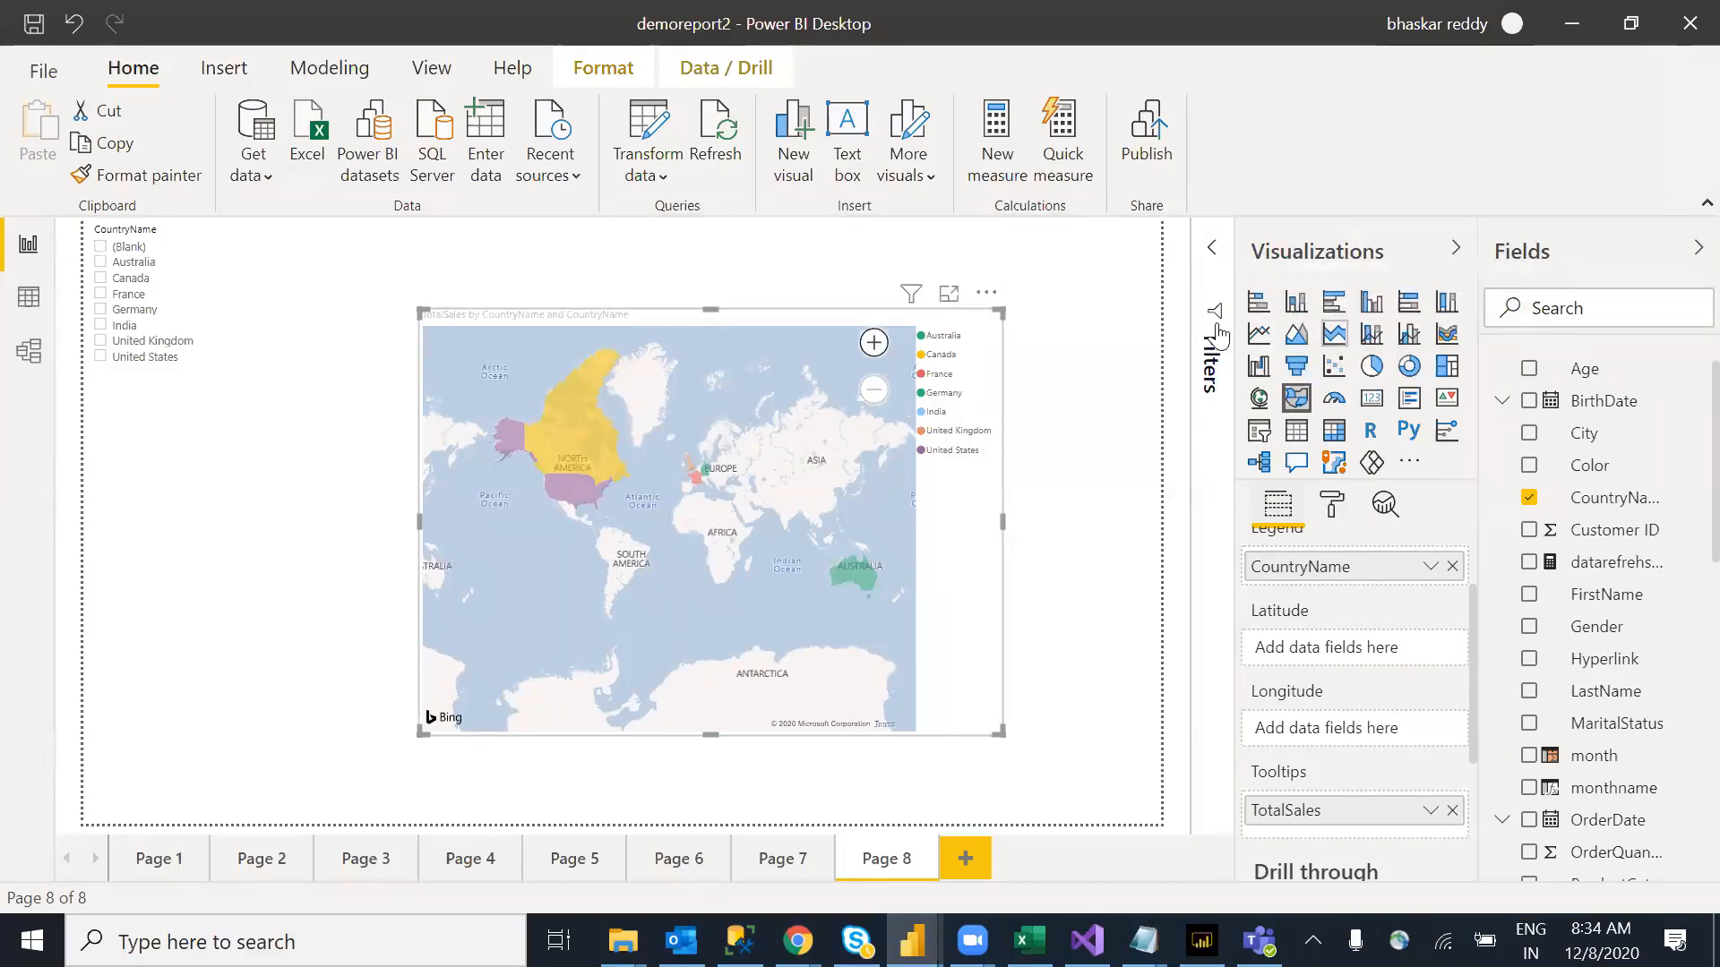
{"action": "left_click", "coordinate": [218, 70]}
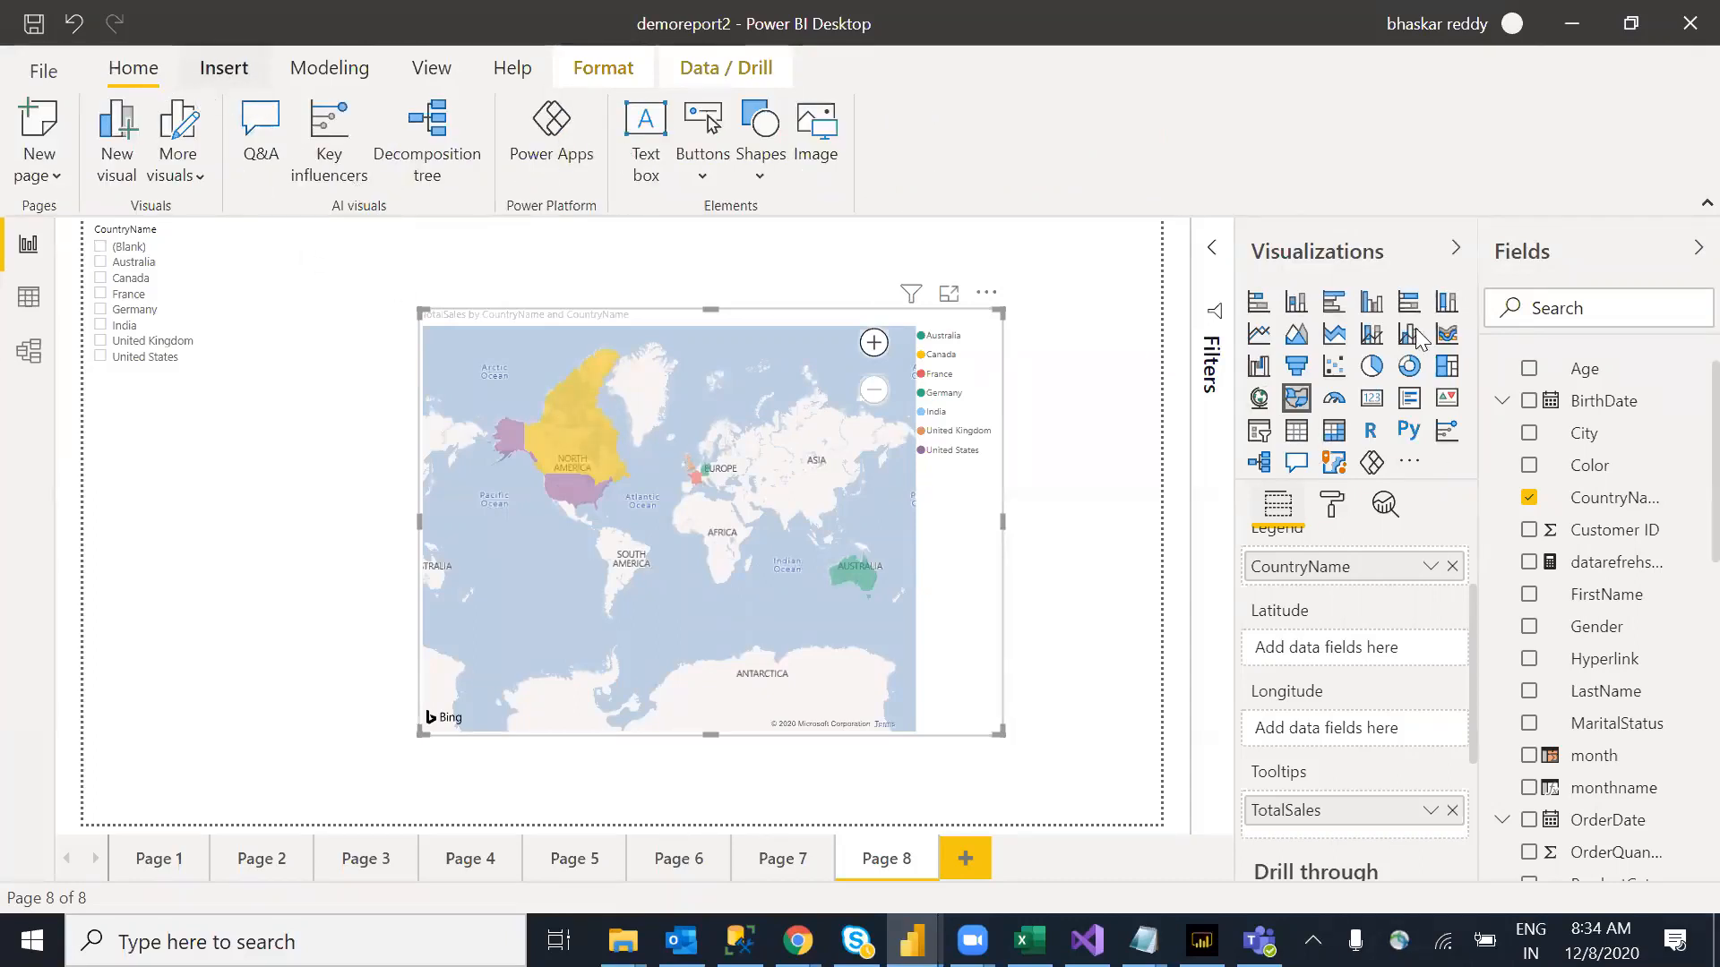
{"action": "left_click", "coordinate": [369, 558]}
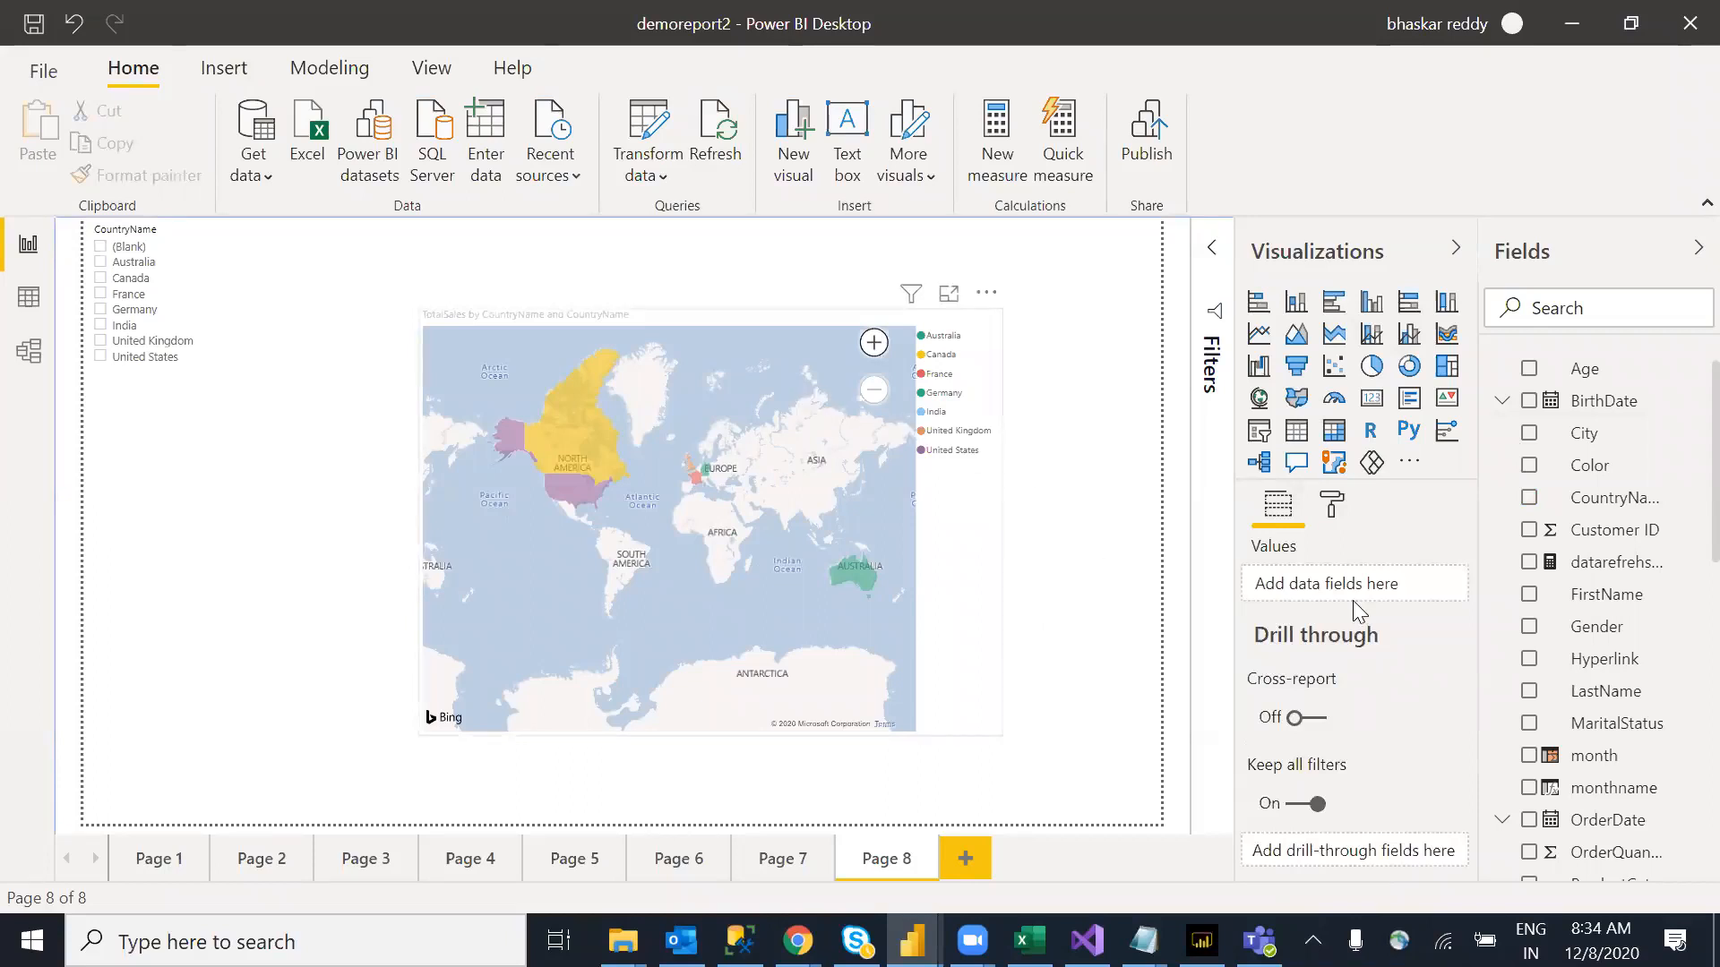
{"action": "left_click", "coordinate": [970, 539]}
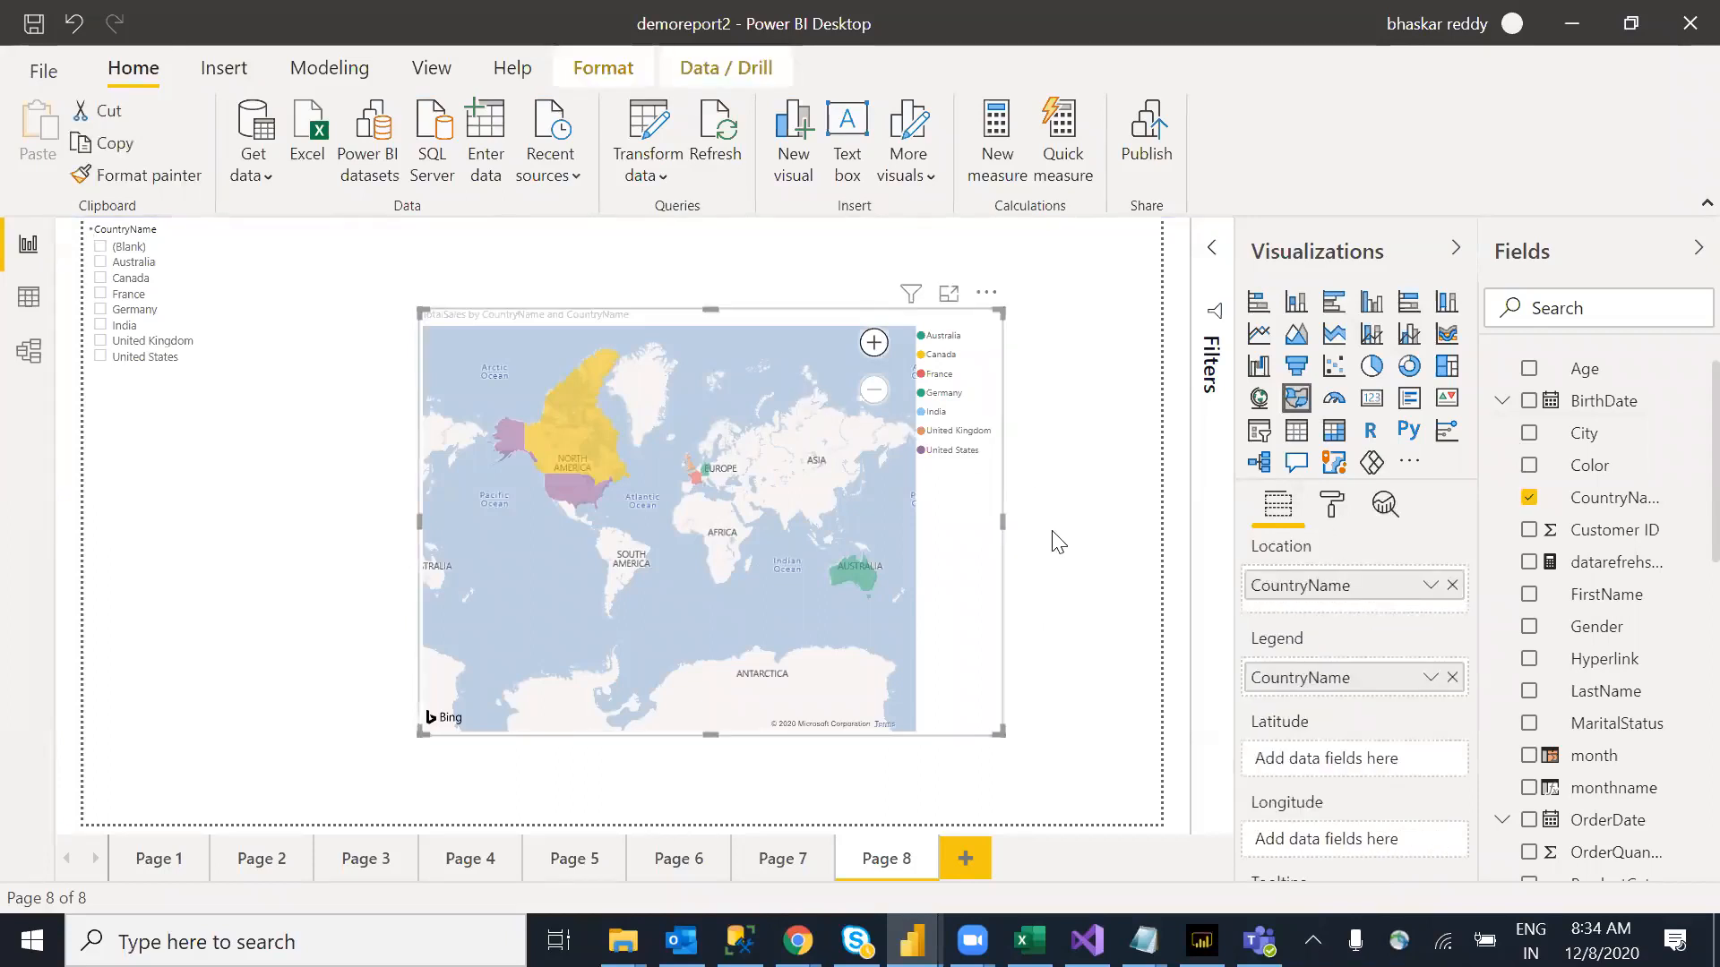
{"action": "left_click", "coordinate": [1333, 507]}
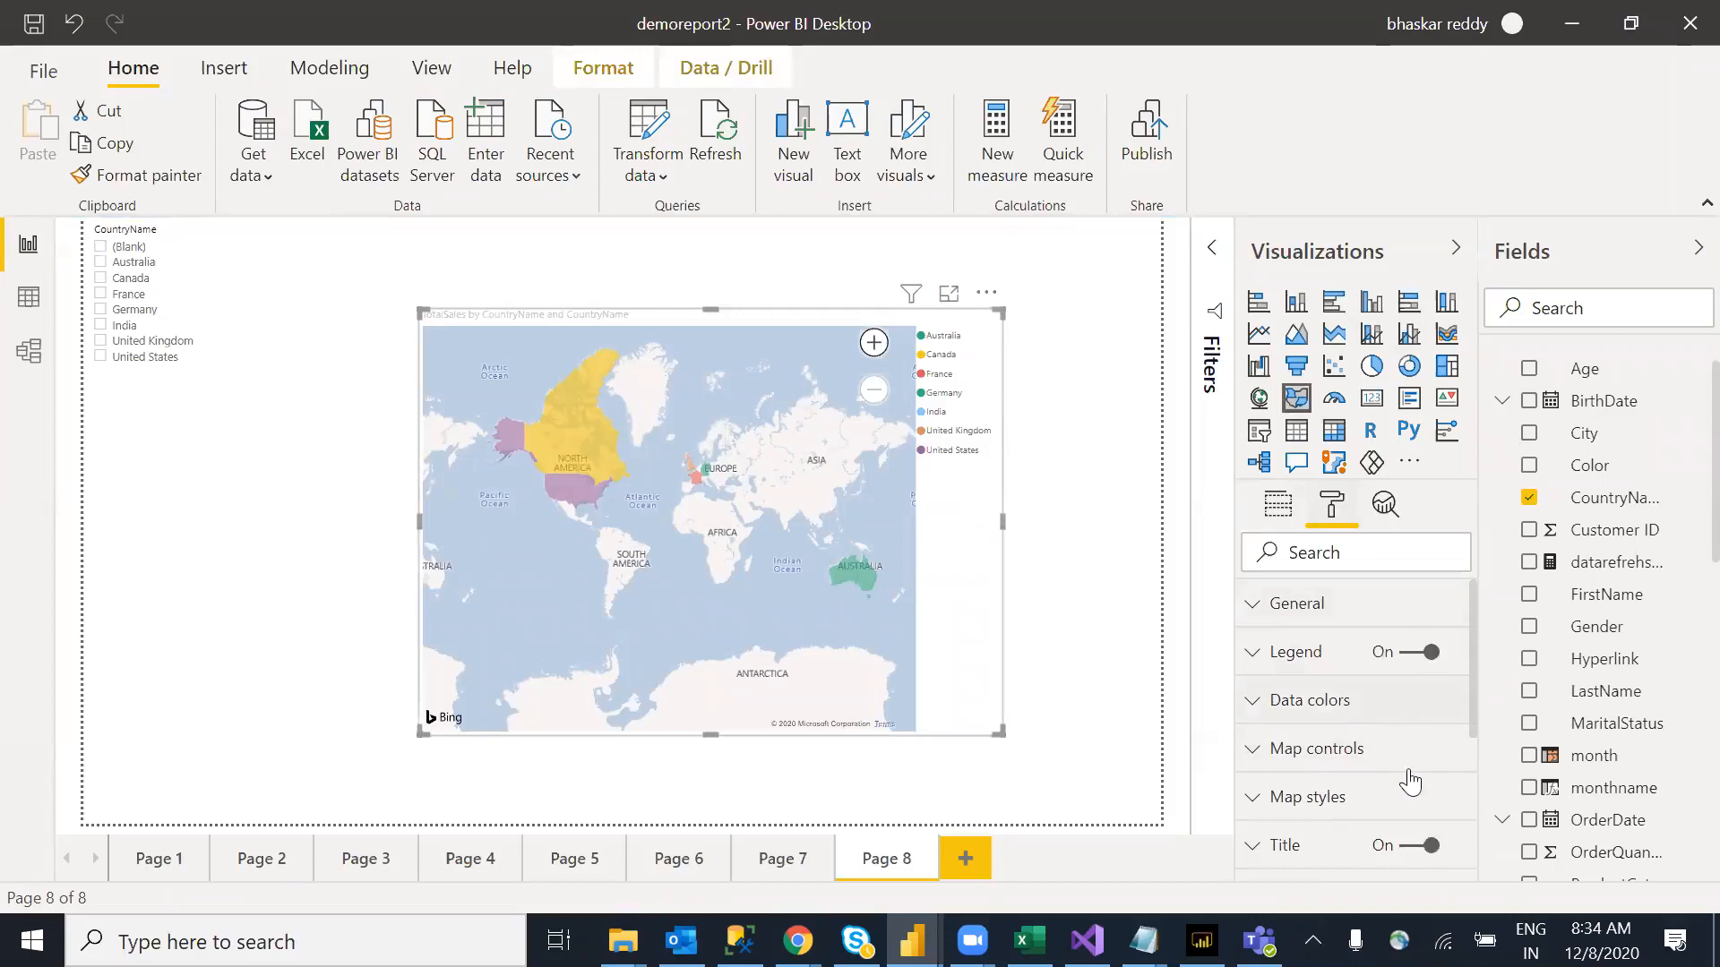
{"action": "scroll", "coordinate": [1478, 647], "scroll_direction": "down", "scroll_amount": 5}
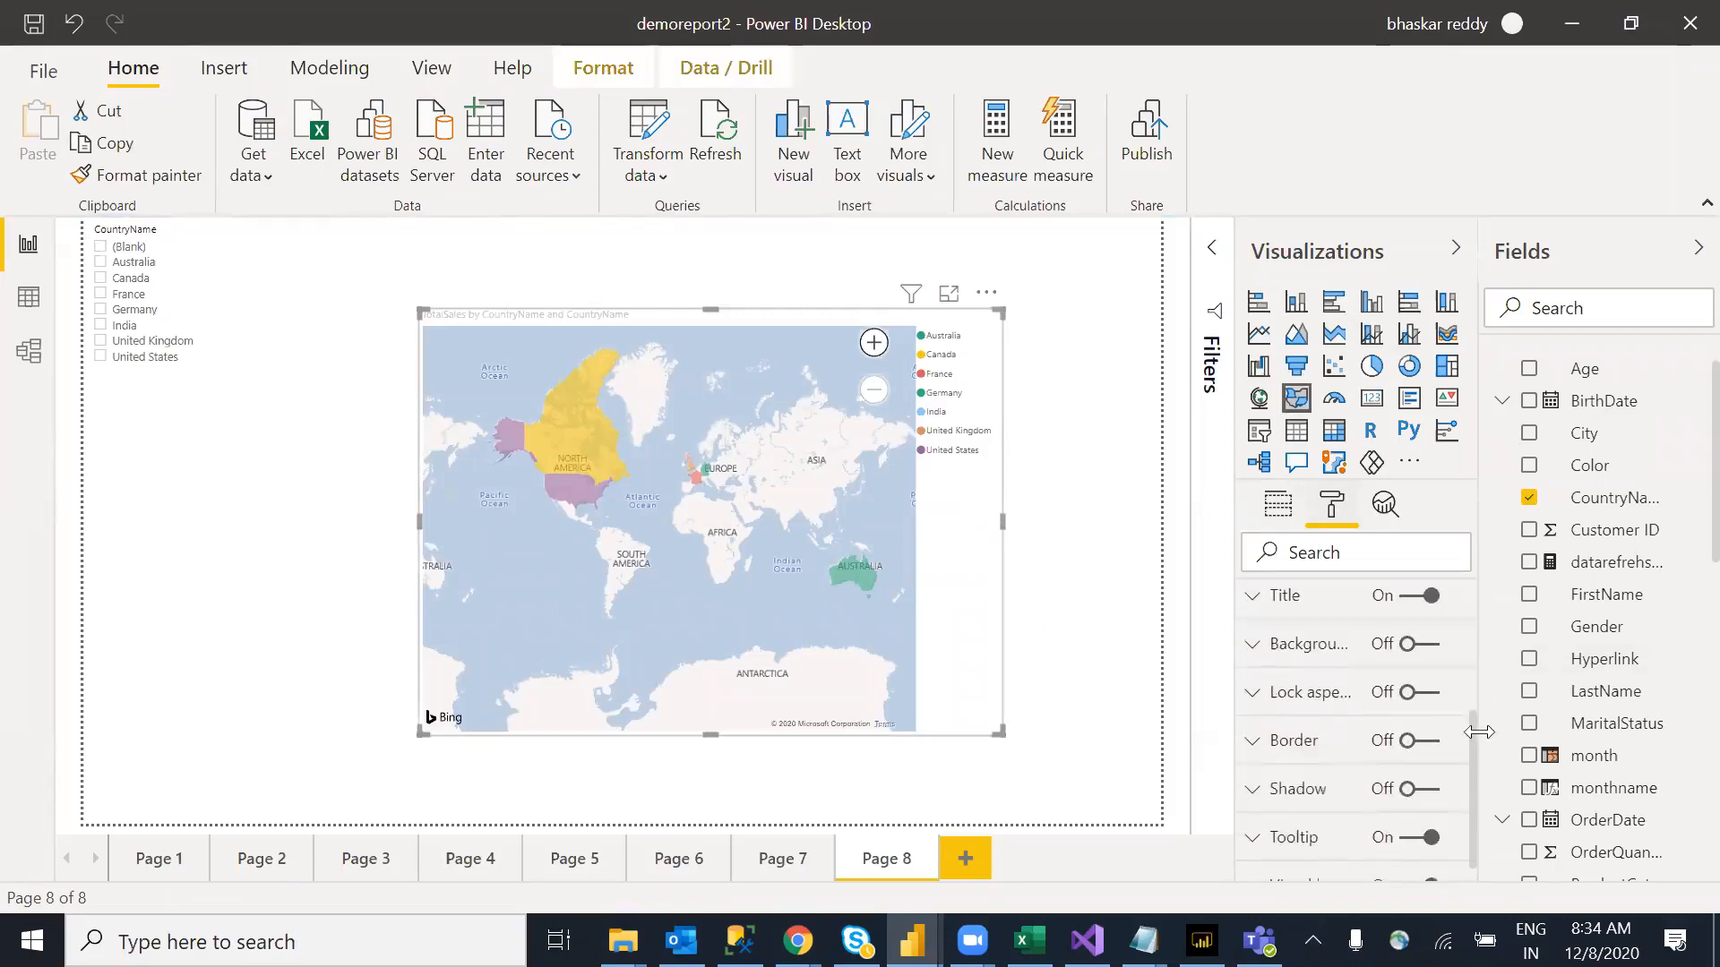
{"action": "scroll", "coordinate": [1479, 732], "scroll_direction": "up", "scroll_amount": 5}
Step: Move the map to the top of the page directly beside the CountryName slicer and deselect it
{"action": "left_click_drag", "start_coordinate": [853, 571], "coordinate": [741, 504]}
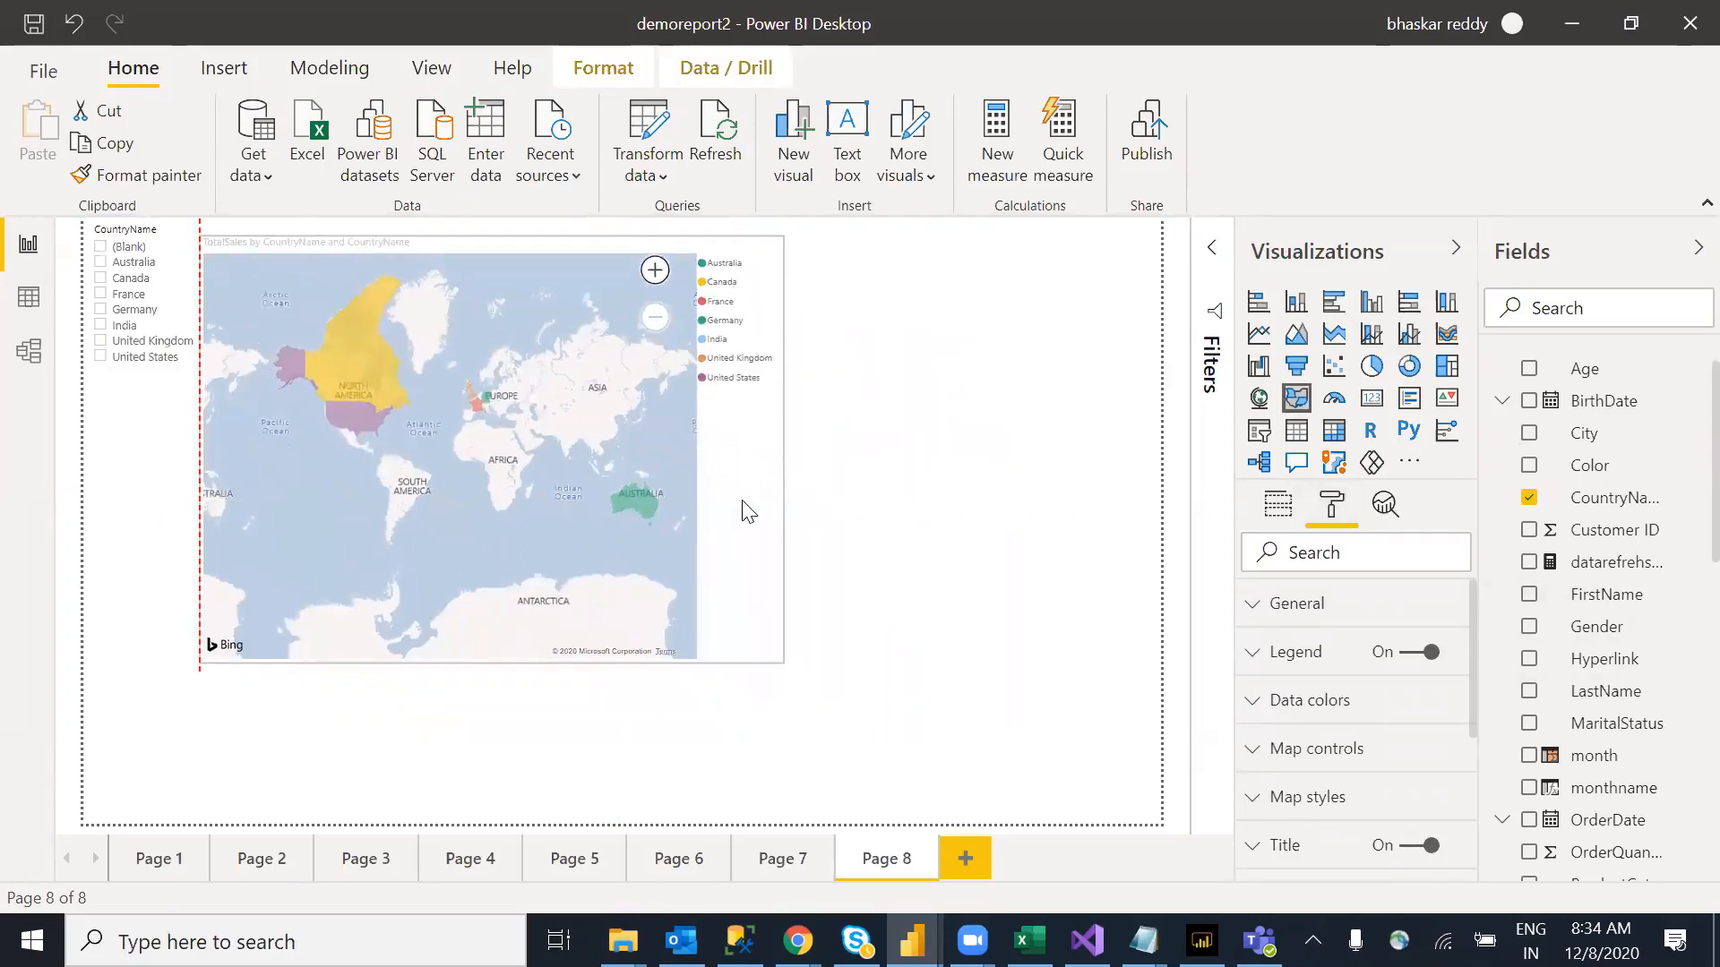
{"action": "left_click", "coordinate": [934, 592]}
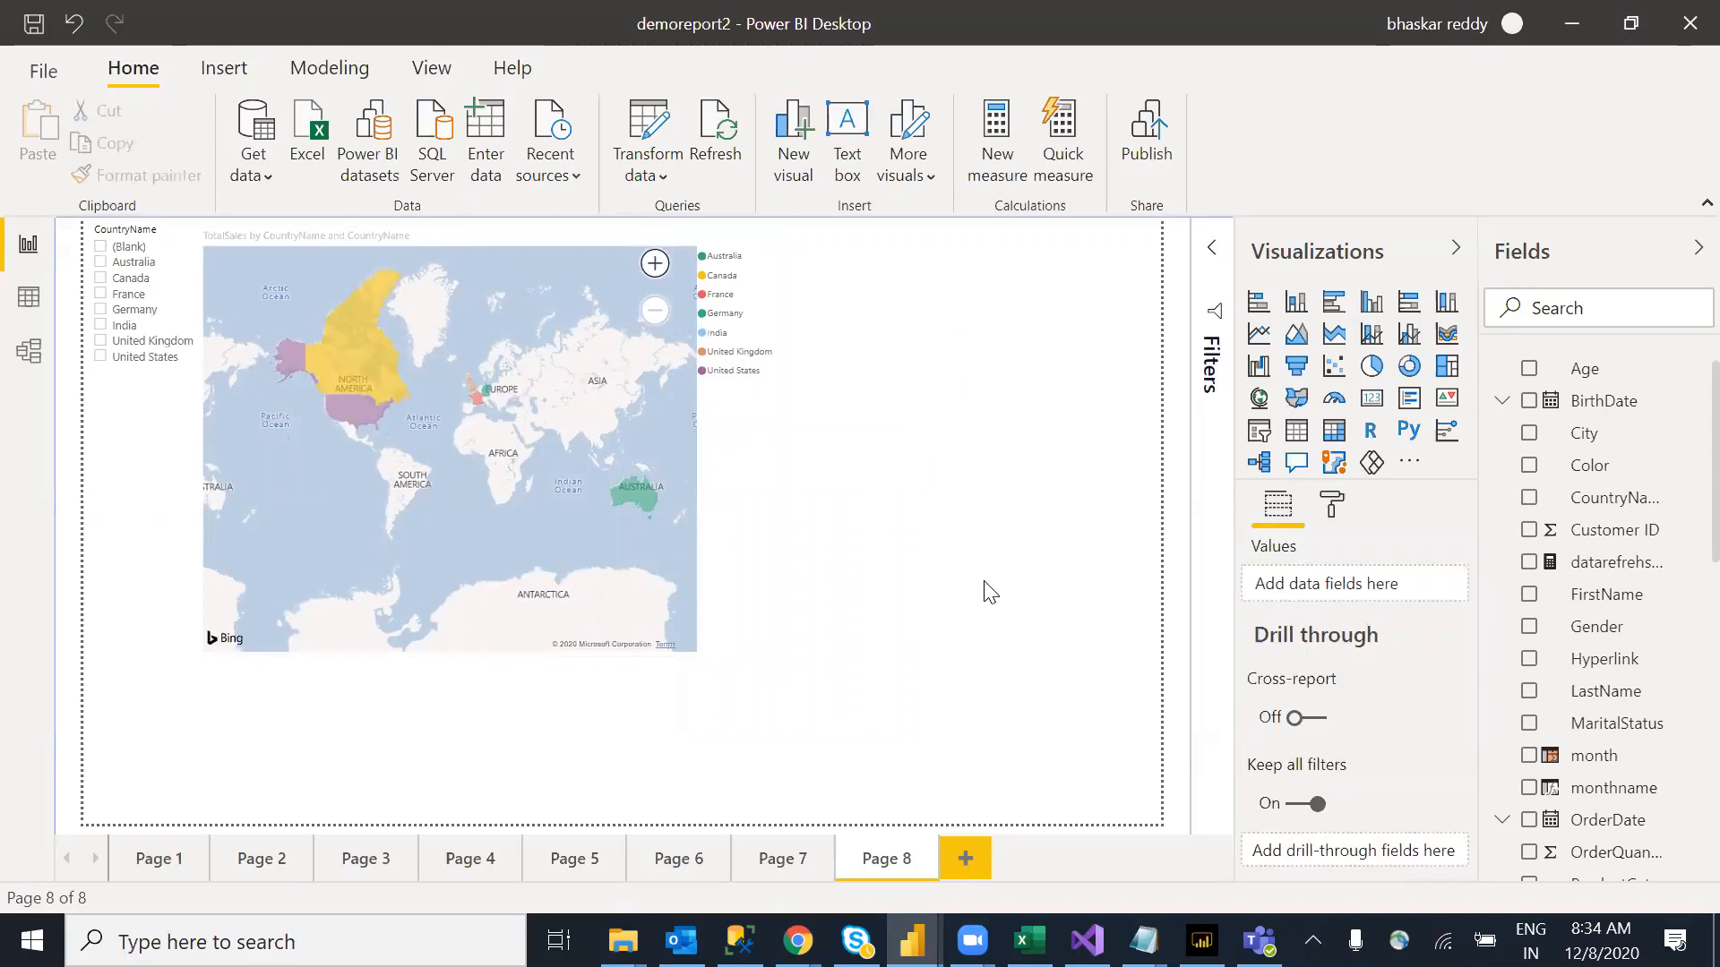